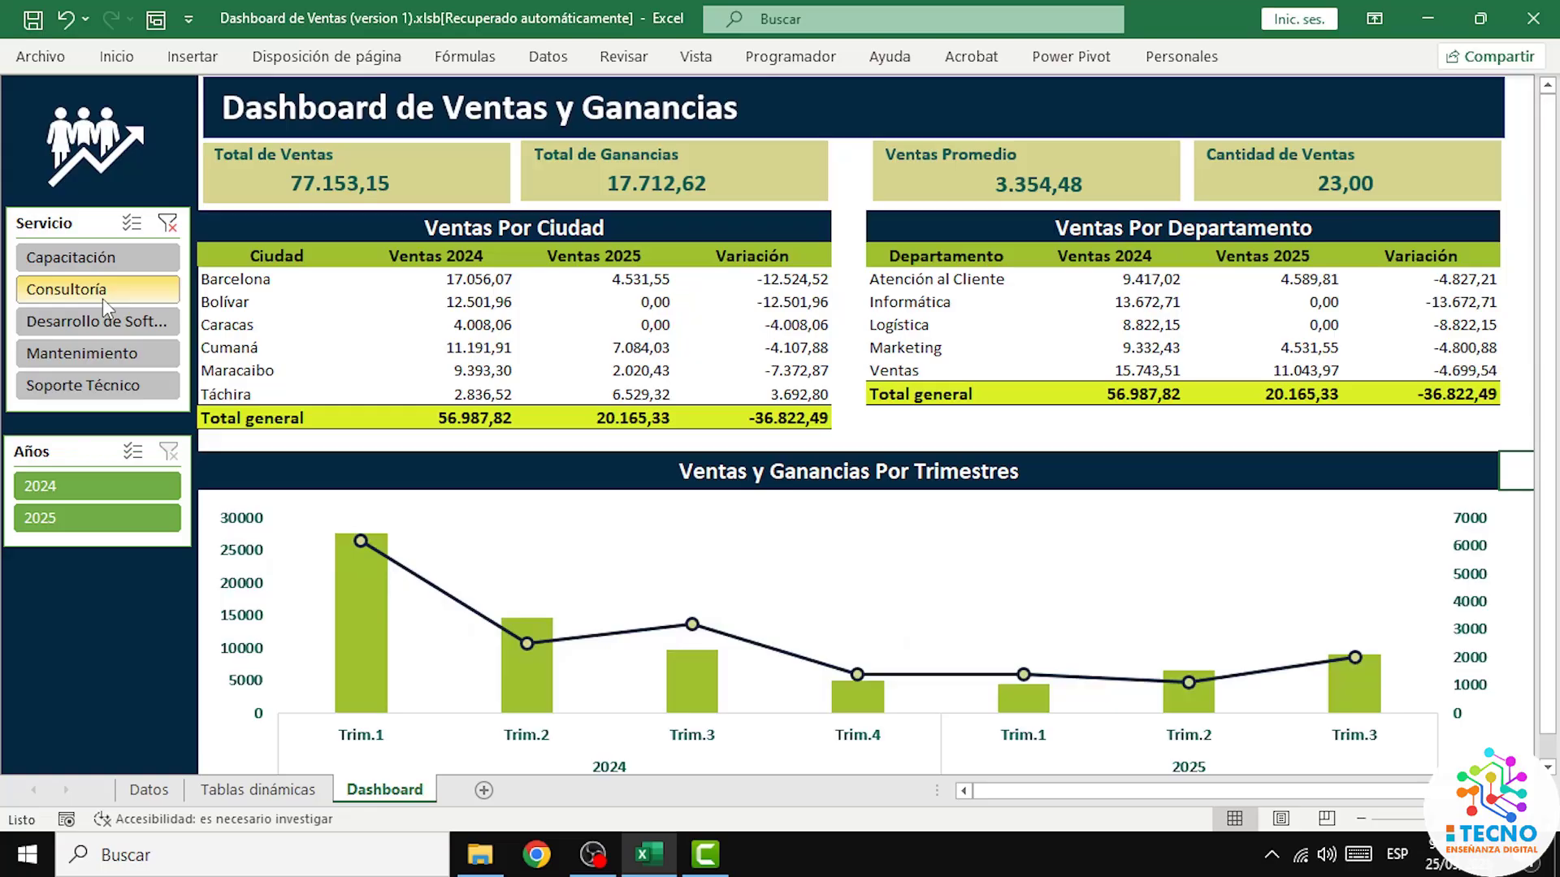
Step: Filter the finished dashboard by the services Desarrollo de Software, Mantenimiento and Soporte Técnico in turn, and clear the service filter
click(109, 324)
click(126, 357)
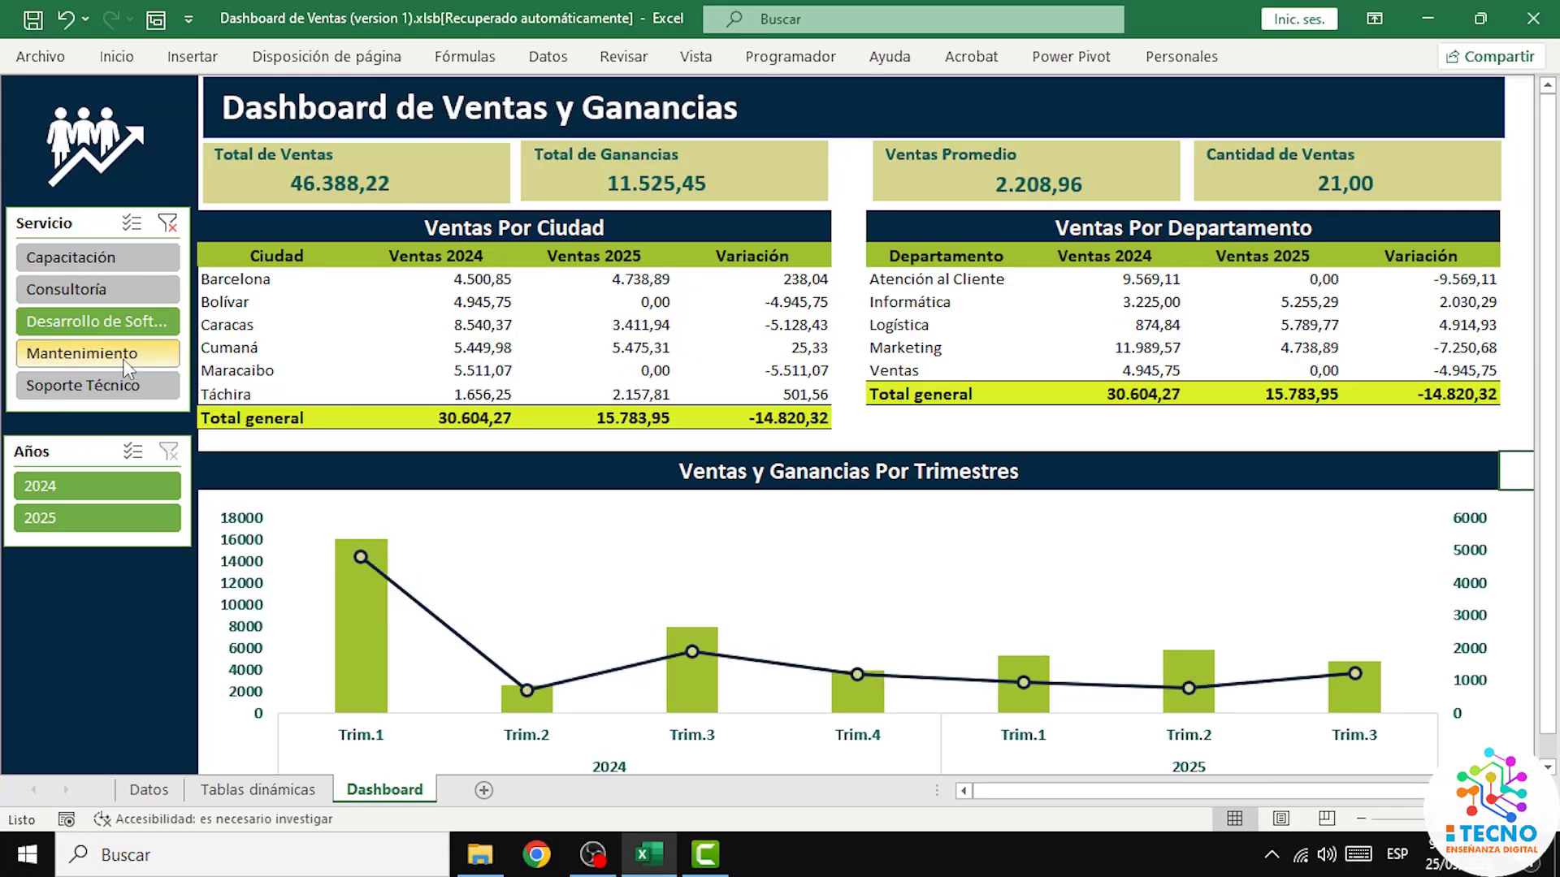
click(126, 387)
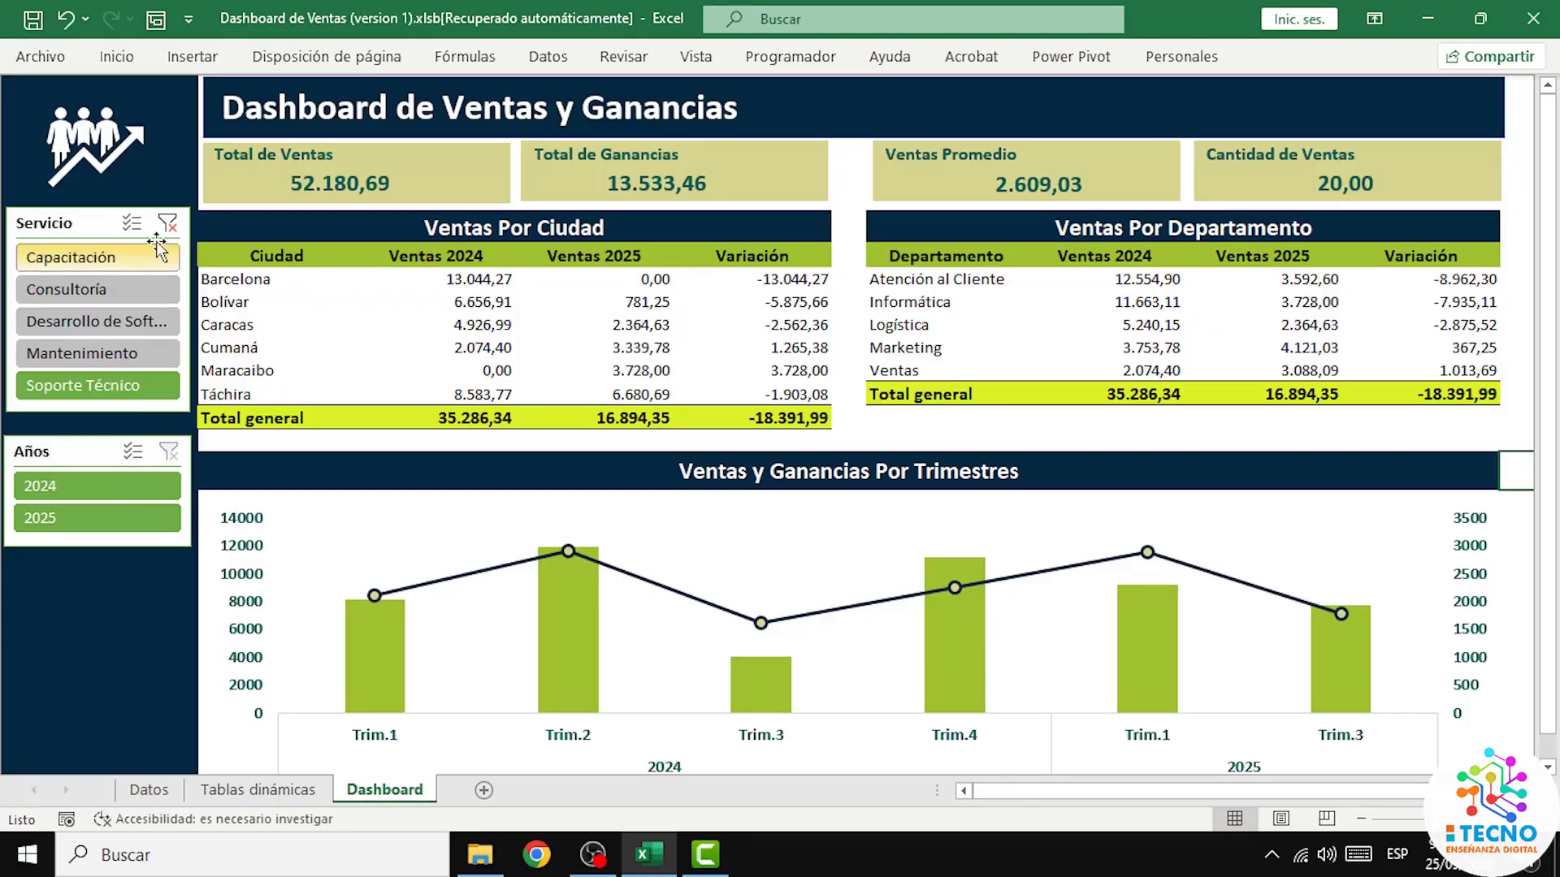
click(168, 225)
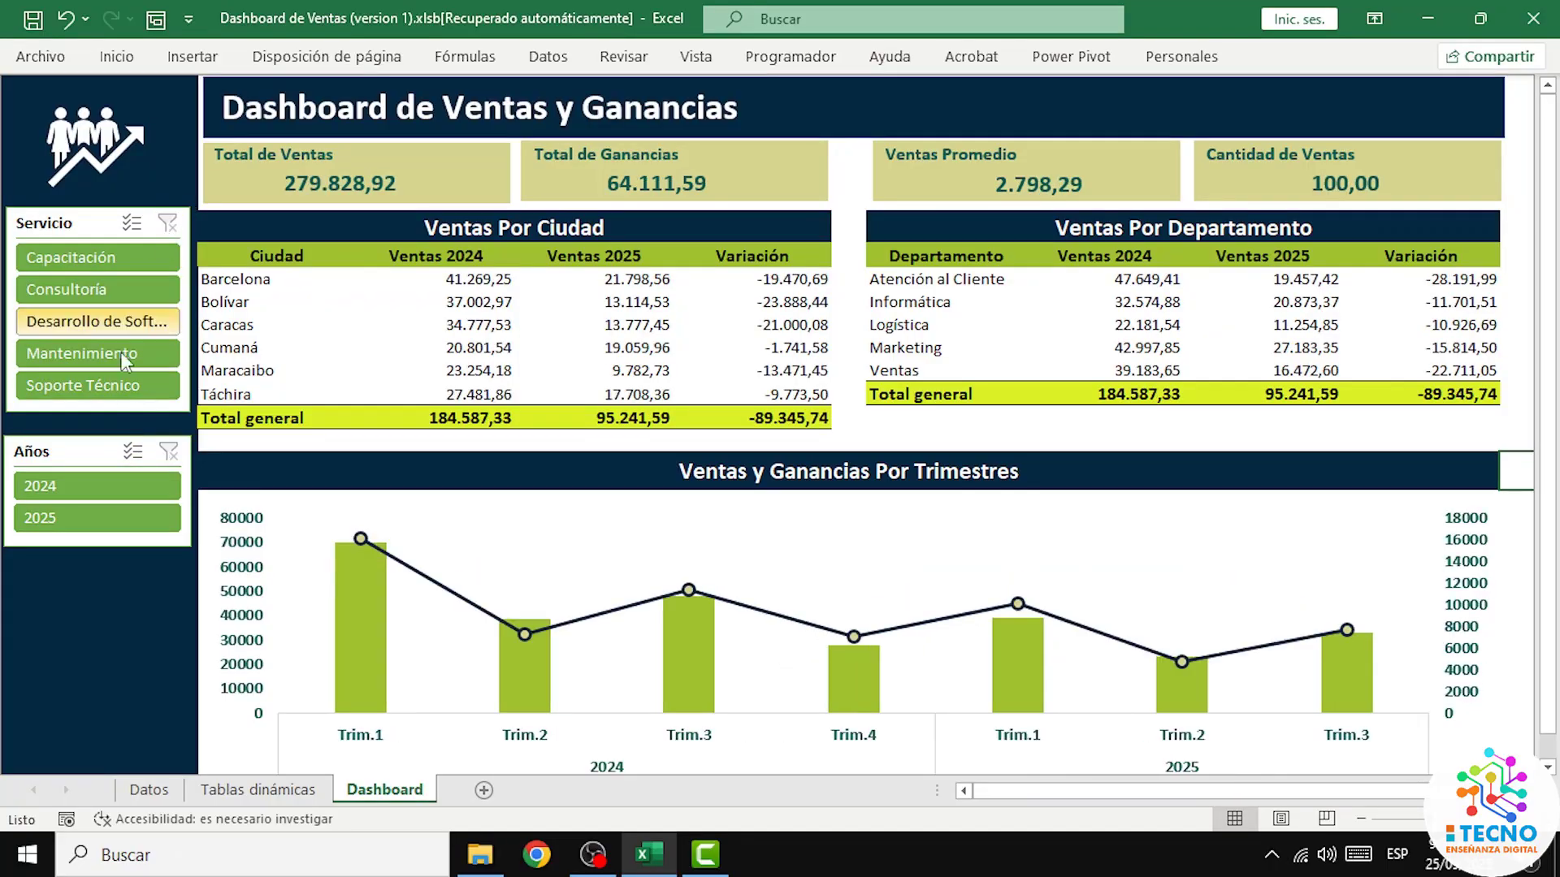
Step: Filter the dashboard by year 2024 and 2025, combine 2025 with the Desarrollo de Software and Capacitación services, and clear both filters
click(100, 486)
click(106, 520)
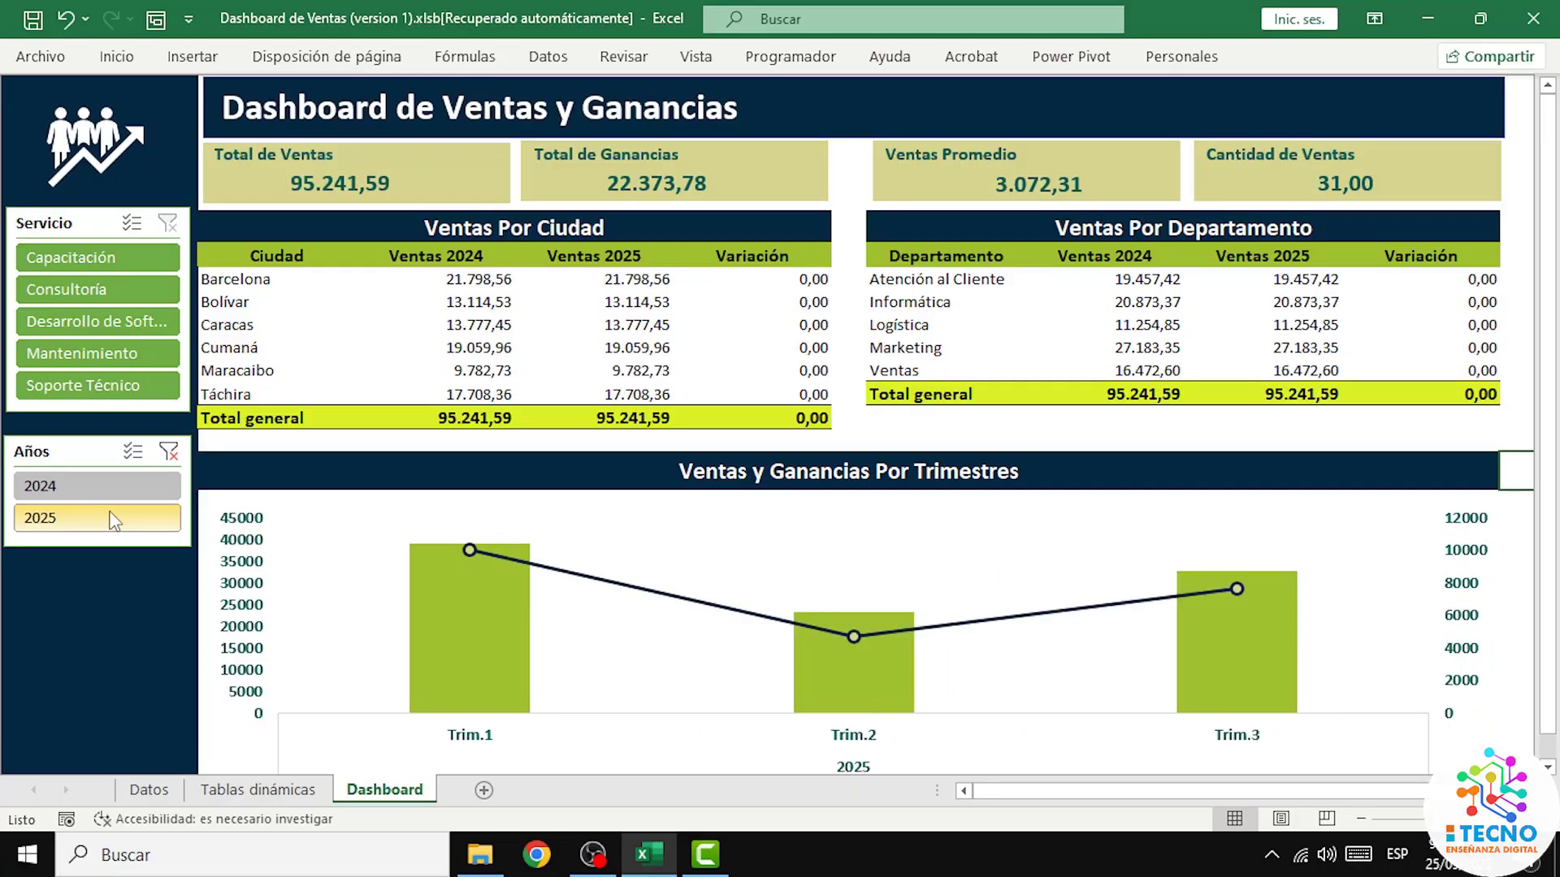
click(111, 322)
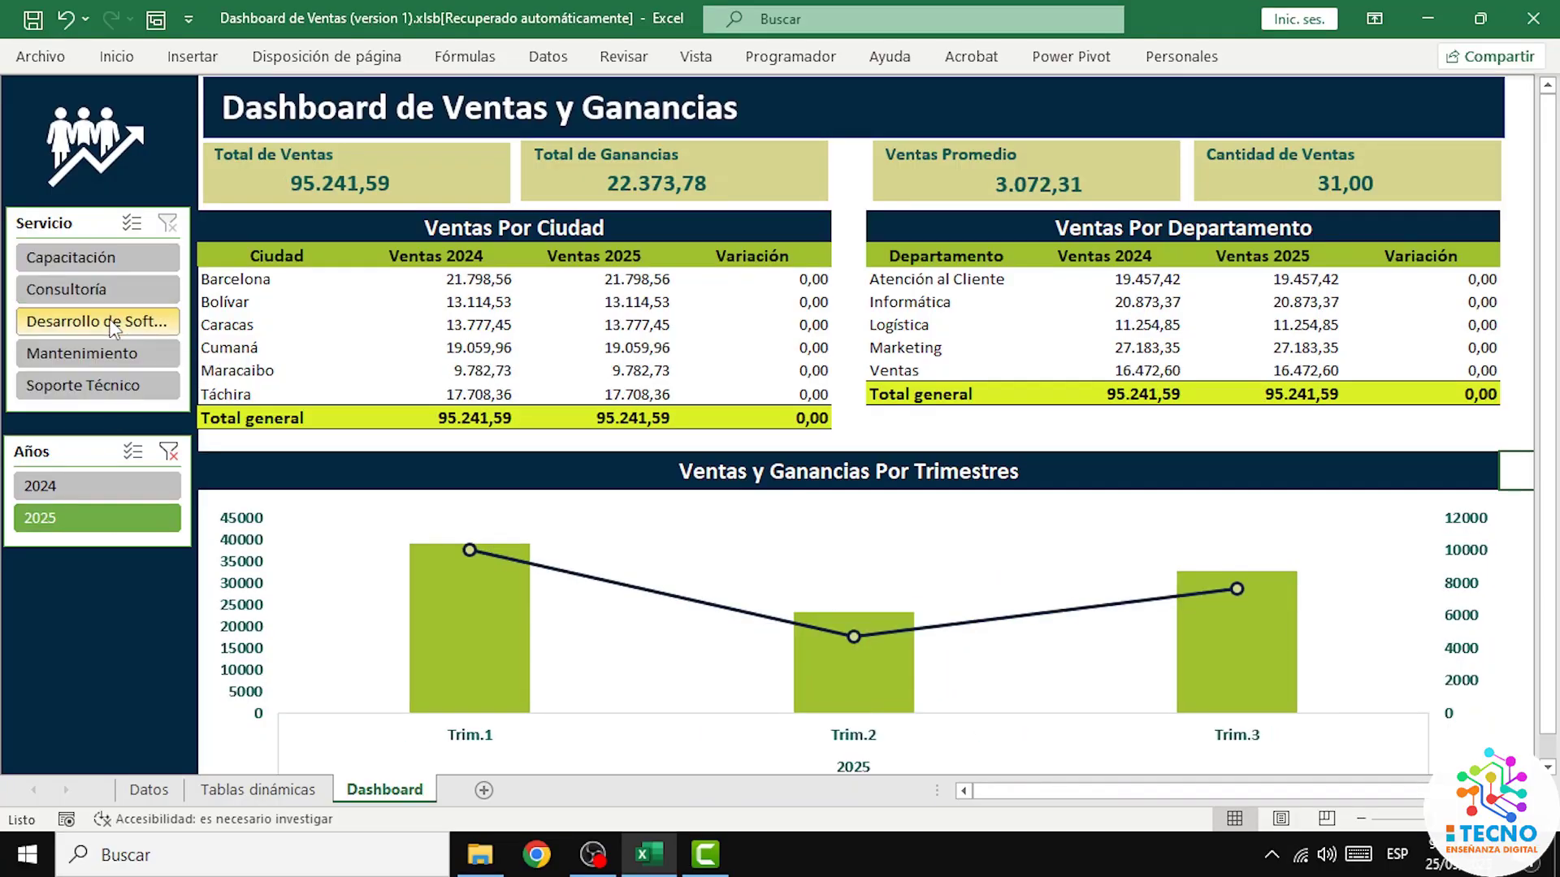
click(120, 261)
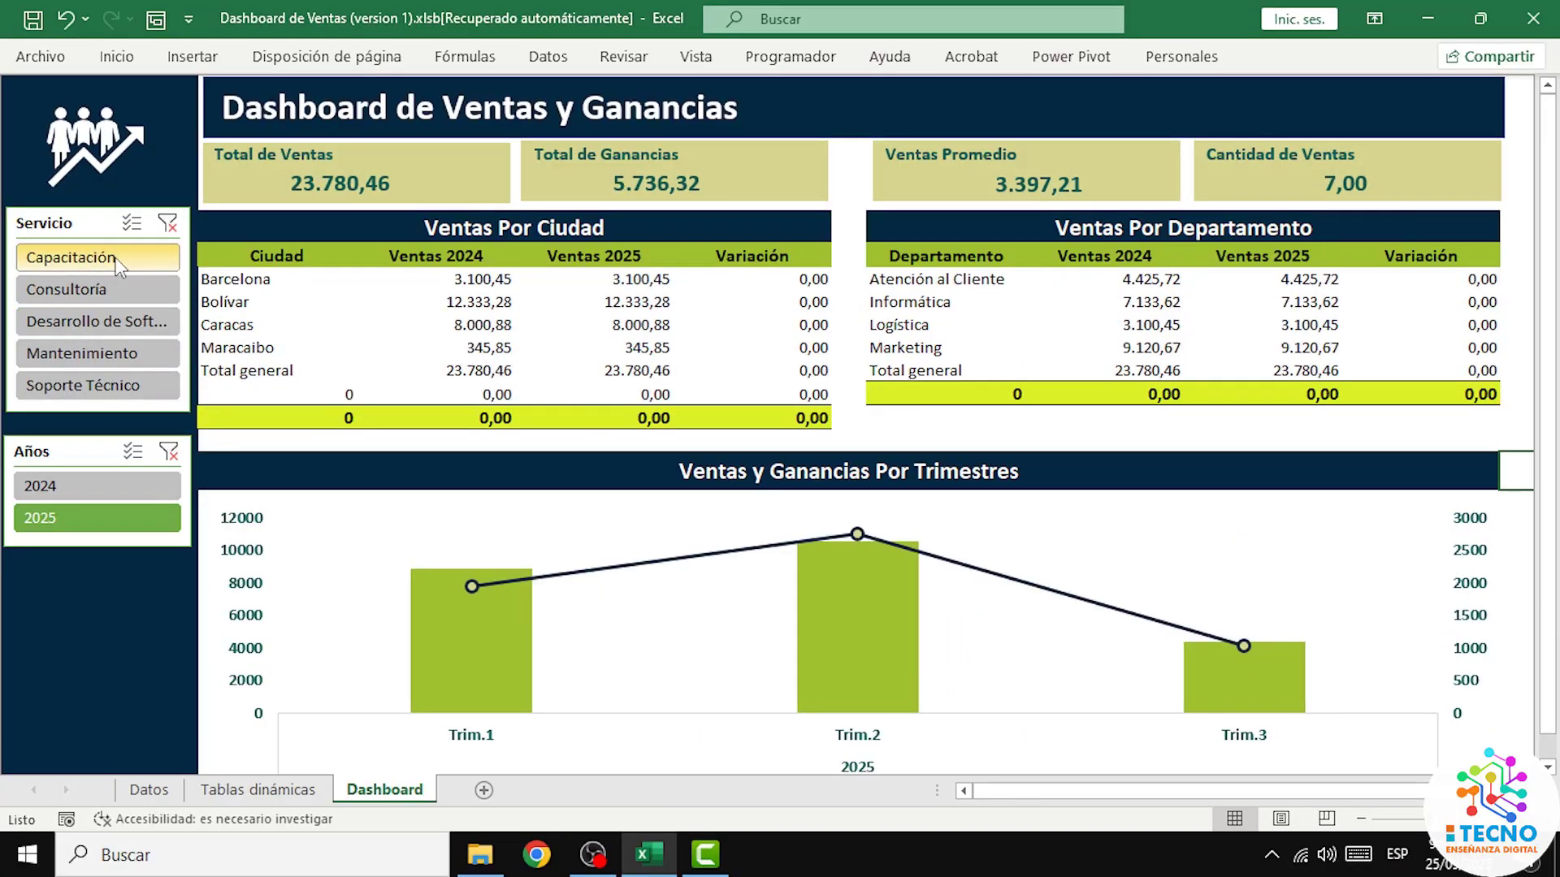
click(170, 453)
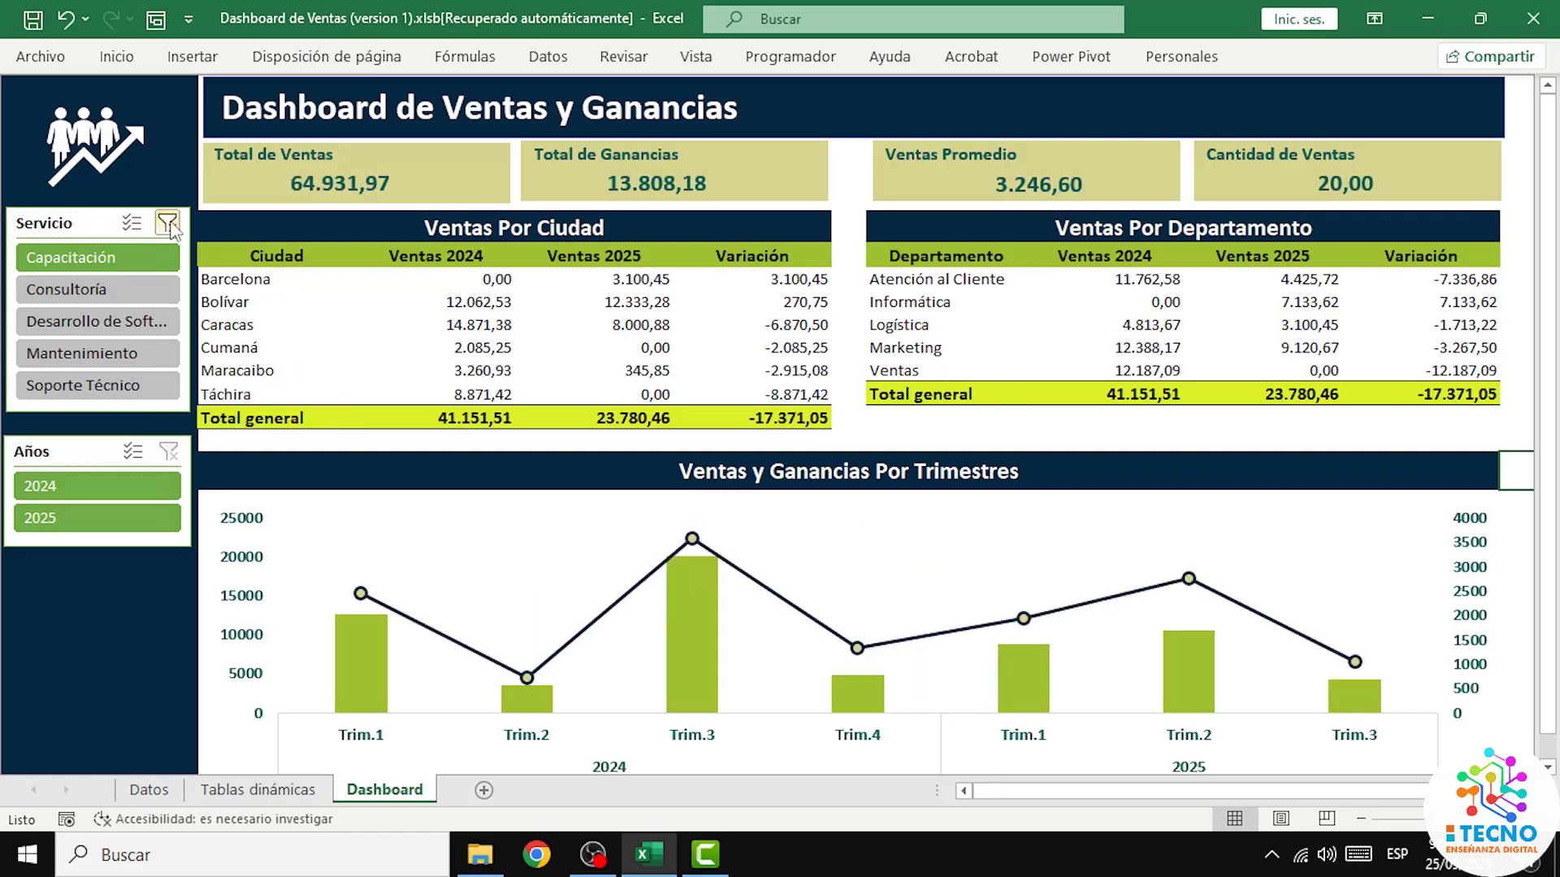
click(169, 225)
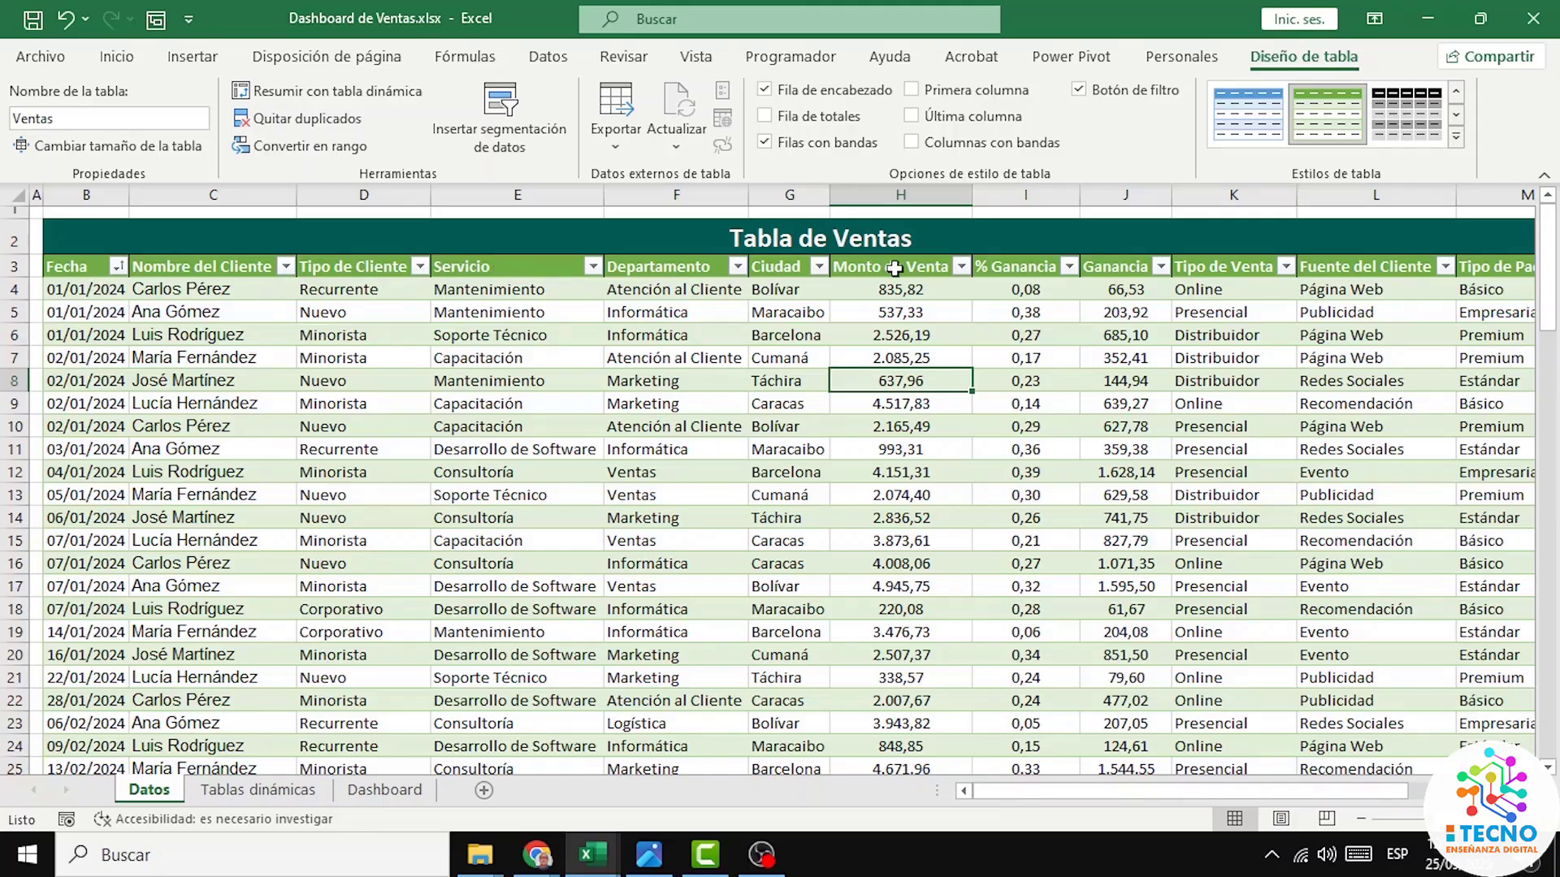
Step: Fill column A of the Dashboard sheet with the dark navy recent colour
drag(1123, 789, 1257, 796)
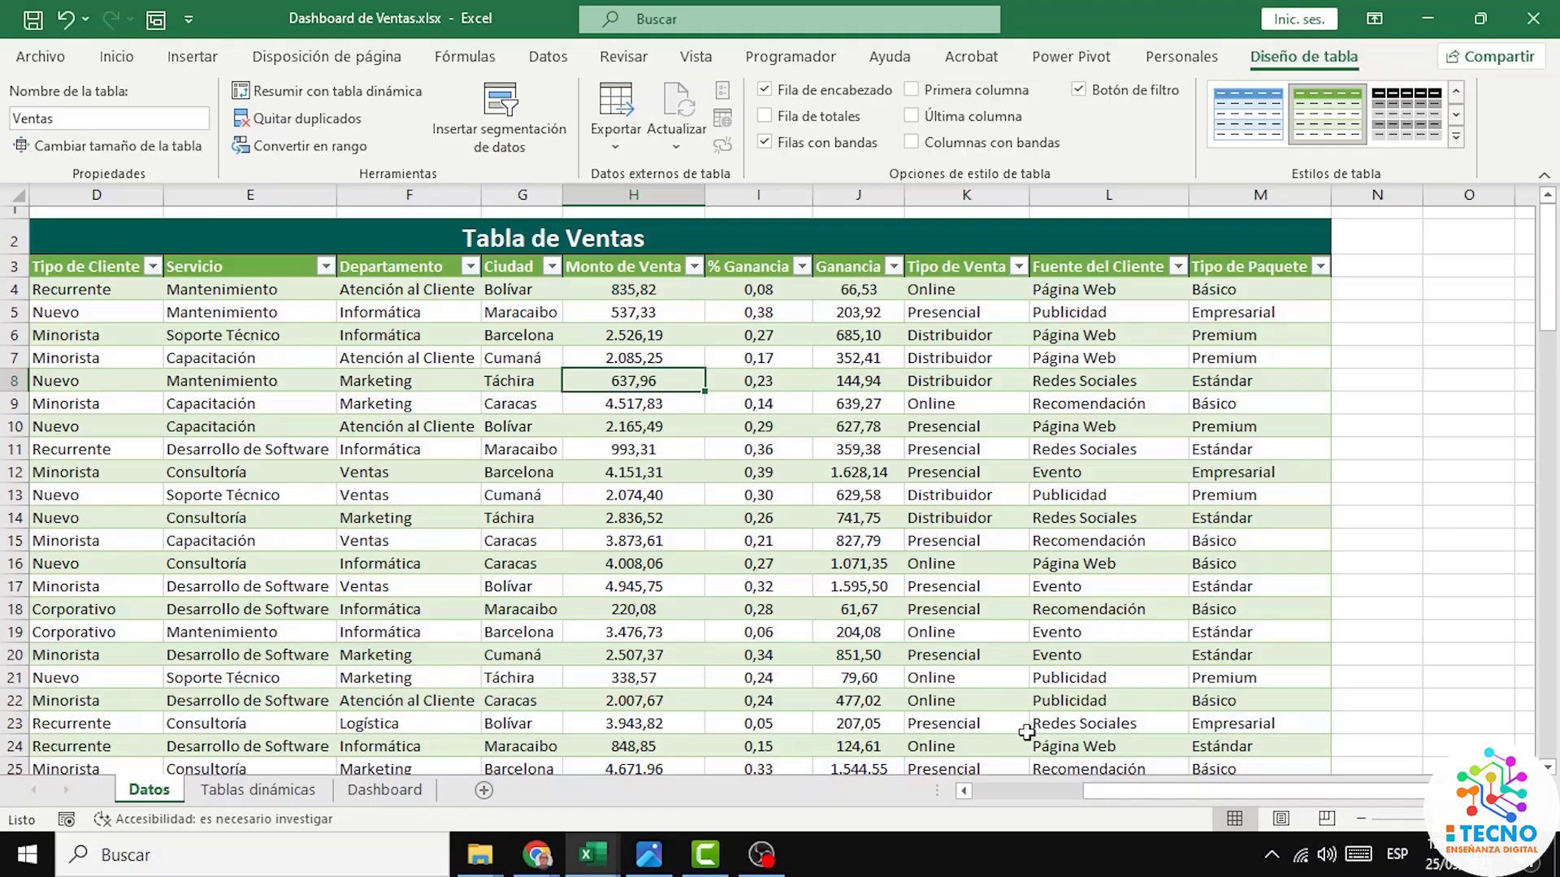
drag(1120, 791, 1008, 790)
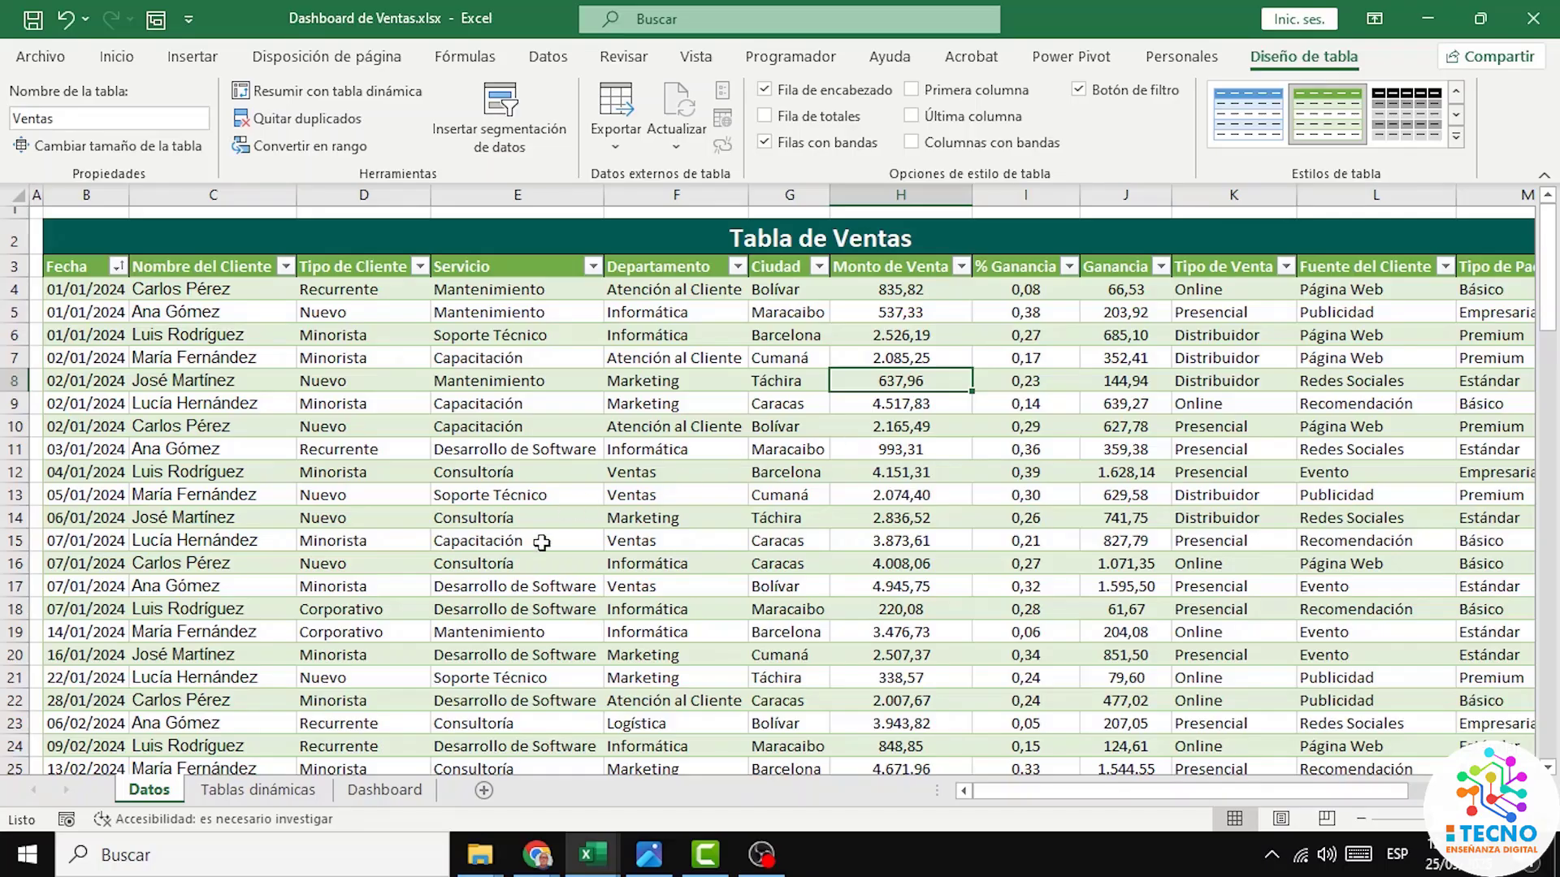
click(385, 789)
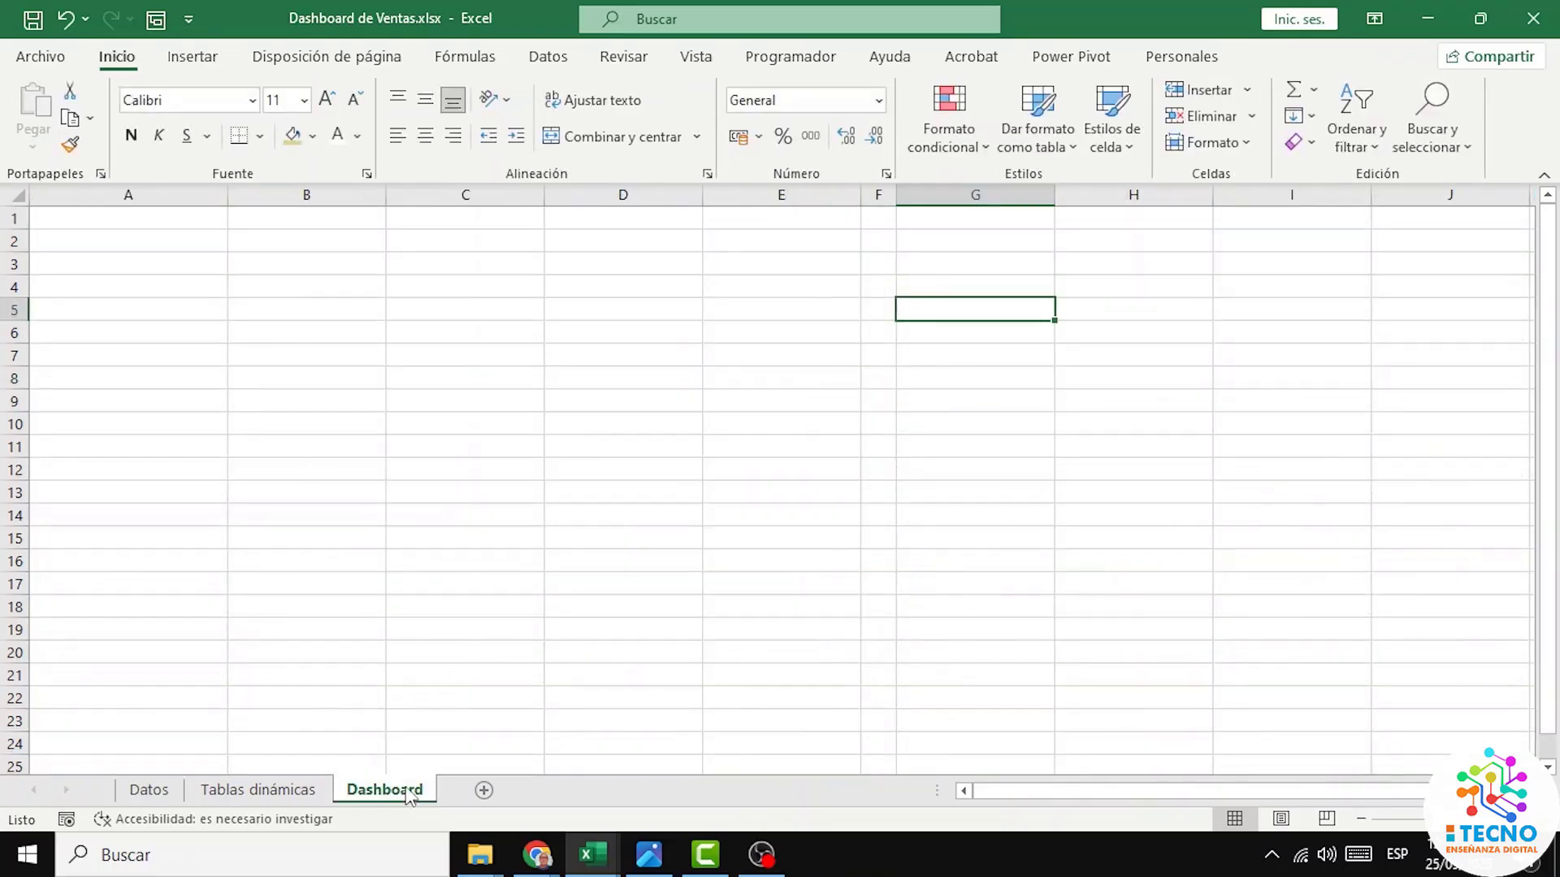
click(159, 196)
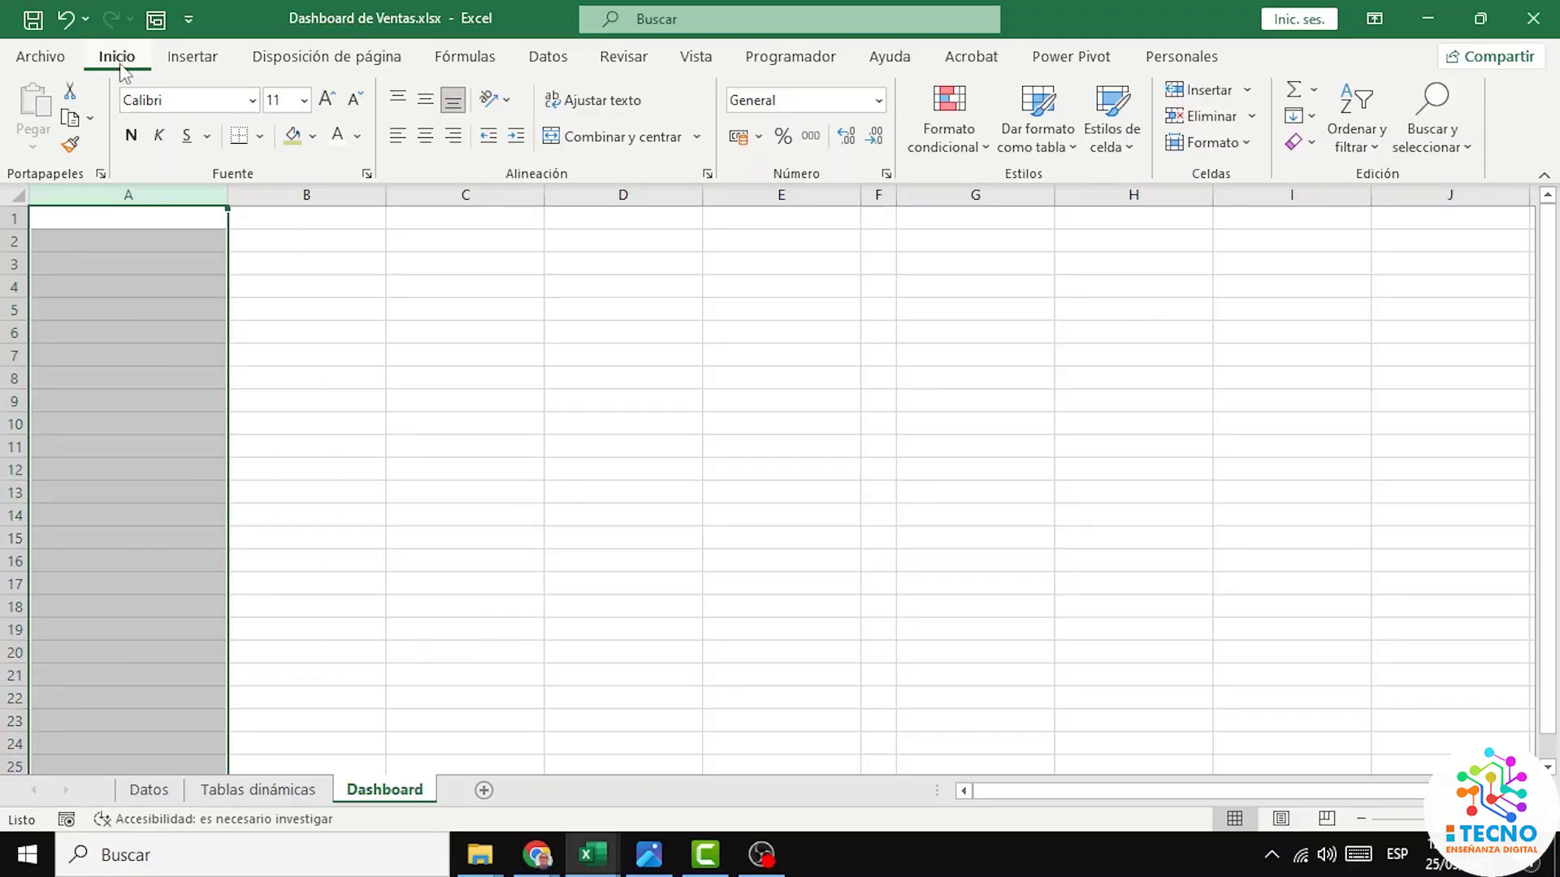
click(313, 136)
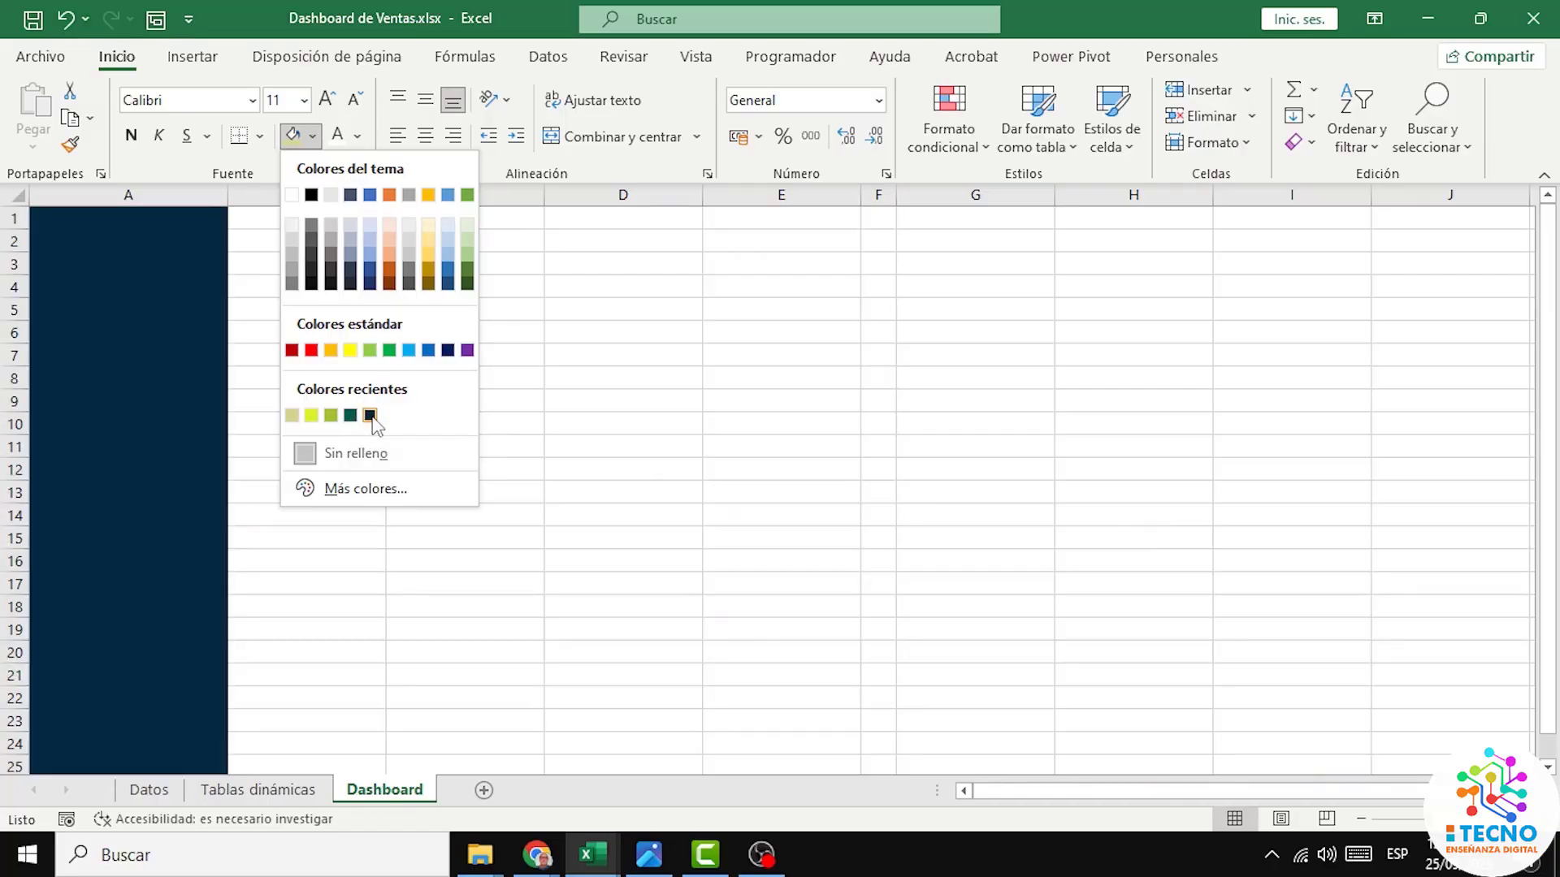
click(369, 416)
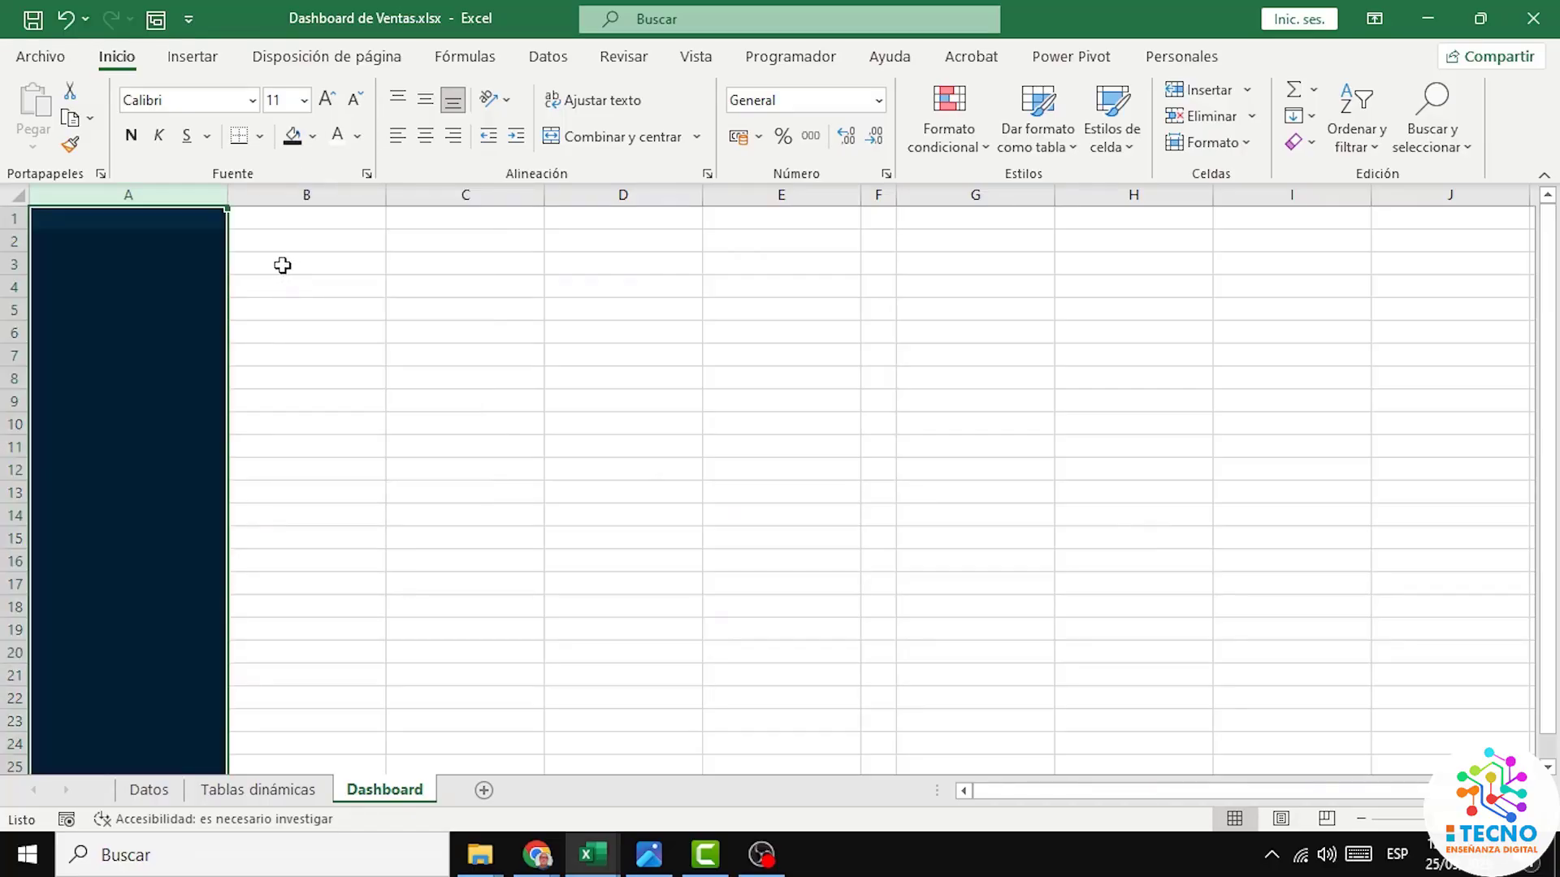
Step: Insert a rectangle about 1,38 cm high and 29,03 cm wide across columns B to J in rows 1 to 3
click(203, 61)
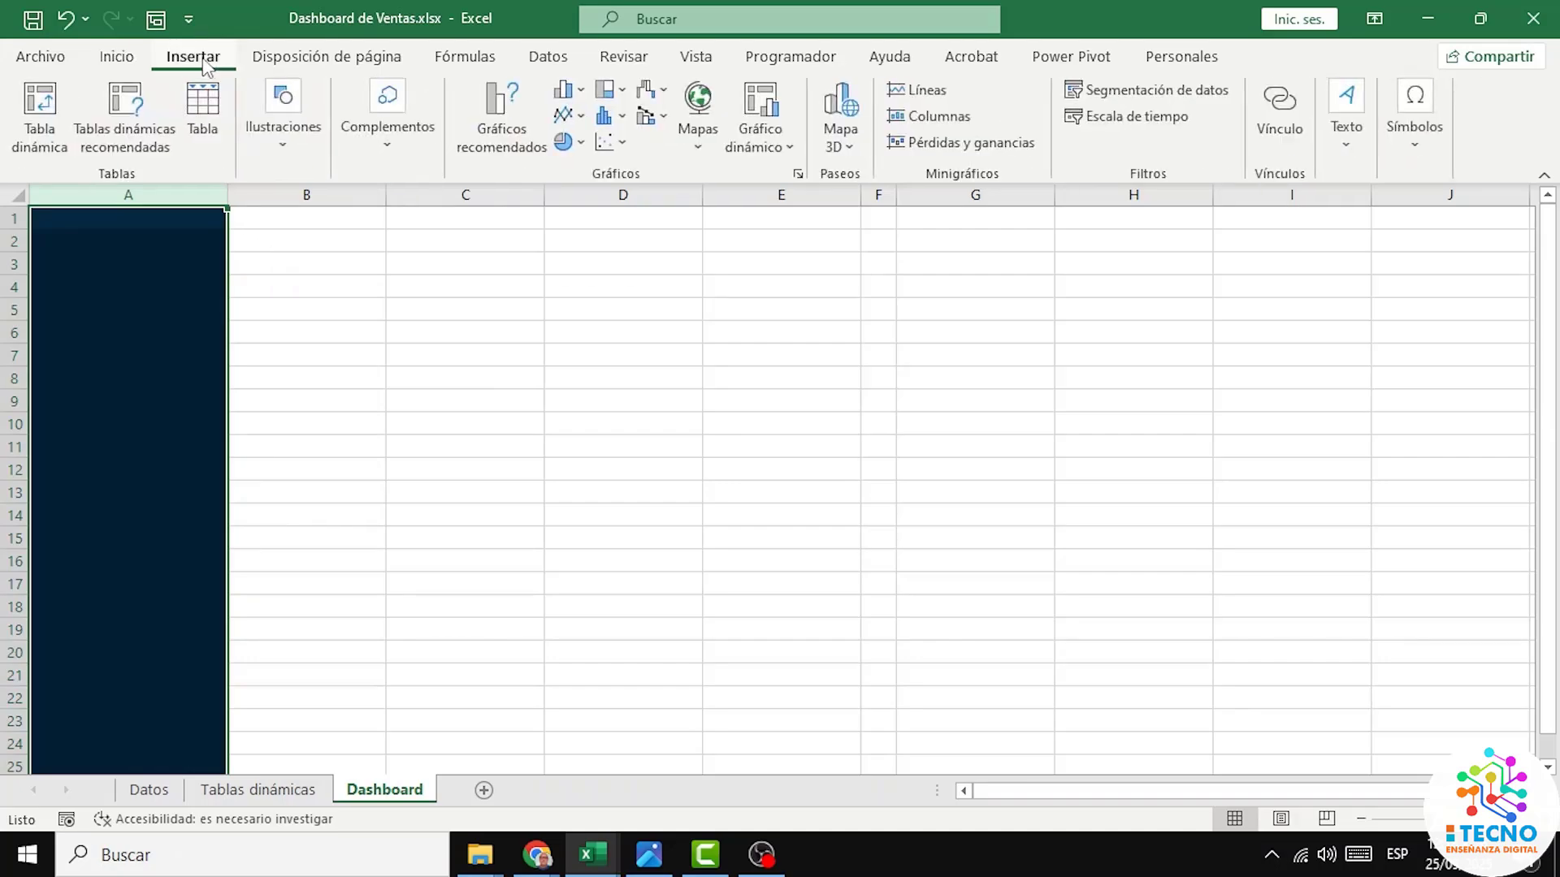
click(284, 148)
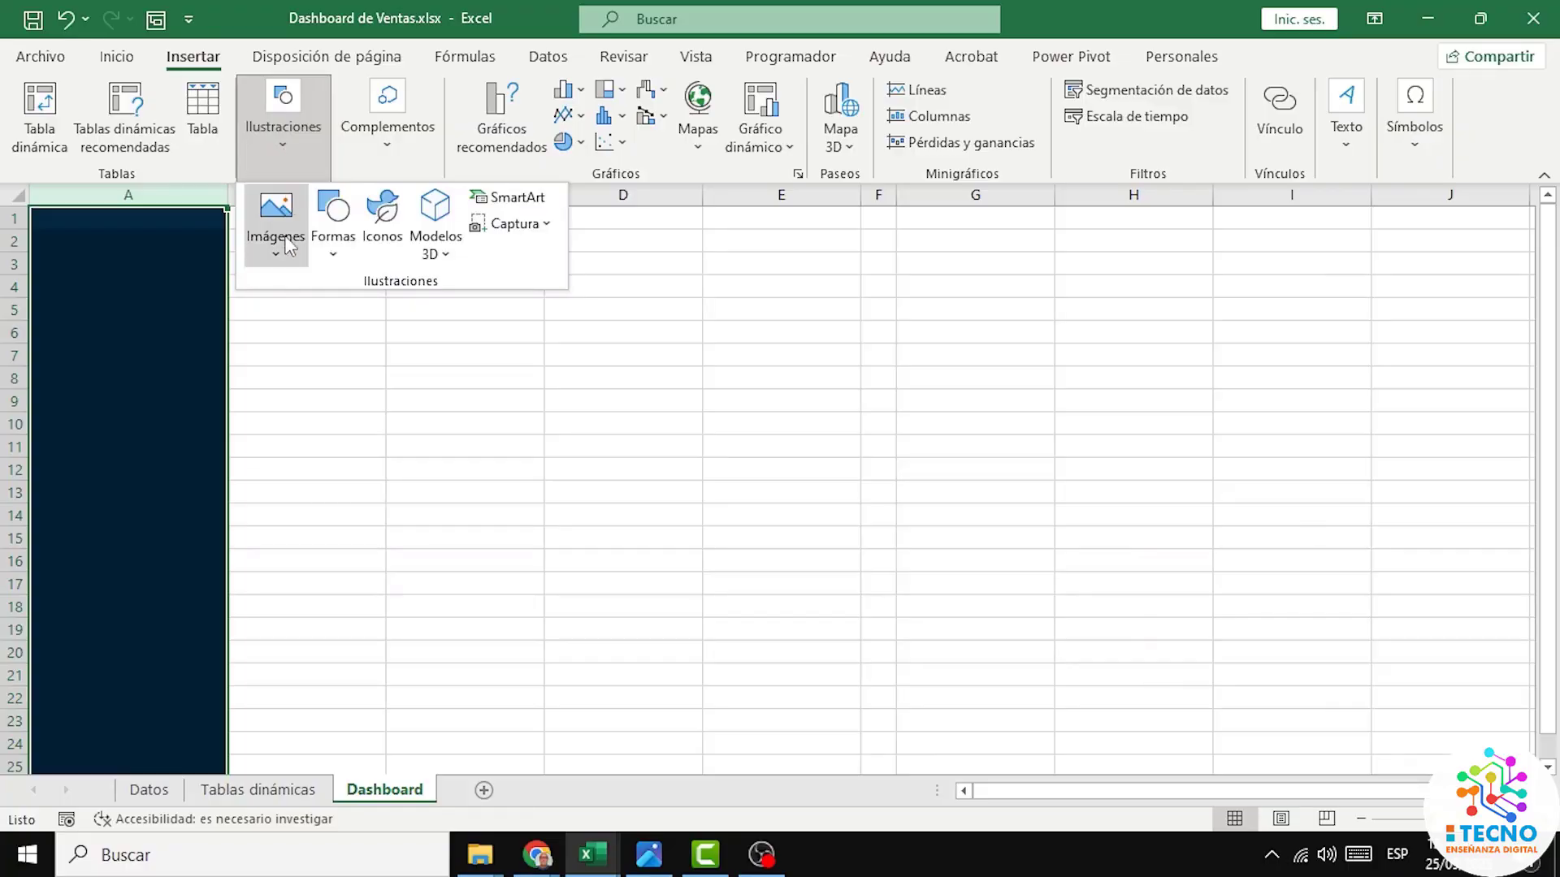
click(333, 243)
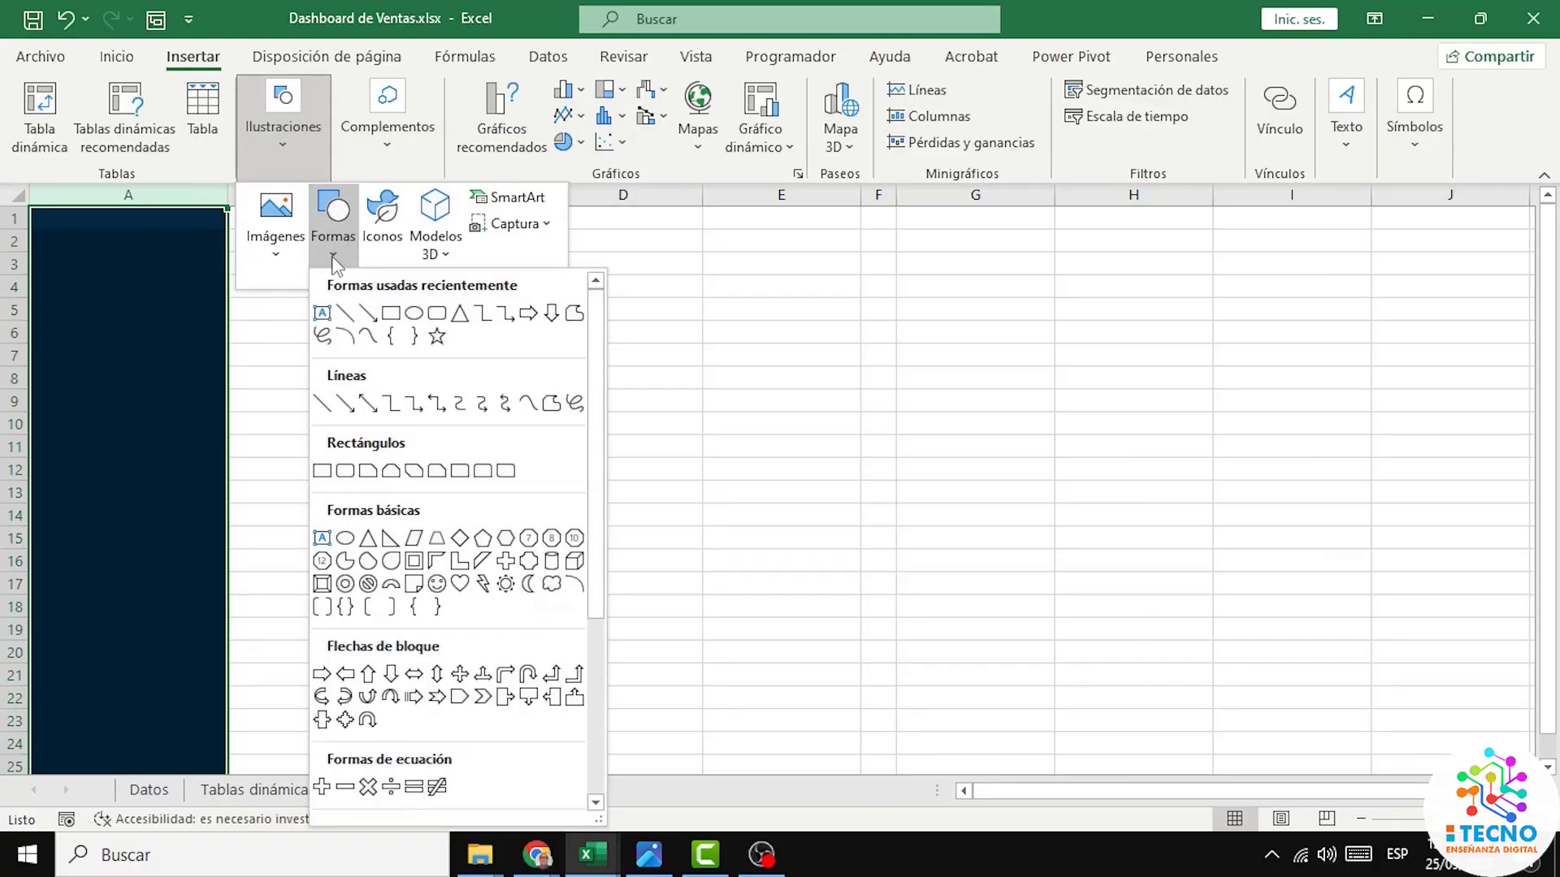
click(393, 312)
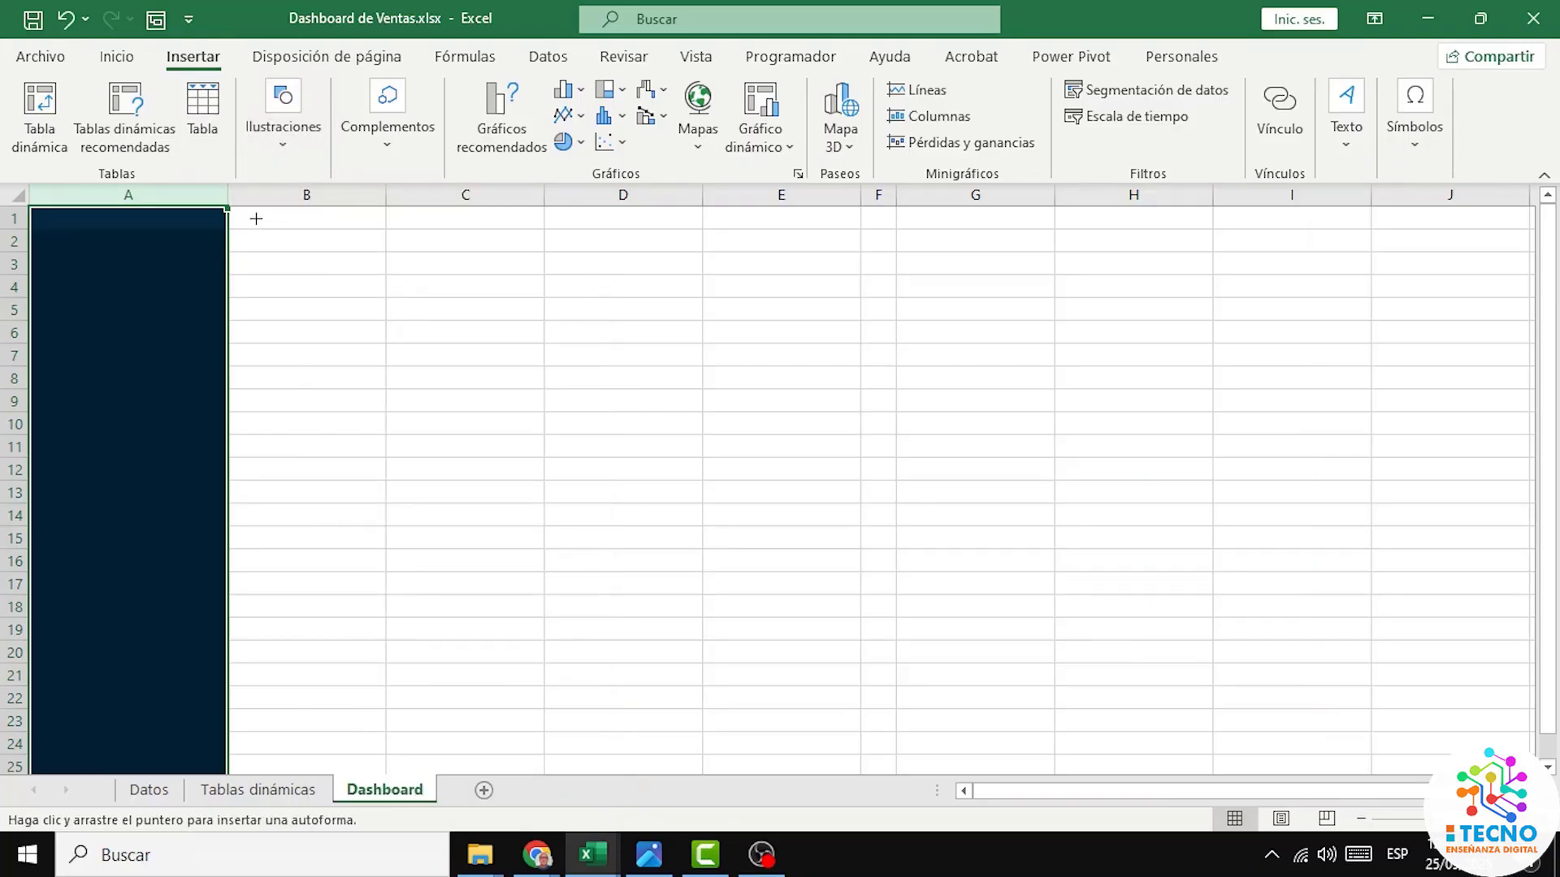
mouse_move(255, 218)
mouse_down()
mouse_move(389, 273)
mouse_move(1158, 292)
mouse_move(1514, 279)
mouse_up()
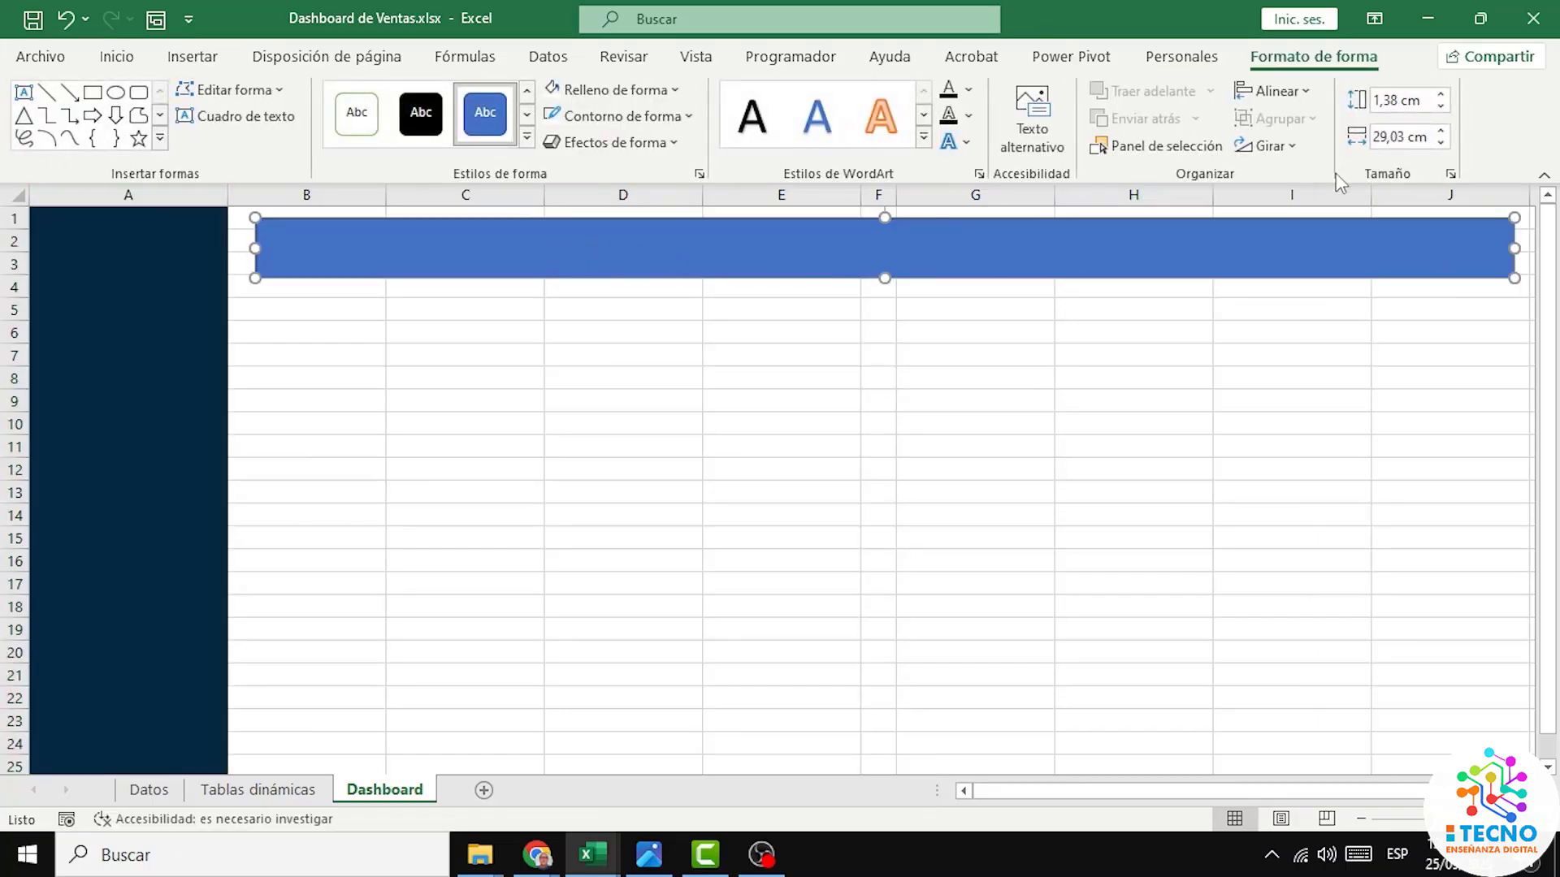
Step: Set the banner rectangle's height to 1,4 cm and its width to 30 cm
click(1429, 101)
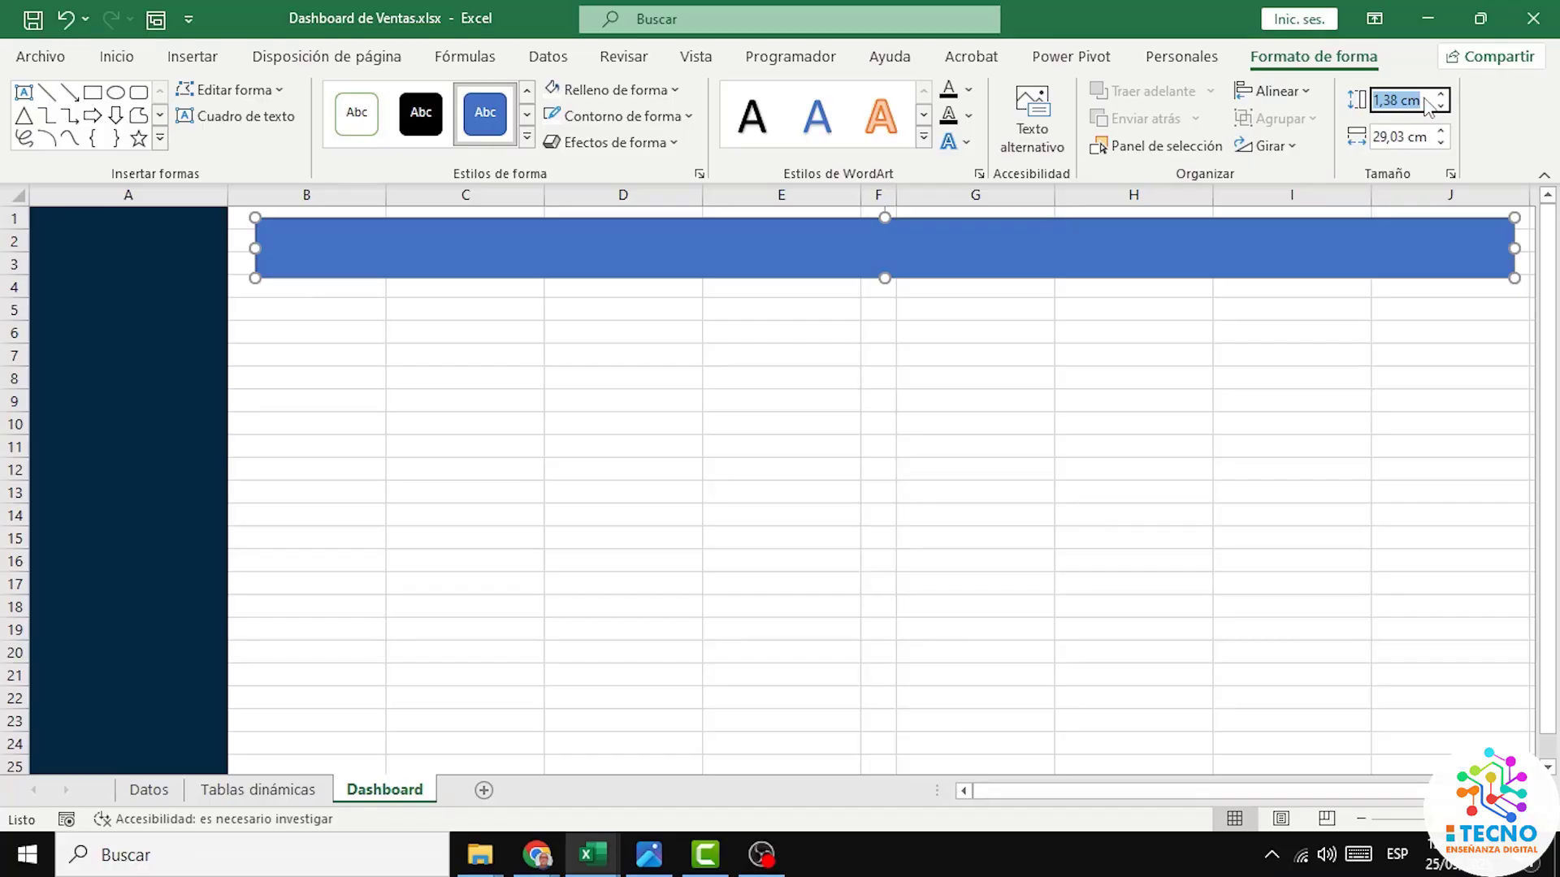
text(1,4)
key(Return)
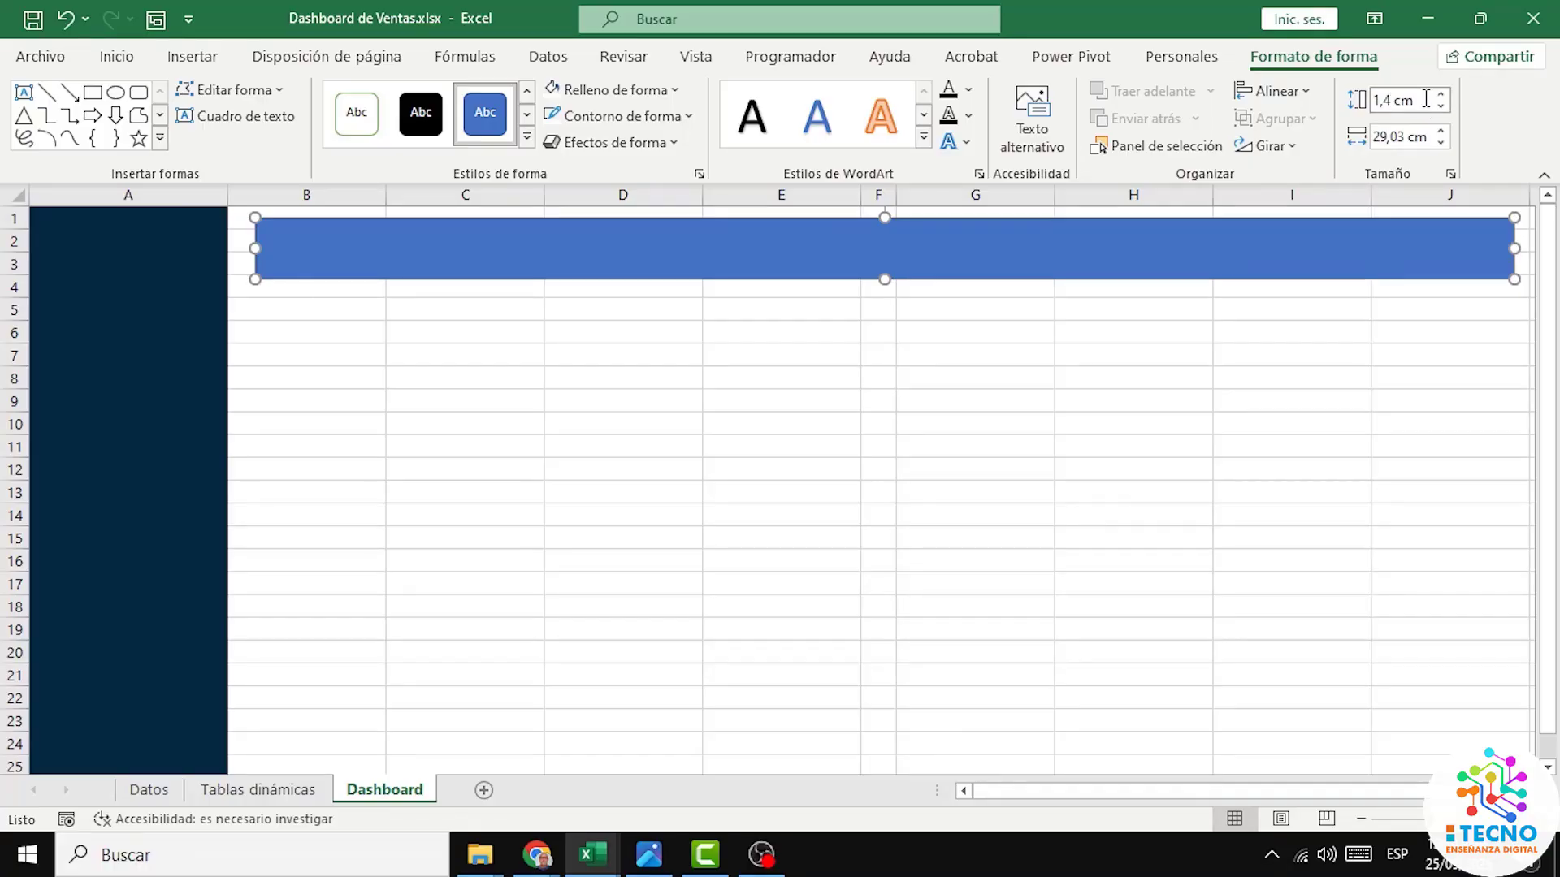
click(1399, 138)
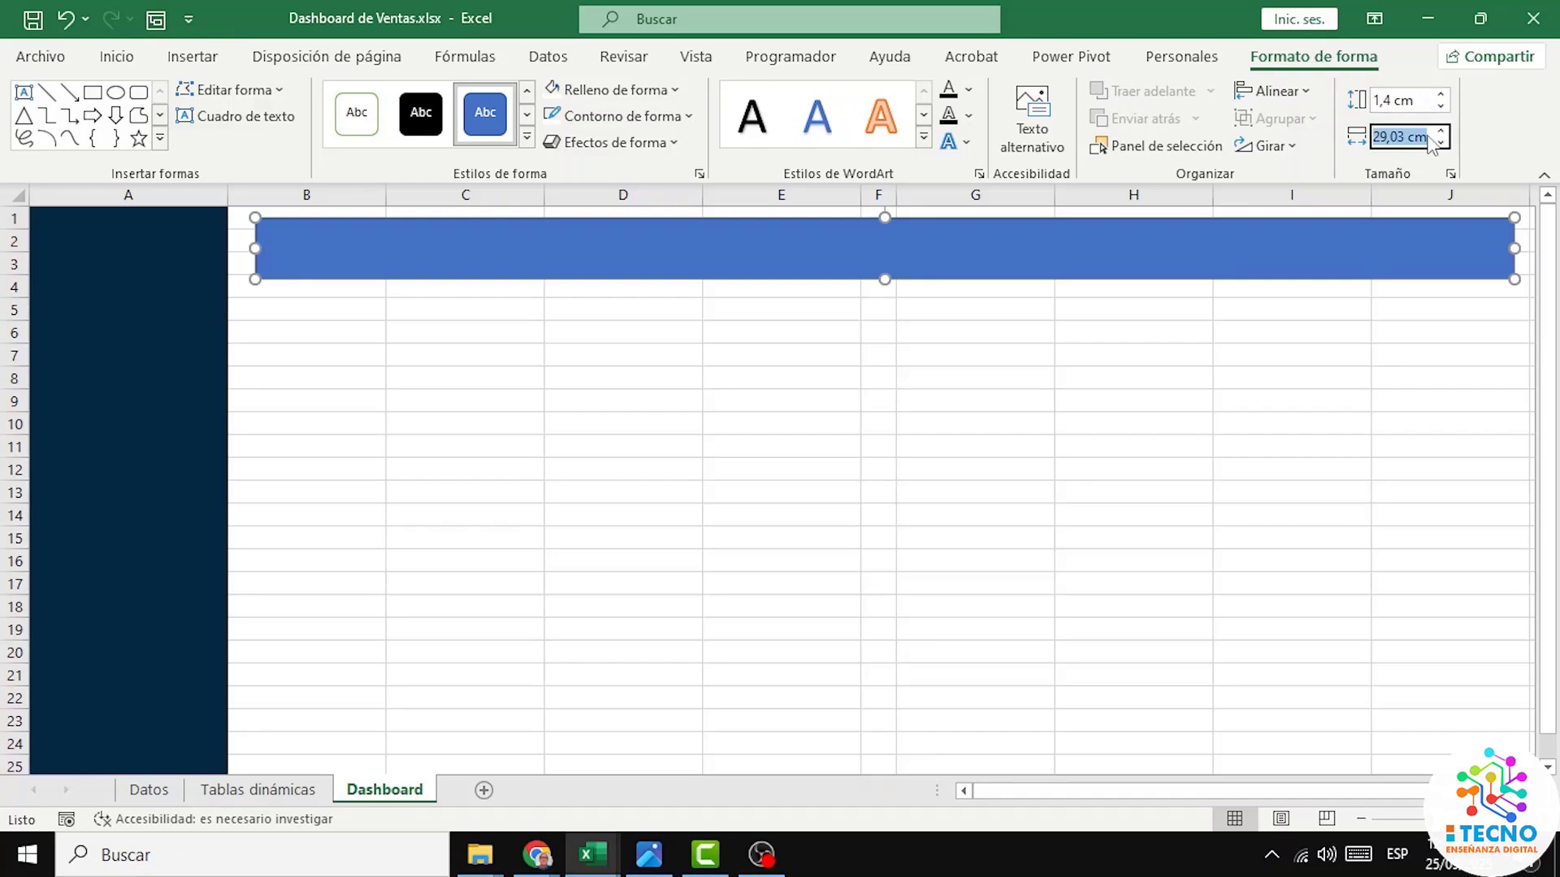
drag(1399, 140, 1438, 138)
text(0)
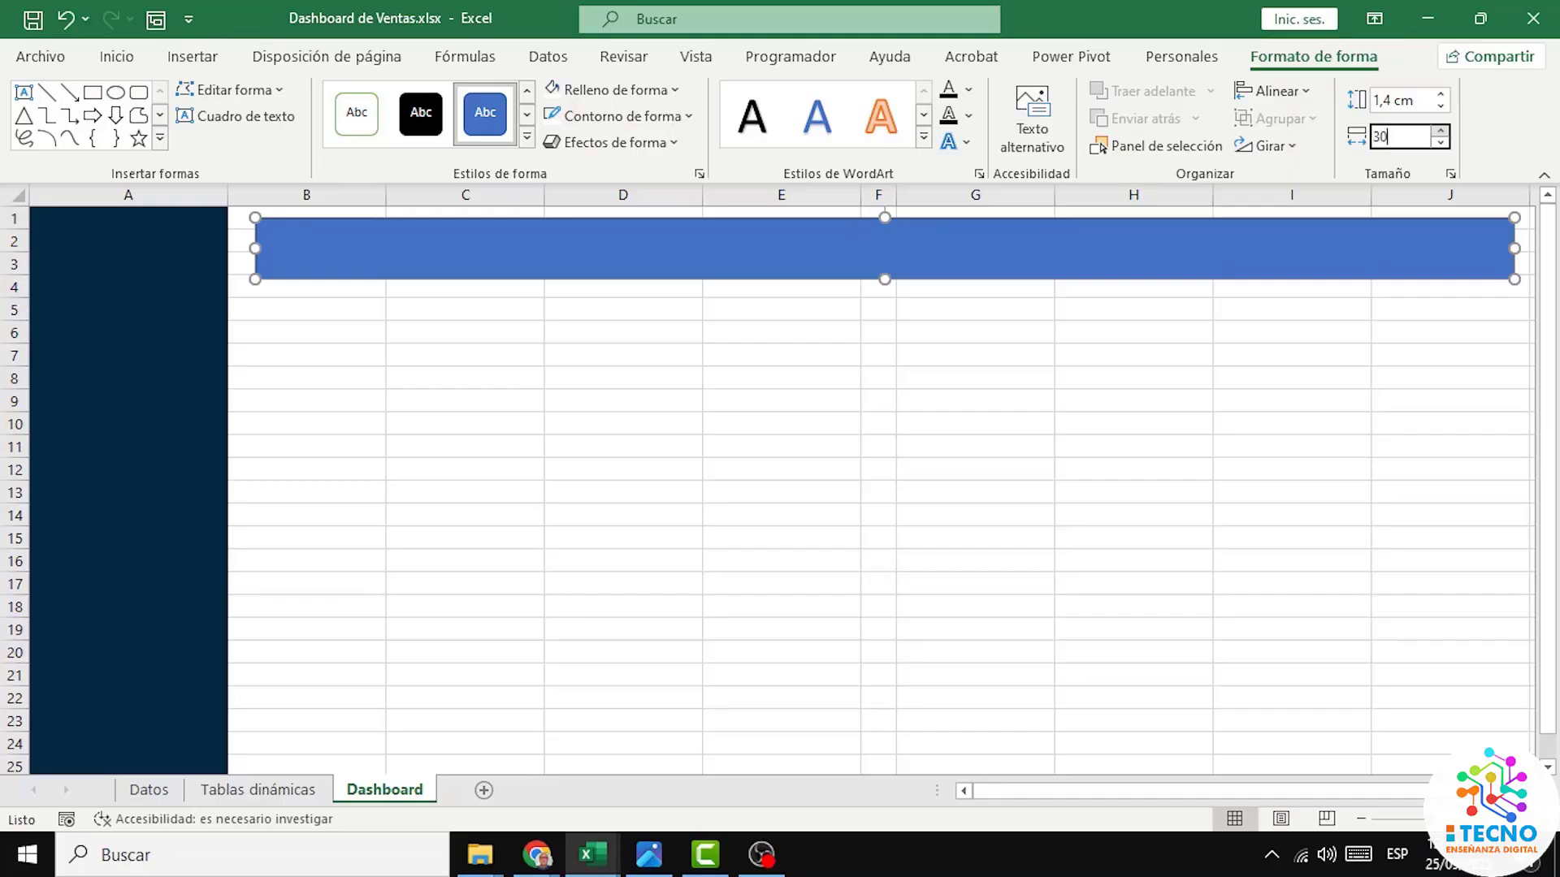
key(Return)
Step: Move the banner rectangle up against the edge of column A, over the first three rows
drag(1004, 249, 978, 243)
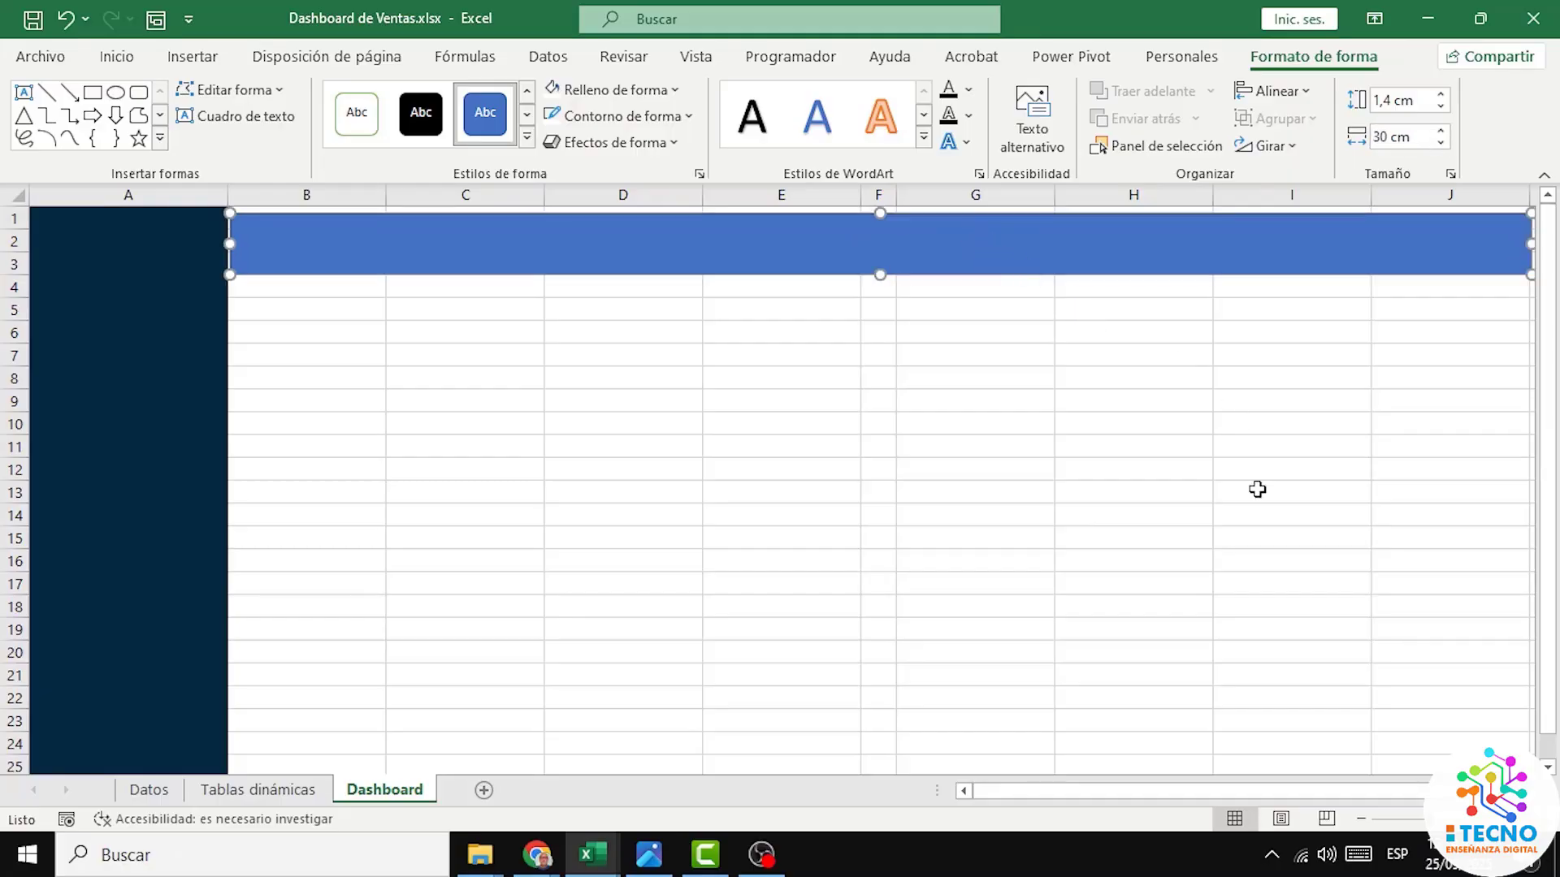
drag(1344, 789, 1327, 784)
click(817, 342)
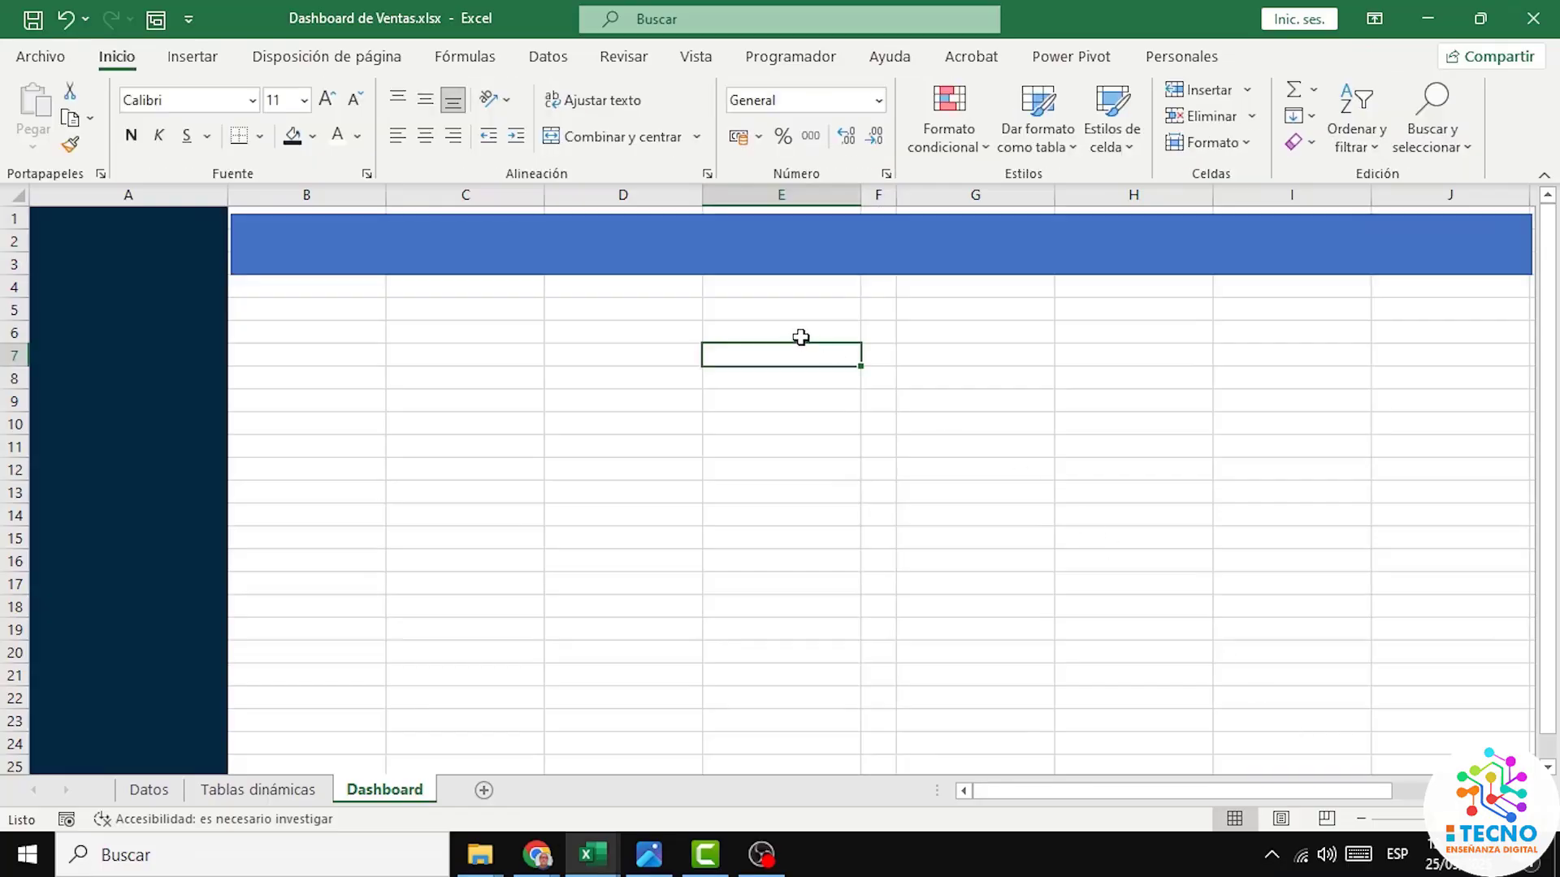
Step: Fill the banner rectangle with the same dark navy colour as column A
click(781, 242)
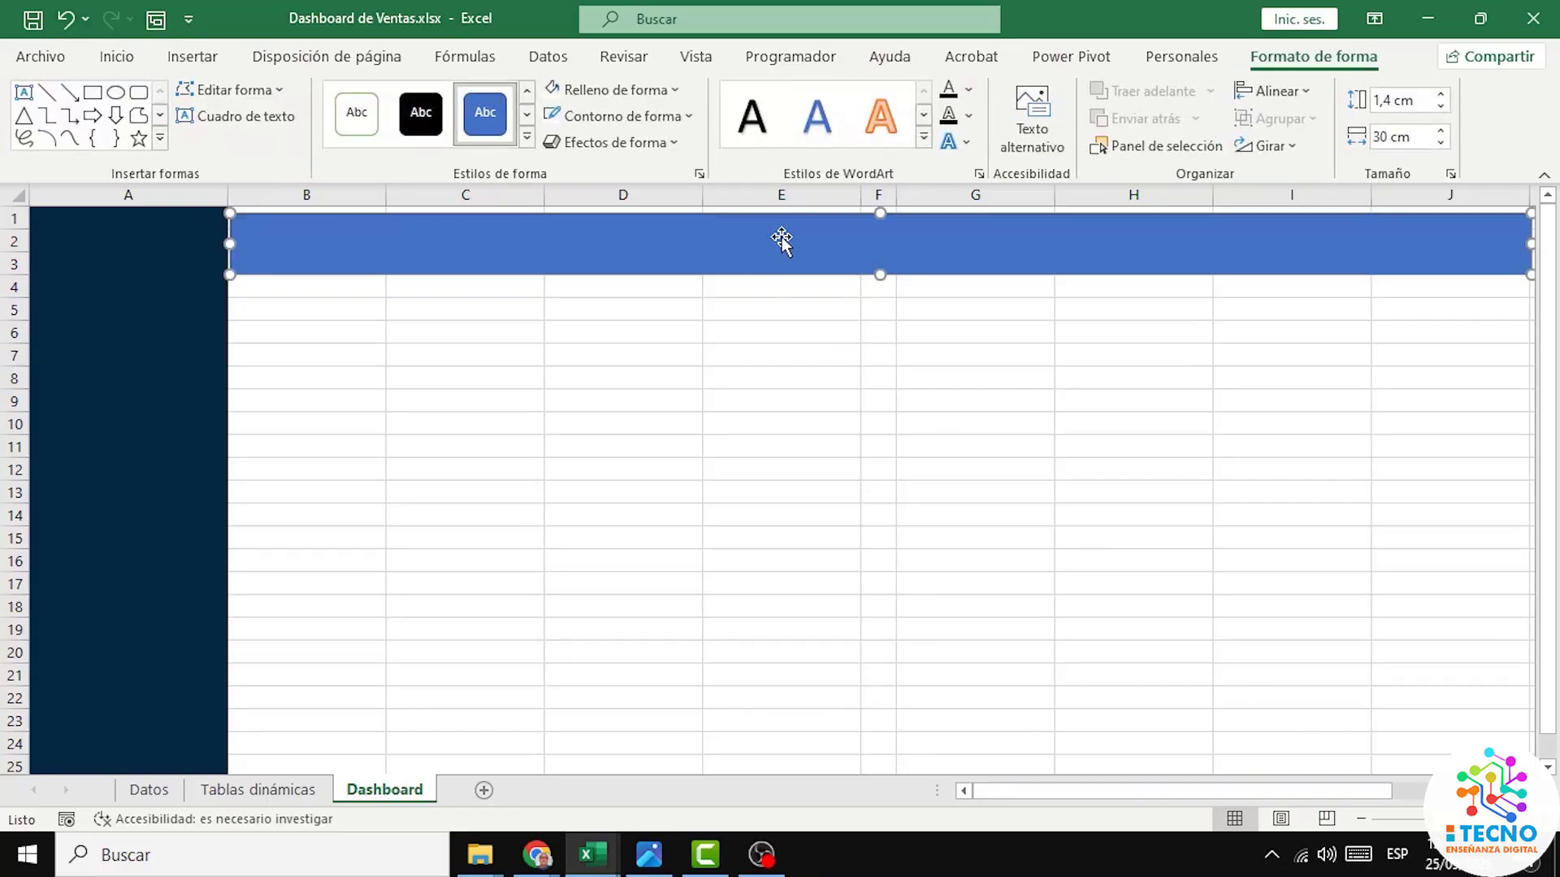
click(118, 57)
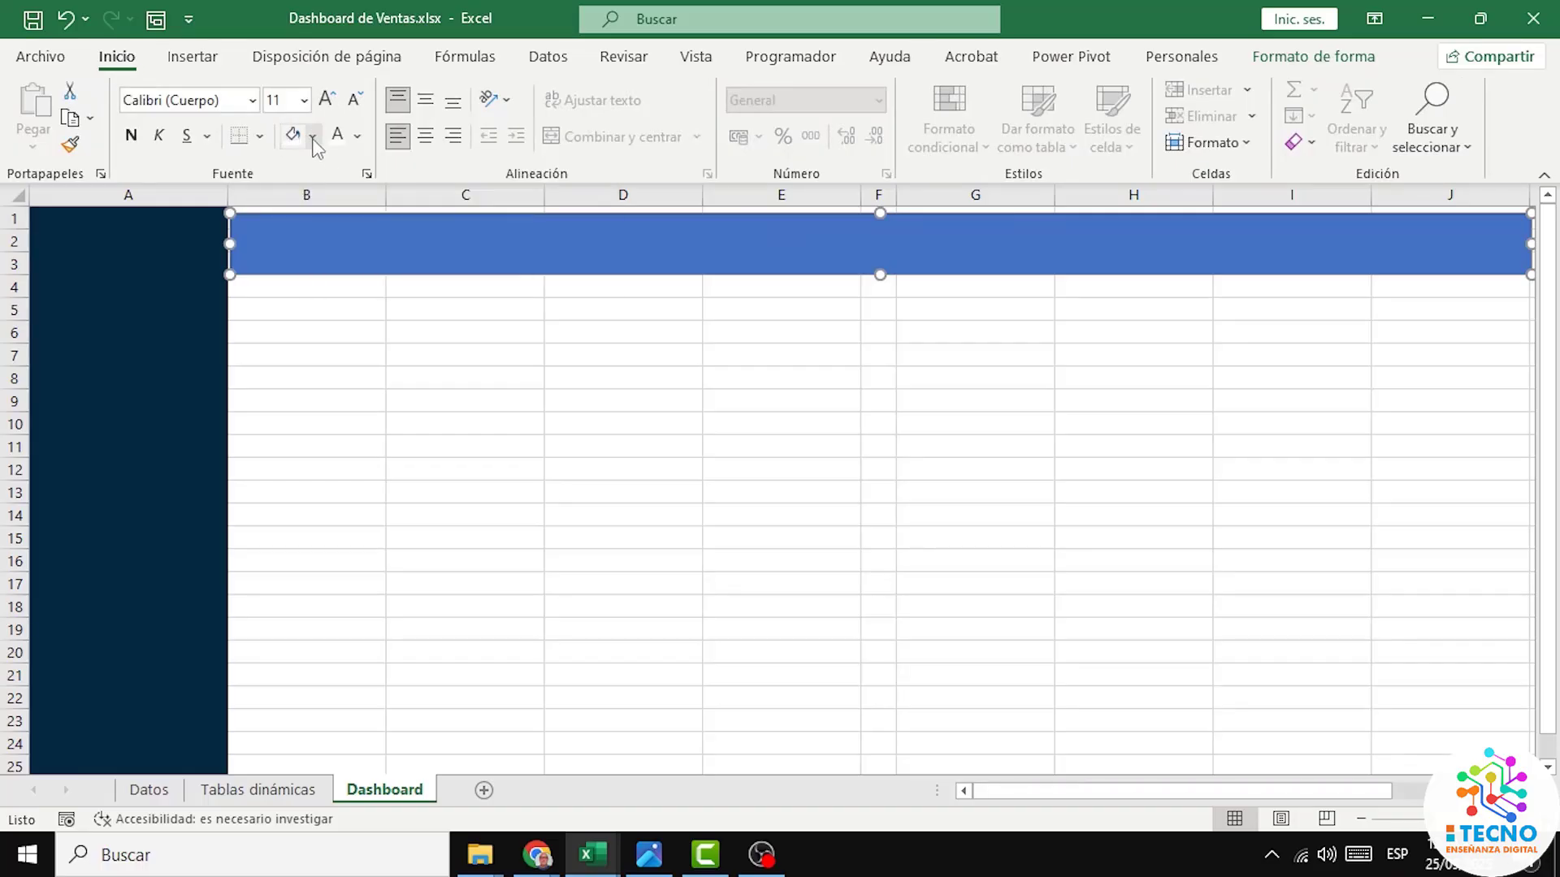
click(314, 139)
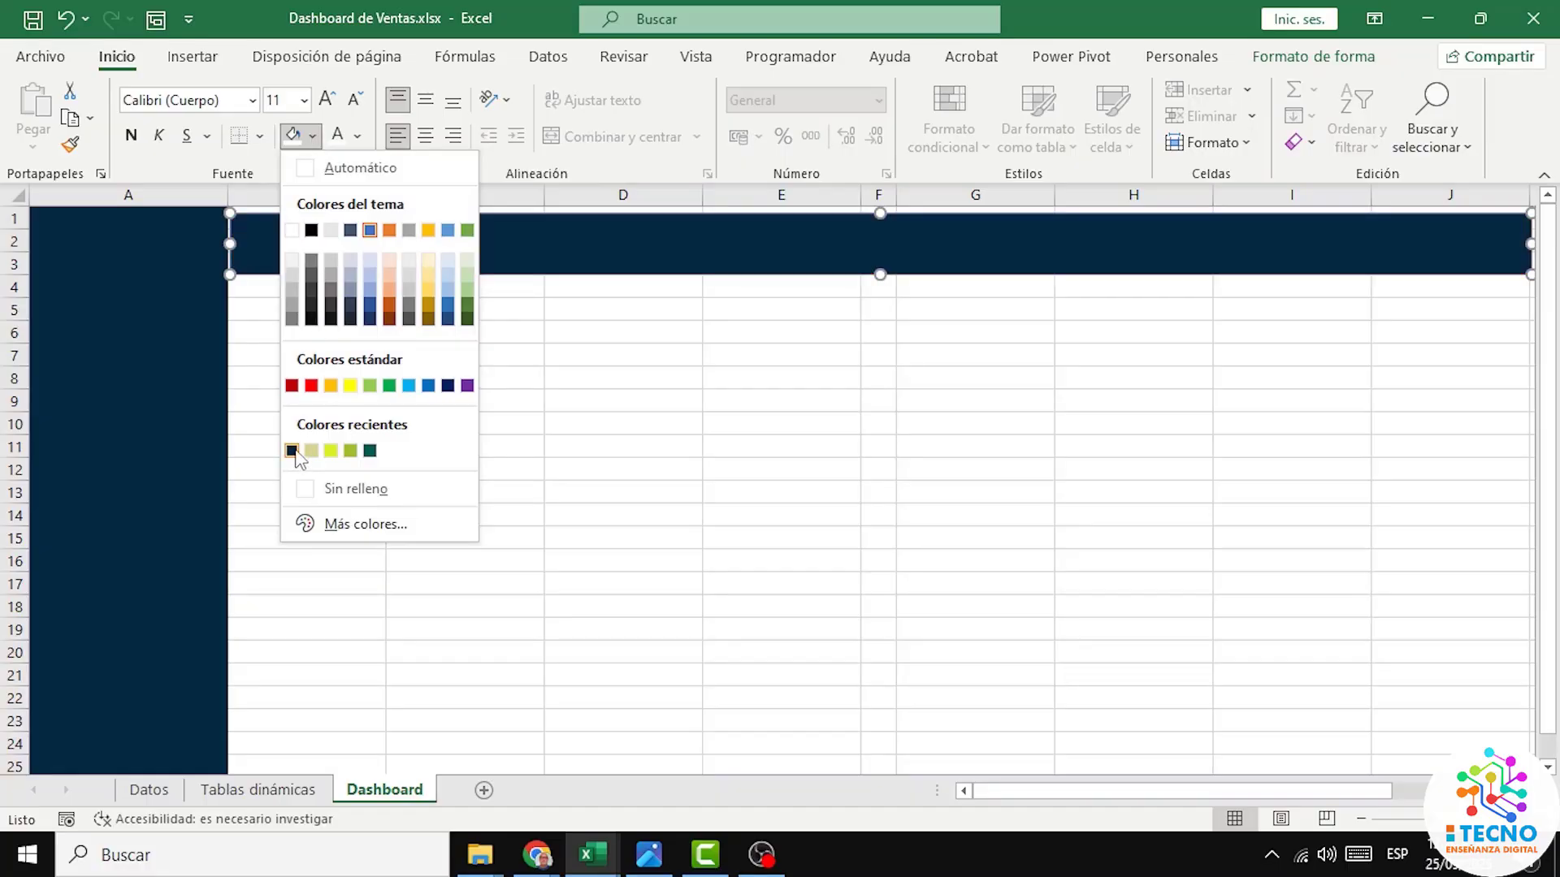
click(291, 450)
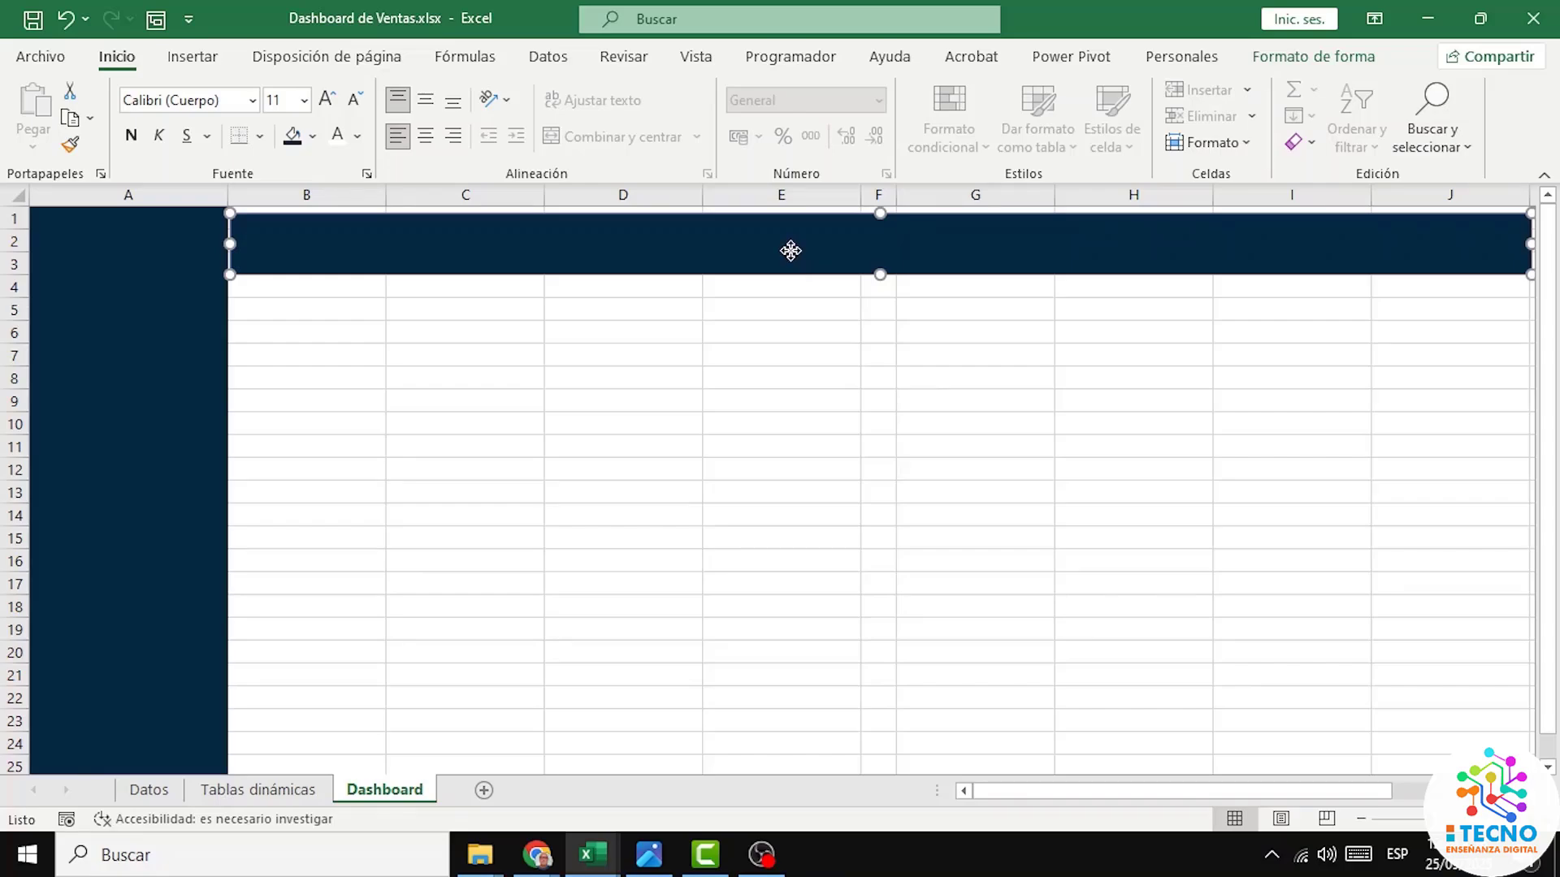
Step: Duplicate the banner just below itself over rows 4 to 6 and set the copy's width to 7,1 cm
drag(791, 251, 792, 329)
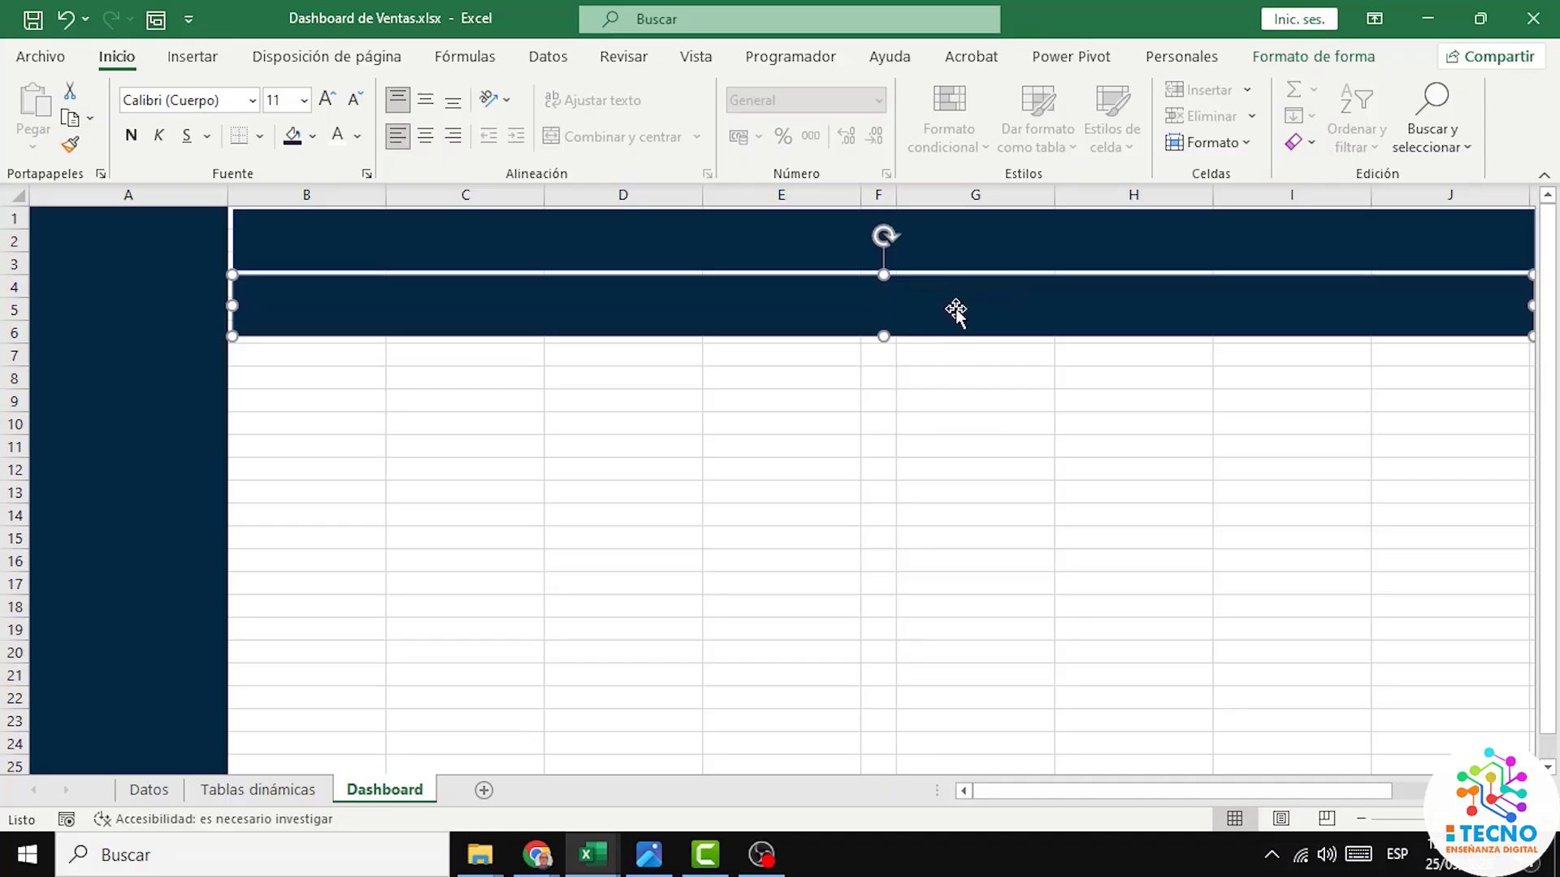
click(1303, 59)
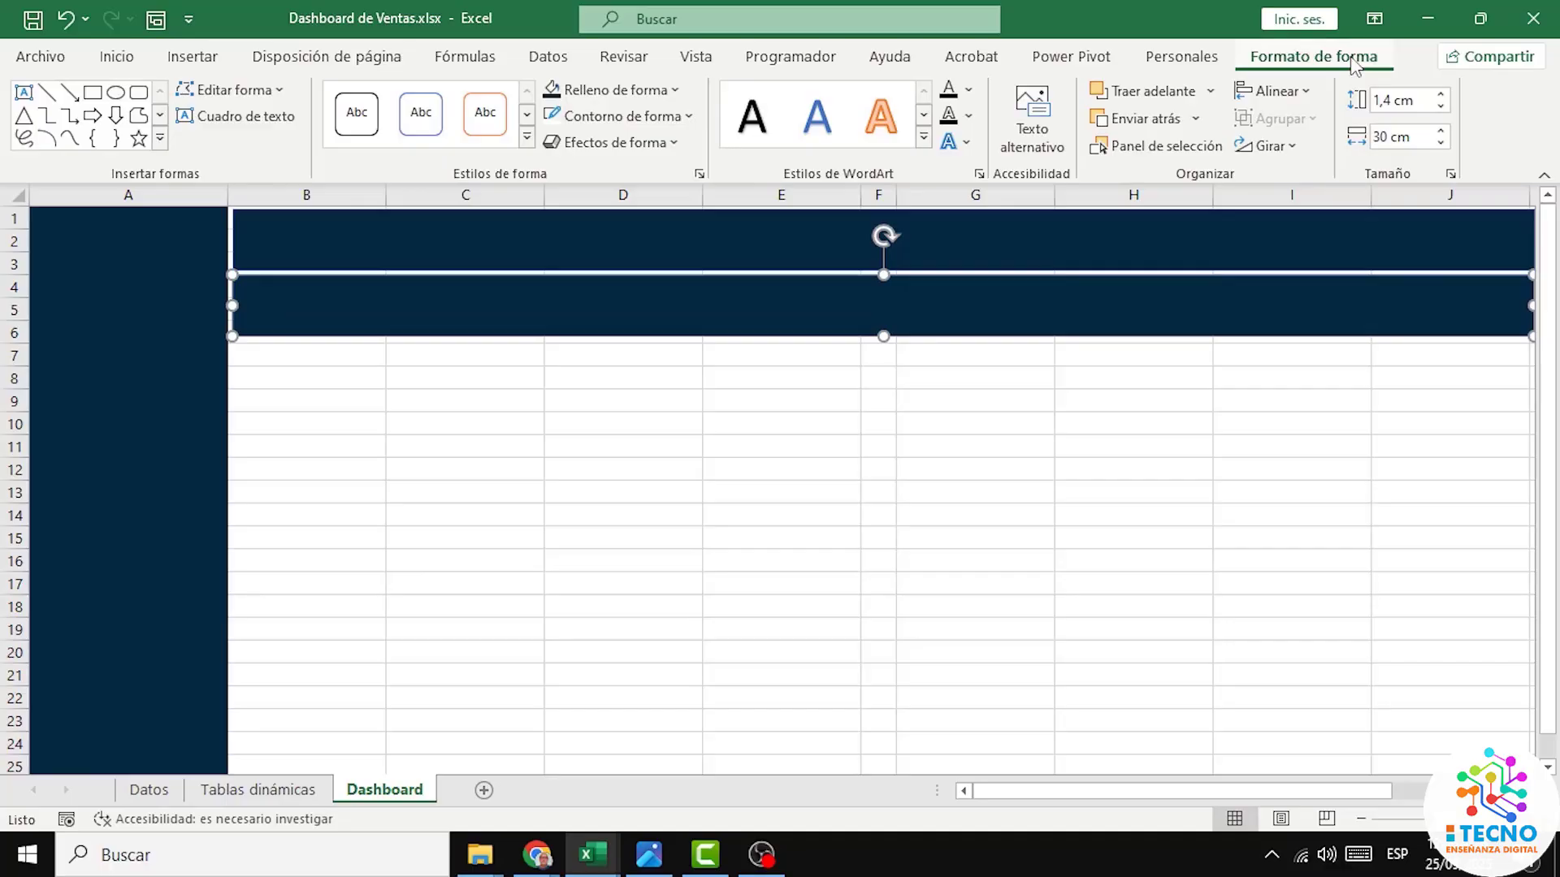
click(1416, 137)
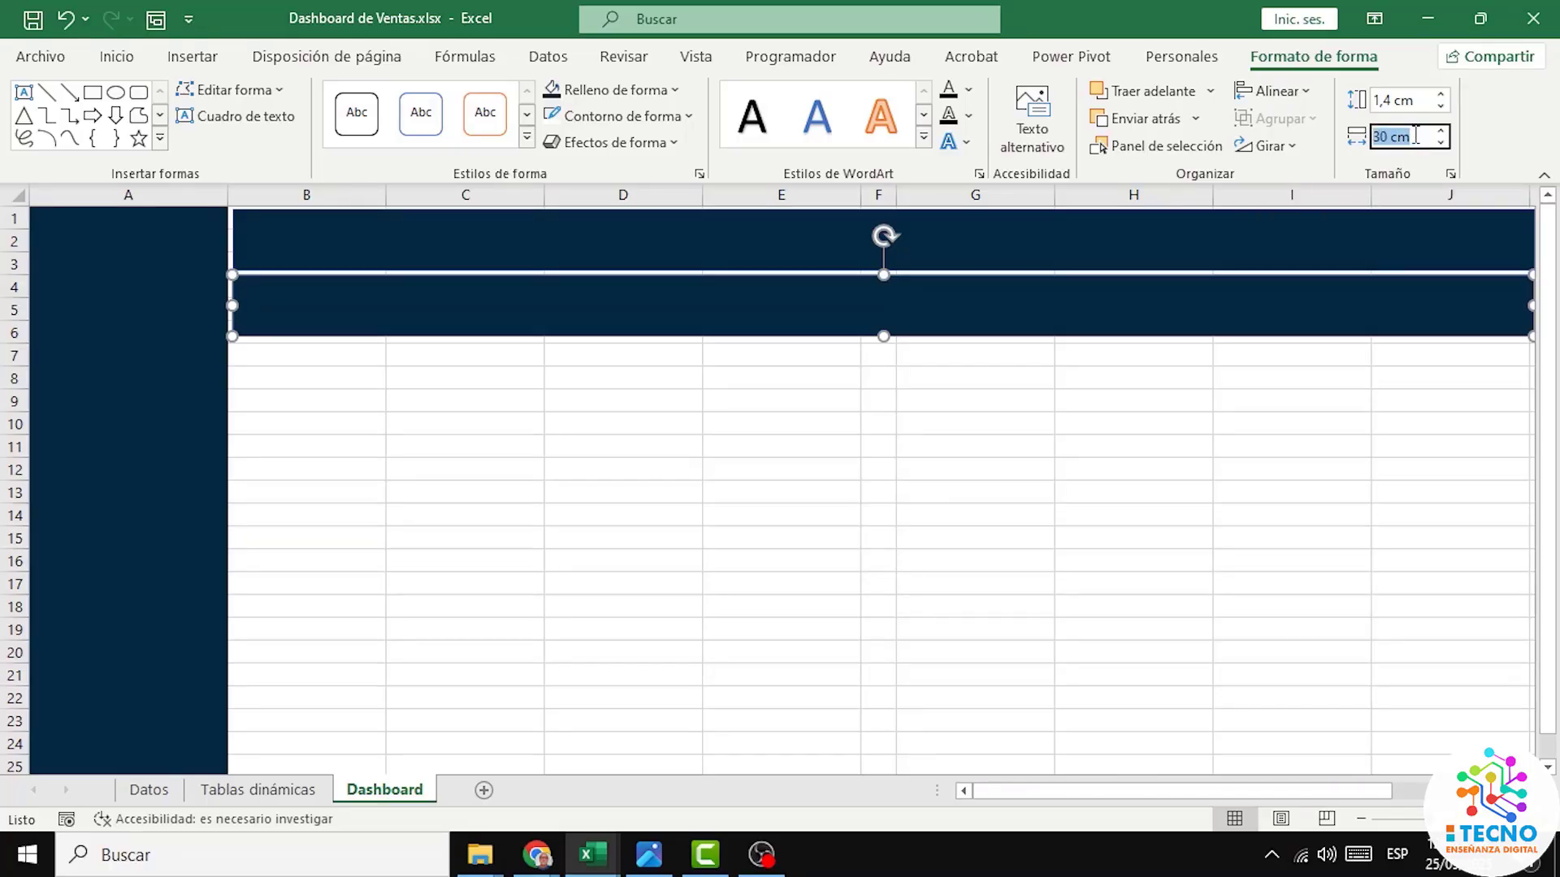
text(7,1)
key(Return)
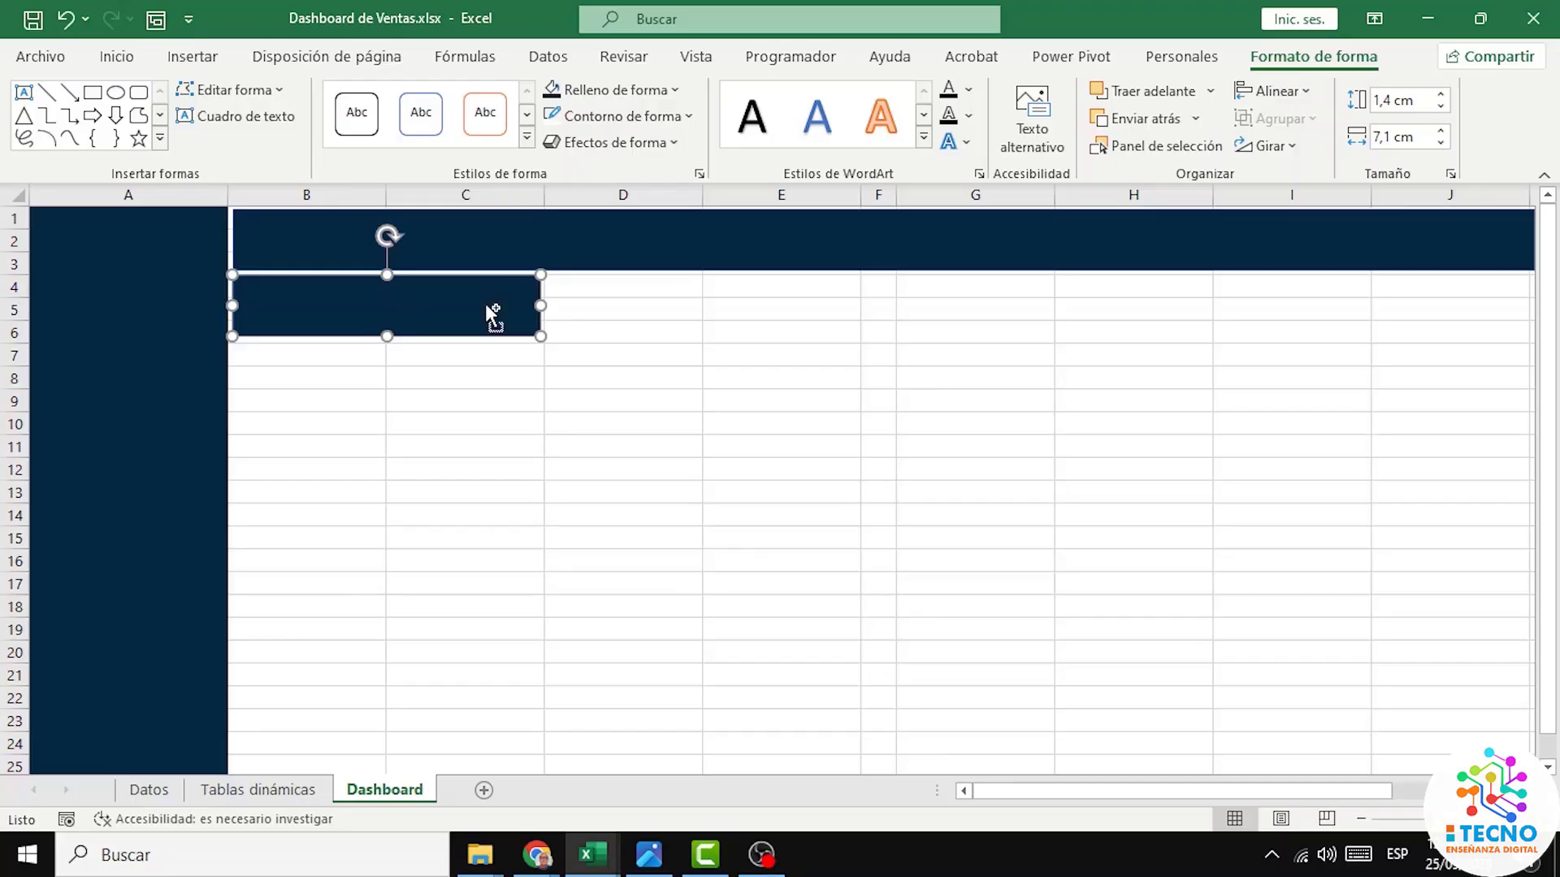
Step: Duplicate the 7,1 cm card alongside the original, over columns D and E
key(Escape)
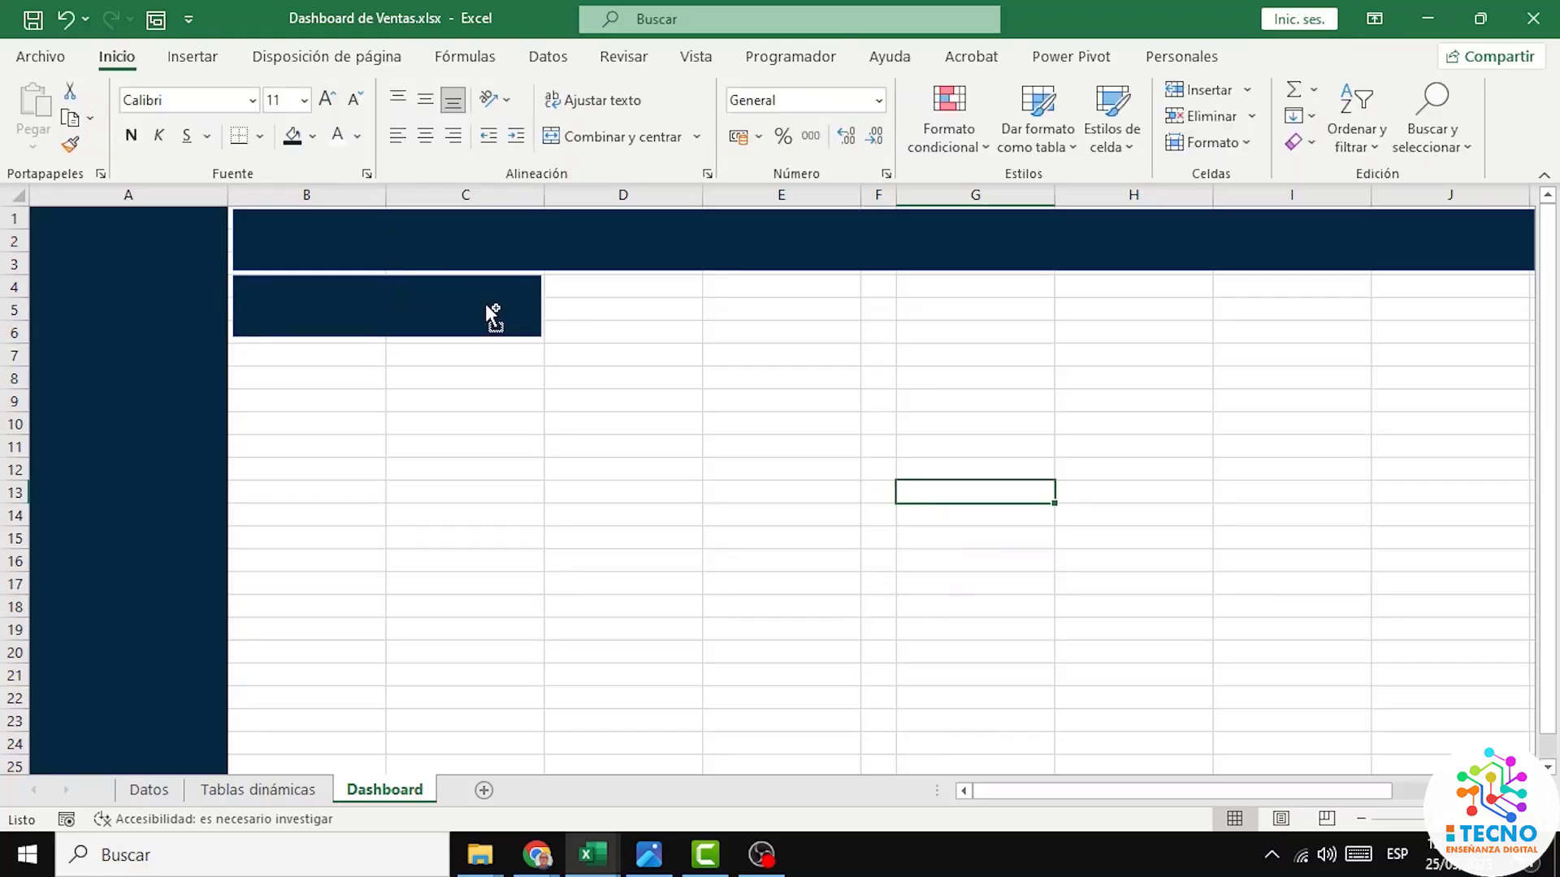
drag(486, 304, 801, 302)
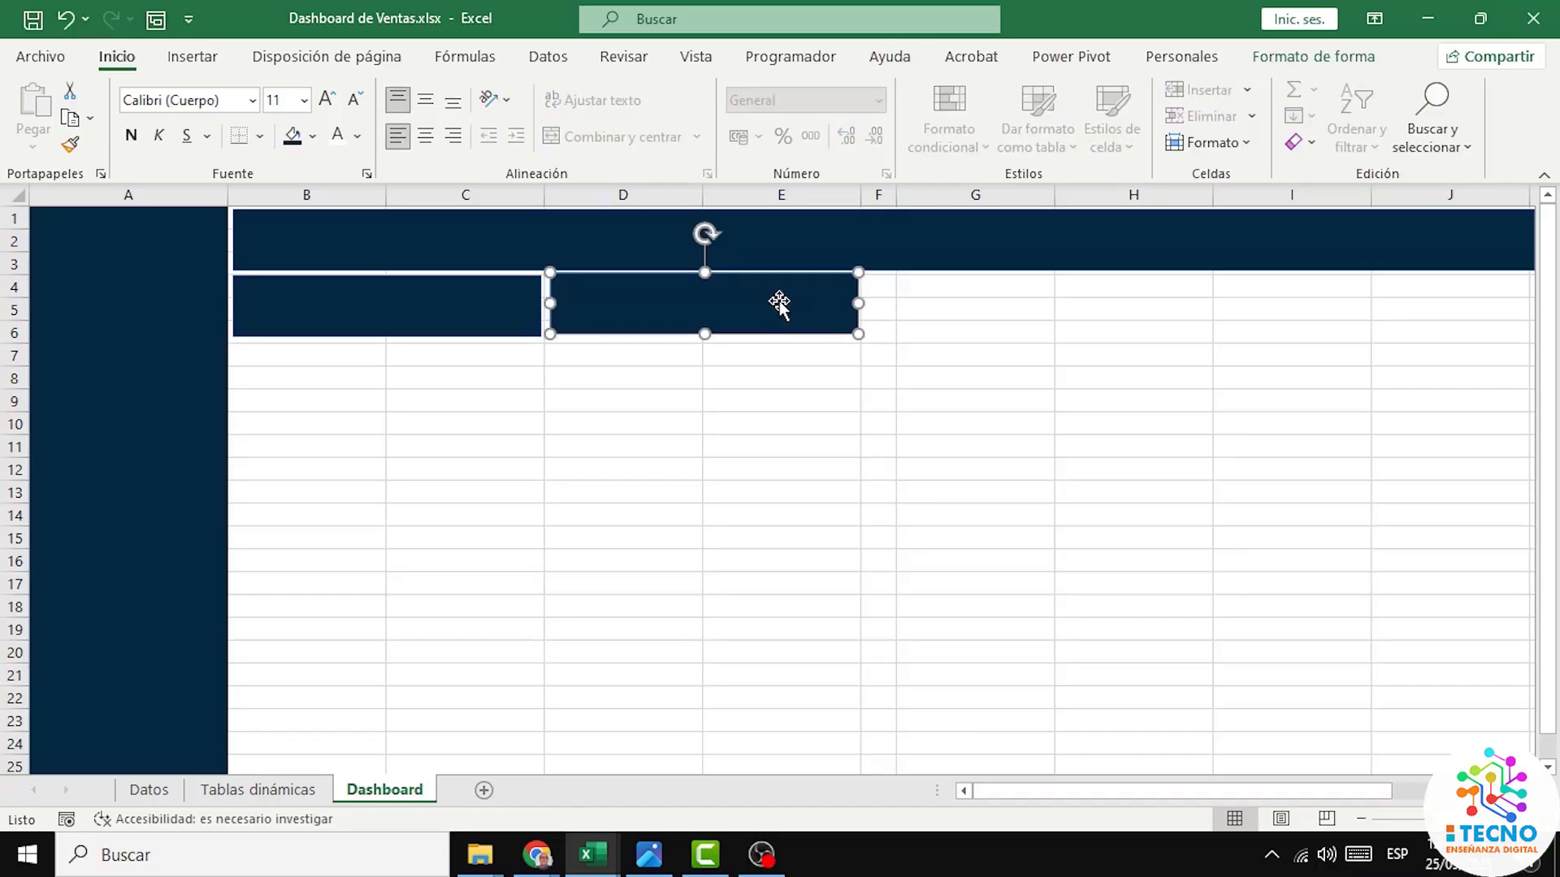
Step: Duplicate the card over columns G–H and I–J, and fill all four cards with the recently used light khaki colour
drag(788, 305, 1401, 307)
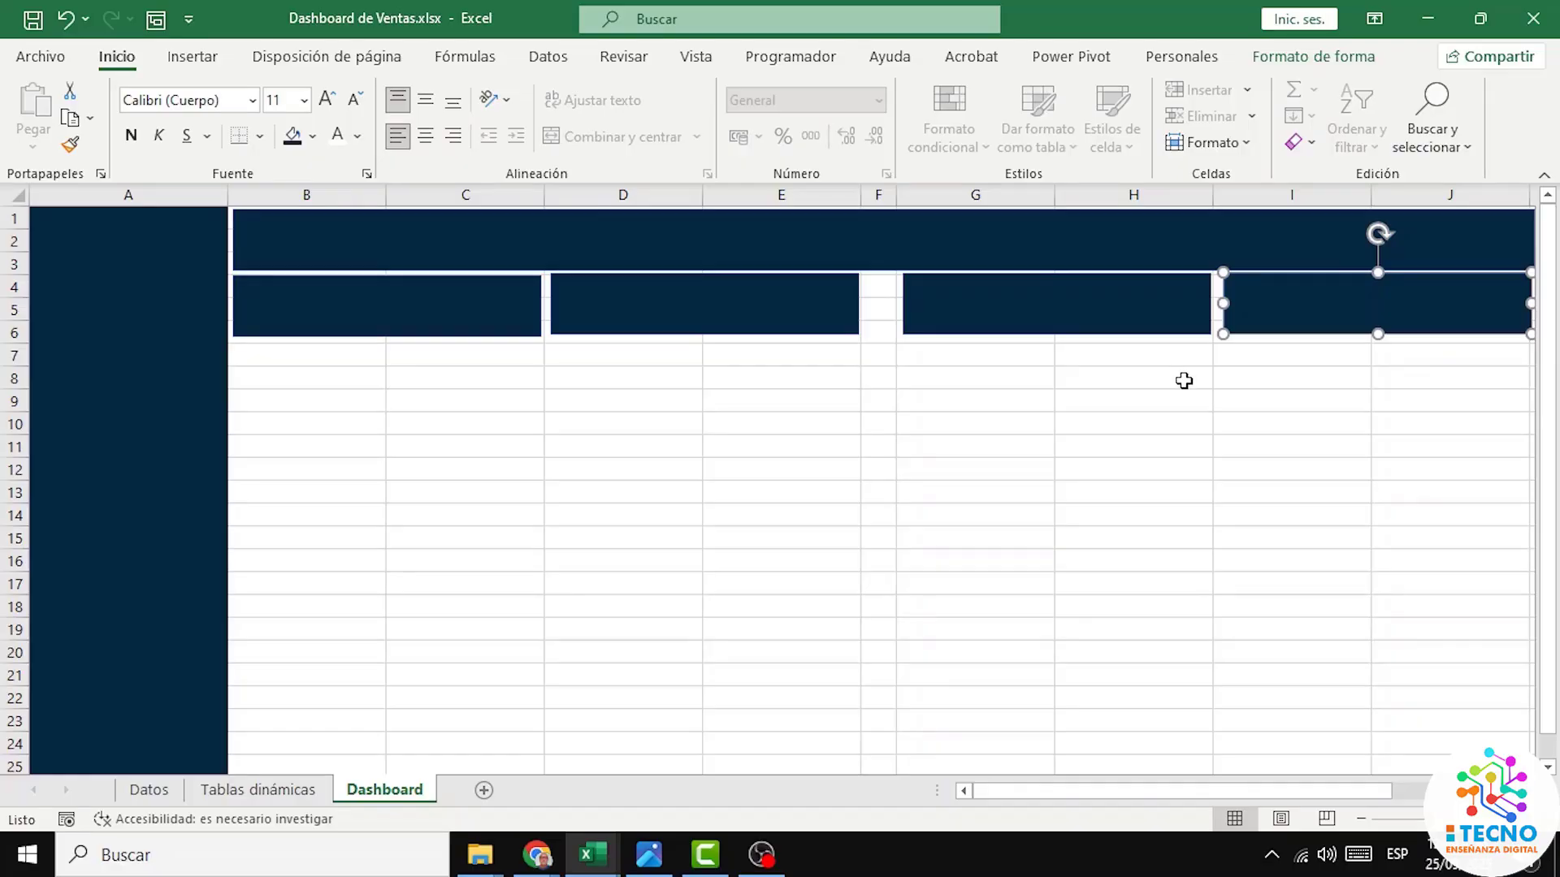
shift+click(1097, 309)
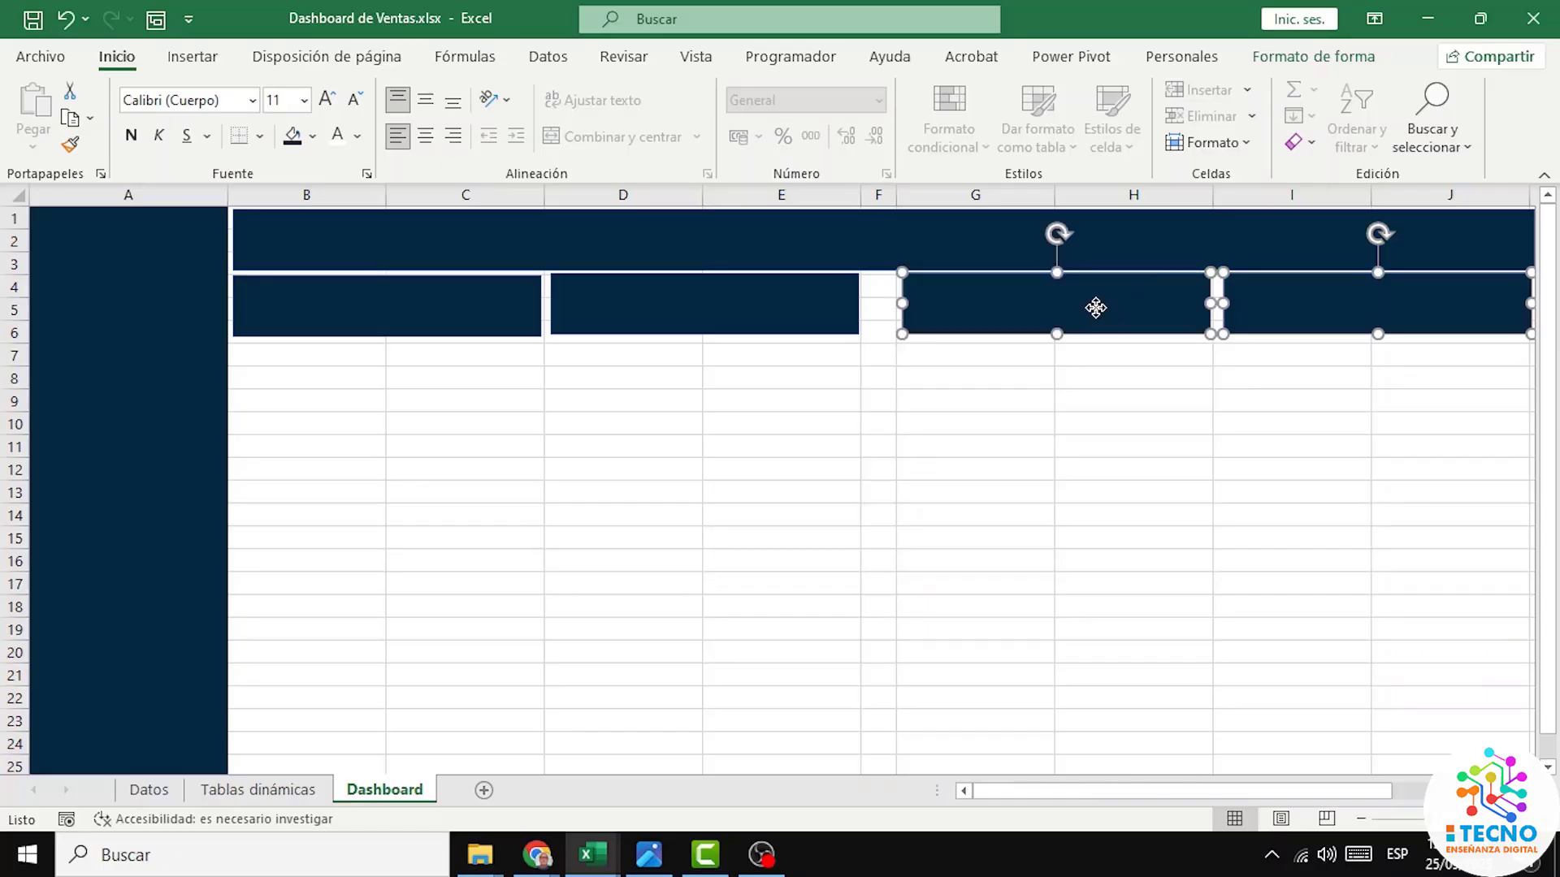
shift+click(832, 309)
shift+click(492, 304)
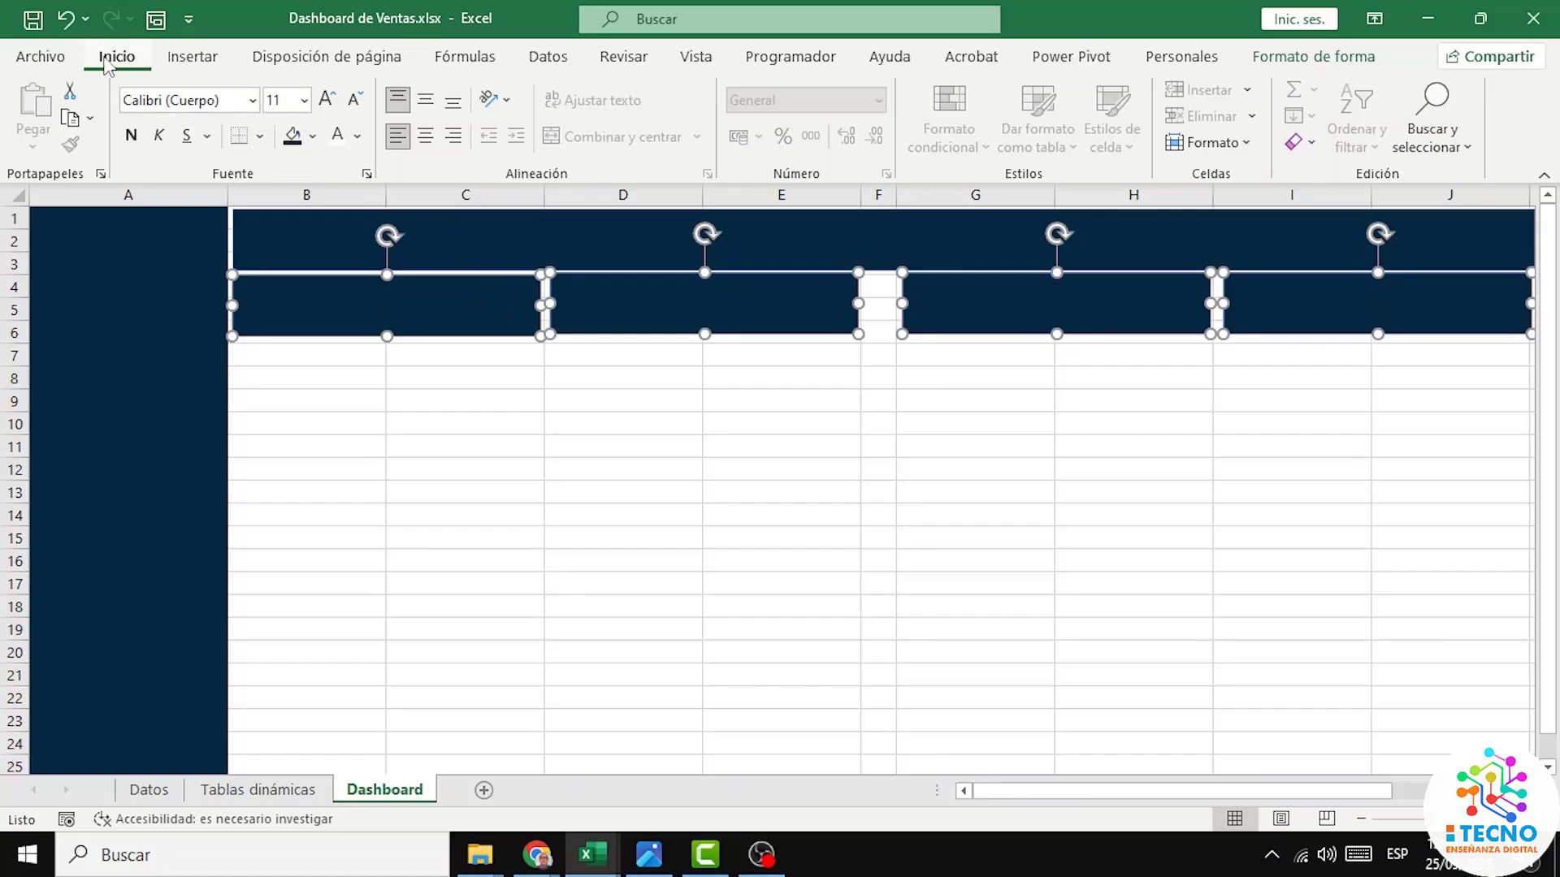
click(313, 139)
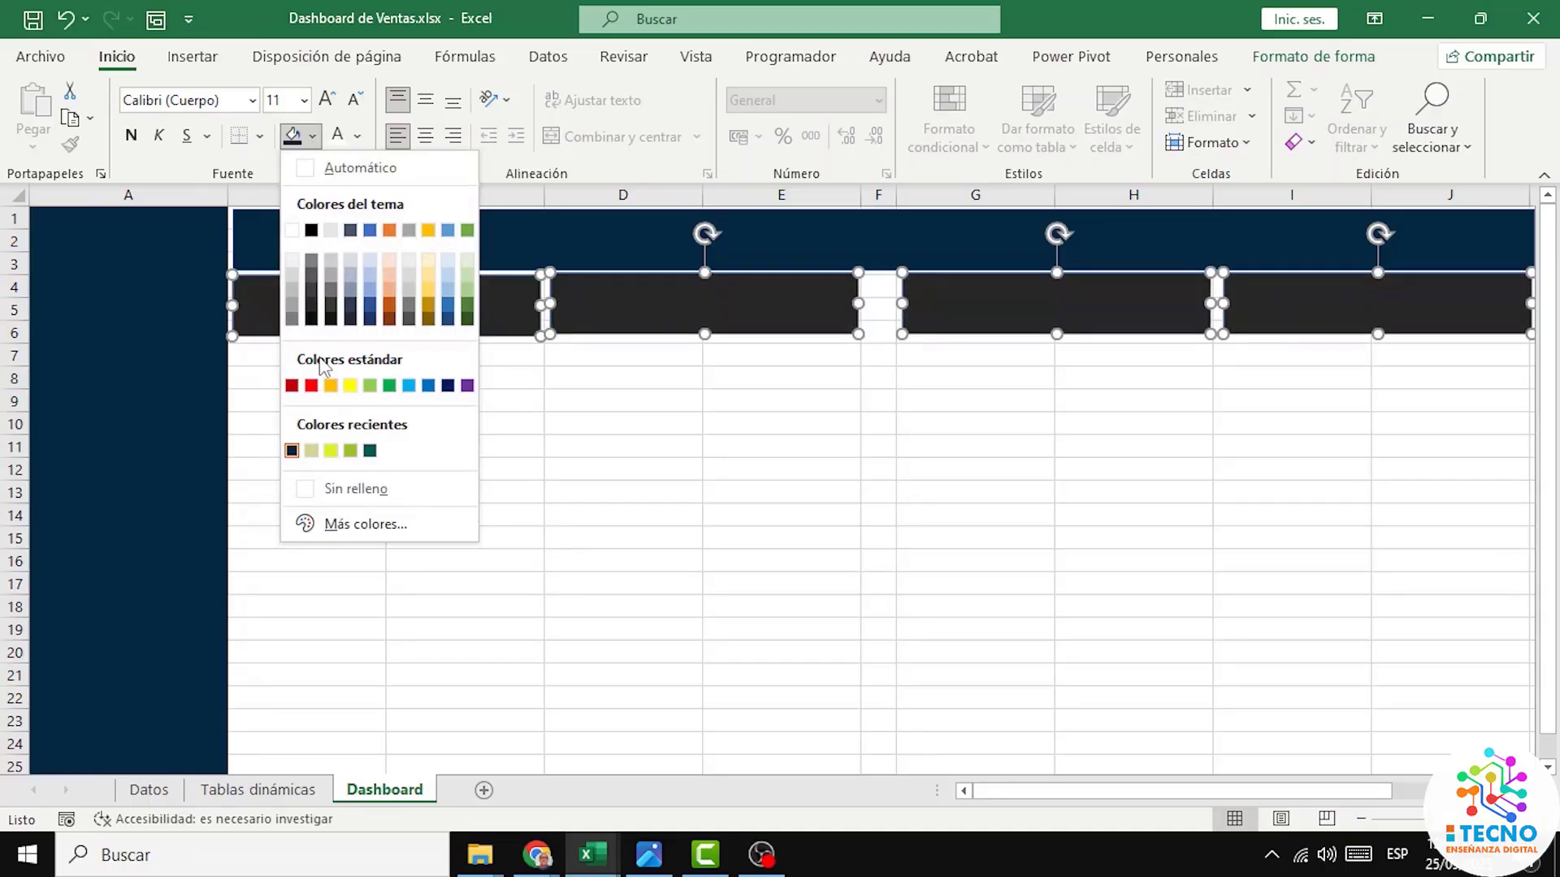
click(311, 451)
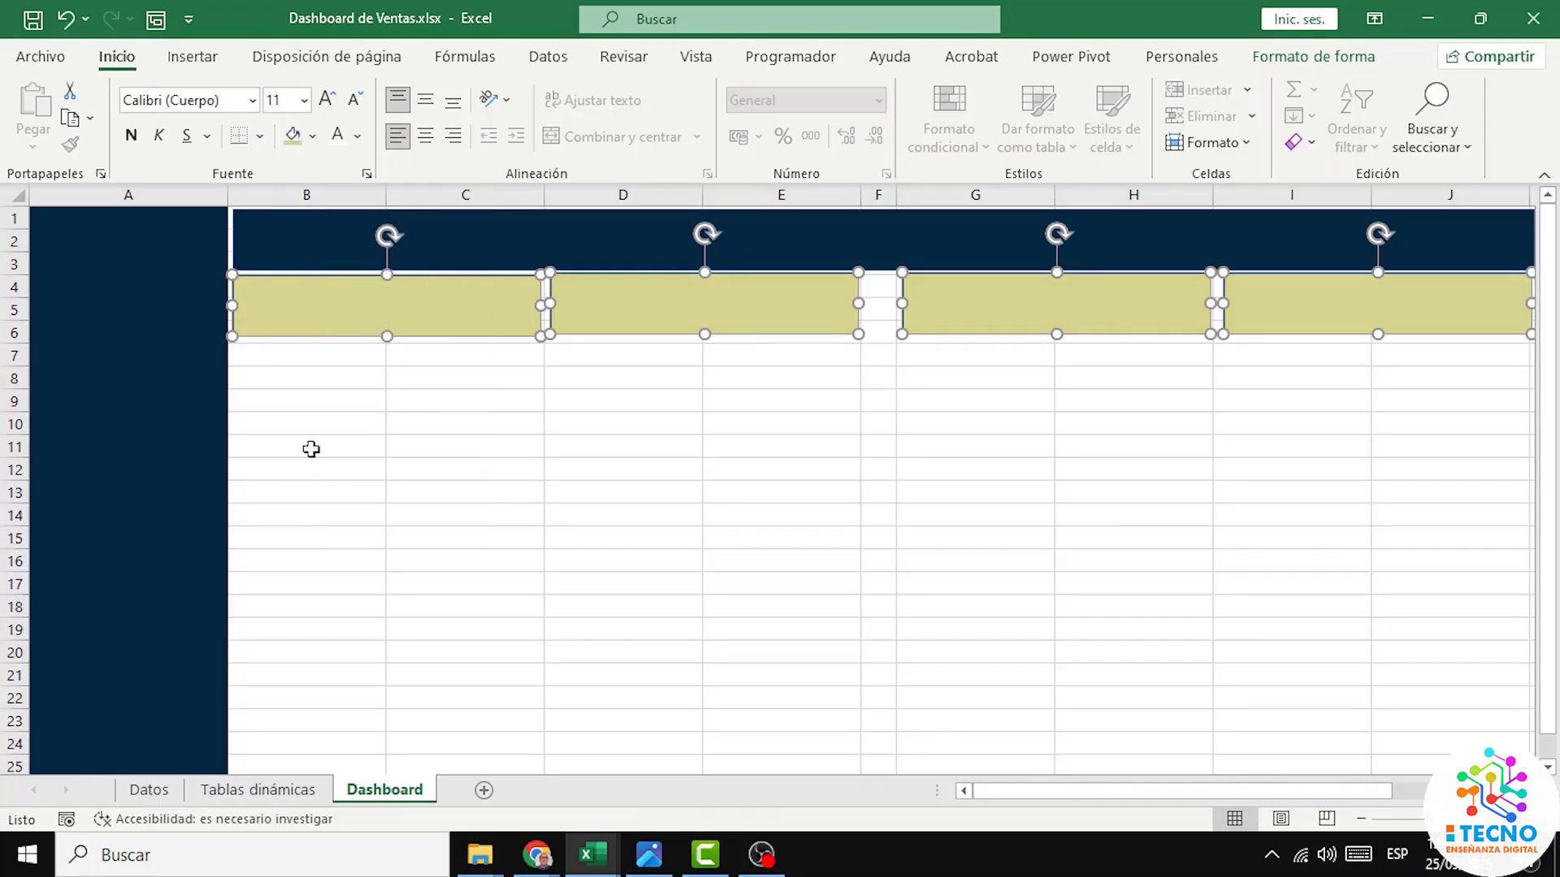
click(484, 400)
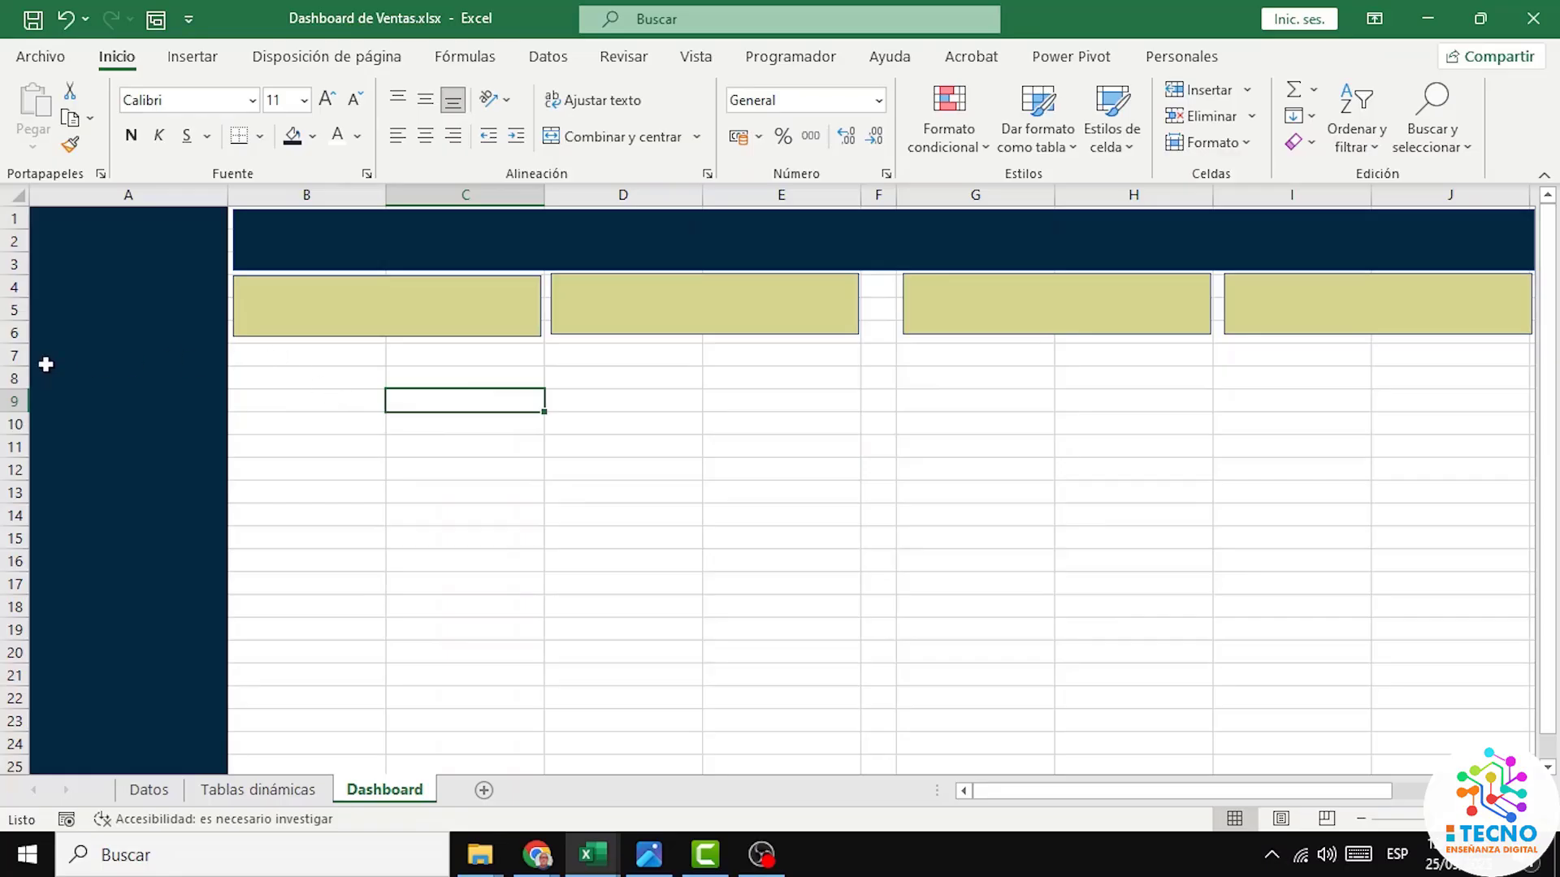
Step: Merge and center cells B7:E7 and enter the heading "Ventas Por Ciudad"
click(284, 355)
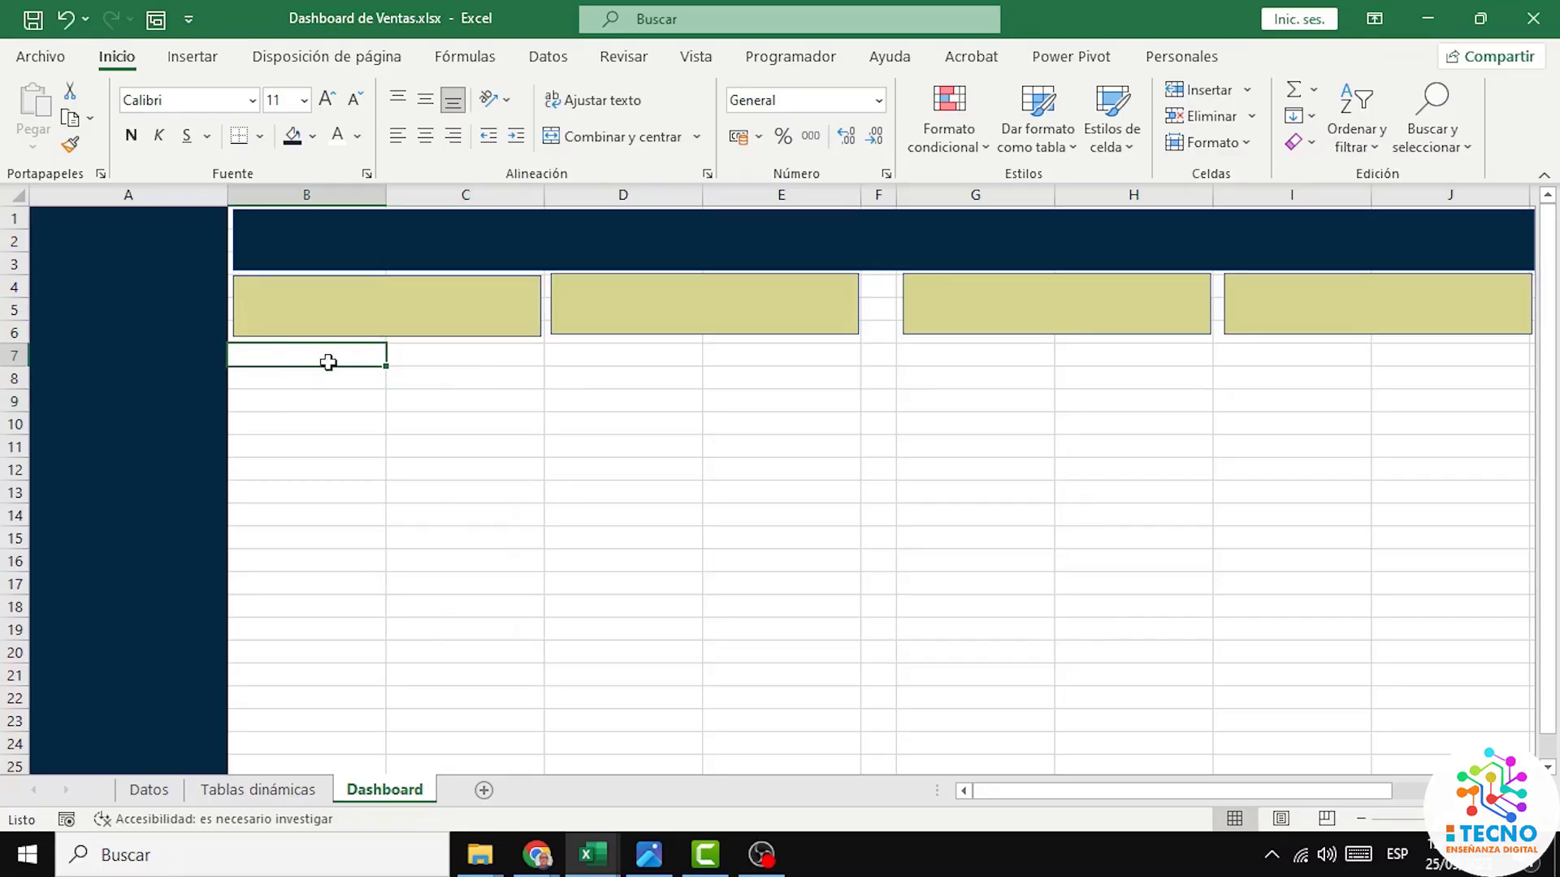
drag(328, 362, 748, 366)
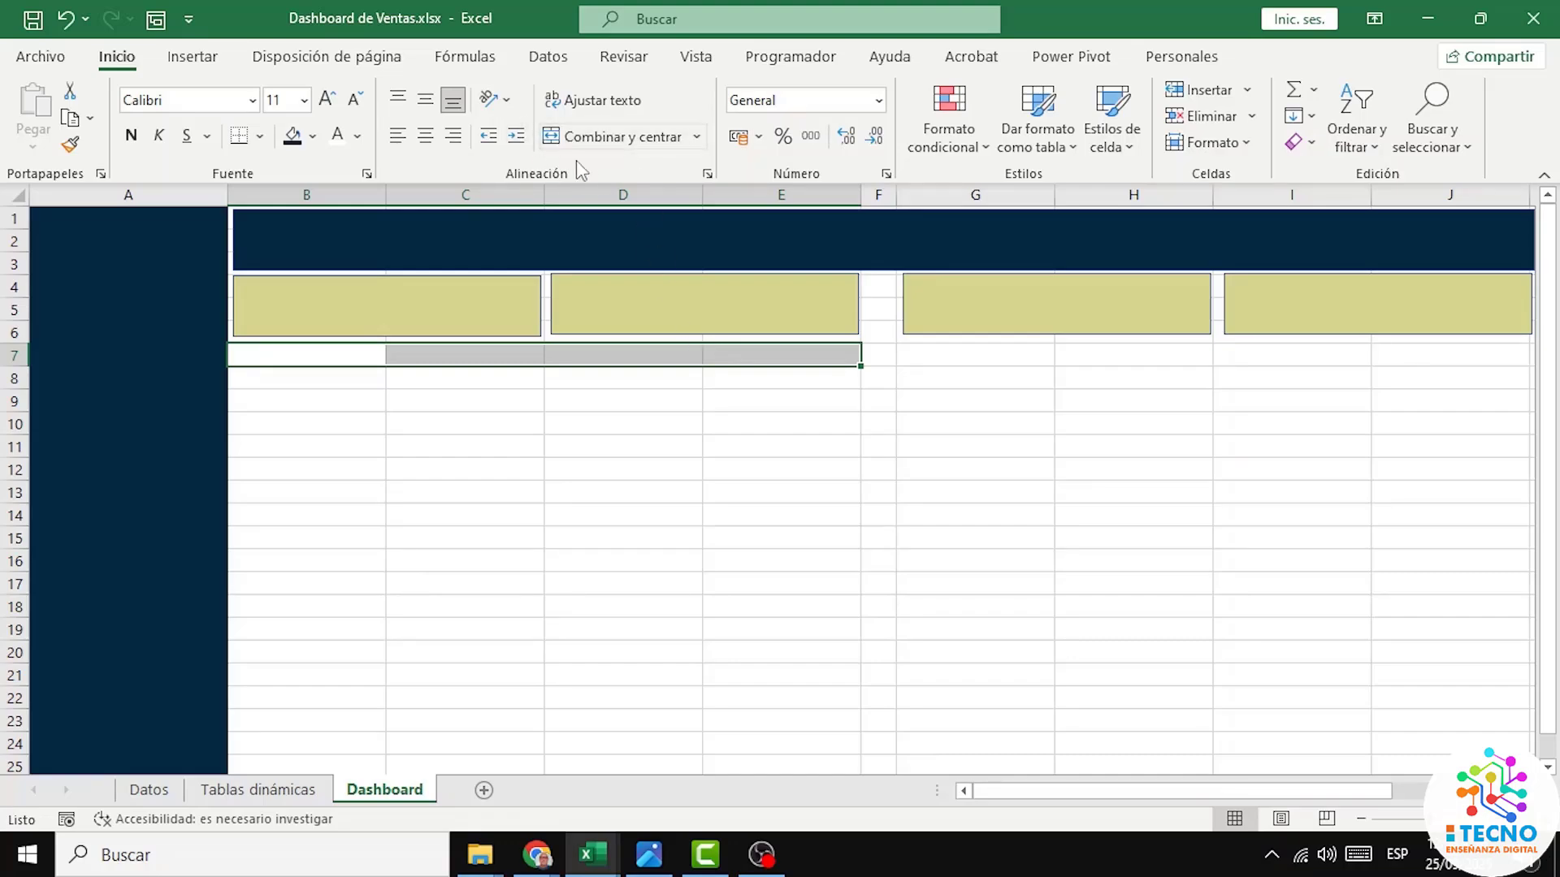
click(640, 146)
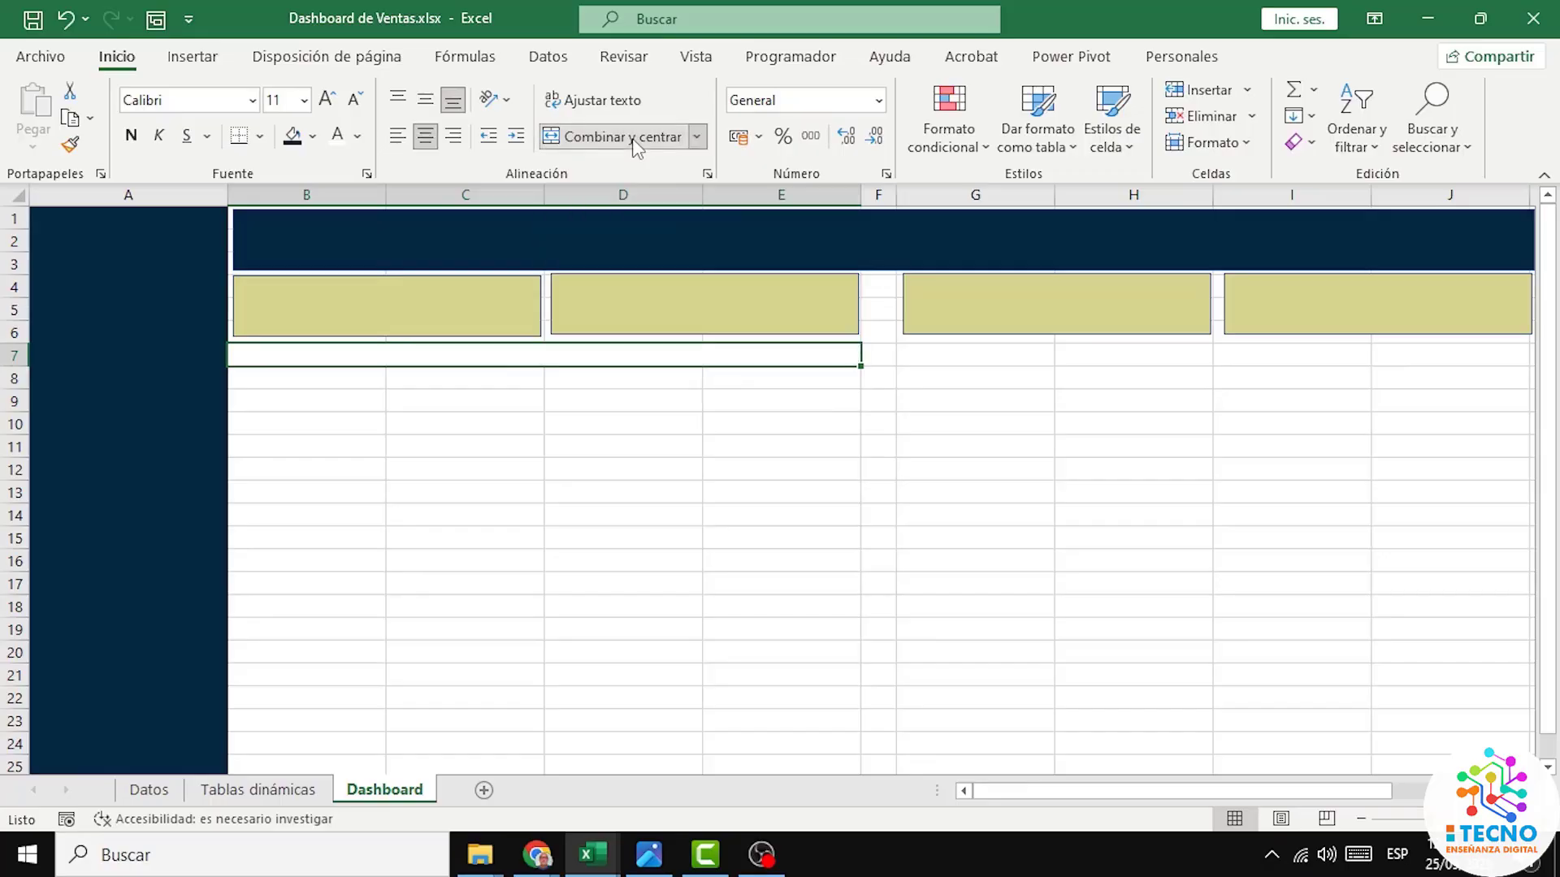
double_click(515, 356)
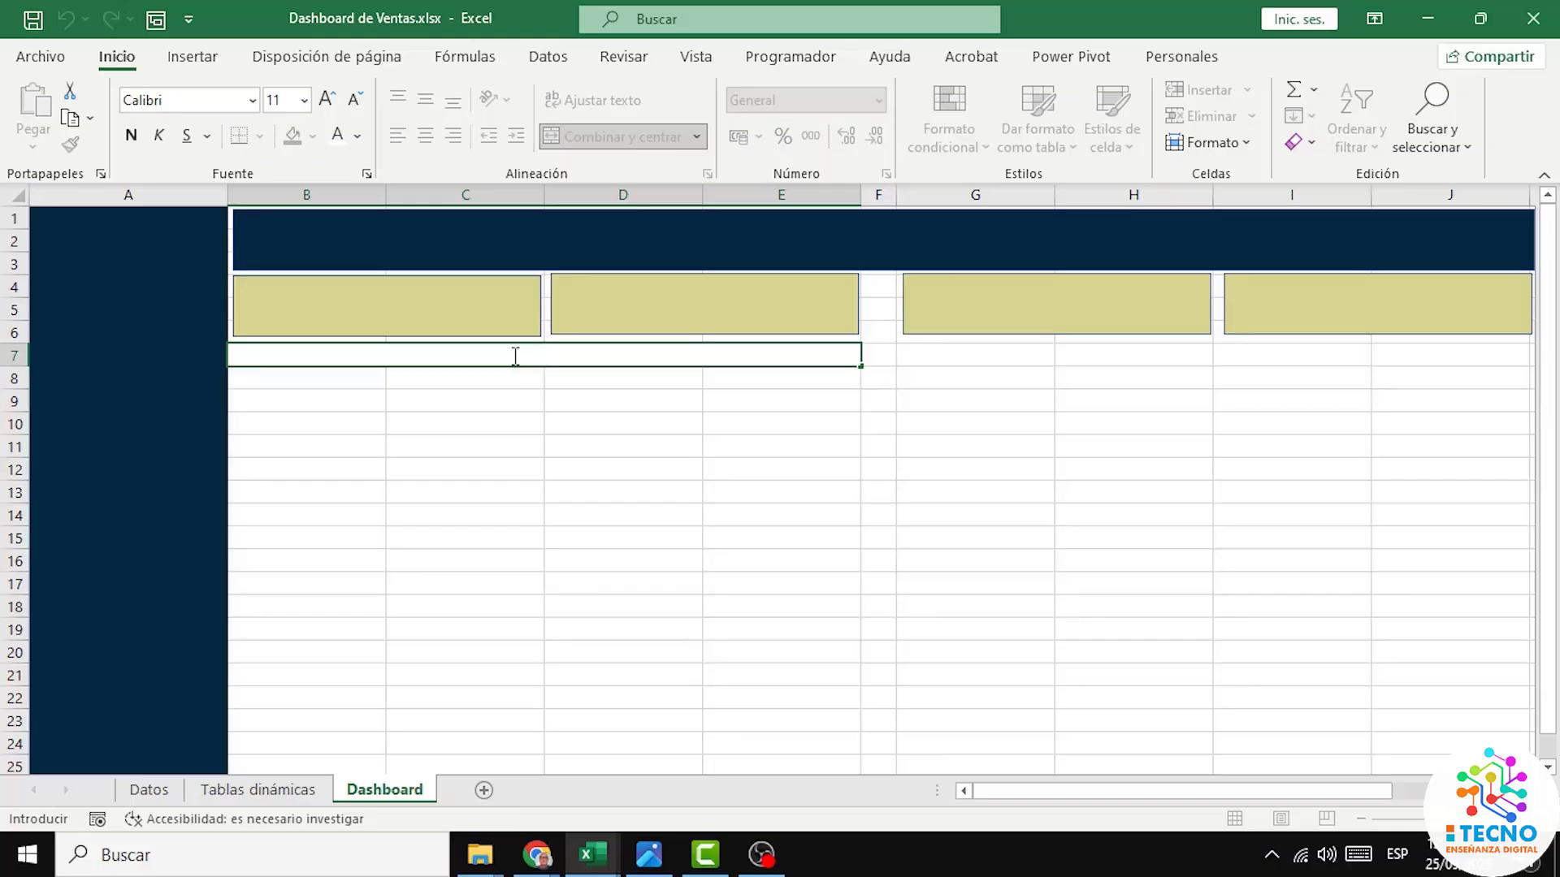
text(Ventas Por Ciudad)
click(735, 401)
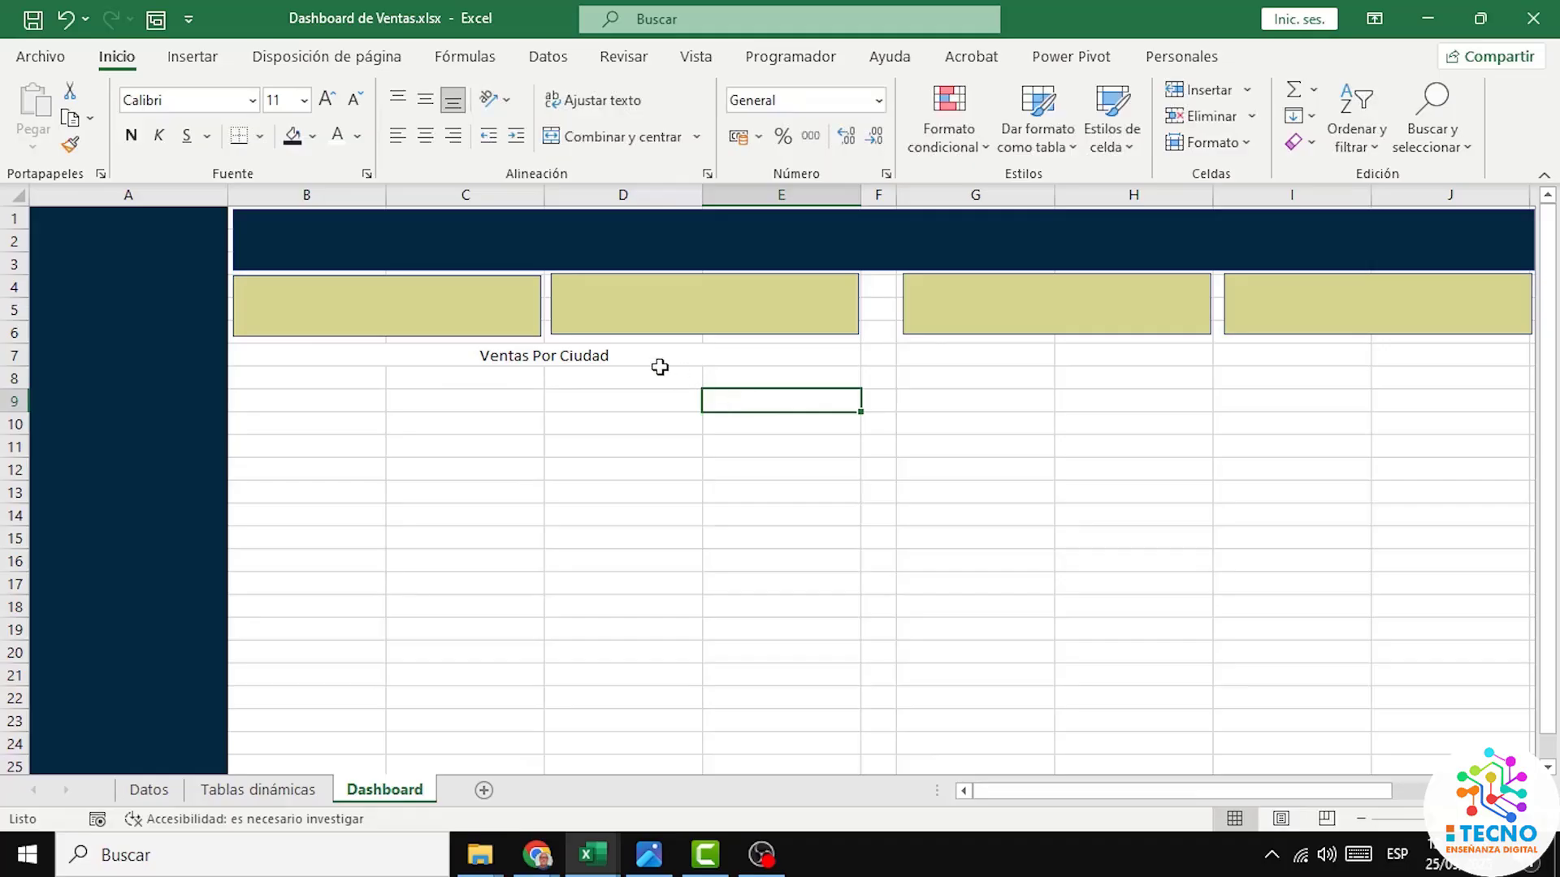
Step: Set the "Ventas Por Ciudad" heading to font size 16 and make it bold
click(616, 355)
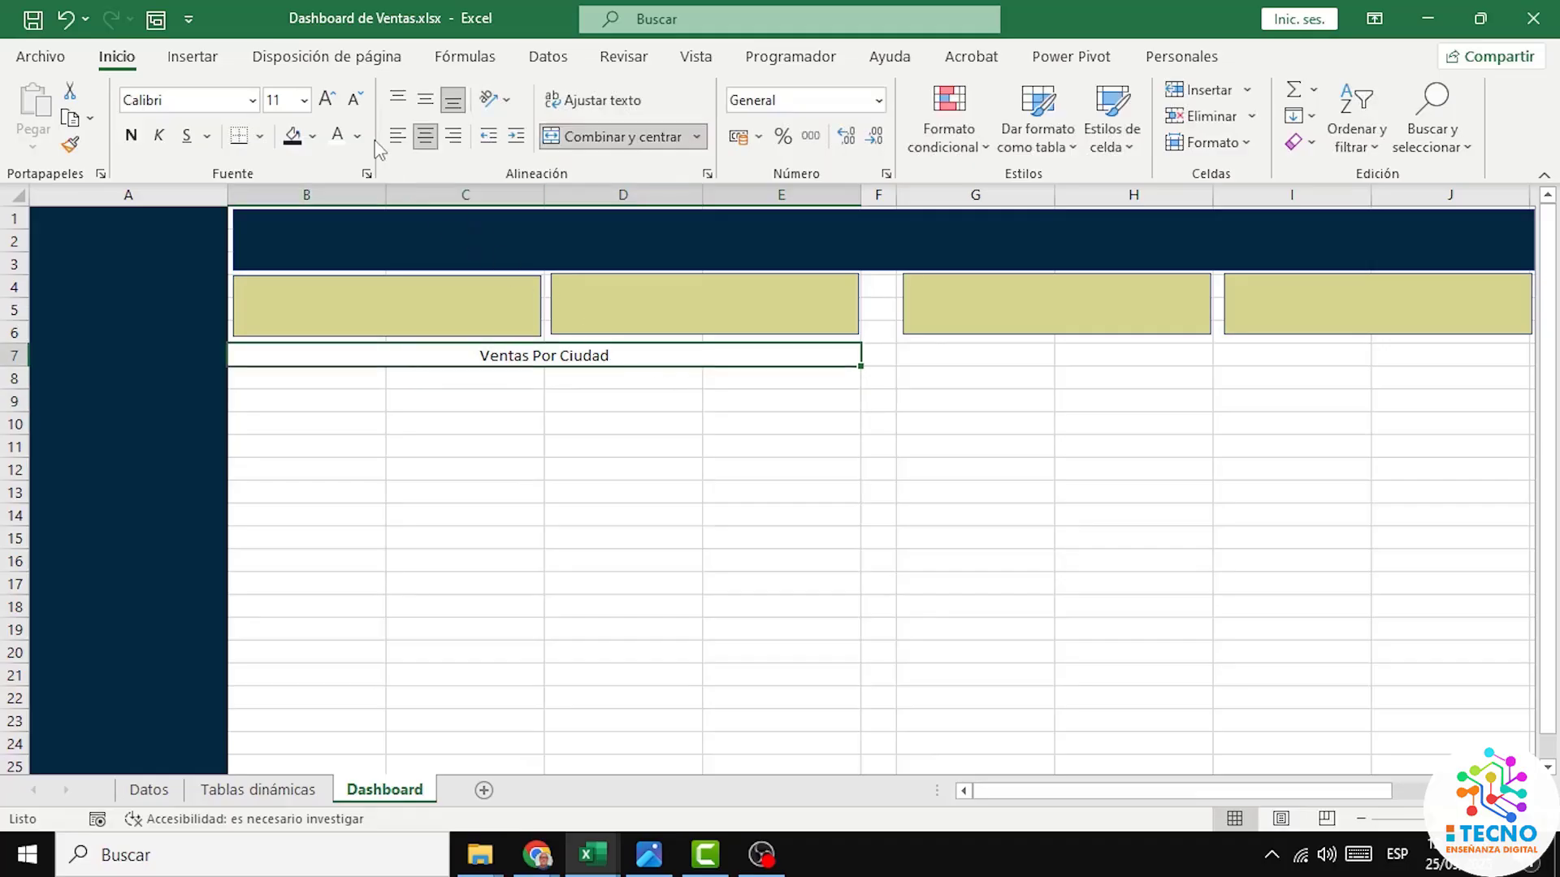
click(329, 101)
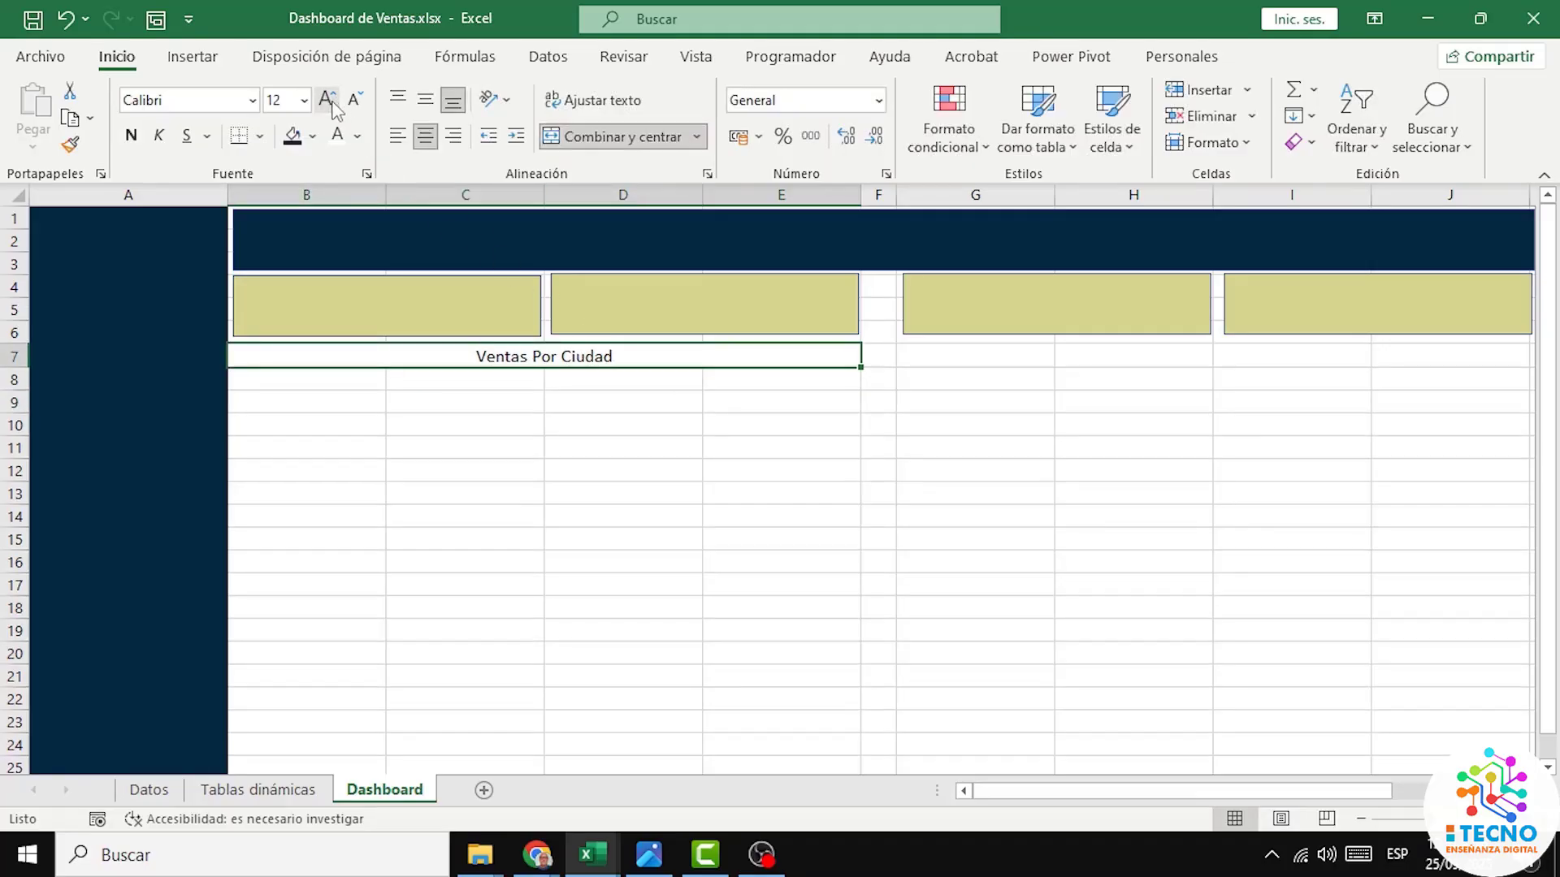
click(327, 100)
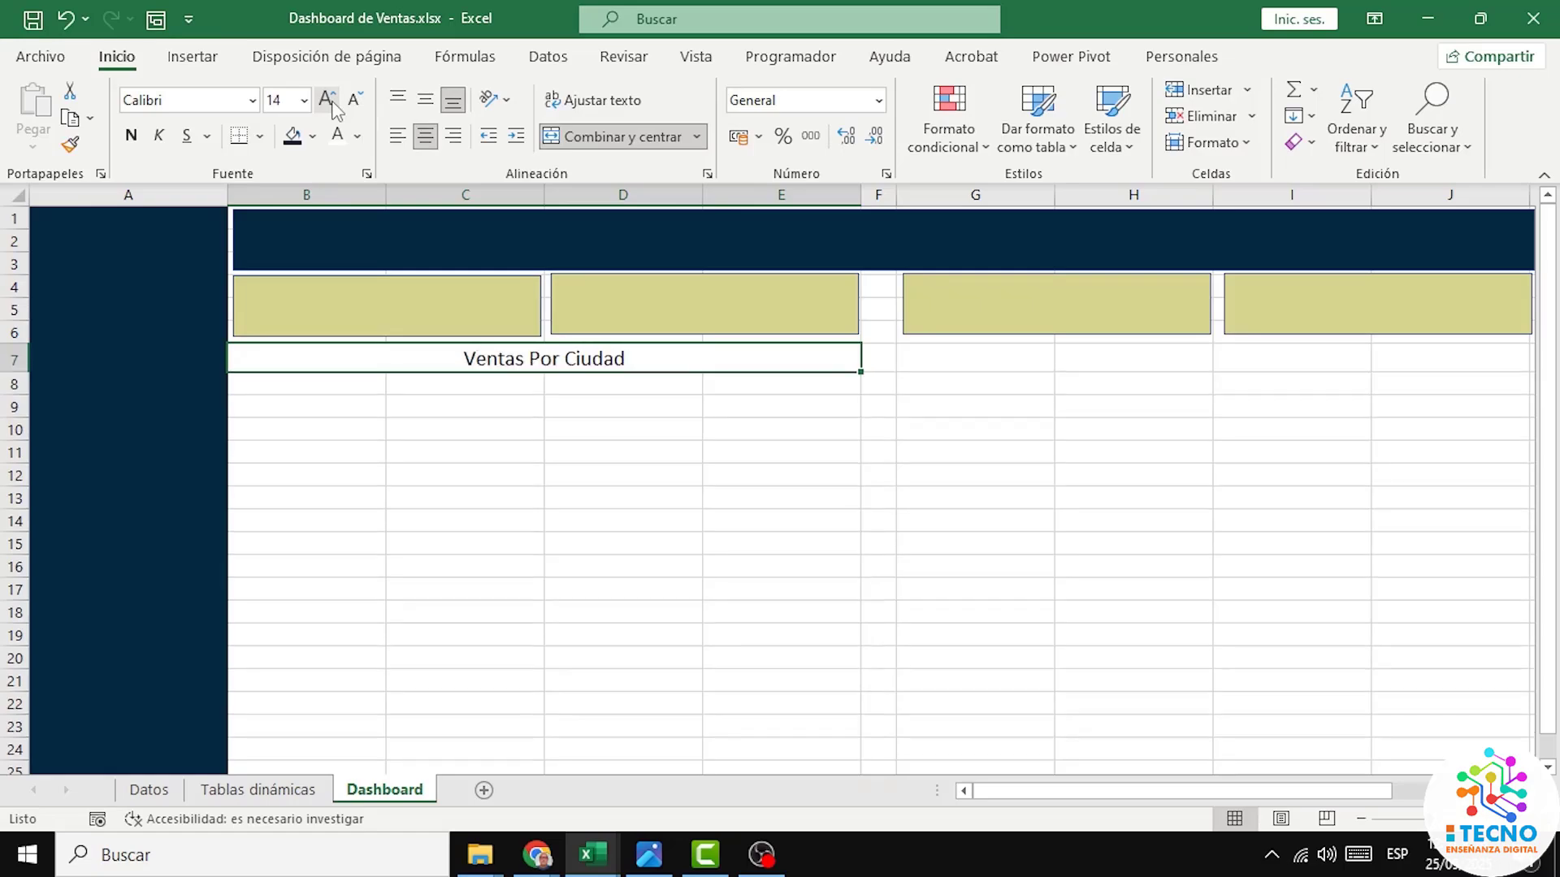
click(327, 100)
click(328, 100)
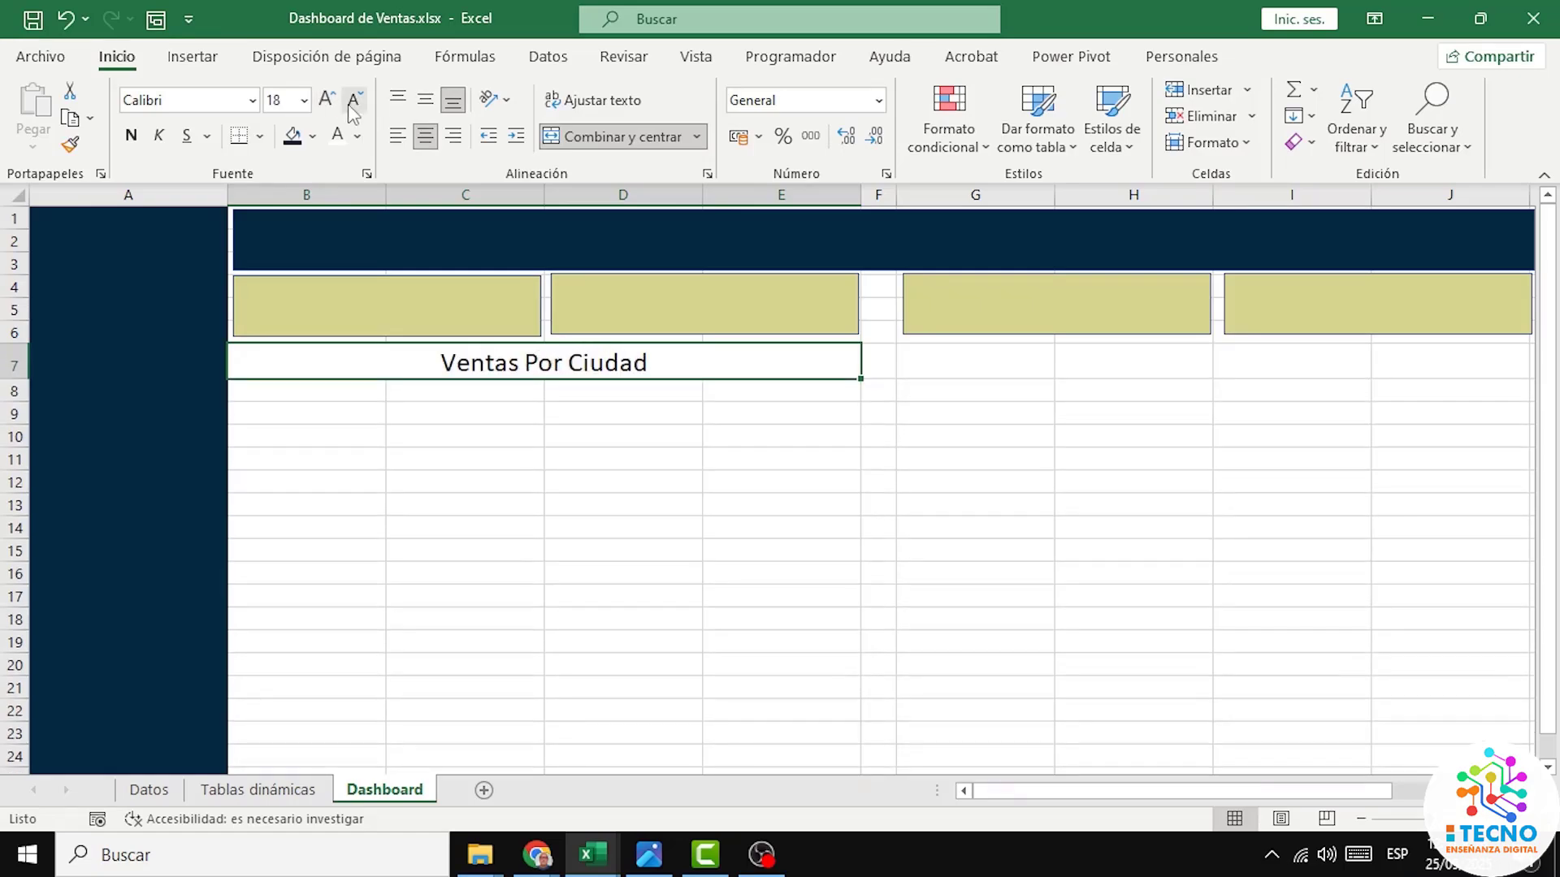
click(351, 104)
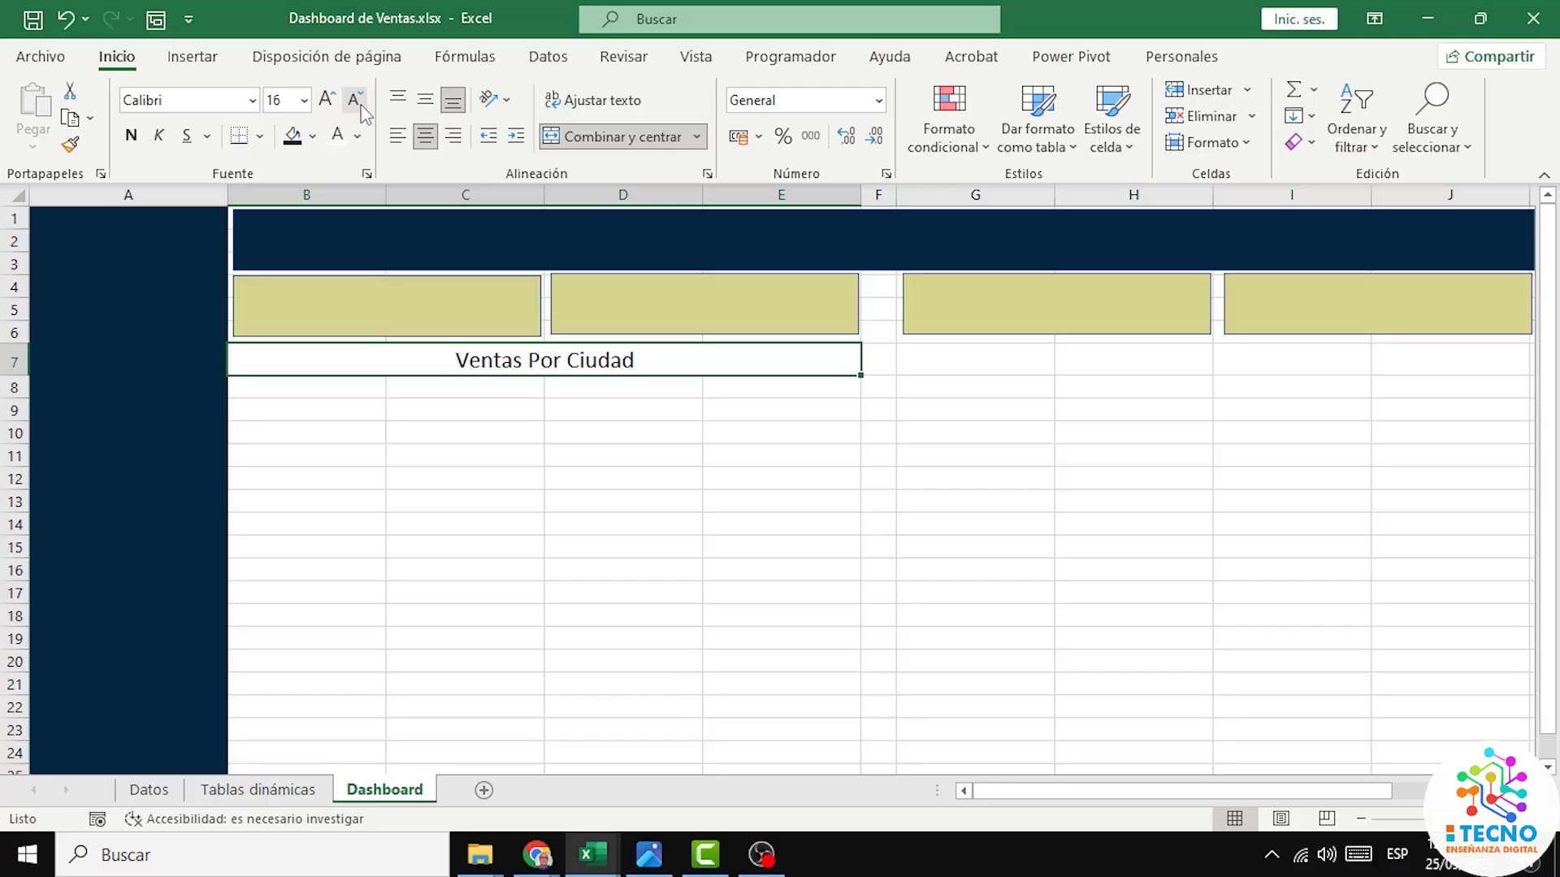
click(131, 136)
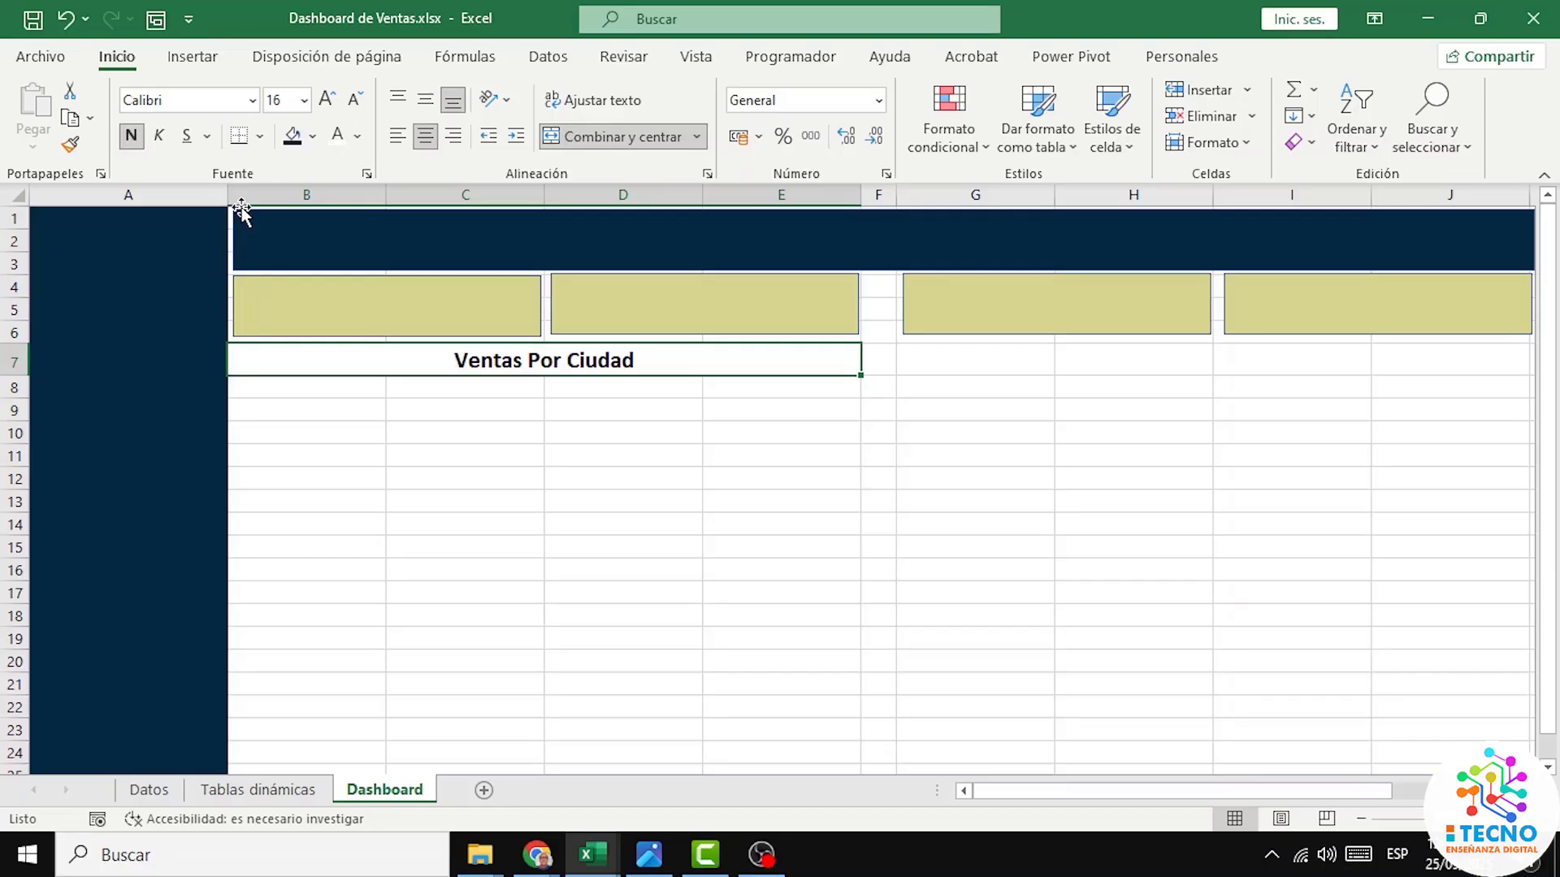
Step: Fill the "Ventas Por Ciudad" heading with the dark navy of column A and make its text white
click(314, 138)
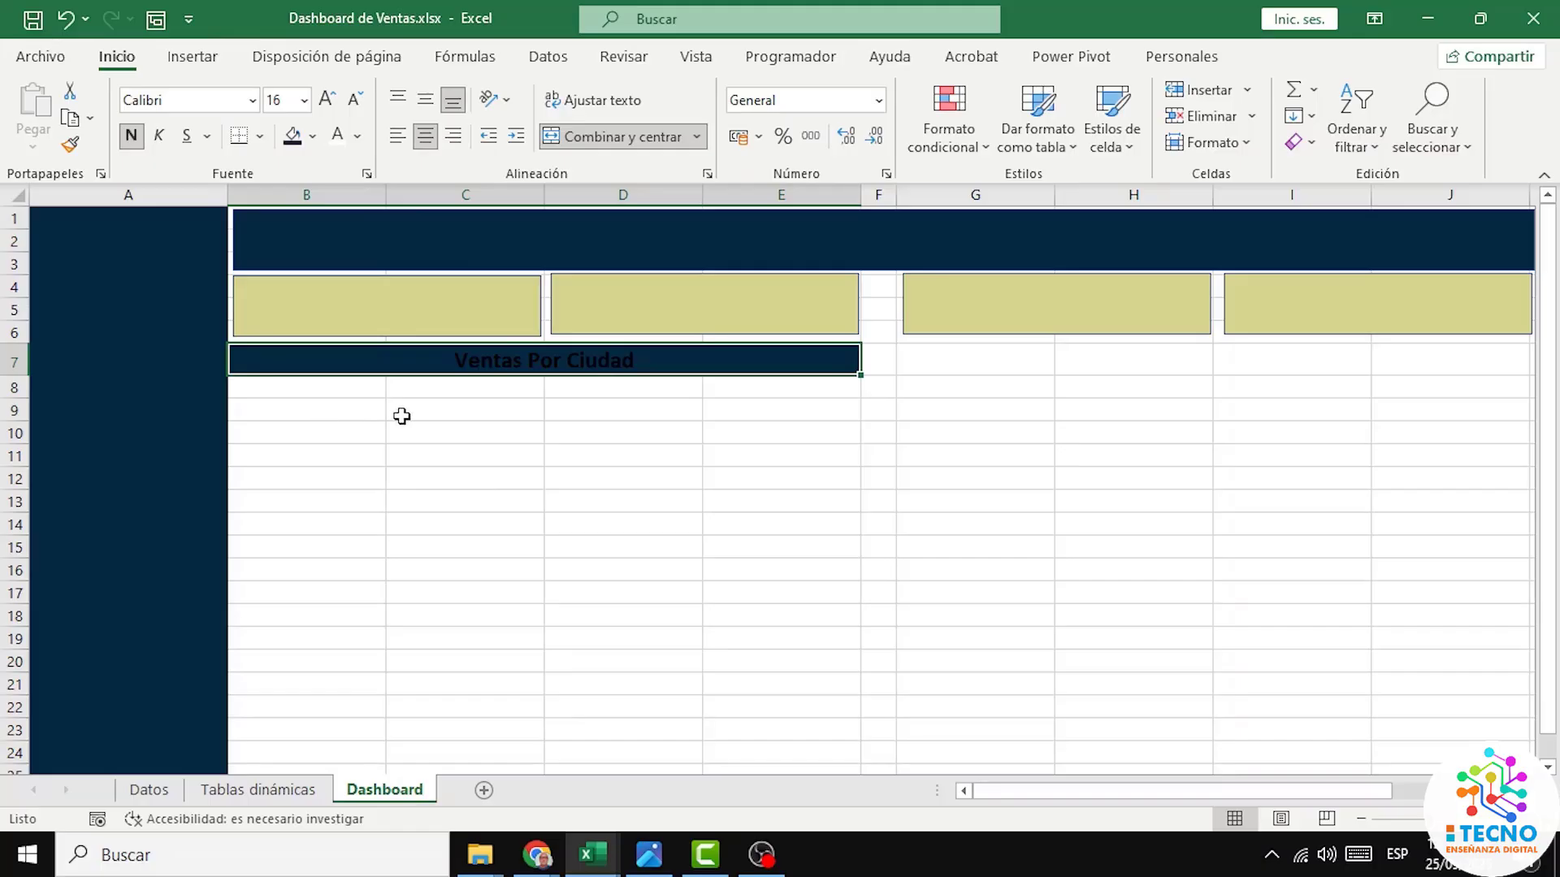
click(573, 429)
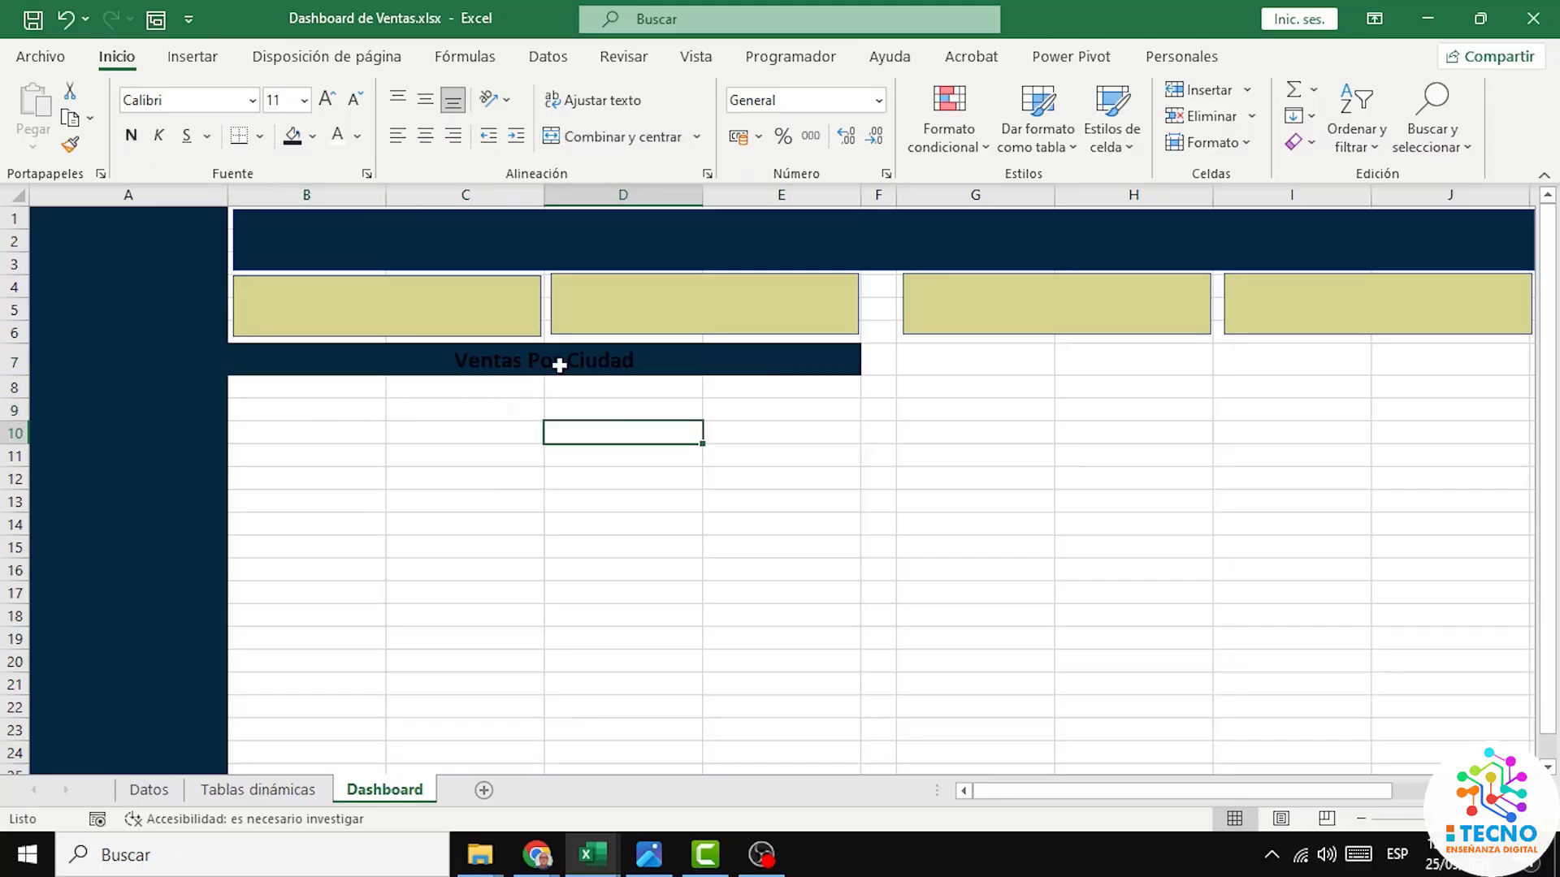
click(756, 357)
click(337, 136)
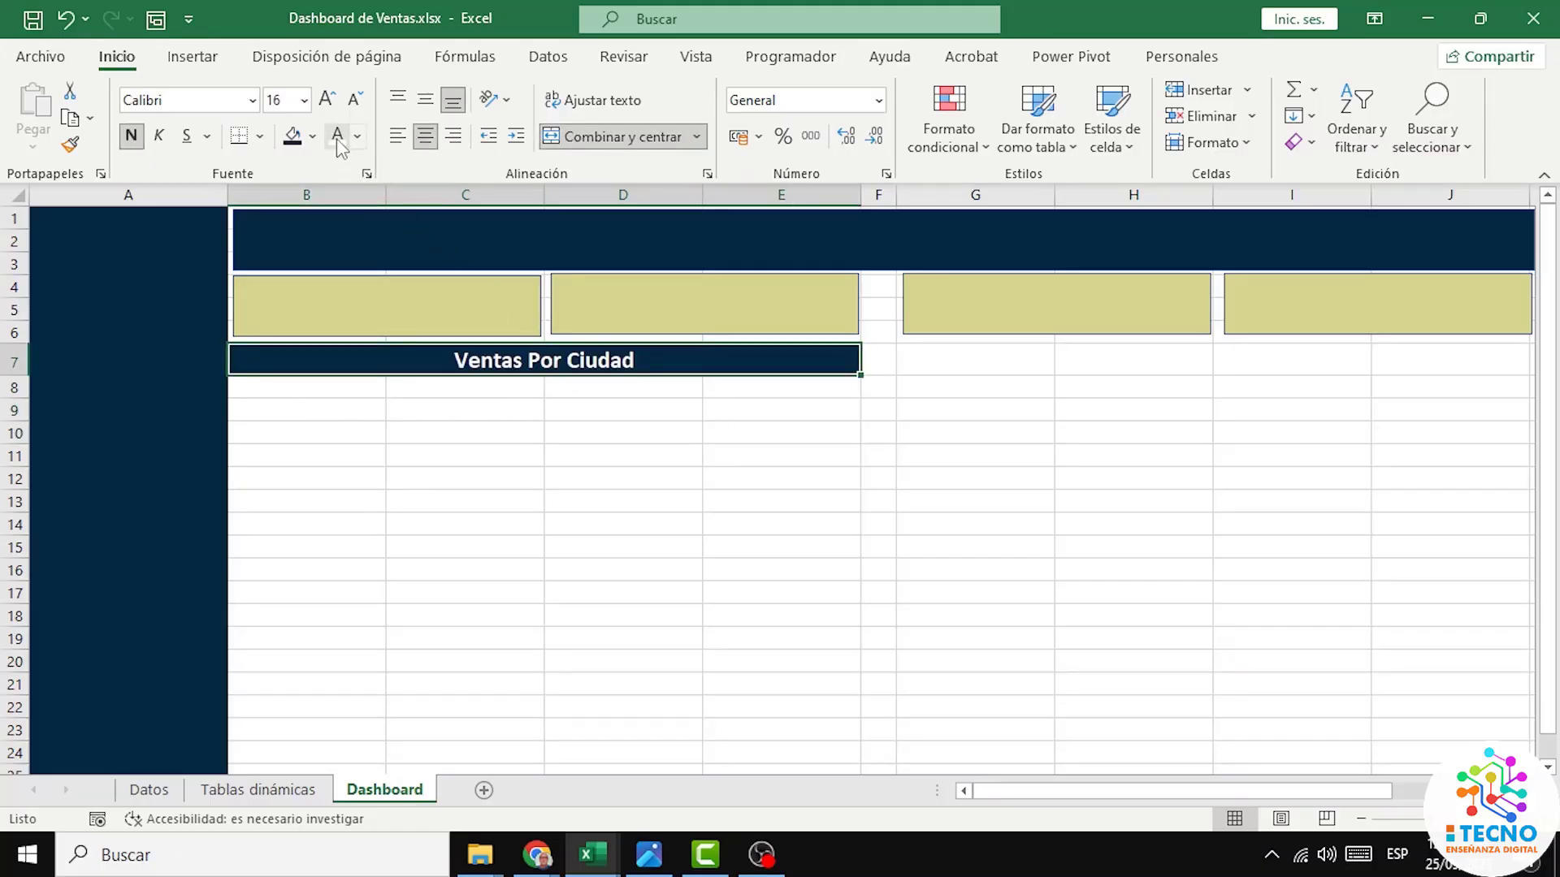
click(720, 399)
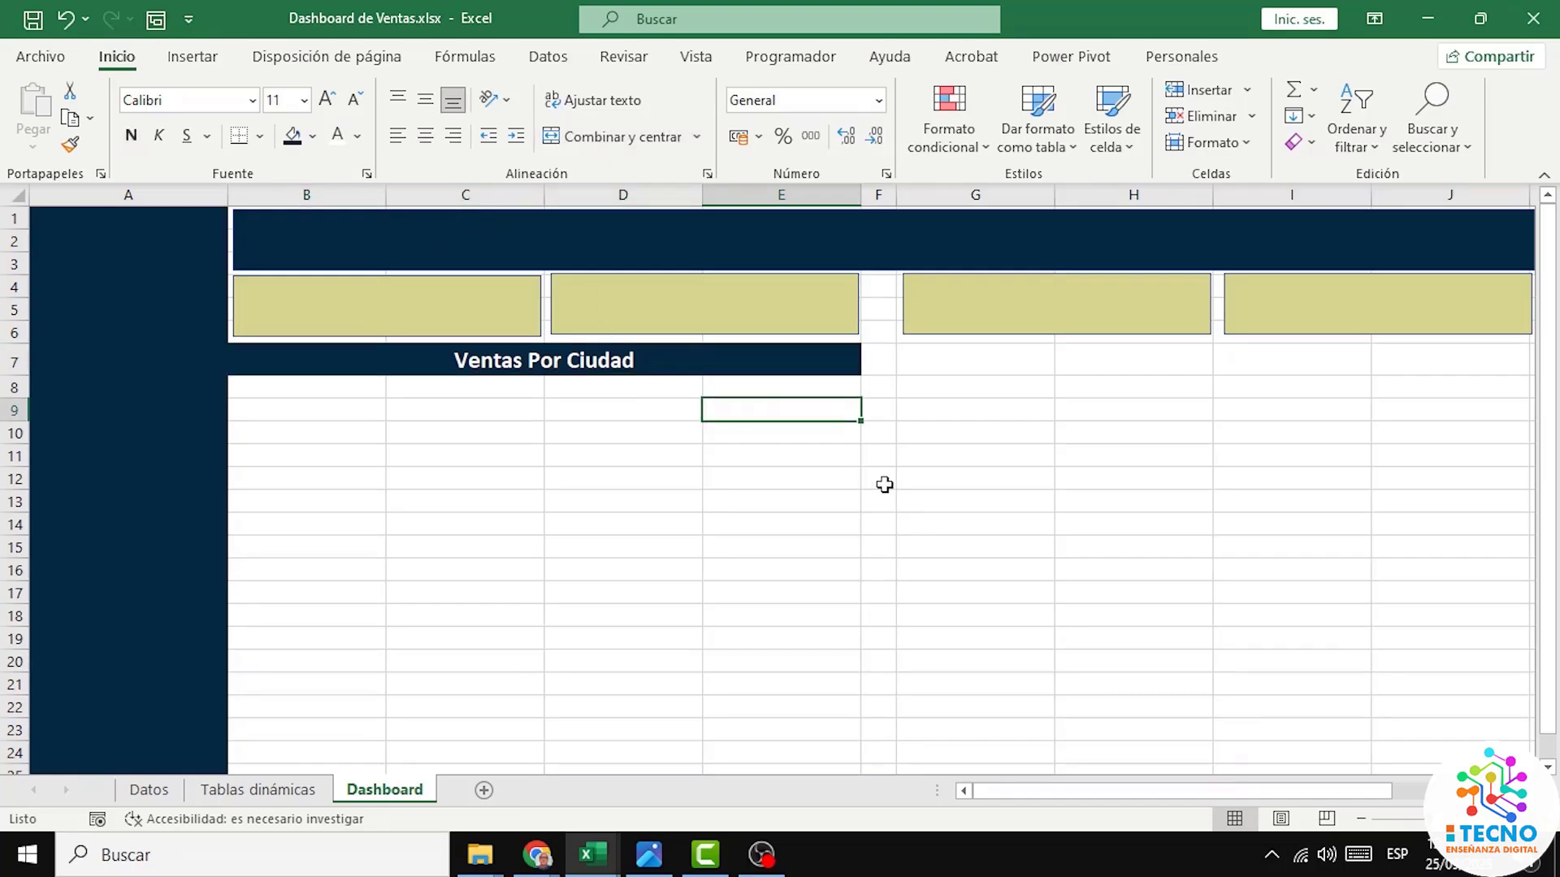
Step: Merge and center cells G7:J7 and enter the heading "Ventas Por Departamento"
click(966, 358)
drag(965, 358, 1417, 351)
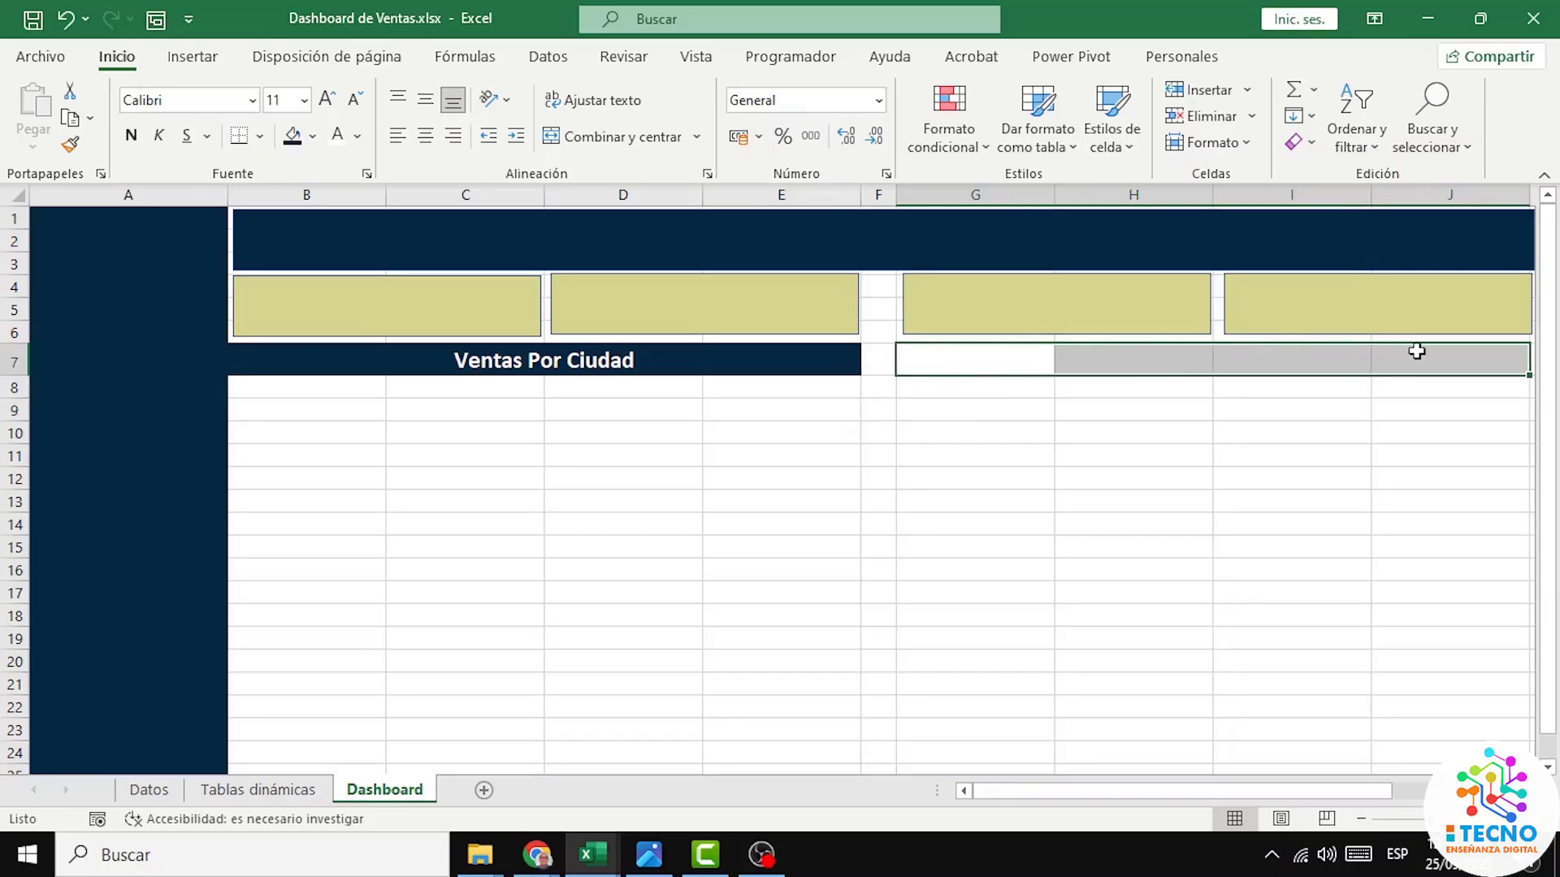
click(636, 138)
double_click(1171, 365)
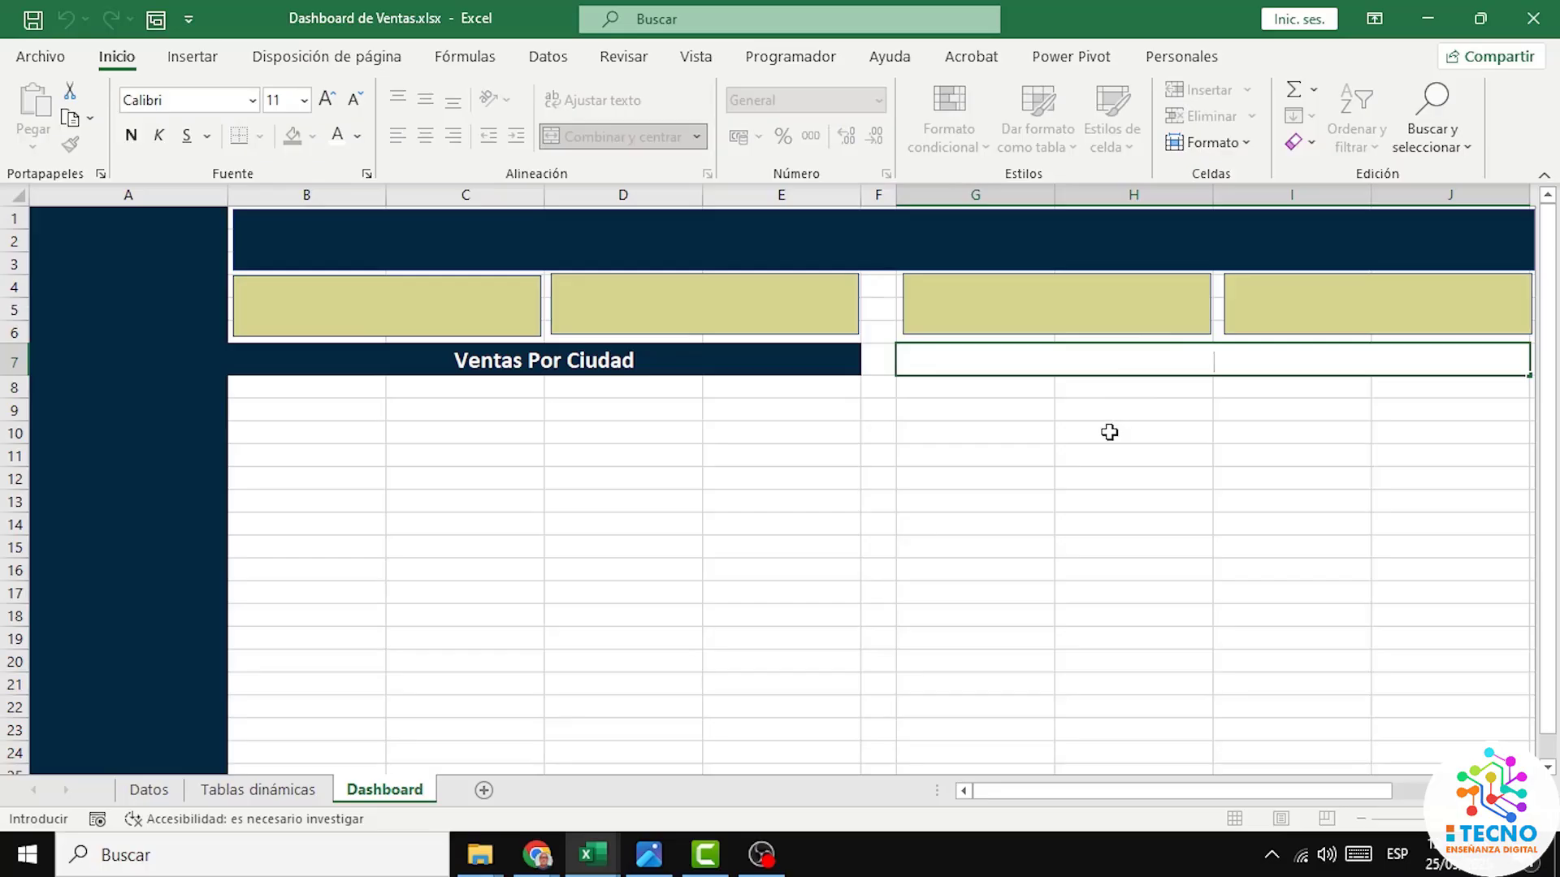
text(Ventas Por Departamento)
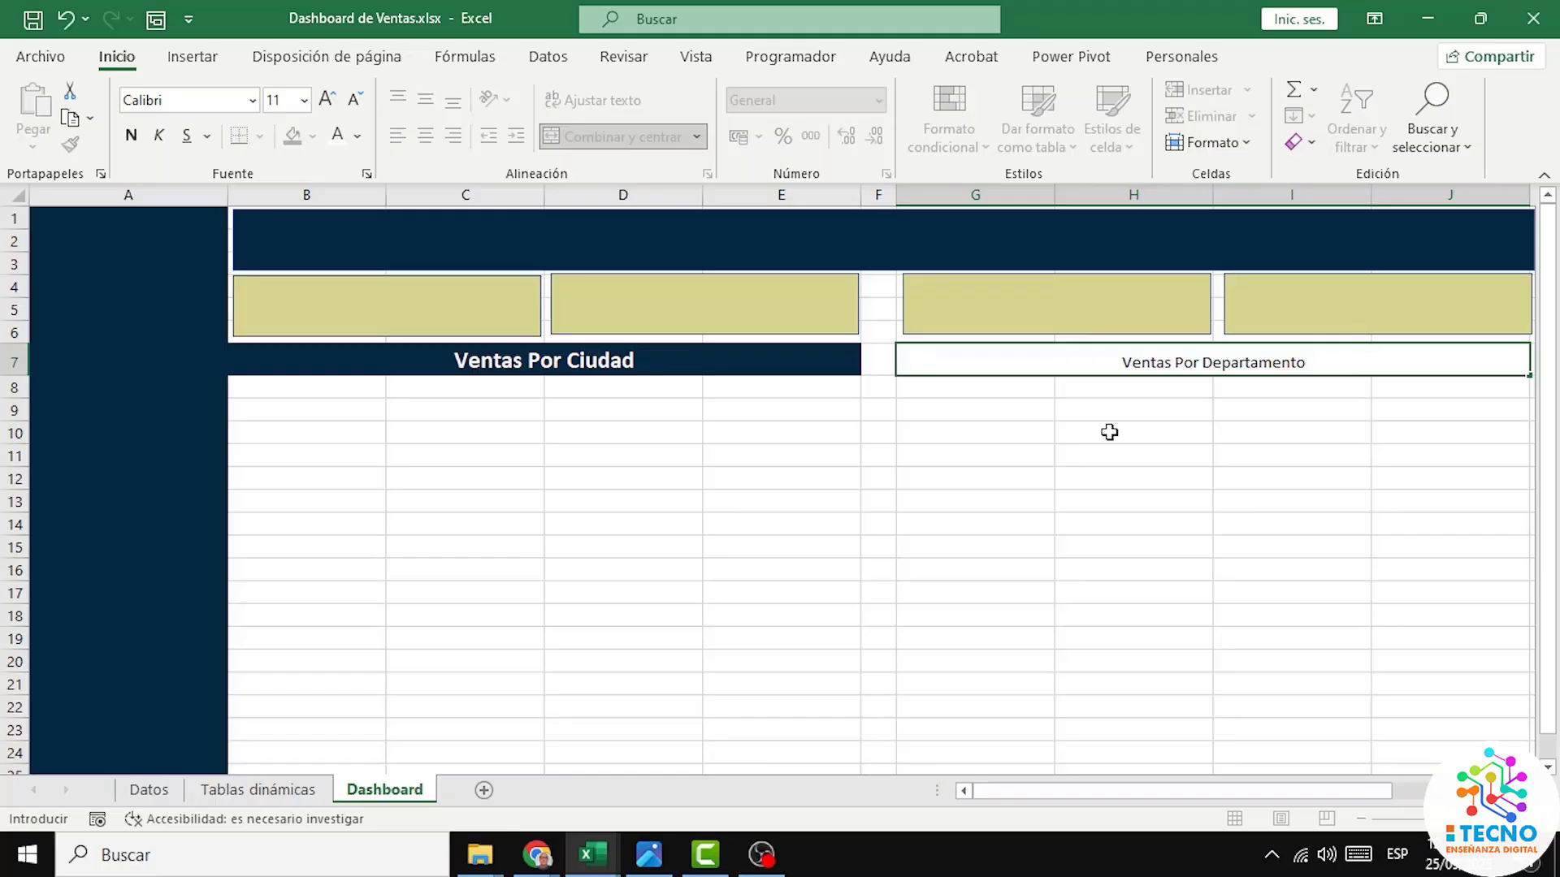
click(1126, 408)
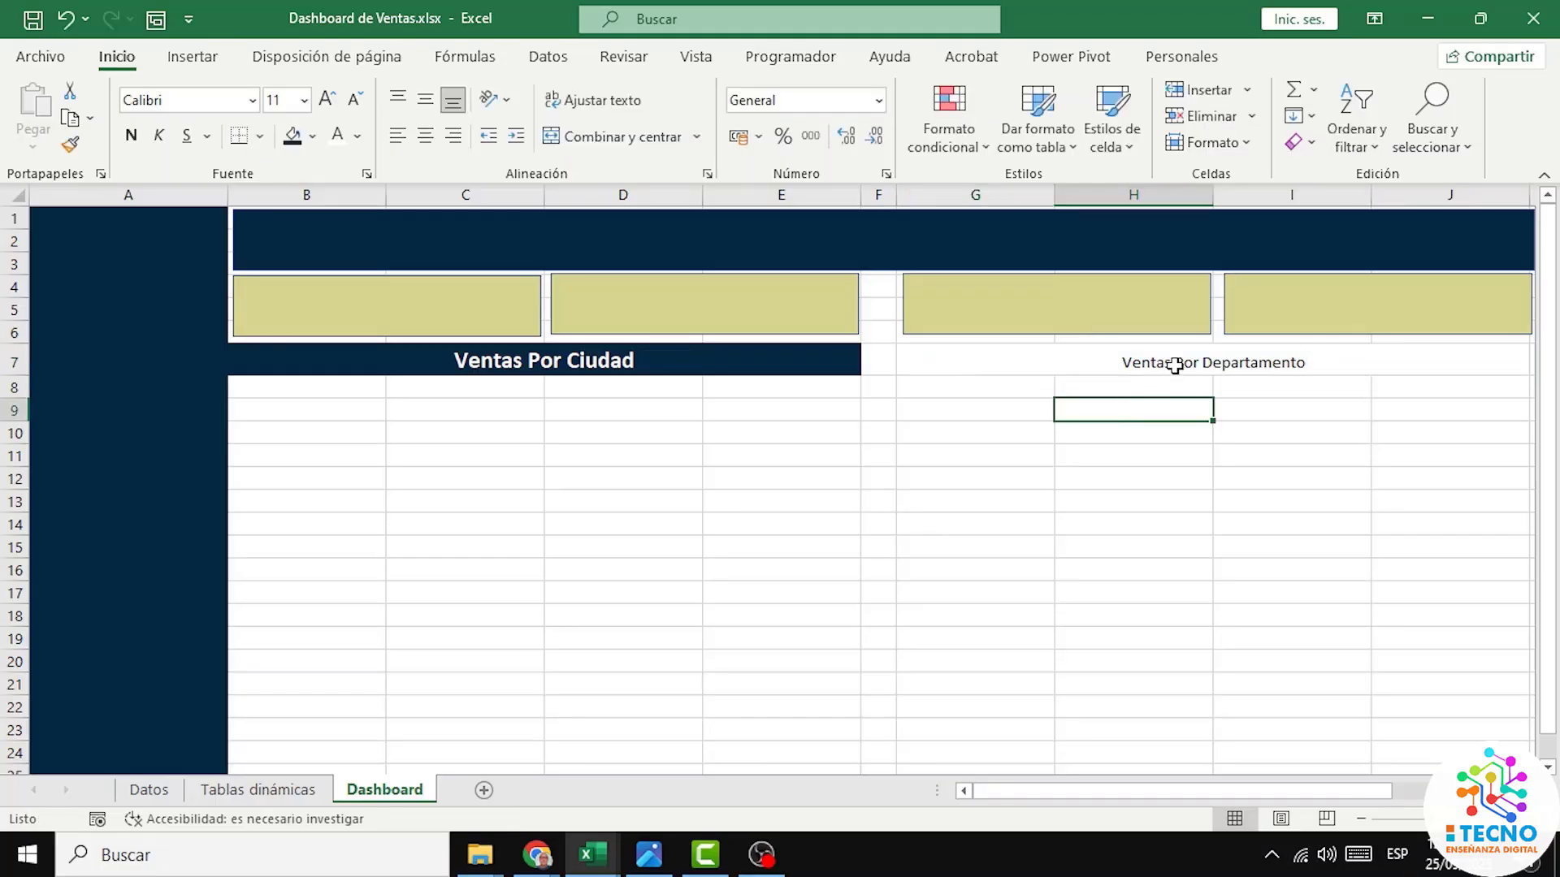
Step: Format the "Ventas Por Departamento" heading as bold size 16 white text on a dark navy fill
click(1175, 366)
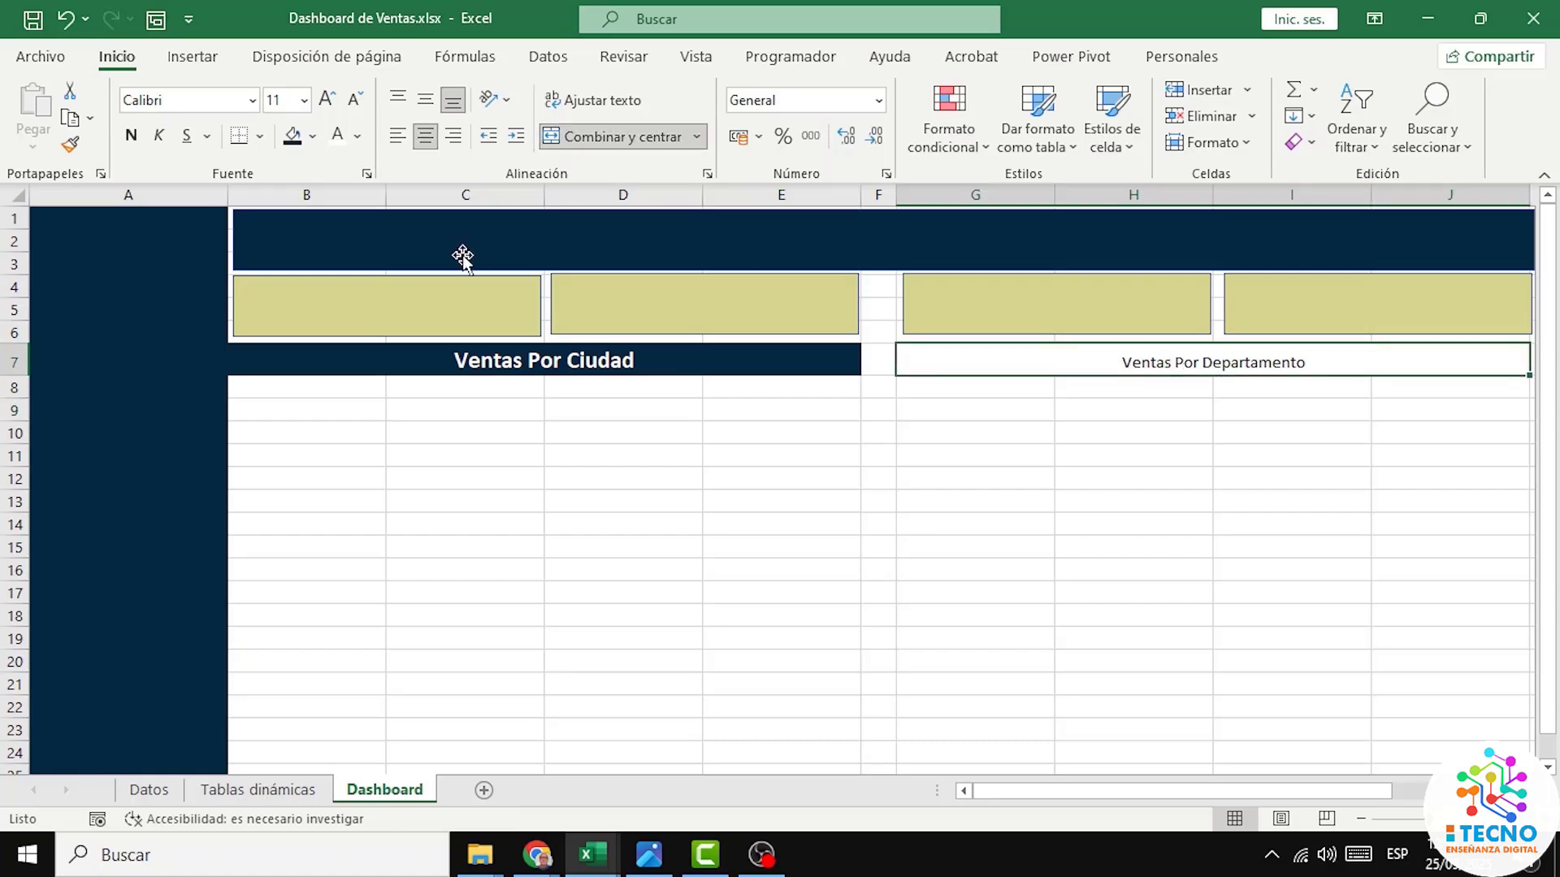
click(327, 100)
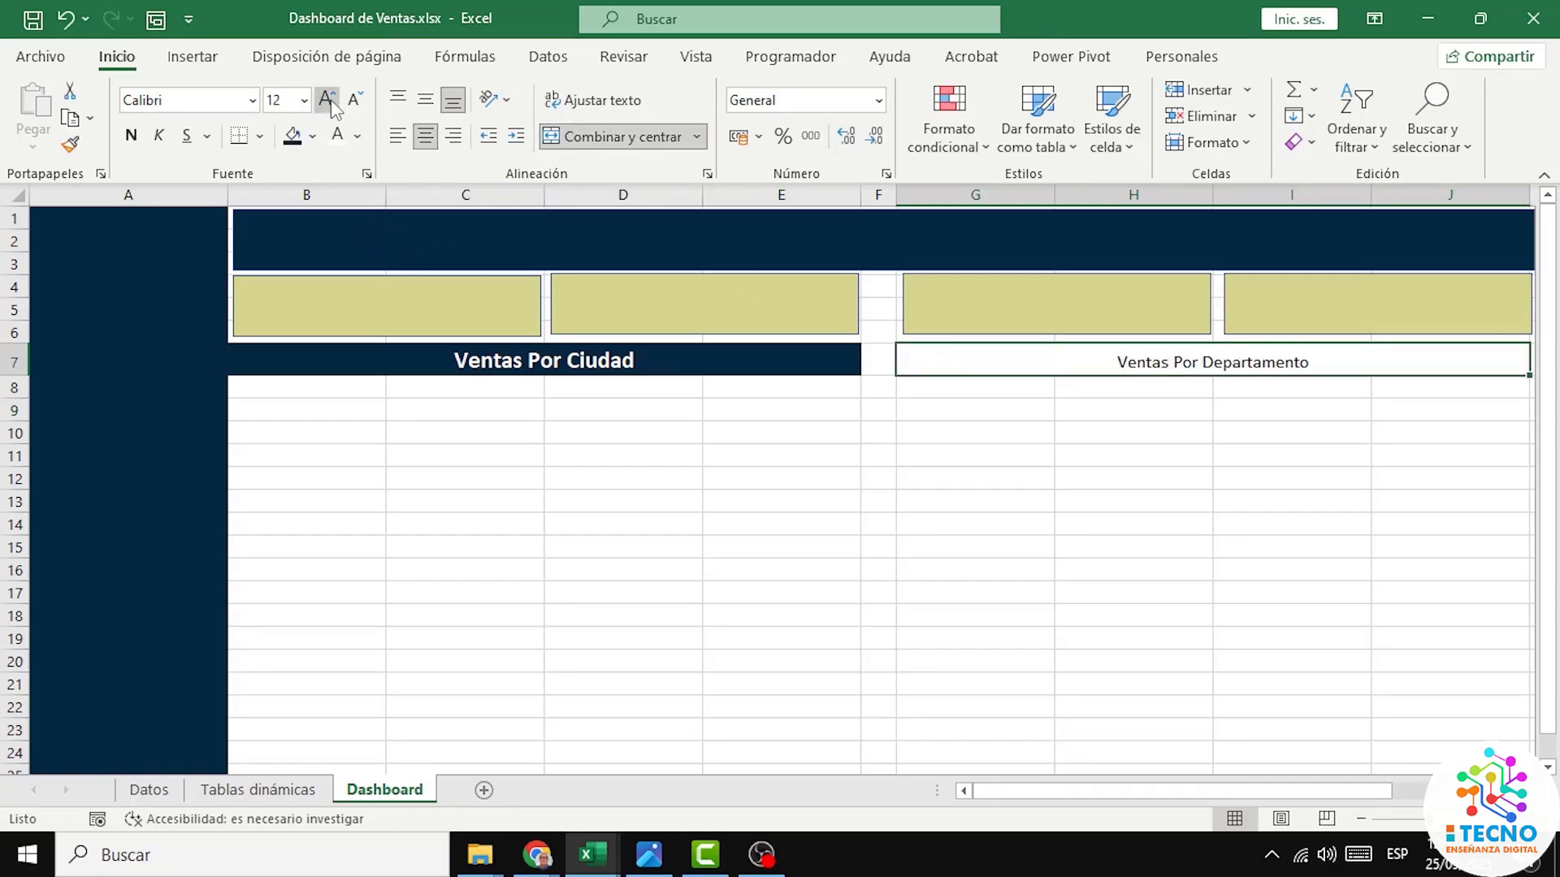
click(327, 100)
click(328, 100)
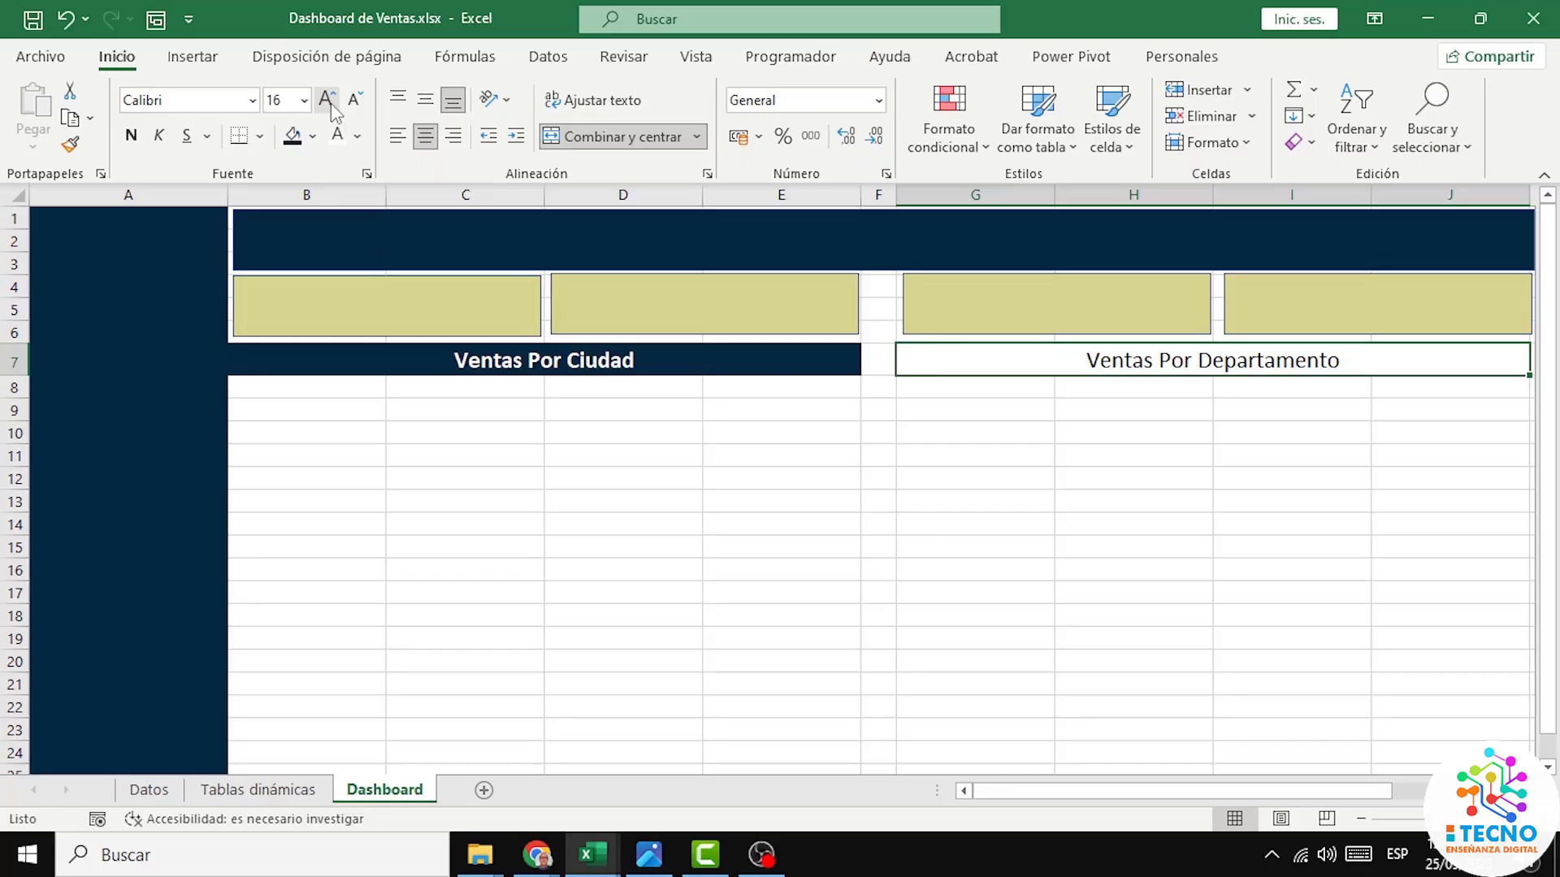
click(133, 136)
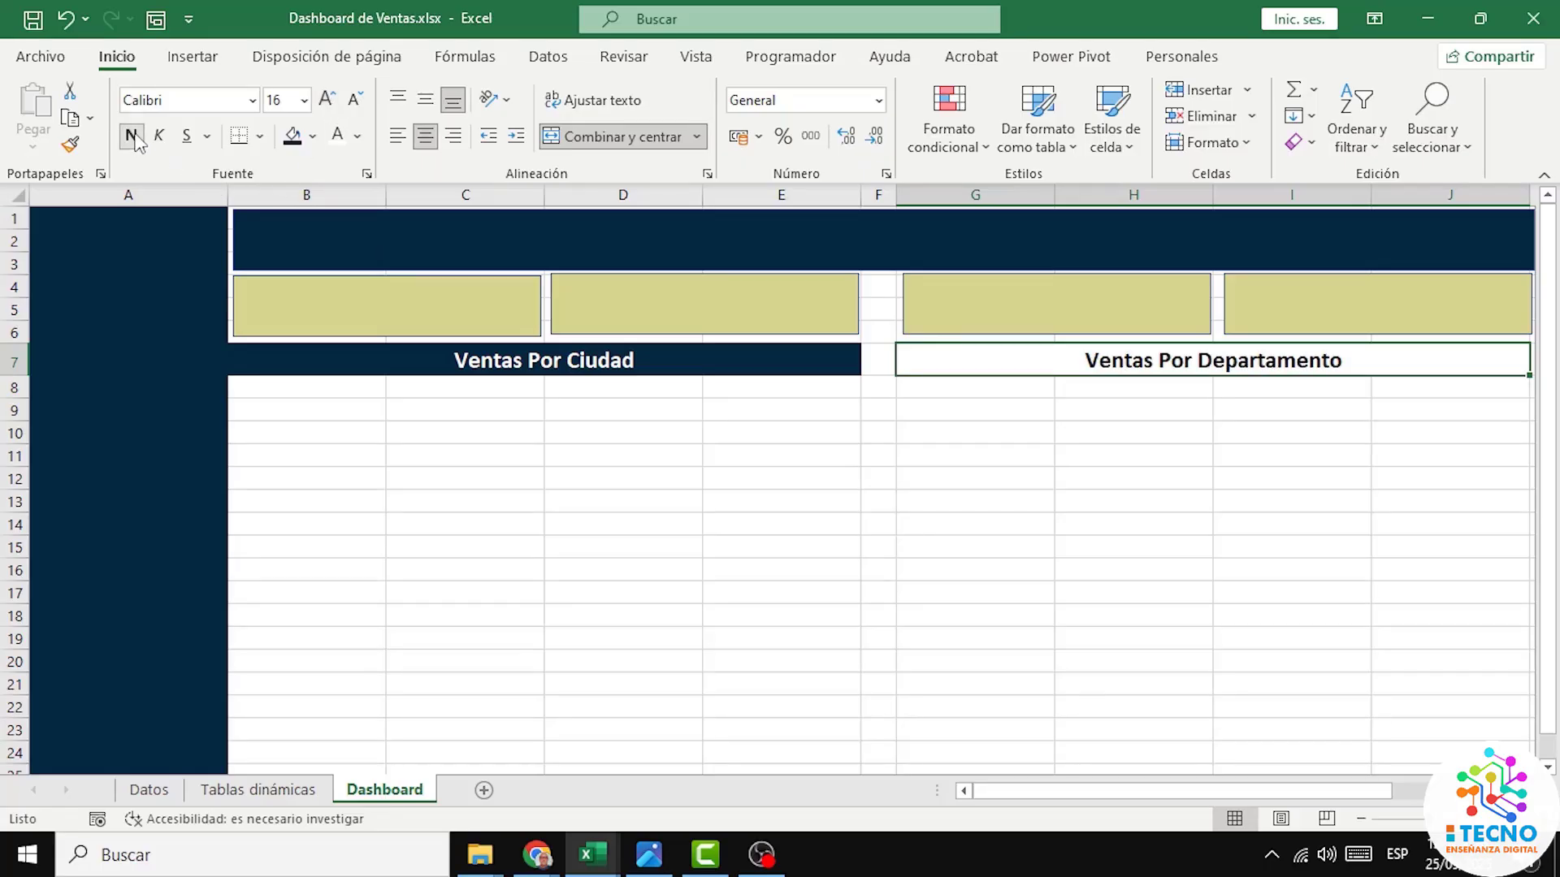
click(291, 136)
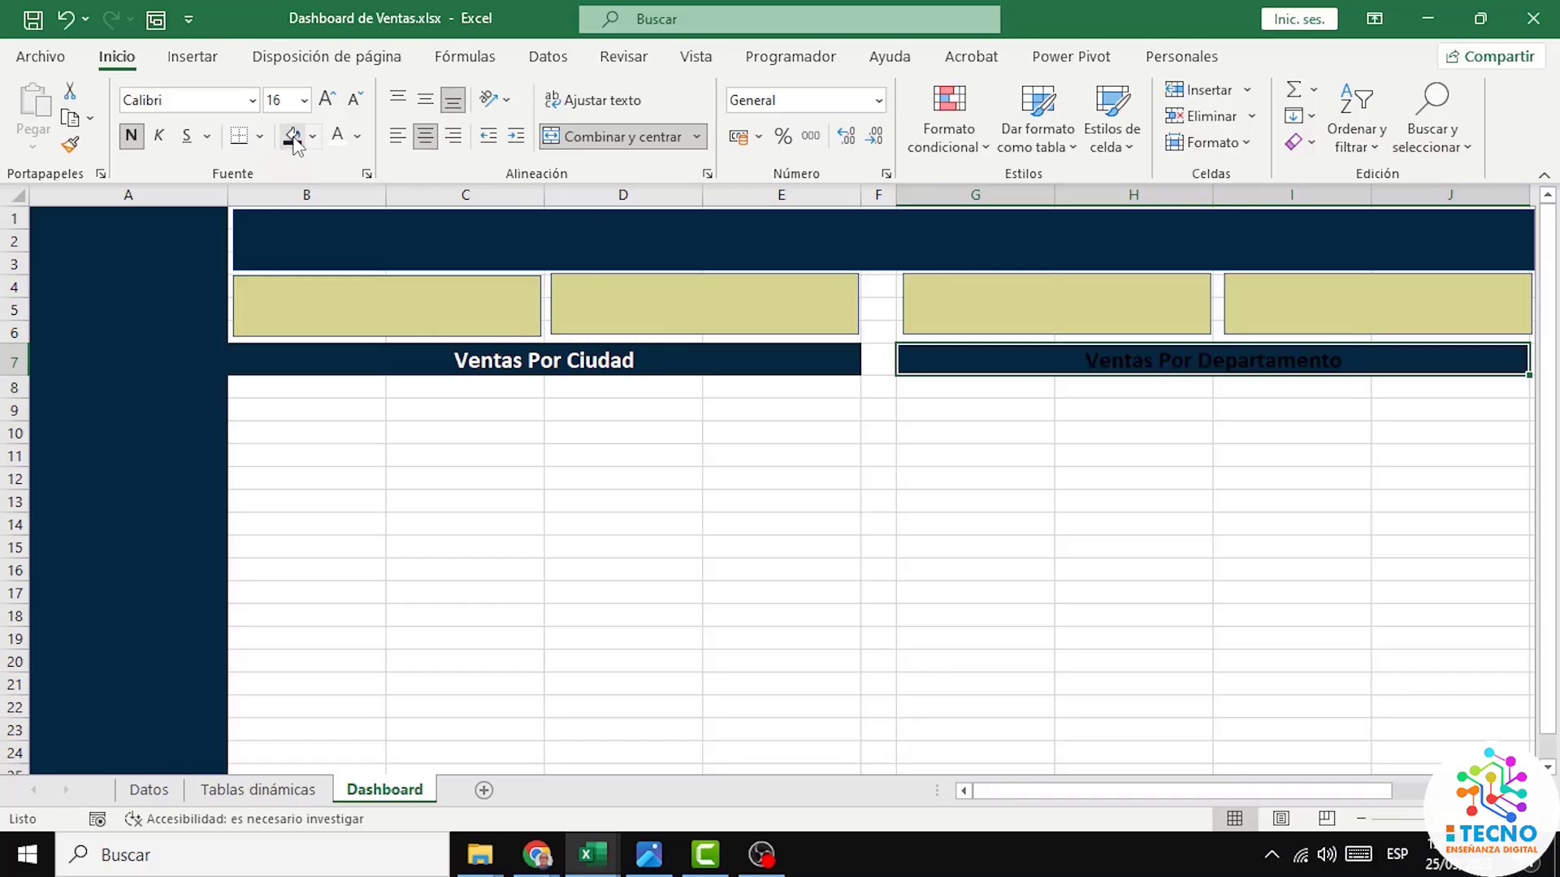
click(338, 133)
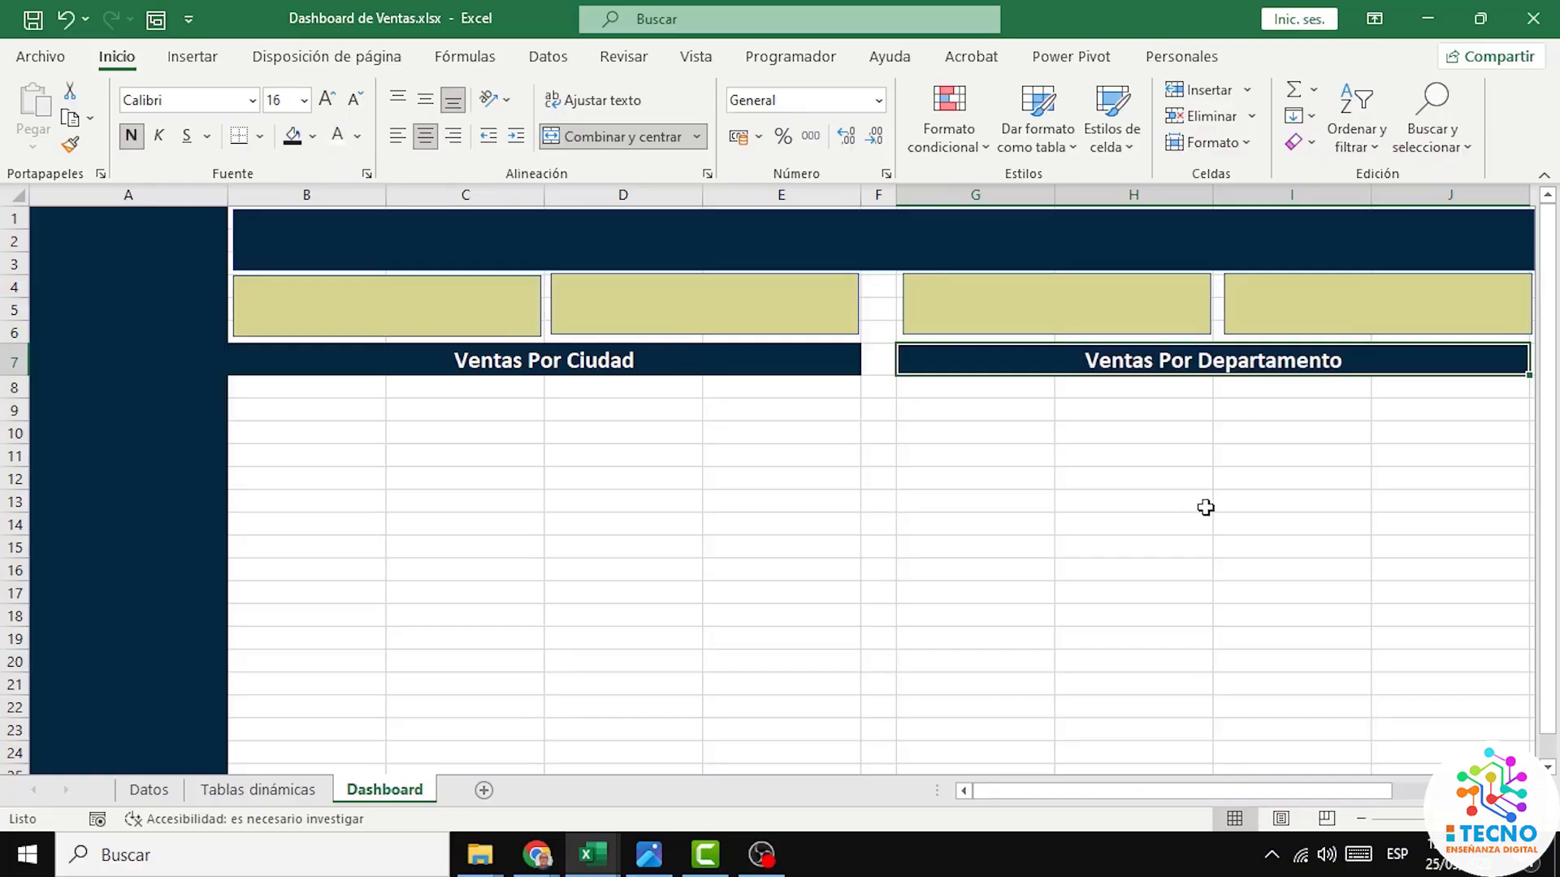
Step: Enter the column headers "Ciudad", "Ventas 2024", "Ventas 2025" and "Variación" in cells B8:E8 under the "Ventas Por Ciudad" heading
click(300, 389)
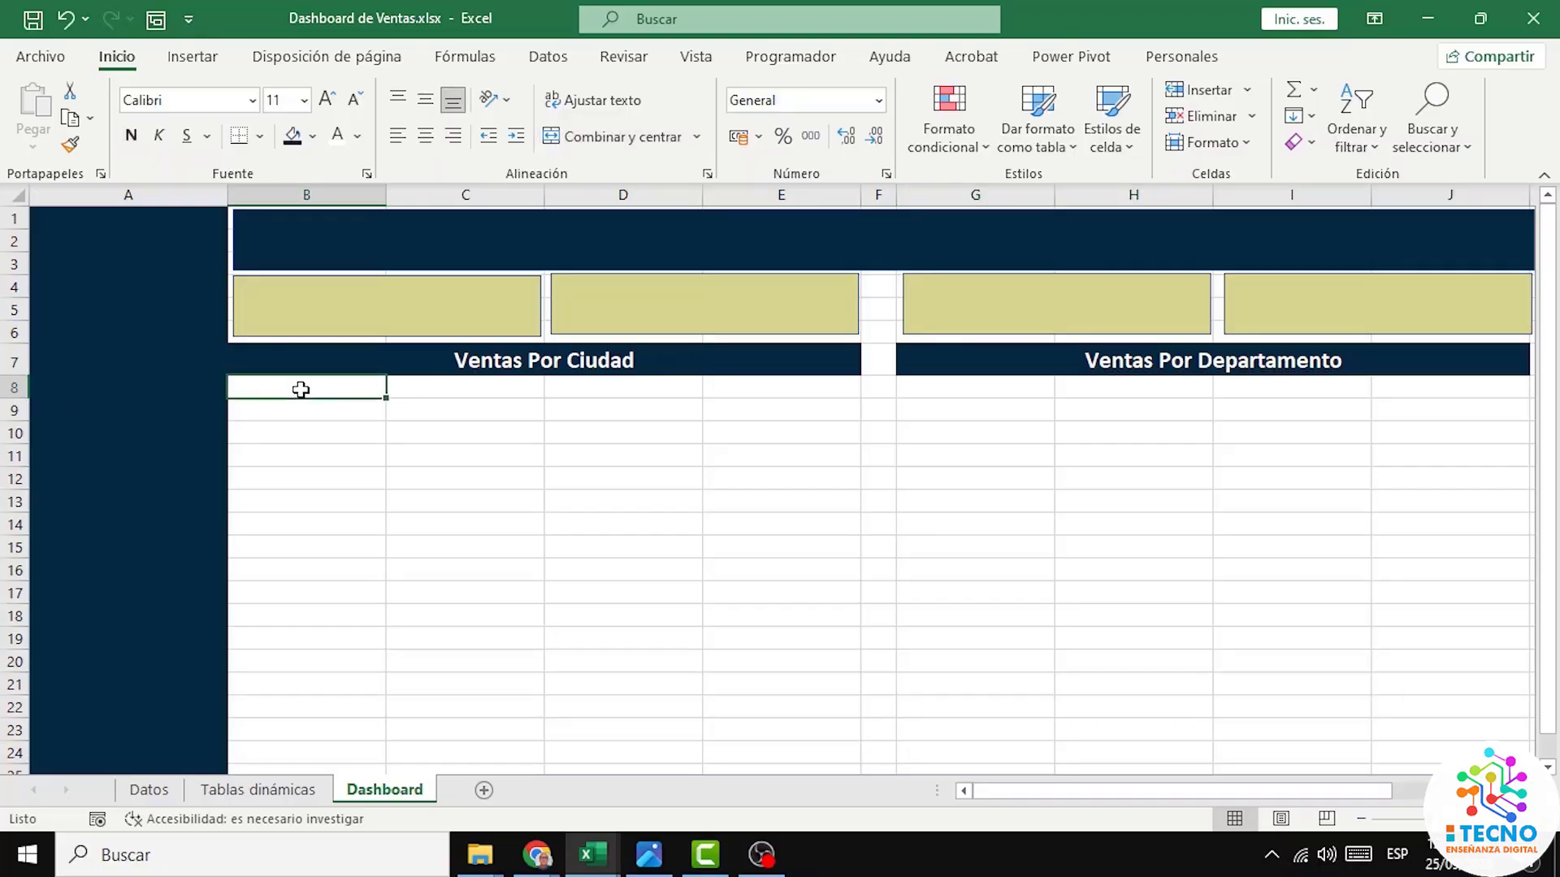
text(Ciud)
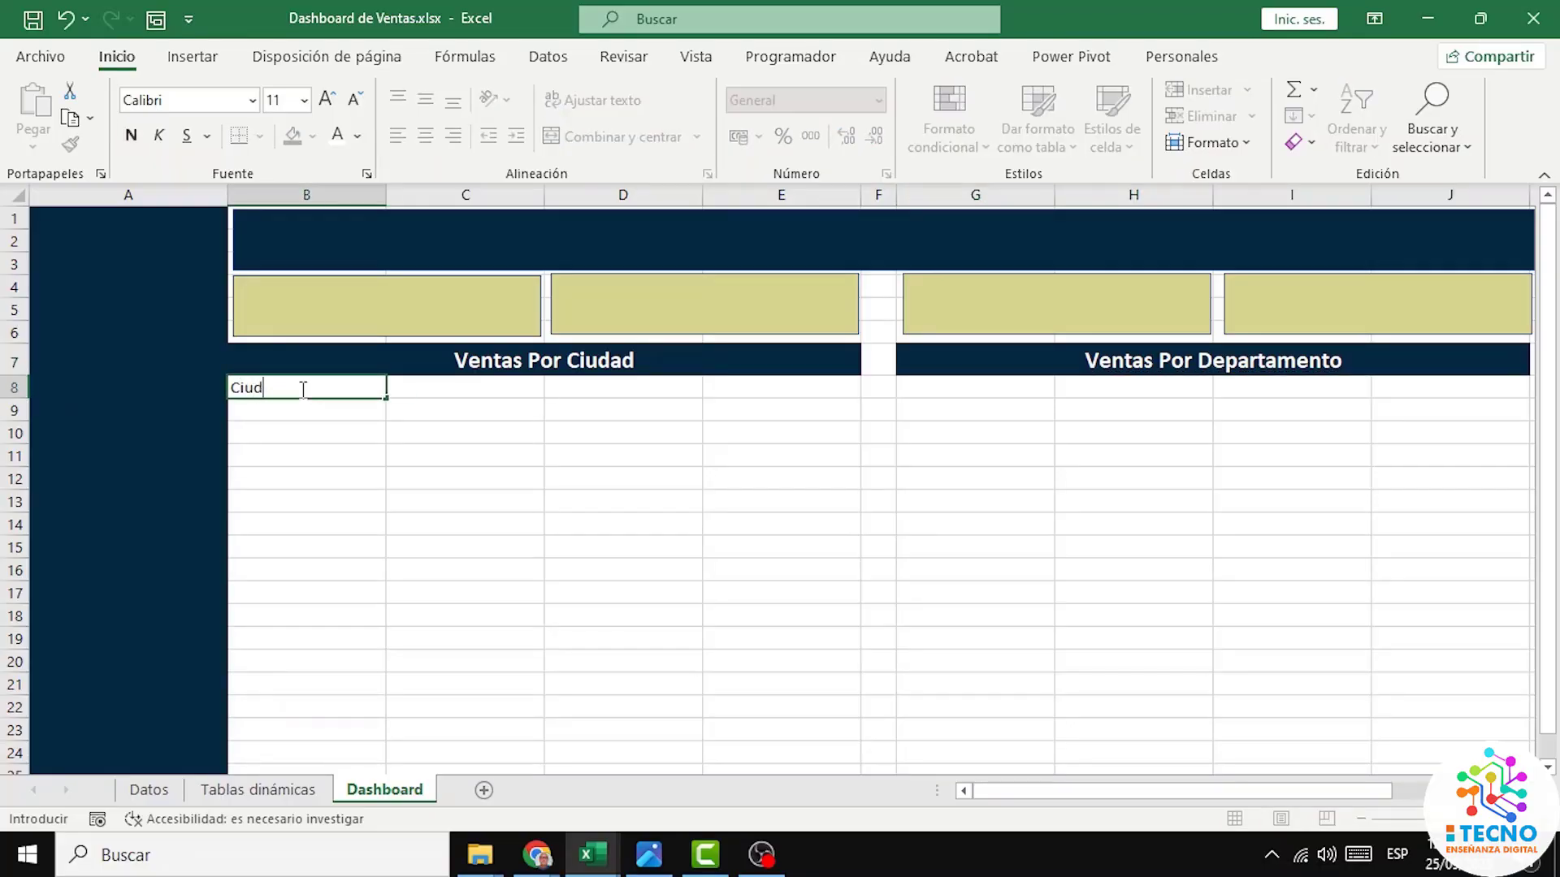
text(ad)
key(Tab)
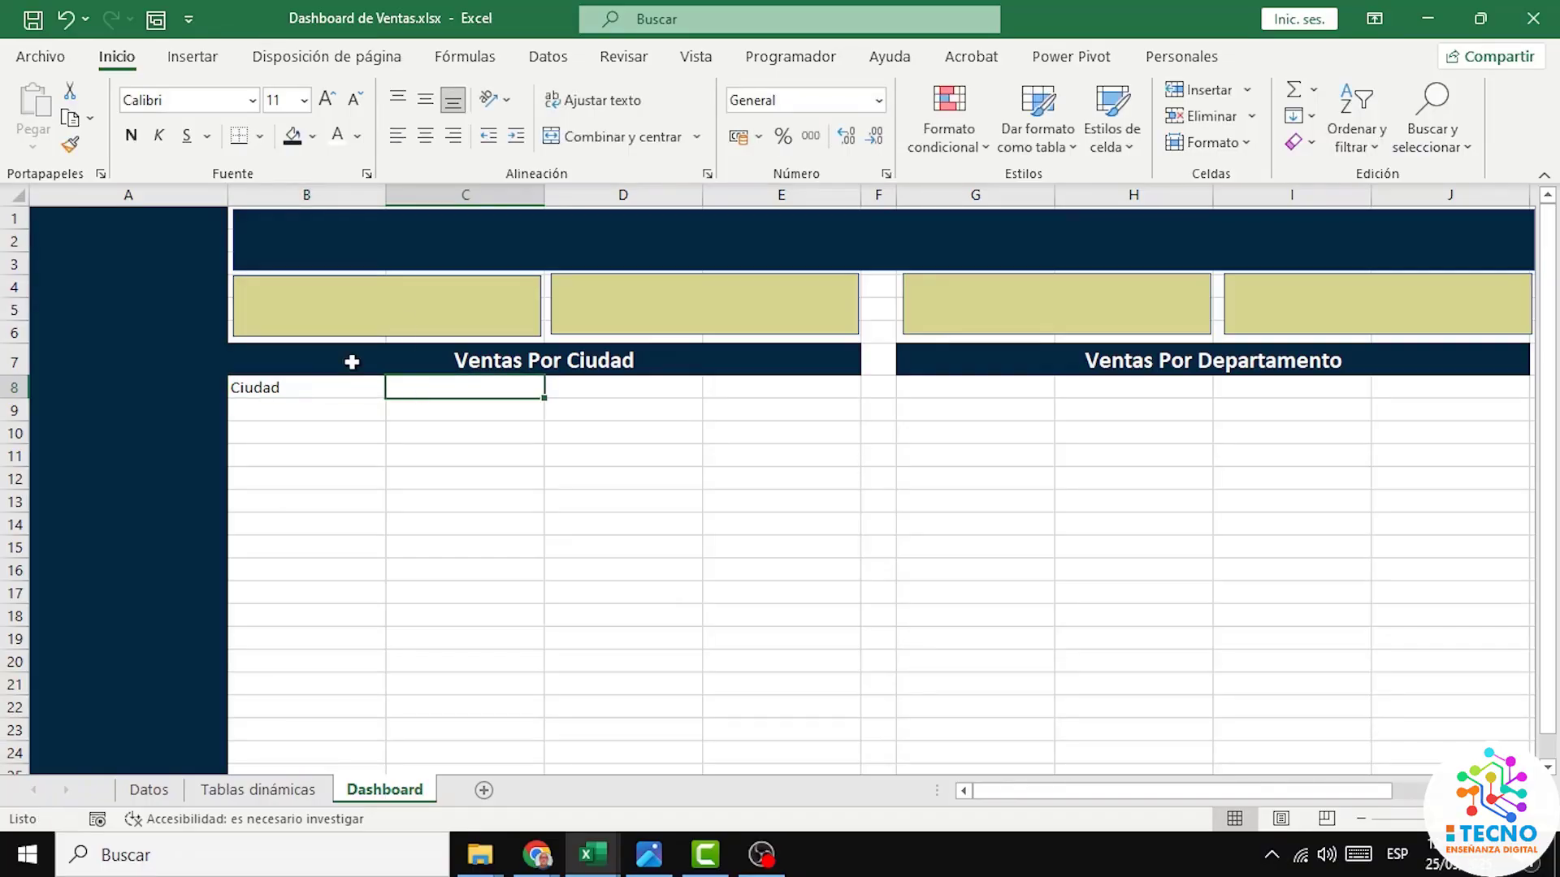
double_click(453, 387)
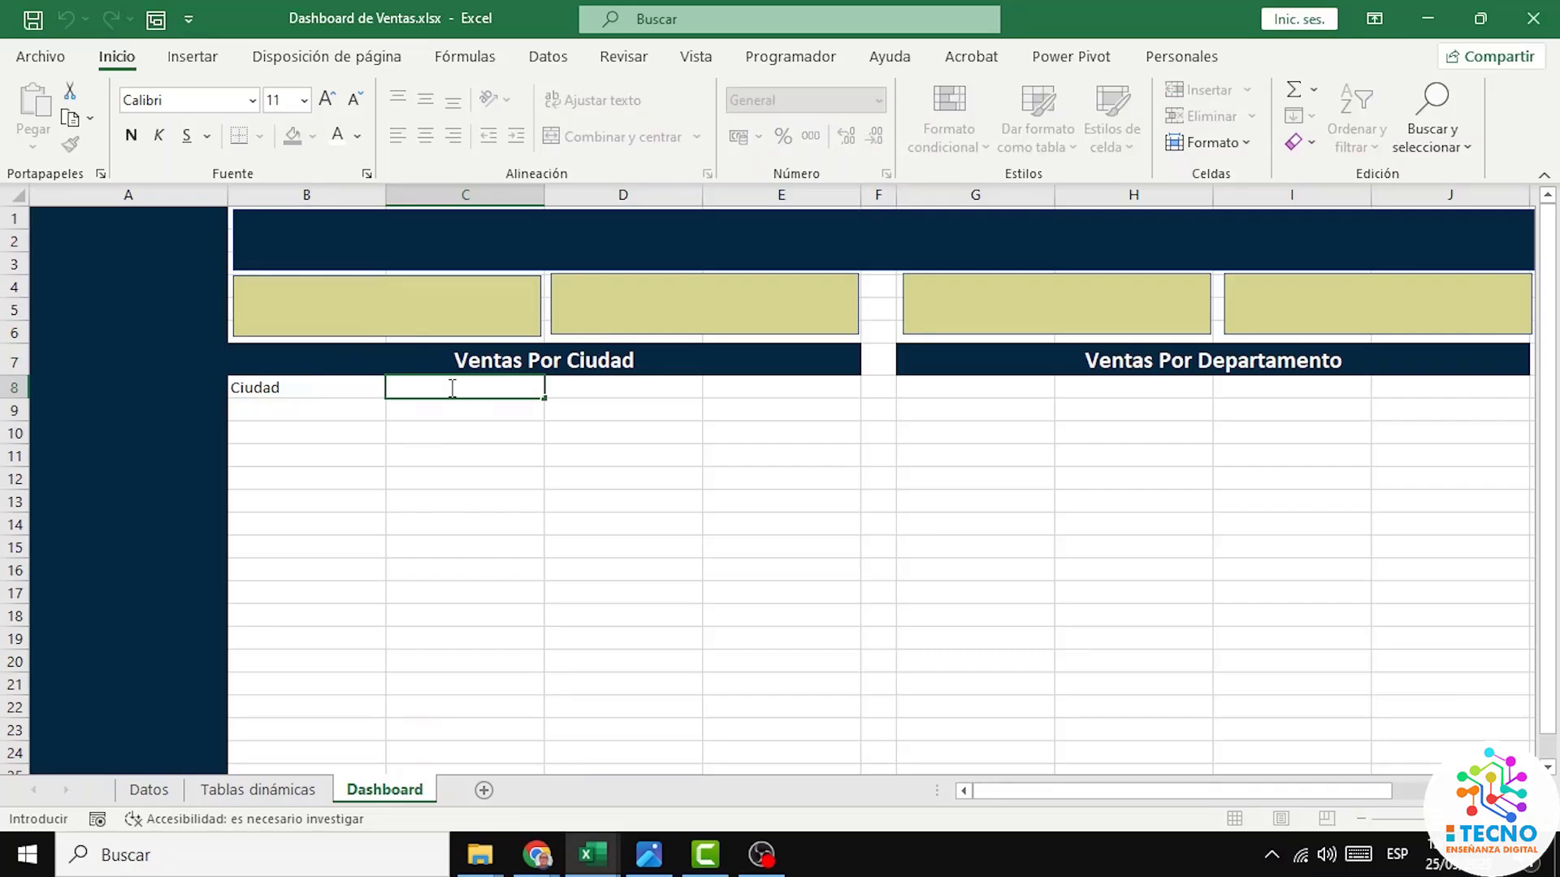
text(Ventas 2024)
key(Tab)
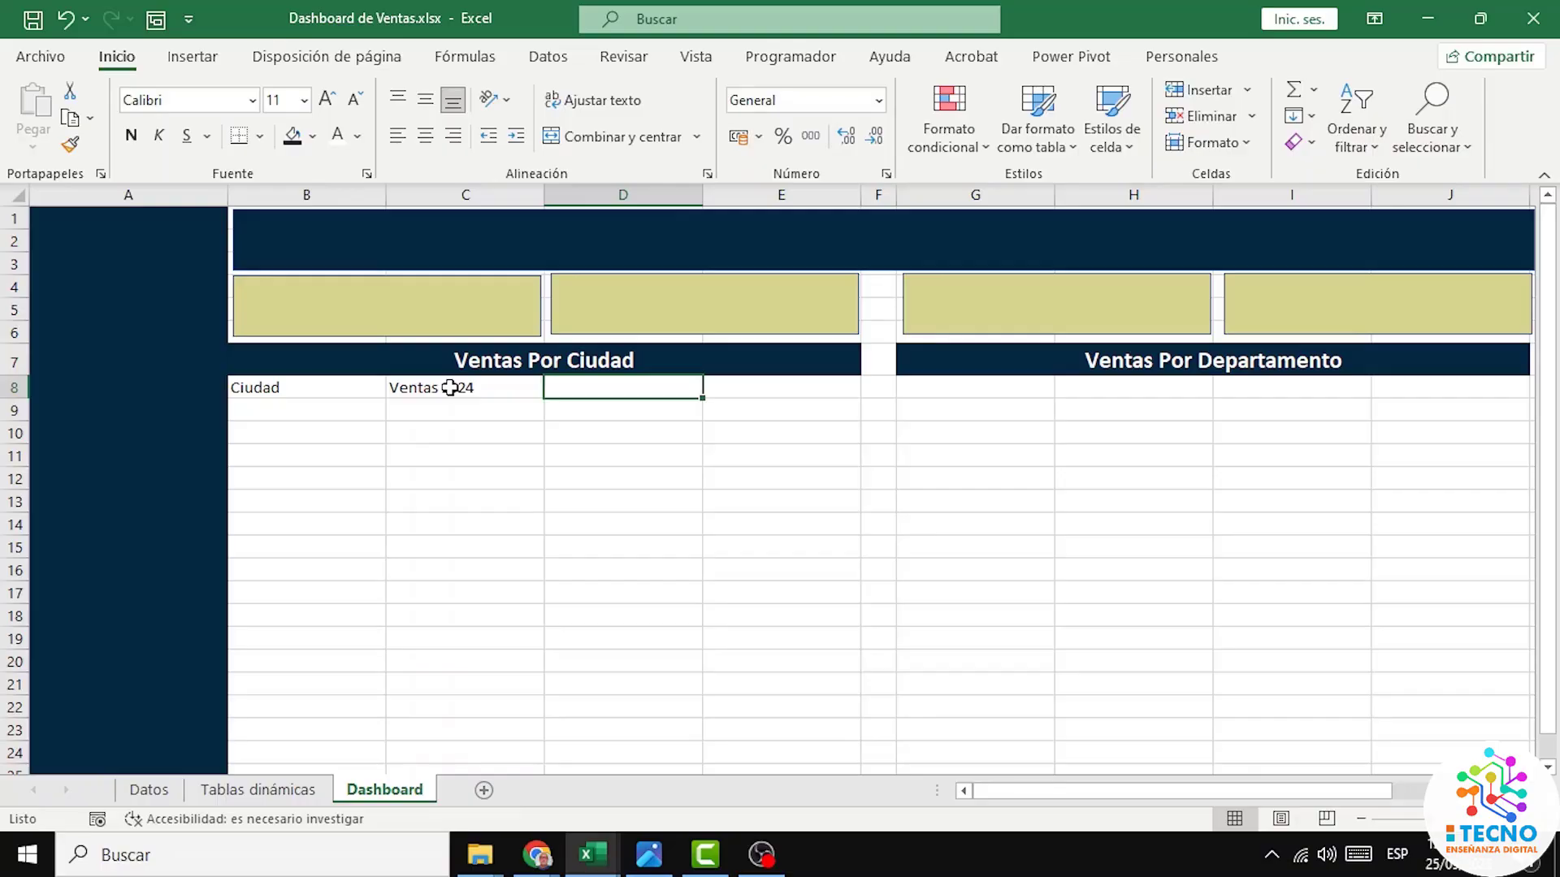
text(V)
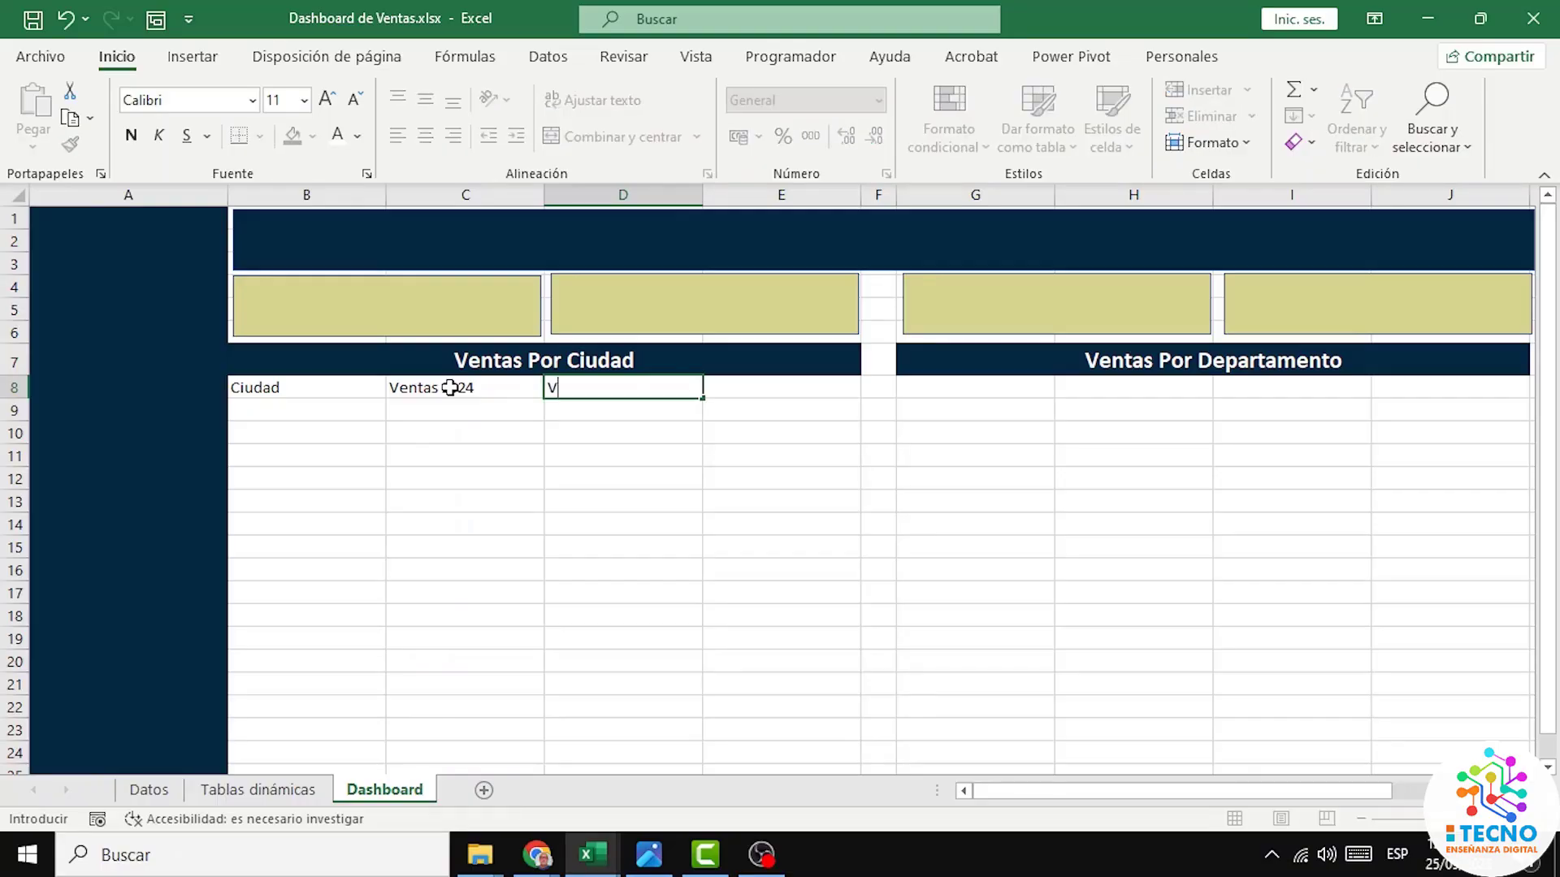
text(entas 2025)
key(Tab)
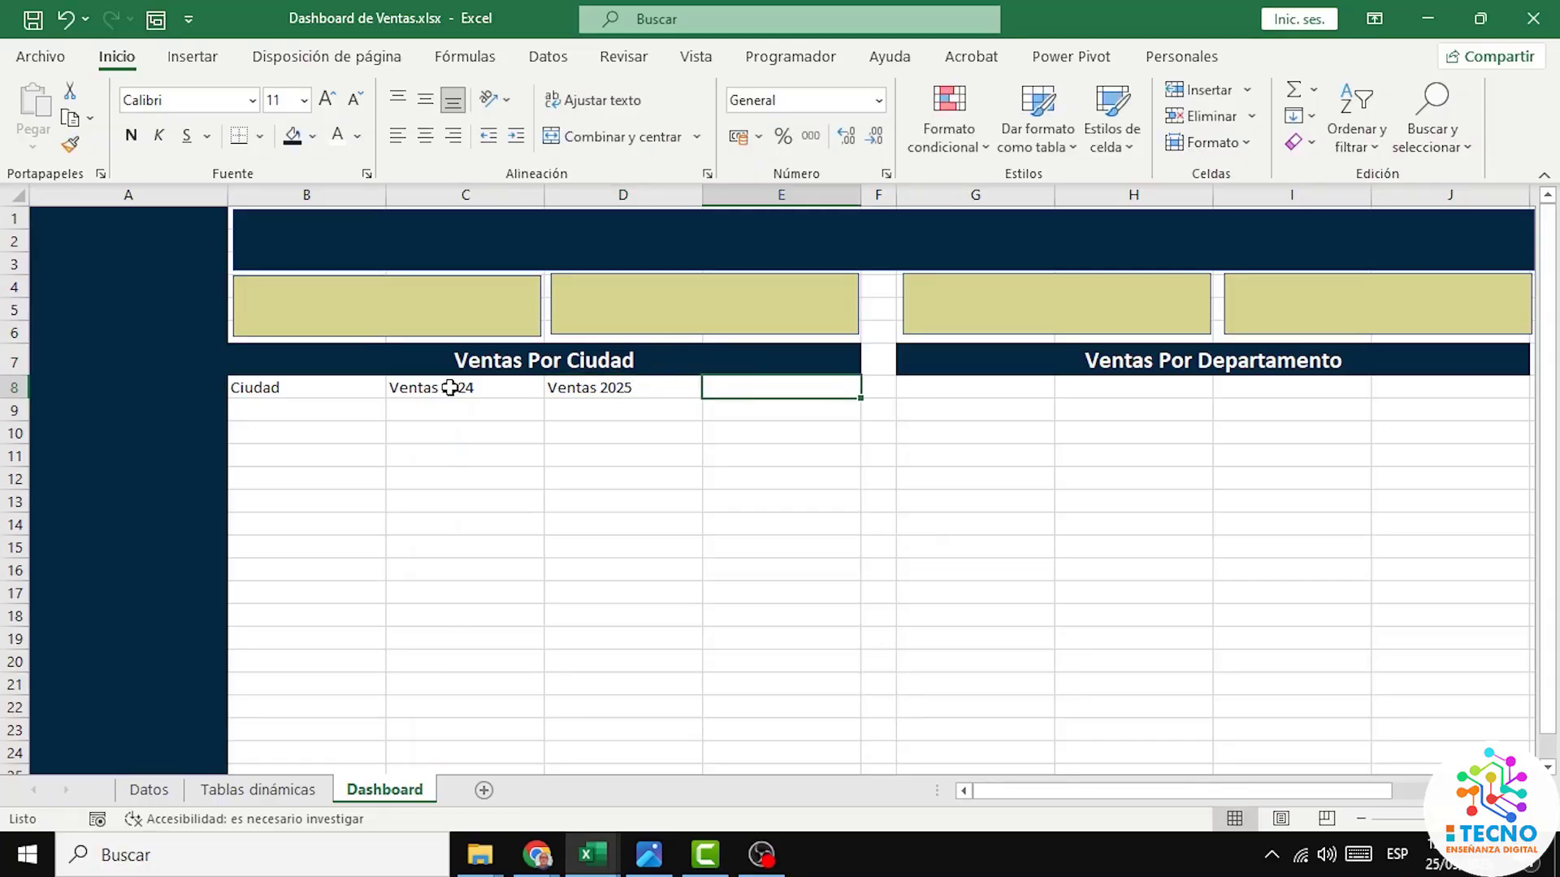
key(F2)
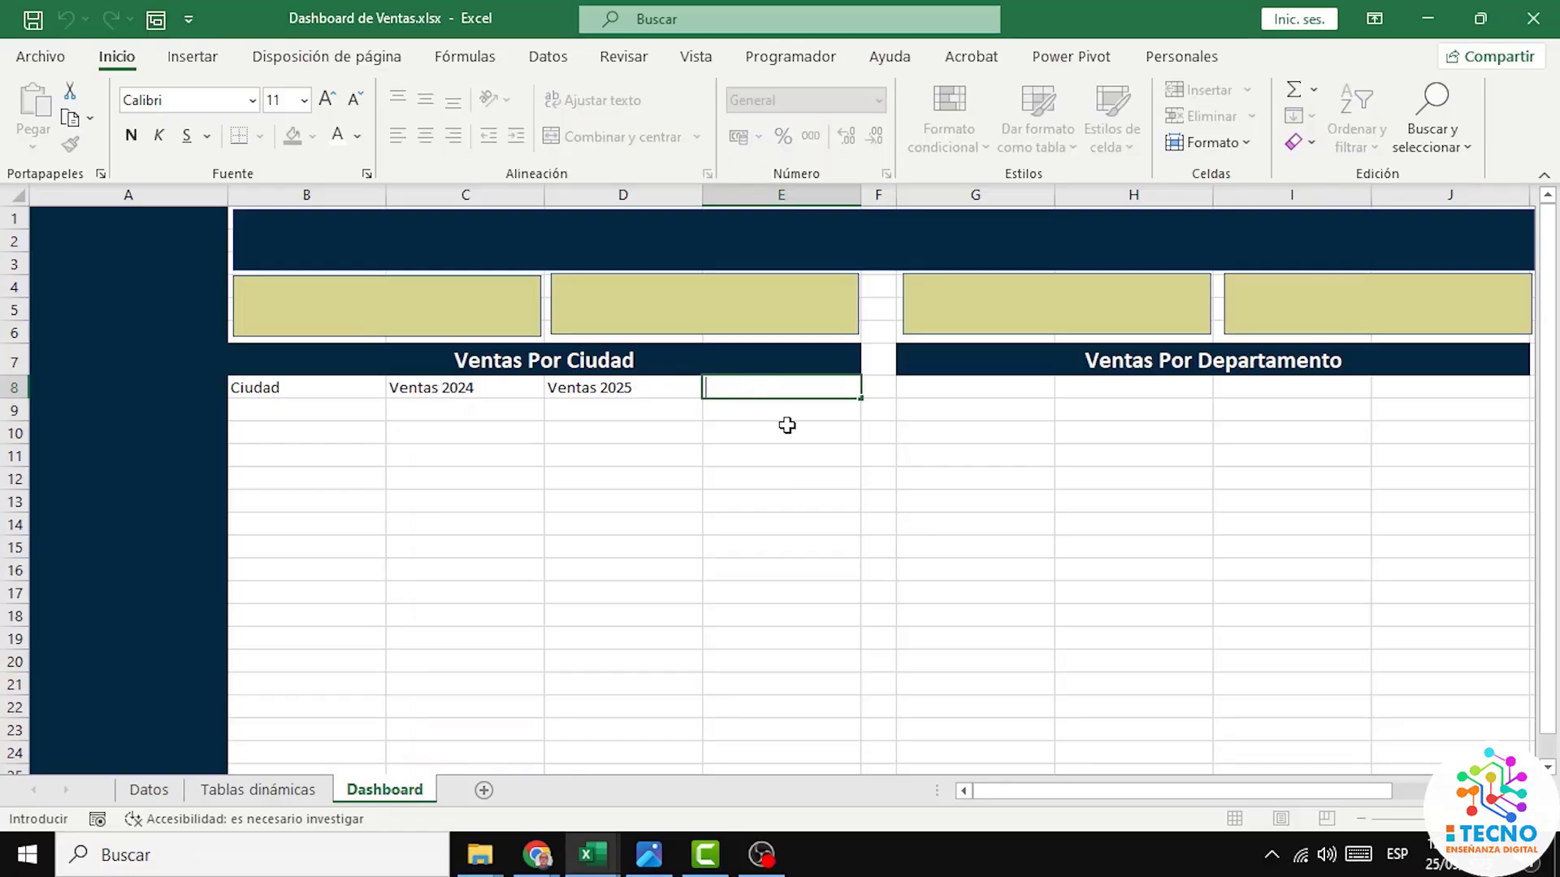
text(Variación)
click(772, 413)
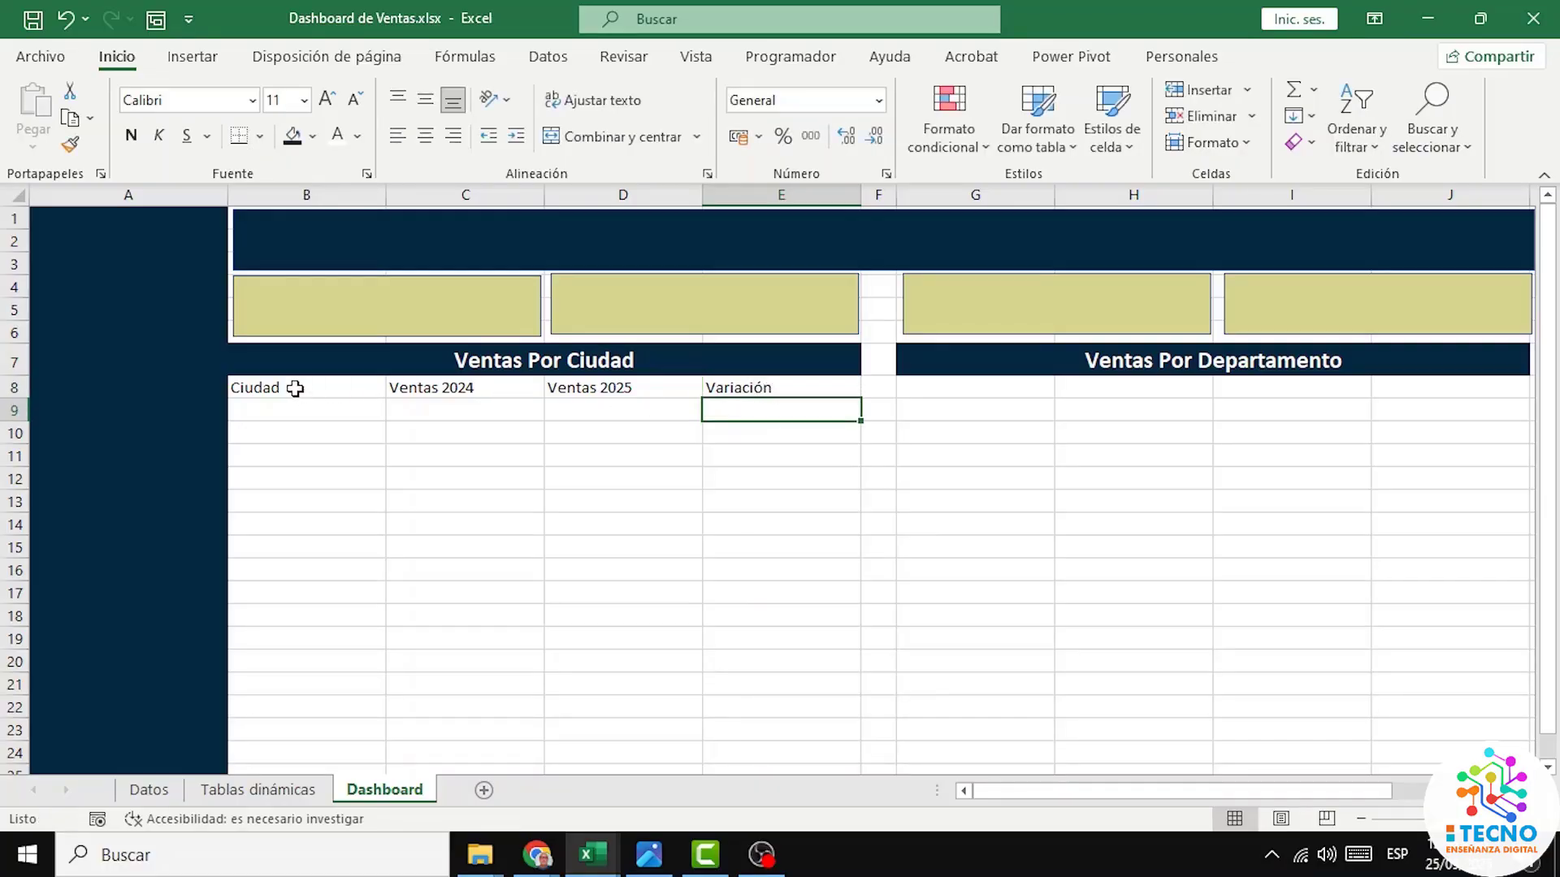
Step: Format the headers in B8:E8 as bold, centered, size 12 text with the recently used lime green fill
drag(295, 387, 748, 390)
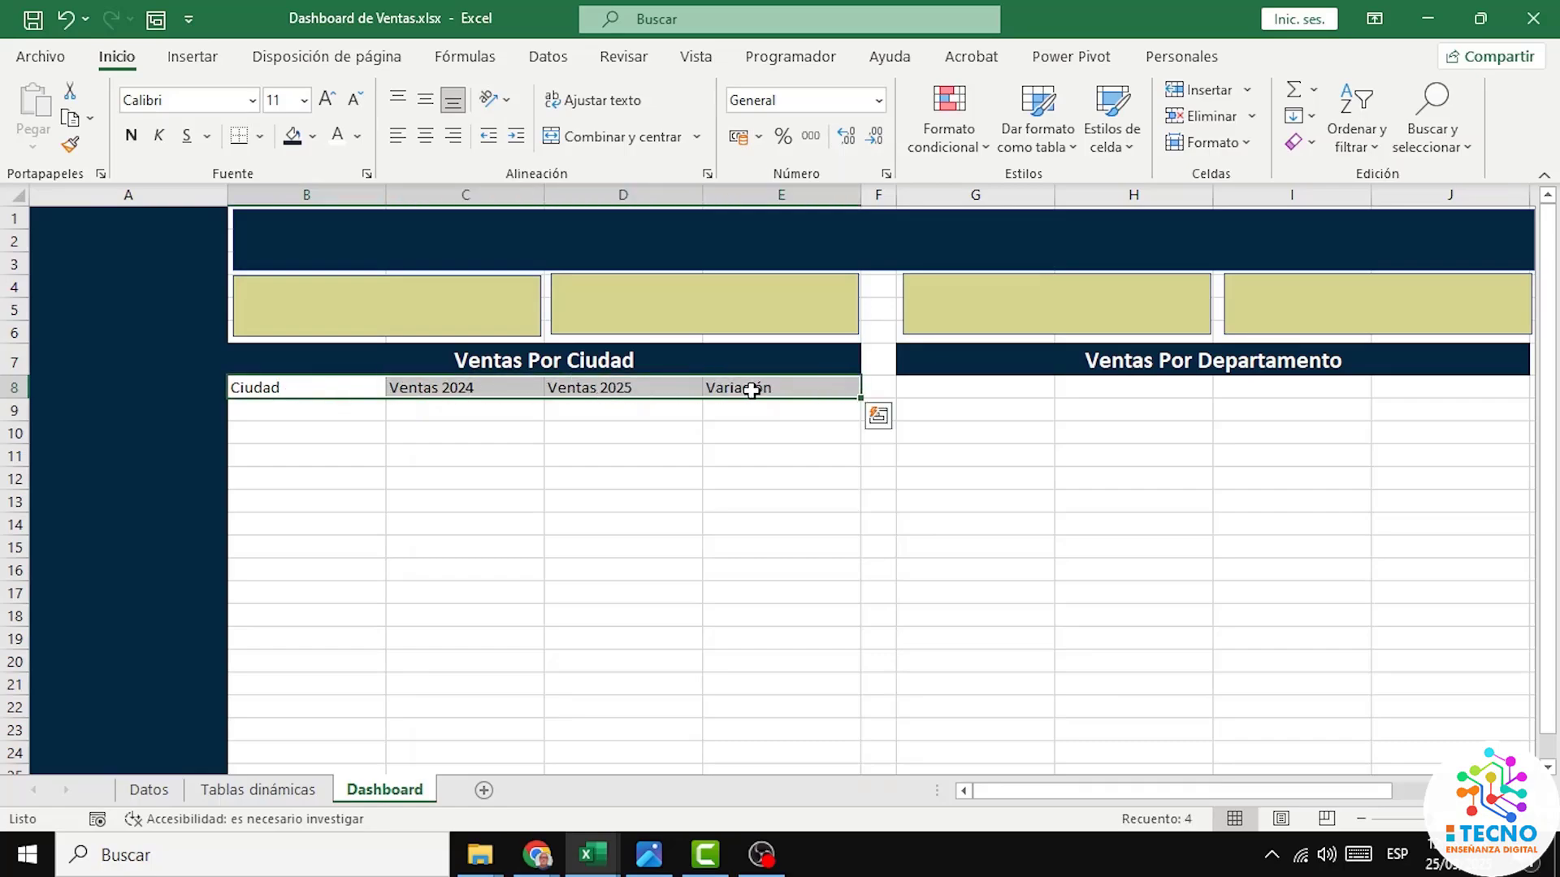
click(327, 100)
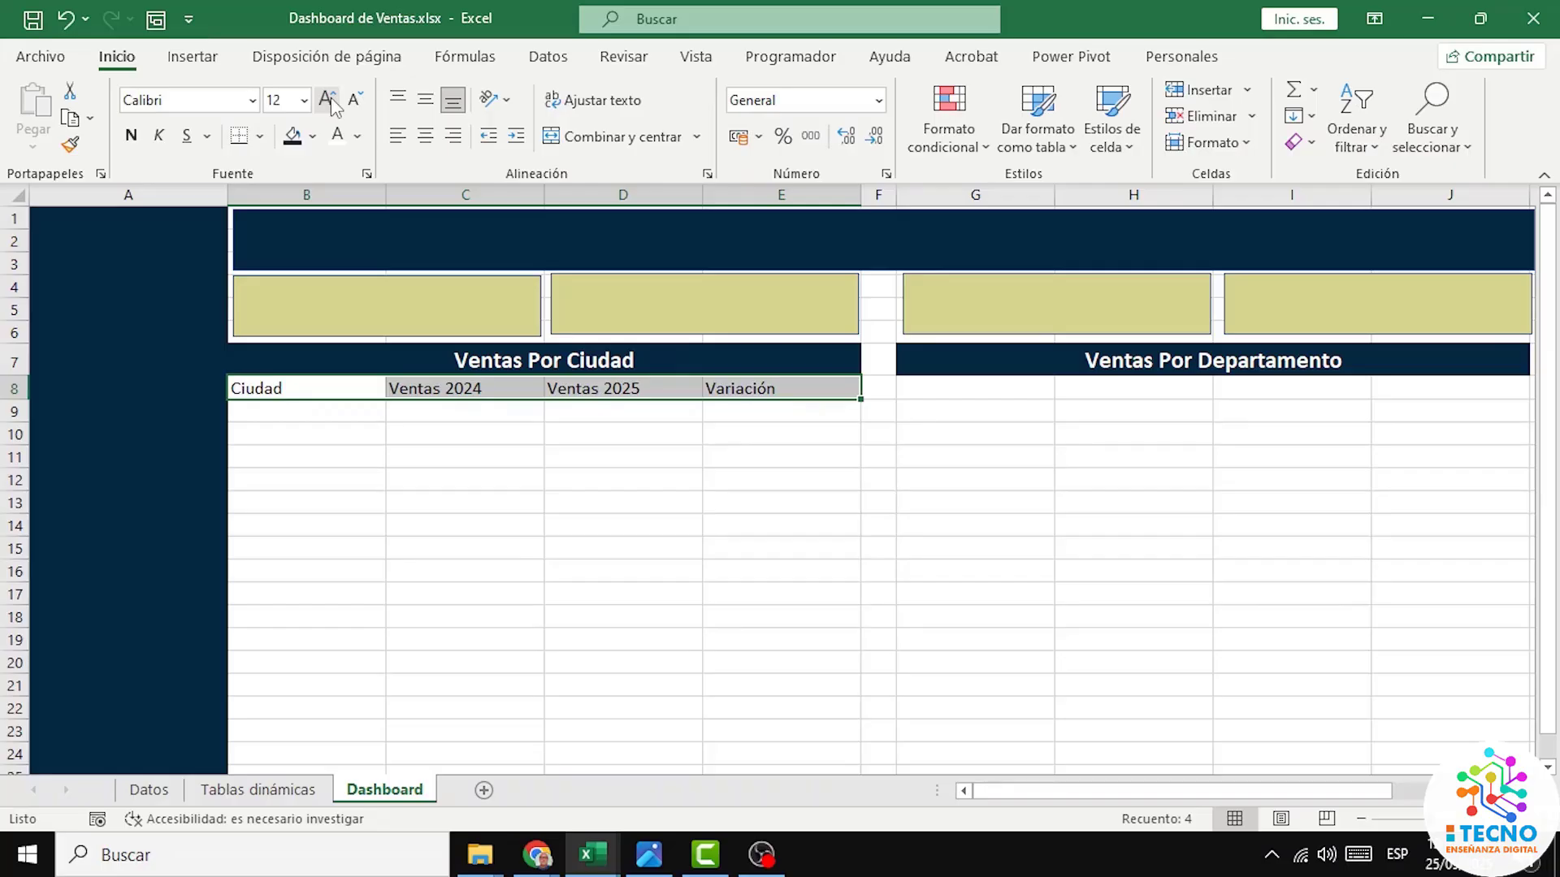
click(132, 135)
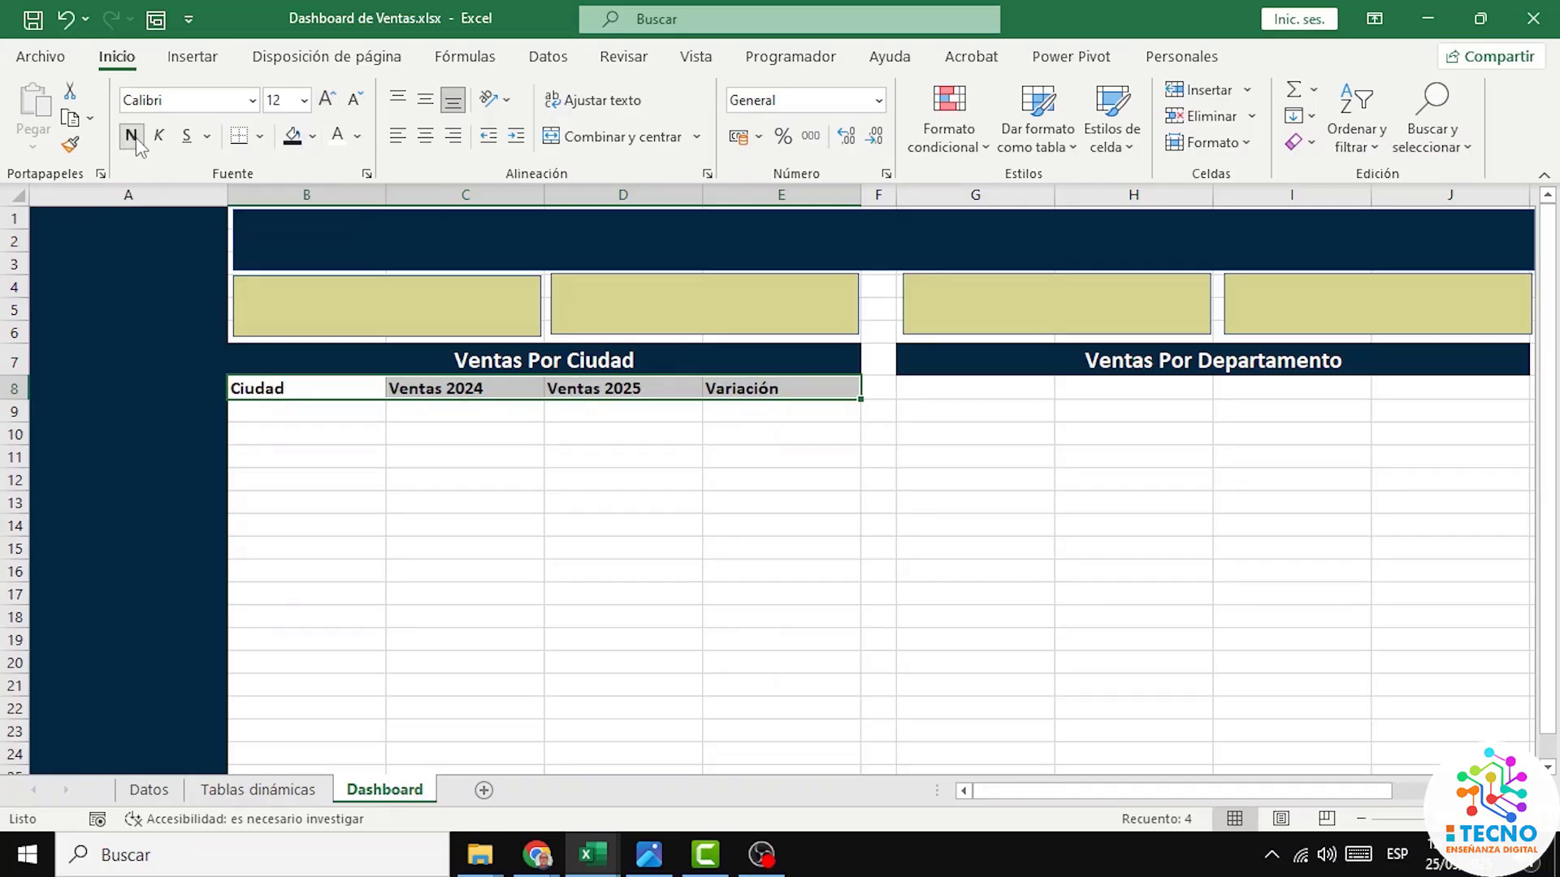
click(426, 136)
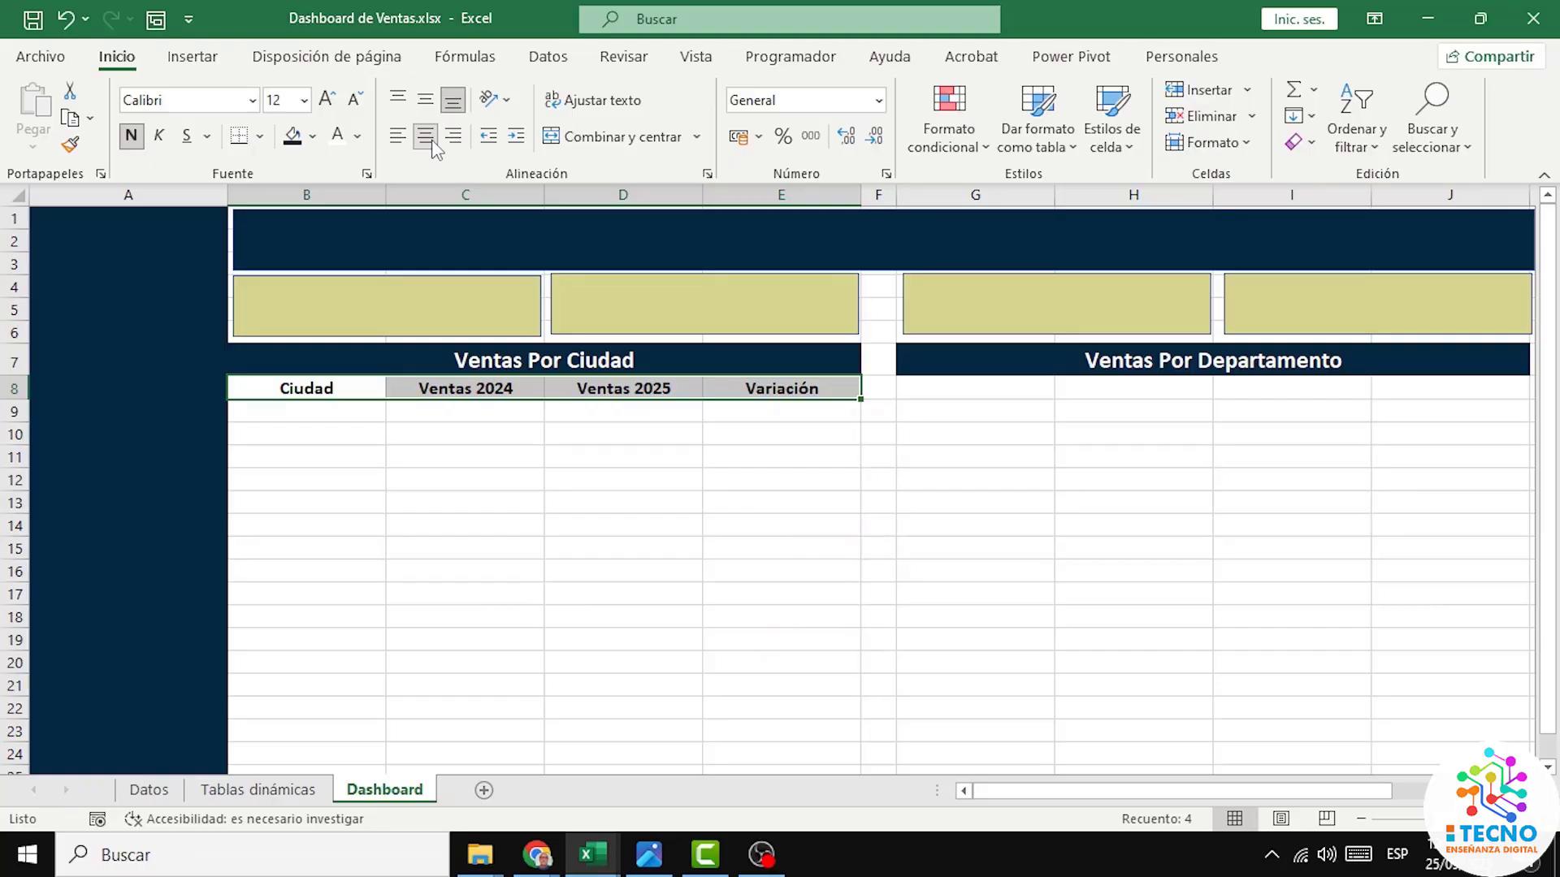
click(312, 137)
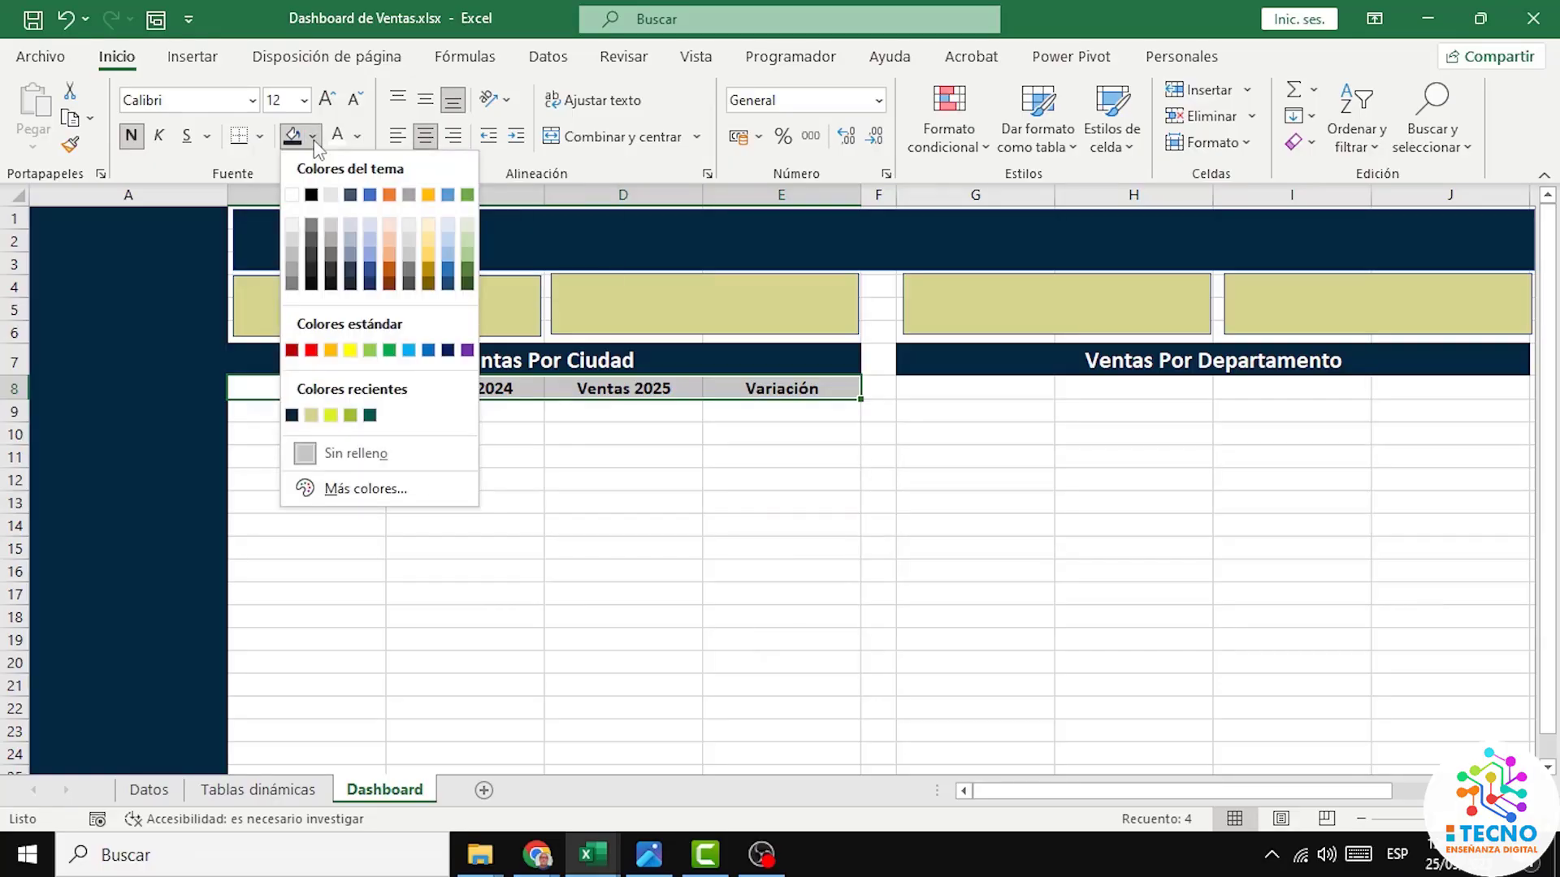
click(350, 416)
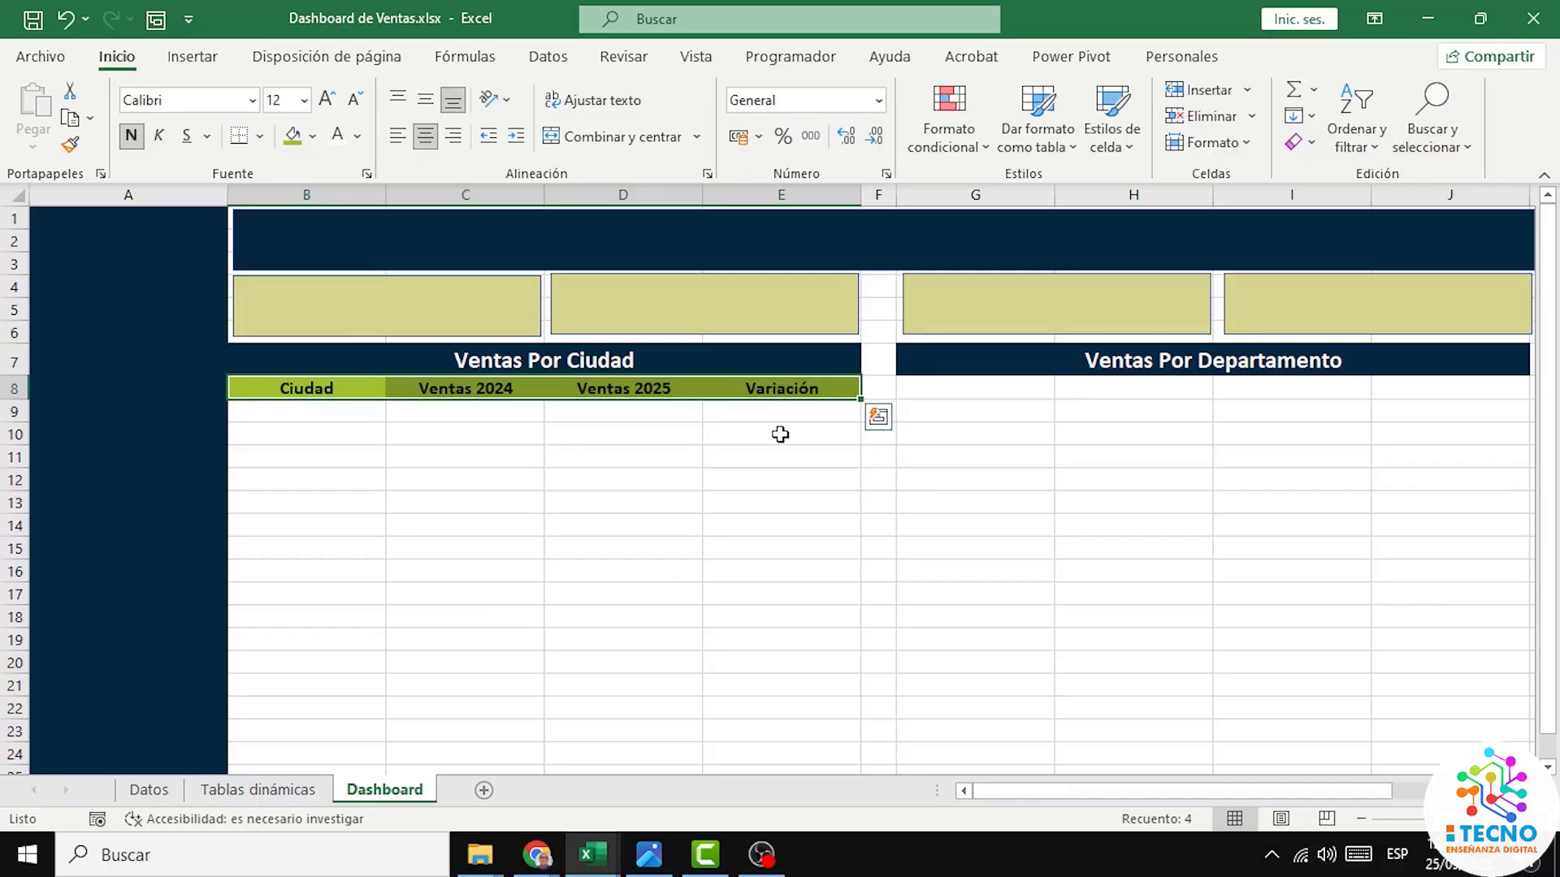
Step: Enter the column headers "Departamento", "Ventas 2024", "Ventas 2025" and "Variación" in cells G8:J8 under the "Ventas Por Departamento" heading
click(973, 389)
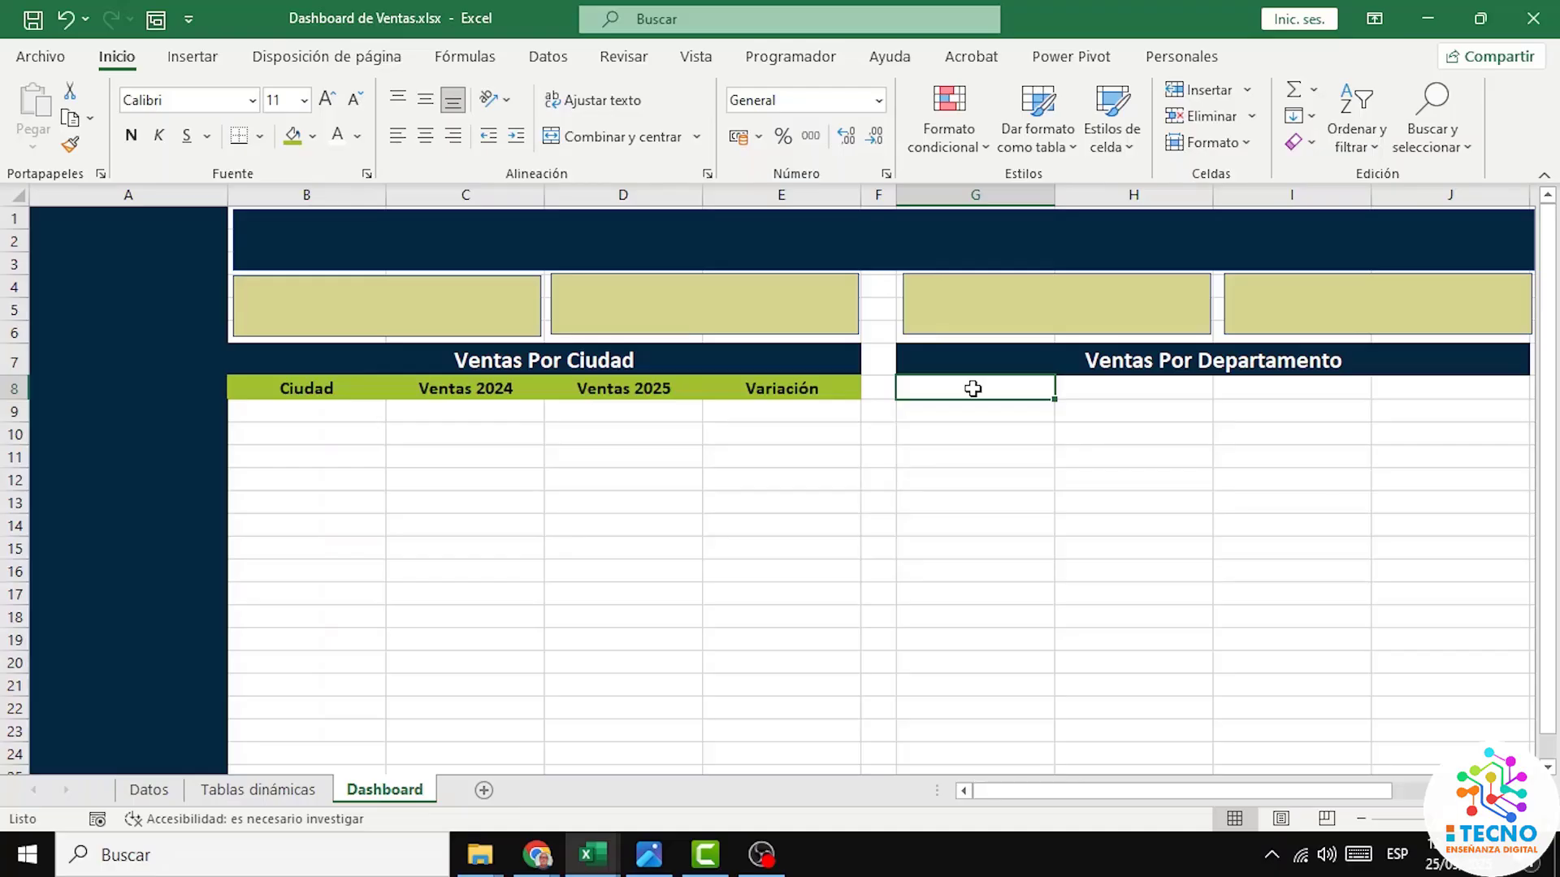
text(De)
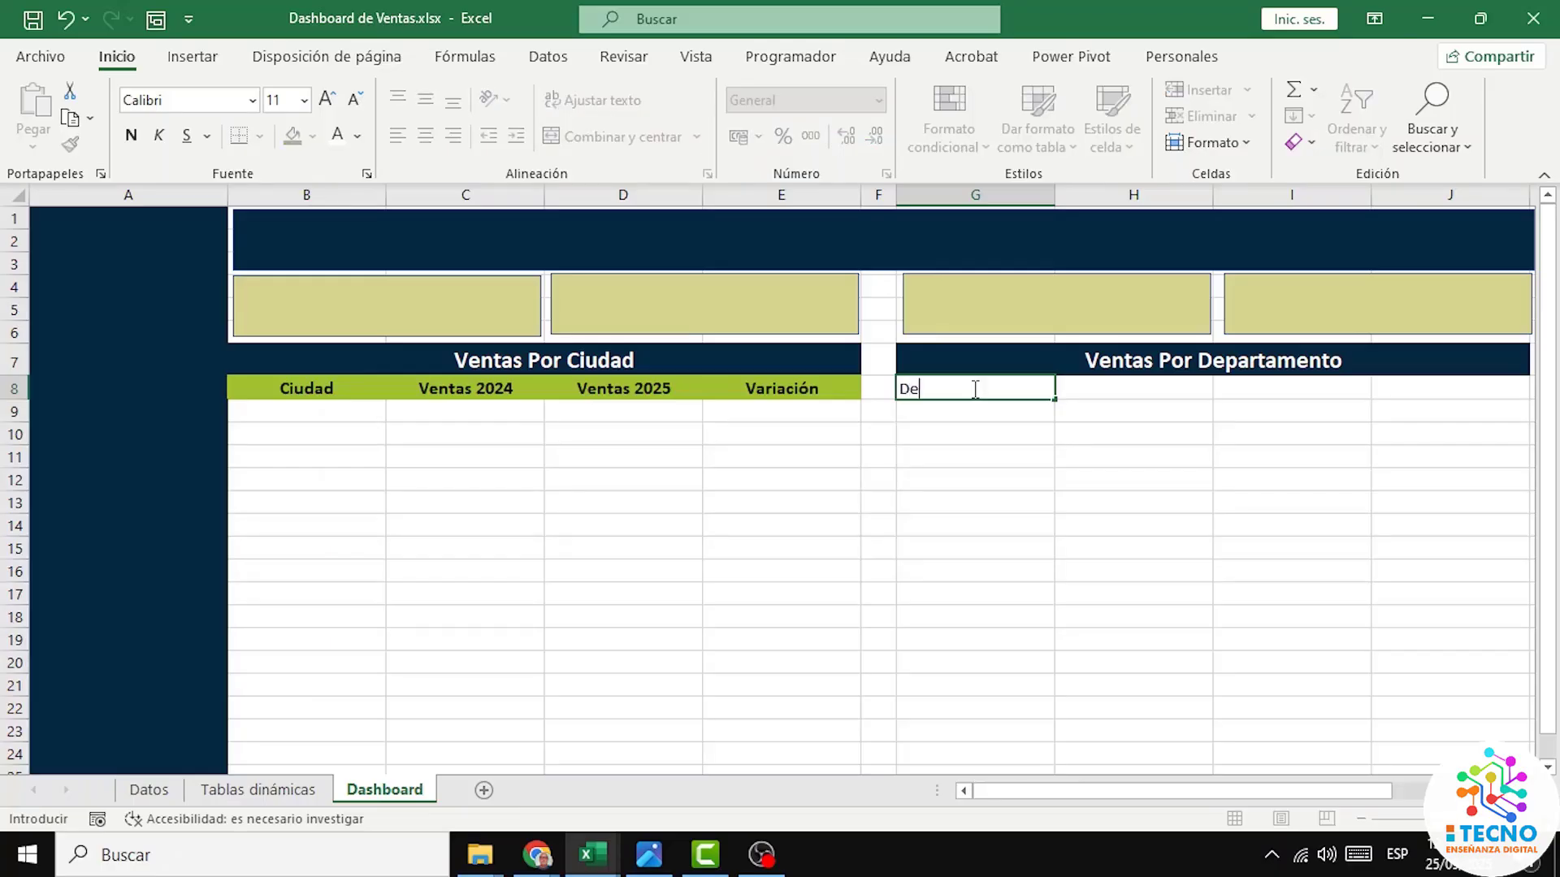
text(partamento)
key(Tab)
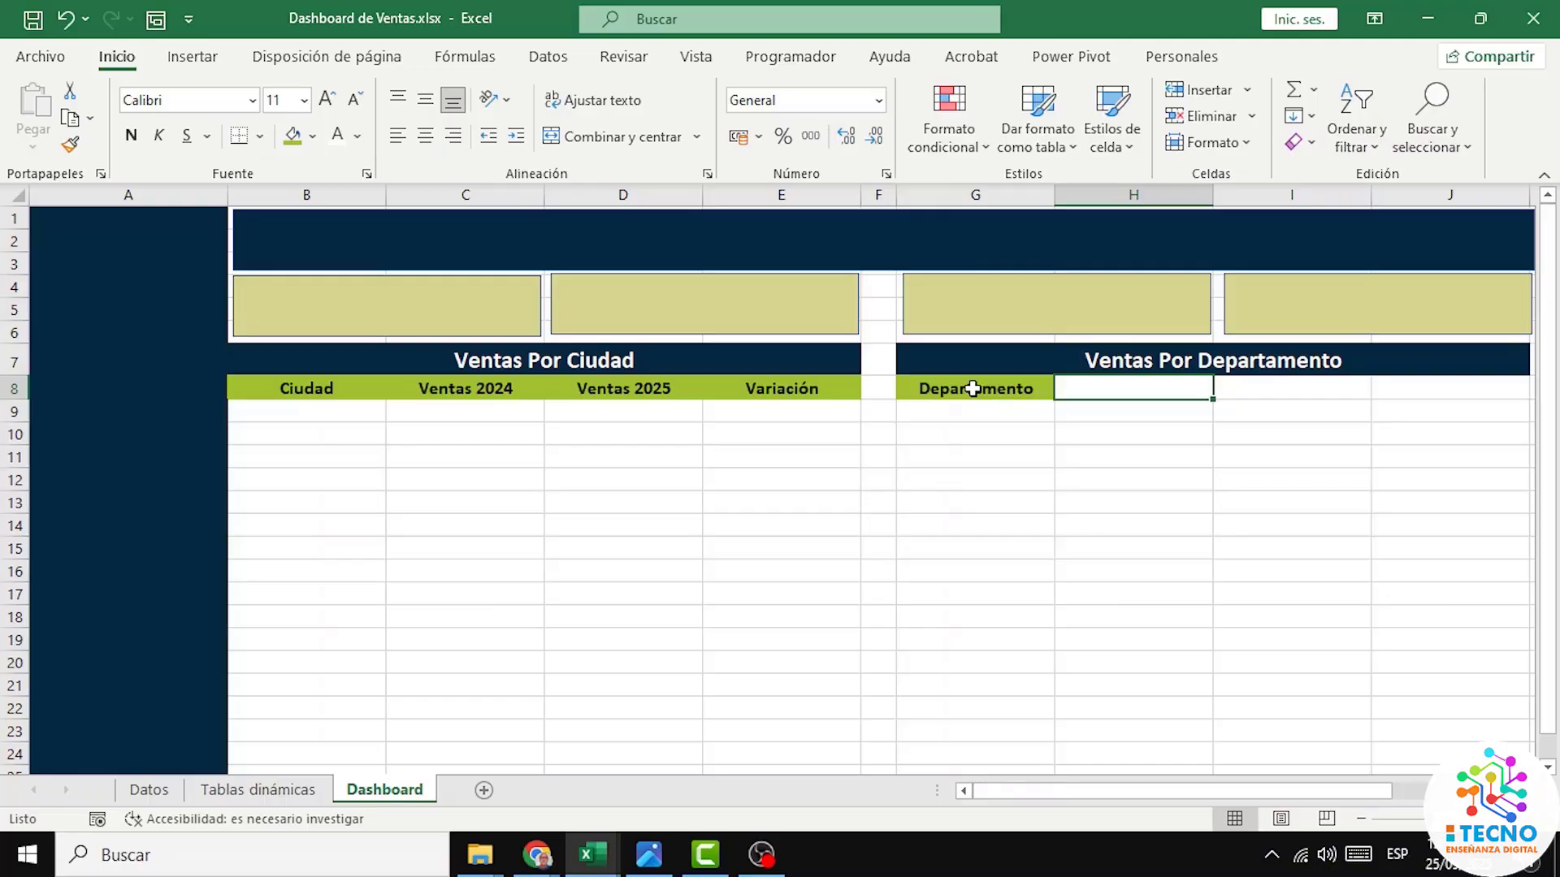
text(V)
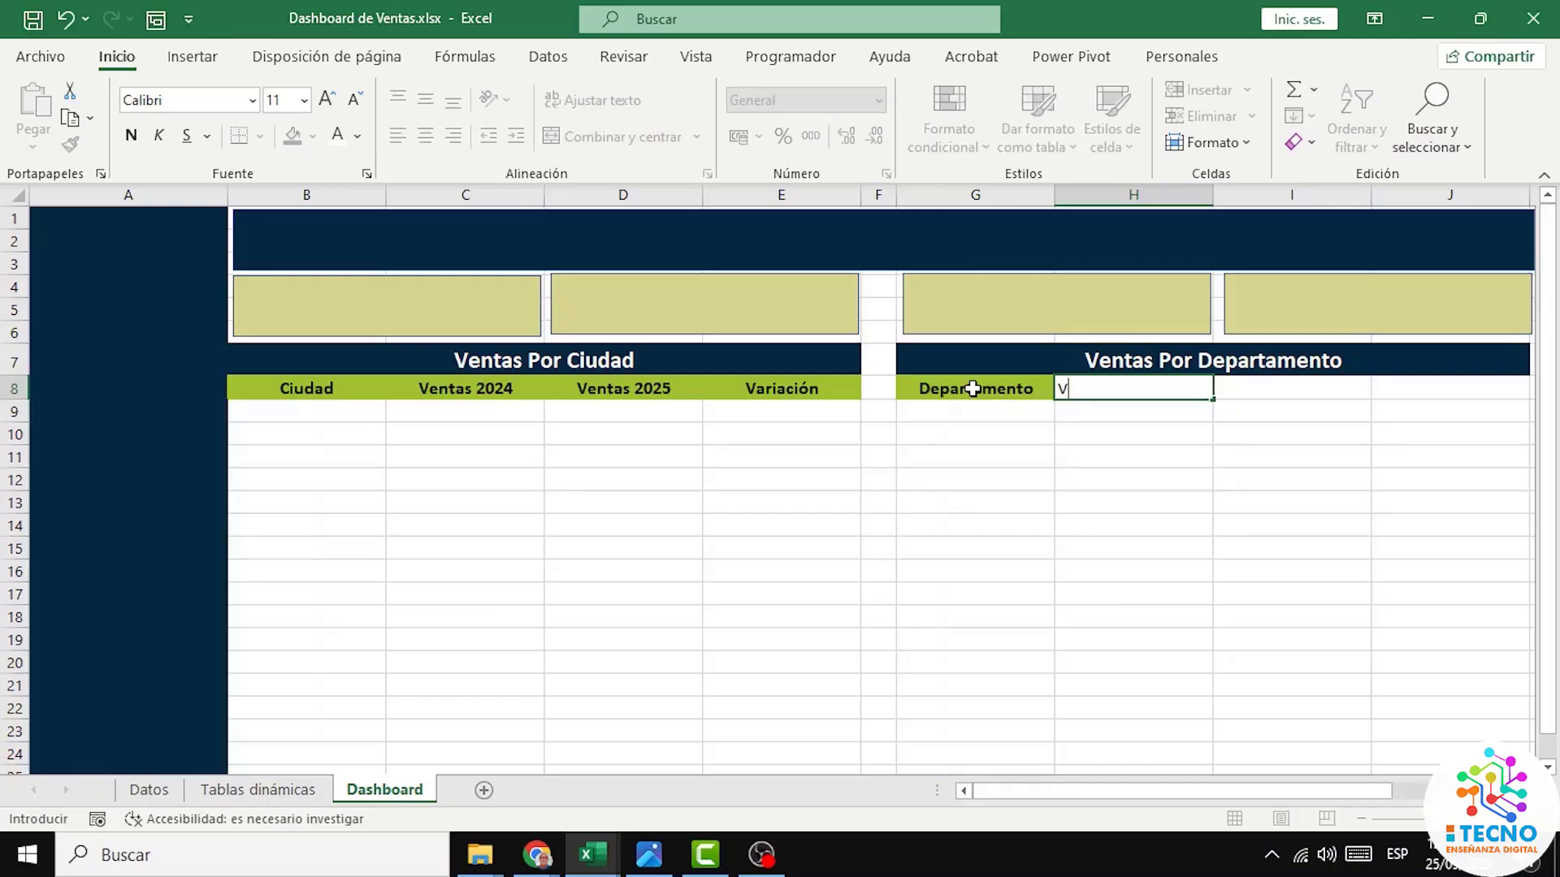
text(entas 2024)
key(Tab)
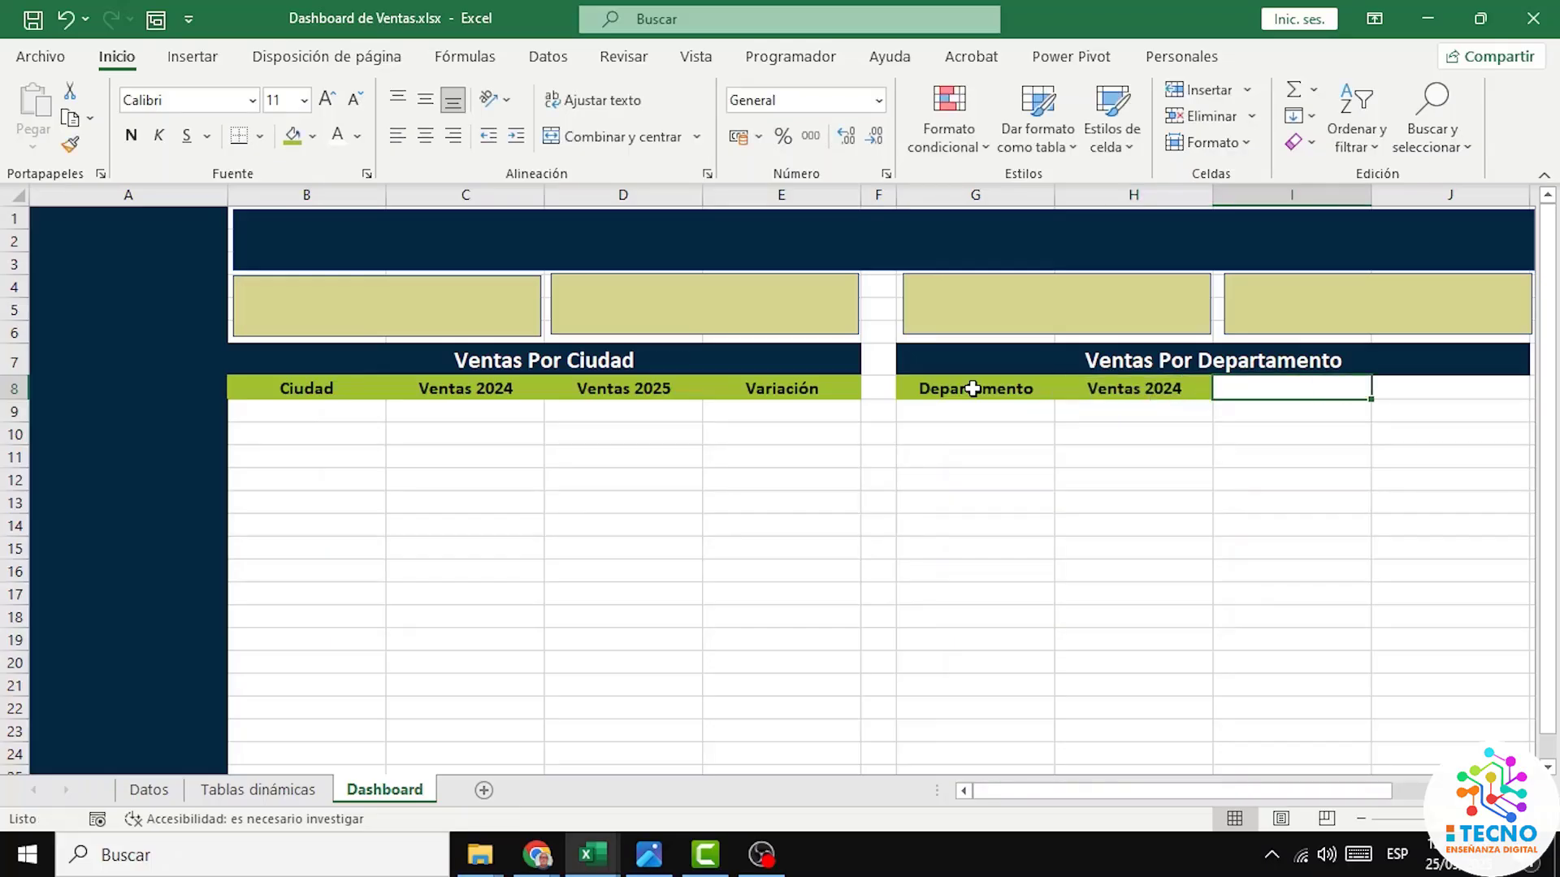
double_click(1253, 391)
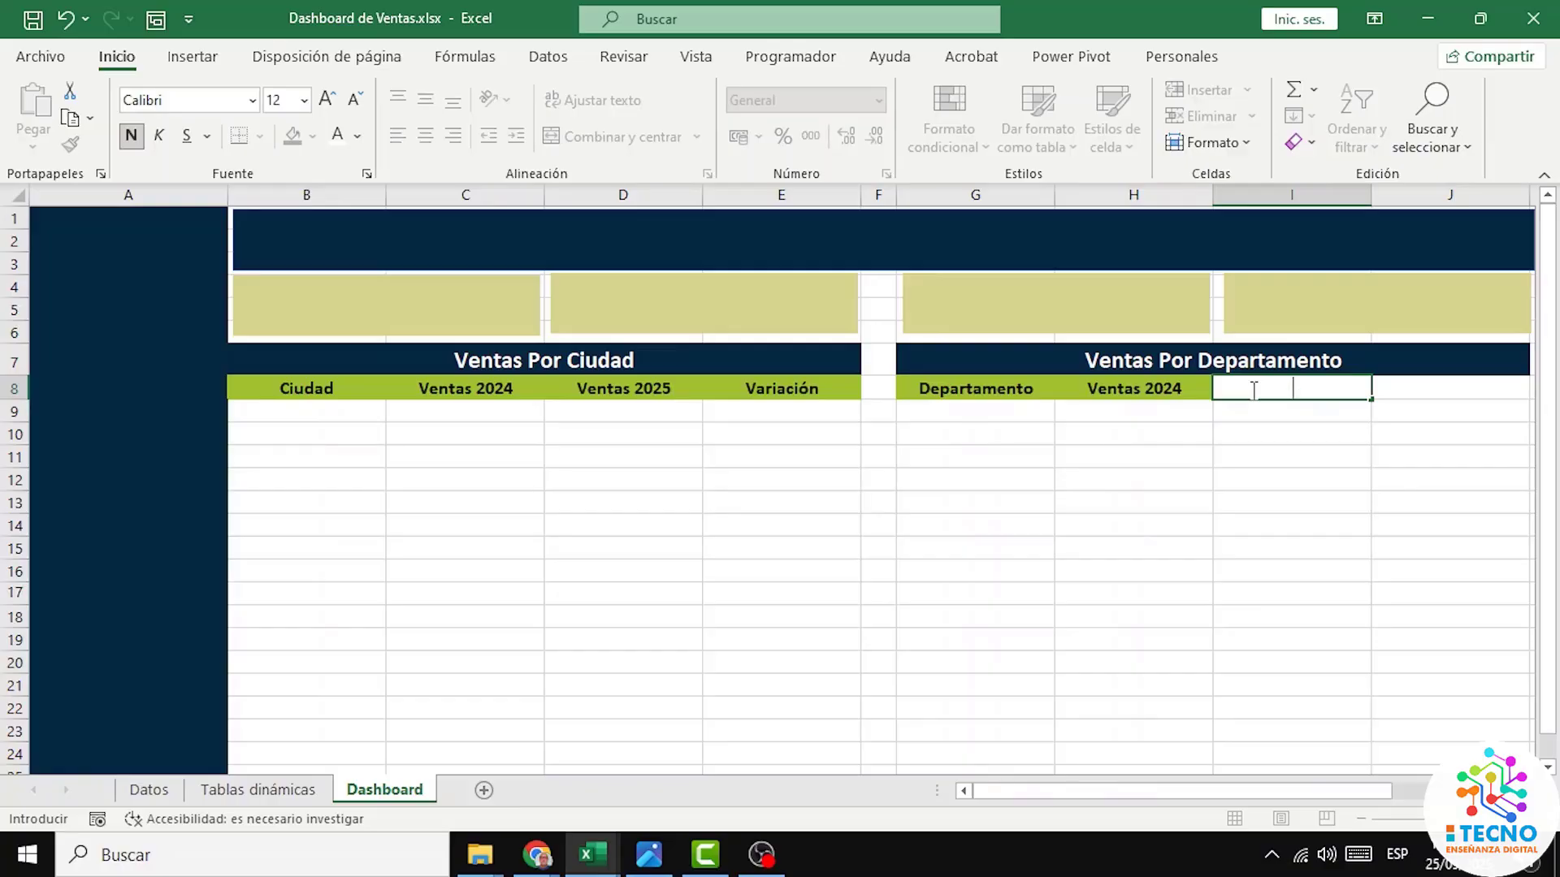
text(Ventas 2025)
key(Tab)
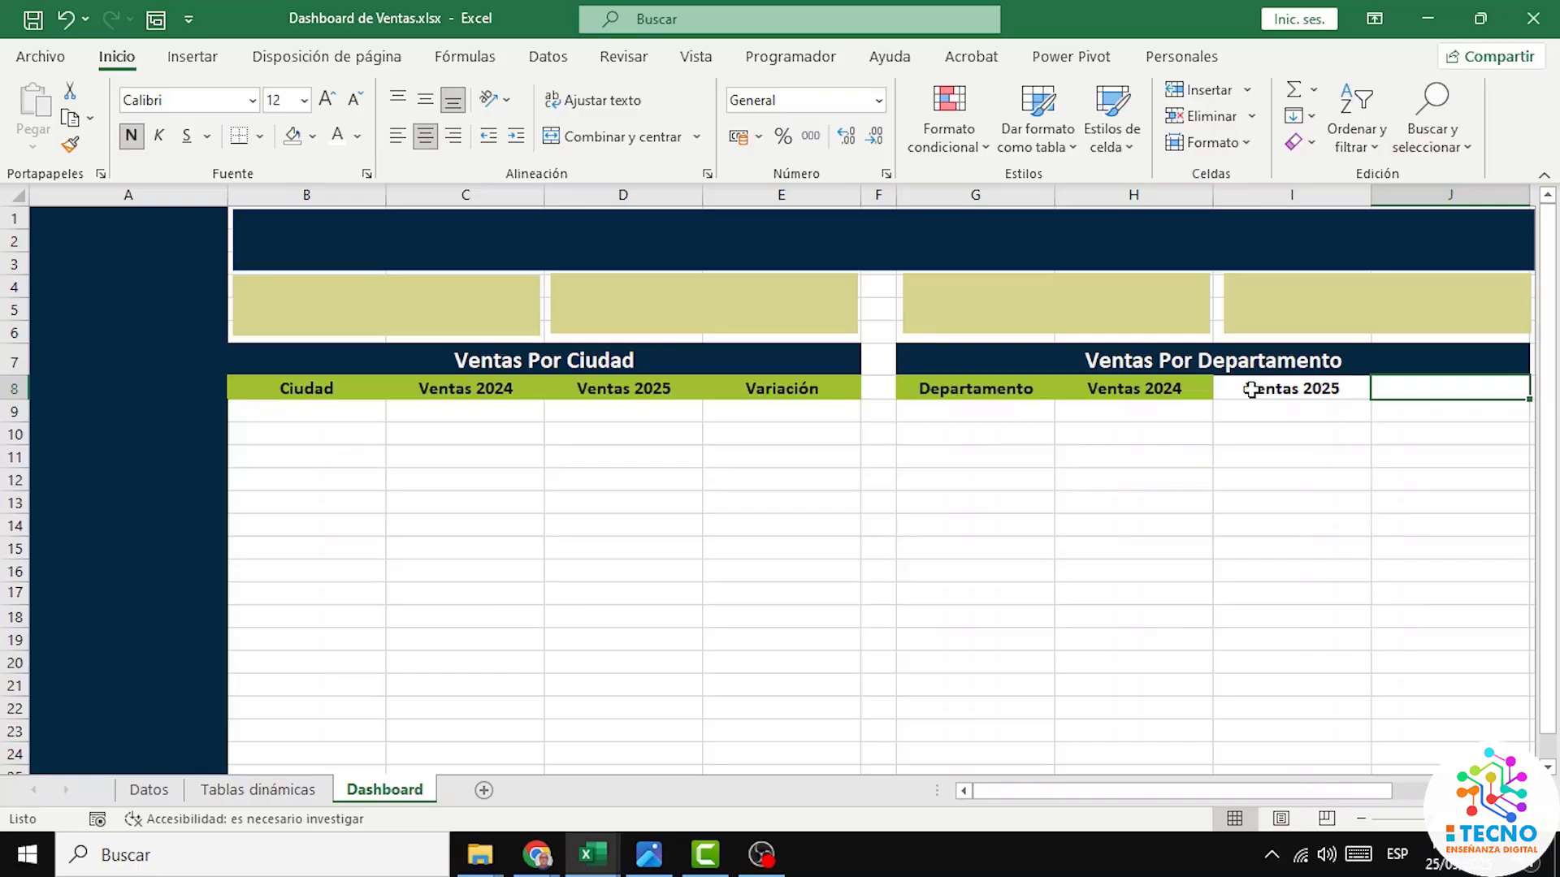
text(Variac)
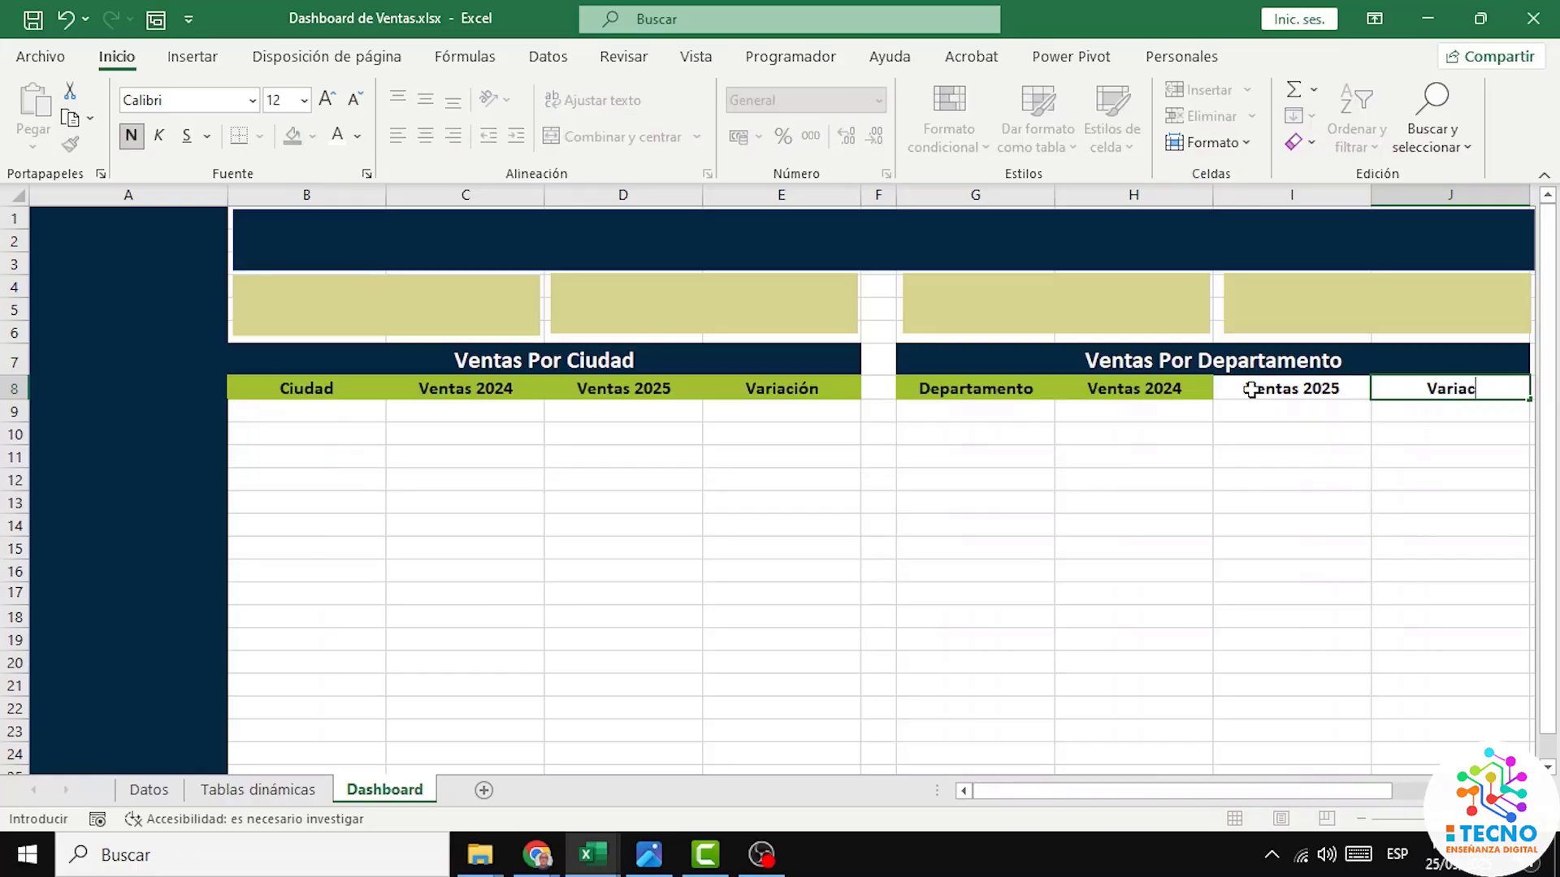
text(ión)
key(Return)
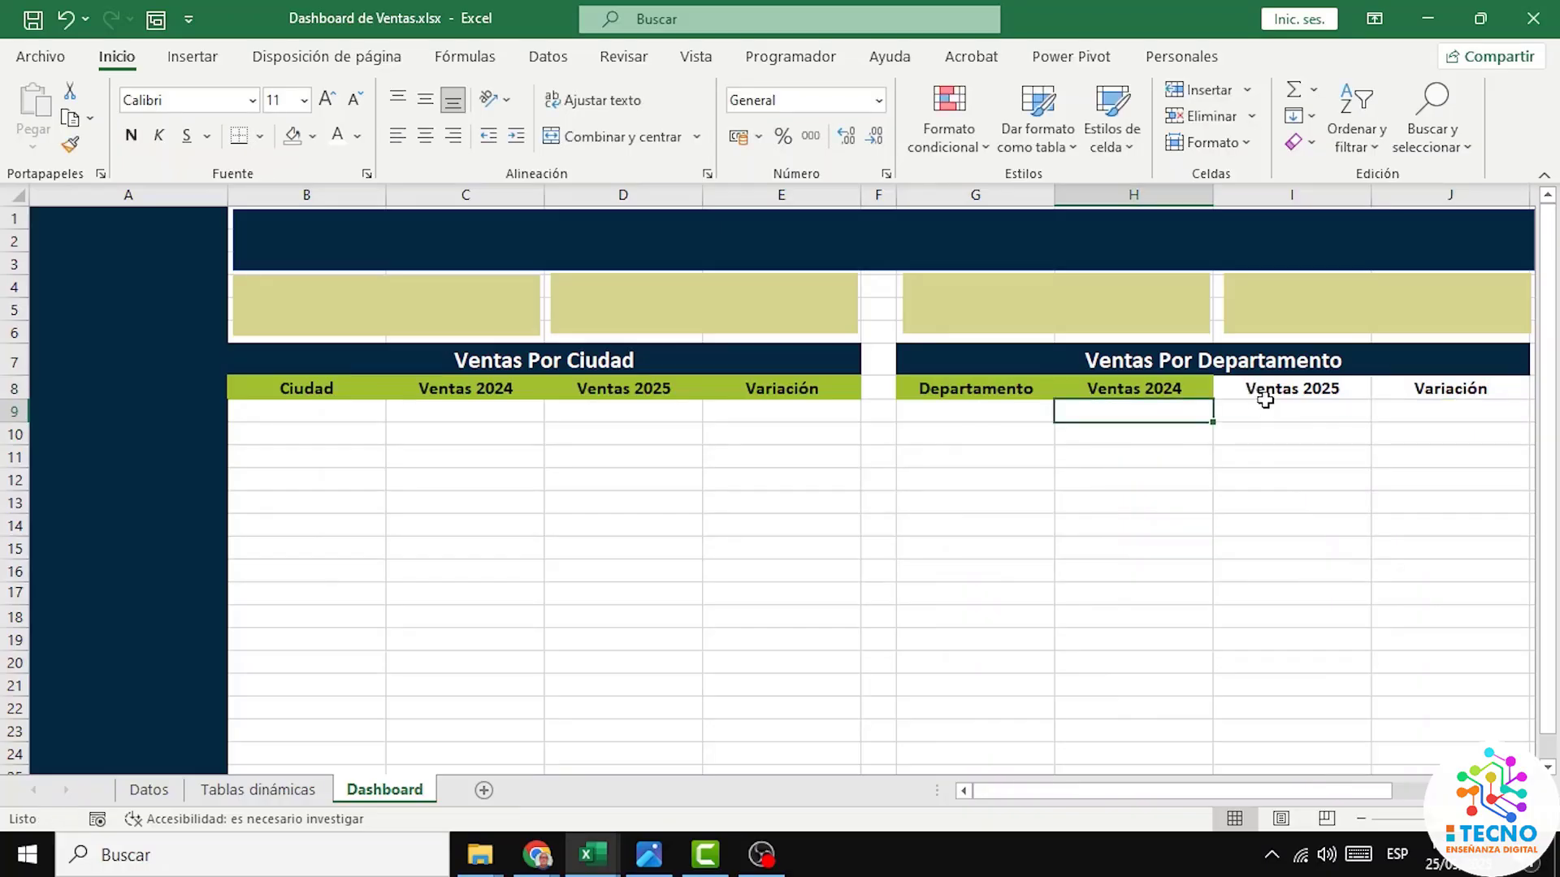
Step: Copy the green header format of "Ventas 2024" in H8 onto the "Ventas 2025" and "Variación" headers in I8 and J8
click(1167, 386)
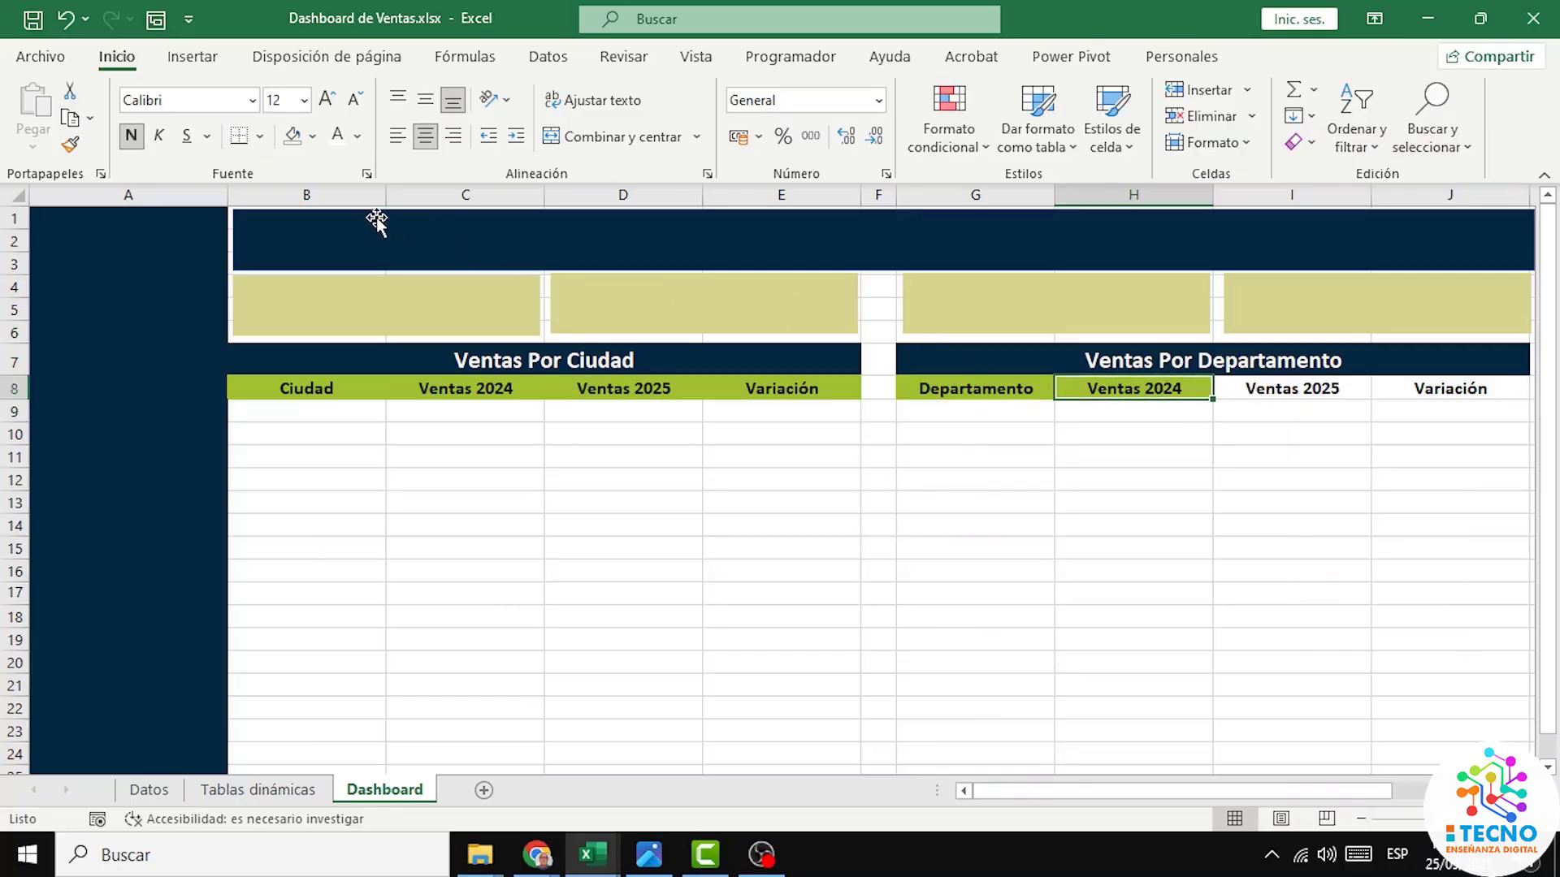
click(71, 146)
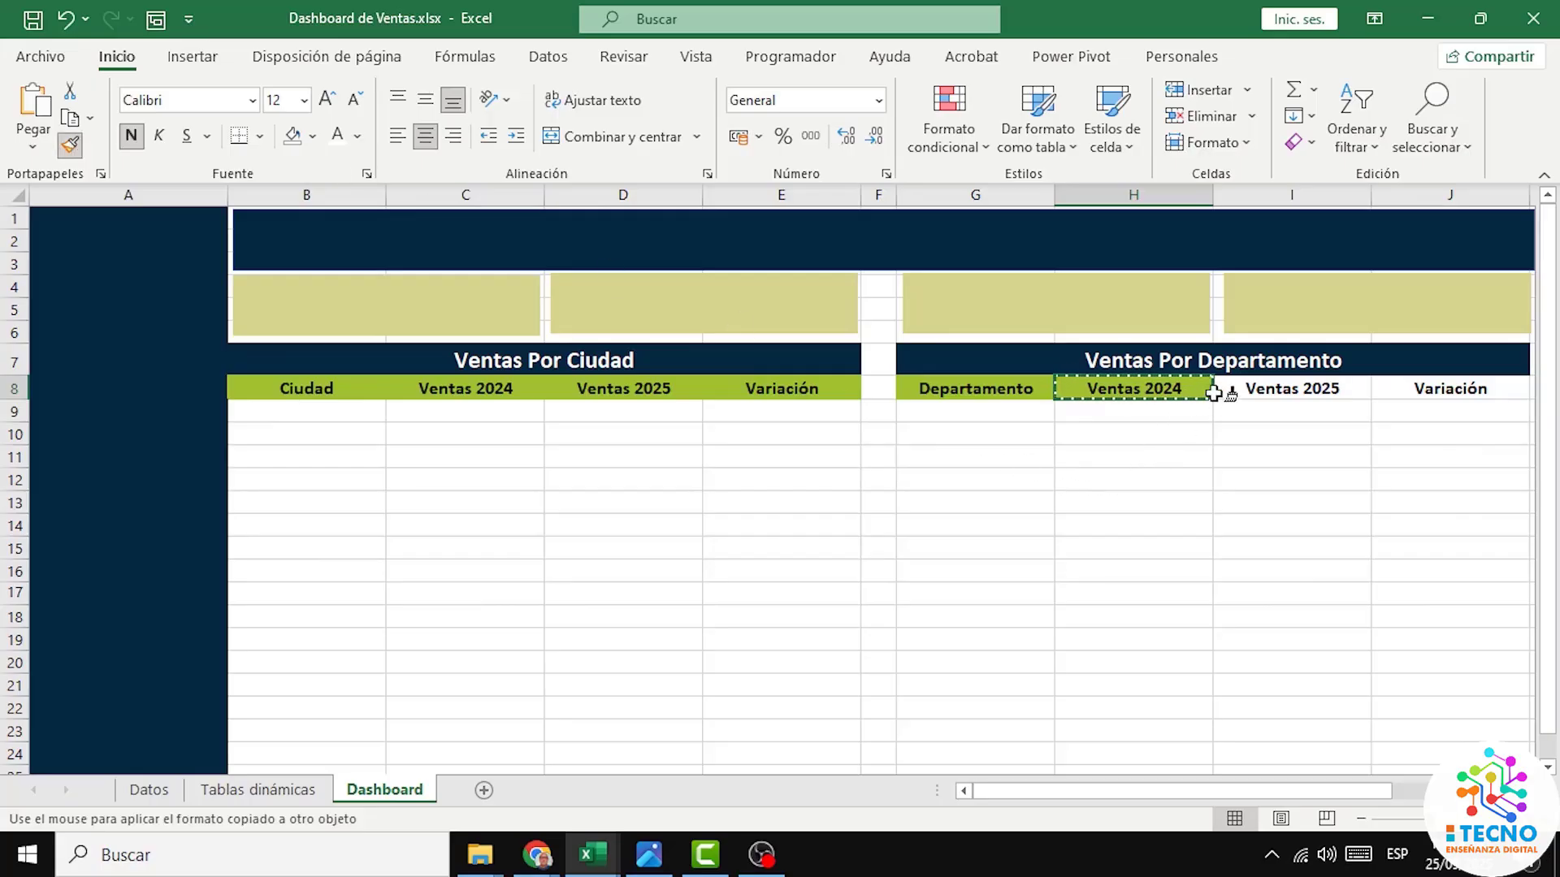
click(1285, 388)
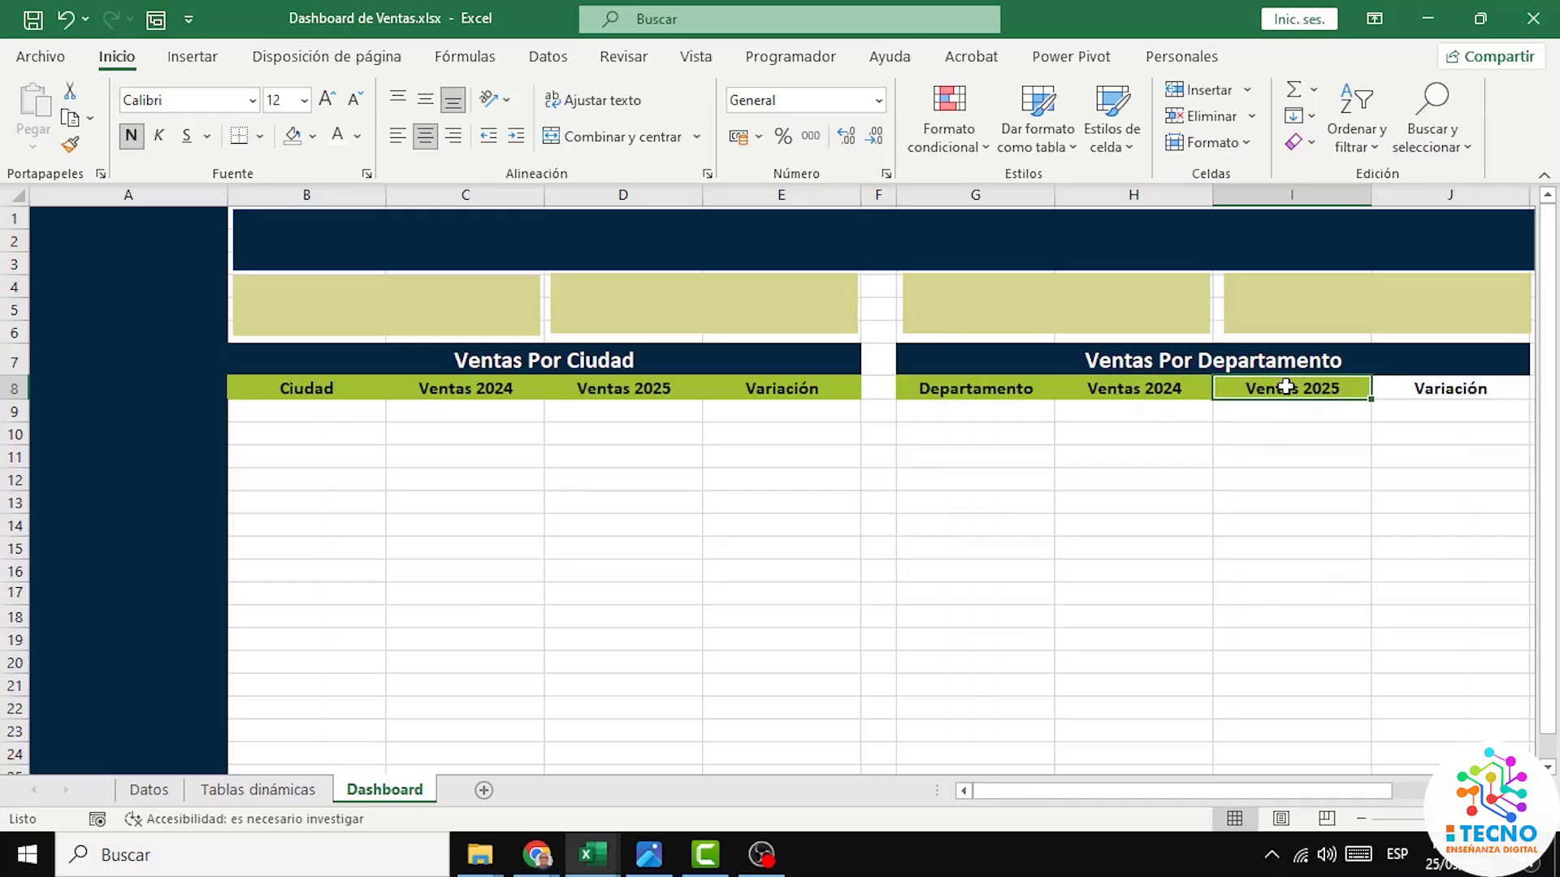
click(70, 146)
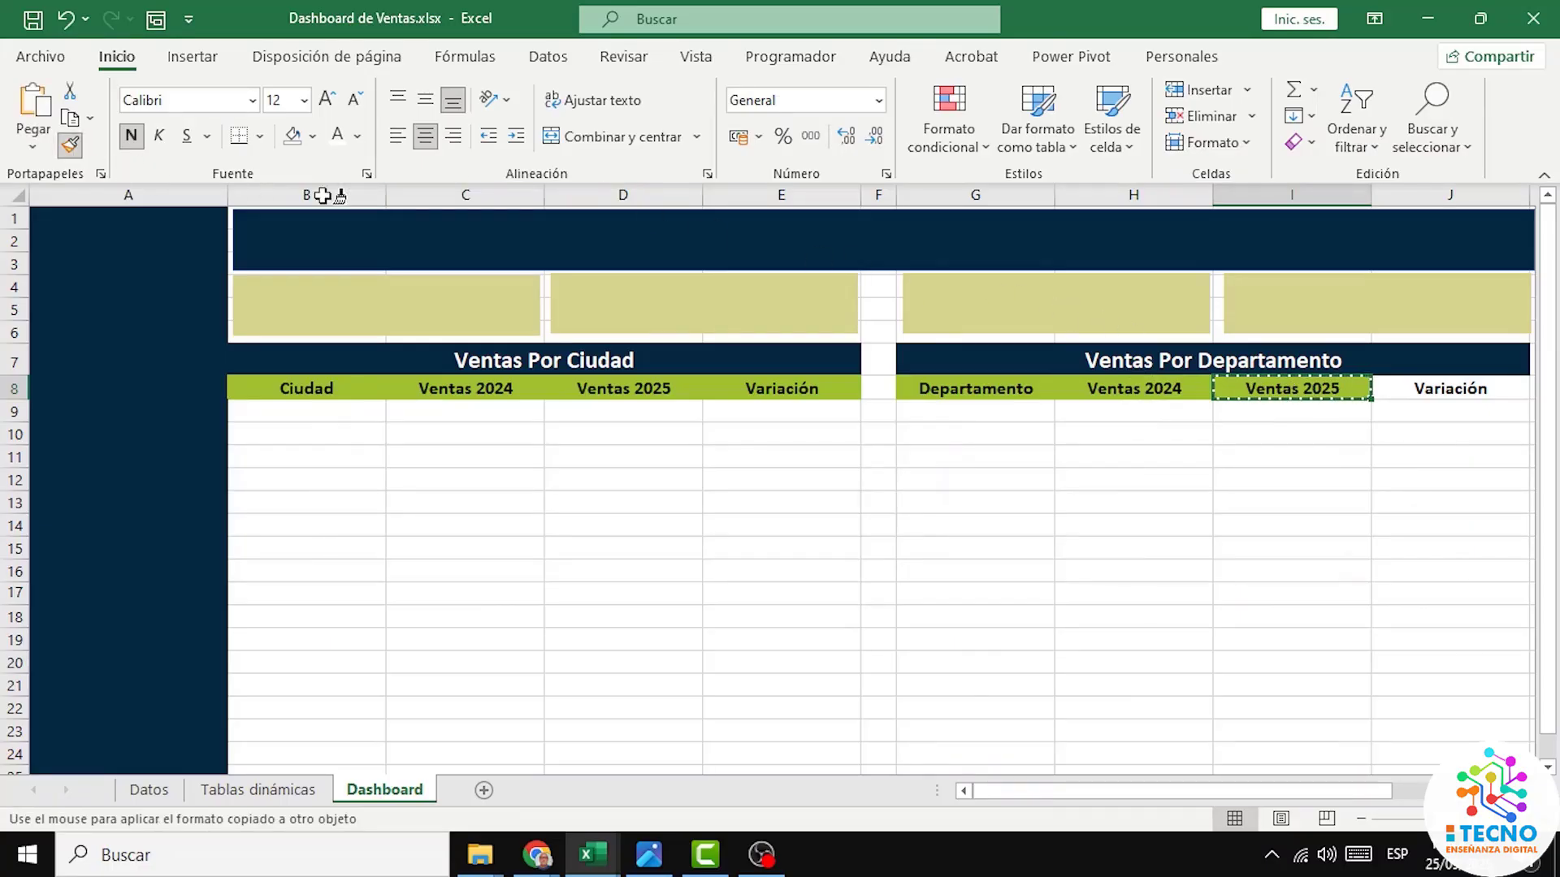
click(1459, 390)
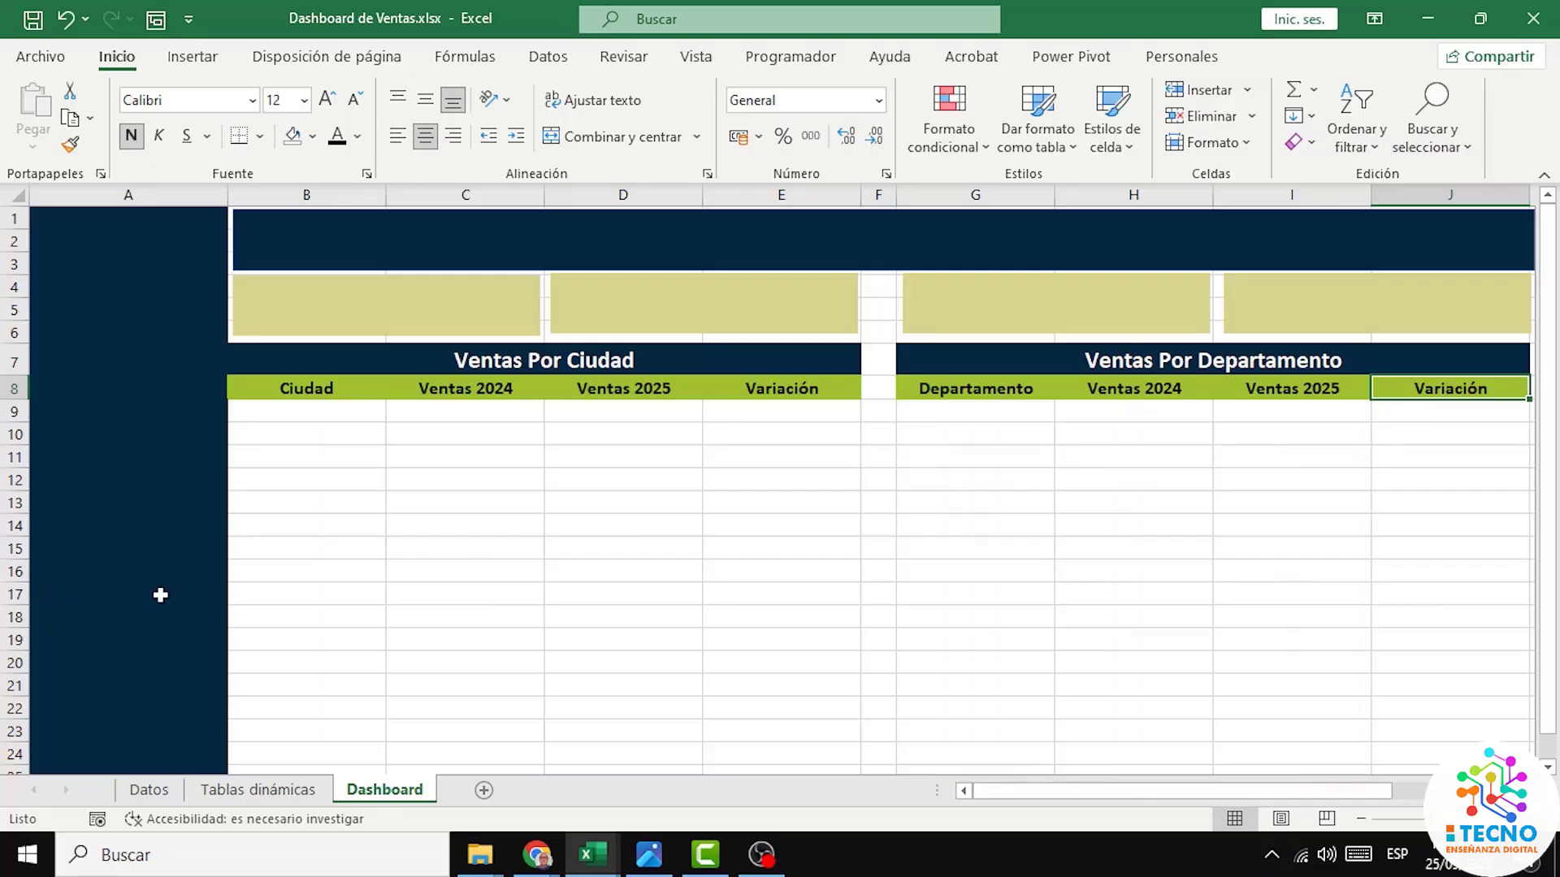
Step: Merge and center cells B17:J17 and enter the heading "Ventas y Ganancias Por Trimestres"
drag(260, 594, 1421, 586)
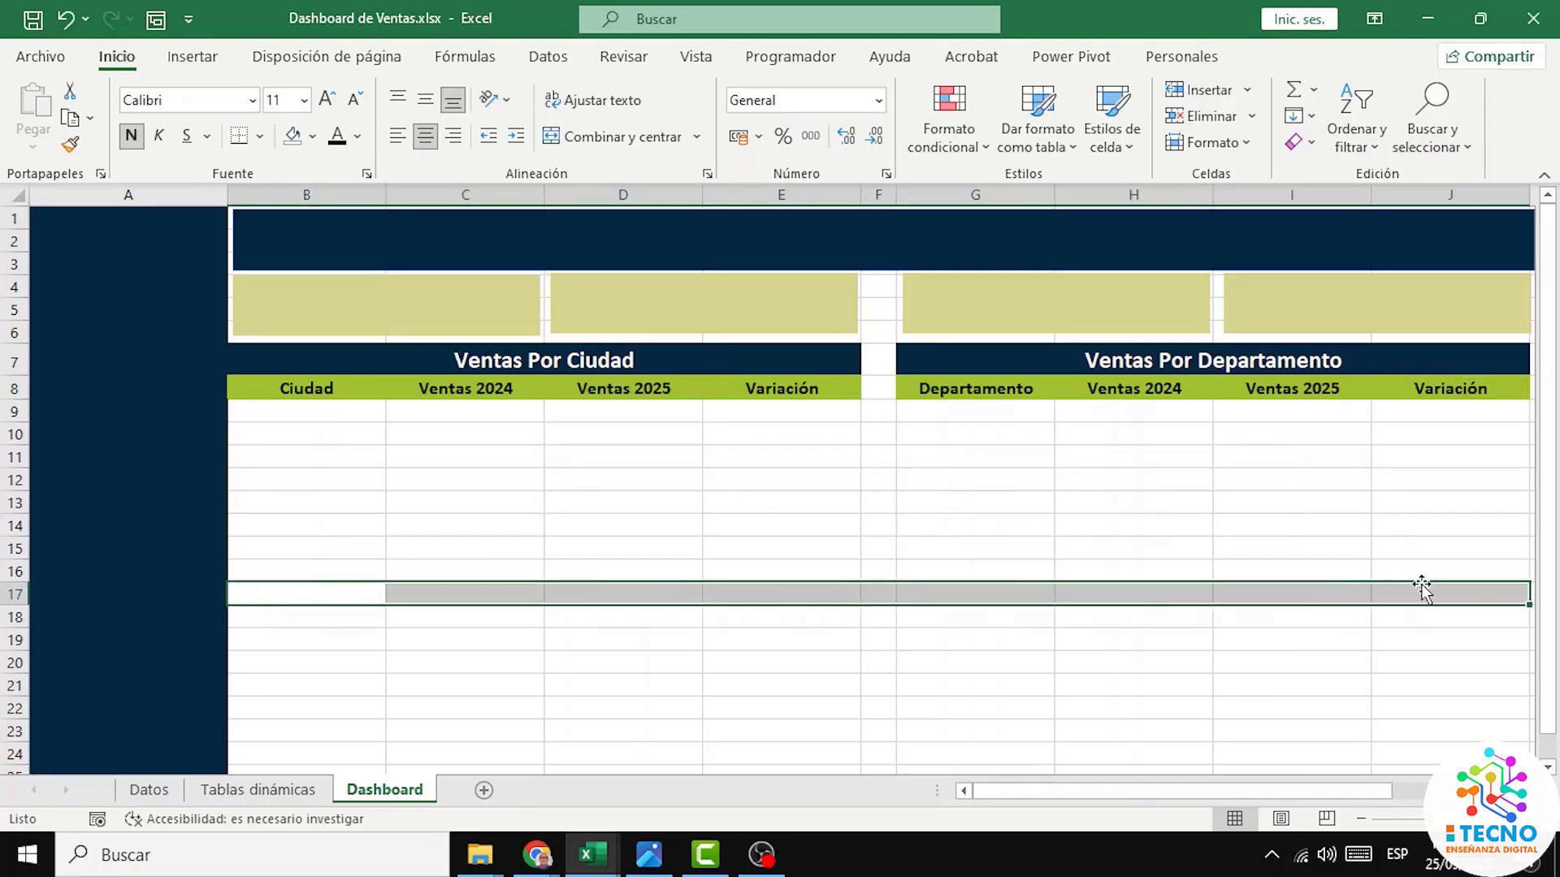
click(637, 138)
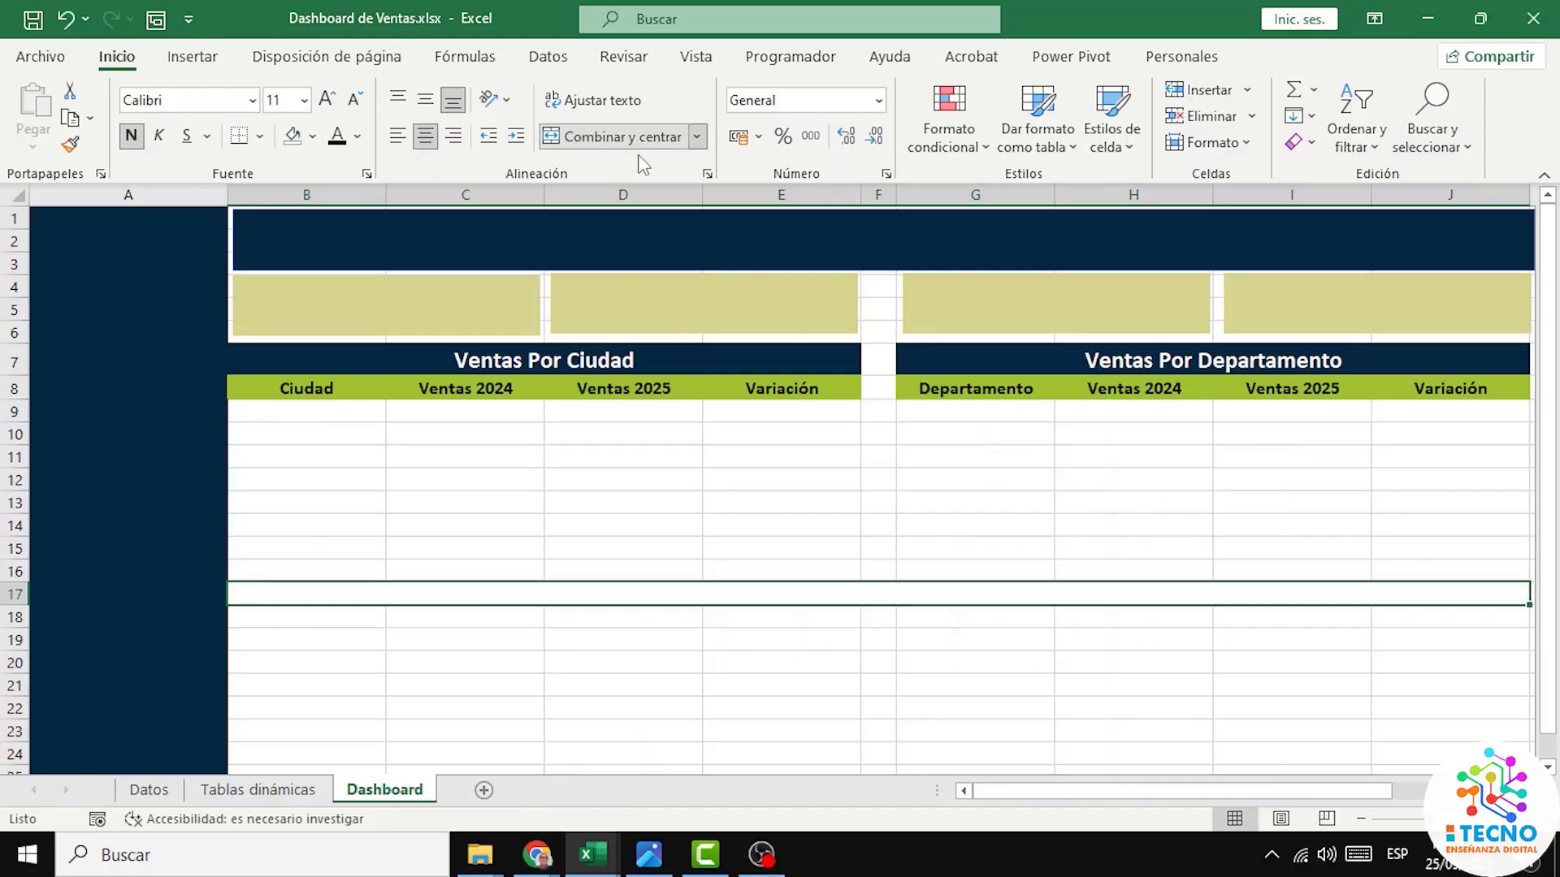
double_click(837, 598)
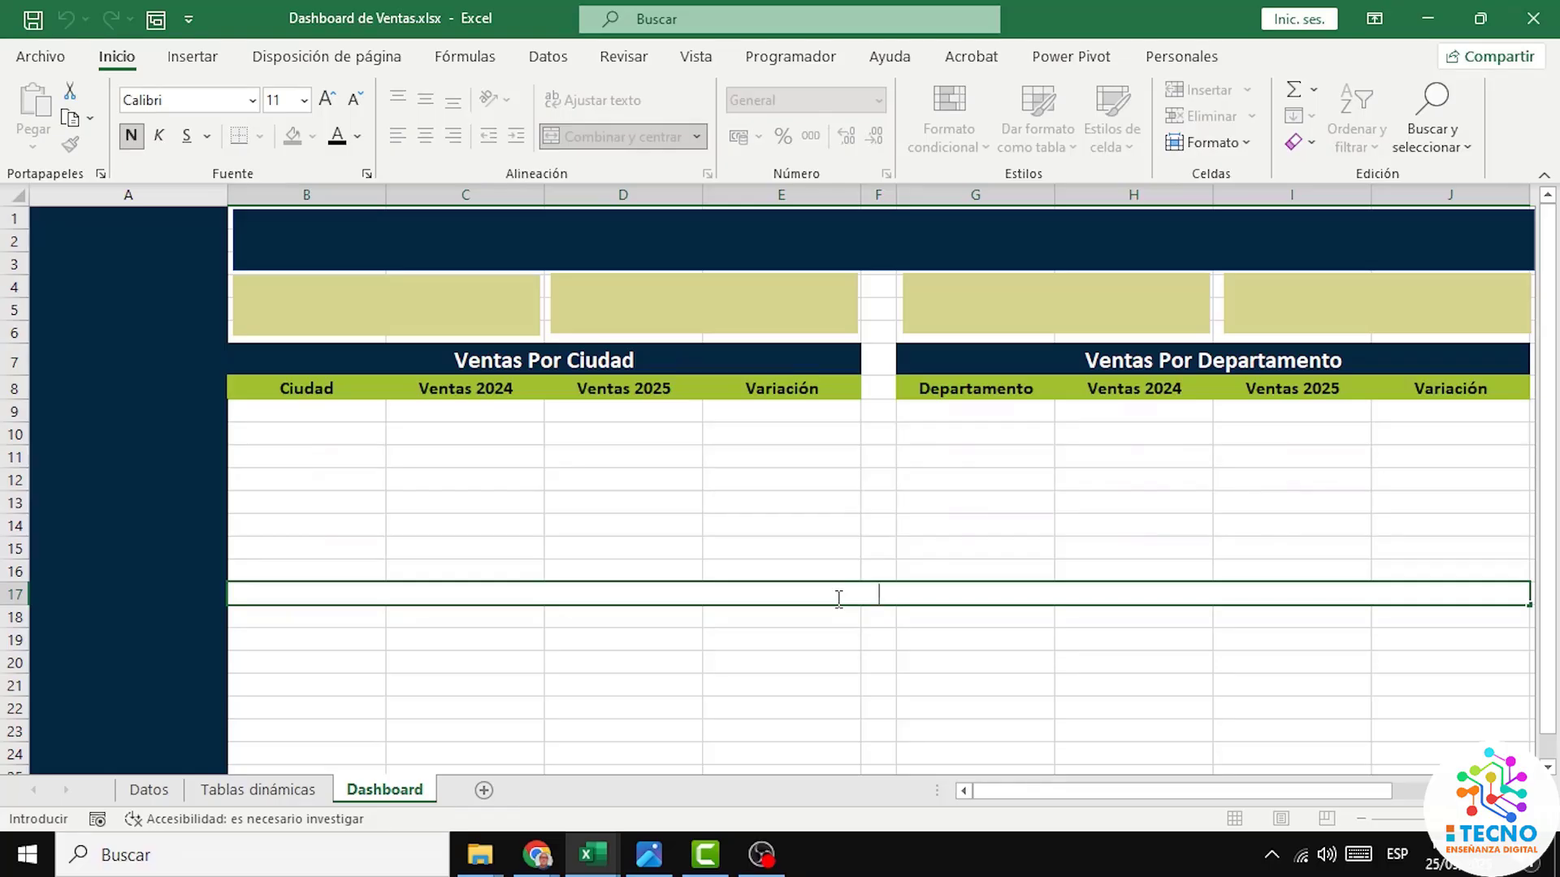
text(Ventas y Ganancias Por Tr)
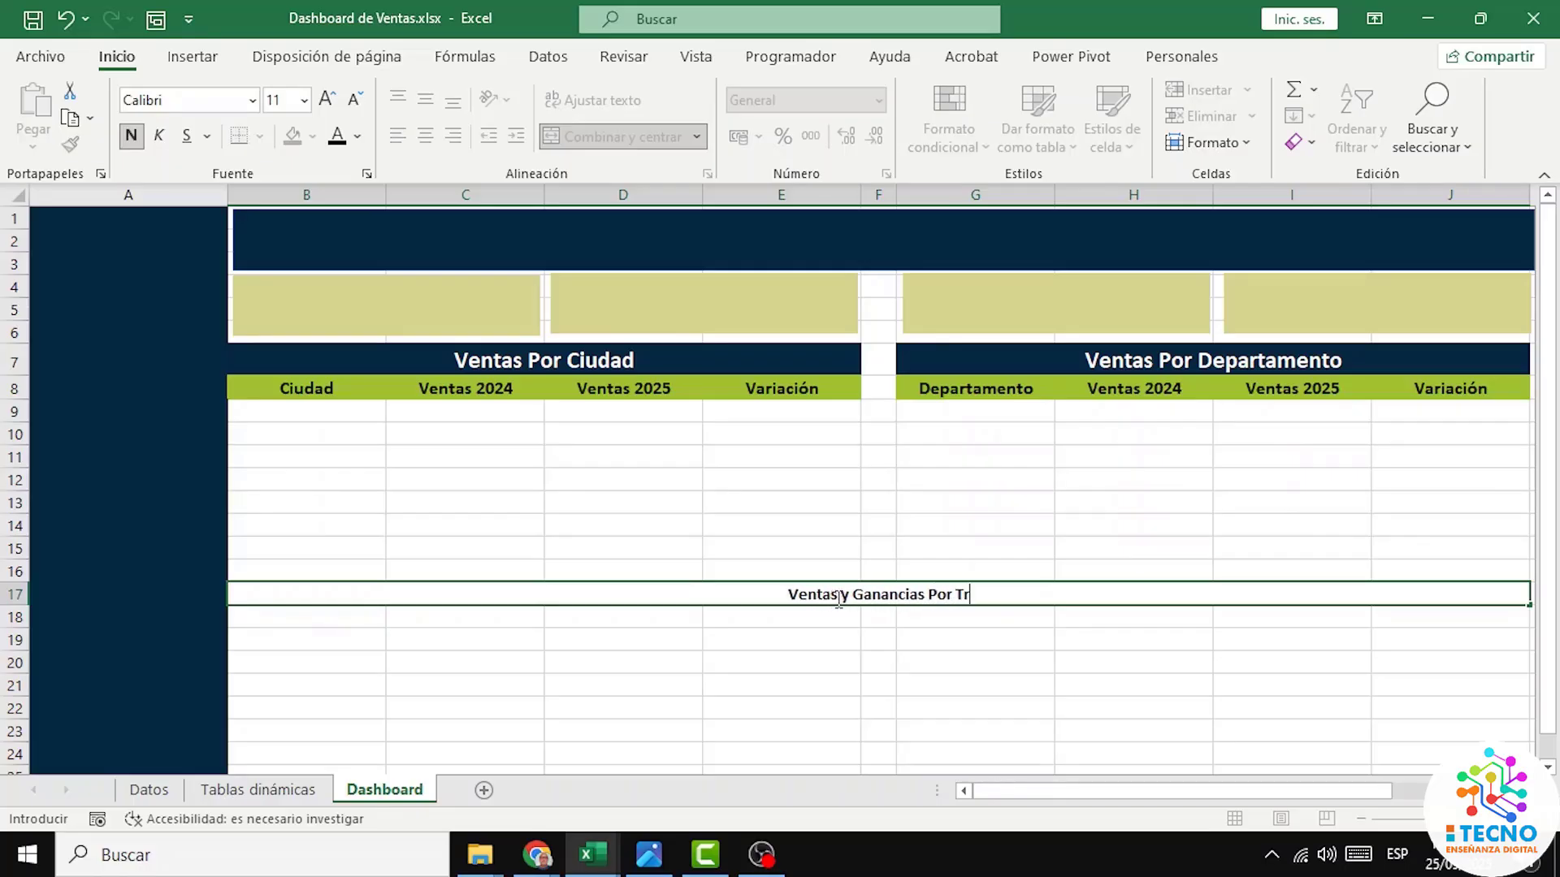
text(imestres)
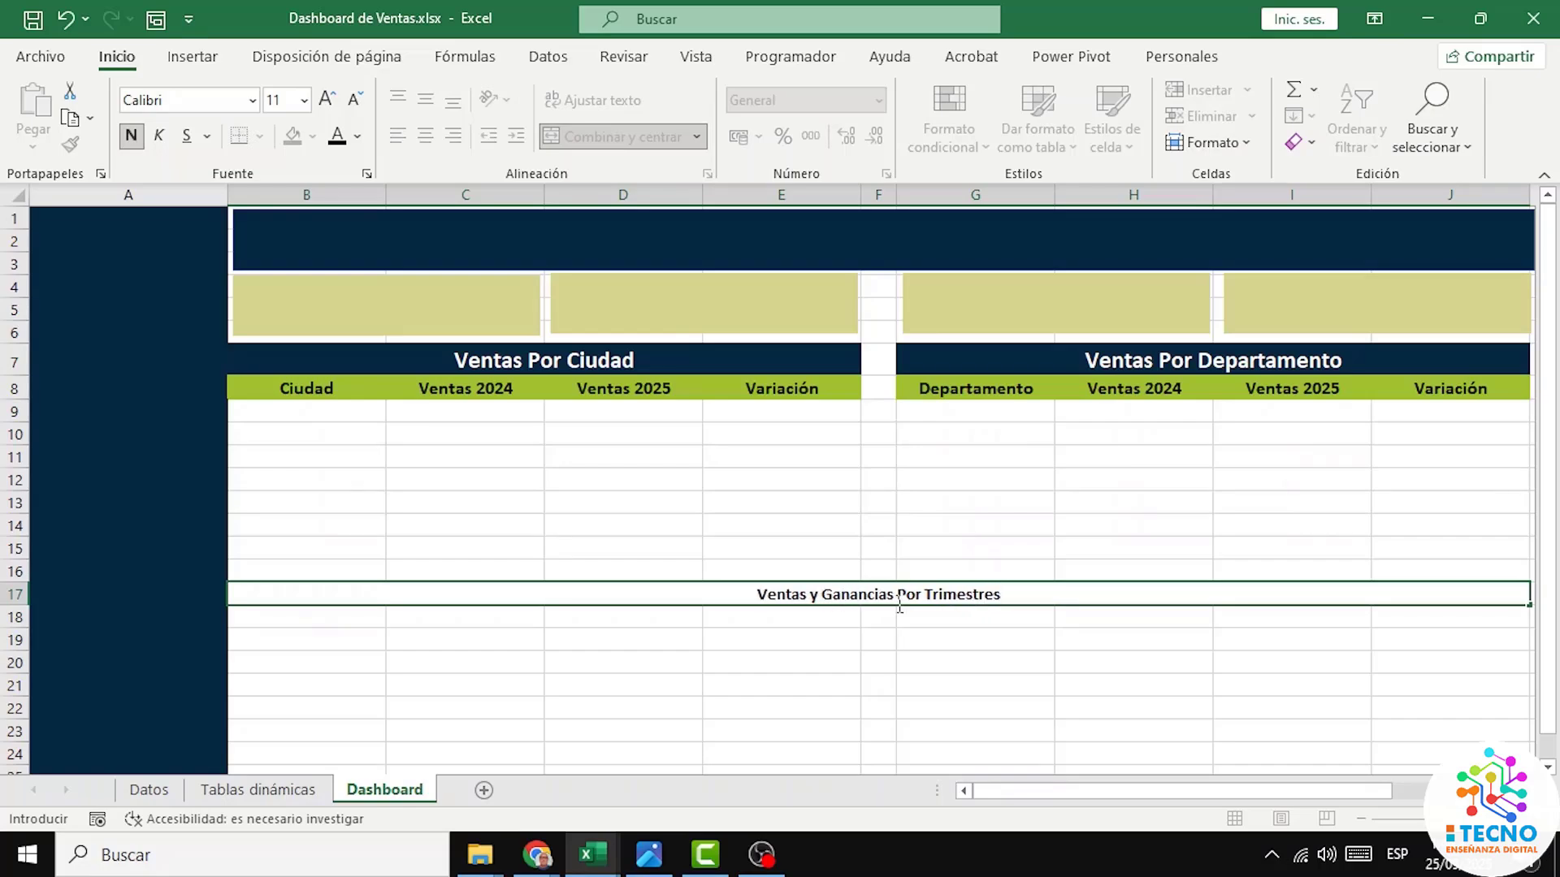
click(1009, 624)
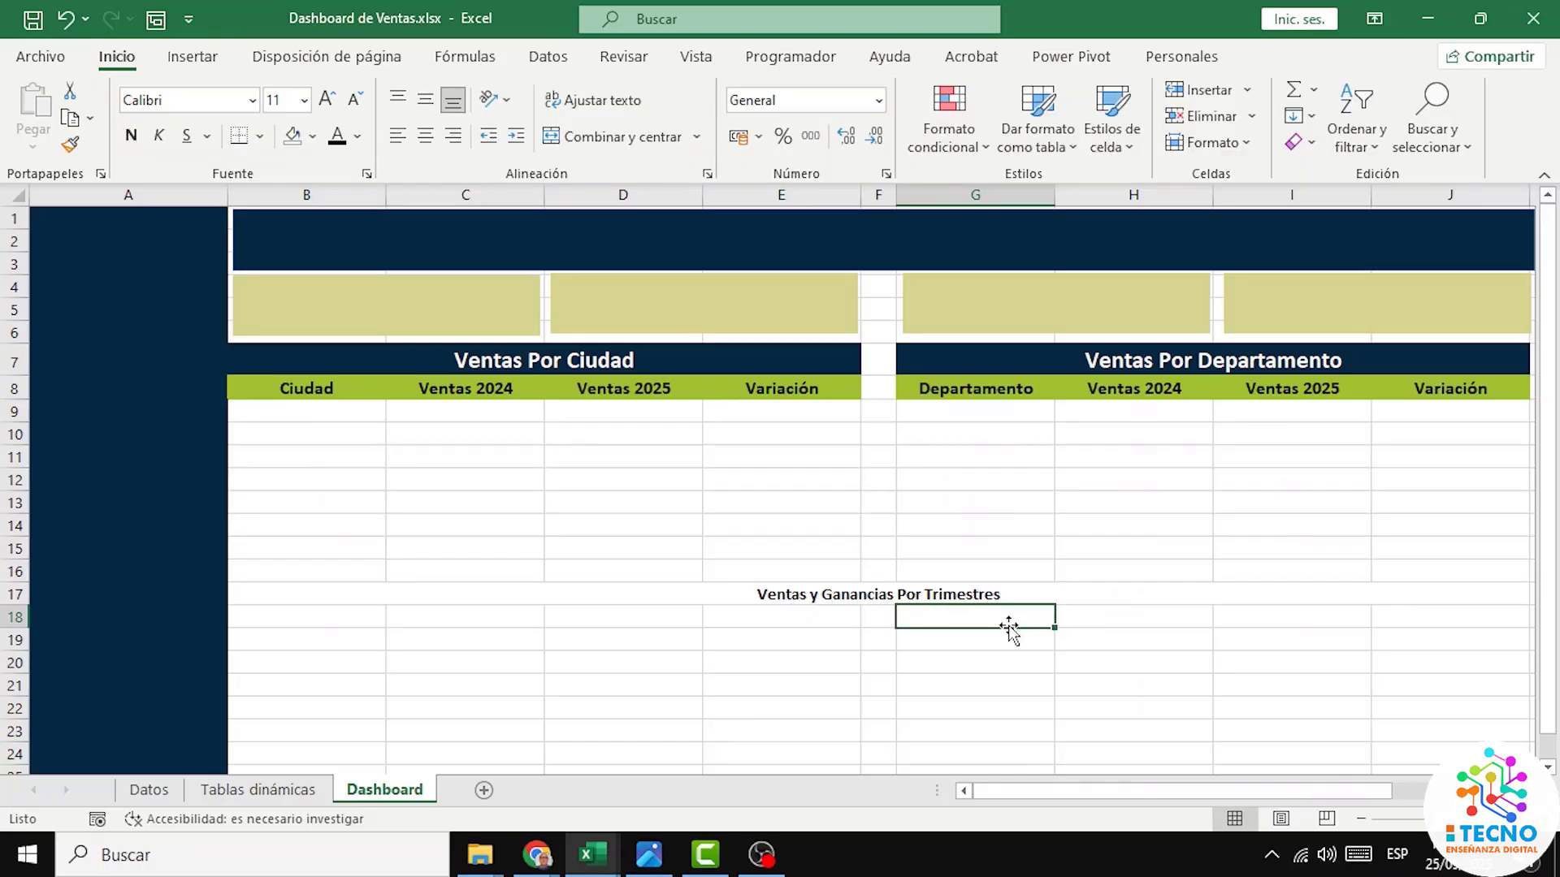
Step: Set the "Ventas y Ganancias Por Trimestres" heading in row 17 to font size 16 and align it vertically to the middle
click(771, 594)
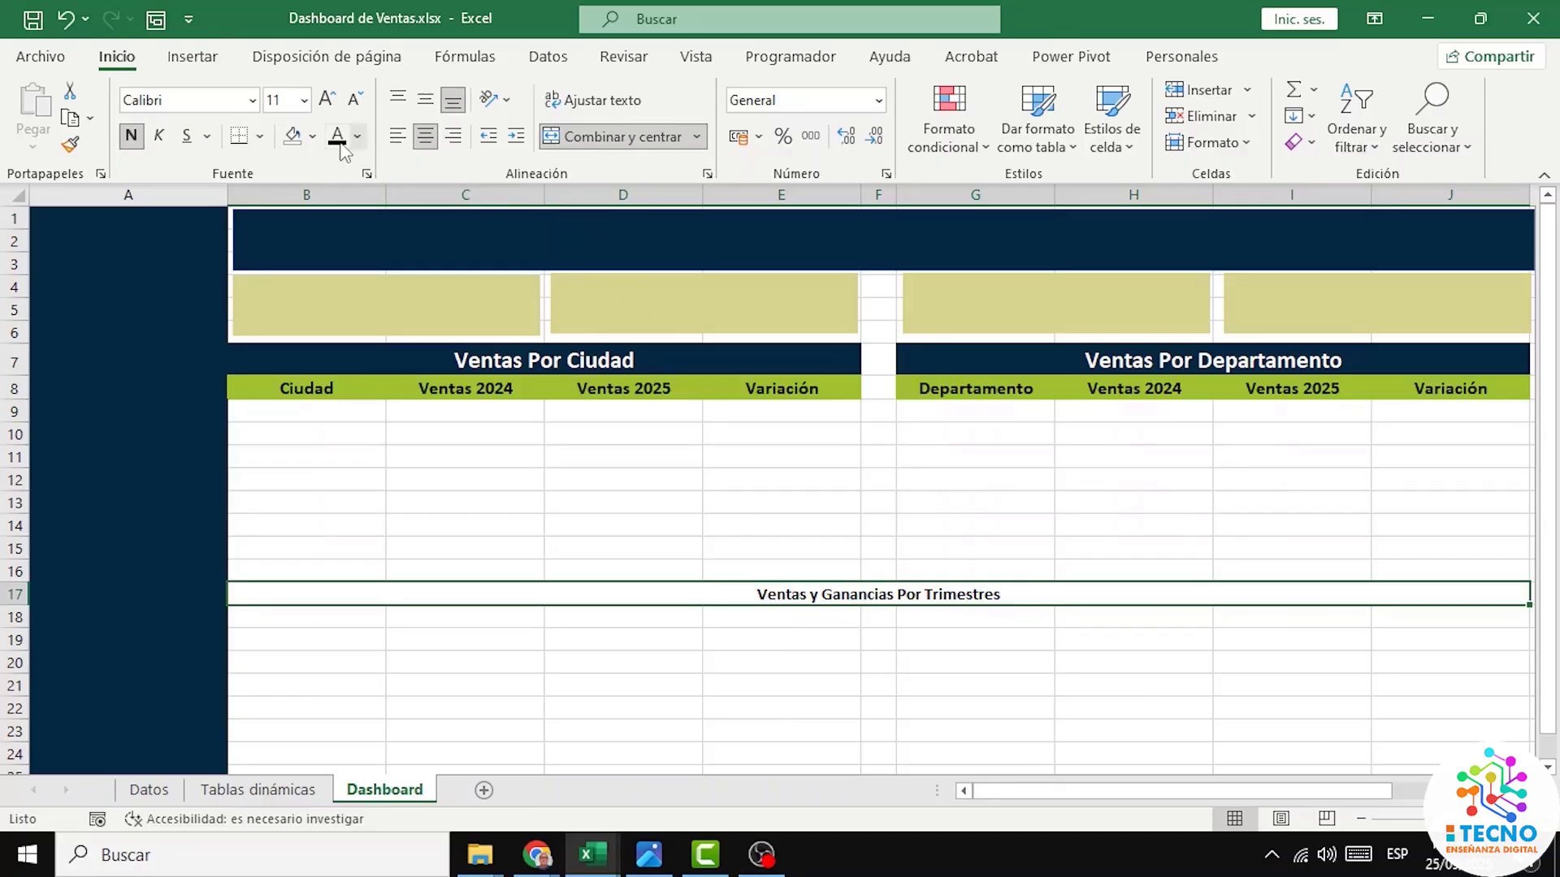
click(334, 104)
click(333, 102)
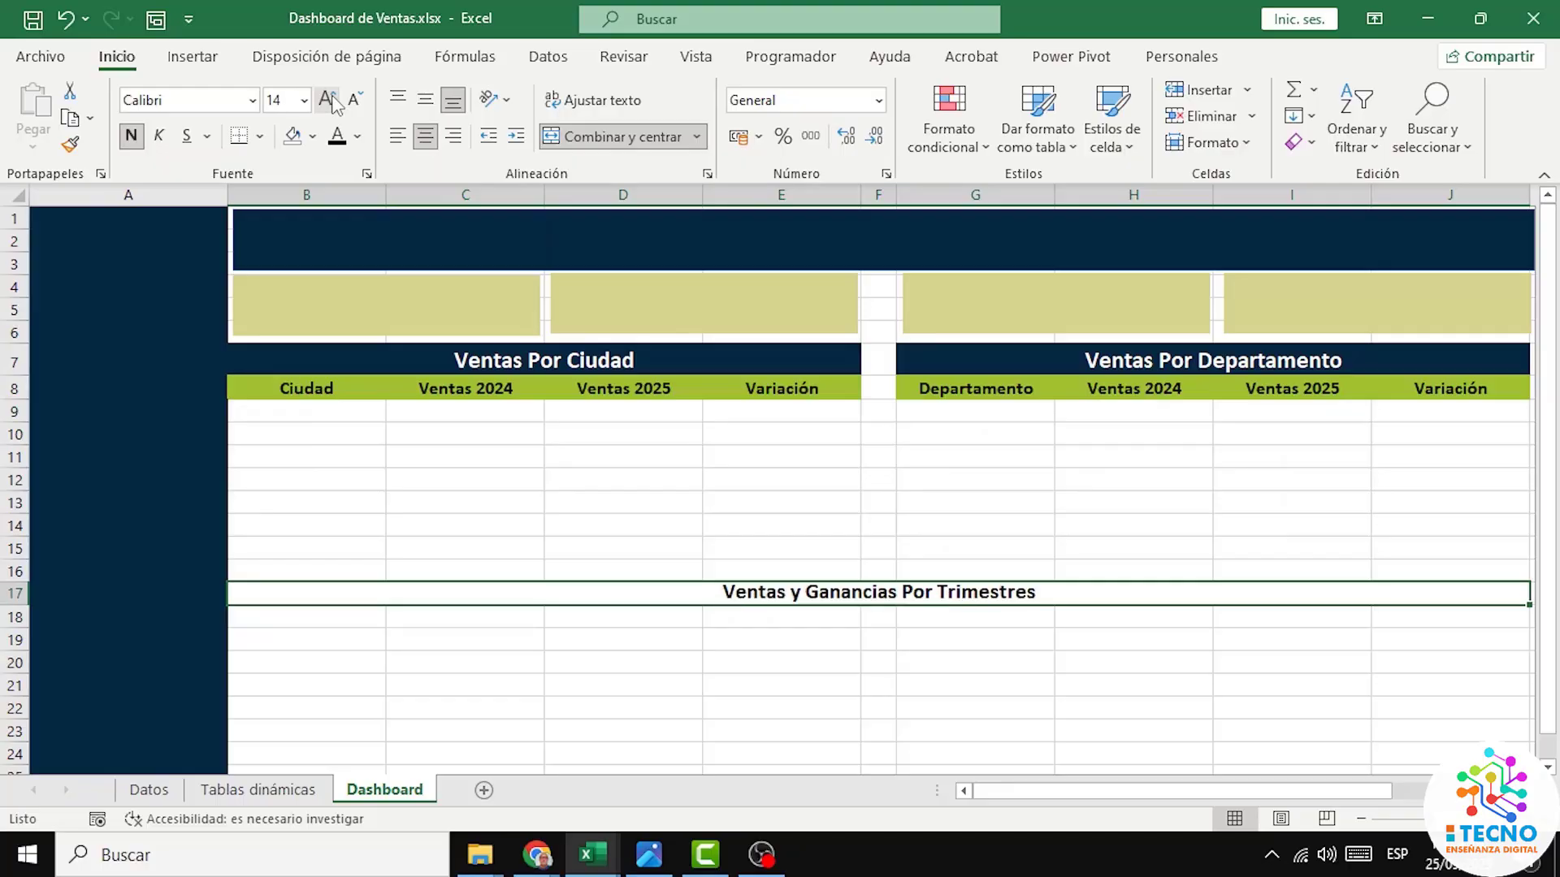
click(335, 103)
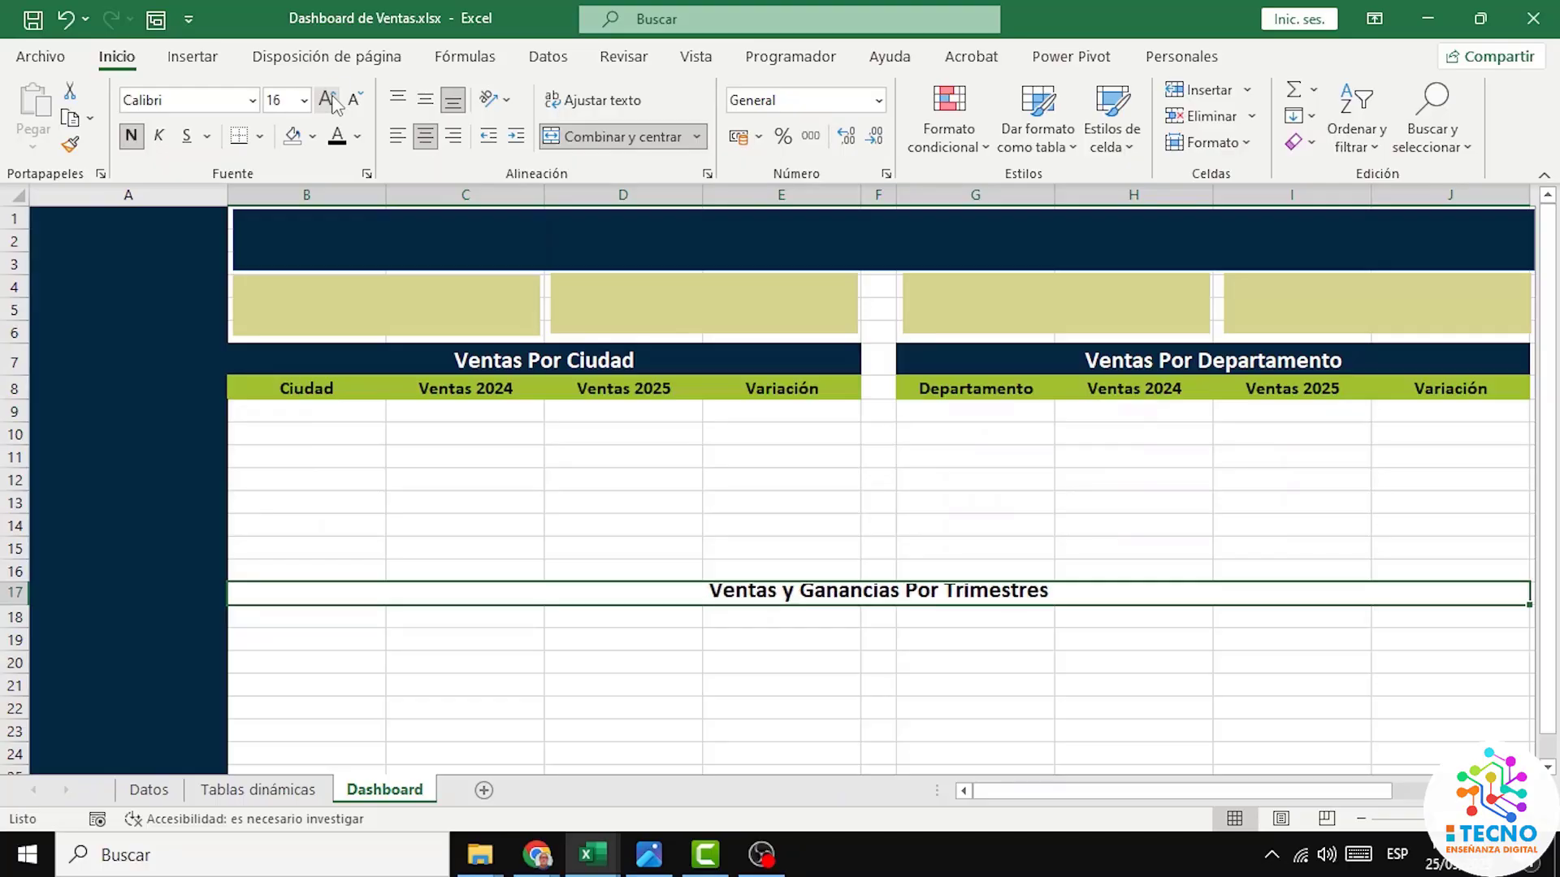
click(428, 110)
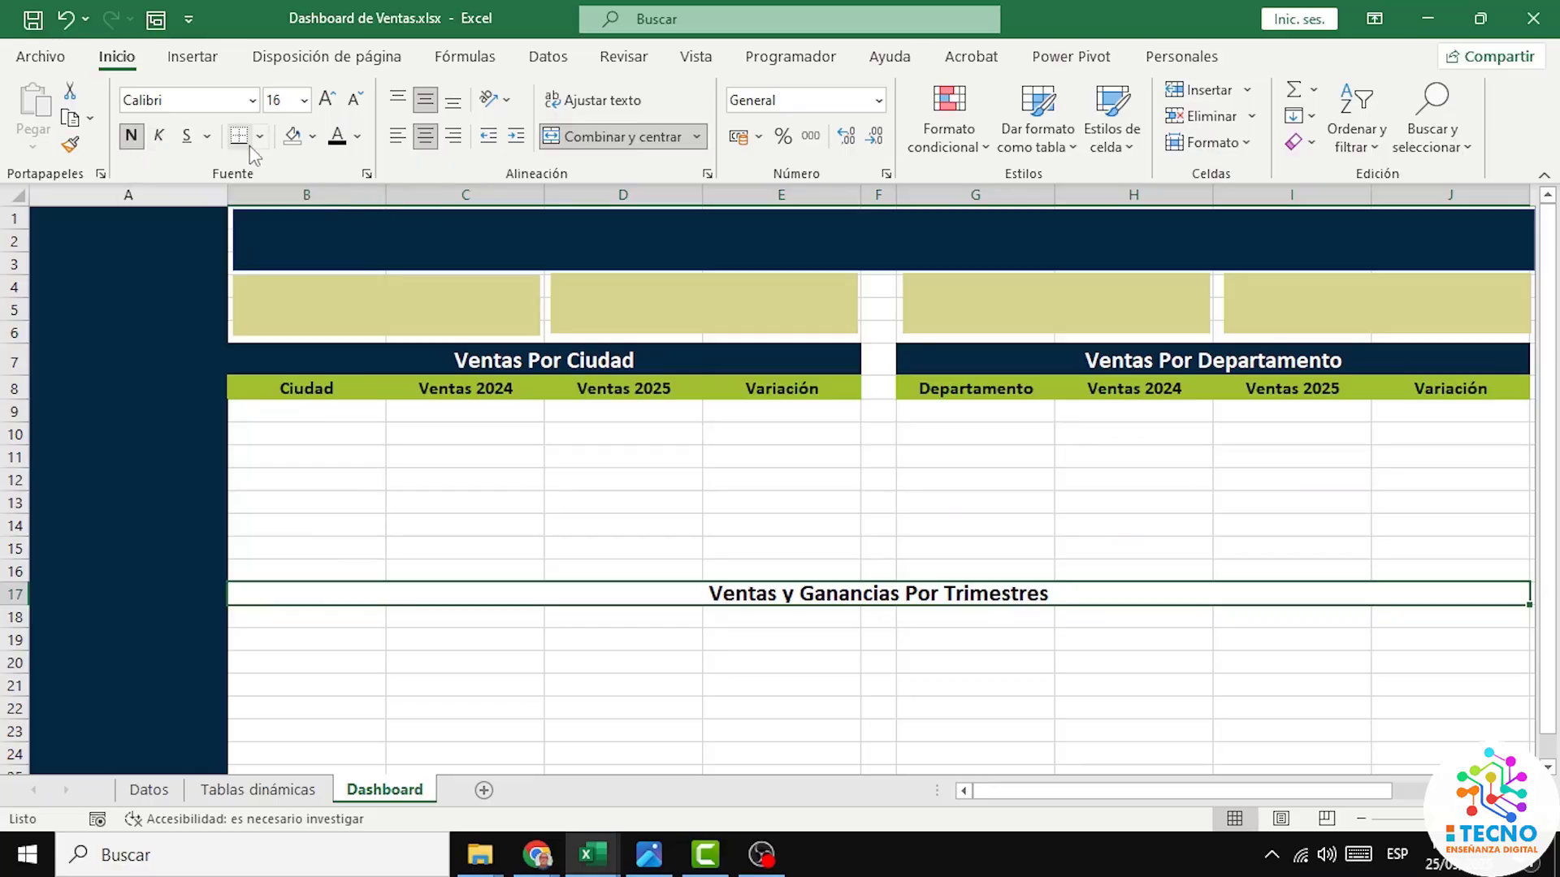
Step: Fill the "Ventas y Ganancias Por Trimestres" heading with the recently used dark navy color and make its text white
click(314, 138)
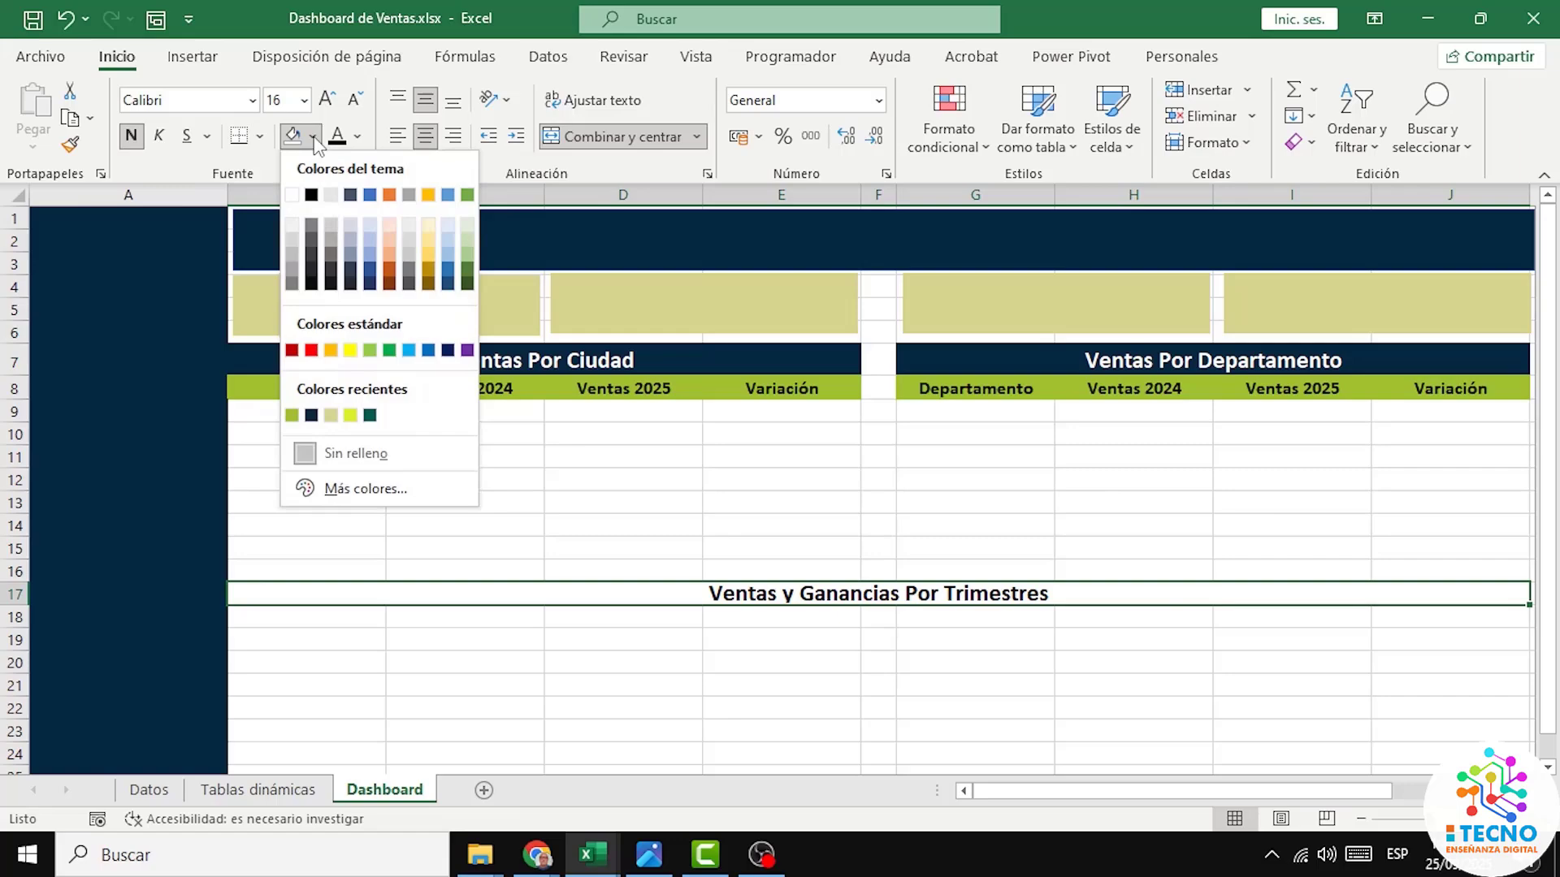
click(311, 417)
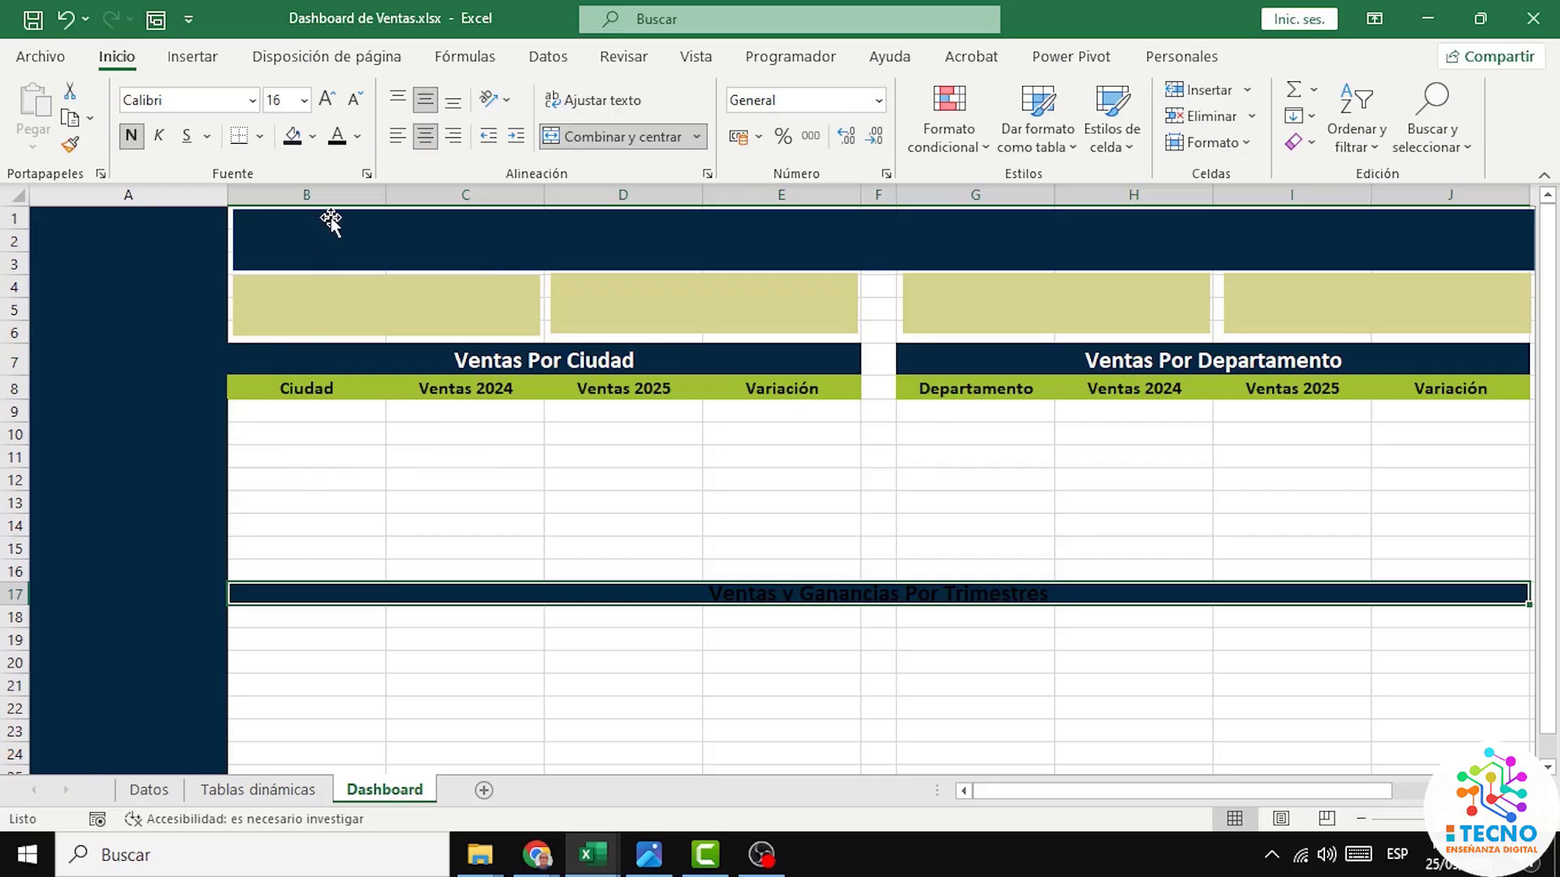
click(358, 138)
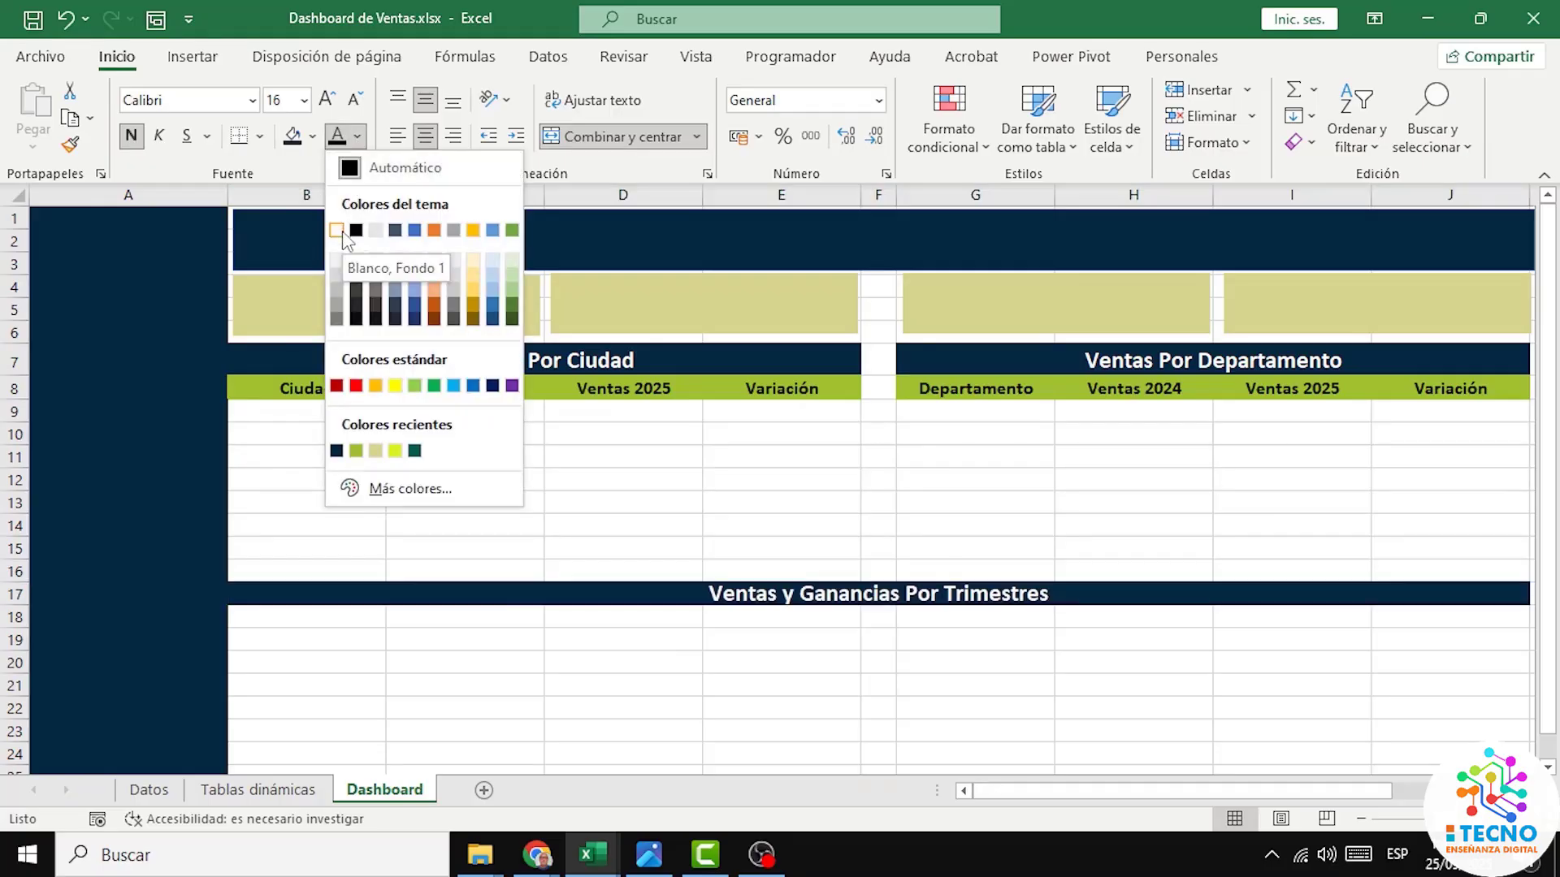
click(337, 230)
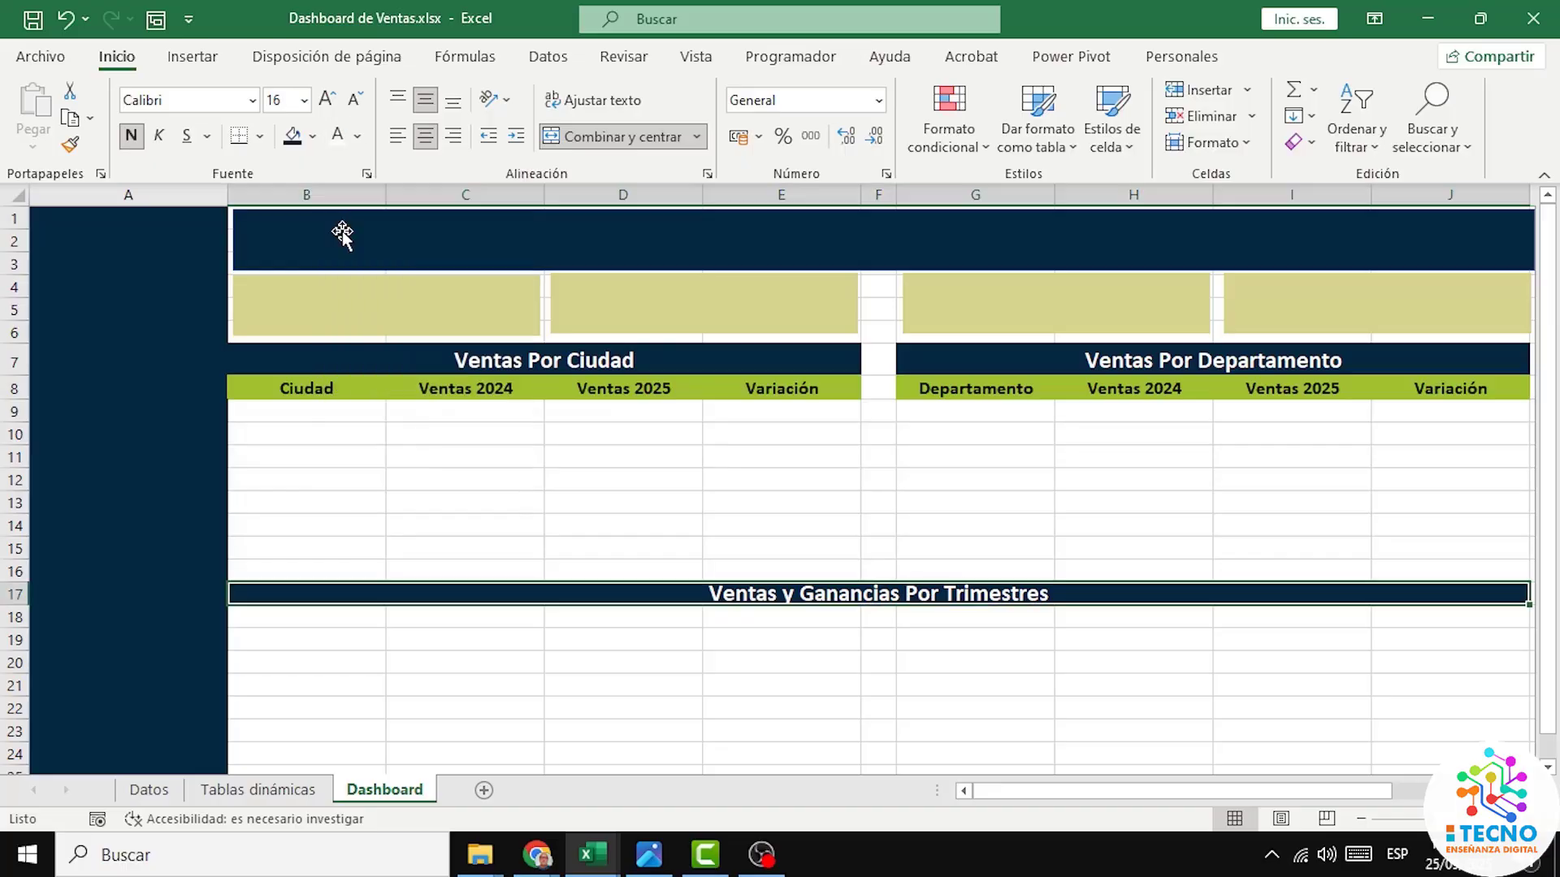
click(1004, 641)
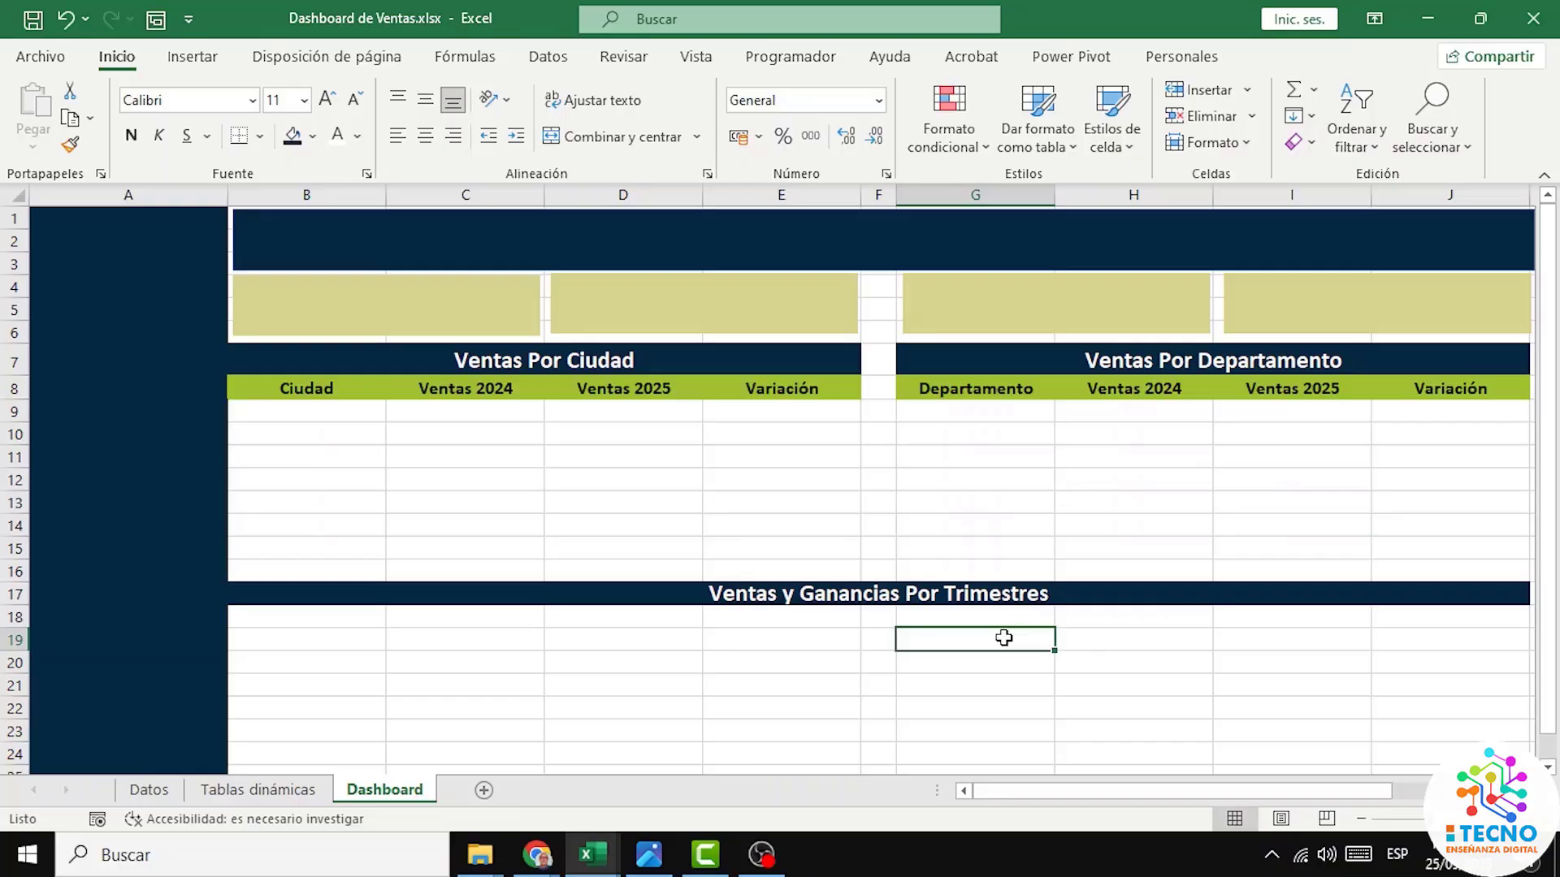
Step: Insert a text box about 3.7 cm wide and 0.5 cm high on the first card, reading "Total de Ventas"
click(198, 58)
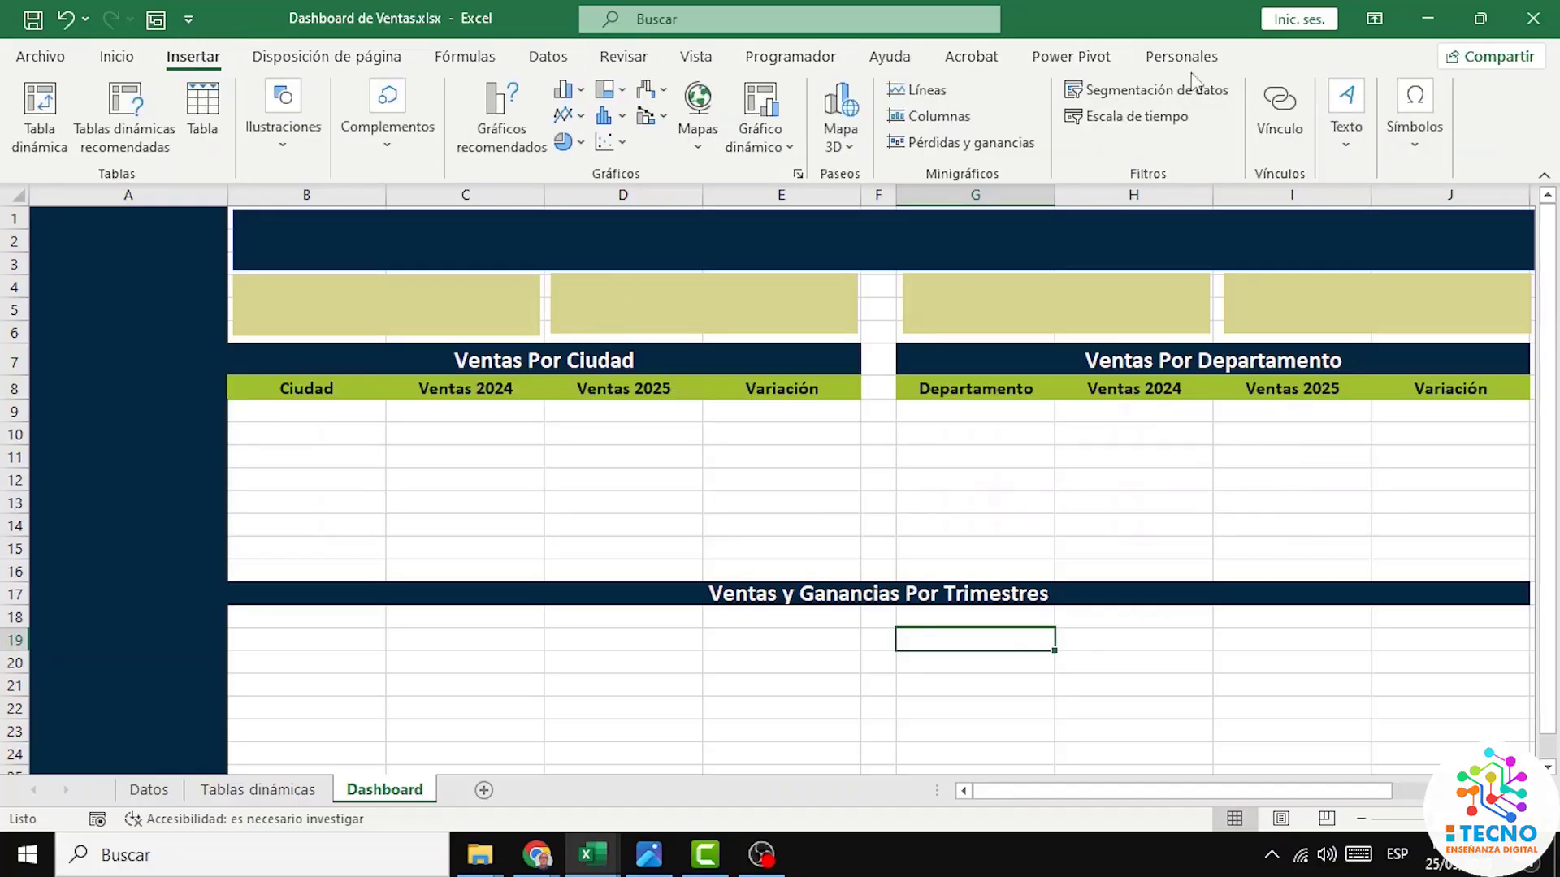
click(1350, 147)
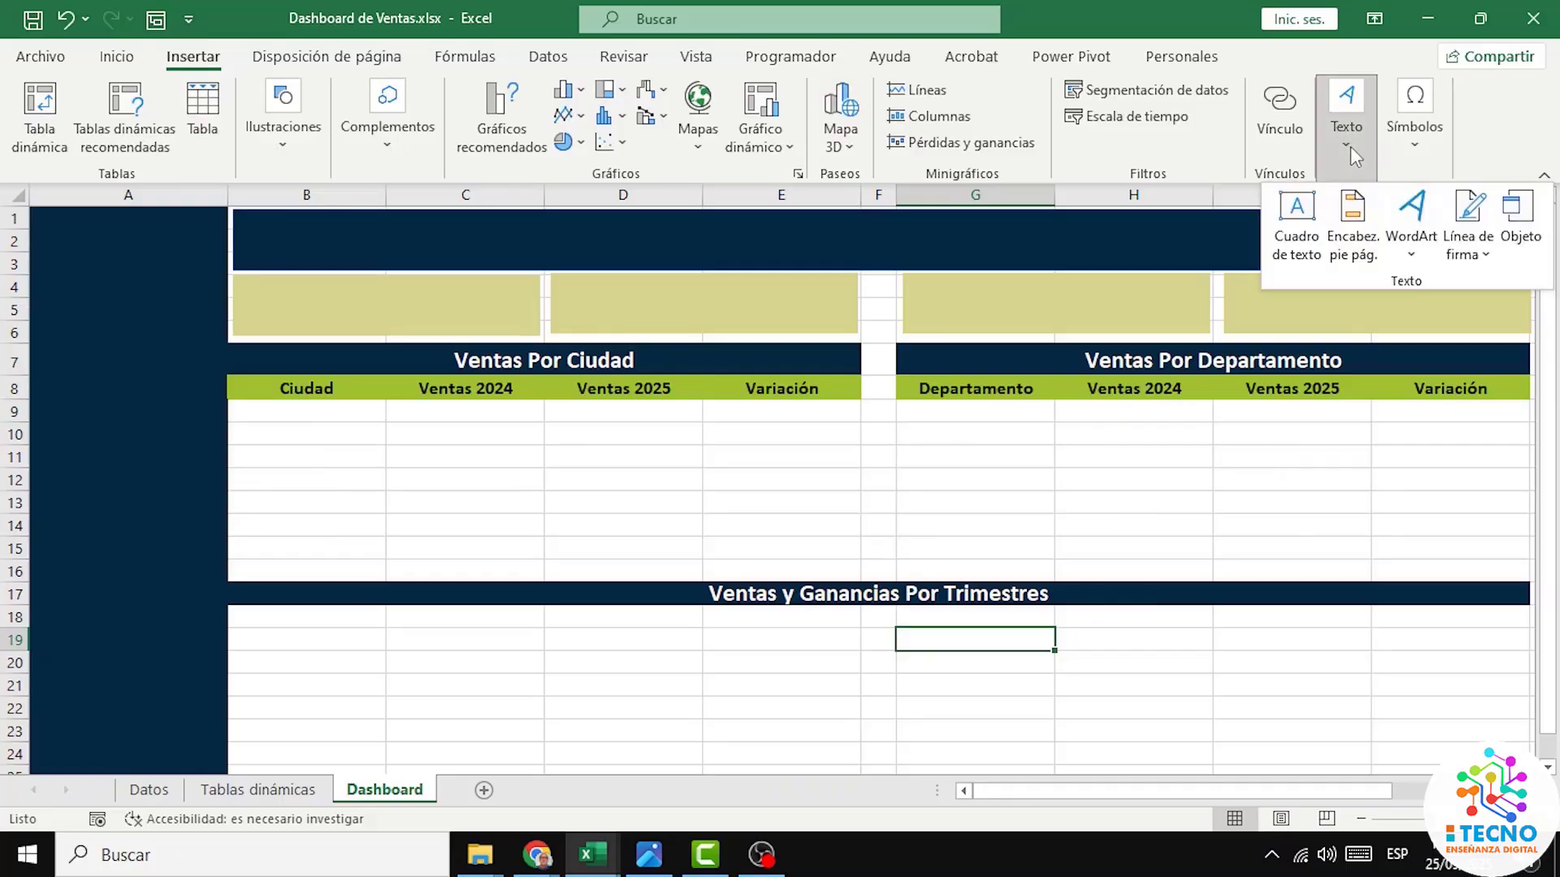
click(1304, 217)
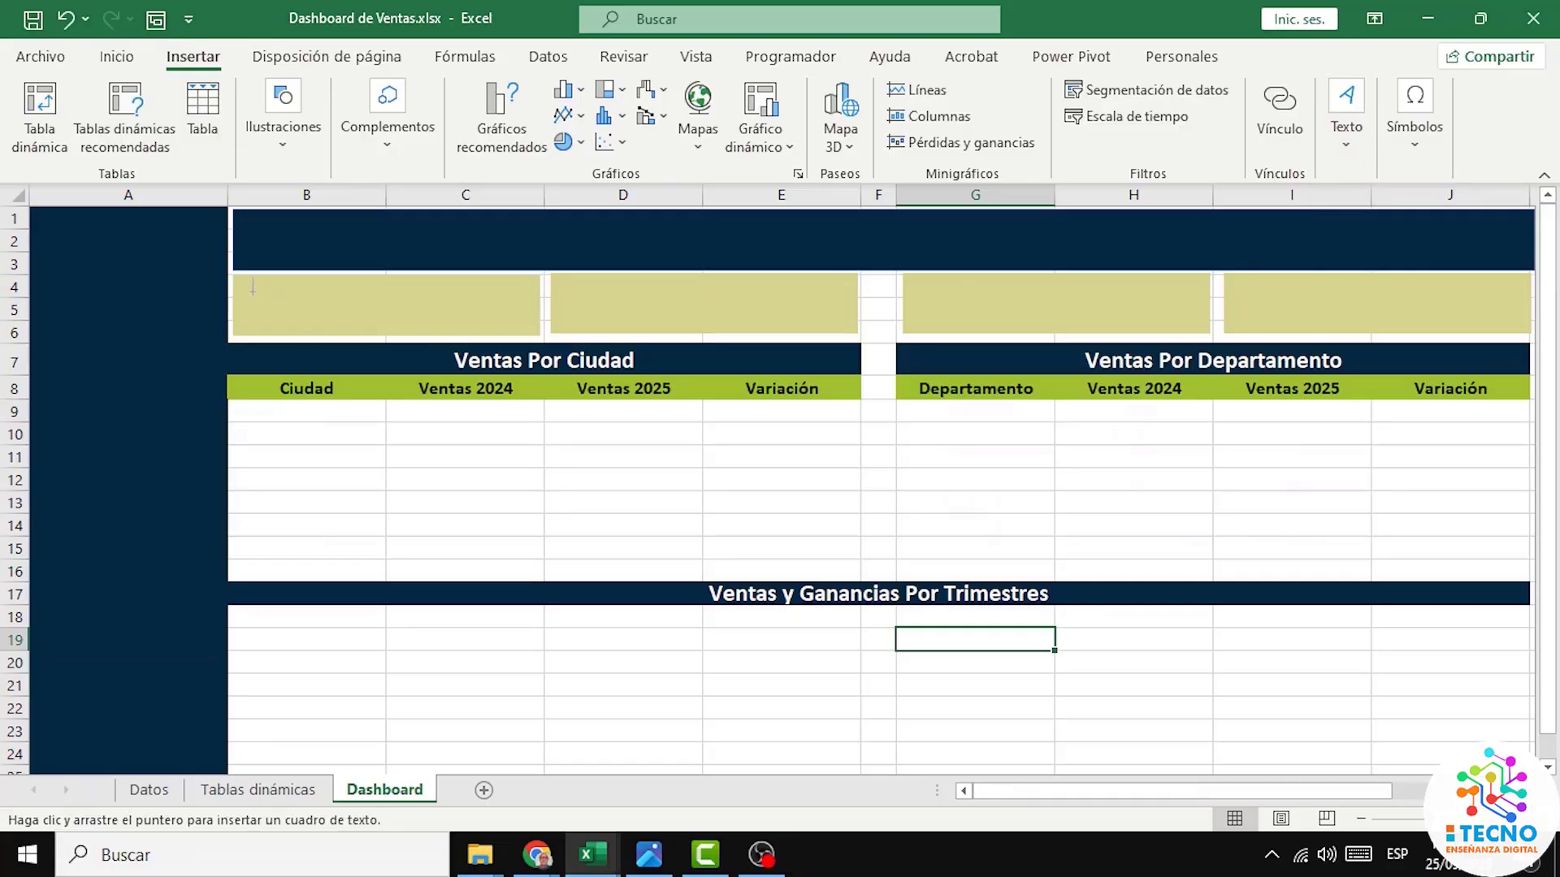
drag(252, 292, 415, 313)
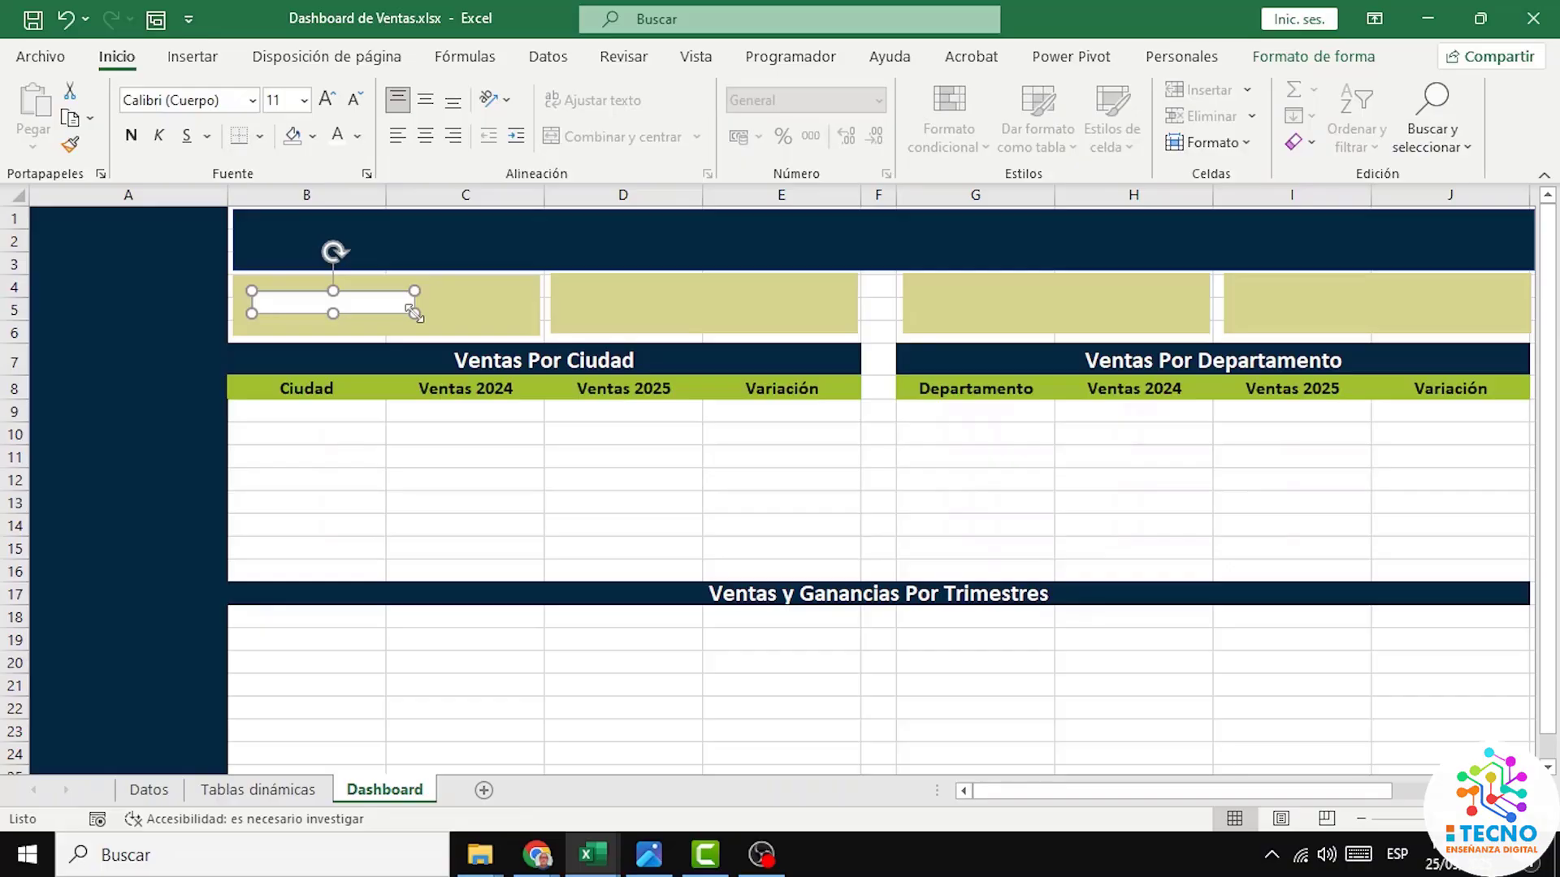
text(Total de Ventas)
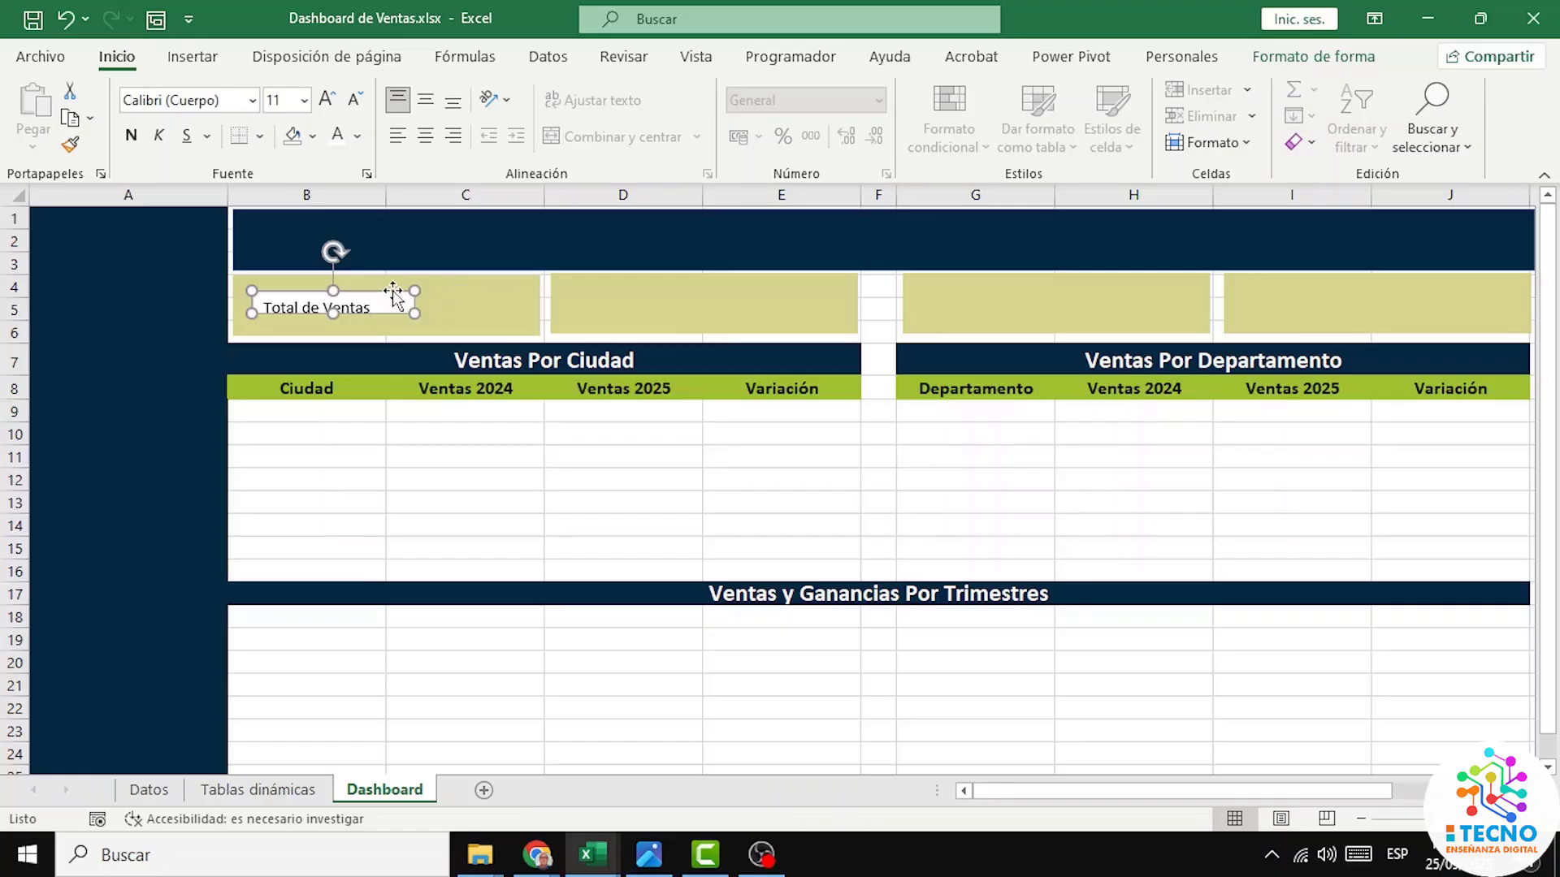
Step: Make the "Total de Ventas" label bold at size 12 and align its text vertically to the middle
click(132, 135)
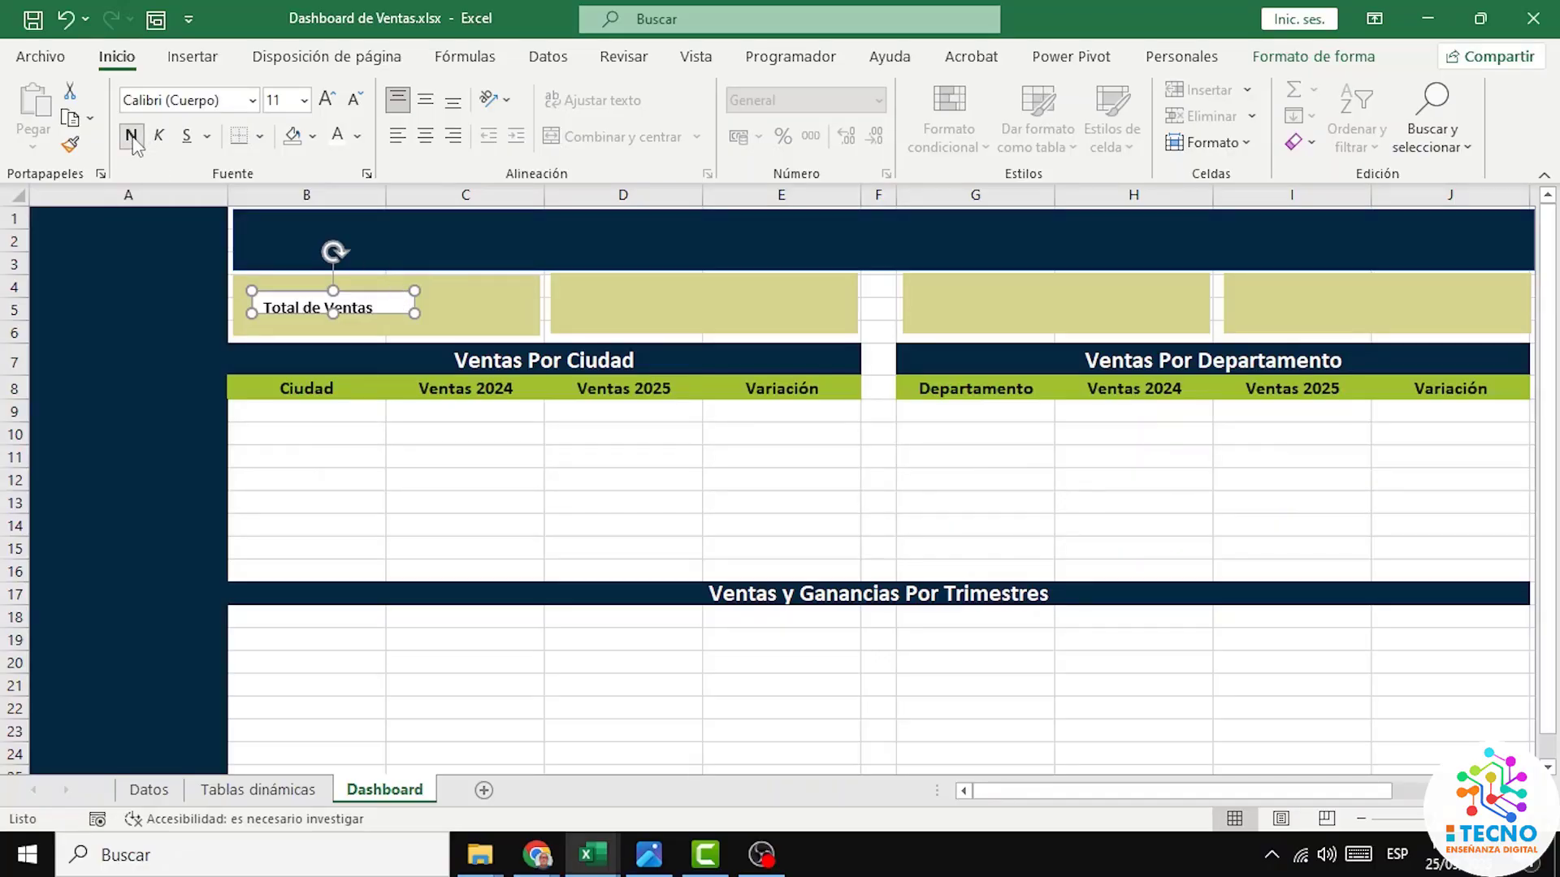
click(327, 100)
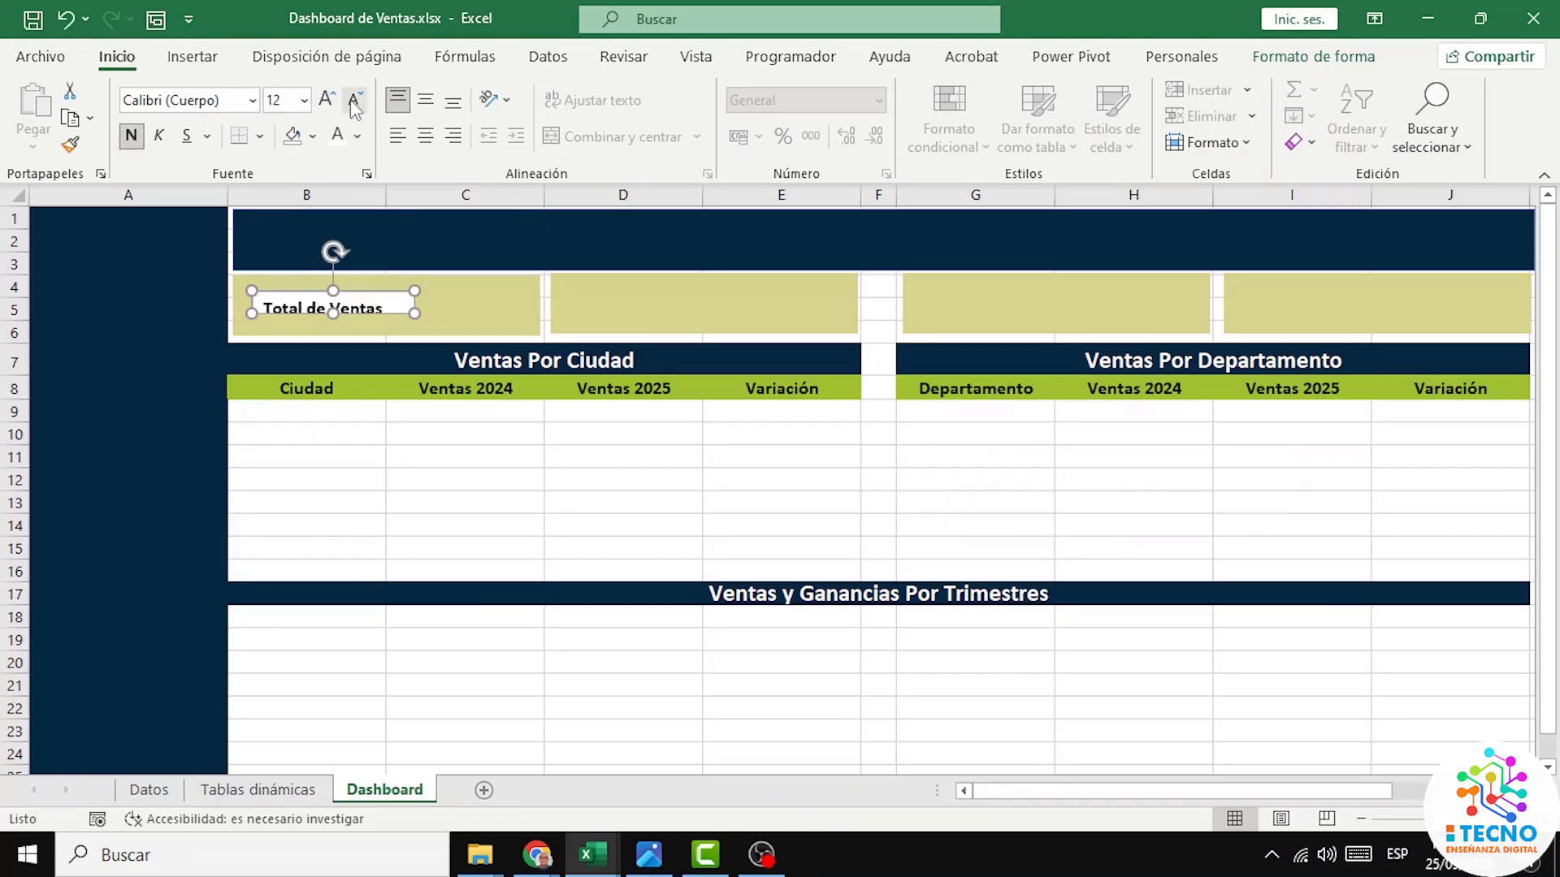
click(426, 100)
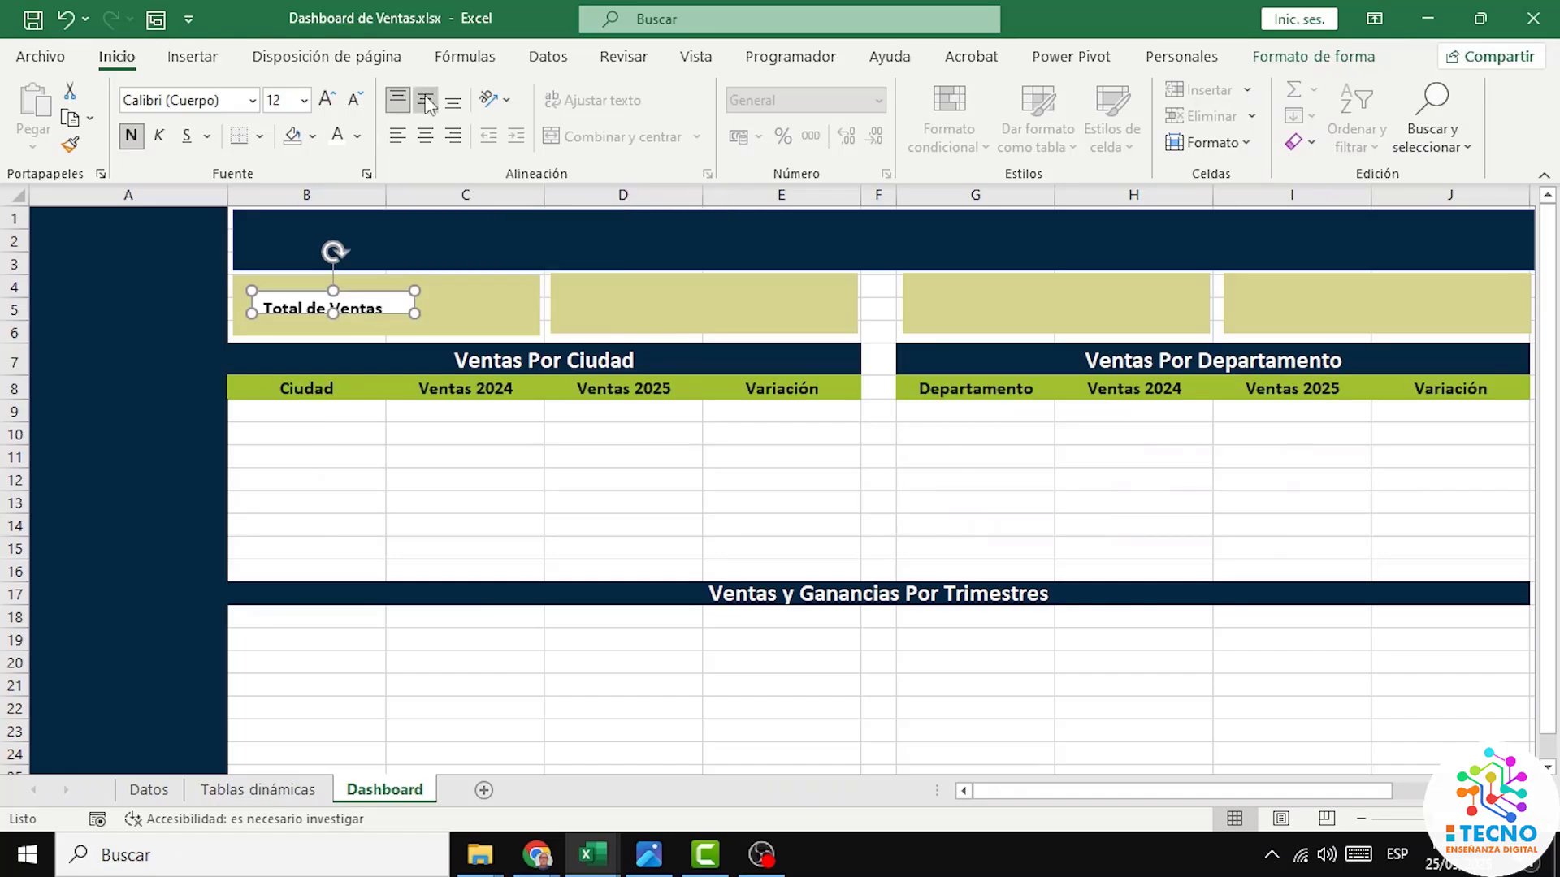
Step: Remove the fill and the outline from the "Total de Ventas" text box
click(1314, 57)
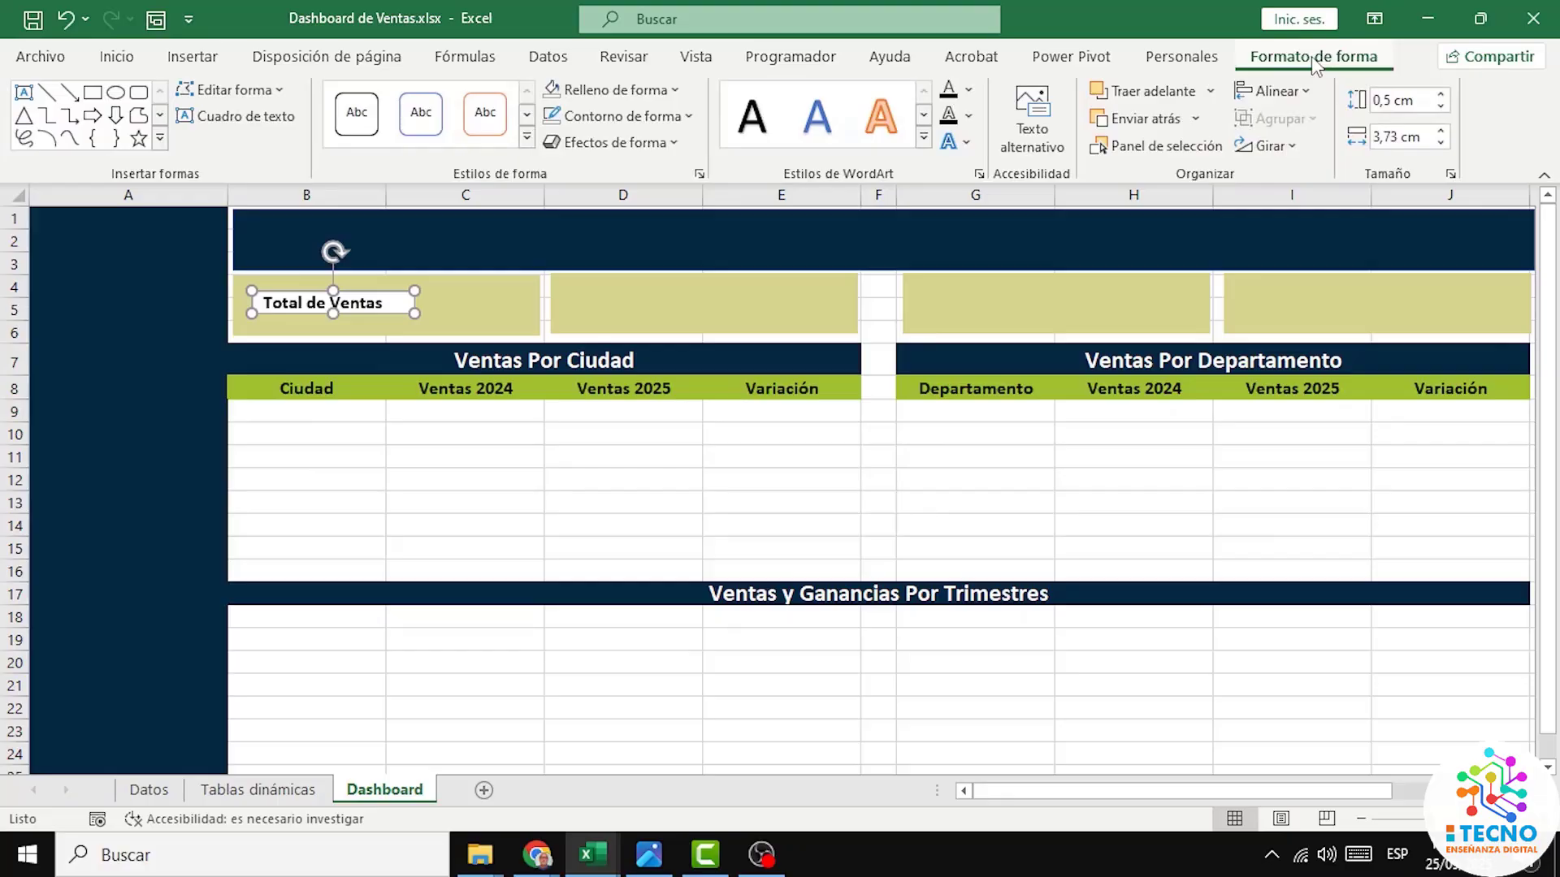
click(676, 90)
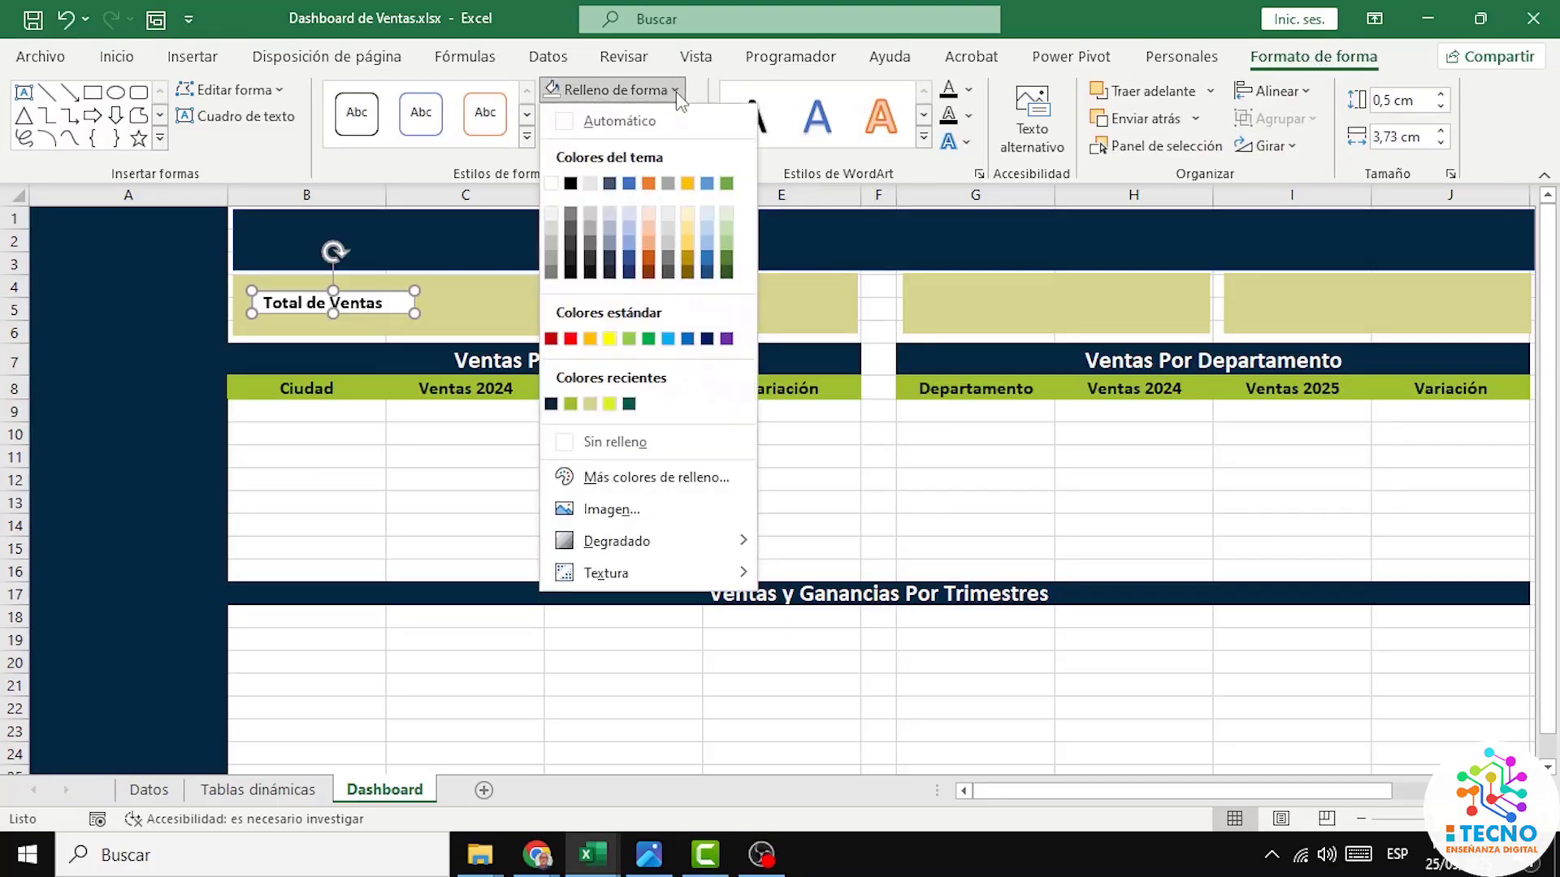
click(576, 441)
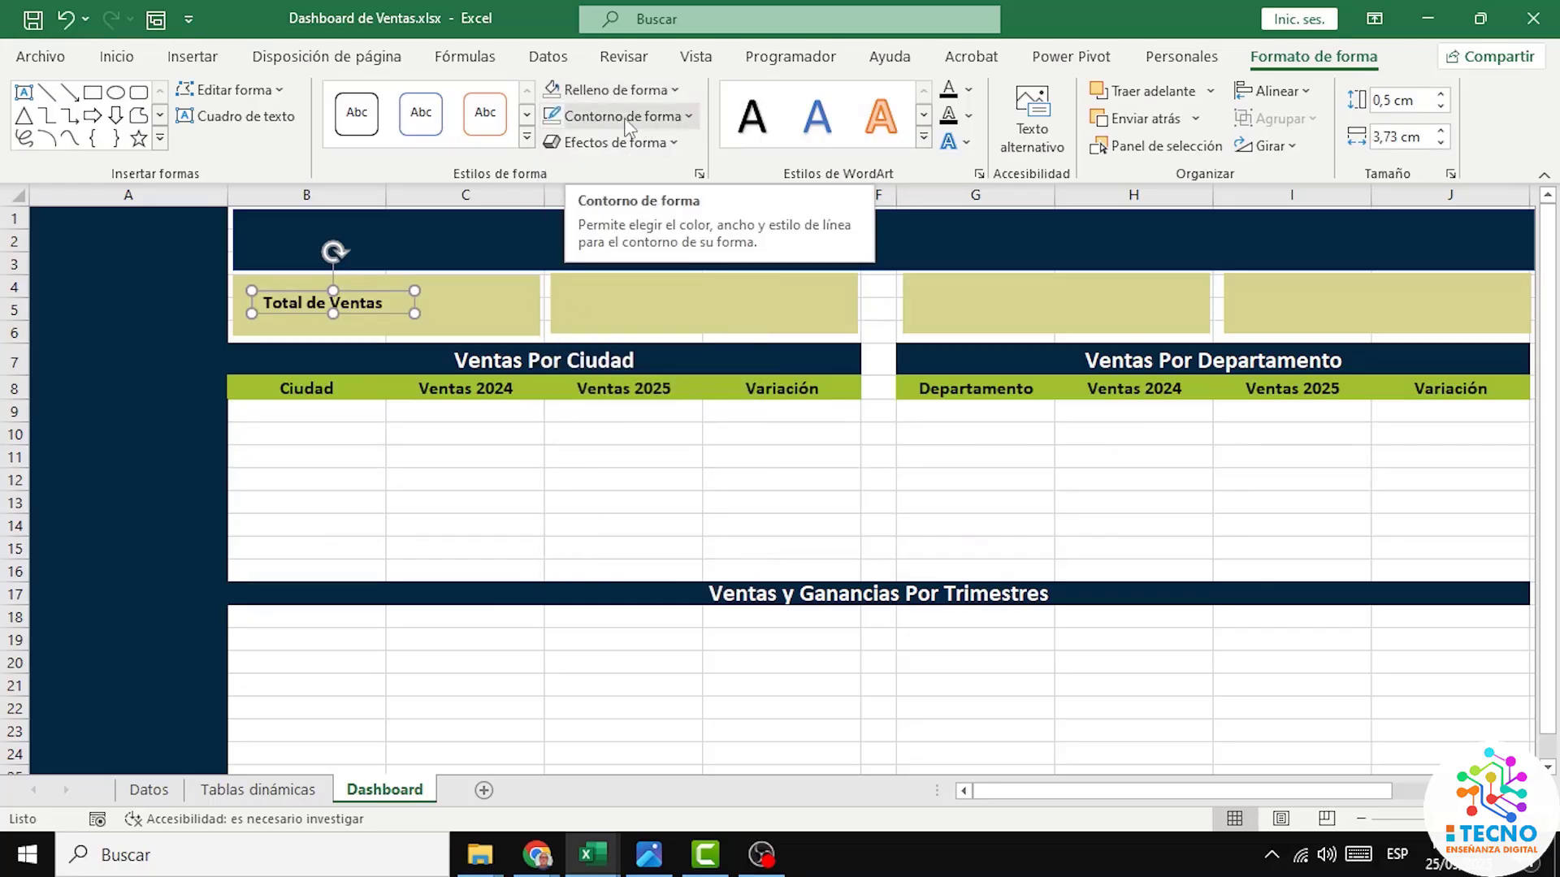
click(687, 115)
click(570, 470)
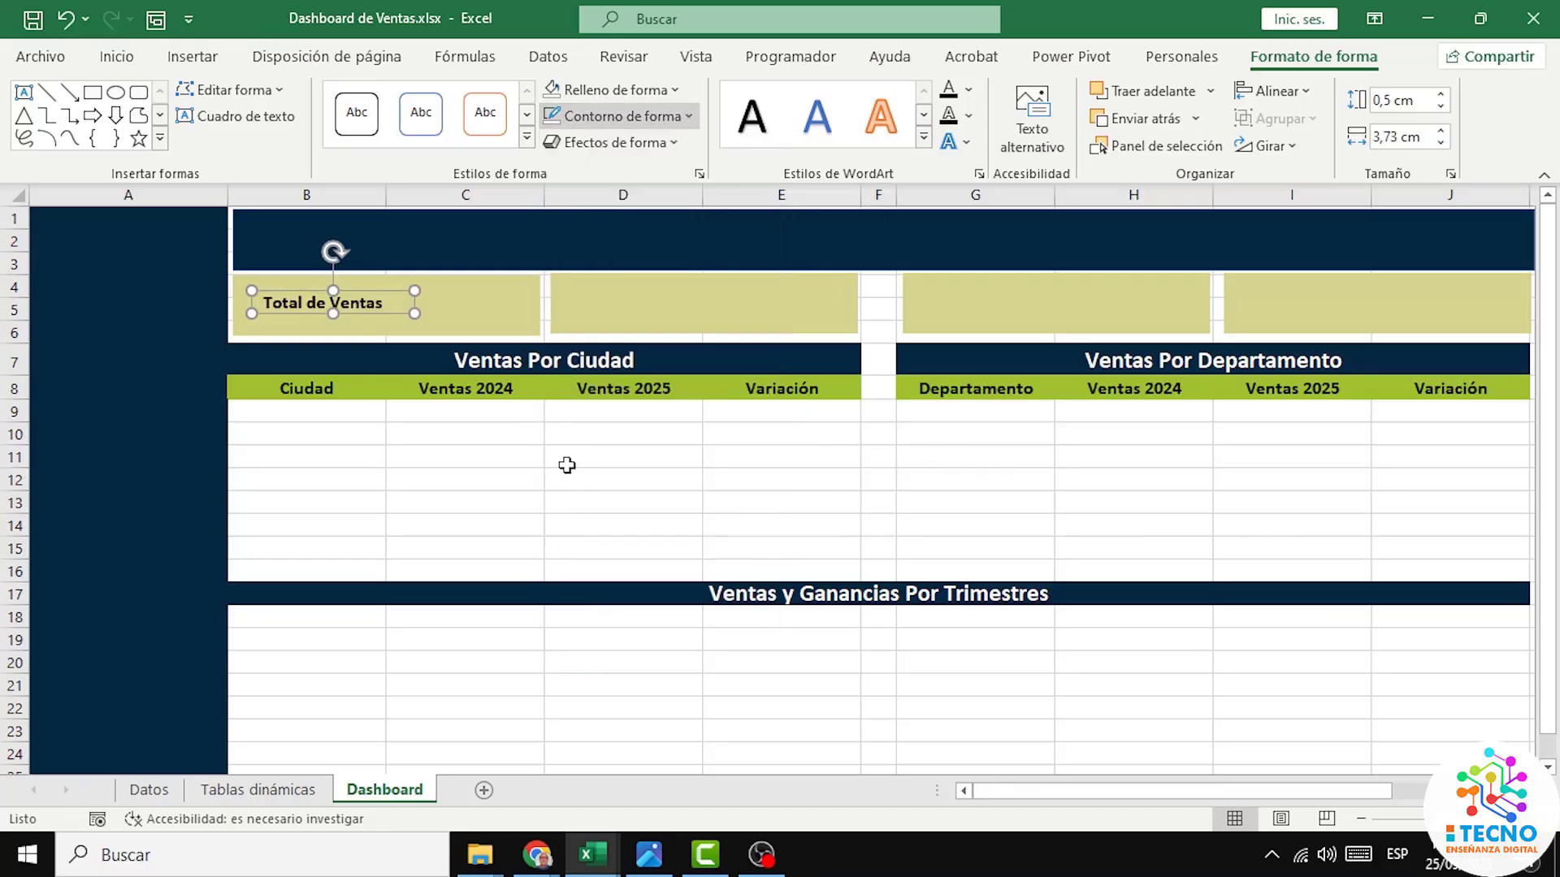
Step: Align the "Total de Ventas" text box with the left and top edges of the first card
click(485, 307)
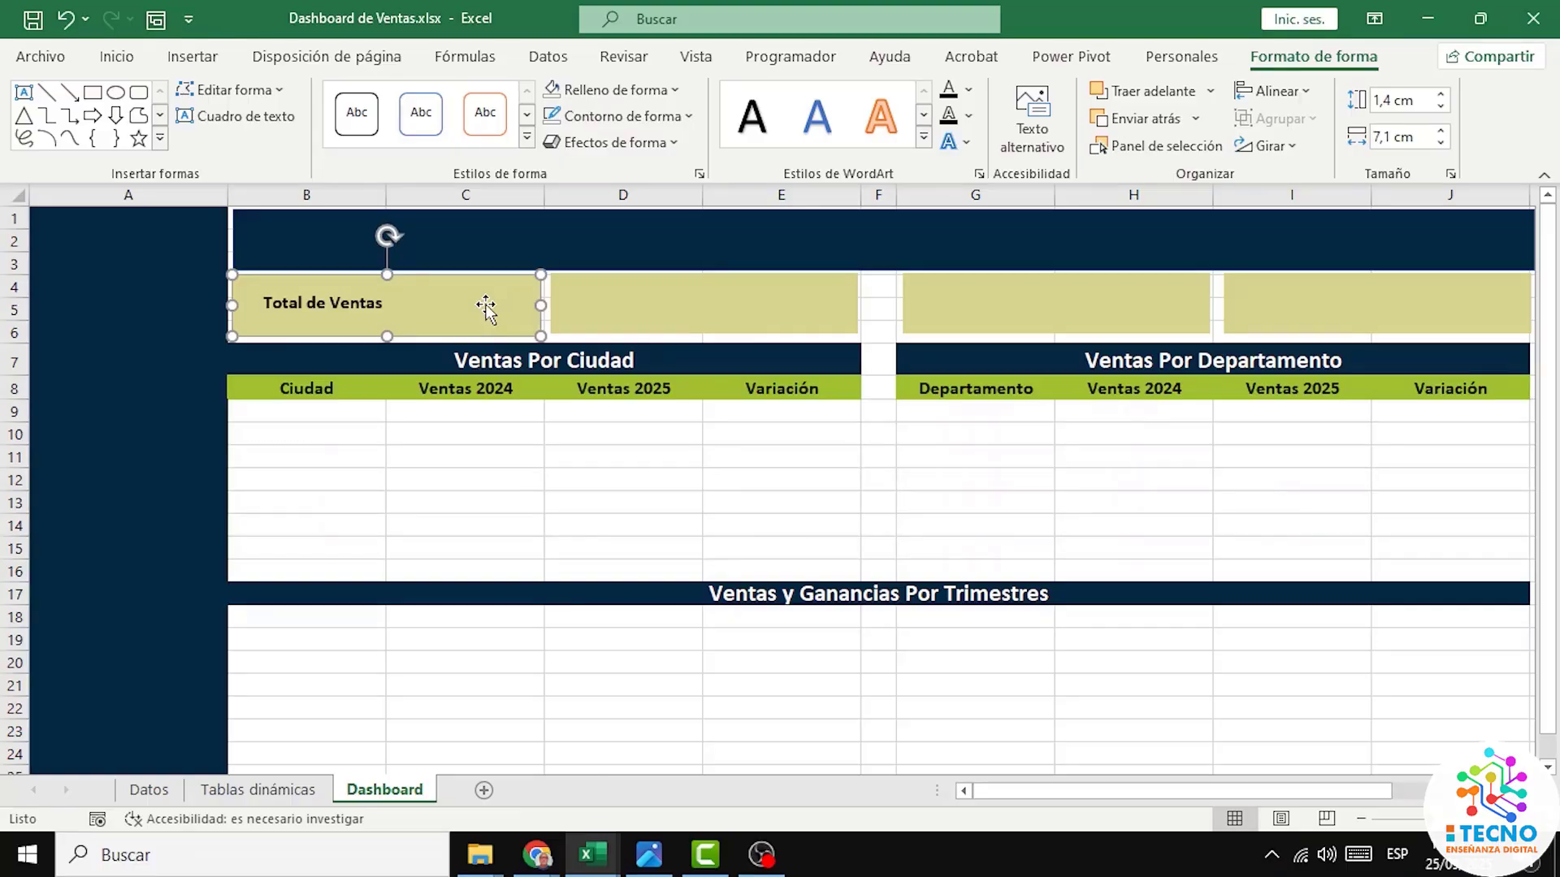
ctrl+click(361, 303)
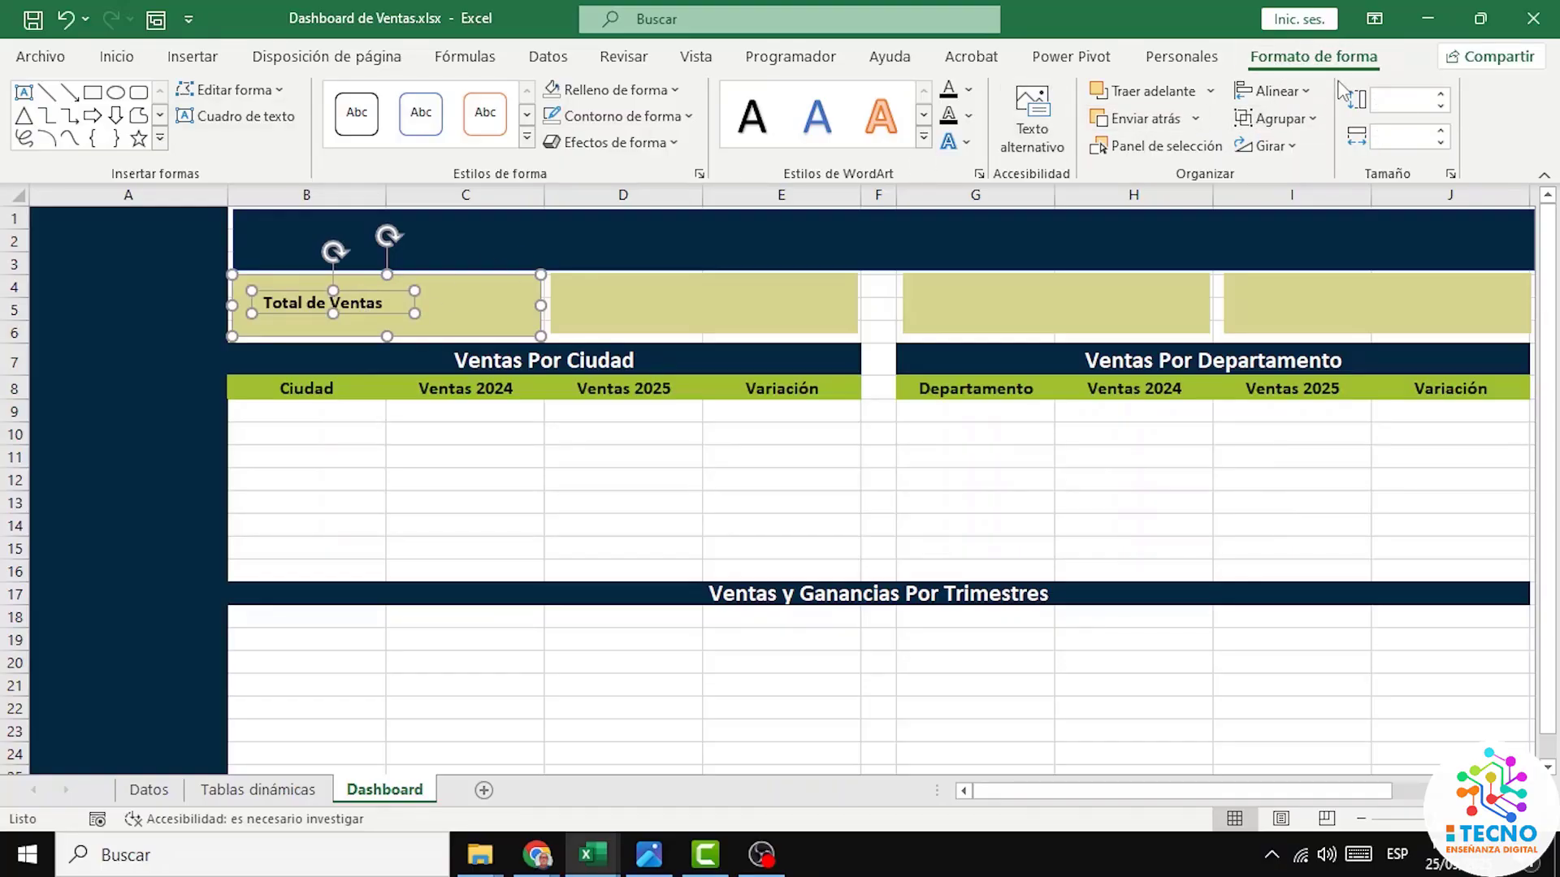
click(1306, 92)
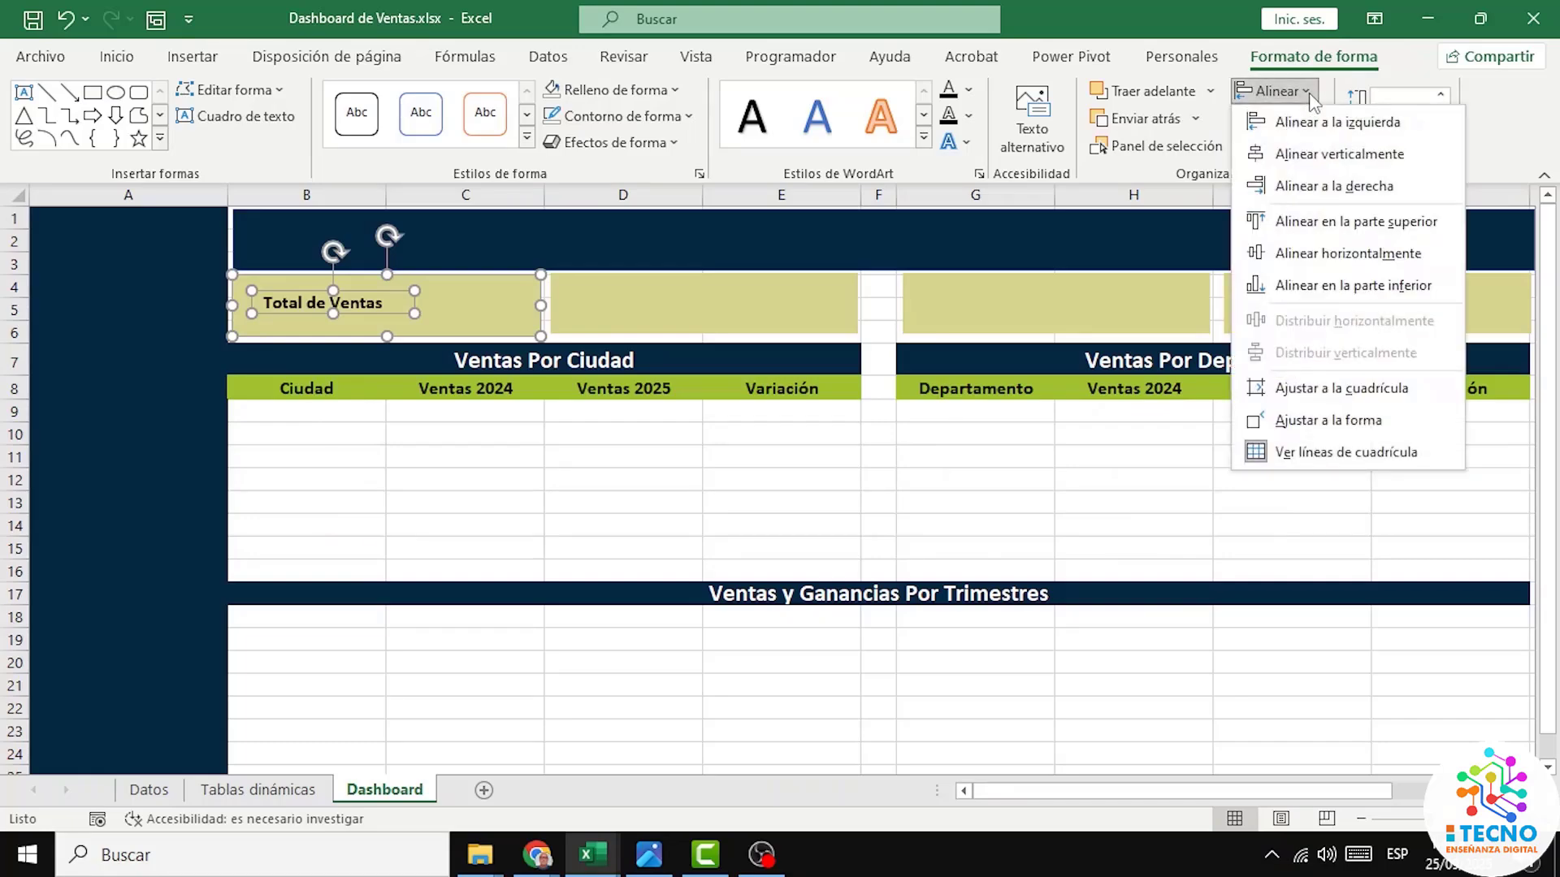
click(1328, 125)
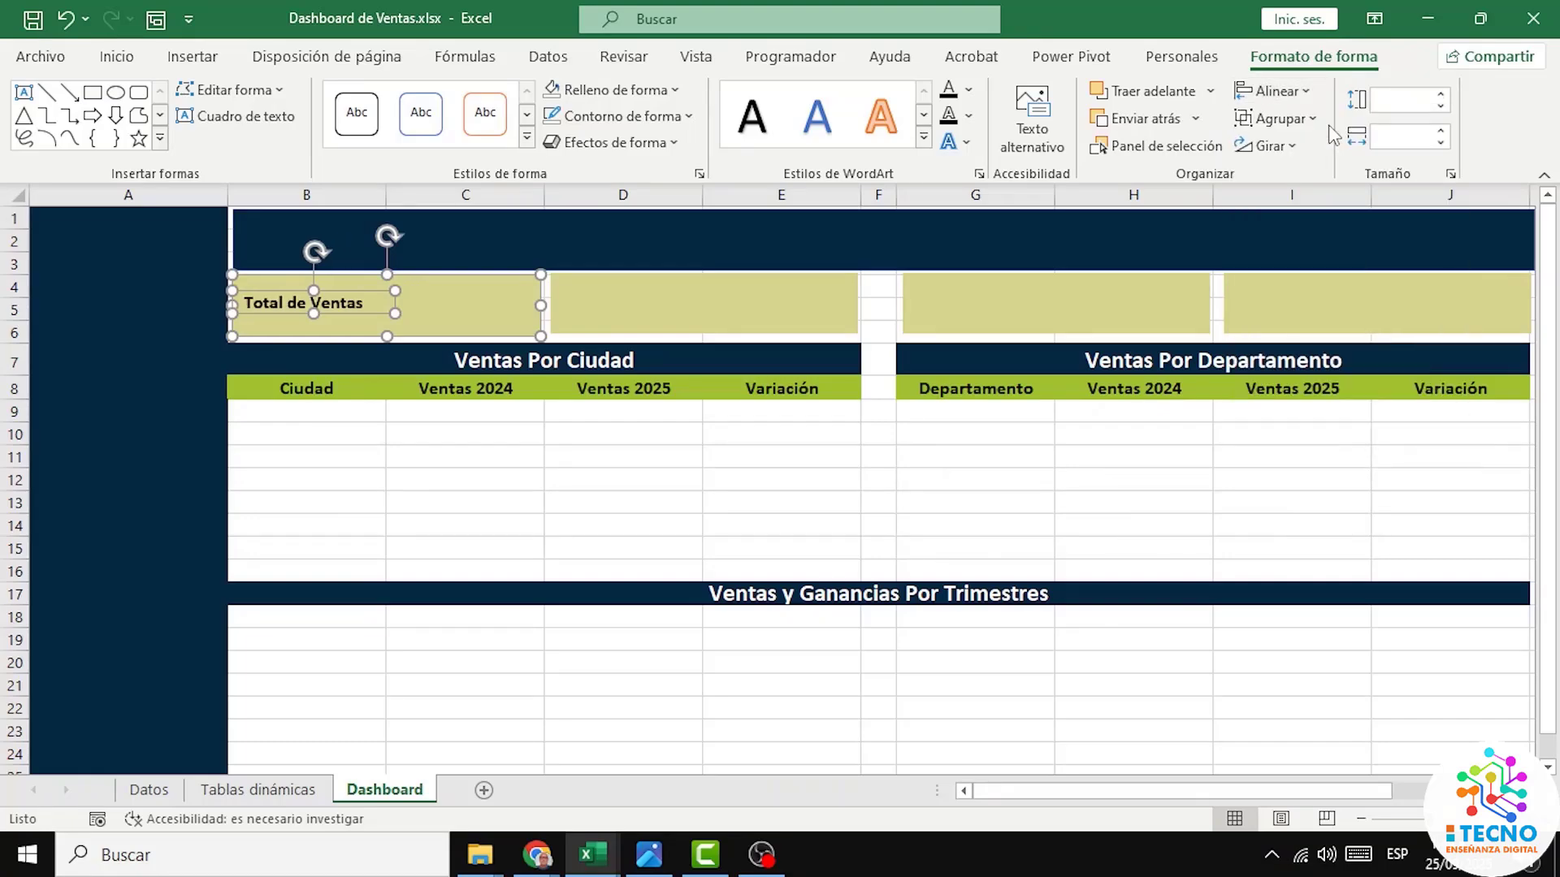
click(1311, 93)
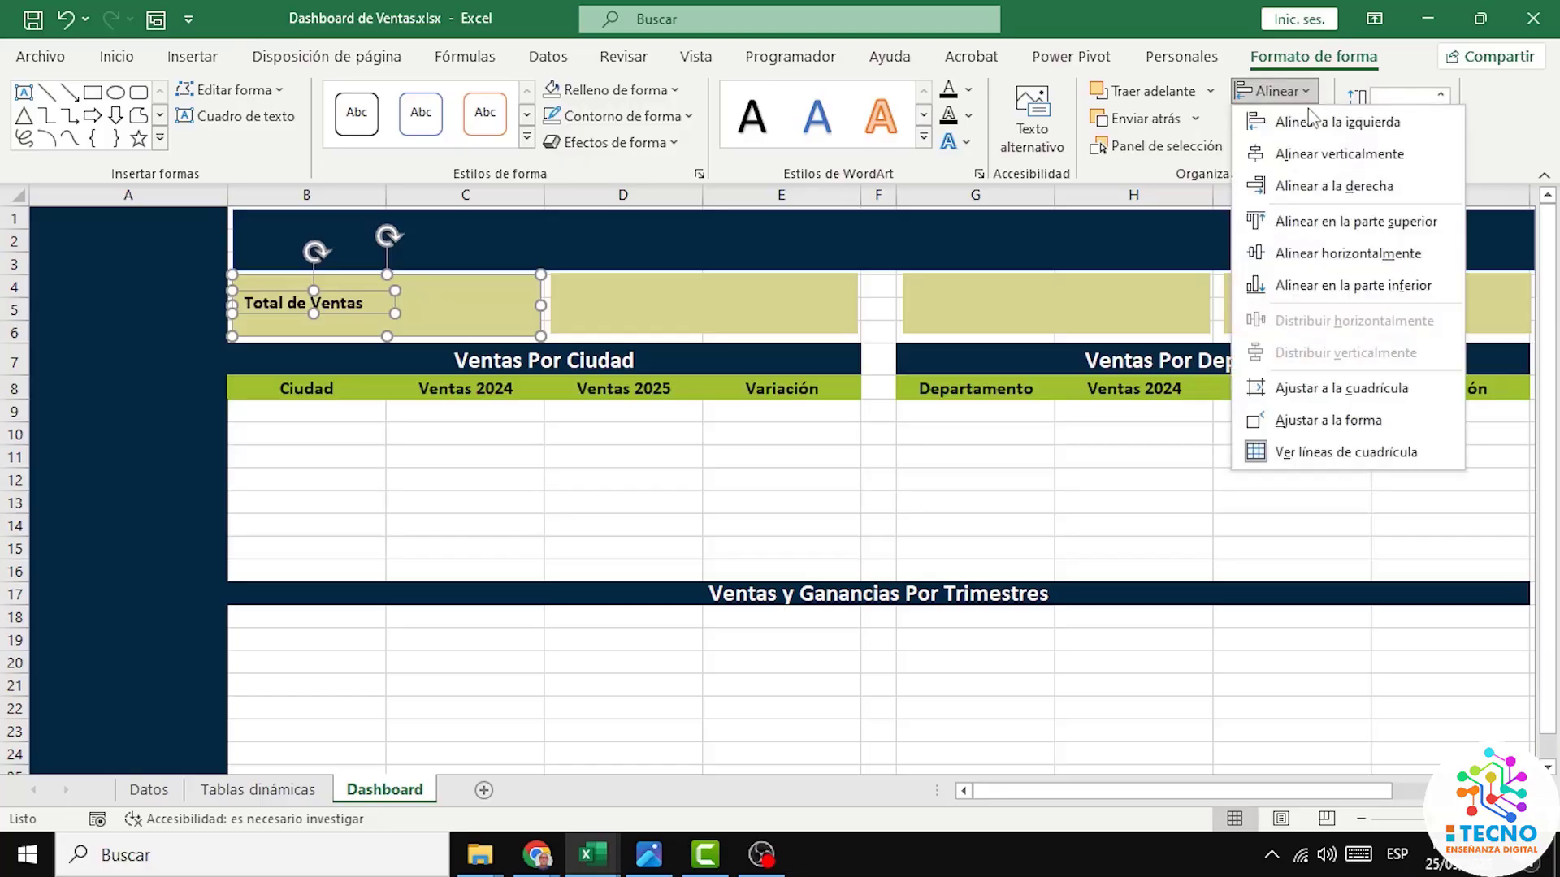
click(1325, 231)
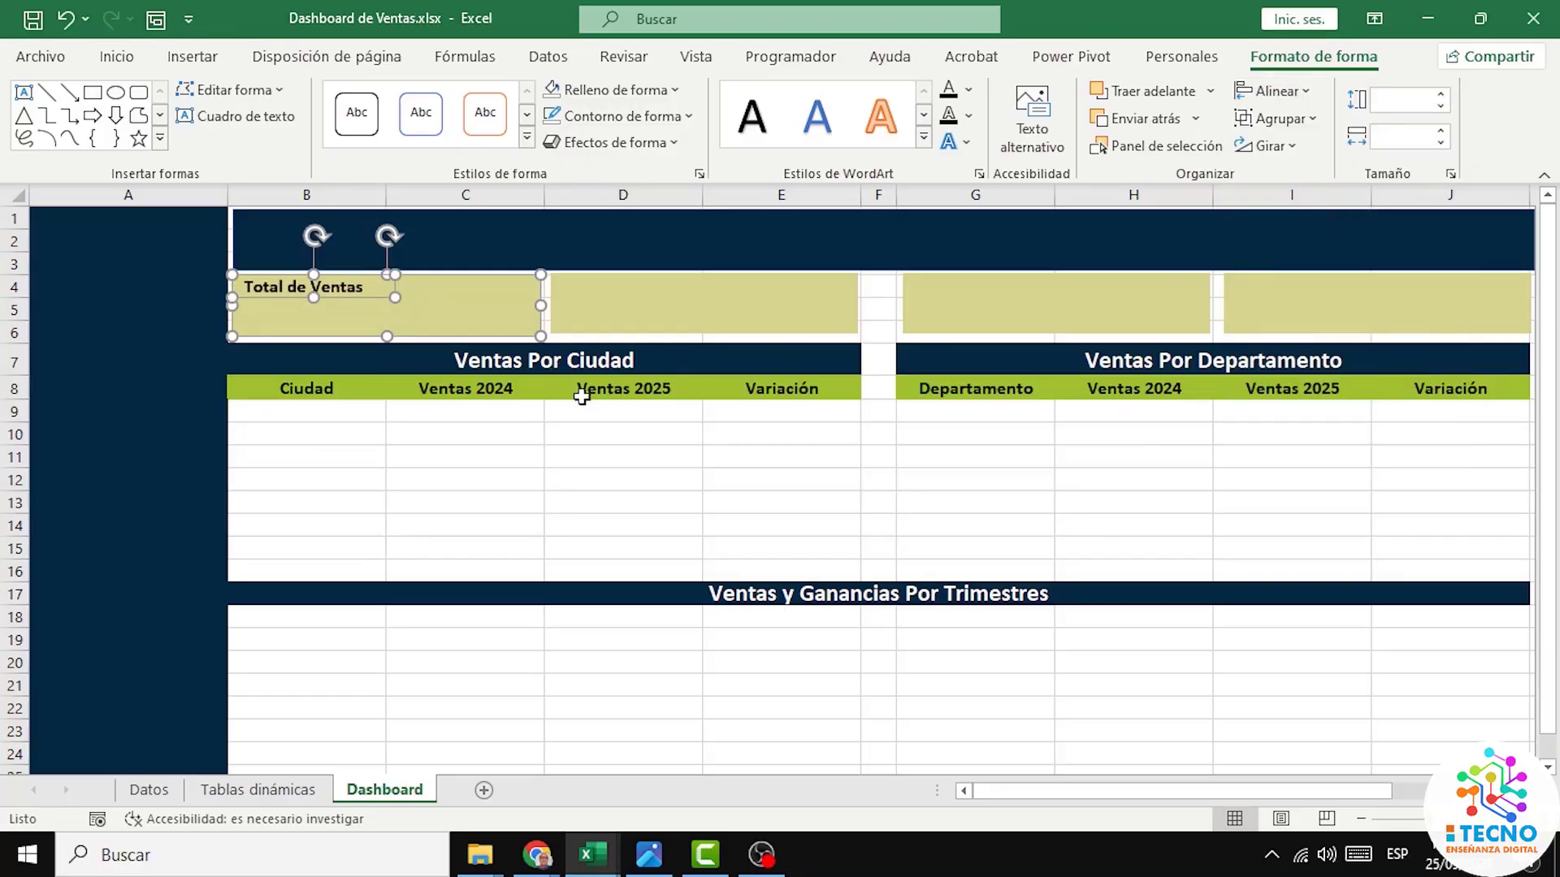
click(626, 436)
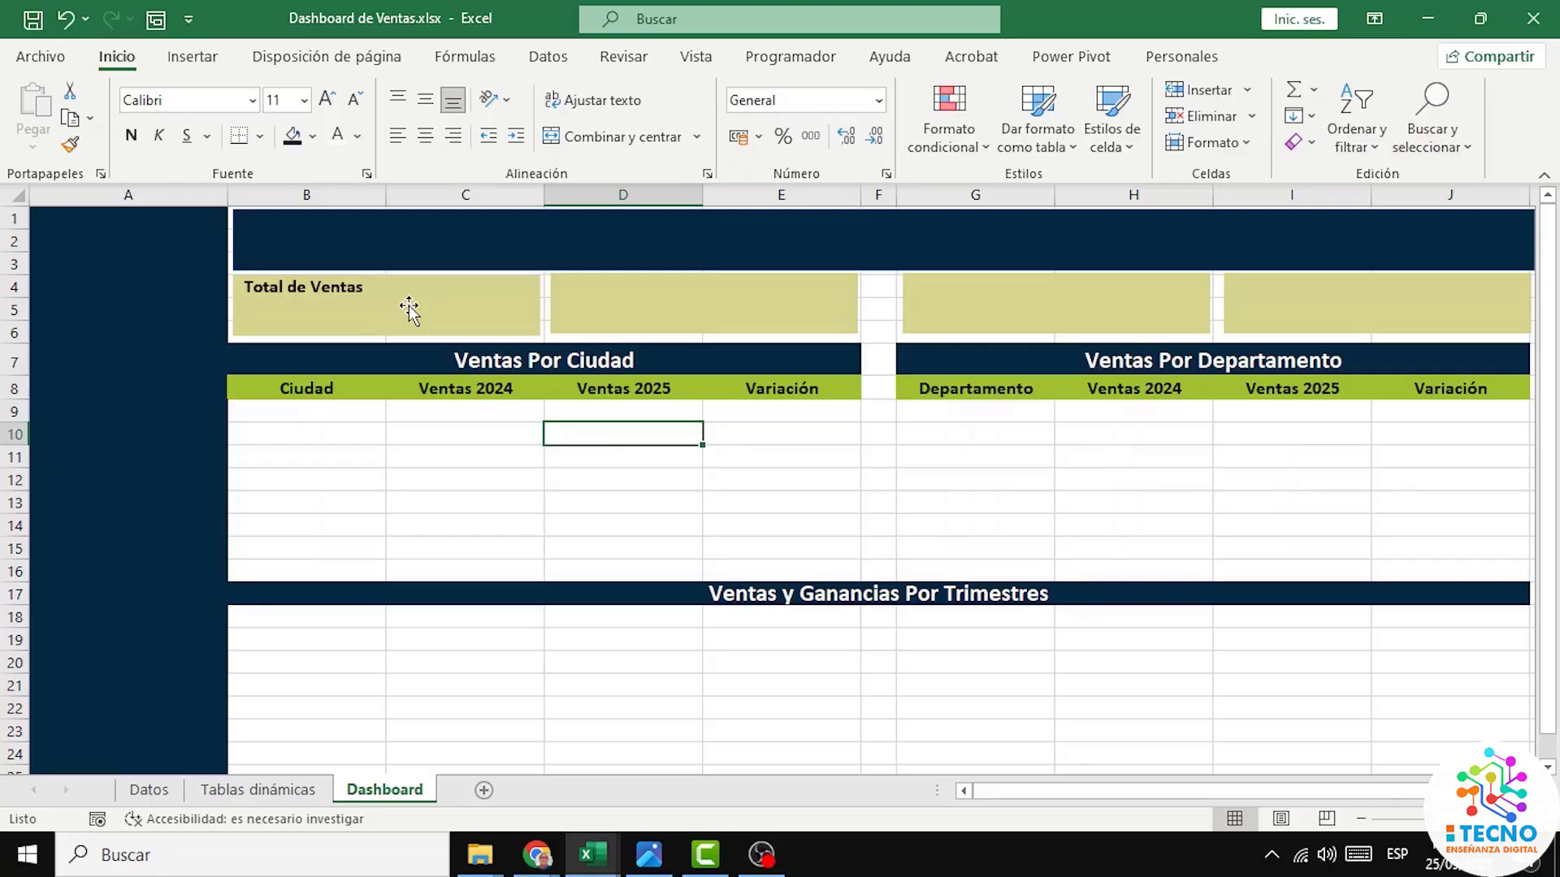
Step: Duplicate the "Total de Ventas" label onto the upper-left corner of each of the other three cards
click(343, 291)
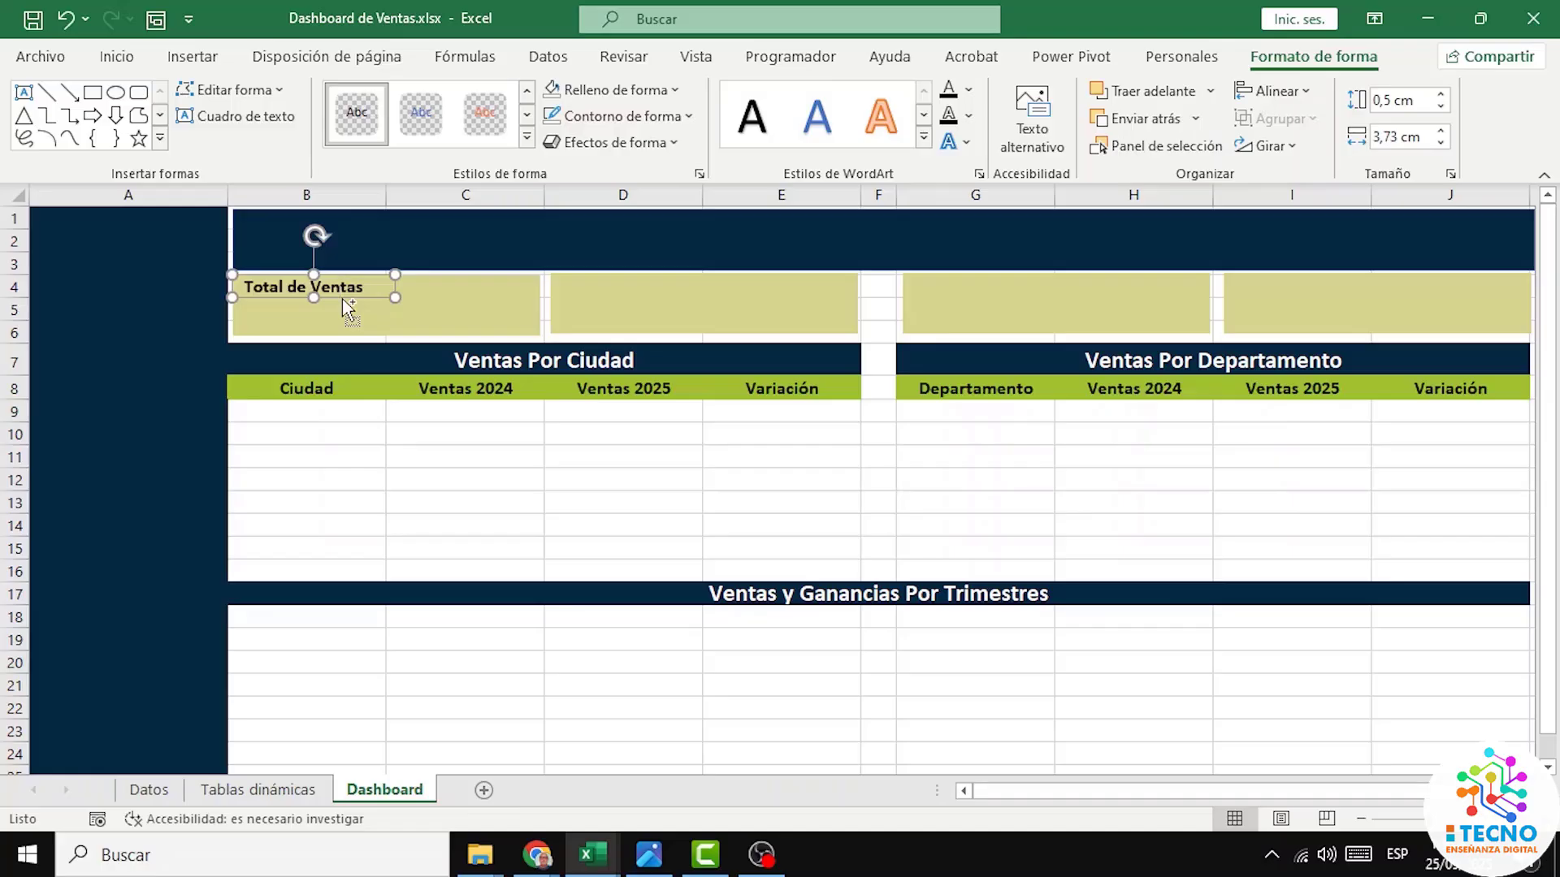
drag(342, 298, 661, 291)
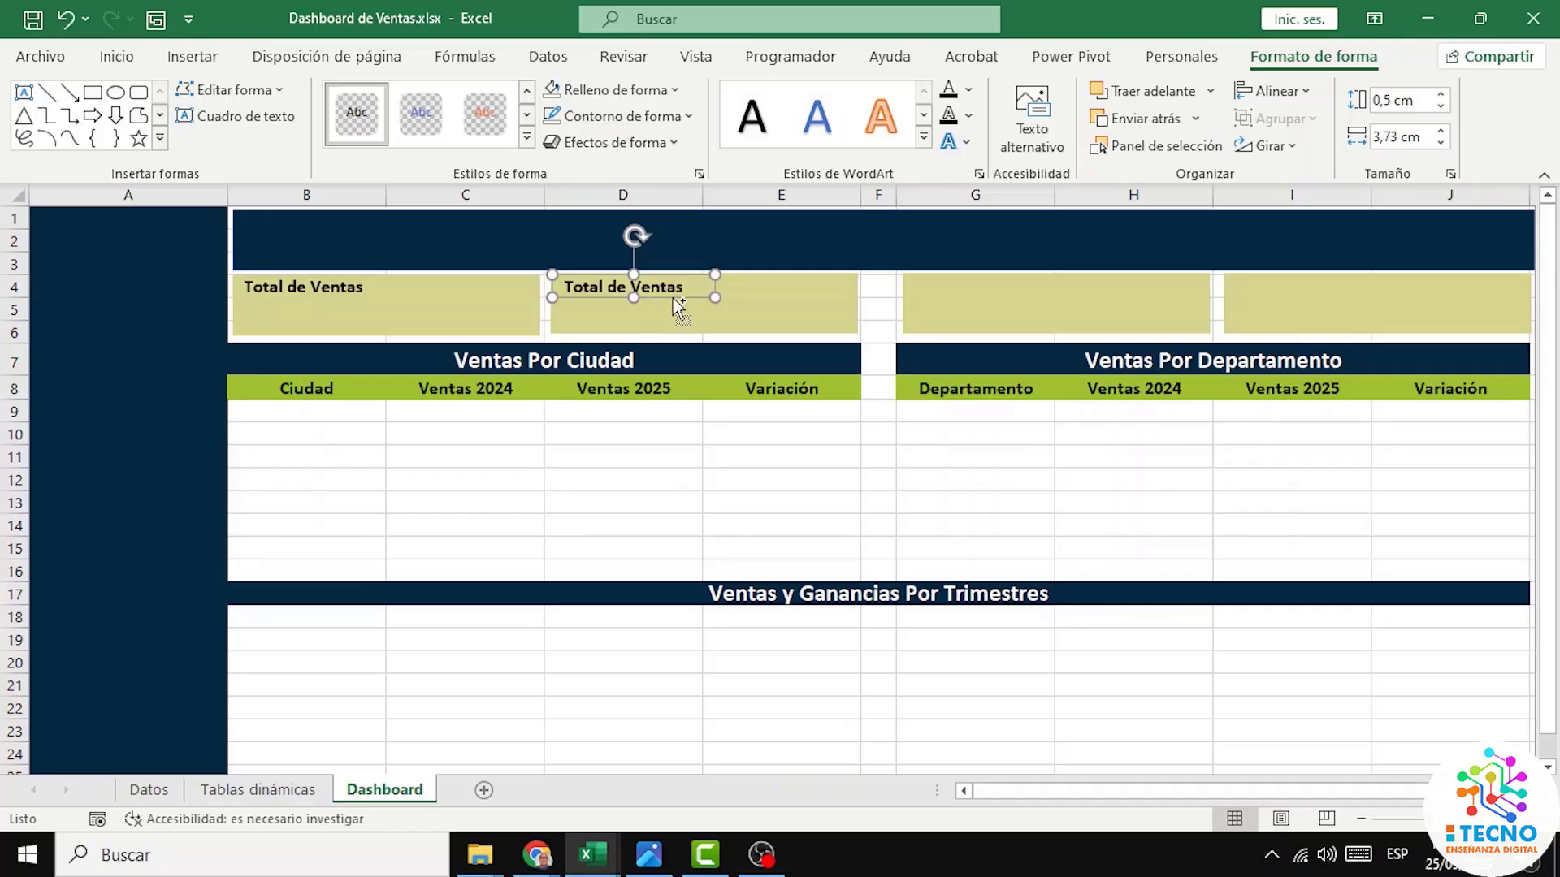
drag(678, 308, 1024, 317)
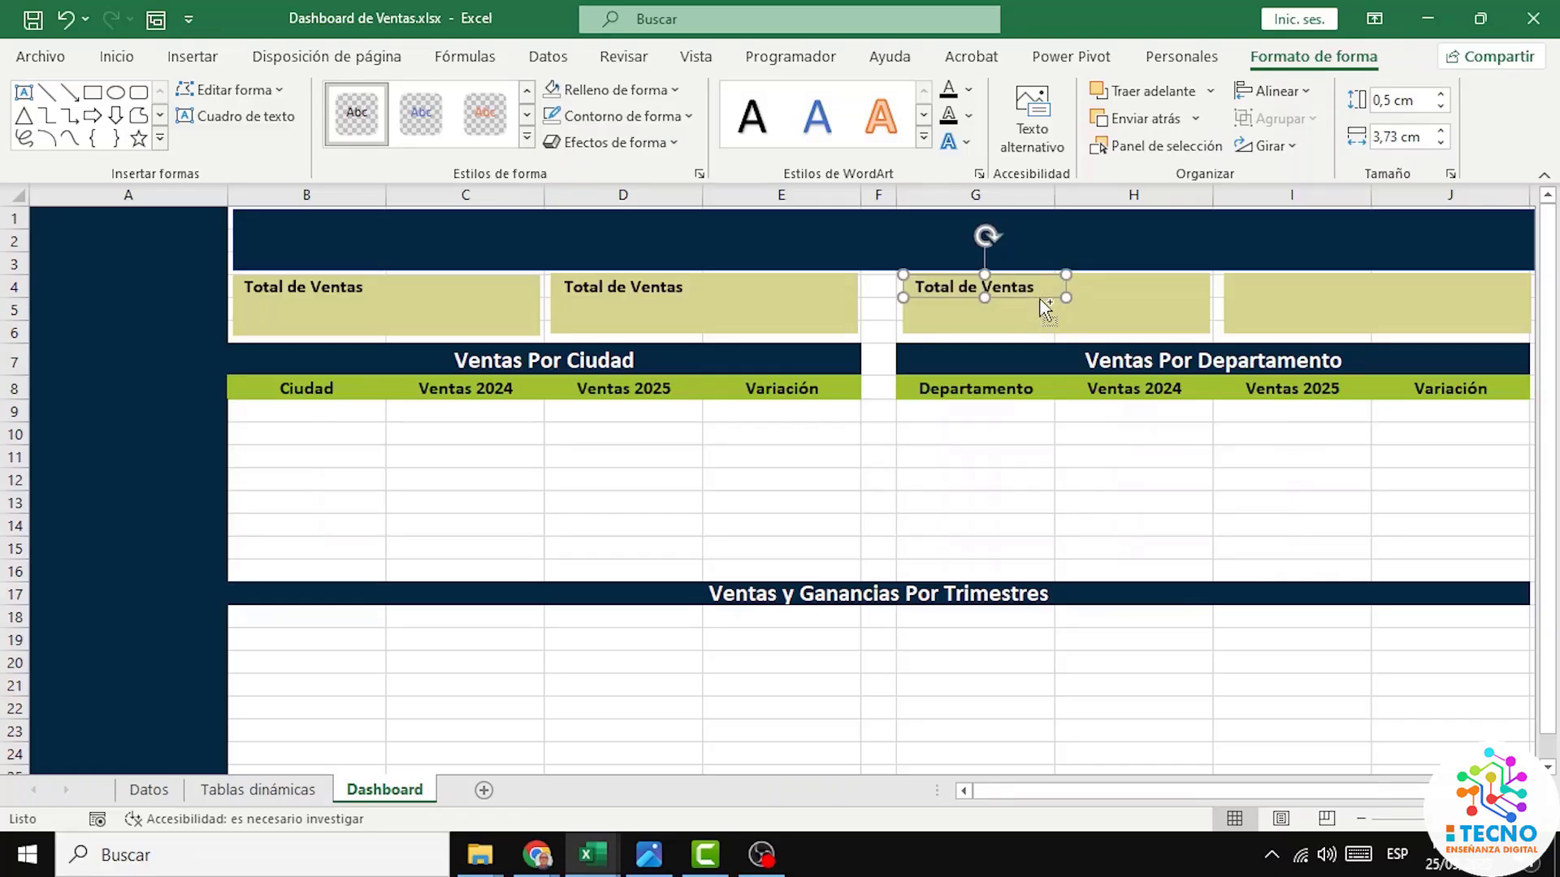
drag(1039, 301, 1362, 315)
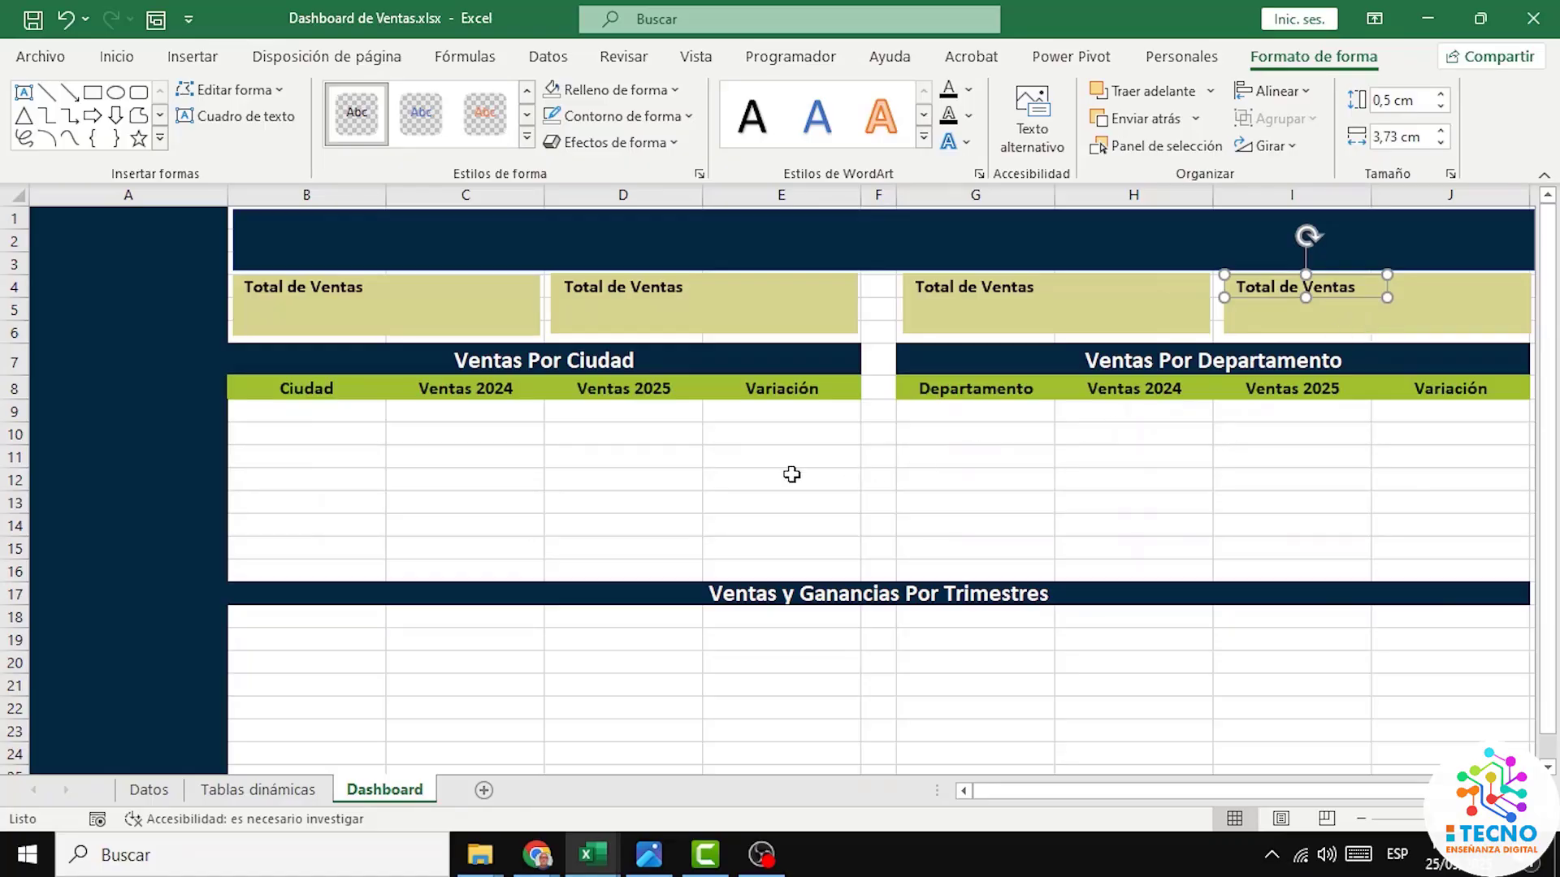
Step: Change the label on the second card to "Total de Ganancias"
click(677, 461)
double_click(681, 290)
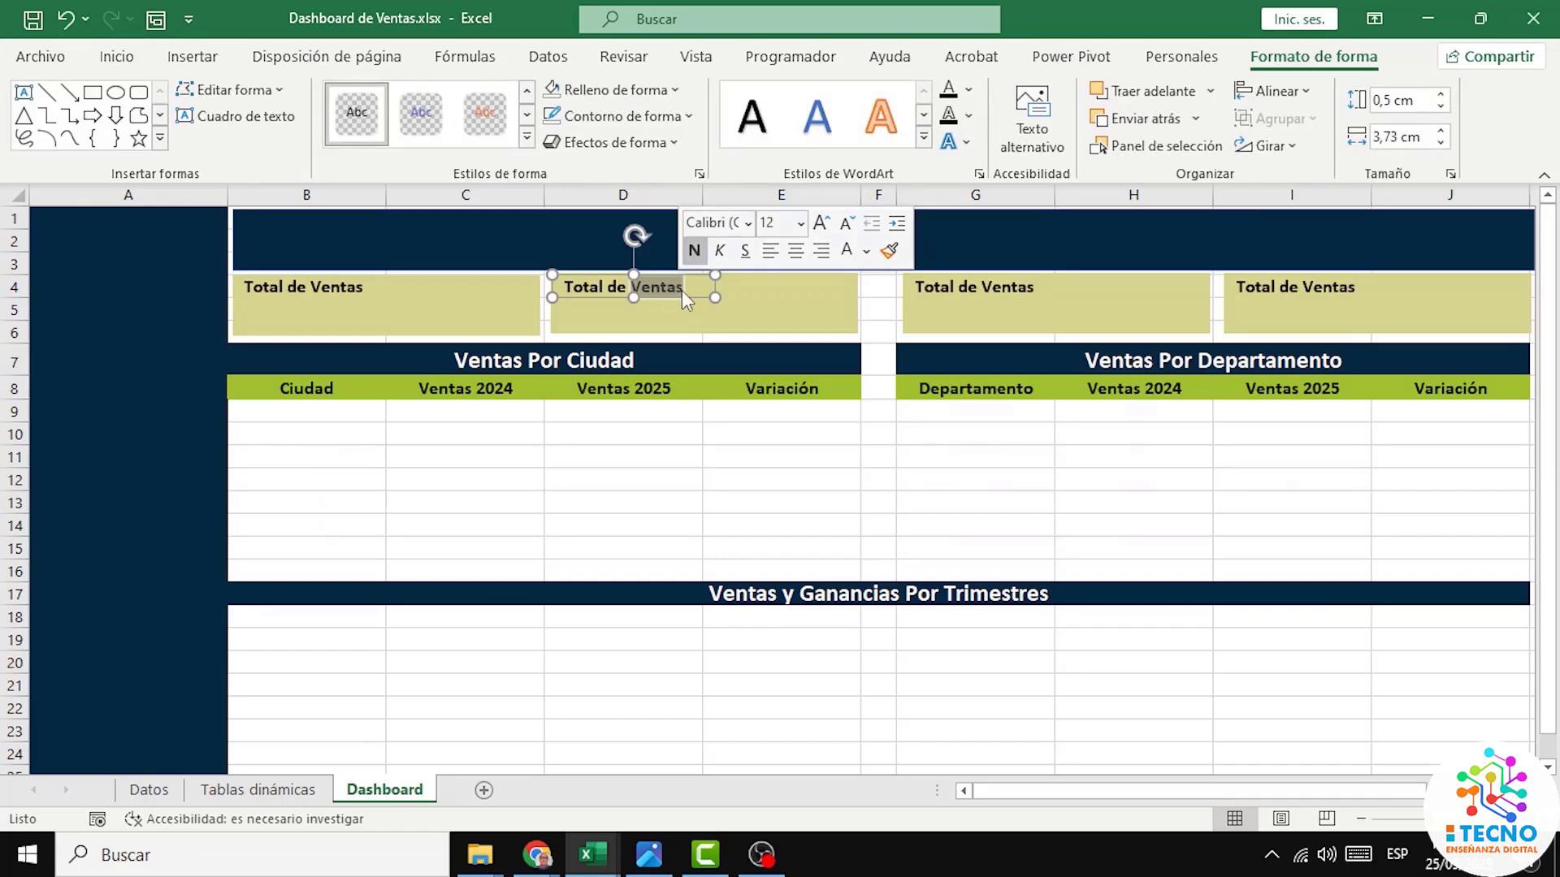
text(G)
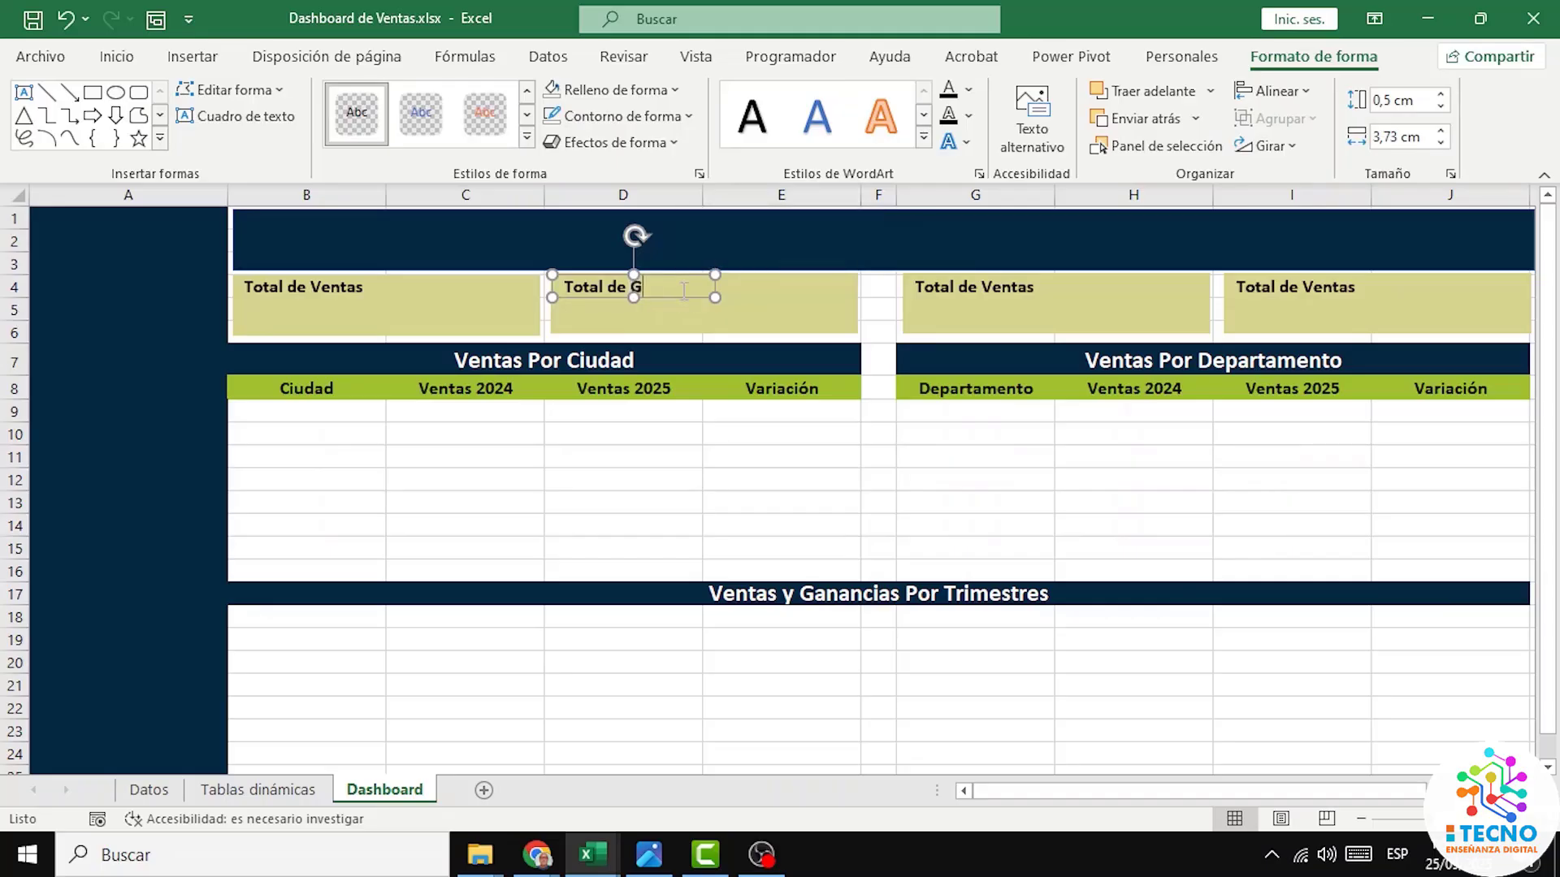
text(anancias)
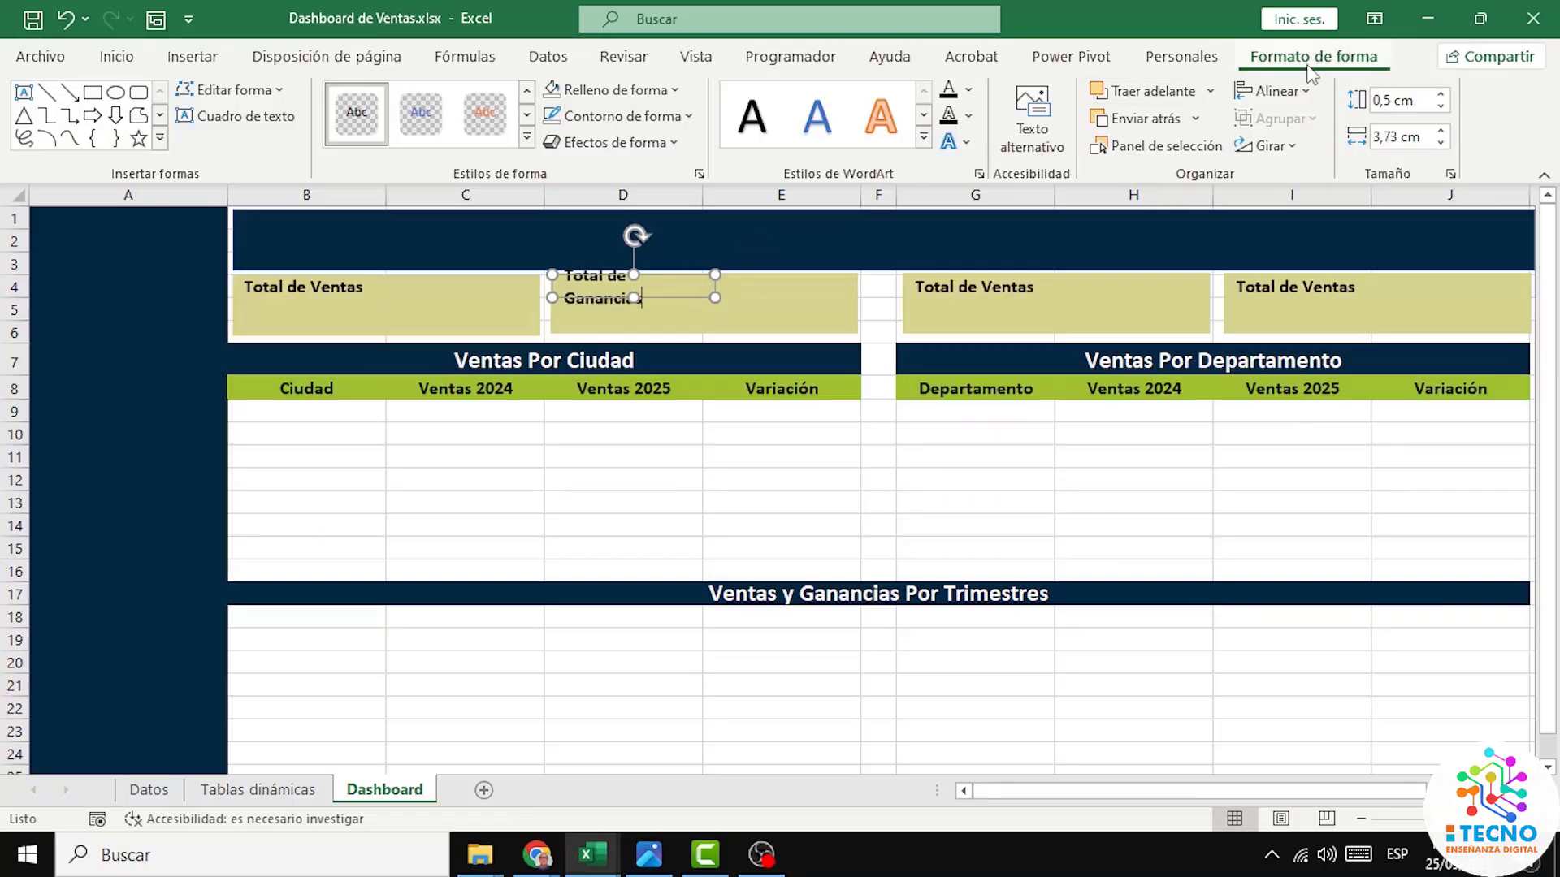
Step: Widen the "Total de Ganancias" text box to 4 cm so its text fits on one line
click(1442, 132)
click(1442, 132)
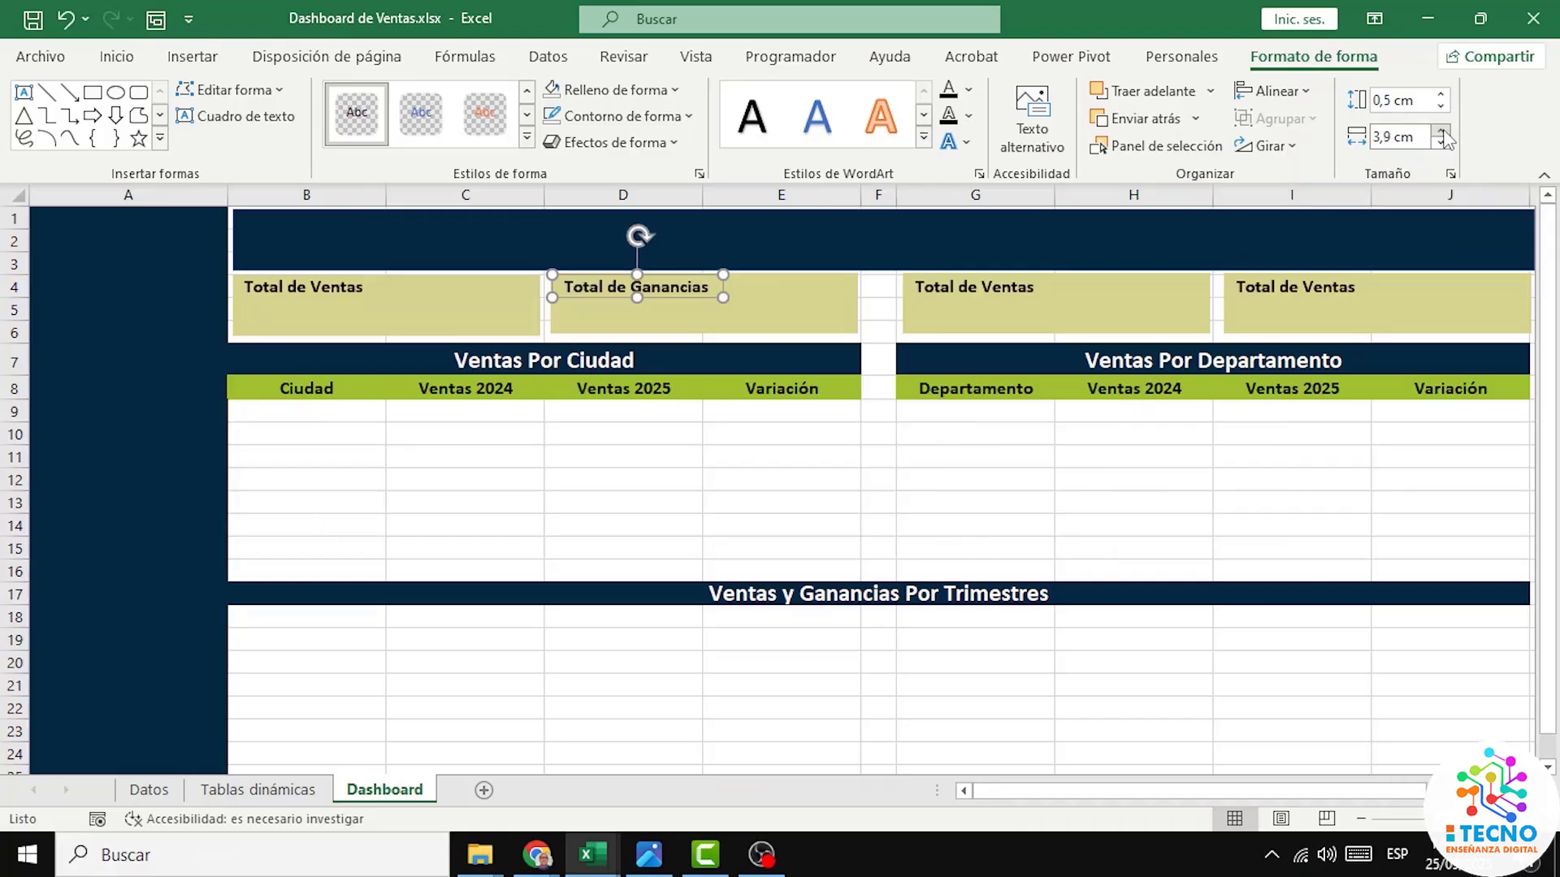
click(1442, 133)
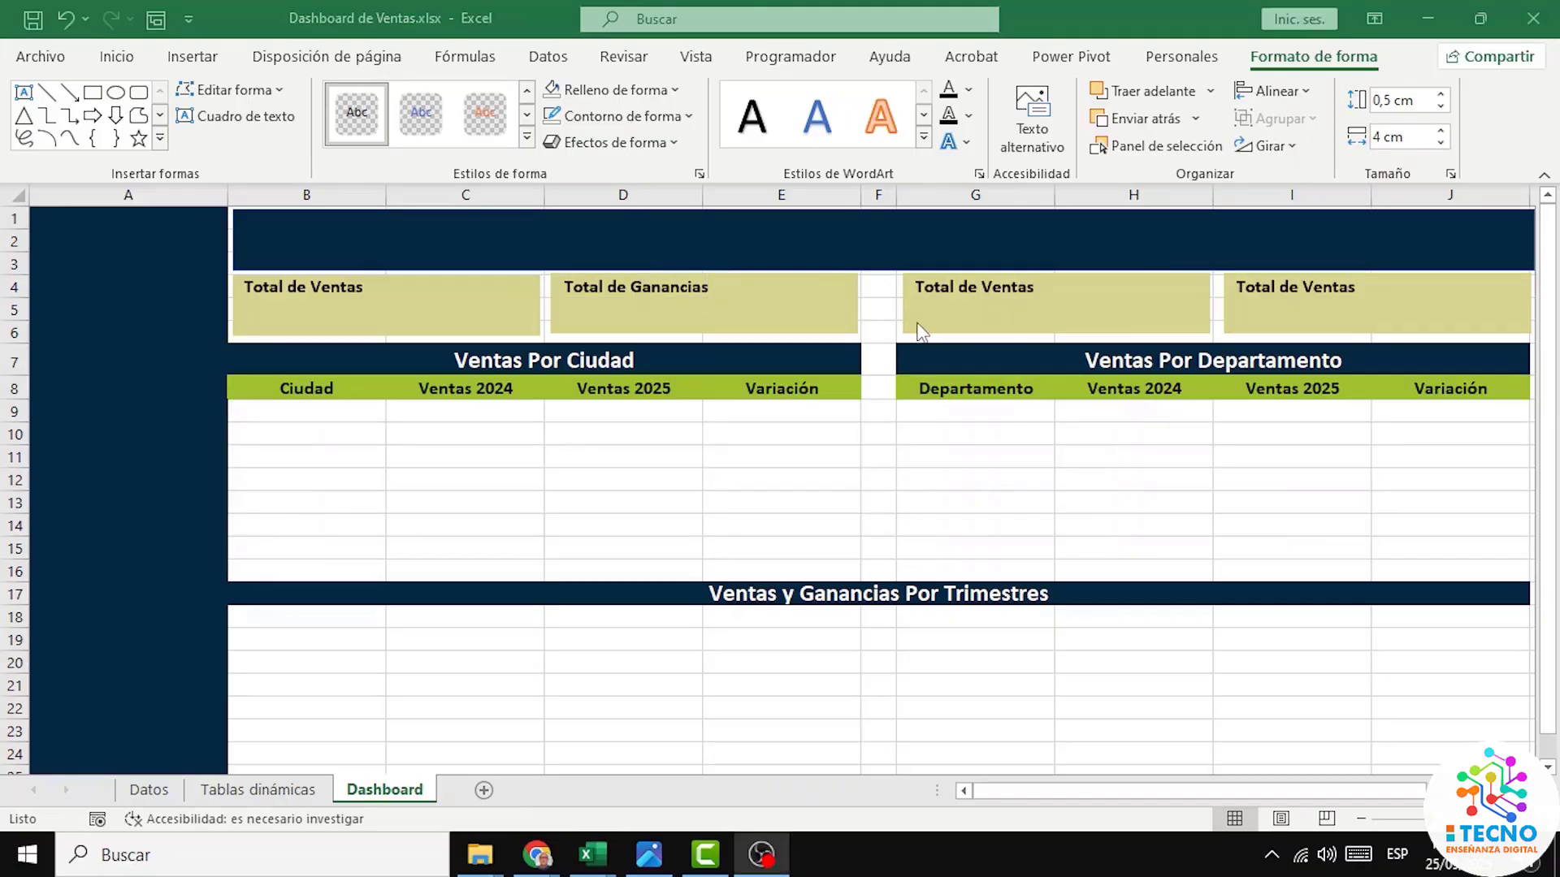
Step: Change the label on the third card to "Ventas Promedio"
click(975, 285)
click(976, 286)
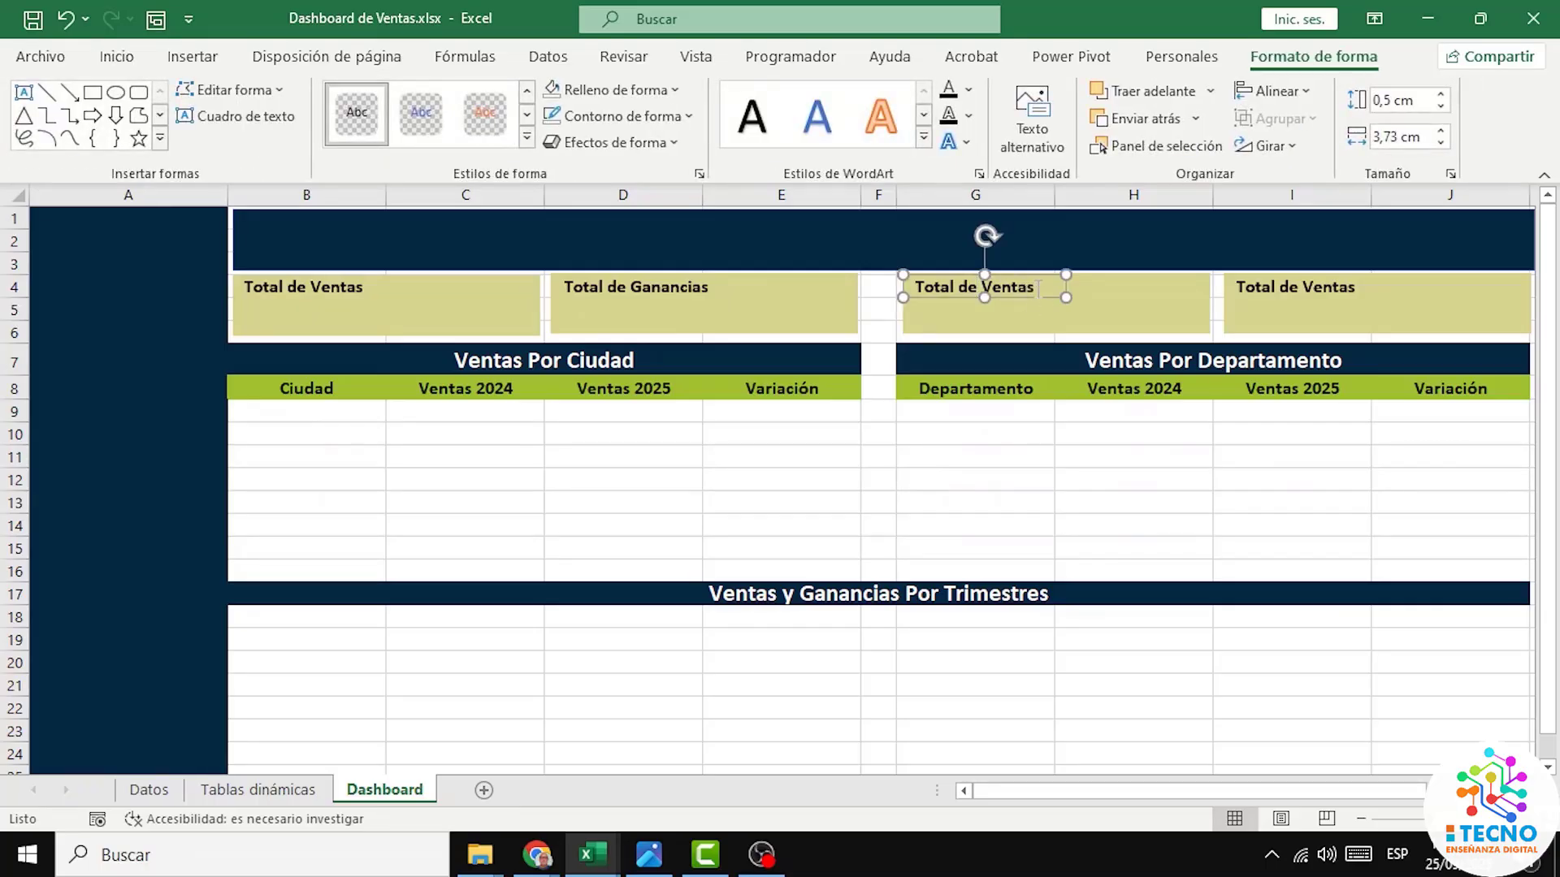
key(BackSpace)
key(BackSpace)
key(BackSpace)
key(BackSpace)
key(BackSpace)
key(BackSpace)
key(ctrl+a)
key(BackSpace)
text(Ventas Promedio)
Step: Change the label on the fourth card to "Cantidad de Ventas"
click(1279, 288)
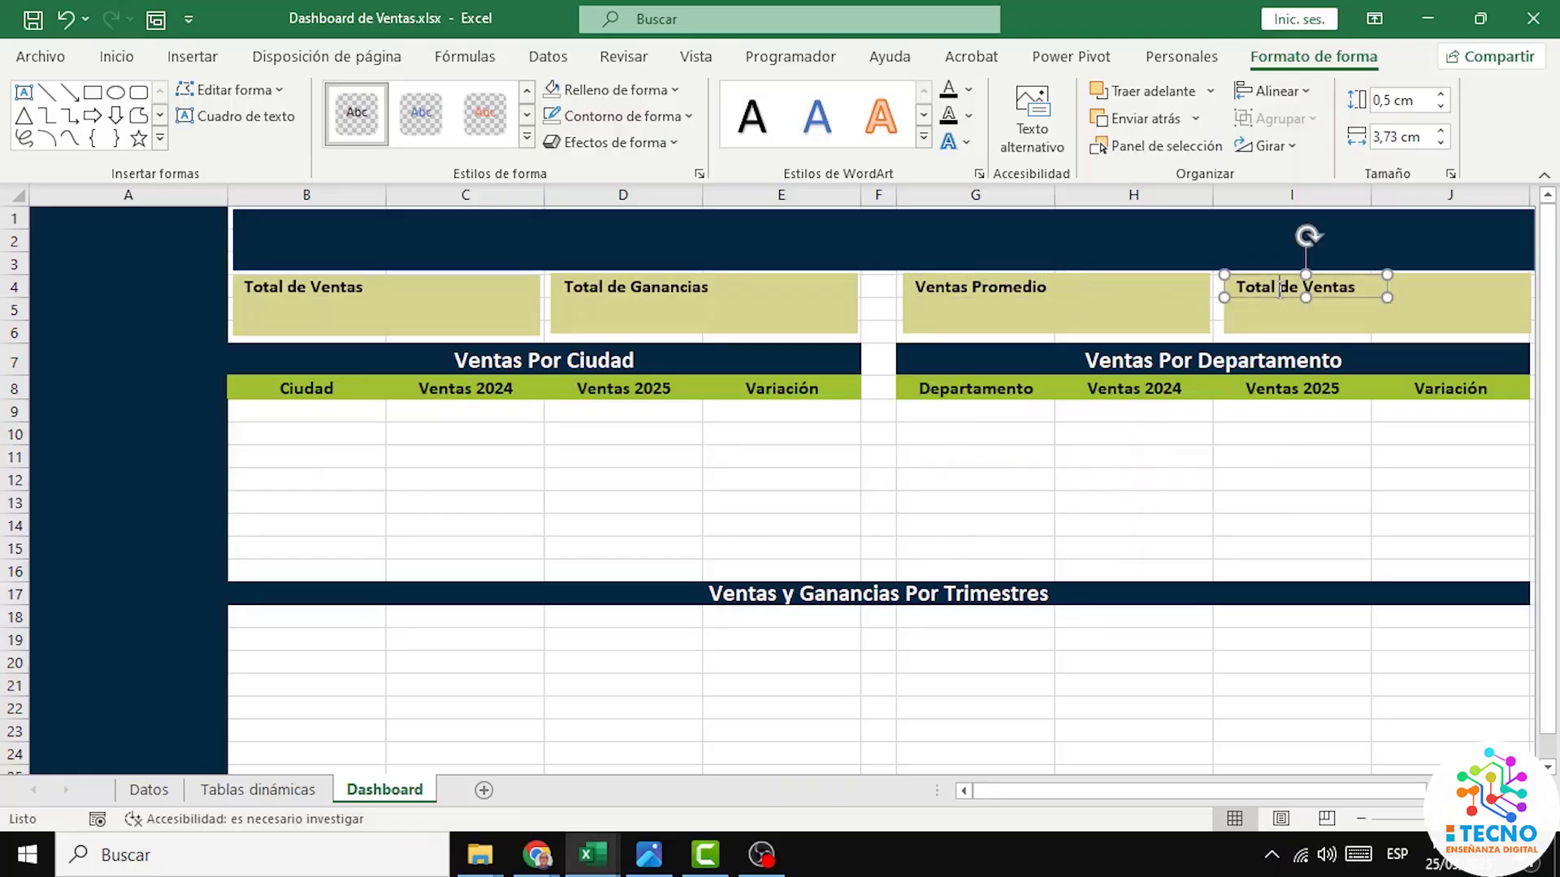
click(1365, 287)
key(BackSpace)
key(BackSpace)
key(BackSpace)
key(BackSpace)
key(BackSpace)
key(BackSpace)
key(BackSpace)
key(BackSpace)
key(BackSpace)
key(BackSpace)
key(BackSpace)
key(BackSpace)
key(BackSpace)
key(BackSpace)
text(Cantidad de Venta)
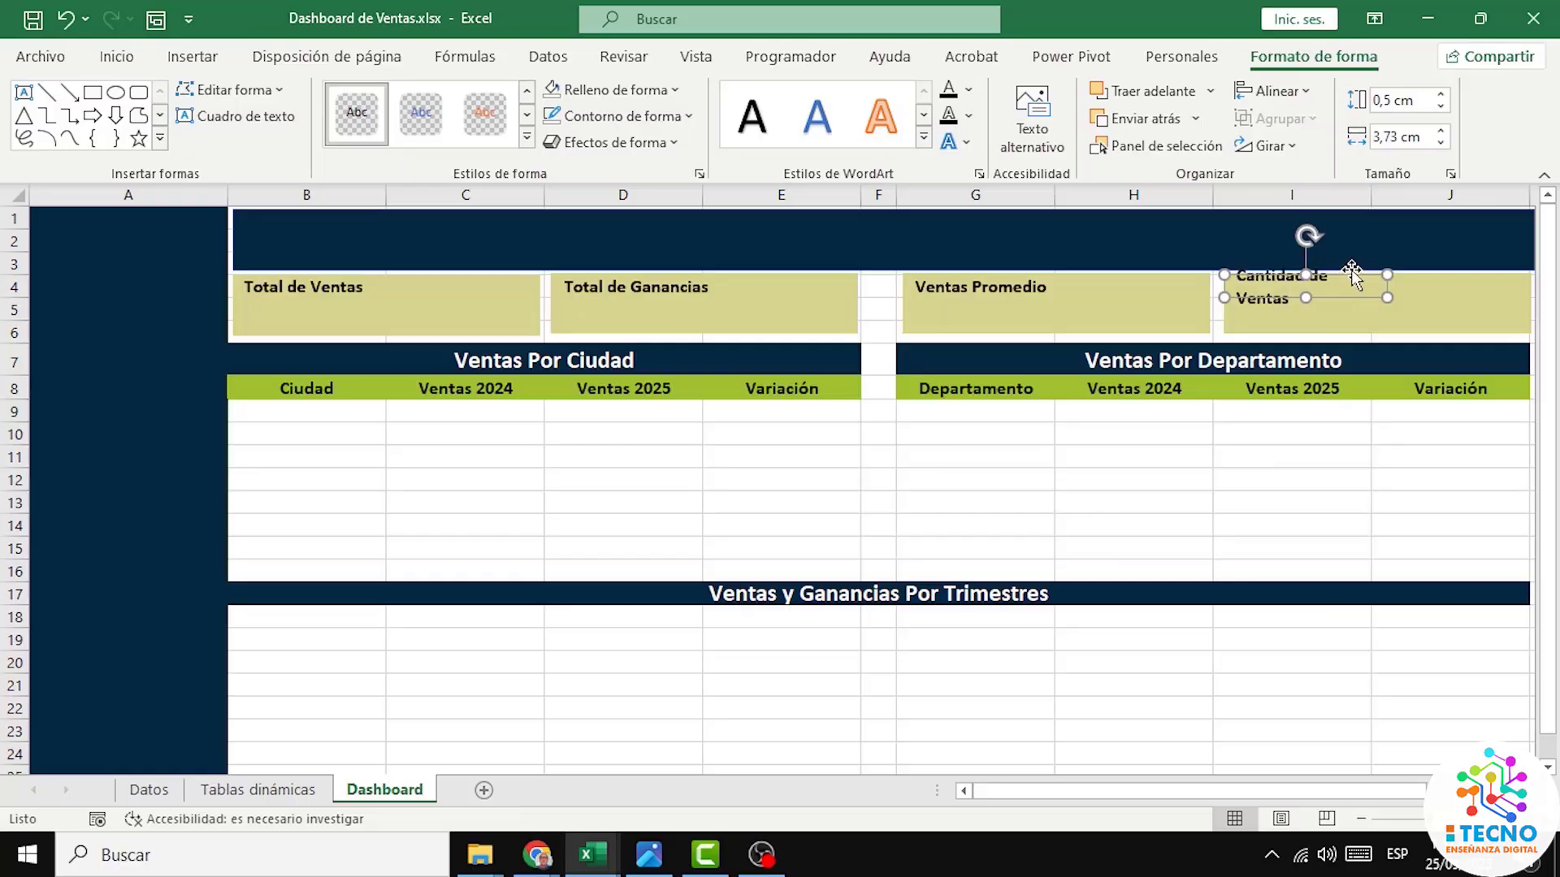
Step: Widen the "Cantidad de Ventas" text box to 4,2 cm and deselect it
click(1442, 132)
click(1441, 133)
click(1441, 132)
click(1441, 133)
click(1441, 132)
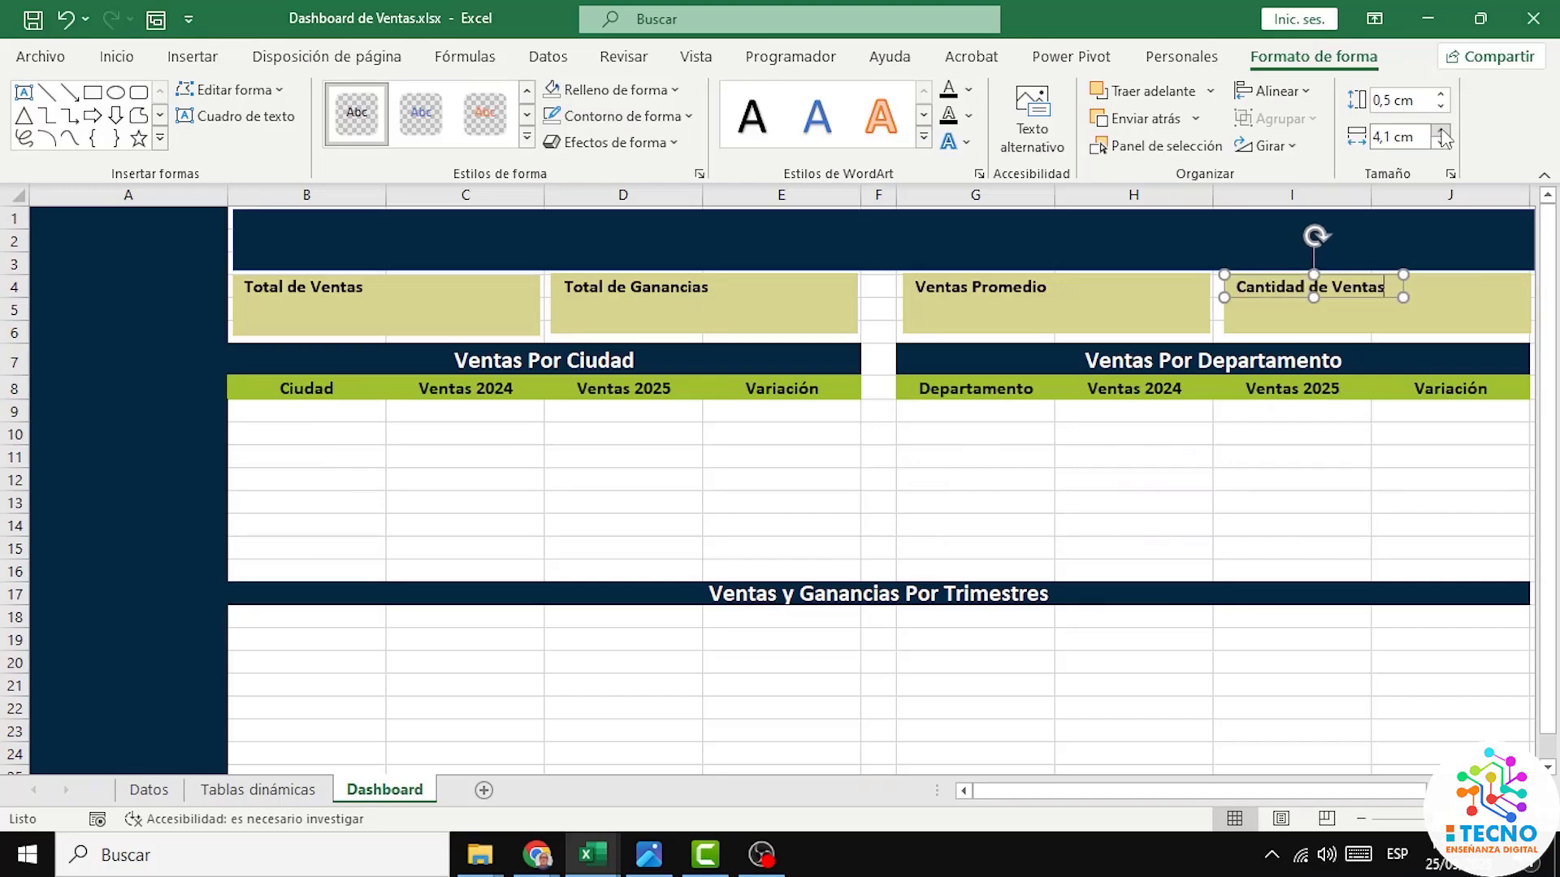
click(1441, 132)
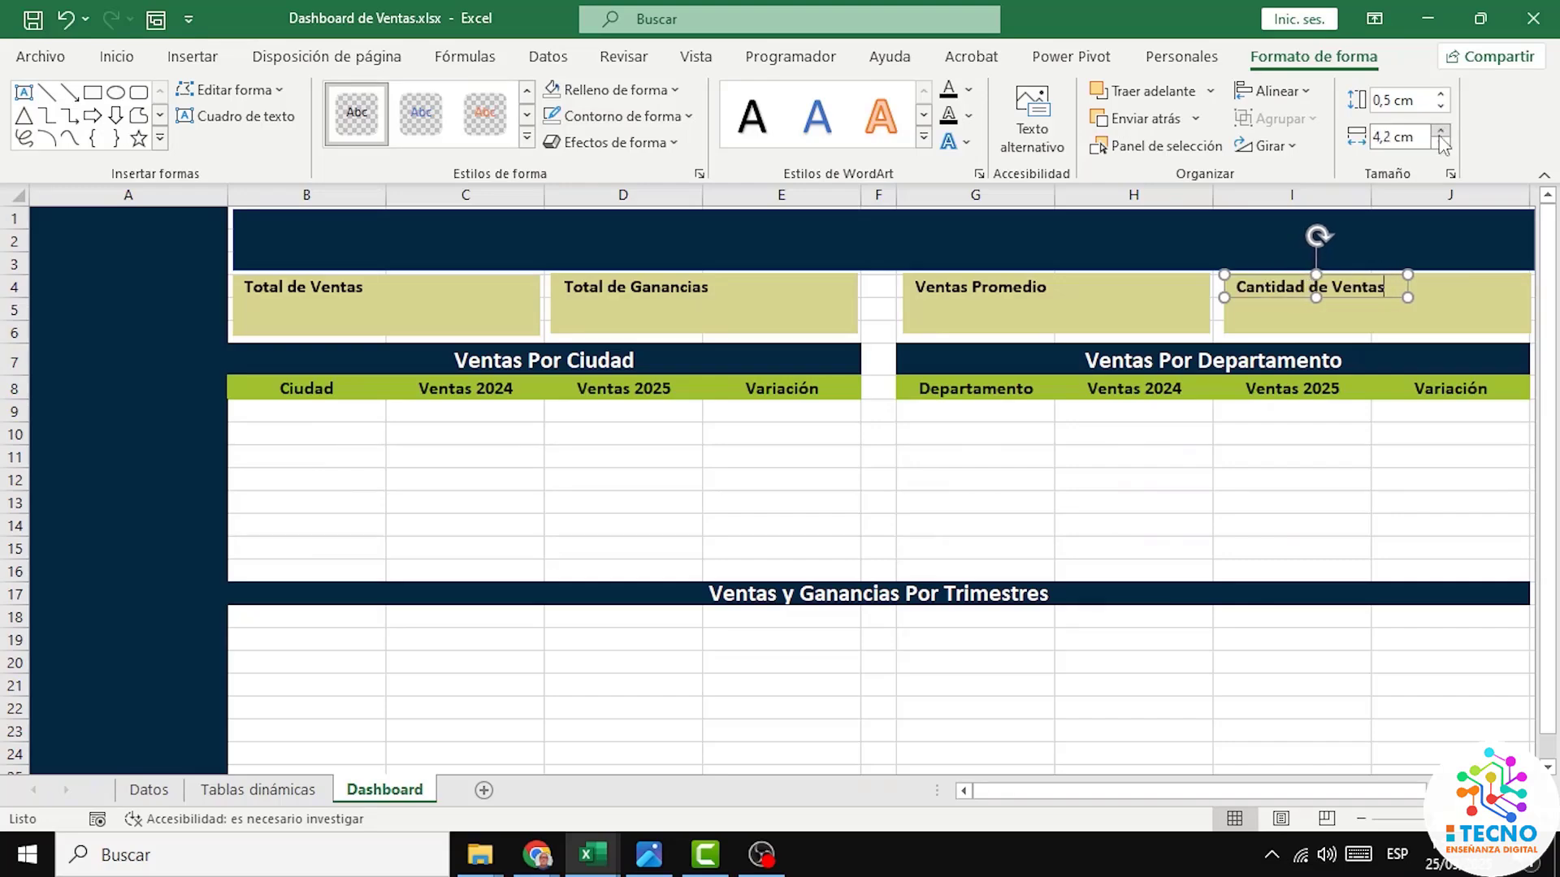
click(1303, 438)
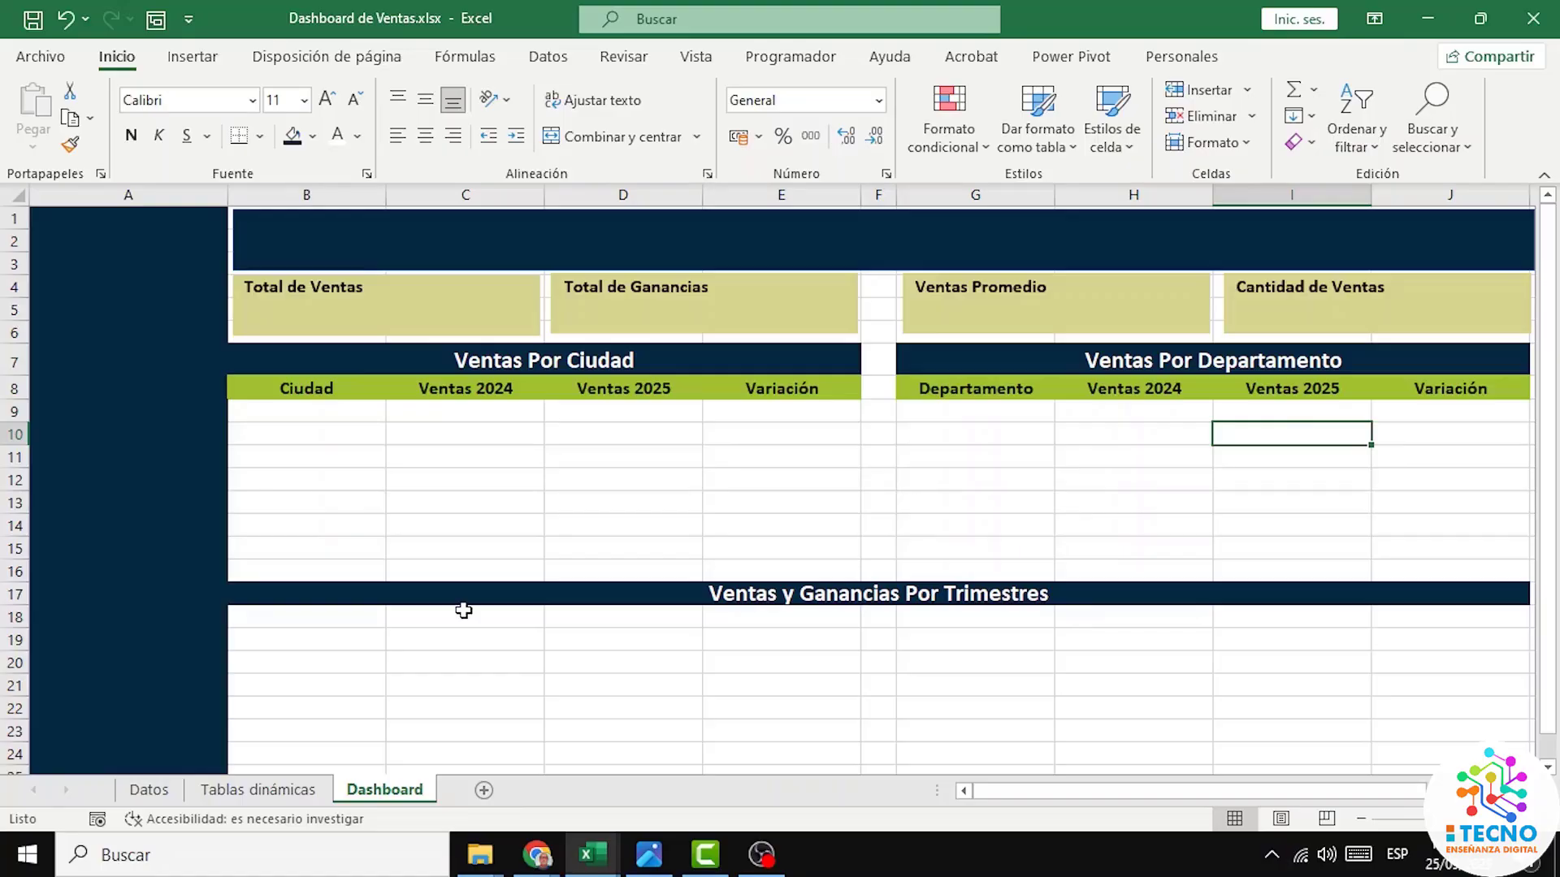
Step: Create a pivot table from the Ventas table on the Datos sheet, placed at cell B2 of the existing Tablas dinámicas sheet
click(150, 791)
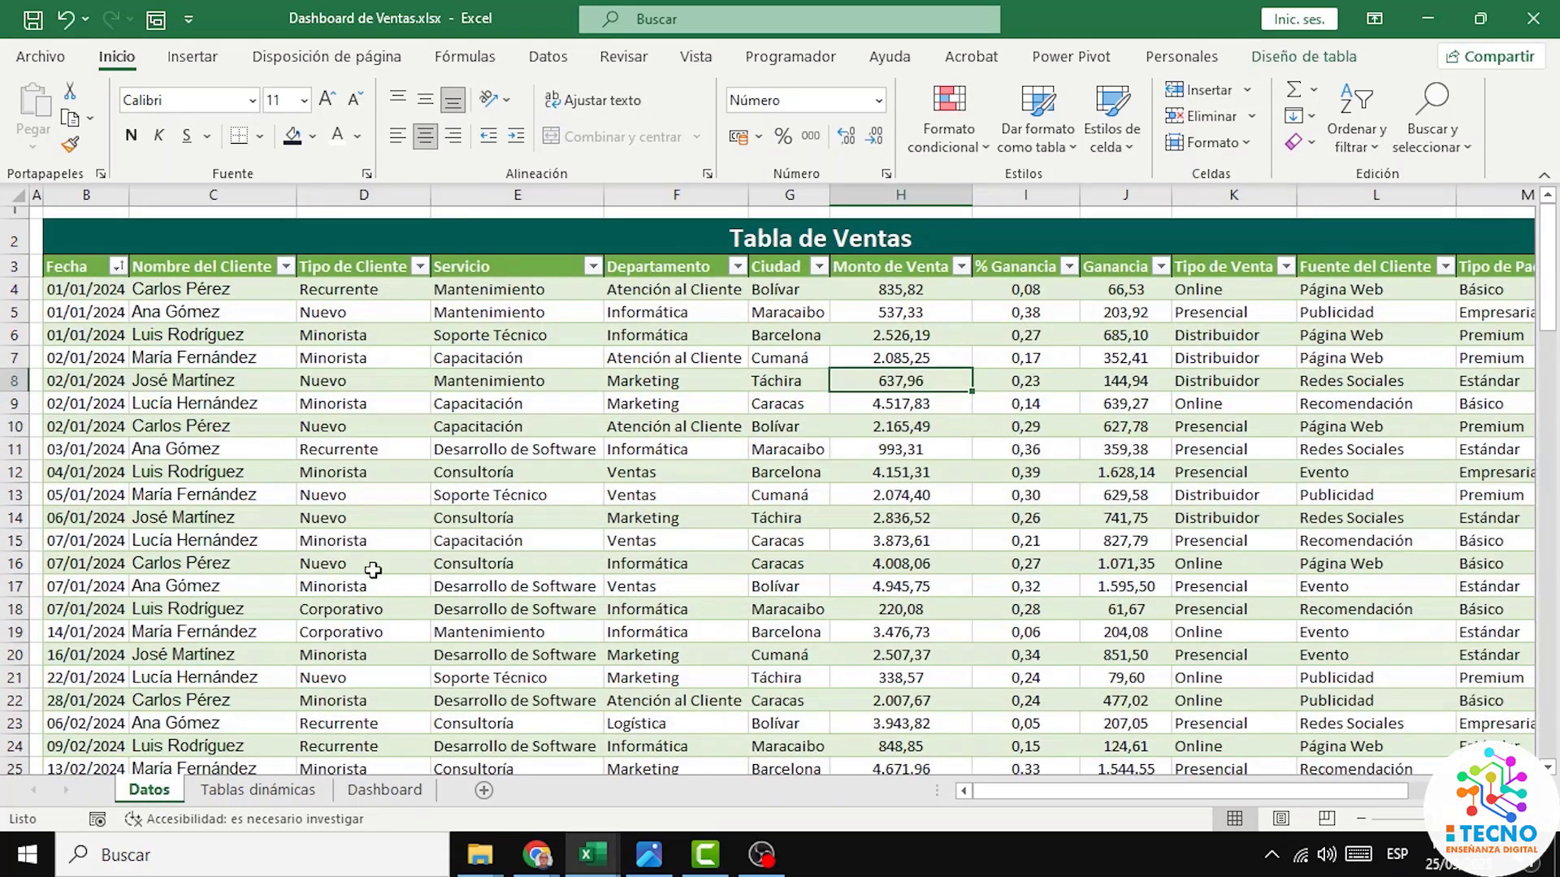
click(525, 356)
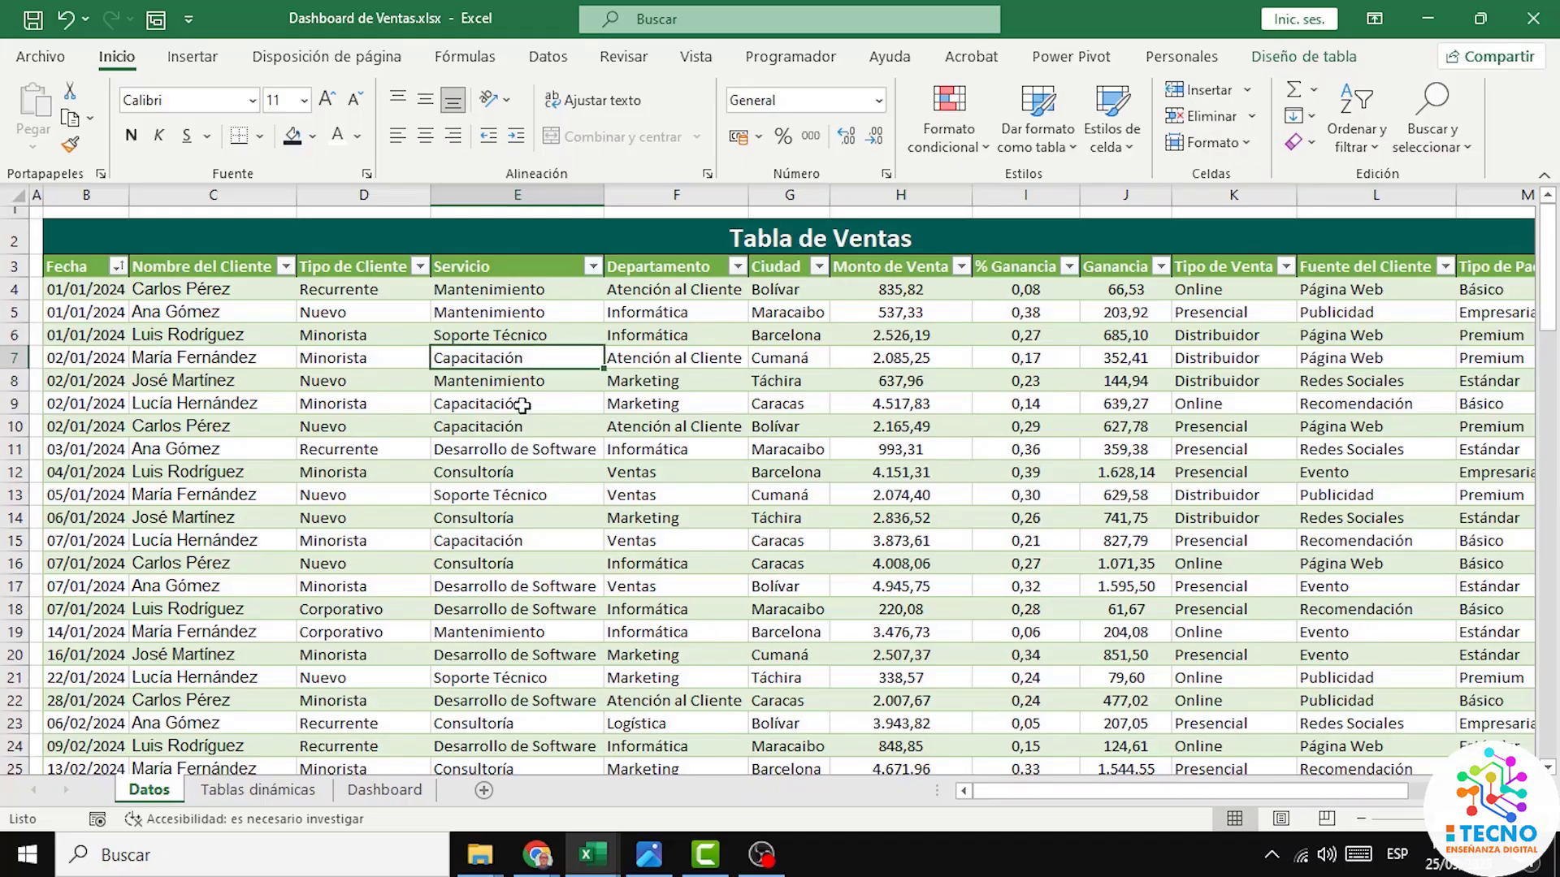
click(195, 58)
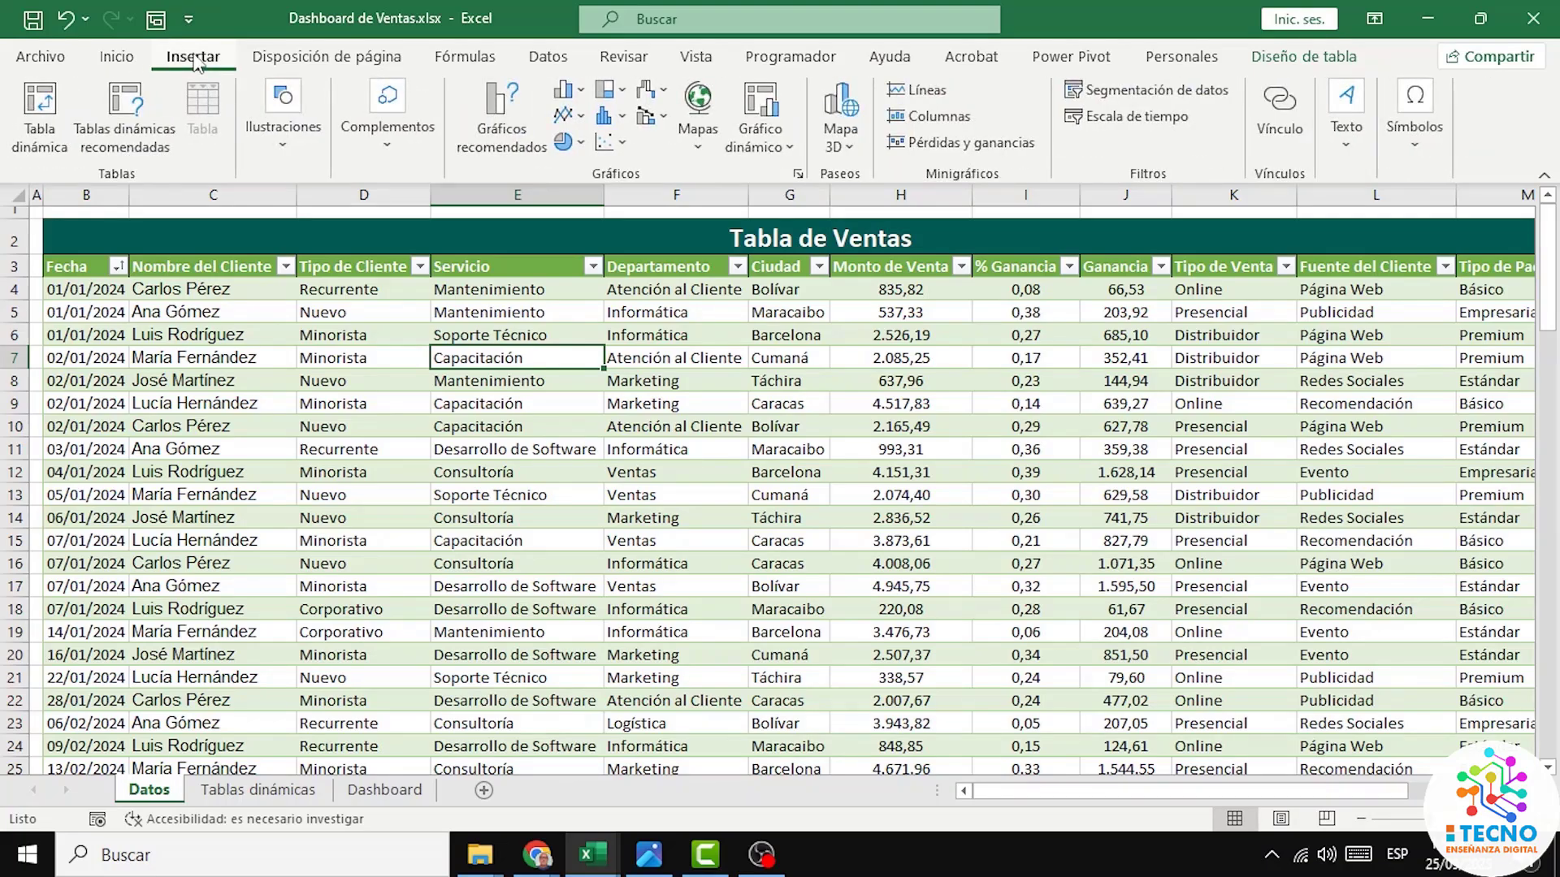
click(42, 130)
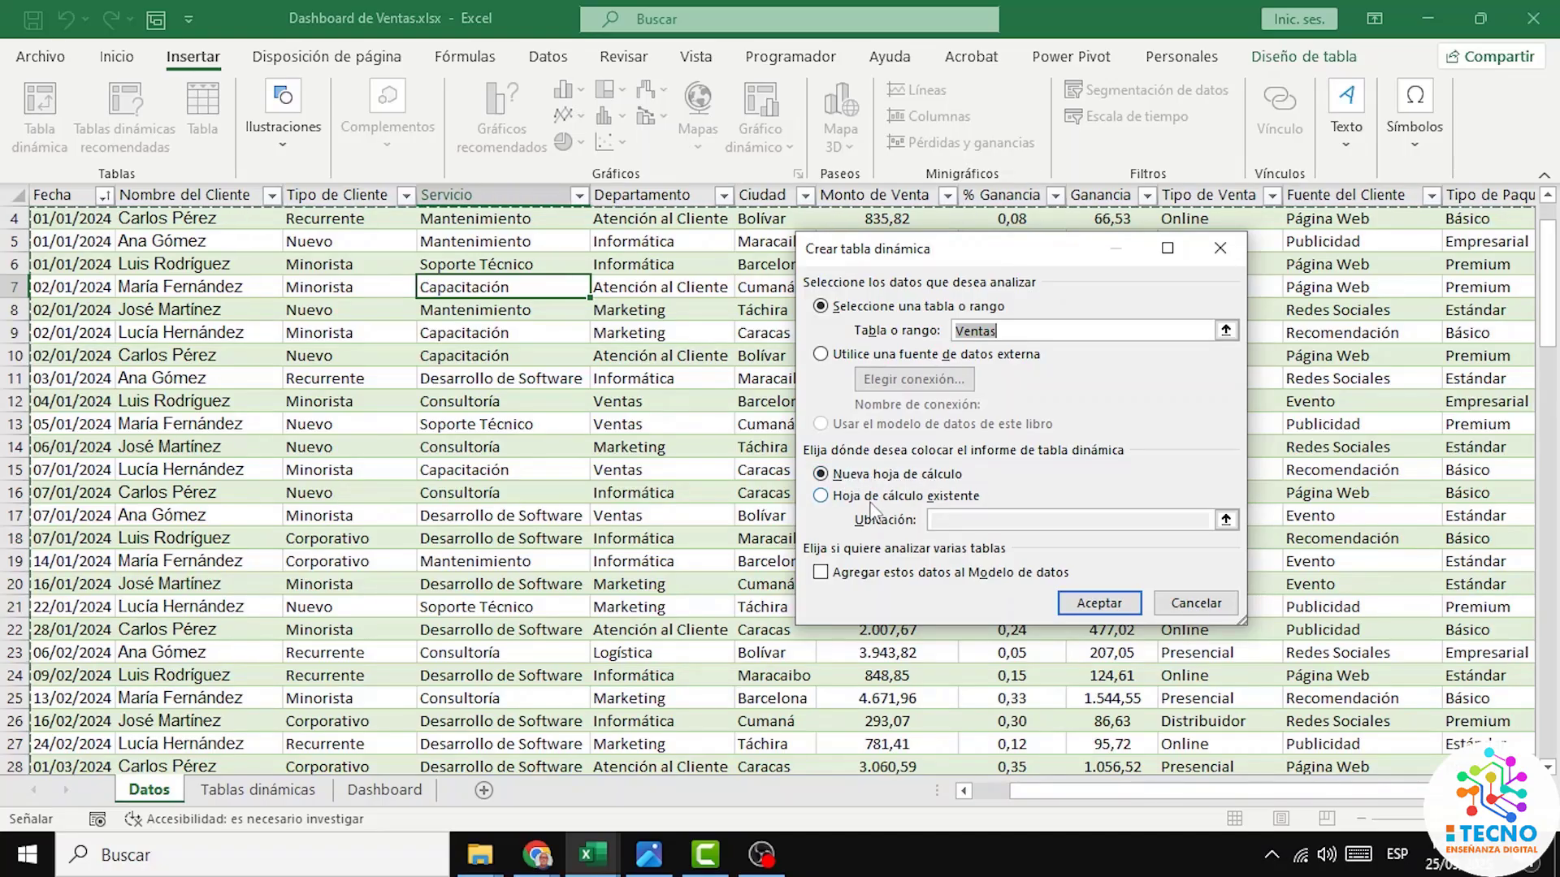
click(820, 495)
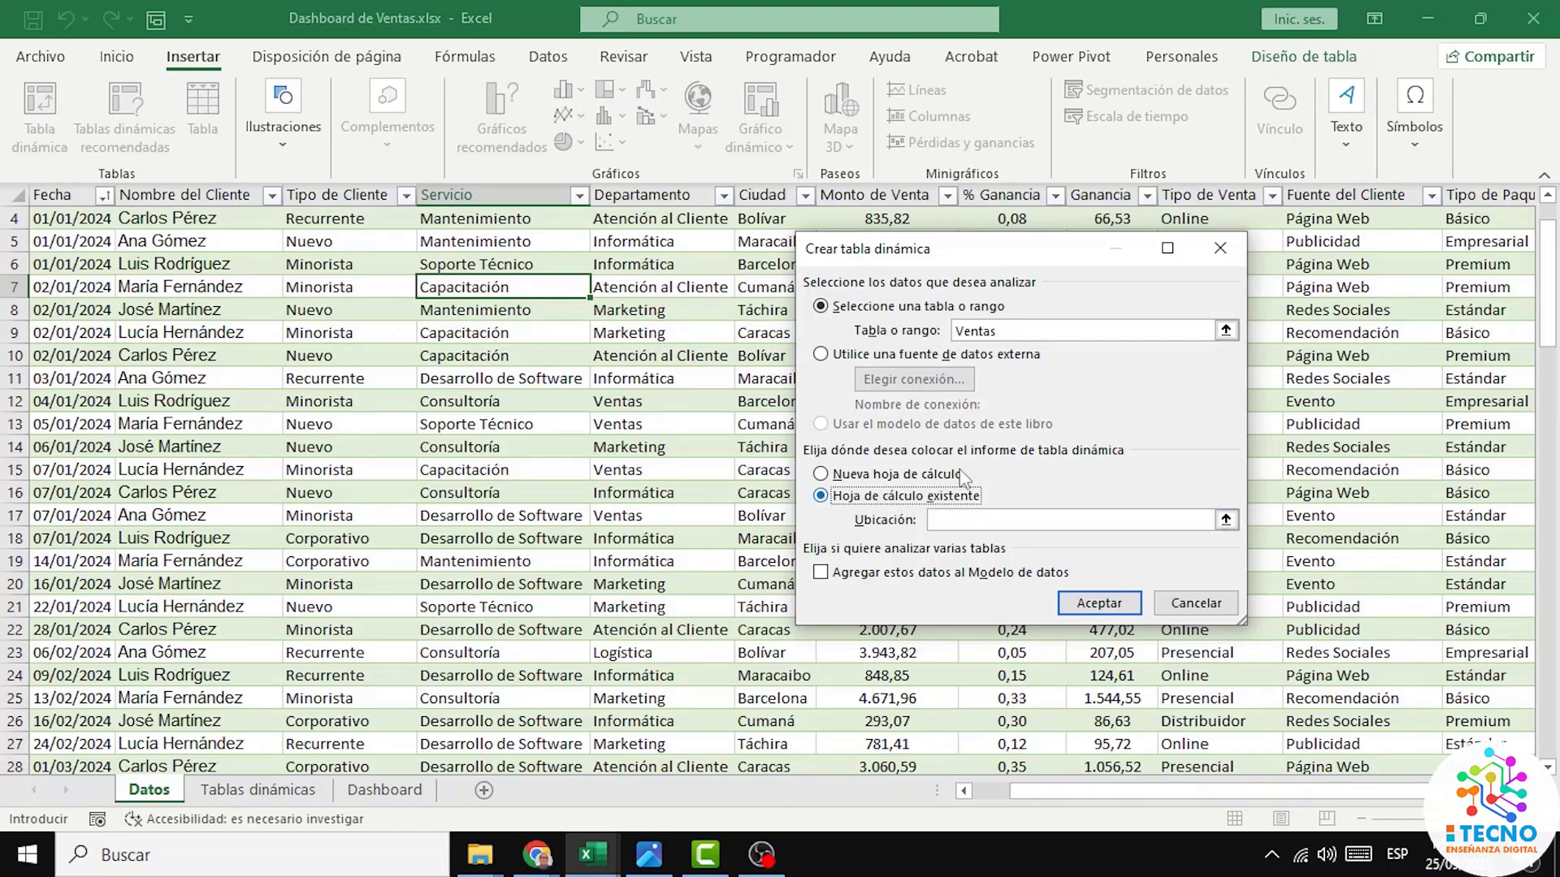
click(961, 521)
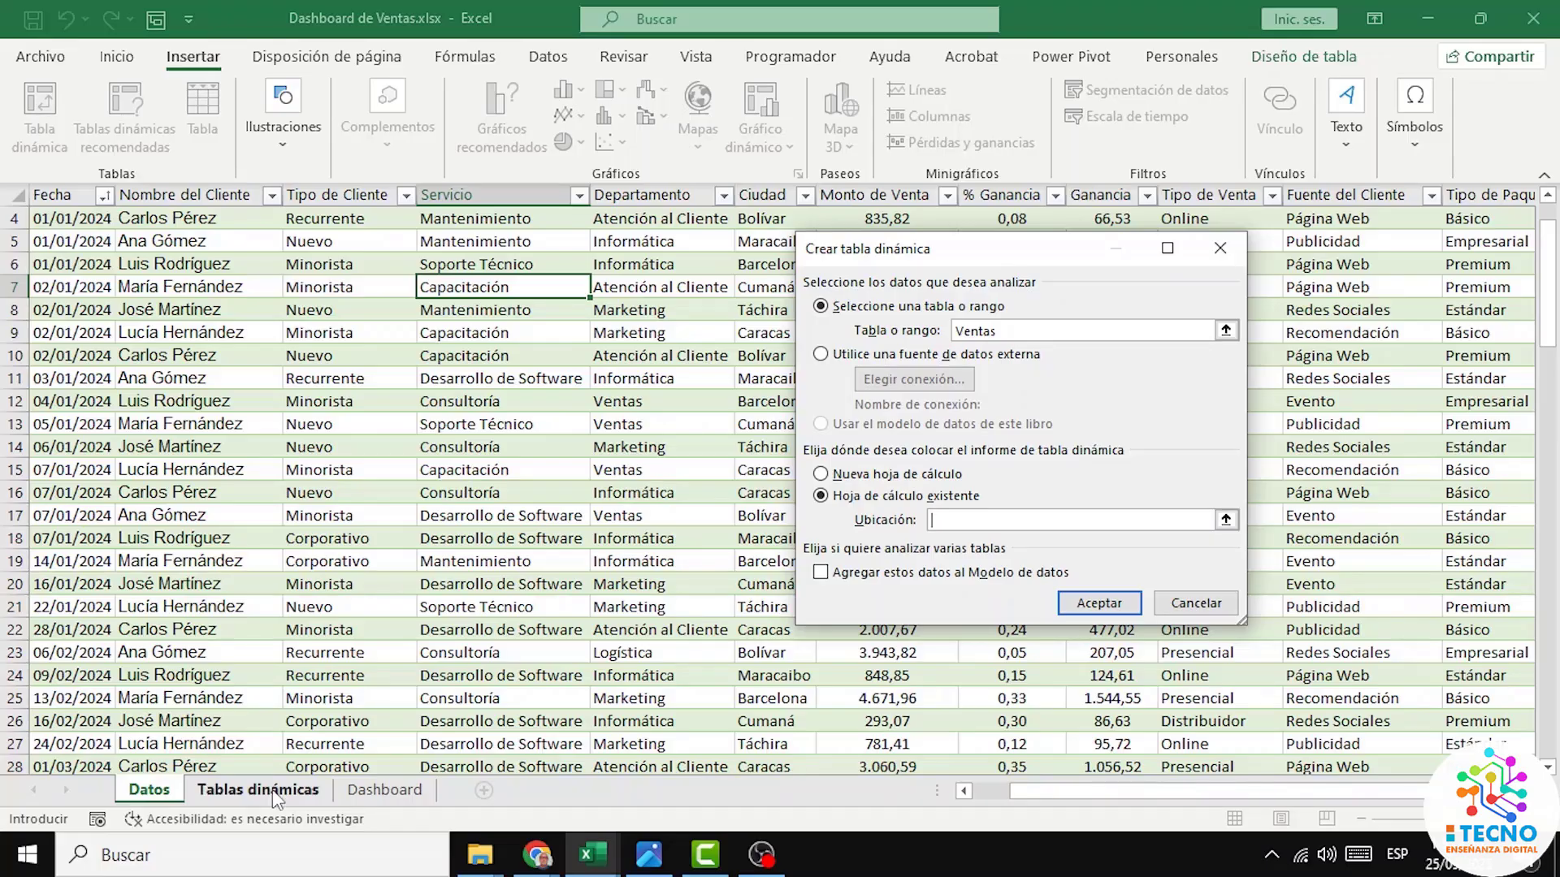
click(276, 800)
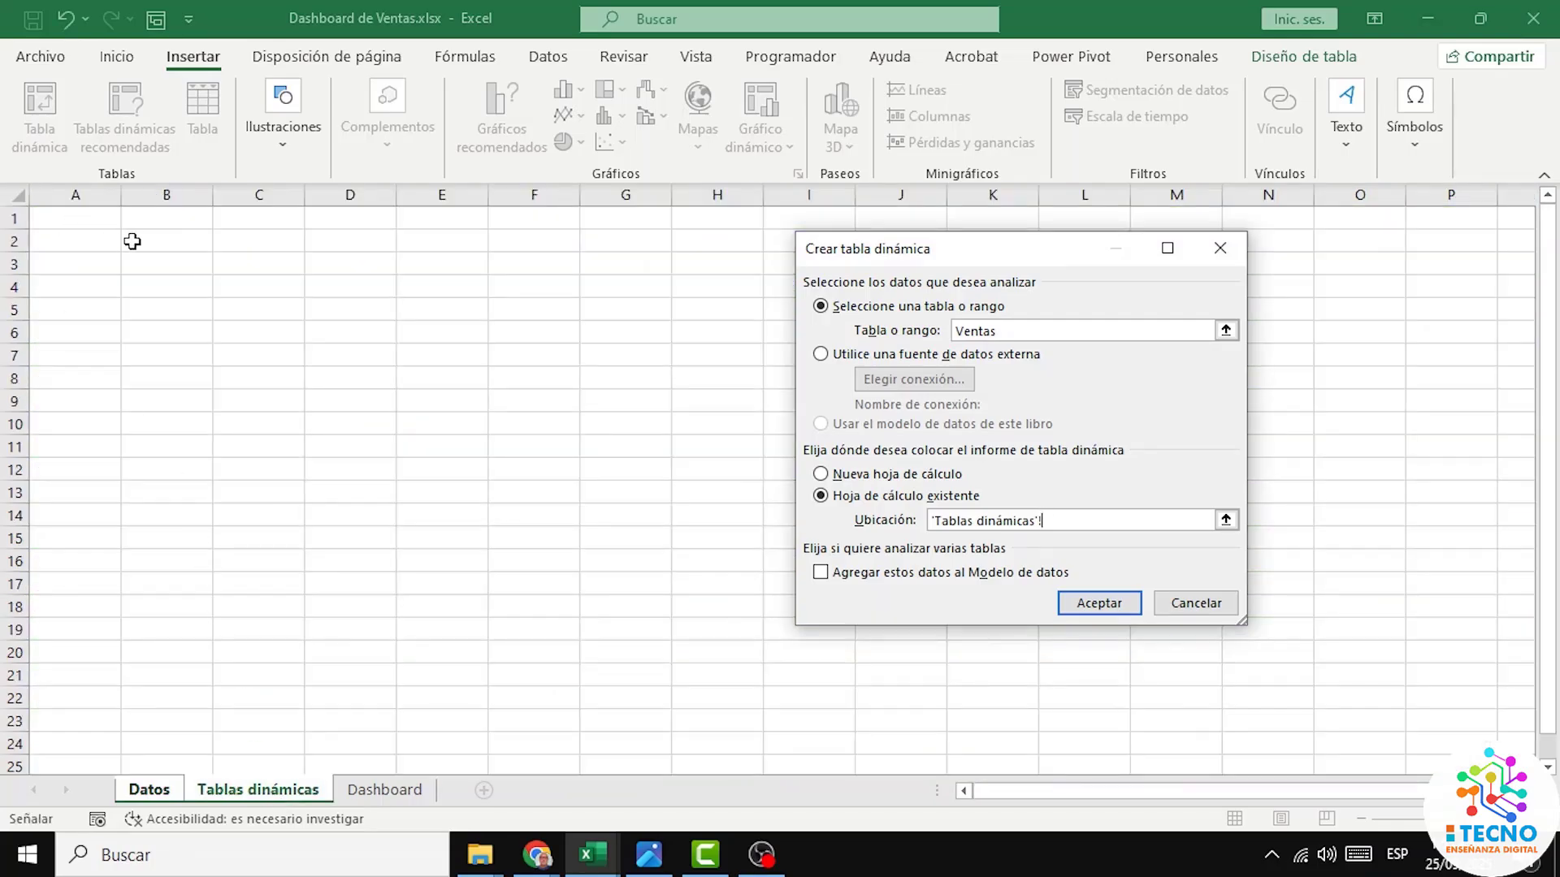
click(161, 242)
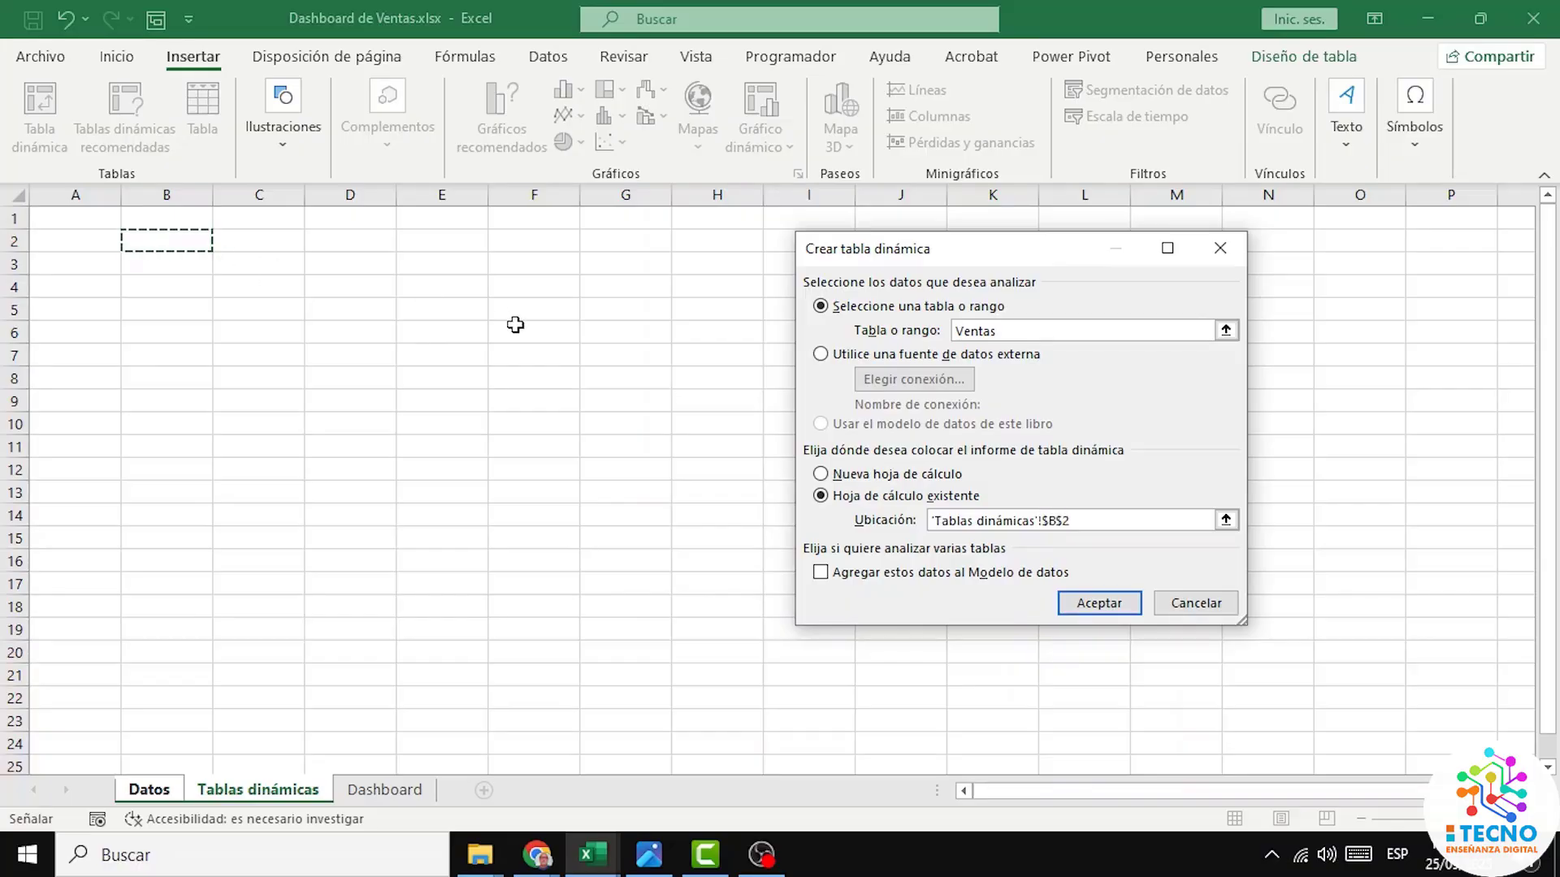
click(1100, 608)
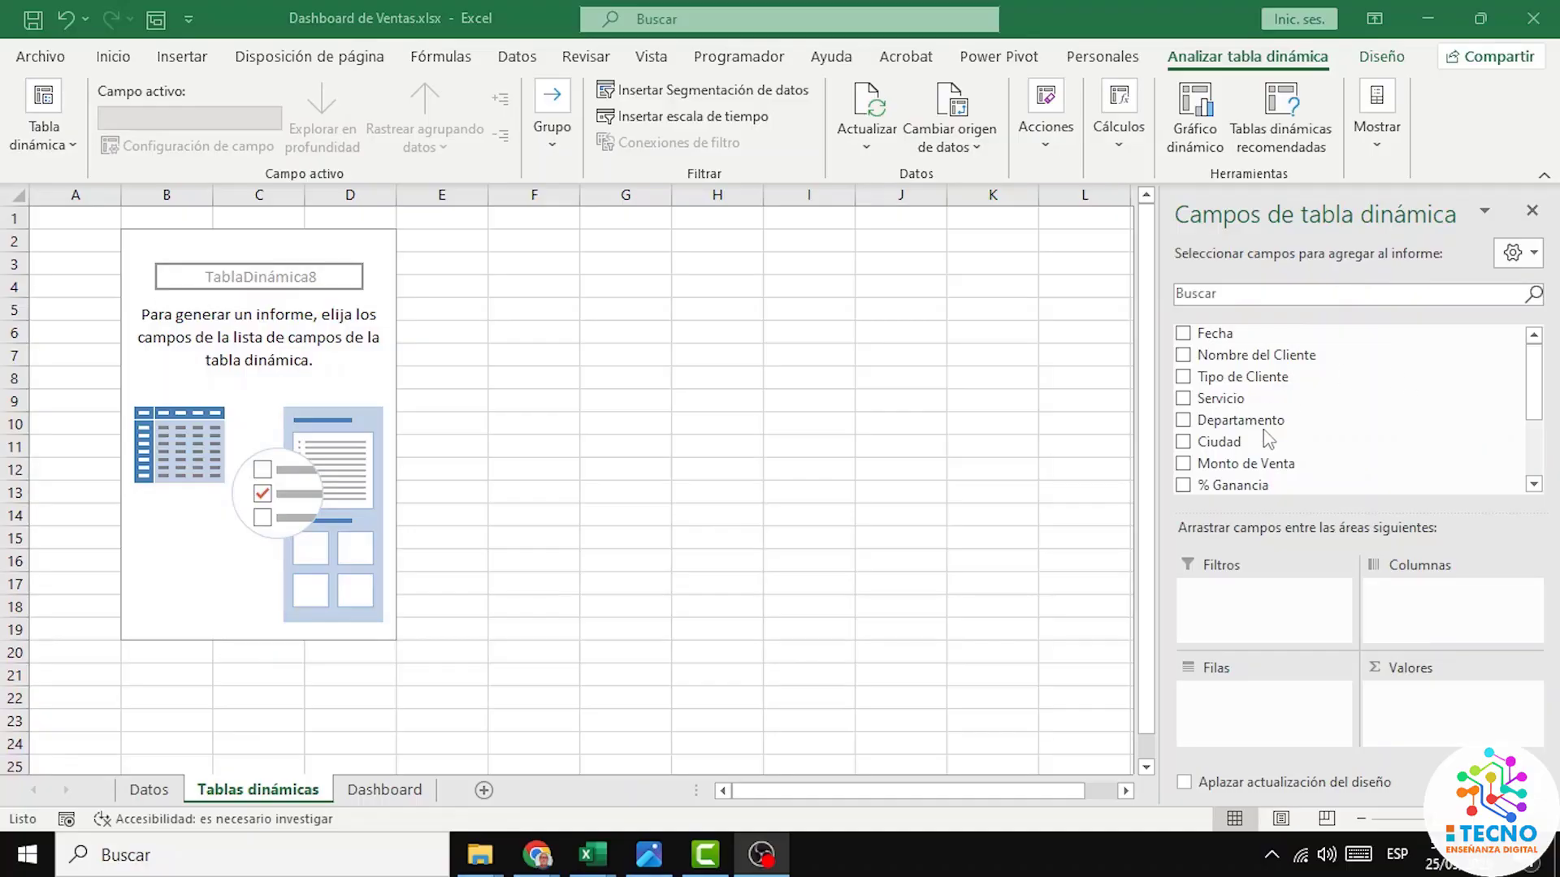
Step: Add the Monto de Venta and Ganancia fields to the pivot table's values as sums
scroll(1237, 382, down, 3)
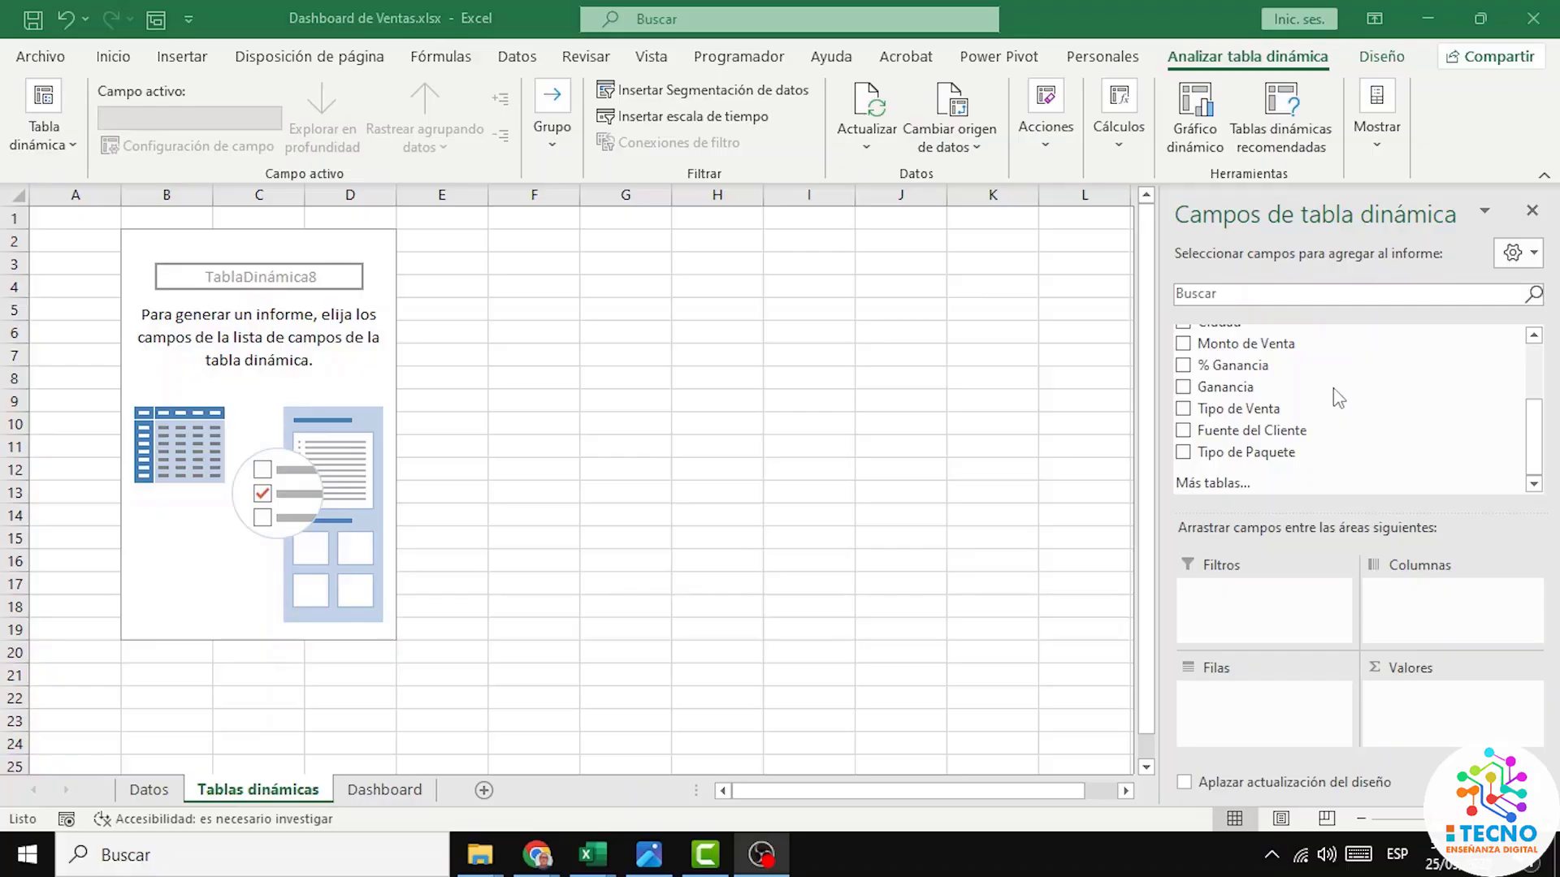
scroll(1339, 398, up, 2)
scroll(1340, 397, up, 1)
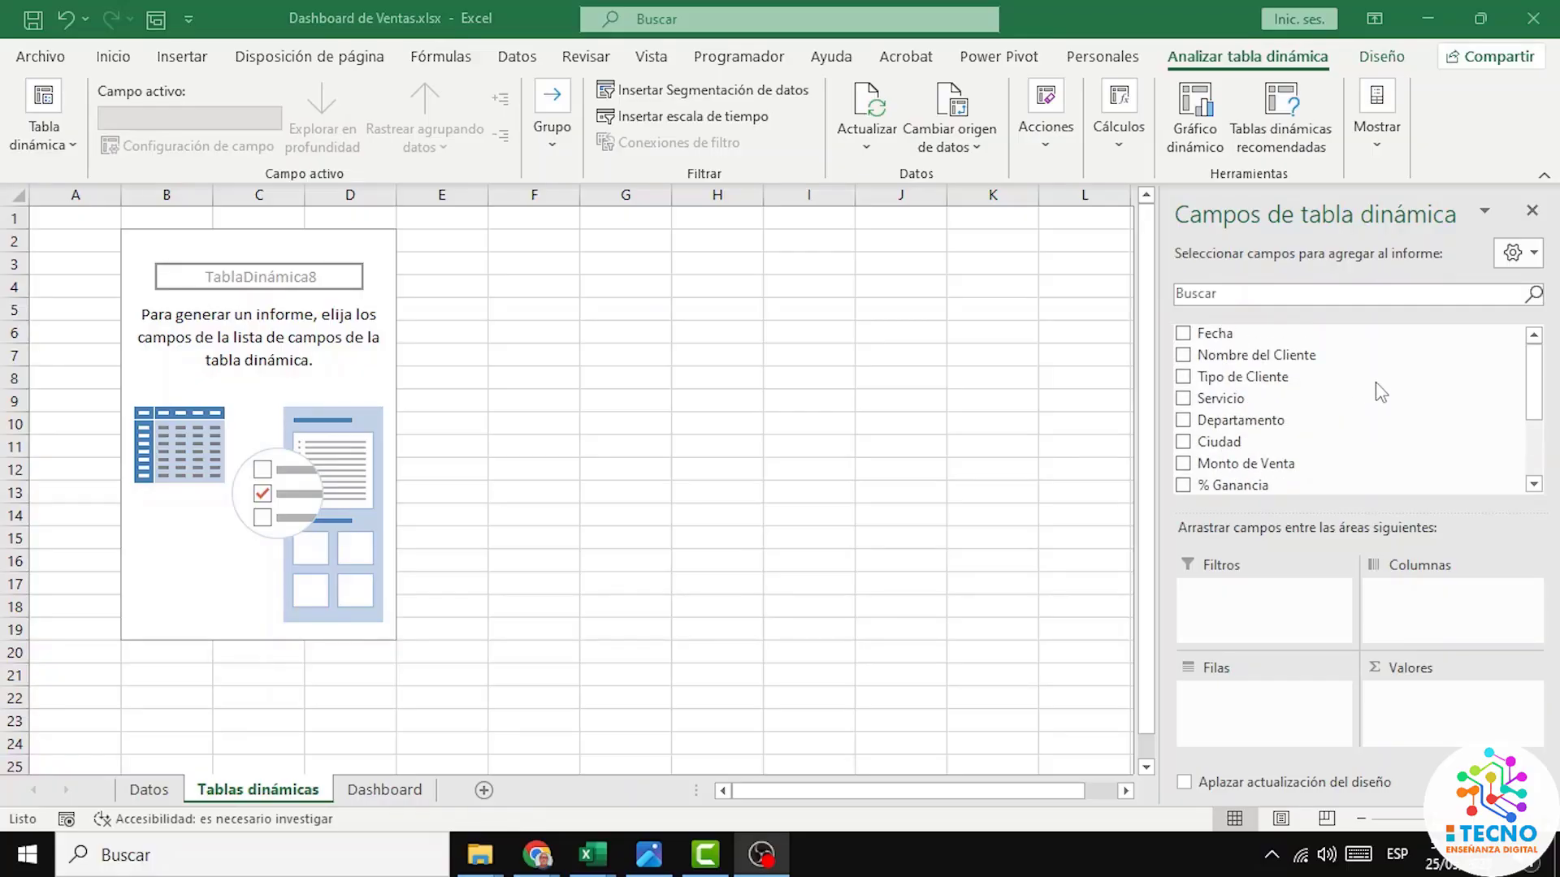
click(1536, 389)
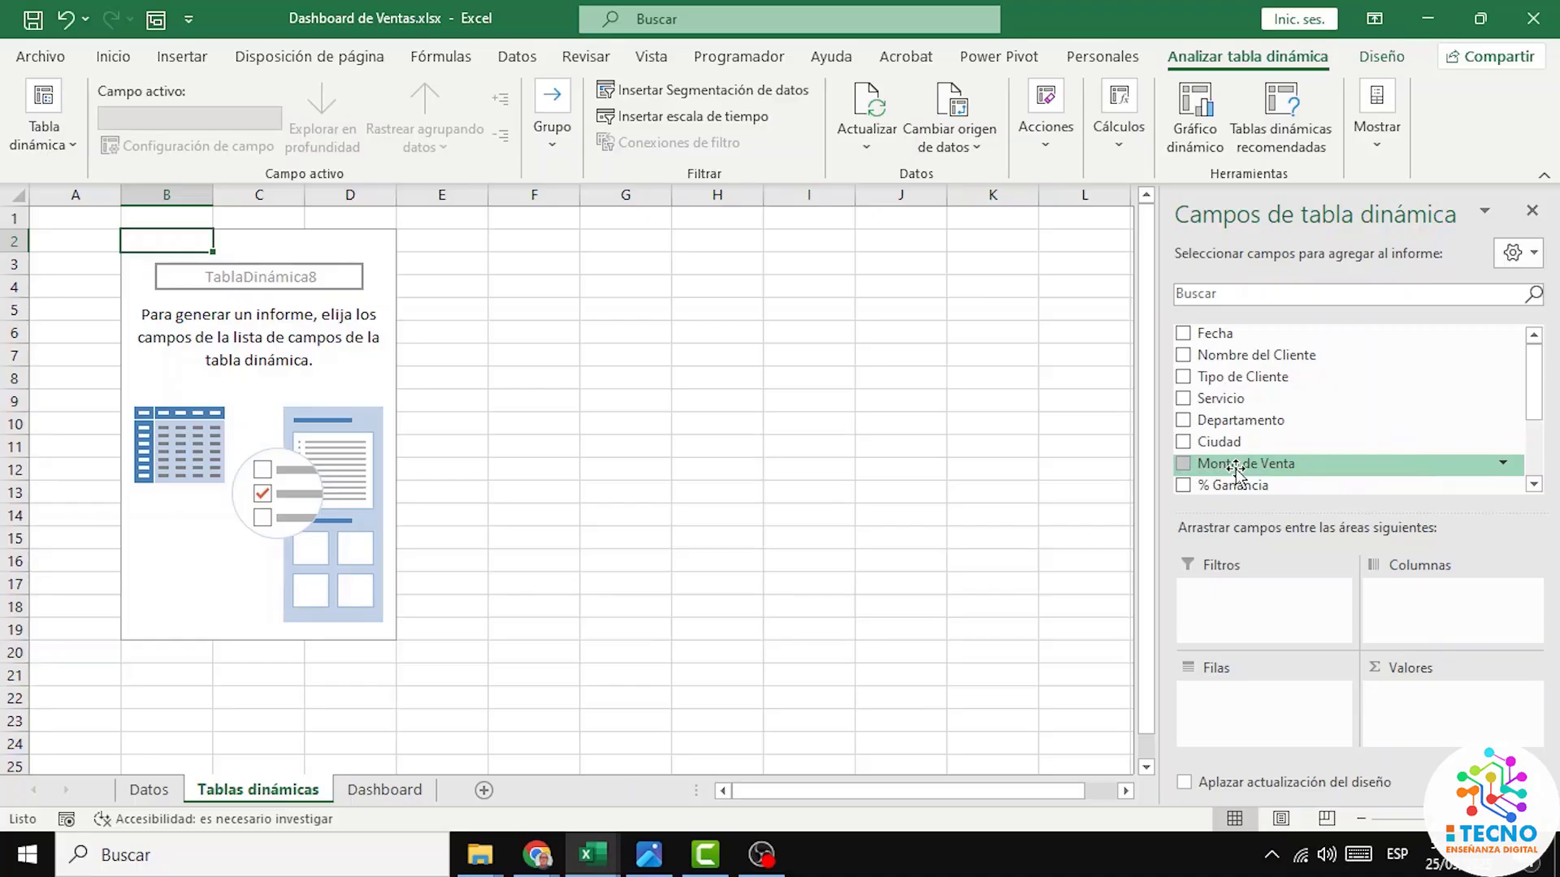
drag(1239, 469, 1434, 703)
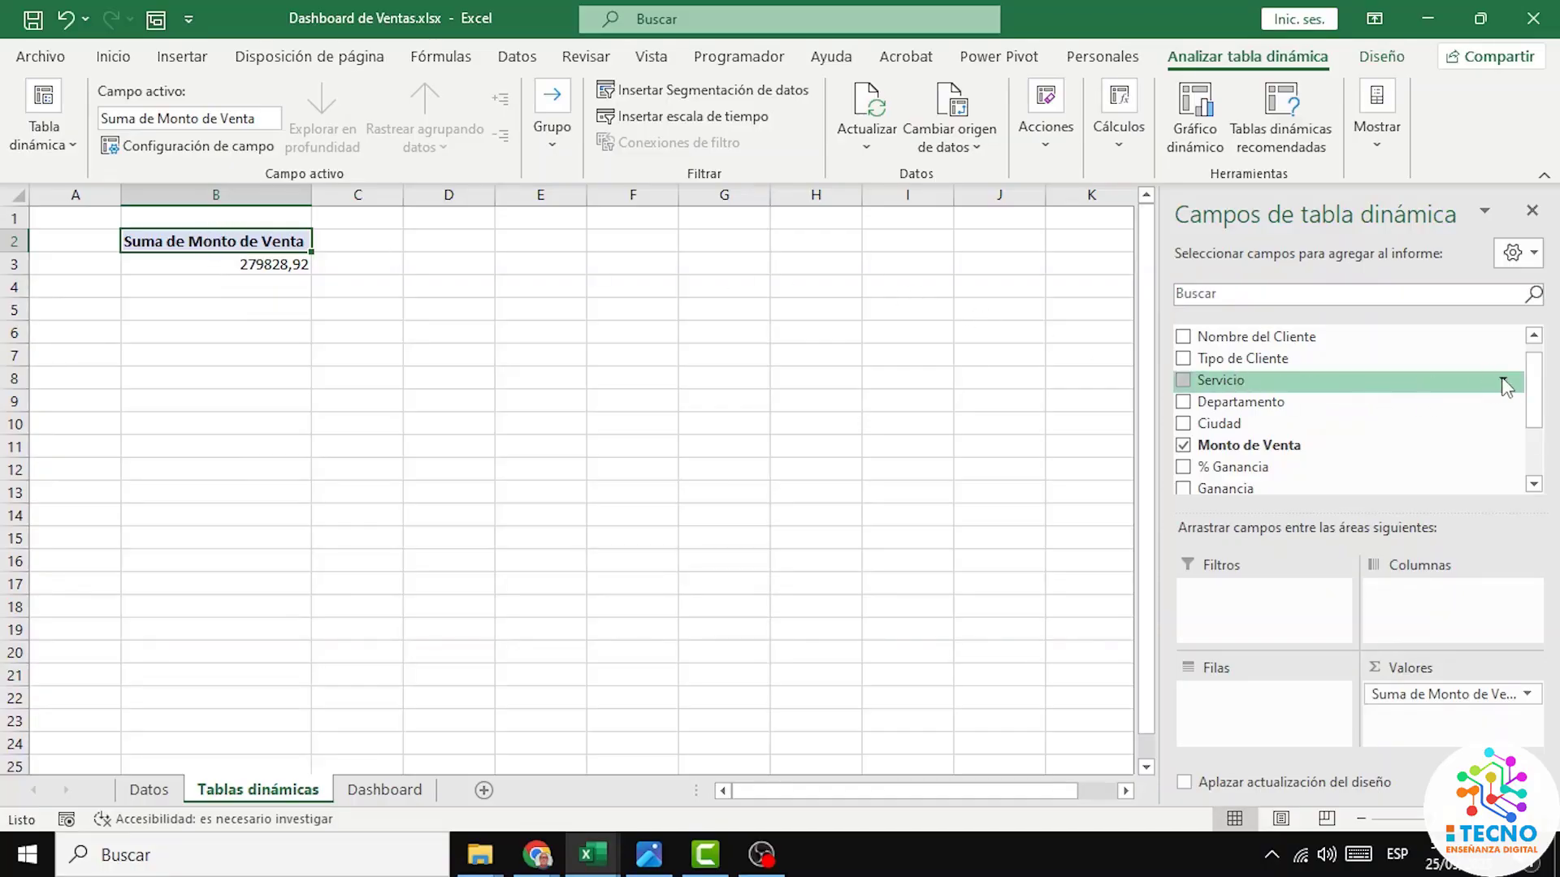
drag(1545, 386, 1546, 432)
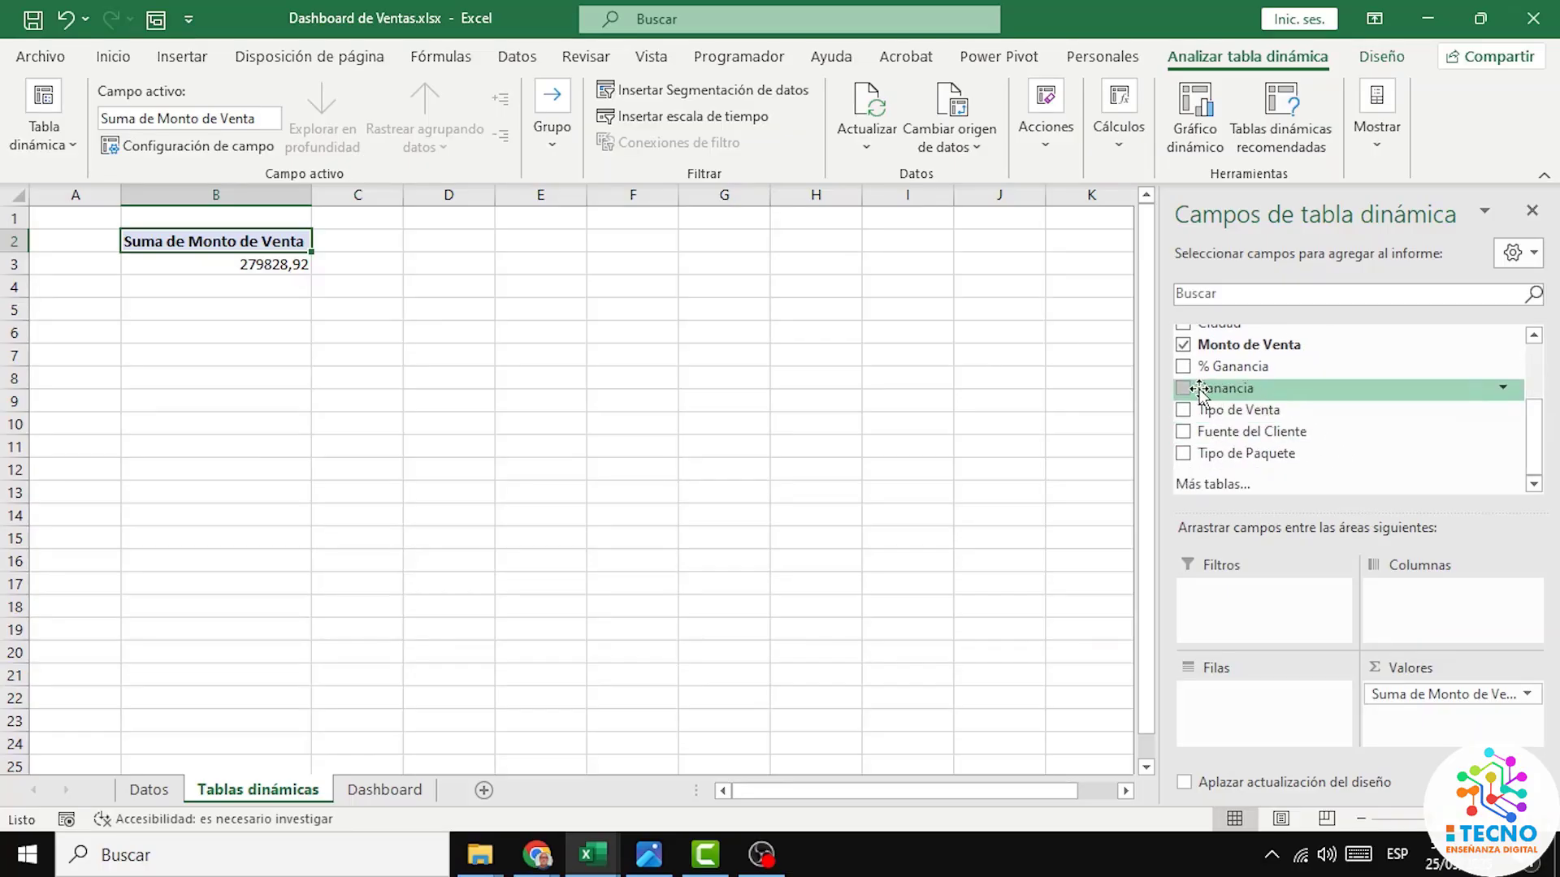
drag(1200, 390, 1431, 729)
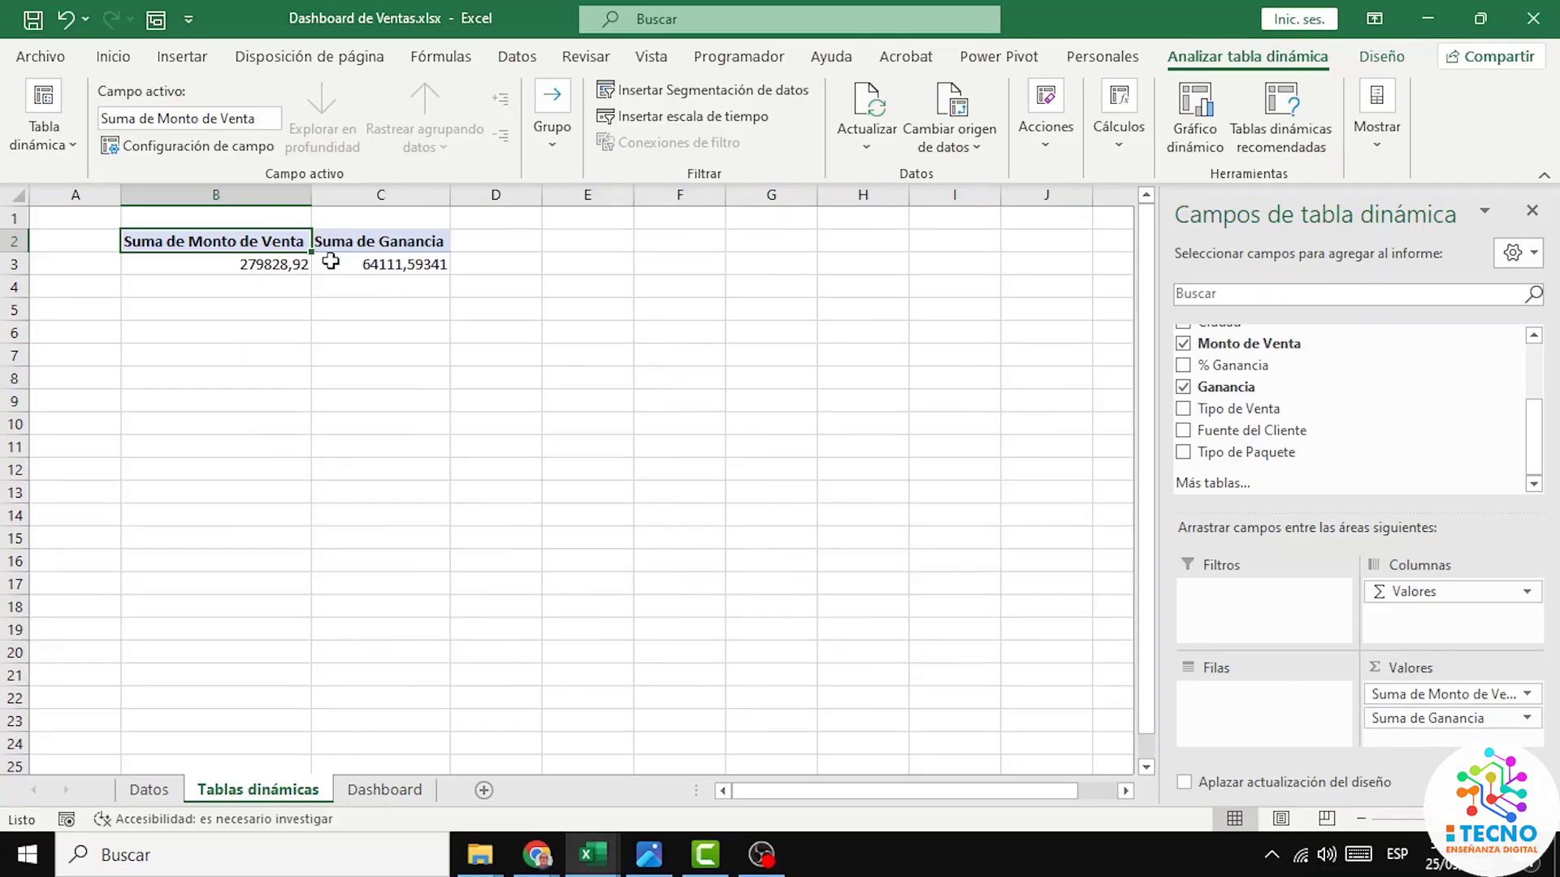
click(369, 242)
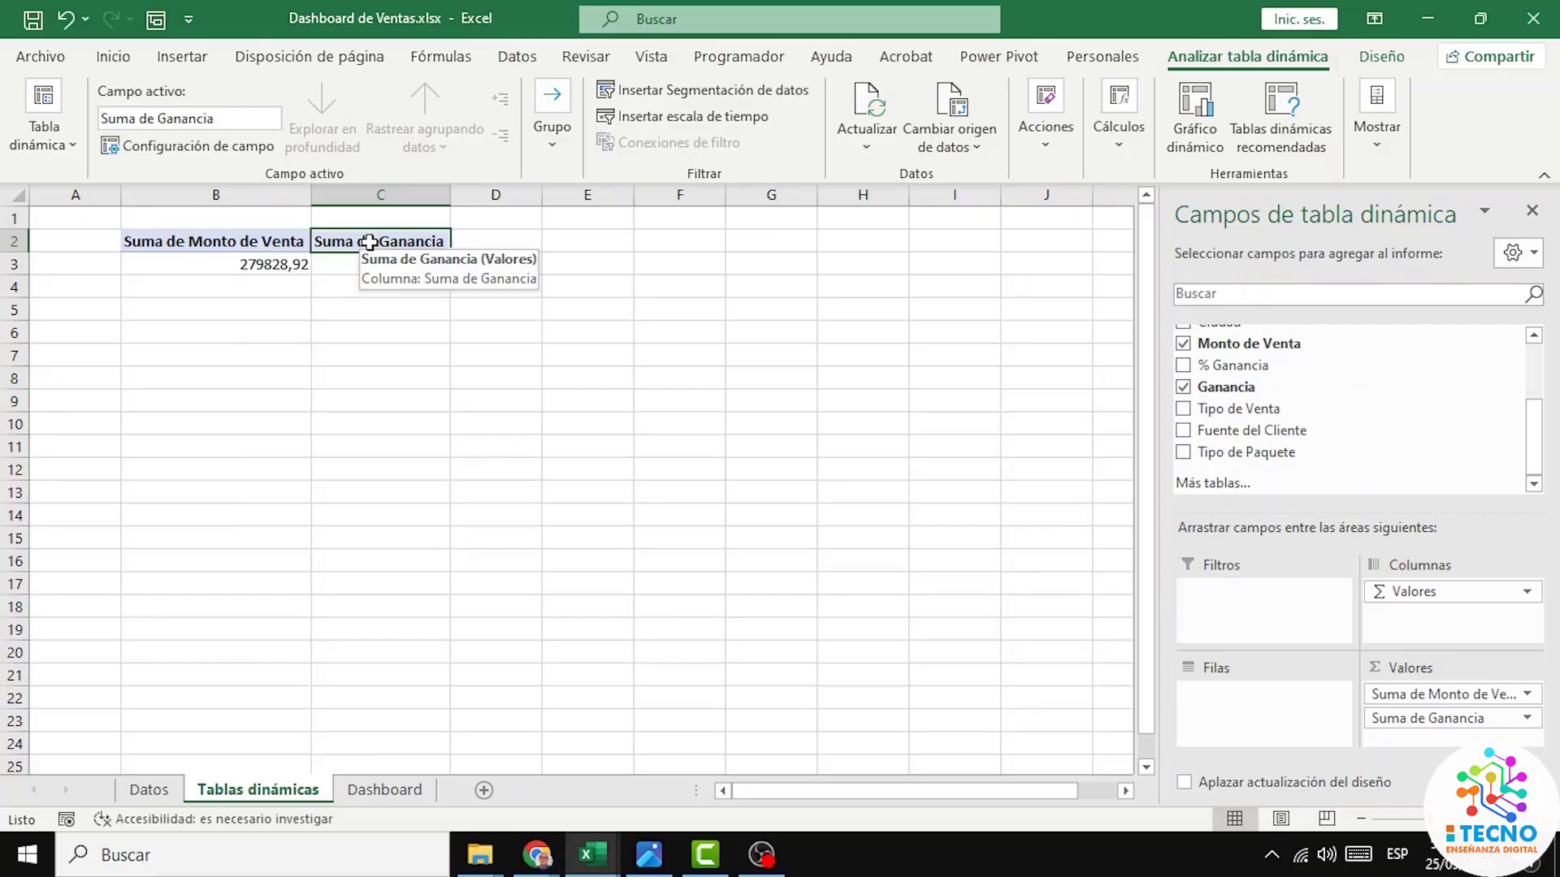
double_click(369, 242)
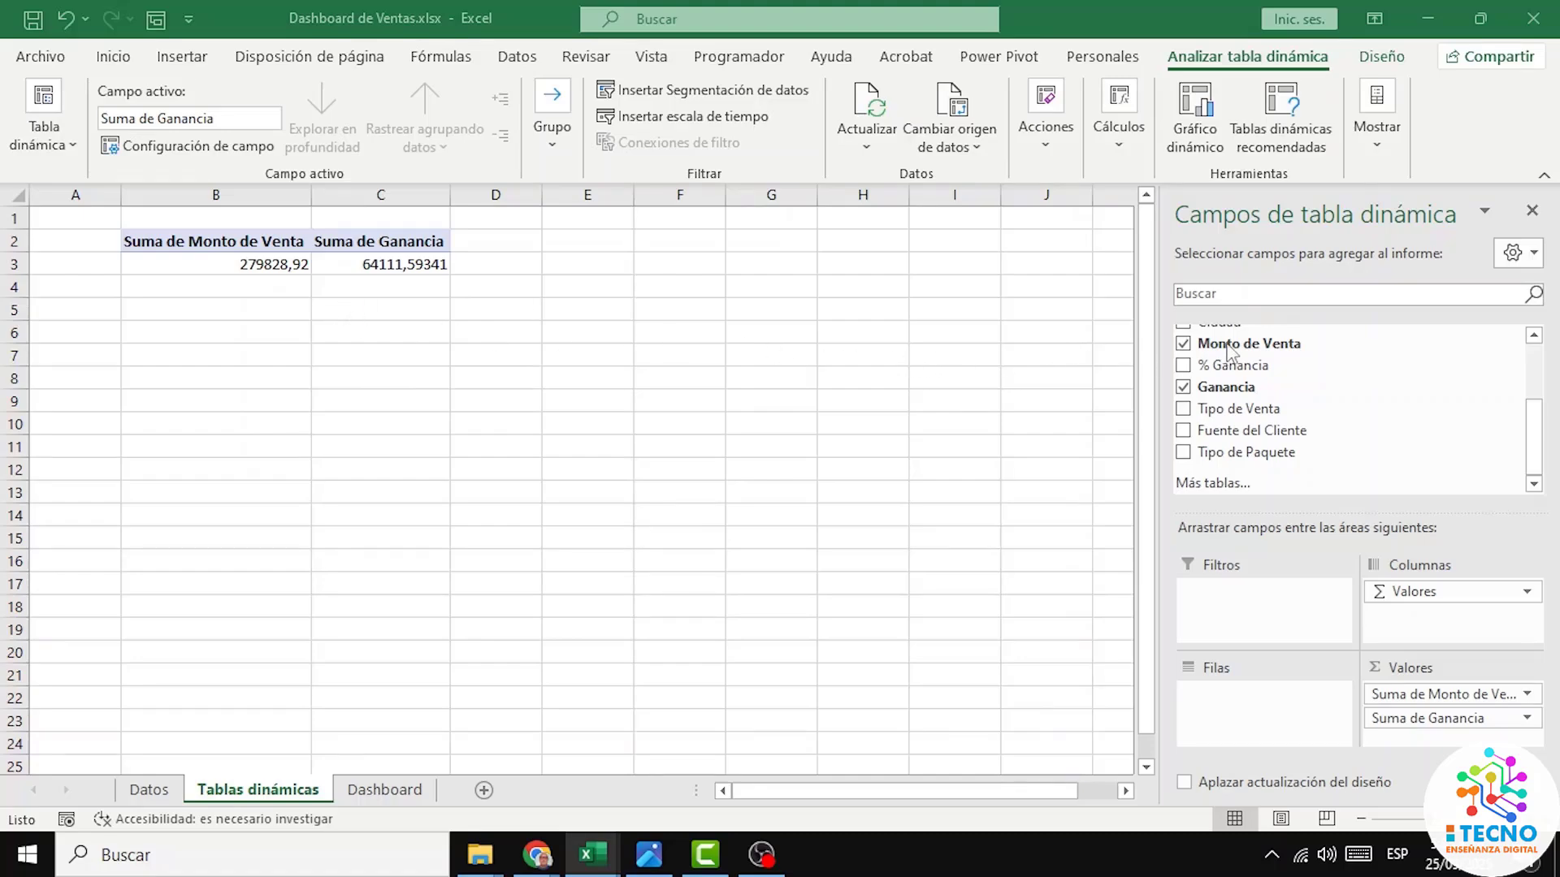
Step: Add Monto de Venta to the pivot table's values a second time and summarize that field by Promedio
drag(1227, 351, 1404, 751)
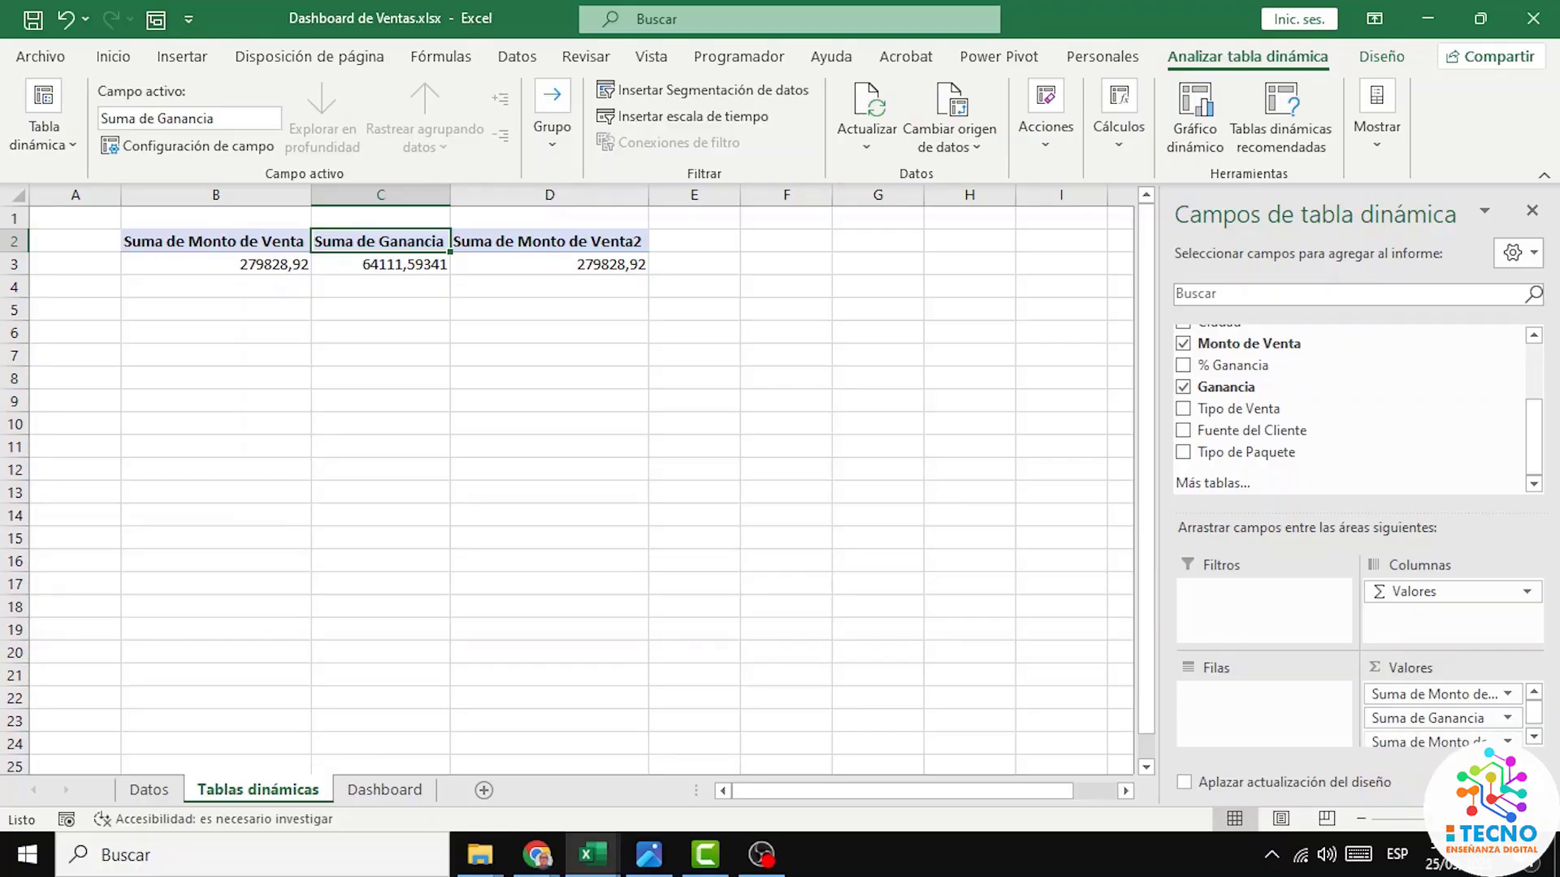
click(1430, 741)
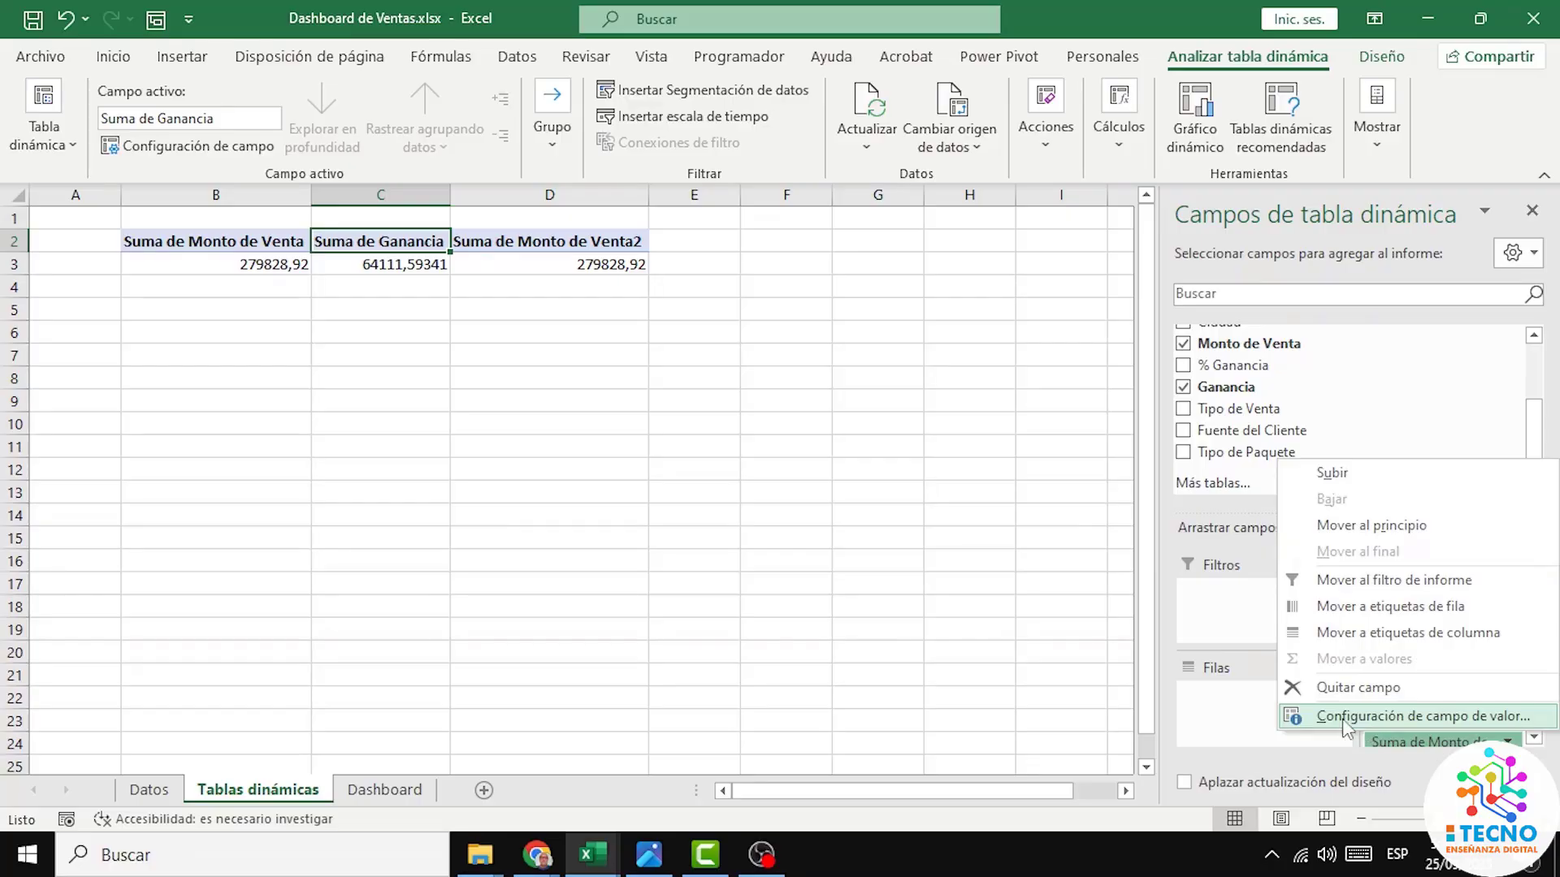
click(1428, 720)
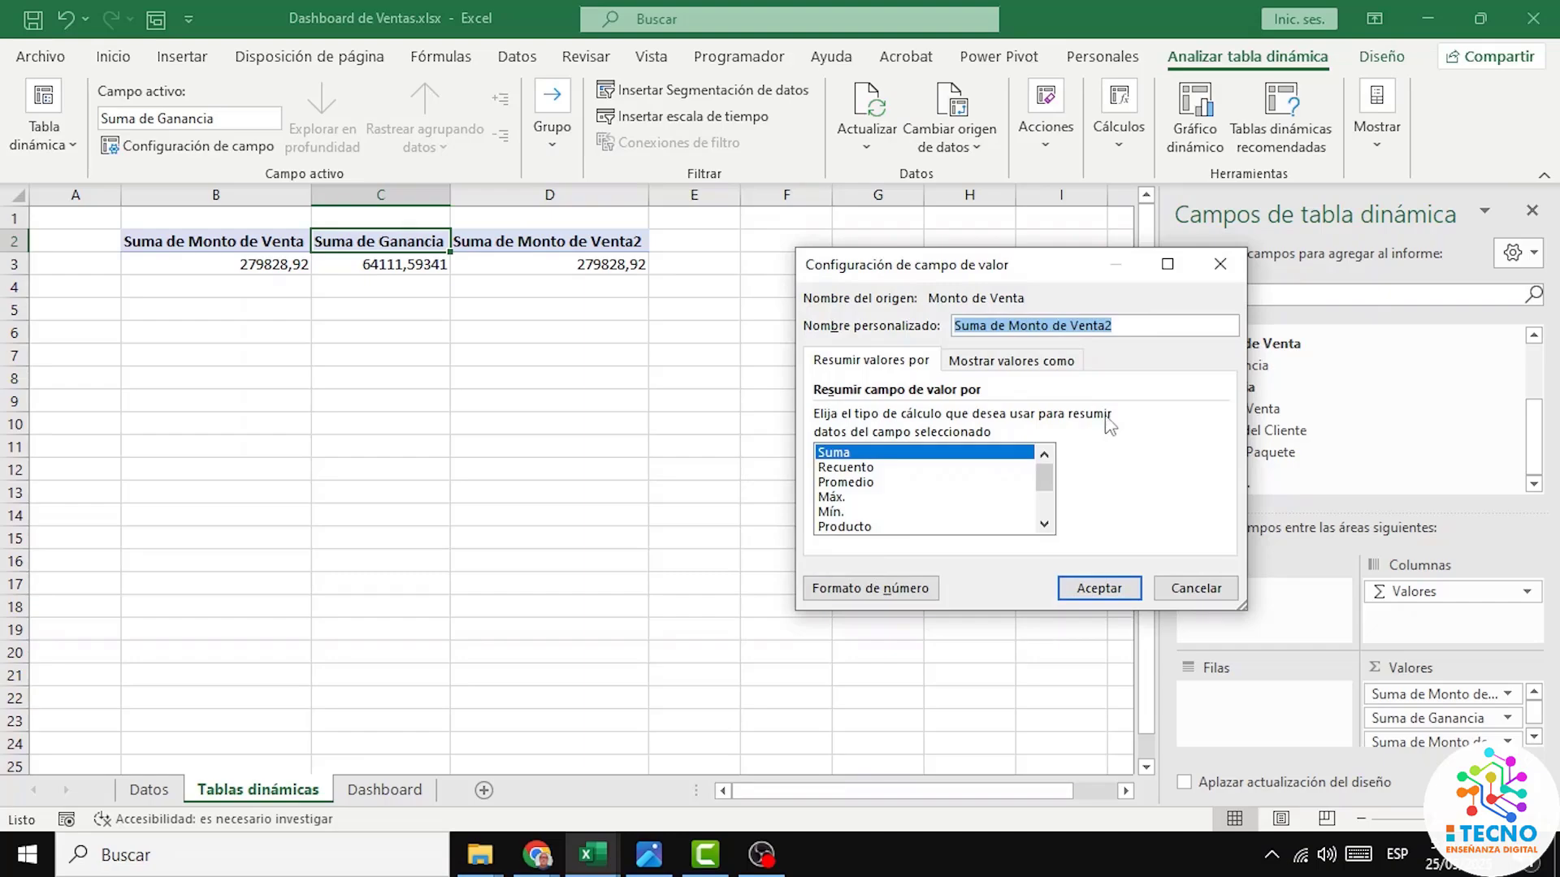
click(850, 484)
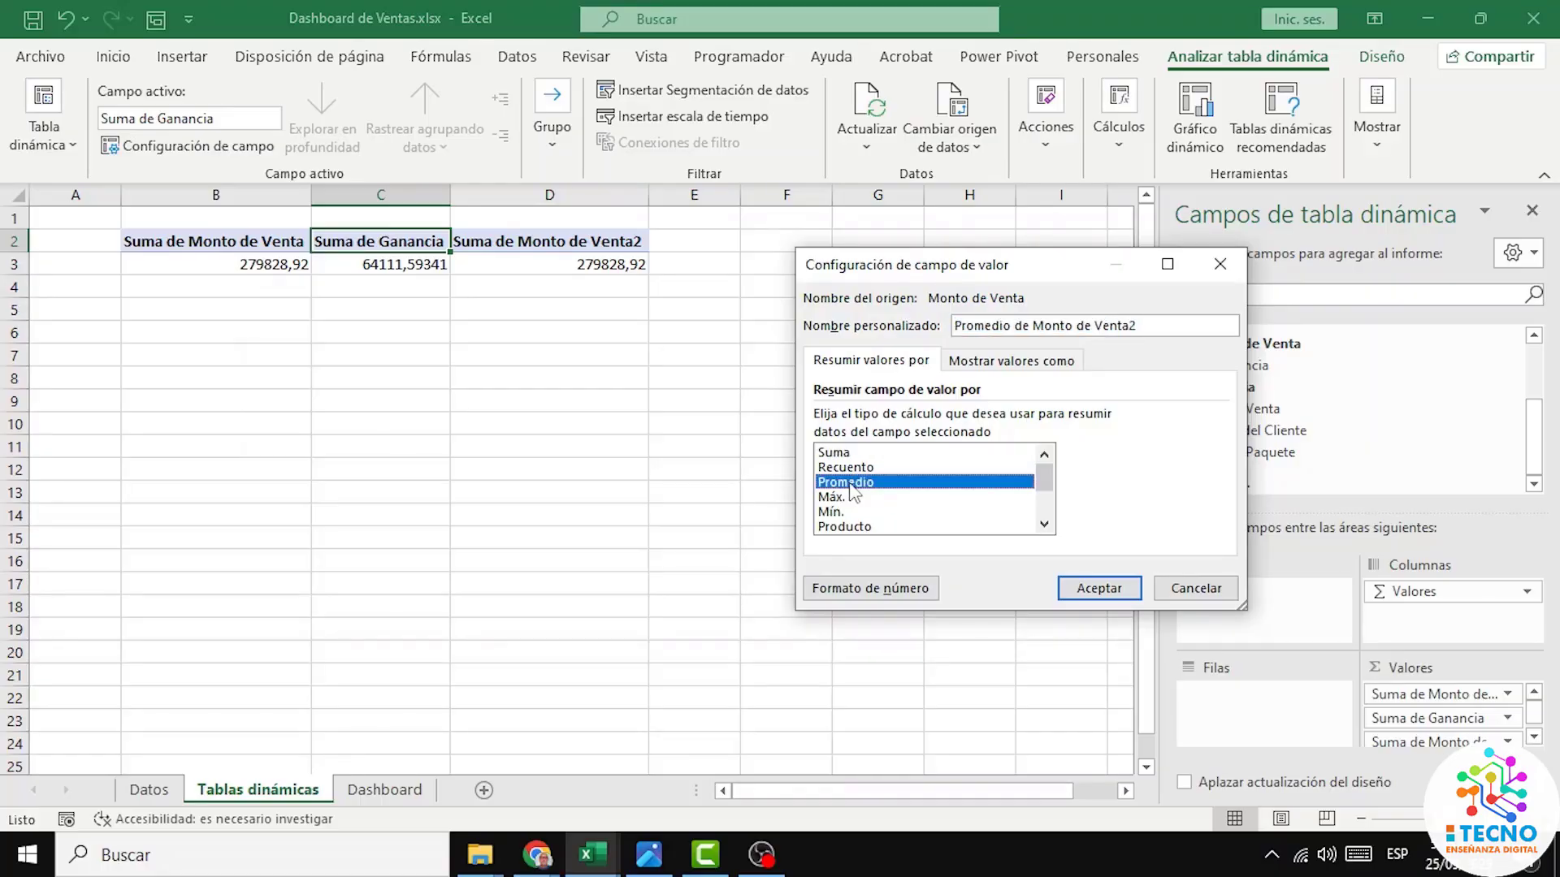
click(1105, 597)
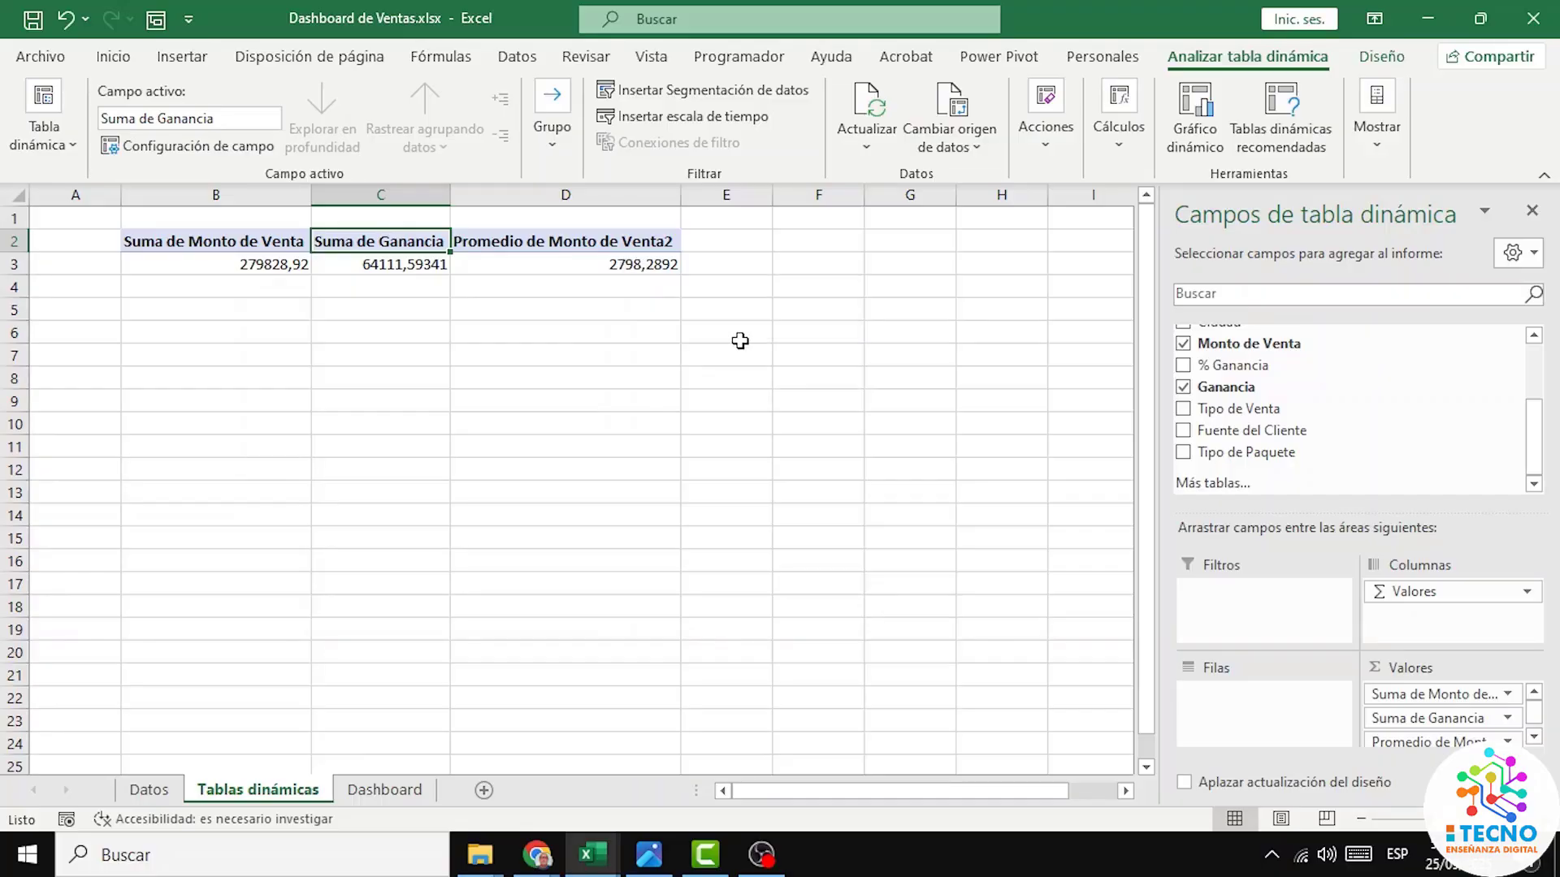
Step: Add the Fecha field to the pivot table's values as a count, placed after the average sales amount
drag(1534, 451, 1534, 398)
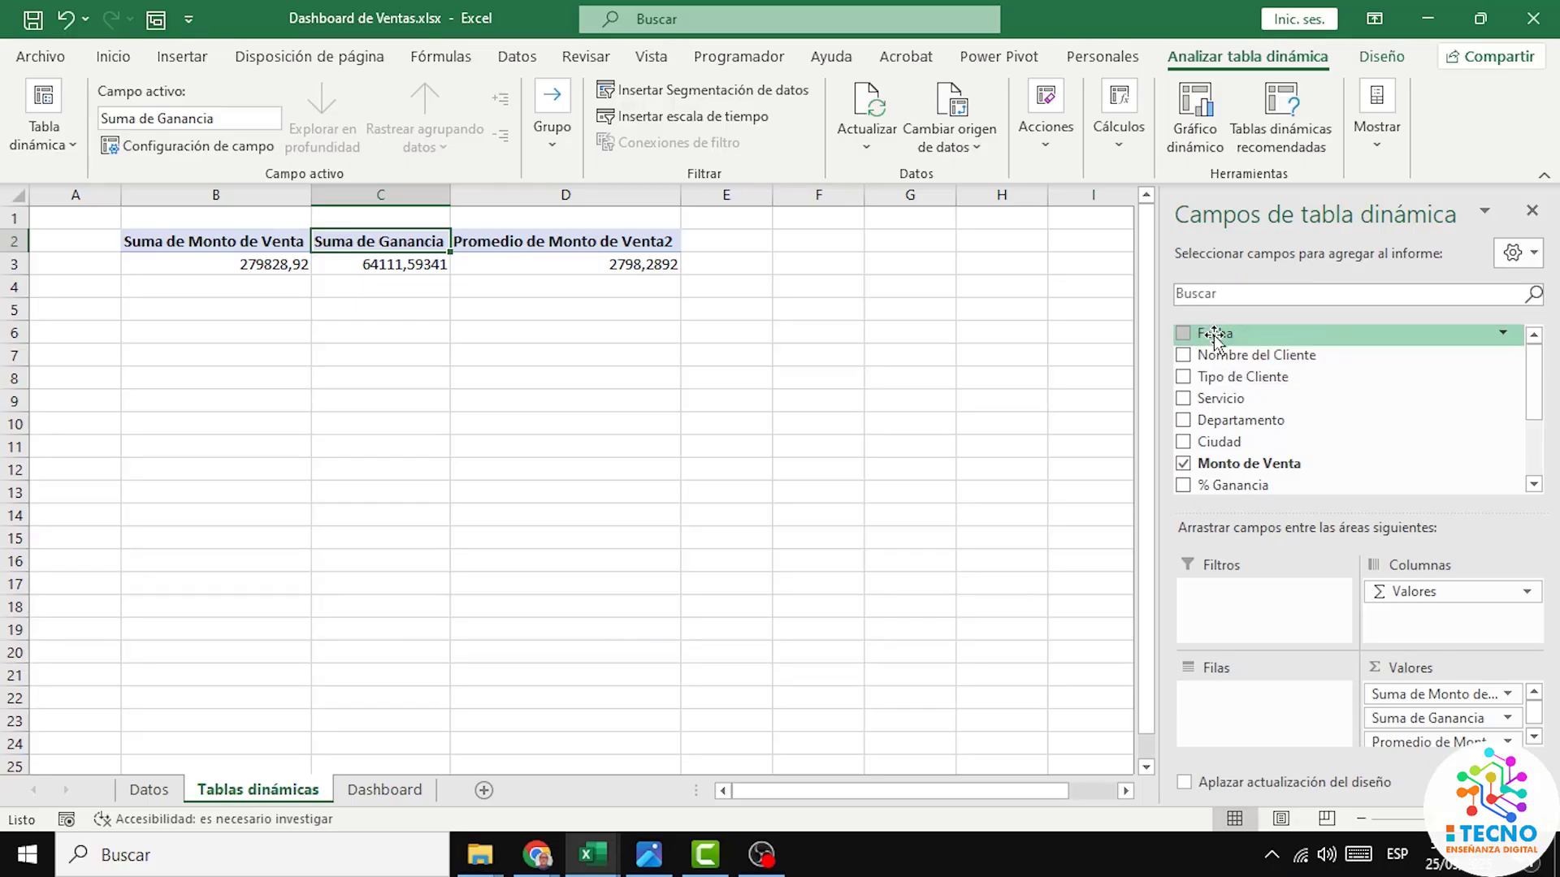
drag(1216, 336, 1420, 744)
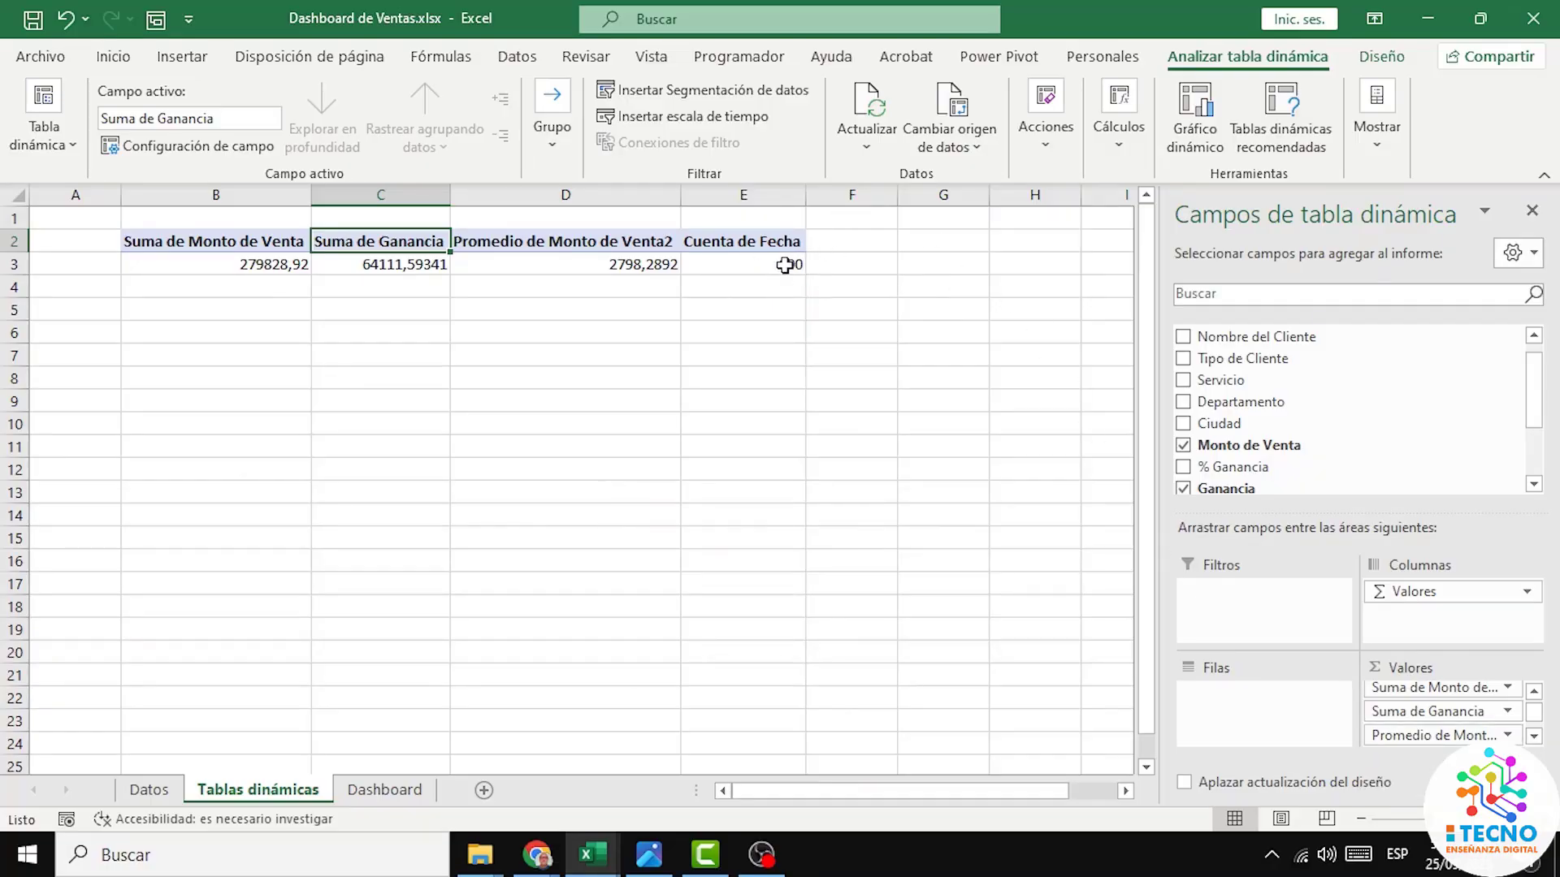
mouse_move(787, 268)
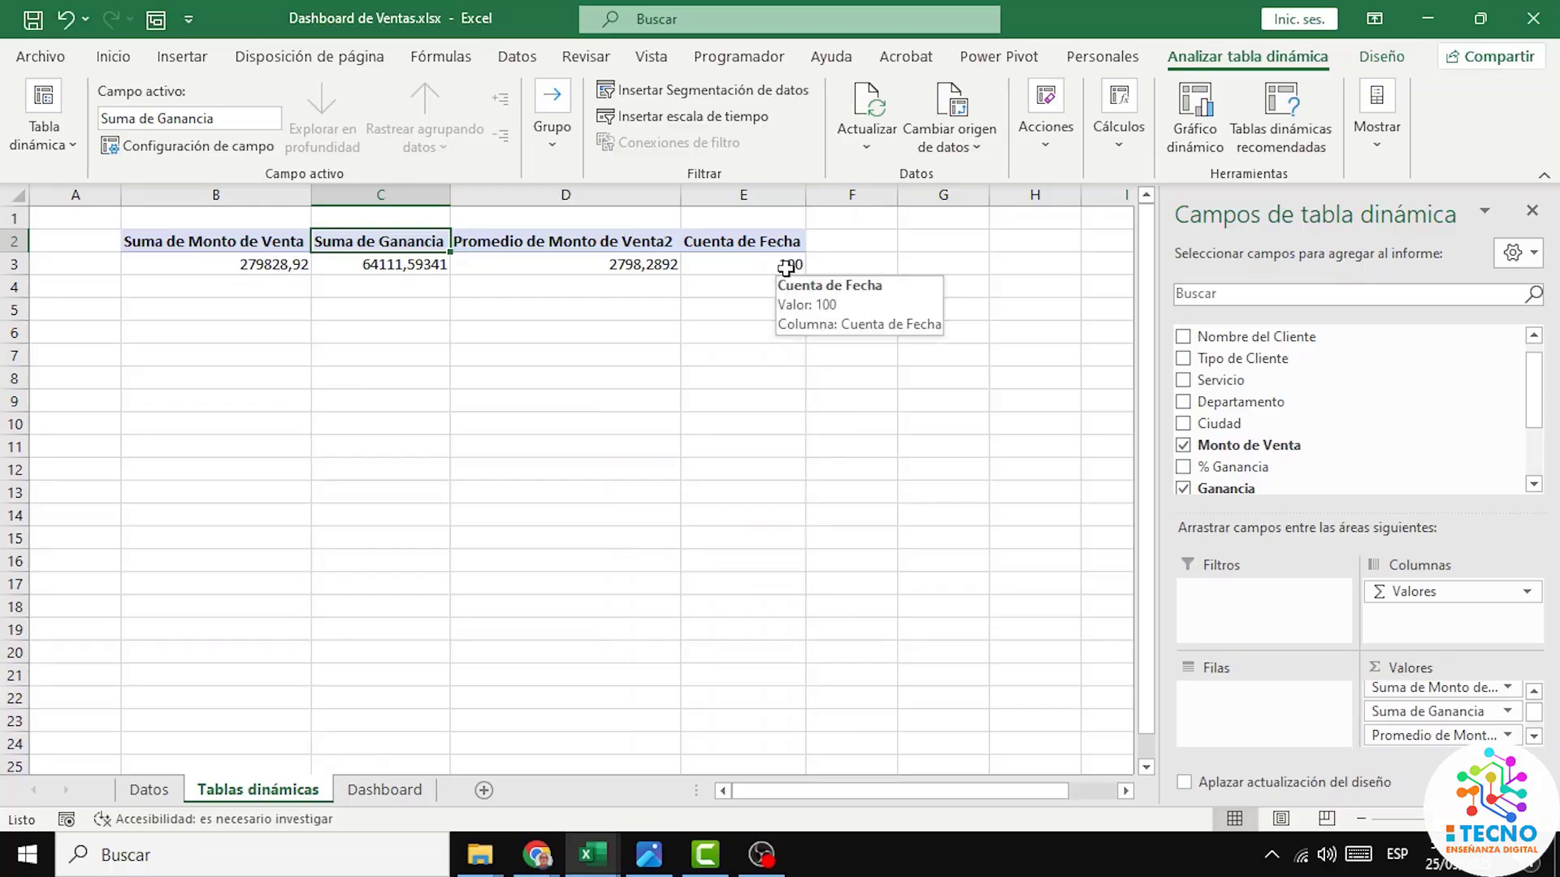
key(ctrl+z)
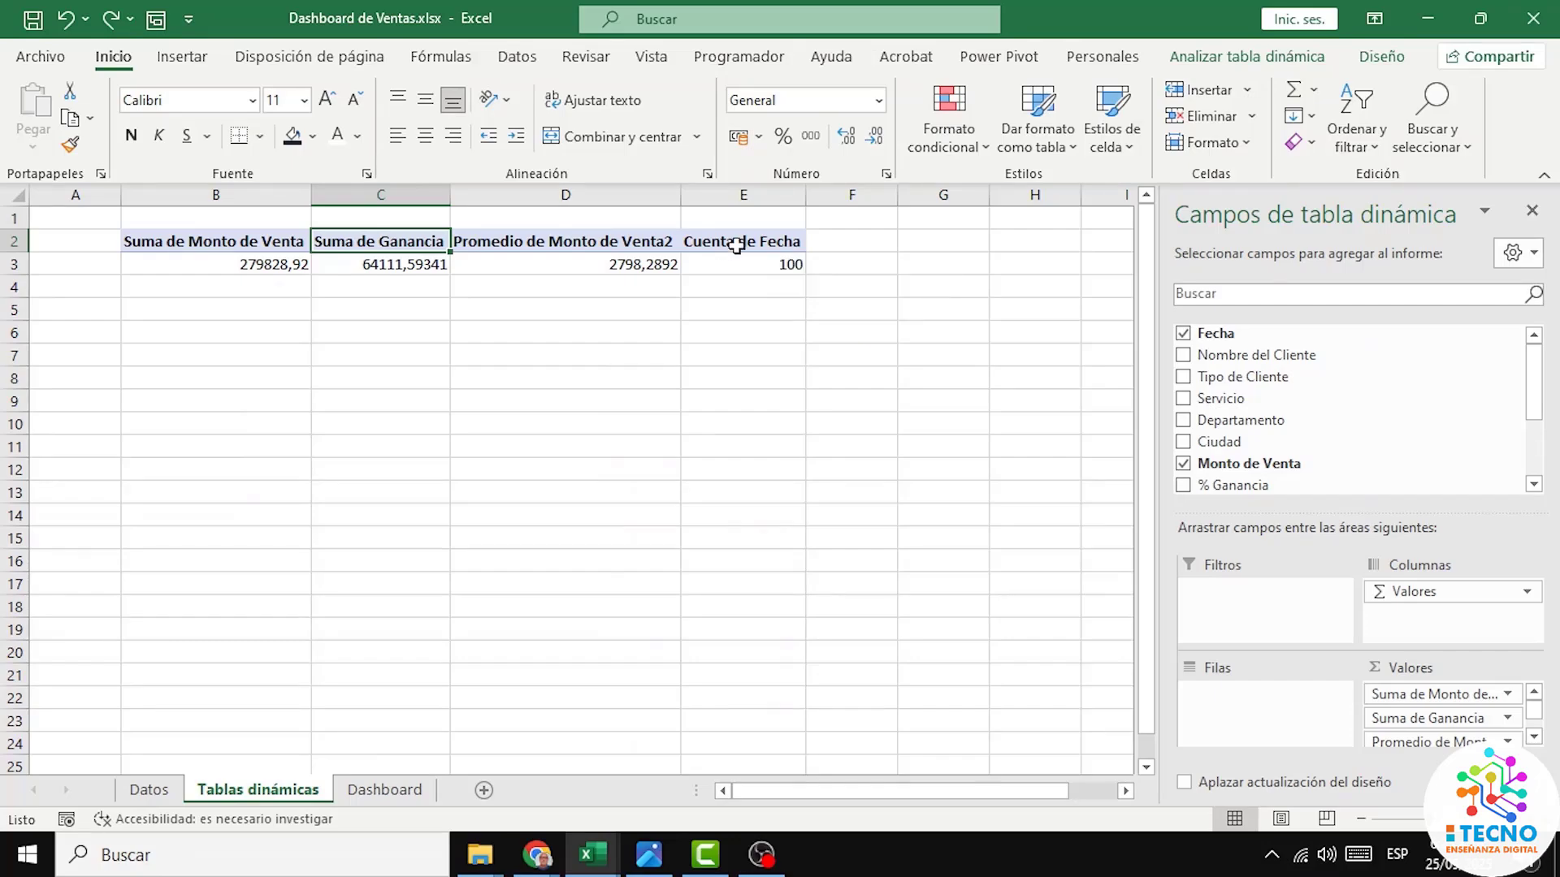
click(181, 334)
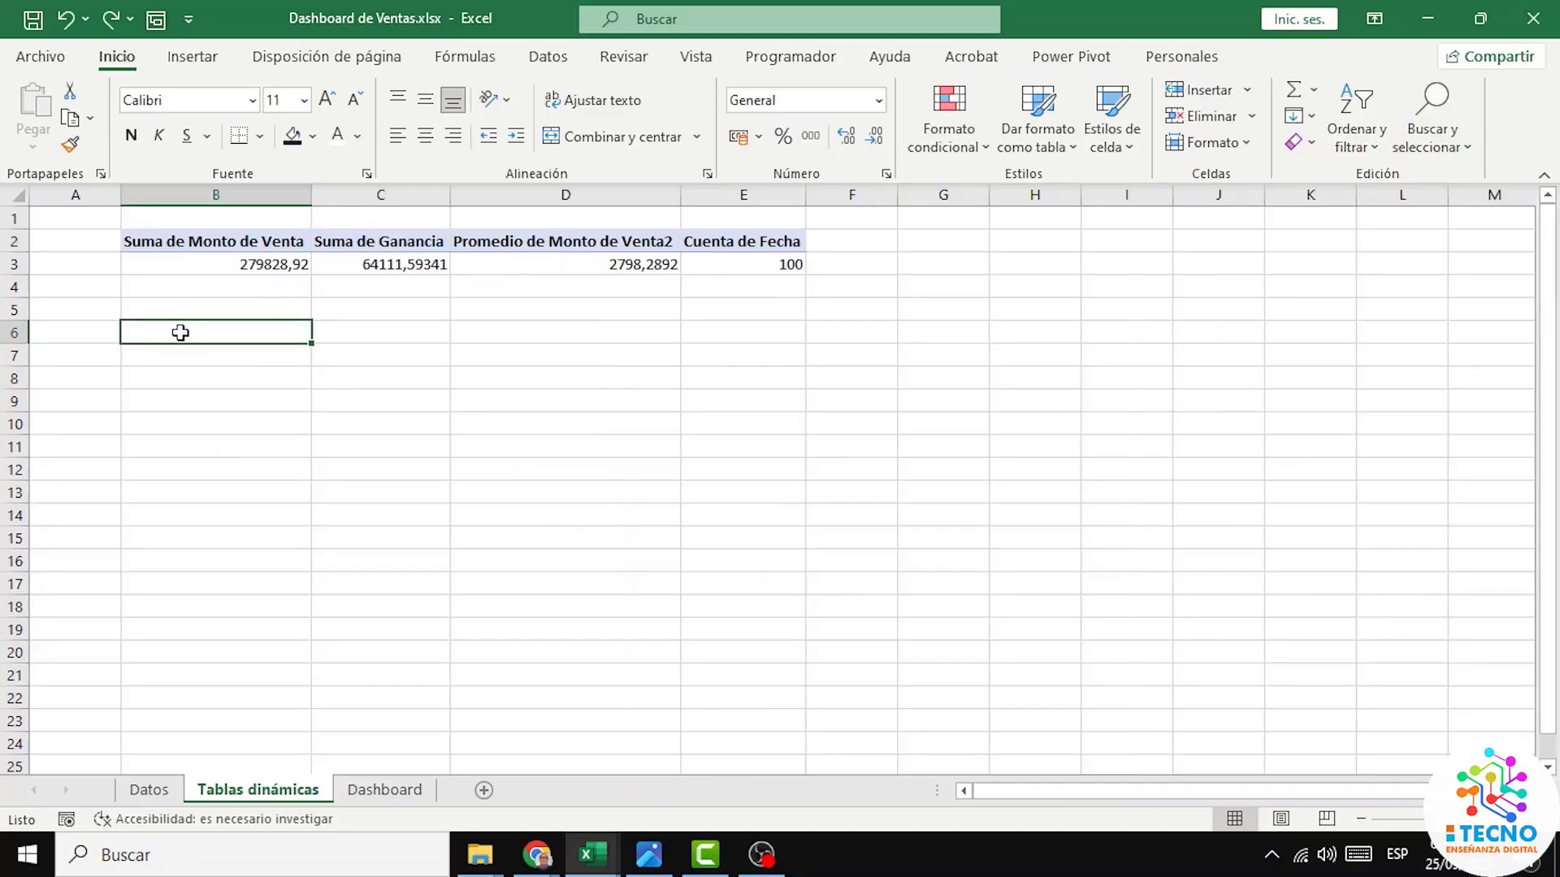
Step: Create a pivot table from the Ventas table at cell B6 of the Tablas dinámicas sheet, with Ciudad as its rows
click(192, 56)
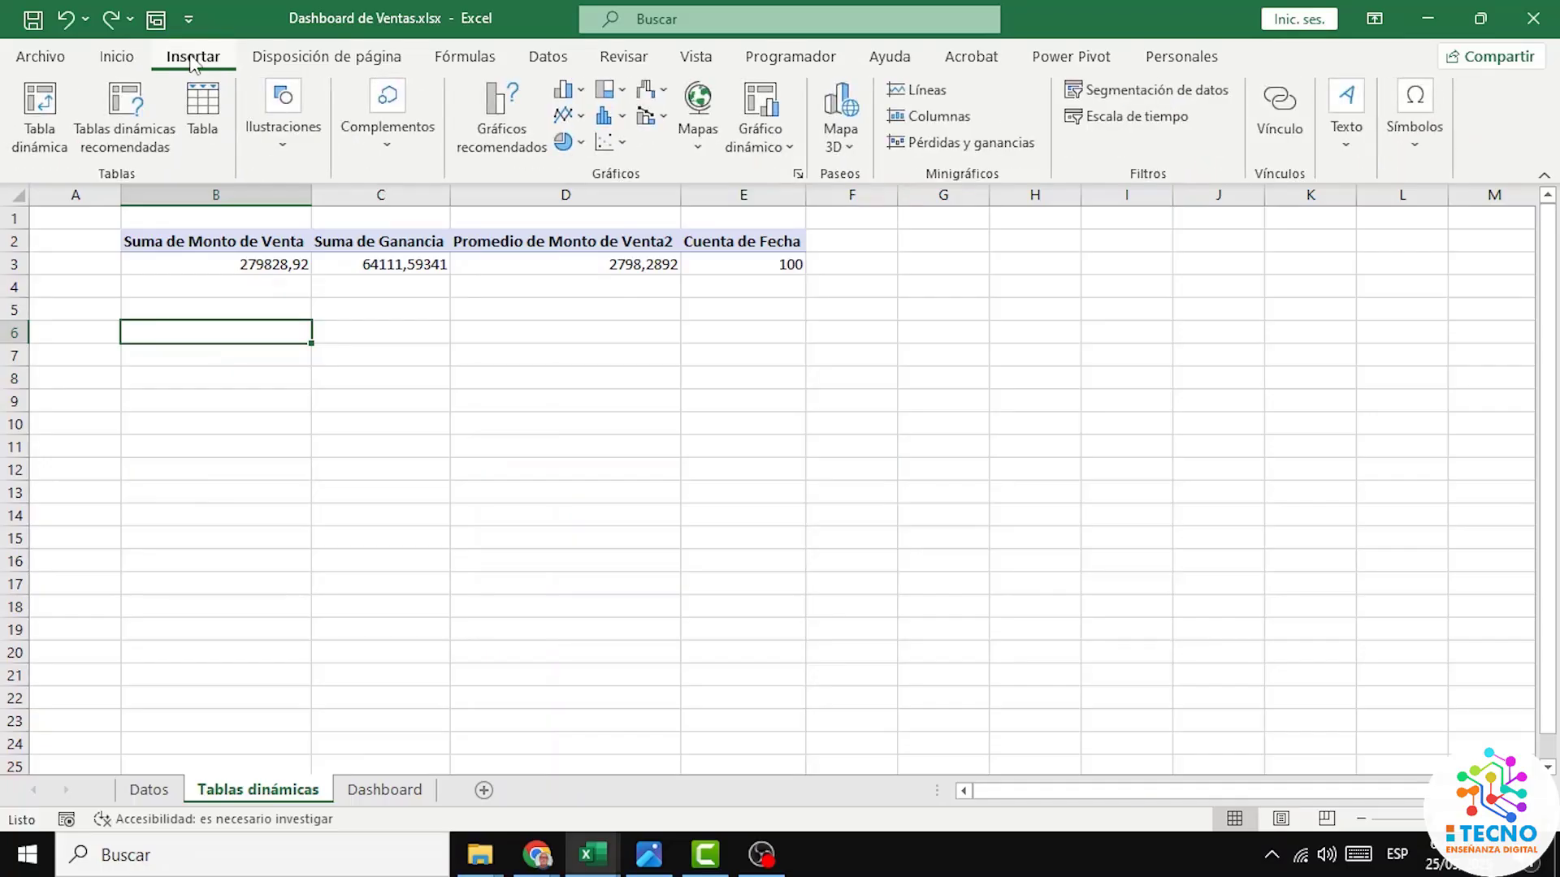
click(41, 127)
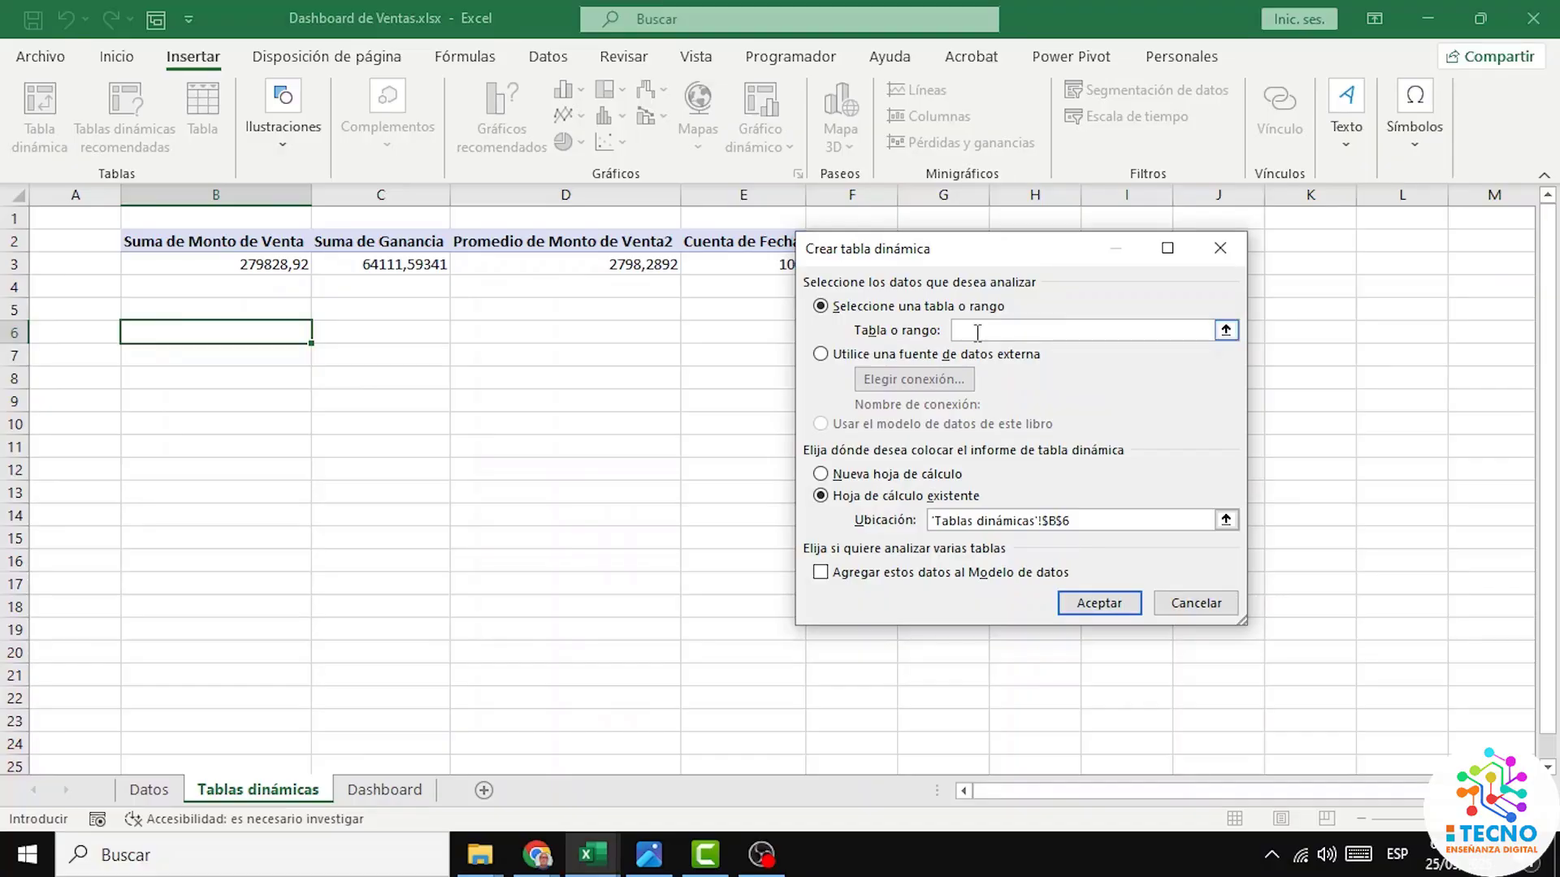
text(Ventas)
click(1102, 606)
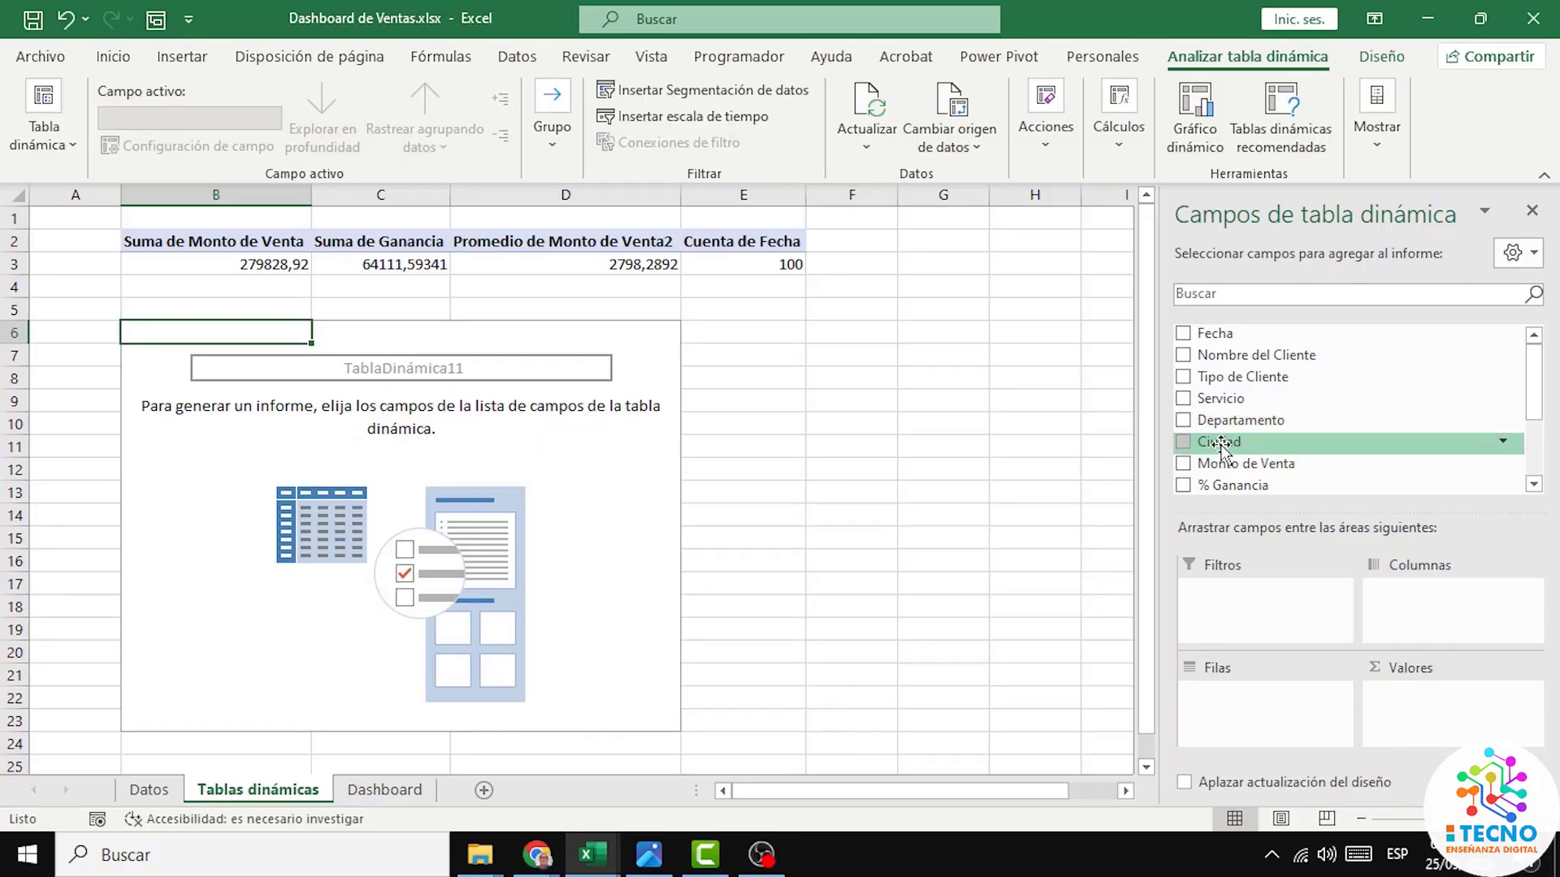
drag(1221, 446, 1238, 709)
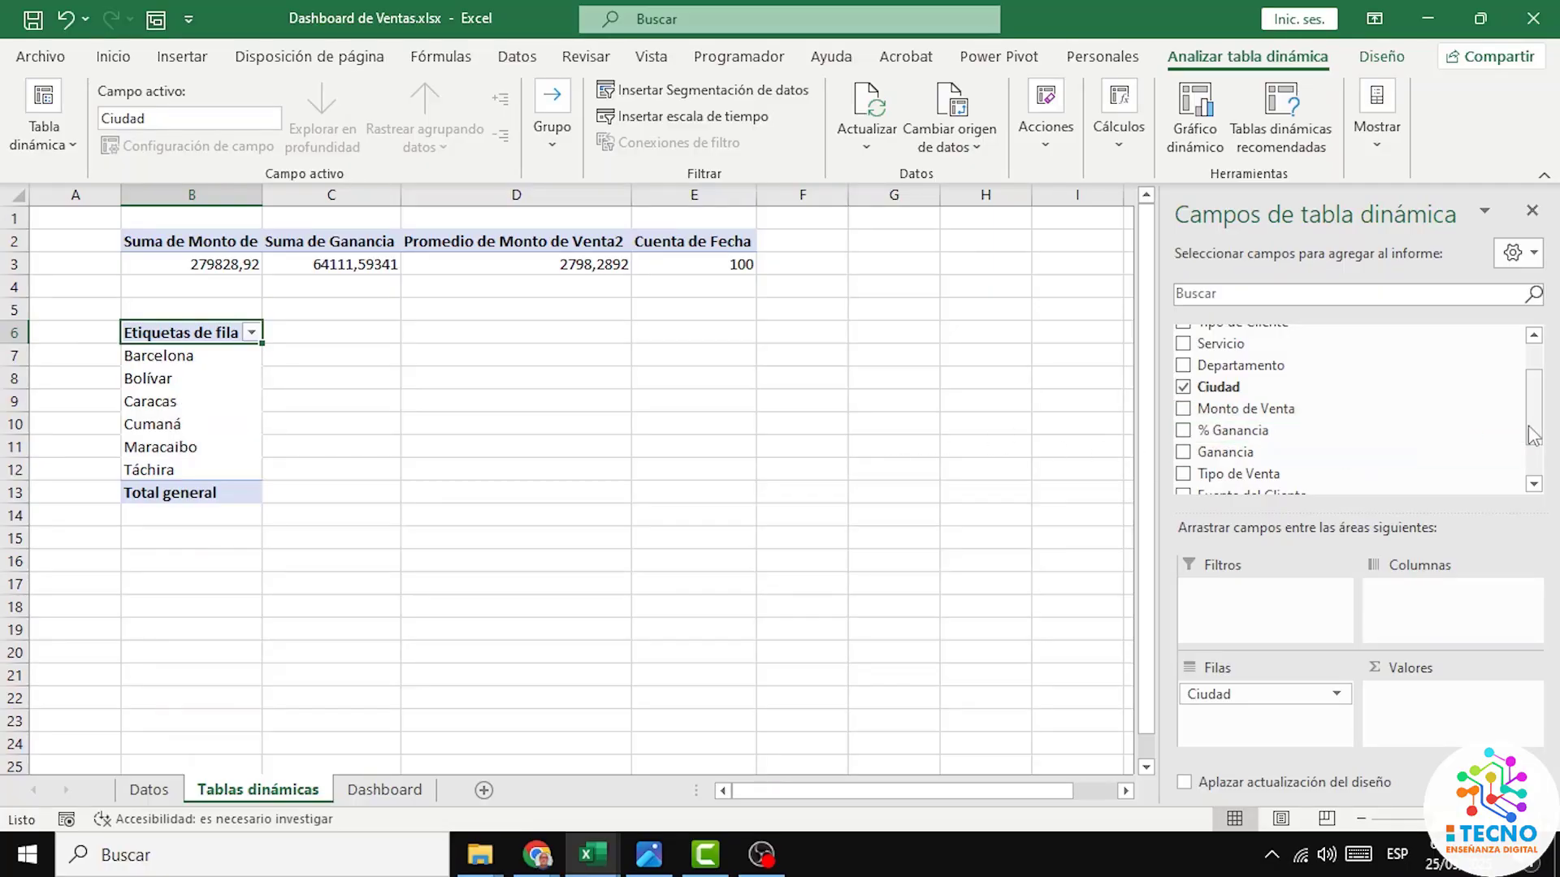
Step: Add Fecha to the city pivot table's columns without the Trimestres level, and sum Monto de Venta as its values
scroll(1535, 429, up, 1)
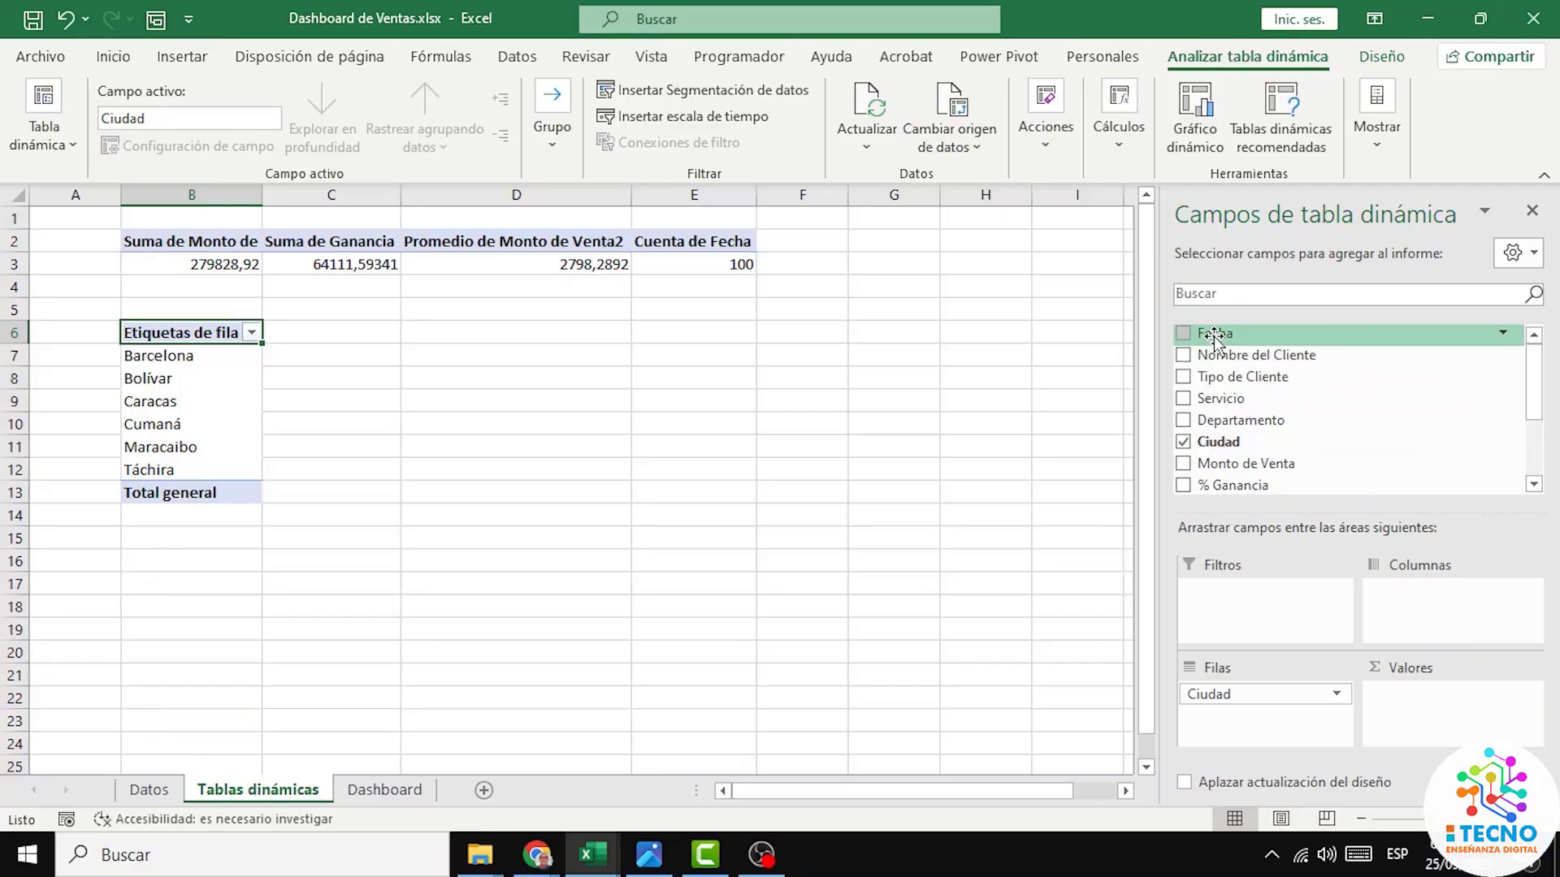
drag(1216, 339, 1414, 601)
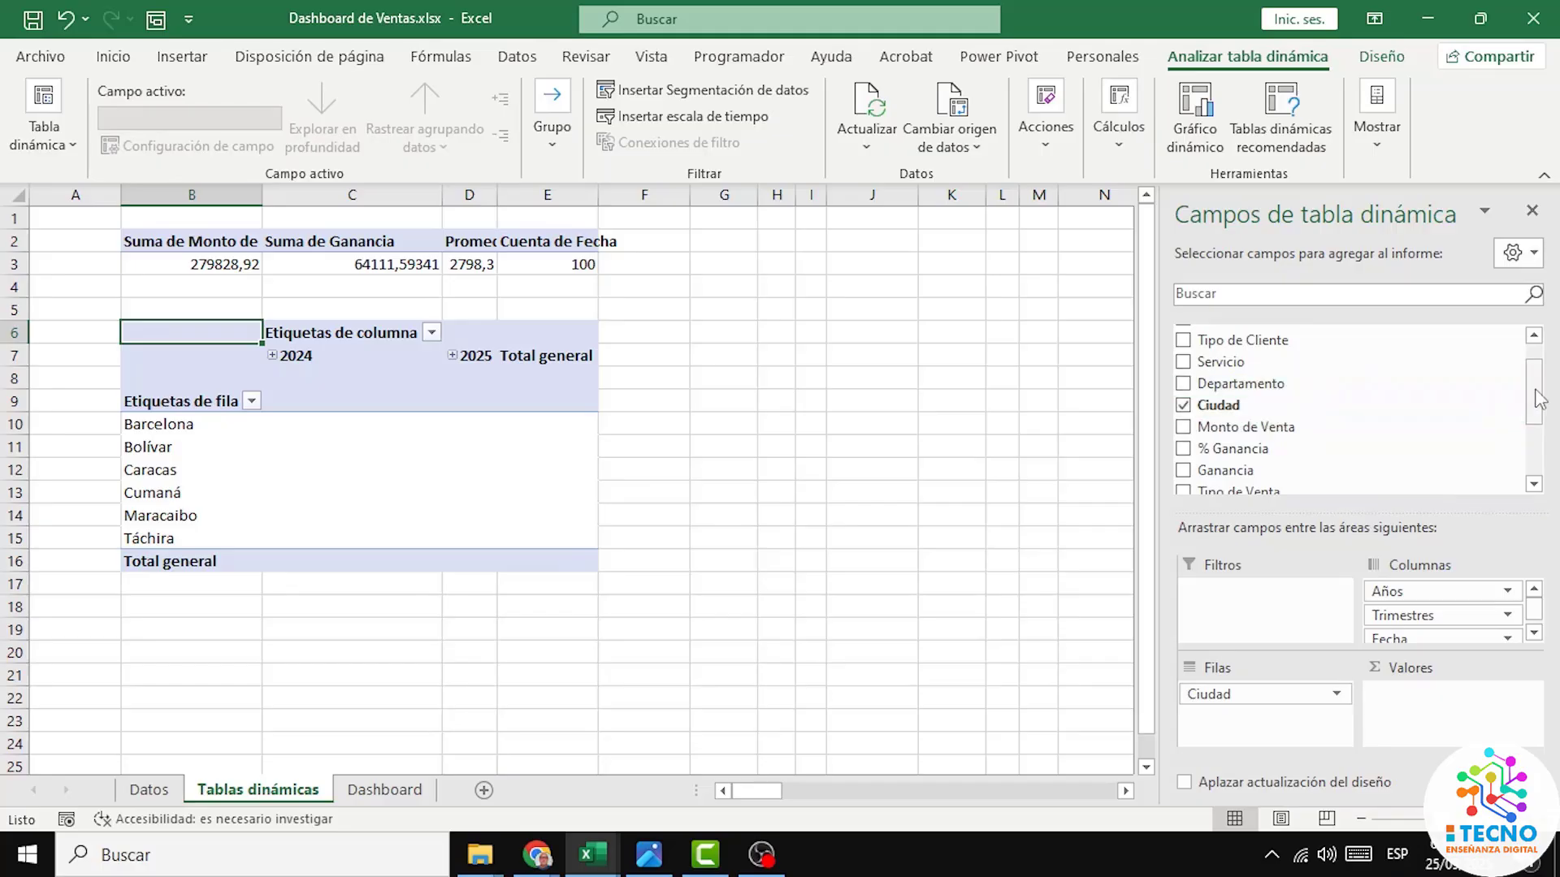
drag(1540, 398, 1539, 452)
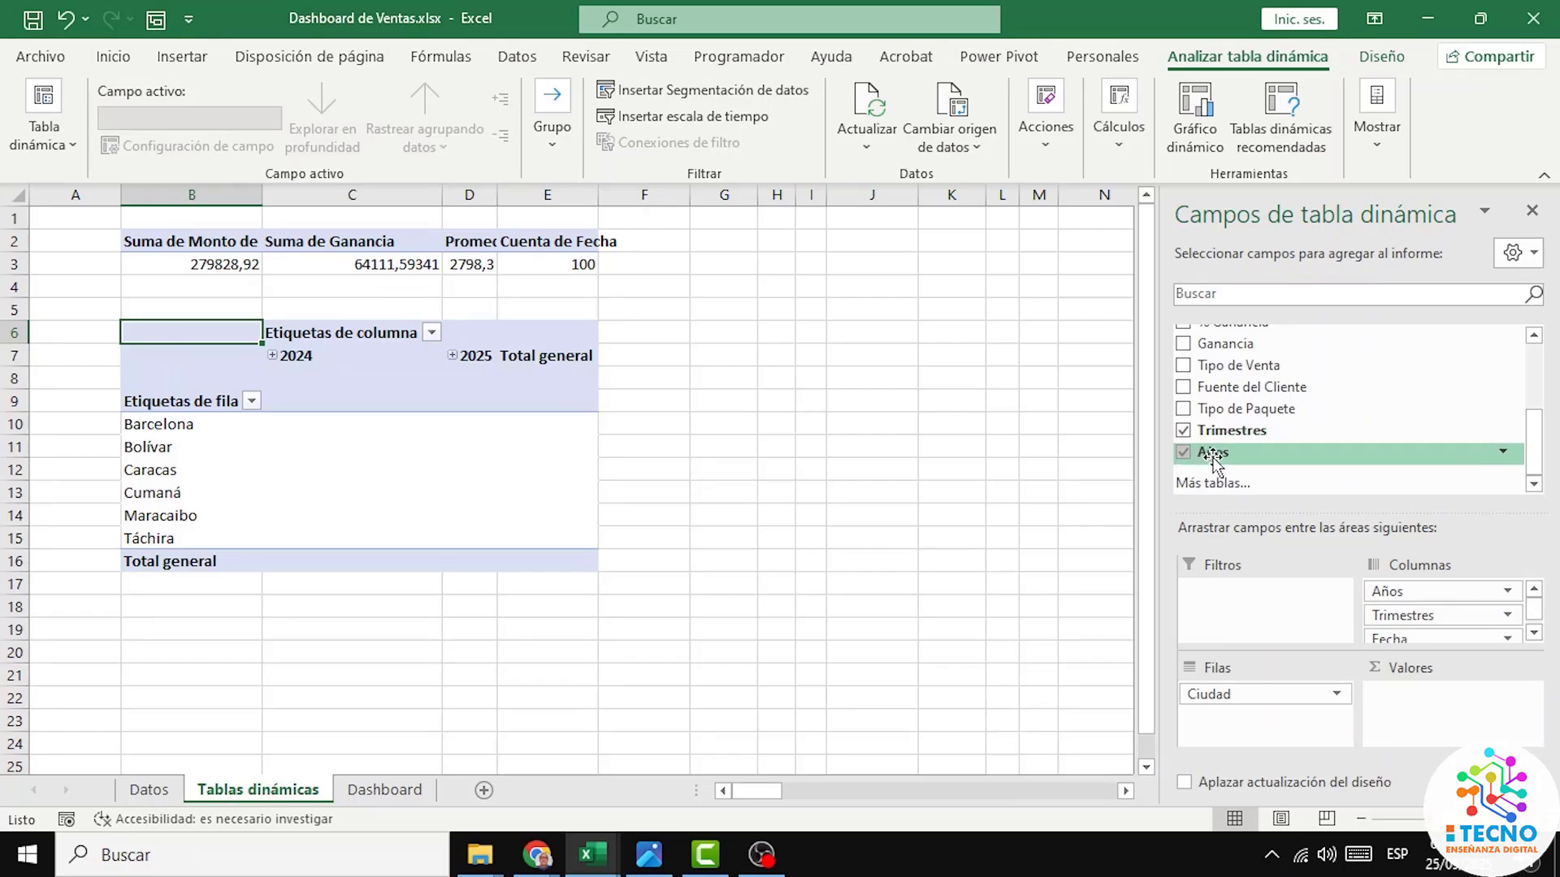
click(1184, 430)
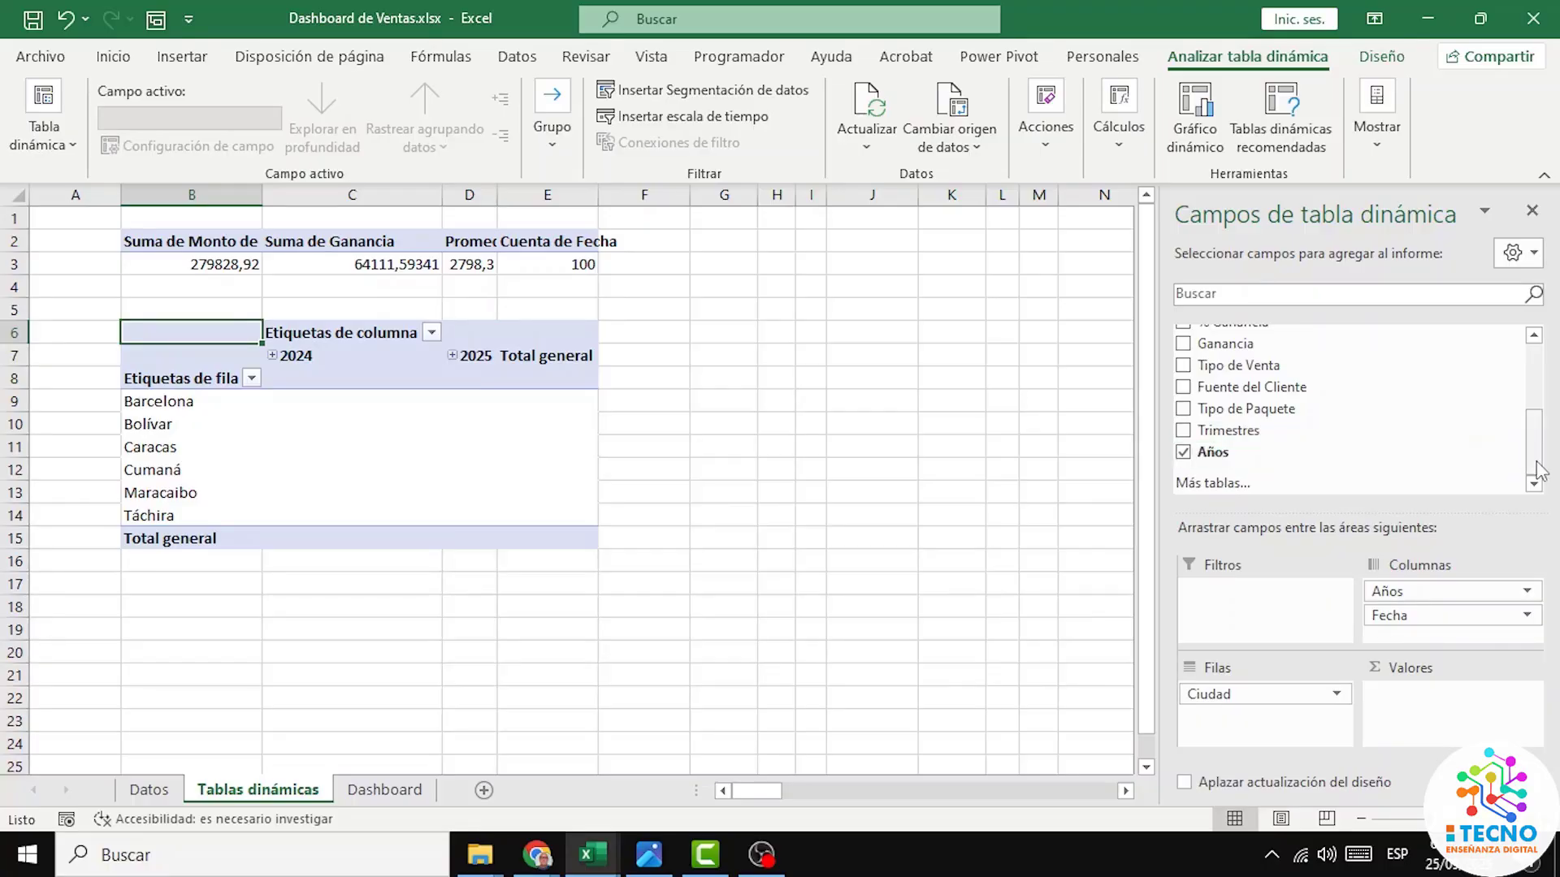
drag(1537, 472, 1536, 436)
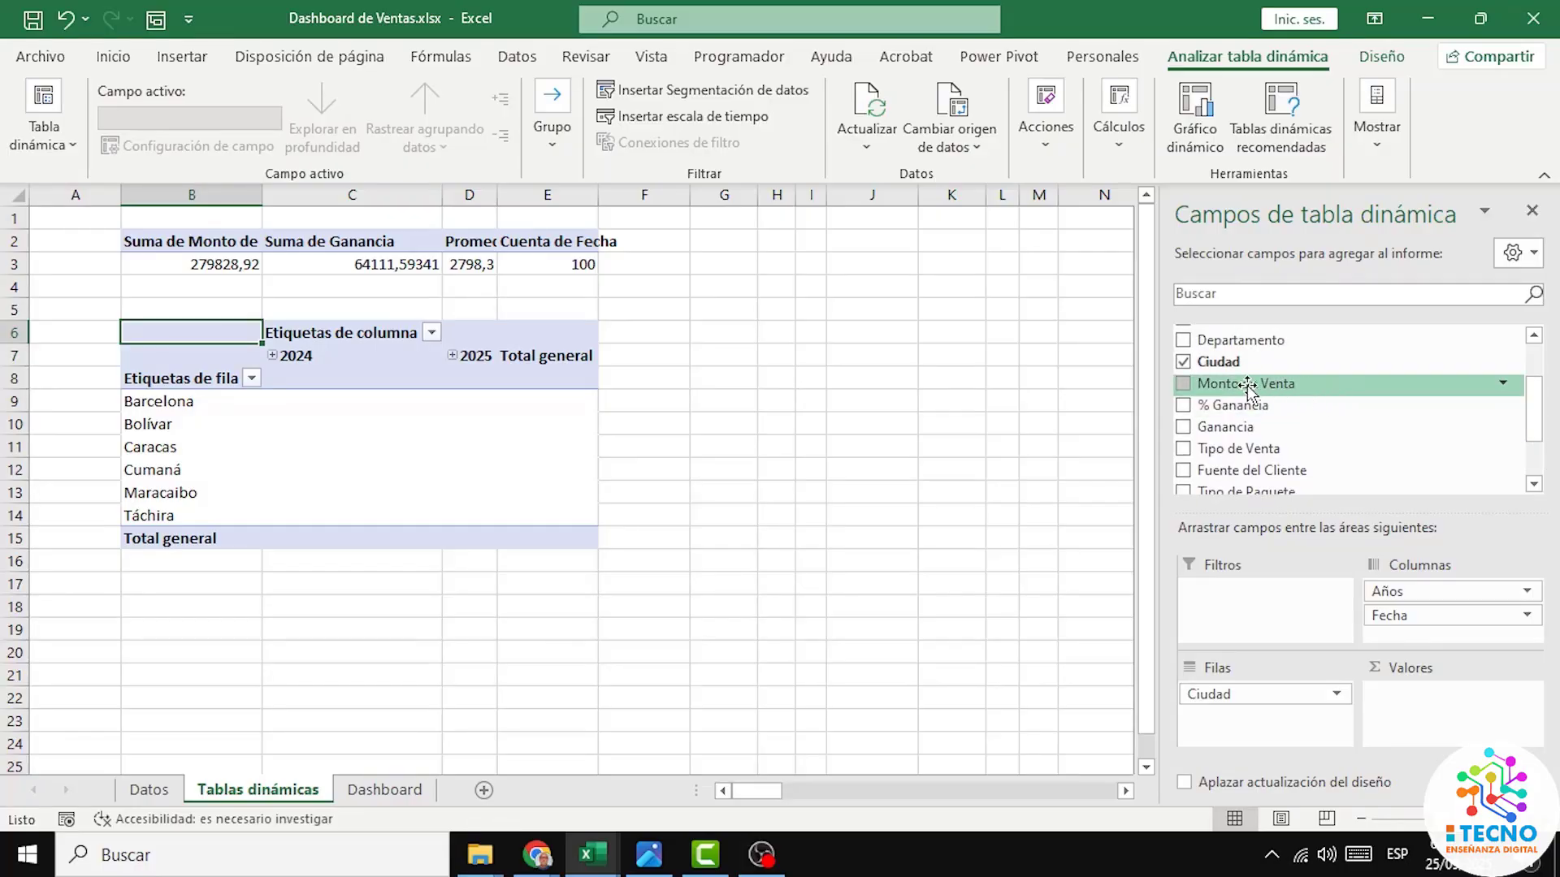
drag(1249, 388, 1431, 705)
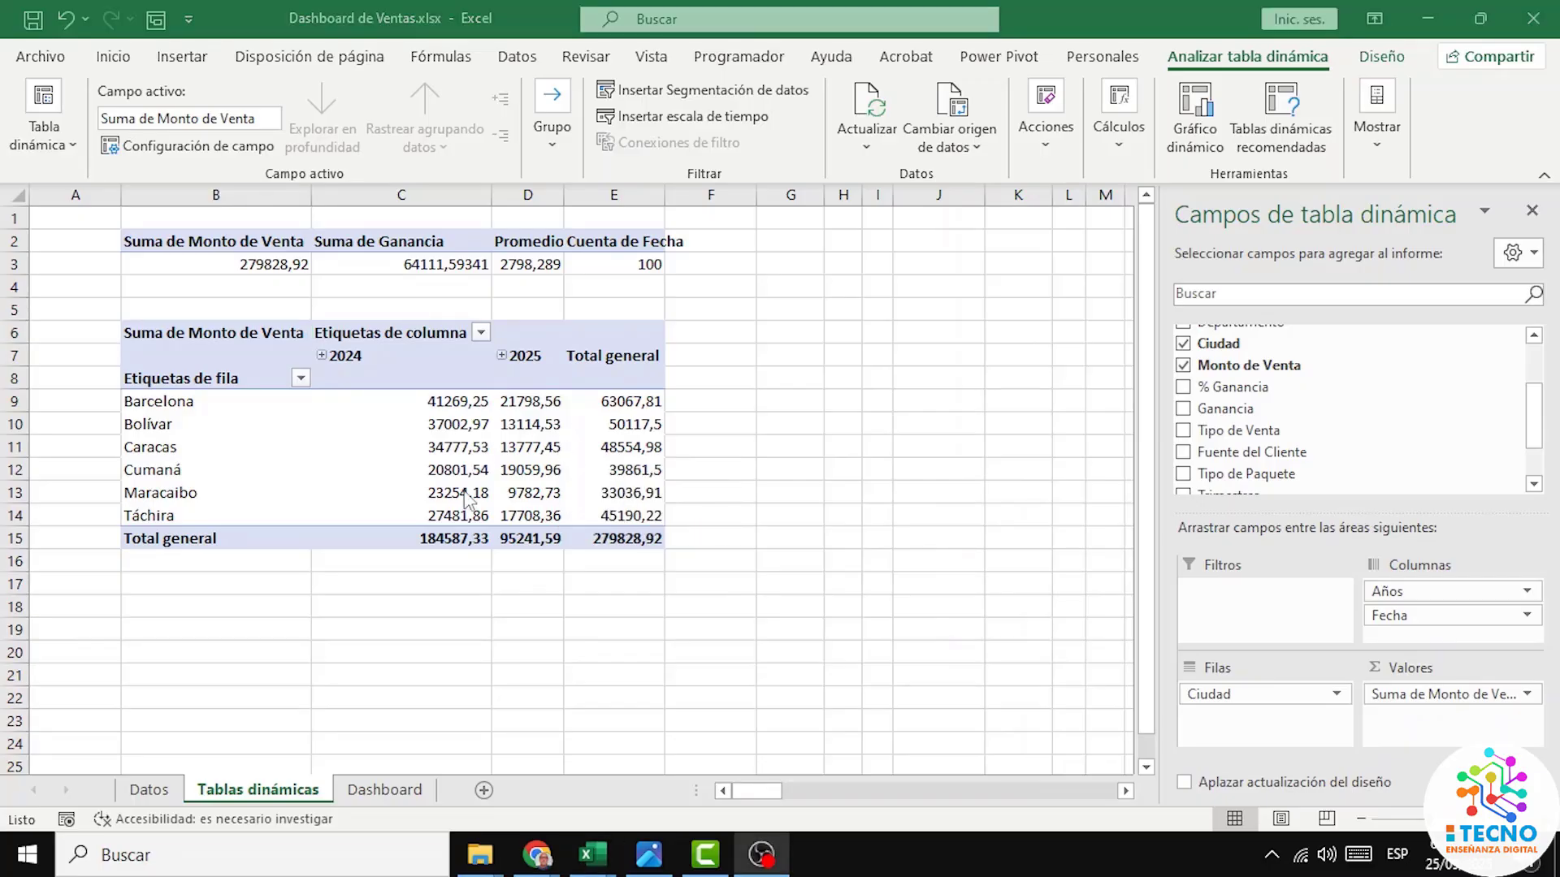
Step: Create a pivot table from the Ventas table at cell B18 of the Tablas dinámicas sheet, with Departamento as its rows
scroll(431, 566, down, 1)
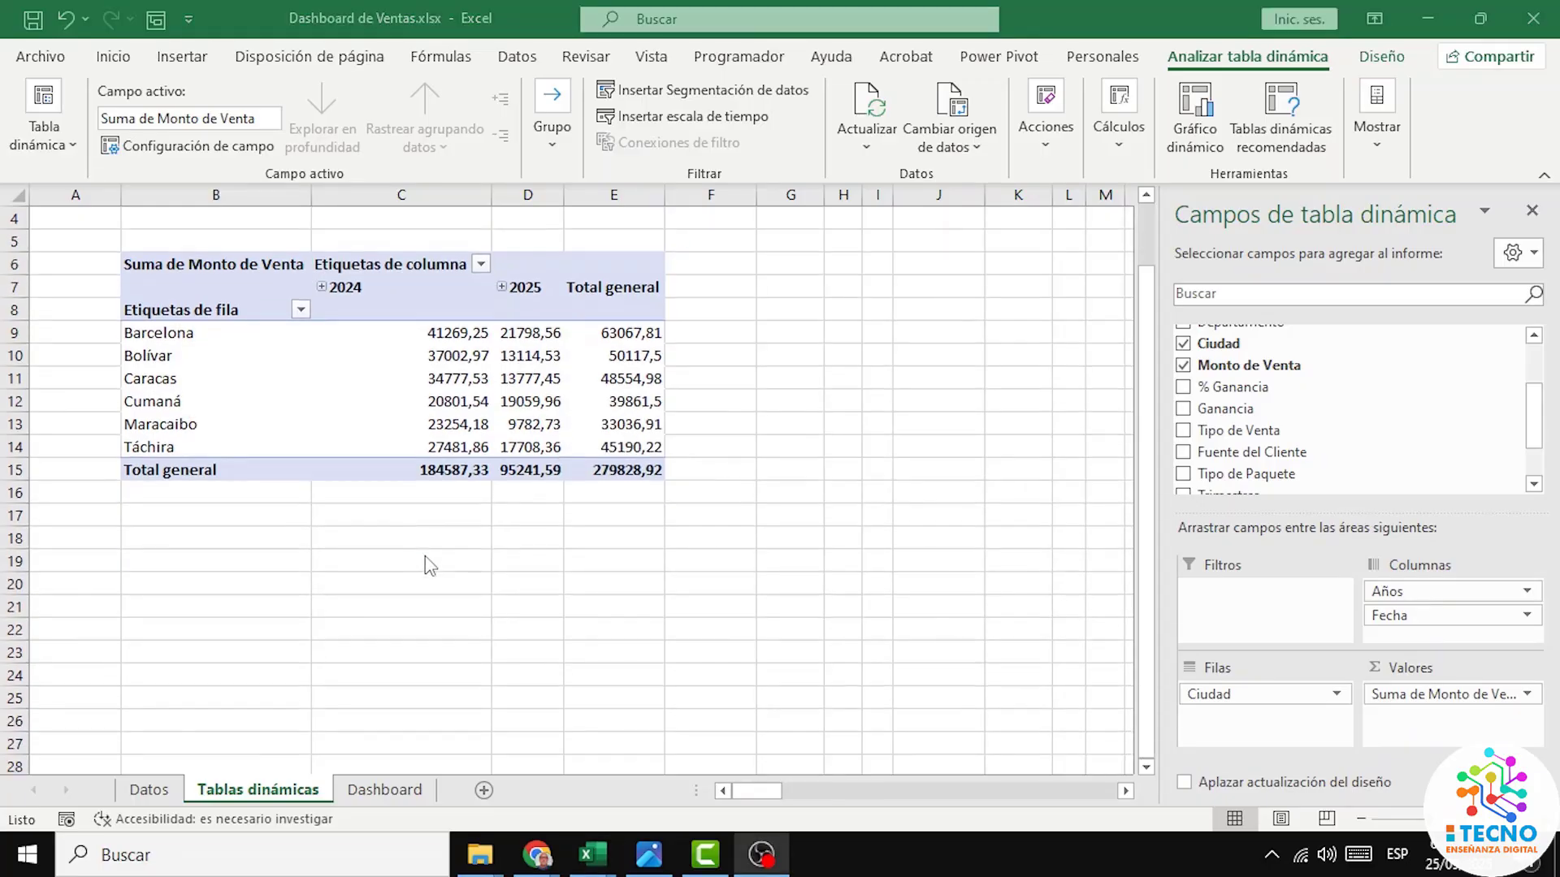
scroll(431, 567, down, 1)
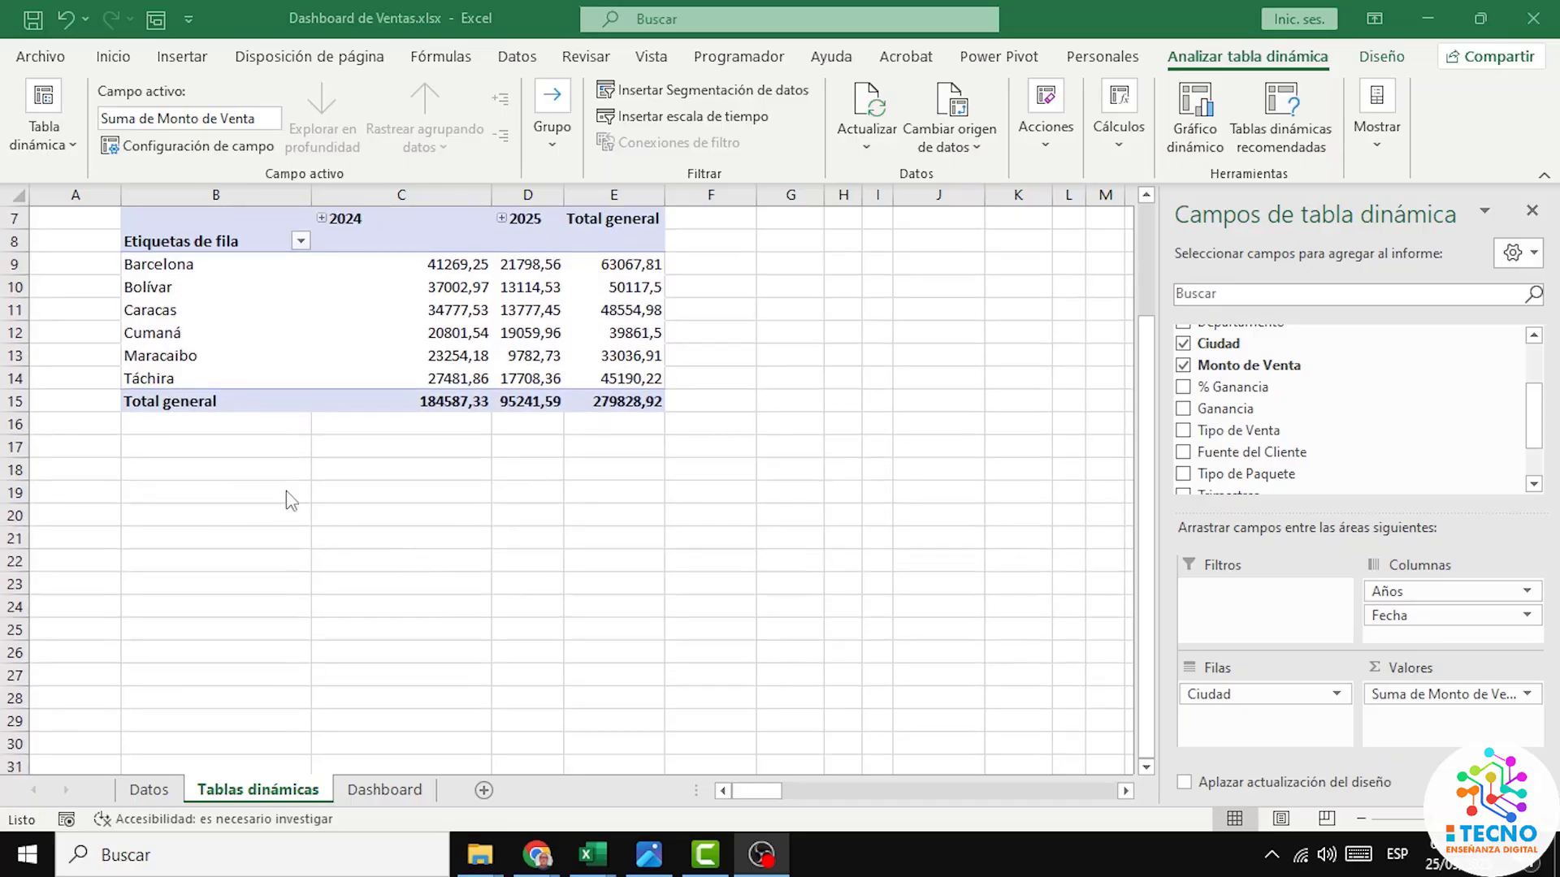
double_click(203, 469)
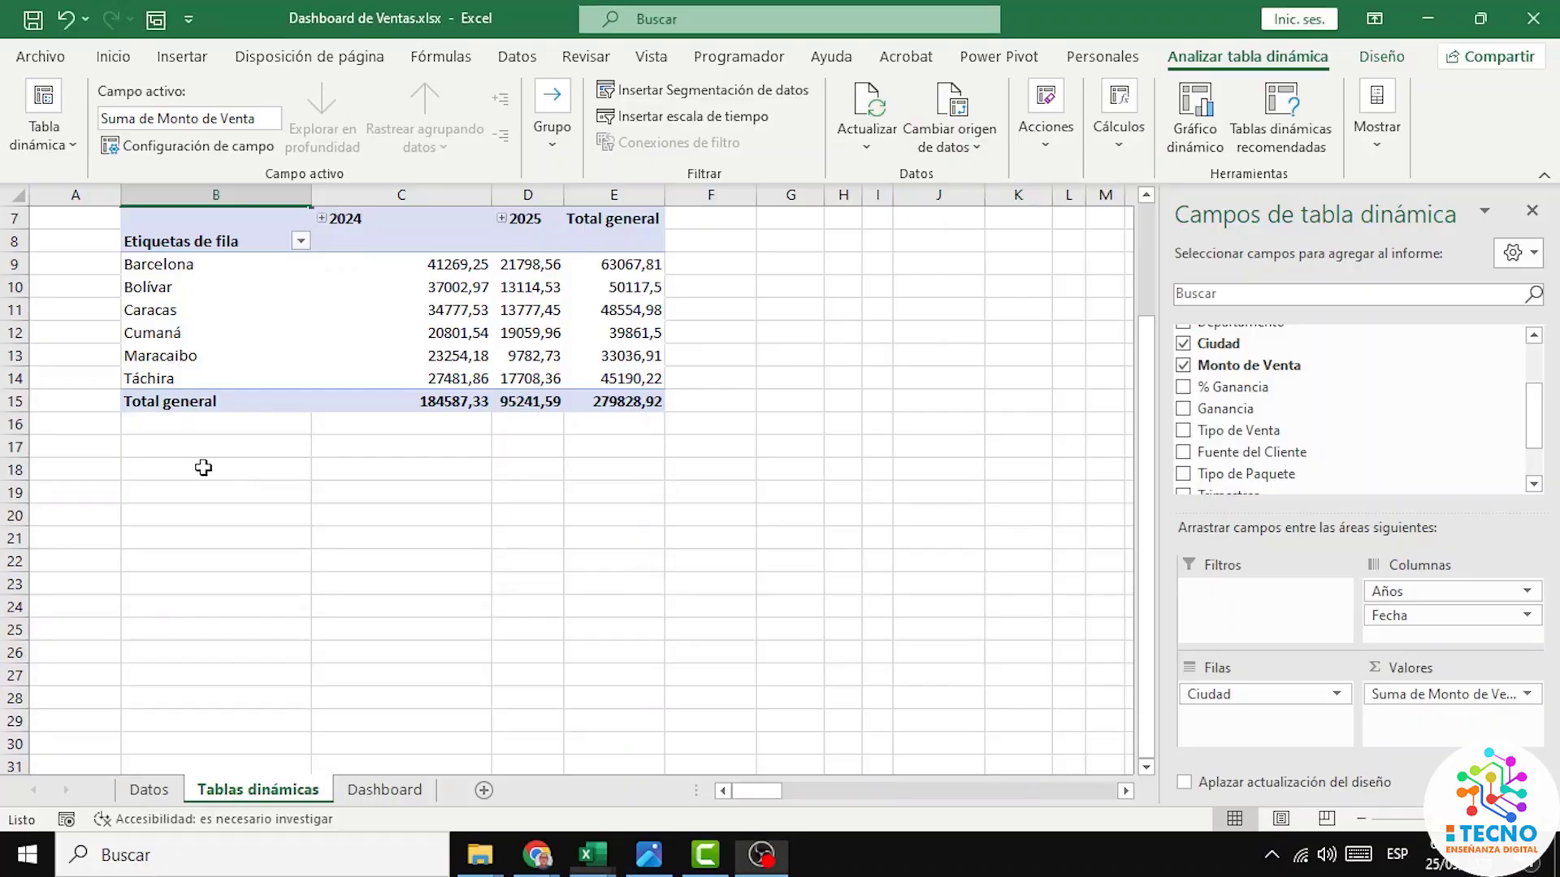
click(212, 499)
click(213, 499)
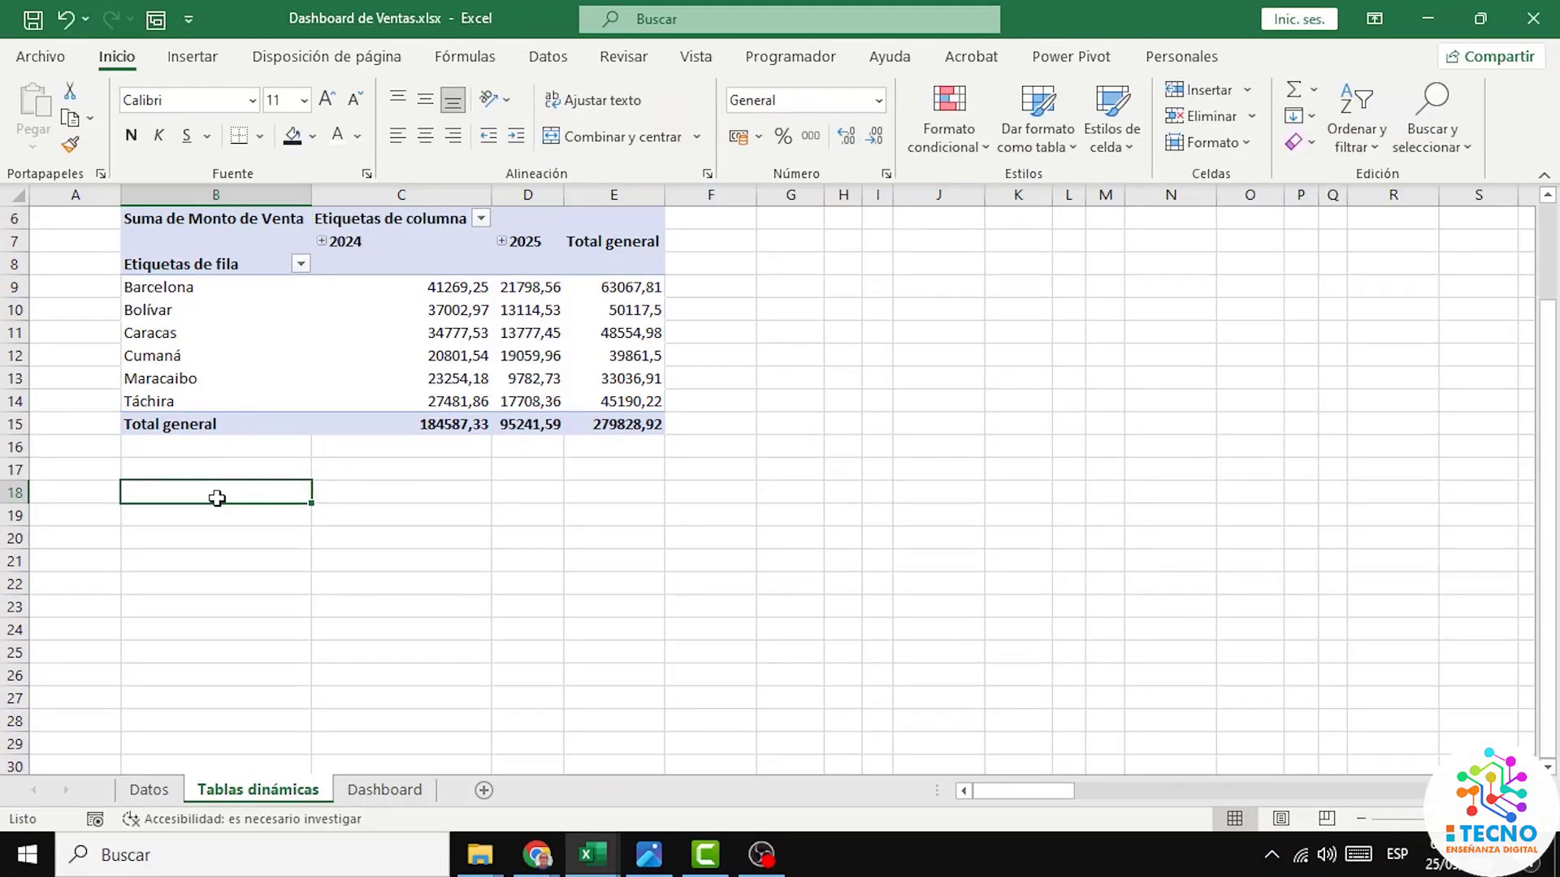
click(190, 58)
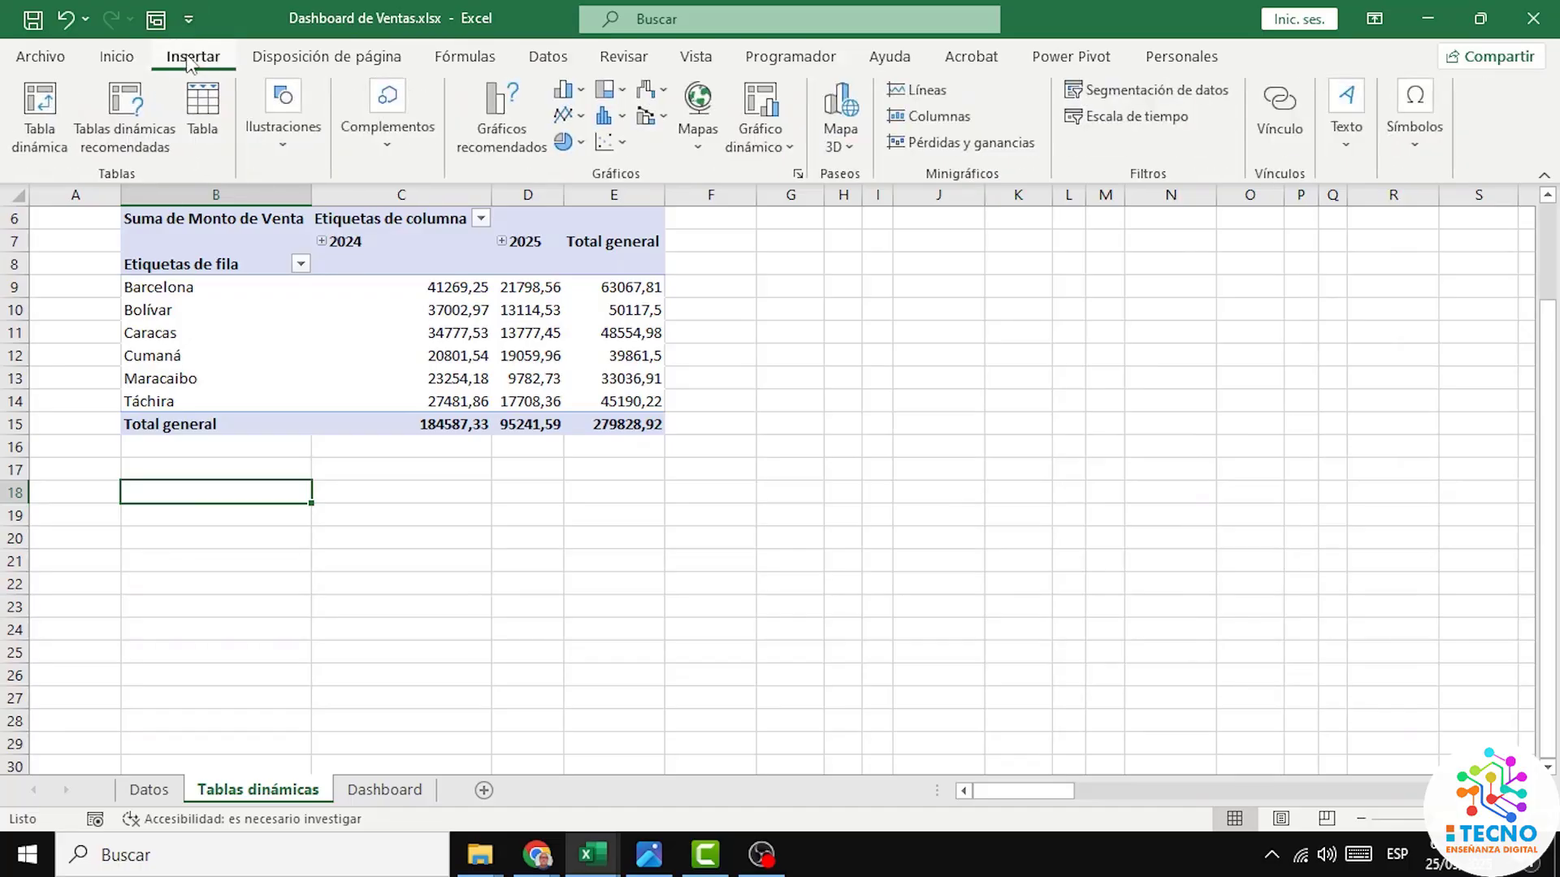
click(47, 134)
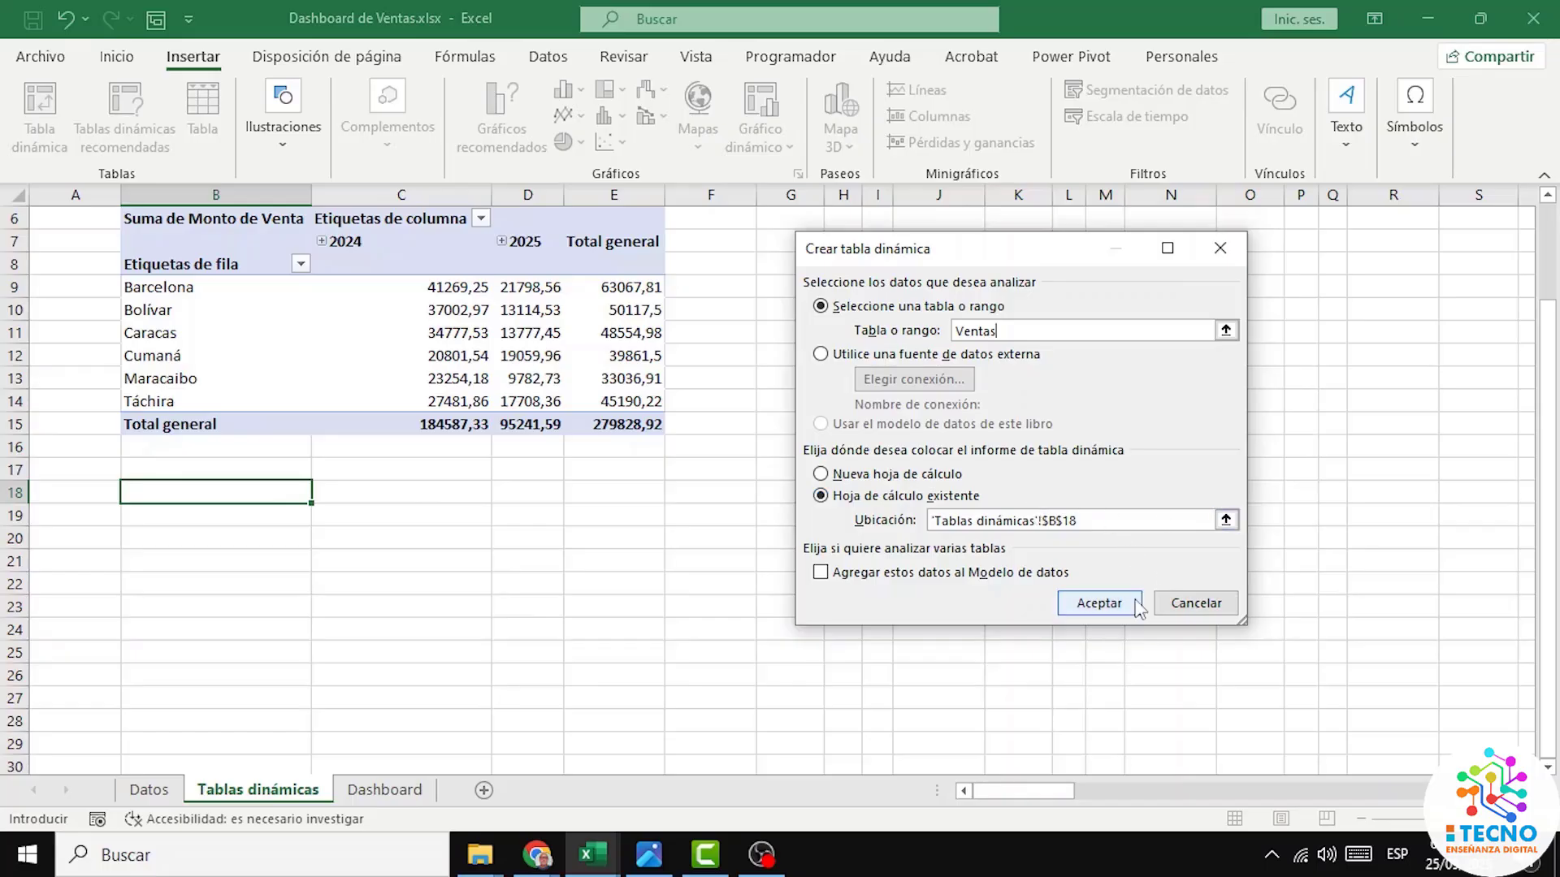
click(1099, 603)
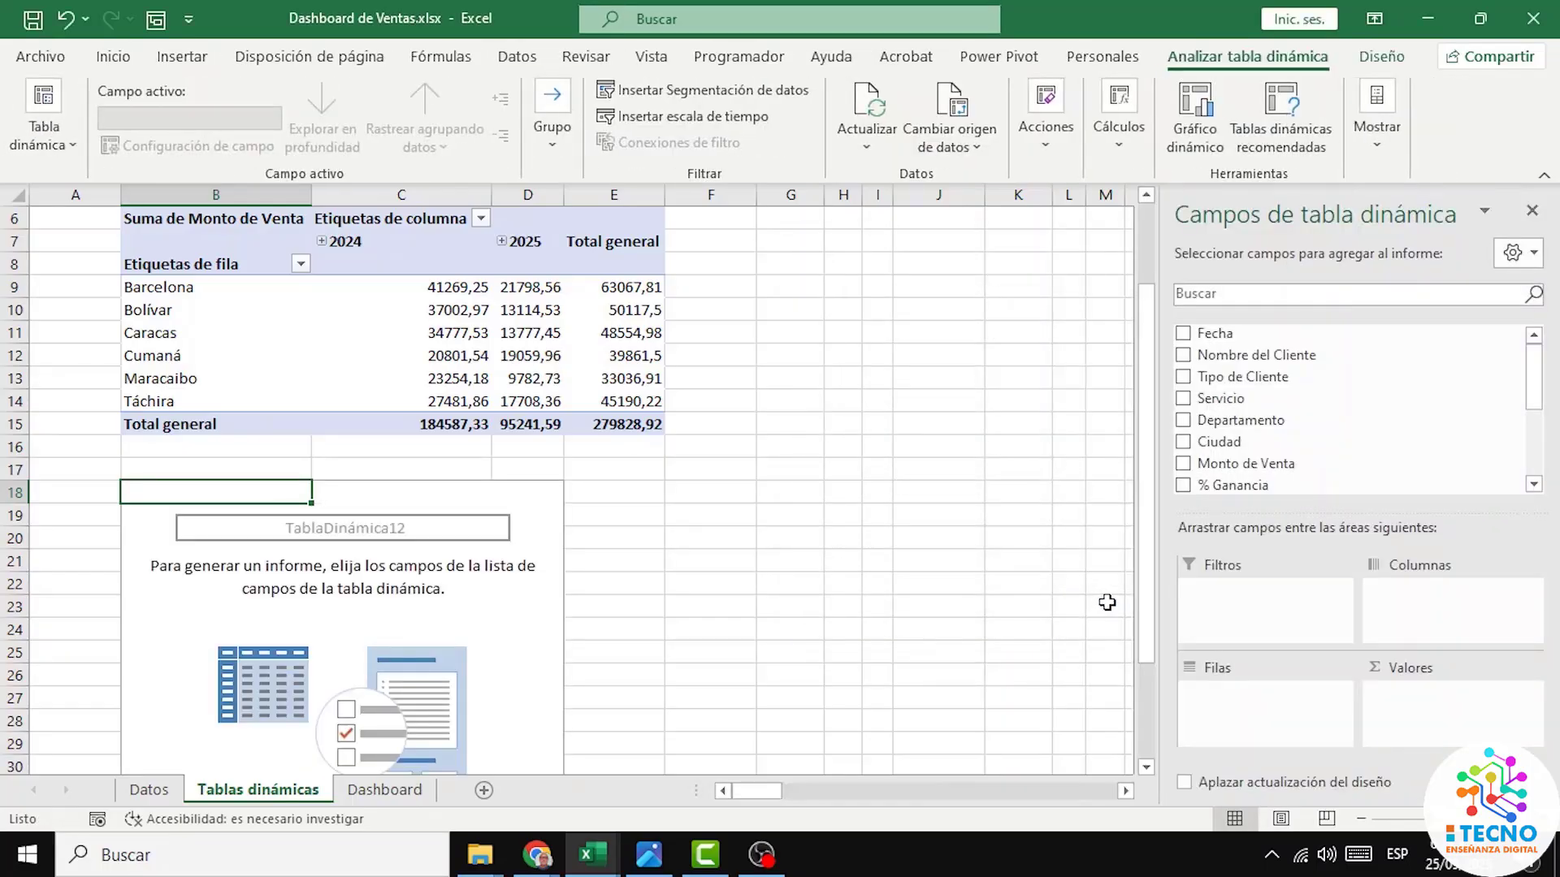
scroll(754, 482, down, 2)
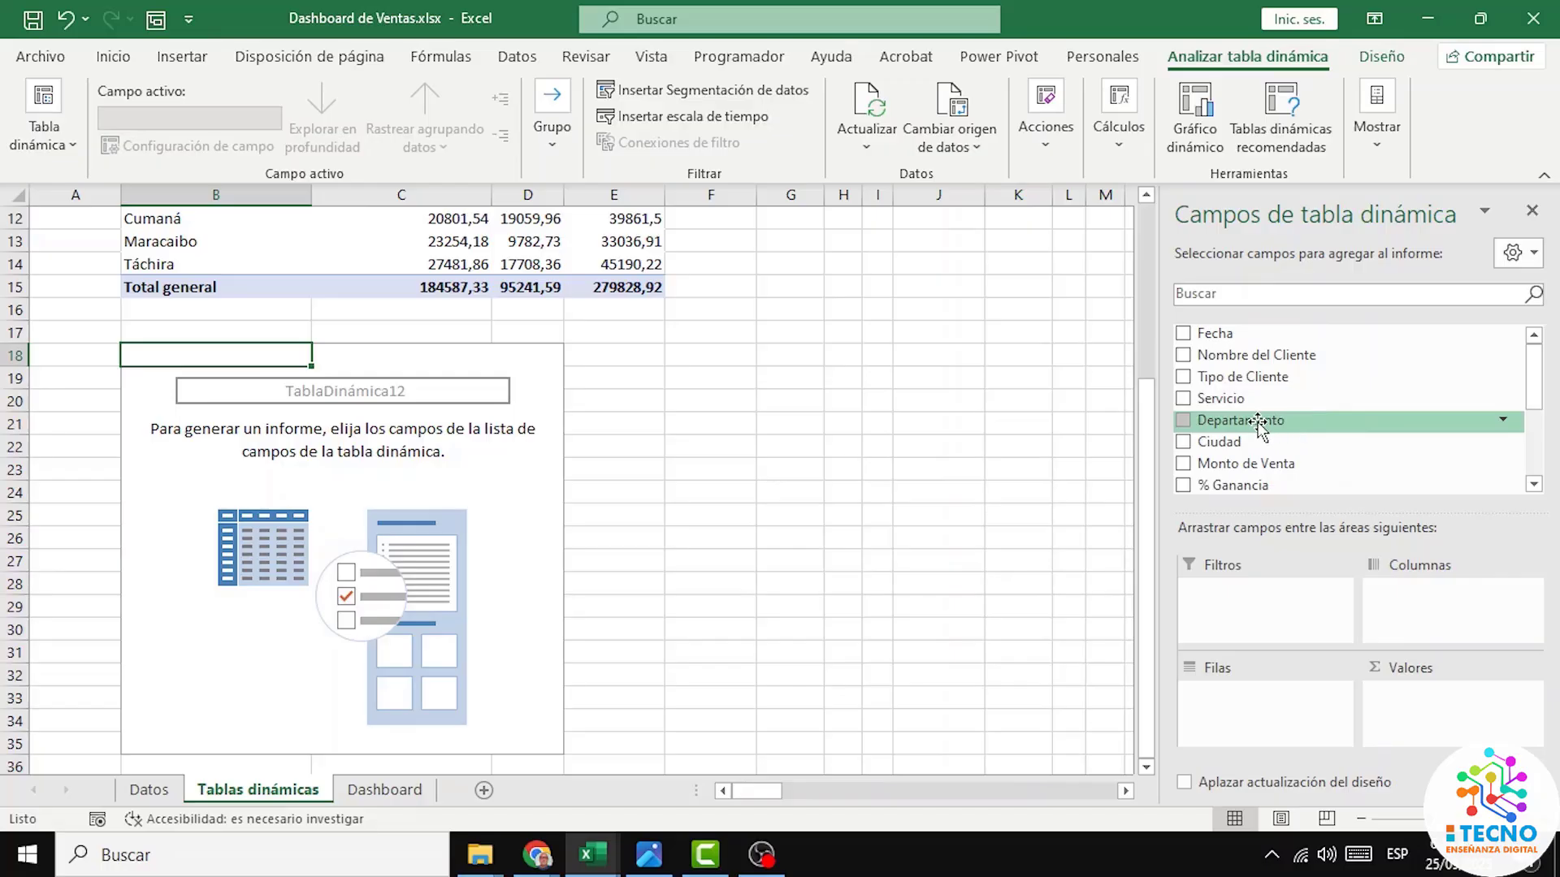
drag(1247, 423, 1252, 696)
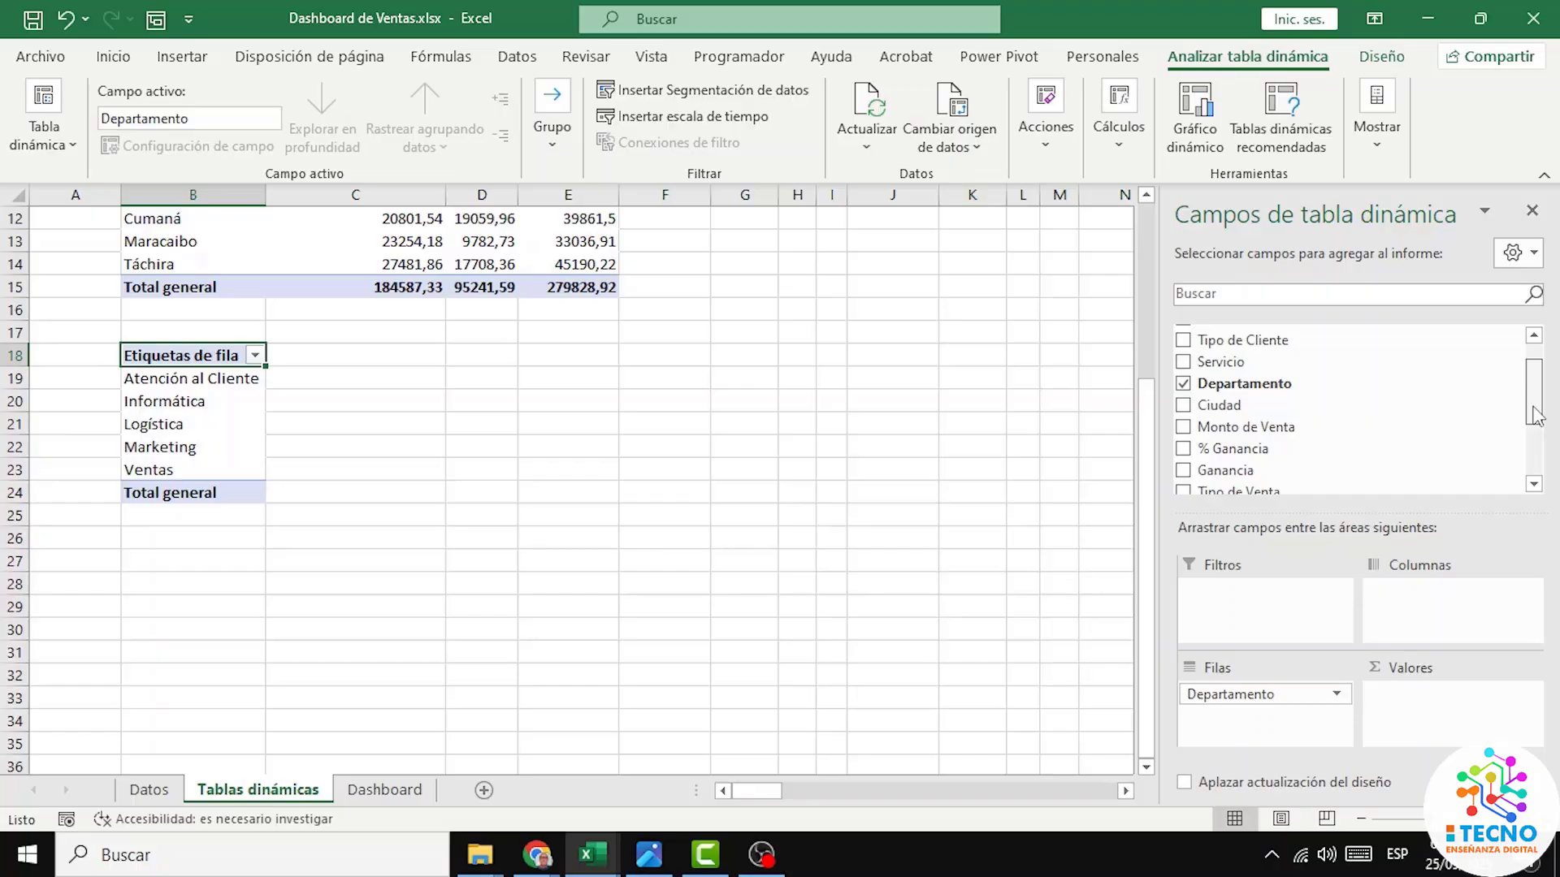
Step: Add Fecha to the department pivot table's columns without the Trimestres level, and sum Monto de Venta as its values
scroll(1536, 414, up, 1)
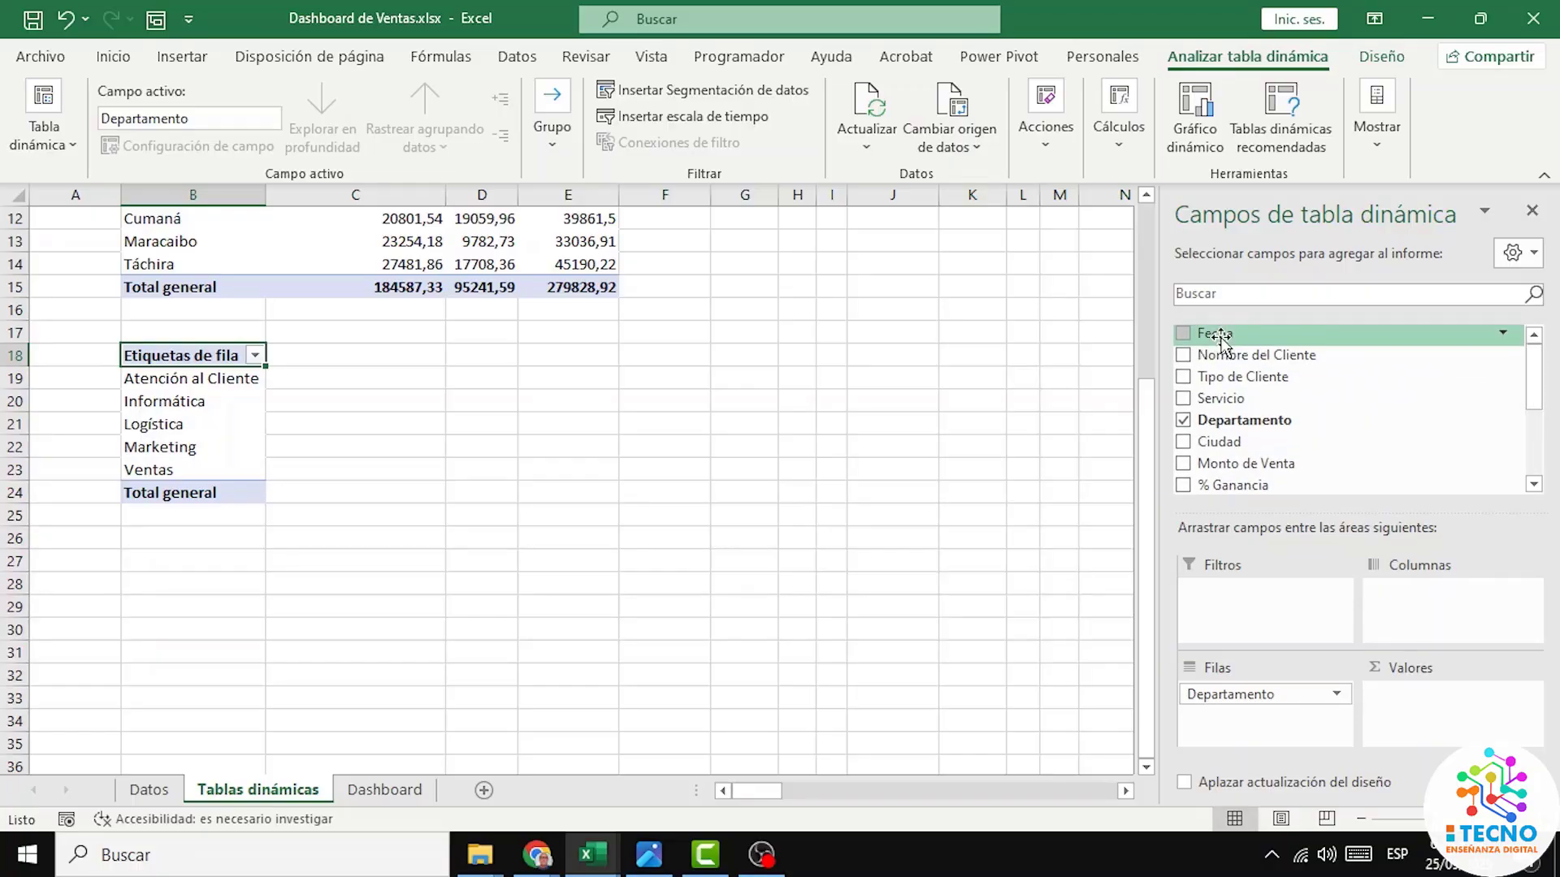
drag(1222, 339, 1425, 609)
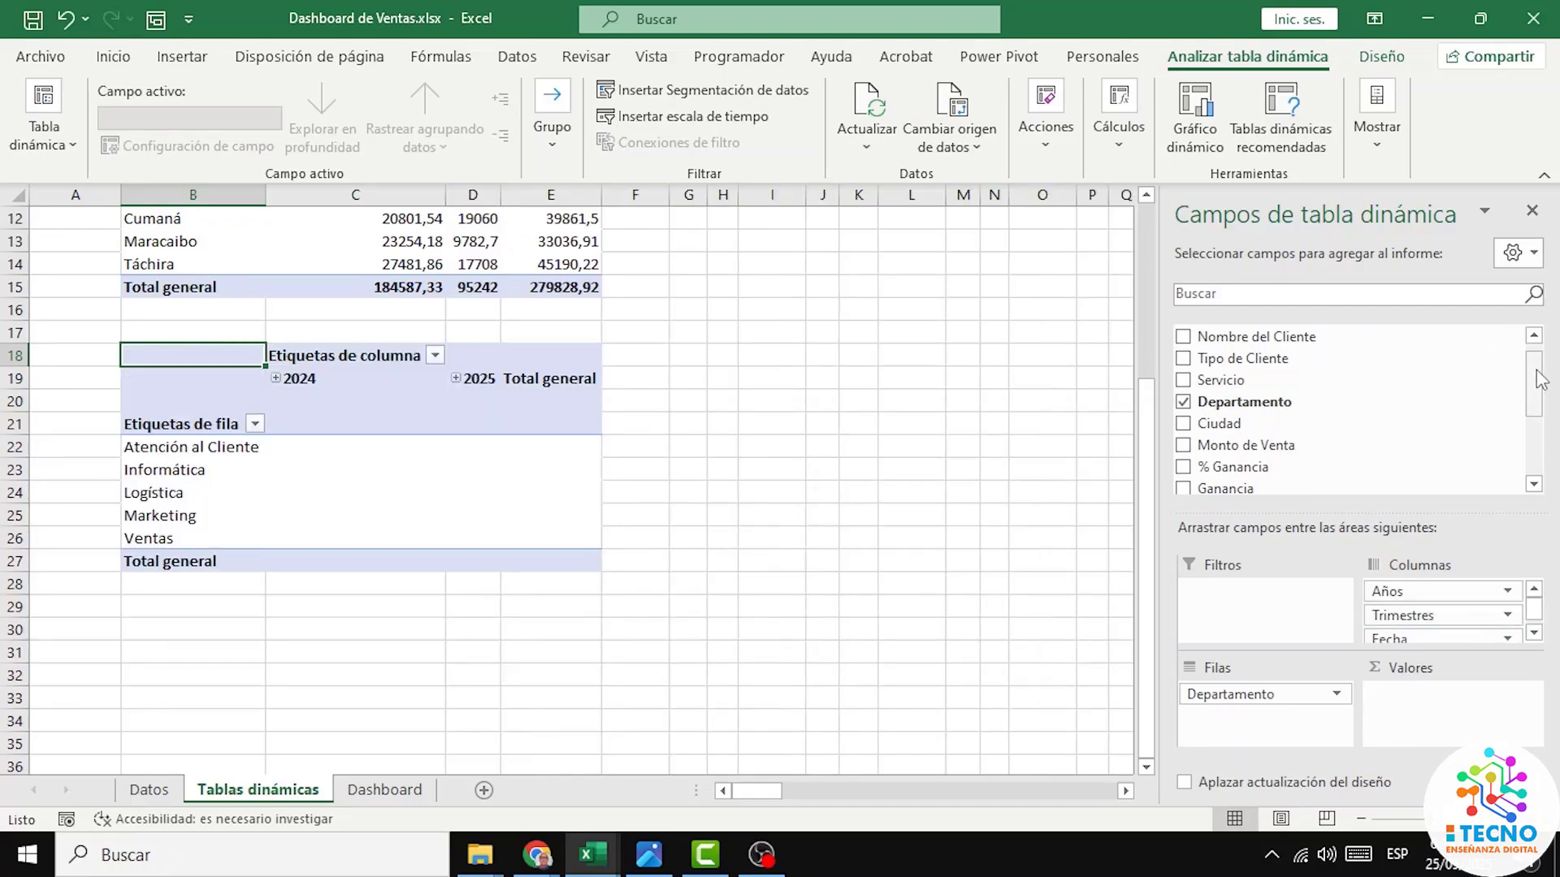
scroll(1541, 379, down, 3)
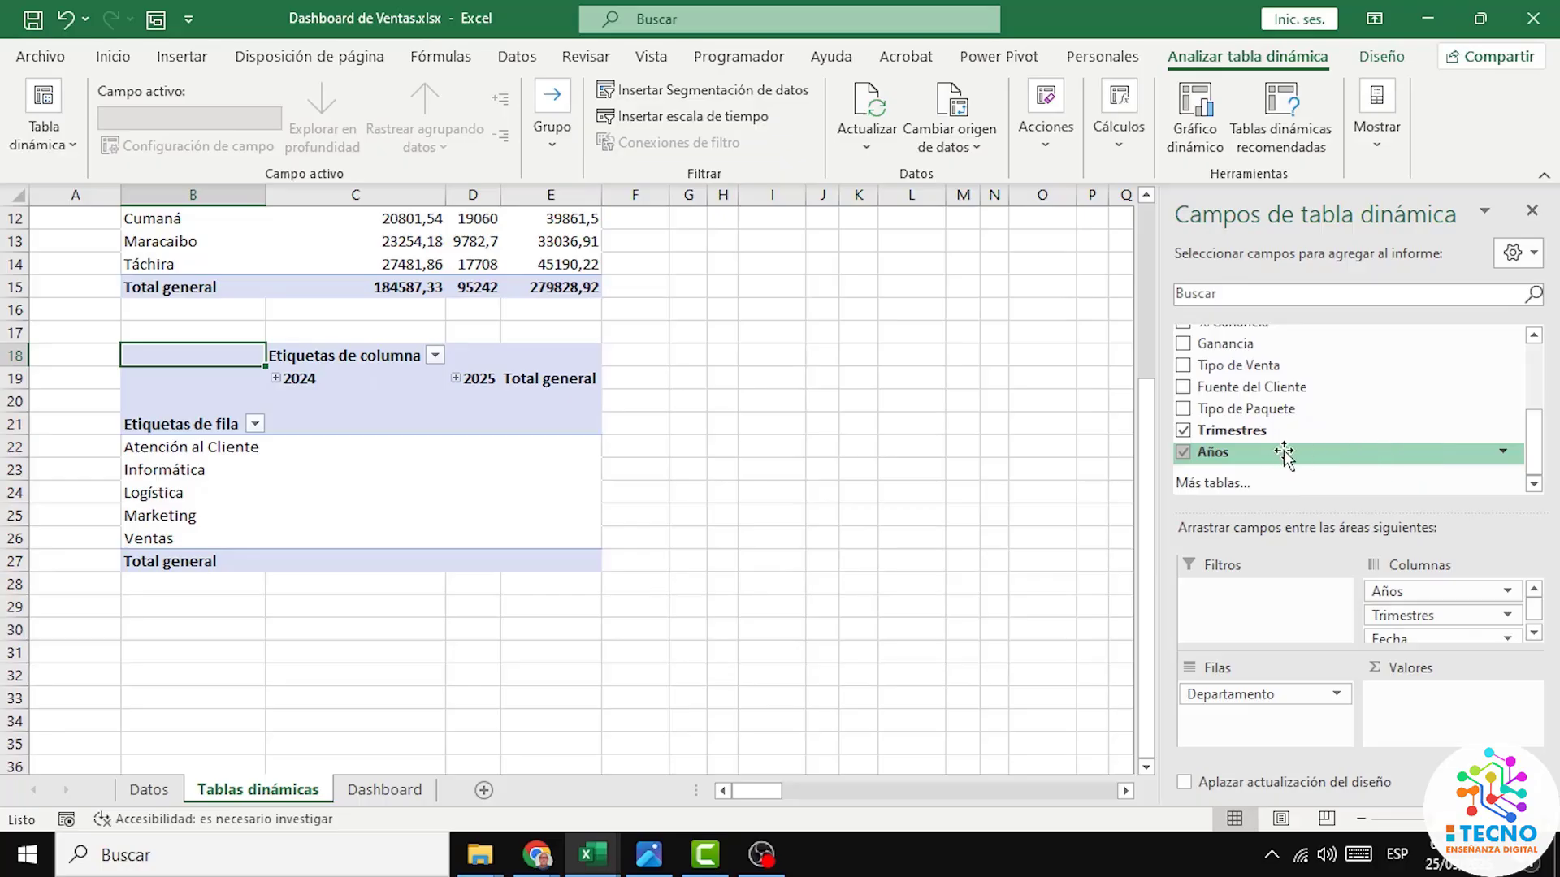
click(1184, 432)
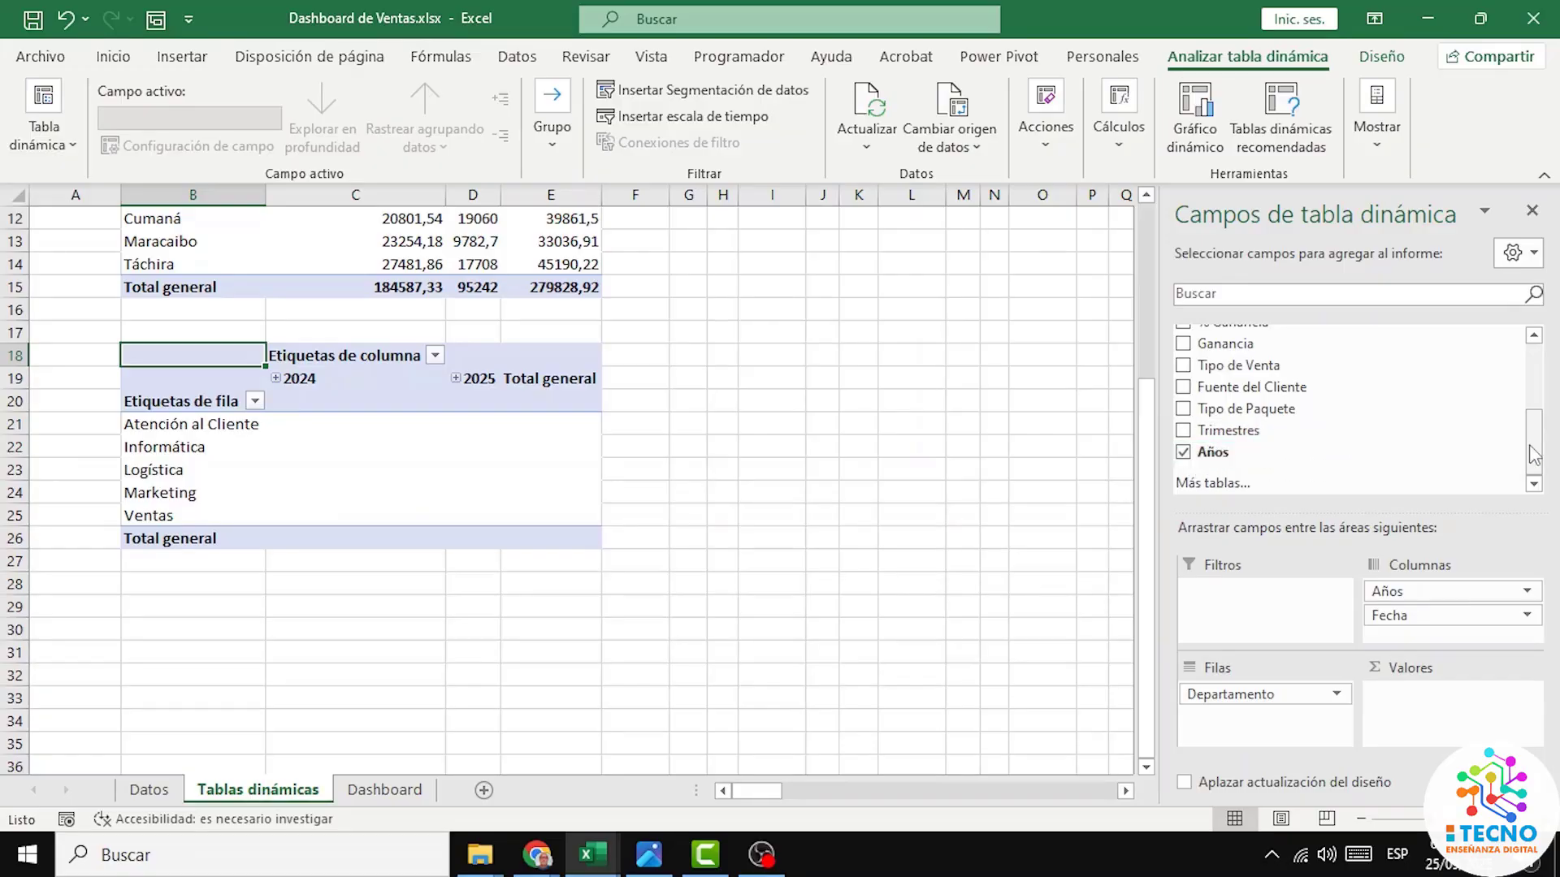
drag(1539, 453, 1534, 417)
drag(1365, 394, 1421, 705)
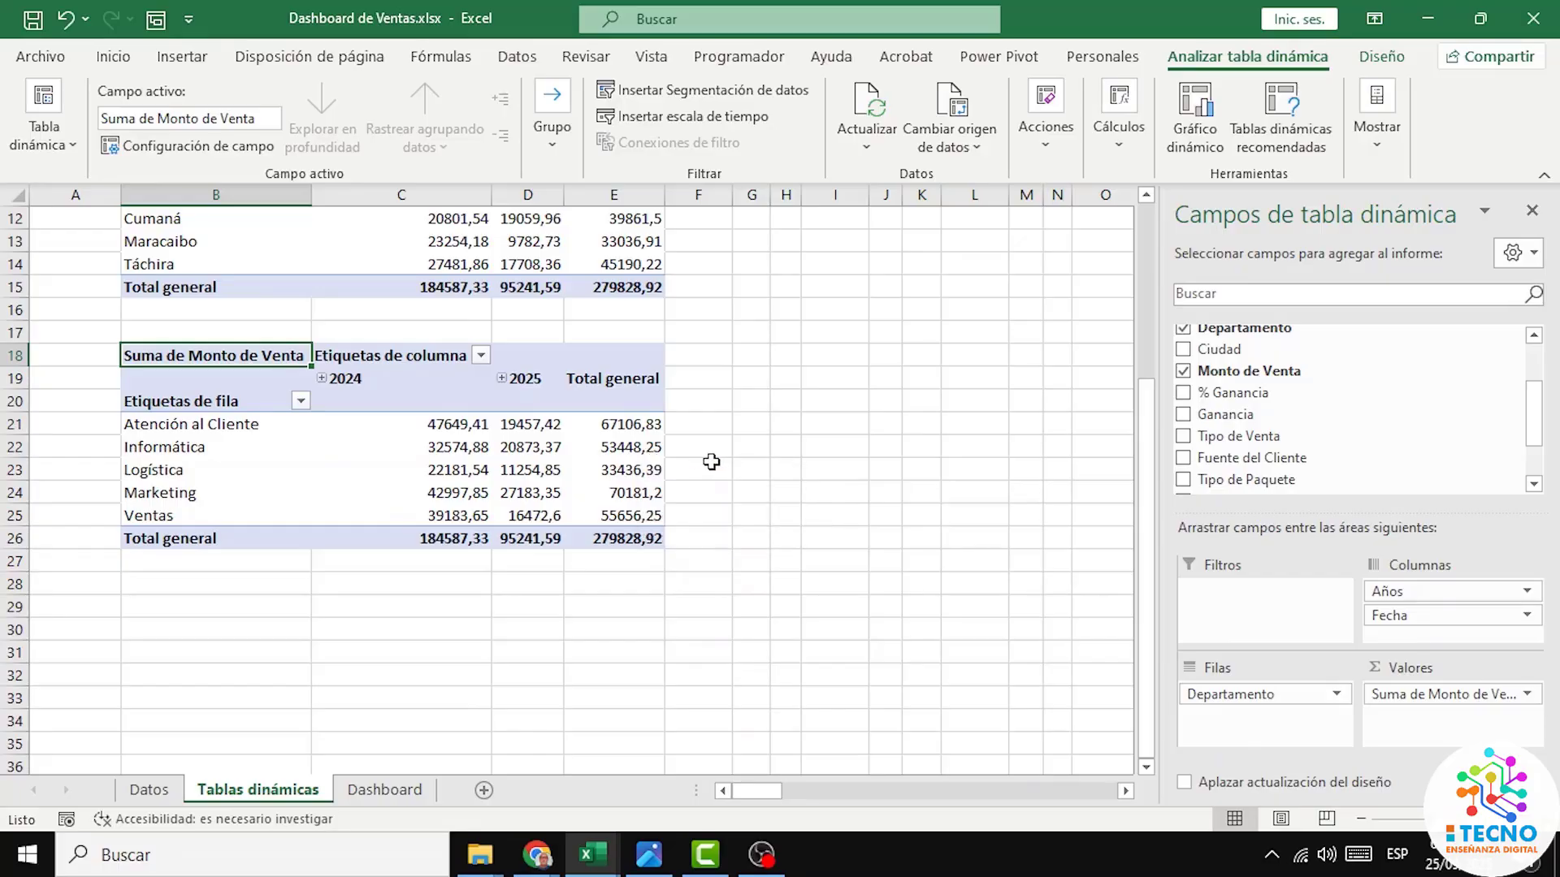
Step: Create another pivot table from the Ventas table at cell B29 of the Tablas dinámicas sheet, below the department table
scroll(787, 469, down, 1)
scroll(788, 468, down, 1)
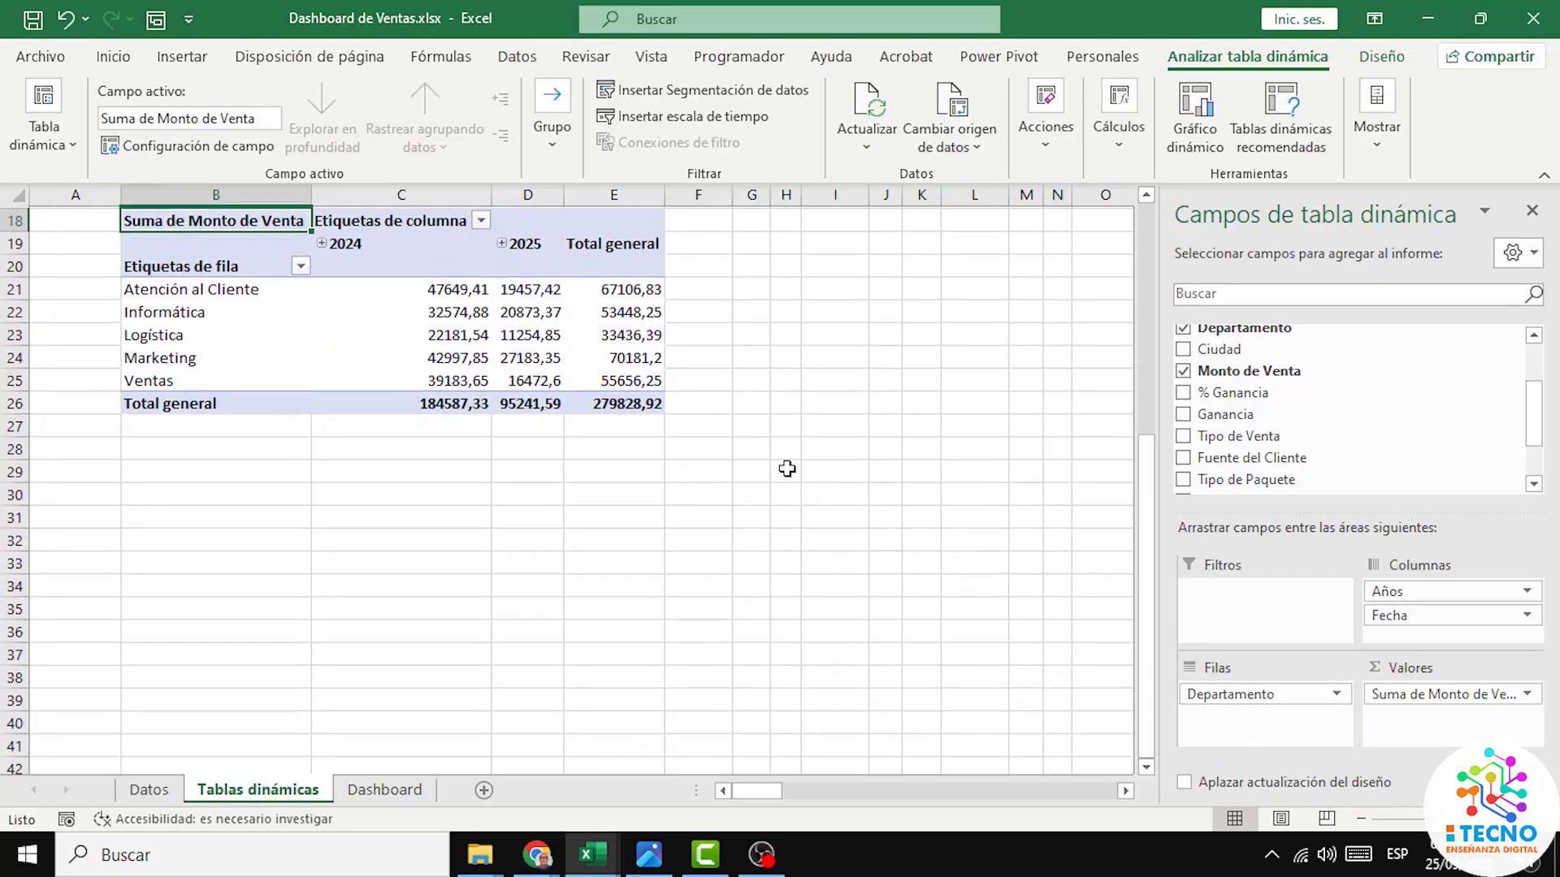
click(181, 471)
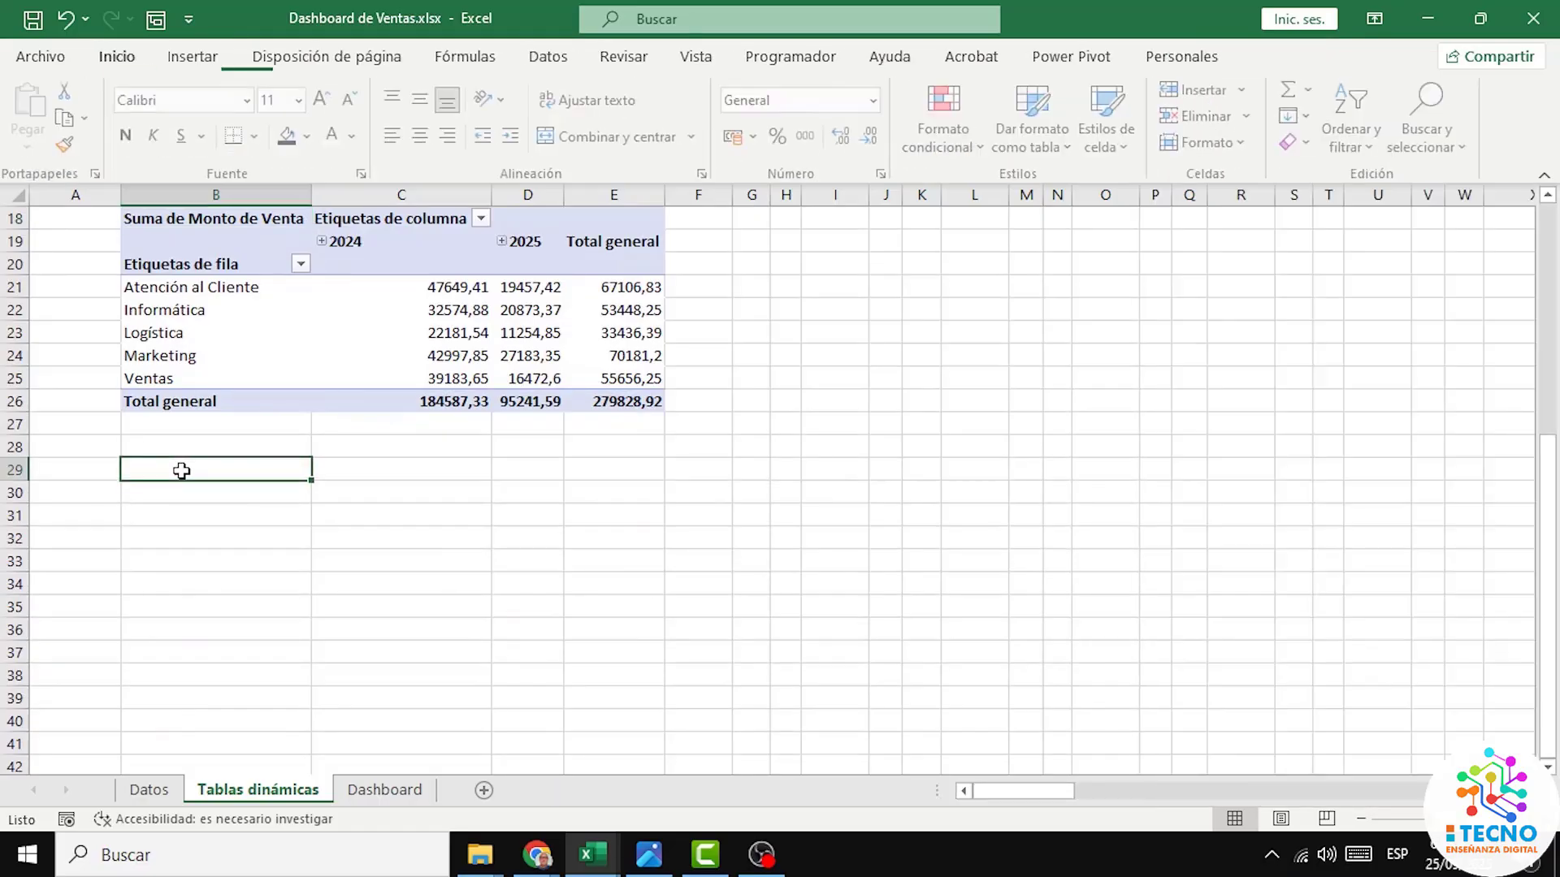
click(195, 57)
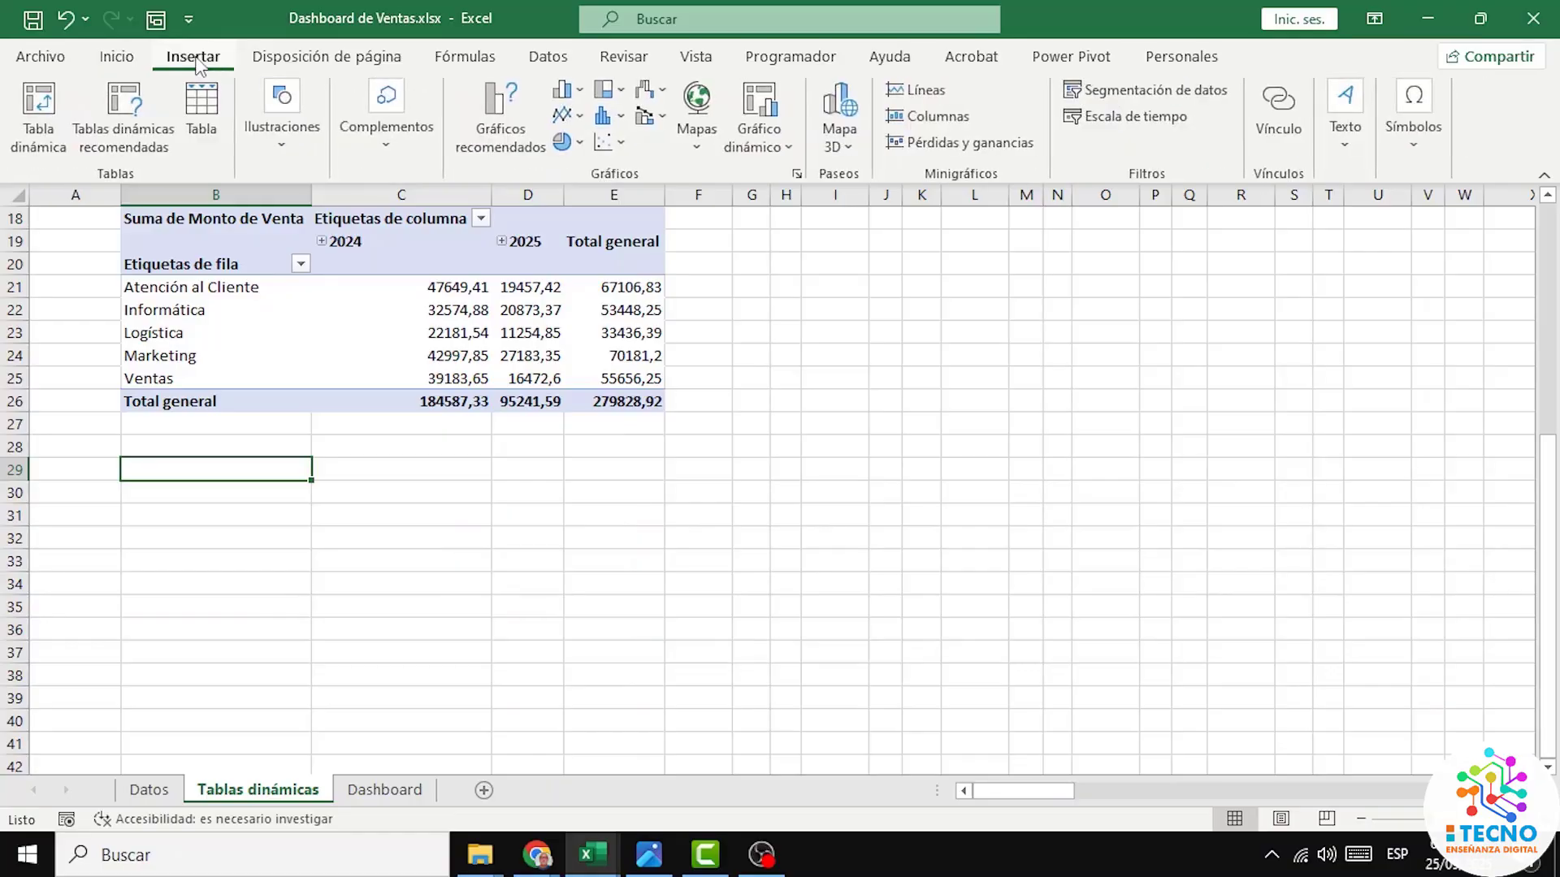
click(34, 130)
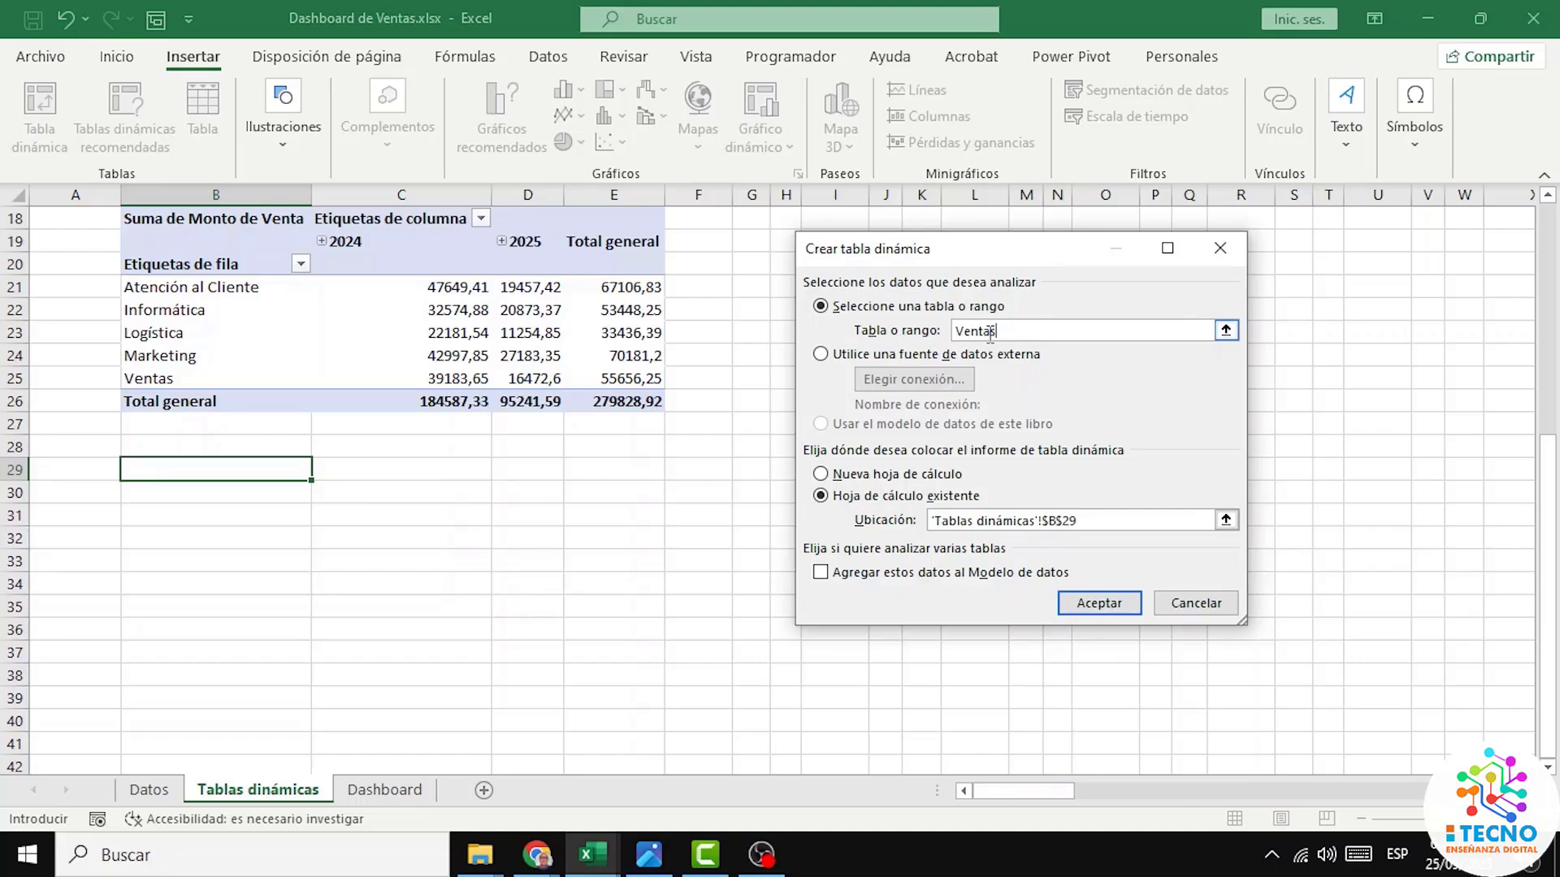
click(1103, 606)
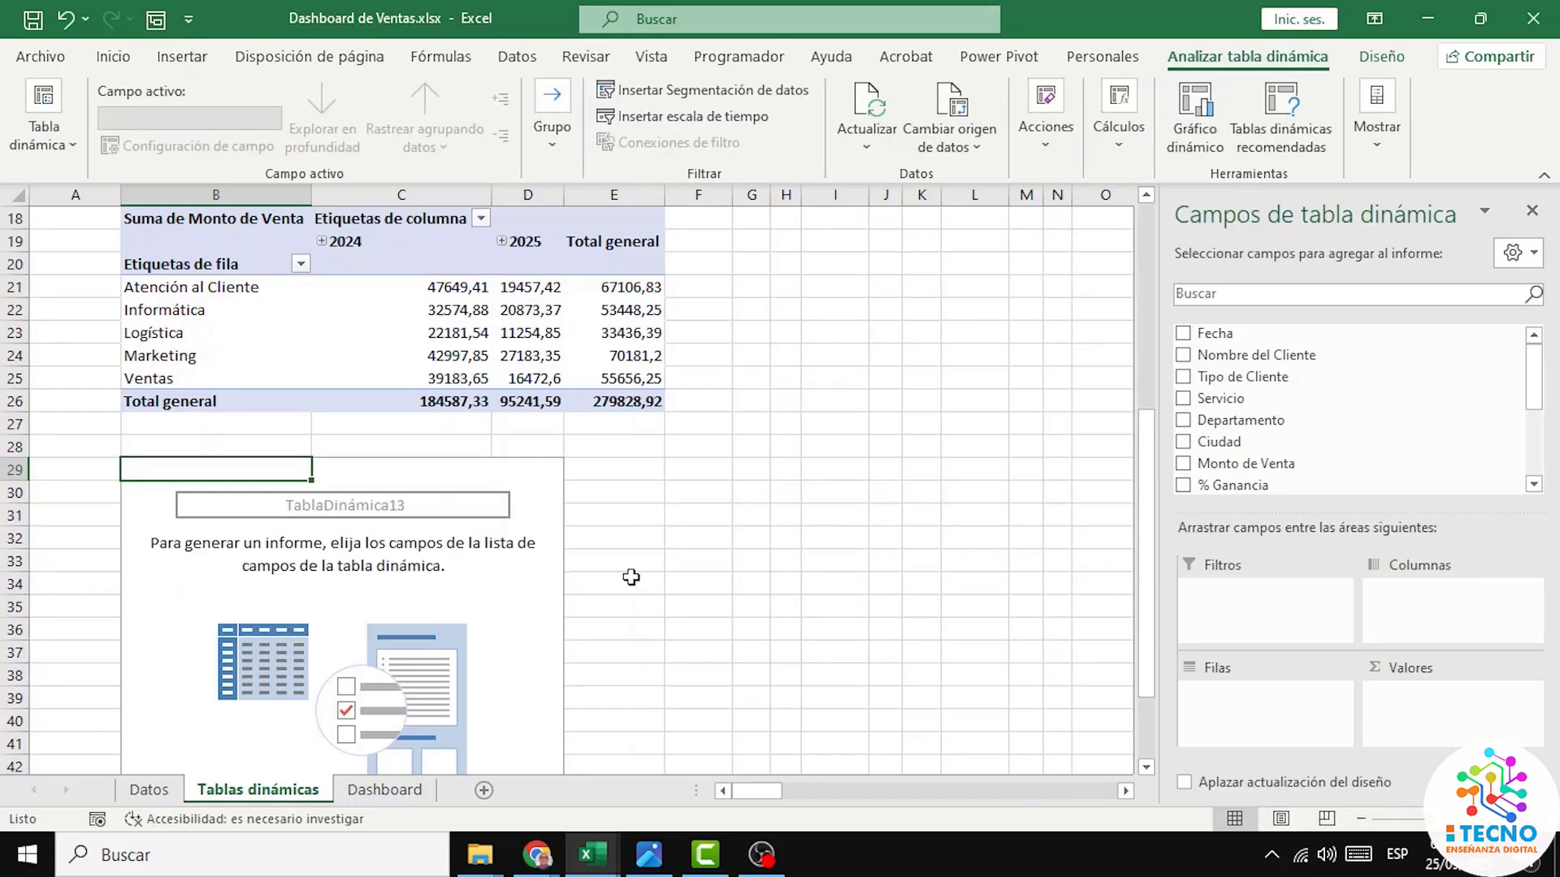
Step: Set the new pivot table's rows to Años with Trimestres nested beneath, and sum Monto de Venta as its values
scroll(443, 559, down, 1)
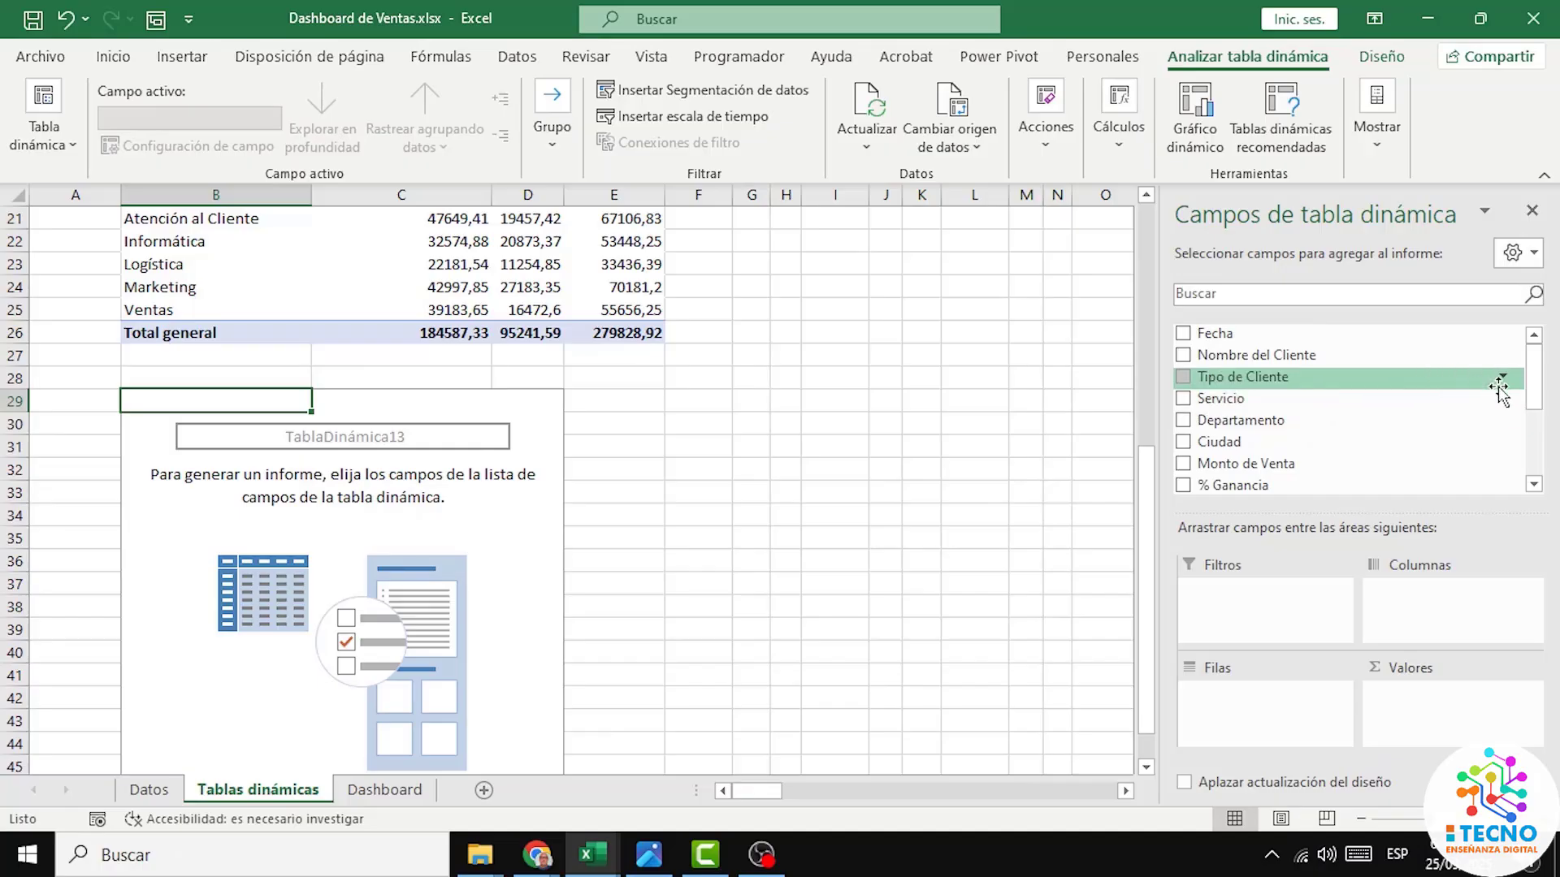
drag(1539, 385, 1538, 447)
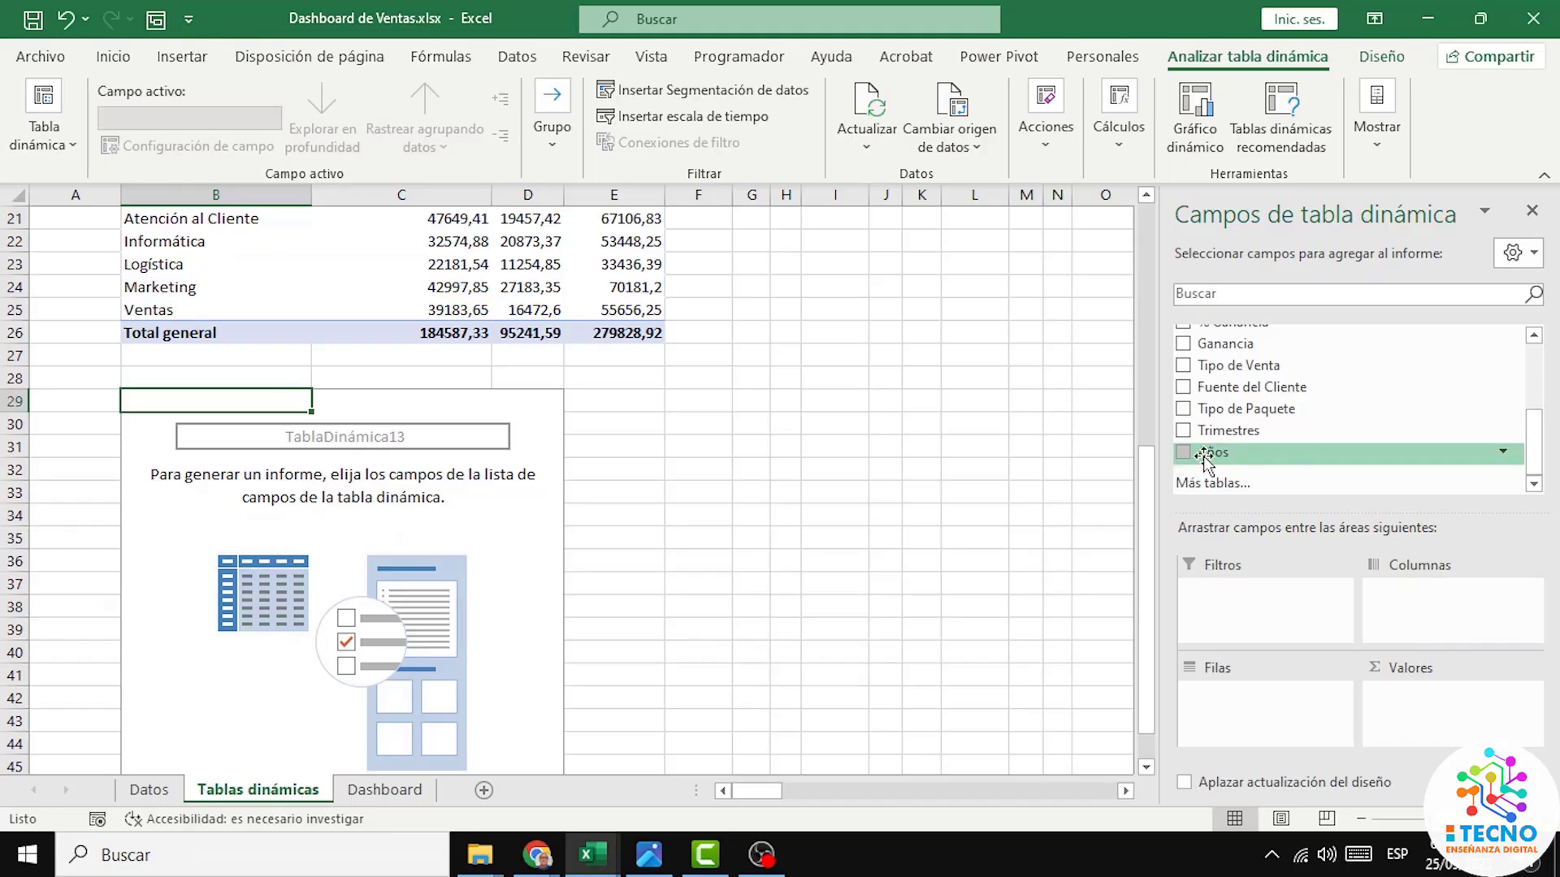
drag(1205, 460, 1219, 702)
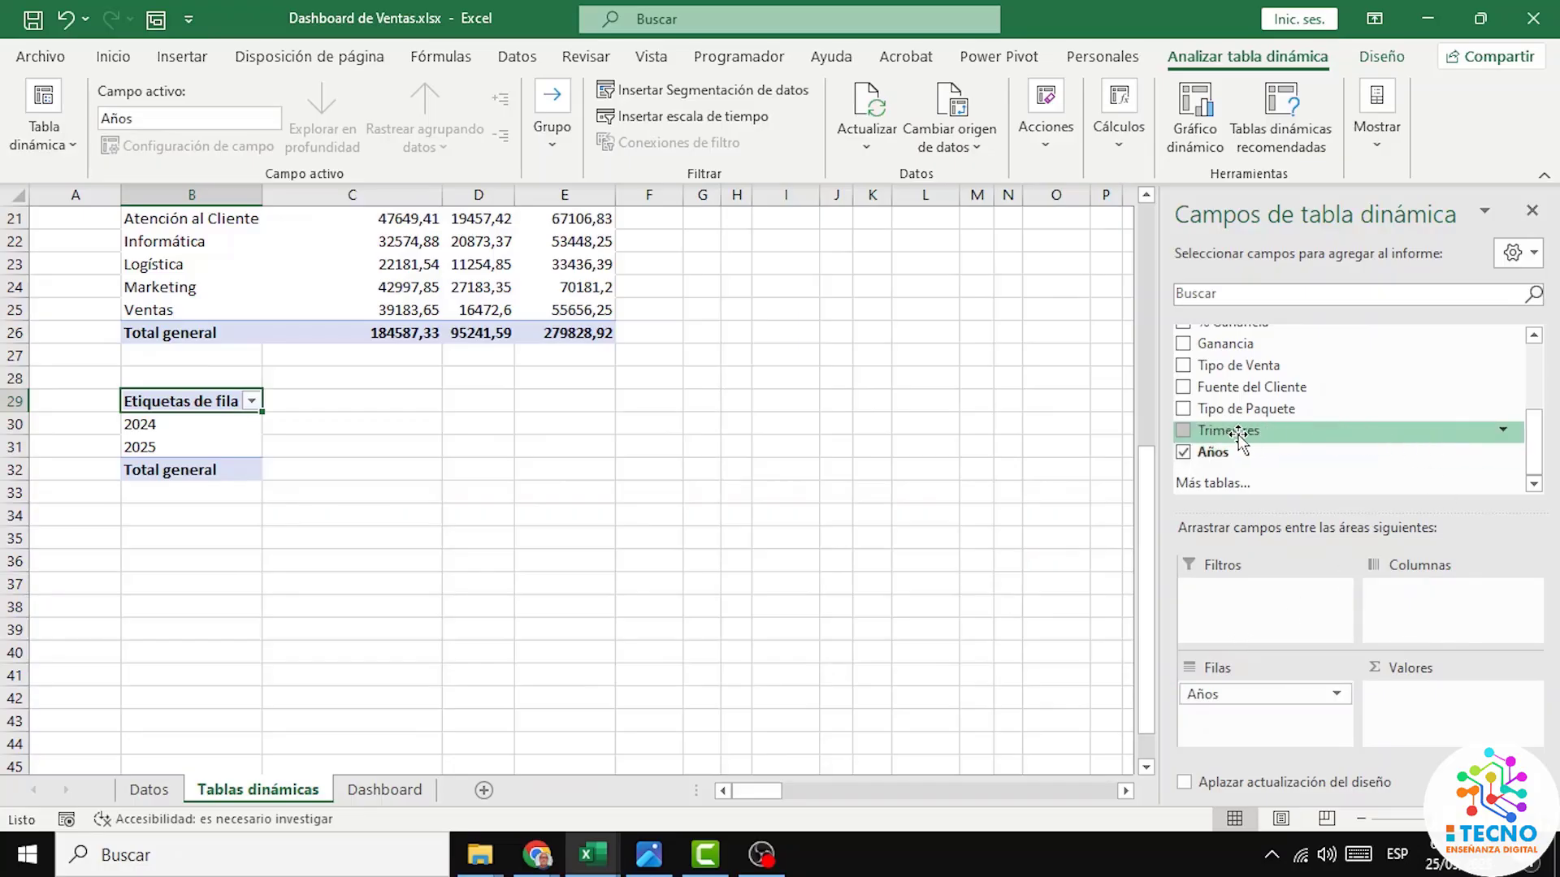
drag(1239, 434, 1226, 727)
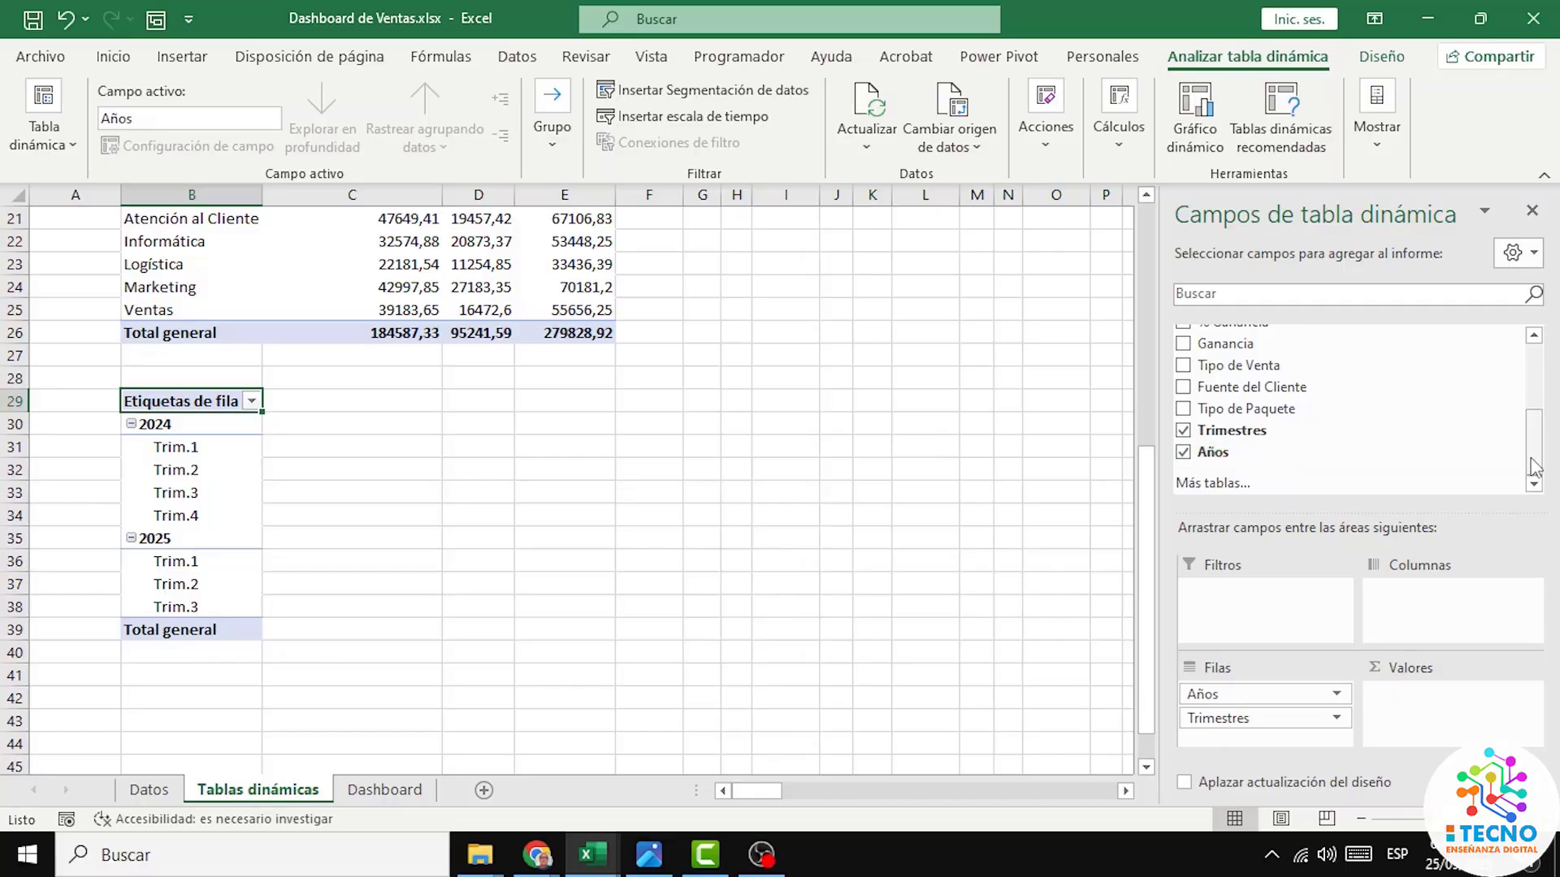
drag(1538, 468, 1538, 435)
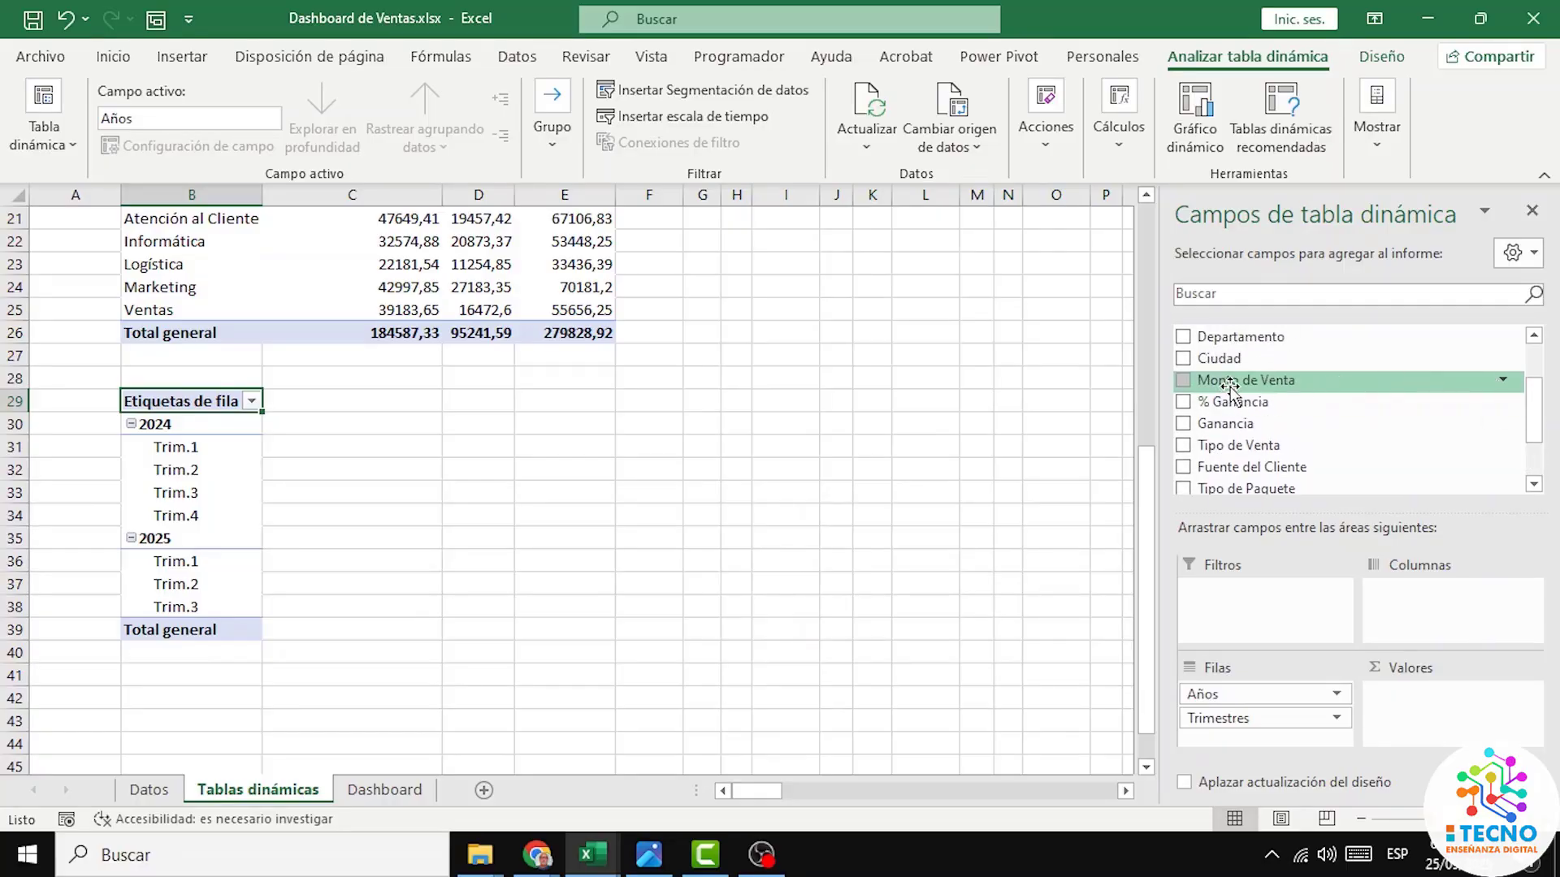
drag(1228, 386, 1430, 714)
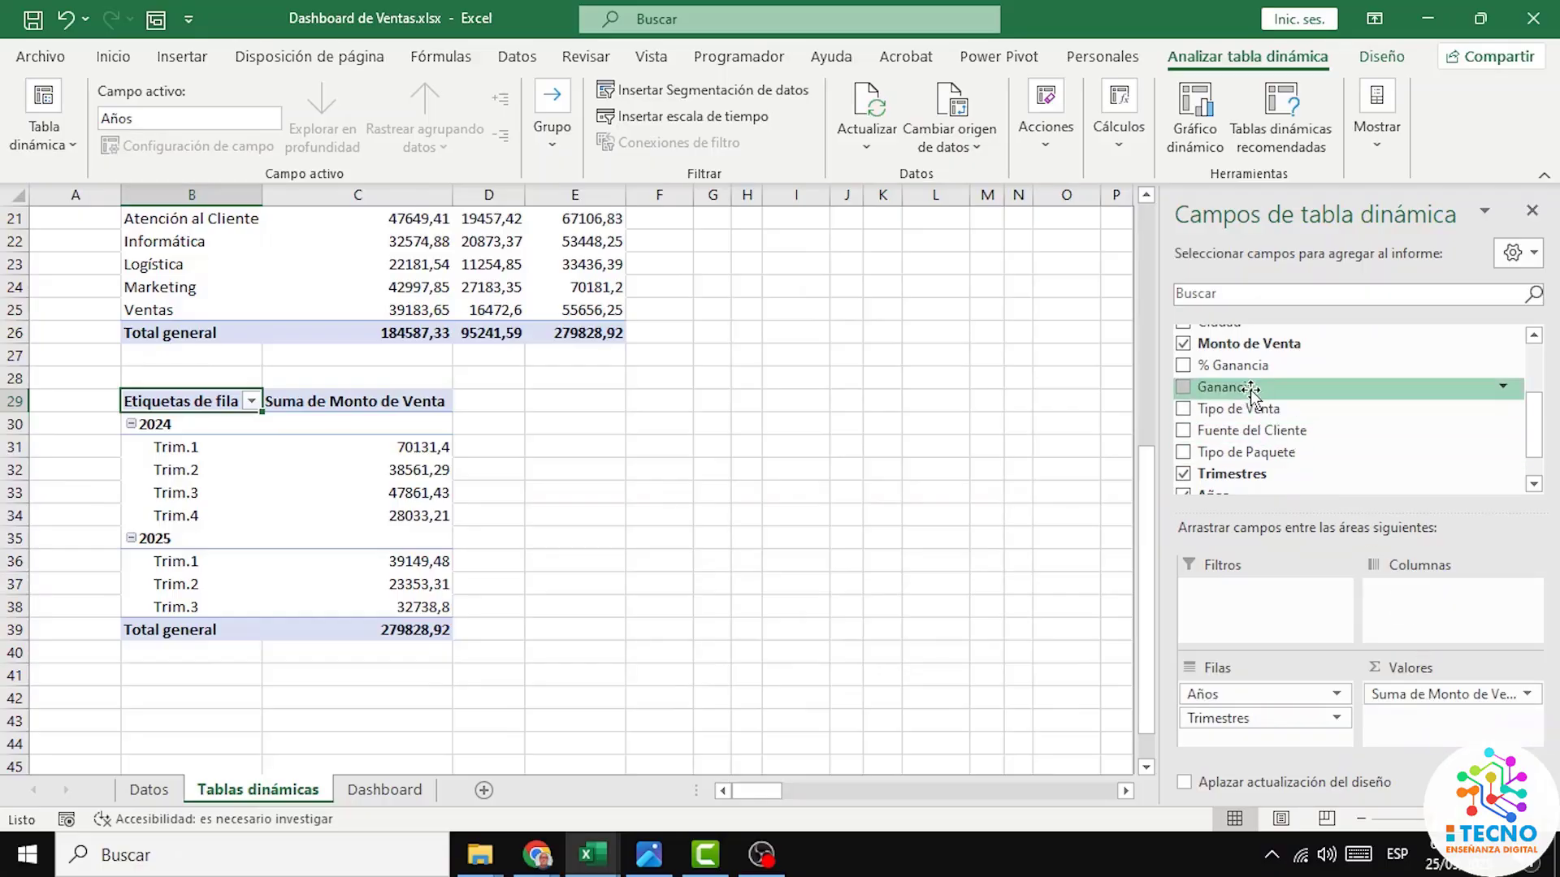
Step: Add Ganancia as a second summed value in the quarterly pivot table, beside Monto de Venta
drag(1231, 390, 1423, 719)
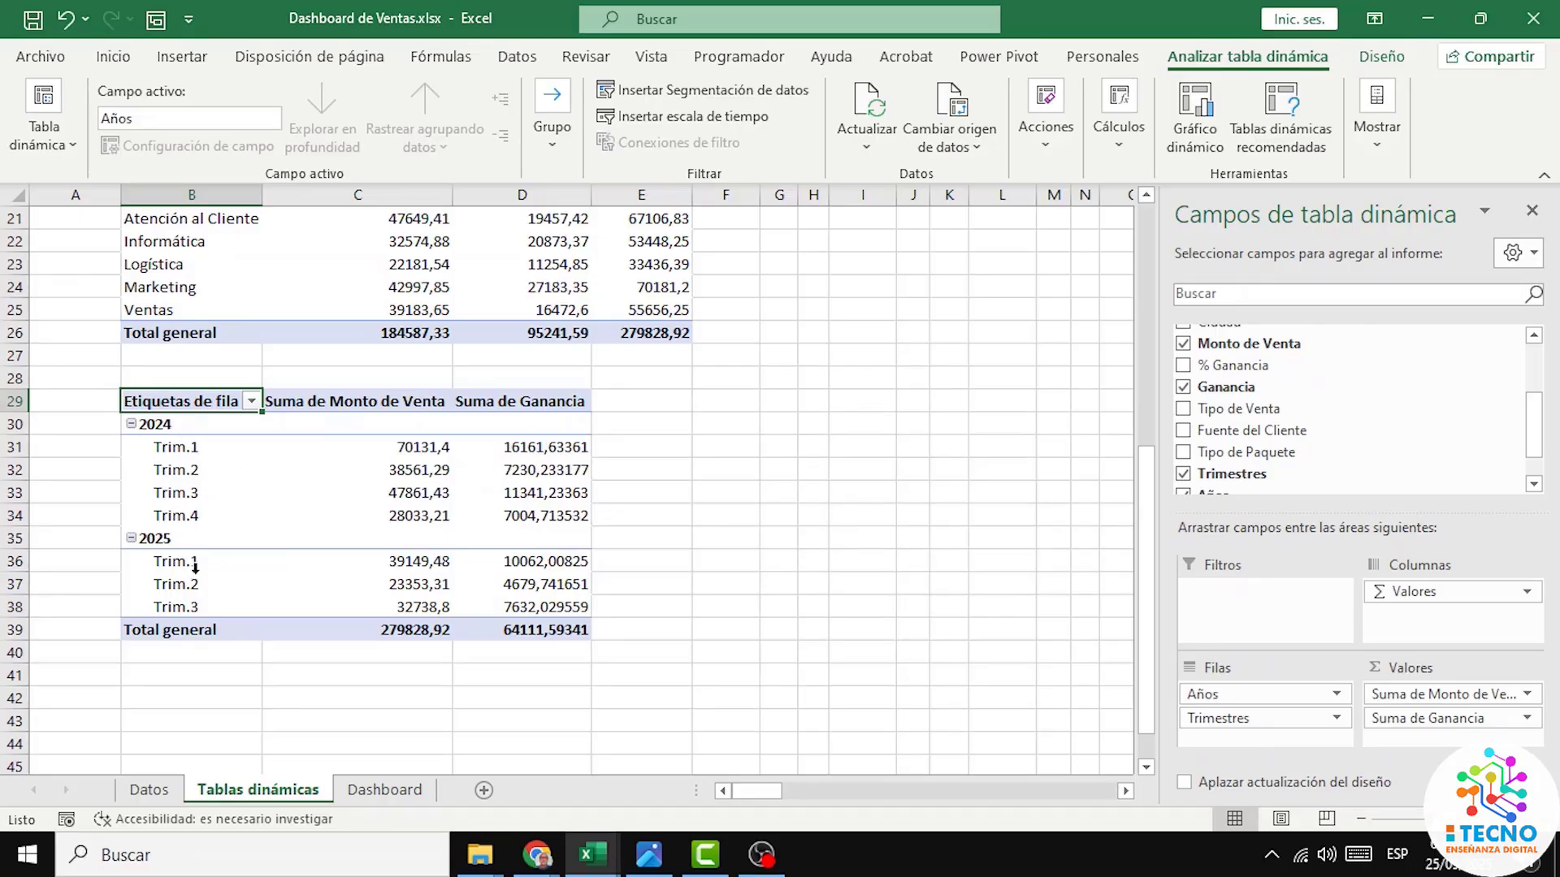
mouse_move(518, 516)
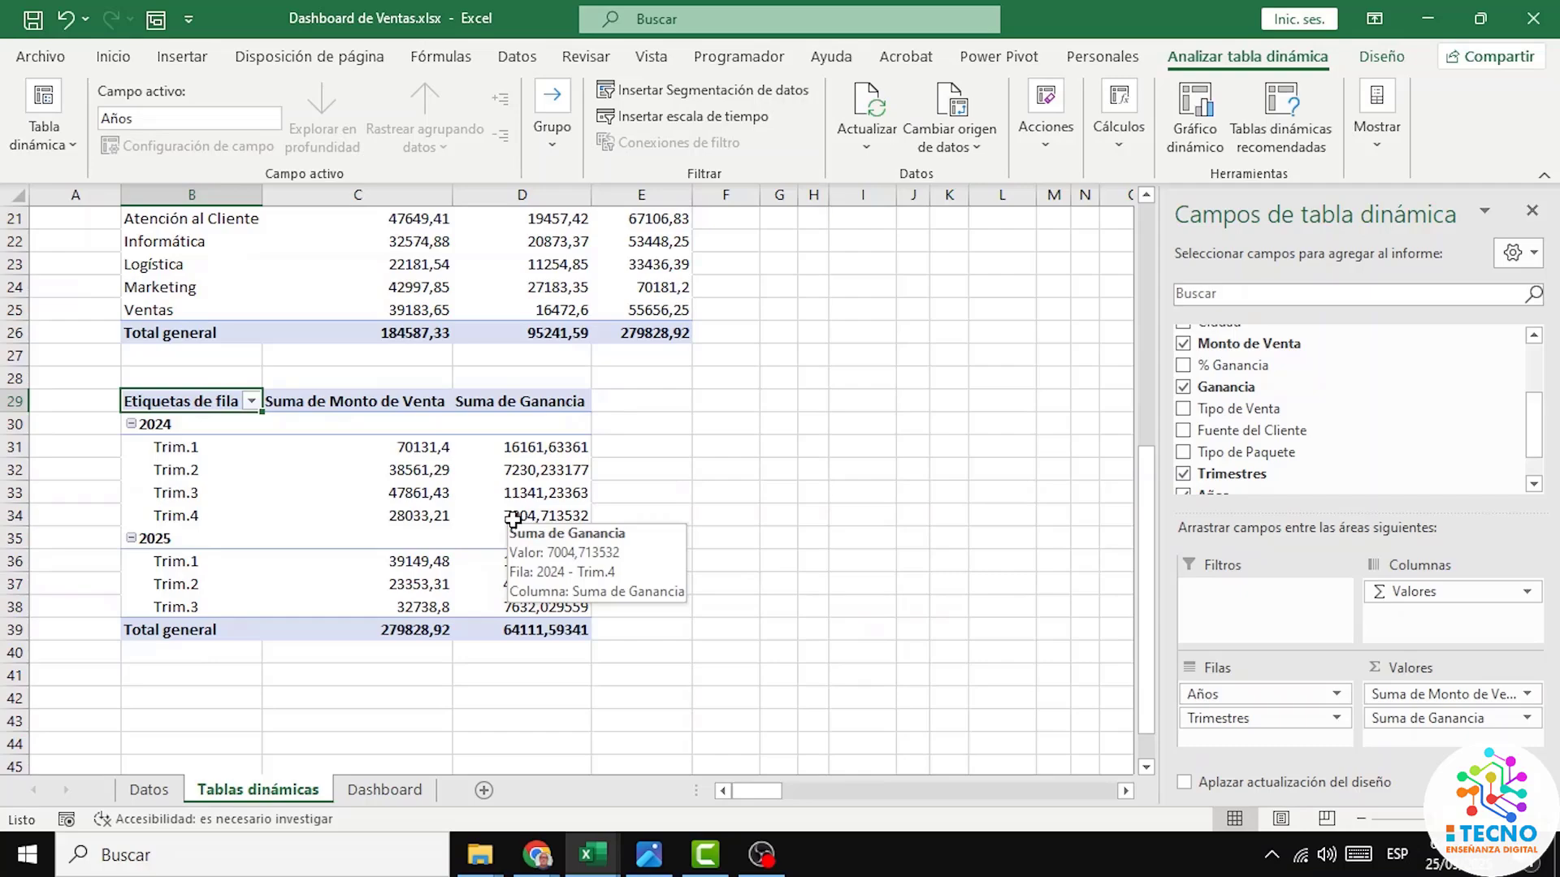
key(ctrl+z)
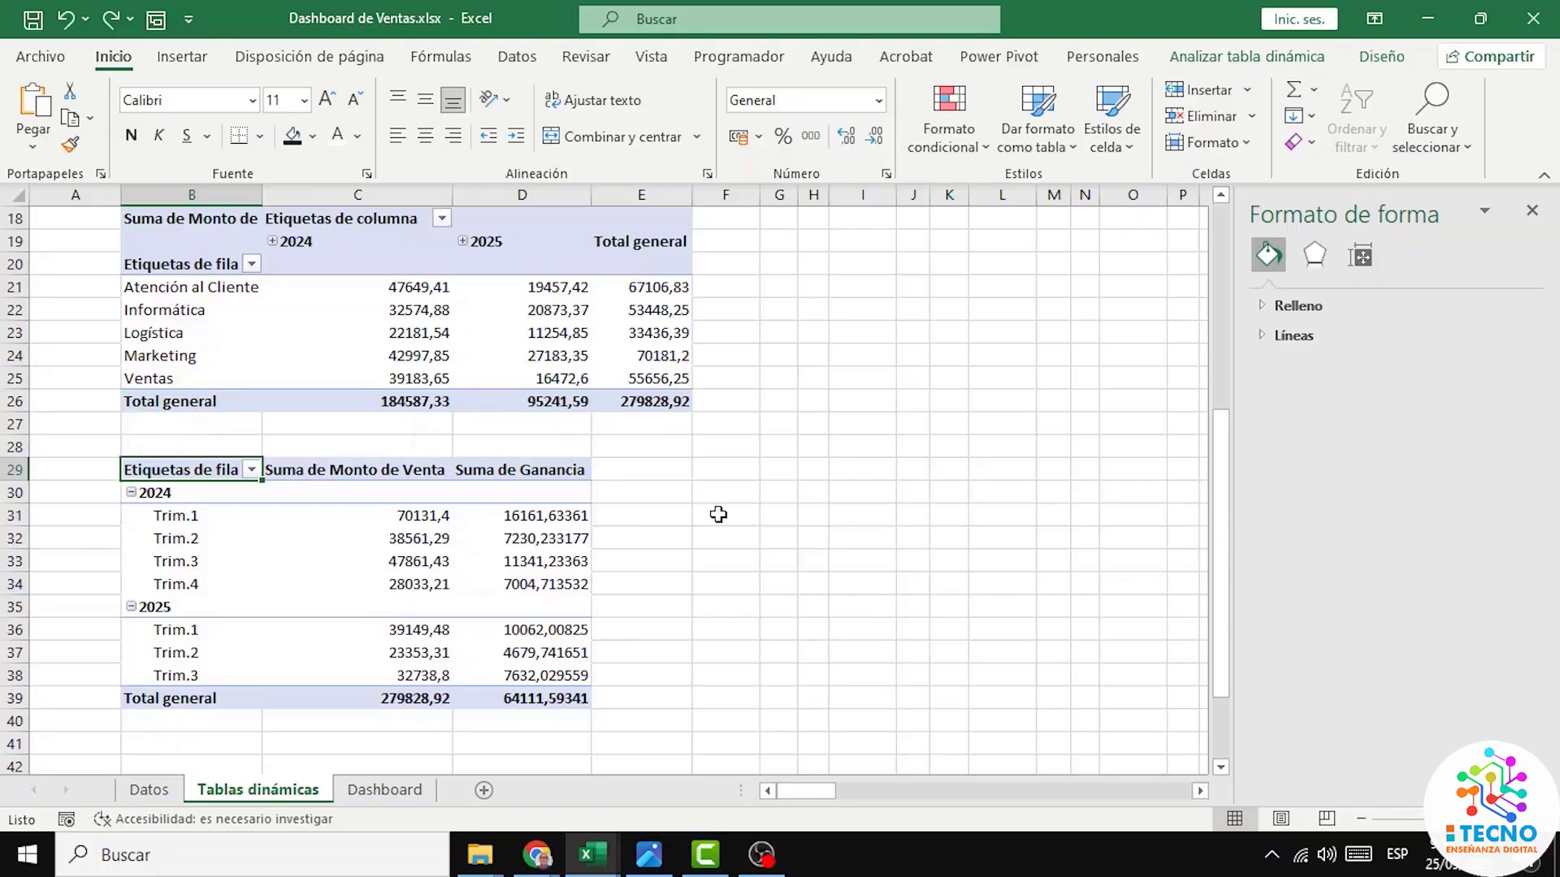
Step: Rename the quarterly pivot table's Suma de Monto de Venta value field as Ventas Por Trimestre
right_click(359, 472)
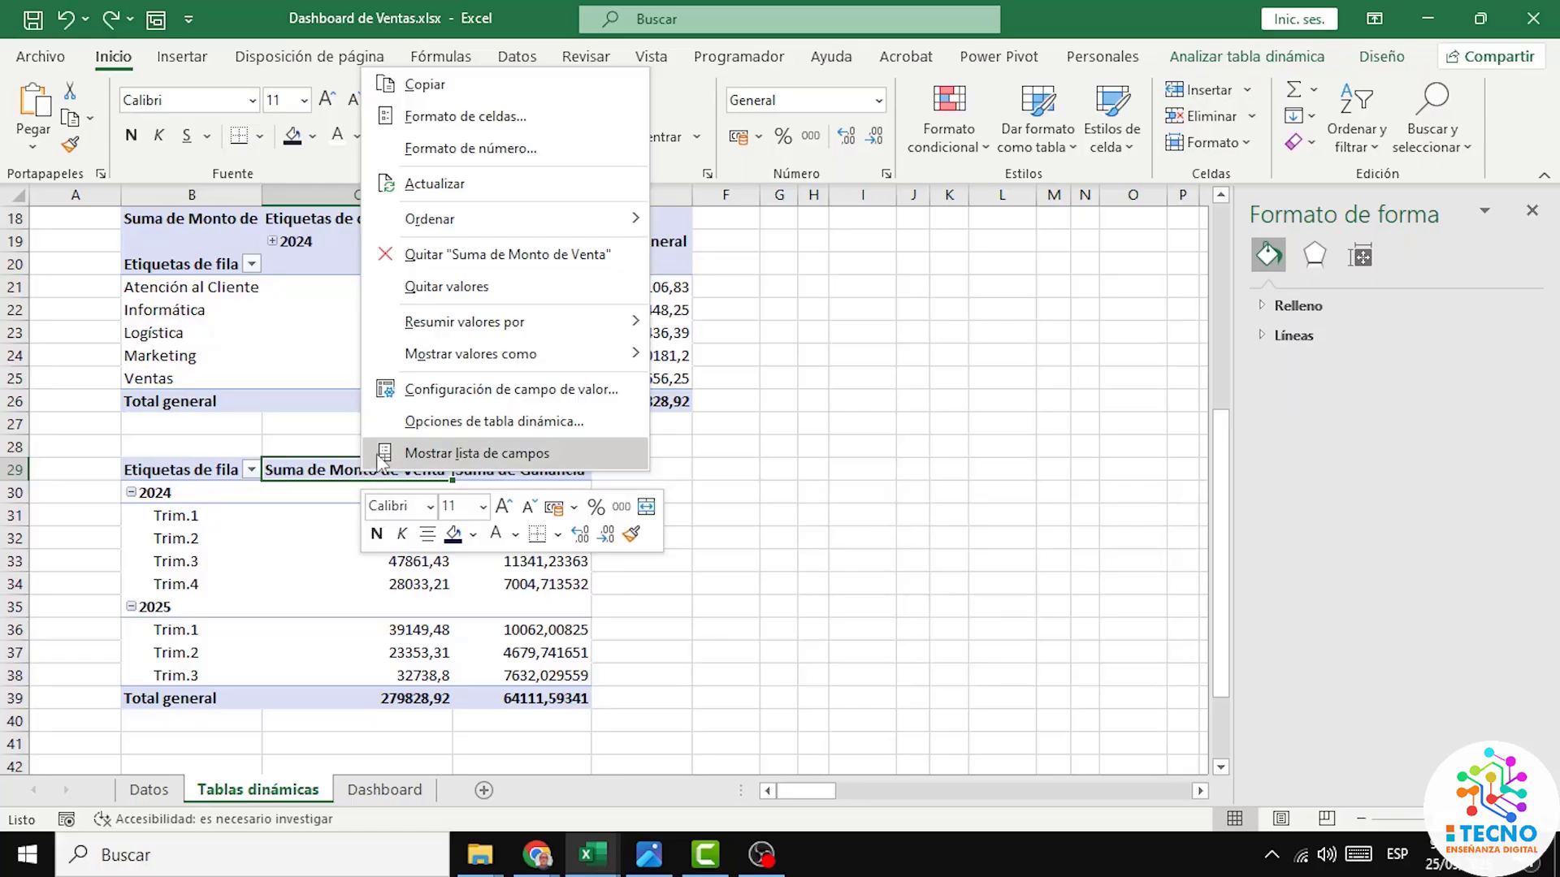
click(517, 391)
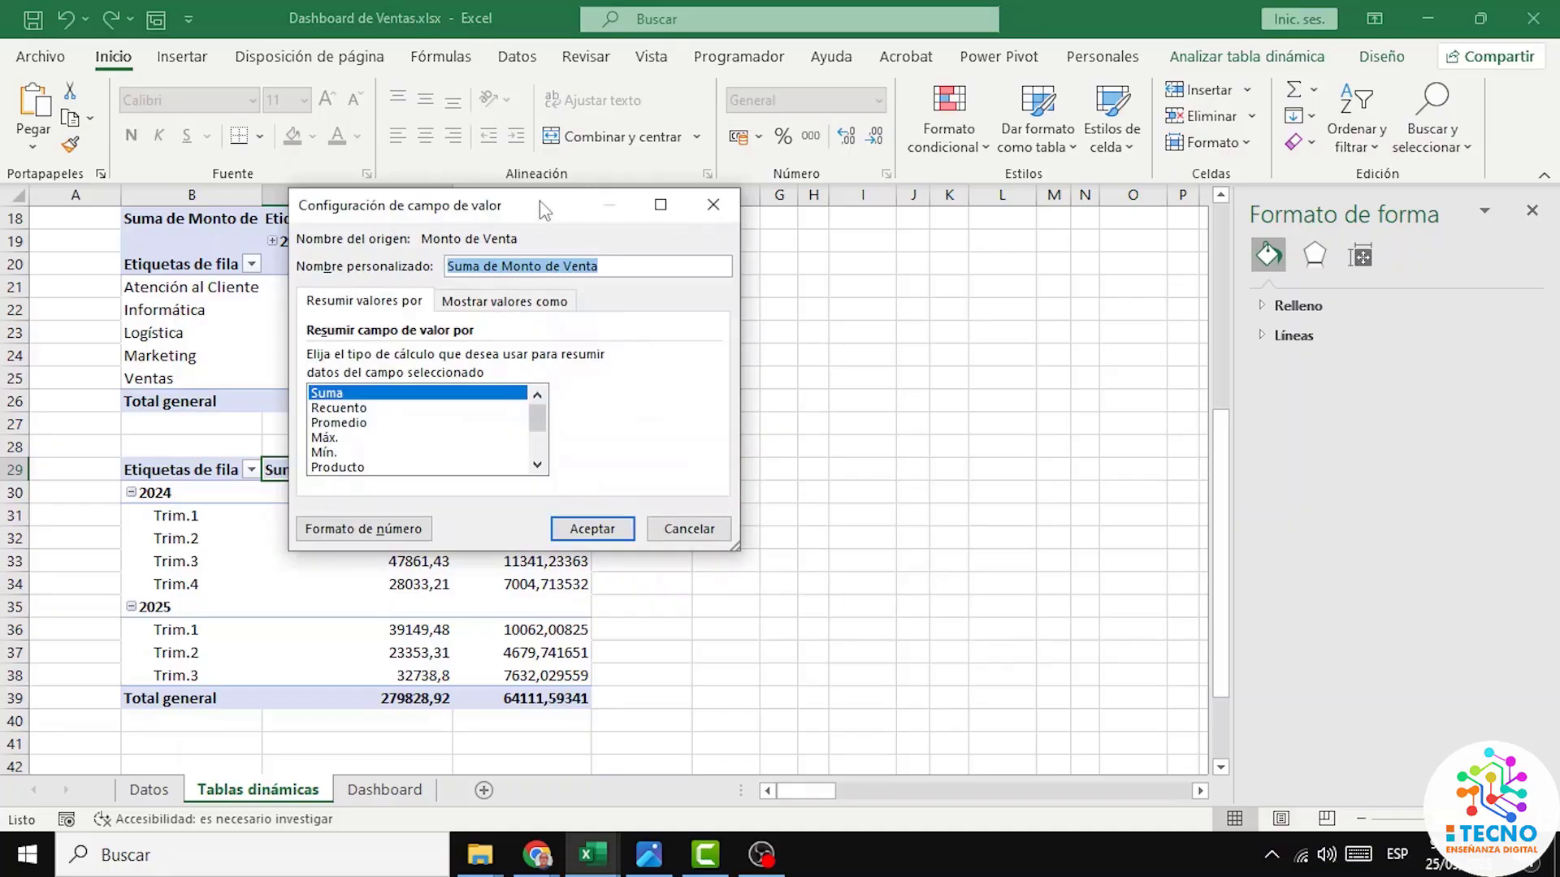
drag(543, 210, 810, 288)
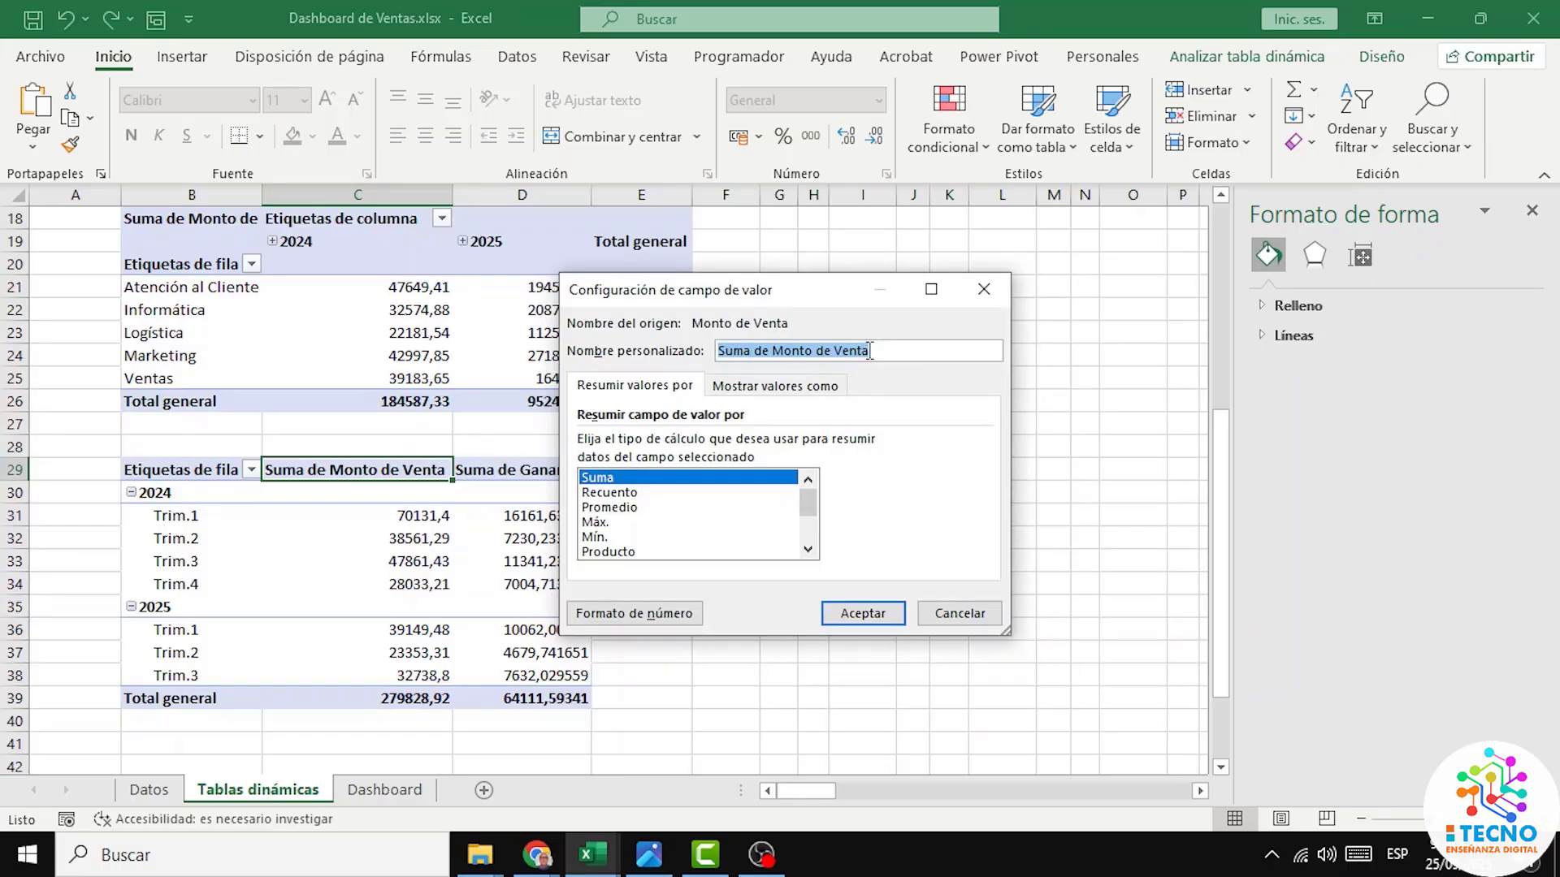
text(V)
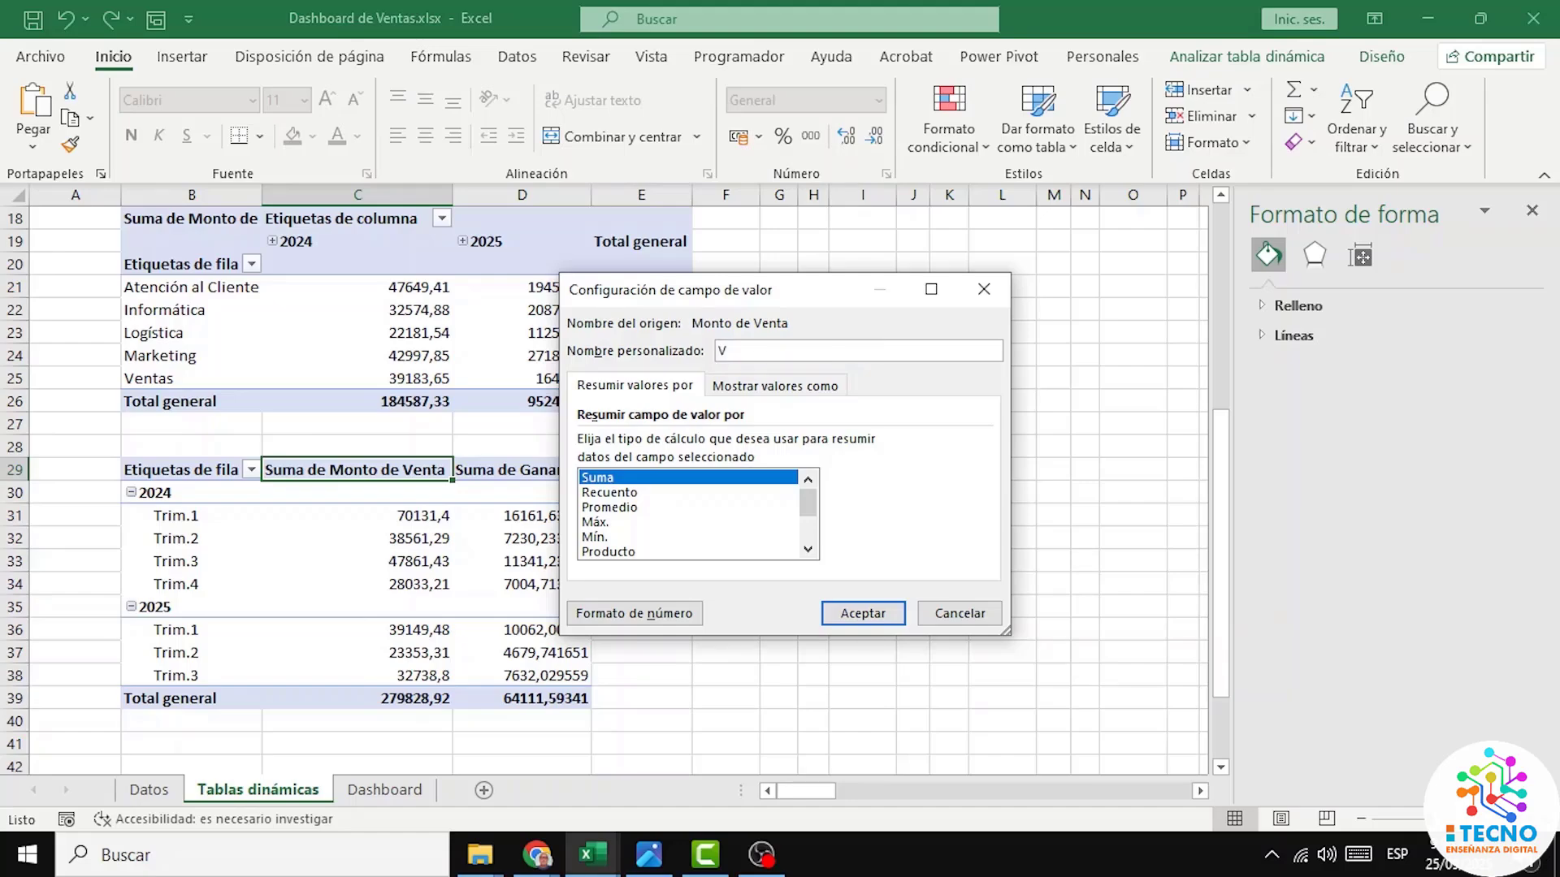
text(entas Por Trimestre)
click(873, 613)
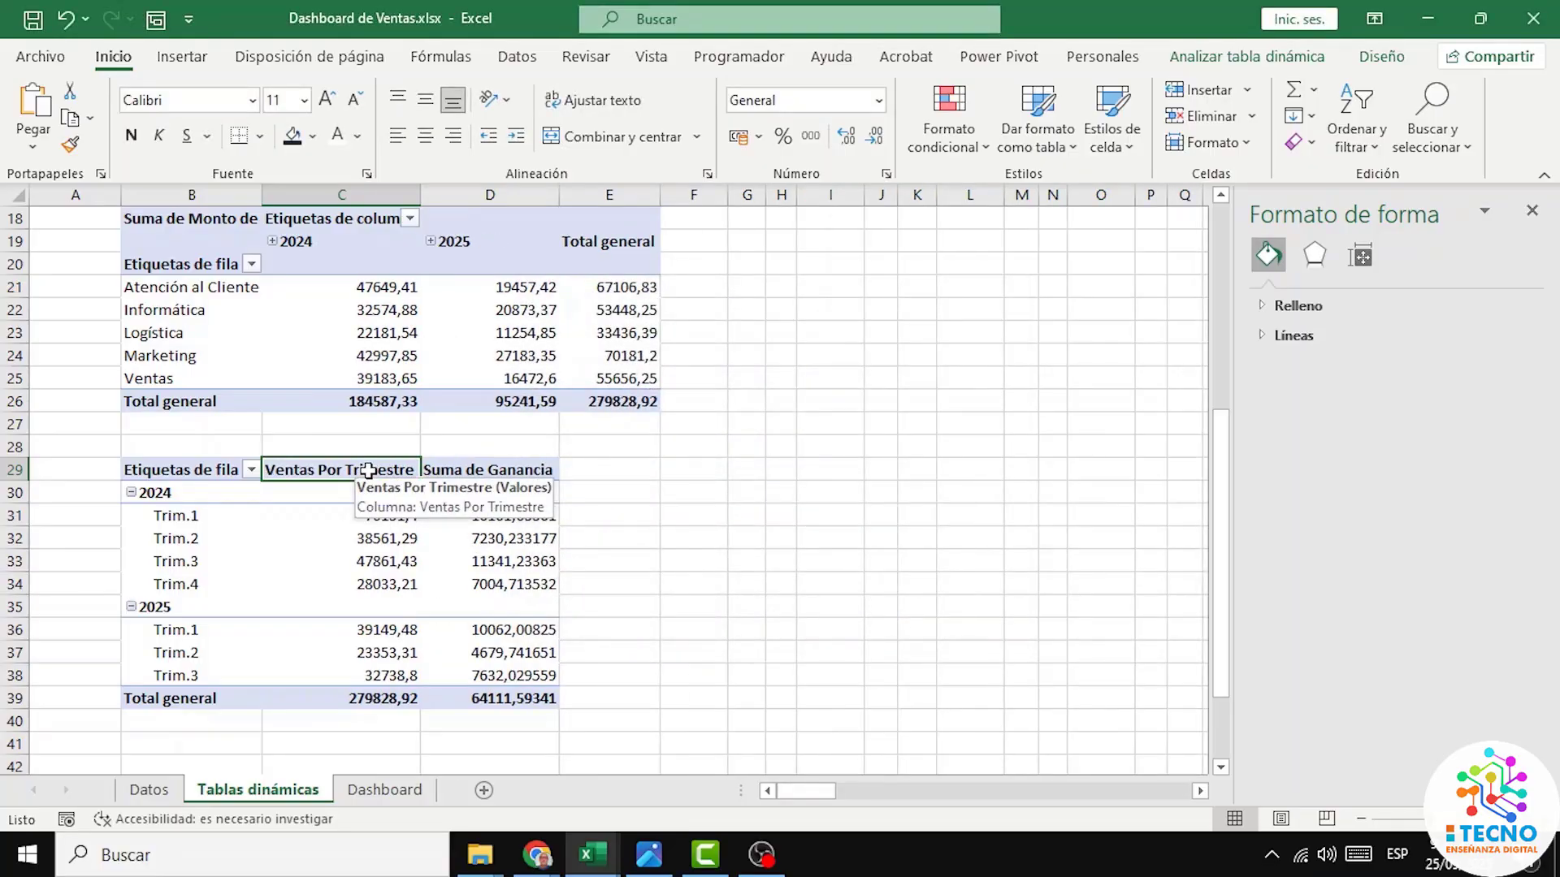
Step: Rename the quarterly pivot table's Suma de Ganancia value field as Ganancias Por Trimestre
right_click(491, 471)
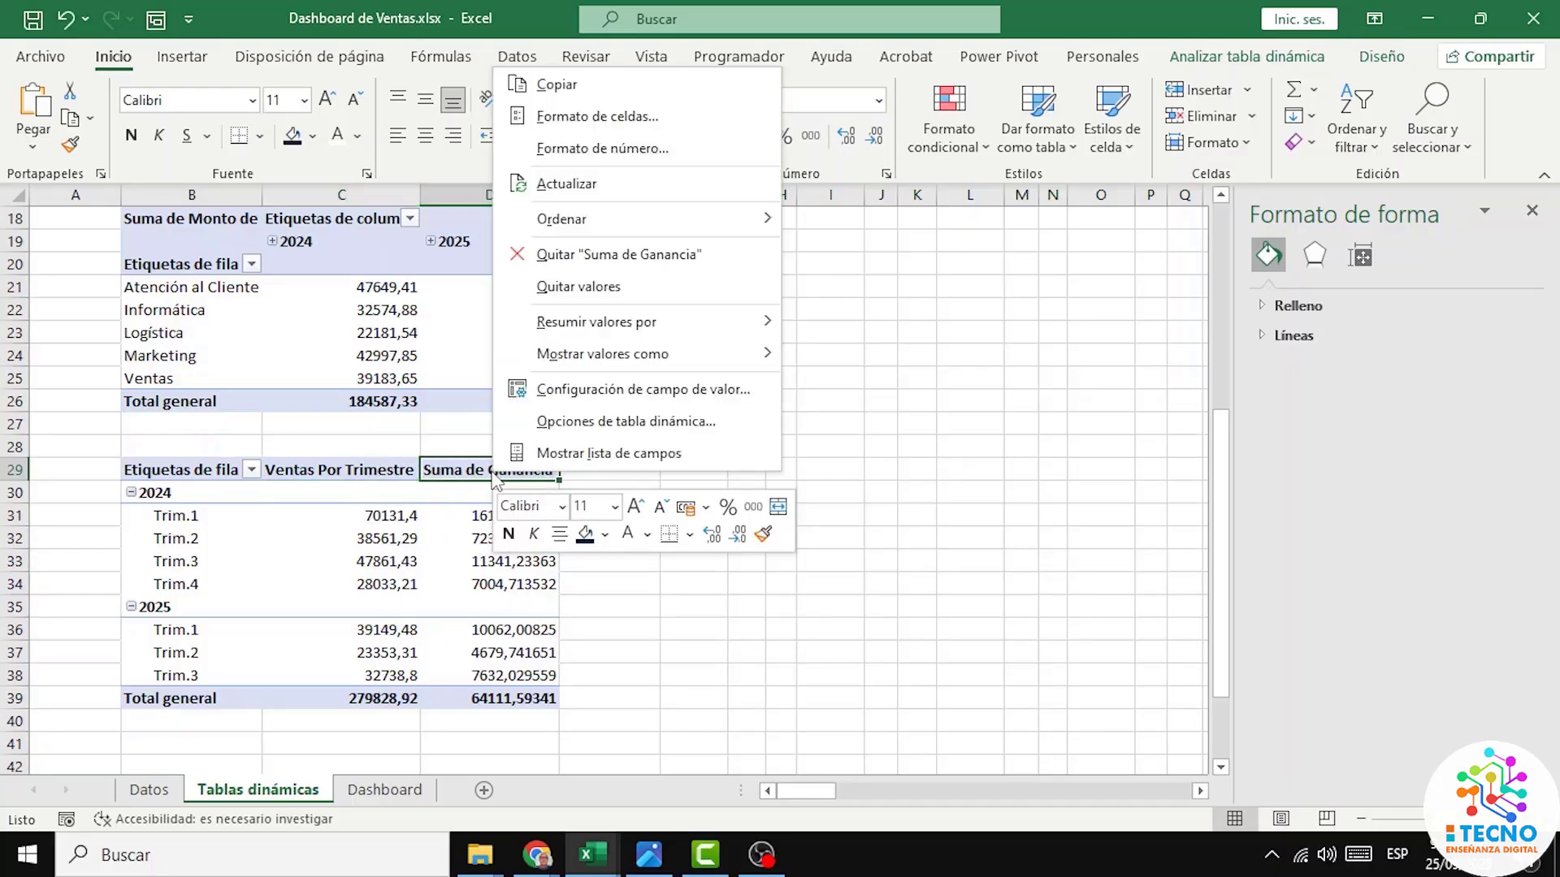
click(619, 394)
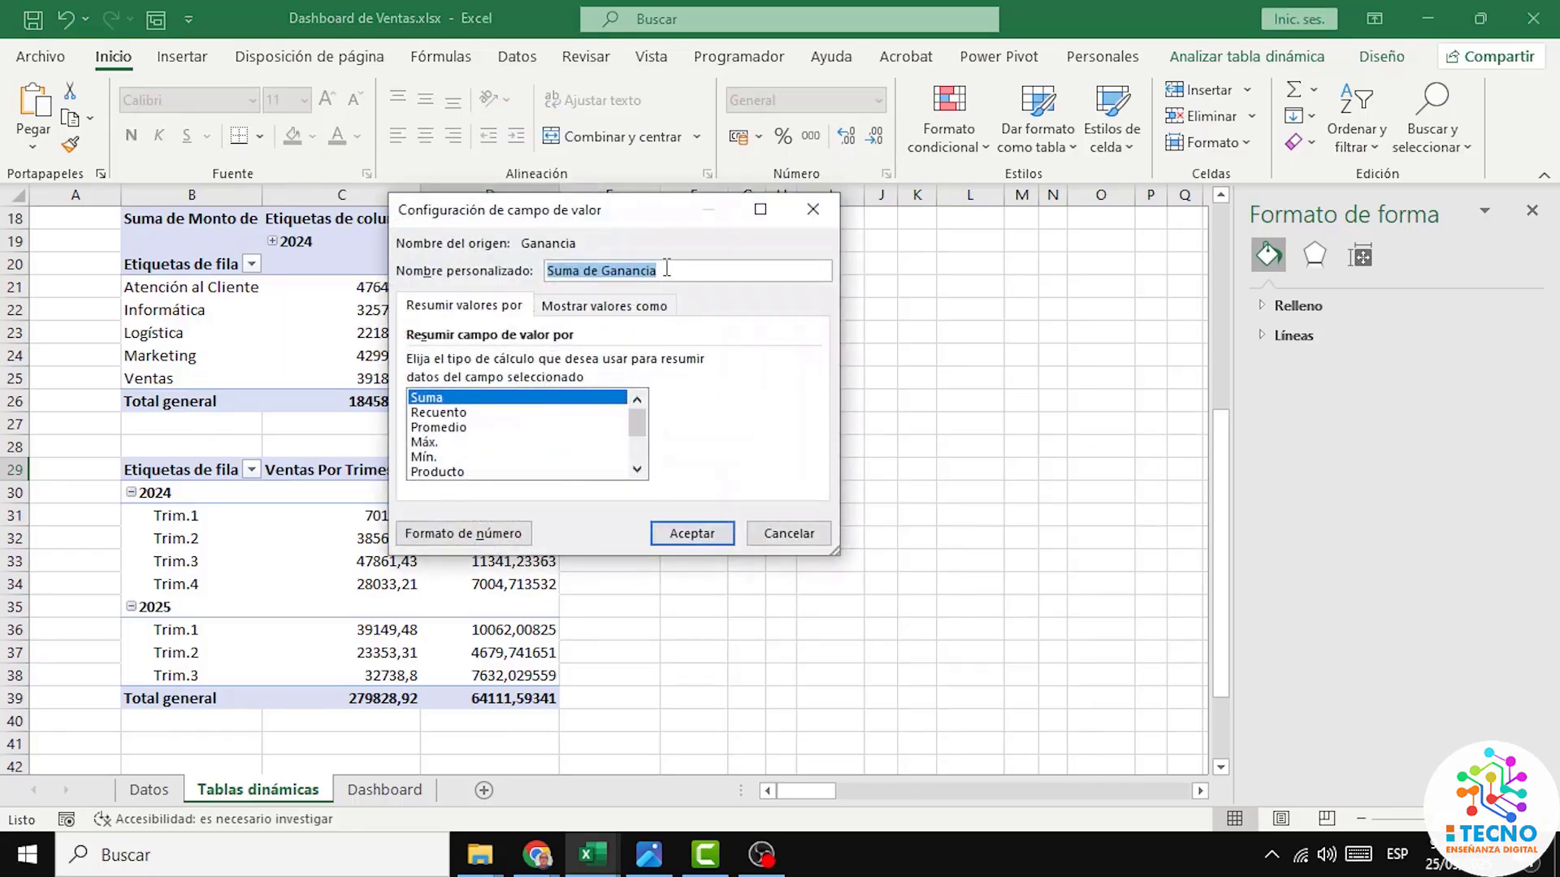
text(G)
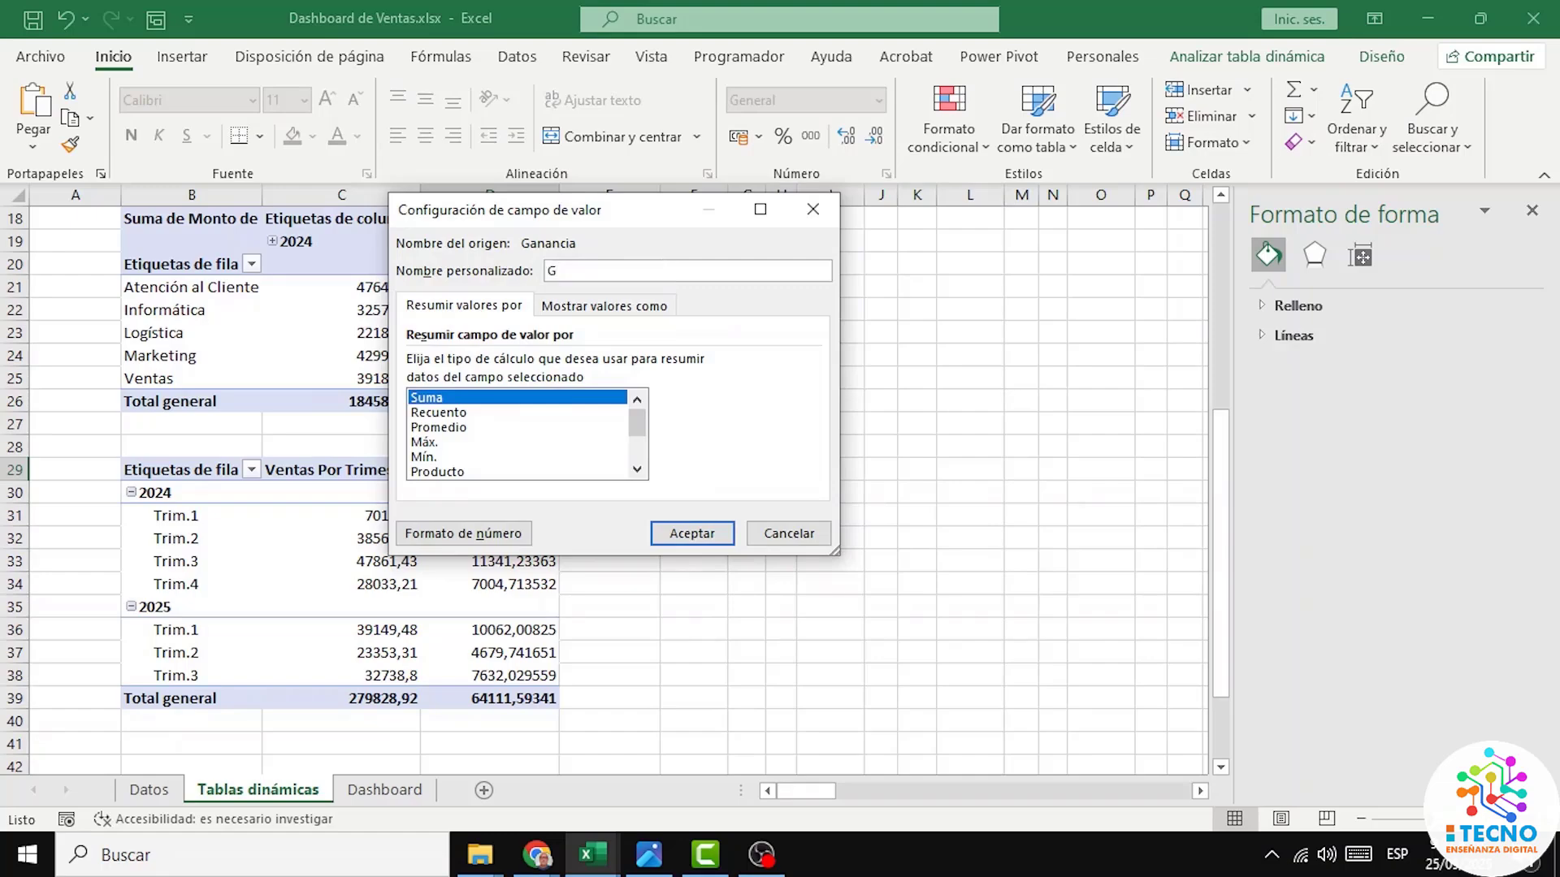
text(anancias Por Trimestre)
click(704, 539)
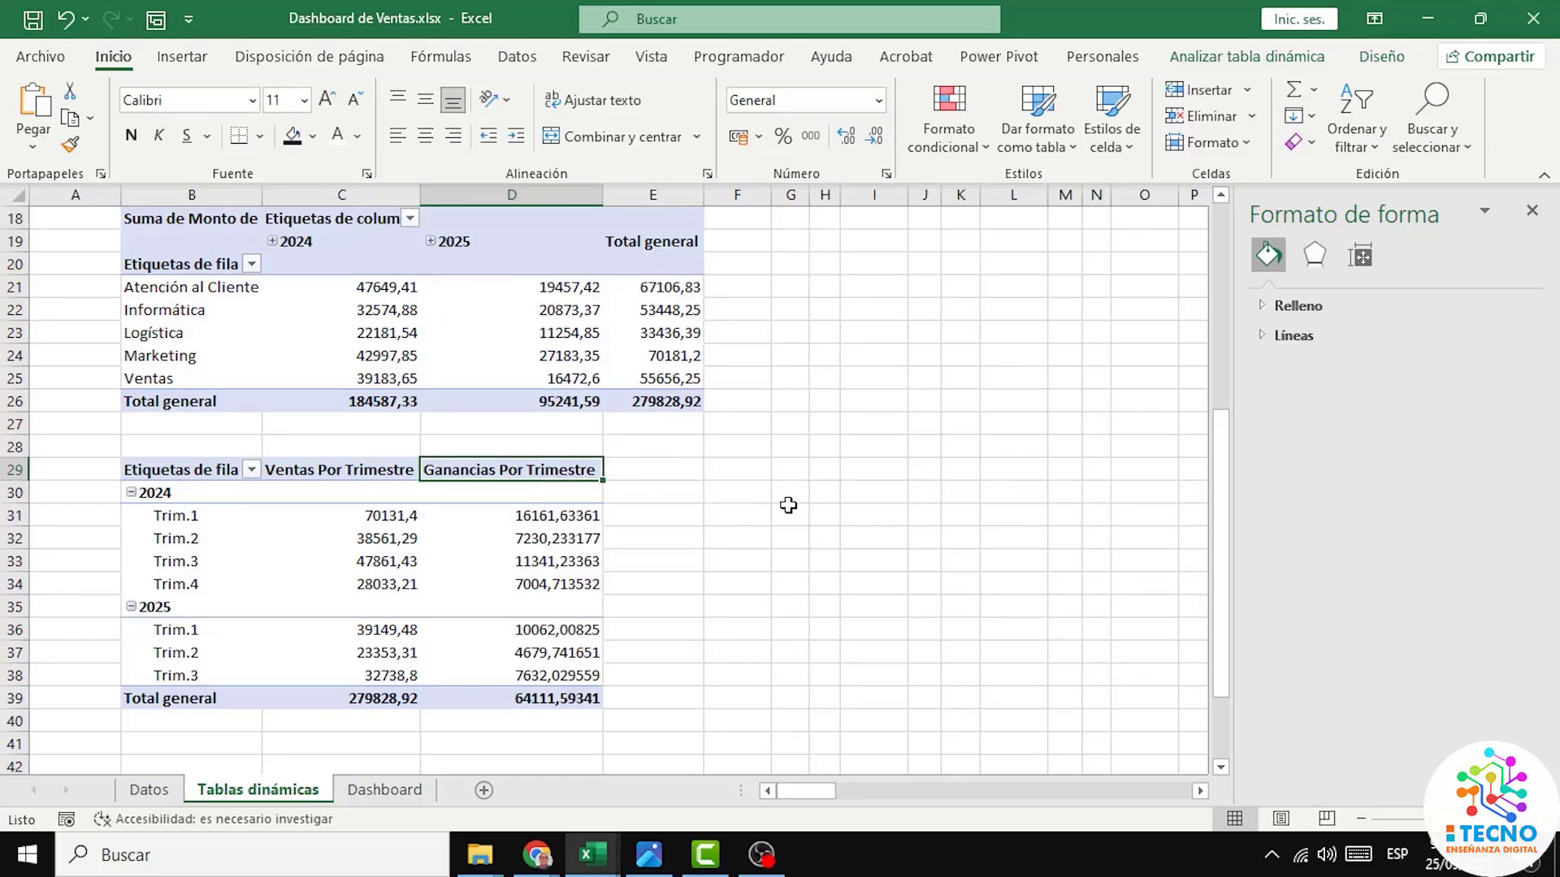
Step: Rename the Suma de Monto de Venta value field in the indicator pivot table at B2 as Venta Total
scroll(788, 506, up, 6)
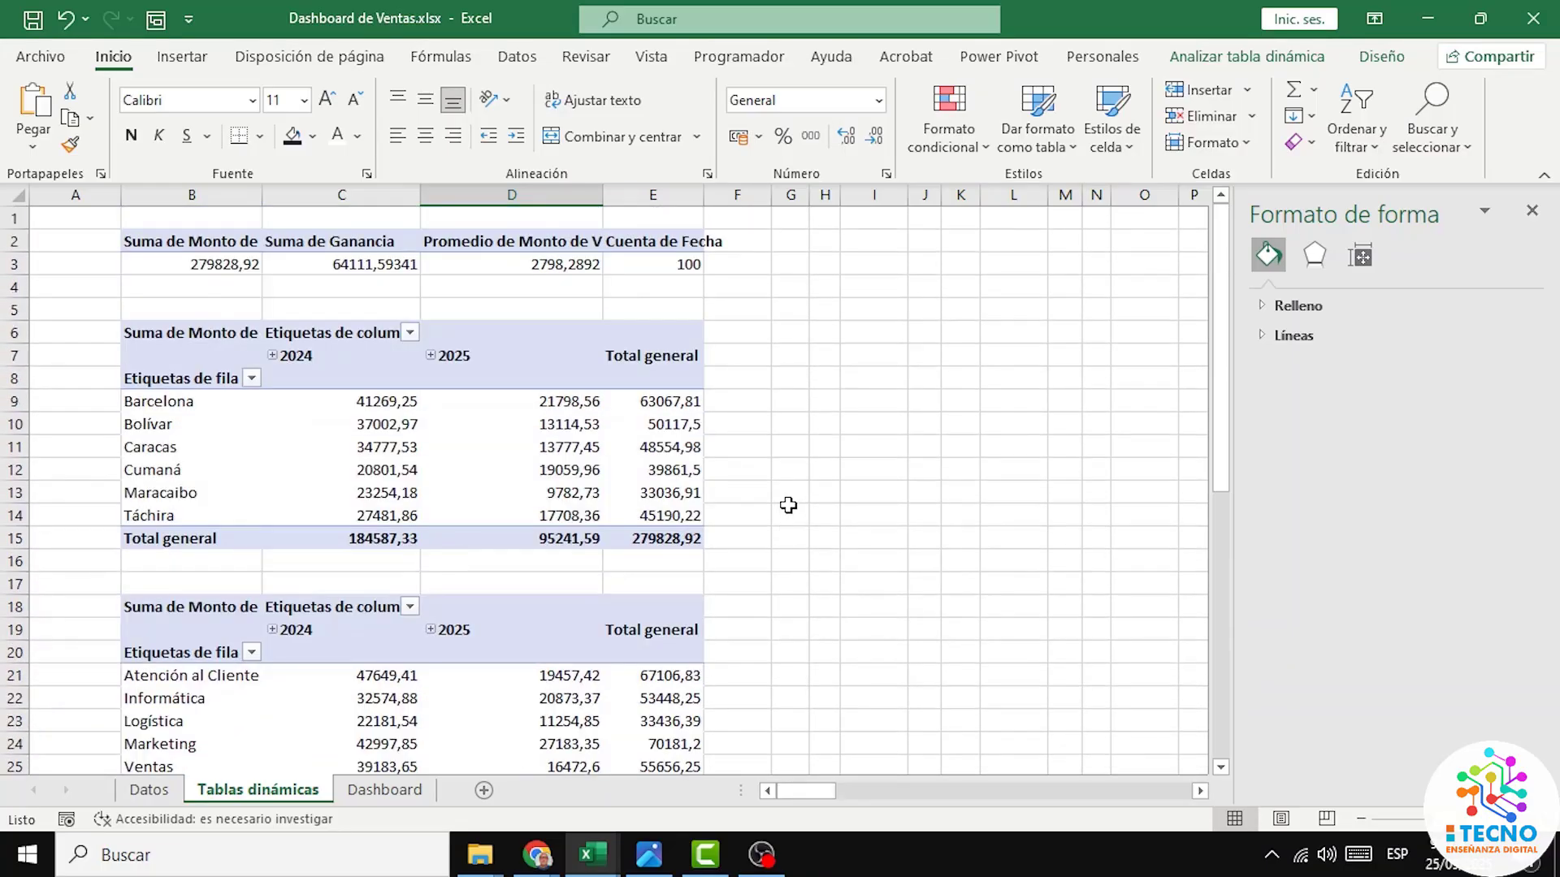
right_click(177, 242)
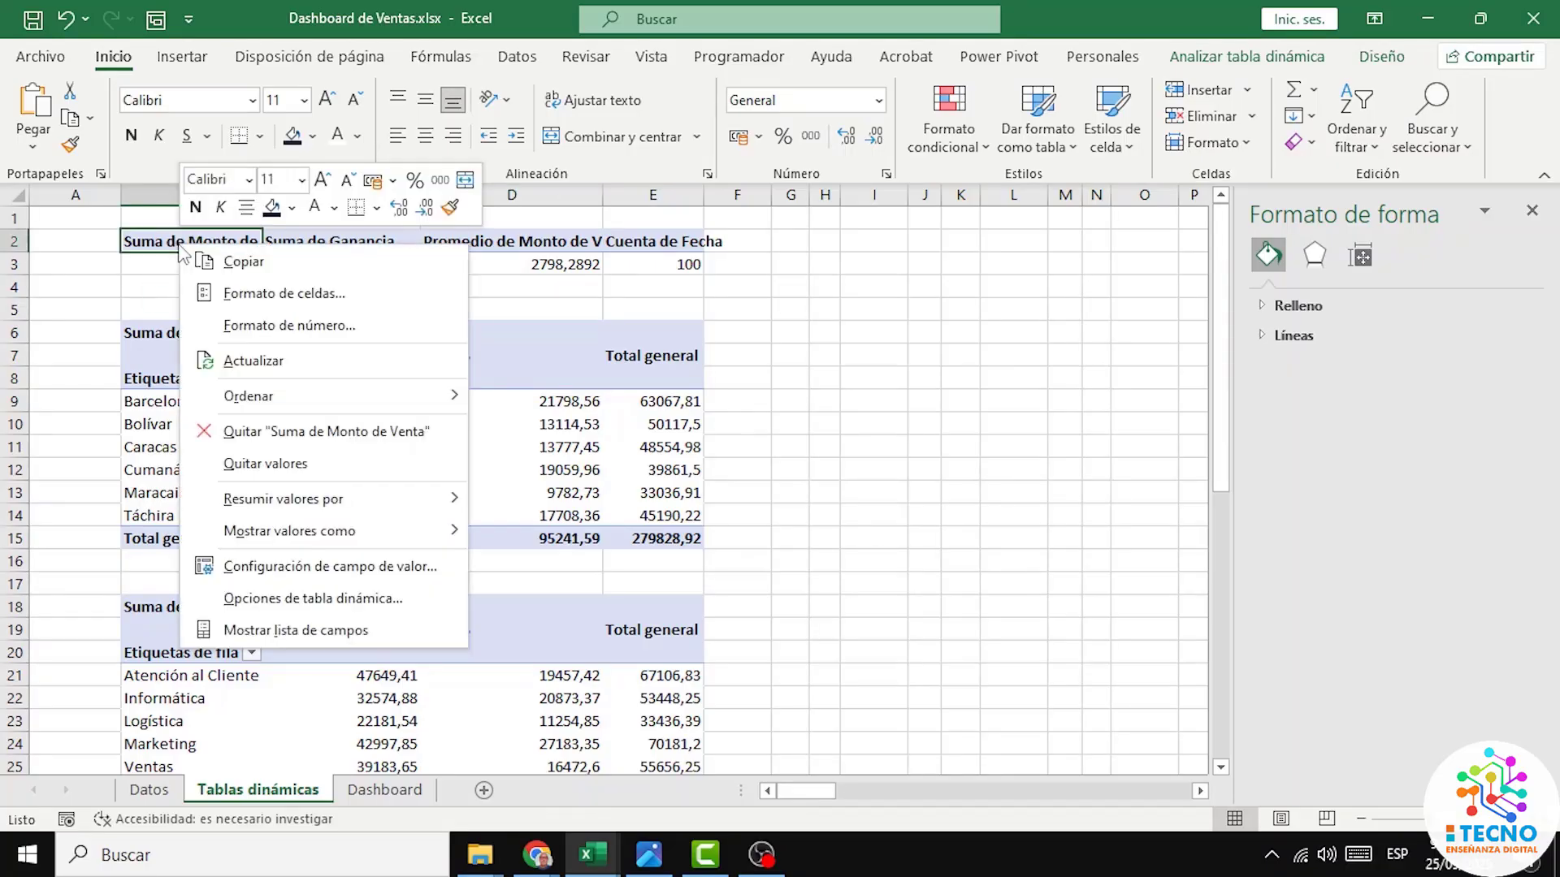
click(301, 568)
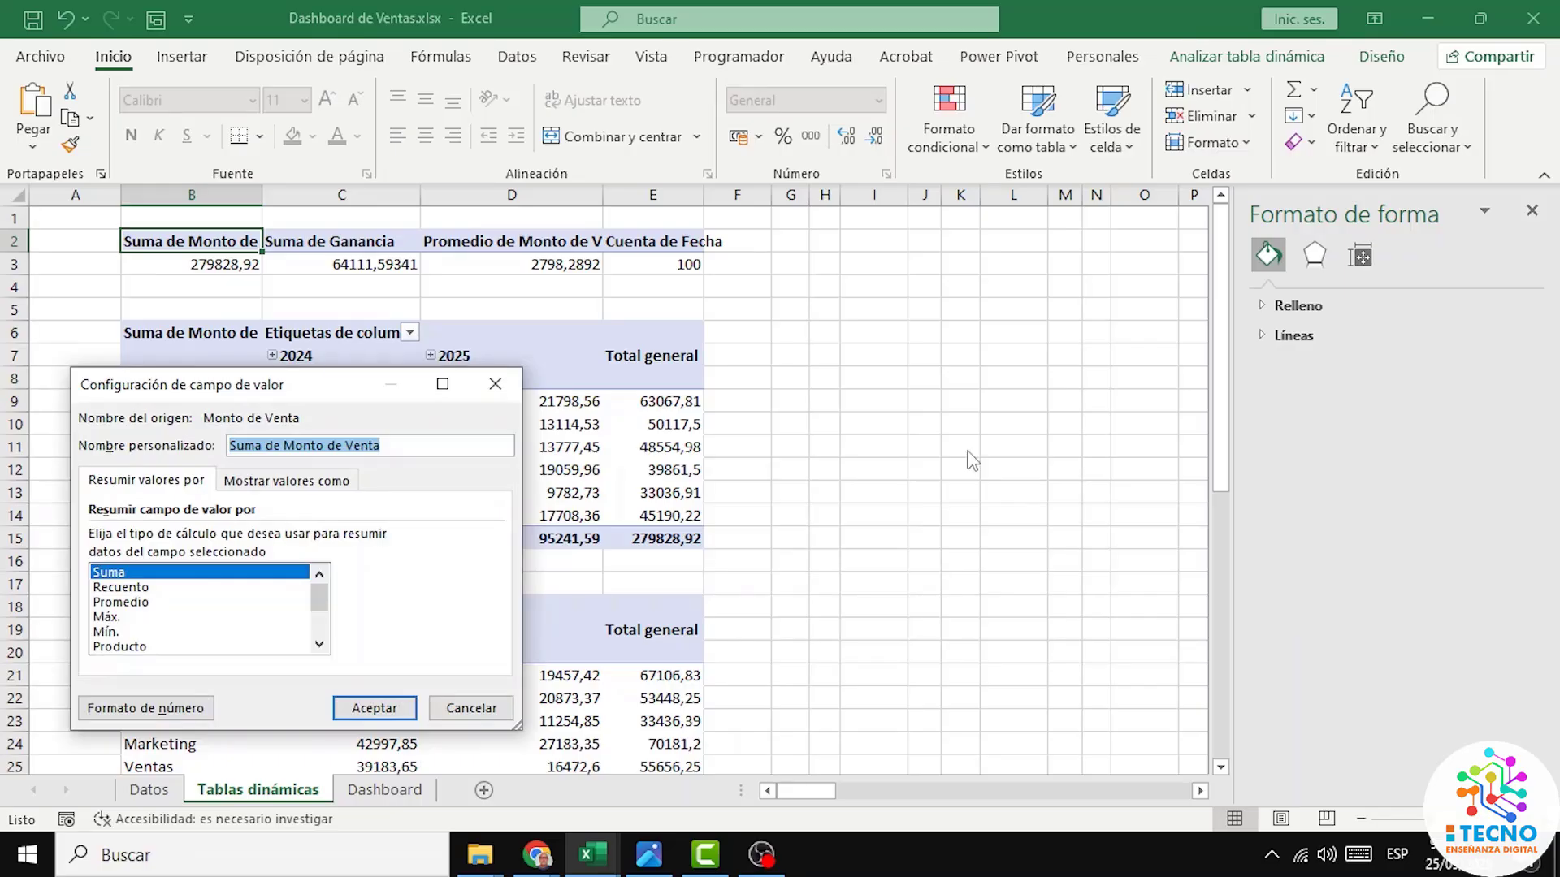
text(Venta)
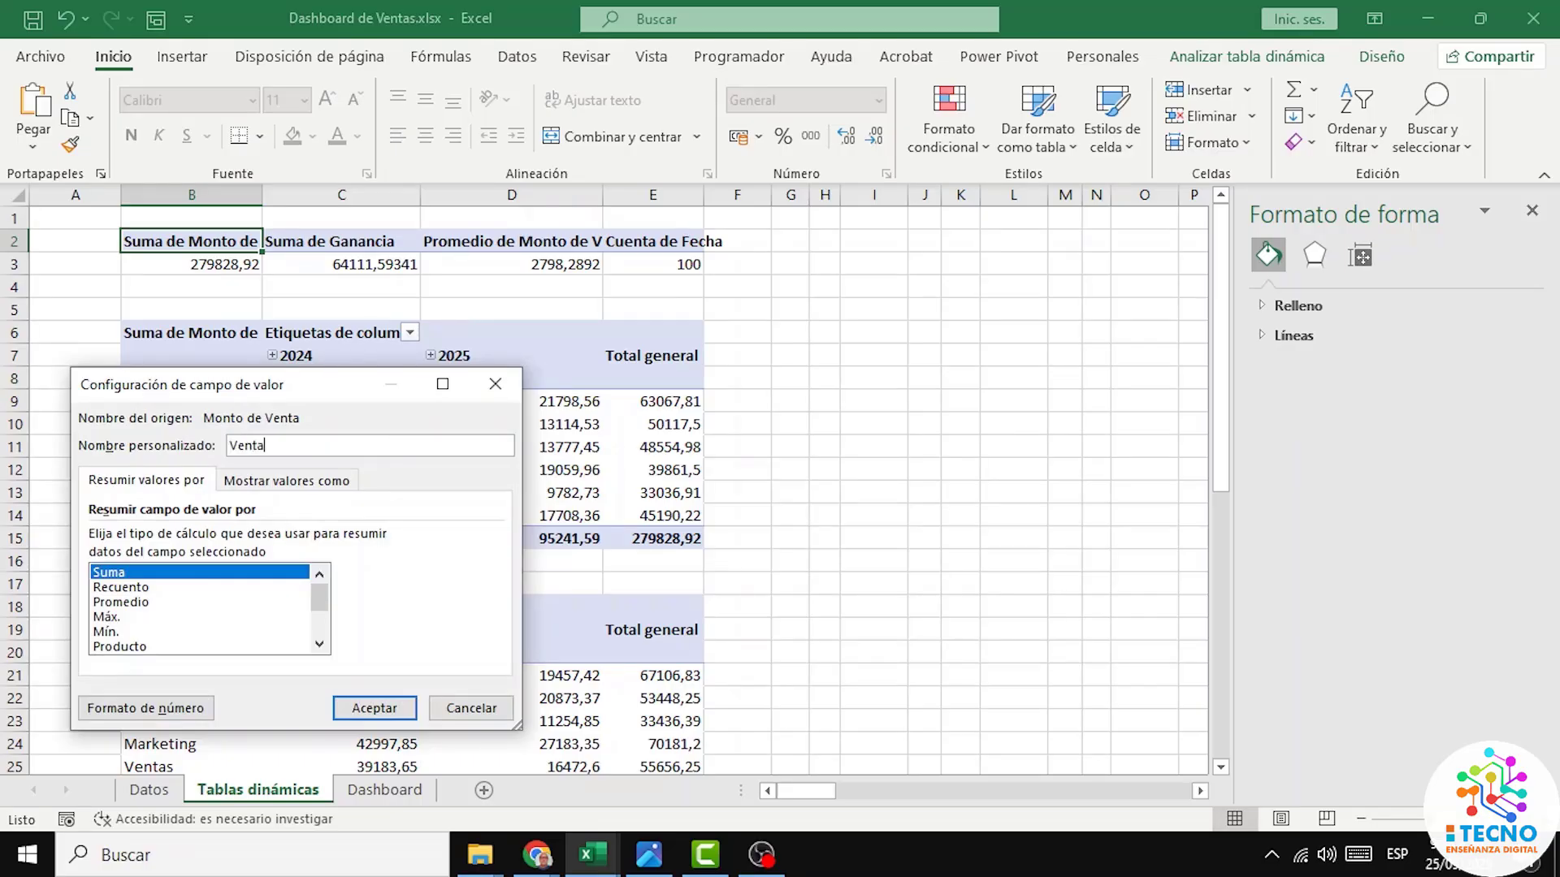
text( Total)
click(394, 707)
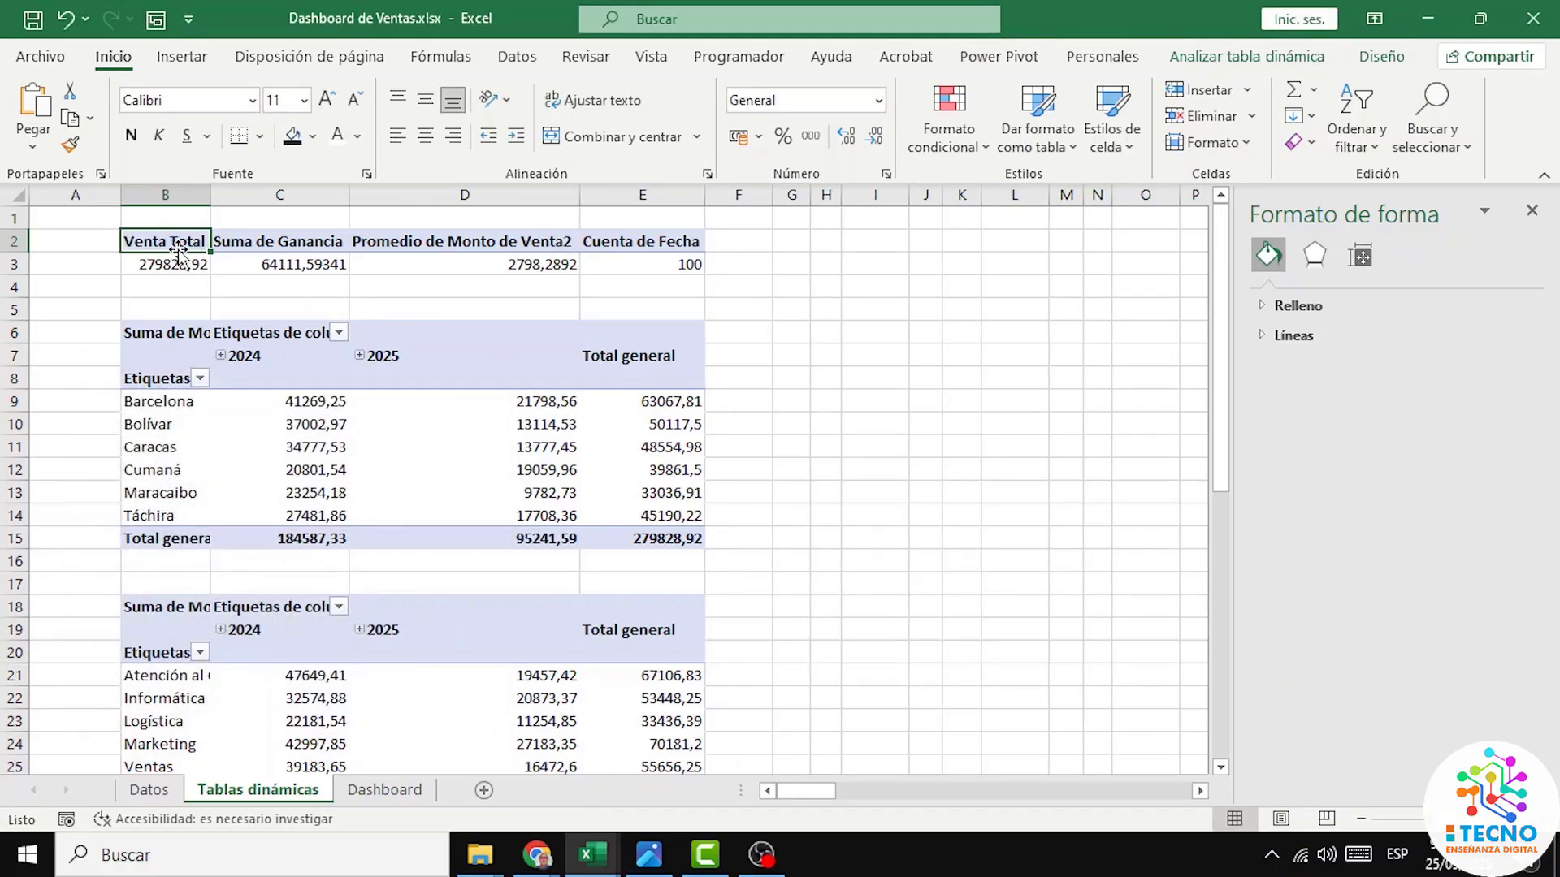
Step: Rename the indicator pivot table's Suma de Ganancia value field as Ganancia Total
right_click(280, 243)
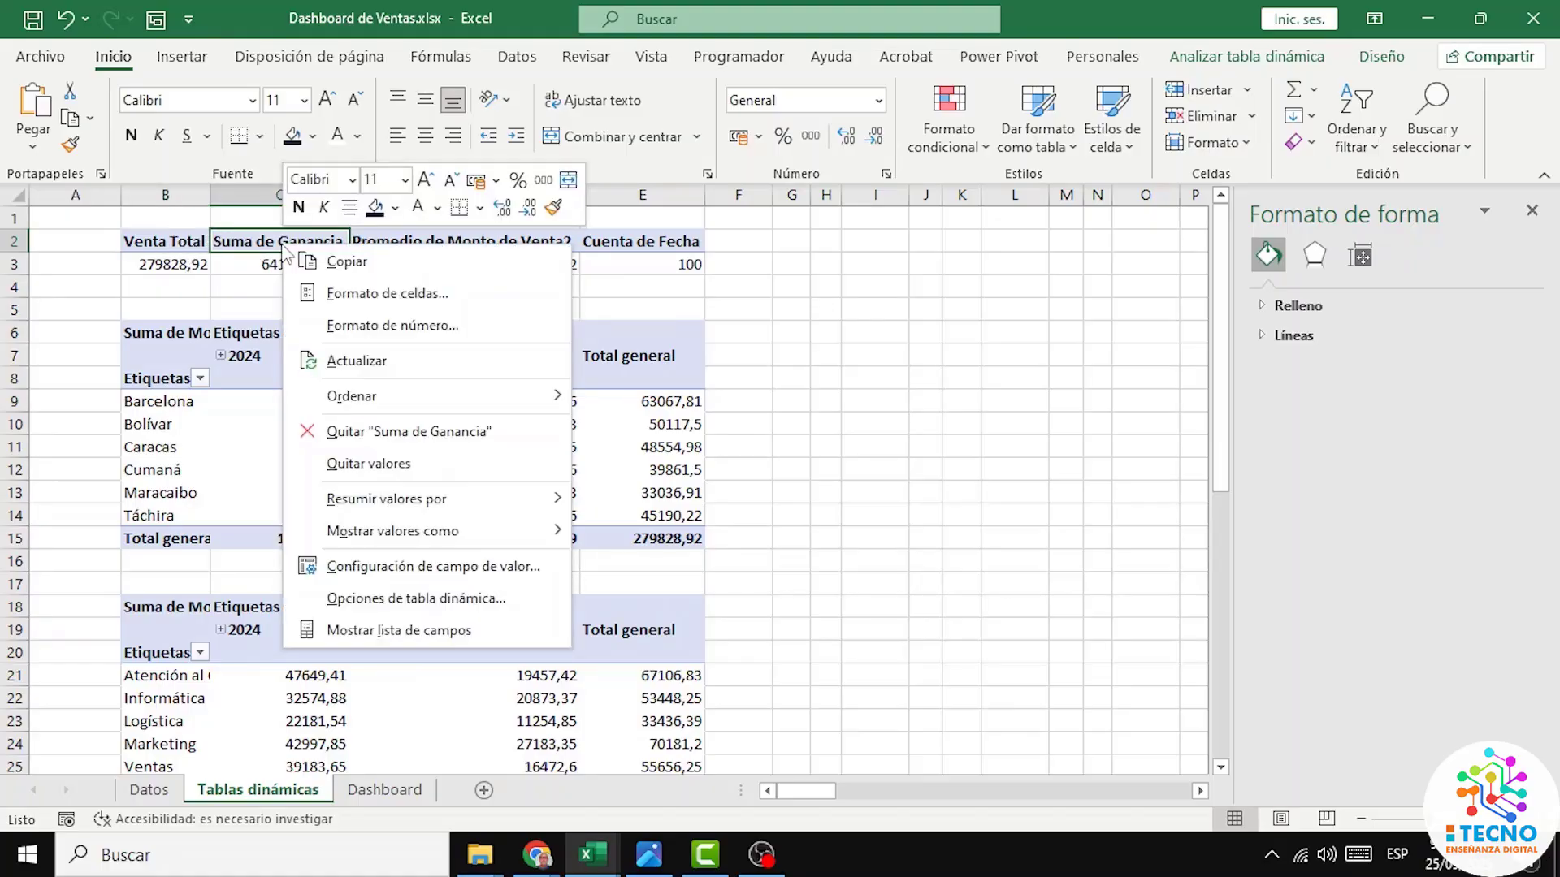
click(395, 566)
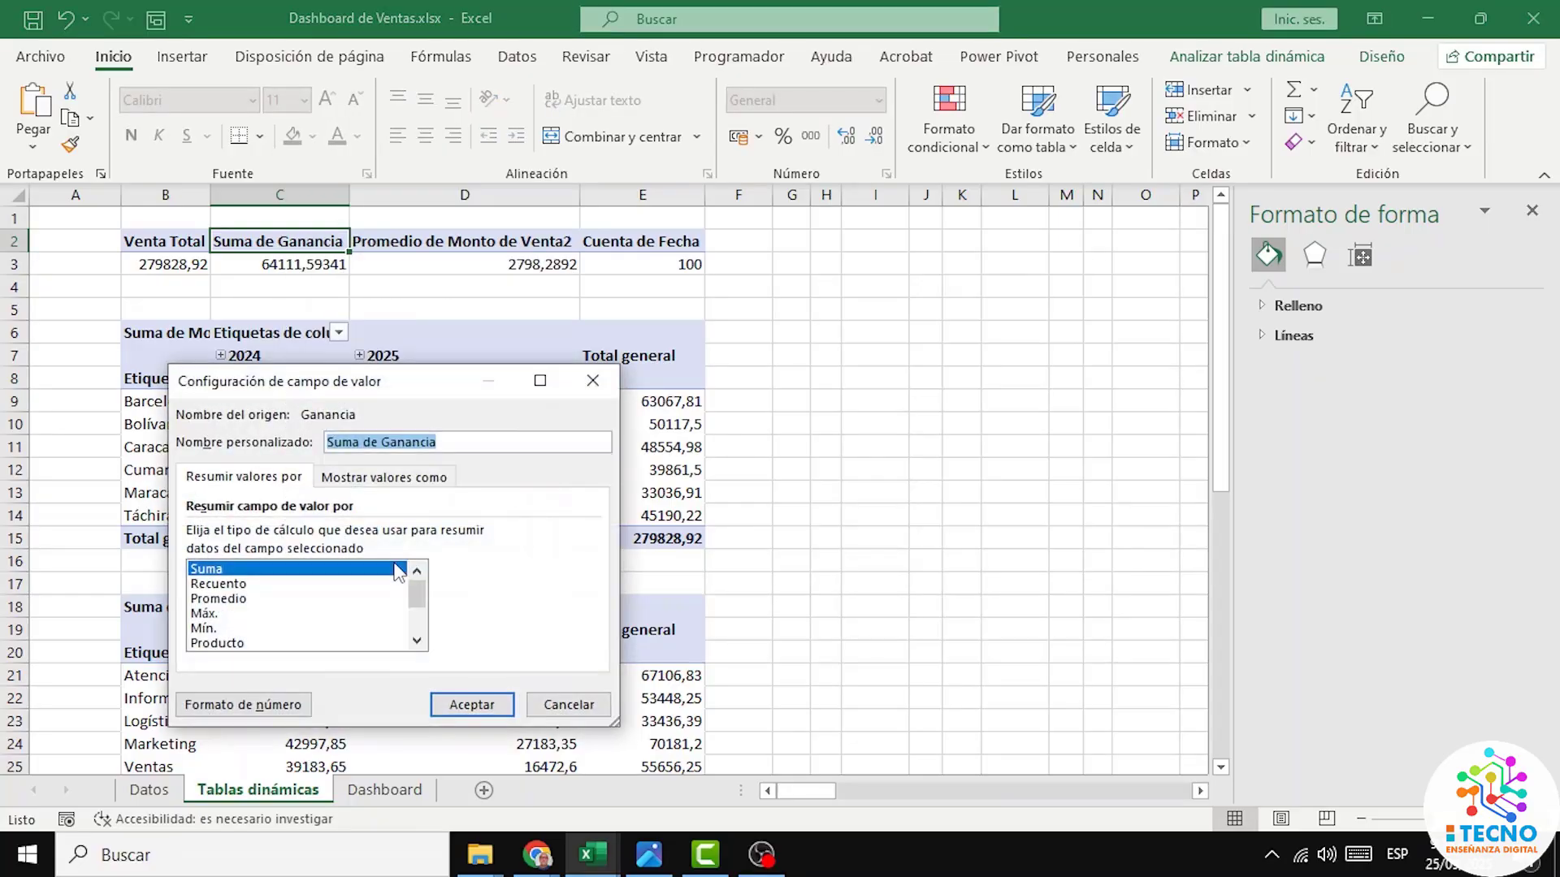
text(Gana)
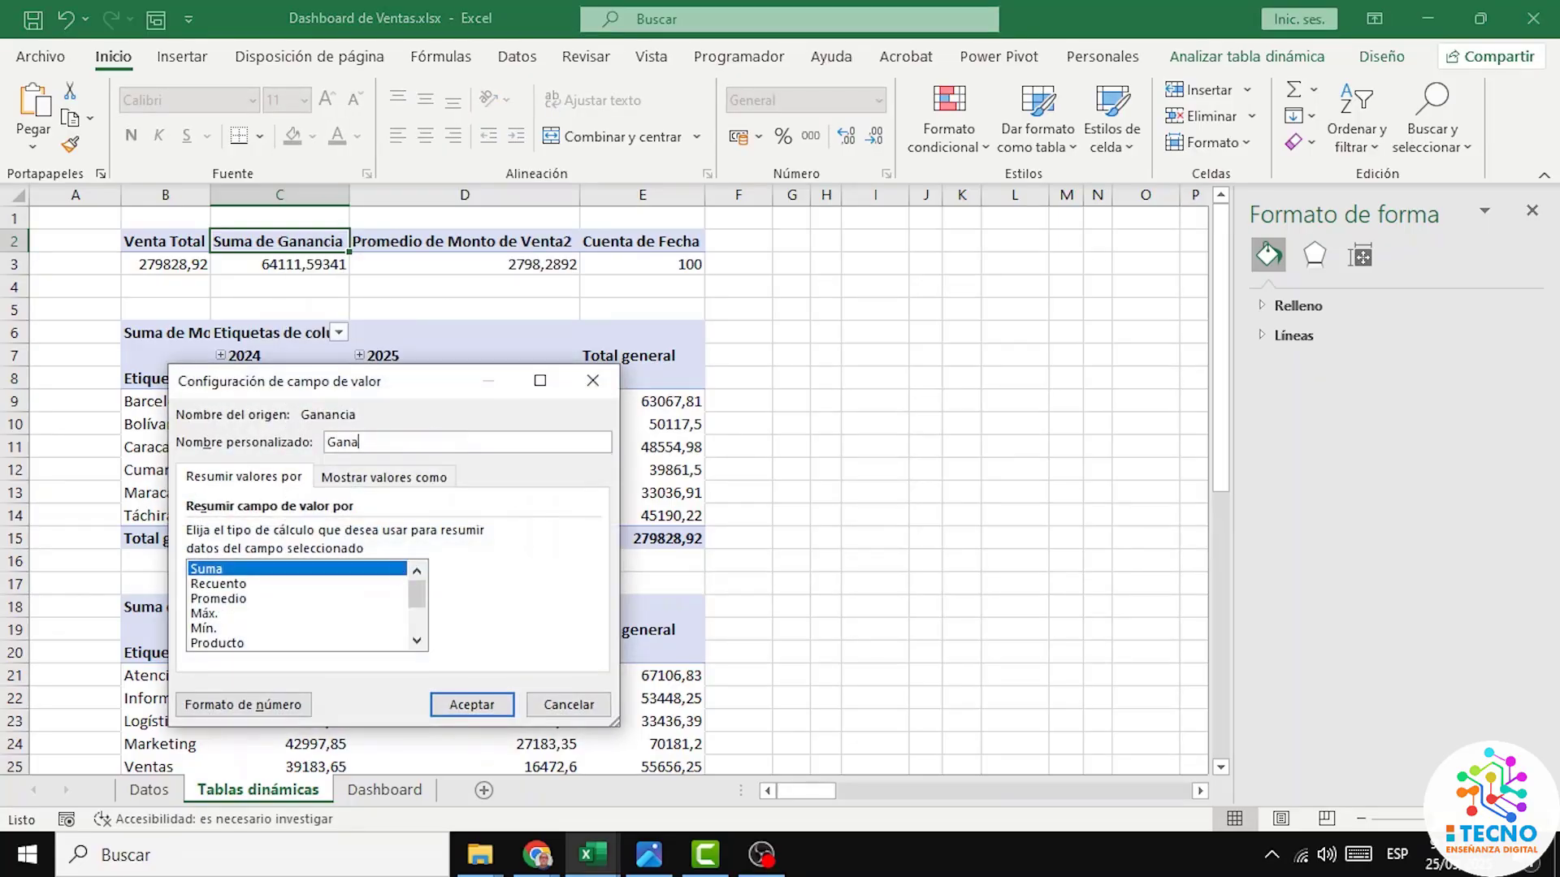
text(ncia Total)
click(485, 704)
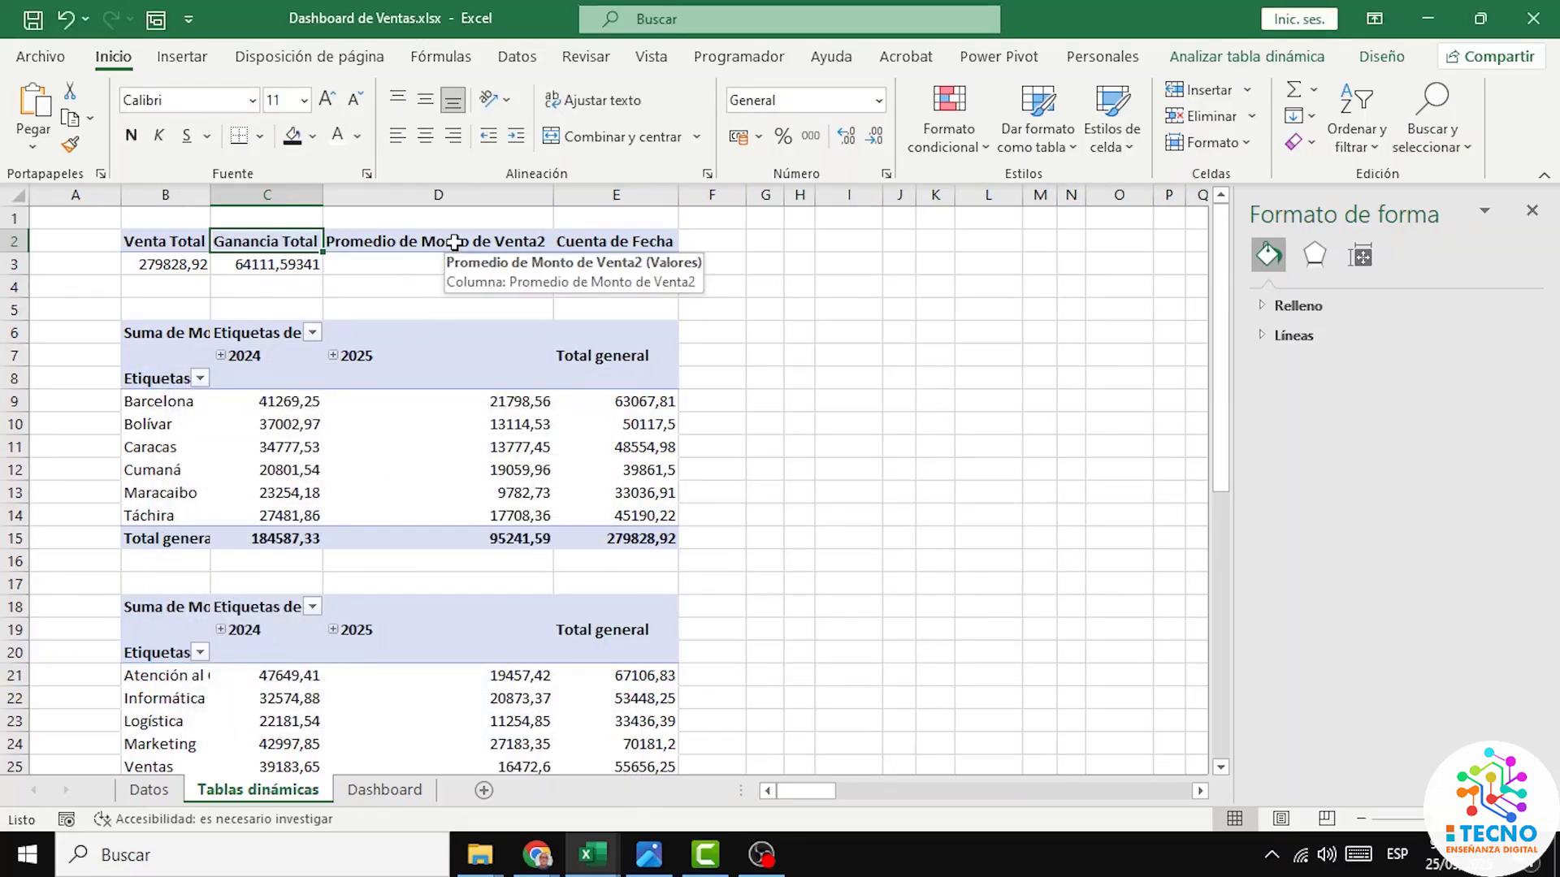
Step: Rename the indicator pivot table's Promedio de Monto de Venta2 value field as Promedio de ventas
right_click(454, 242)
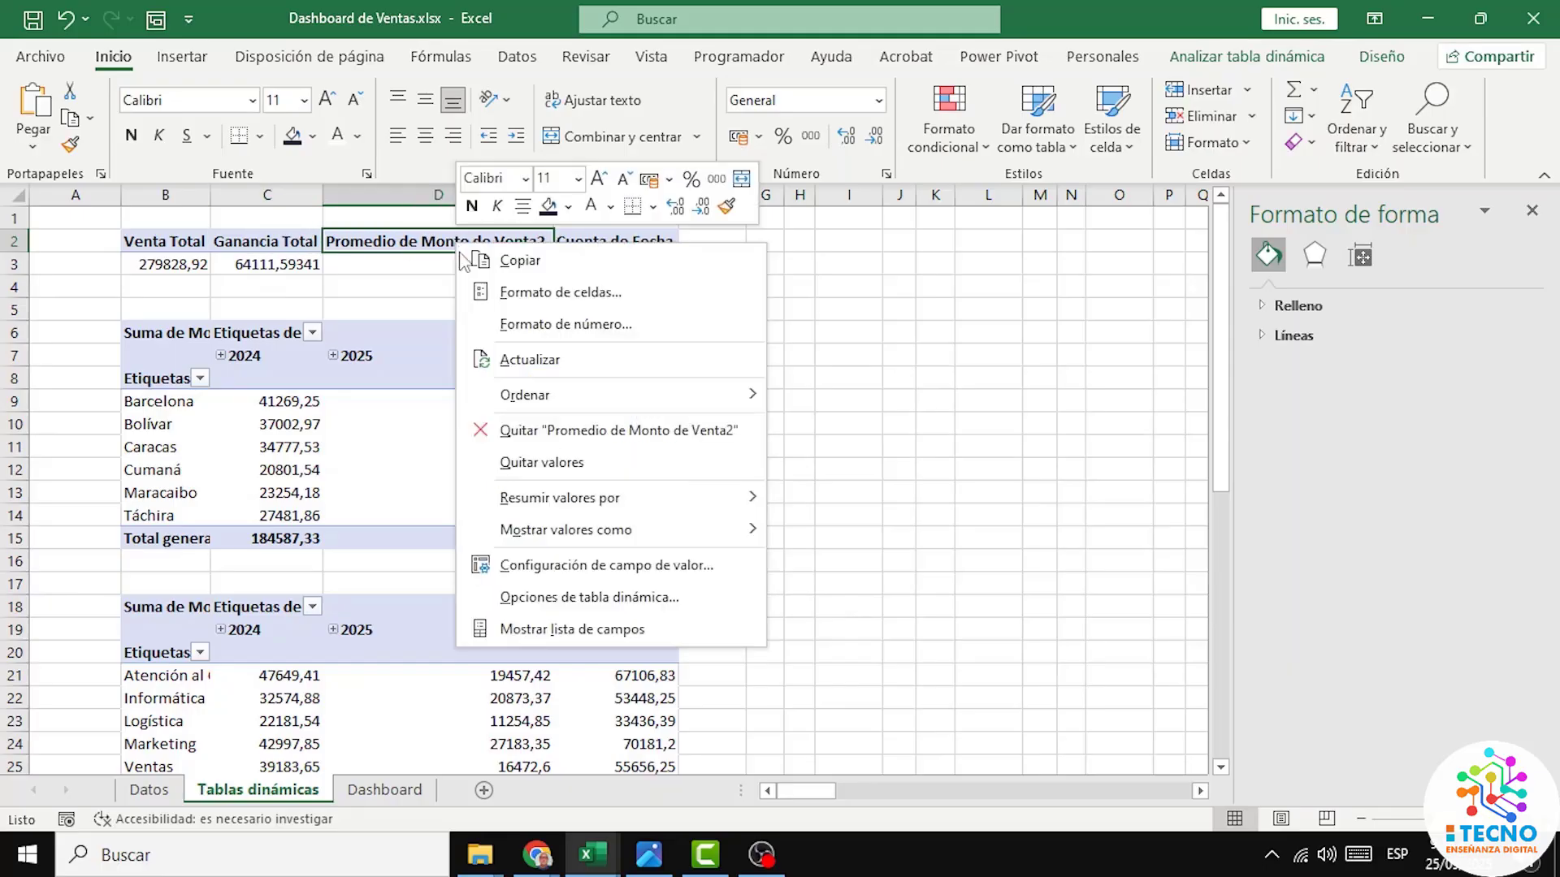
click(583, 560)
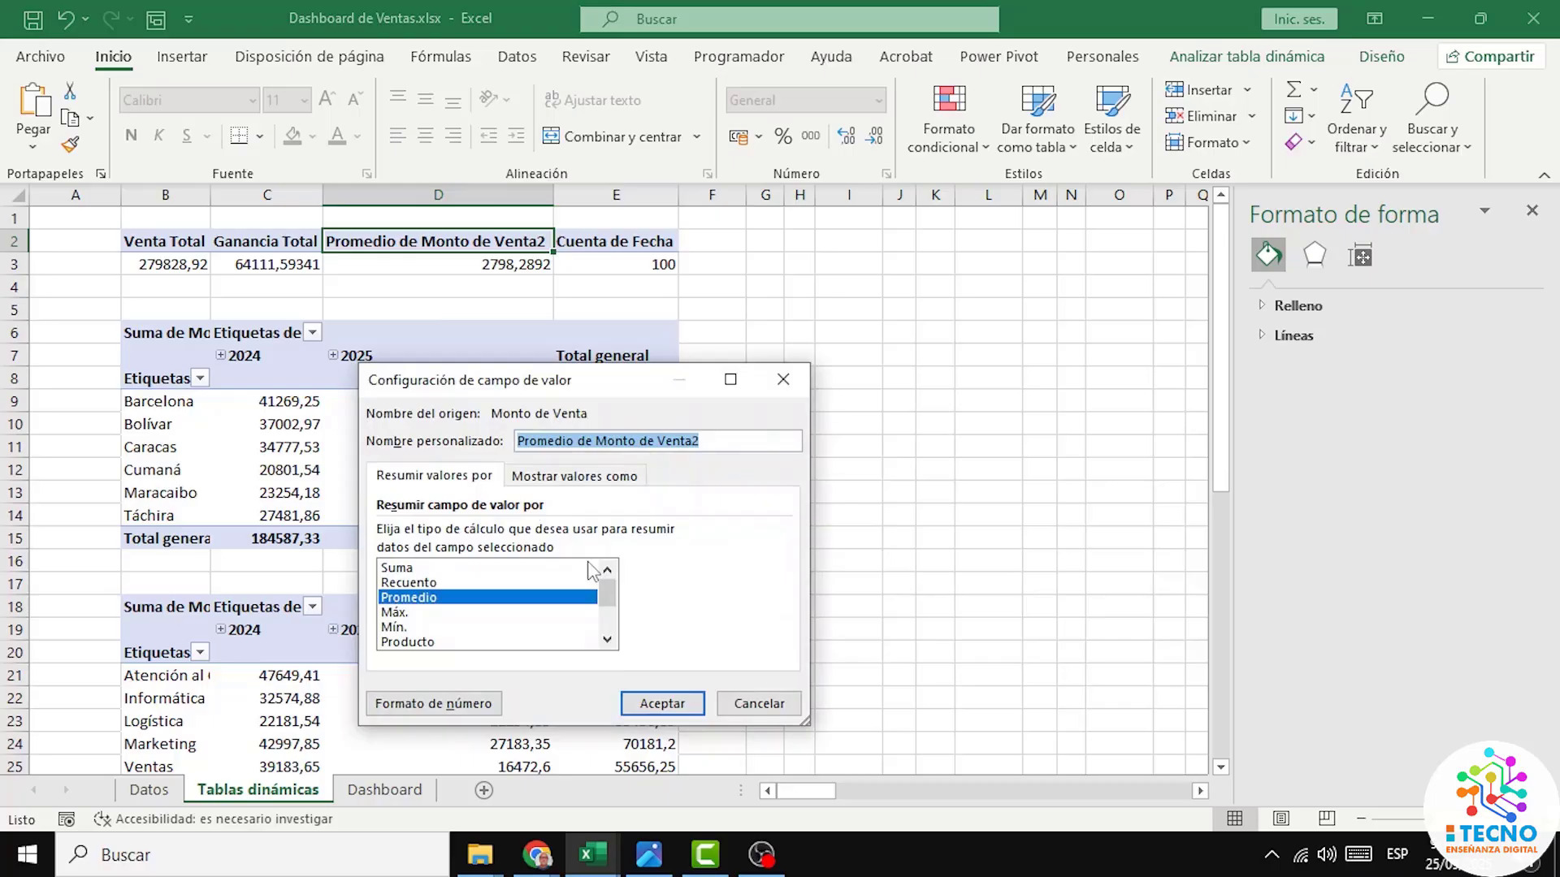
text(P)
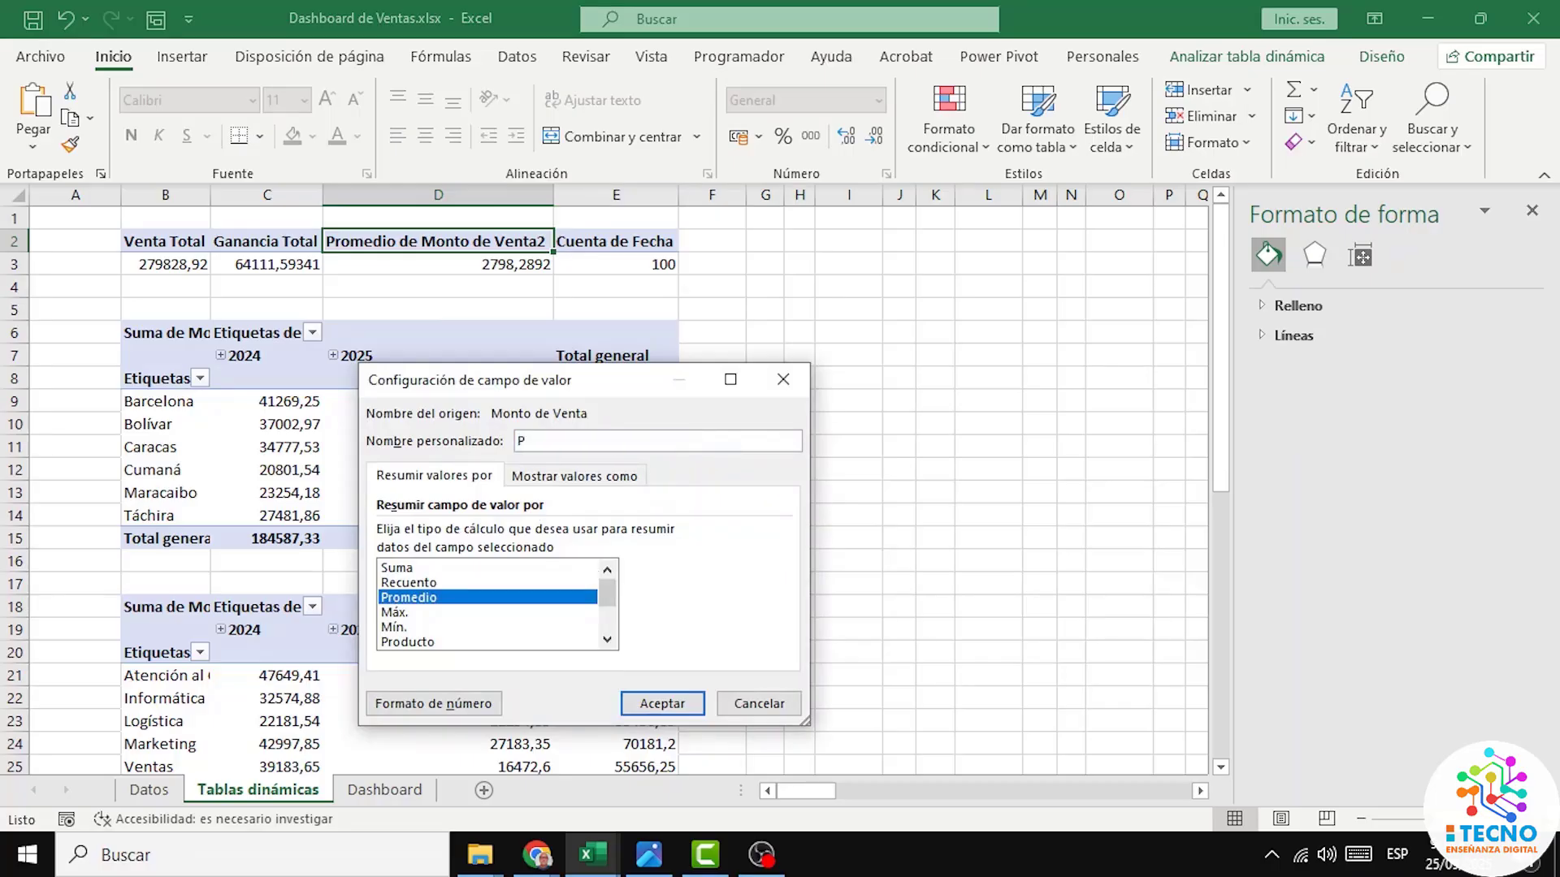
text(romedio de ventas)
click(664, 702)
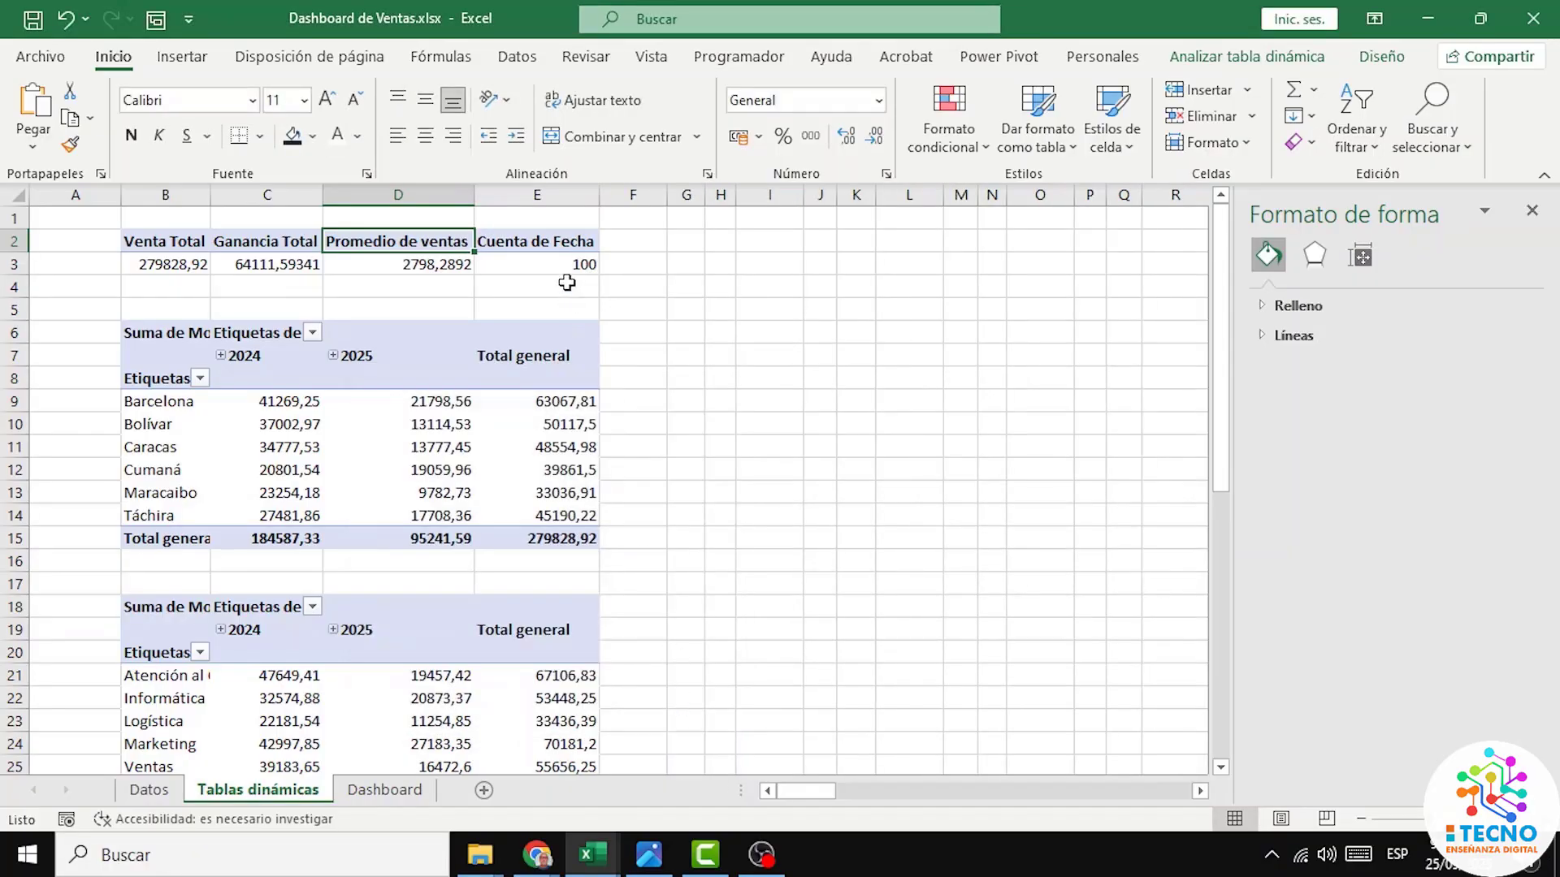
Step: Rename the indicator pivot table's Cuenta de Fecha value field as Cantidad de Ventas
right_click(536, 241)
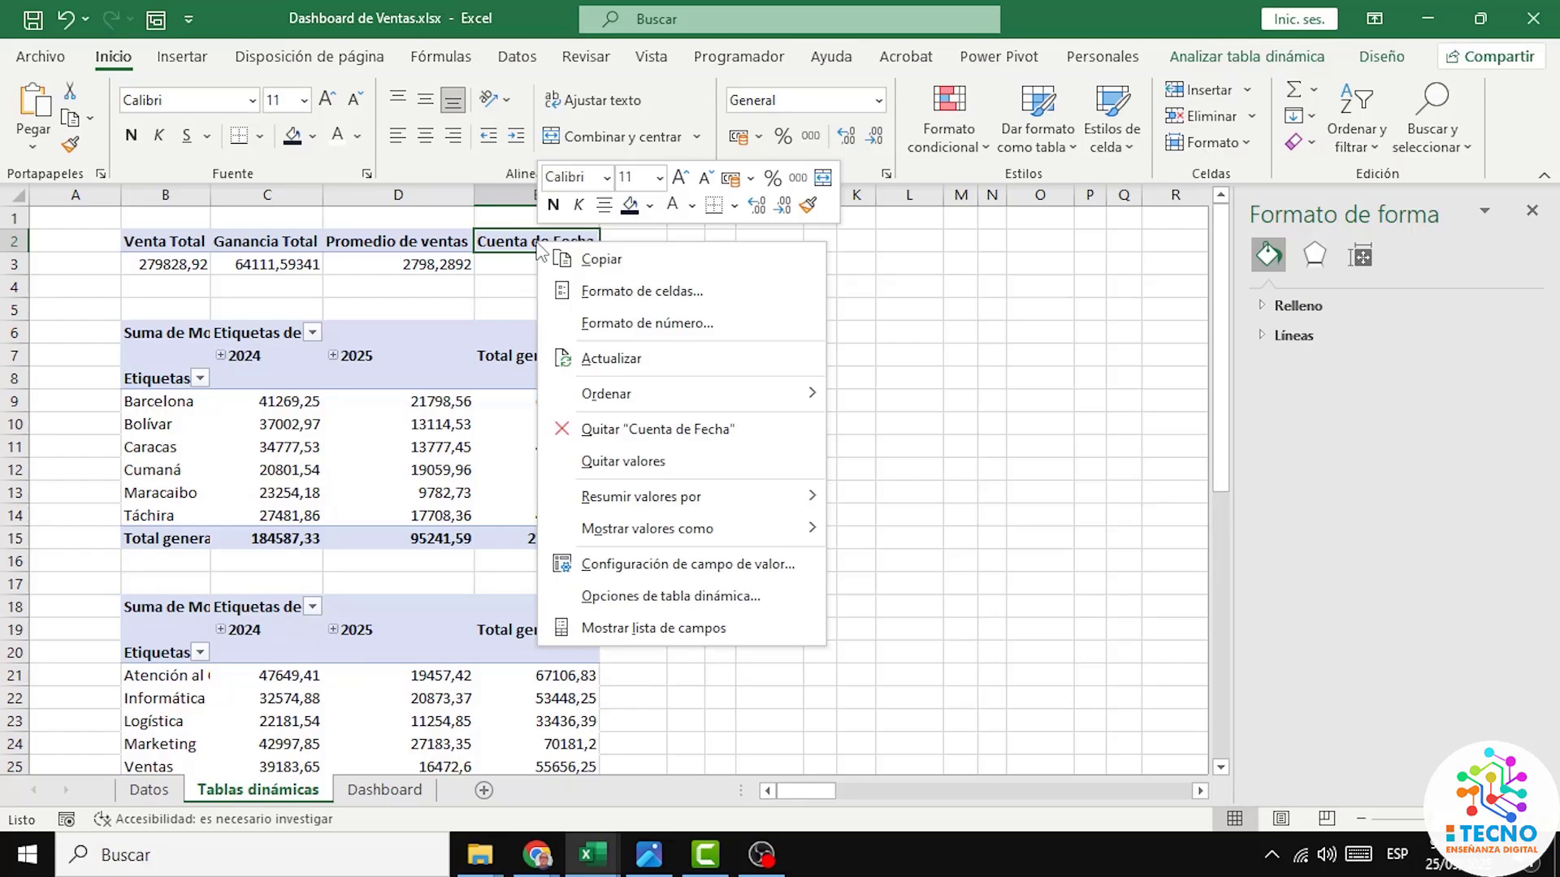
click(671, 566)
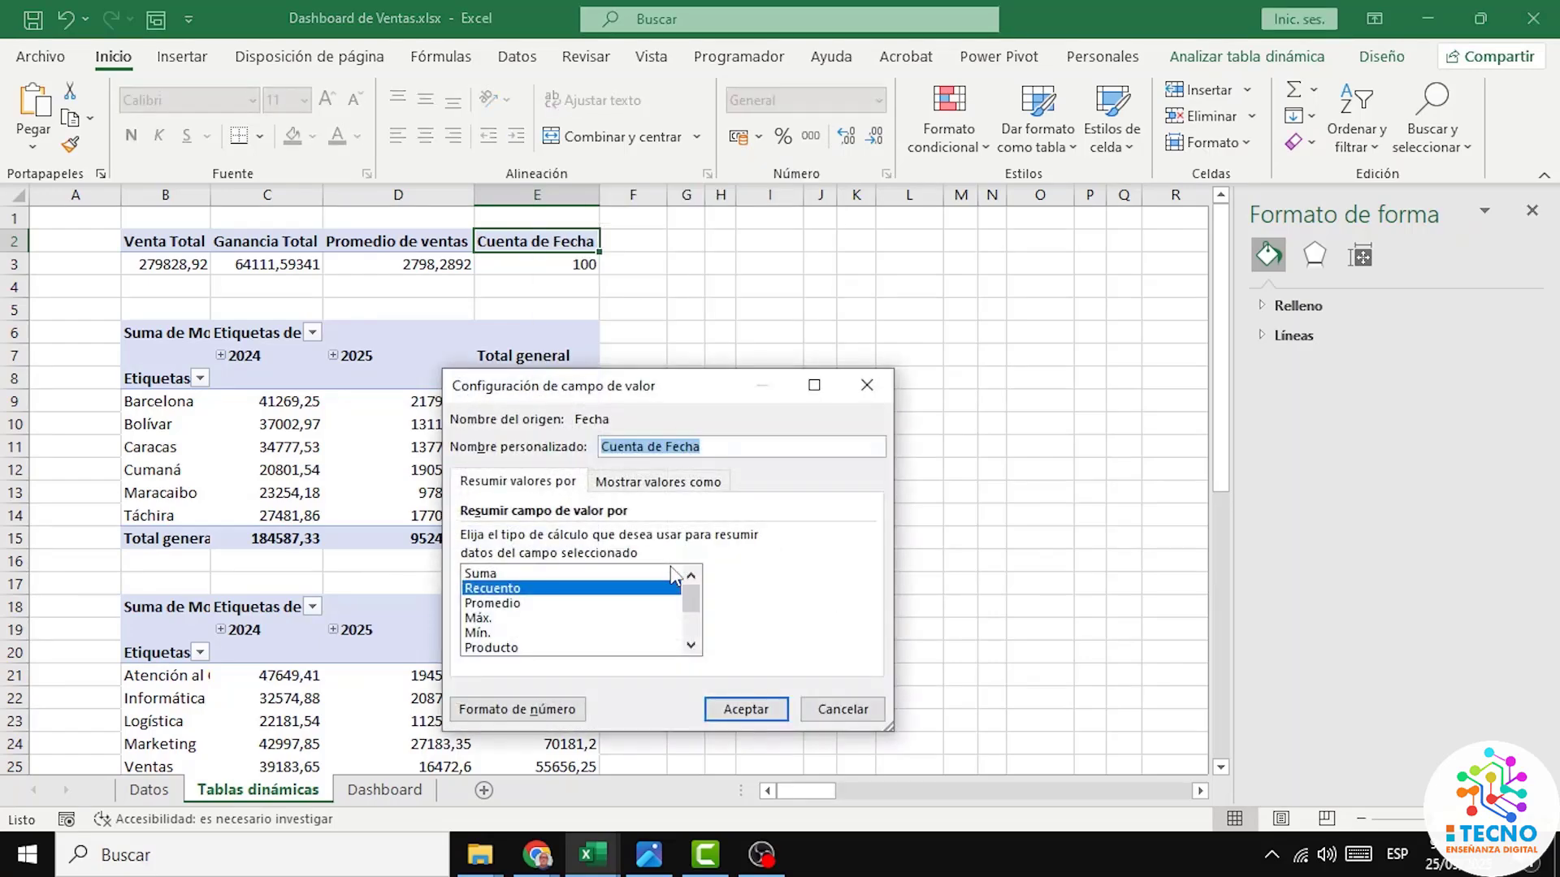
text(Cantidad de Ventas)
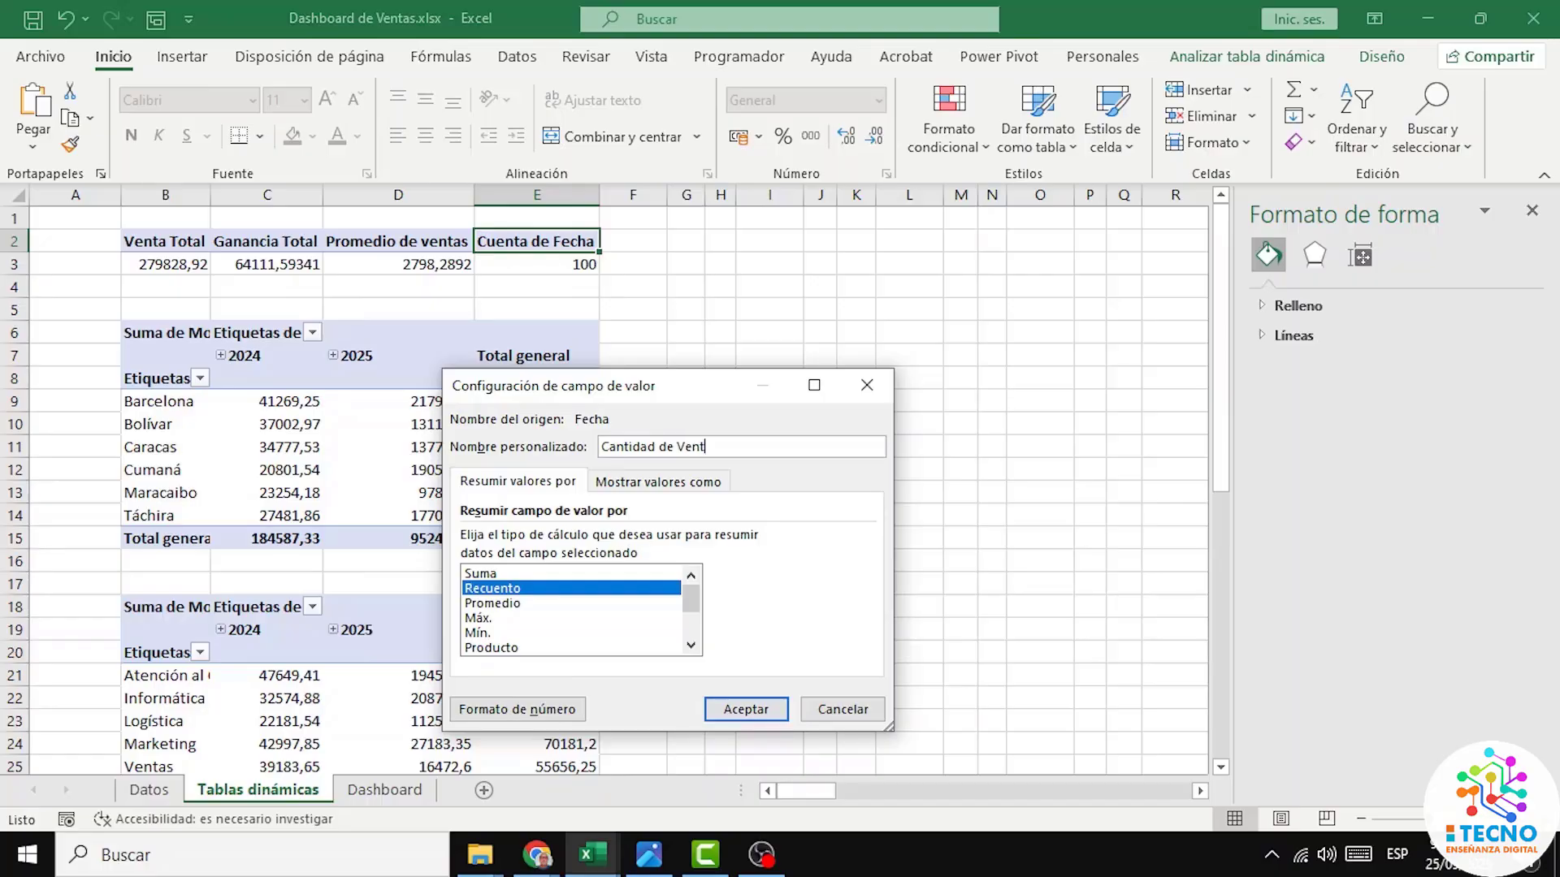
click(746, 710)
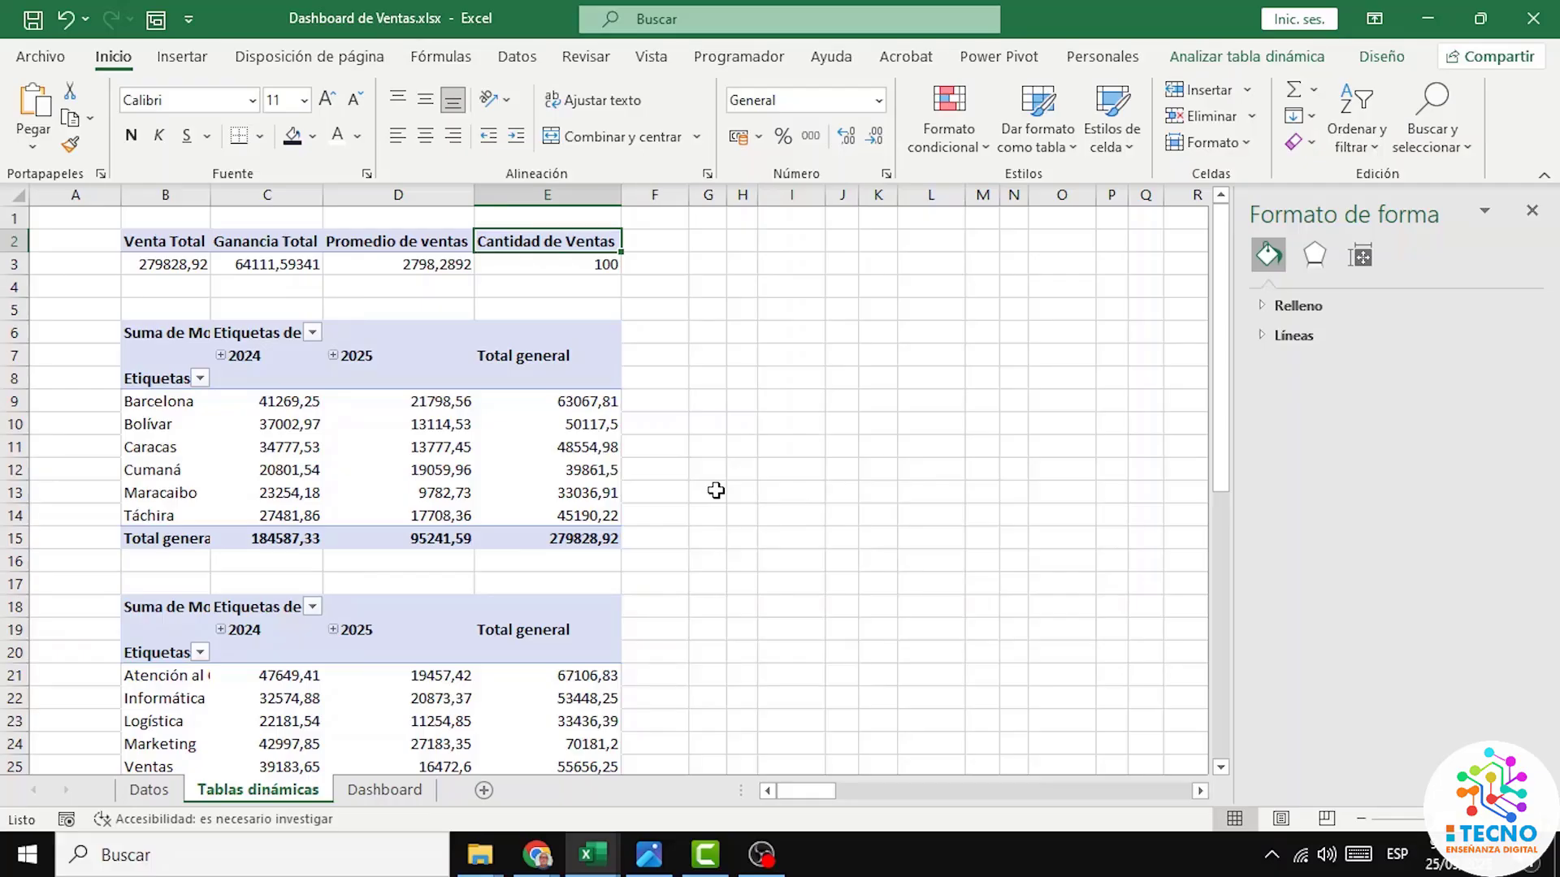
Step: Insert a clustered column pivot chart from the quarterly sales and profits pivot table at B29
scroll(716, 491, down, 9)
scroll(714, 488, up, 2)
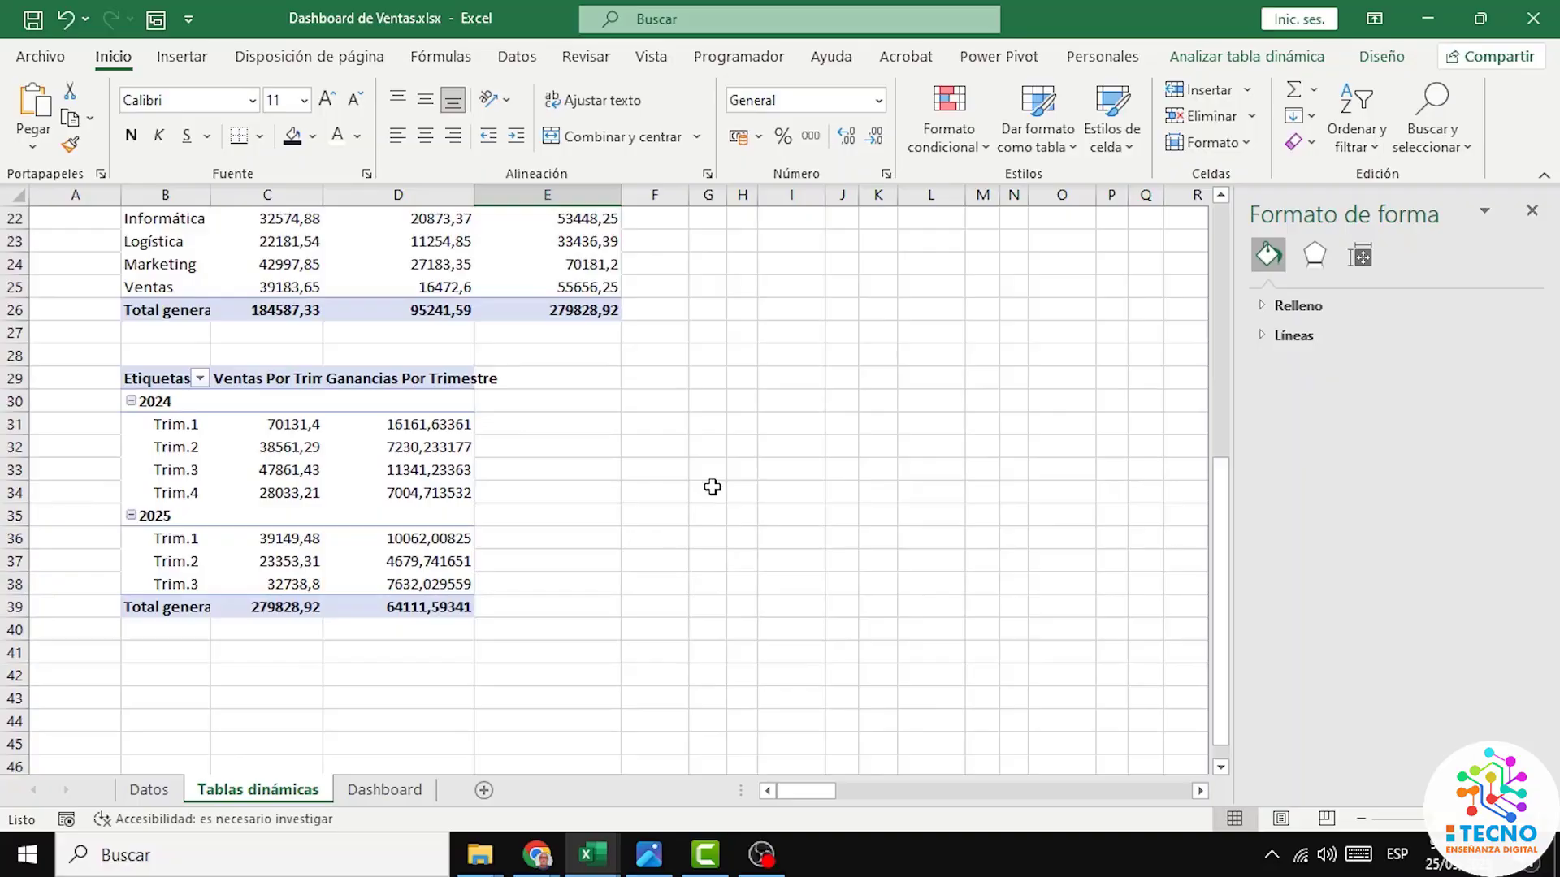
click(348, 422)
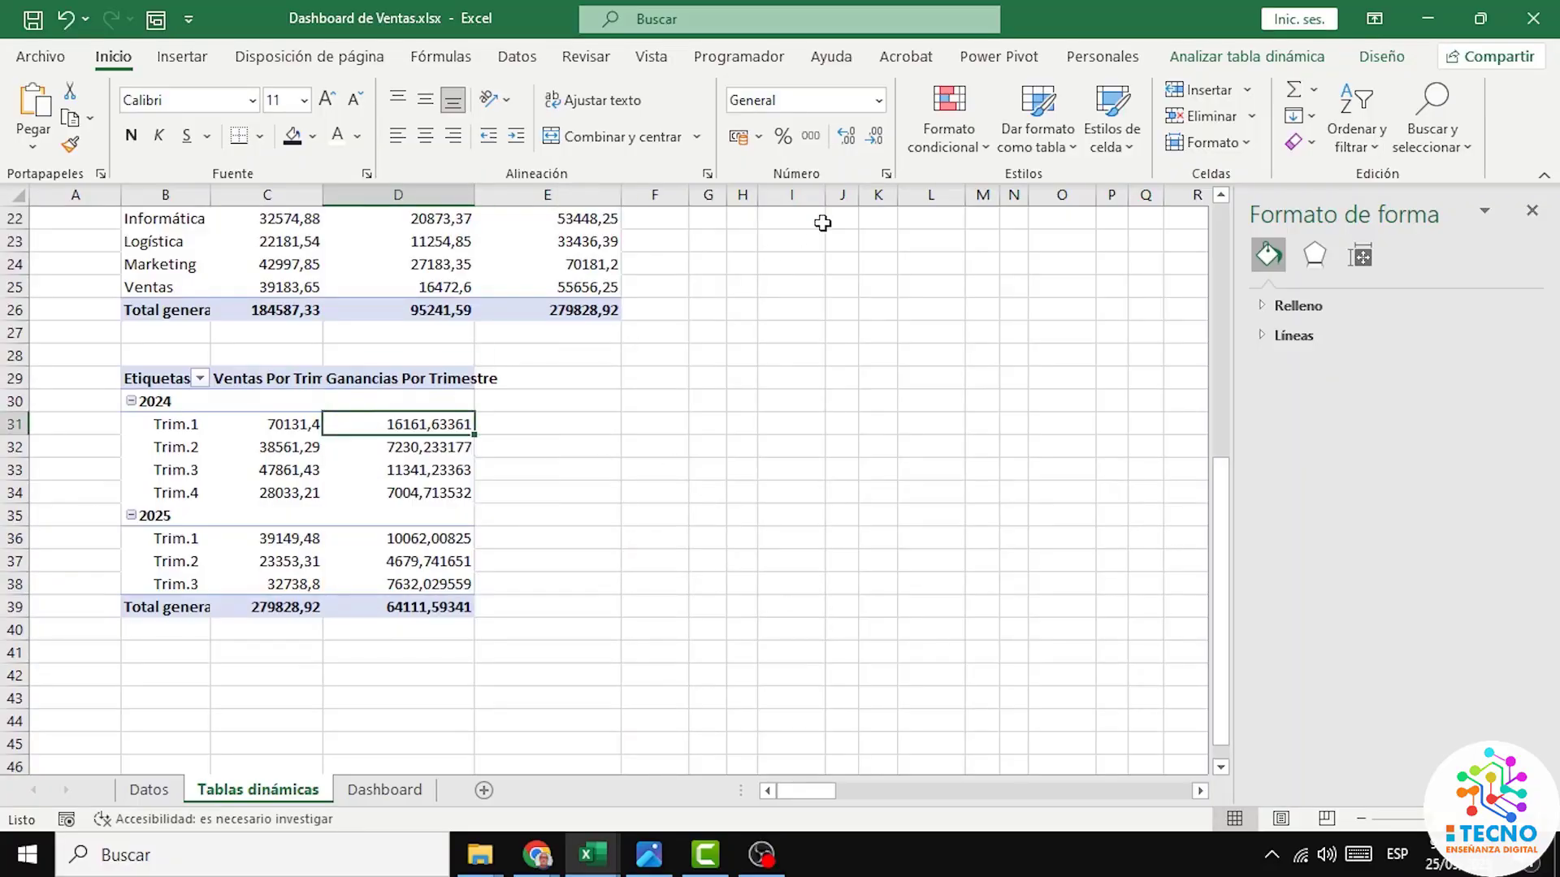
click(1216, 58)
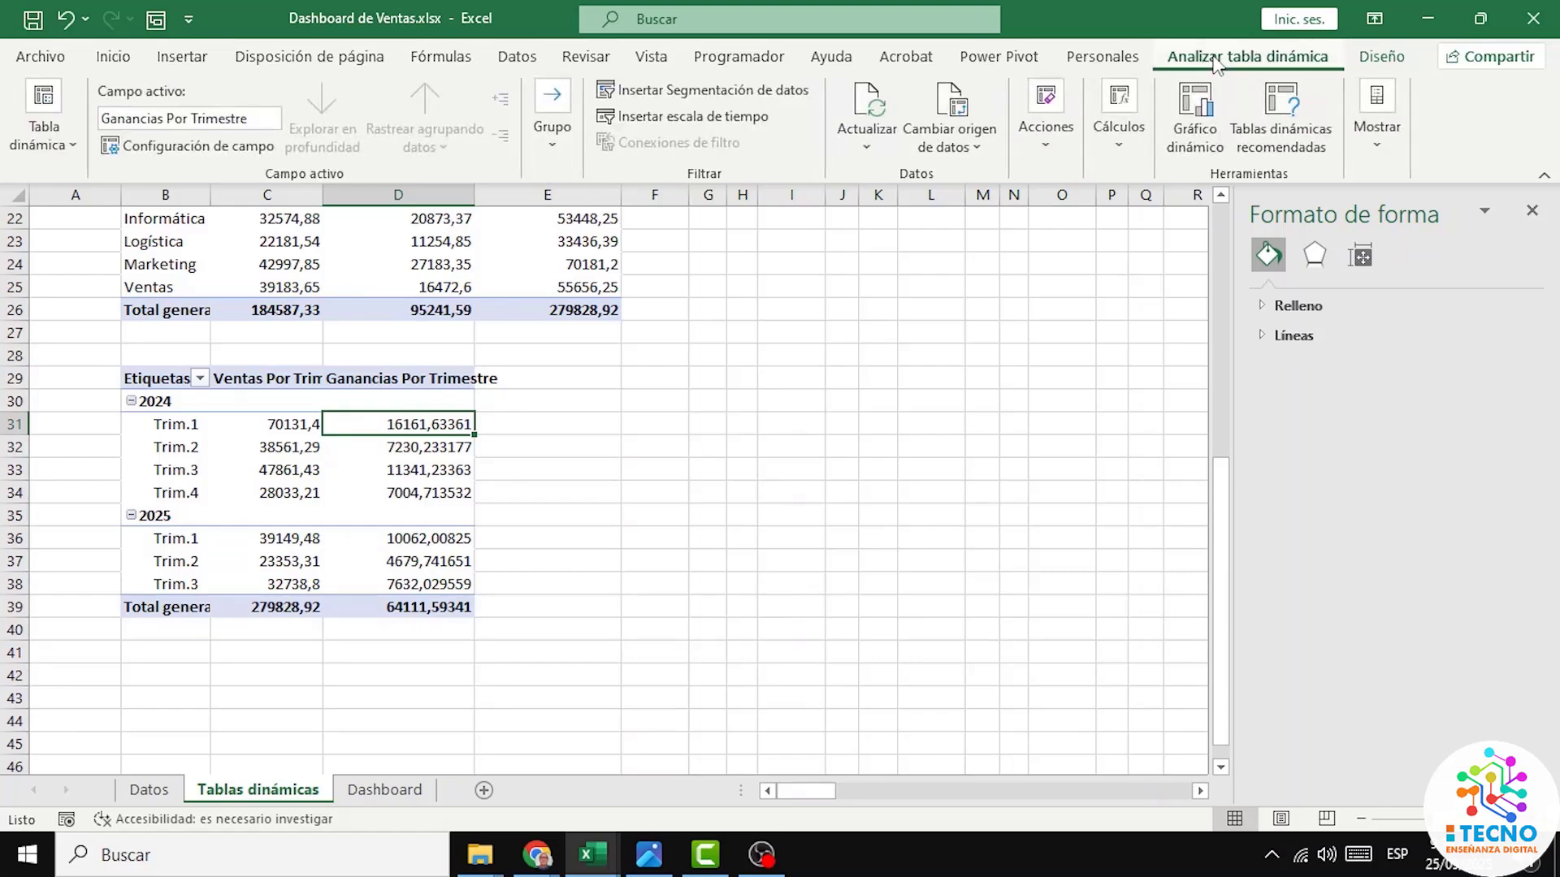
click(1198, 130)
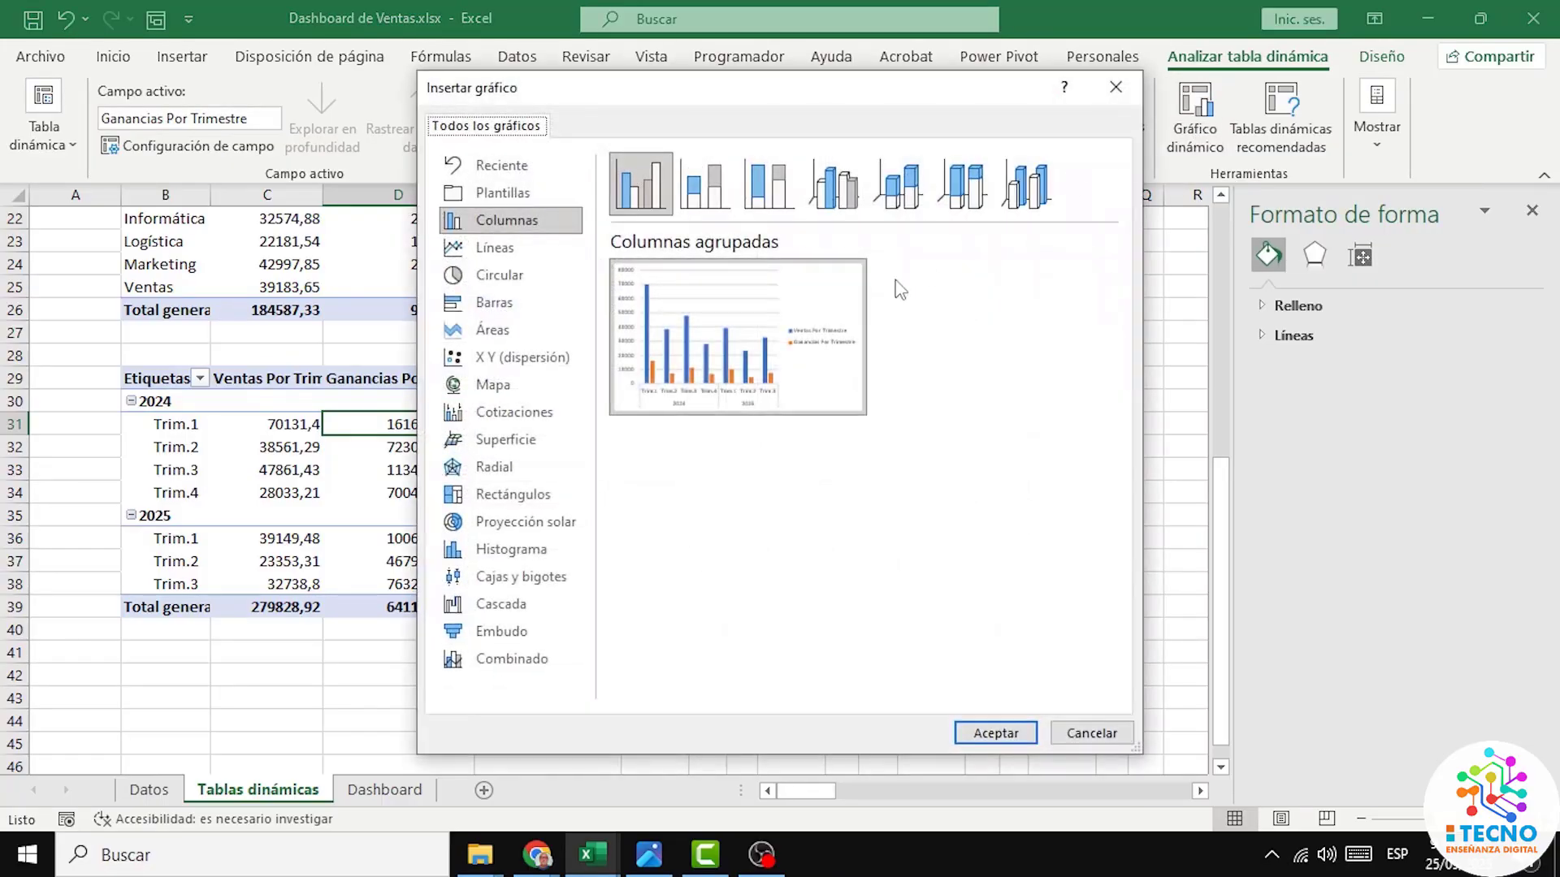
mouse_move(813, 330)
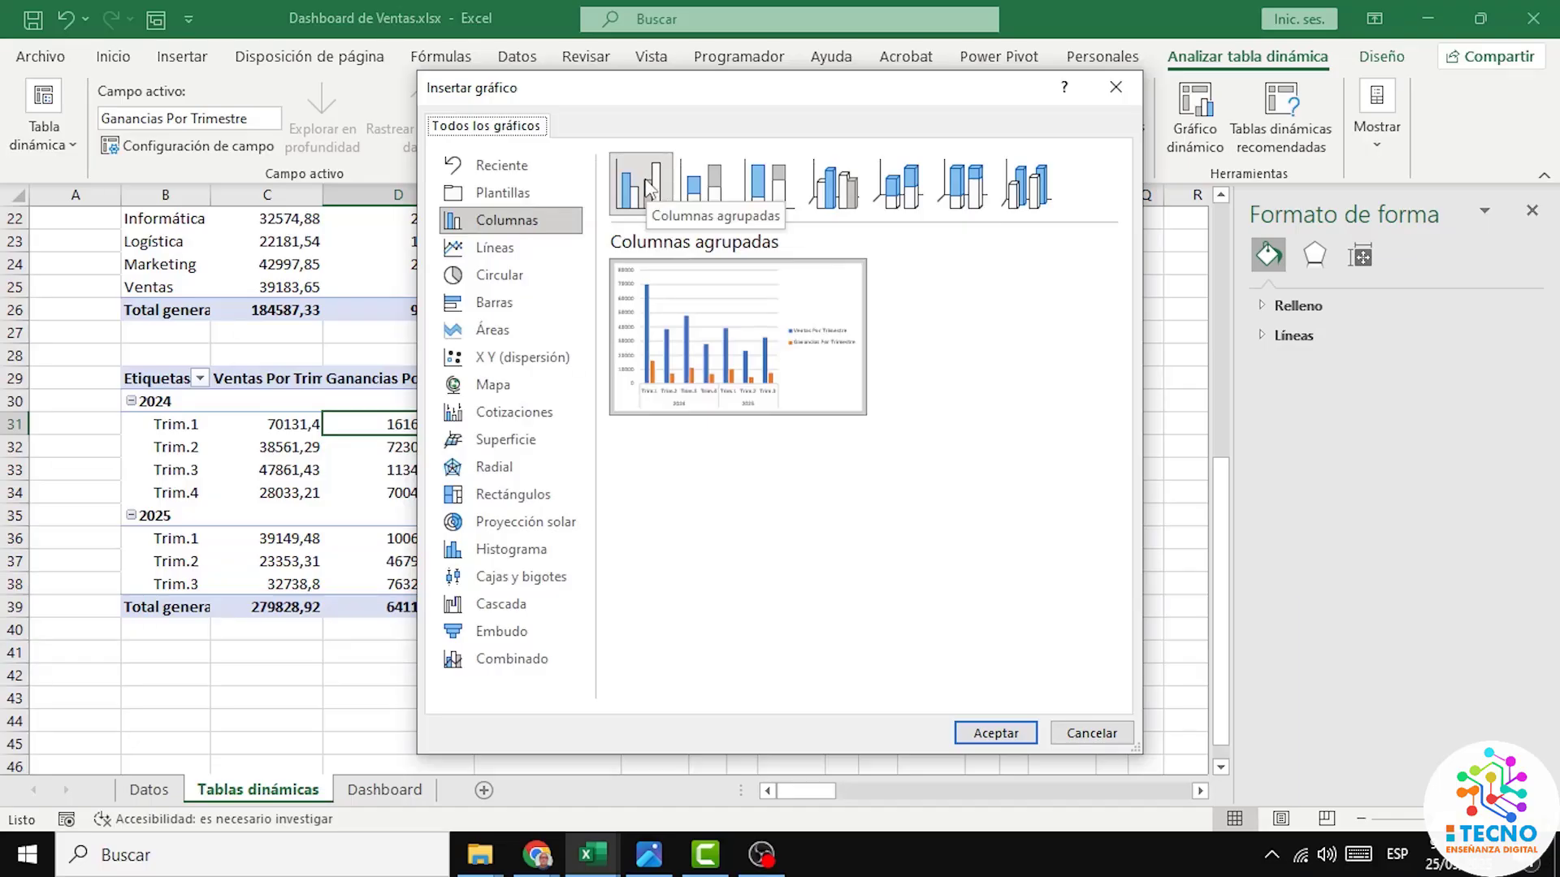
mouse_move(707, 299)
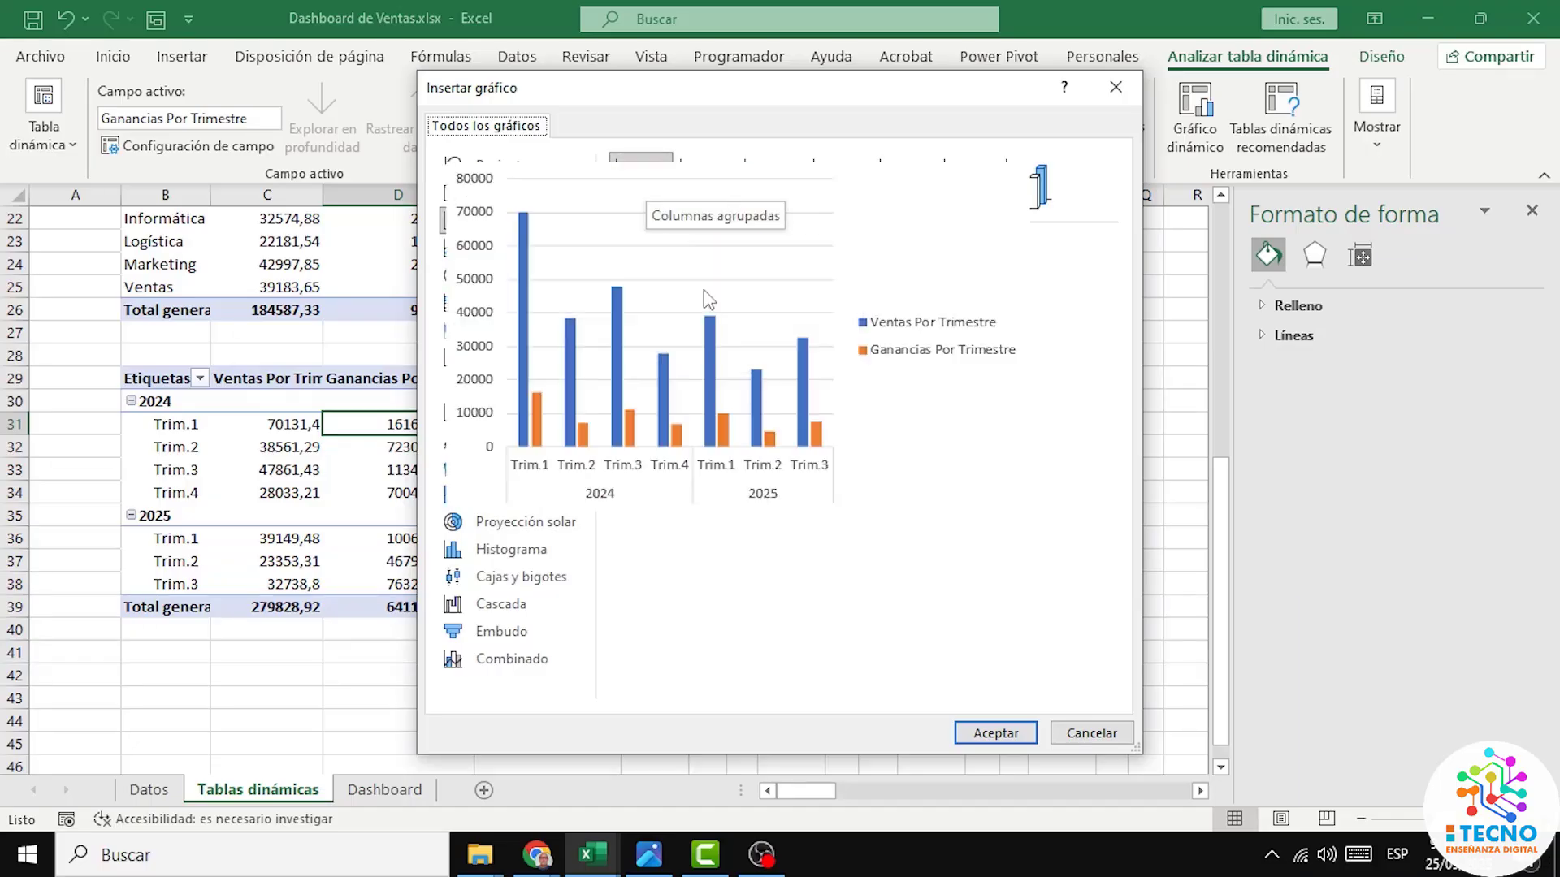
click(996, 734)
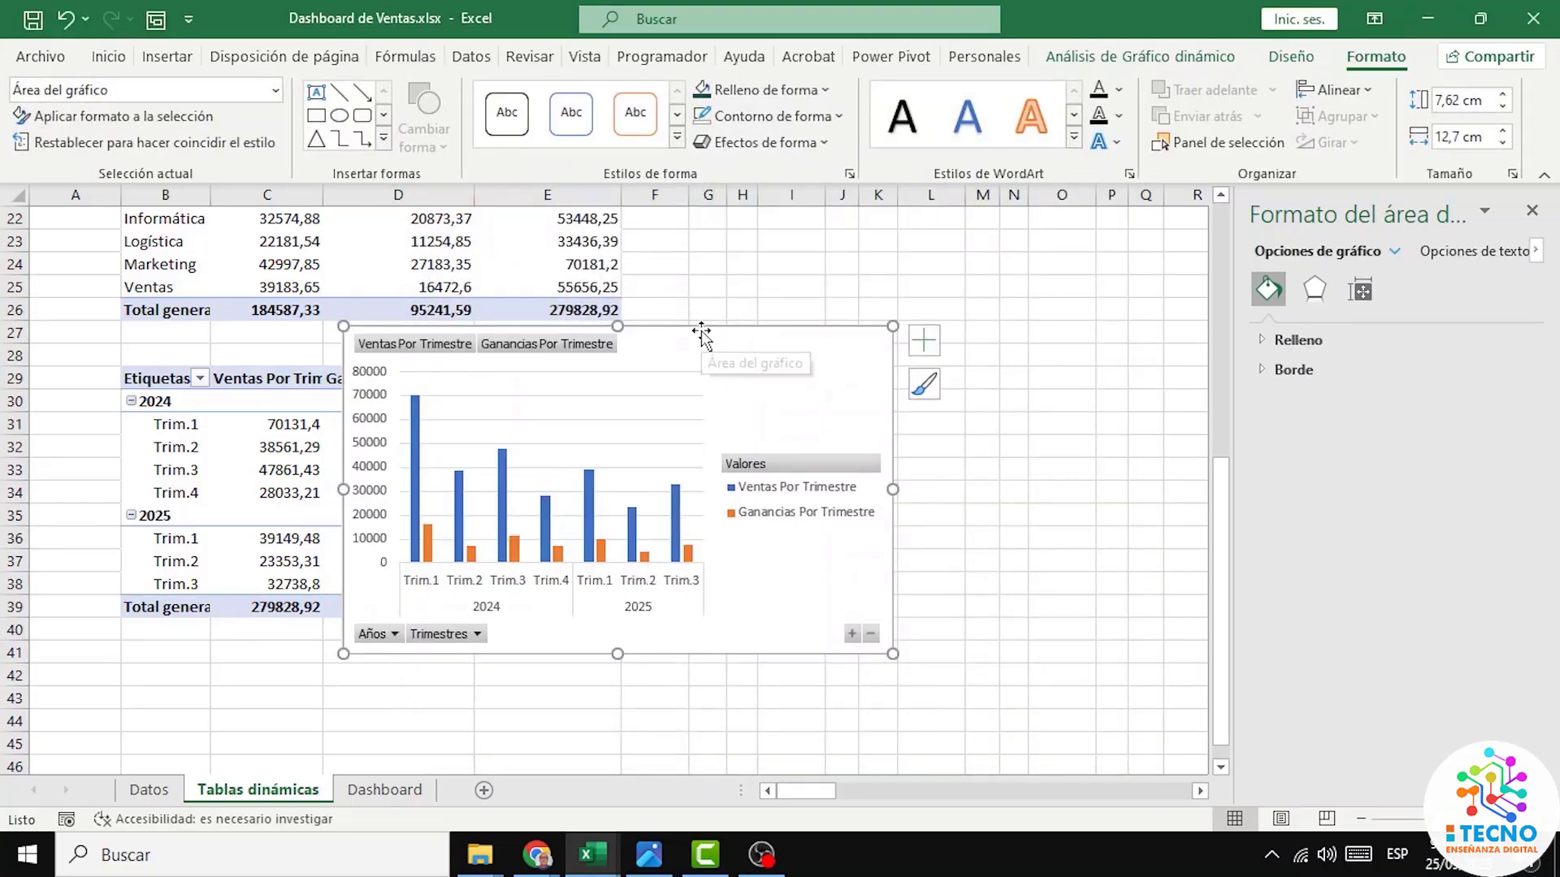
Step: Cut the quarterly pivot chart and paste it into the Dashboard sheet at cell G24, using the destination theme
mouse_move(707, 348)
mouse_down()
mouse_move(797, 345)
mouse_move(783, 326)
mouse_up()
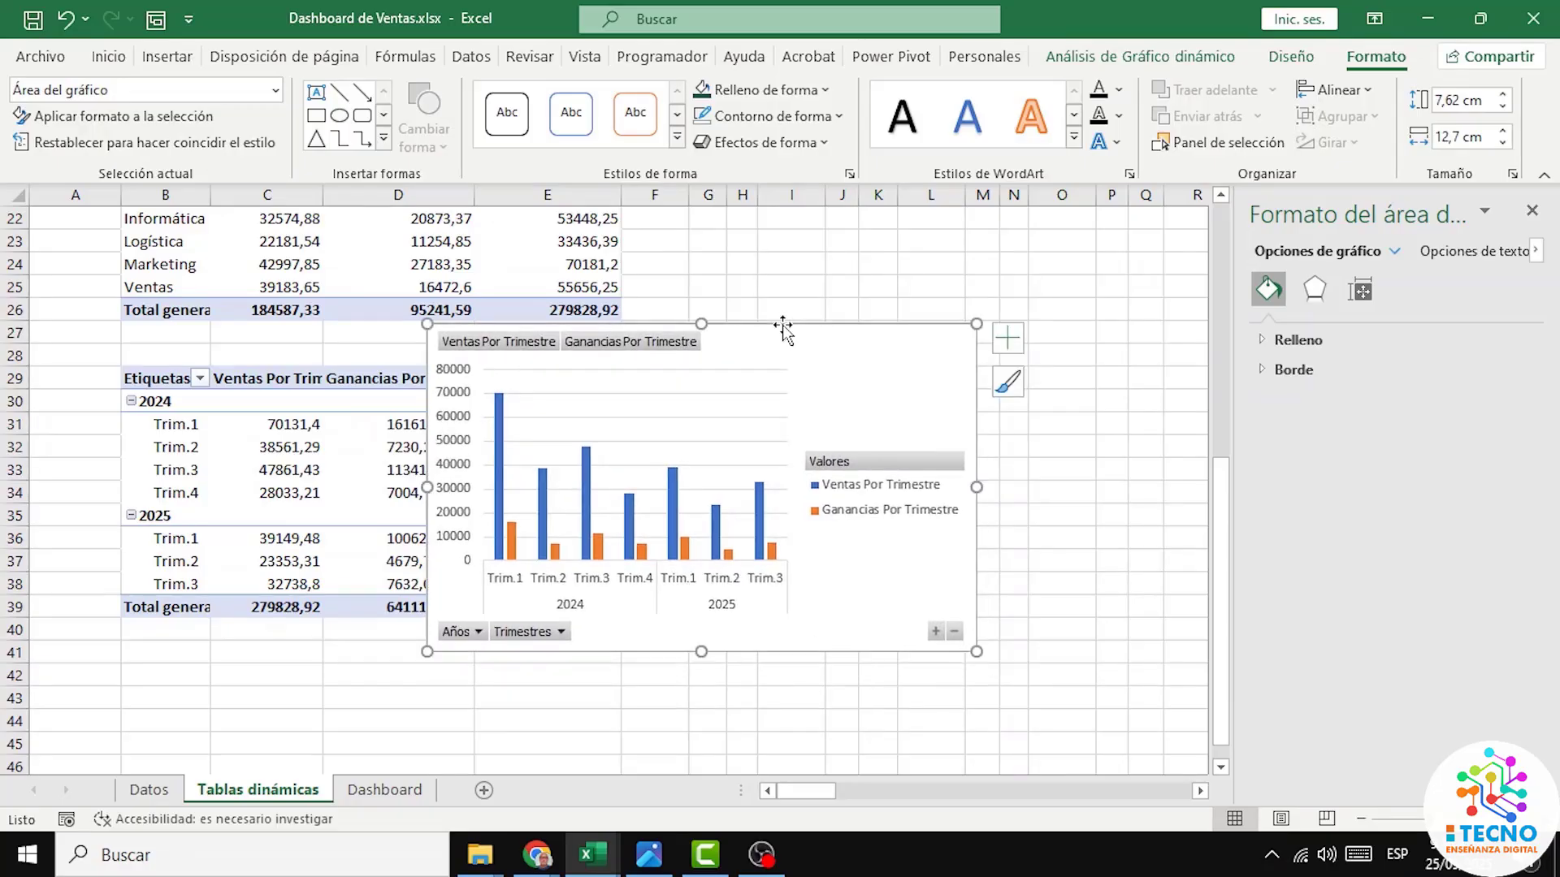
right_click(783, 325)
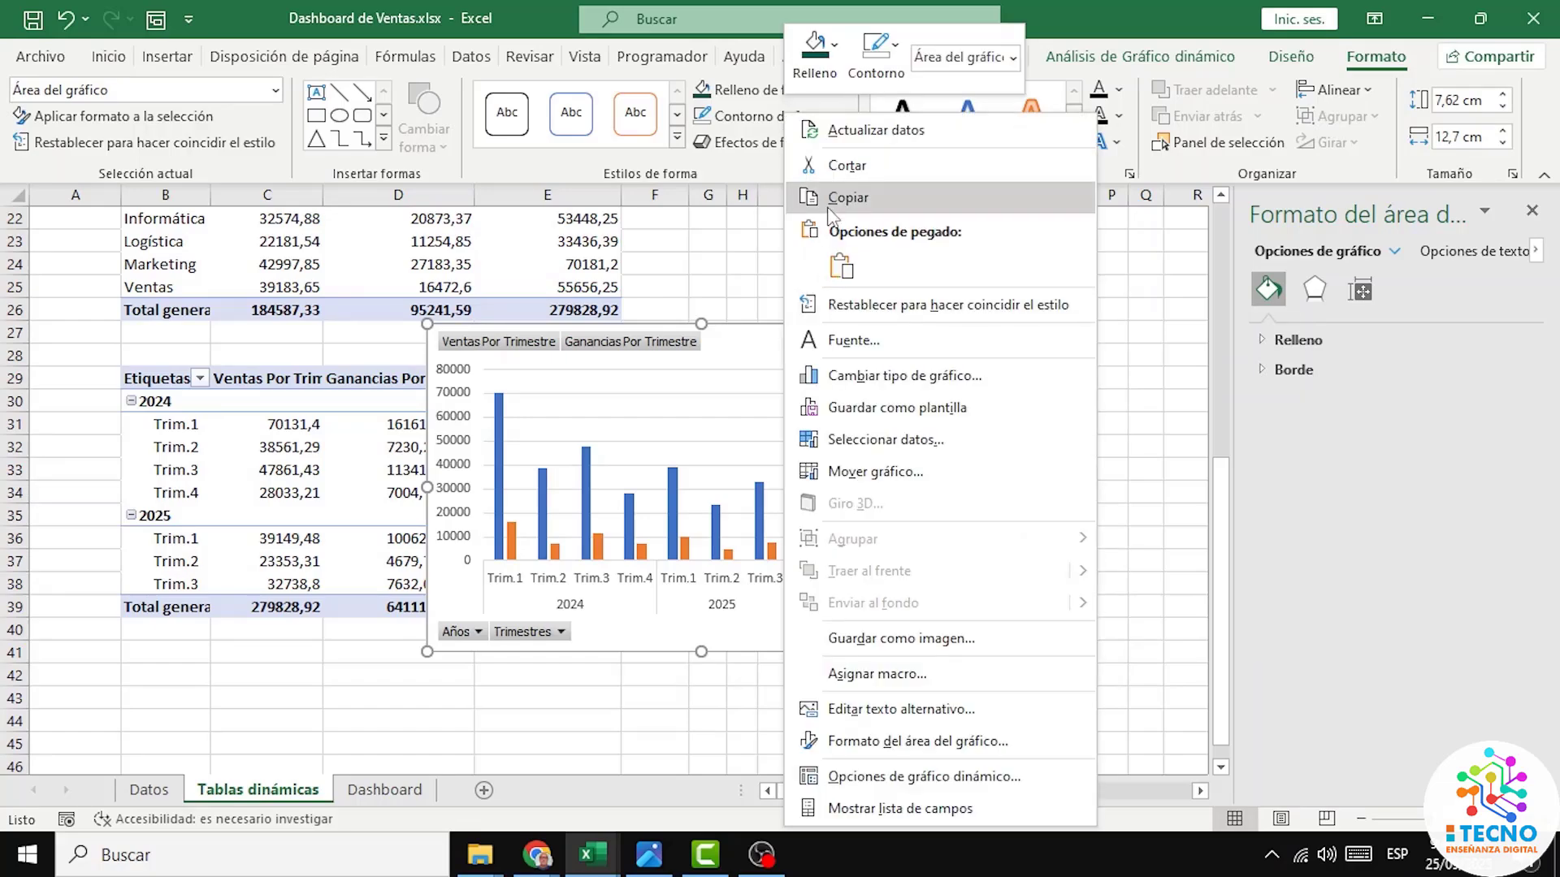
click(847, 166)
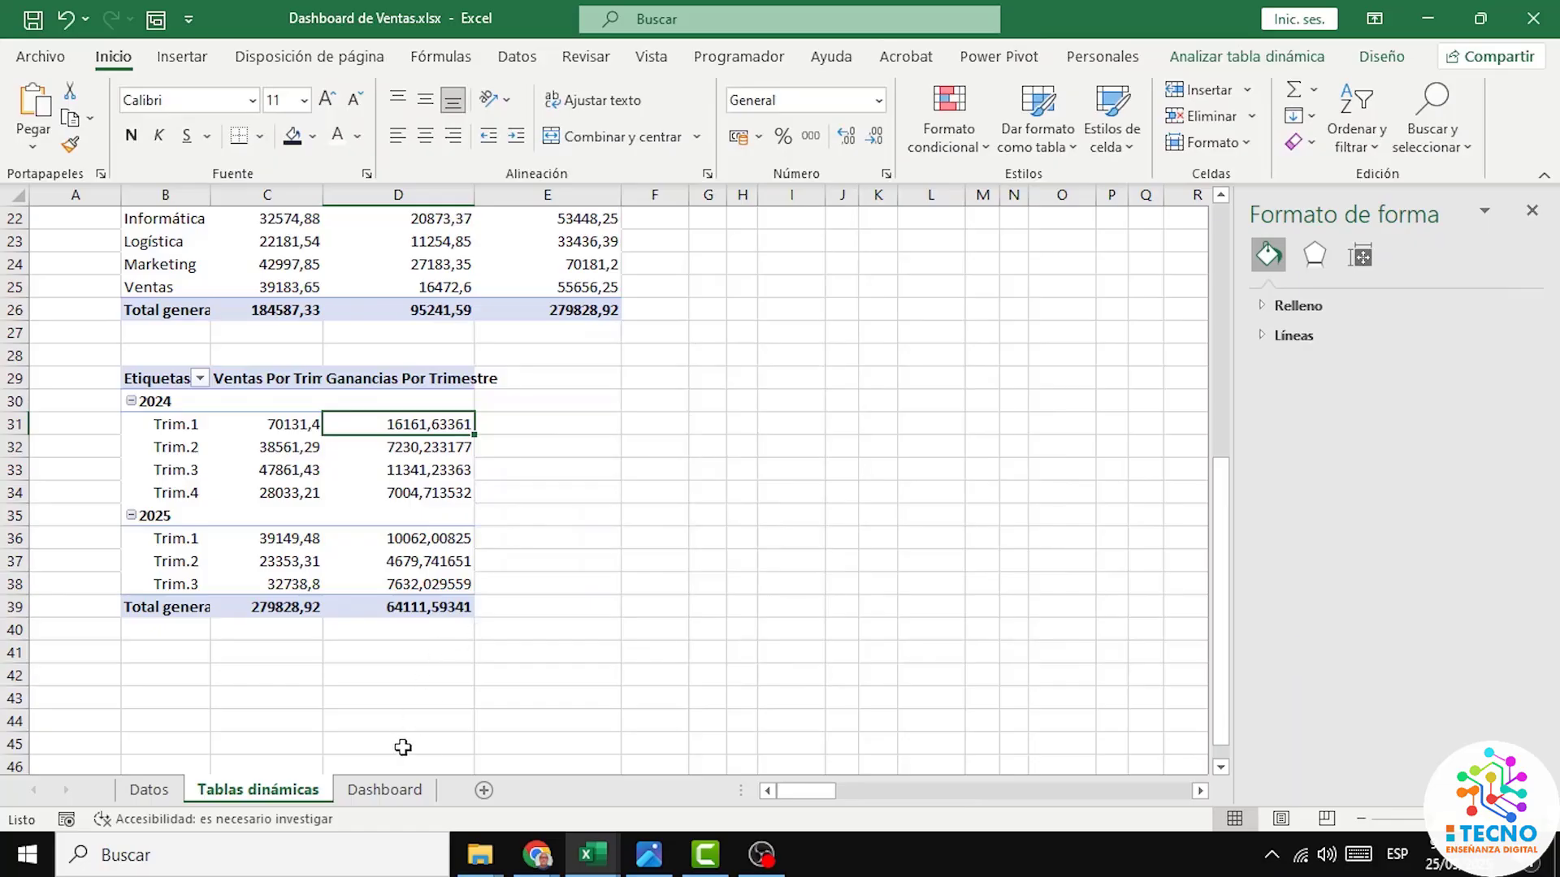
click(388, 790)
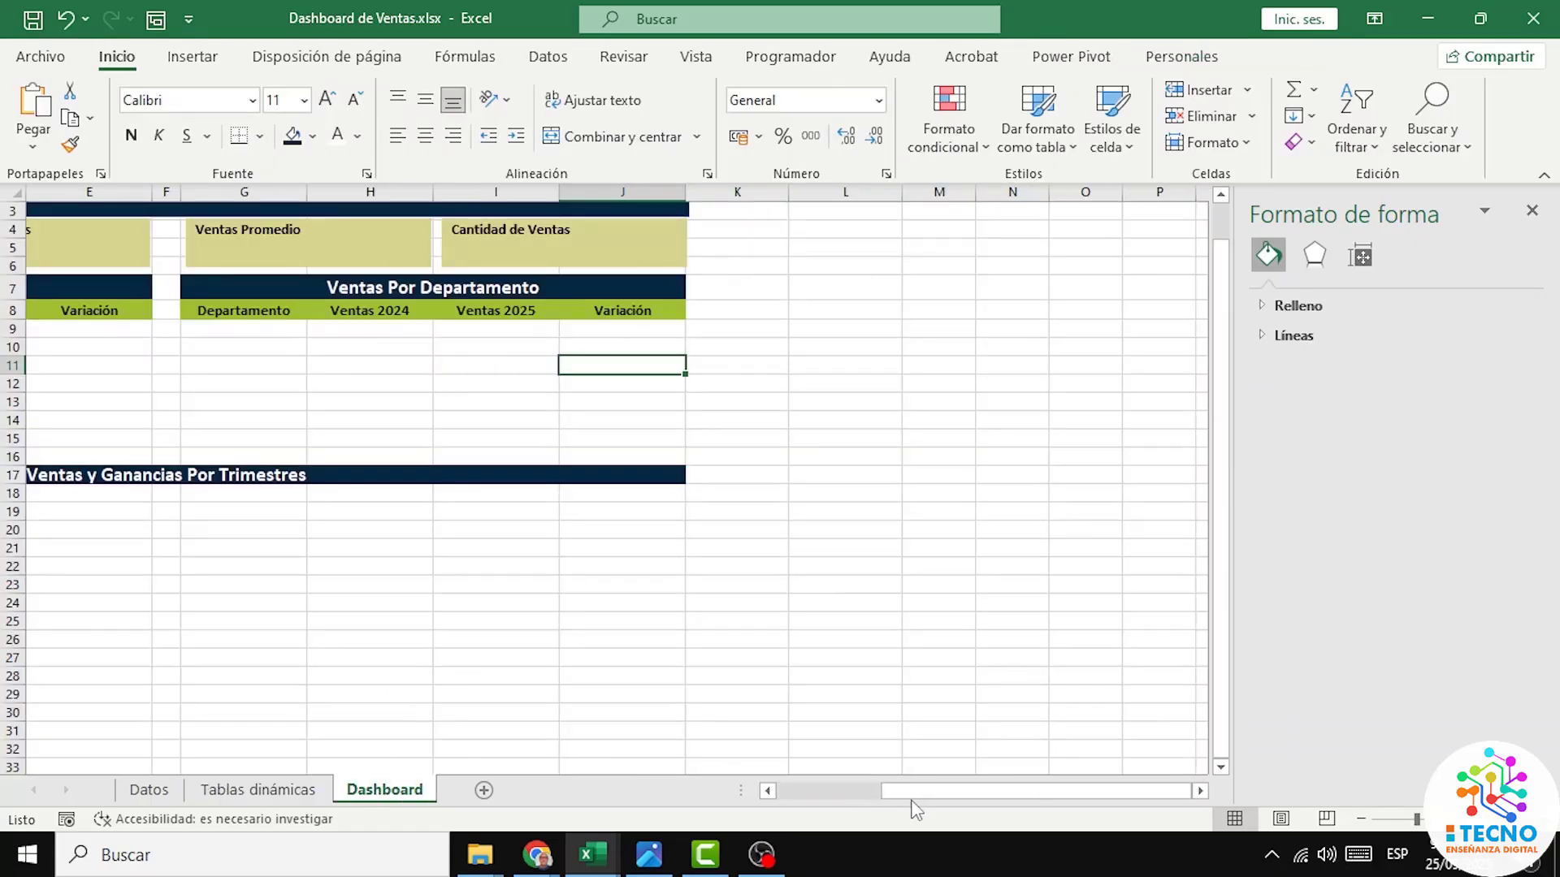
drag(913, 802, 801, 734)
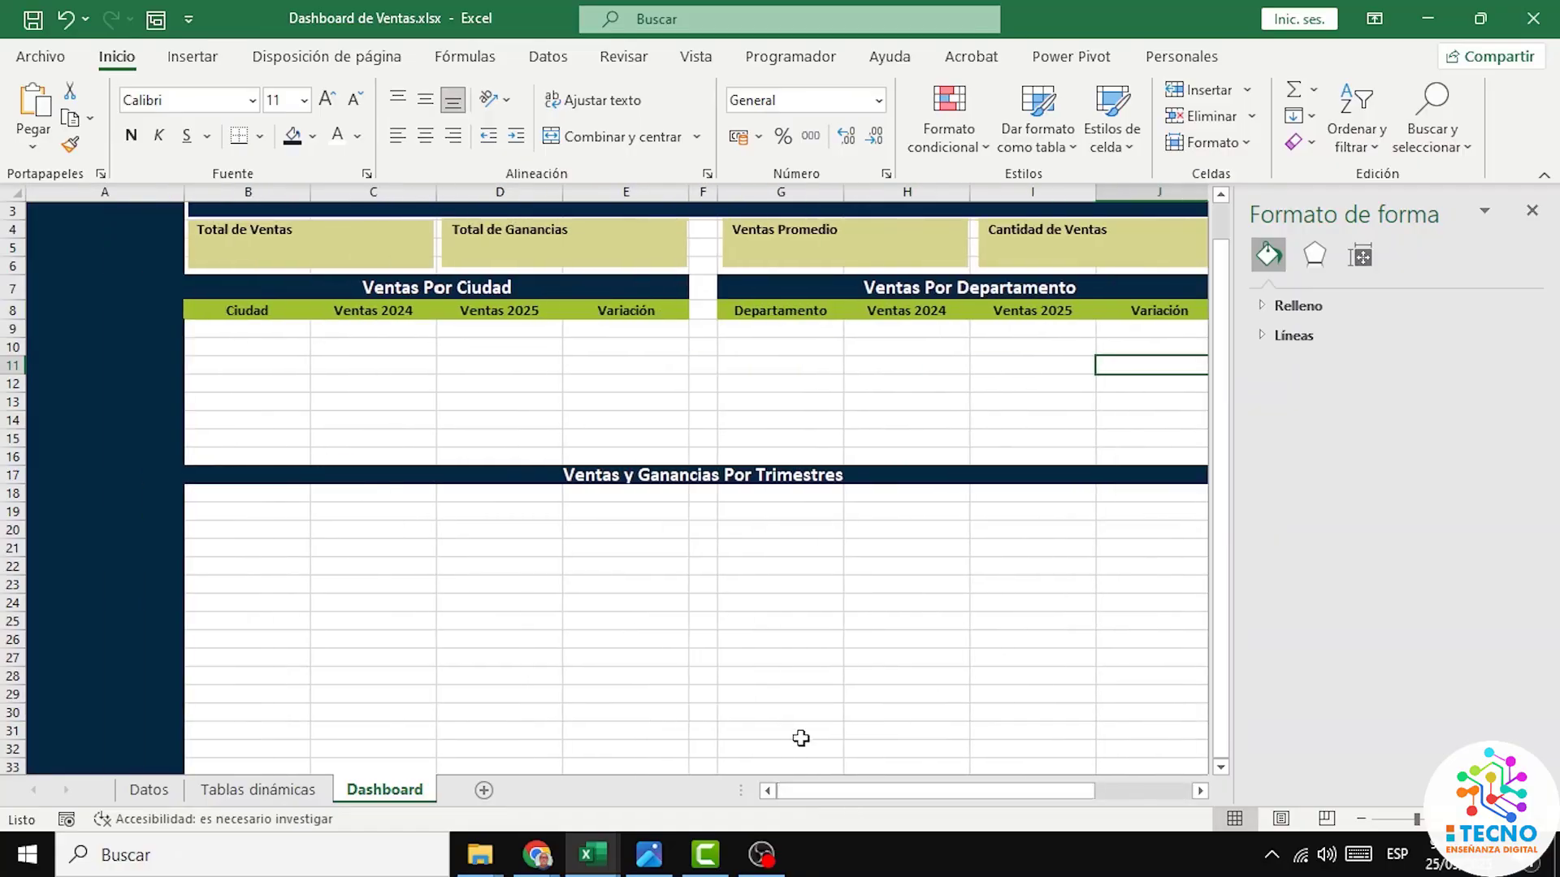
right_click(785, 601)
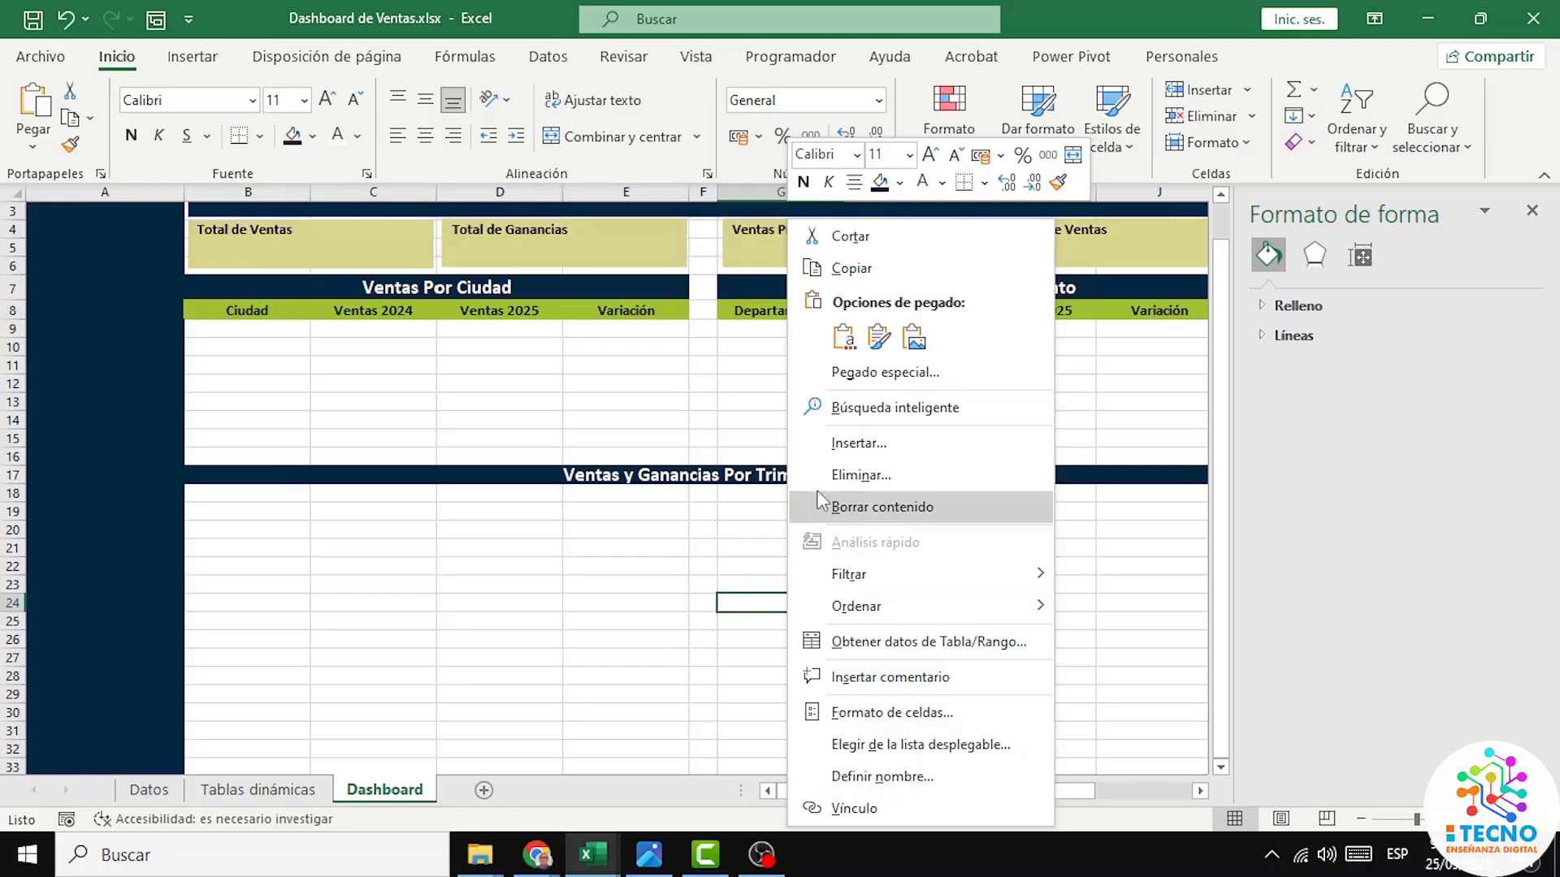
click(843, 338)
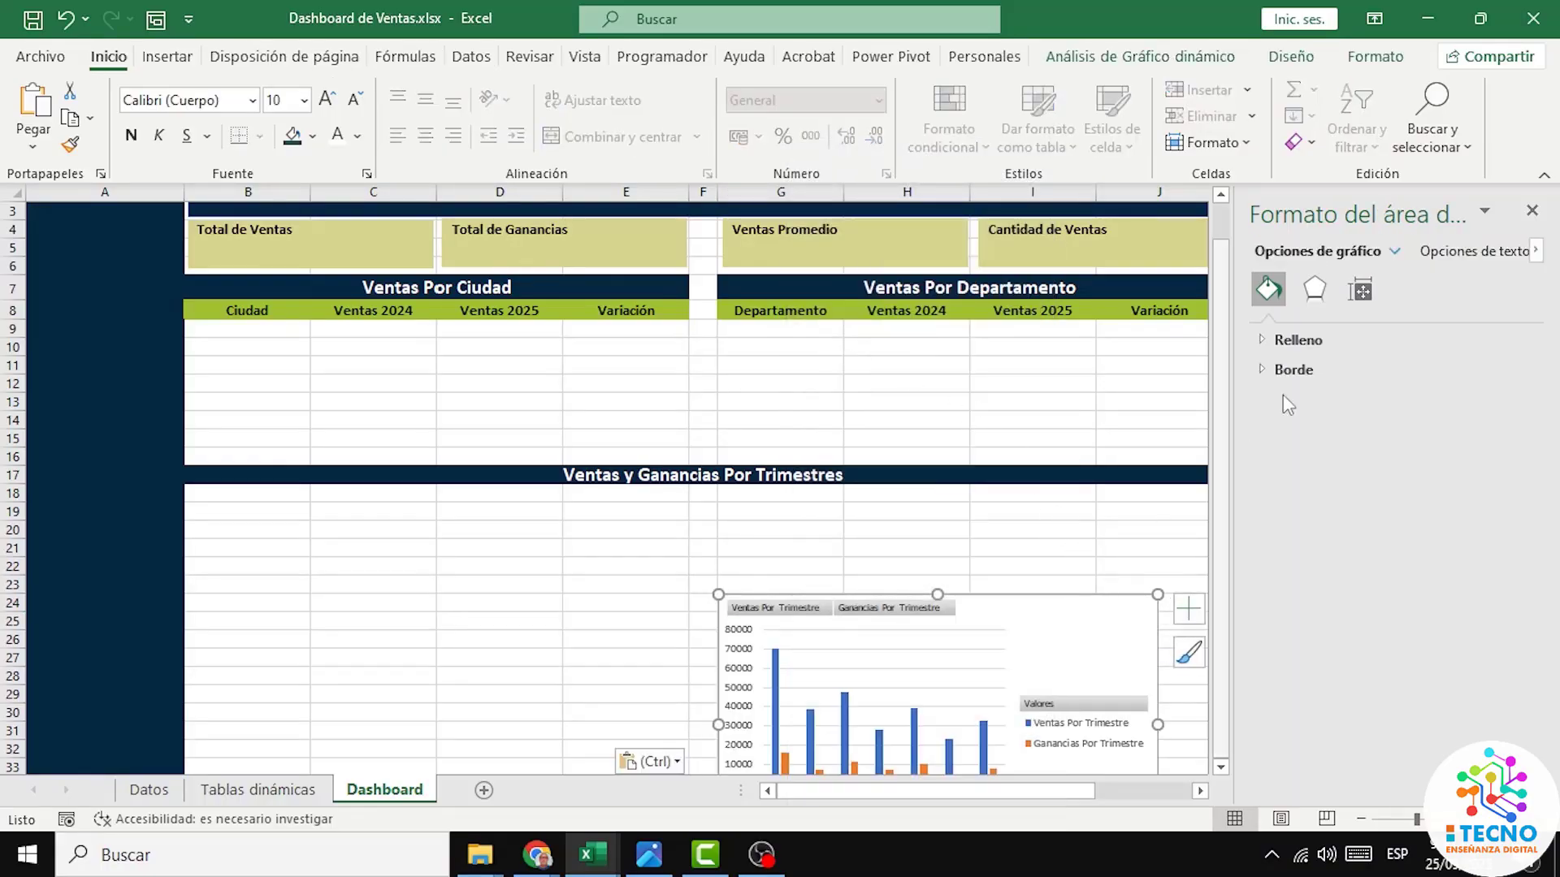
Step: Place the pasted chart directly under the Ventas y Ganancias Por Trimestres heading and widen it to span columns B to J
click(1532, 212)
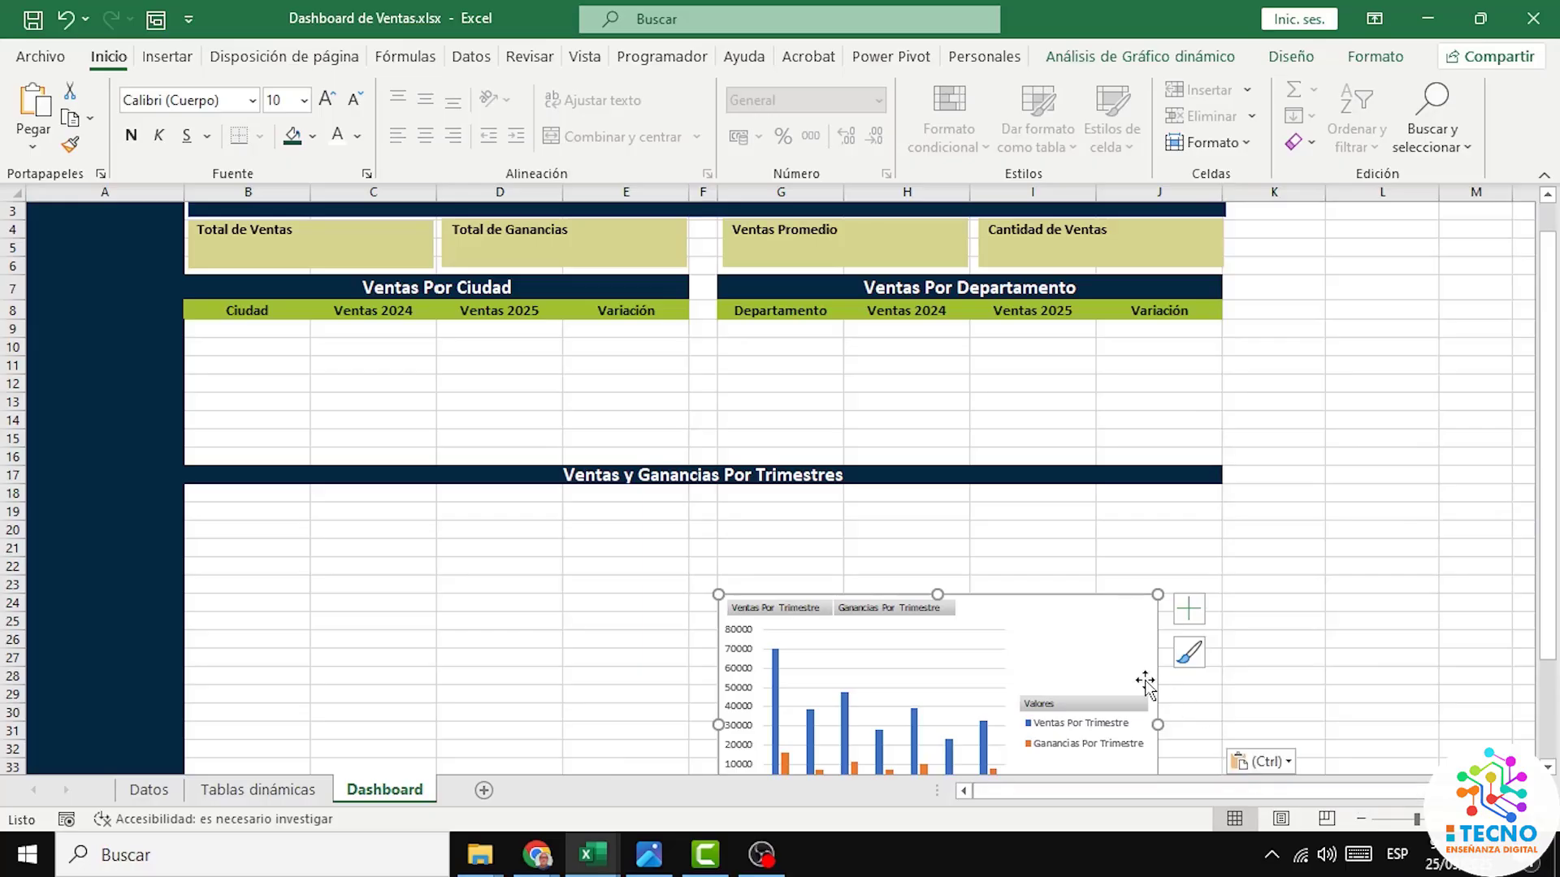
drag(1002, 642, 934, 566)
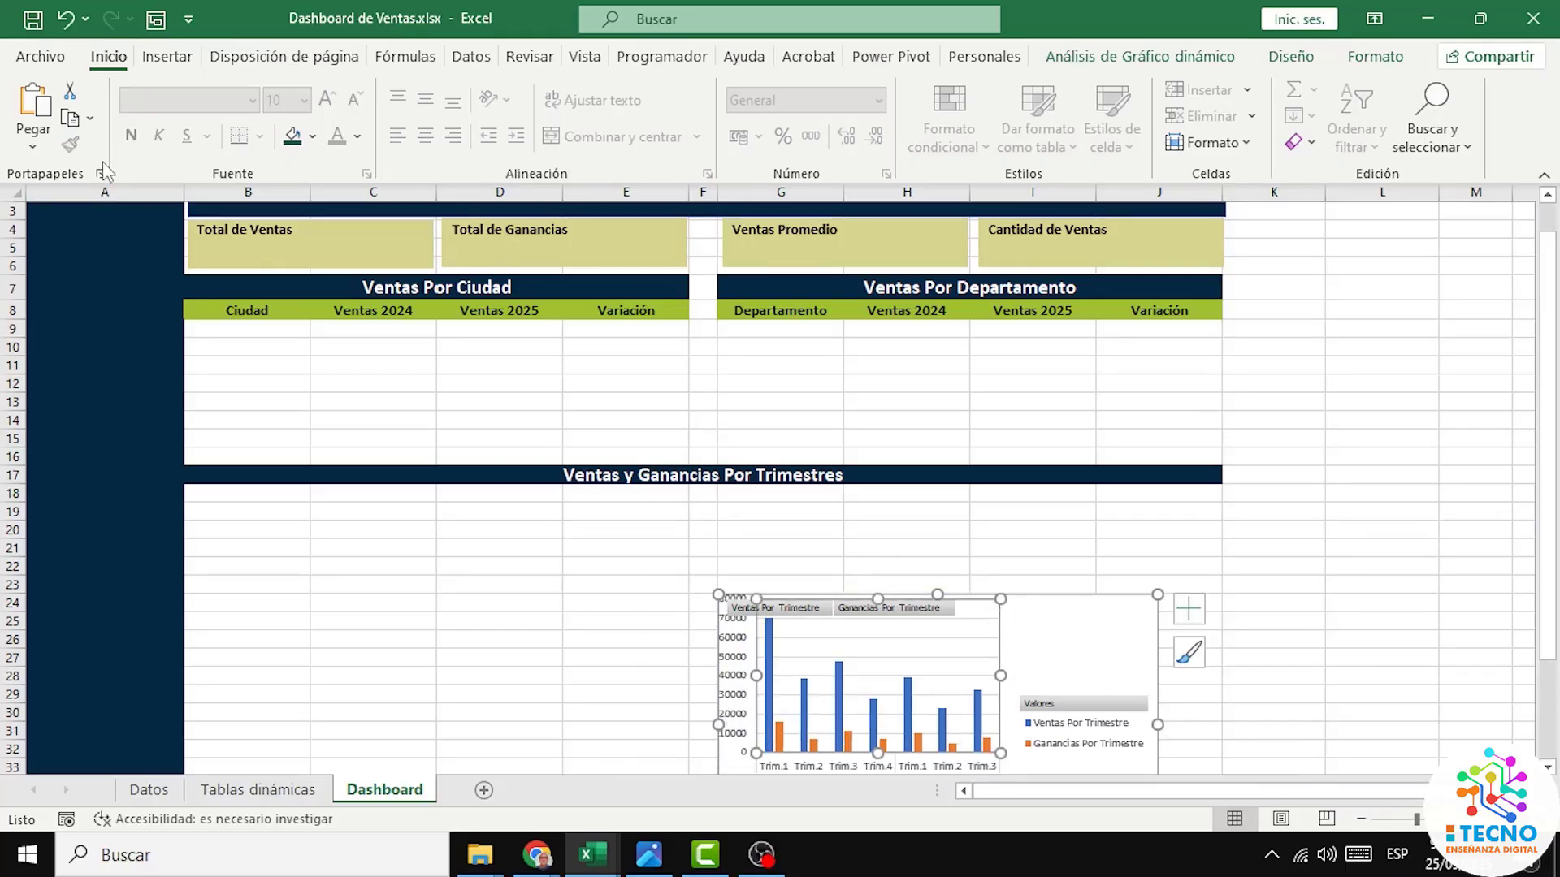
click(65, 23)
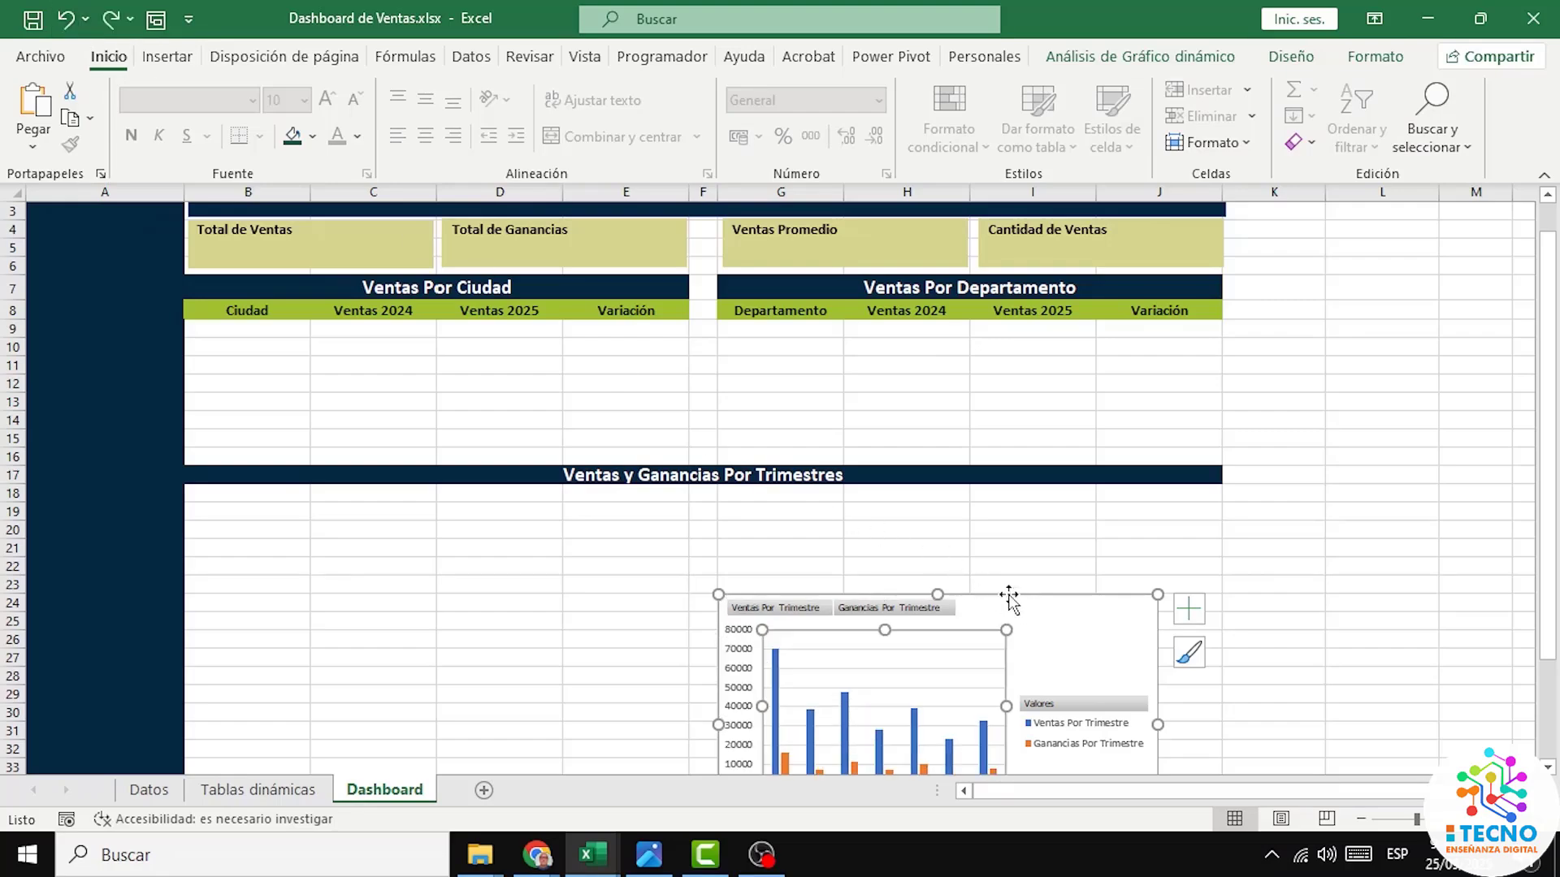
drag(1019, 594, 495, 492)
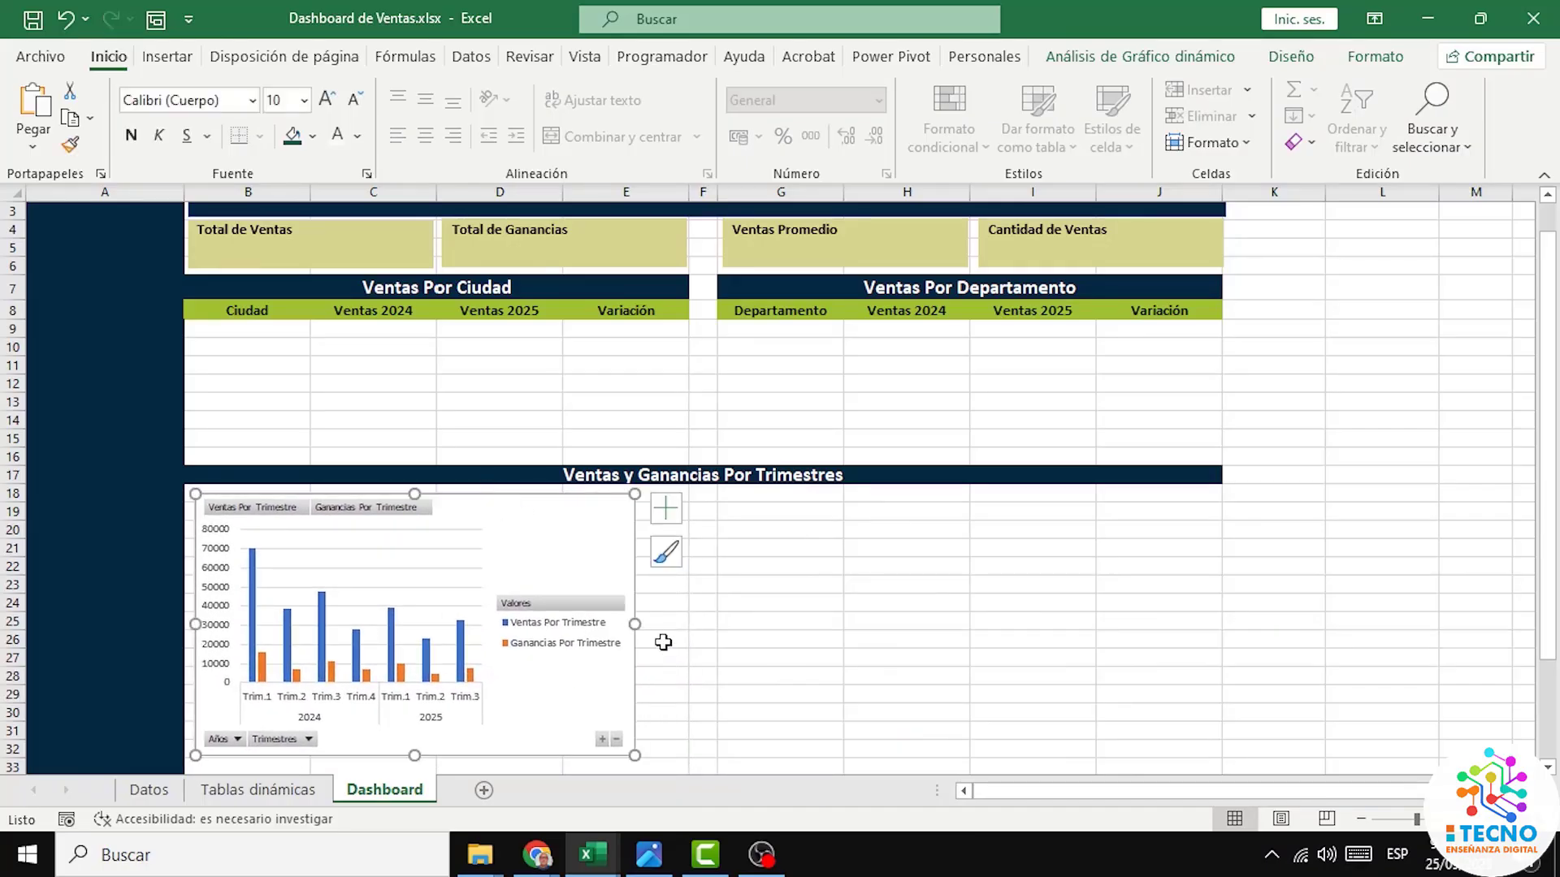
drag(637, 626, 1220, 624)
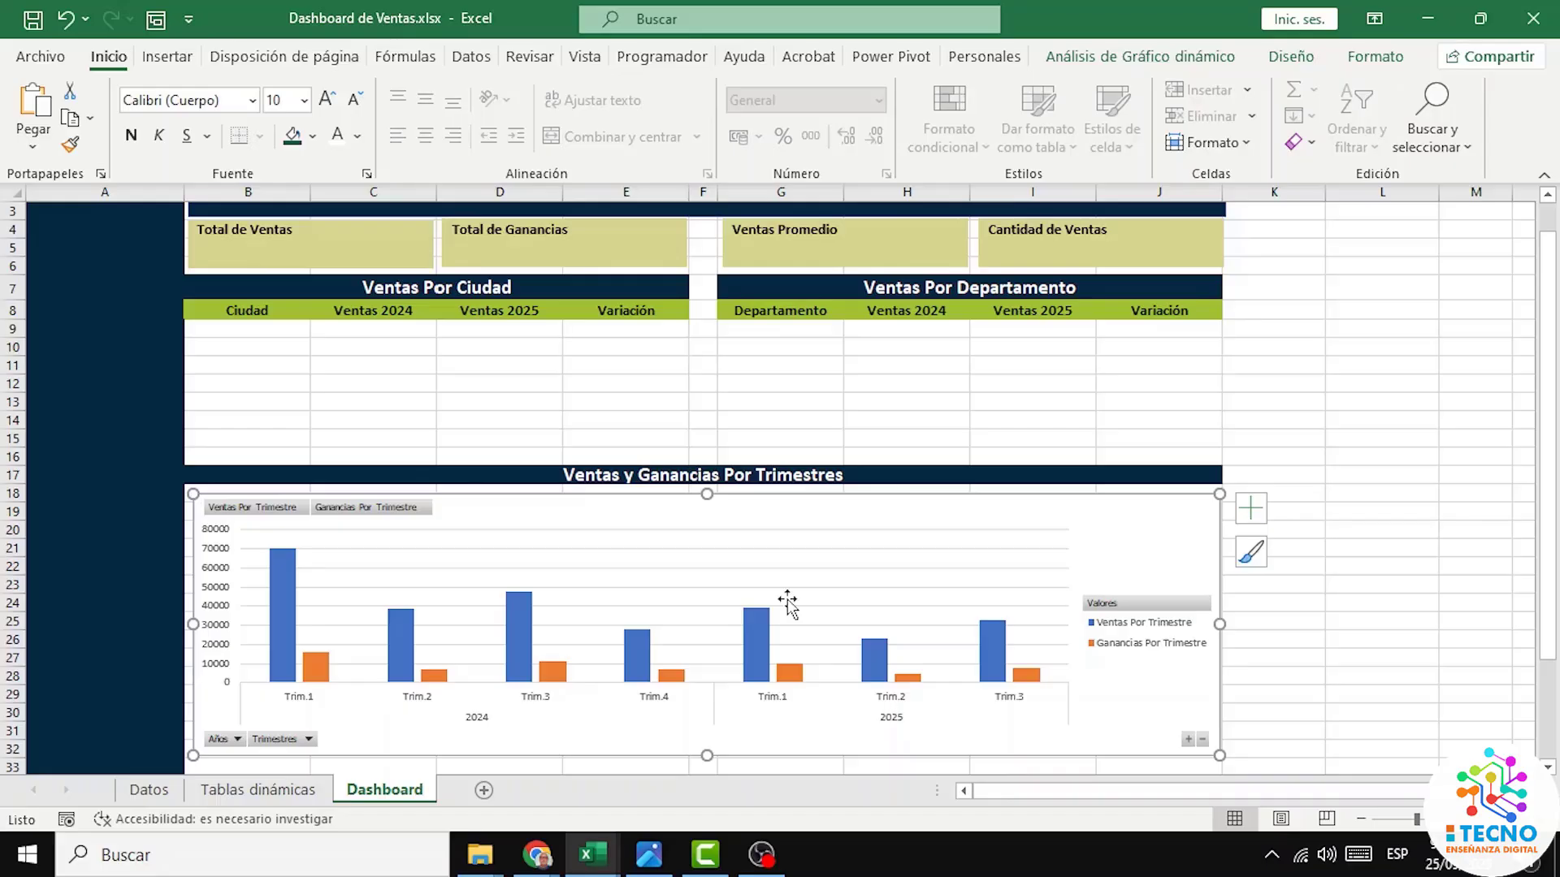
Step: Hide all field buttons on the quarterly chart and set its legend position to Inferior
click(1115, 57)
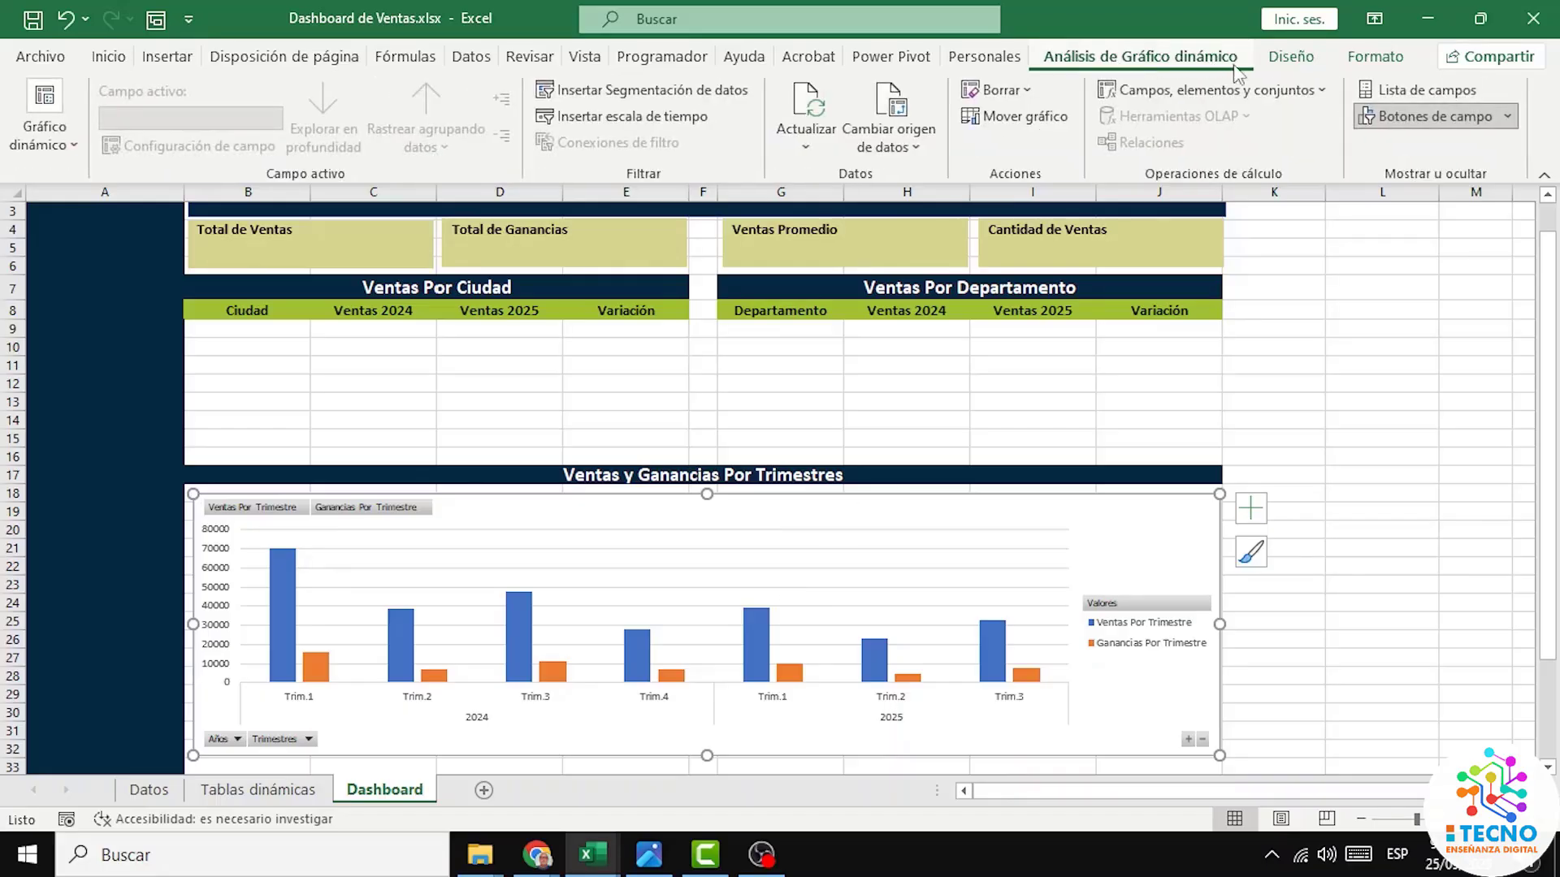
click(1507, 117)
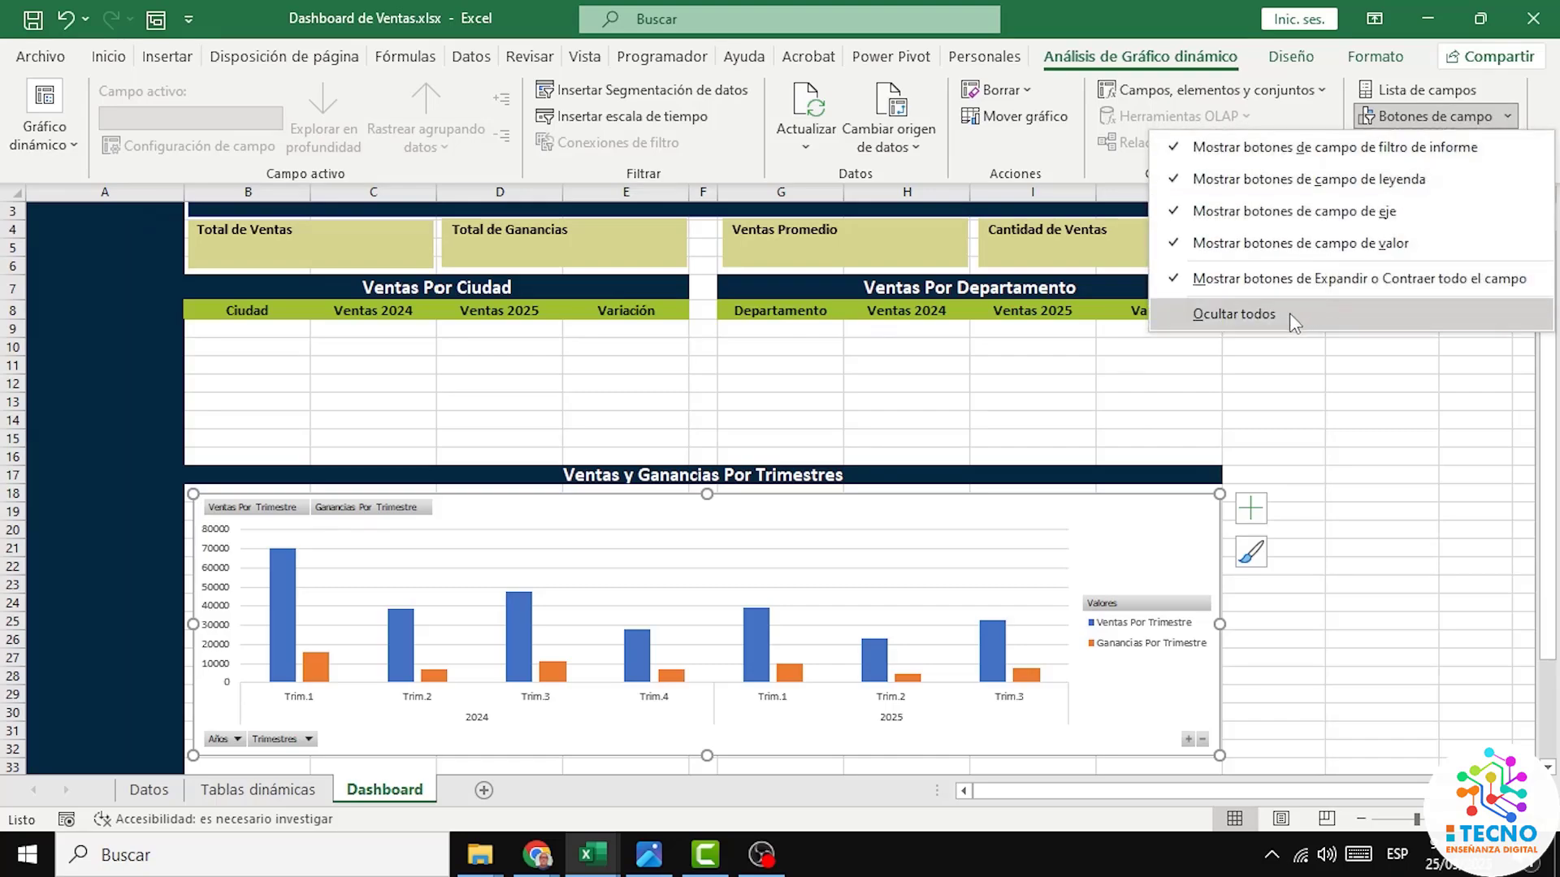
click(1225, 323)
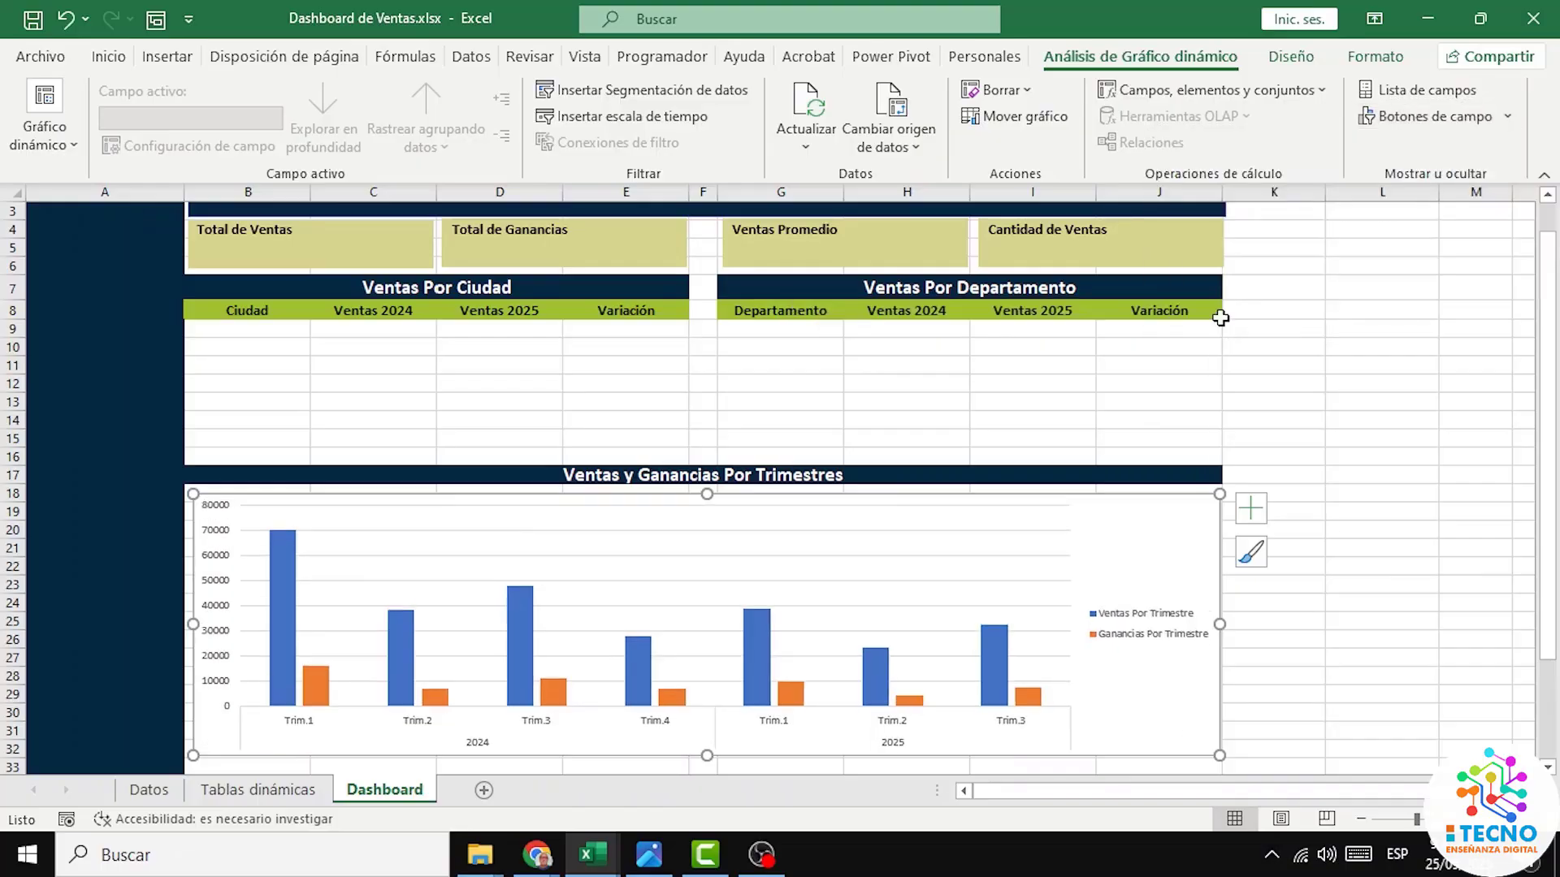
click(1251, 510)
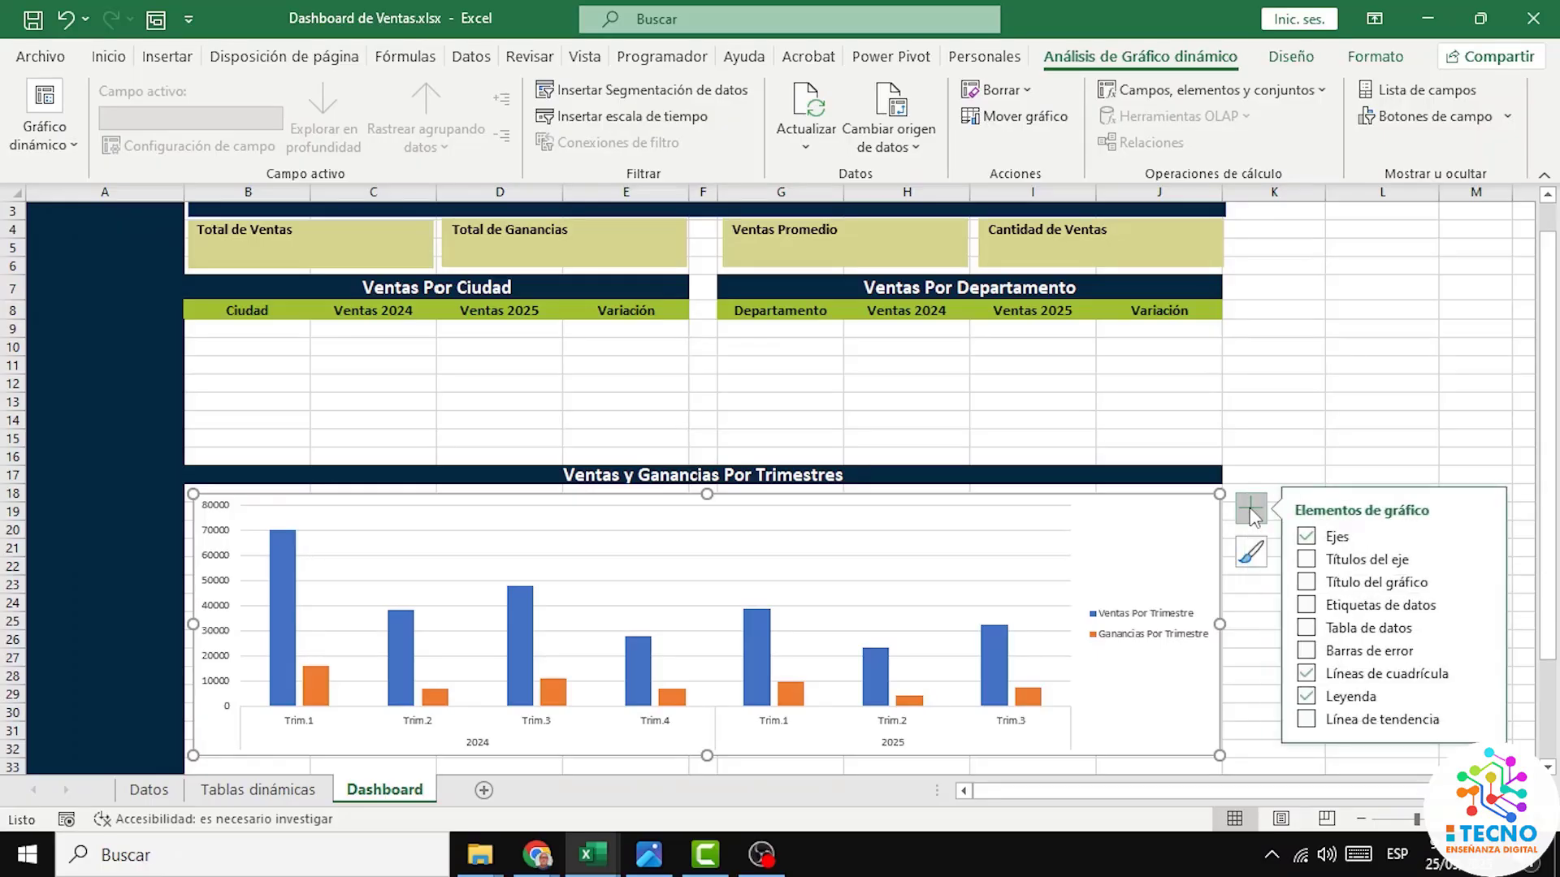
click(1480, 697)
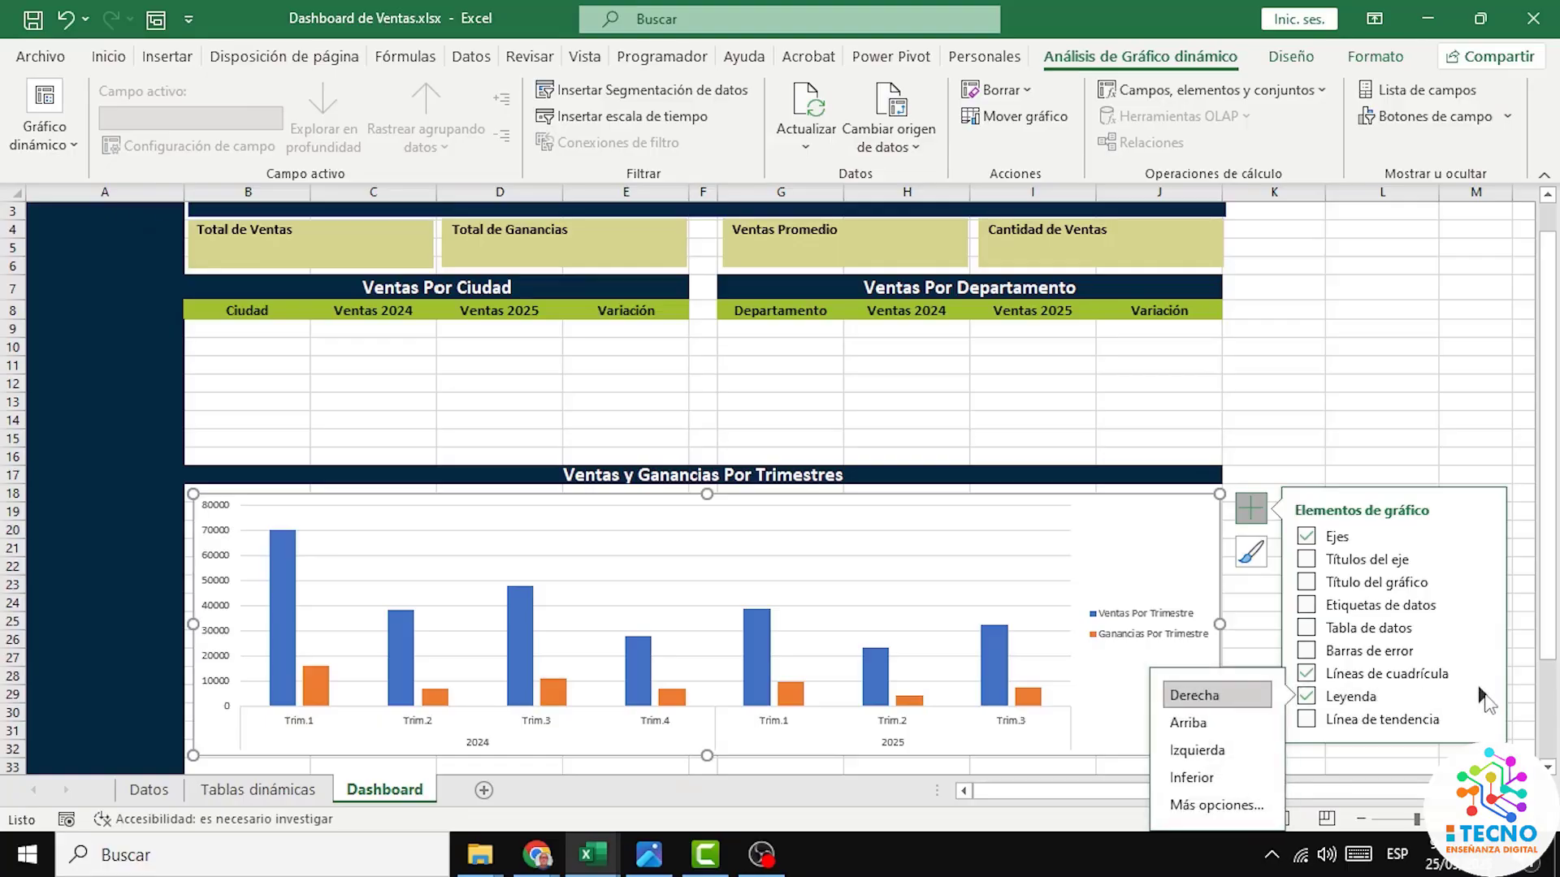
click(1207, 788)
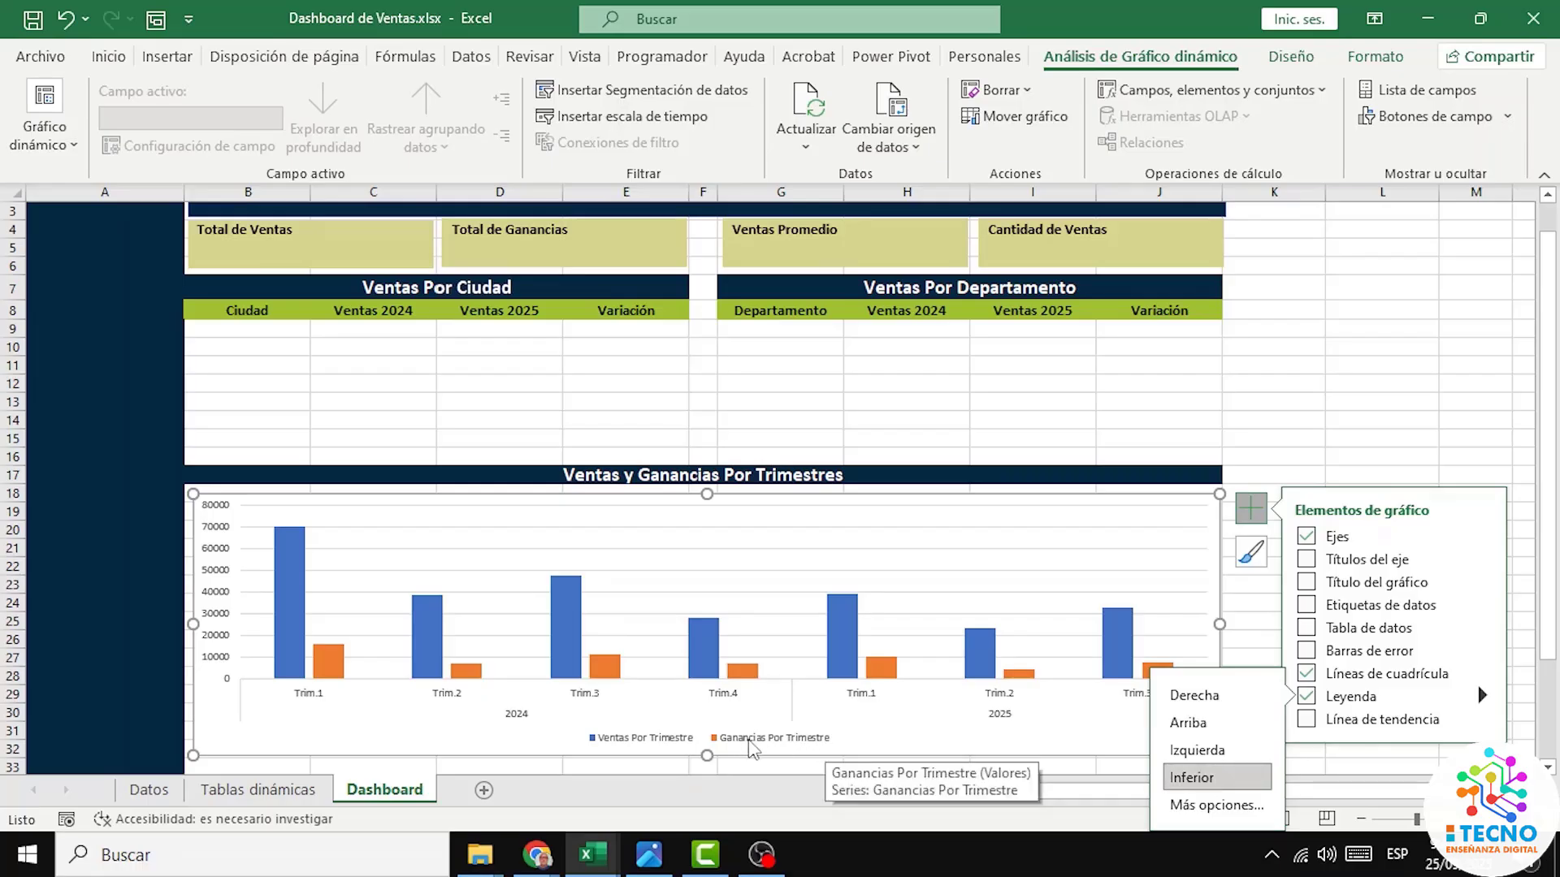
Step: Format the quarterly chart's legend text as bold, size 12
click(747, 745)
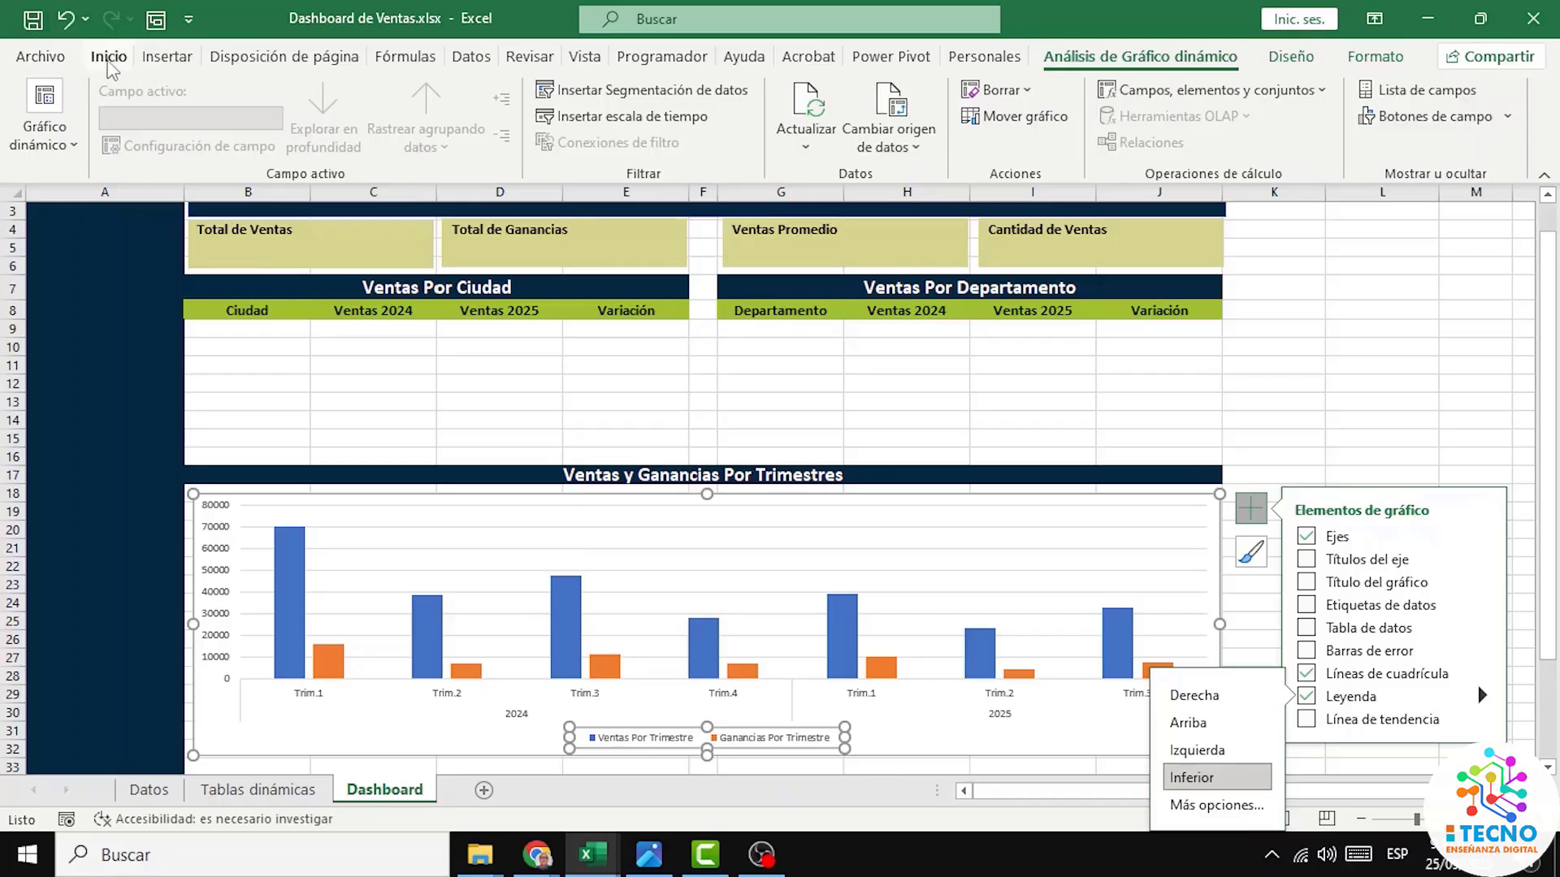
click(108, 57)
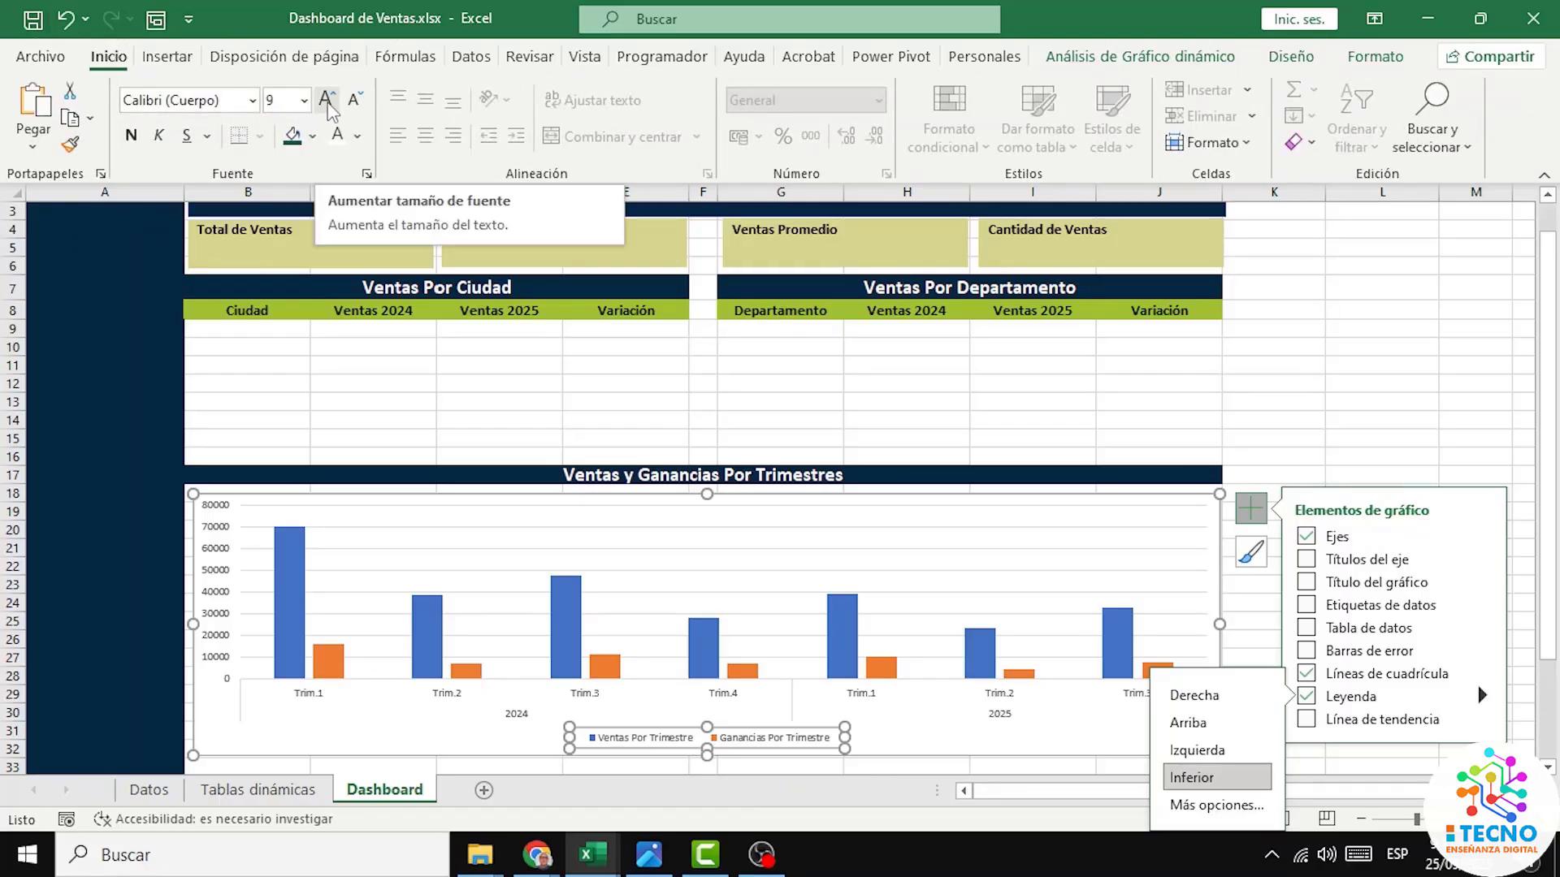
click(327, 102)
click(328, 102)
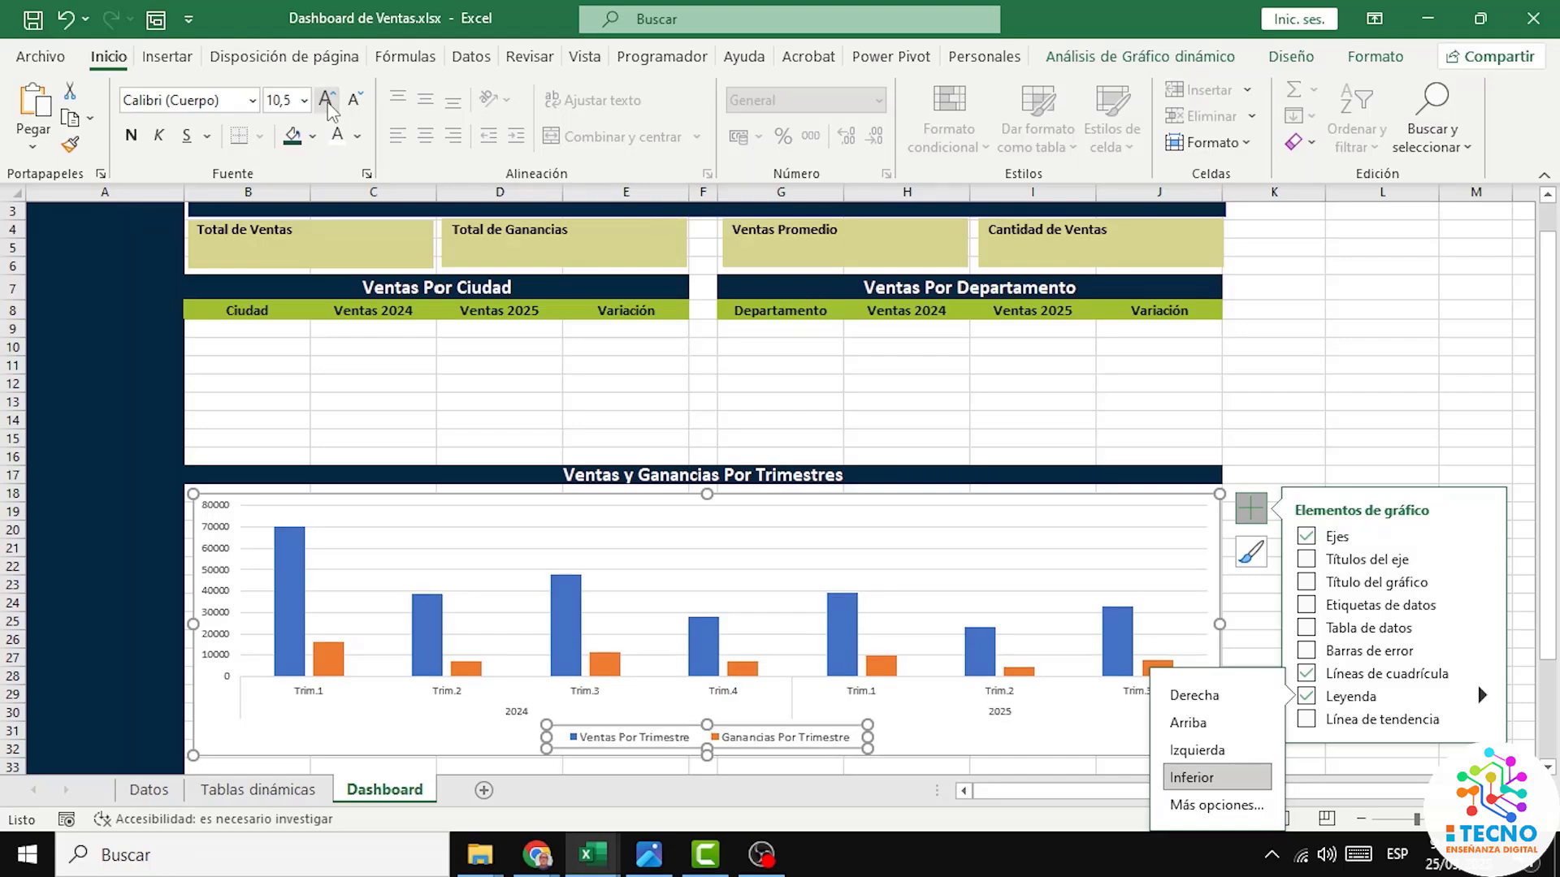
click(328, 101)
click(327, 102)
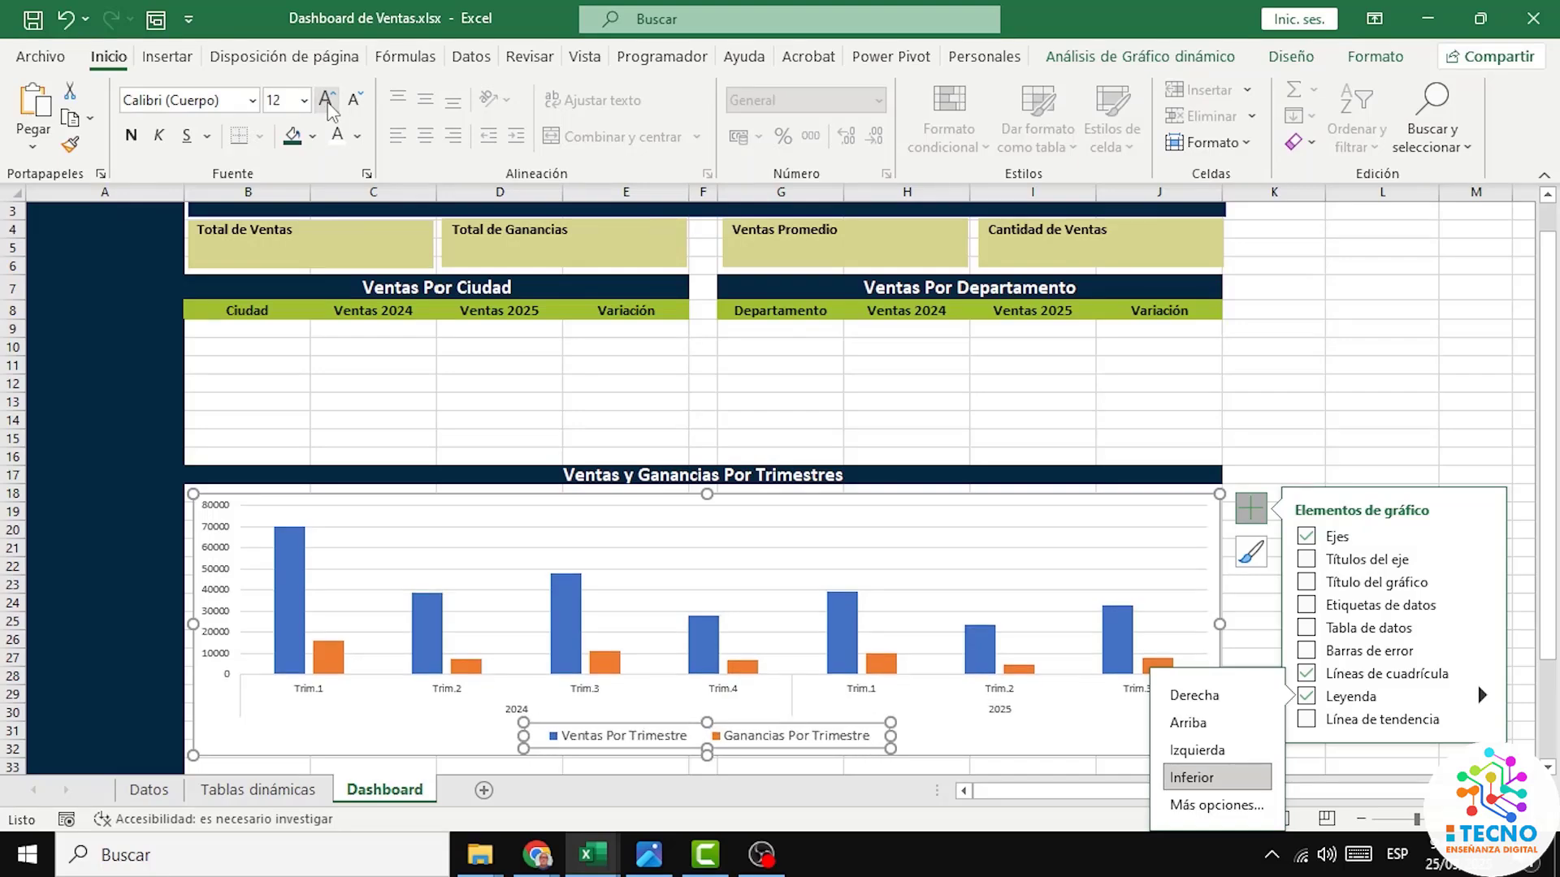
click(131, 137)
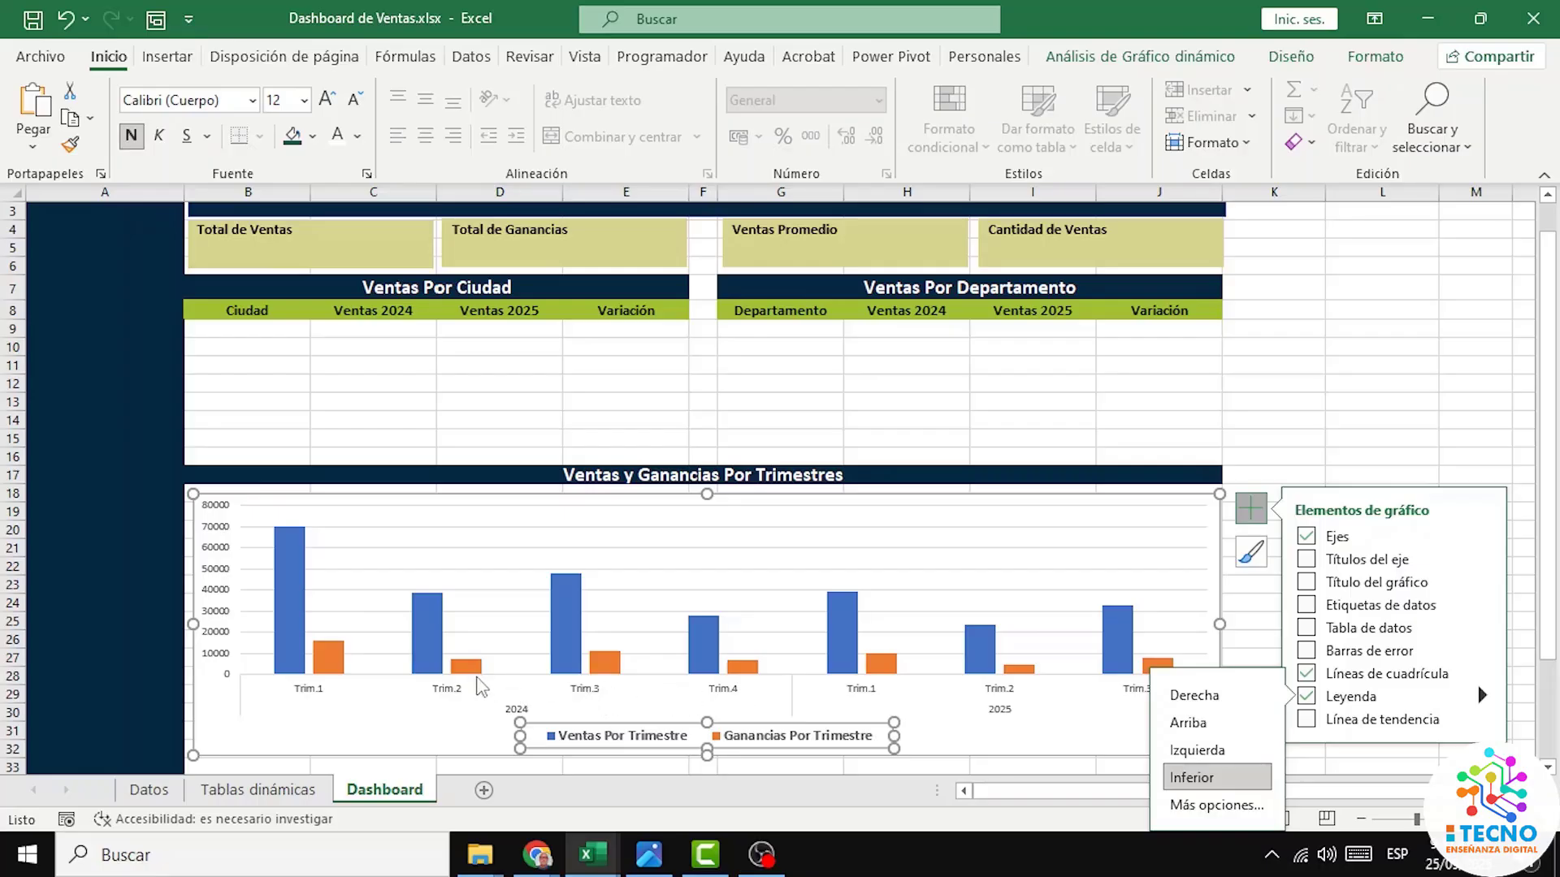
Step: Format the quarterly chart's horizontal axis labels as bold, size 11
click(455, 697)
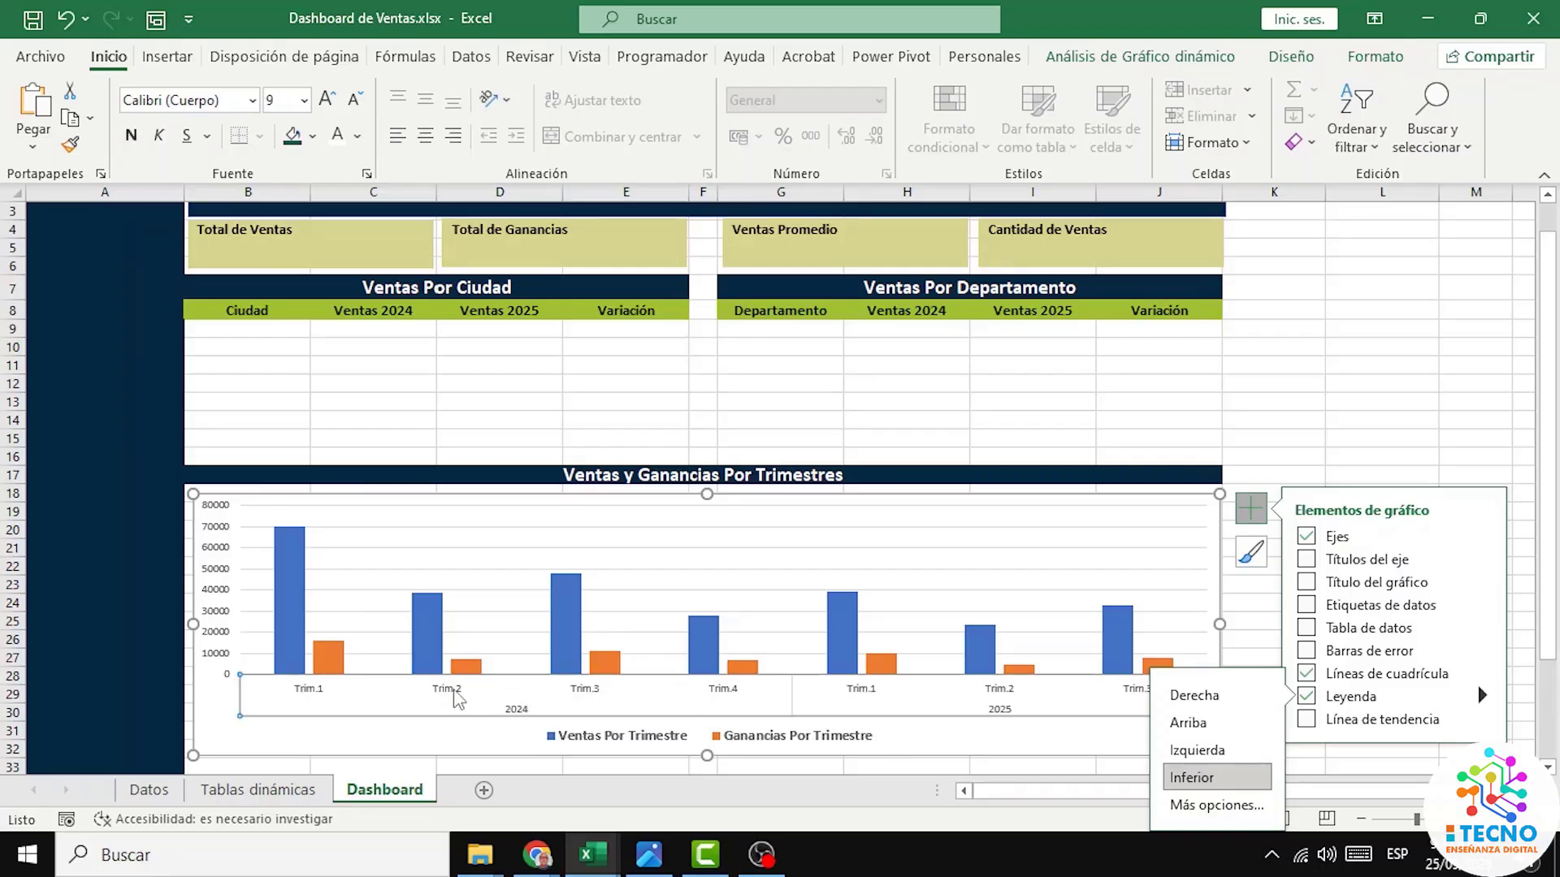
click(132, 139)
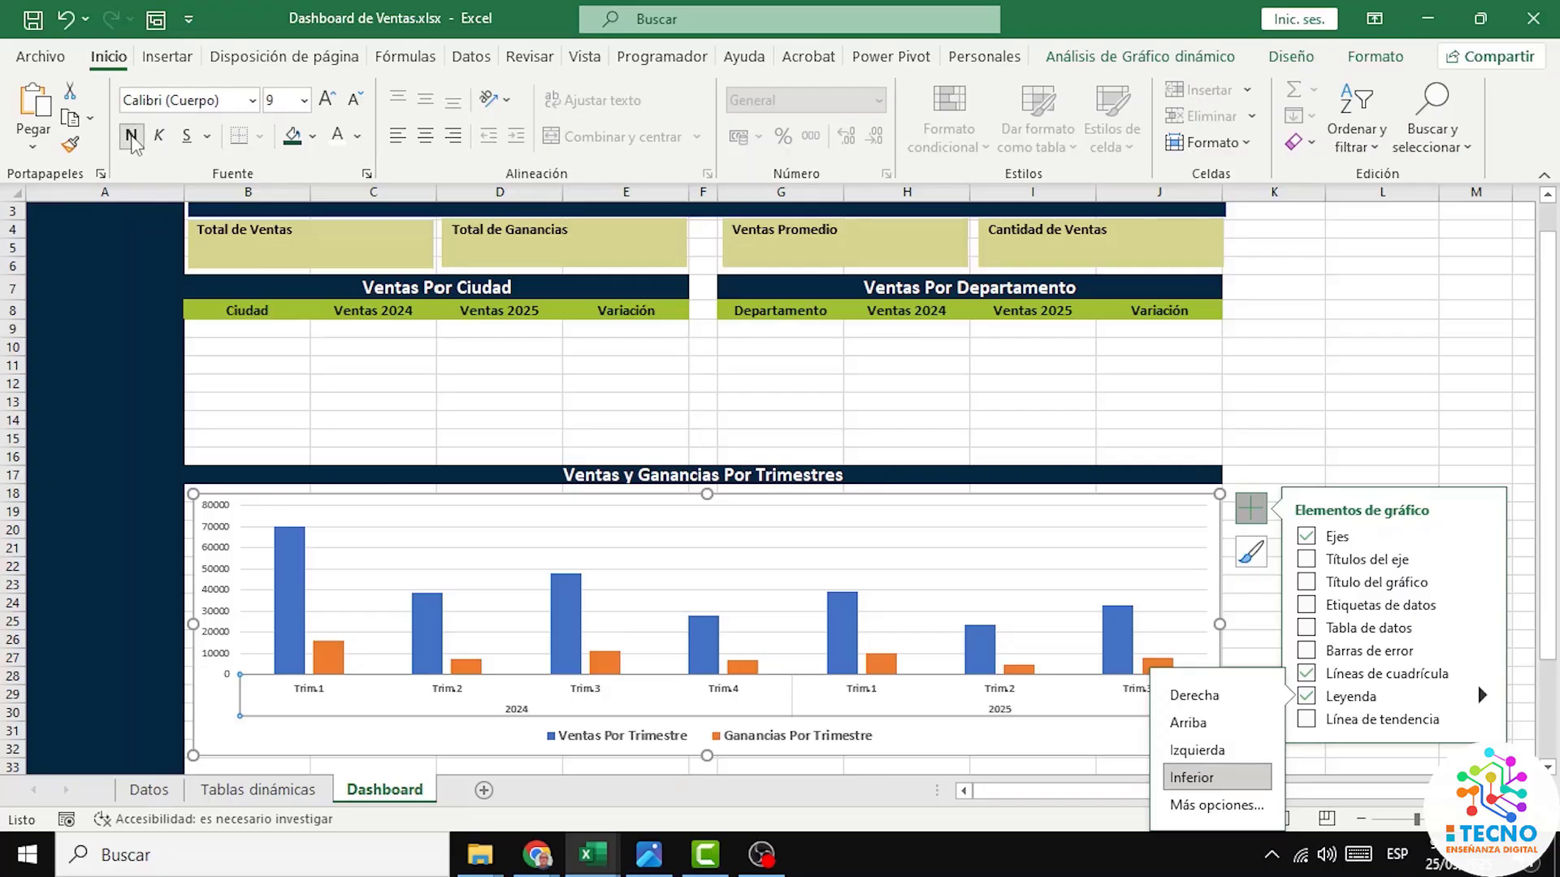
click(328, 101)
click(327, 101)
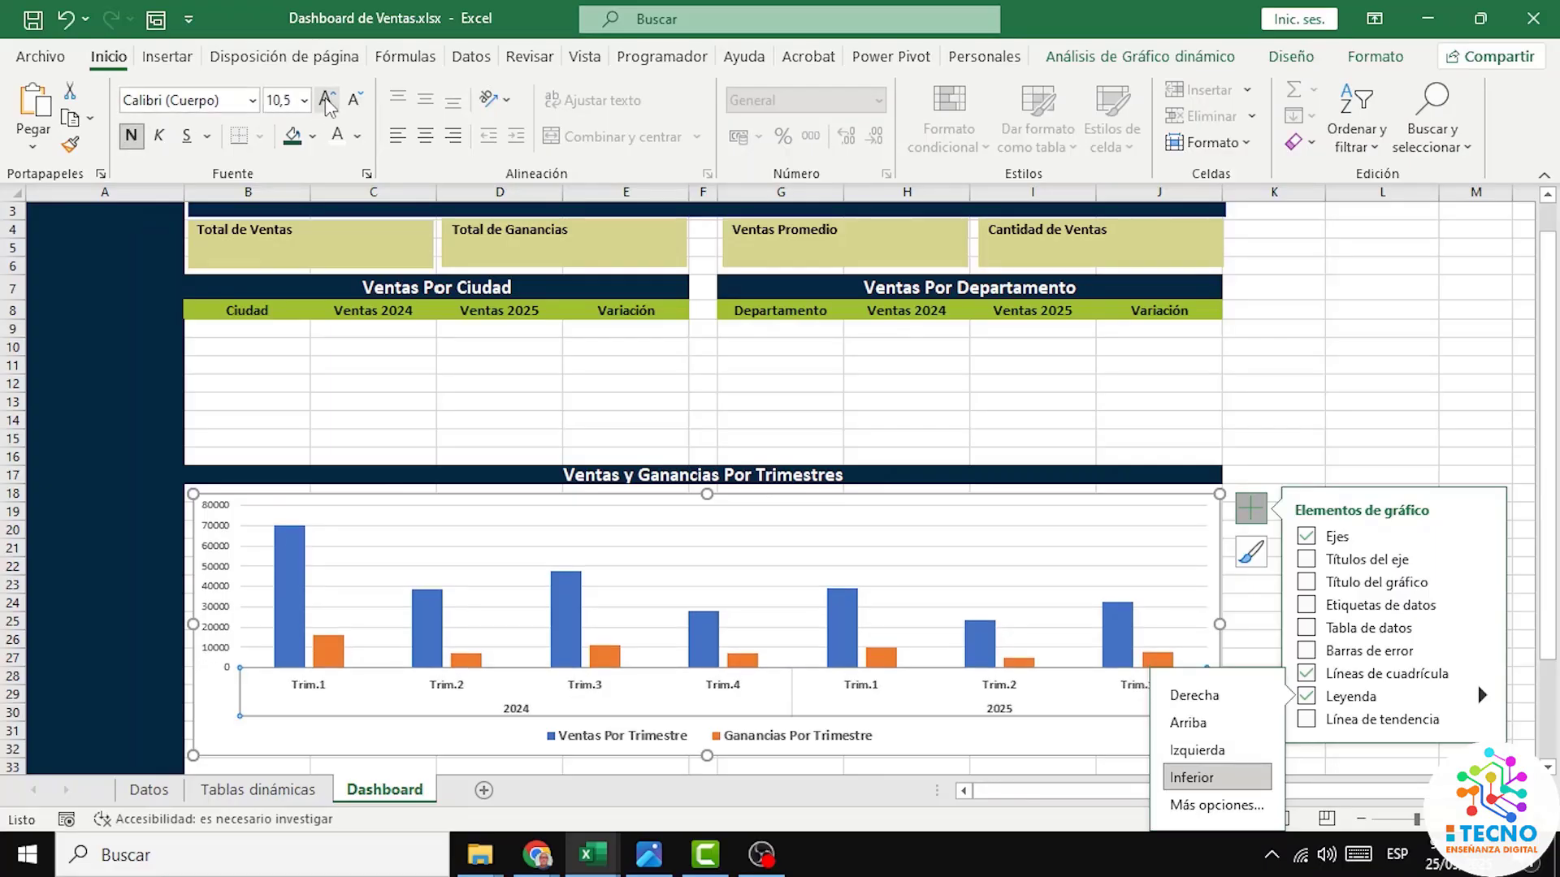
click(327, 101)
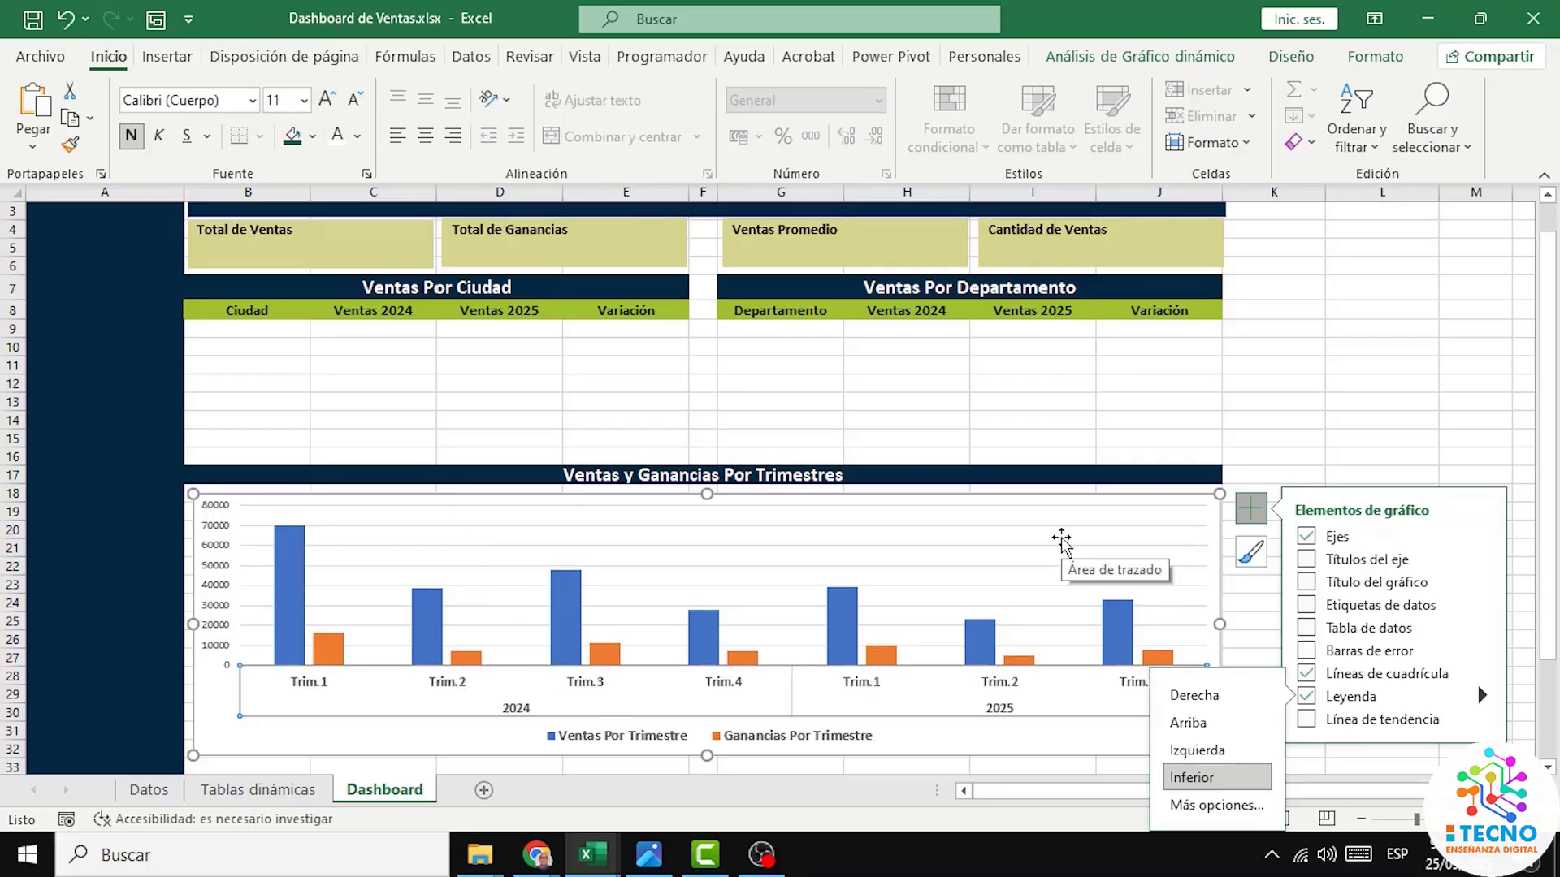
Step: Change the quarterly chart to a combo with Ventas Por Trimestre as Columnas agrupadas and Ganancias Por Trimestre as Líneas on the secondary axis
right_click(816, 540)
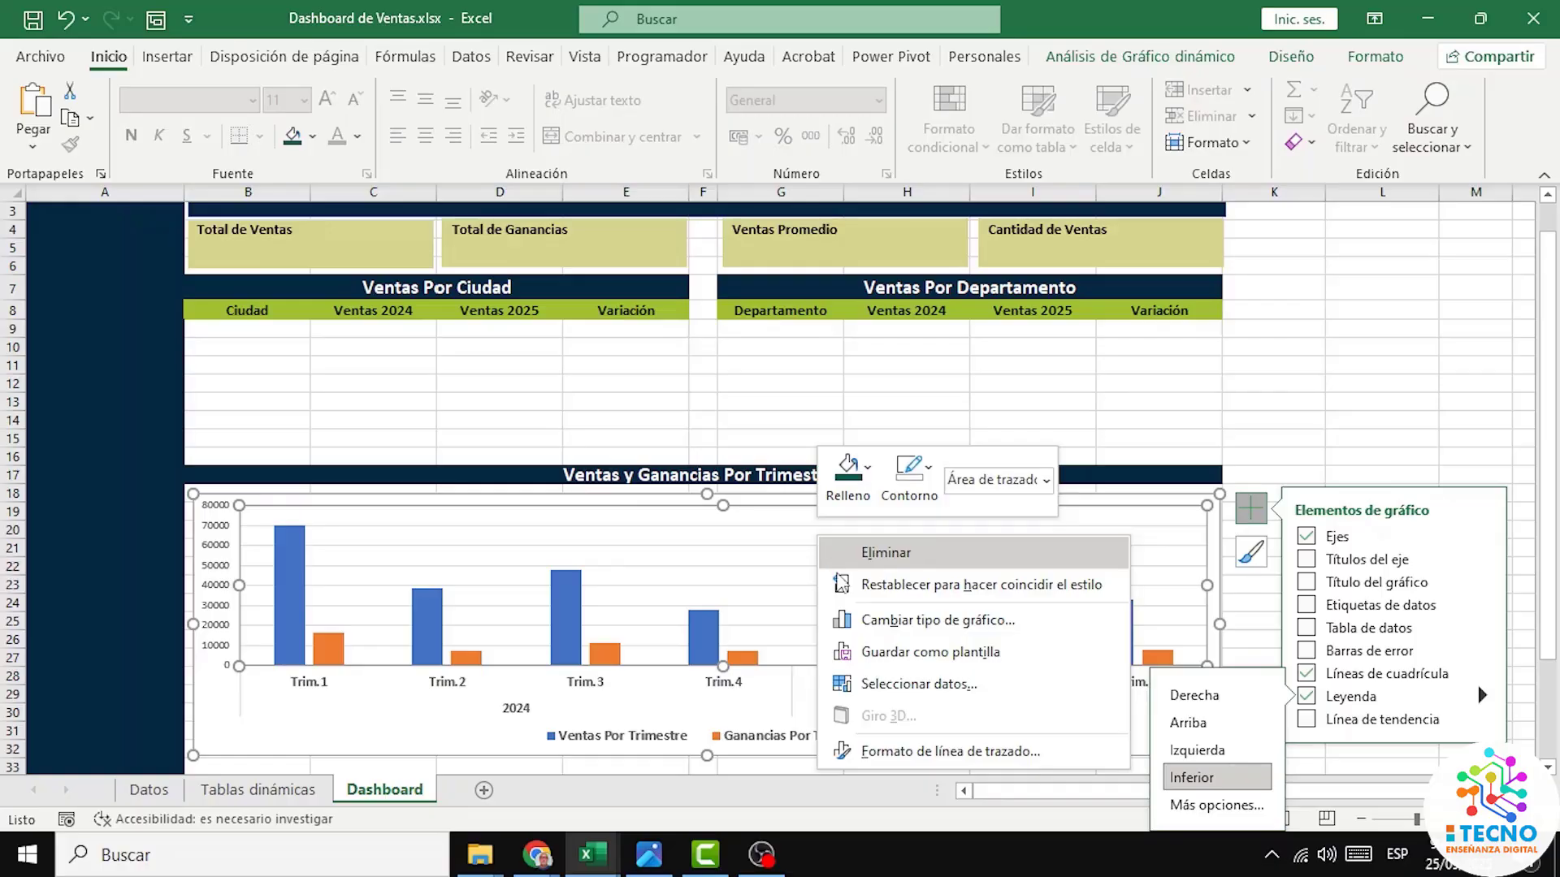
click(956, 622)
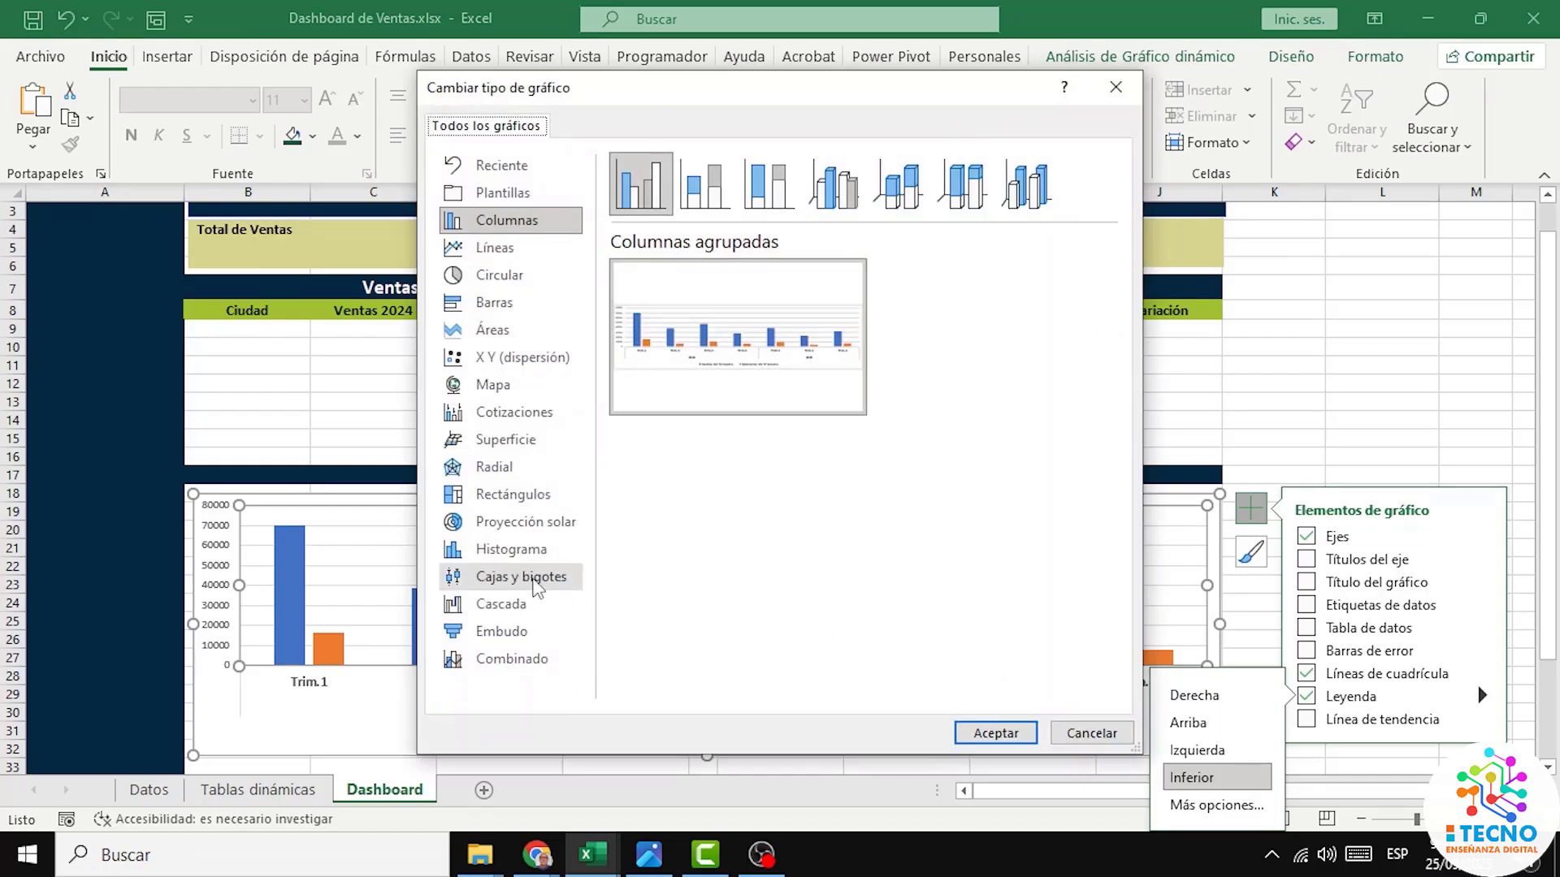
click(520, 660)
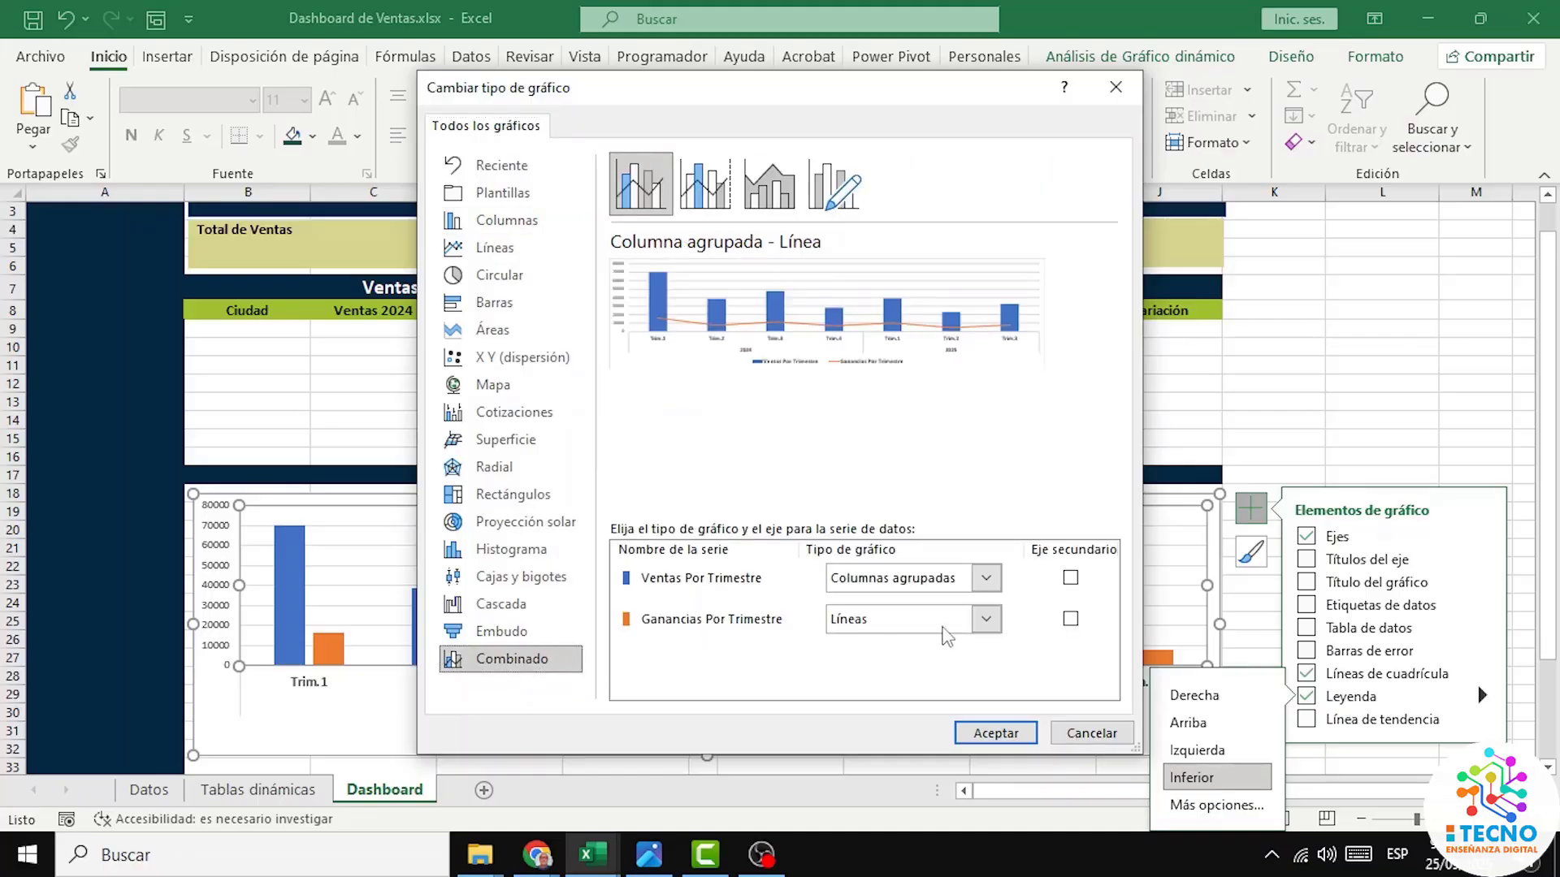
click(987, 621)
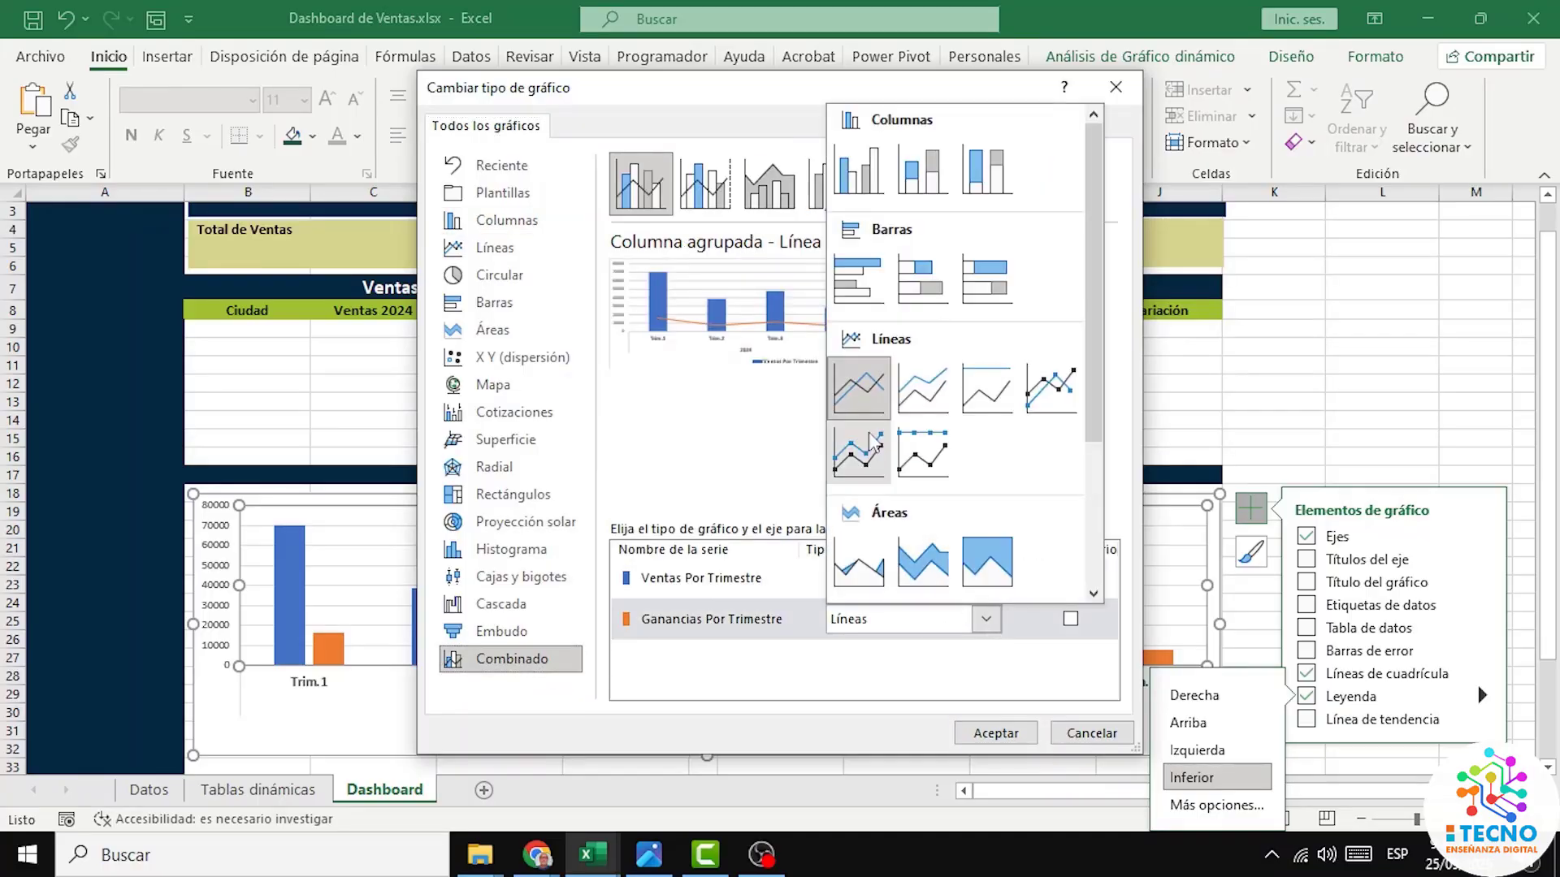
click(859, 388)
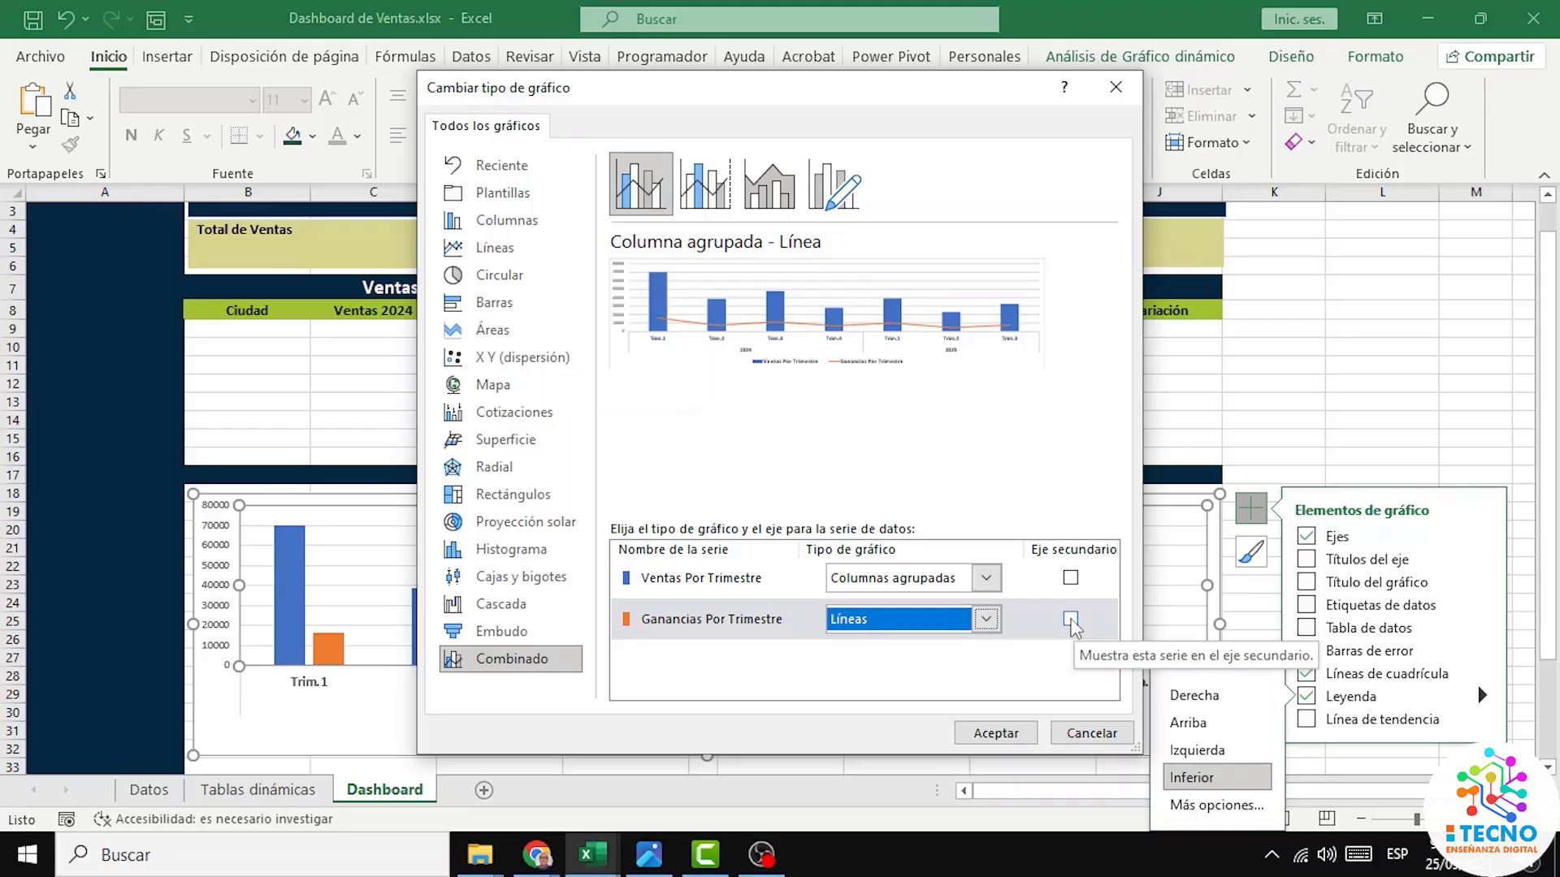
click(1070, 620)
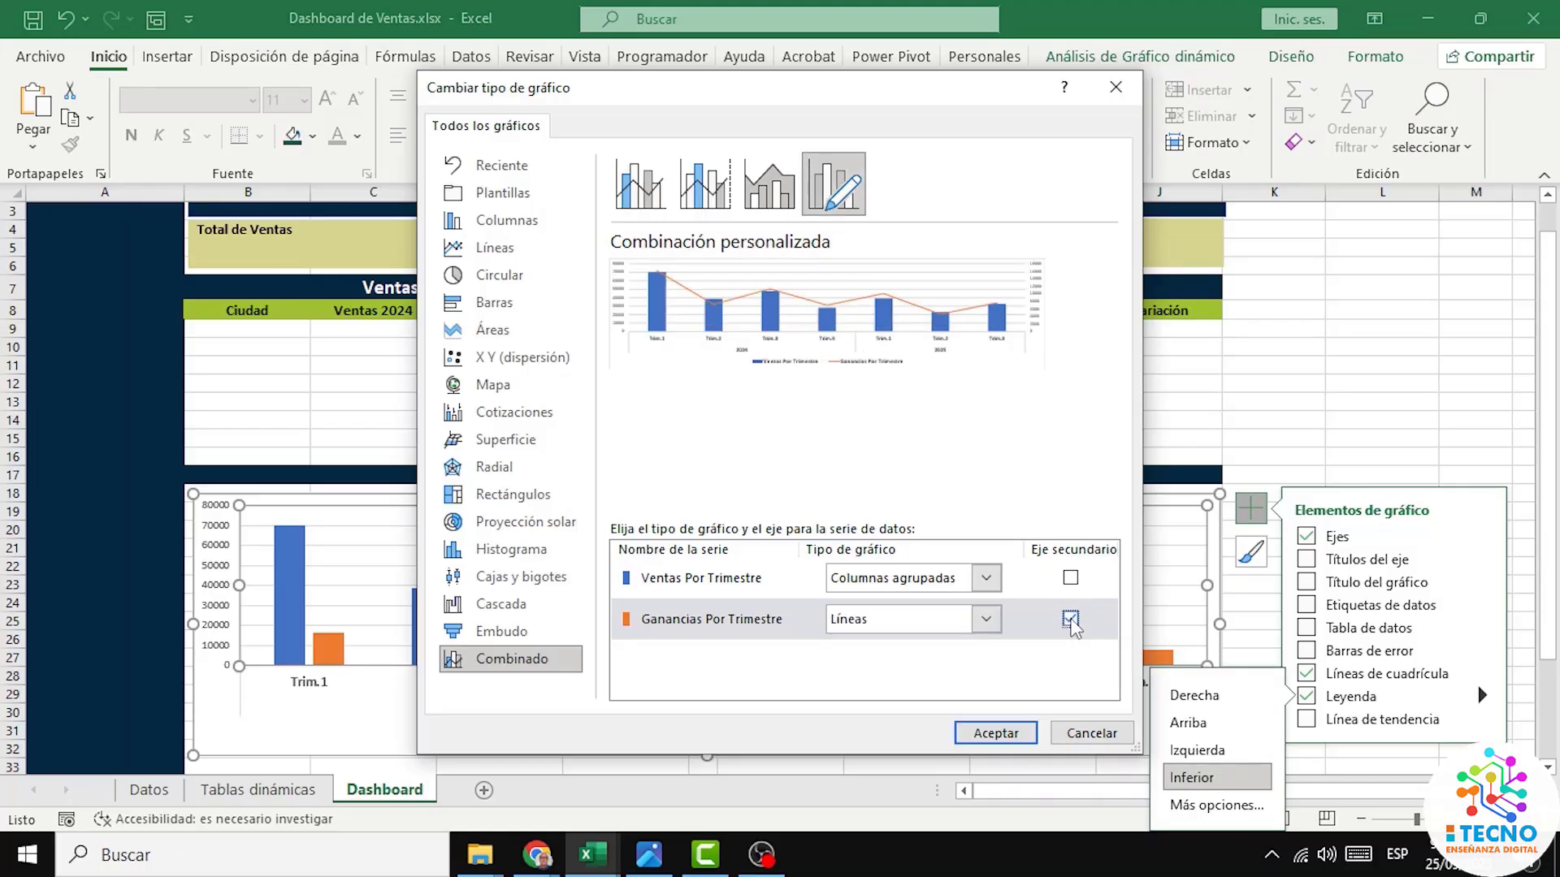
click(996, 733)
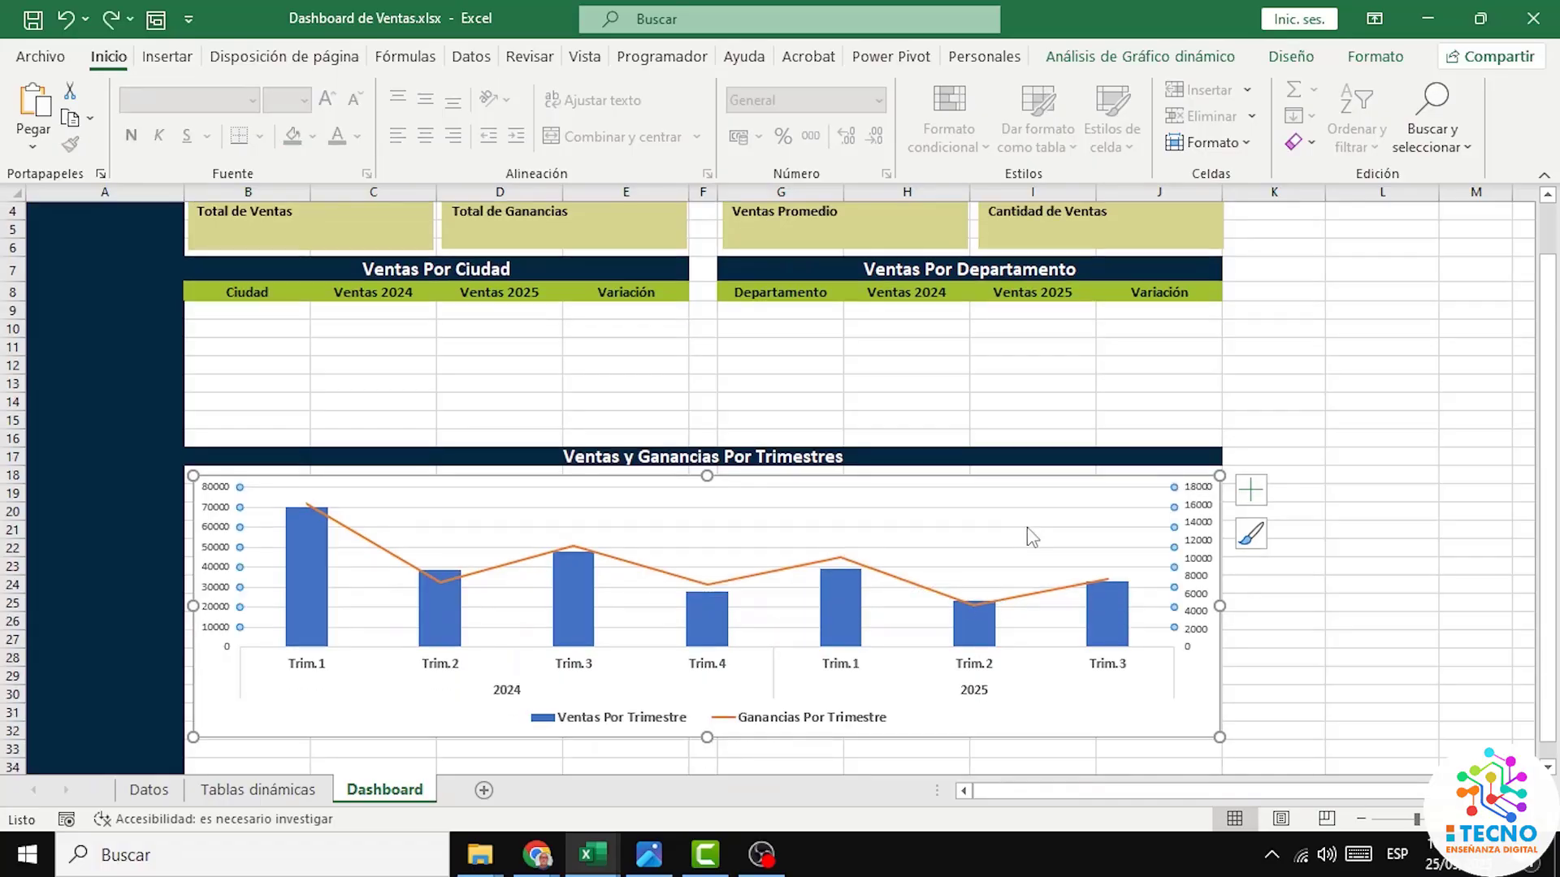
Step: Fill the Ventas Por Trimestre columns with the olive green of the table header rows and remove their outline
click(305, 578)
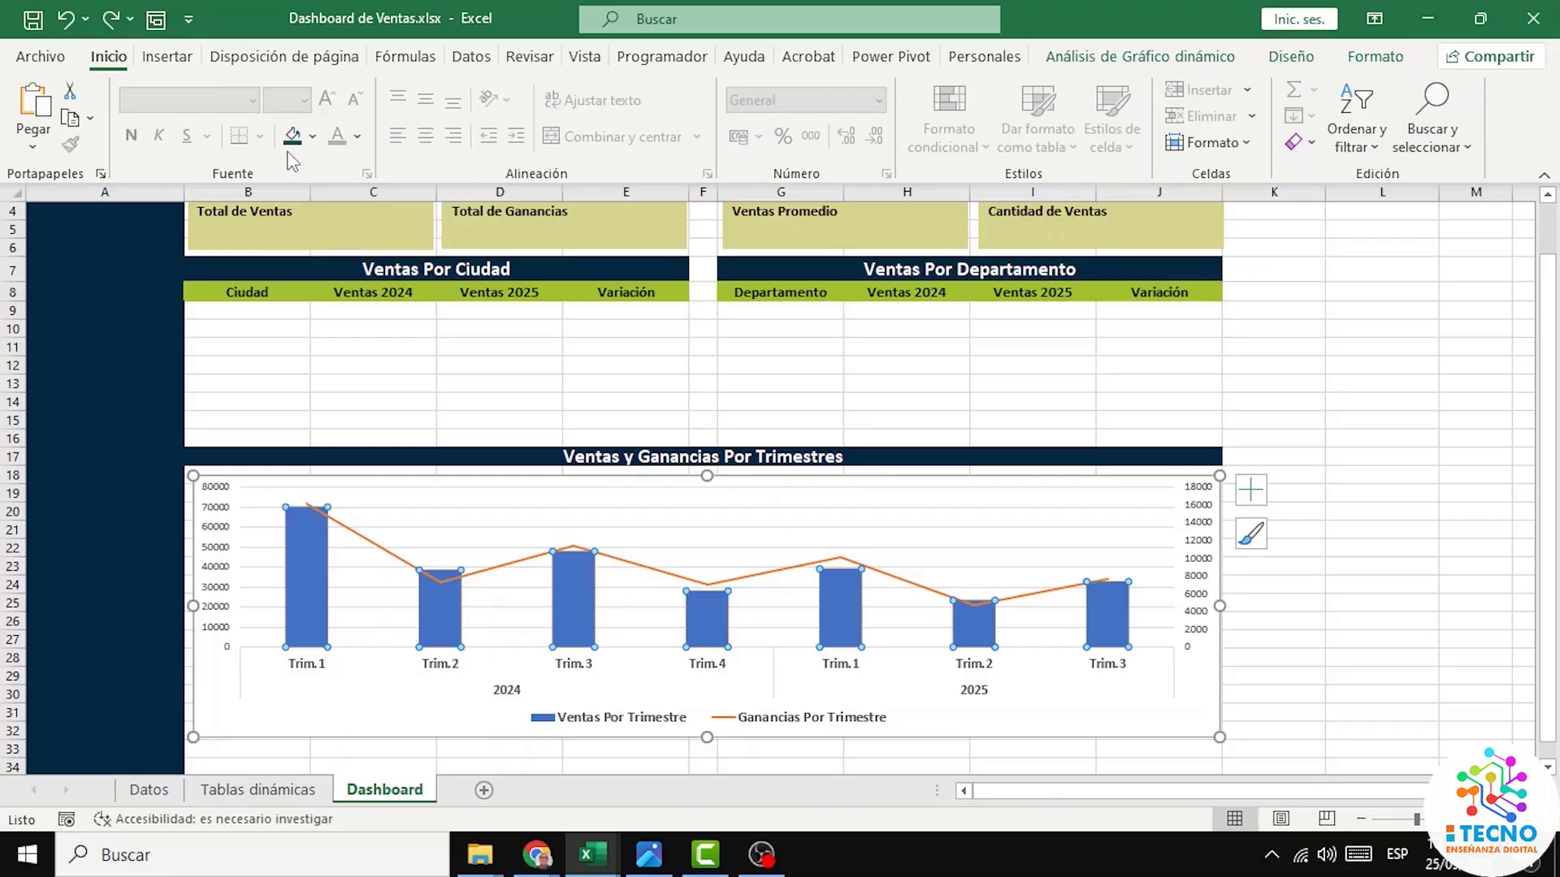
click(313, 138)
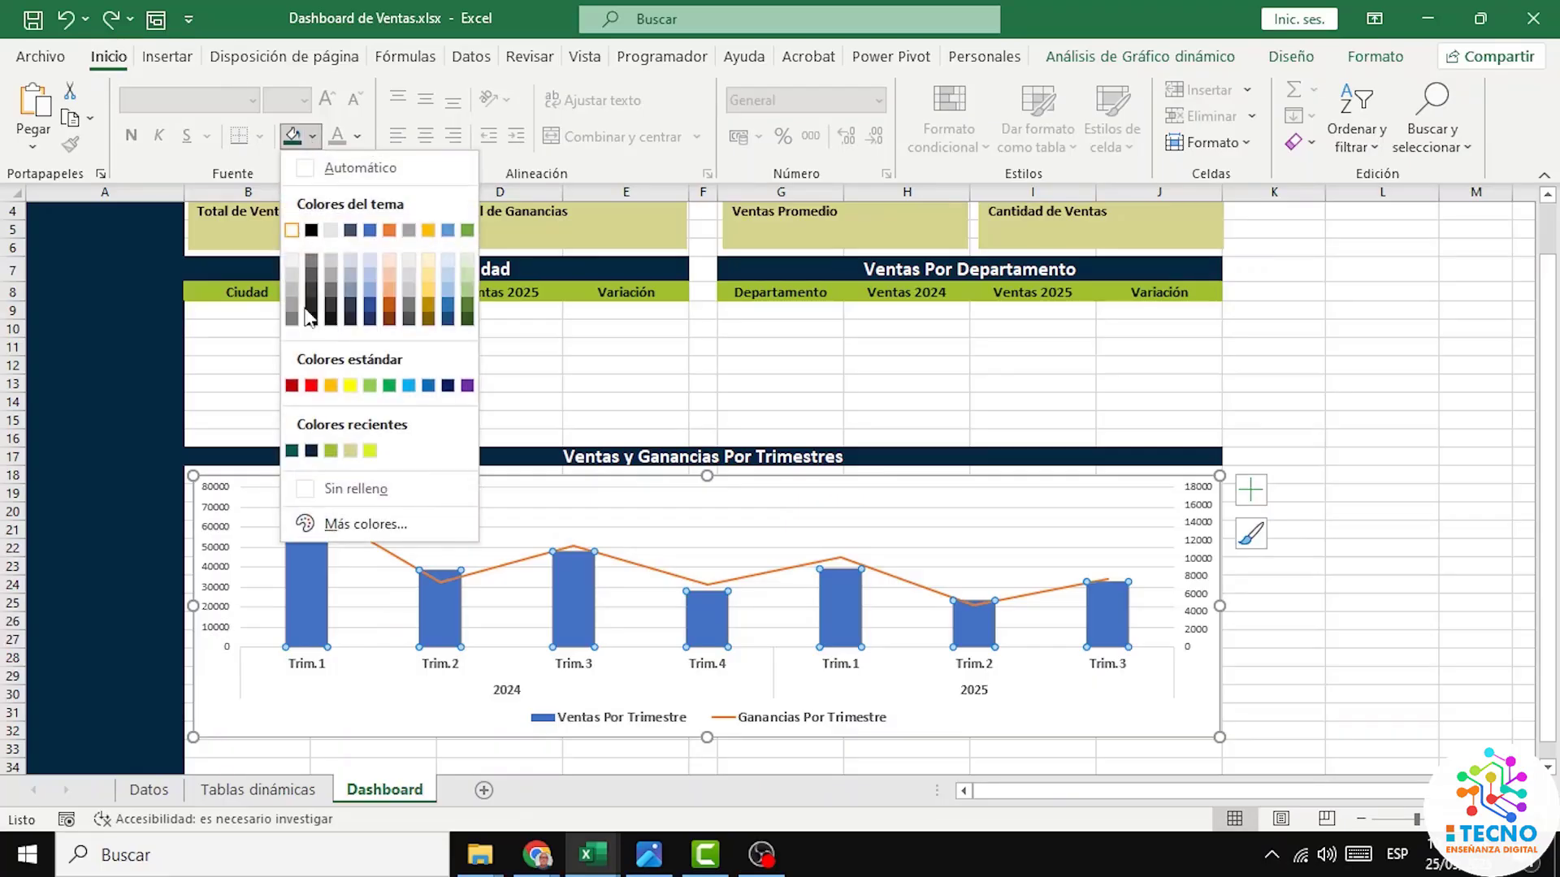
click(331, 451)
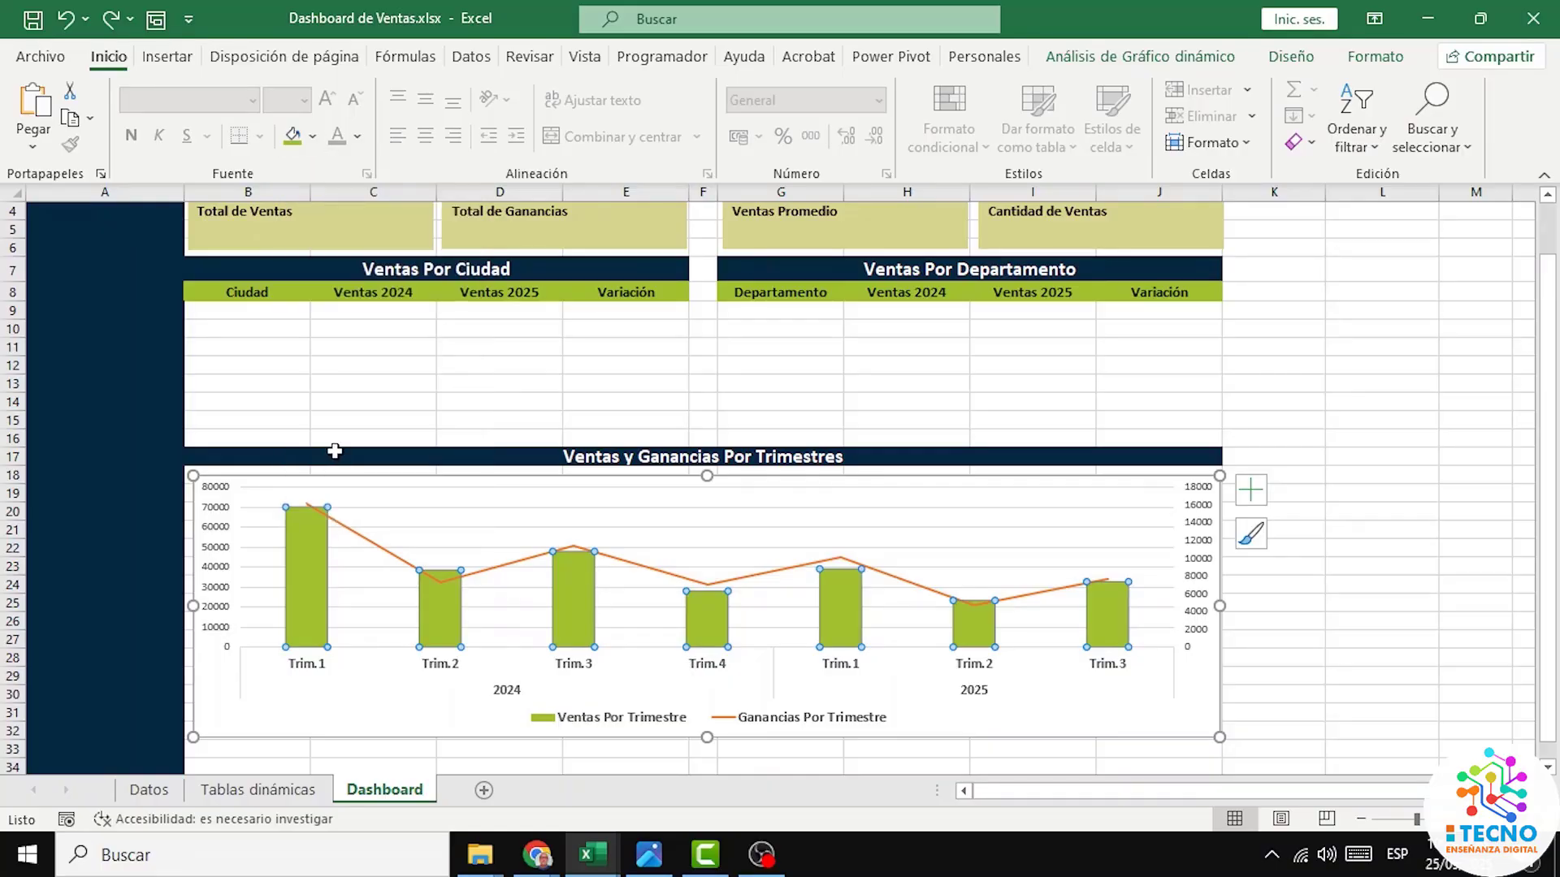
click(1381, 57)
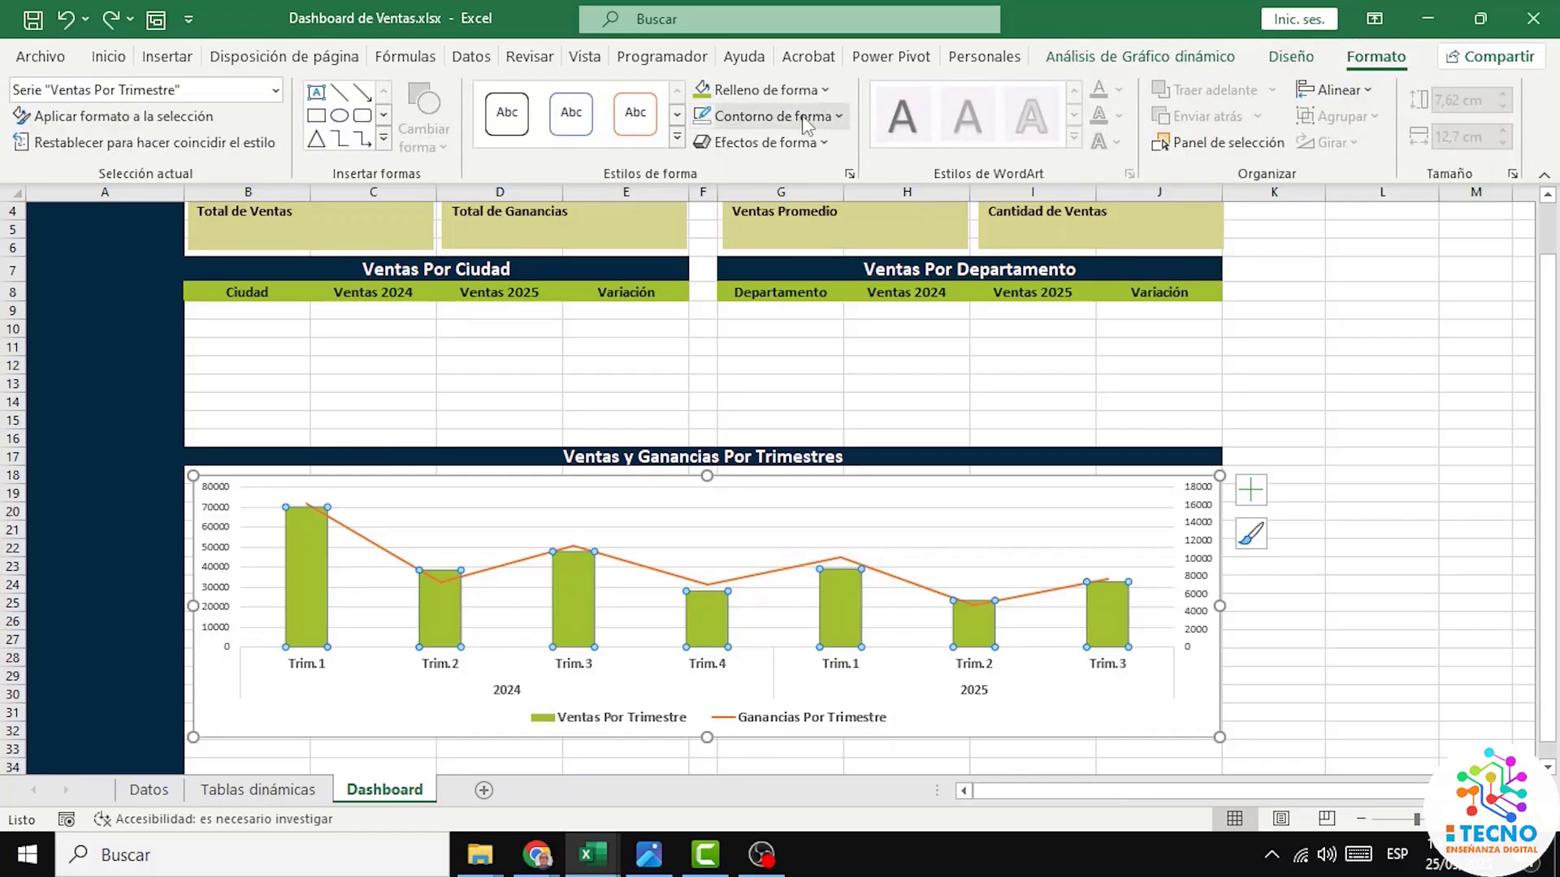
click(832, 119)
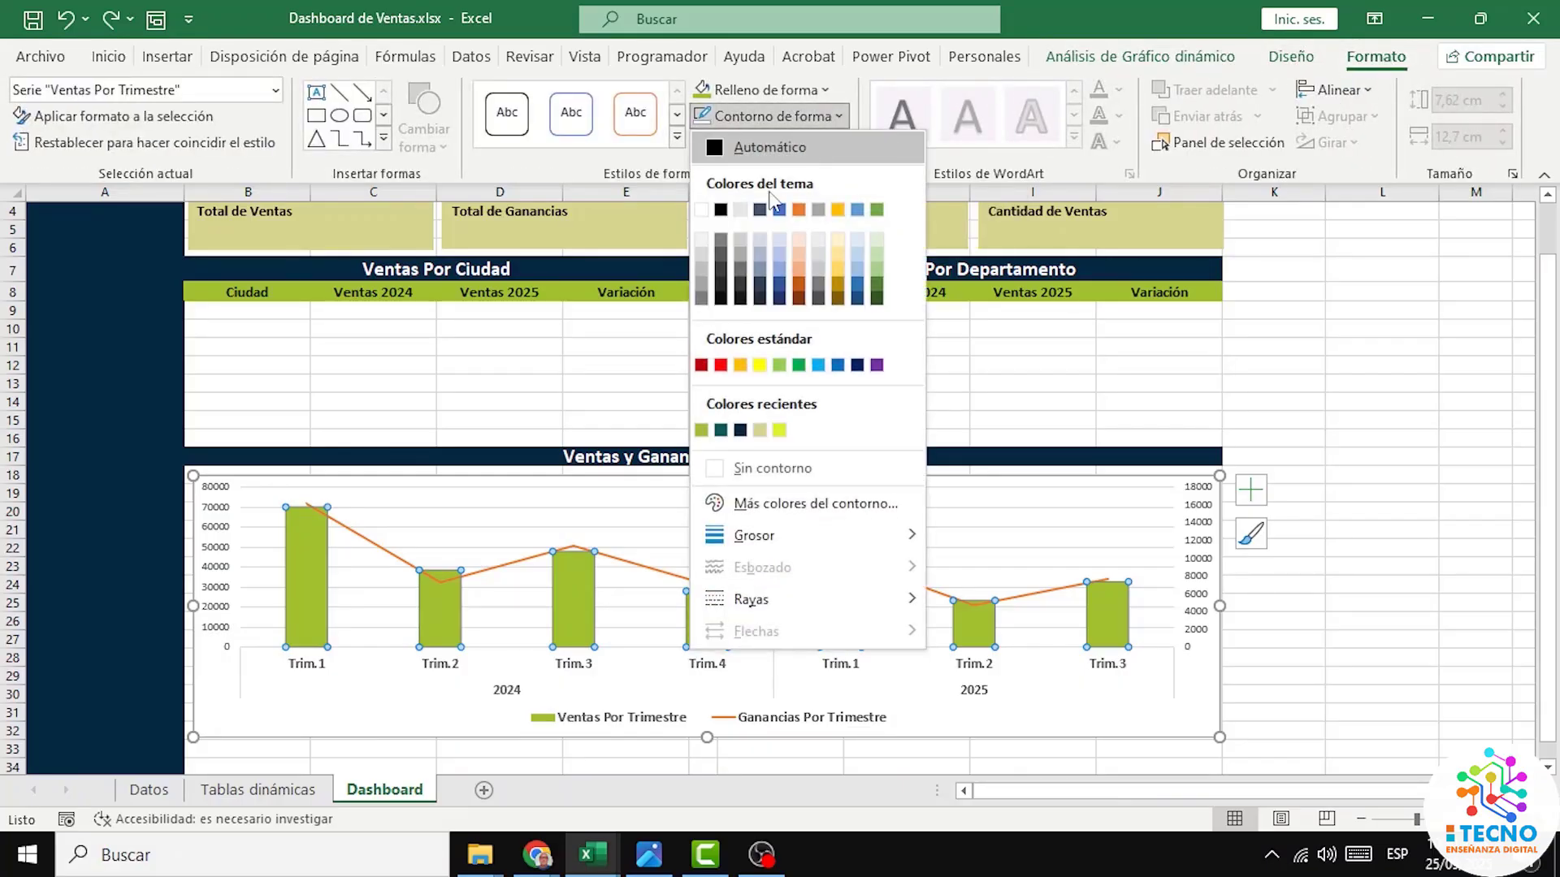
click(717, 471)
click(762, 520)
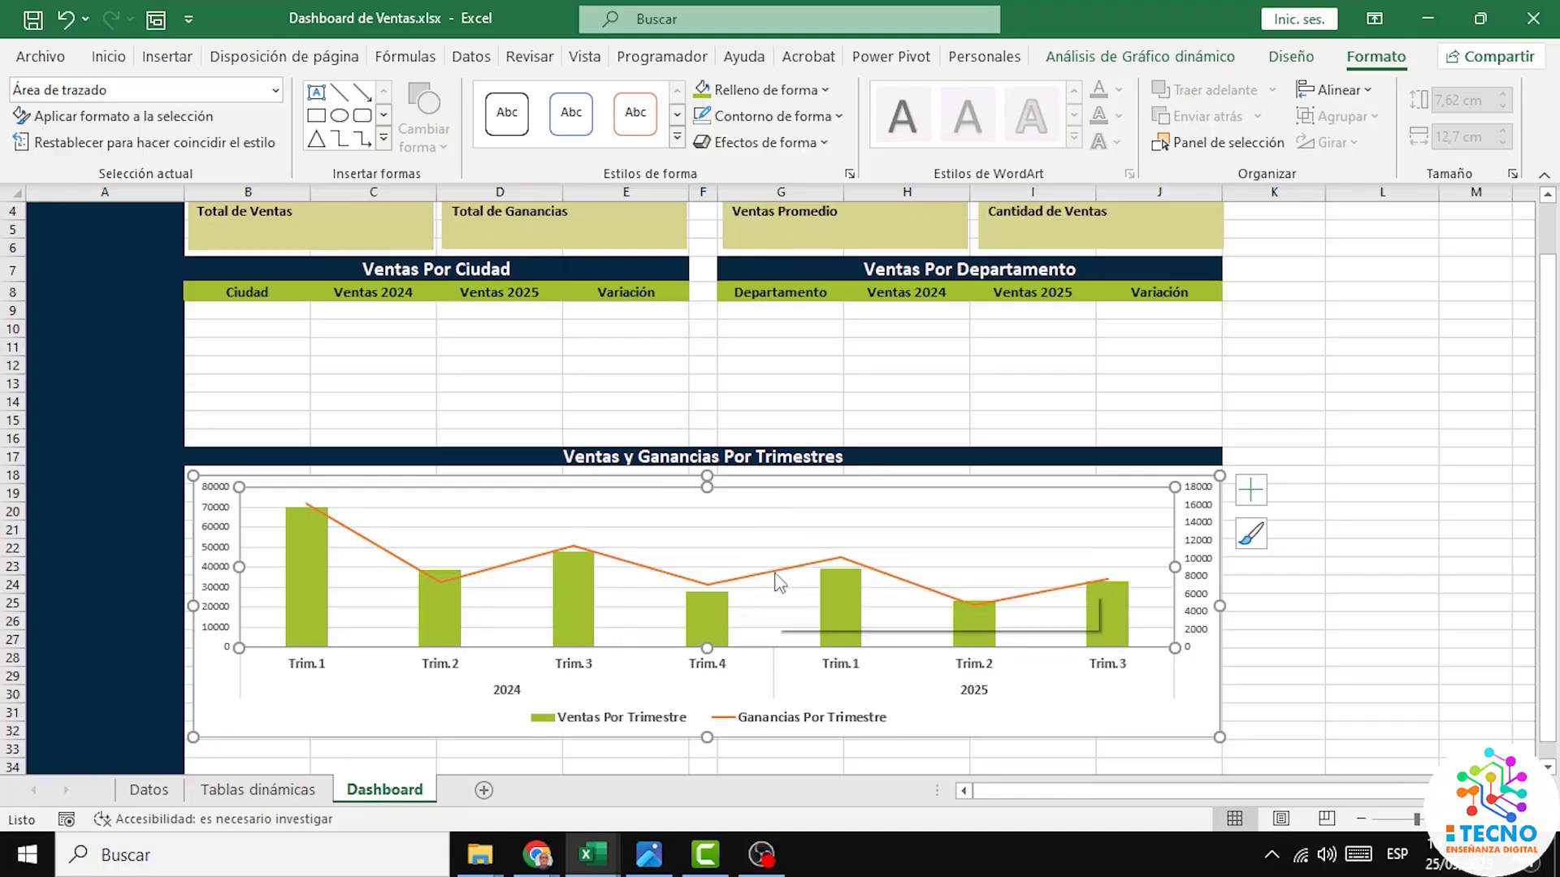
Step: Recolor the Ganancias Por Trimestre line with the dark navy recent color
click(780, 579)
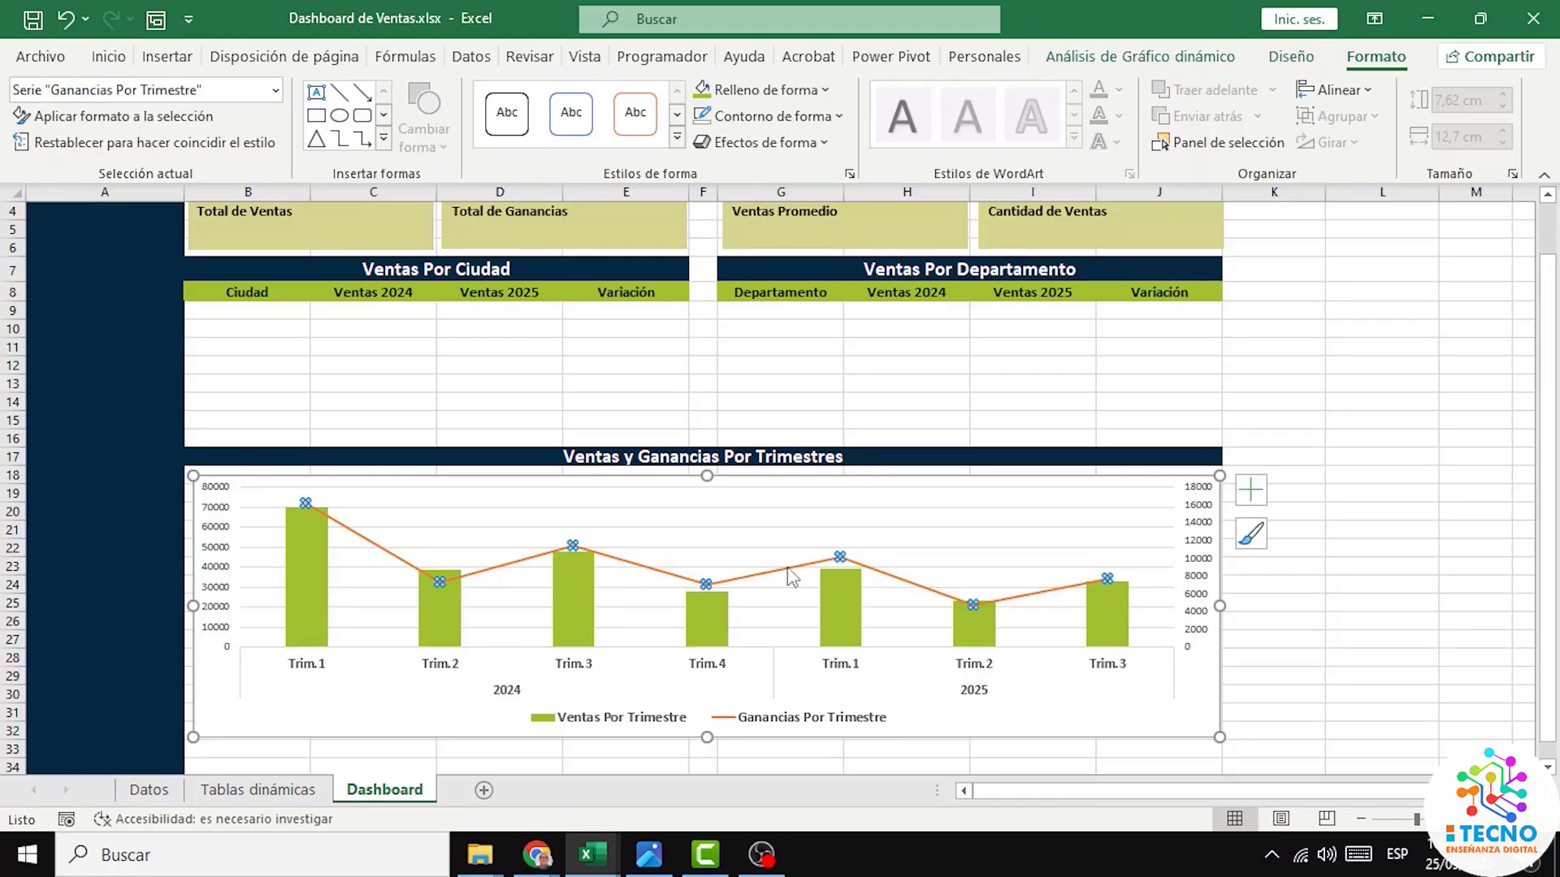
right_click(788, 574)
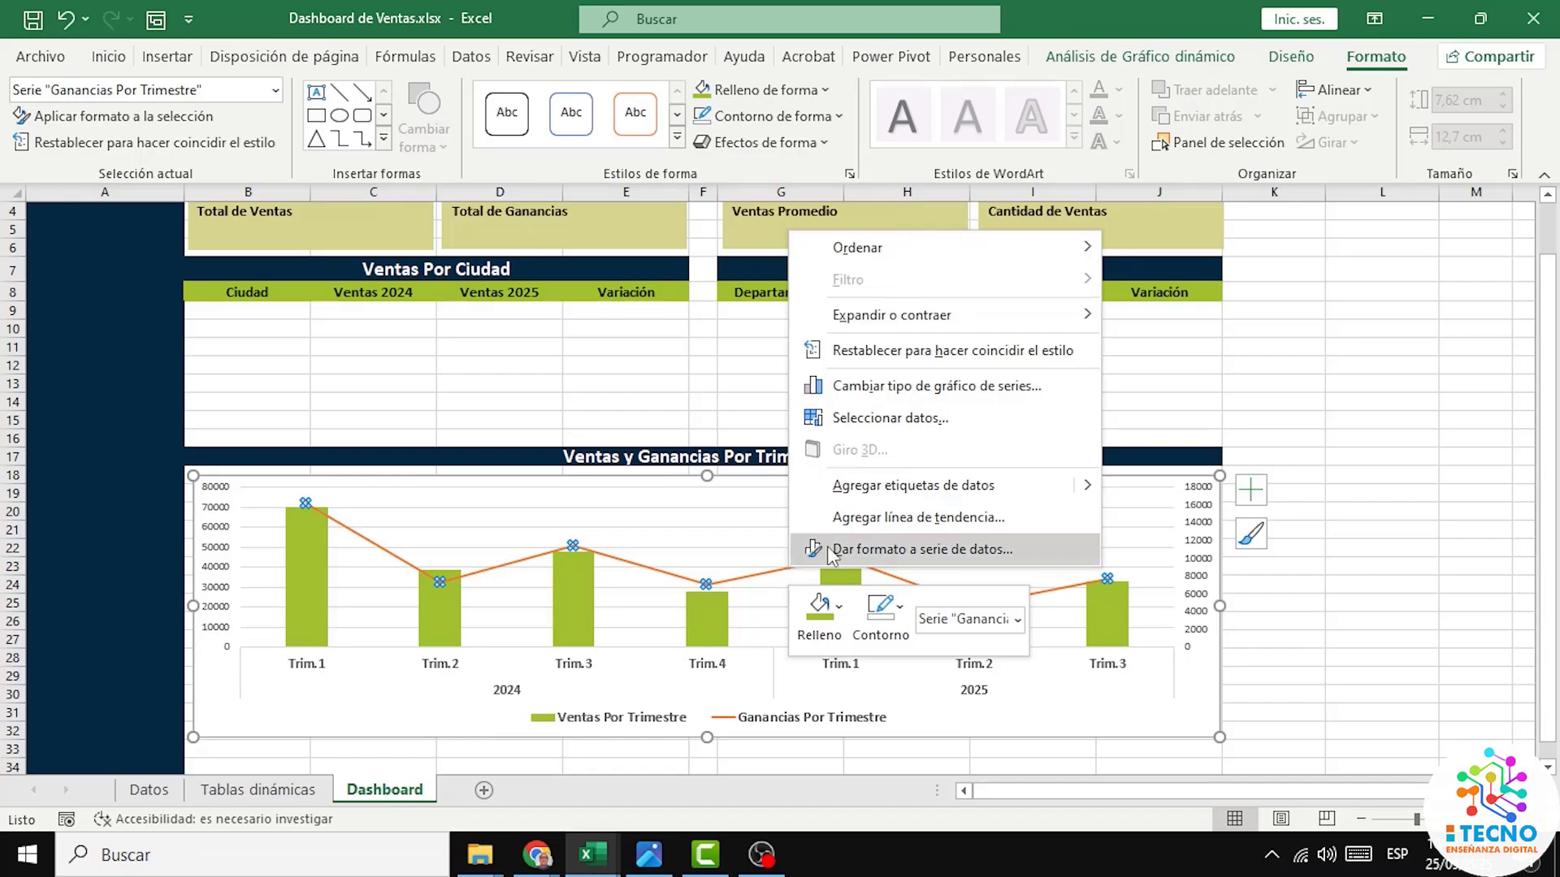
click(909, 551)
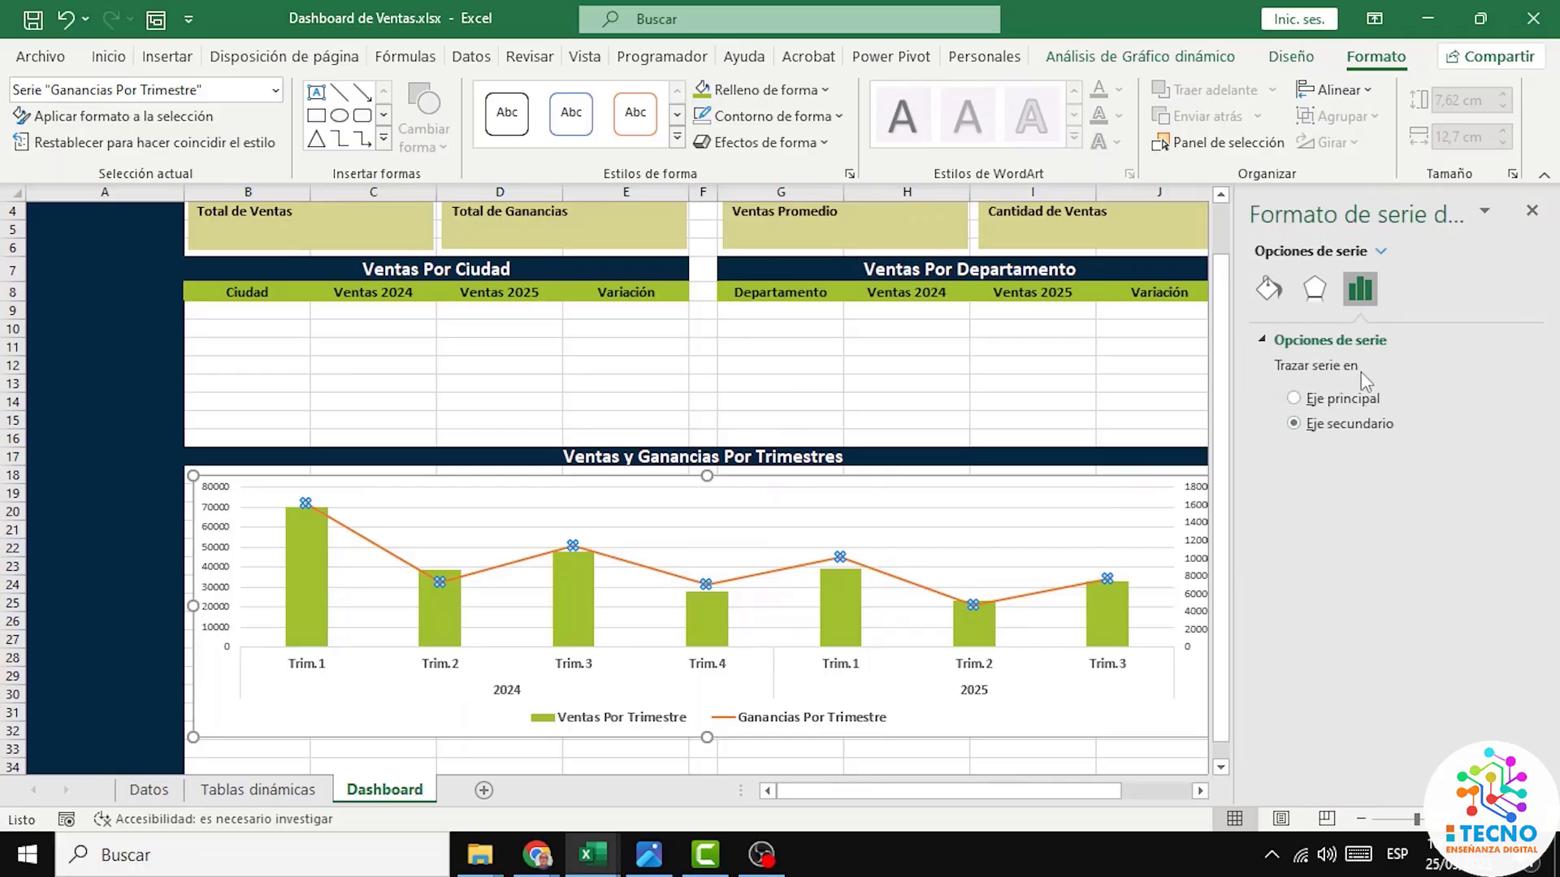
click(1270, 290)
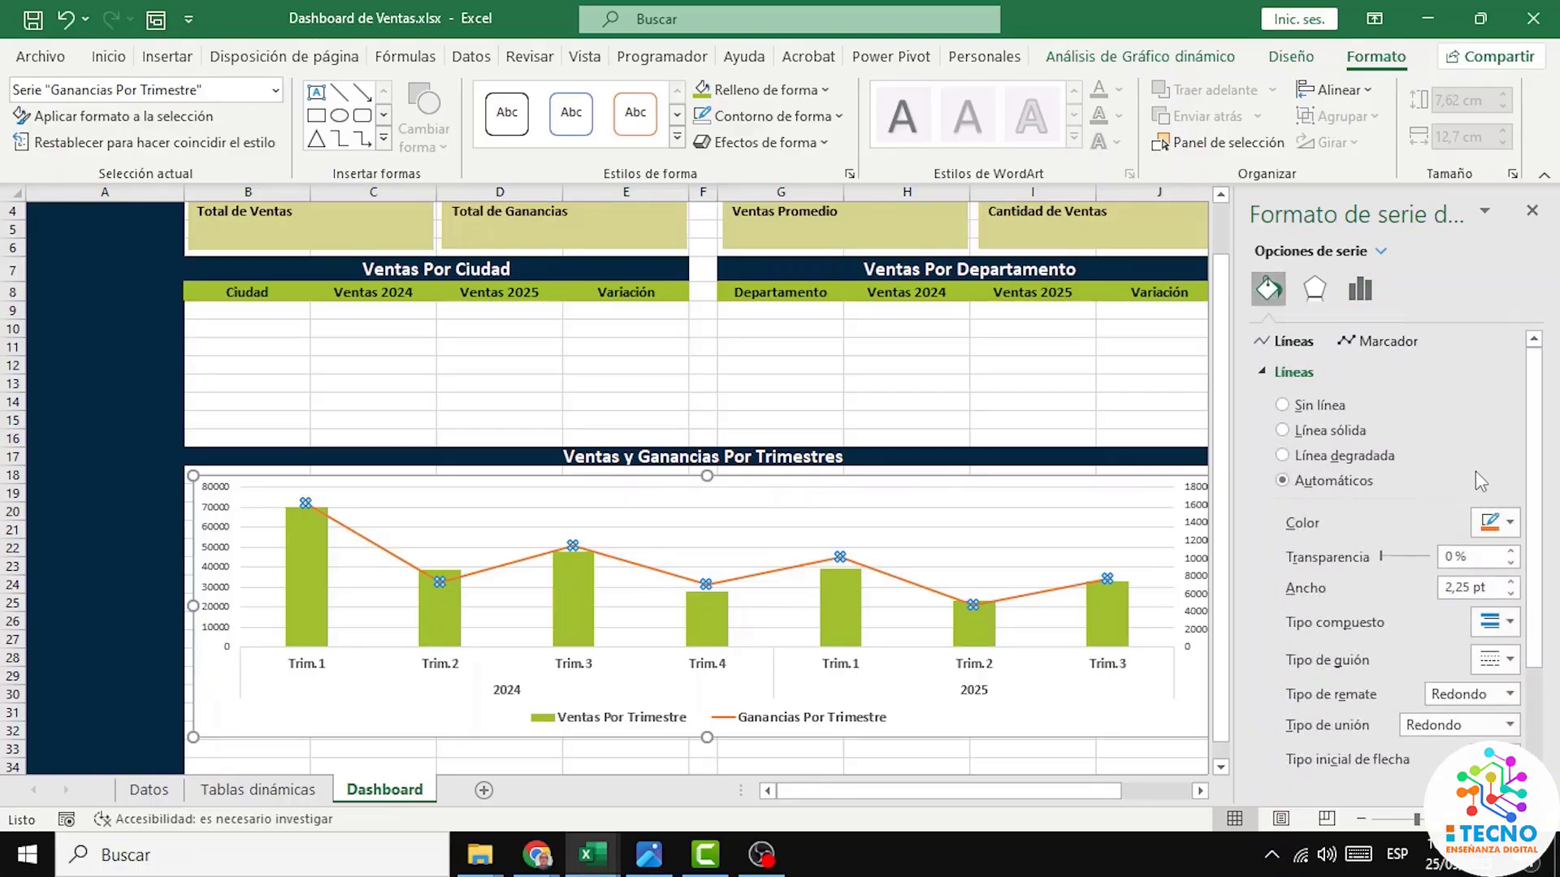
click(1510, 521)
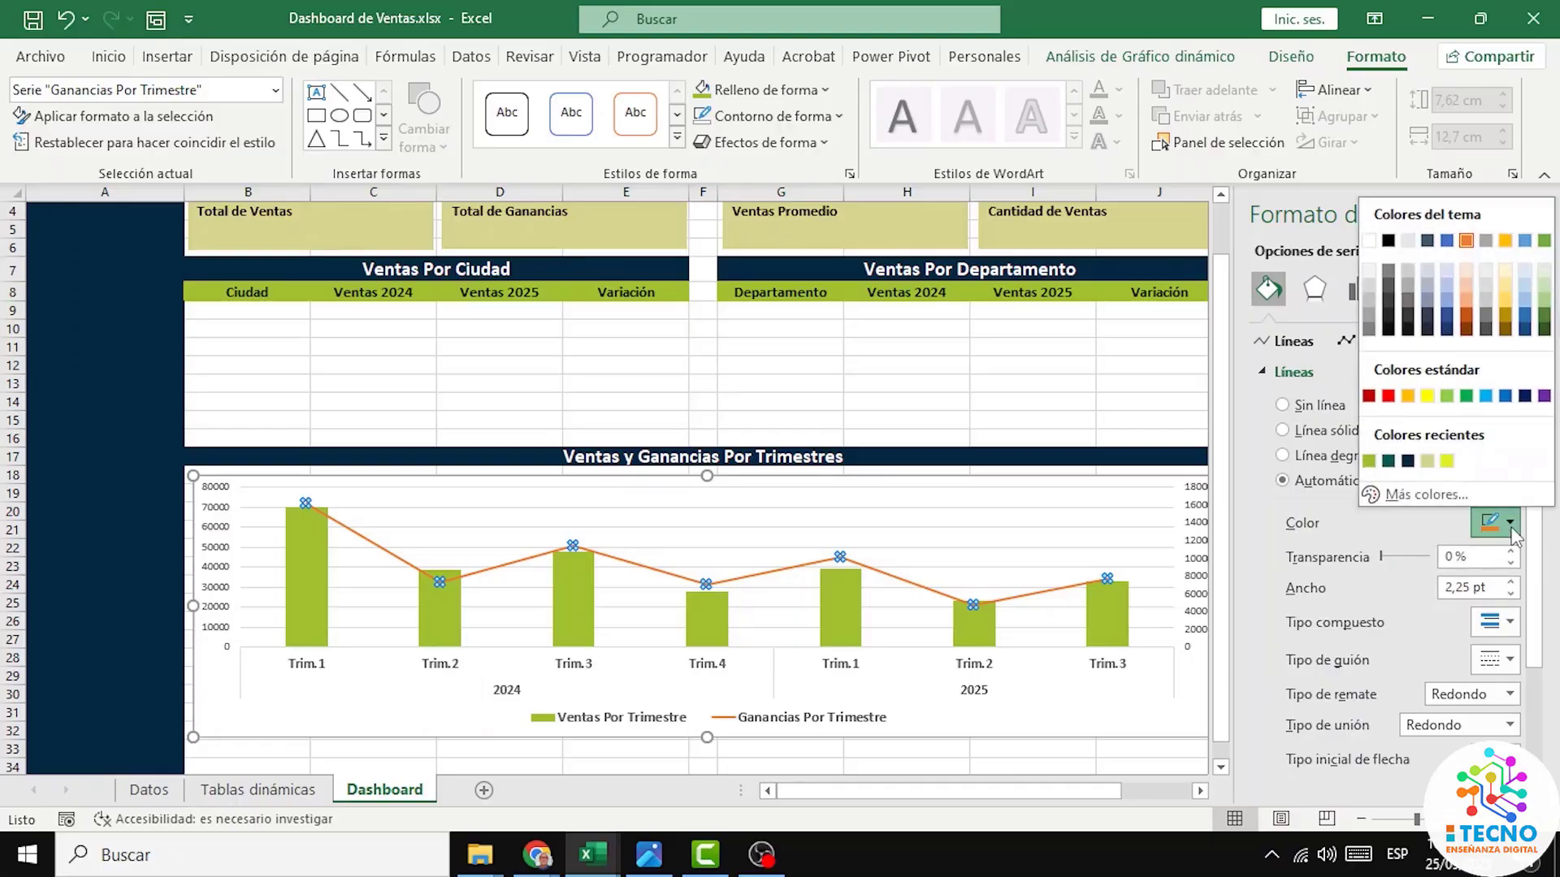
click(1408, 462)
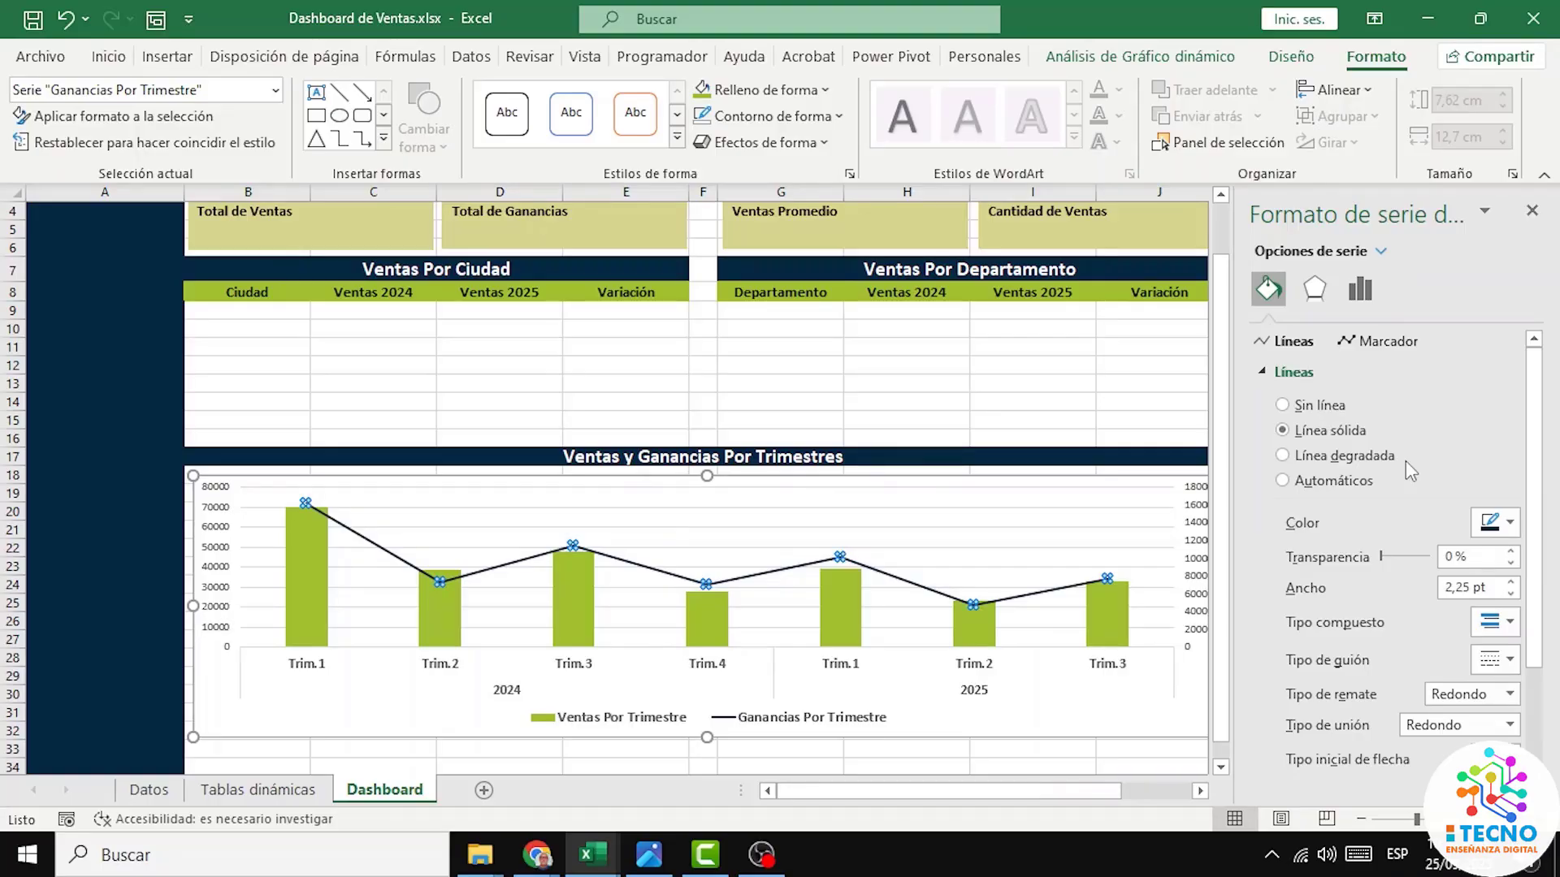
Step: Give the Ganancias Por Trimestre line built-in (Integrado) round markers of size 8
click(1387, 342)
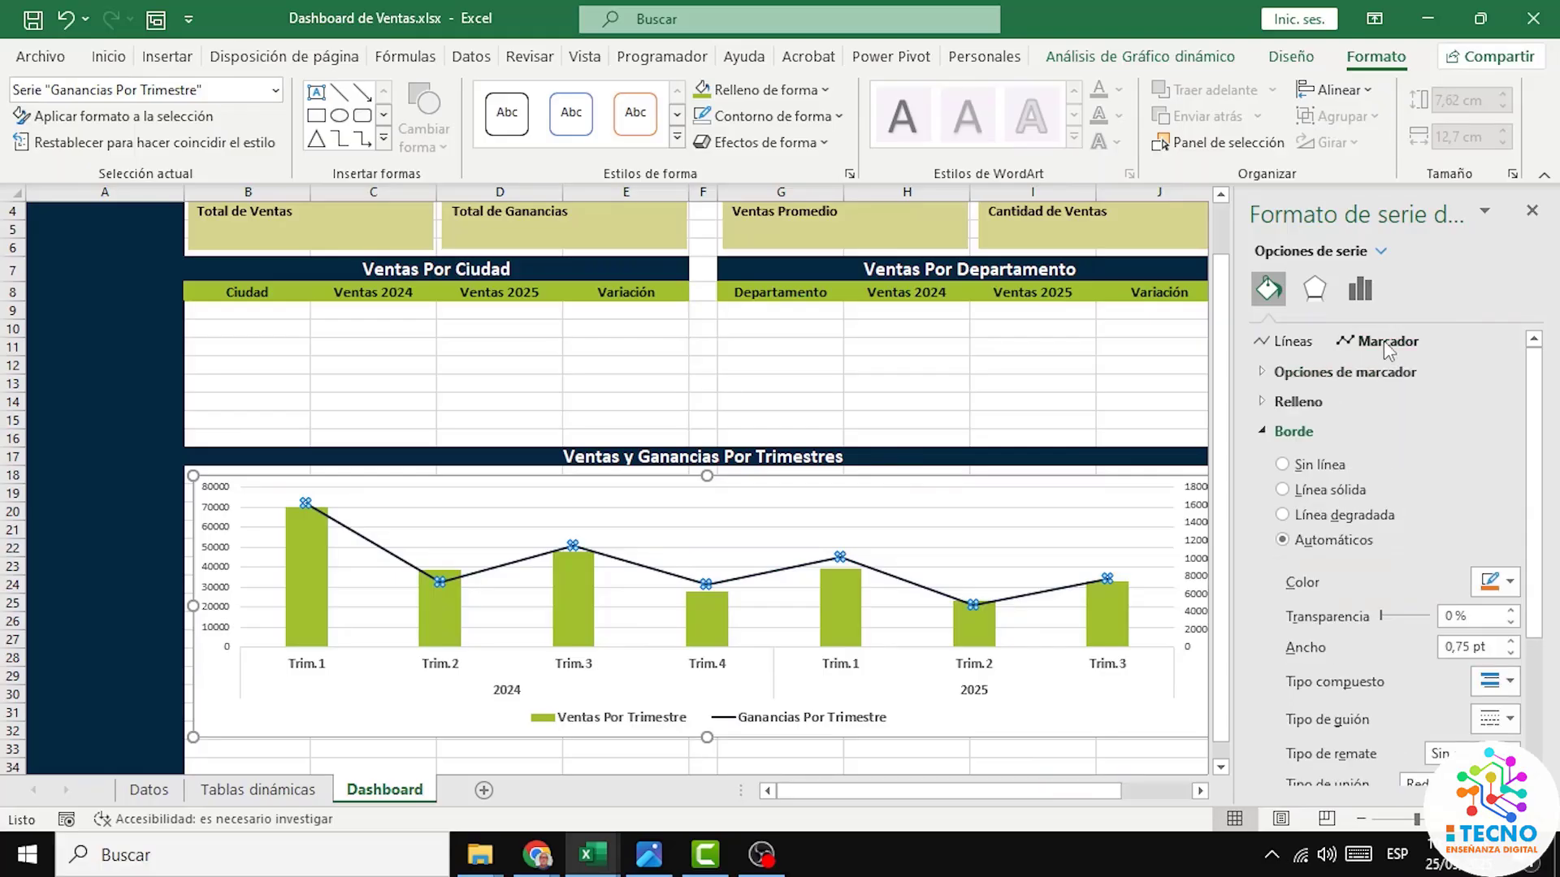
click(1263, 373)
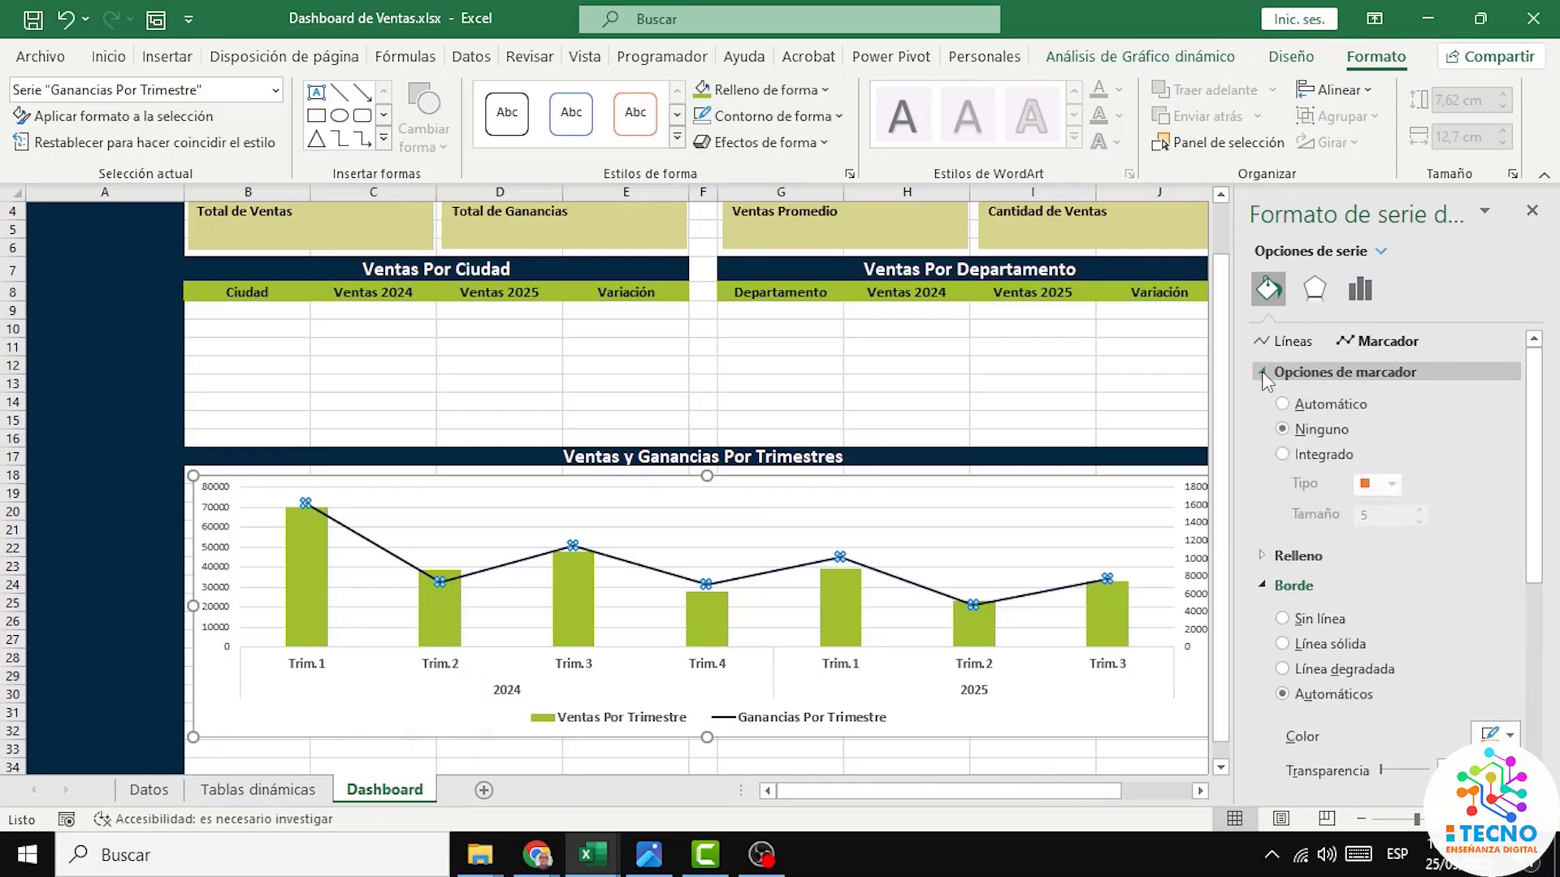
click(1284, 455)
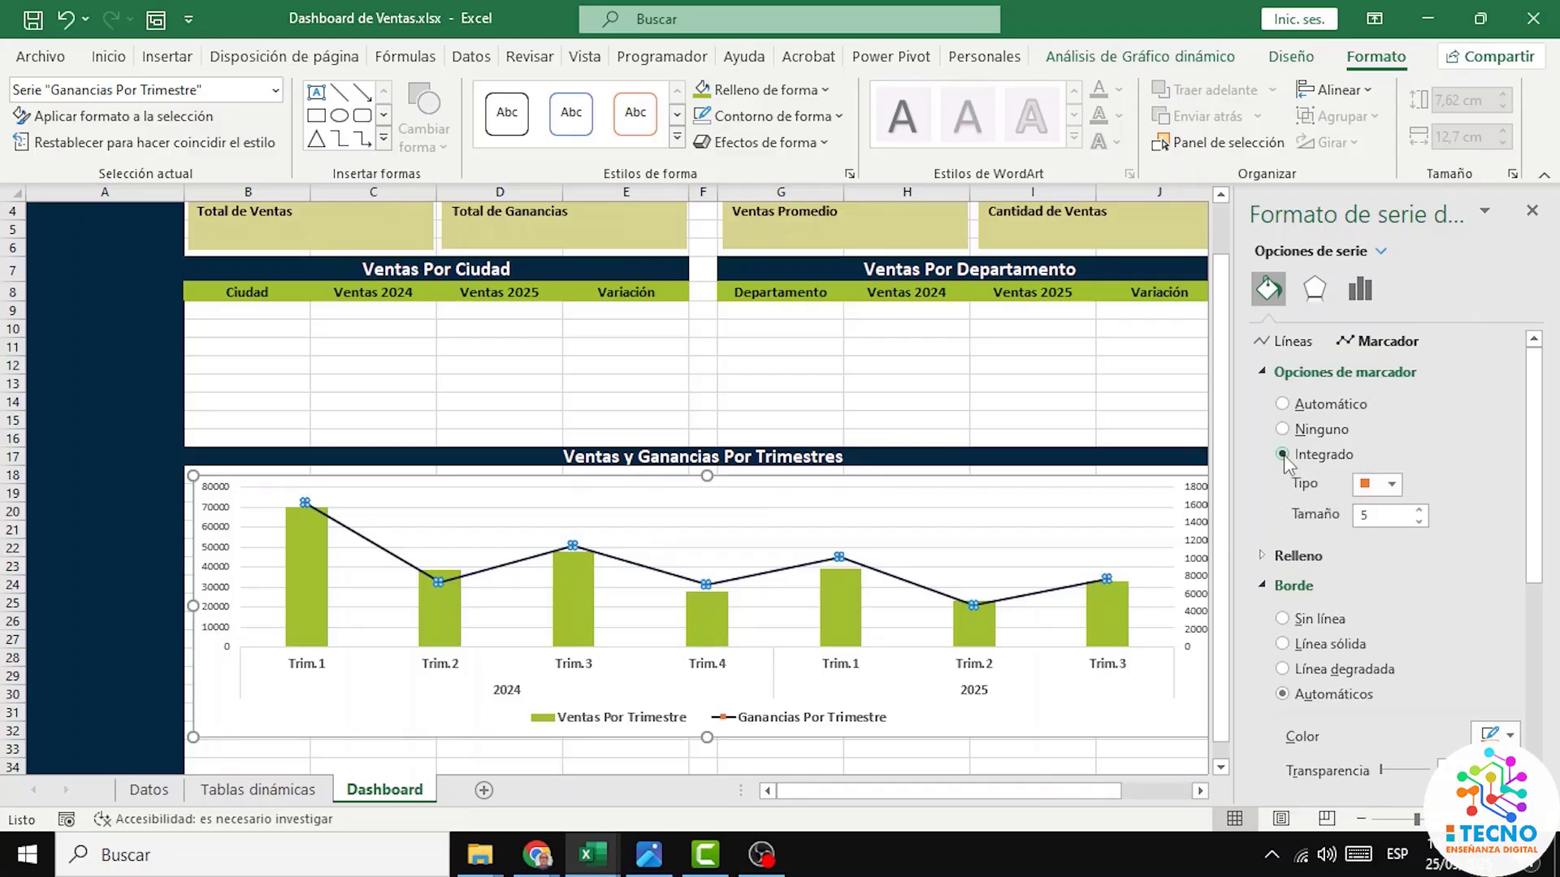
click(1391, 486)
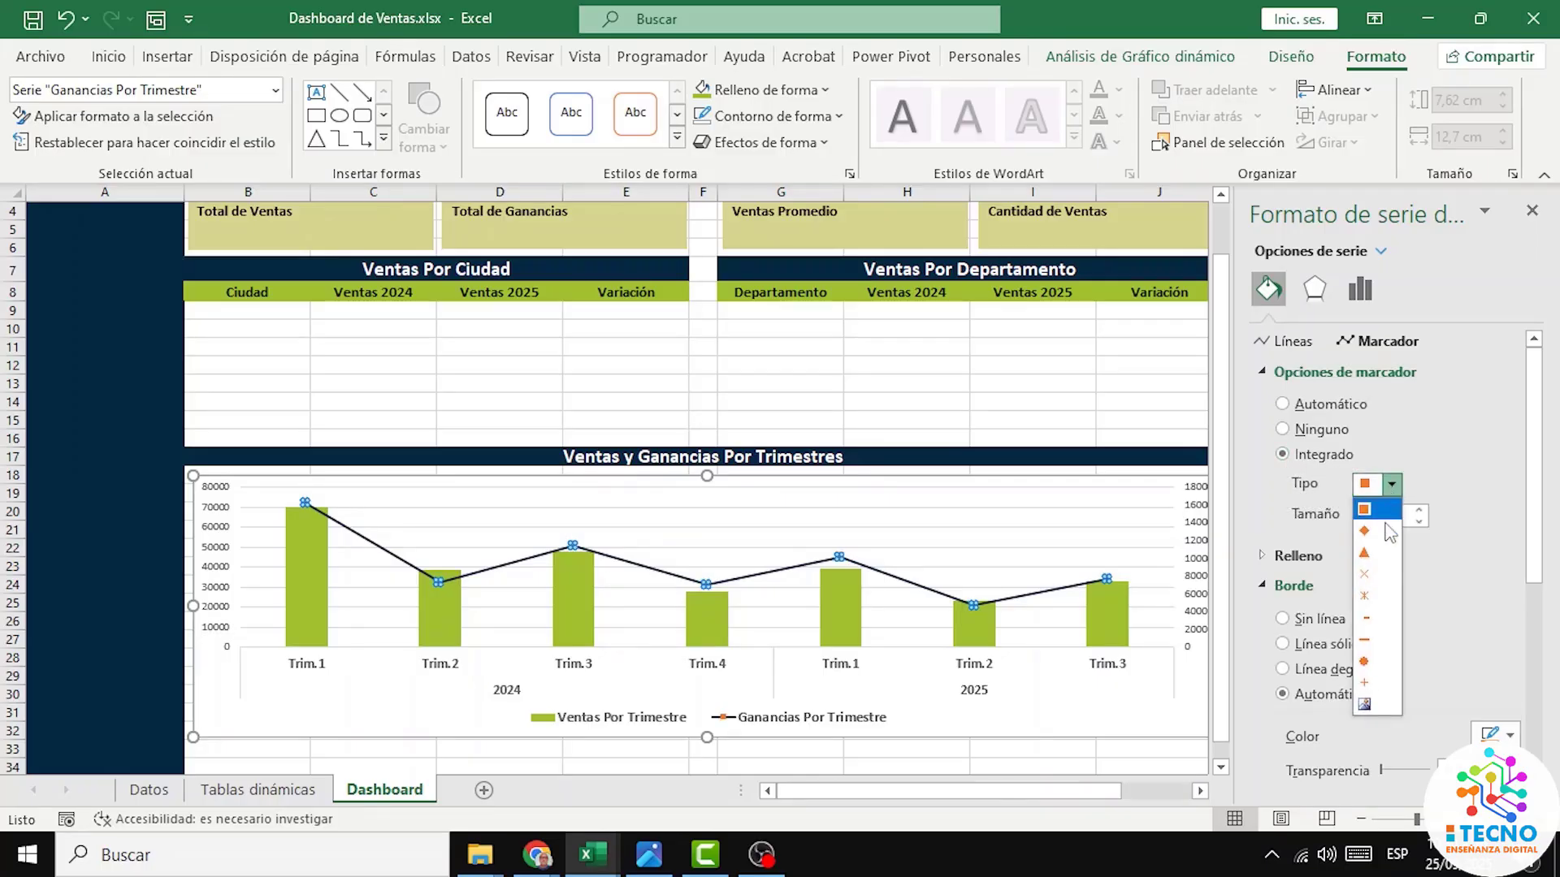
click(1366, 663)
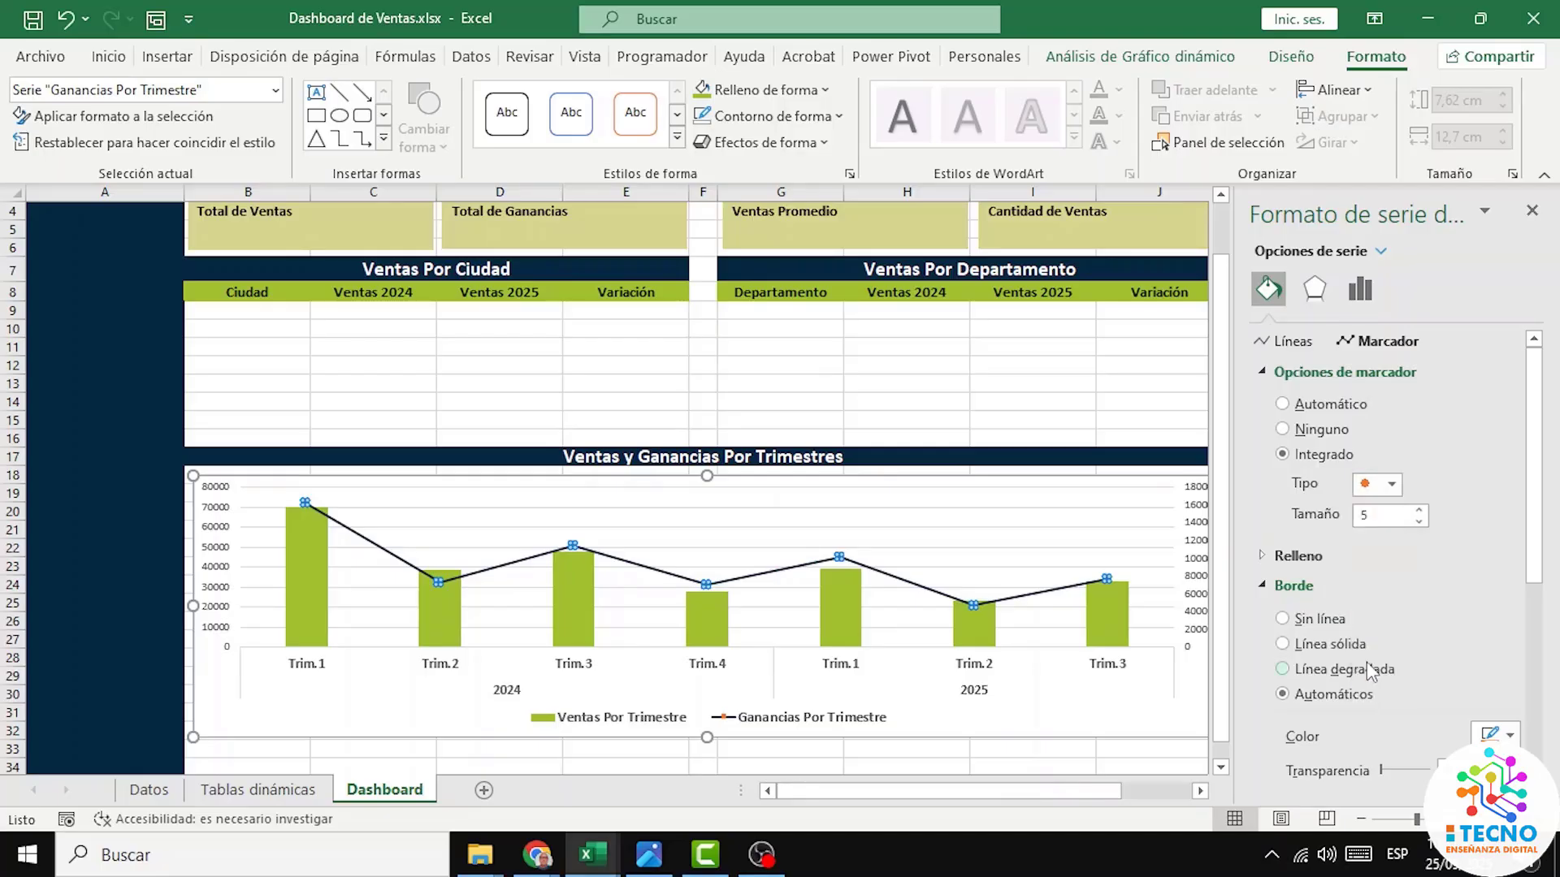
click(1418, 512)
click(1418, 512)
click(1418, 512)
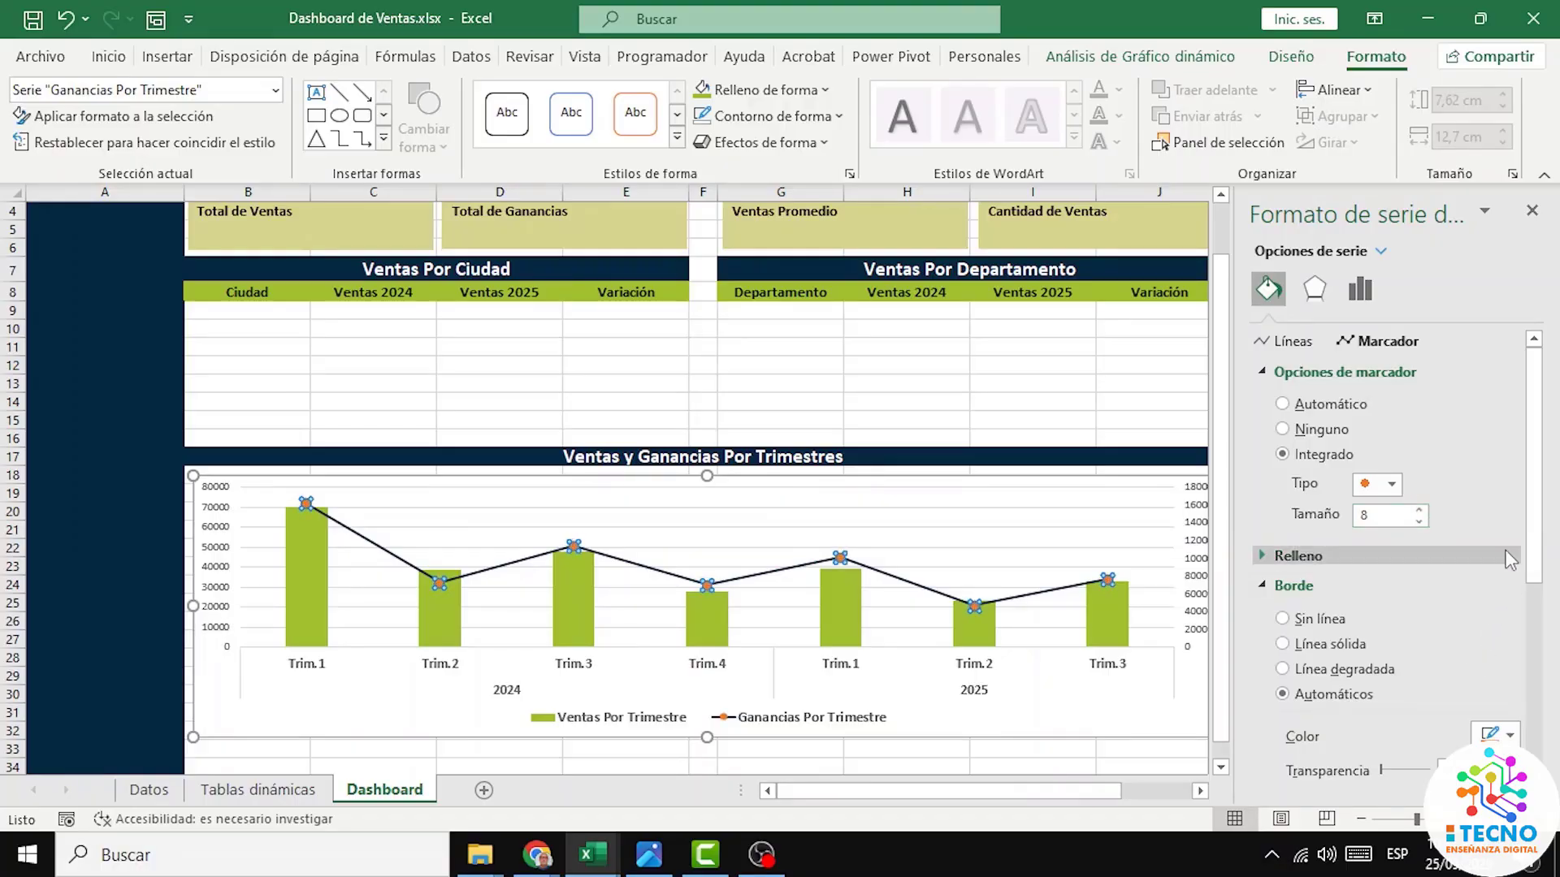
Step: Set the profit line's marker border to a solid line in dark navy
drag(1532, 510, 1531, 646)
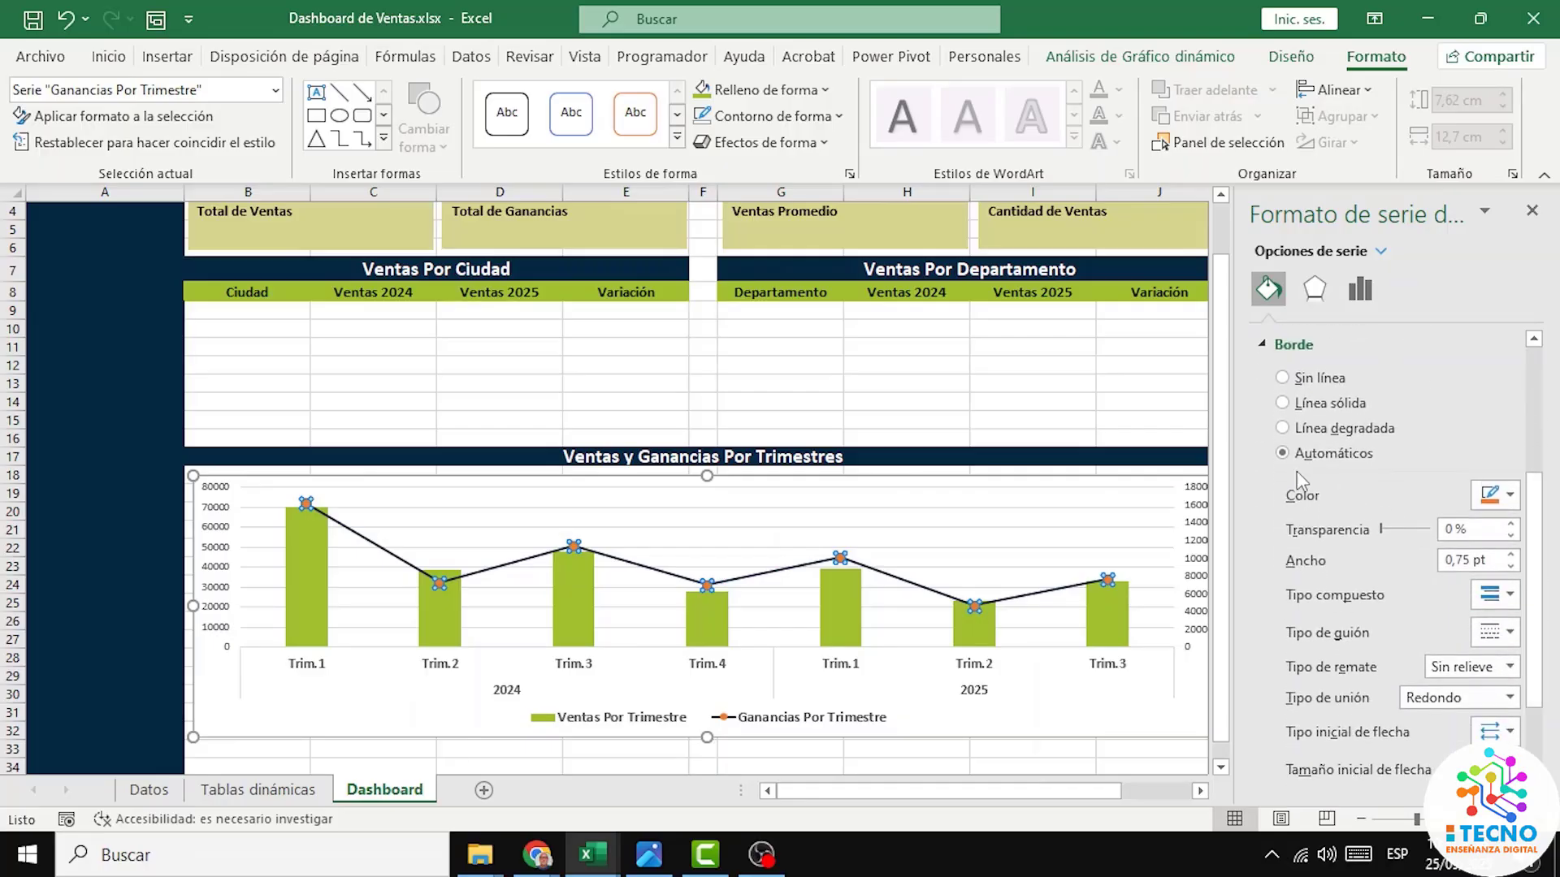
click(1283, 406)
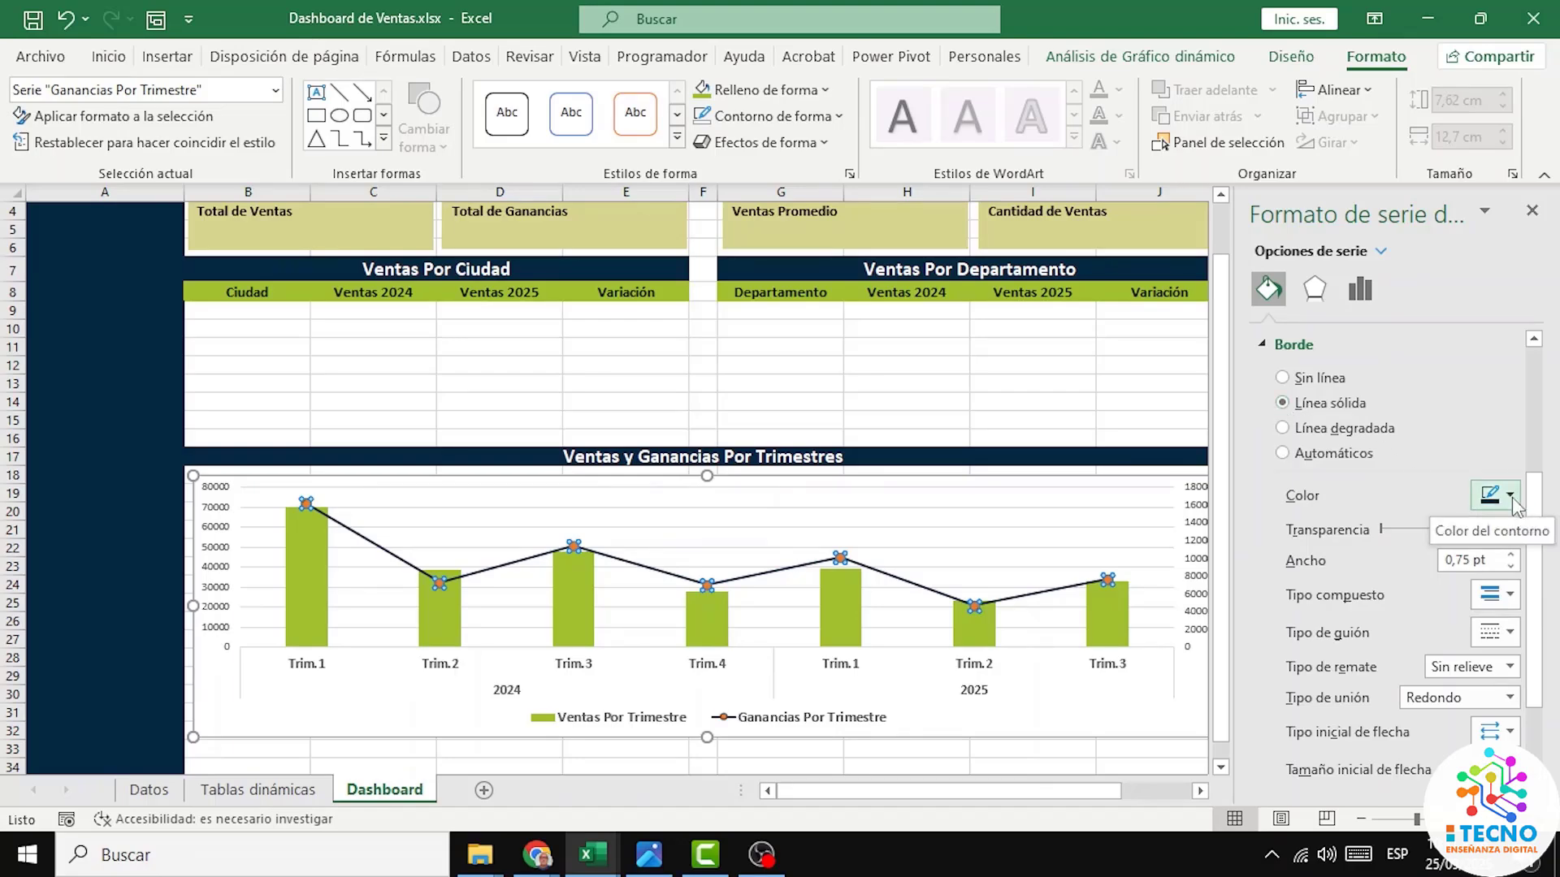
click(1509, 497)
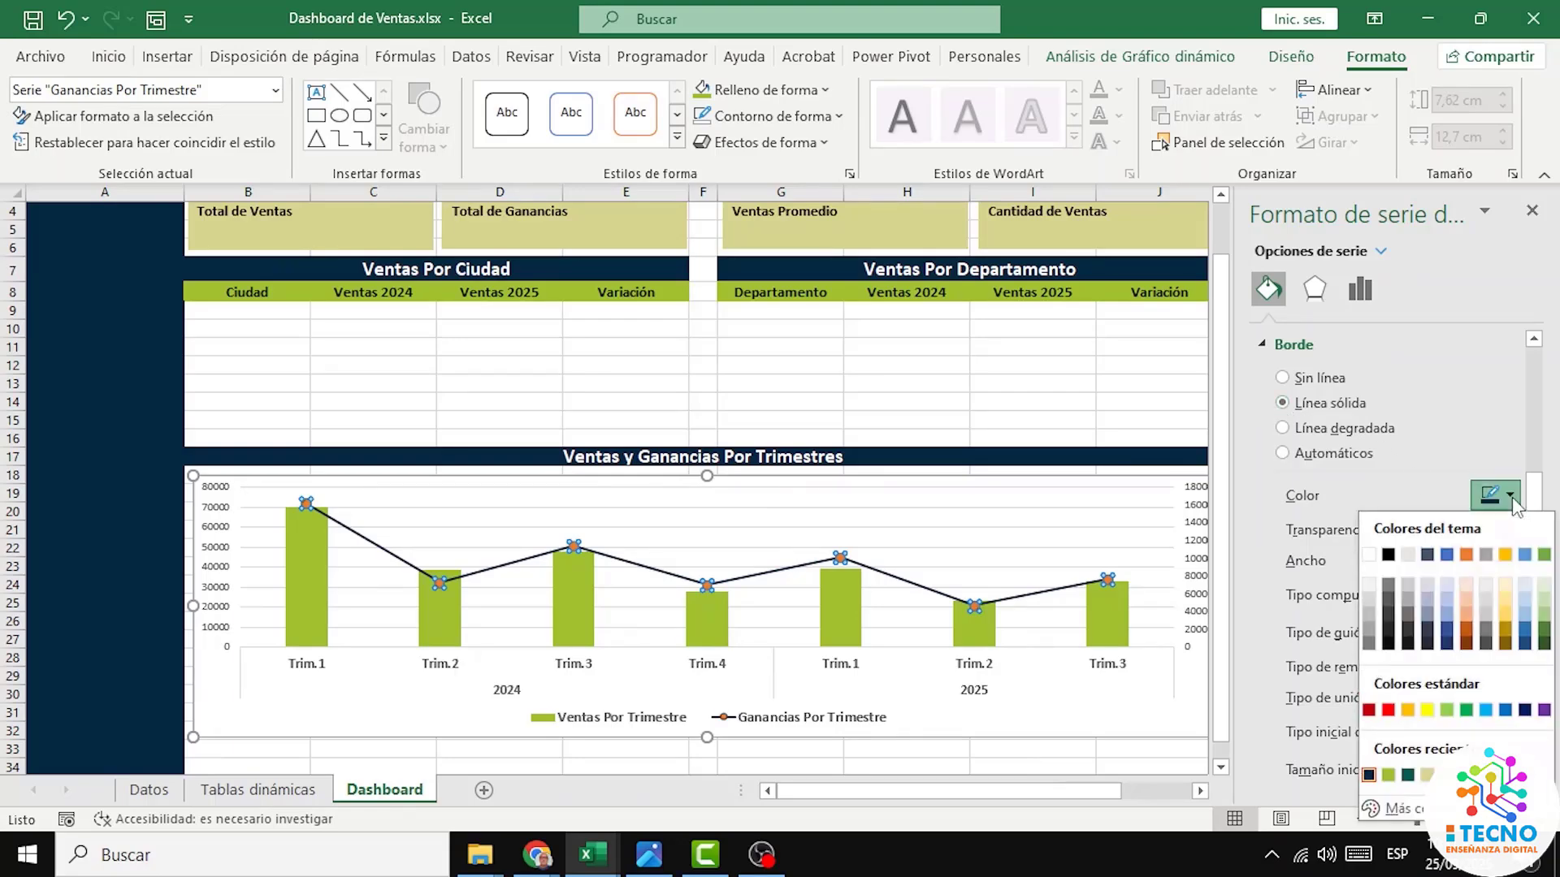
click(1370, 777)
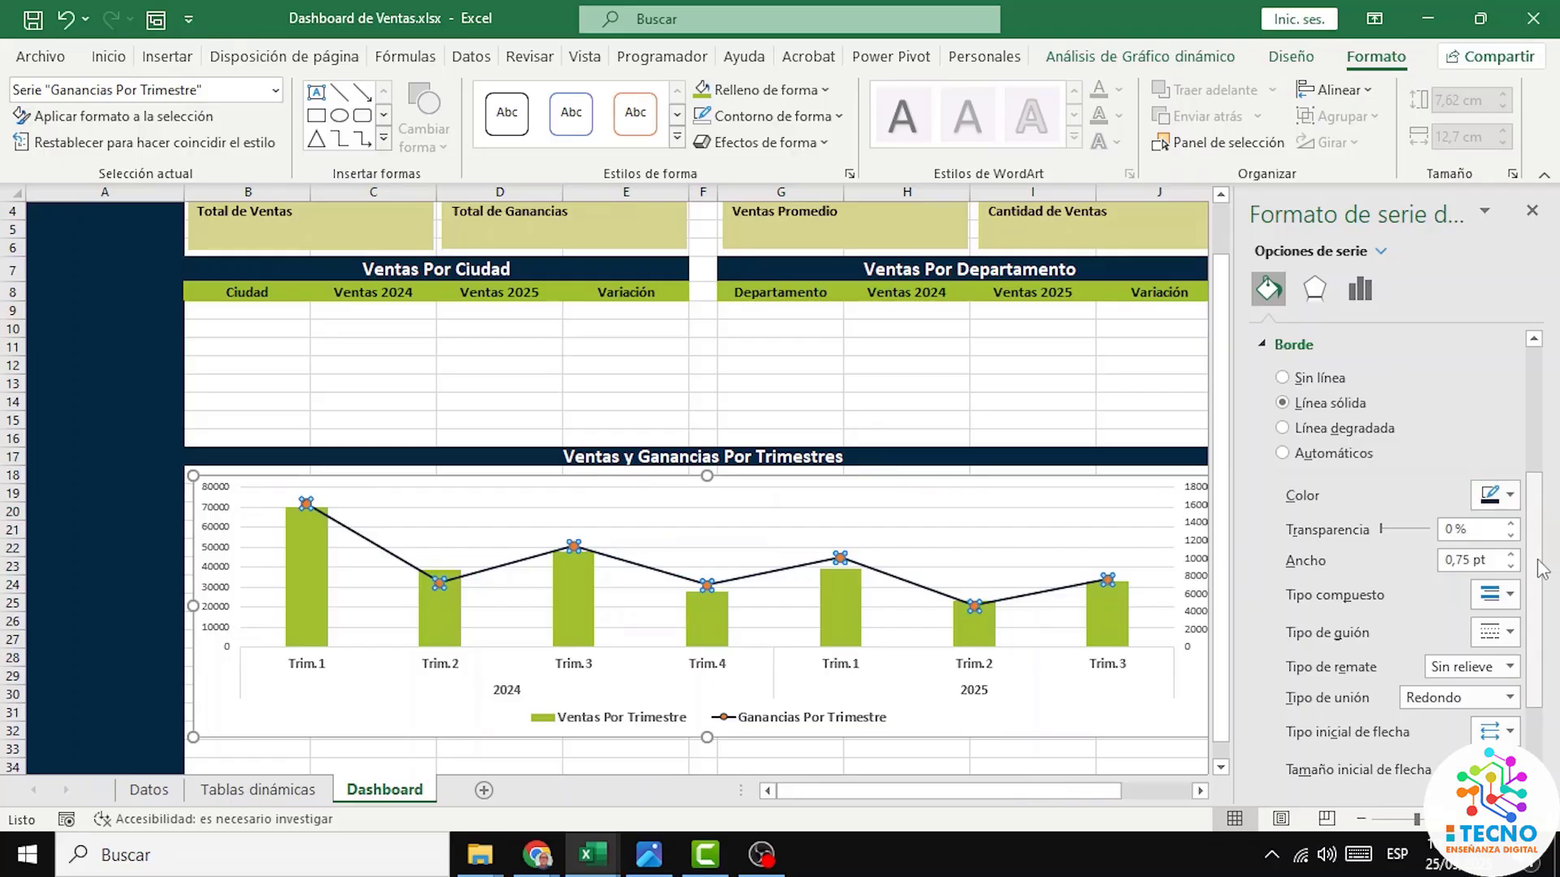
Step: Fill the profit line's markers with the light khaki recent color used on the indicator cards
drag(1541, 569, 1538, 435)
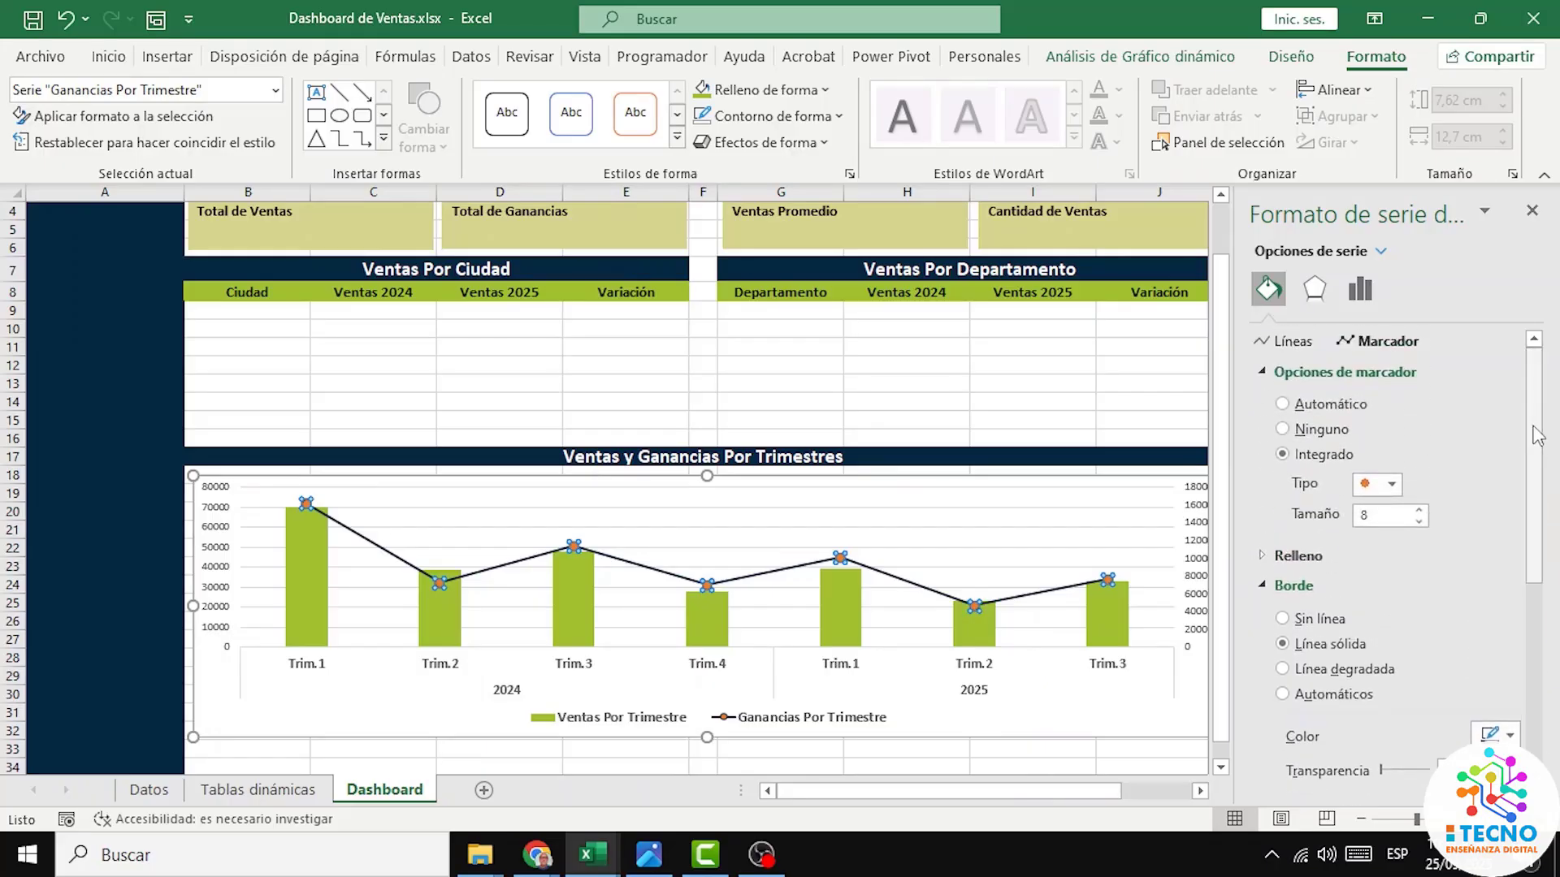
click(1265, 559)
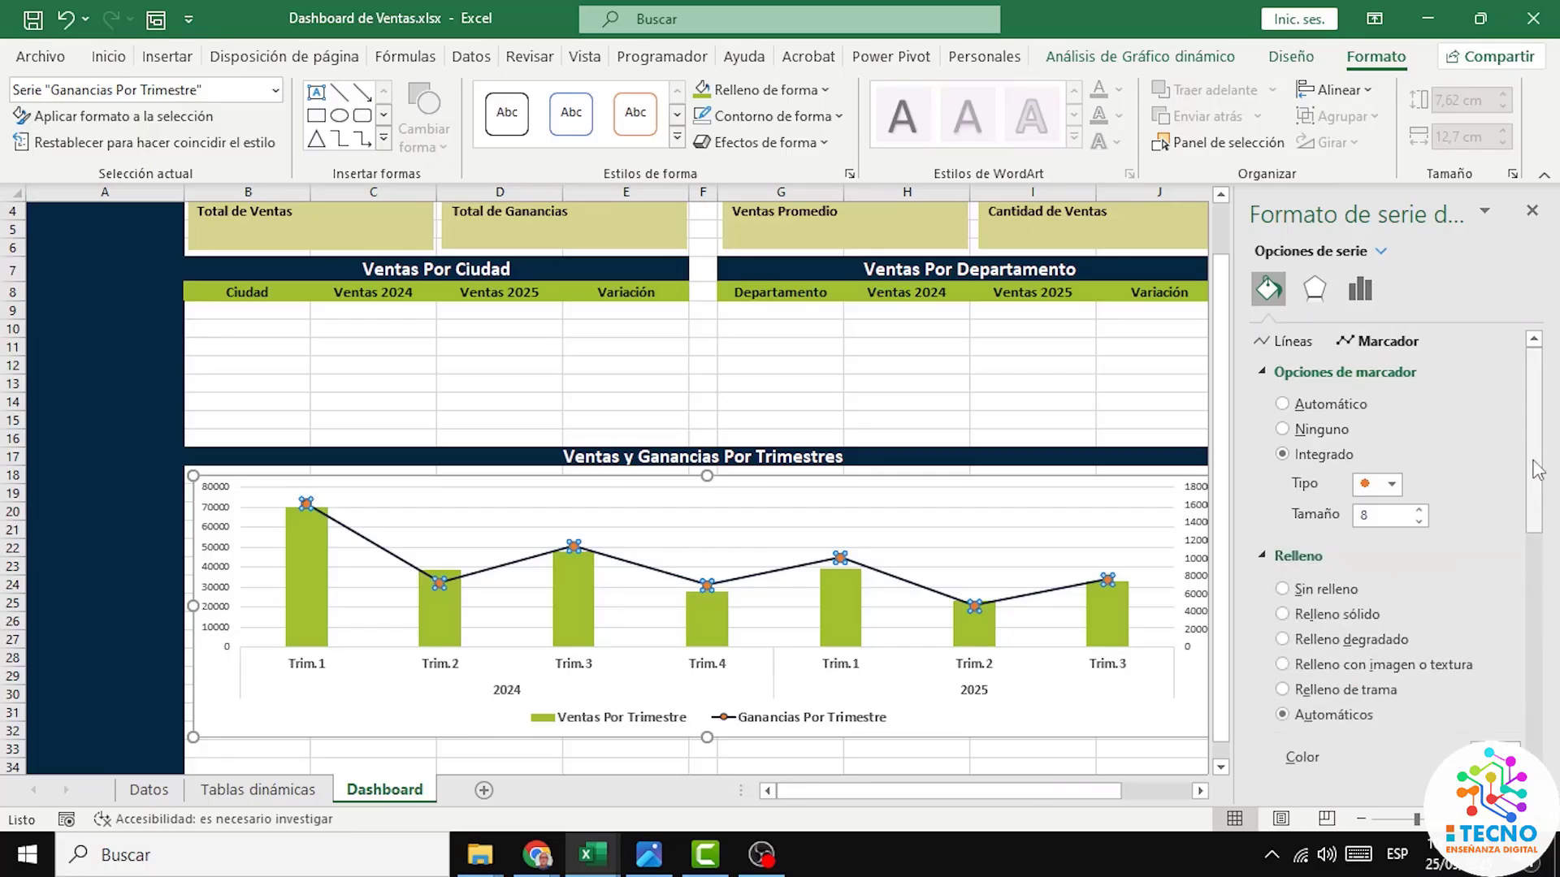
scroll(1538, 469, down, 5)
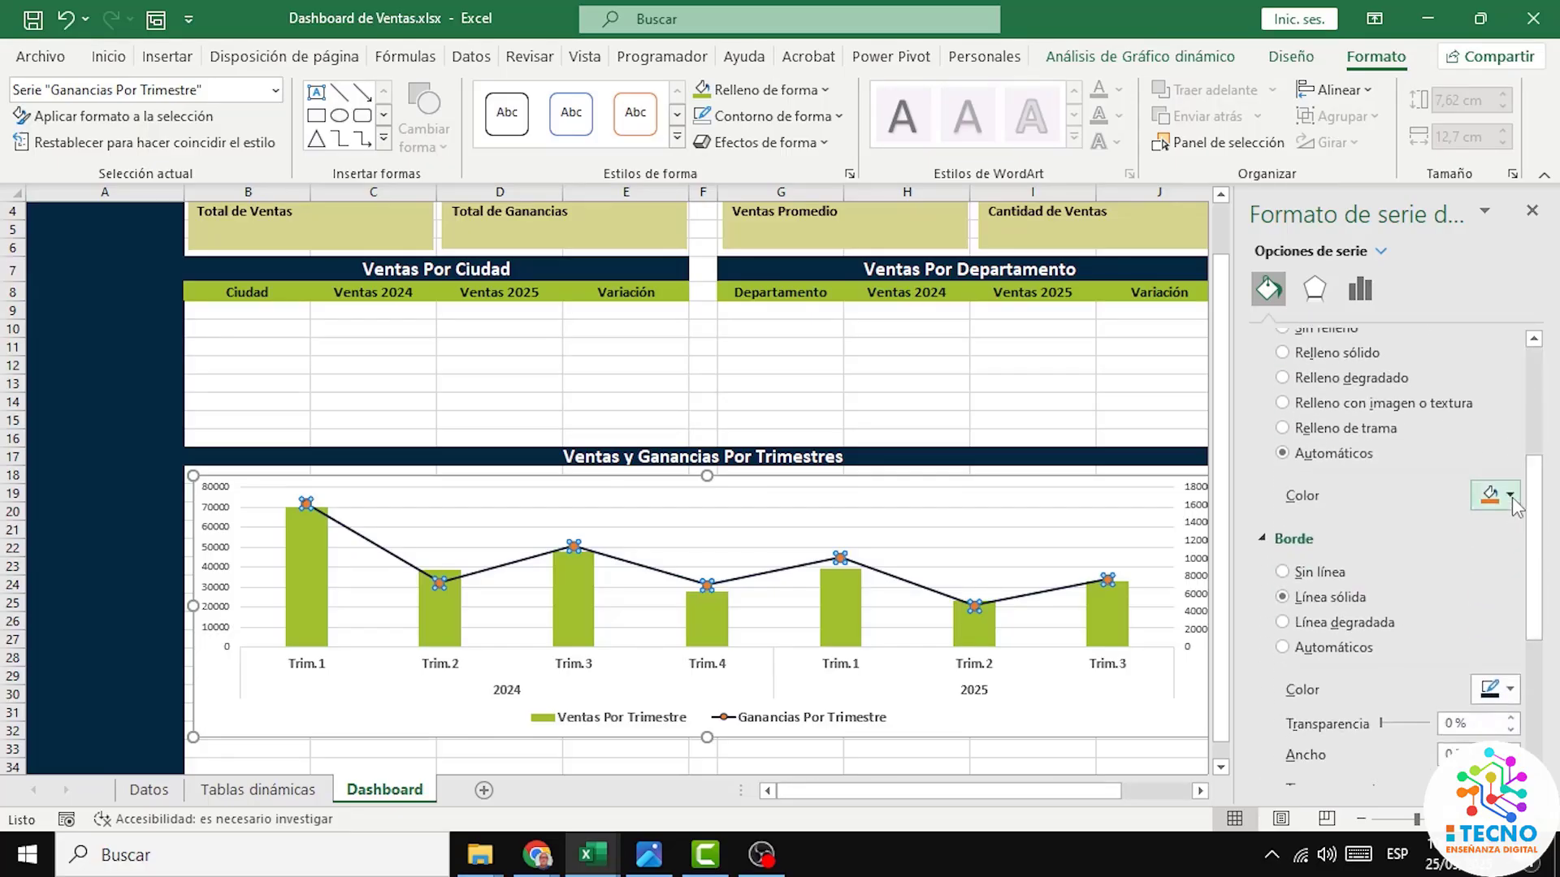
click(1510, 496)
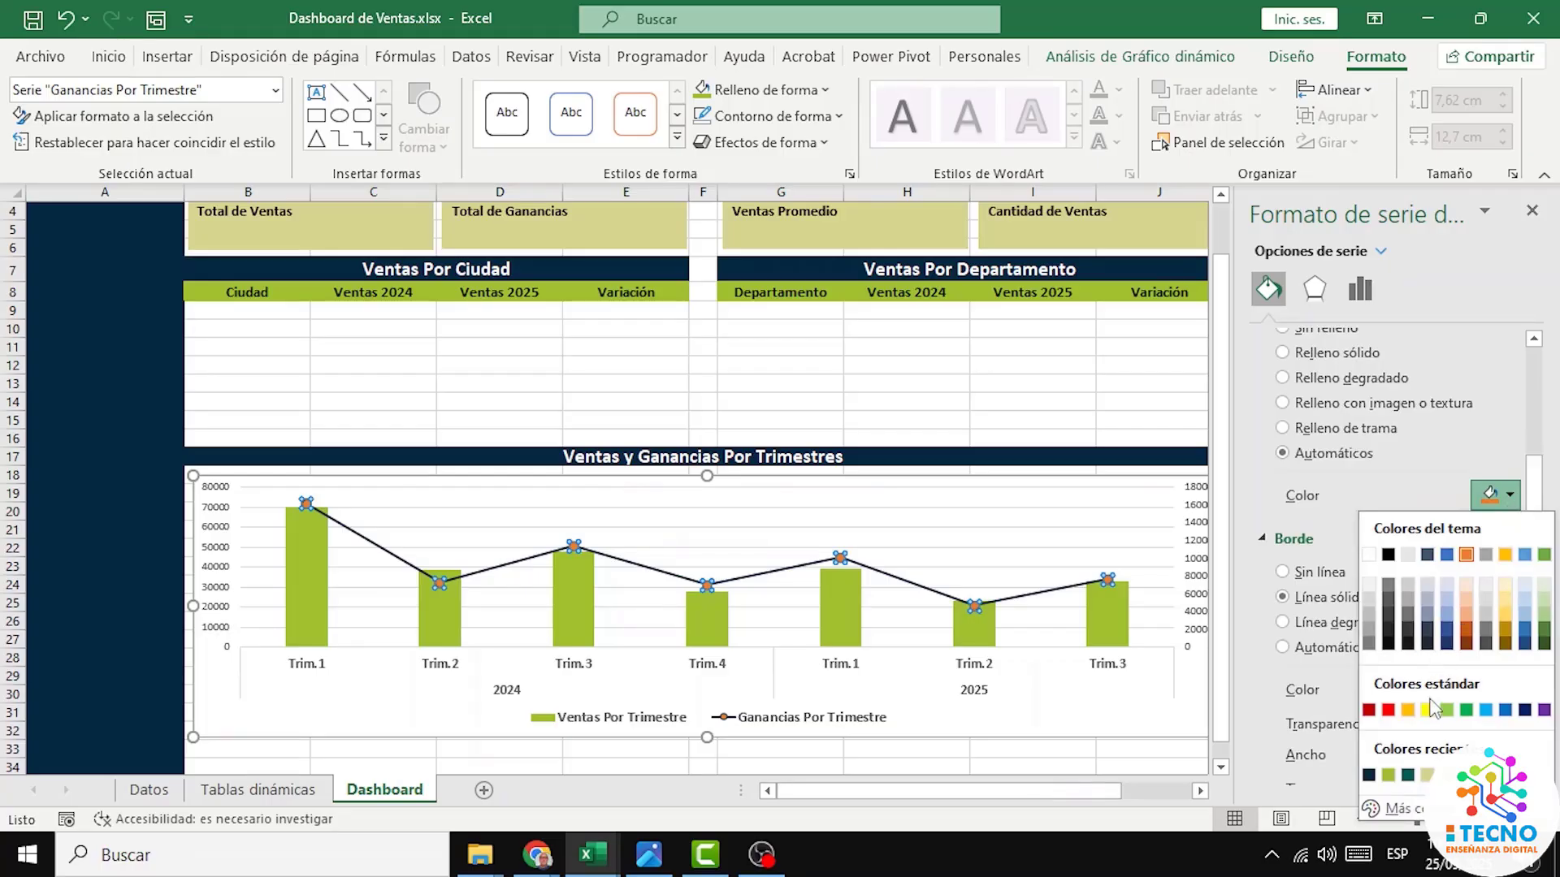
click(1427, 775)
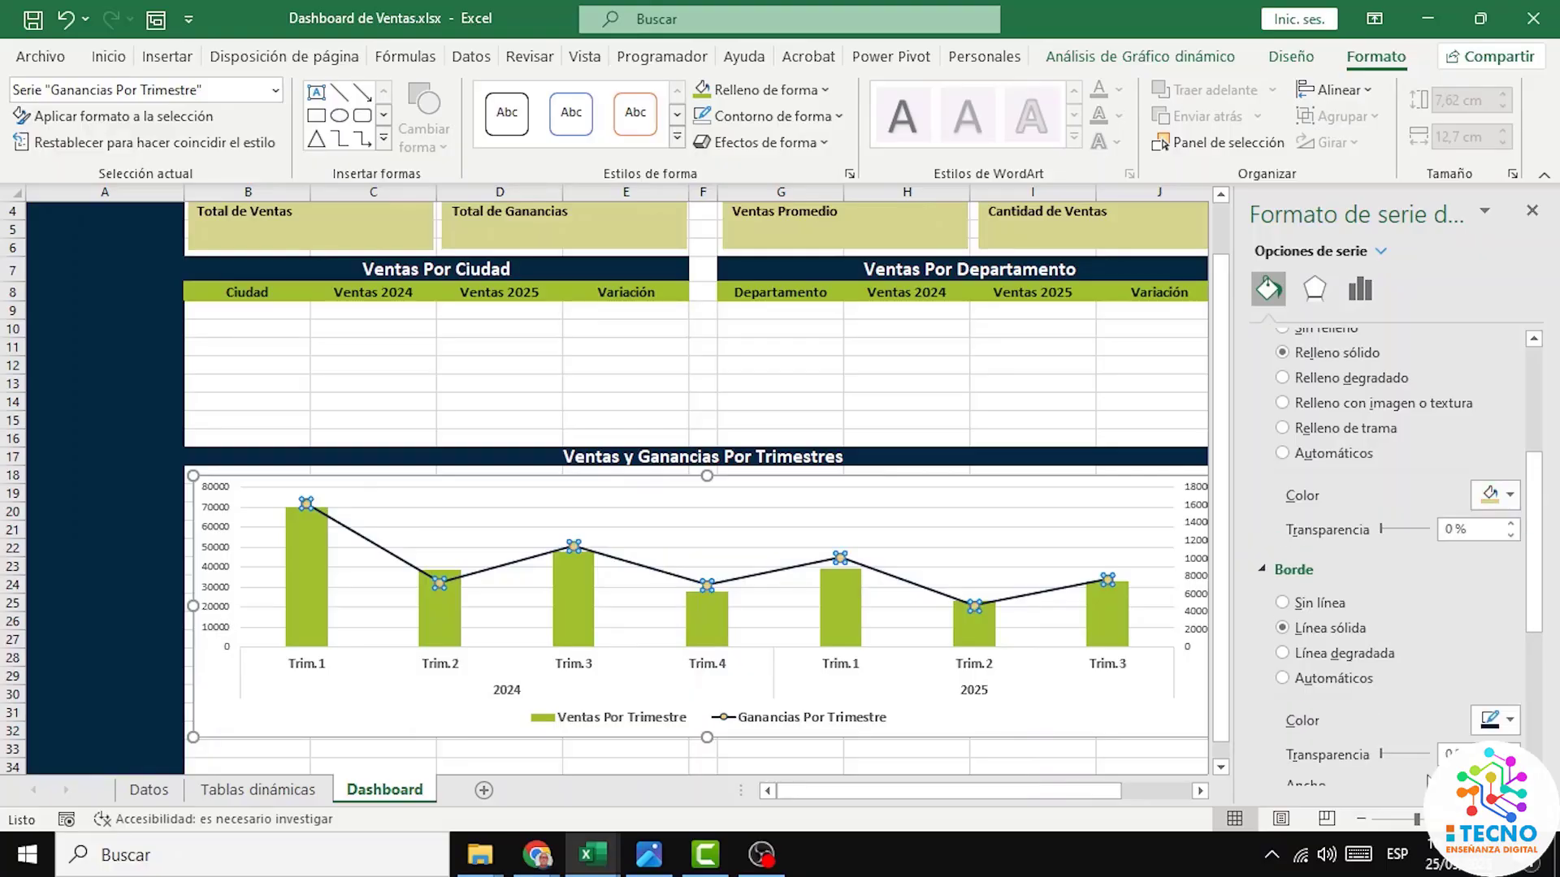
Step: Set the width of the profit line's marker border to 1,75 pt
drag(1533, 546, 1528, 700)
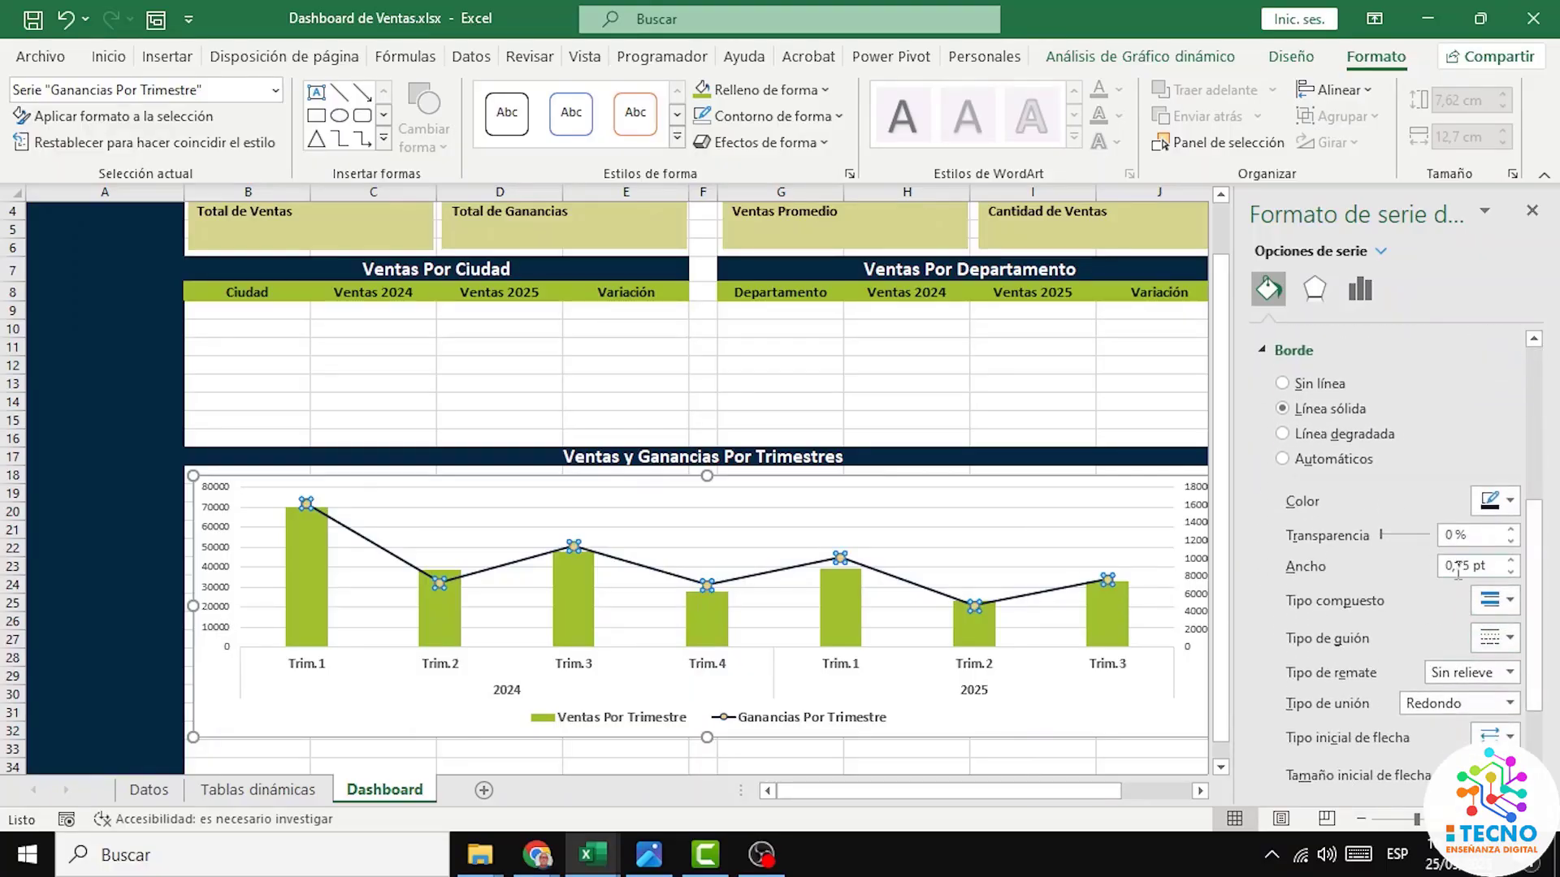
click(1511, 560)
click(1511, 559)
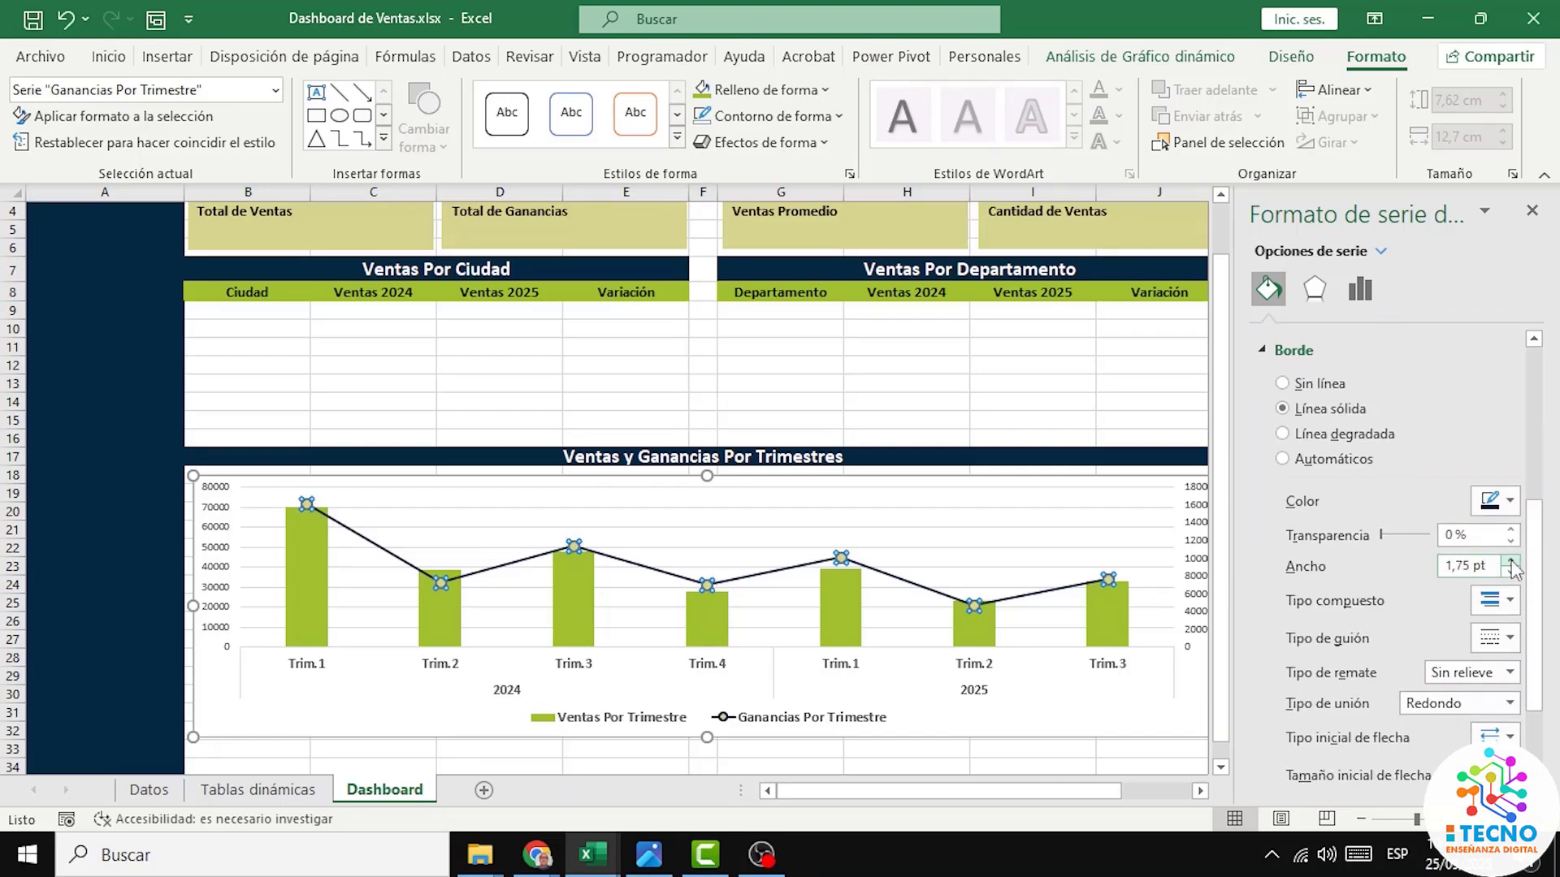
Step: Increase the border width of the markers on the Ganancias Por Trimestre line
click(1511, 560)
click(1024, 526)
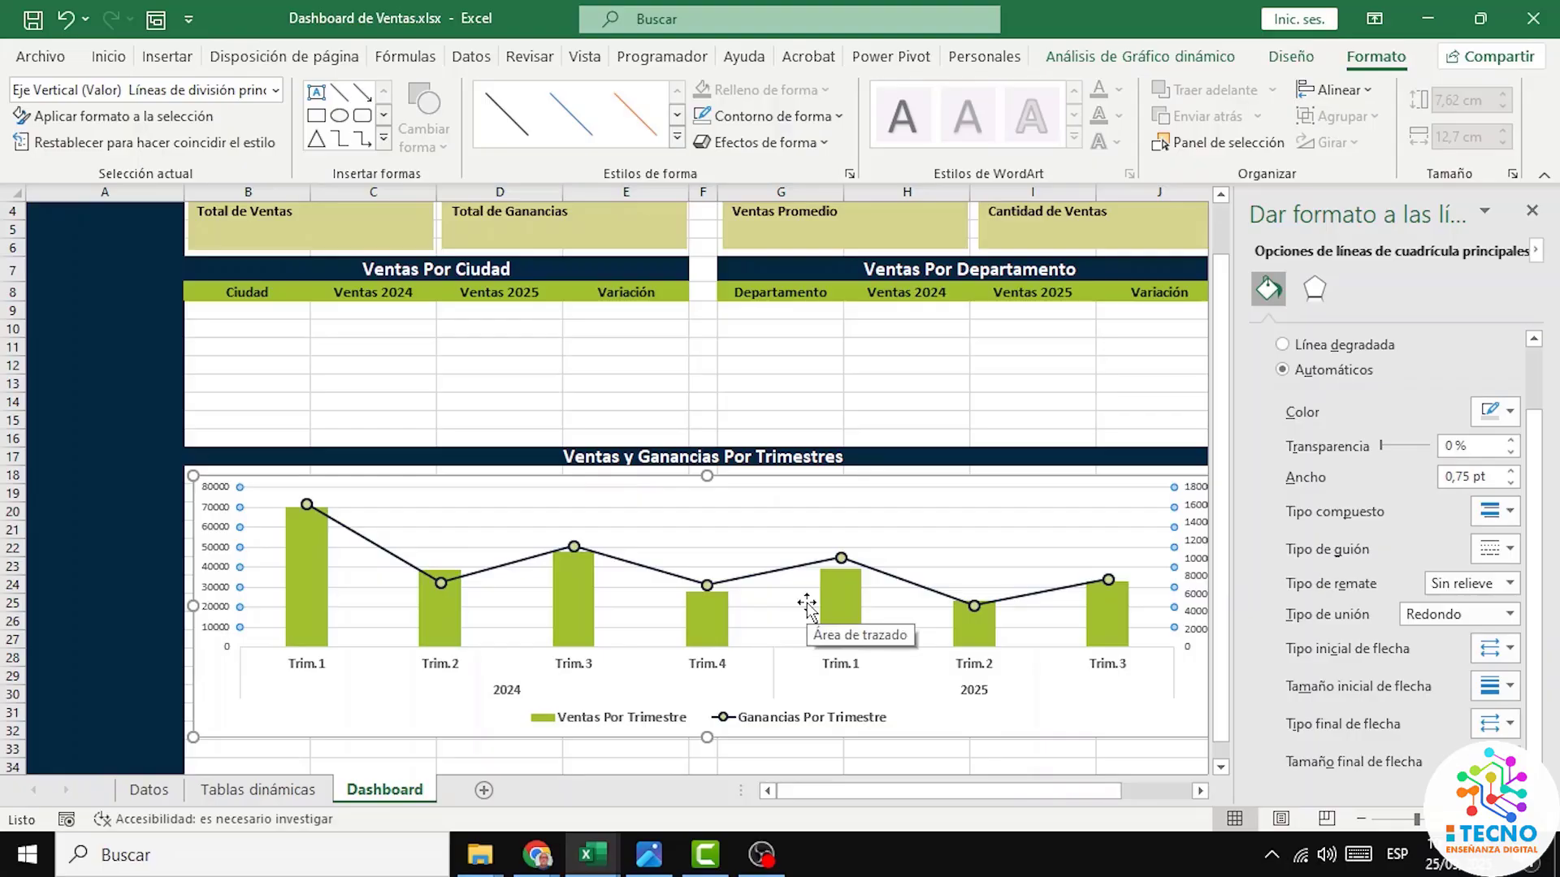
Step: Remove the outline and the fill from the plot area of the quarterly sales and profit chart
drag(883, 792, 919, 792)
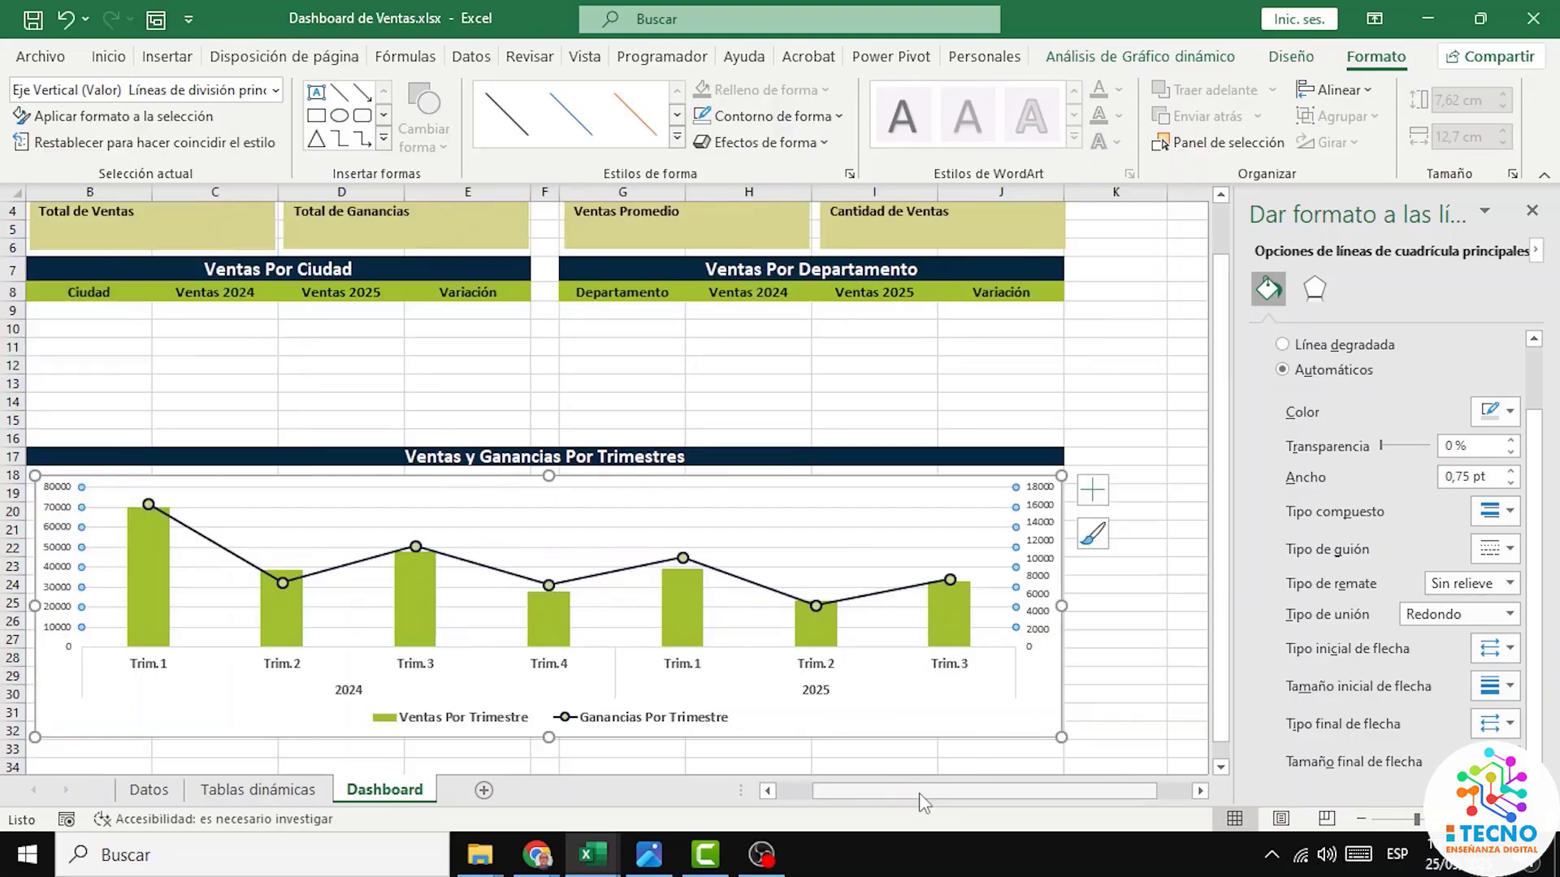
click(843, 504)
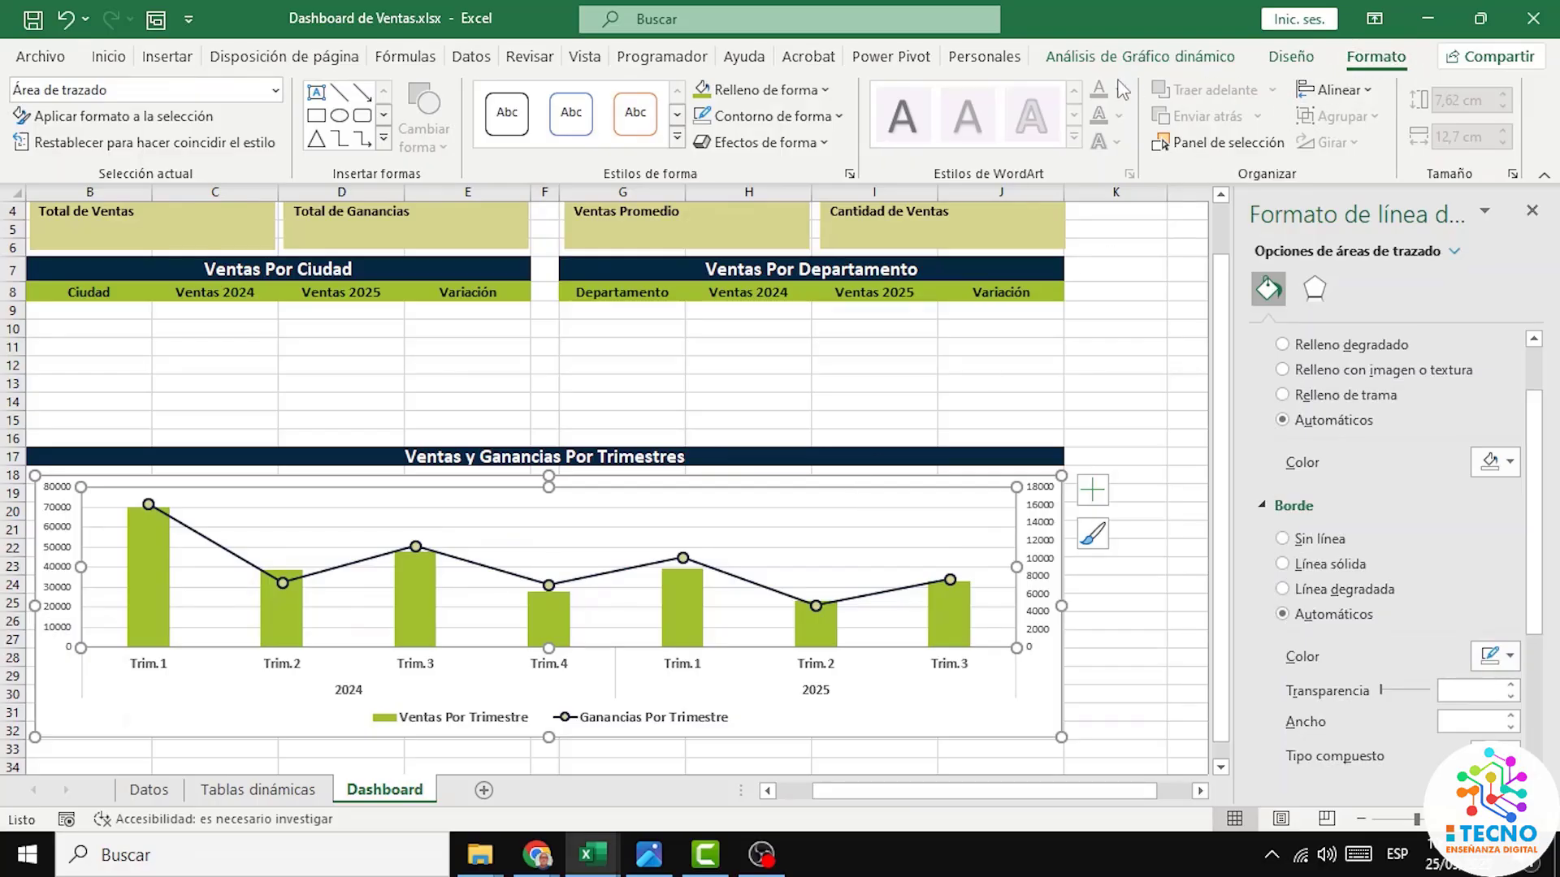
click(839, 117)
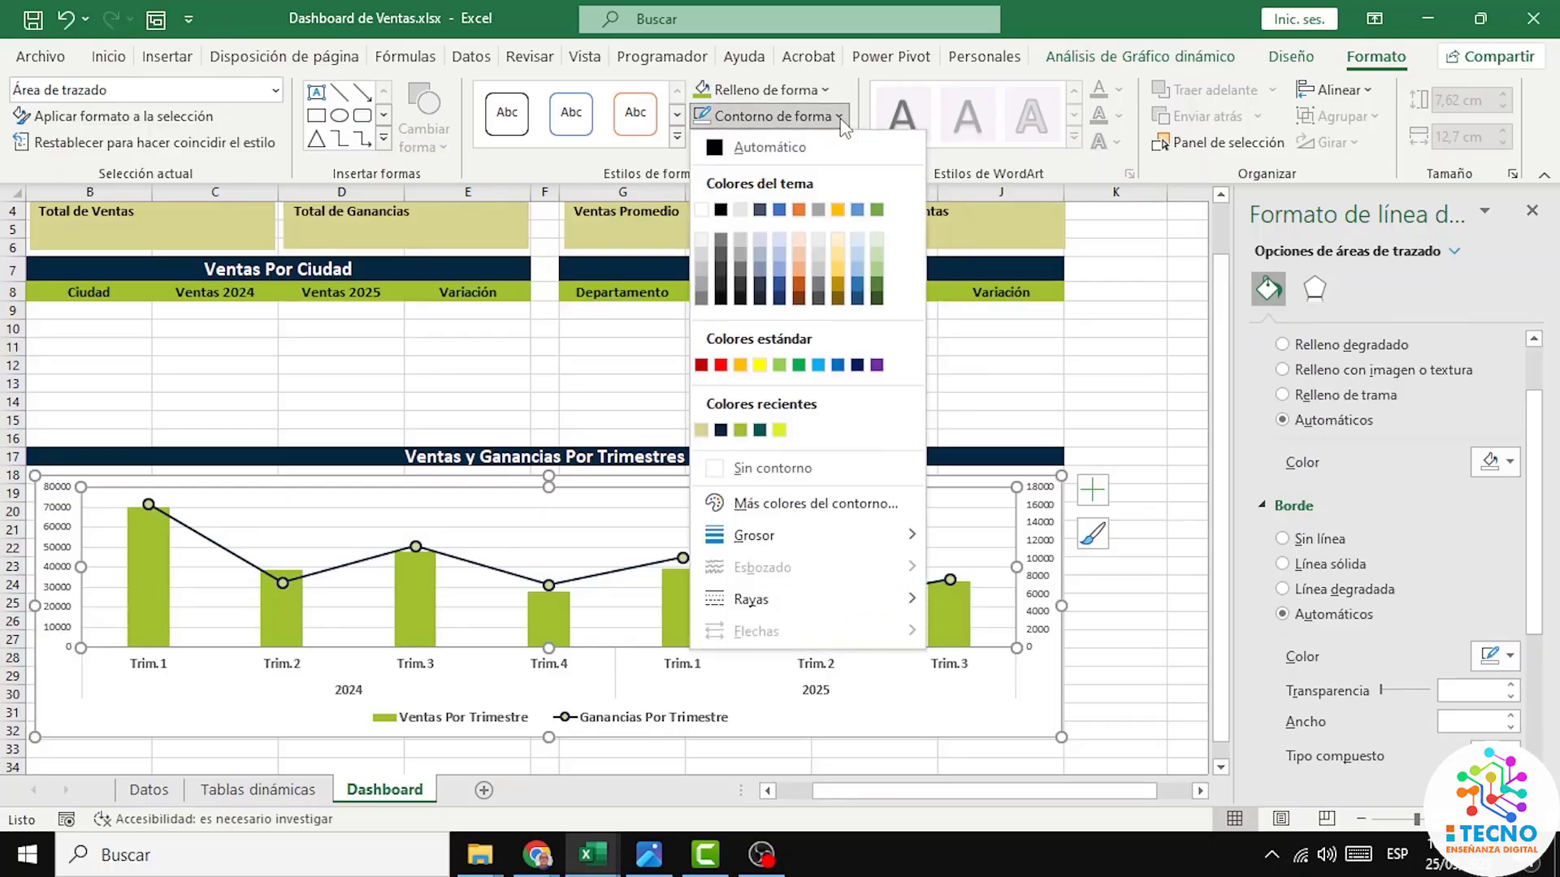
click(719, 470)
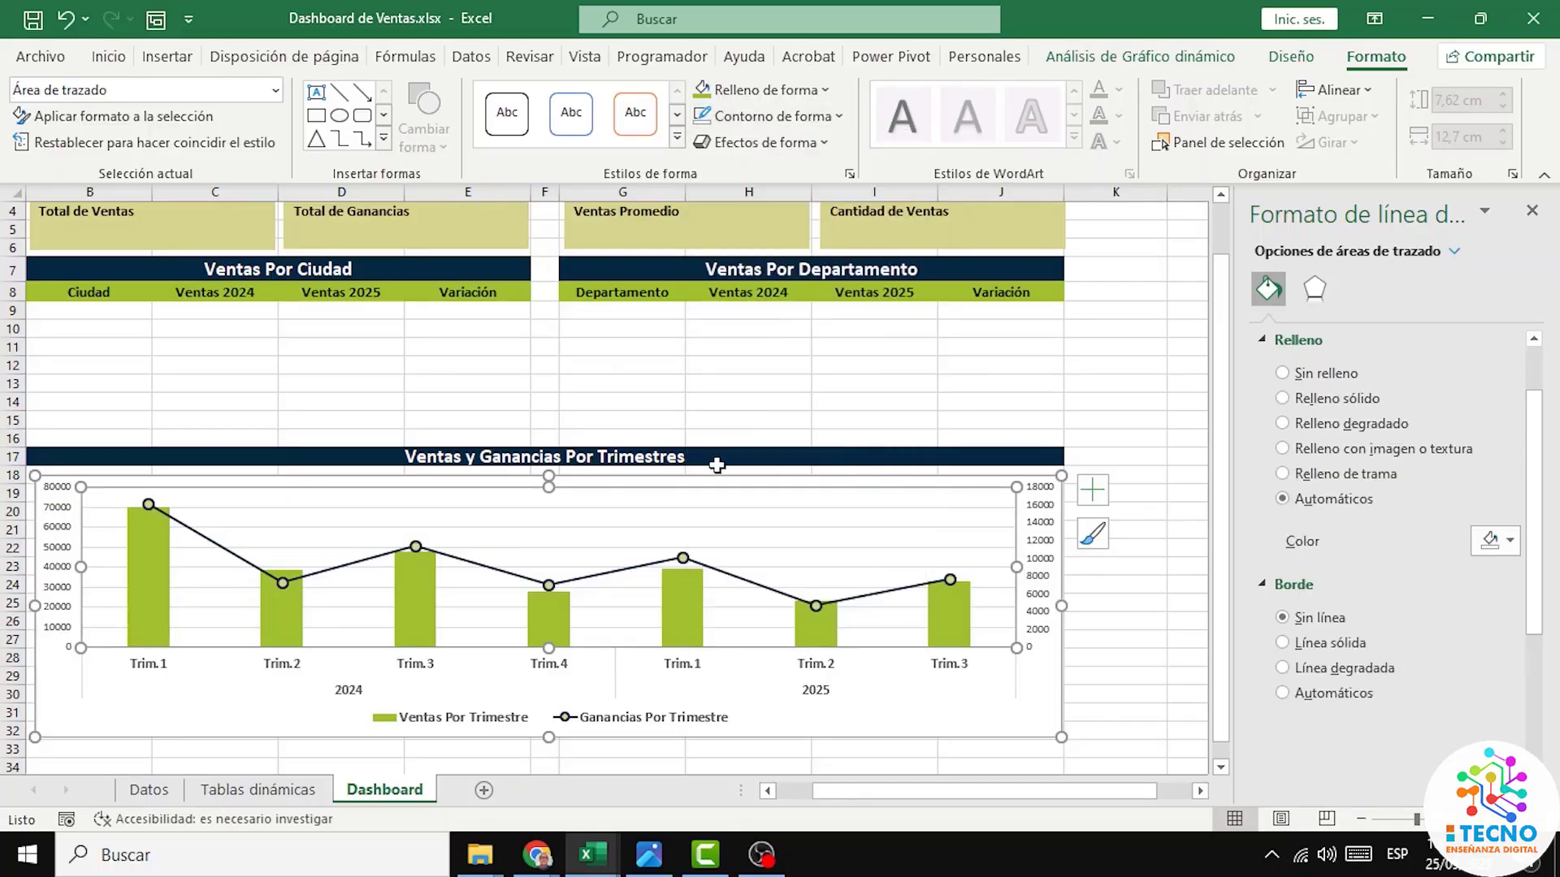
click(826, 92)
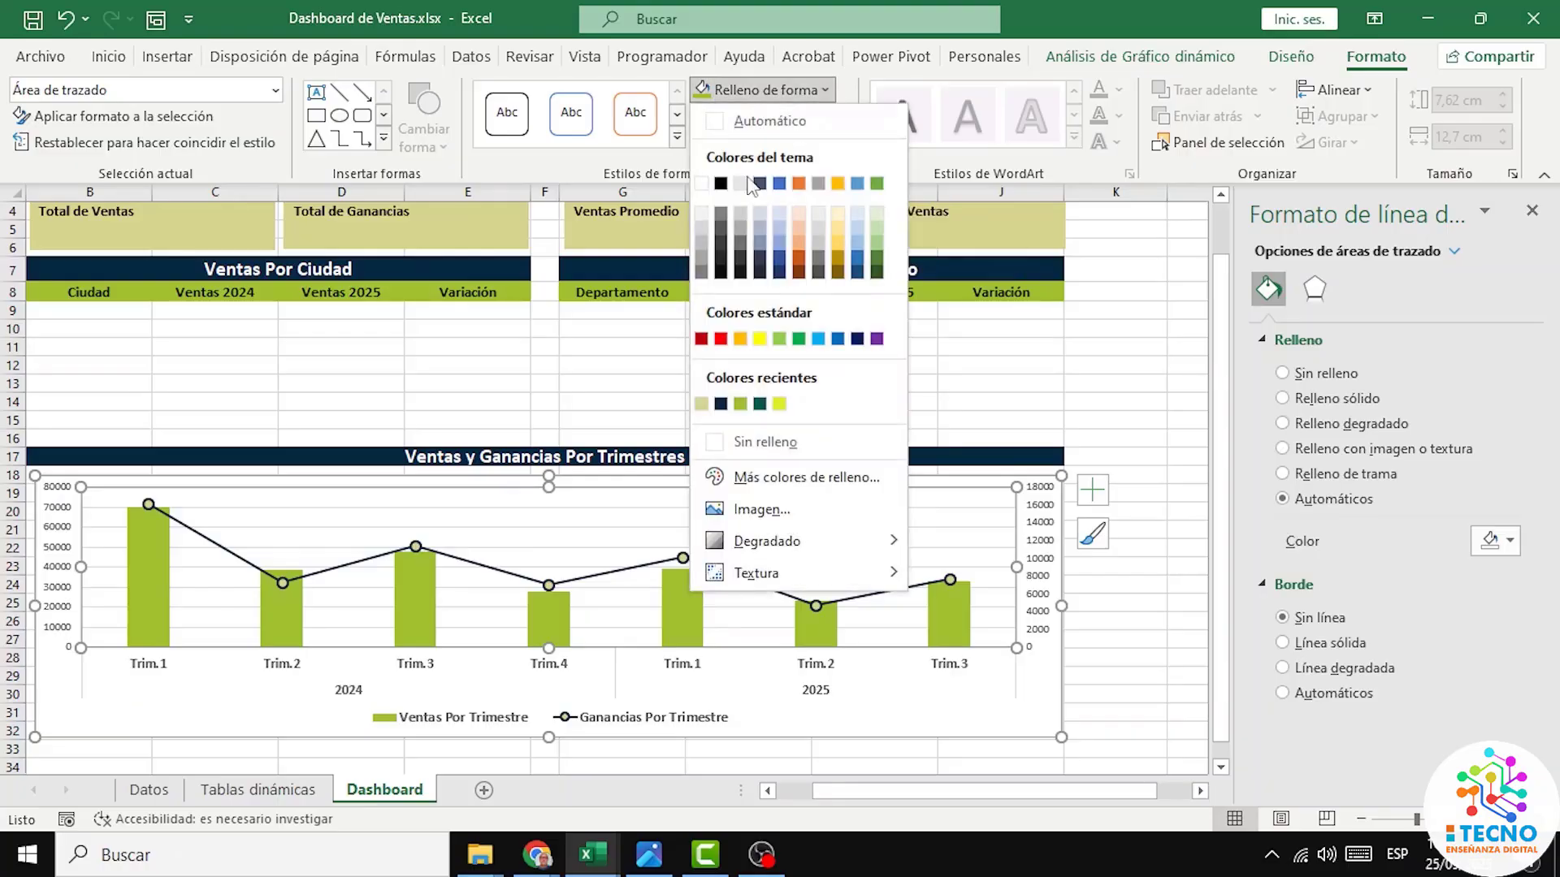
click(715, 441)
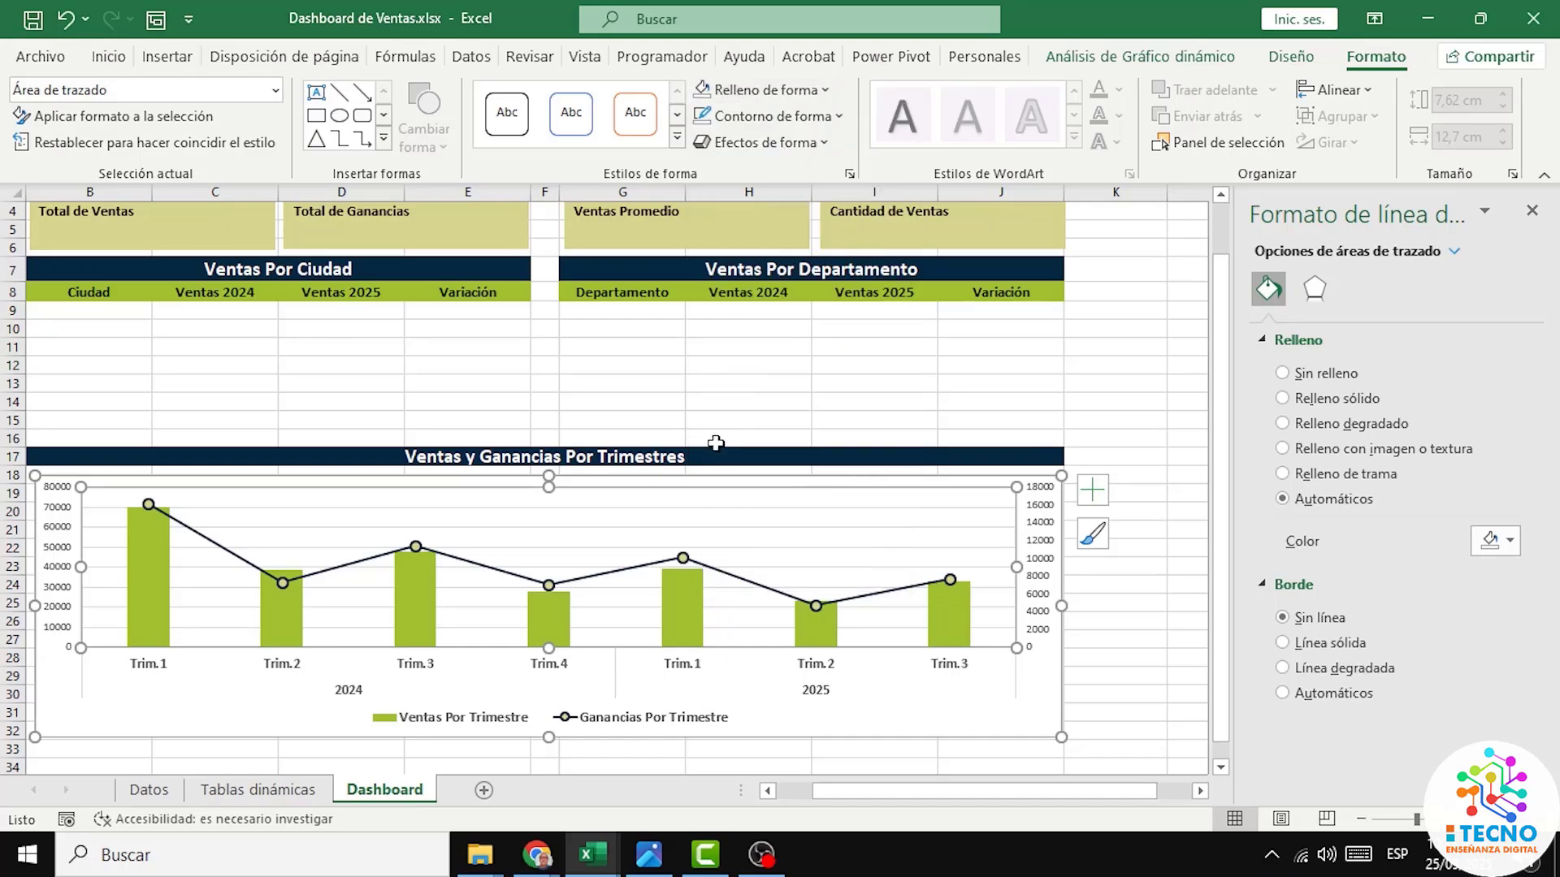
Step: Set the whole chart area to no fill and no outline, and deselect the chart
click(857, 473)
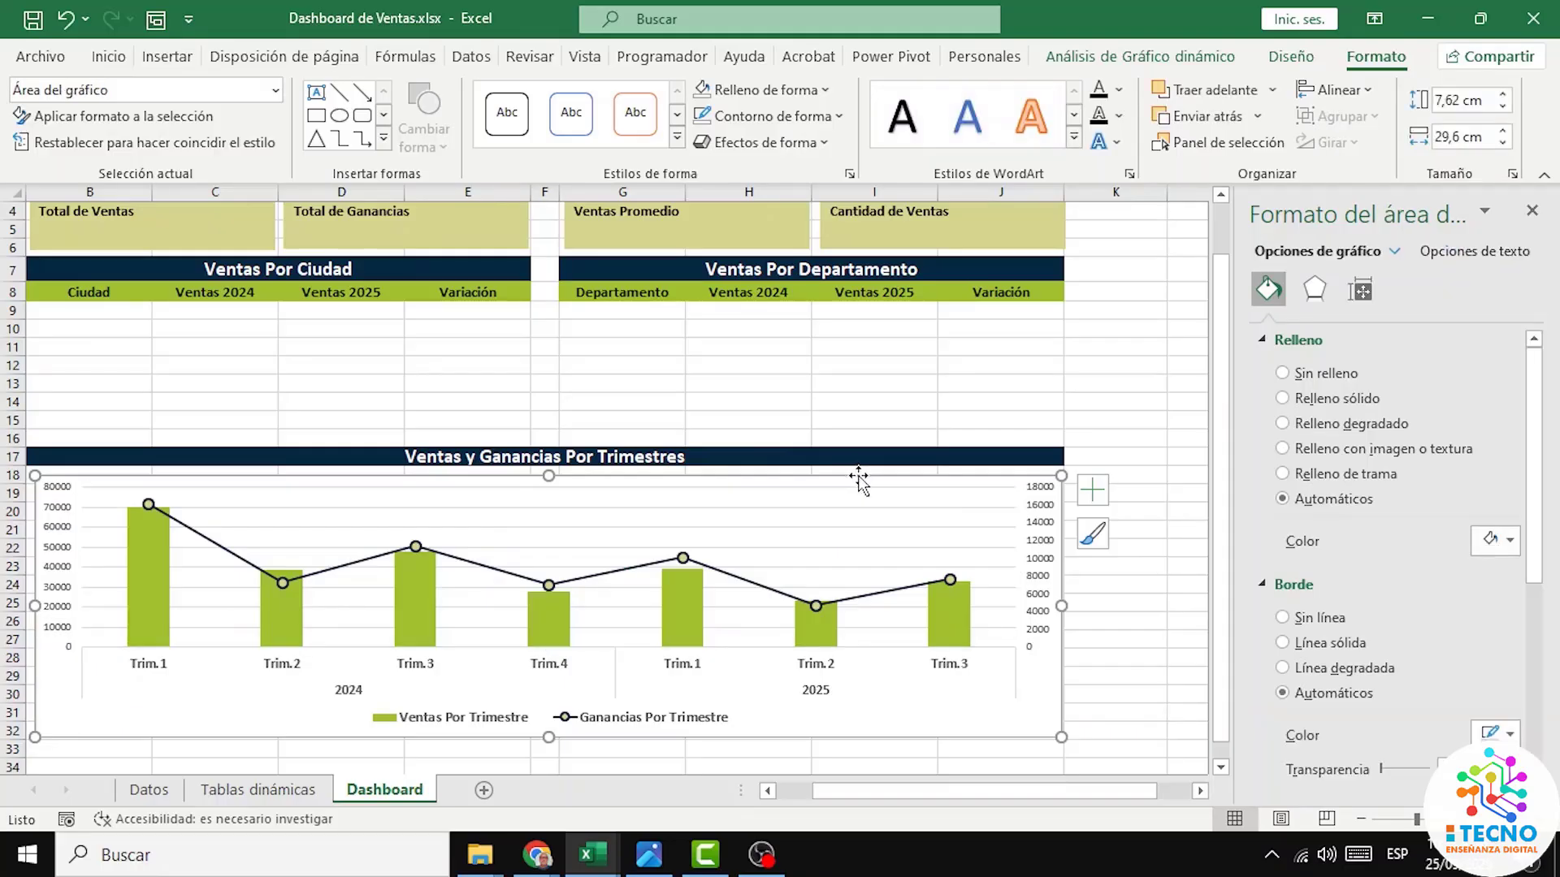
click(827, 90)
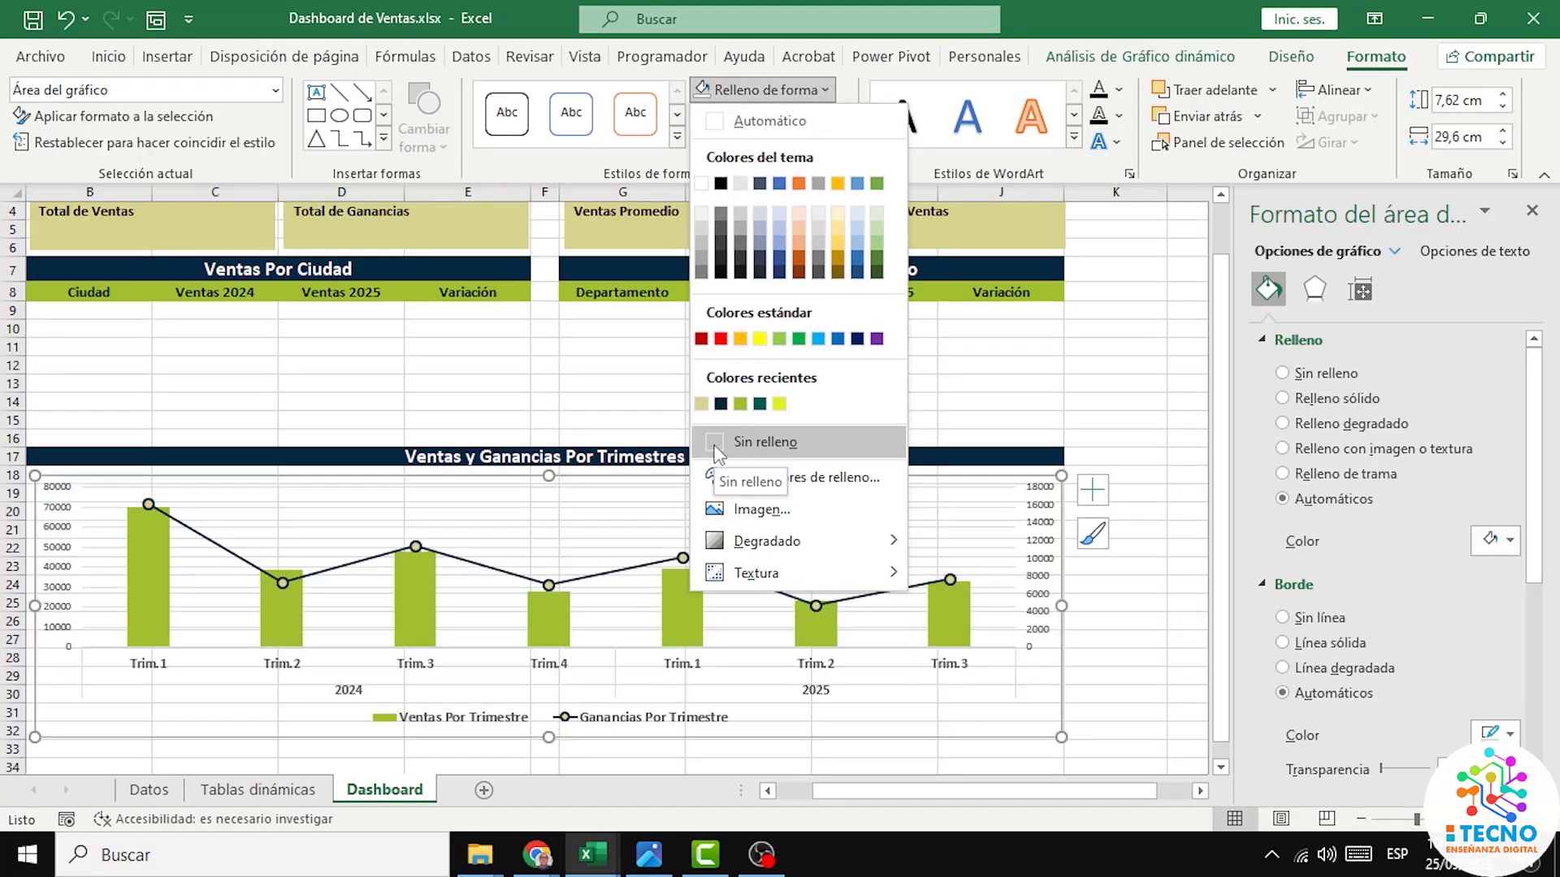
click(713, 445)
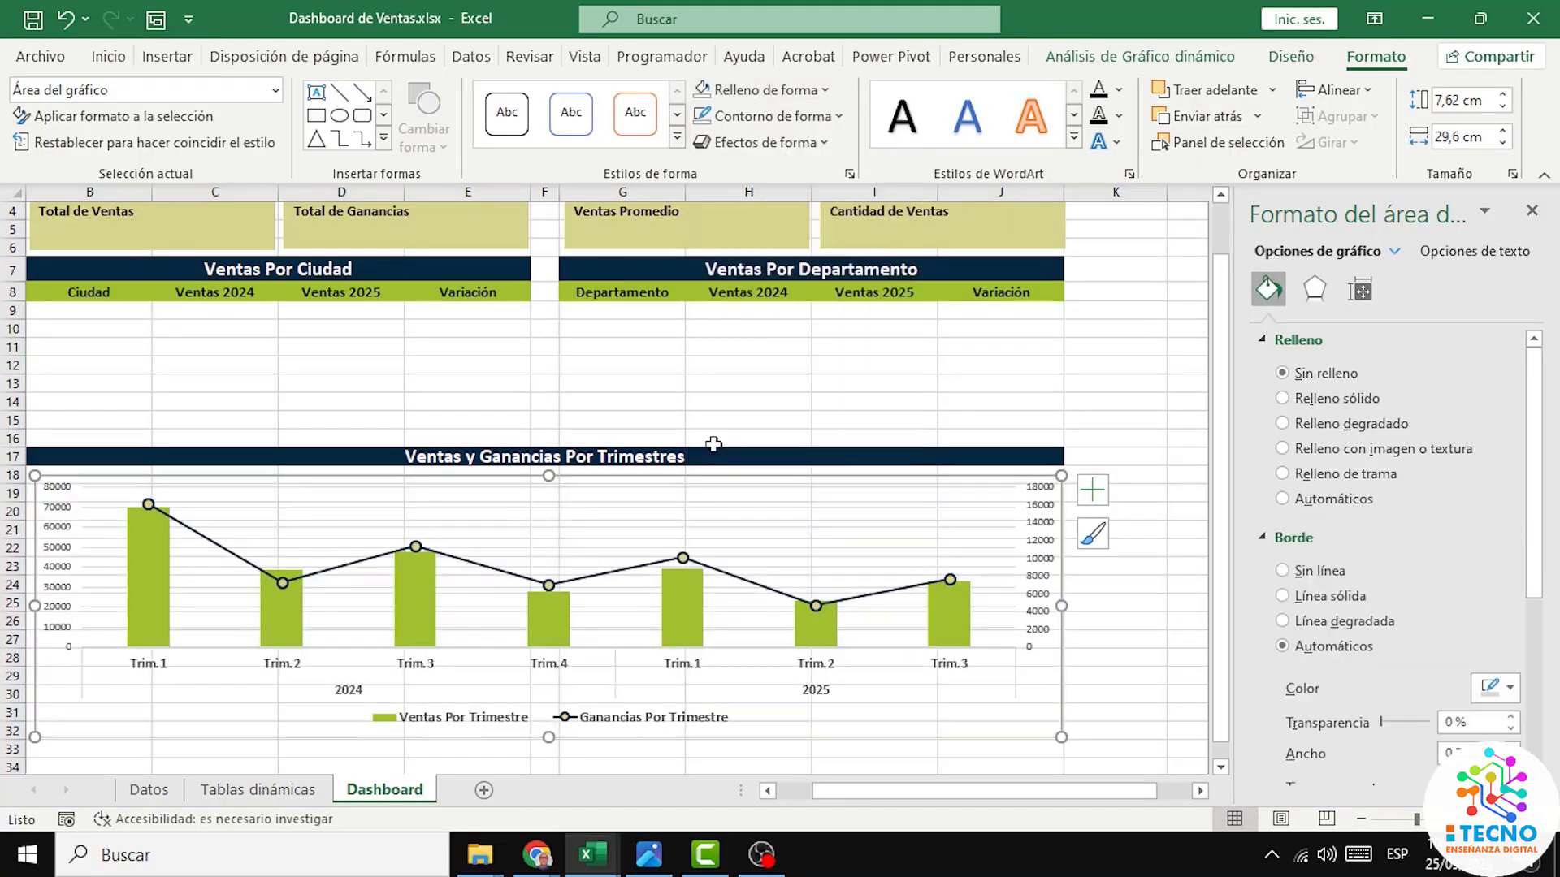
click(837, 116)
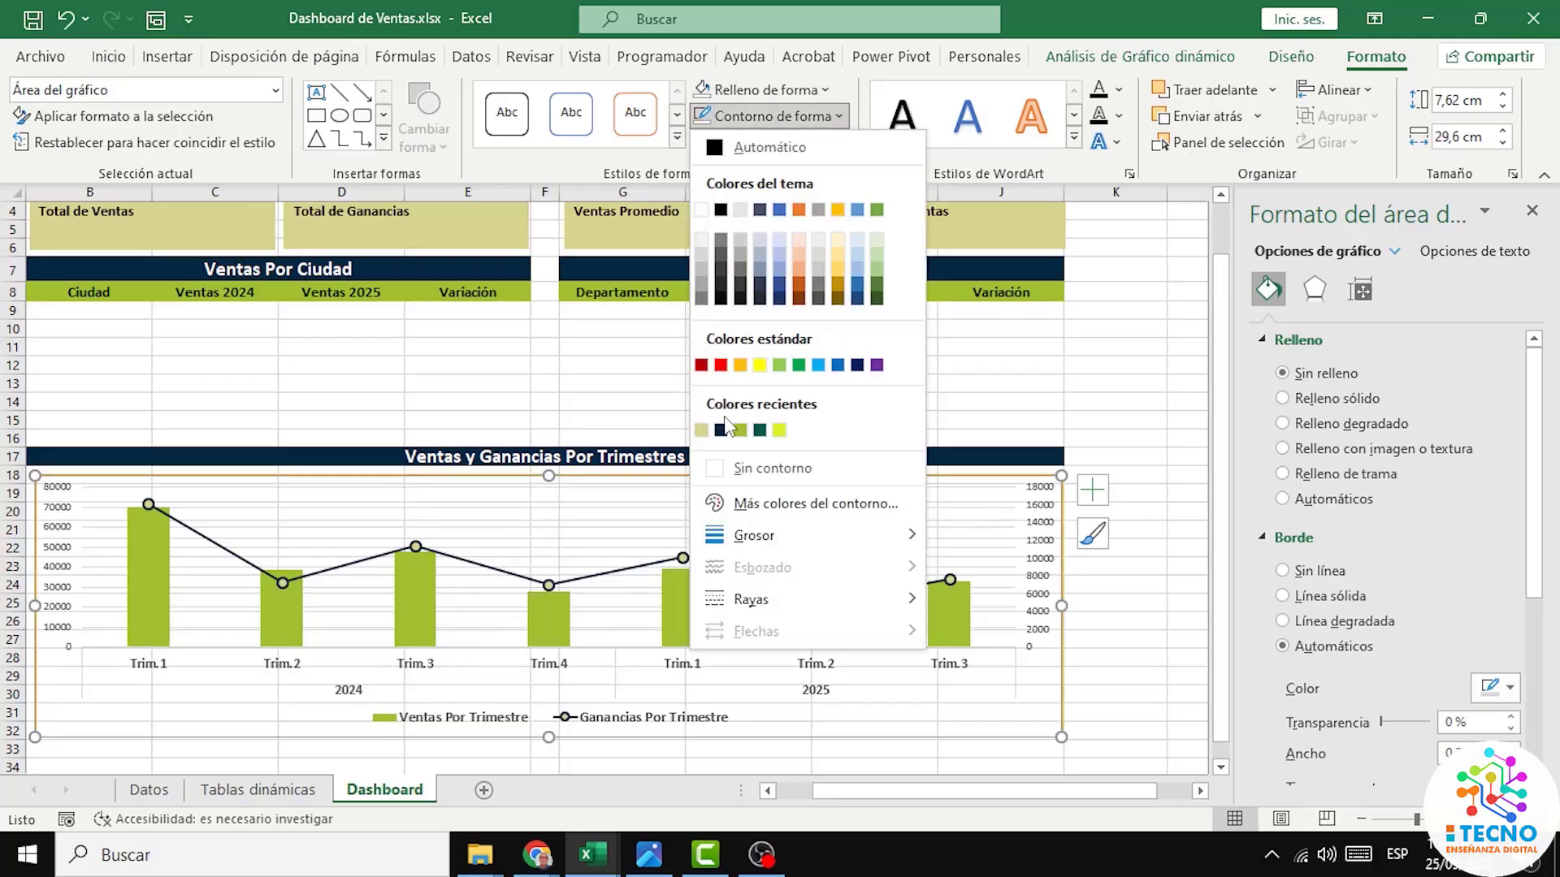
click(723, 469)
click(1114, 422)
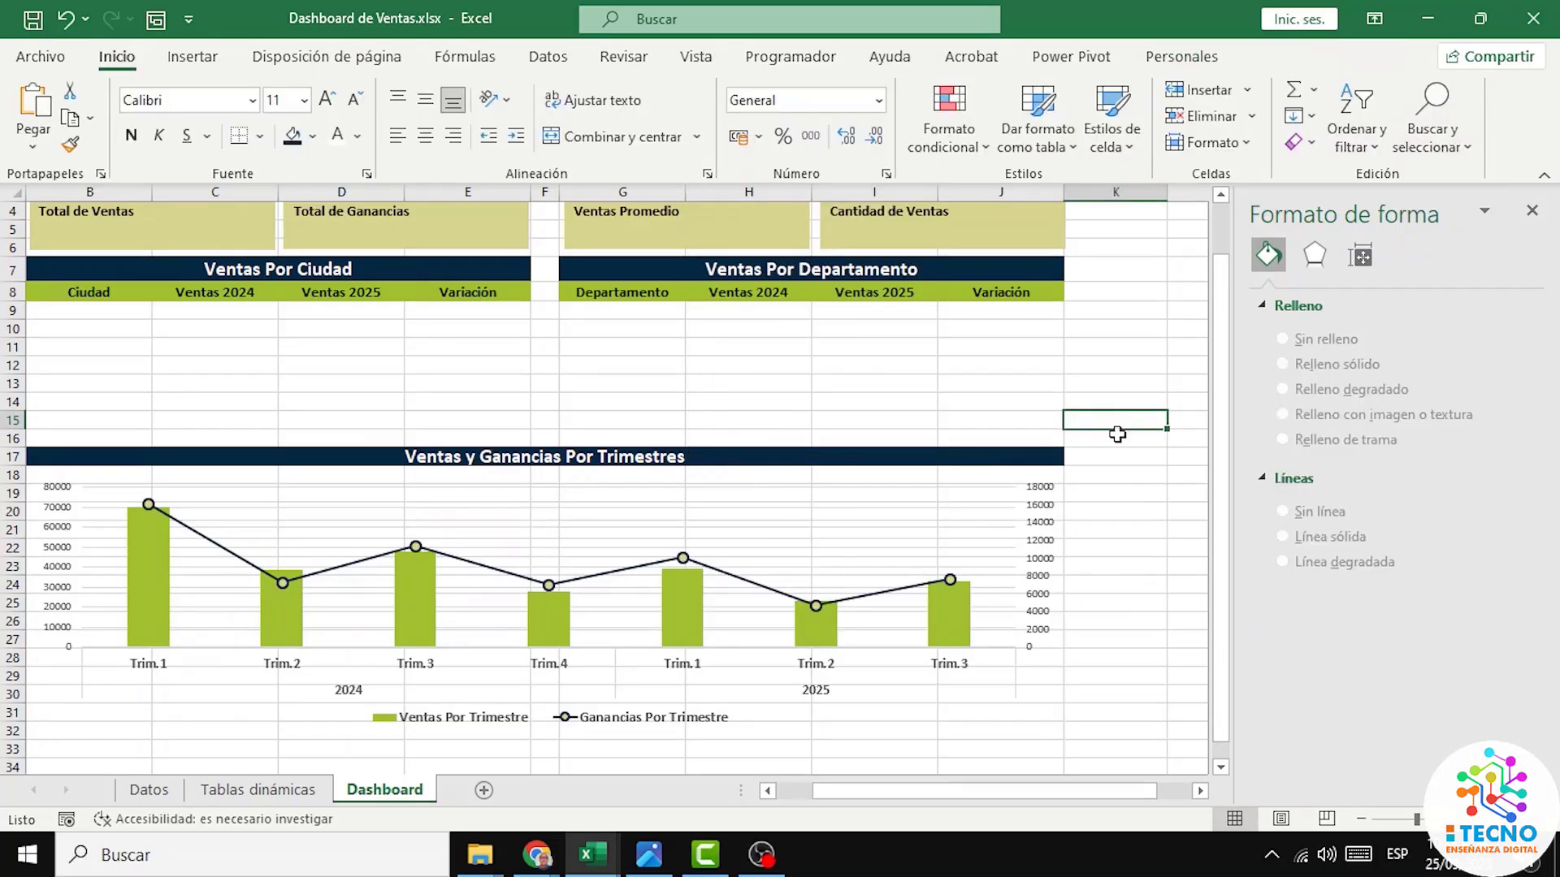
Step: Remove the gridlines from the Ventas y Ganancias Por Trimestres chart
click(975, 523)
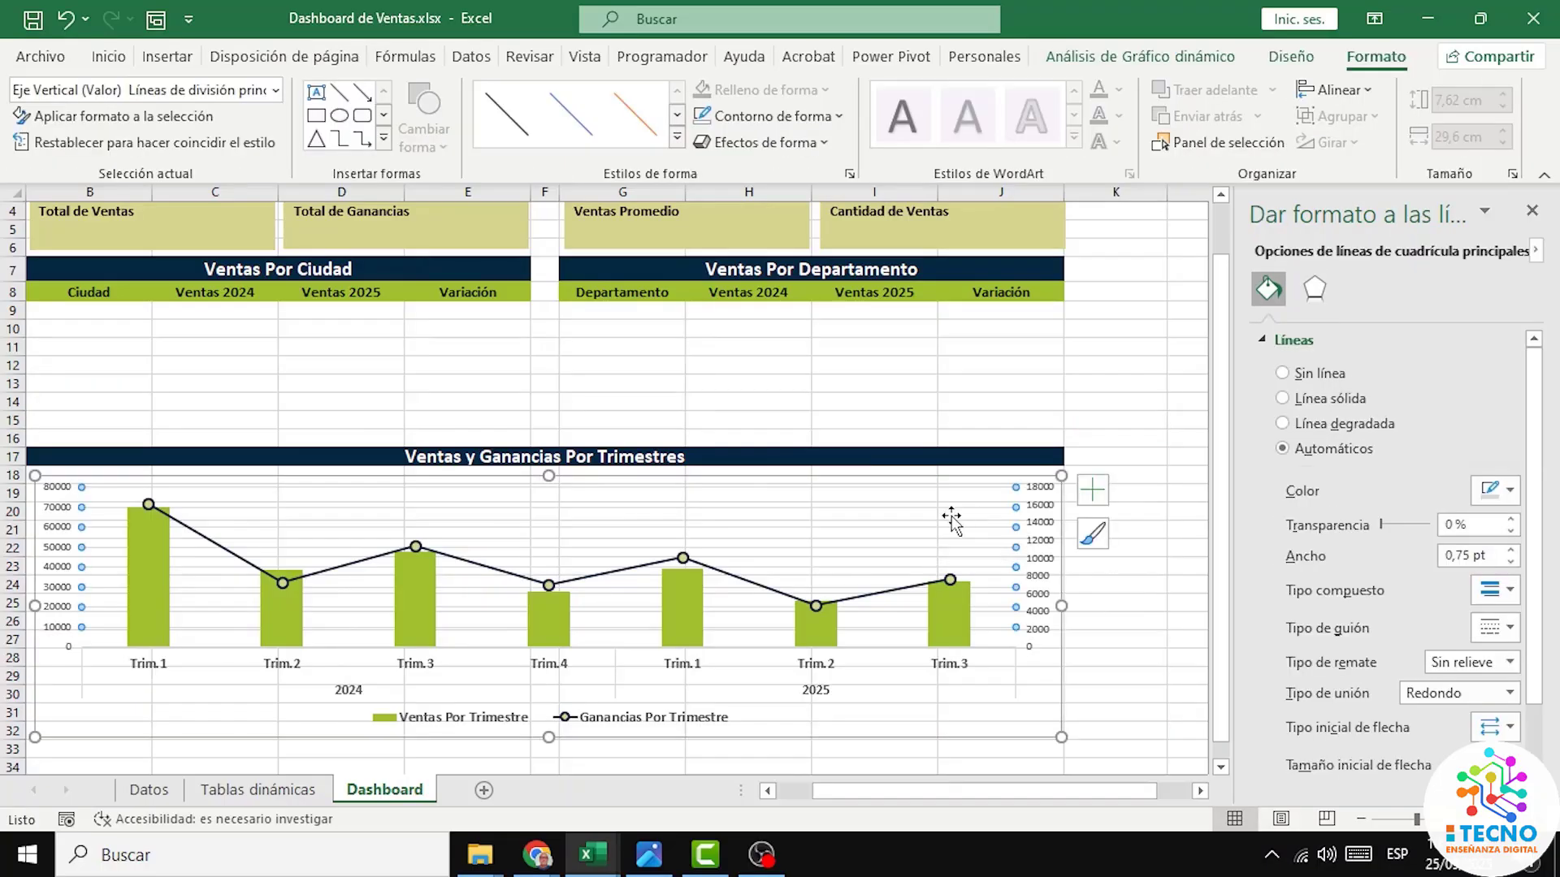
click(1094, 490)
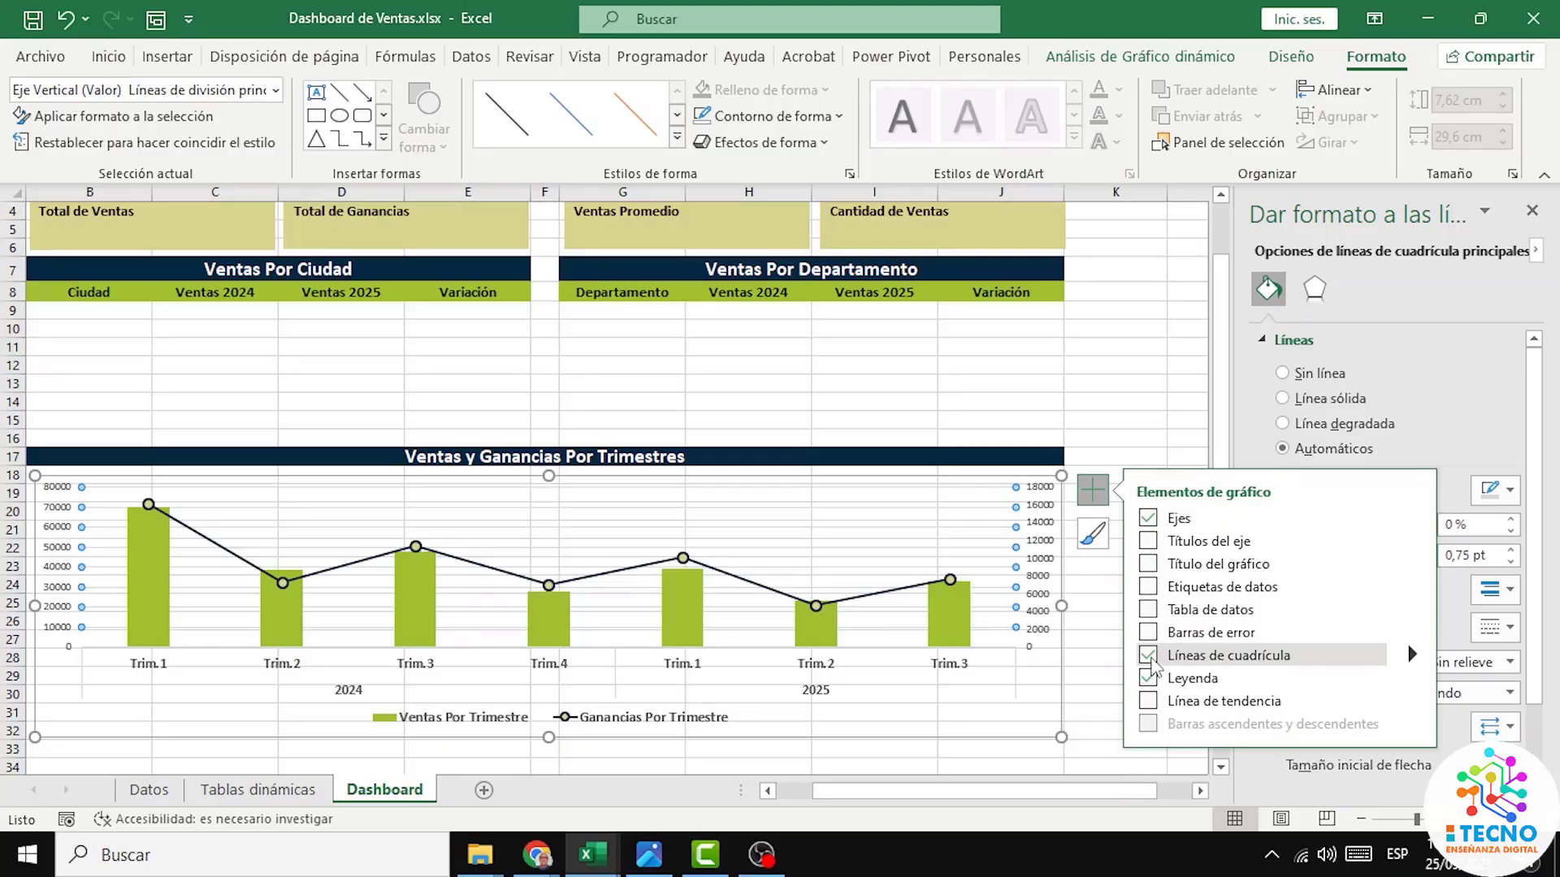
click(1149, 656)
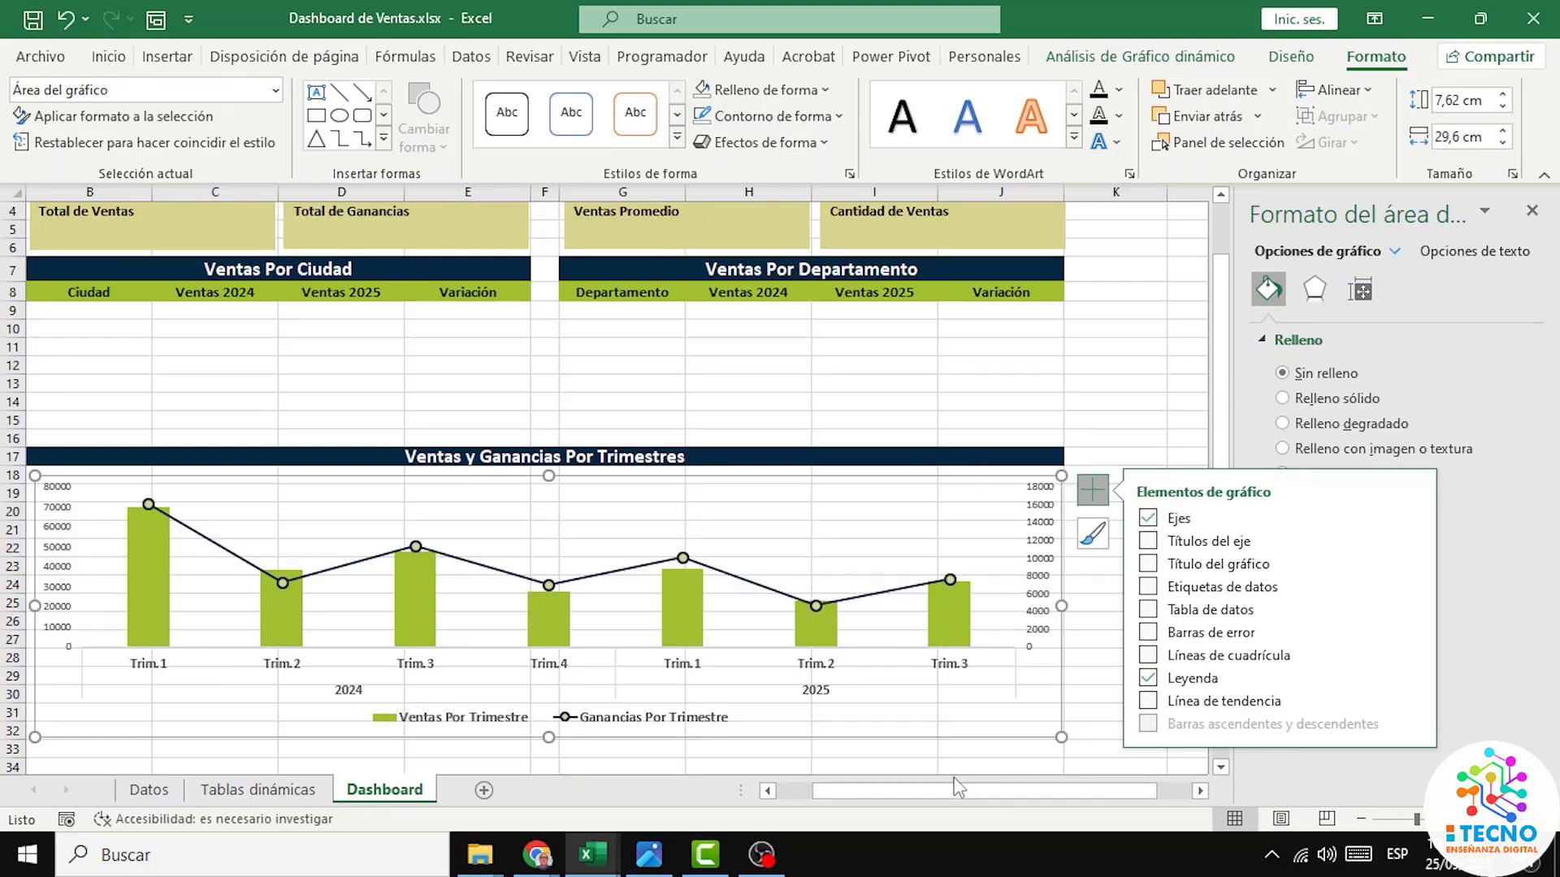
Step: Format the chart's secondary vertical axis labels as 11 pt bold
click(1041, 533)
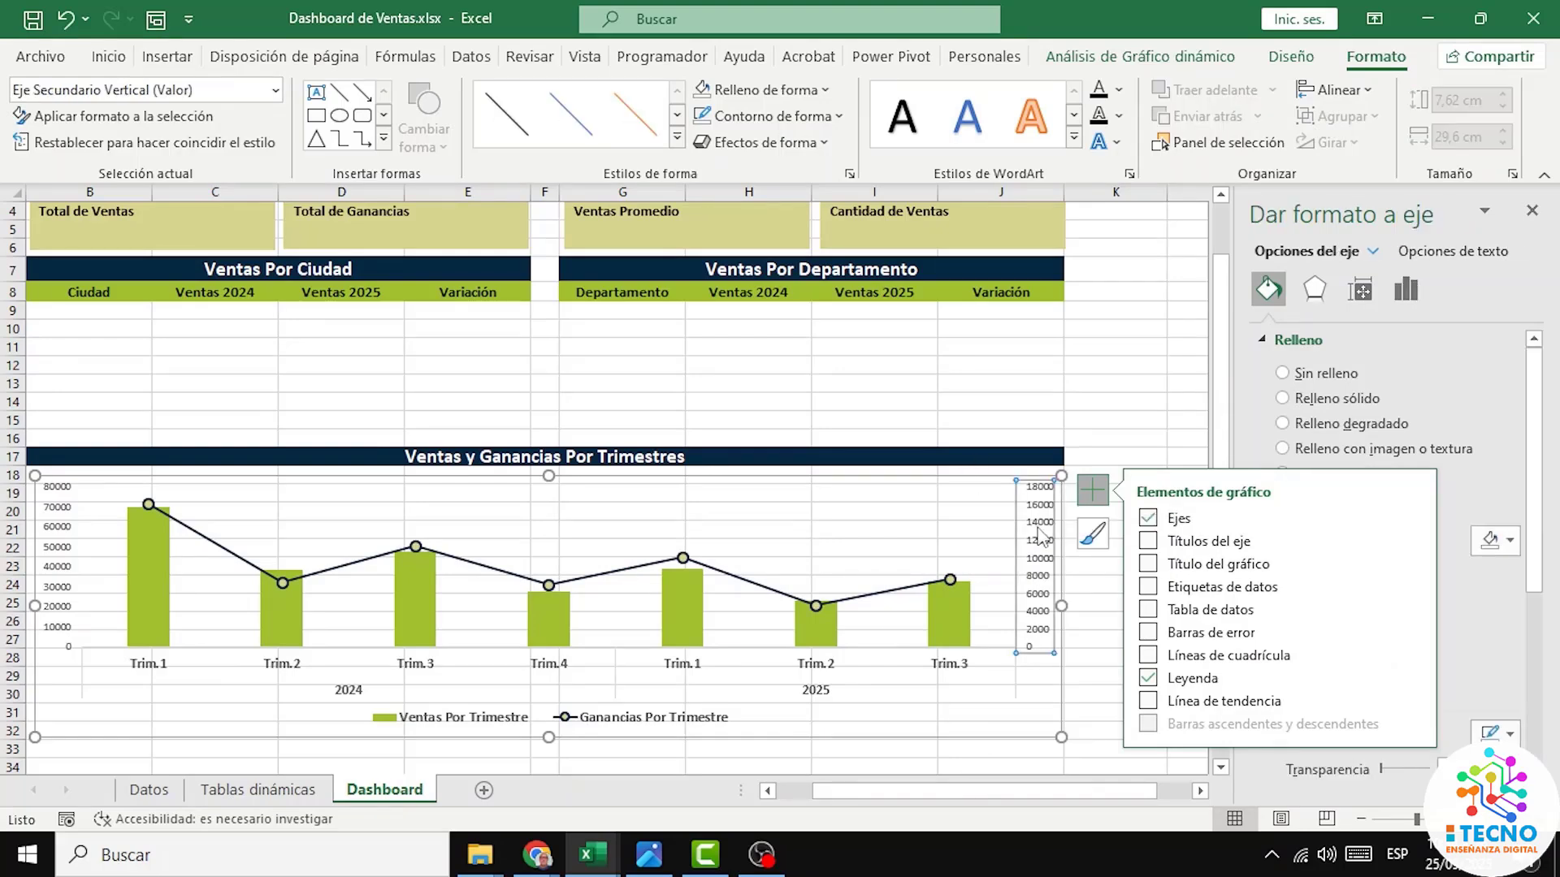
click(111, 62)
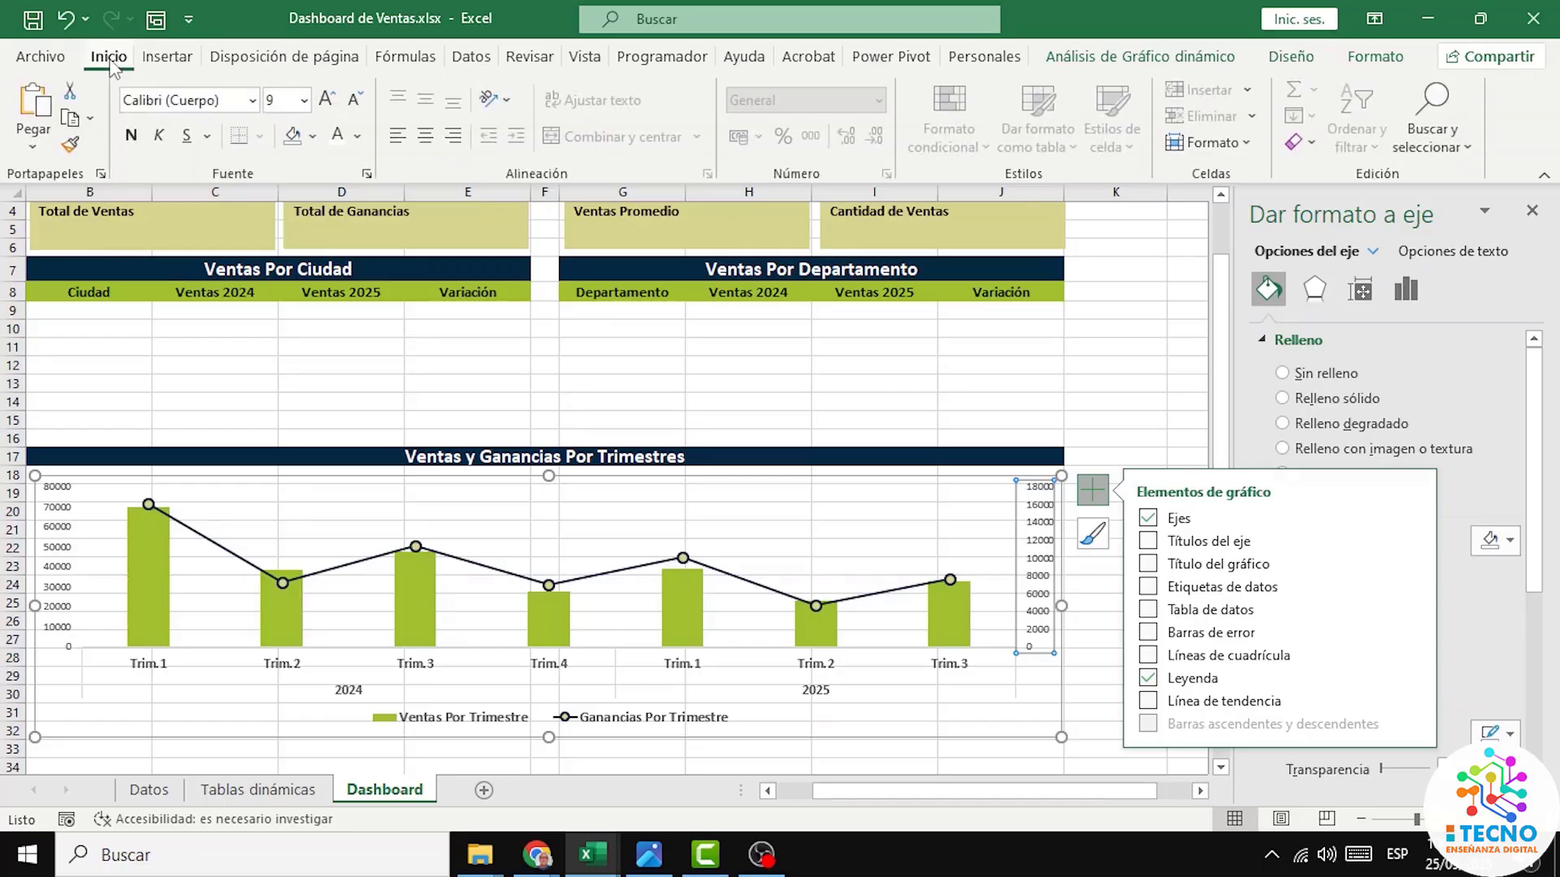
click(329, 101)
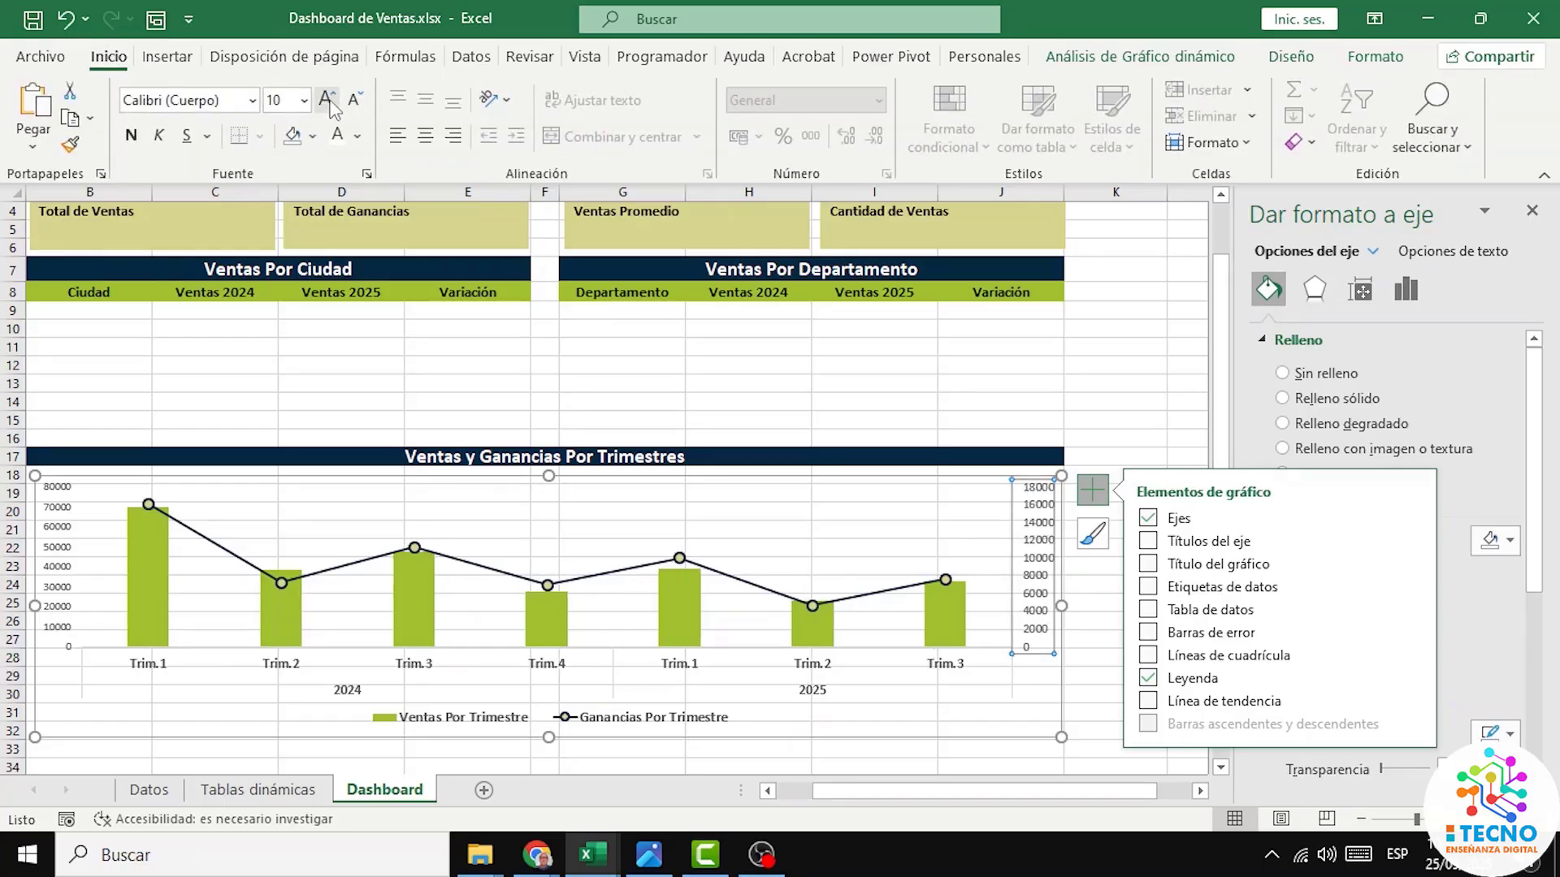
click(329, 101)
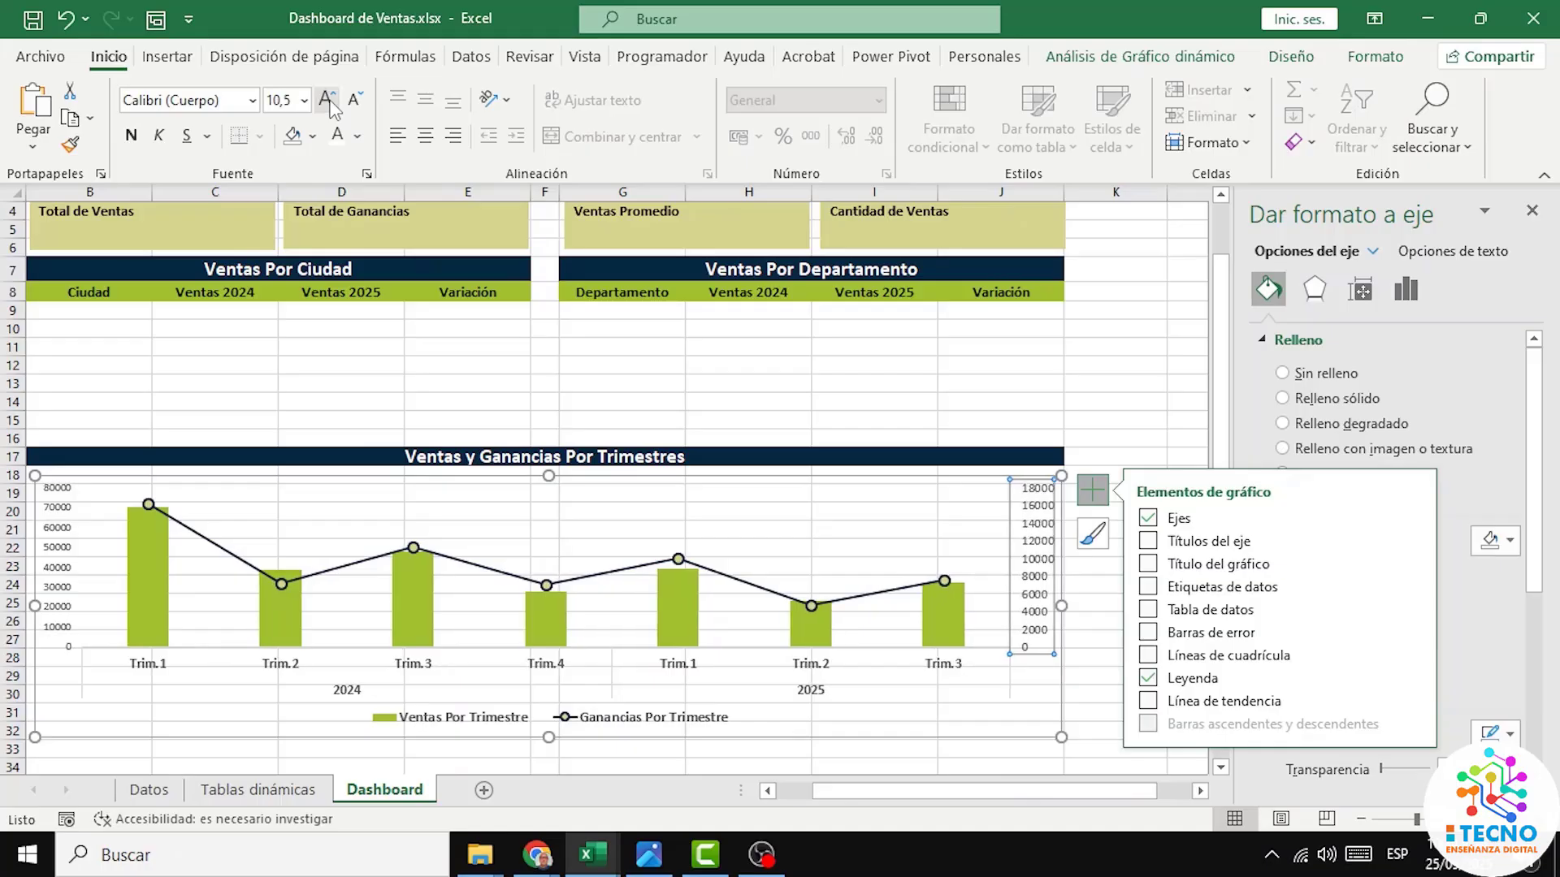
click(329, 101)
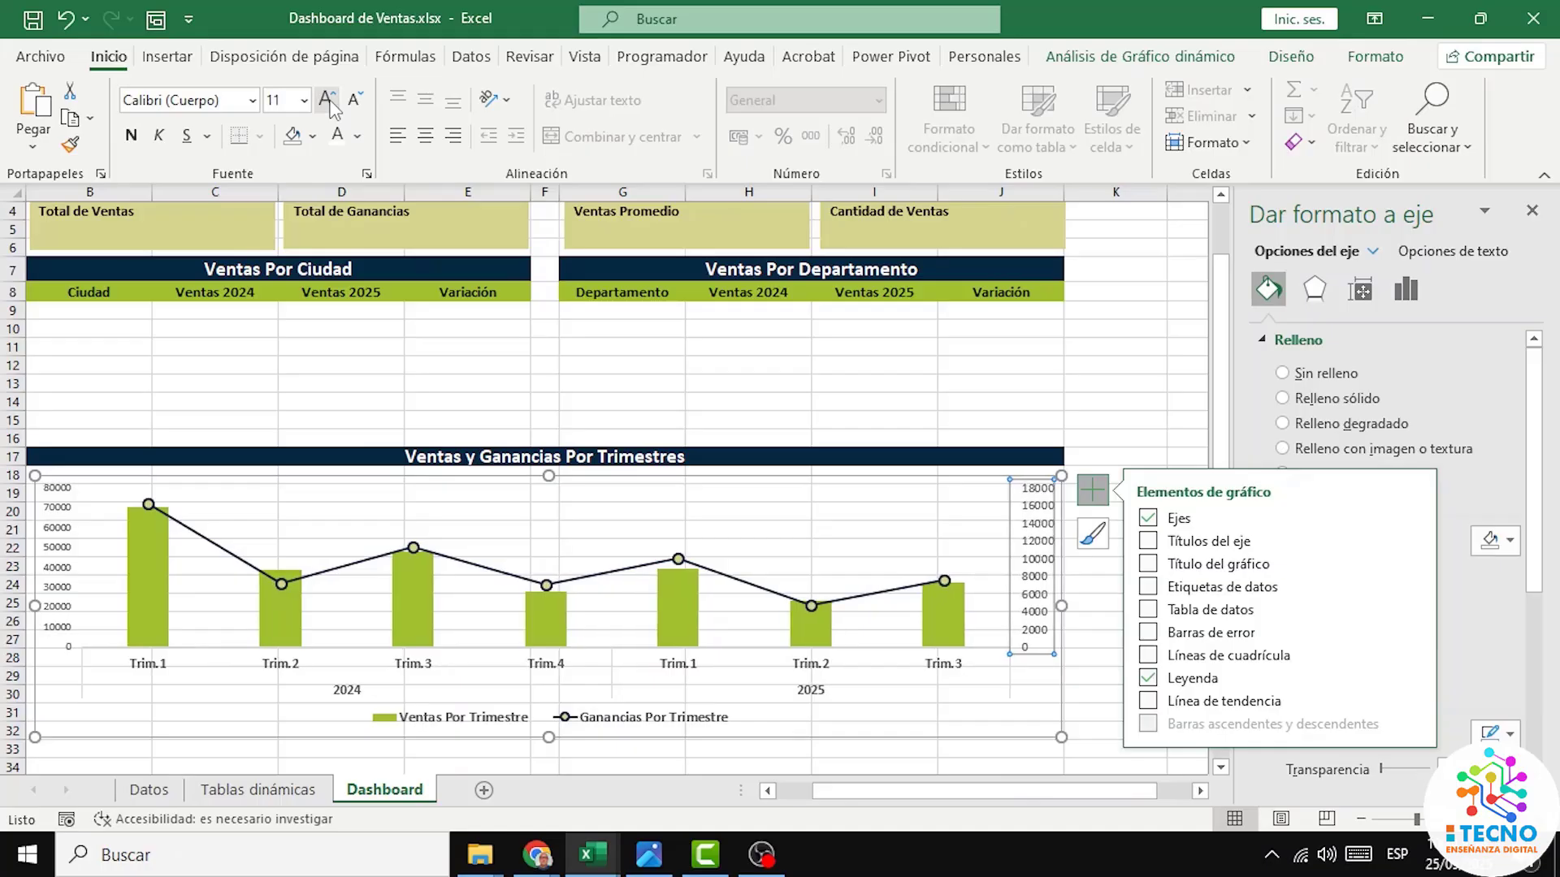
click(132, 139)
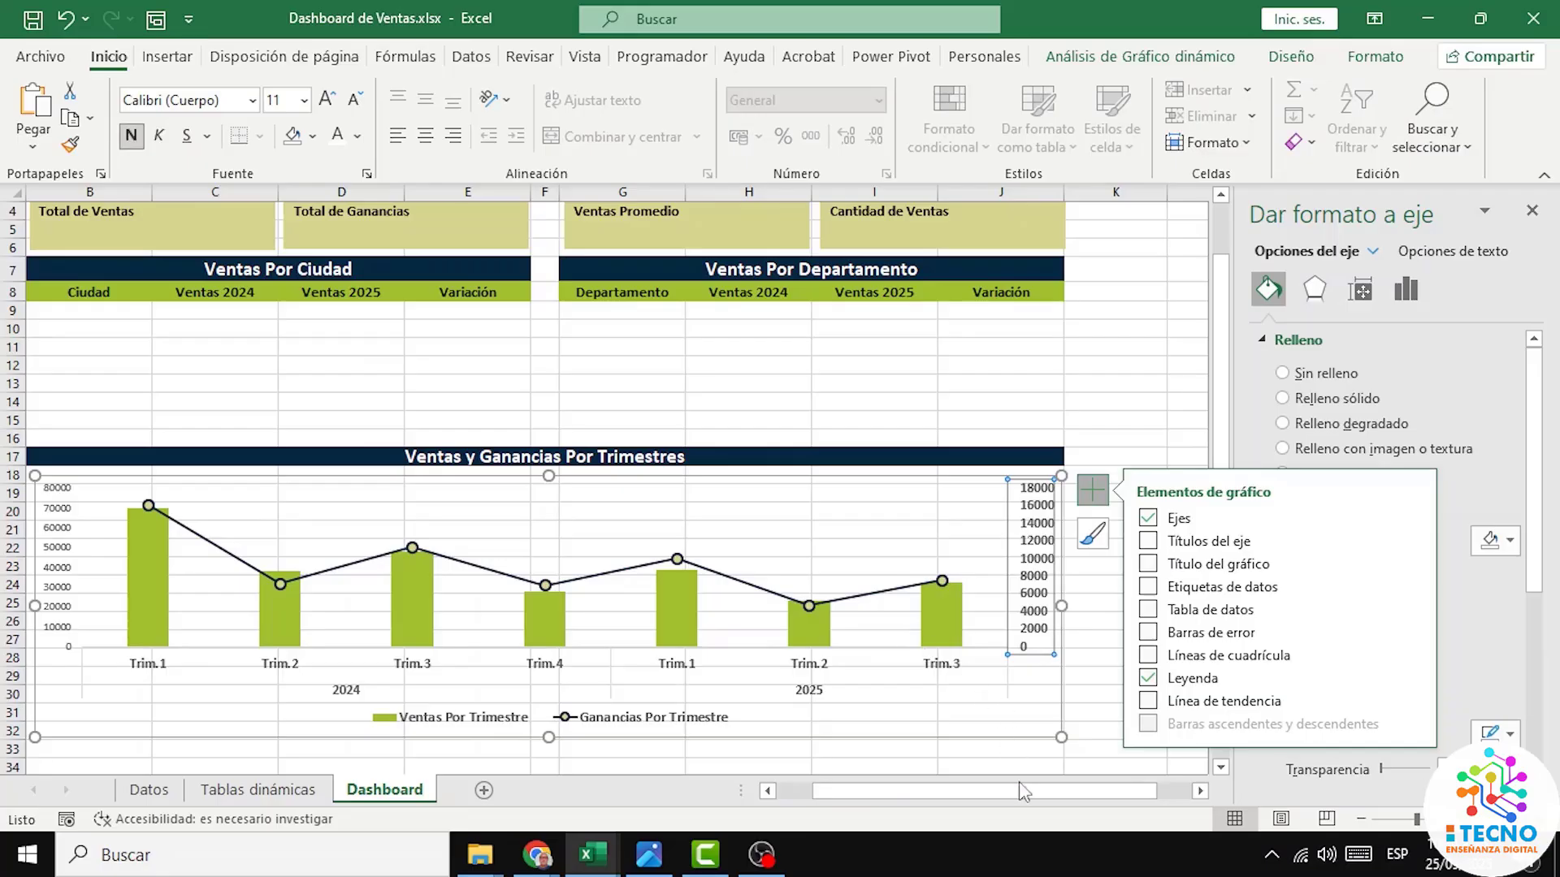
Step: Format the chart's primary vertical axis labels as 11 pt bold
drag(1026, 793, 959, 798)
click(224, 561)
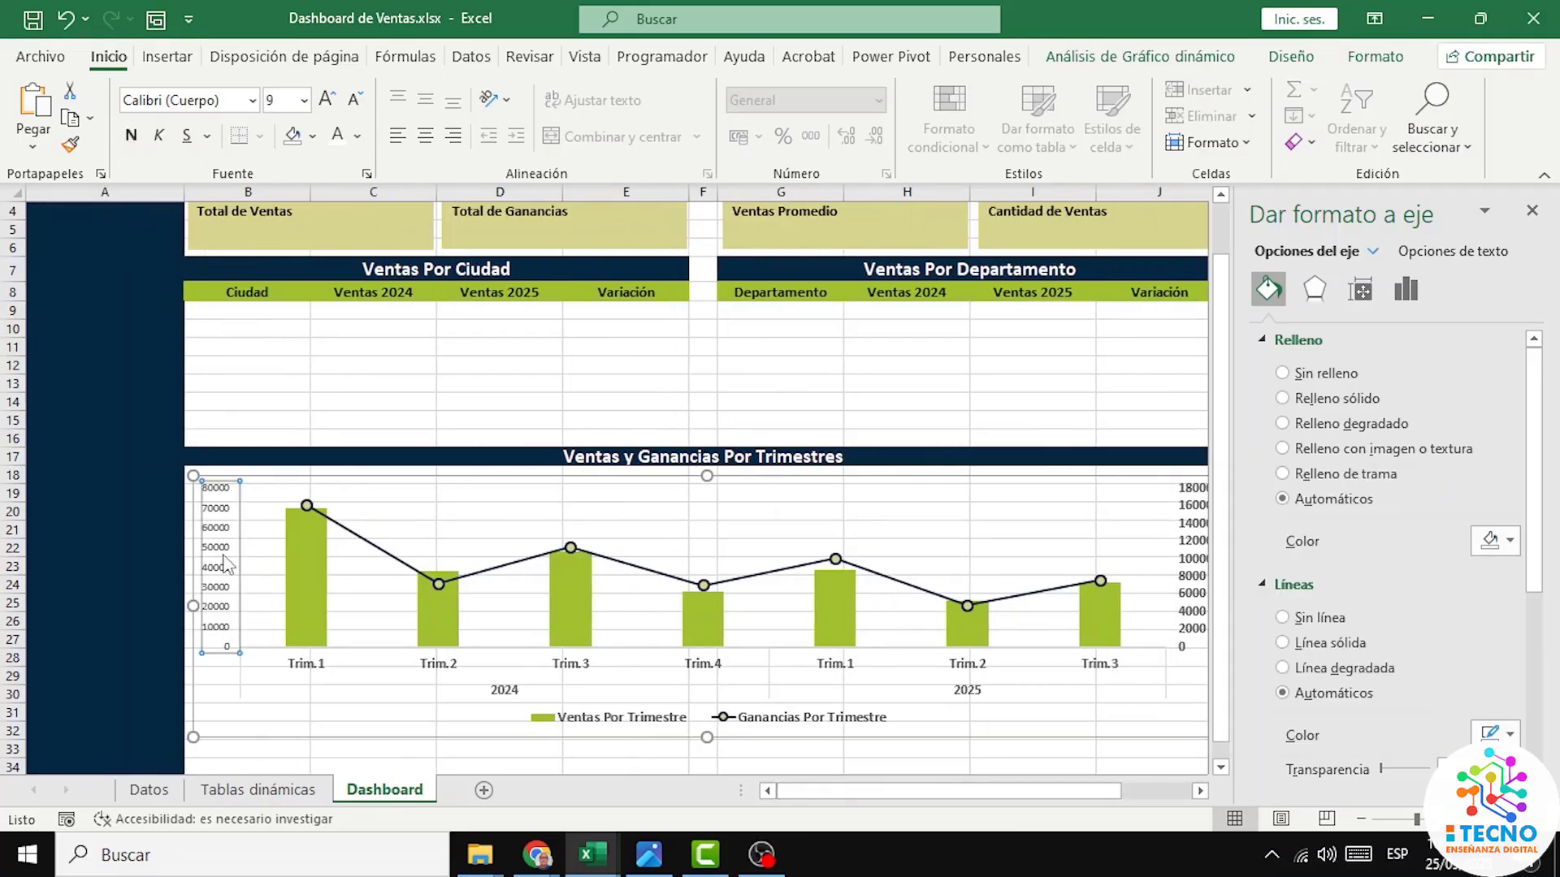
click(328, 101)
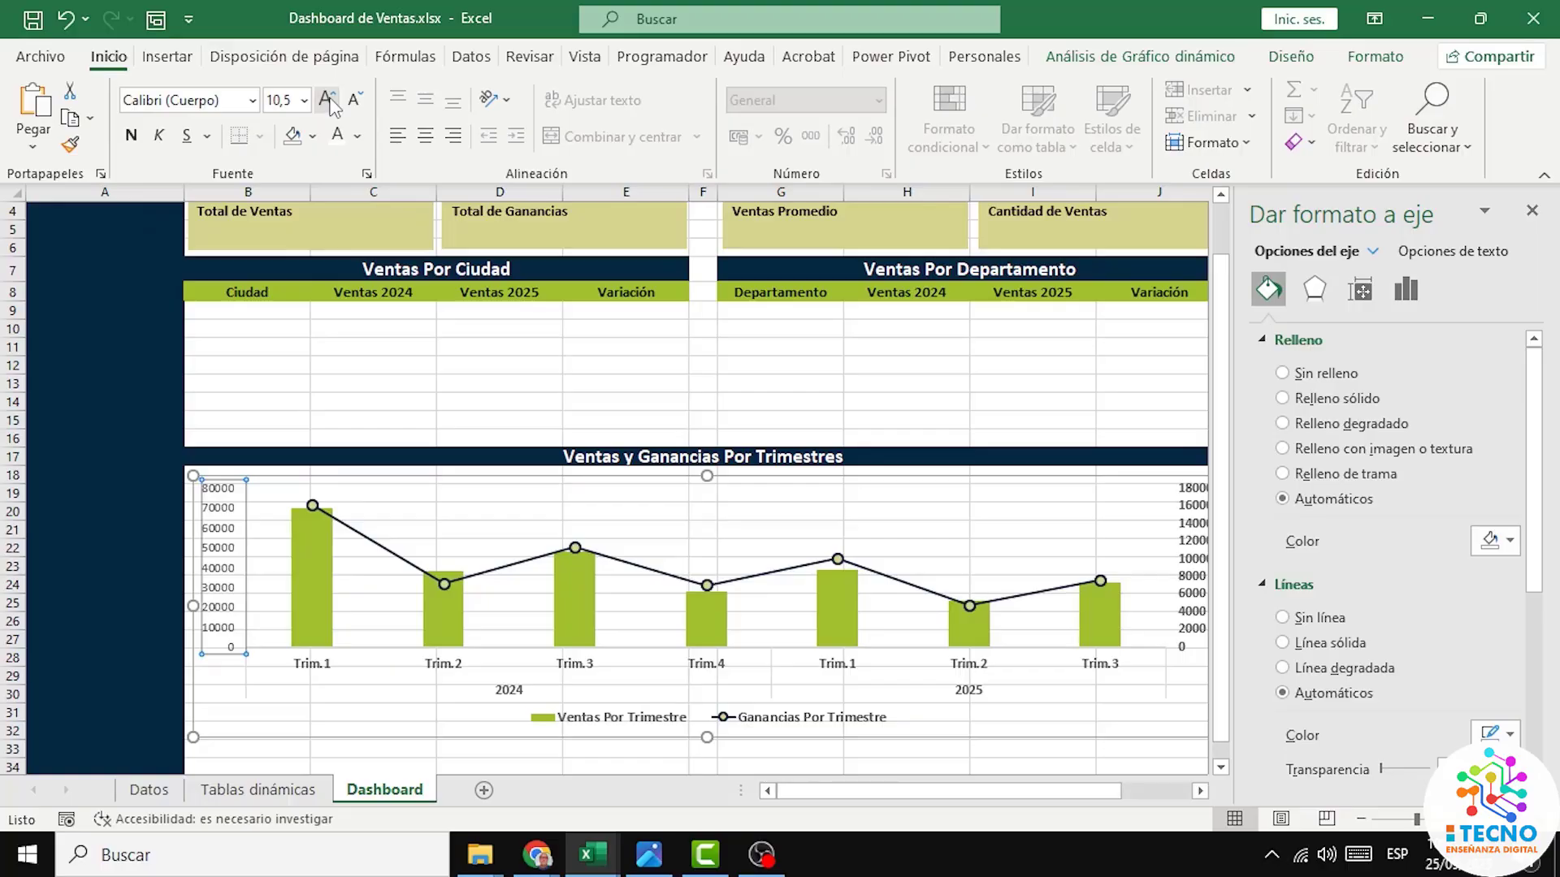
click(328, 101)
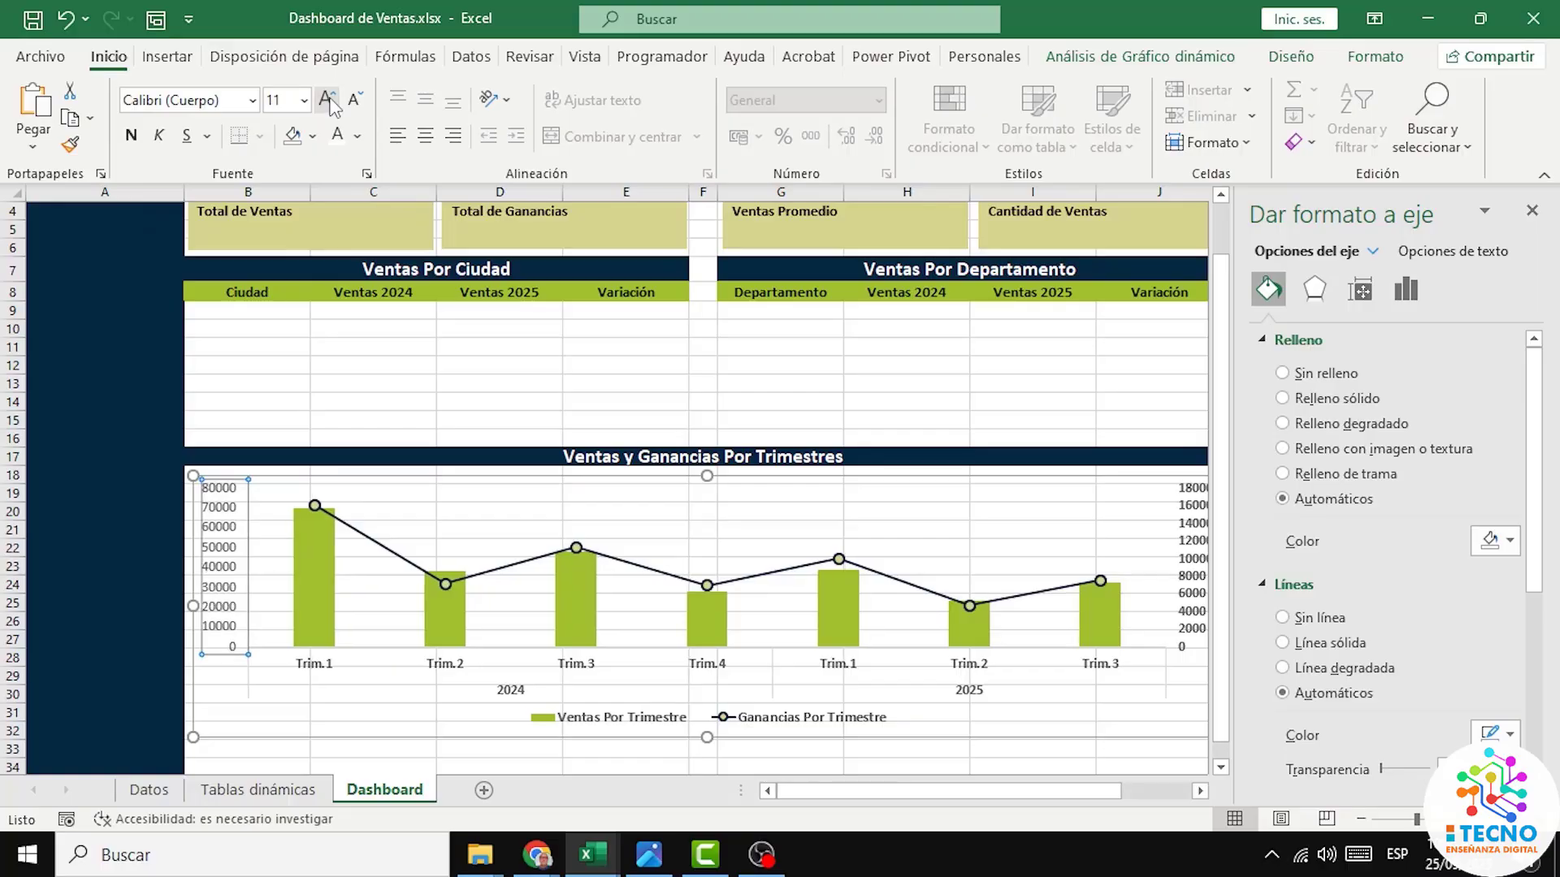
click(132, 135)
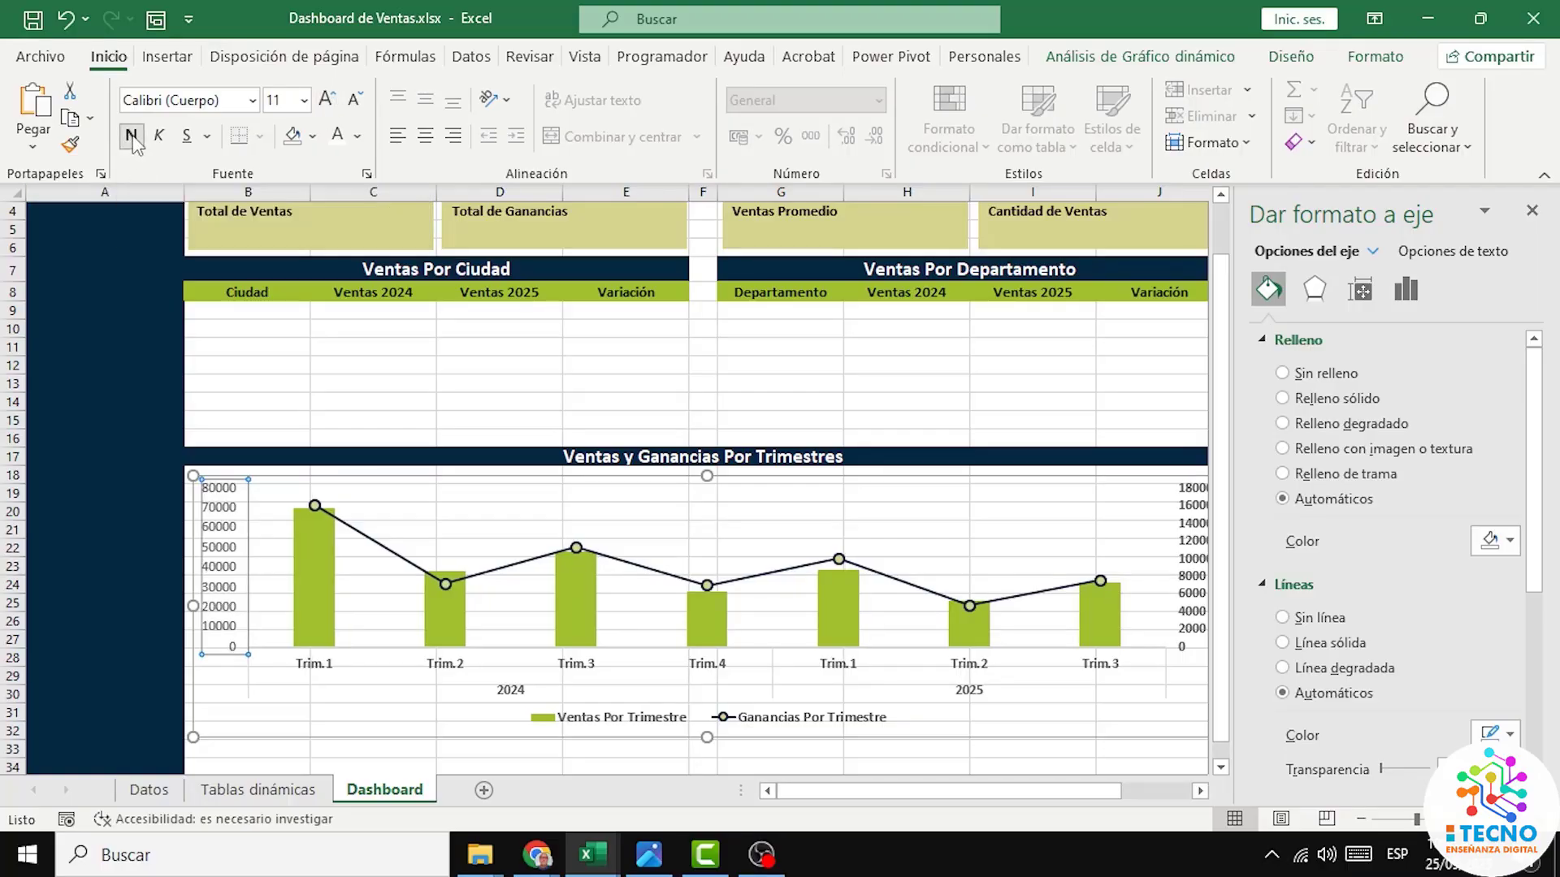
click(897, 642)
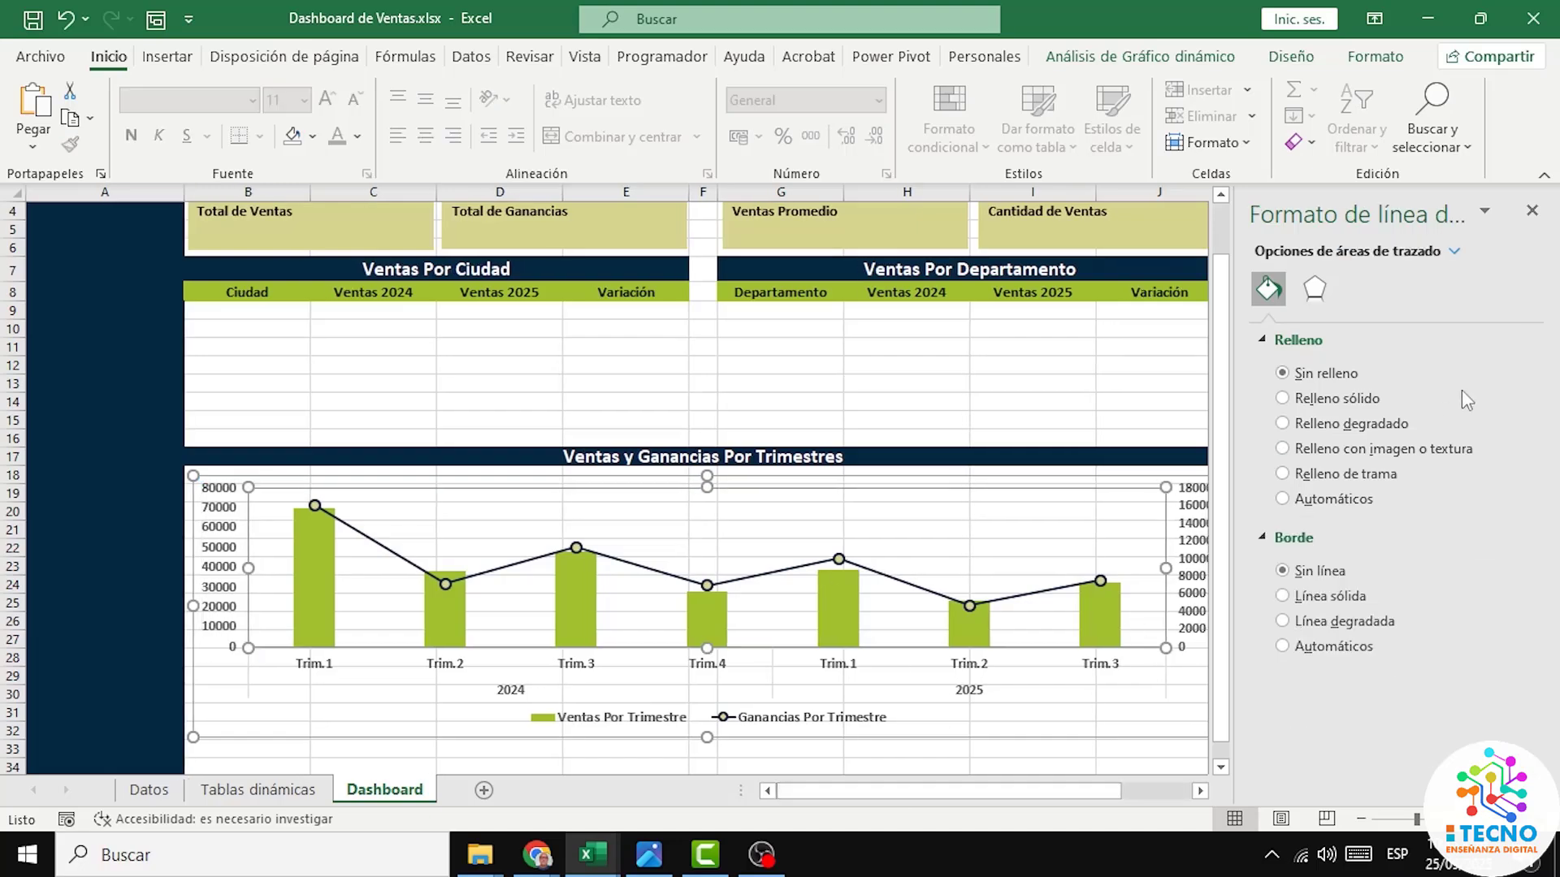
Step: Close the formatting pane and deselect the chart, returning to the upper part of the dashboard
click(1532, 211)
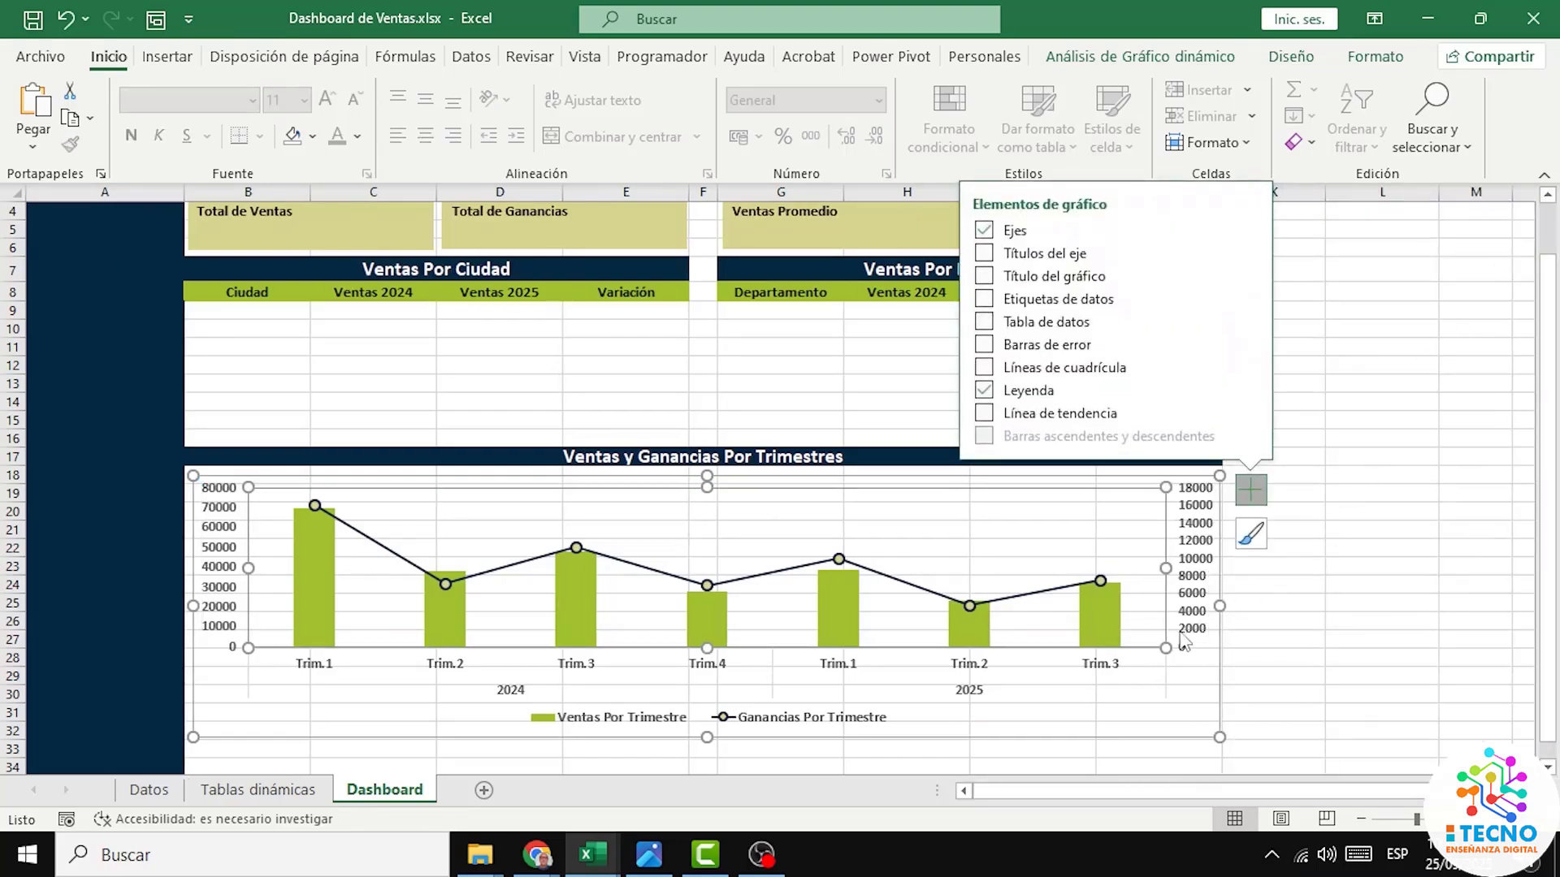
click(1286, 689)
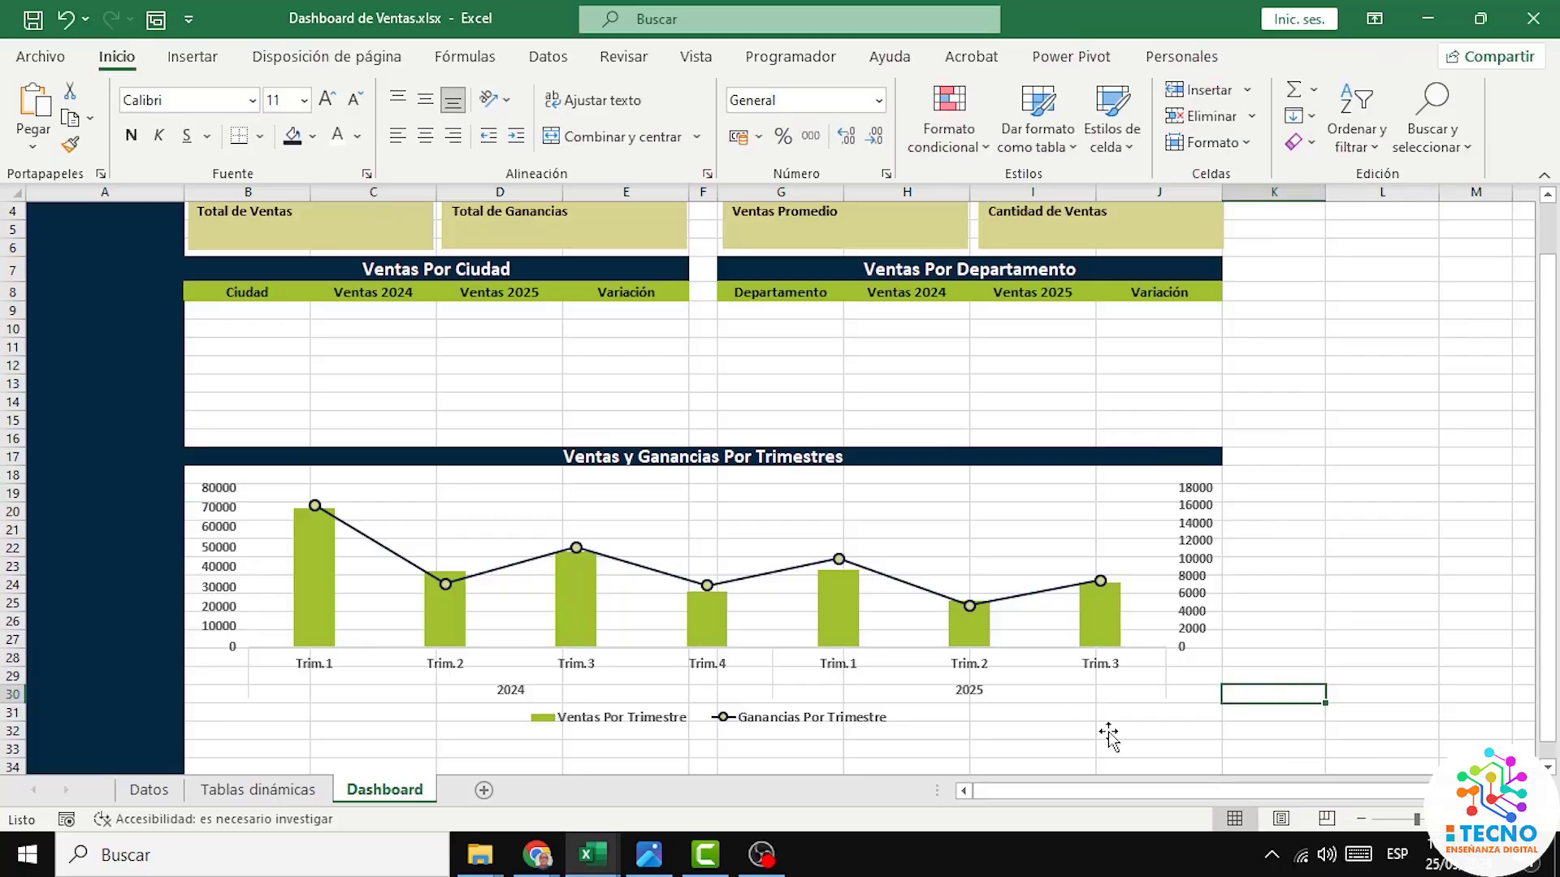
click(950, 697)
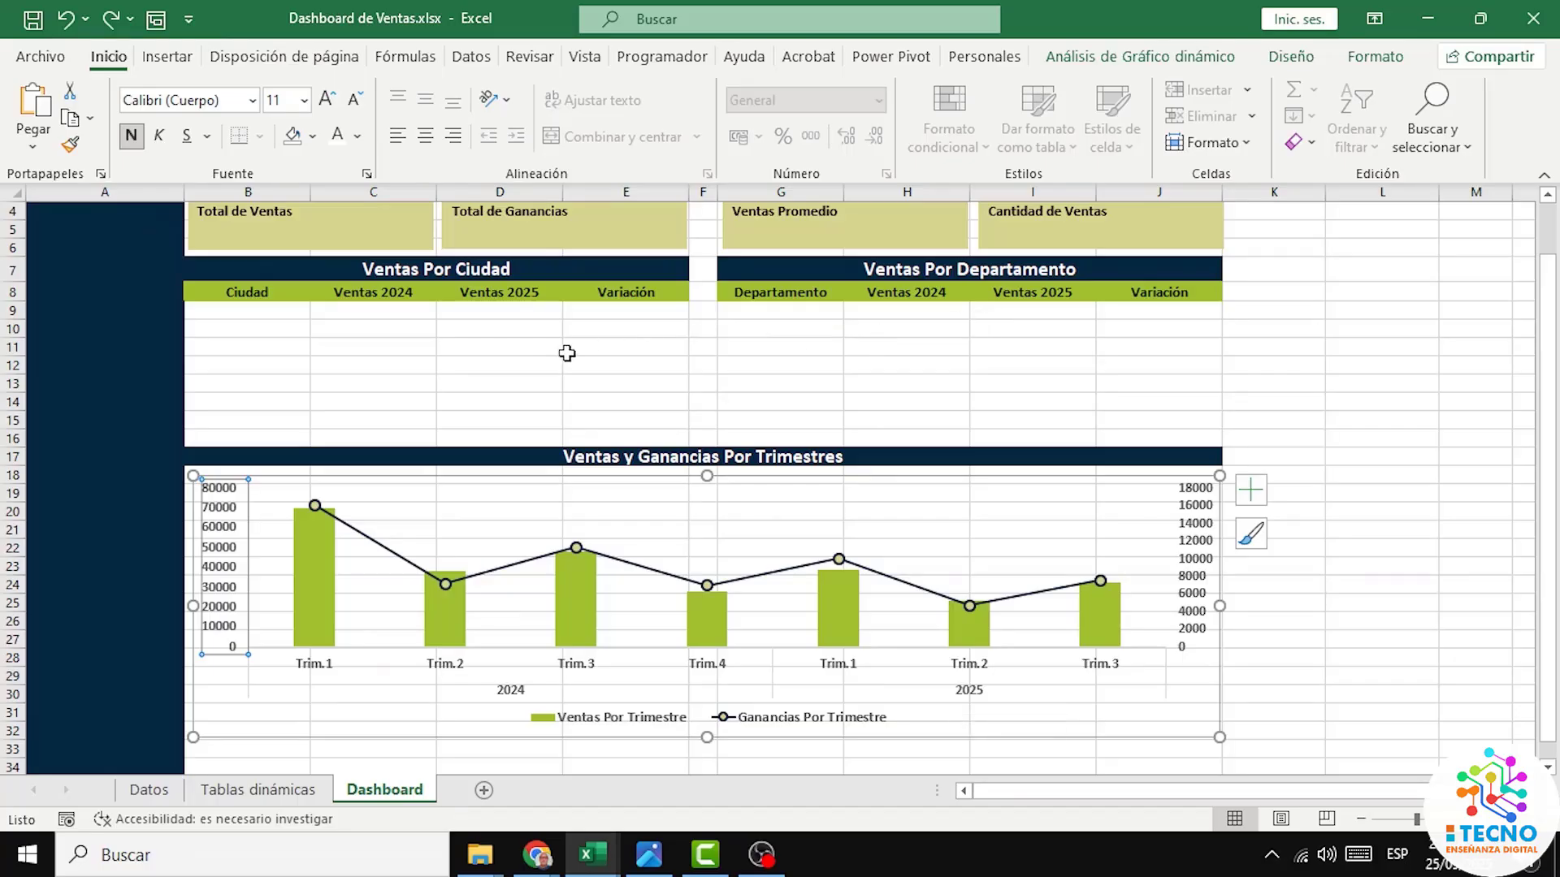
scroll(524, 372, up, 1)
click(525, 372)
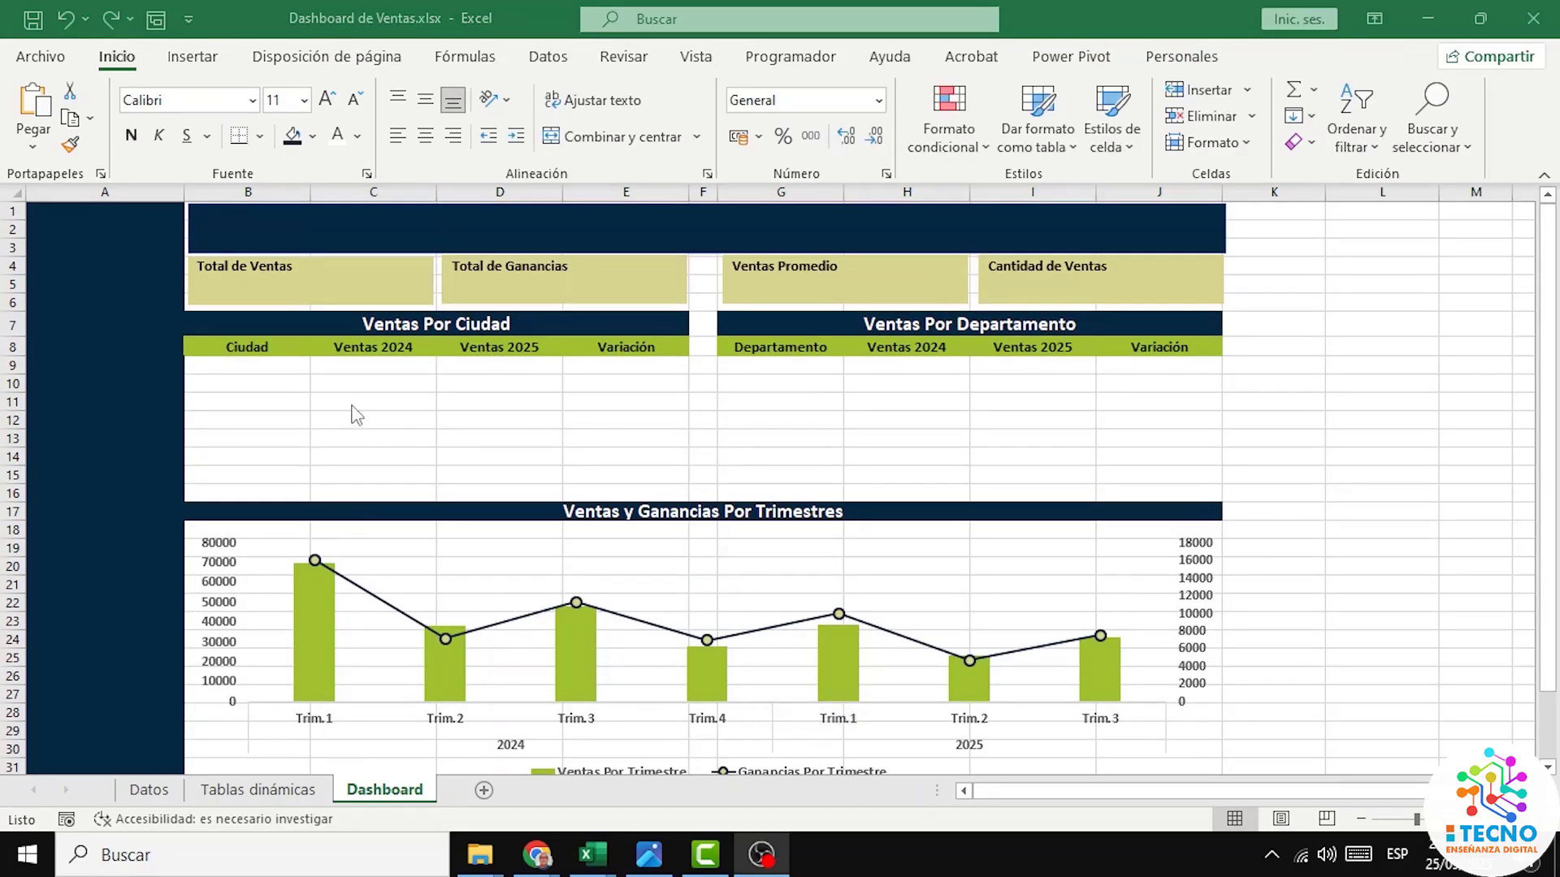
Step: Select cell B9, the first one under Ciudad, and display the formula bar
click(230, 366)
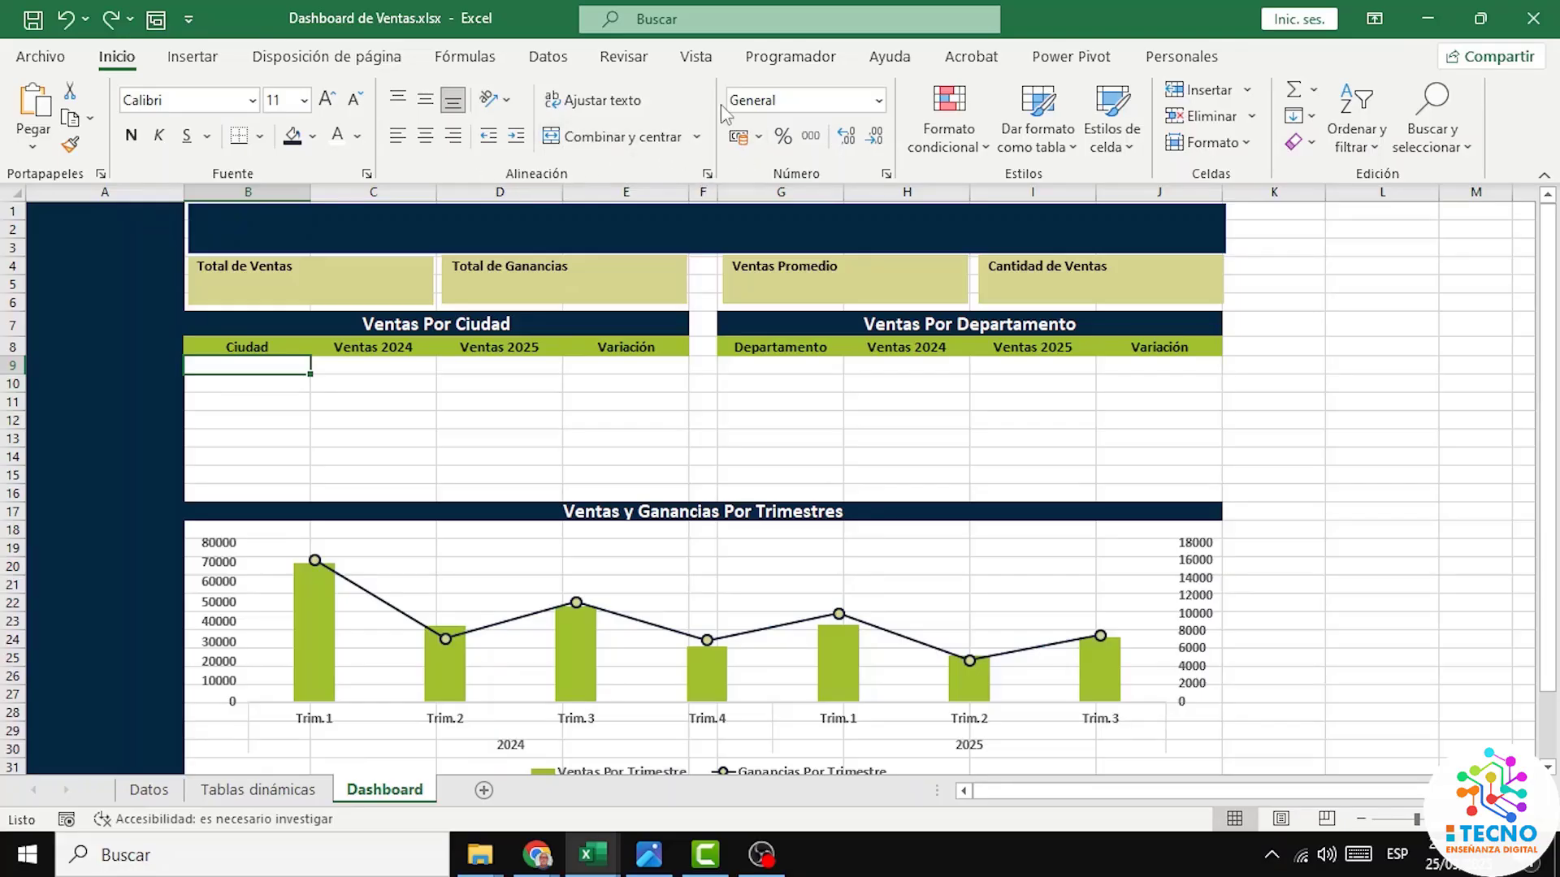
click(696, 58)
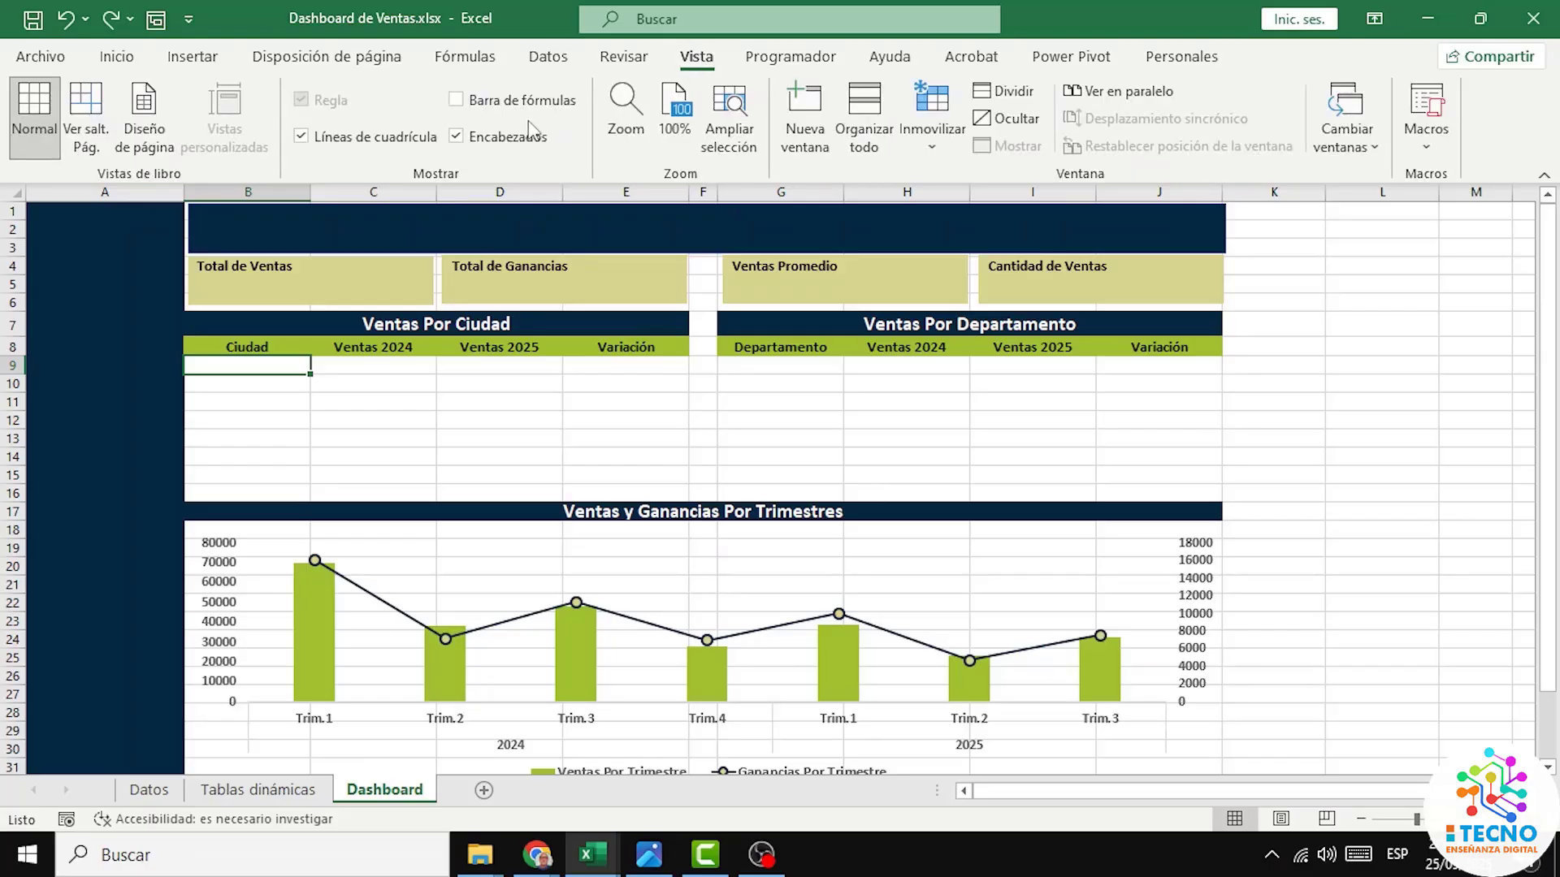
click(457, 99)
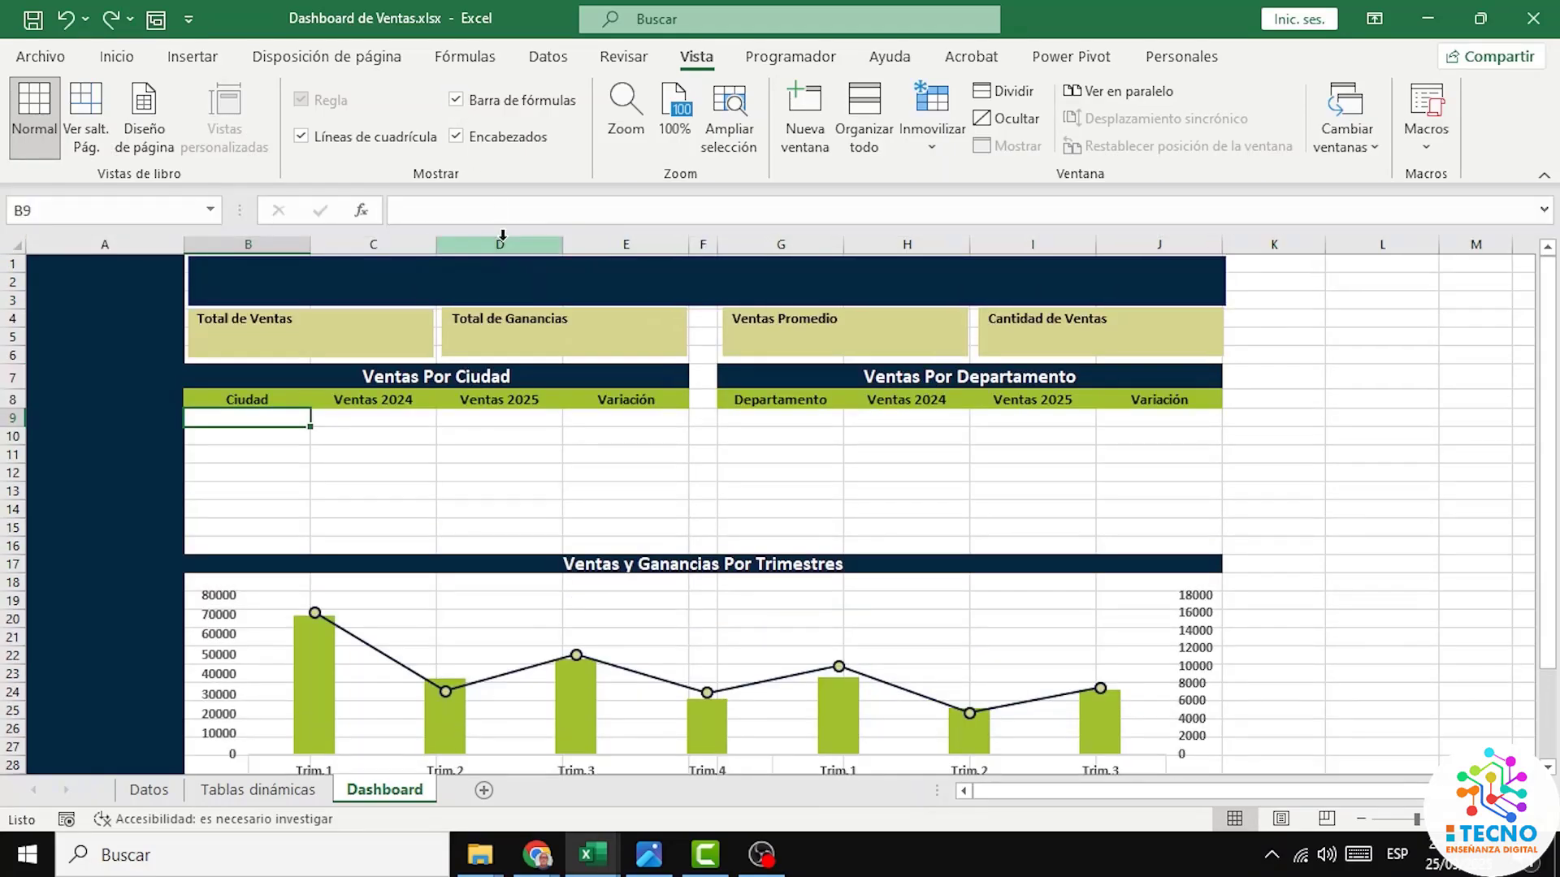
Step: Link the Ventas Por Ciudad table to the pivot data by entering ='Tablas dinámicas'!B9:D15 in cell B9
click(442, 212)
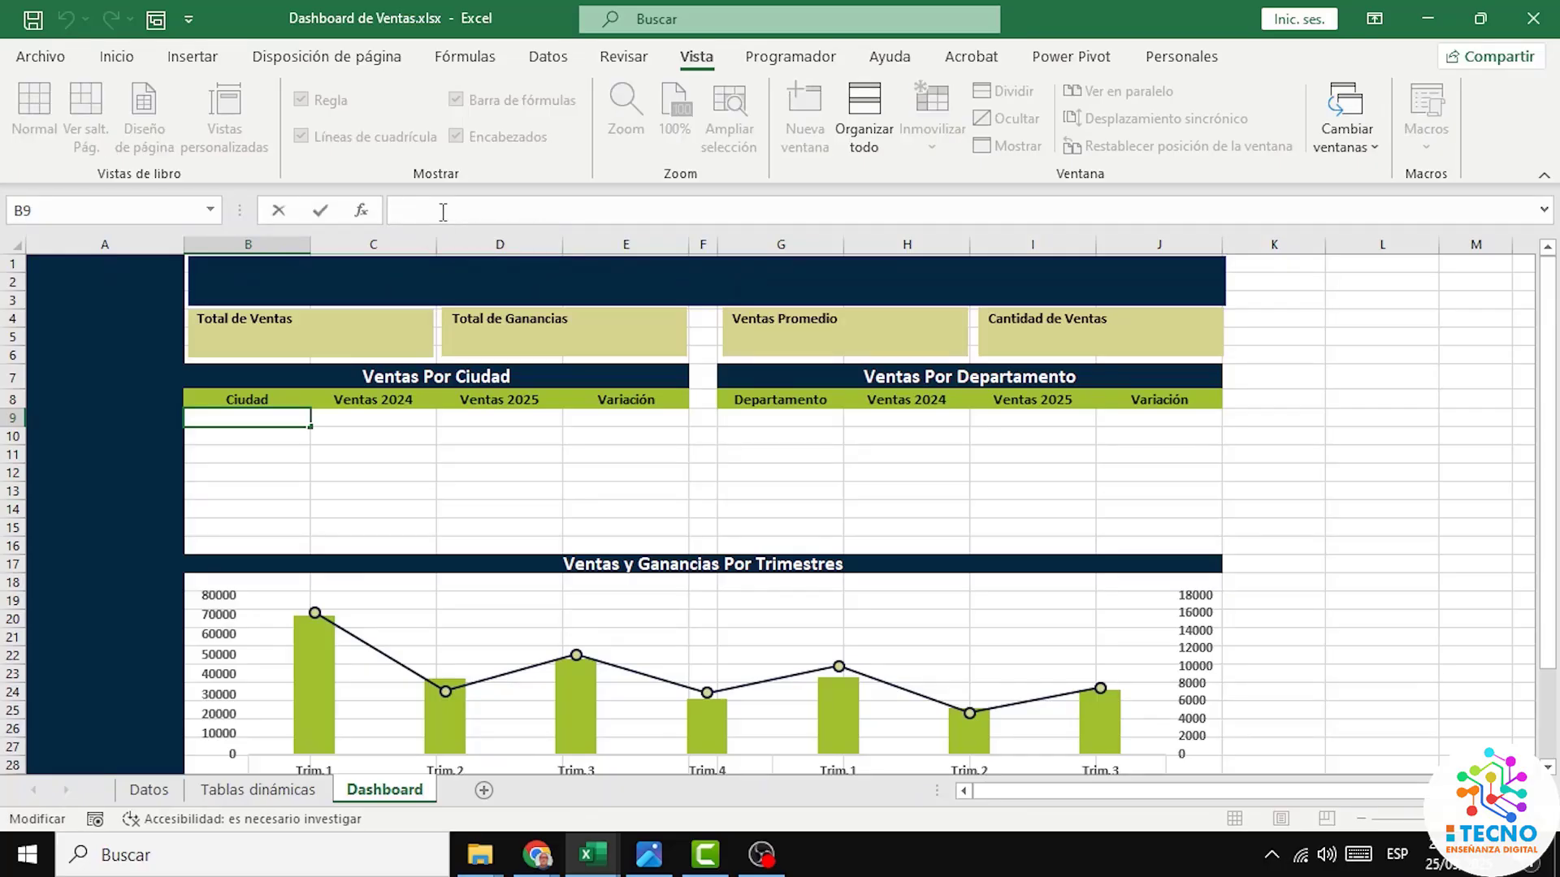
text(=)
click(263, 799)
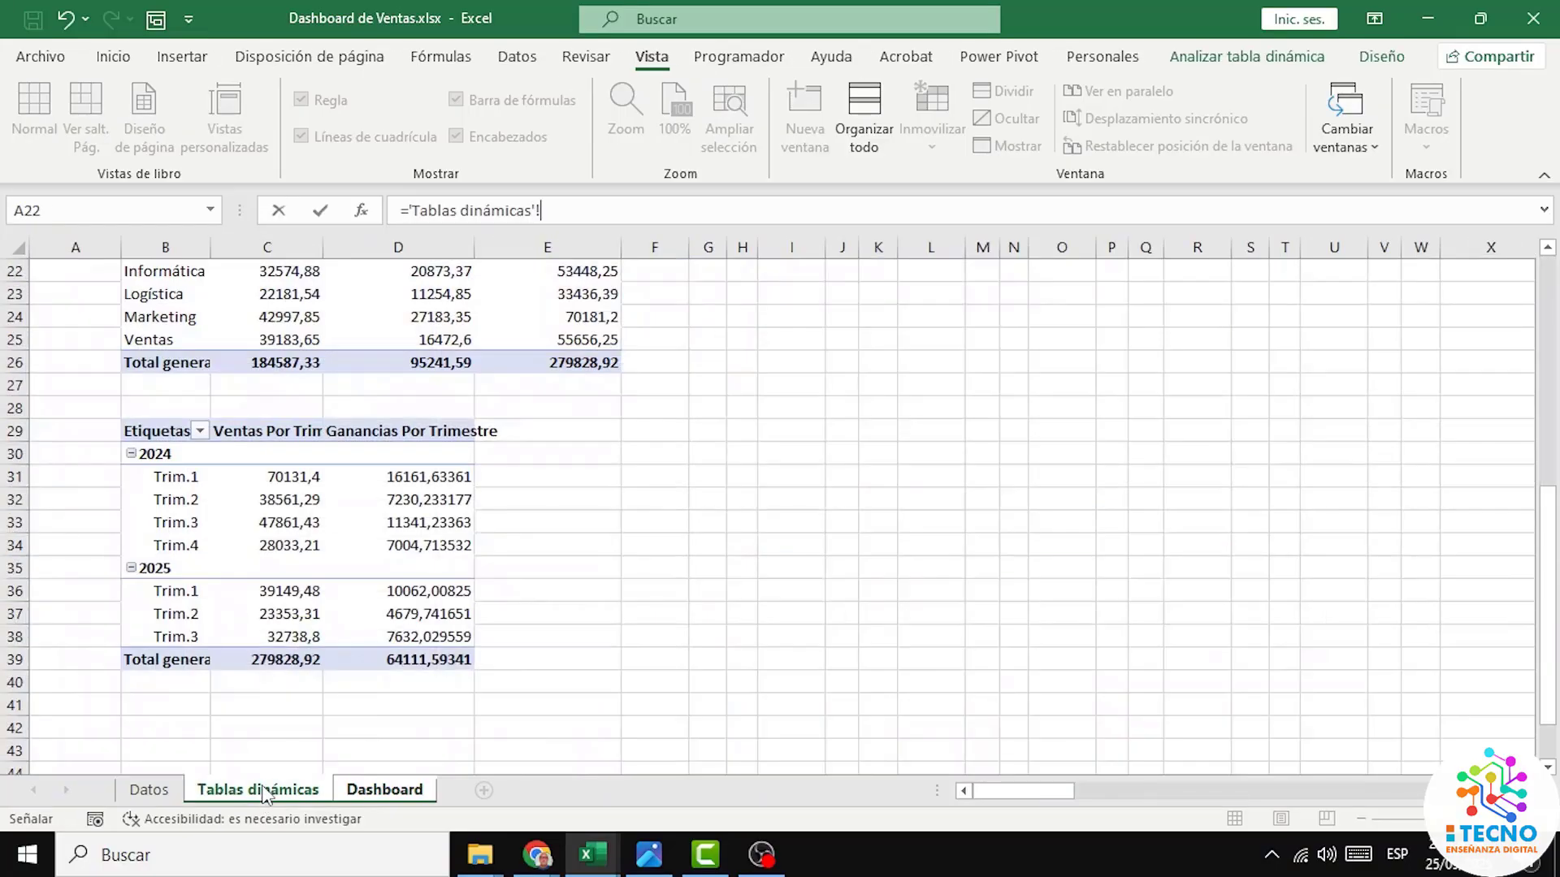
scroll(359, 560, up, 7)
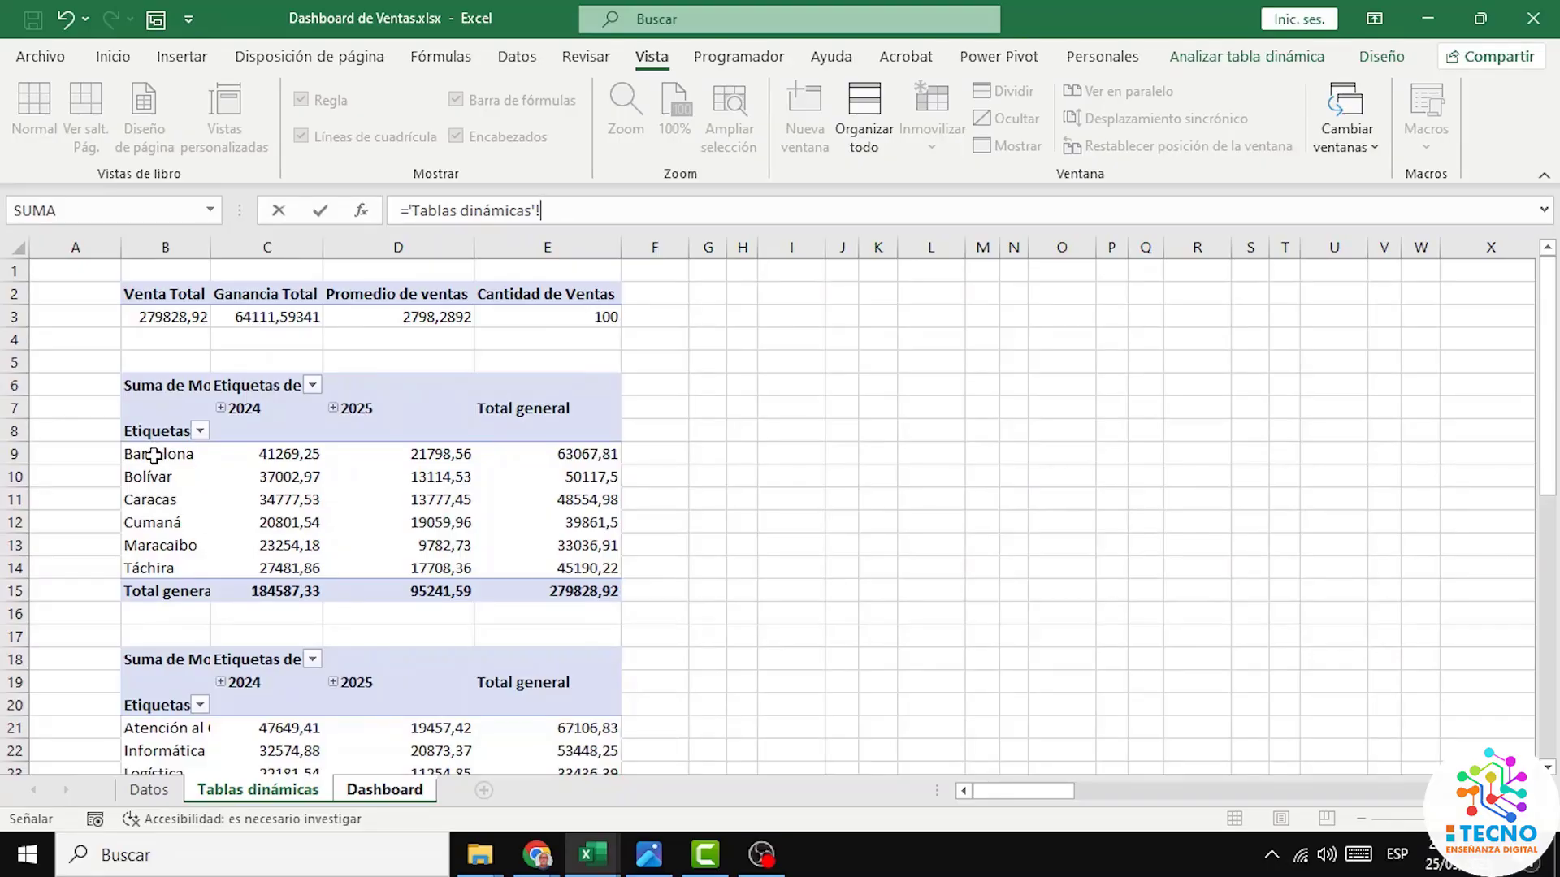
key(F2)
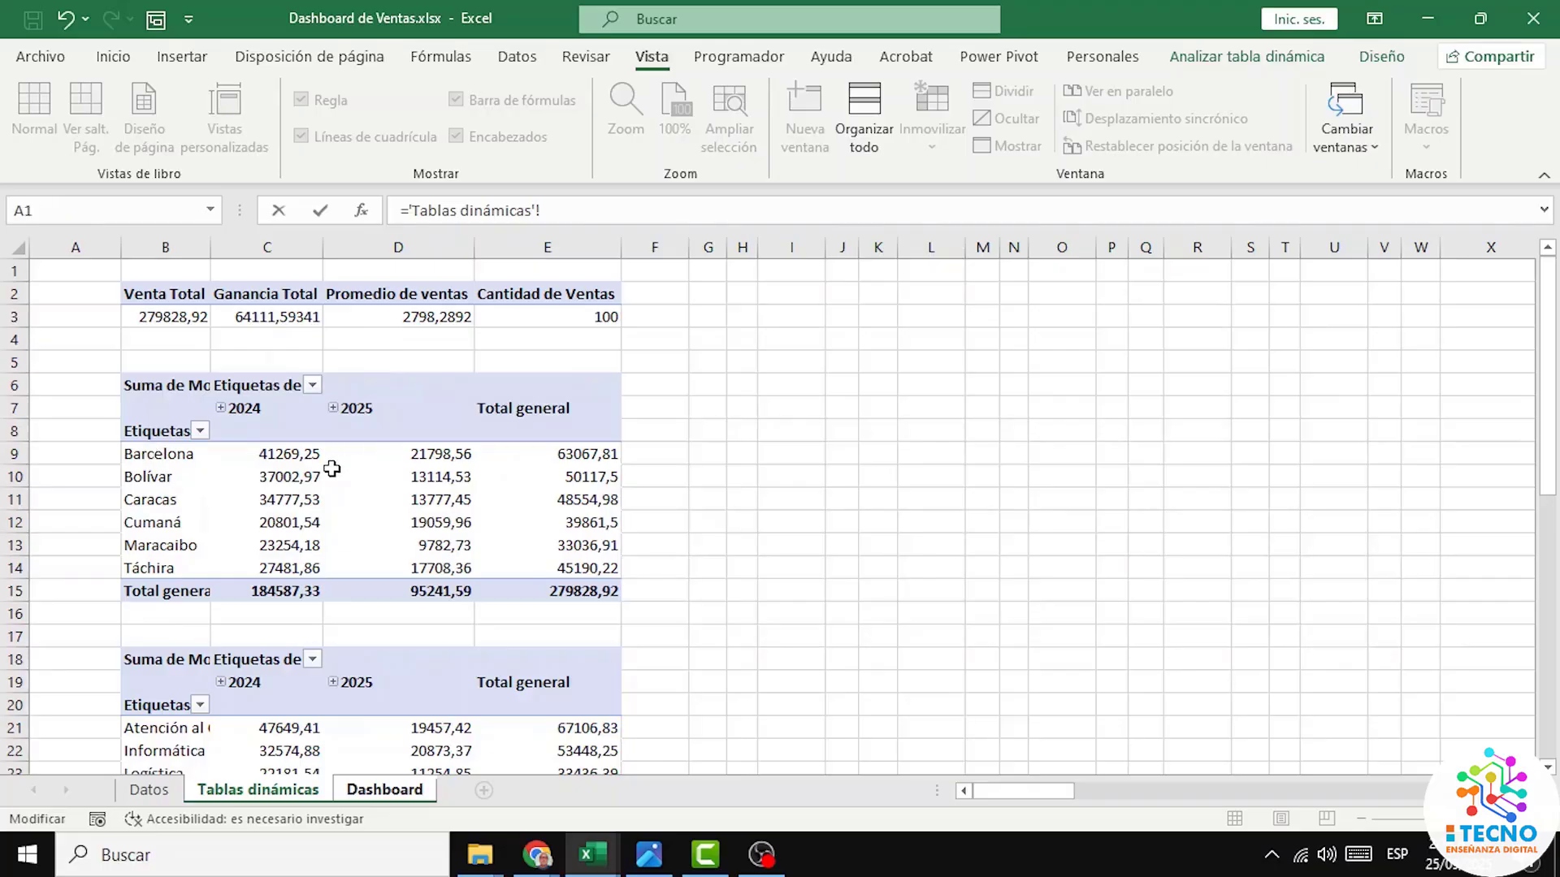
click(171, 457)
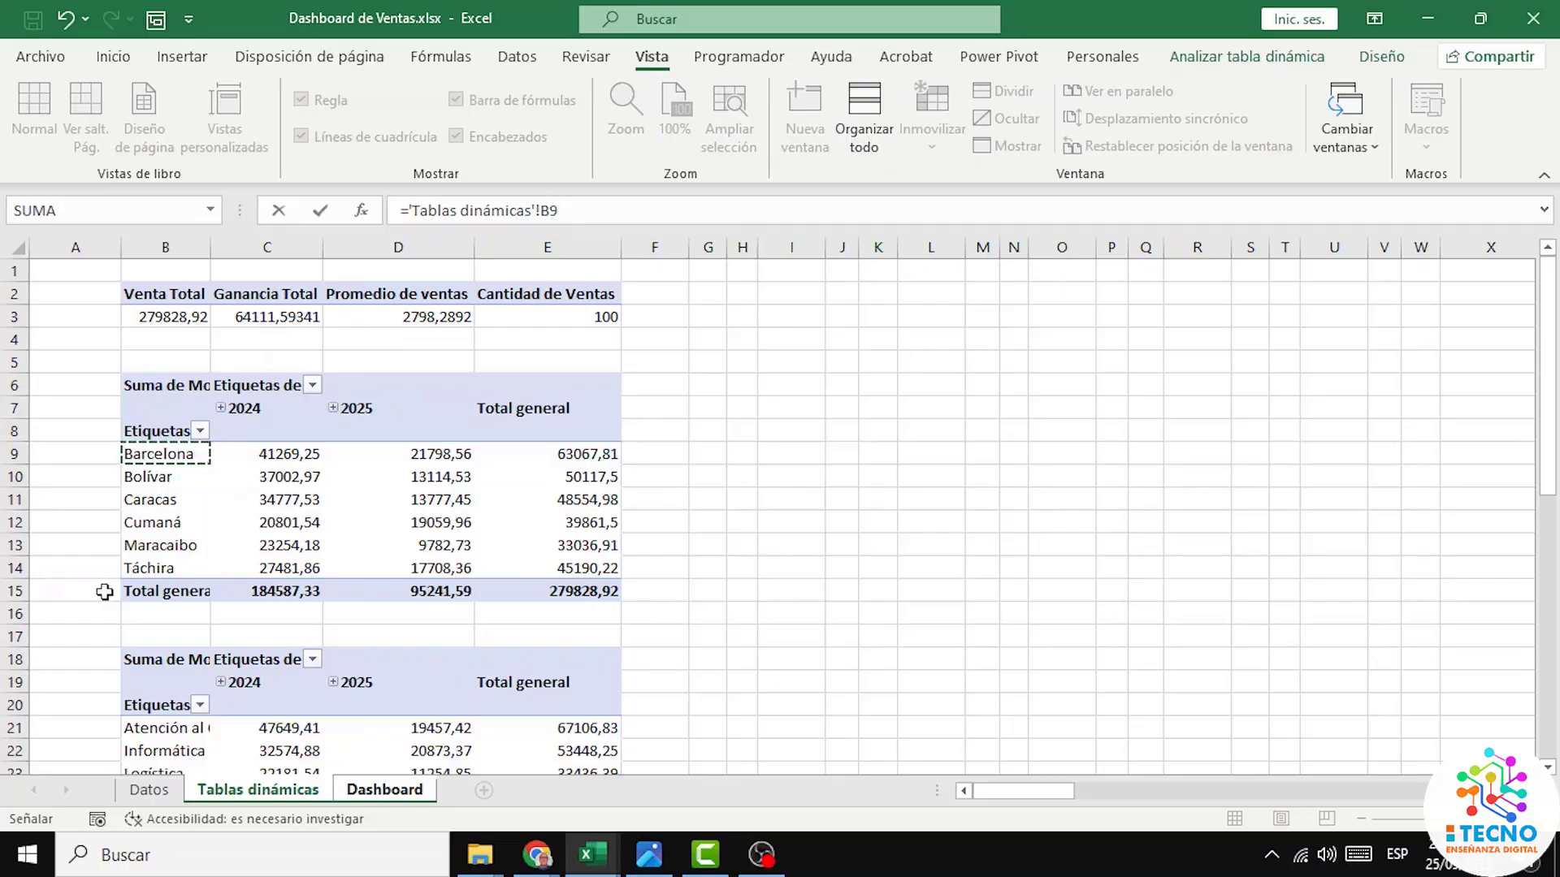
click(564, 208)
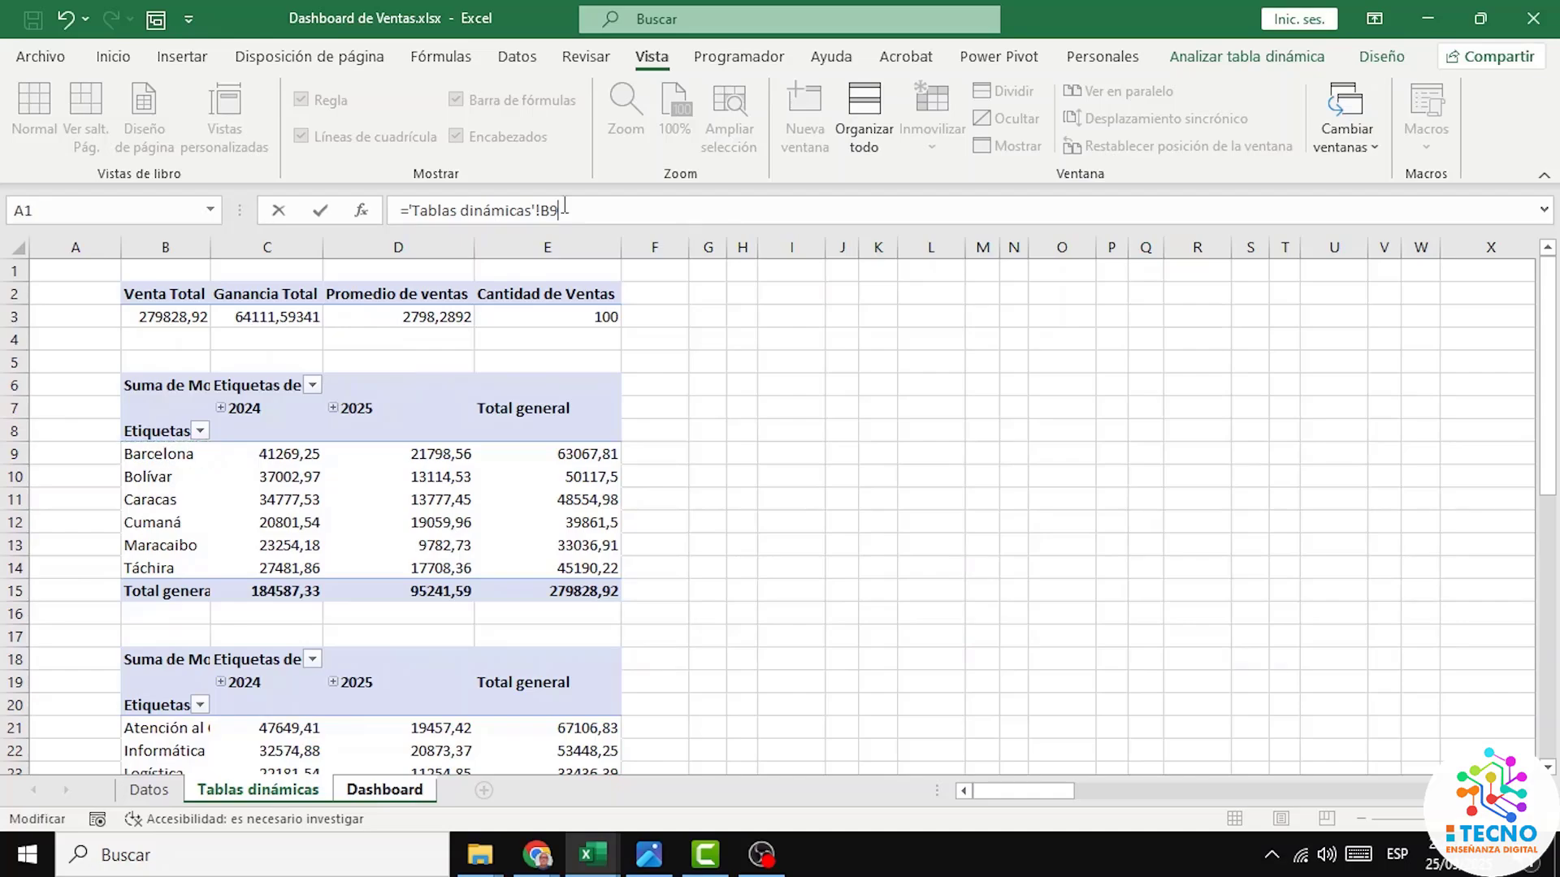
text(:D15)
key(Return)
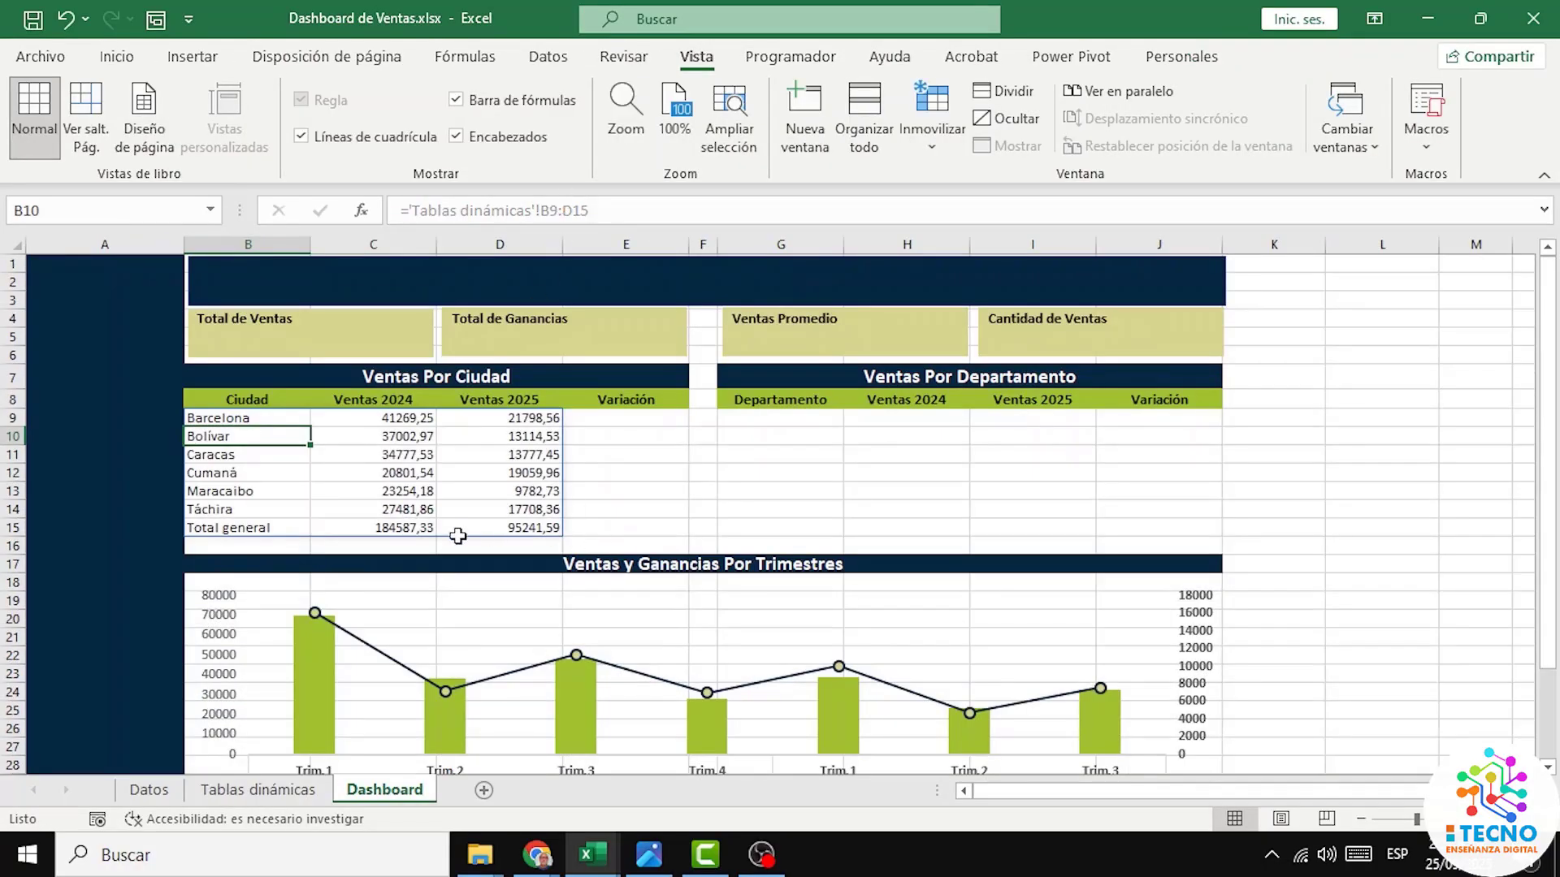
click(667, 421)
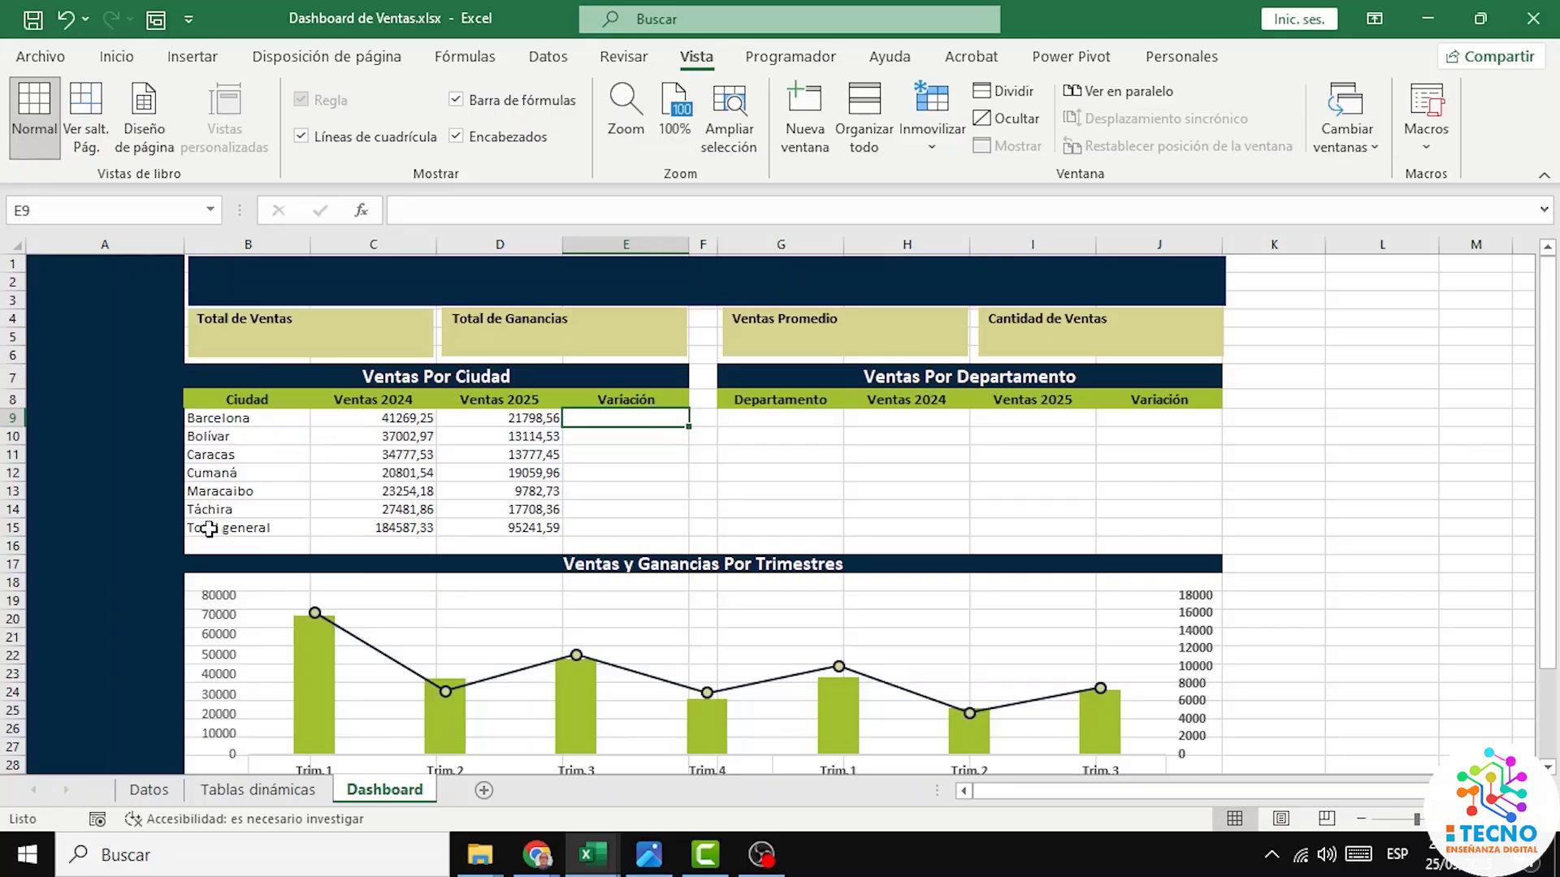
Step: Format the Total general cells B15:D15 in the Ventas Por Ciudad table as 12 pt bold
drag(208, 529, 528, 528)
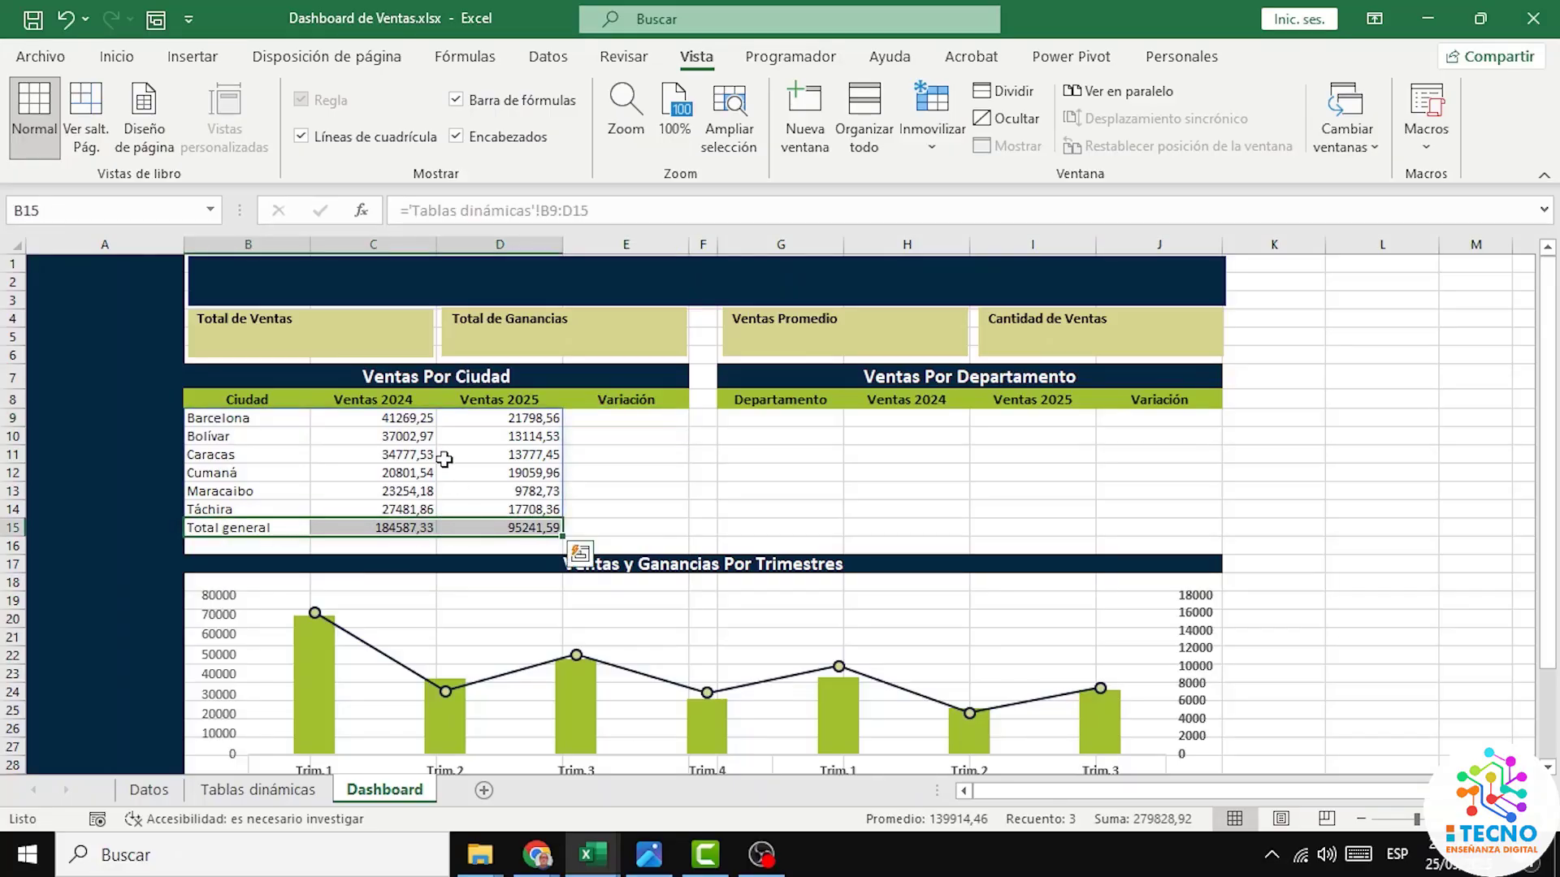
click(131, 63)
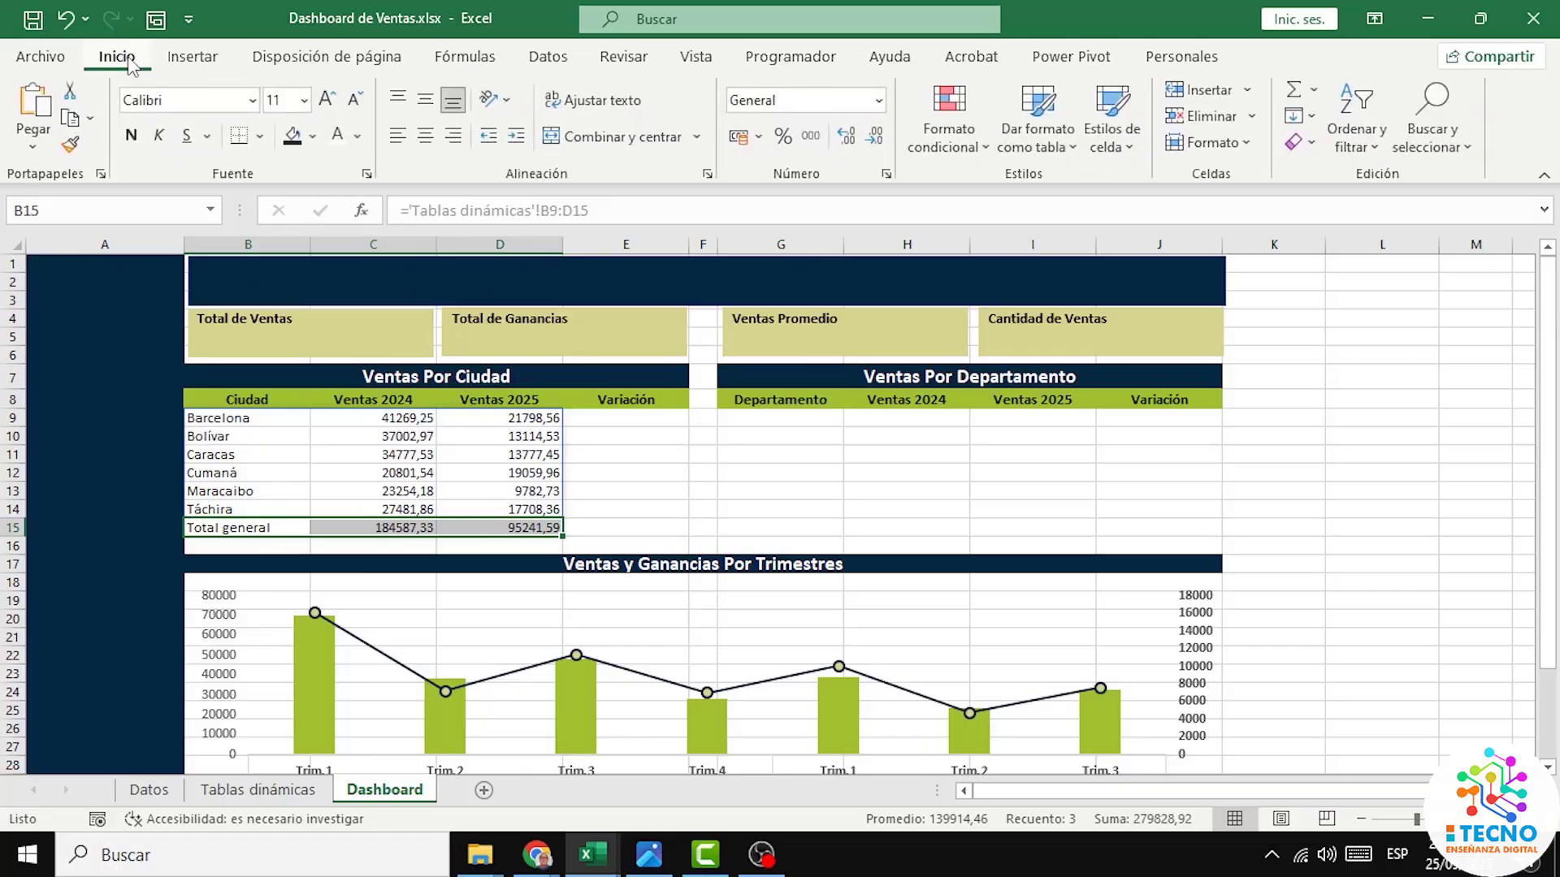
click(328, 101)
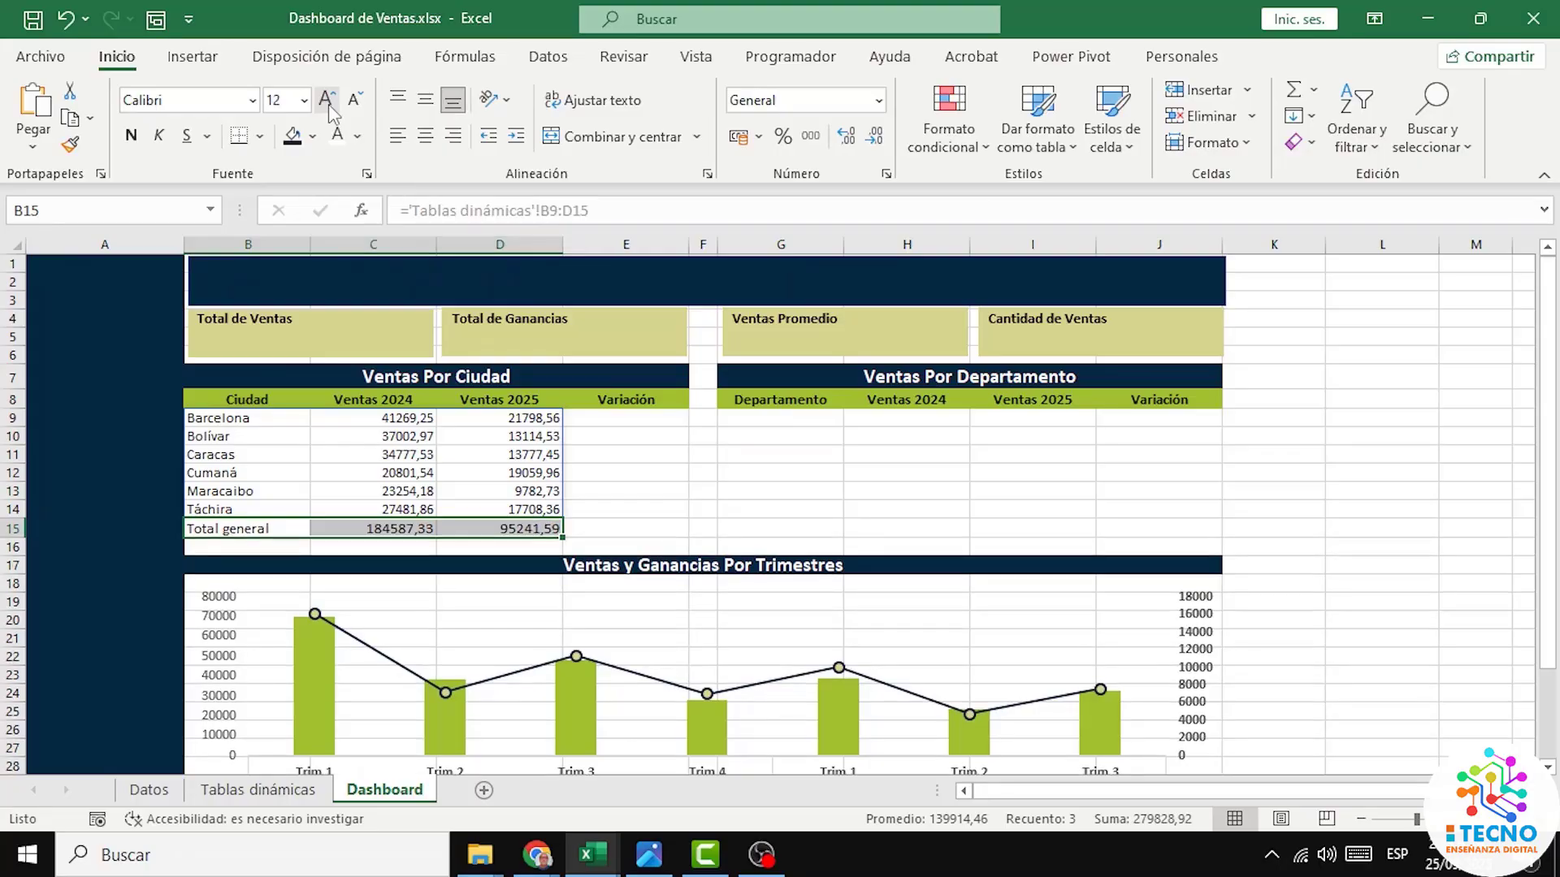
click(132, 137)
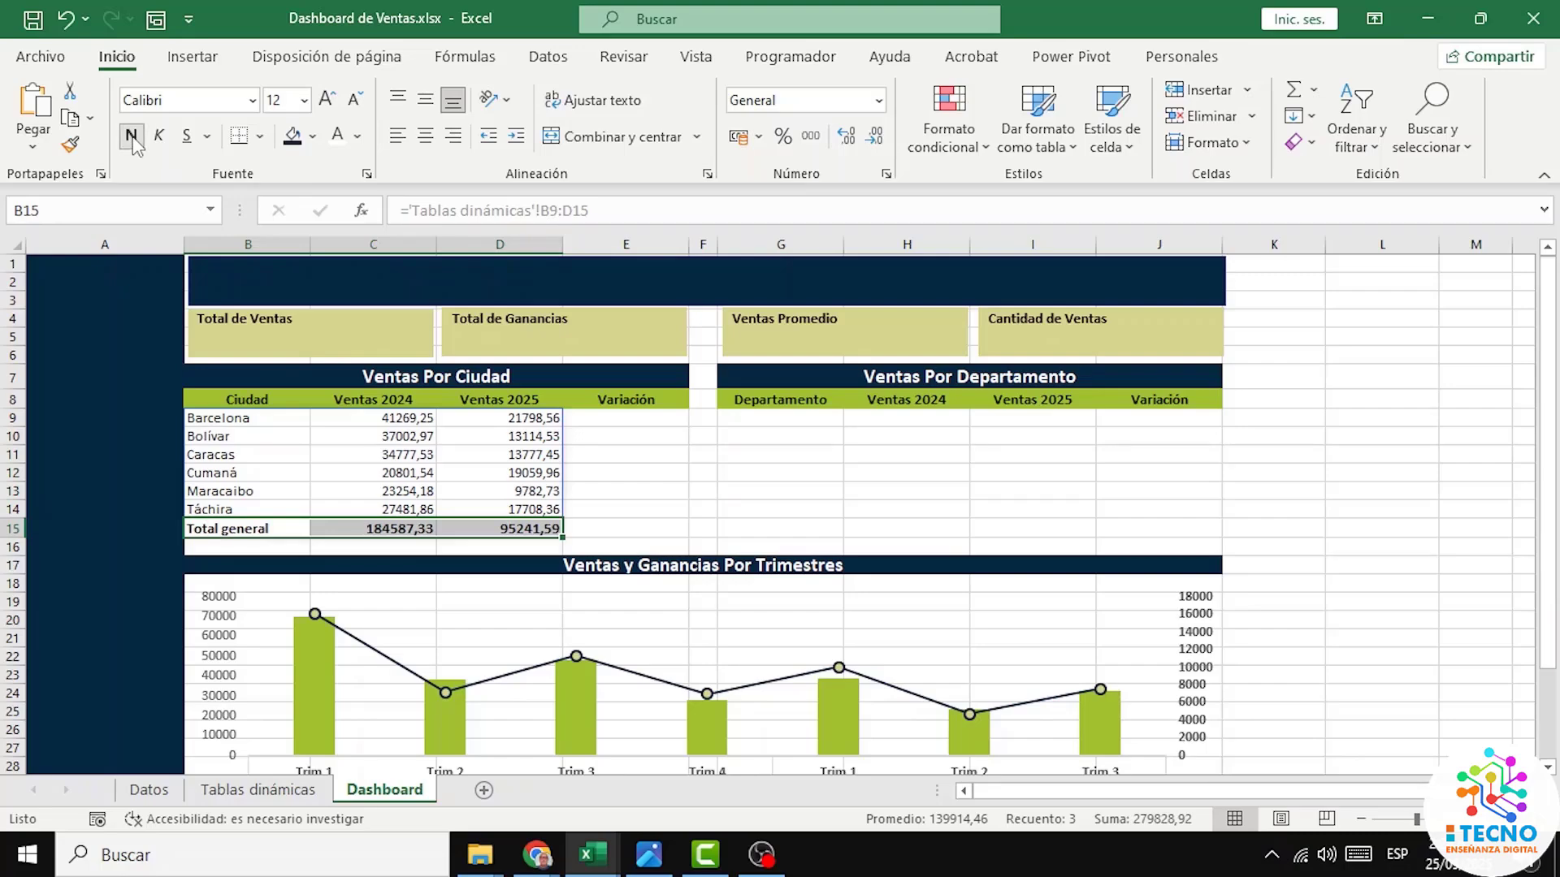
click(646, 462)
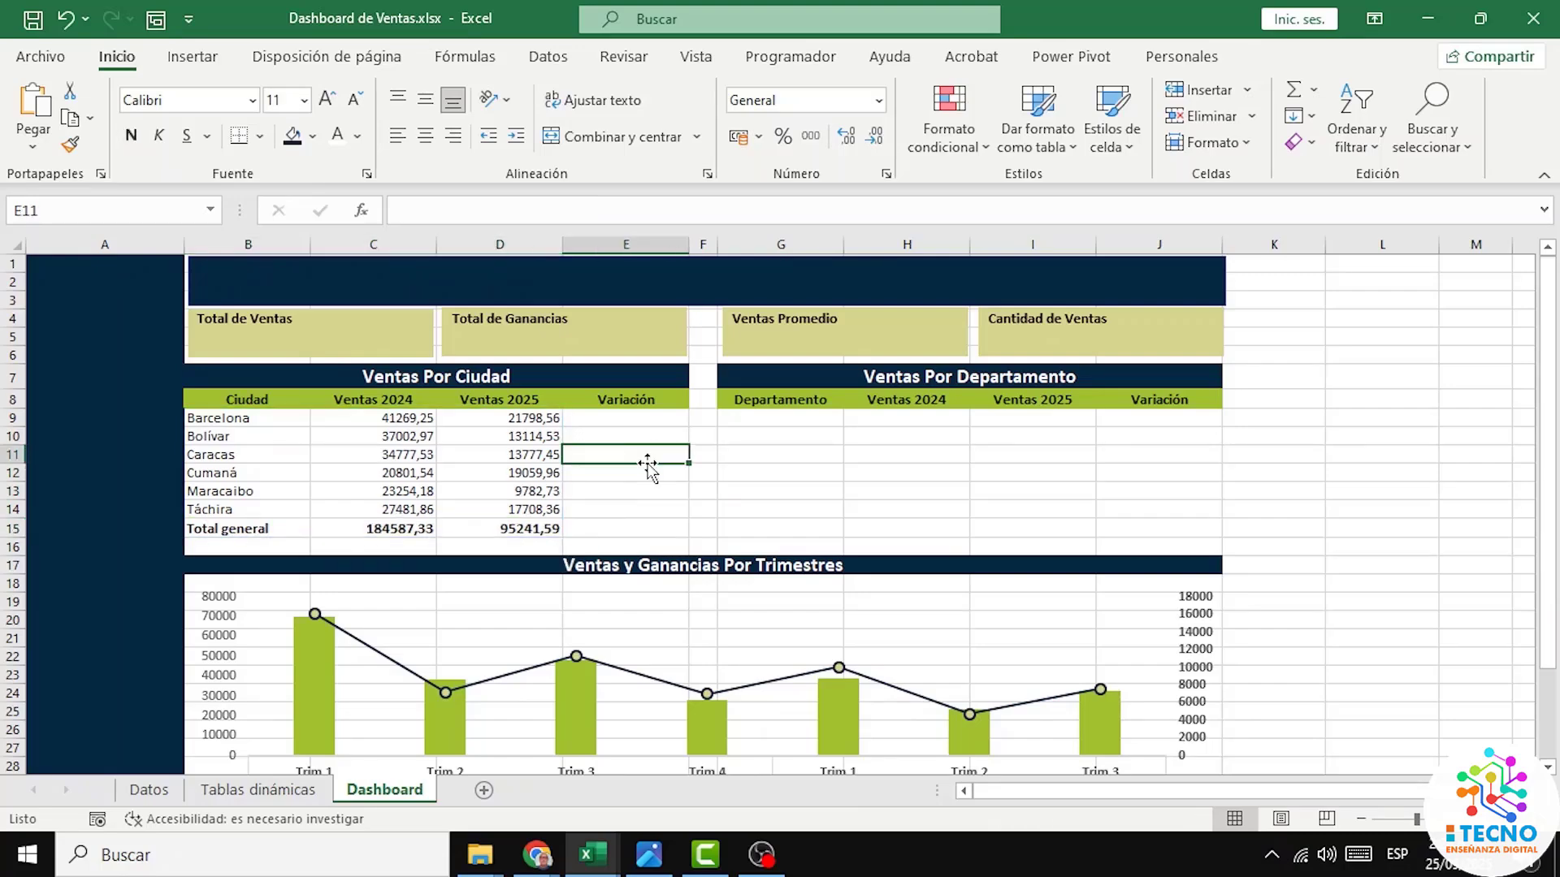
Step: Calculate Barcelona's variation between 2025 and 2024 sales in cell E9 with the formula =D9-C9
click(638, 418)
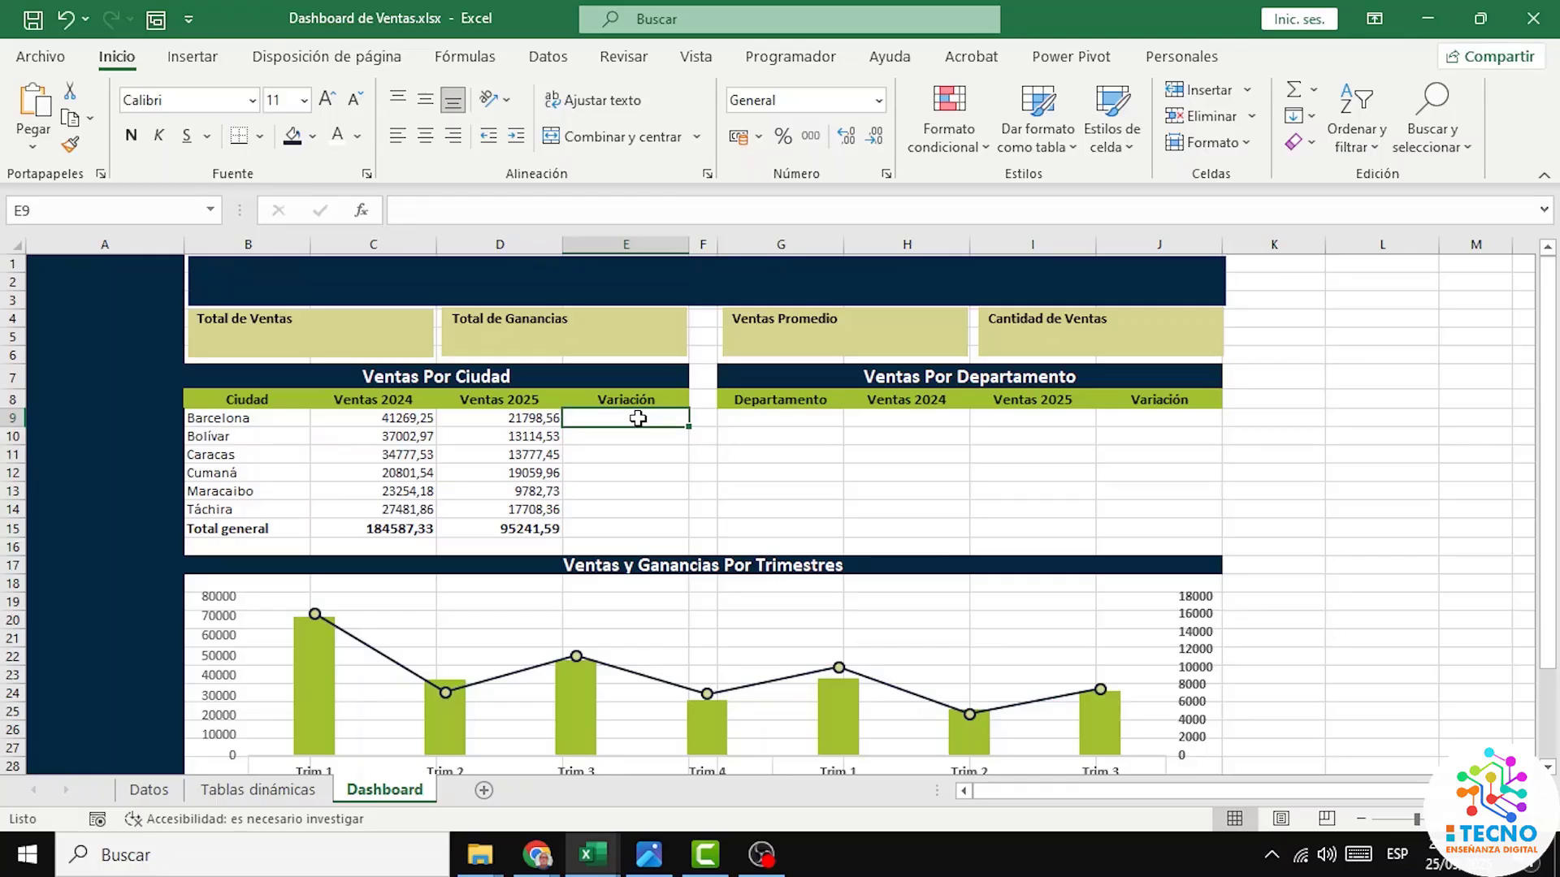
text(=)
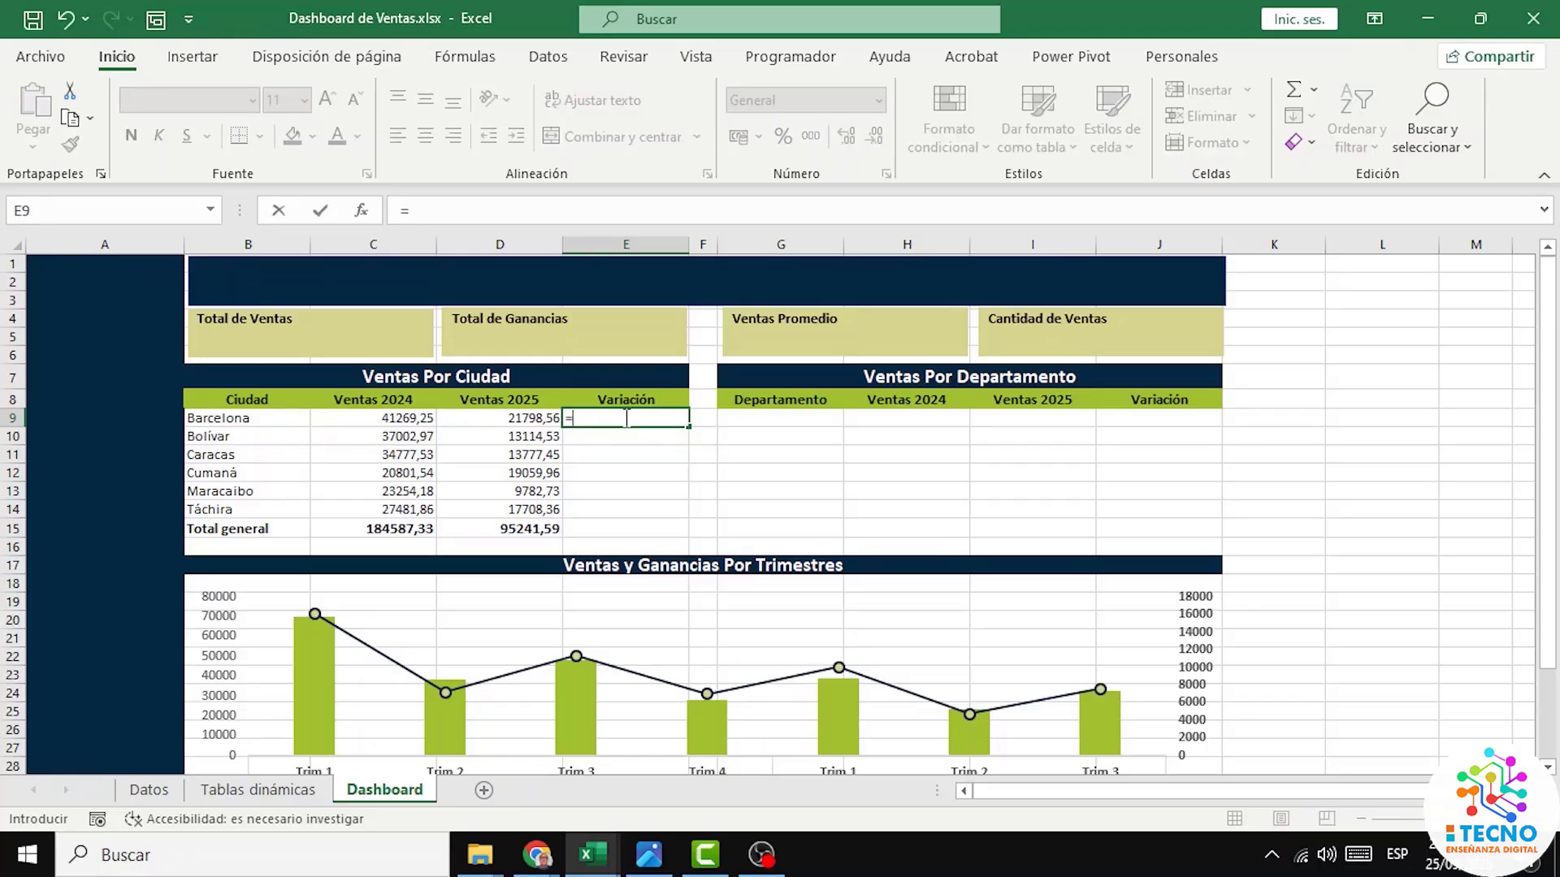
click(534, 419)
text(-)
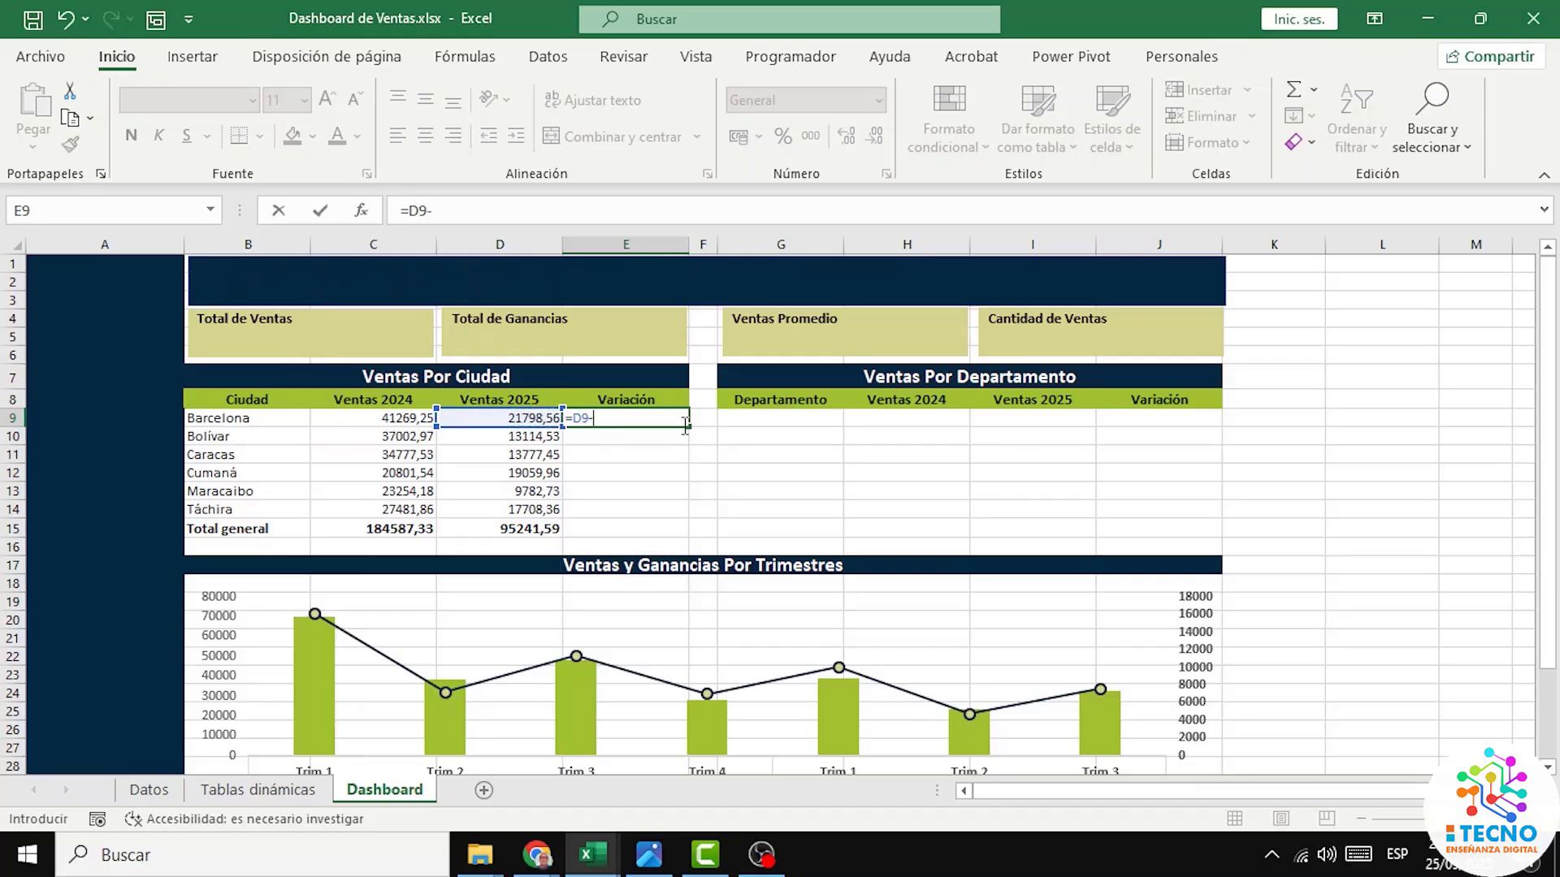
click(400, 421)
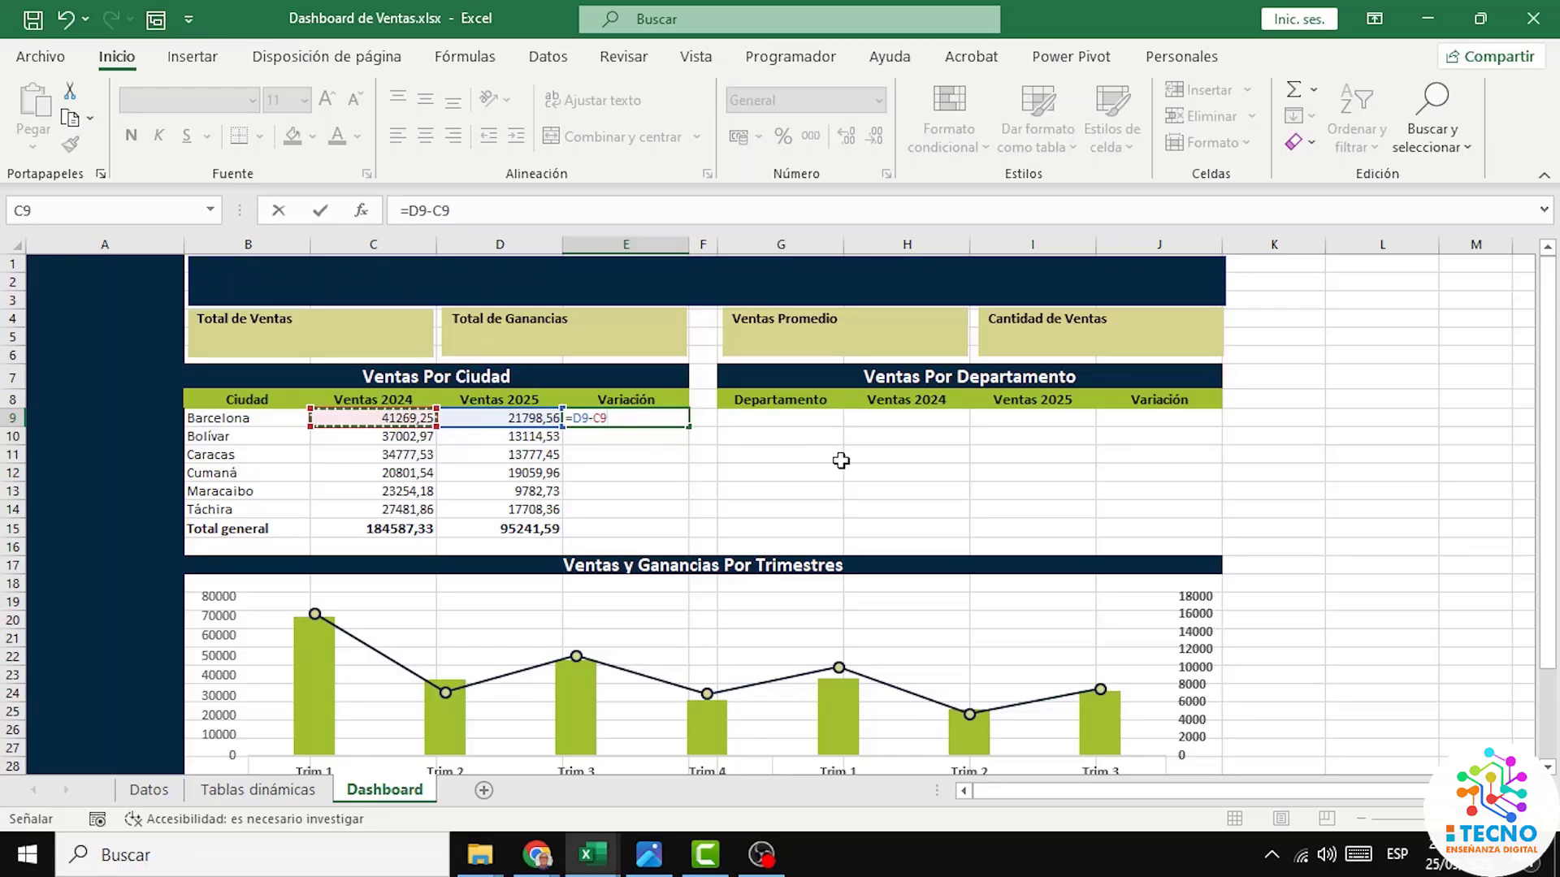
key(Return)
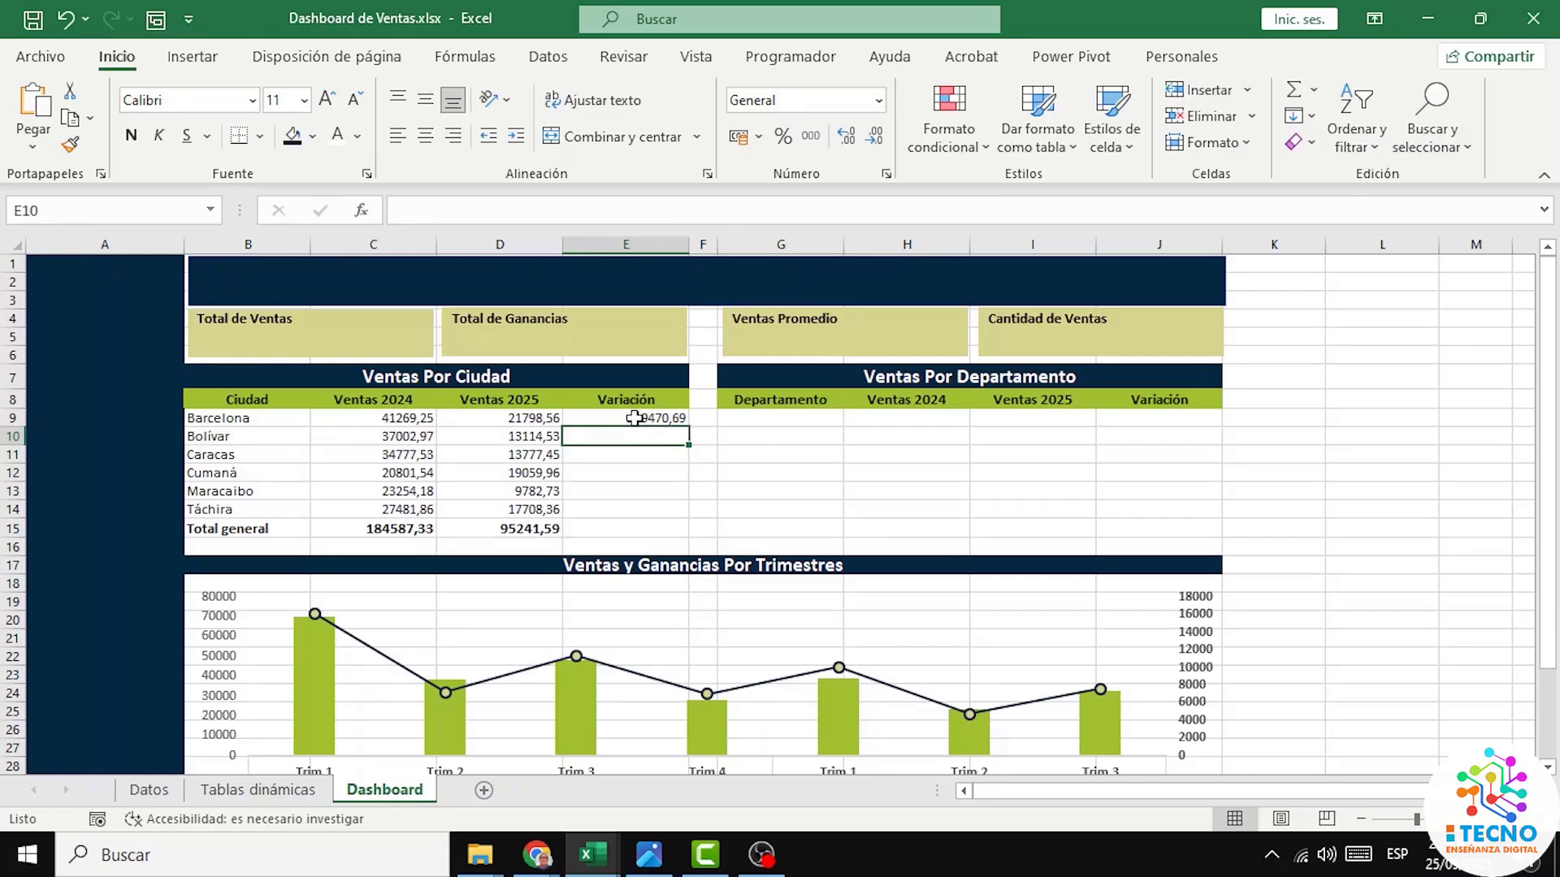
Step: Copy the variation formula from E9 down the Variación column through the Total general row, E15
click(633, 417)
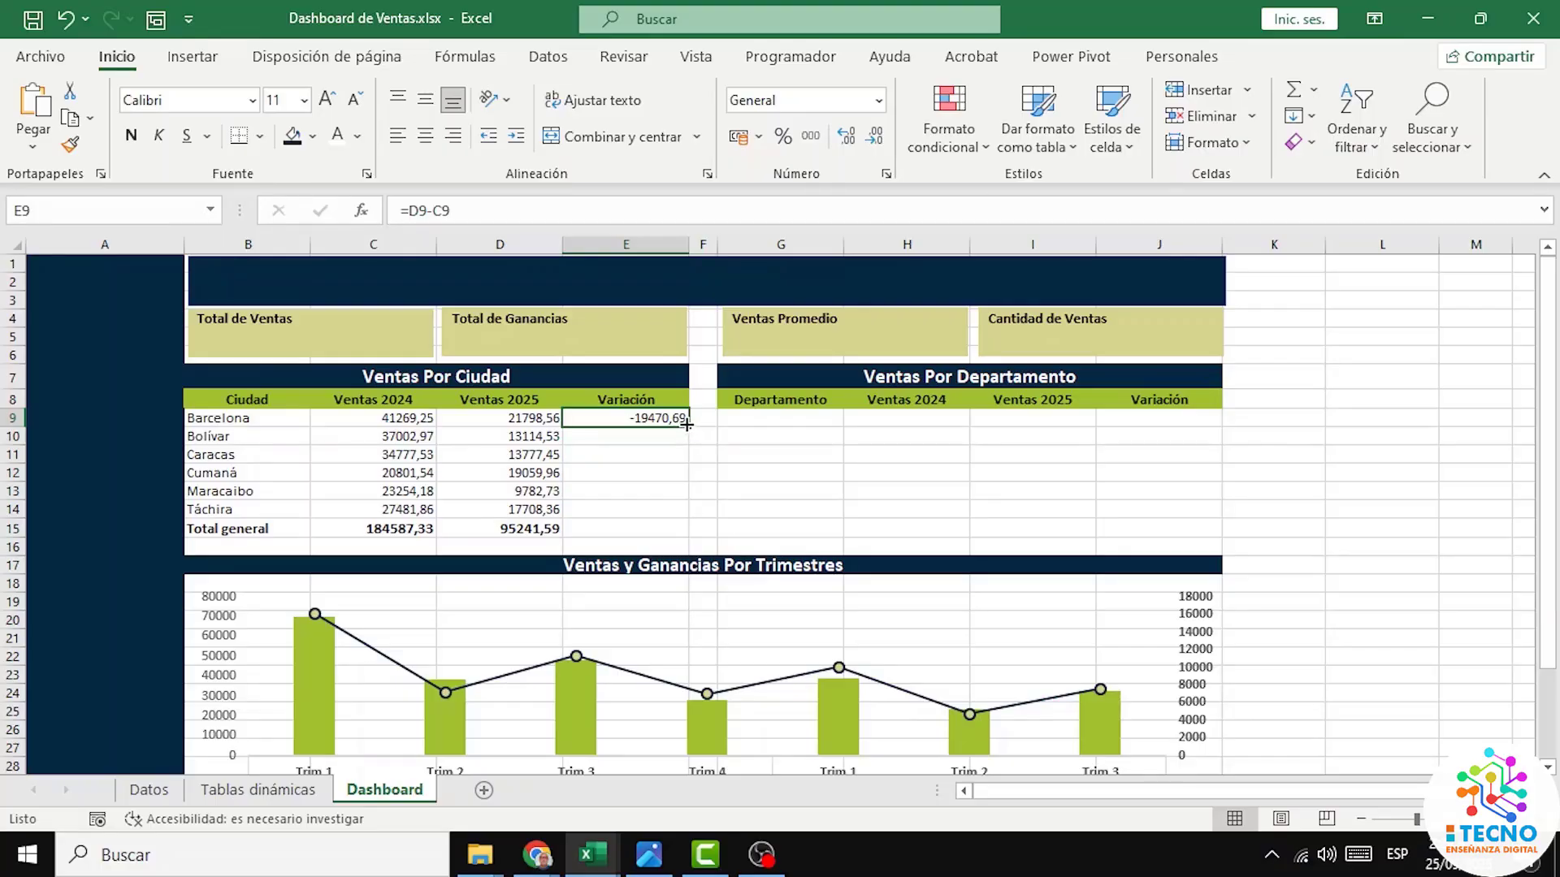
drag(686, 425, 687, 537)
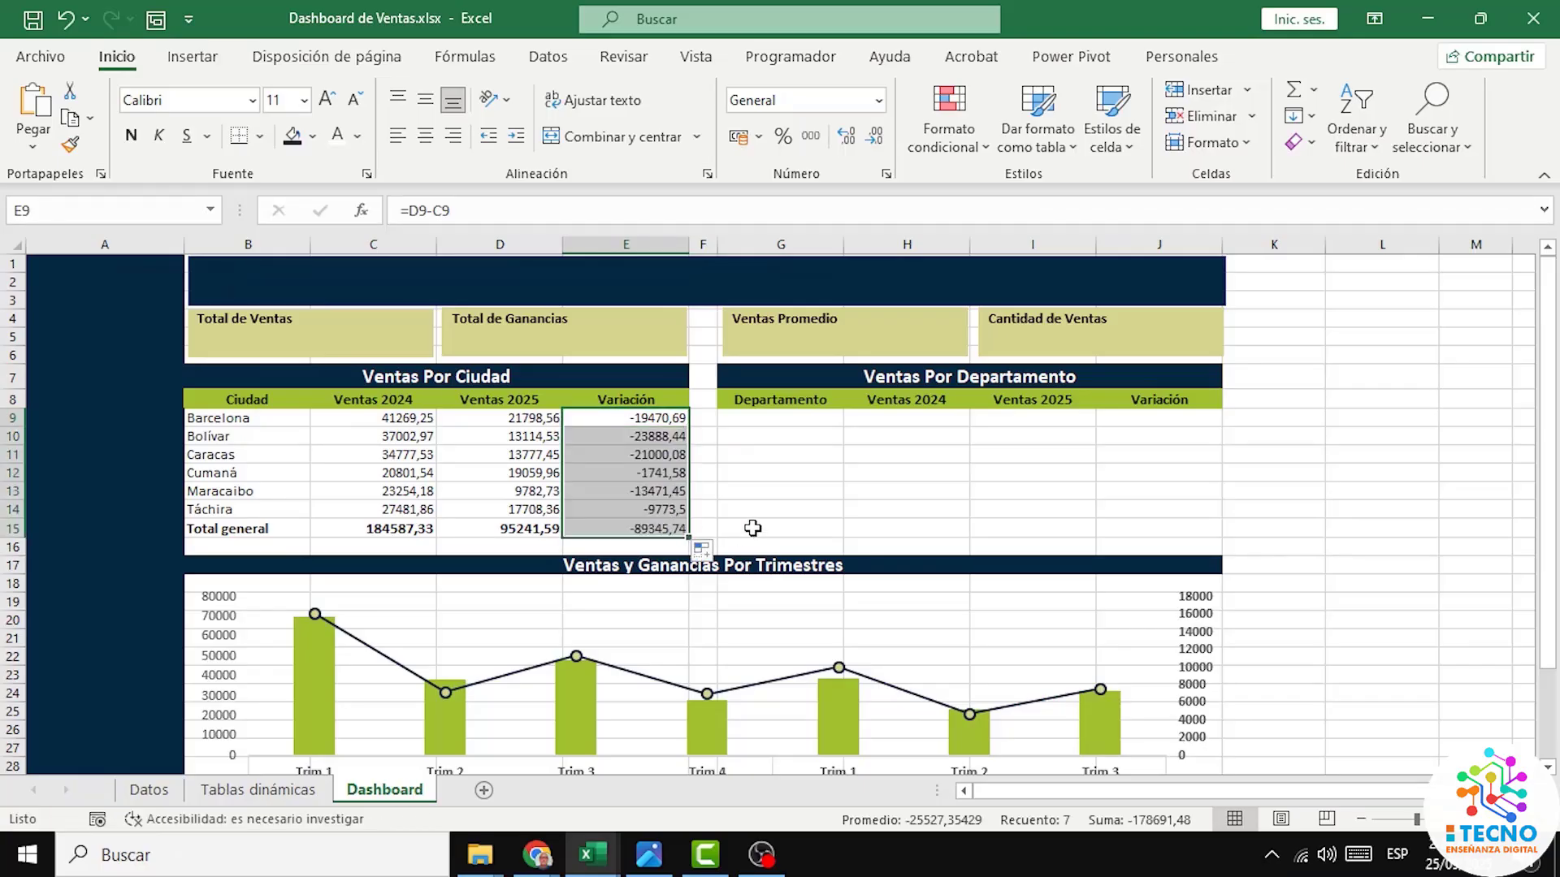
click(764, 473)
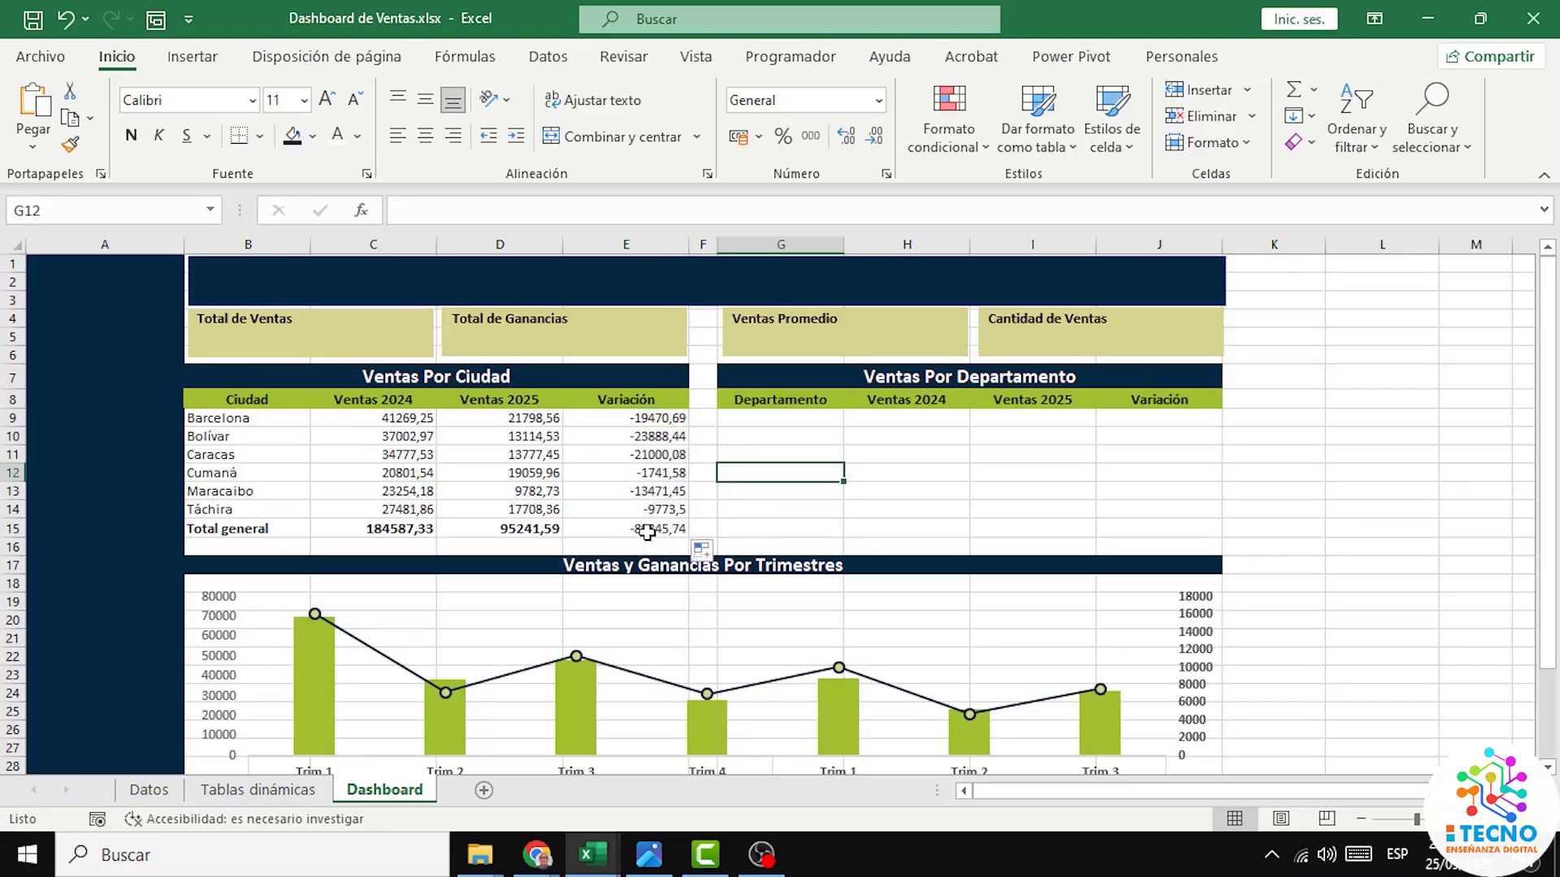
Step: Format the Variación total in cell E15 as 12 pt bold
click(648, 533)
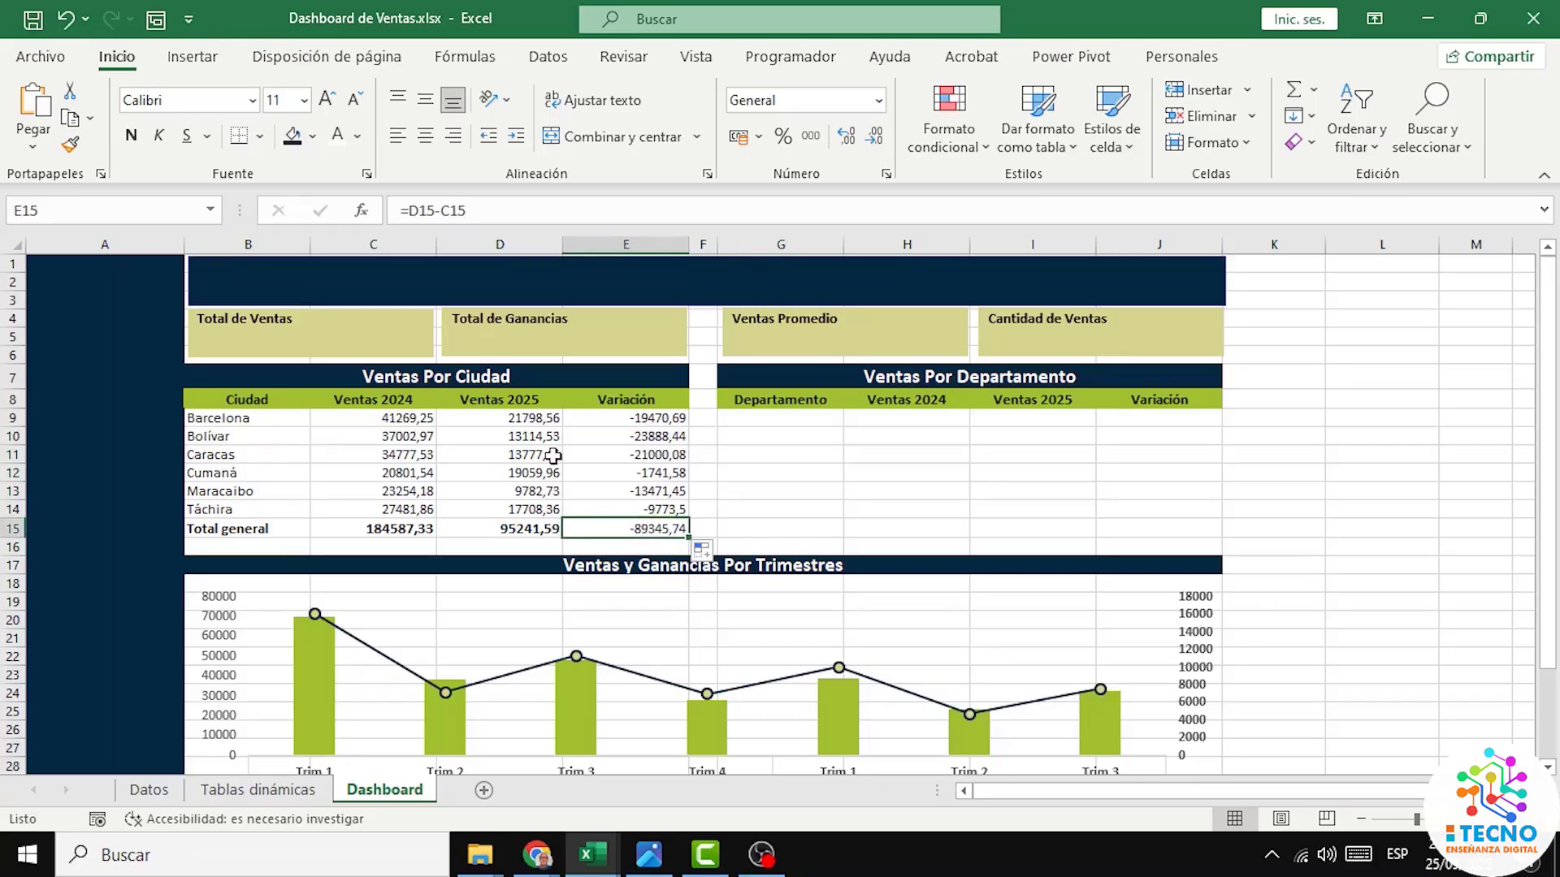
click(131, 136)
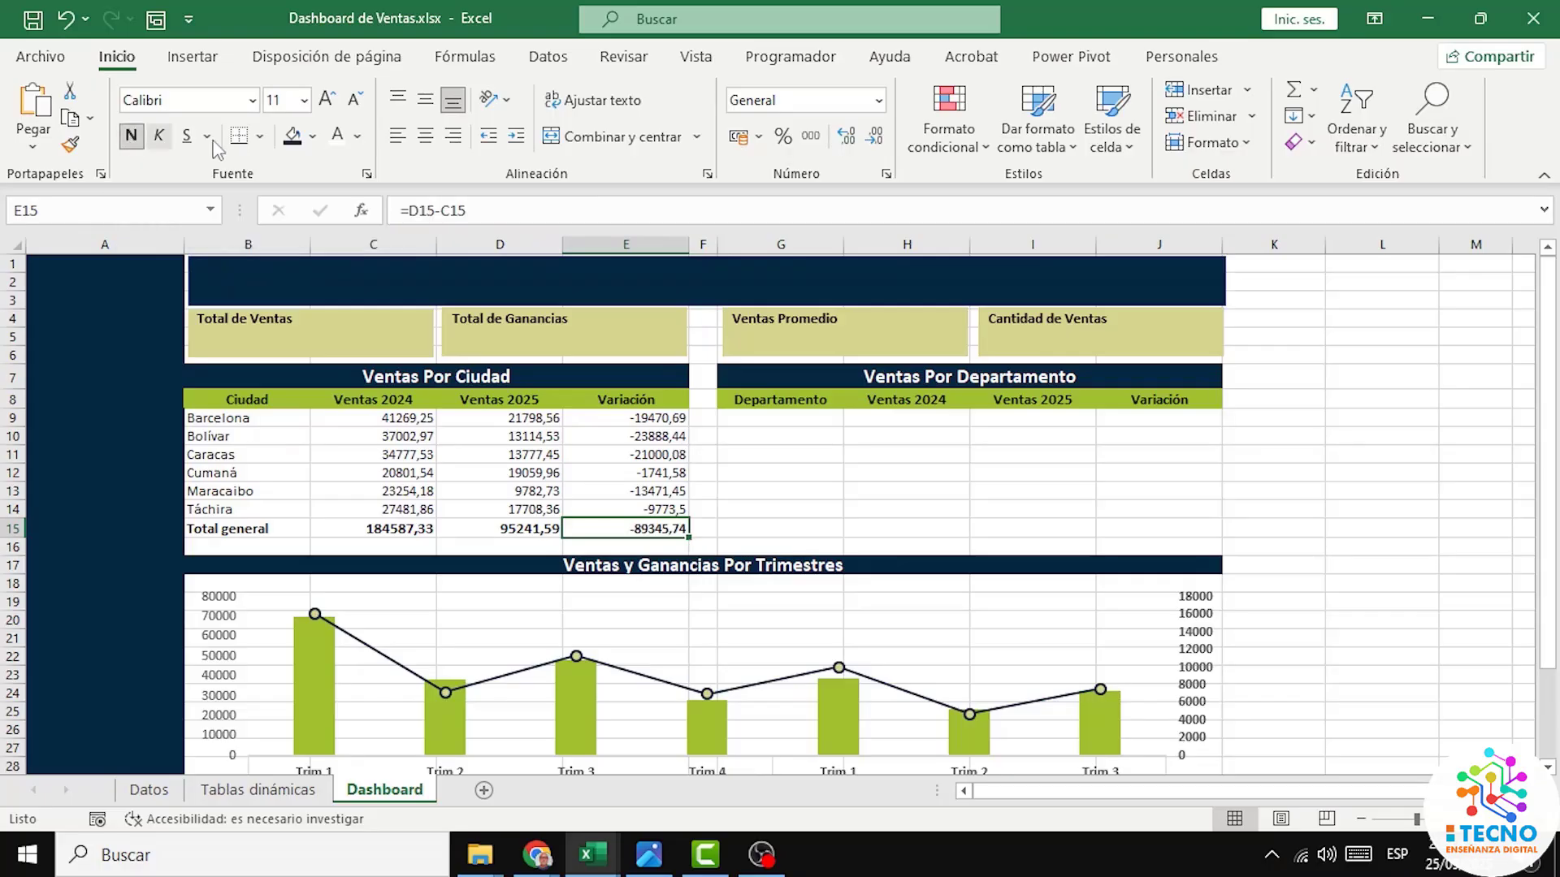
click(327, 101)
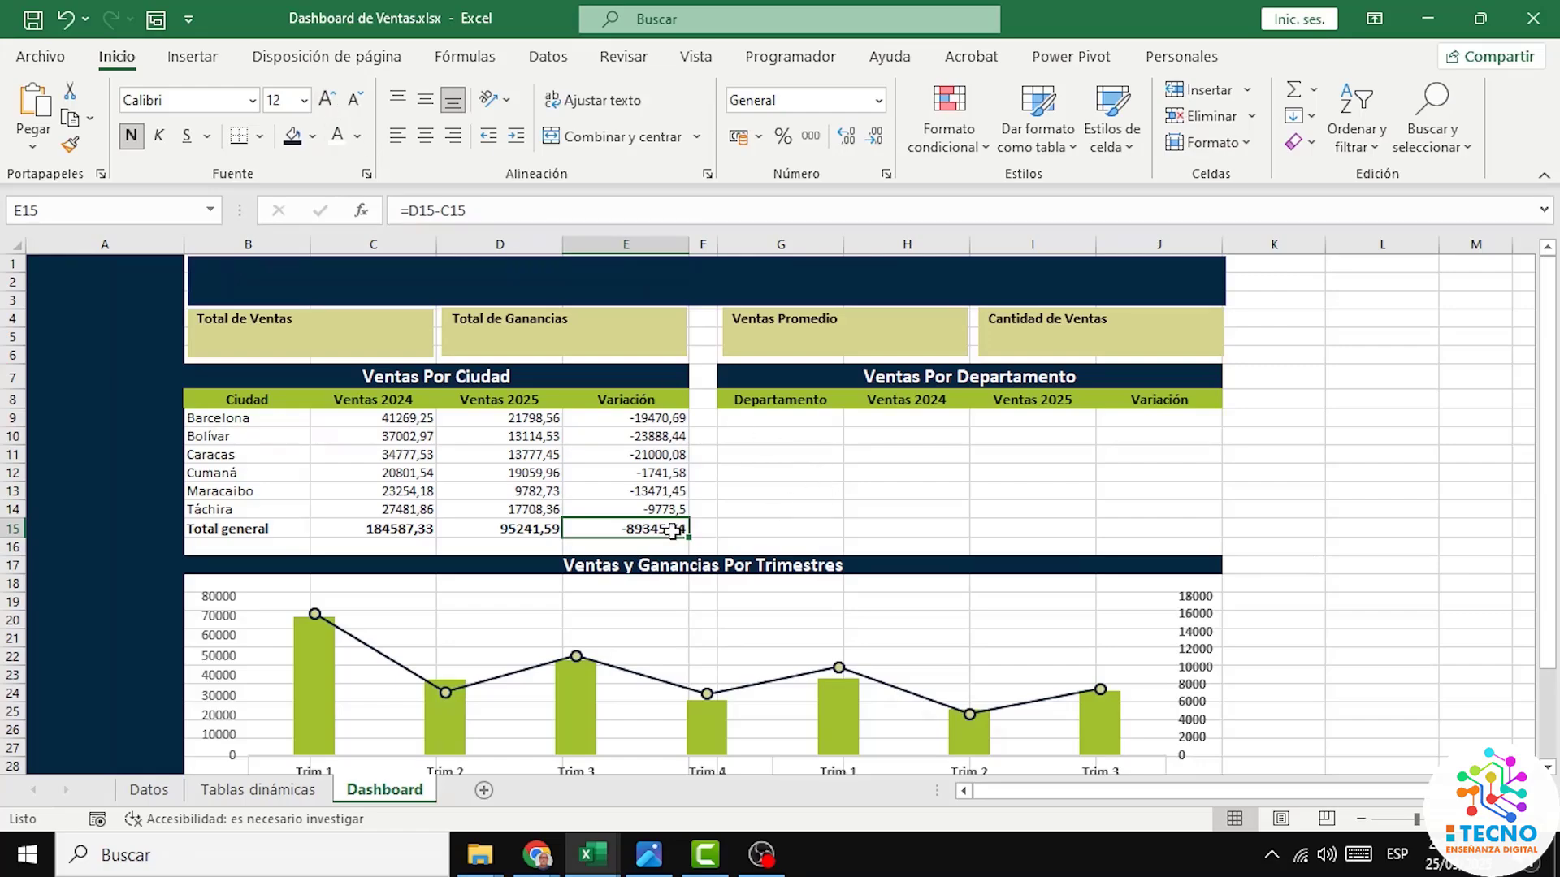
Step: Fill the Total general row B15:E15 with the recently used bright yellow-green color
click(199, 529)
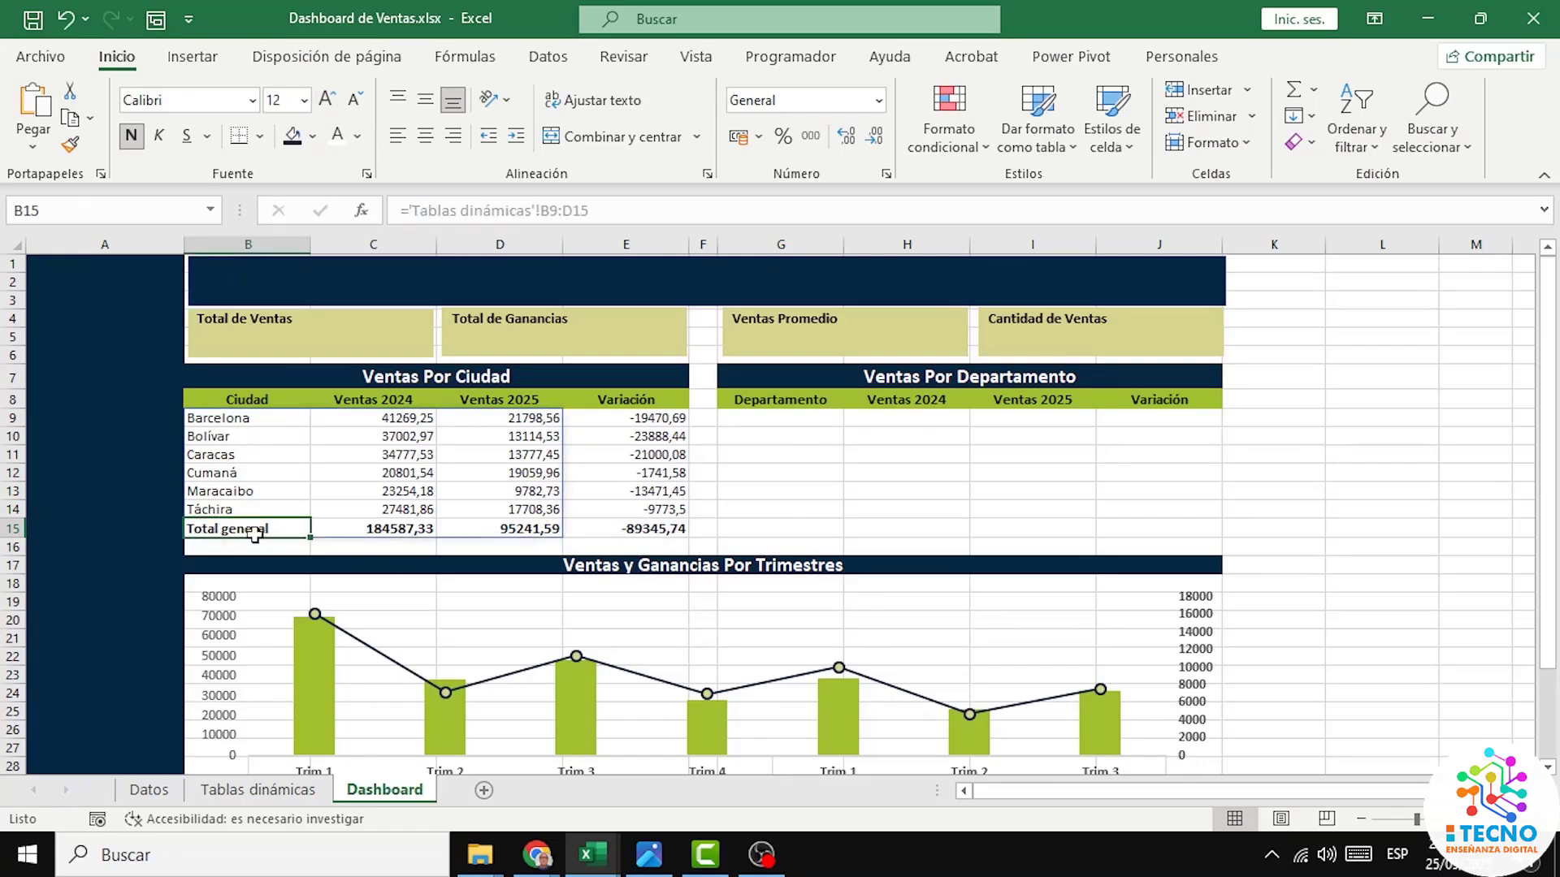
drag(254, 534, 578, 526)
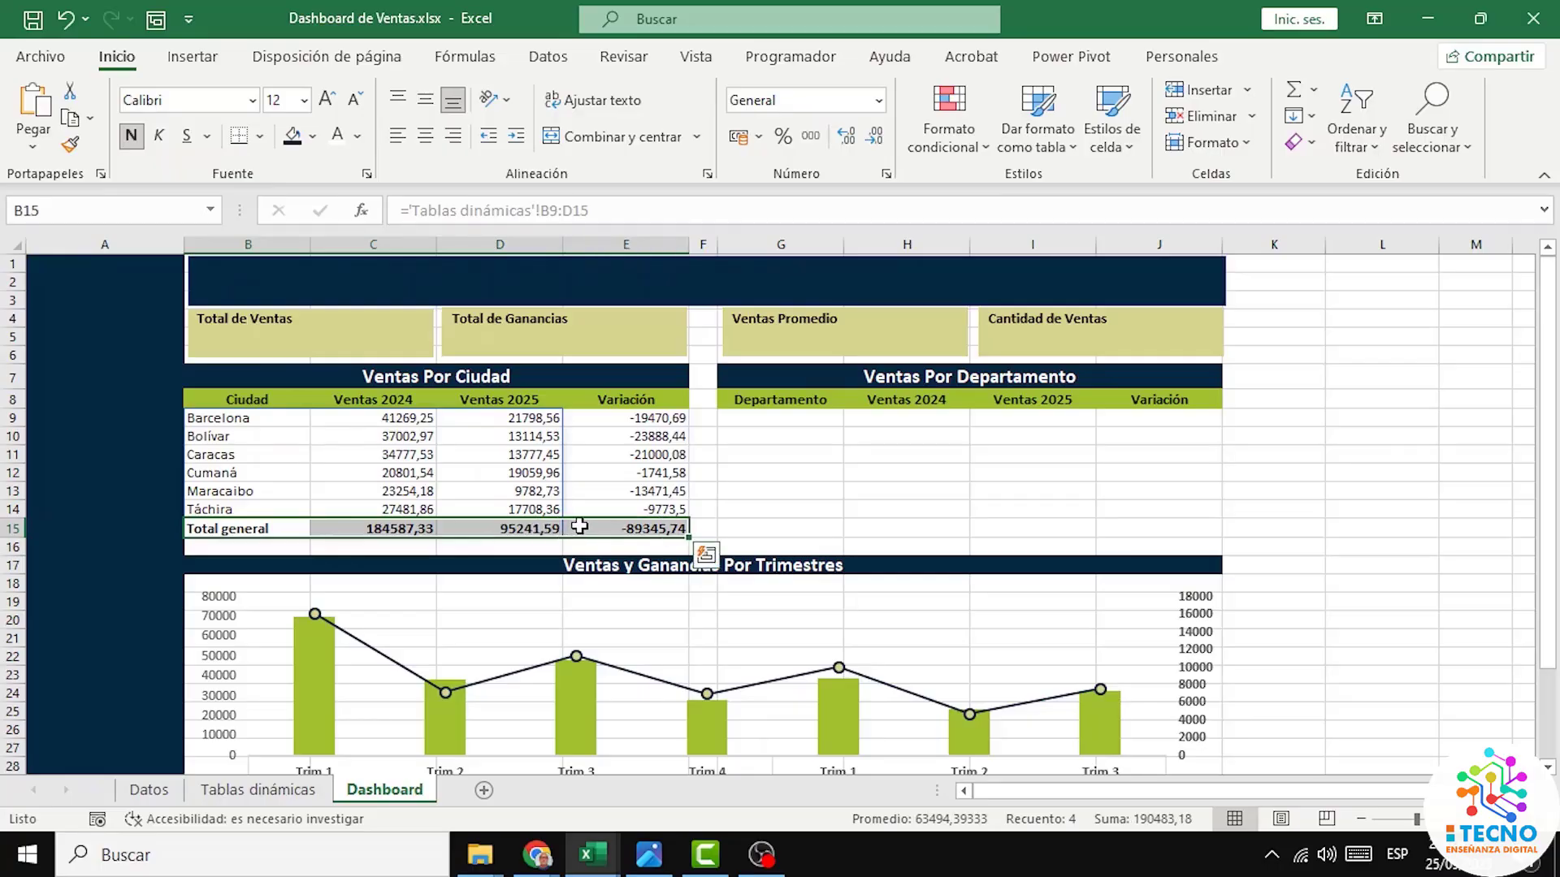
click(314, 136)
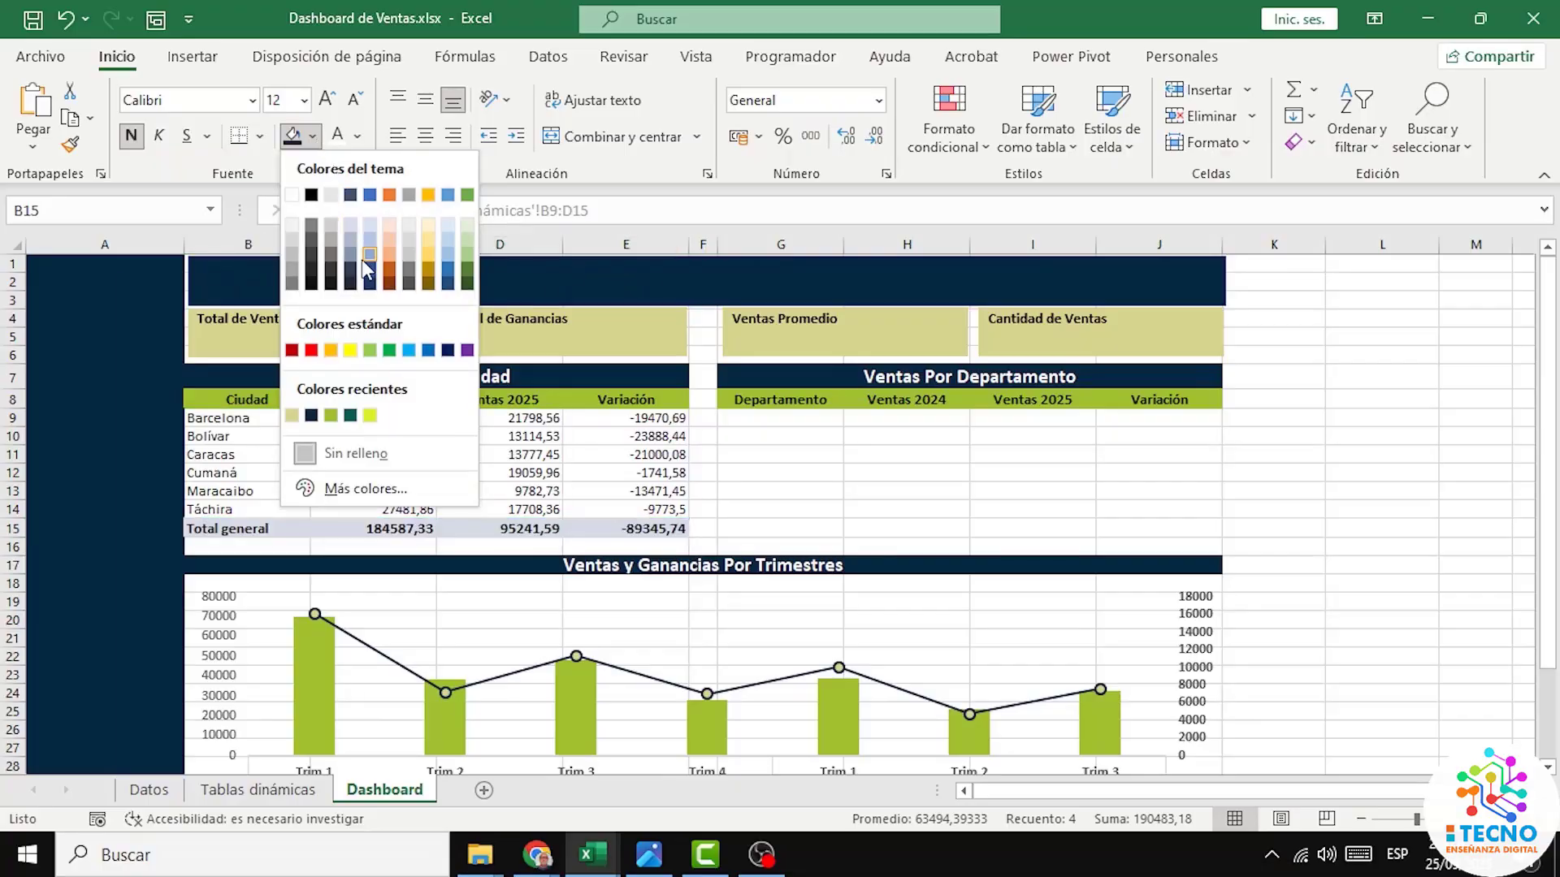
click(369, 417)
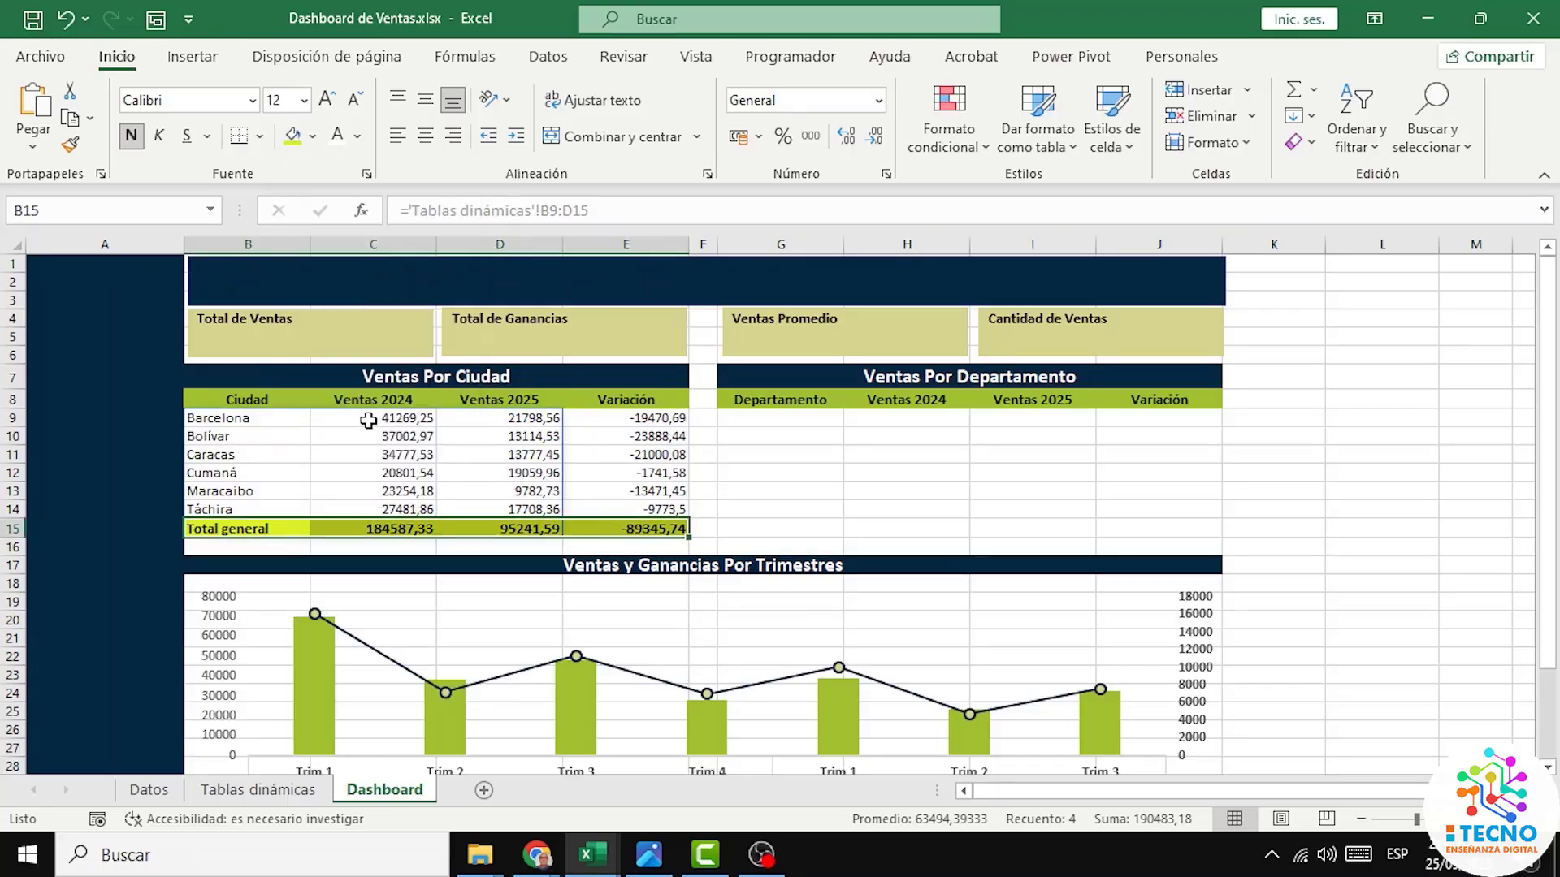
Step: Add thin solid top and bottom borders in the automatic color to the Total general row B15:E15
right_click(475, 535)
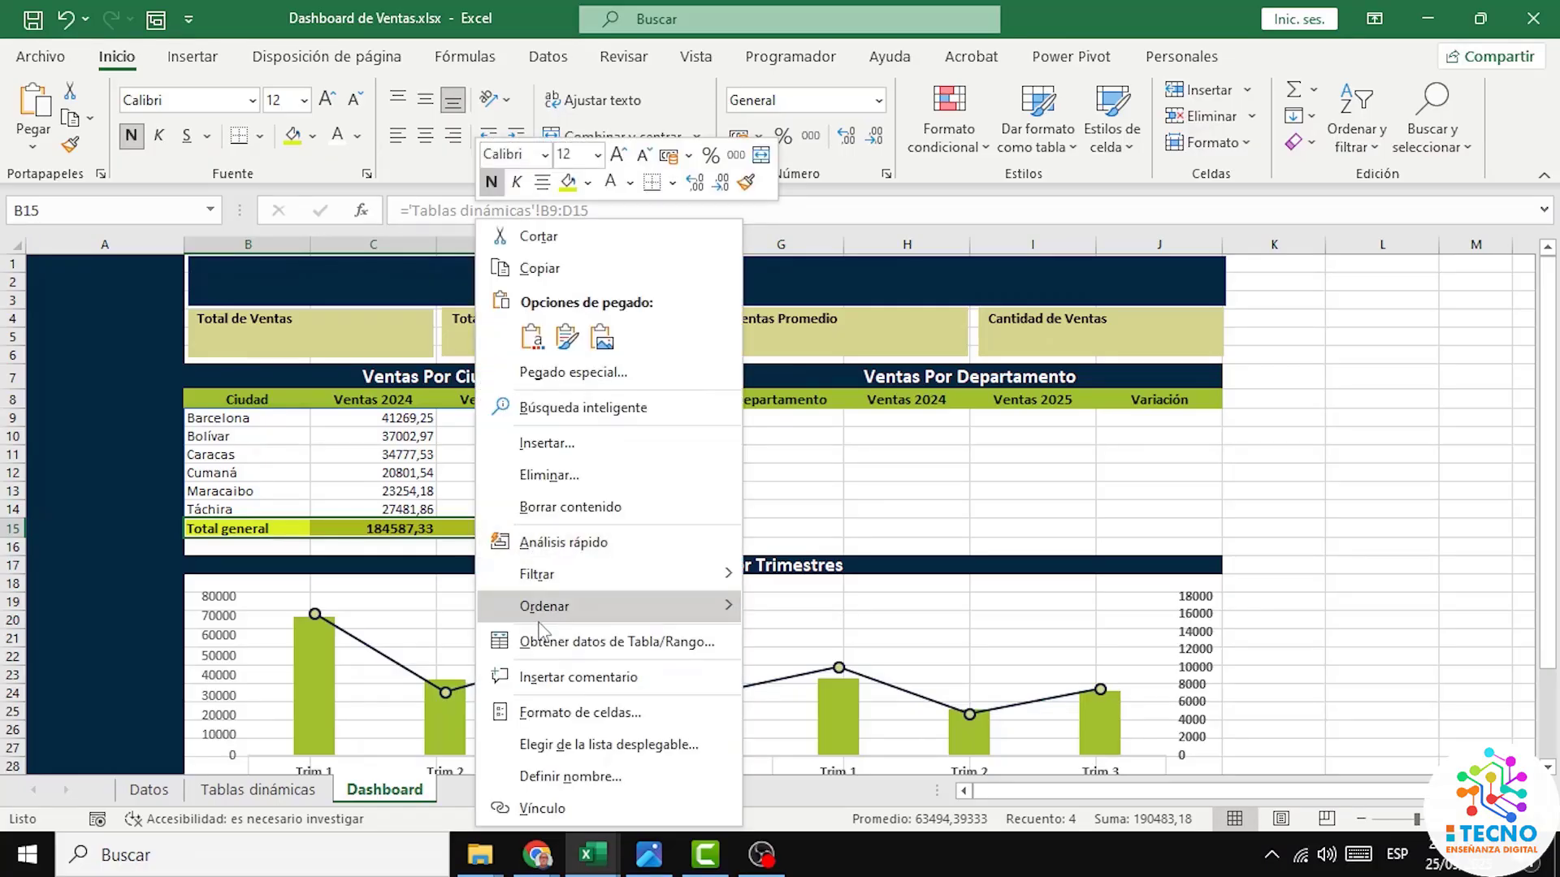
click(580, 712)
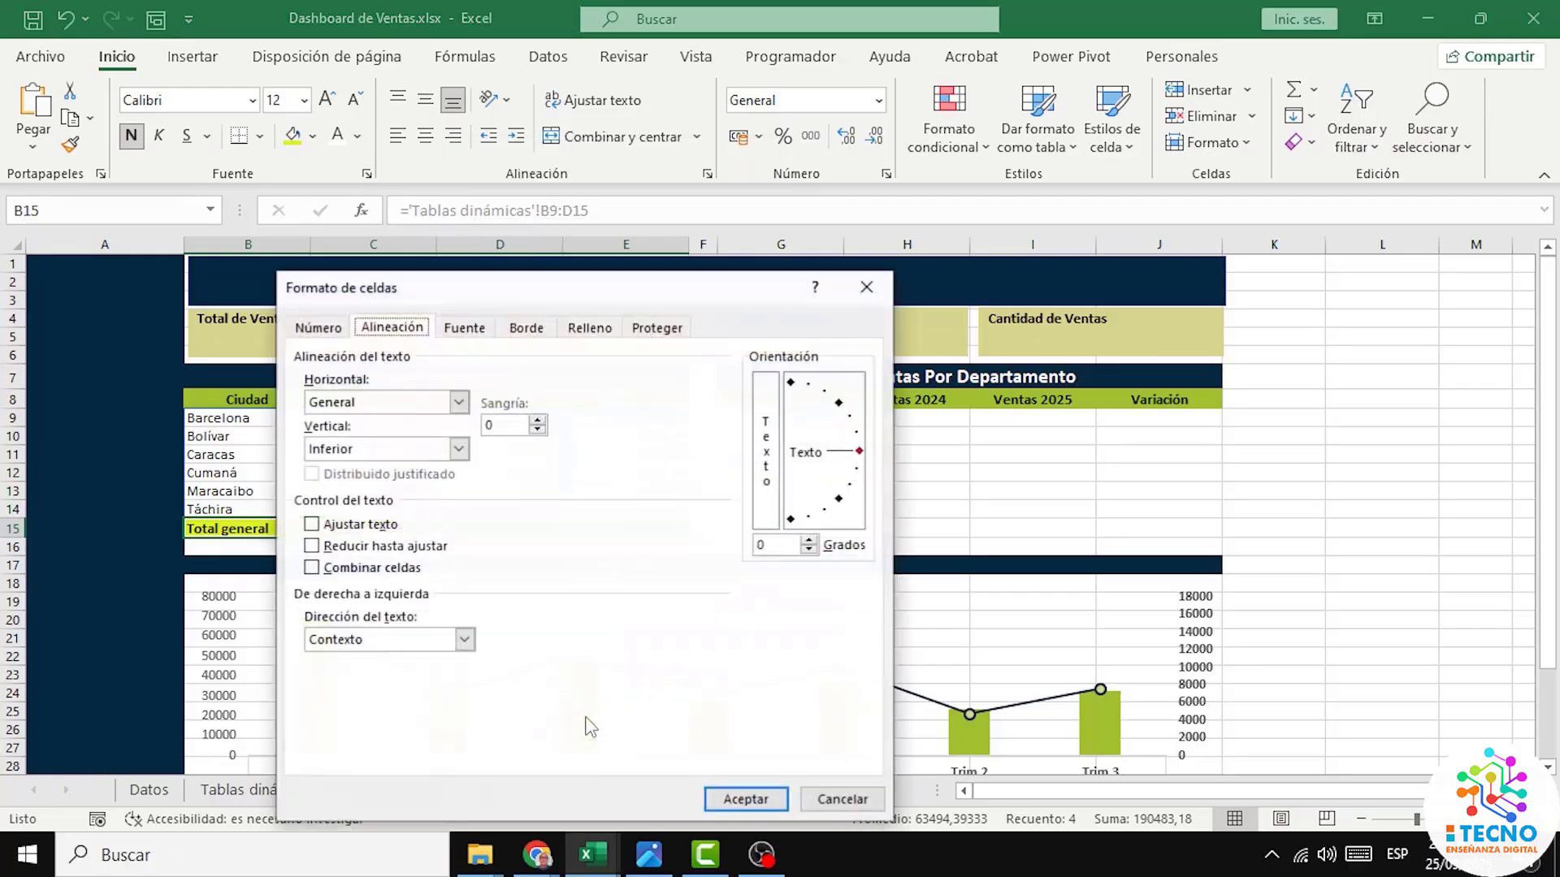
drag(545, 291, 966, 161)
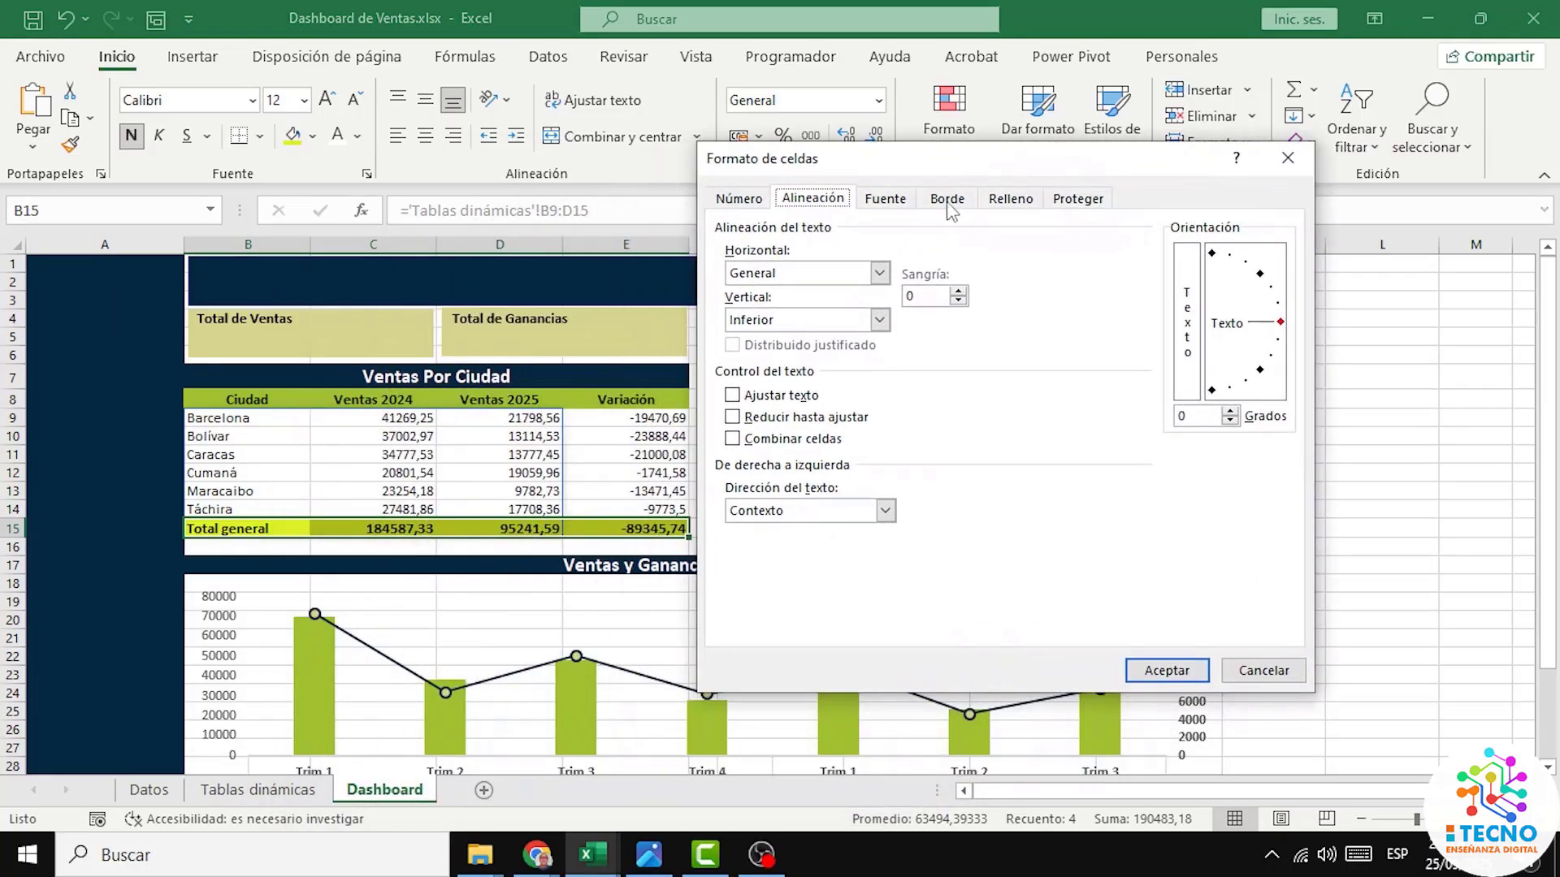
click(949, 200)
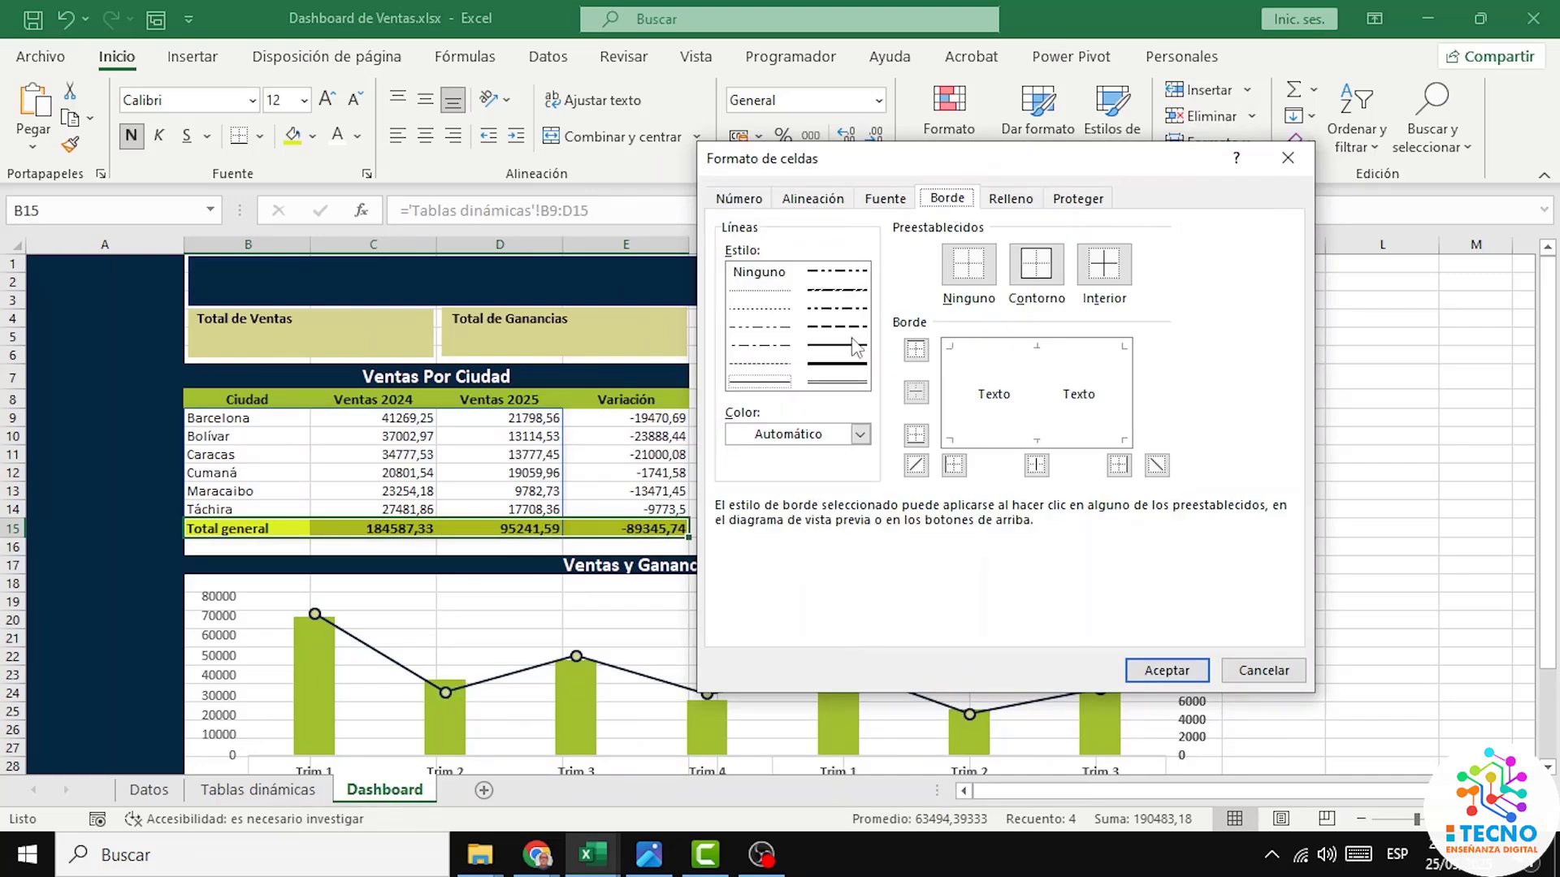
click(762, 385)
click(923, 353)
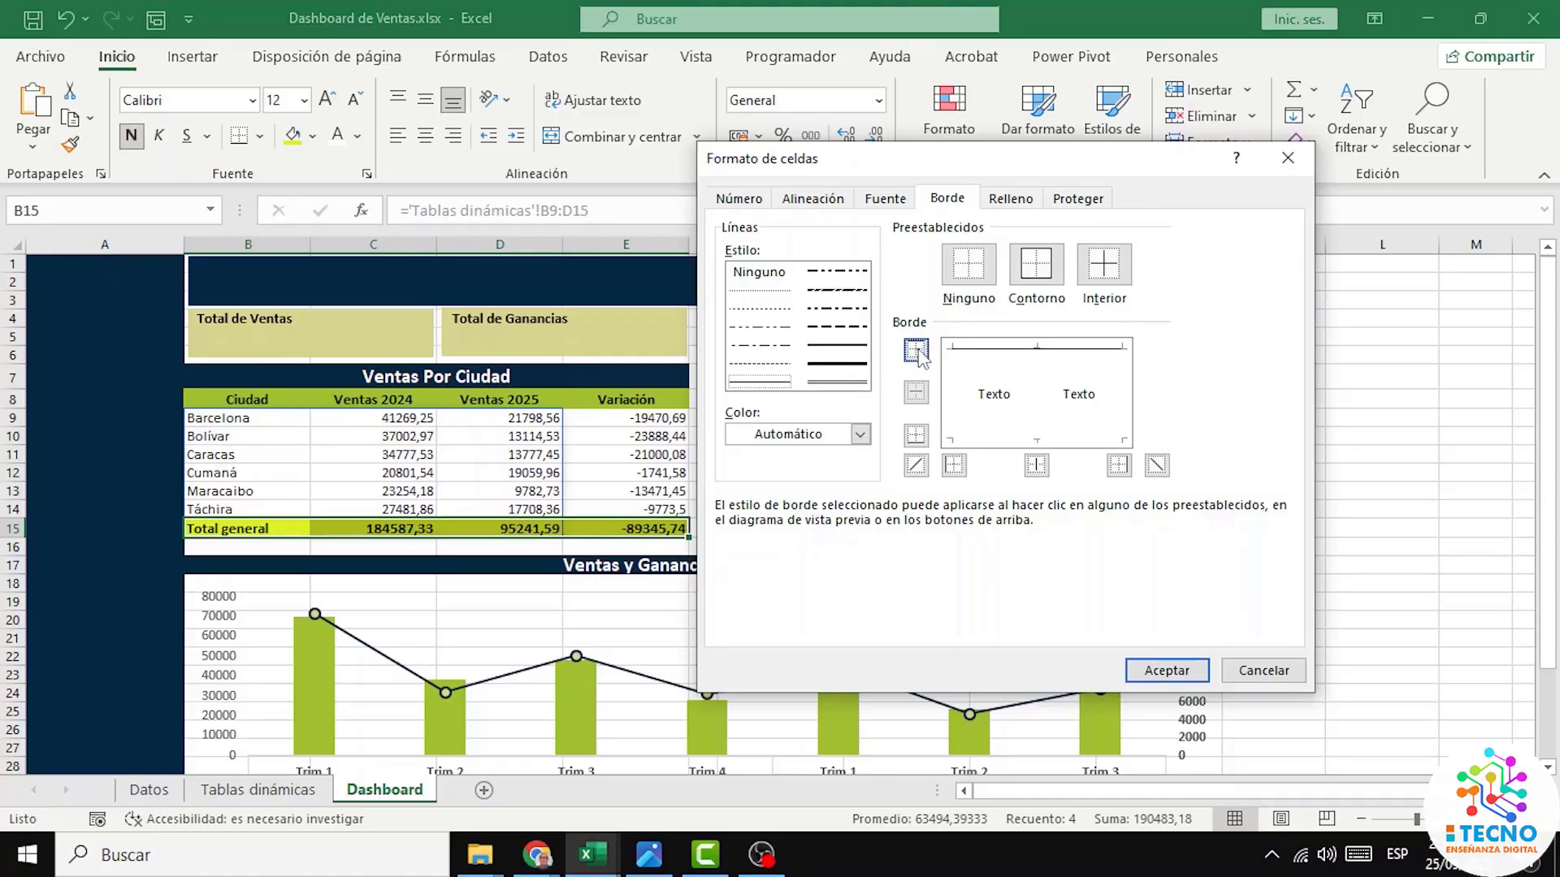
click(917, 437)
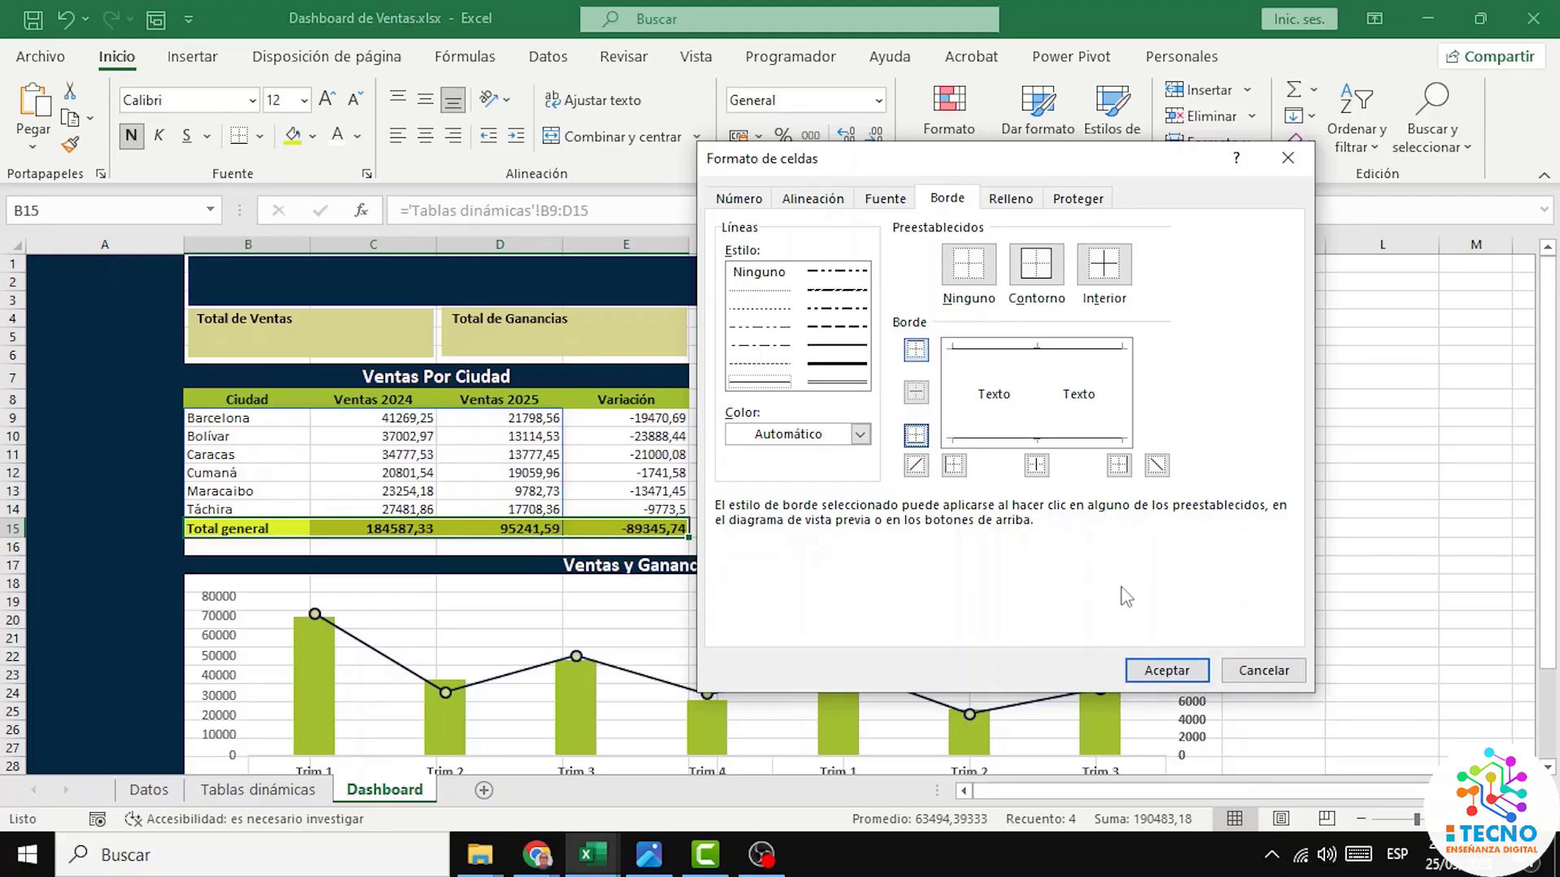
click(1170, 673)
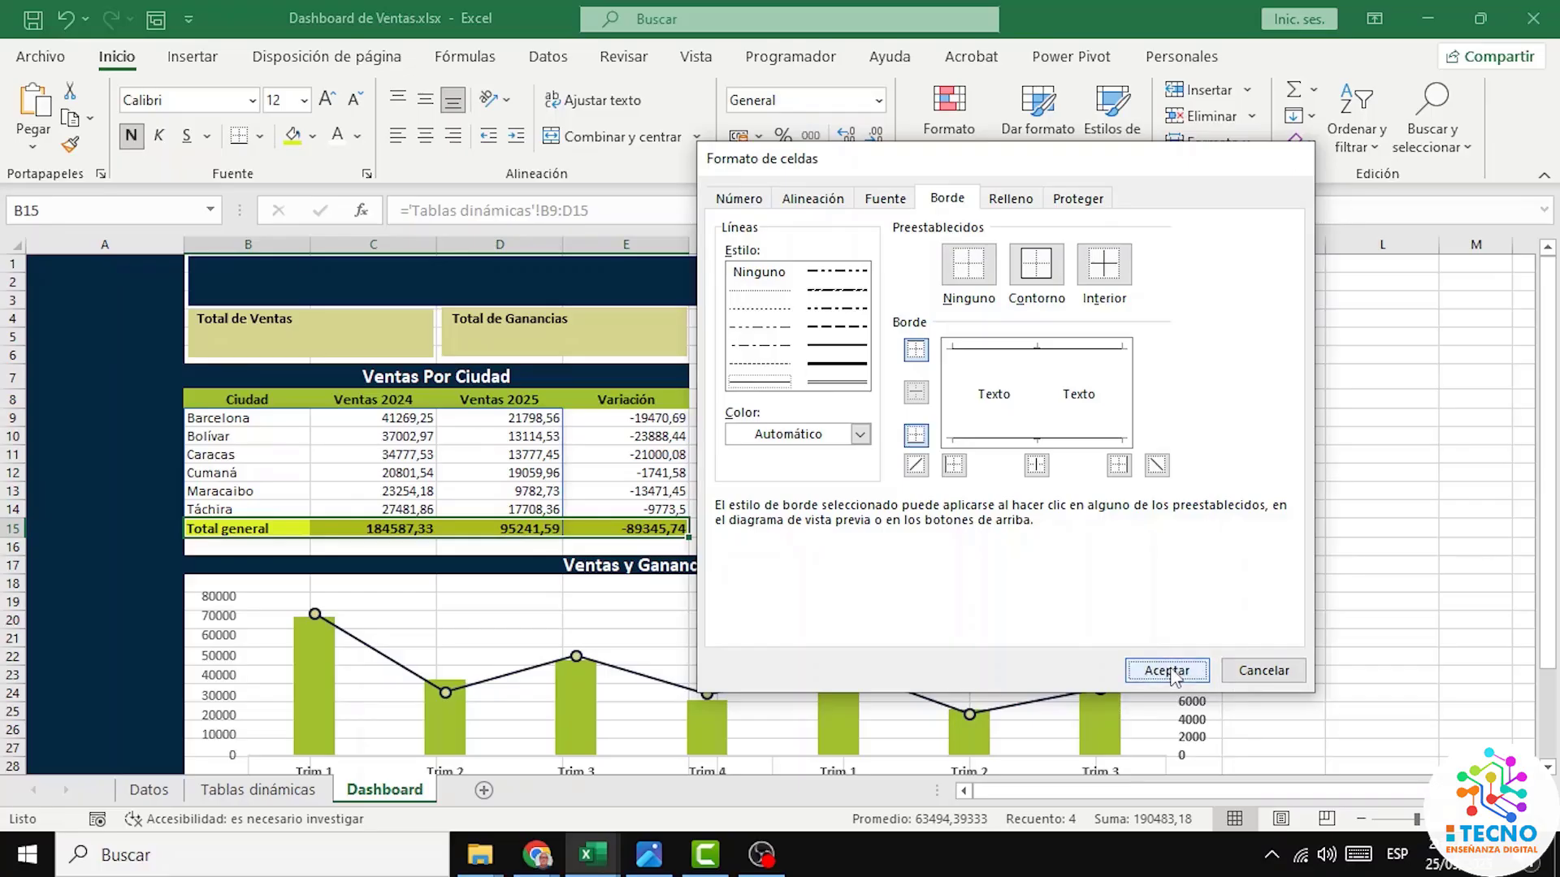
click(861, 495)
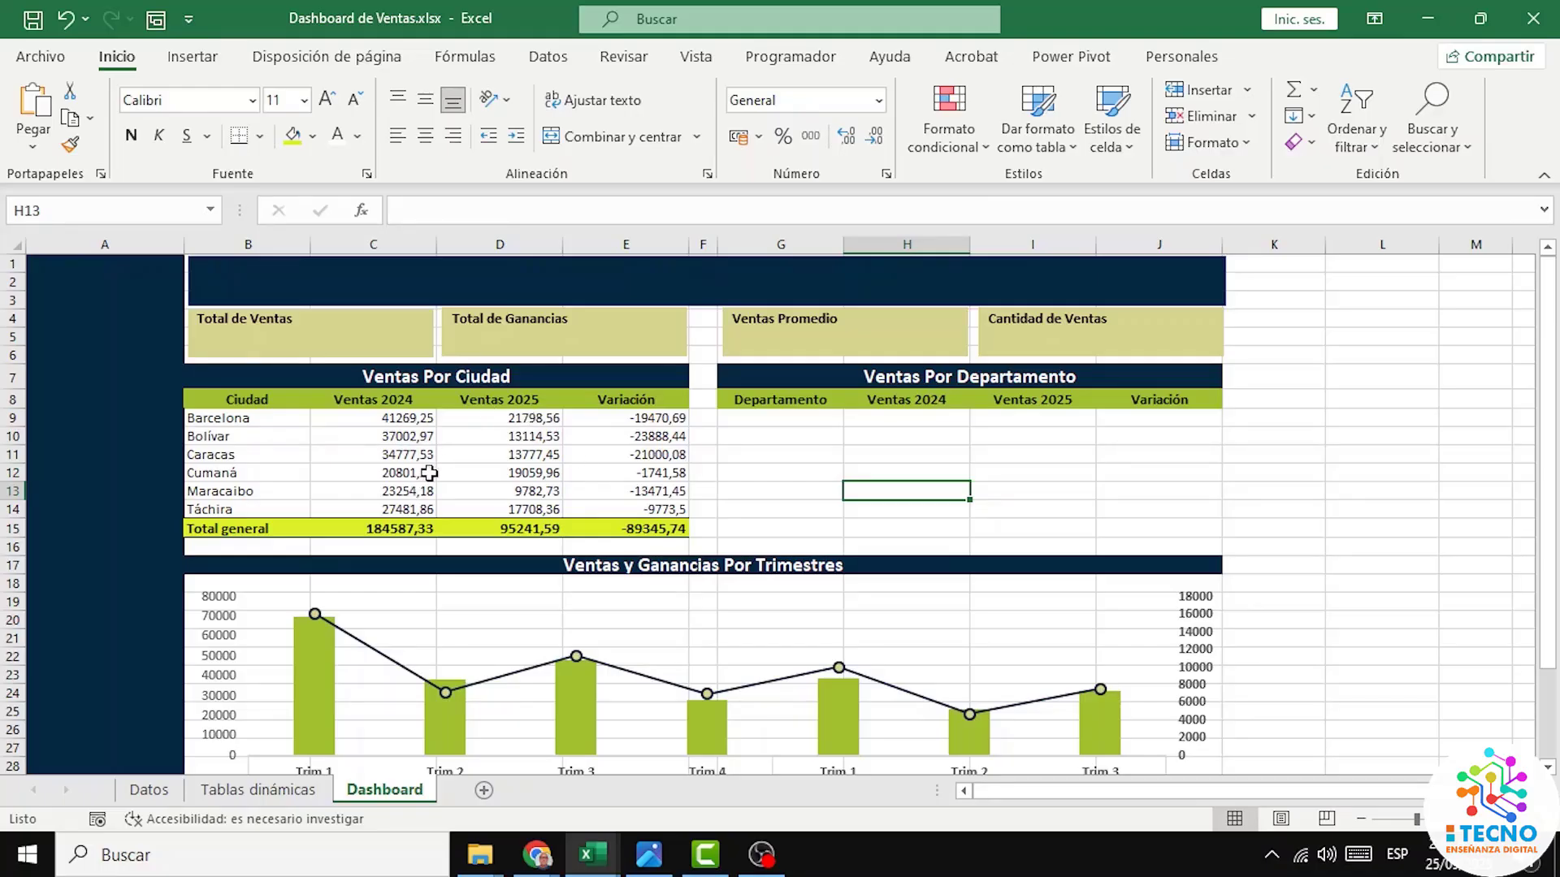
scroll(894, 416, down, 1)
click(894, 416)
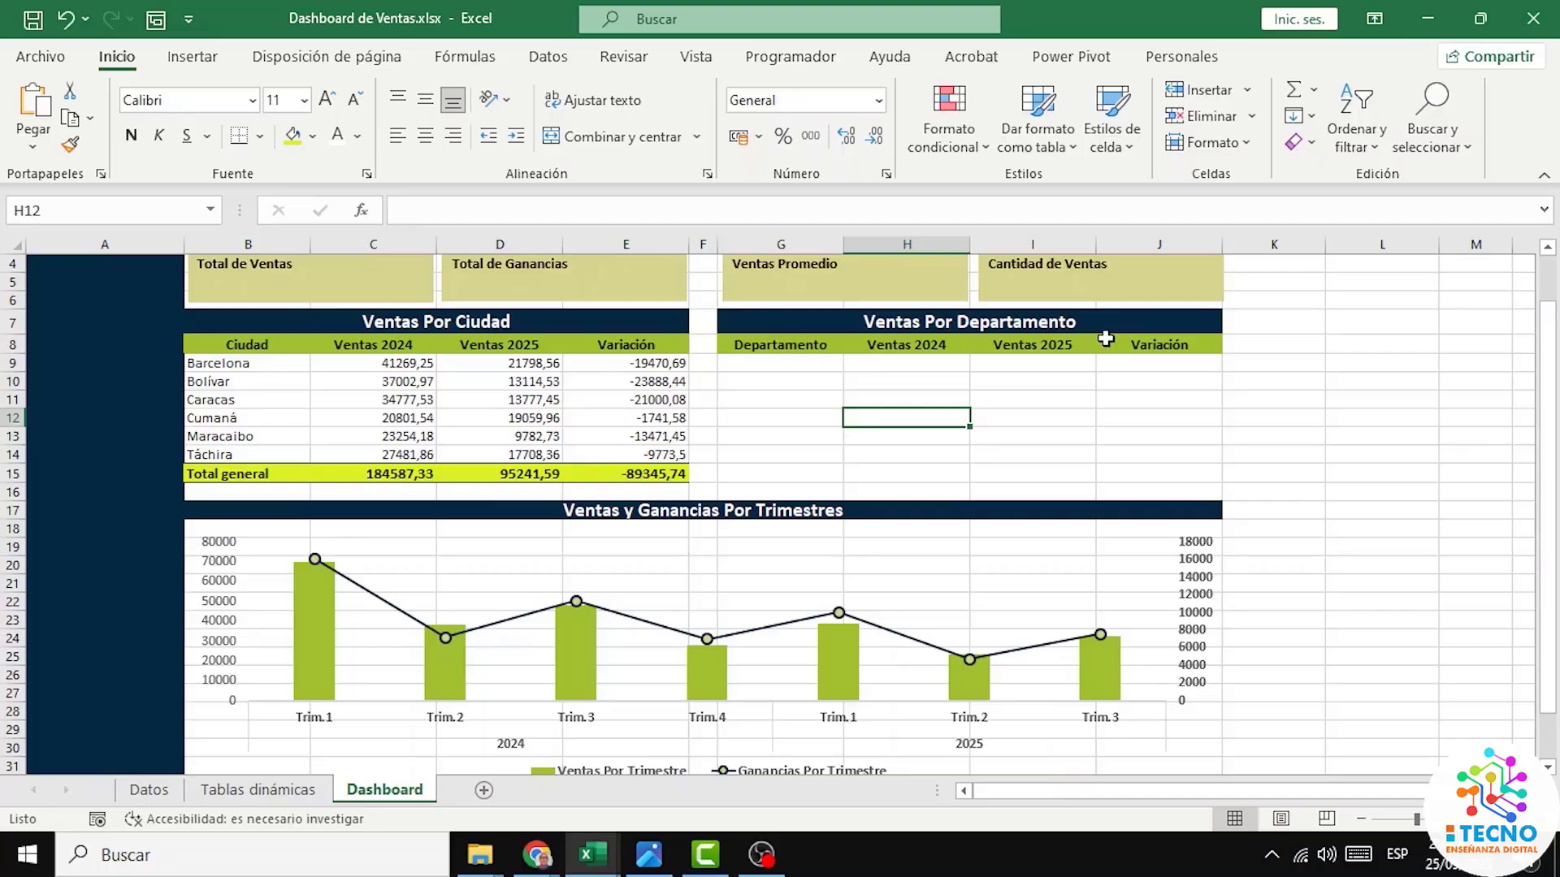
Step: Link the Ventas Por Departamento table from cell G9 to the department pivot table with the formula ='Tablas dinámicas'!B21:D26
click(786, 365)
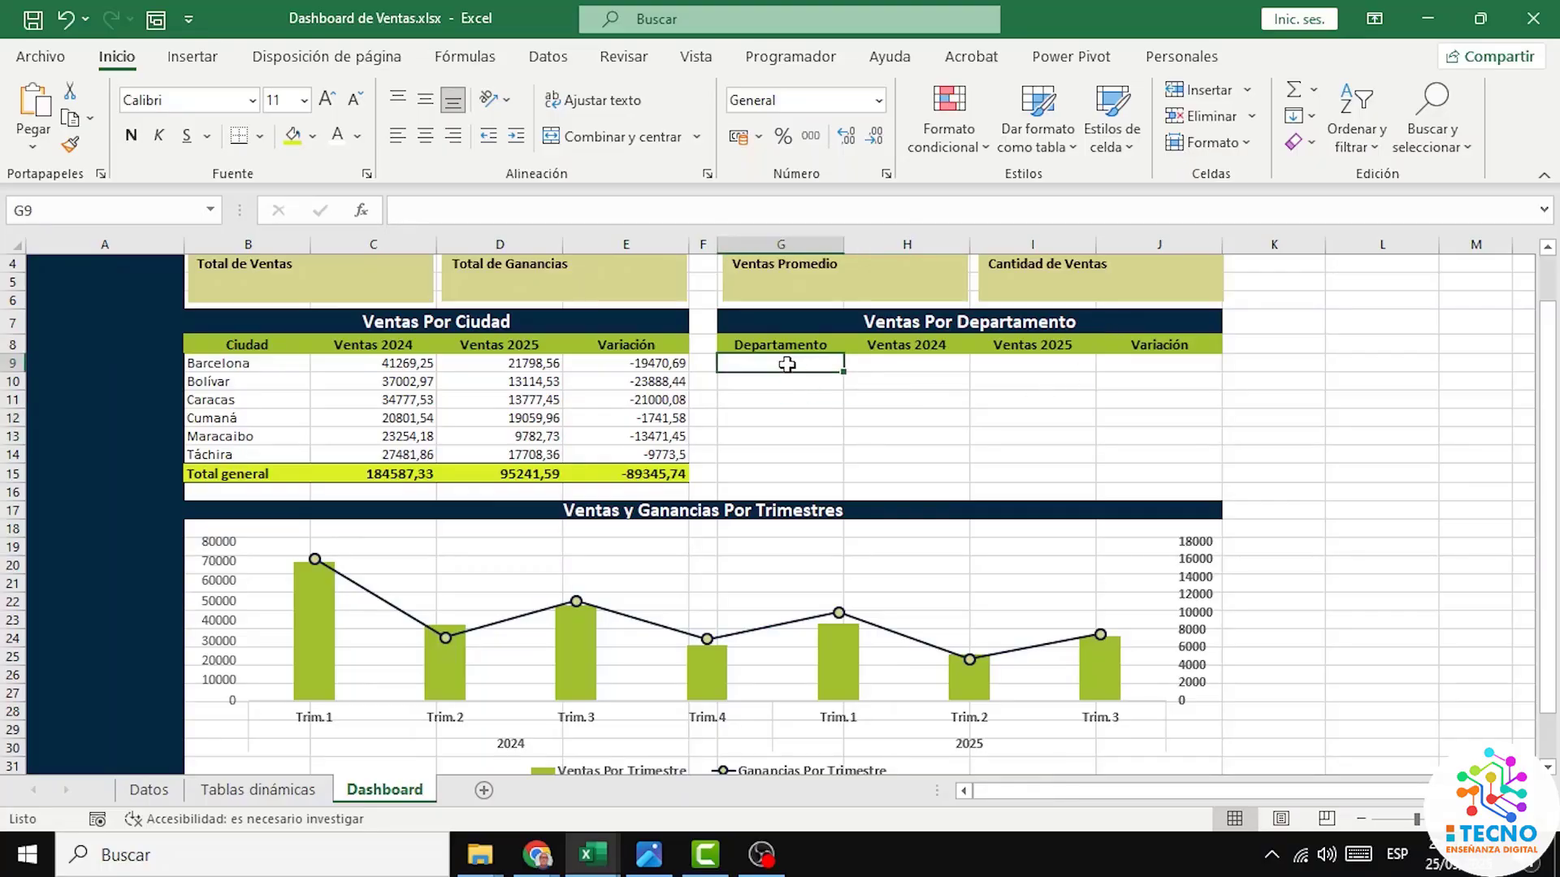
click(423, 209)
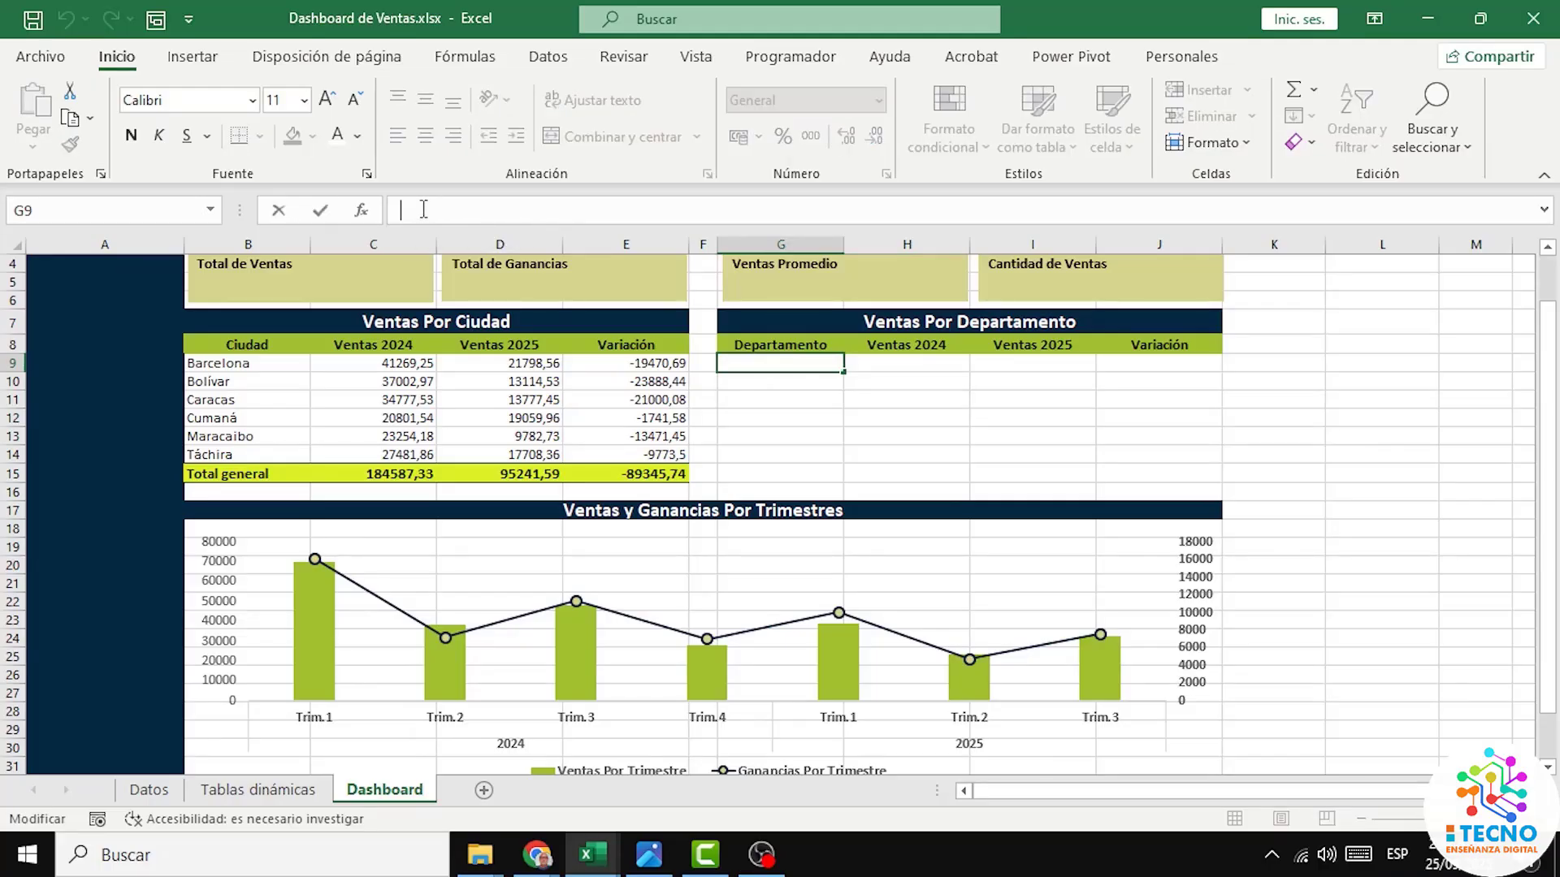
text(=)
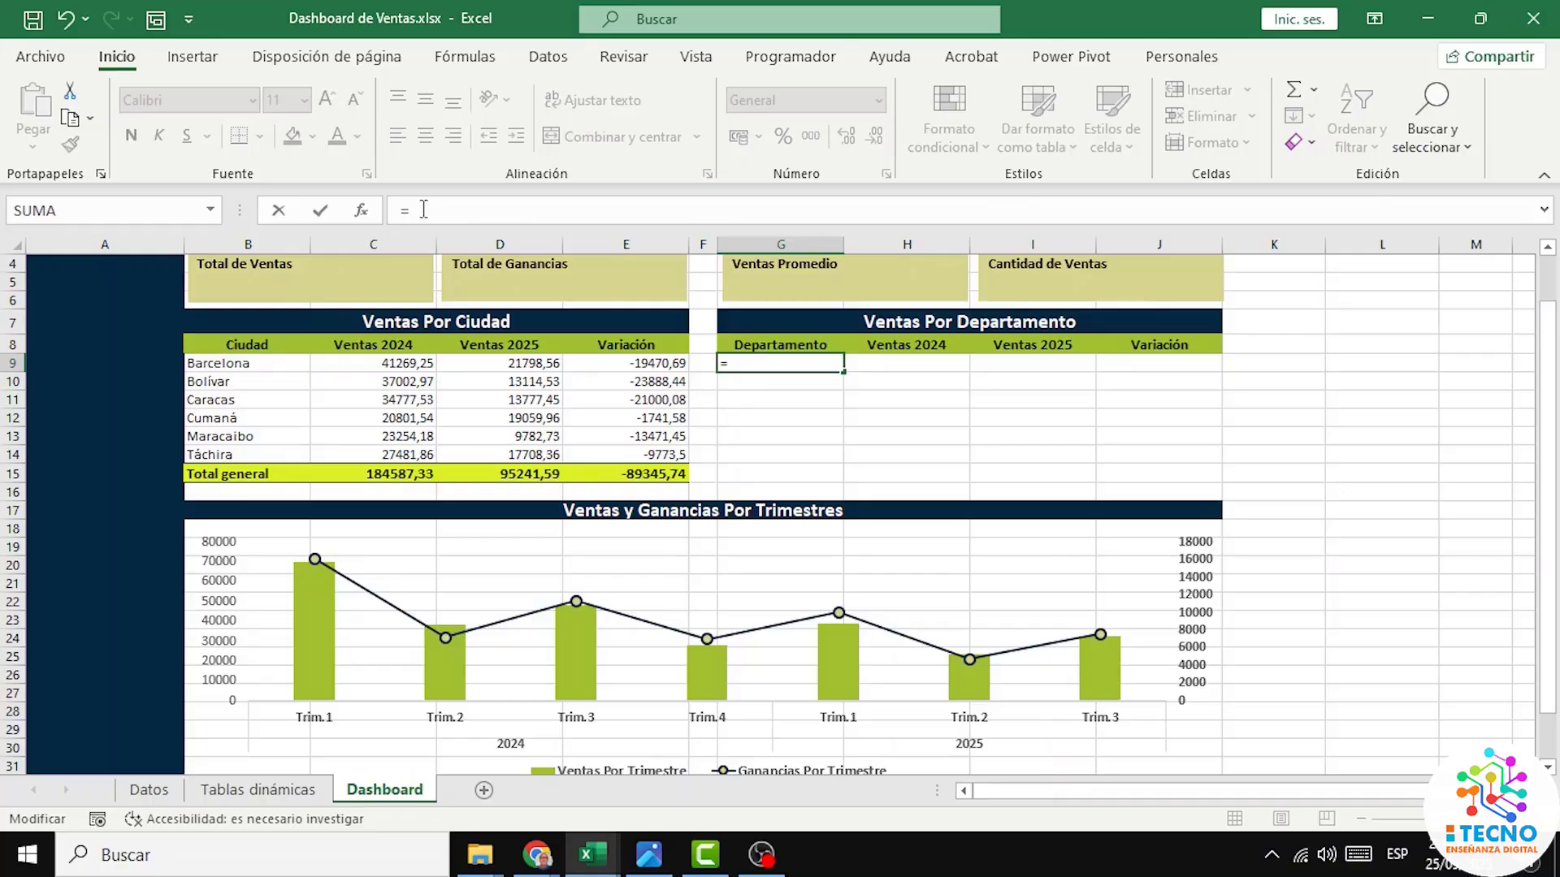
click(276, 794)
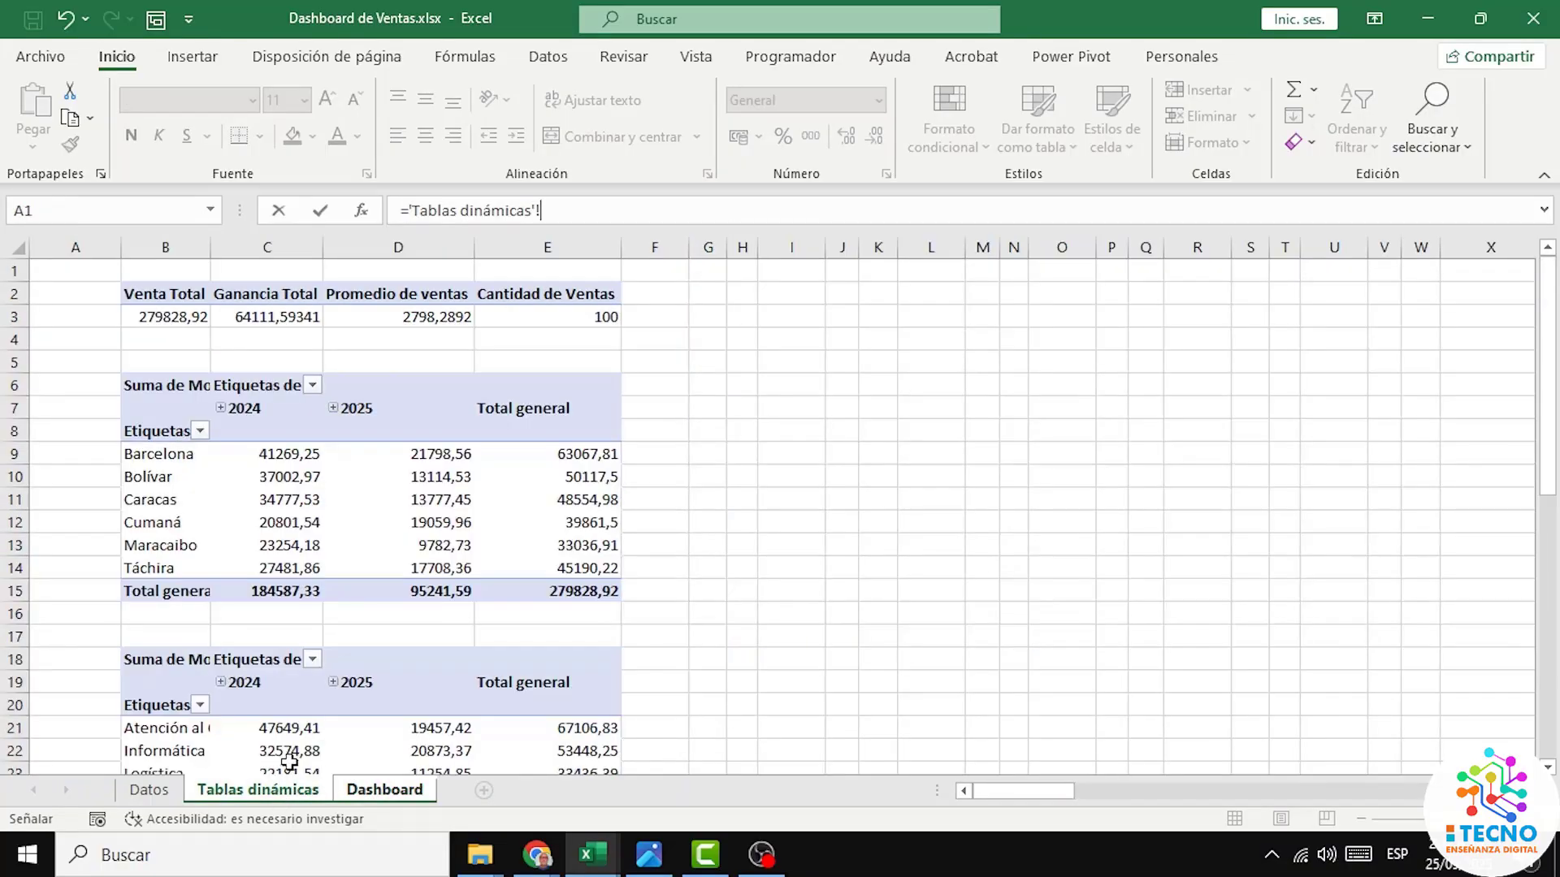
scroll(672, 648, down, 2)
scroll(672, 647, down, 2)
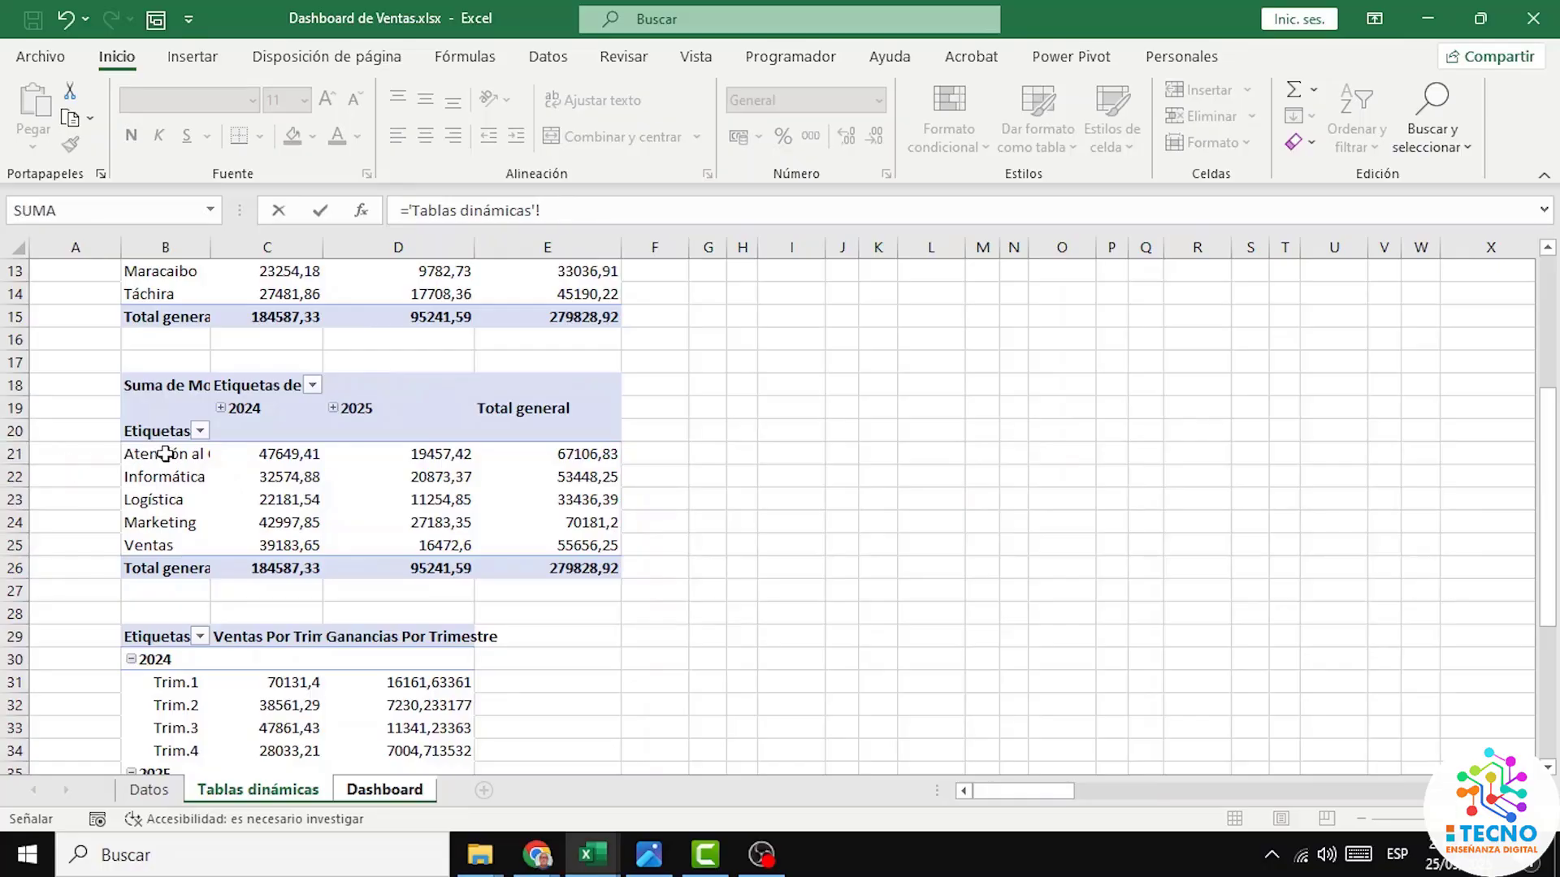
click(165, 454)
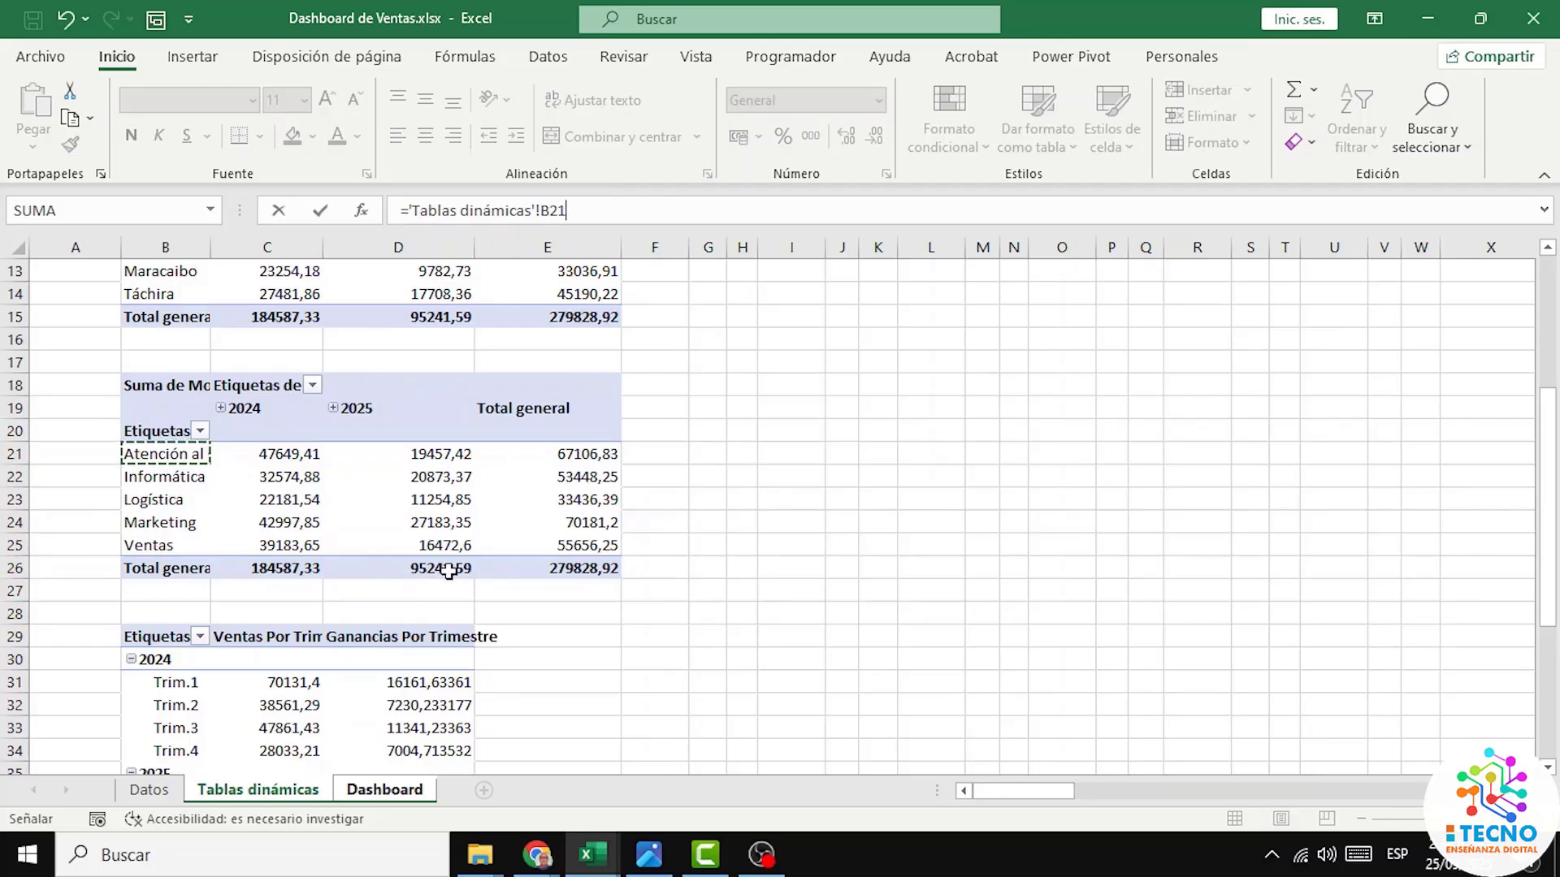
click(581, 209)
text(:)
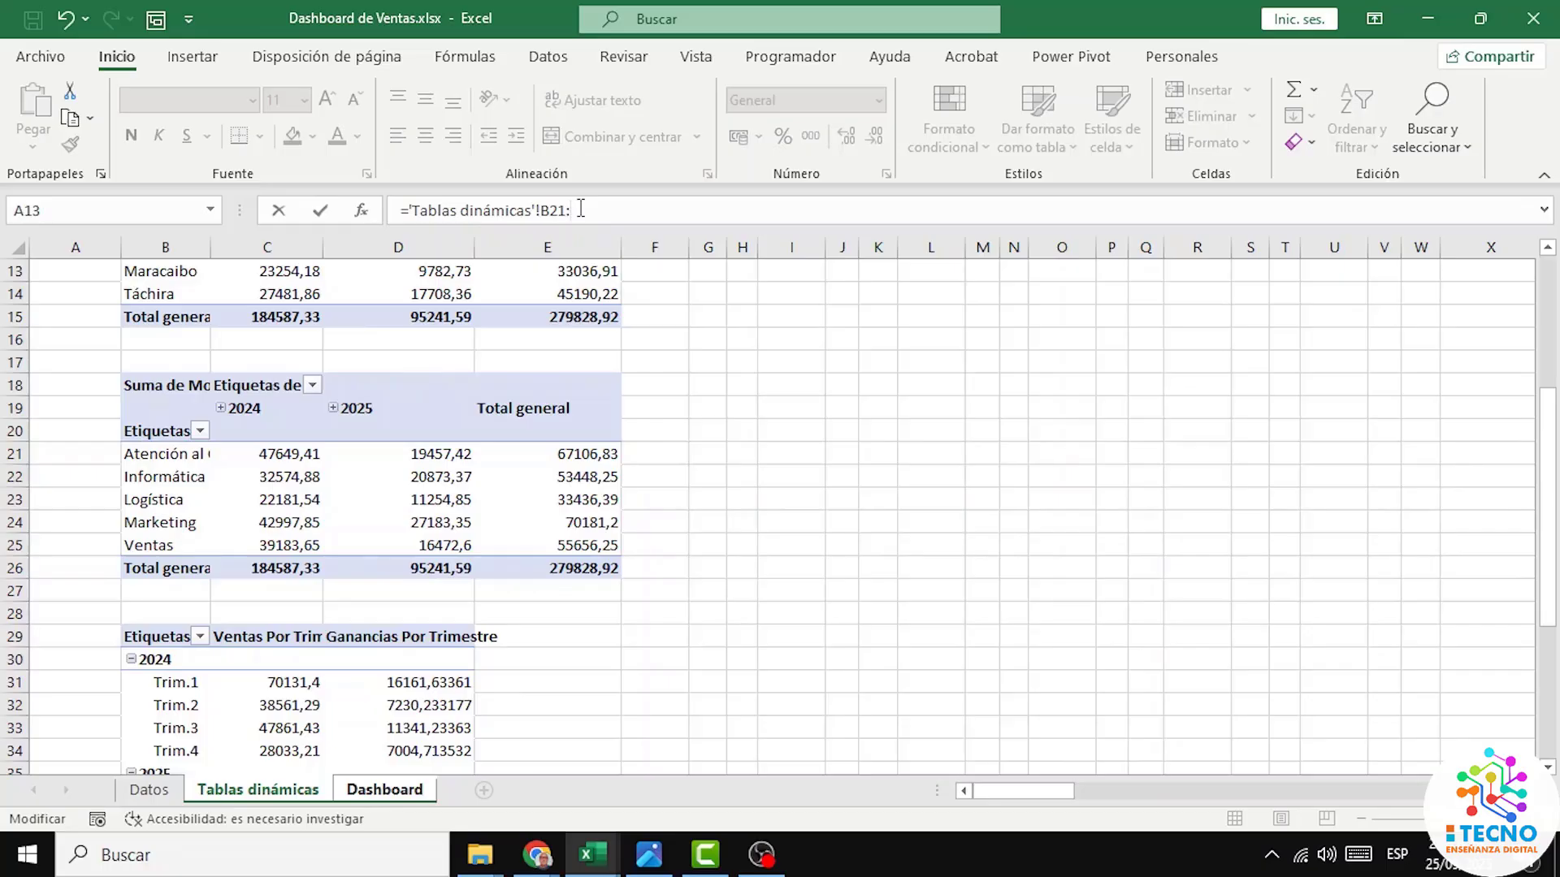
text(D)
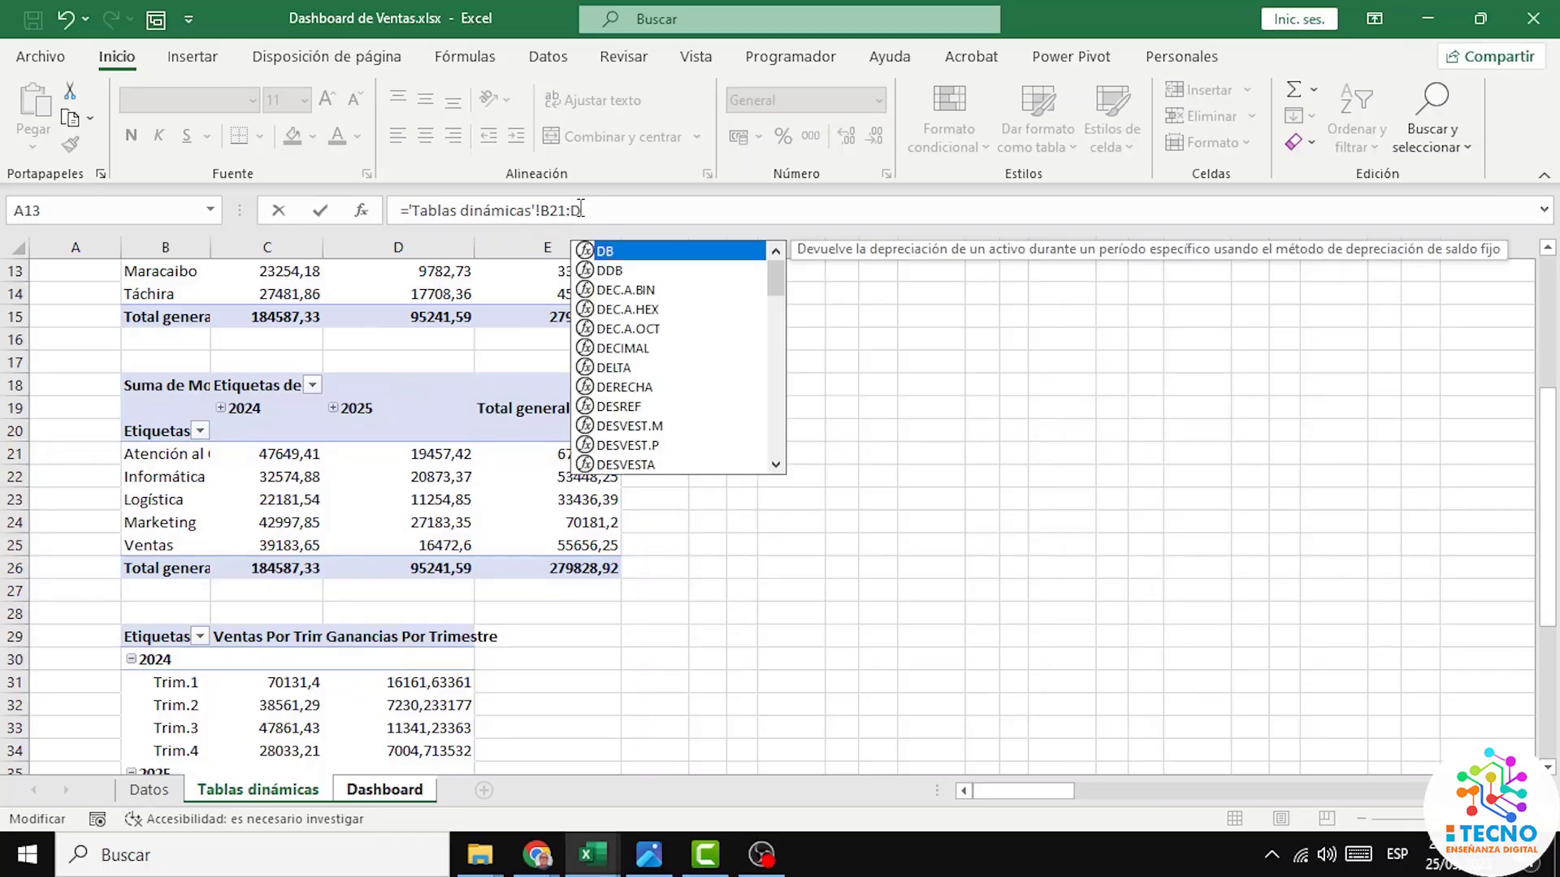
text(26)
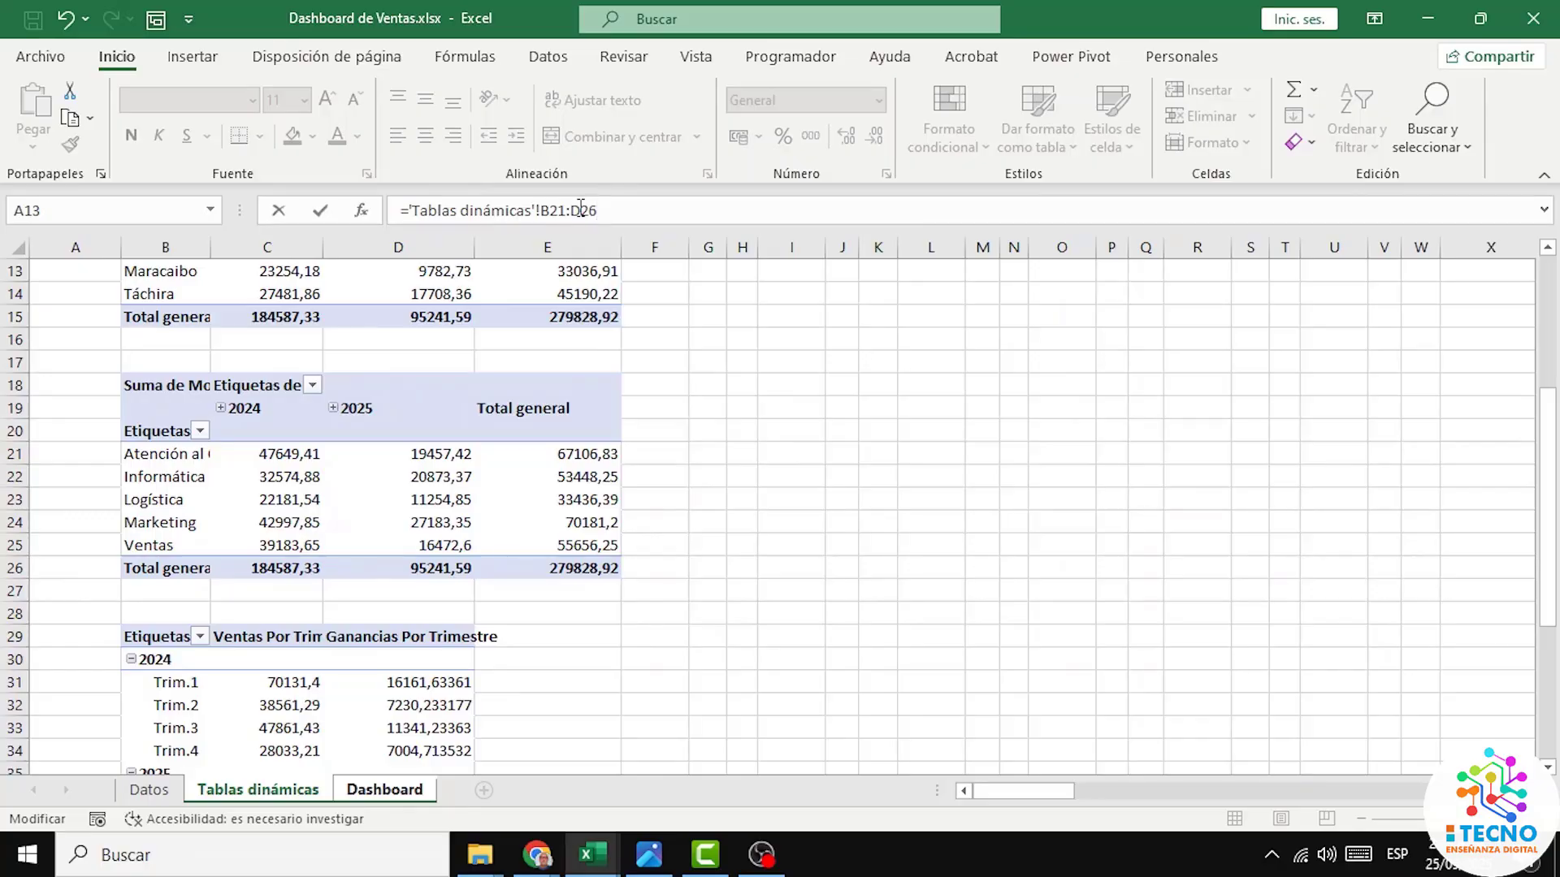
key(Return)
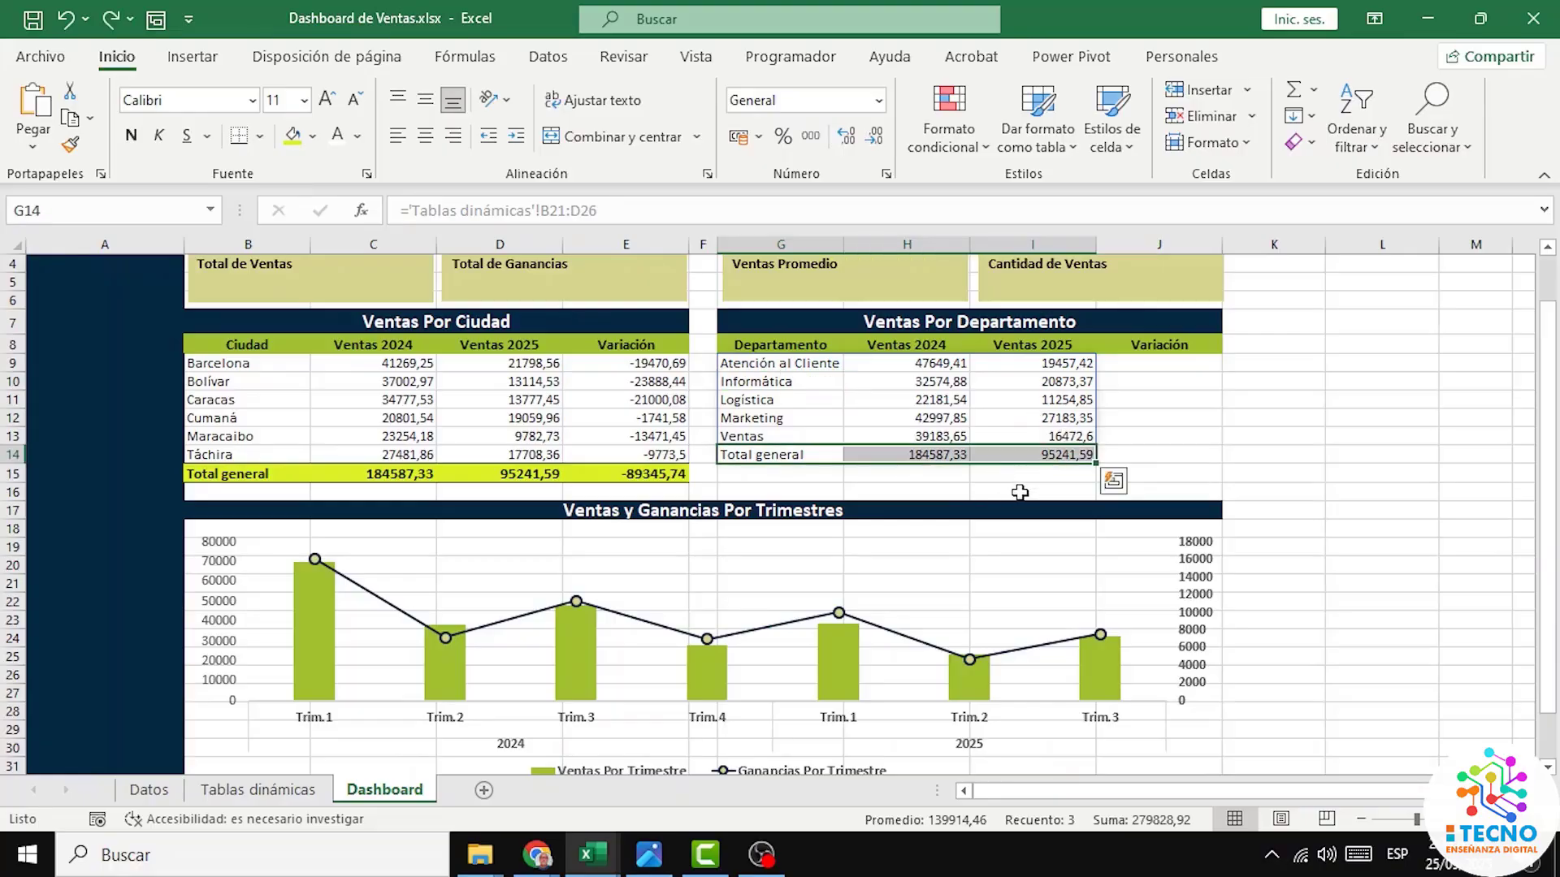
Step: Calculate the department variation in J9 with =I9-H9 and copy the formula down through the Total general row, J14
click(1165, 363)
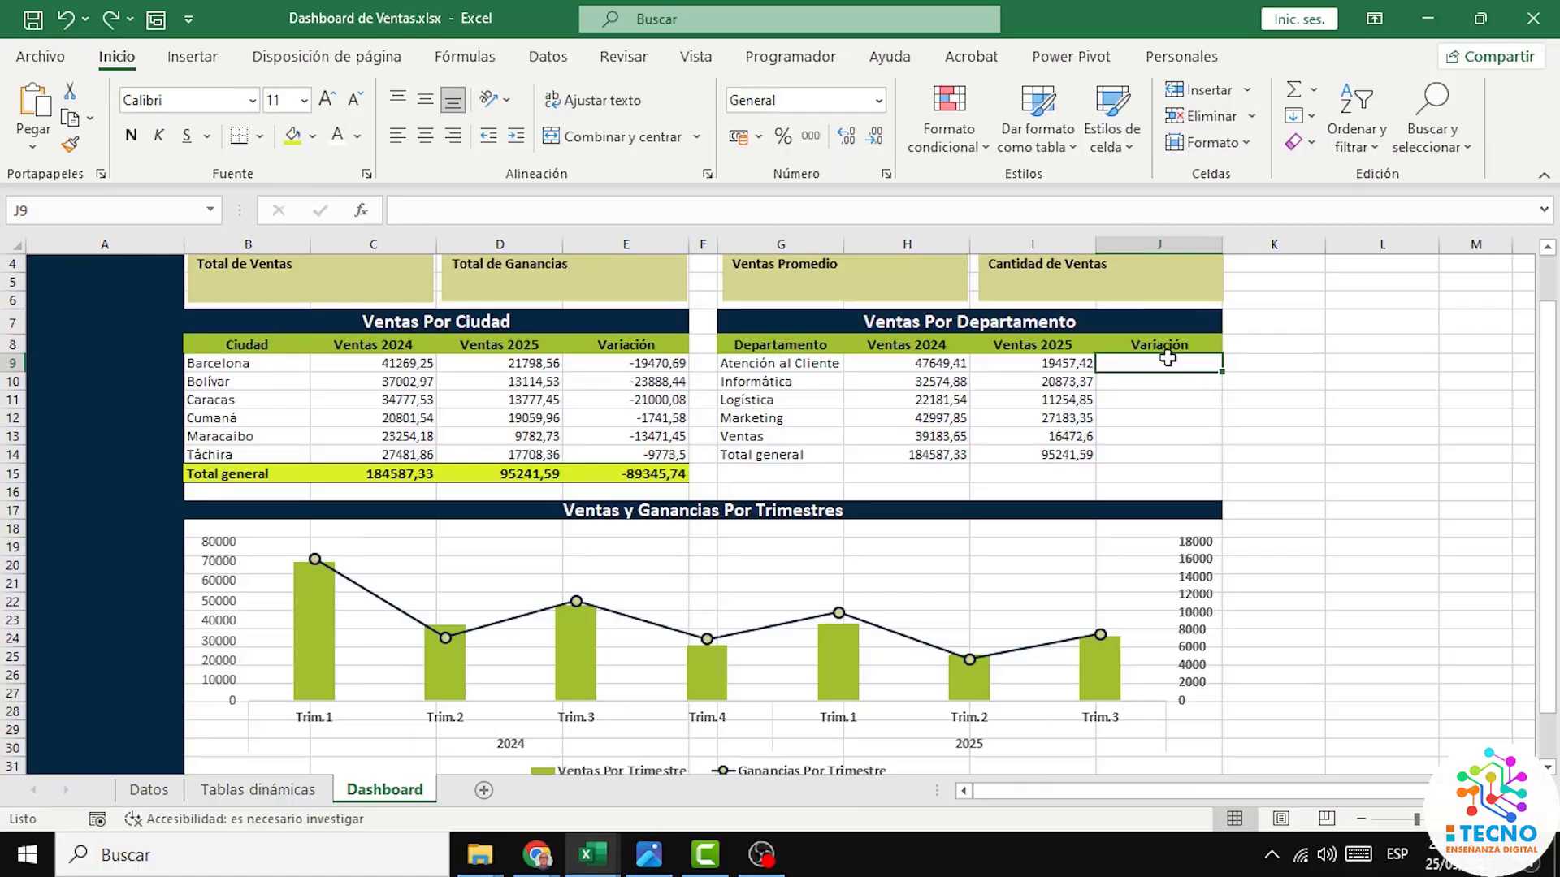
text(=)
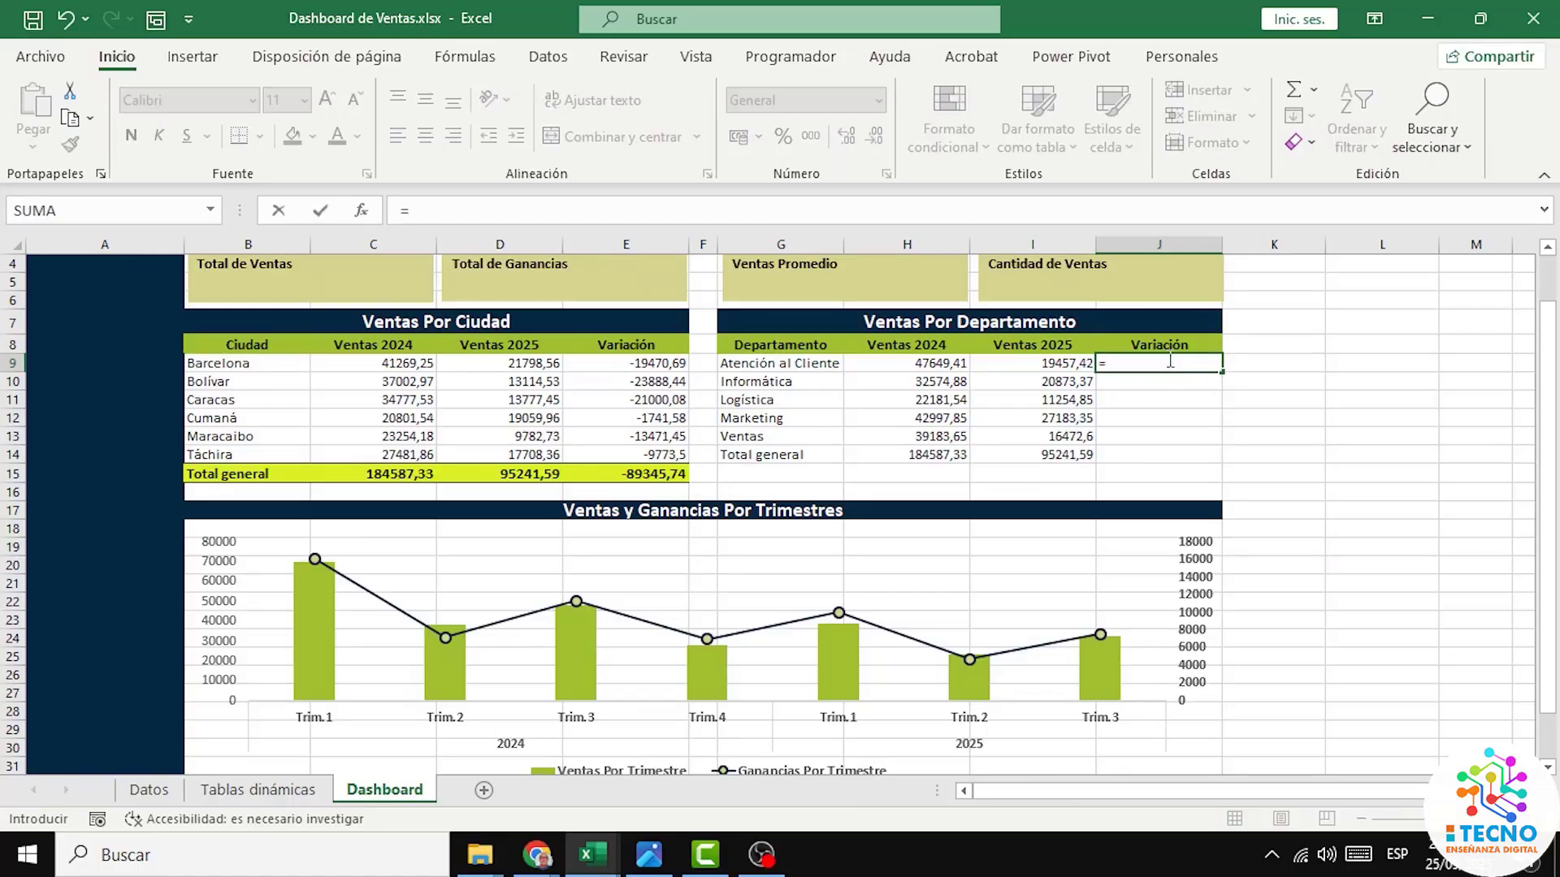
click(1057, 364)
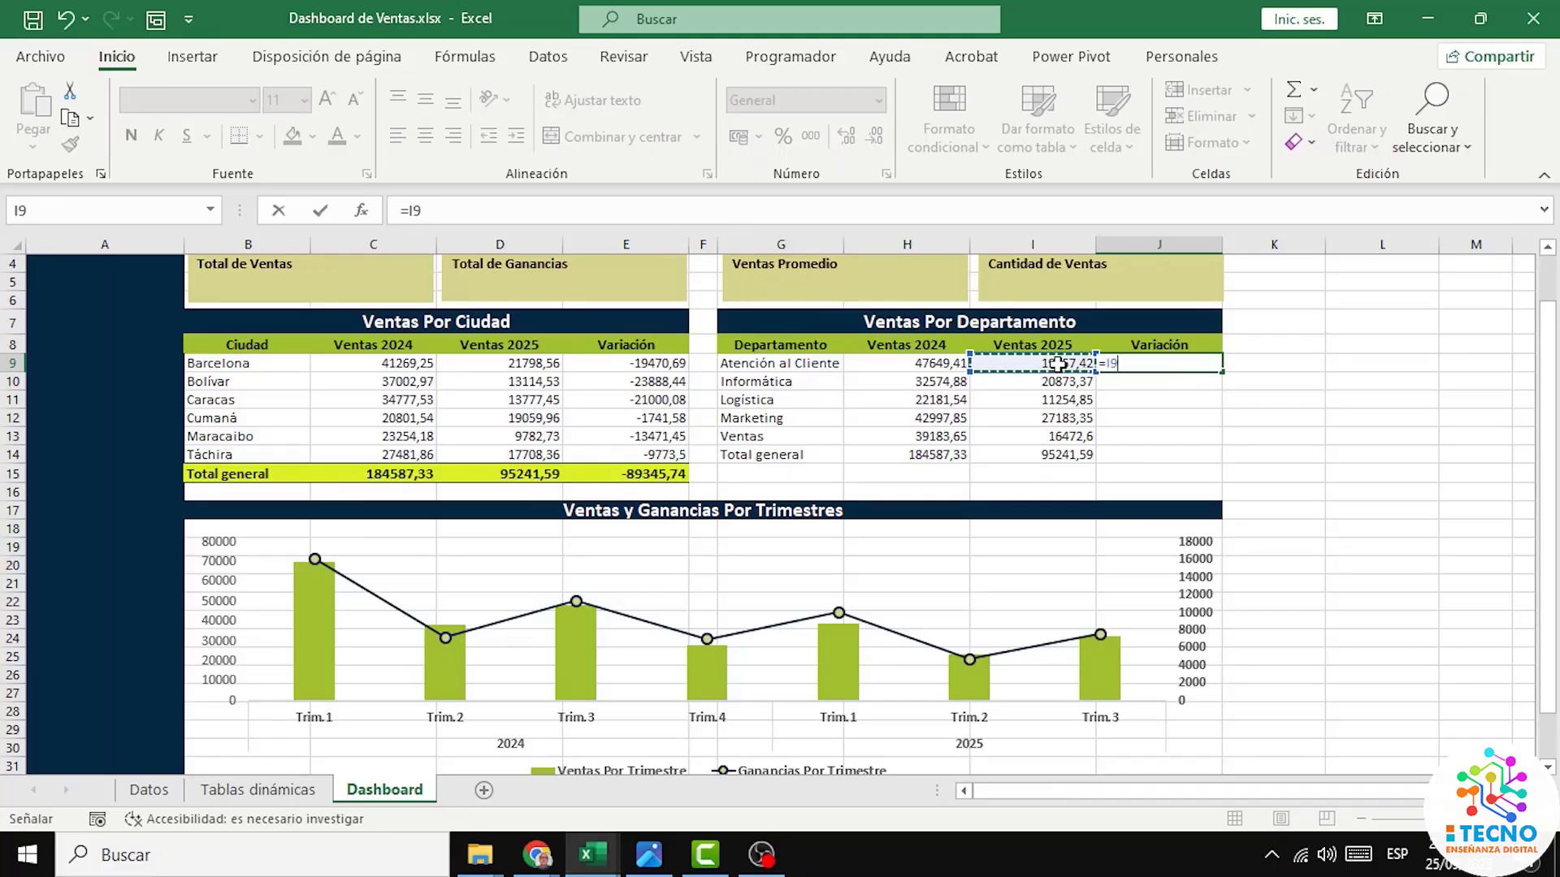
text(-)
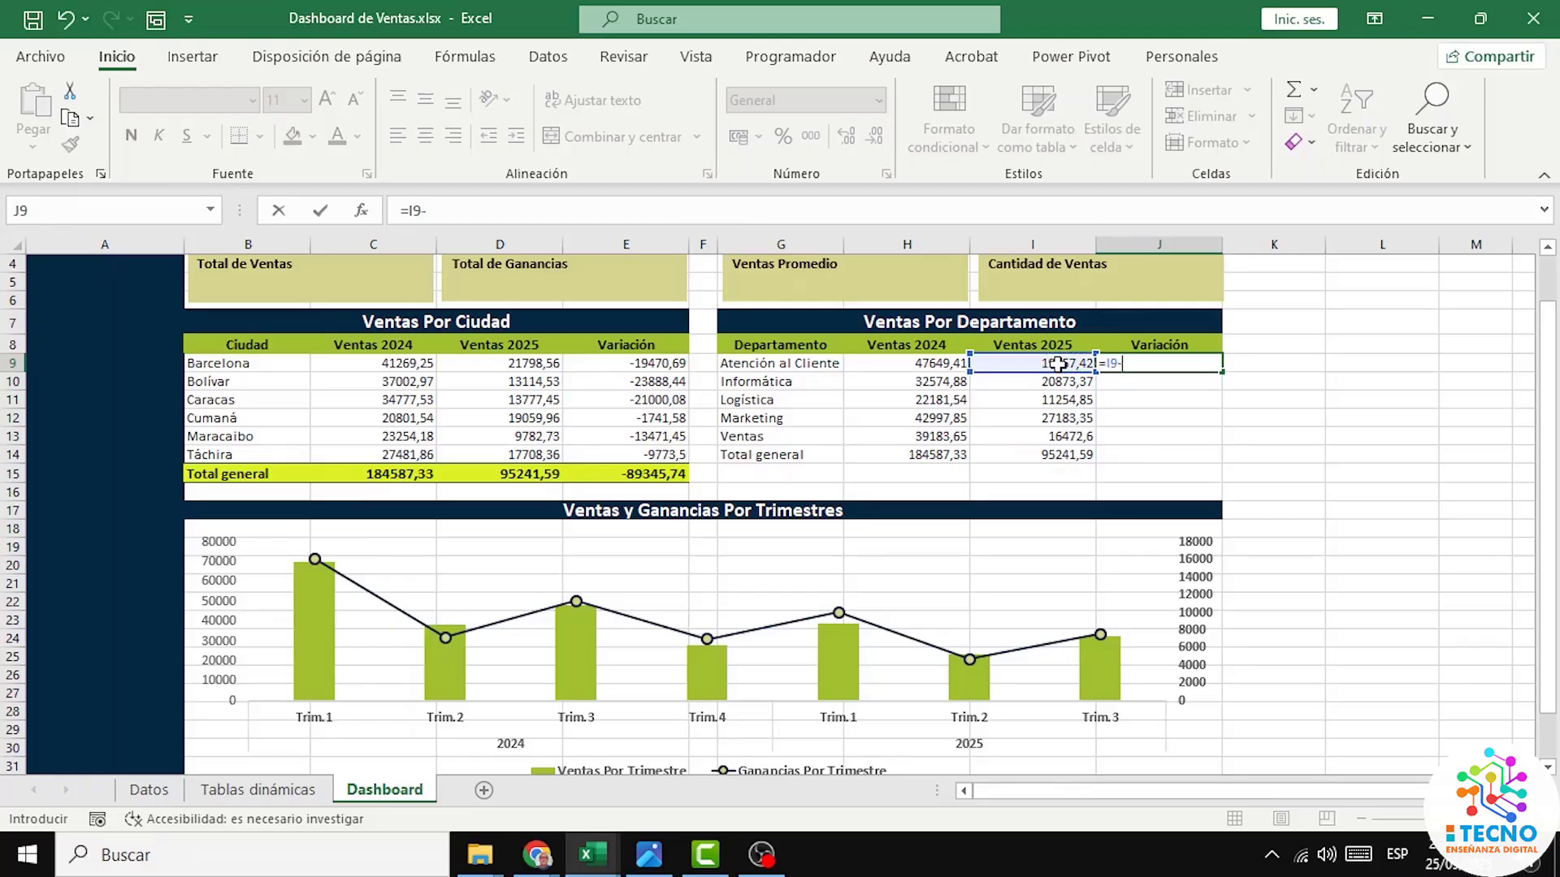
click(917, 363)
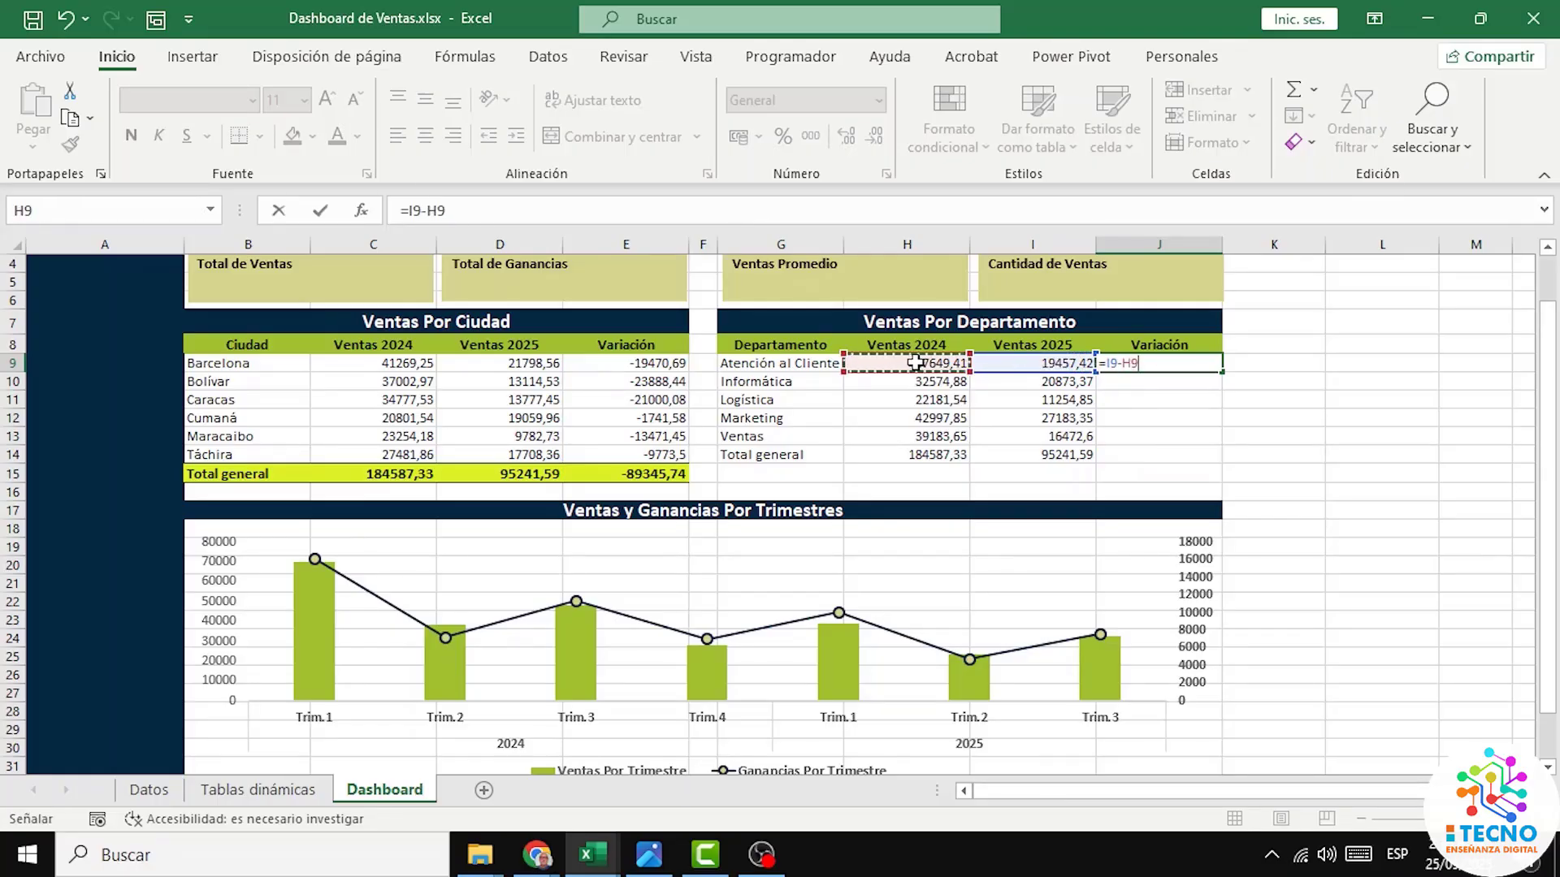
key(Return)
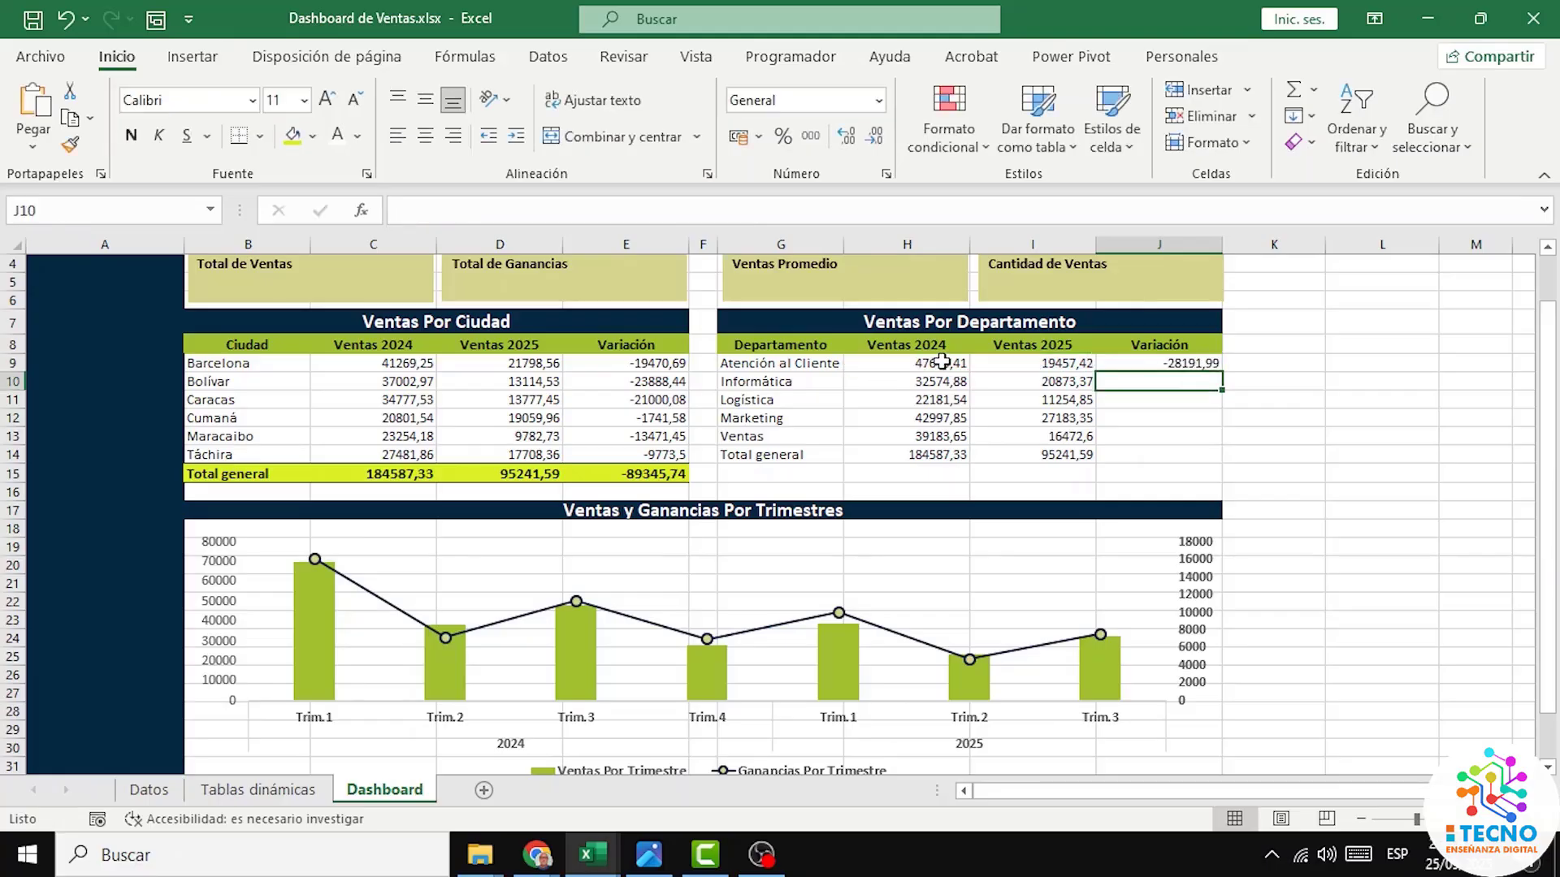
click(1179, 365)
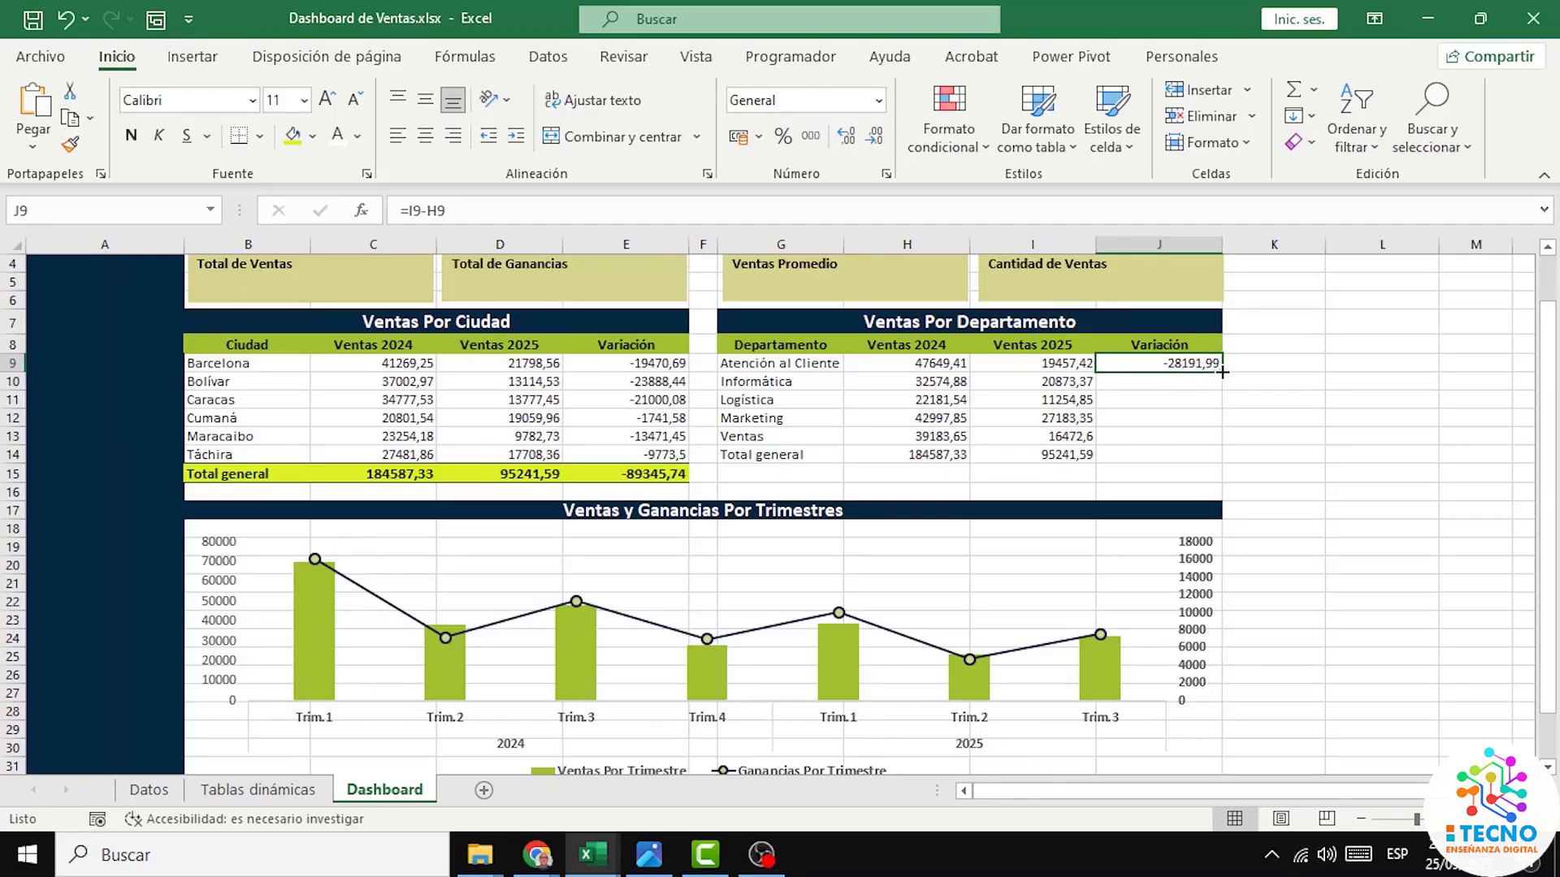
drag(1223, 372, 1223, 461)
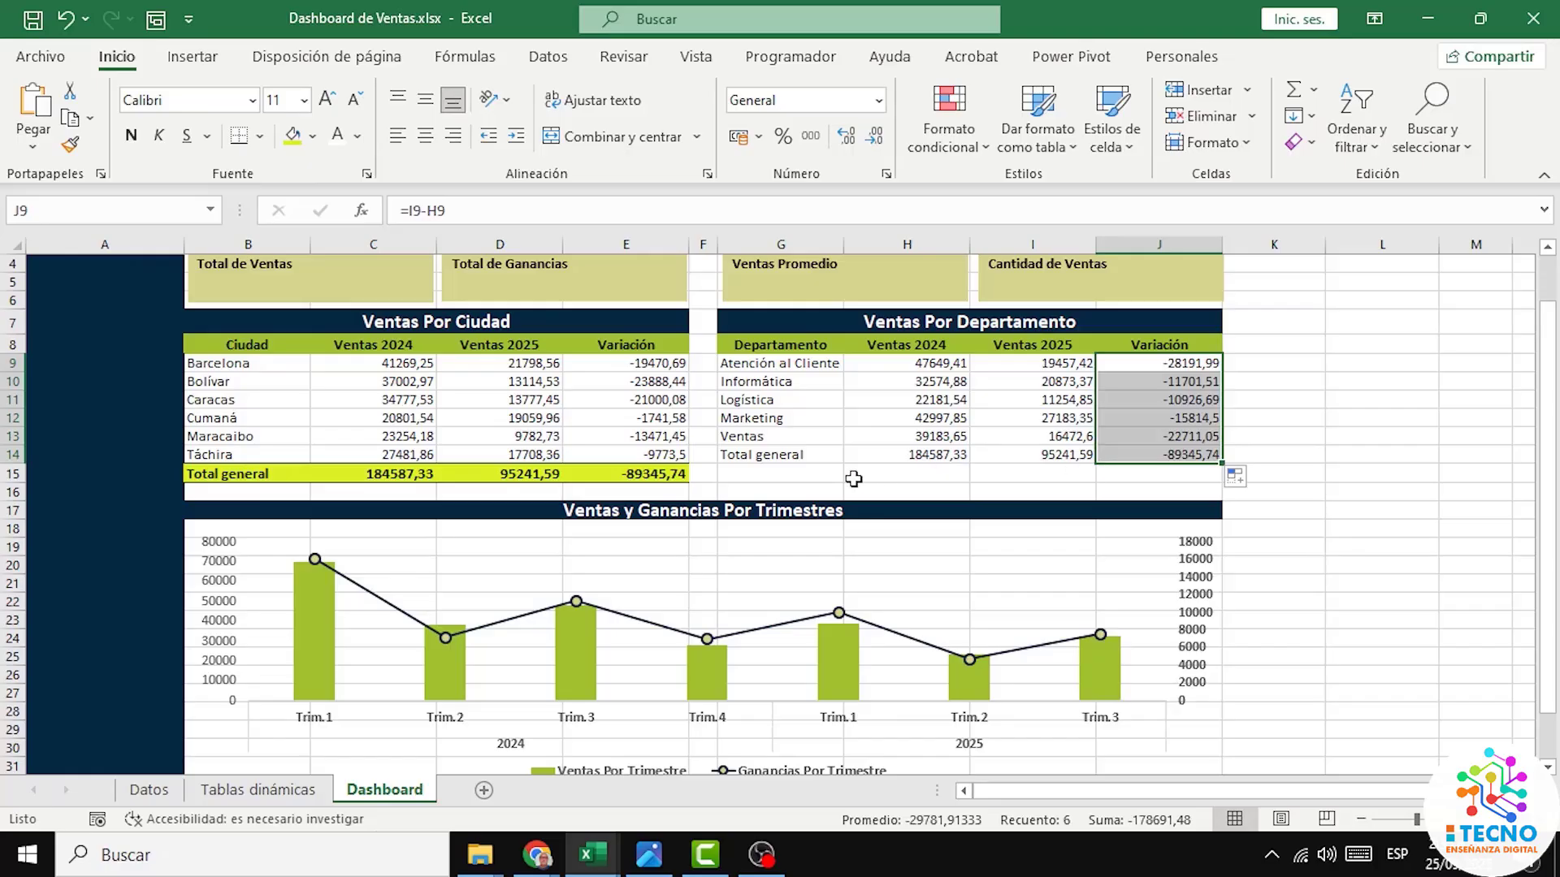
Step: Format the department table's Total general row G14:J14 as 12 pt bold
drag(765, 457, 1117, 454)
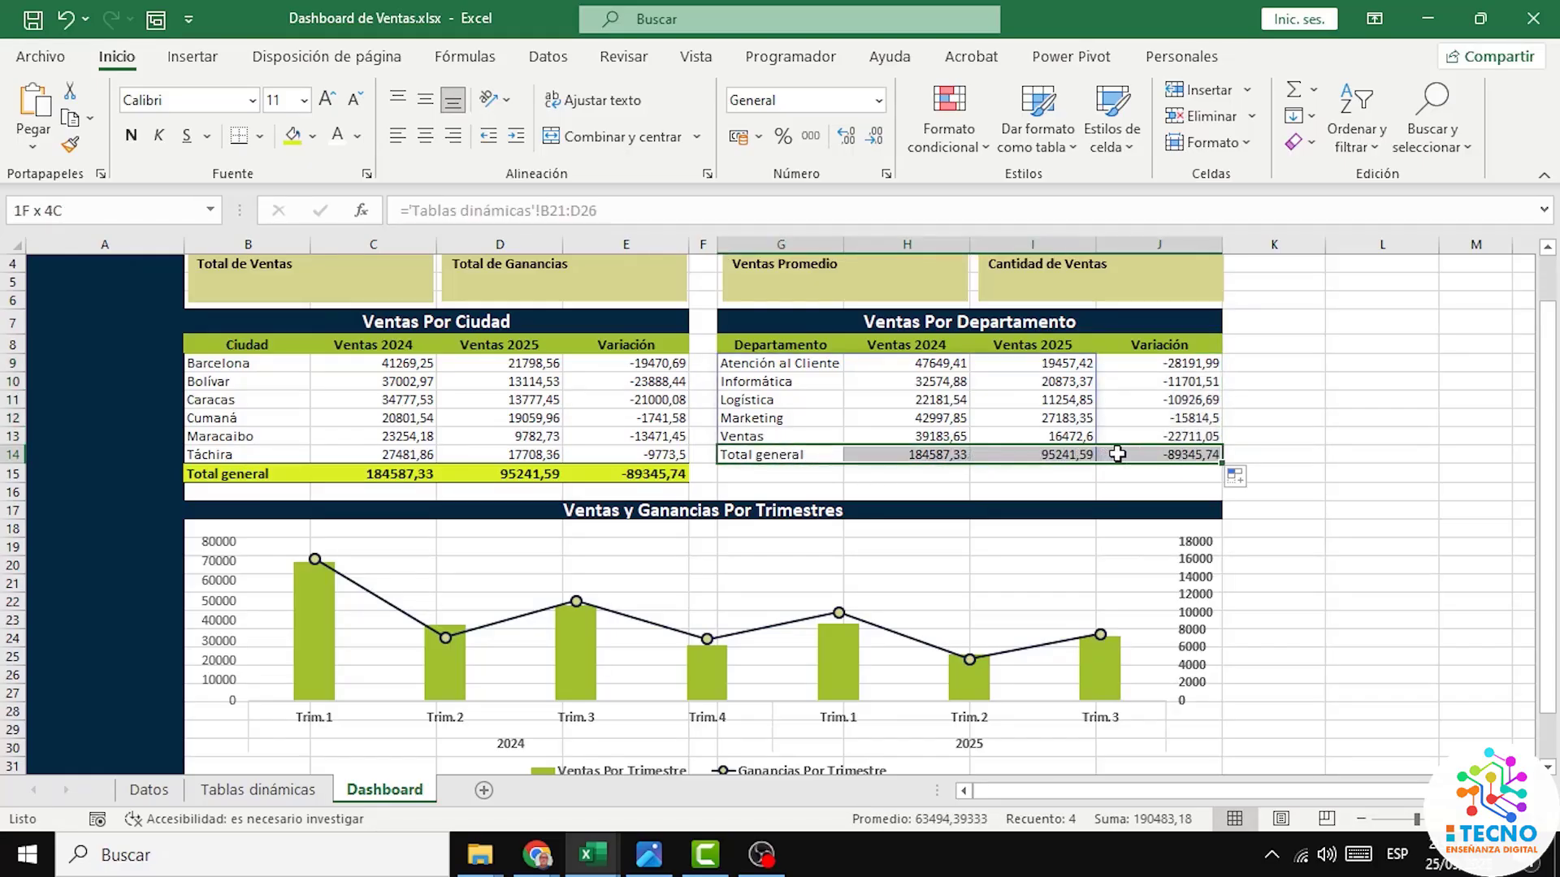
click(132, 140)
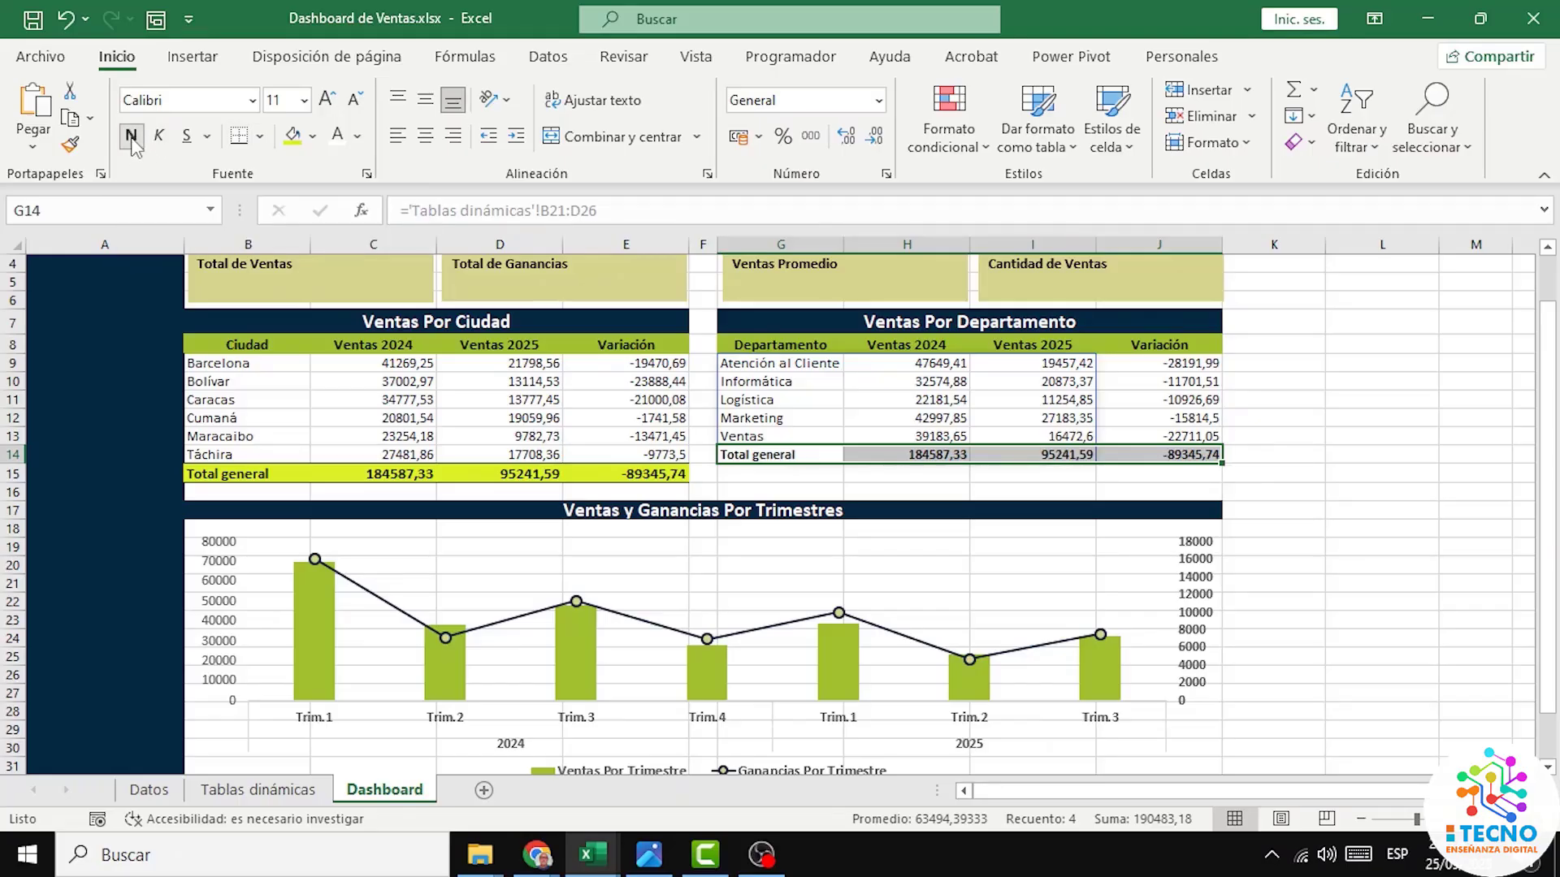
click(327, 100)
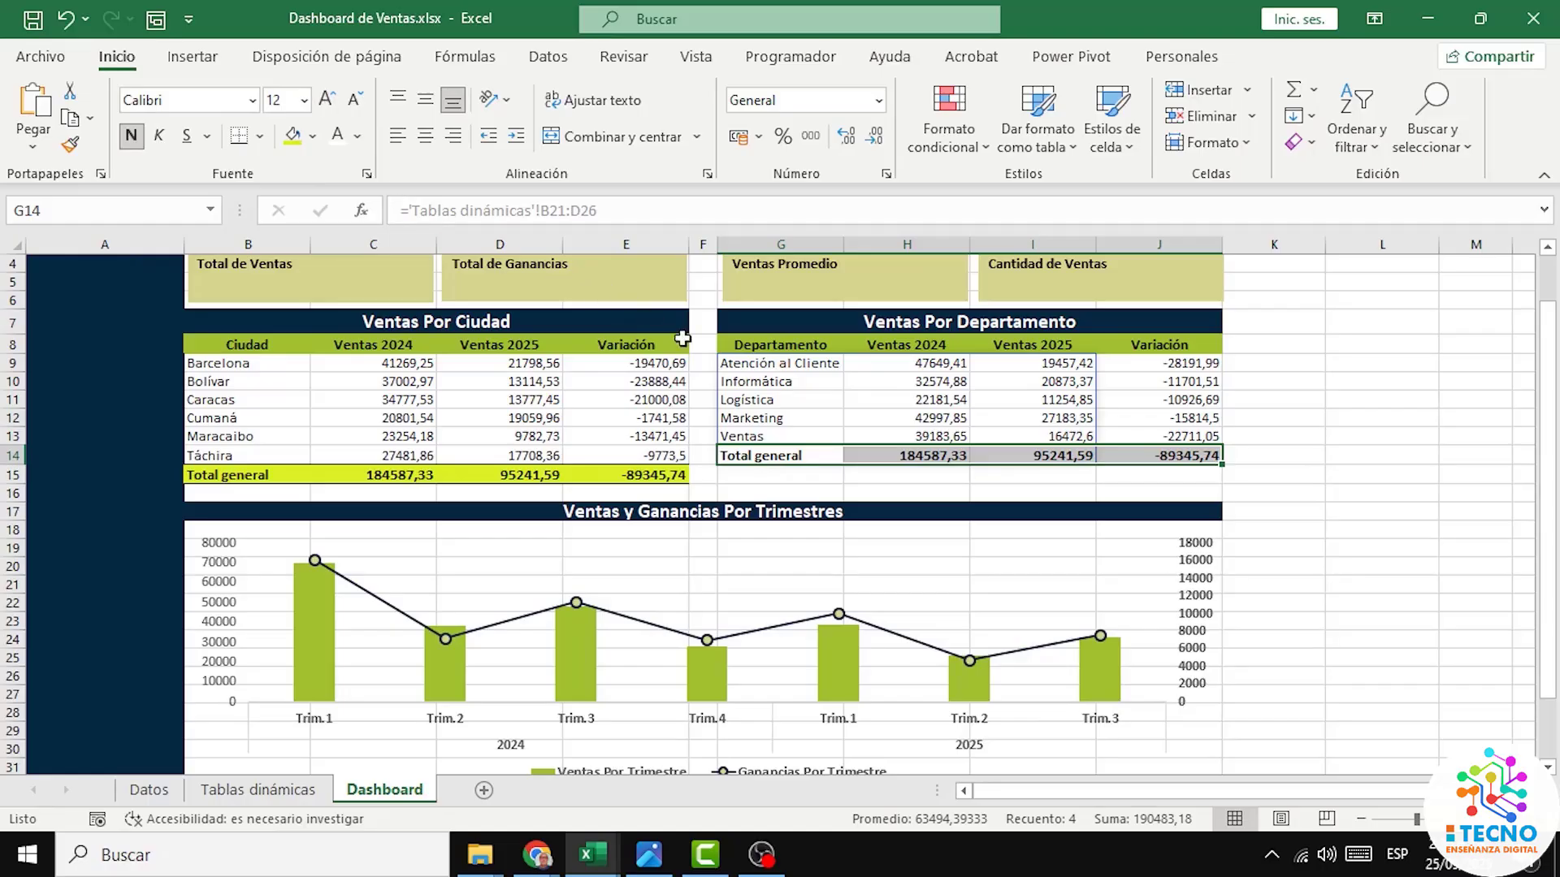
Step: Add thin solid top and bottom borders in the automatic color to the department table's Total general row G14:J14
right_click(881, 456)
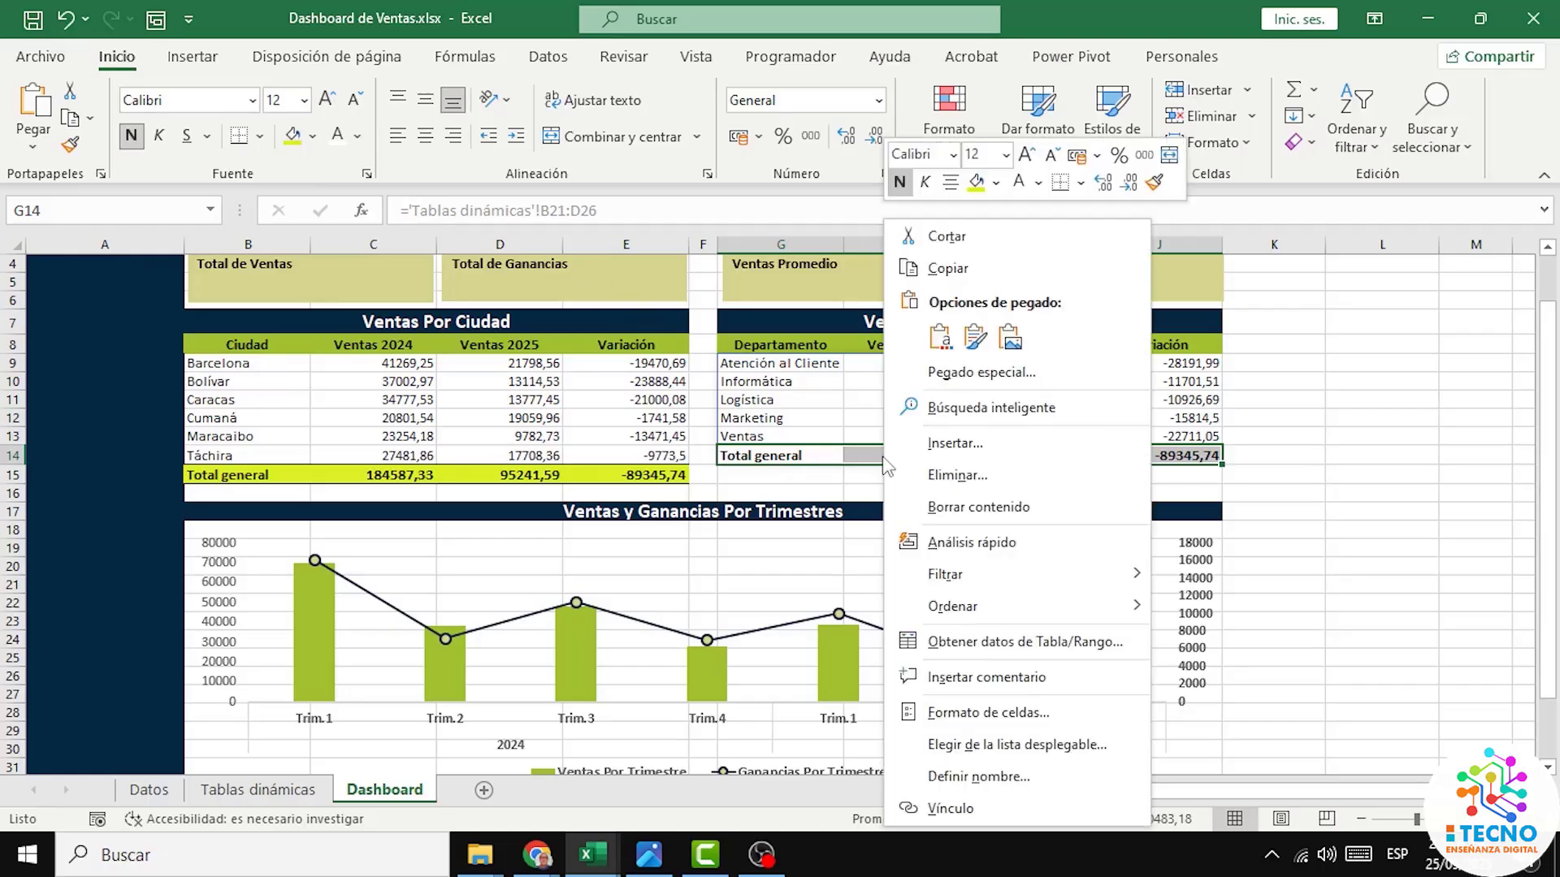
click(1014, 715)
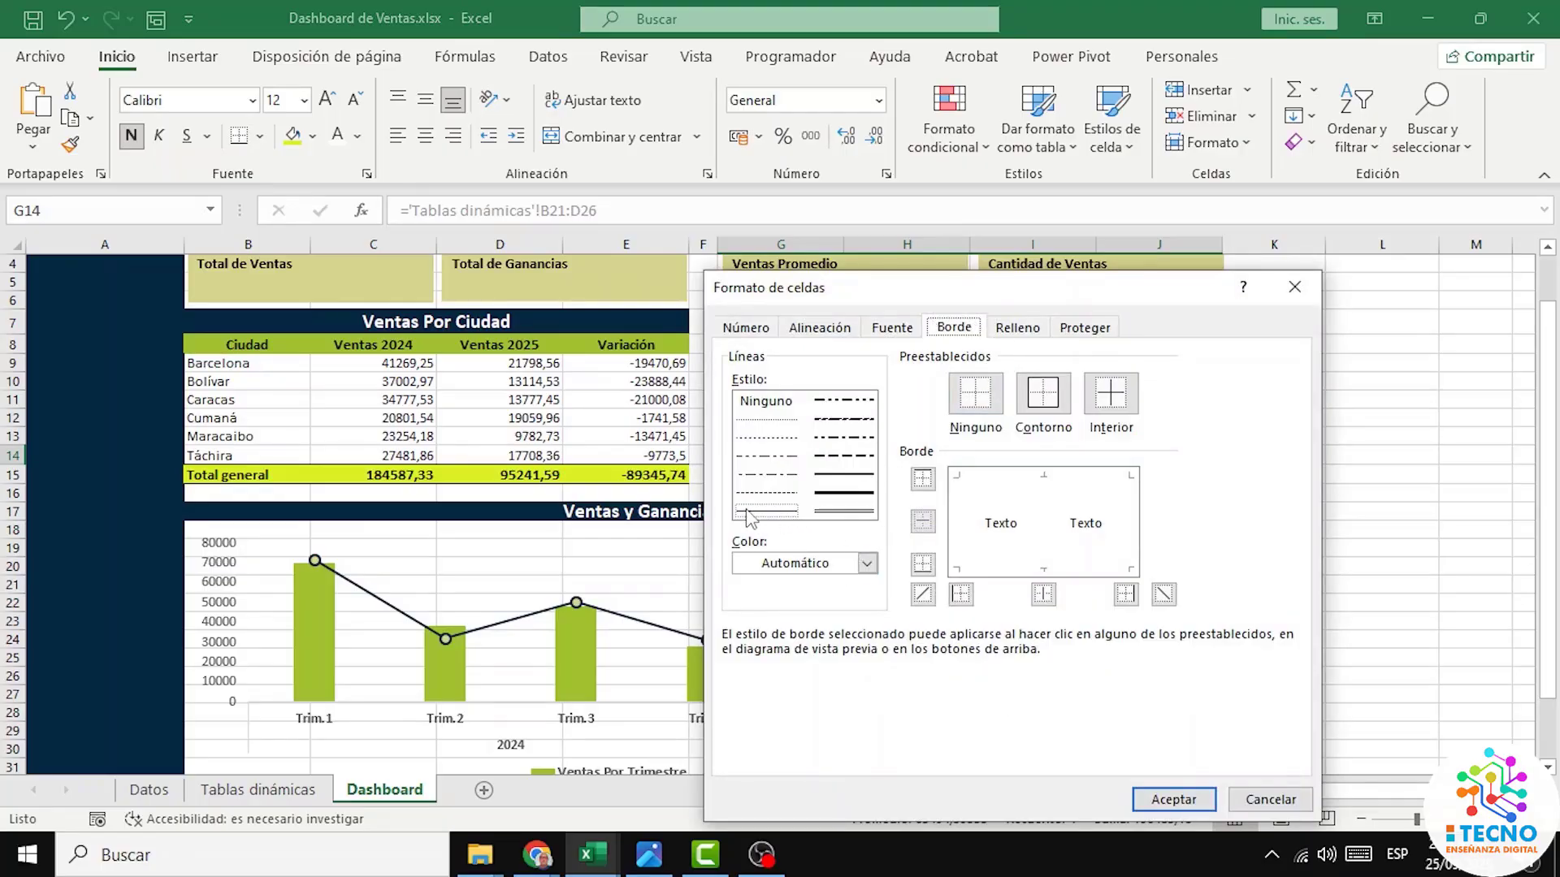
click(924, 481)
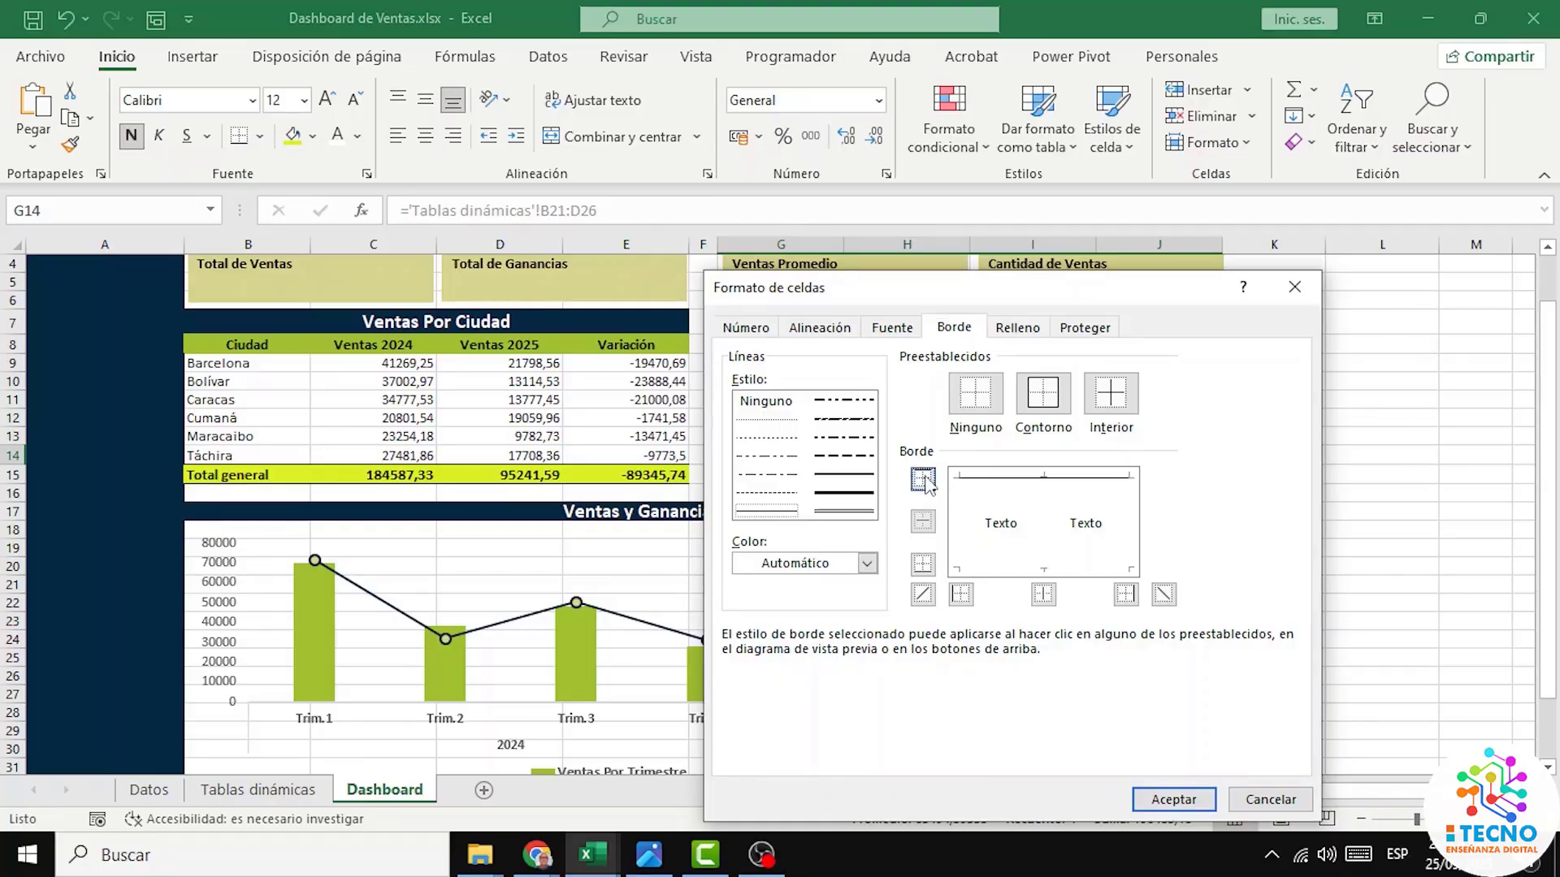
click(923, 564)
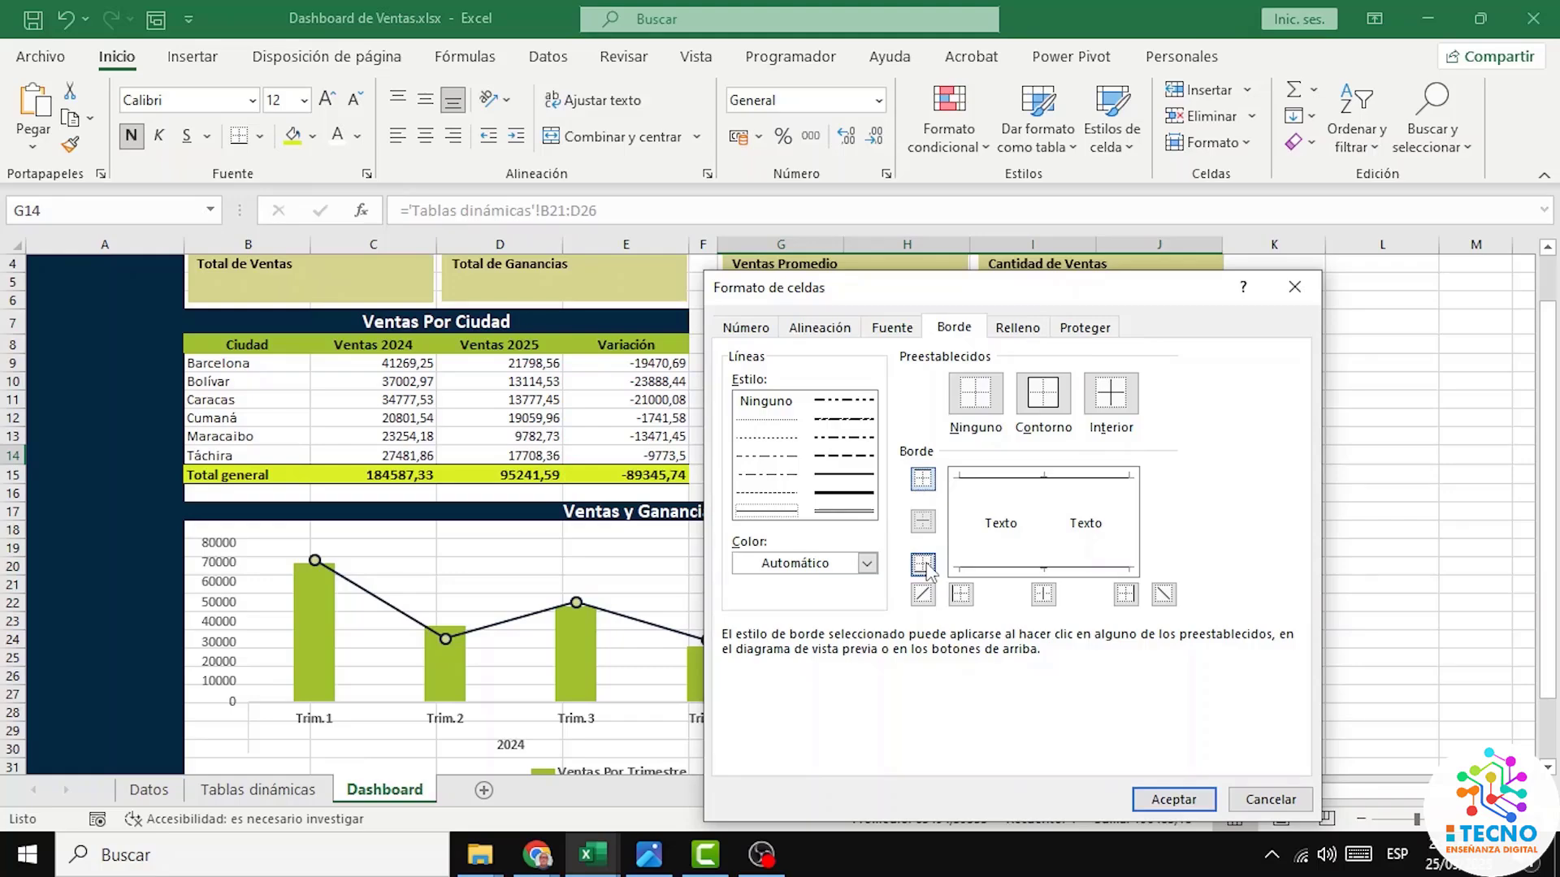
click(1191, 801)
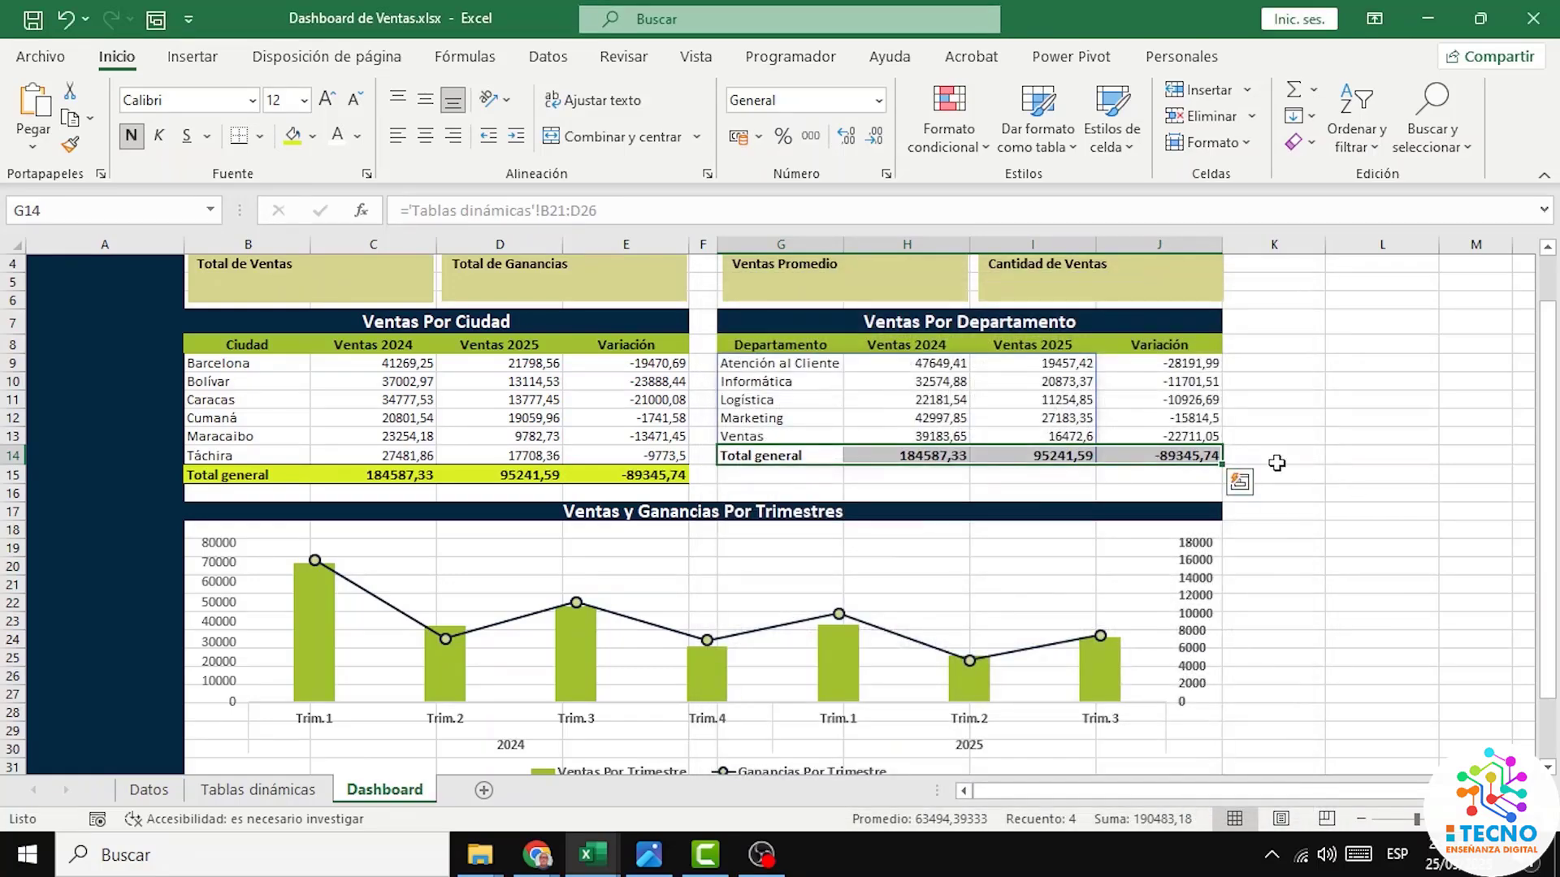
Step: Fill the department table's Total general row G14:J14 with the recently used bright yellow-green color
click(313, 138)
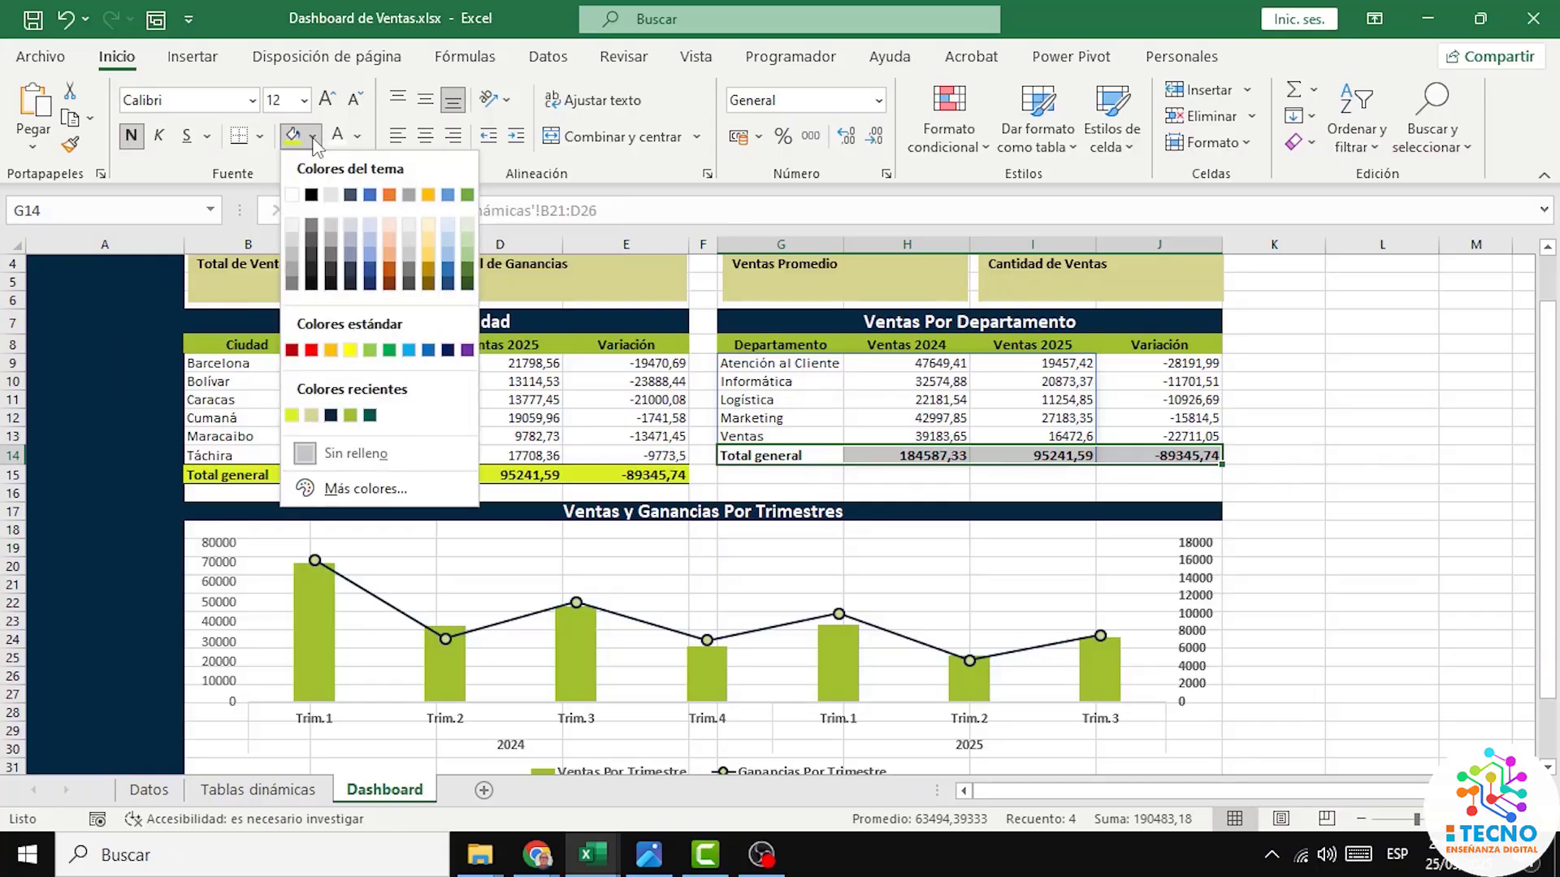
click(291, 417)
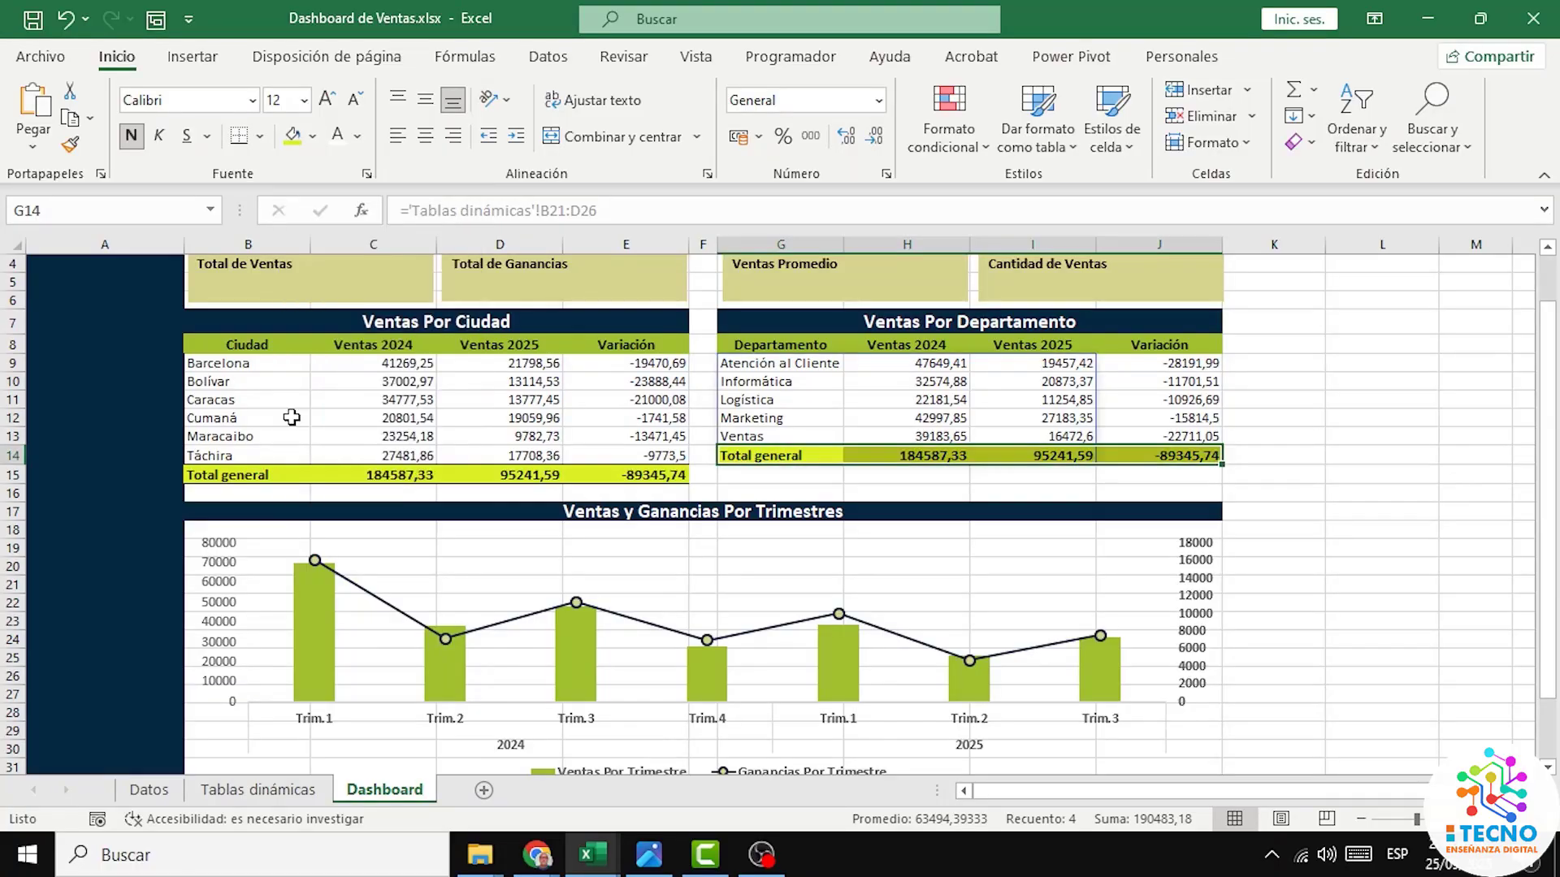
click(1292, 384)
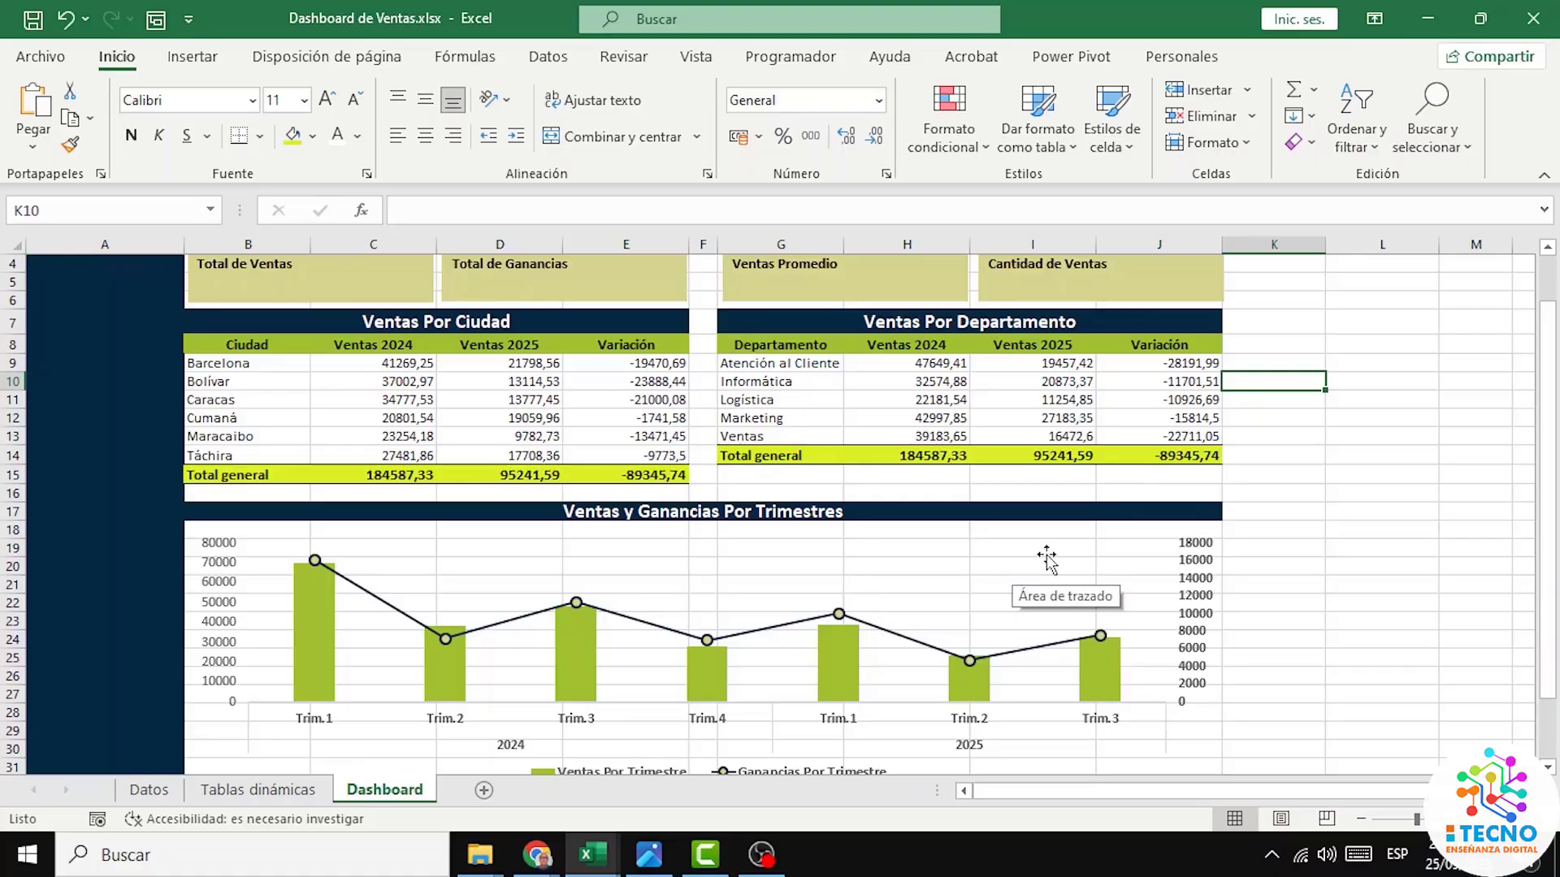
Step: Draw a text box about 0.6 cm high and 4.47 cm wide inside the Total de Ventas card, below its title
scroll(1047, 559, up, 1)
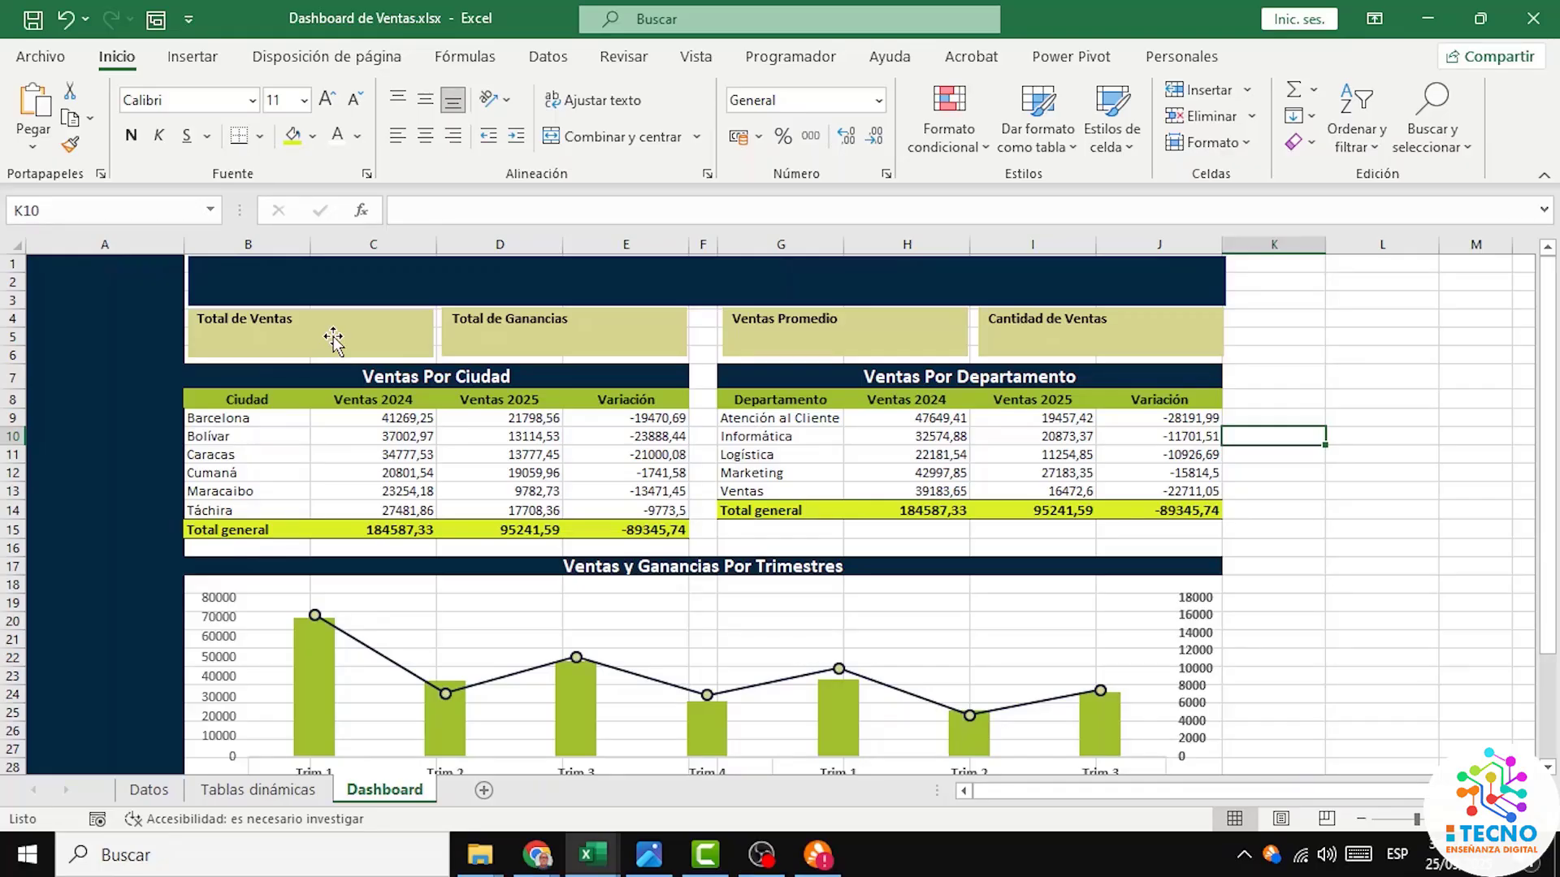
click(193, 56)
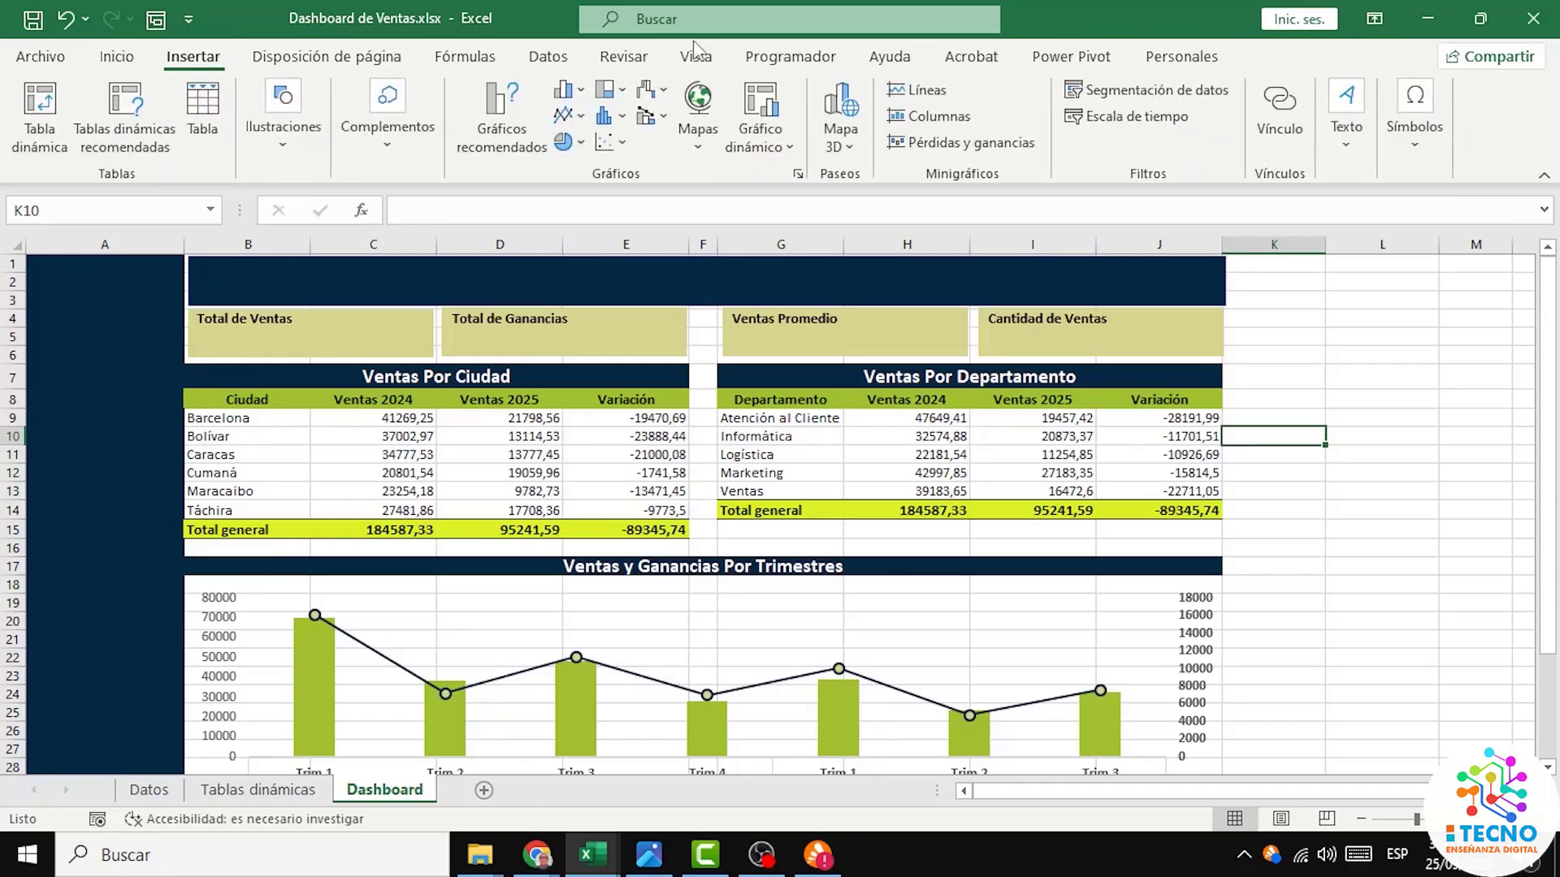
click(1346, 143)
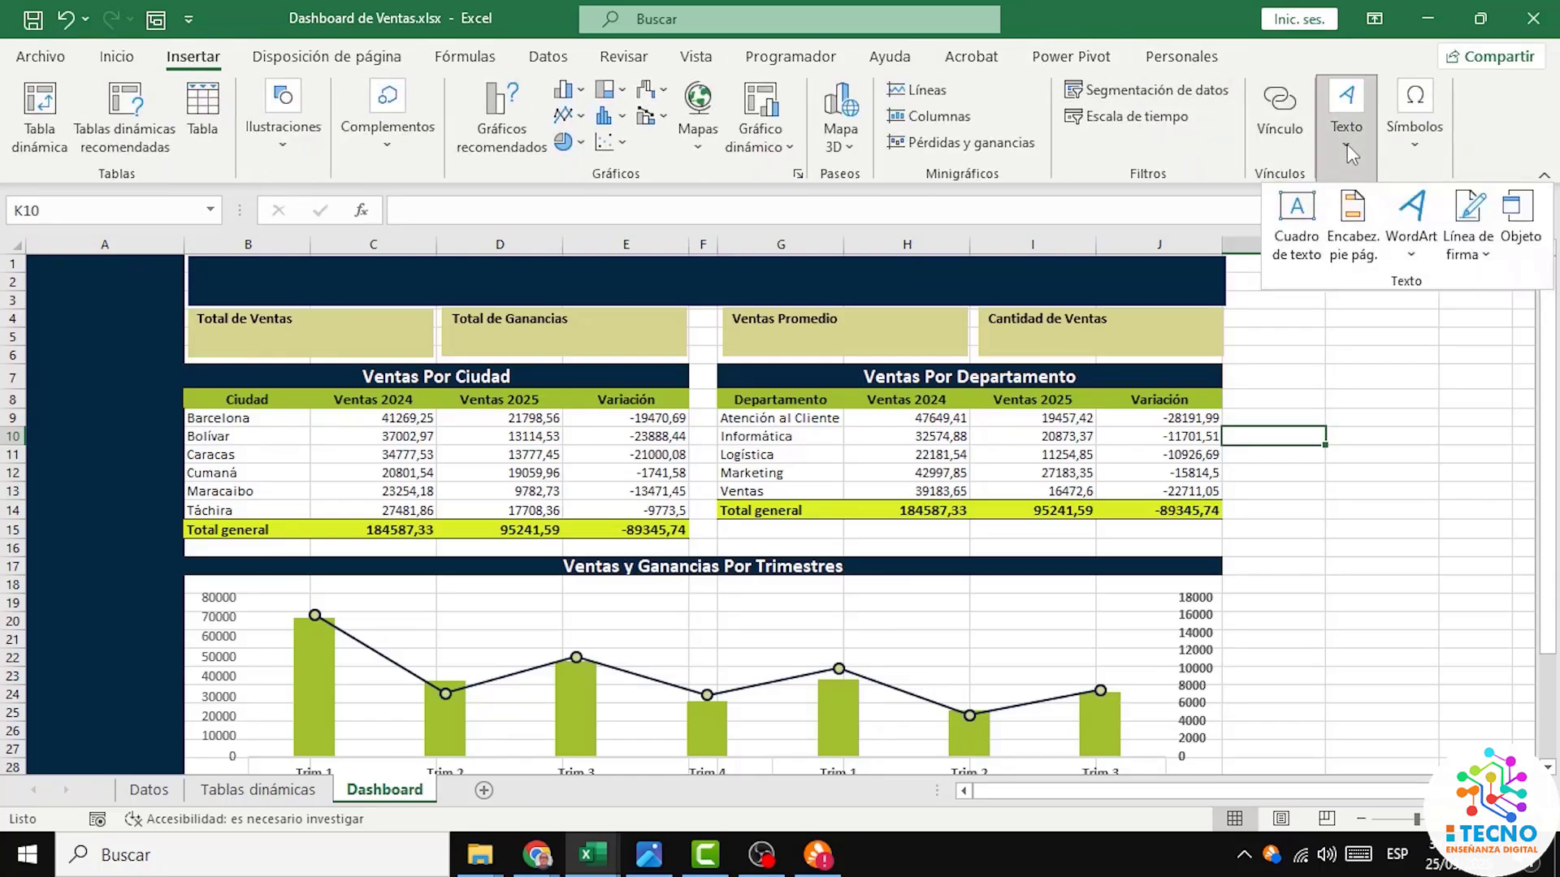
click(1297, 216)
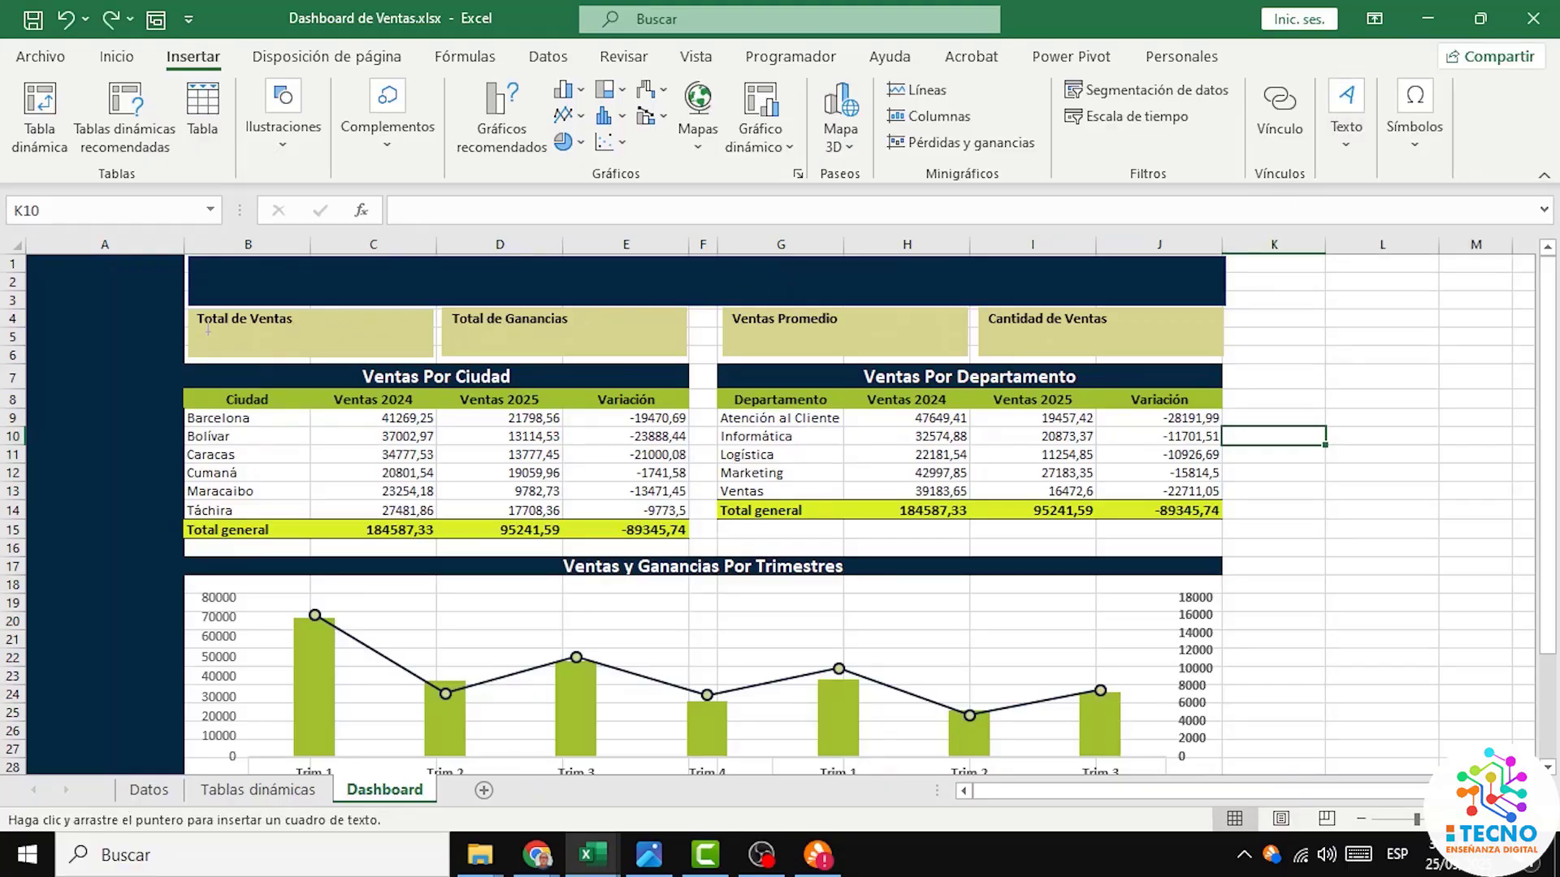
drag(208, 332, 365, 352)
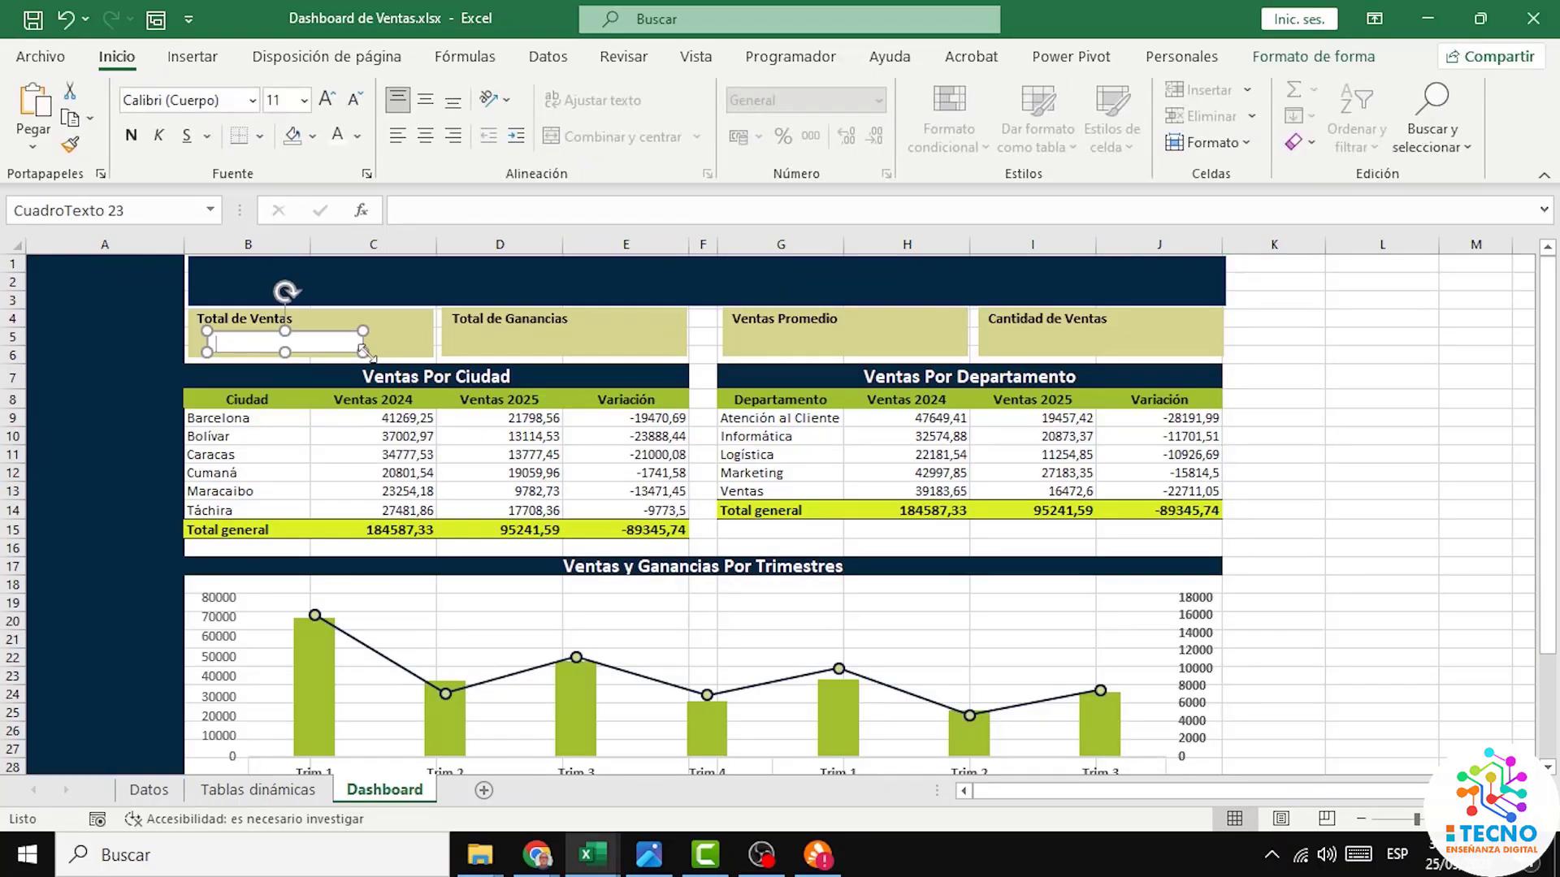
Step: Remove the fill and the outline from the text box in the Total de Ventas card
click(1332, 58)
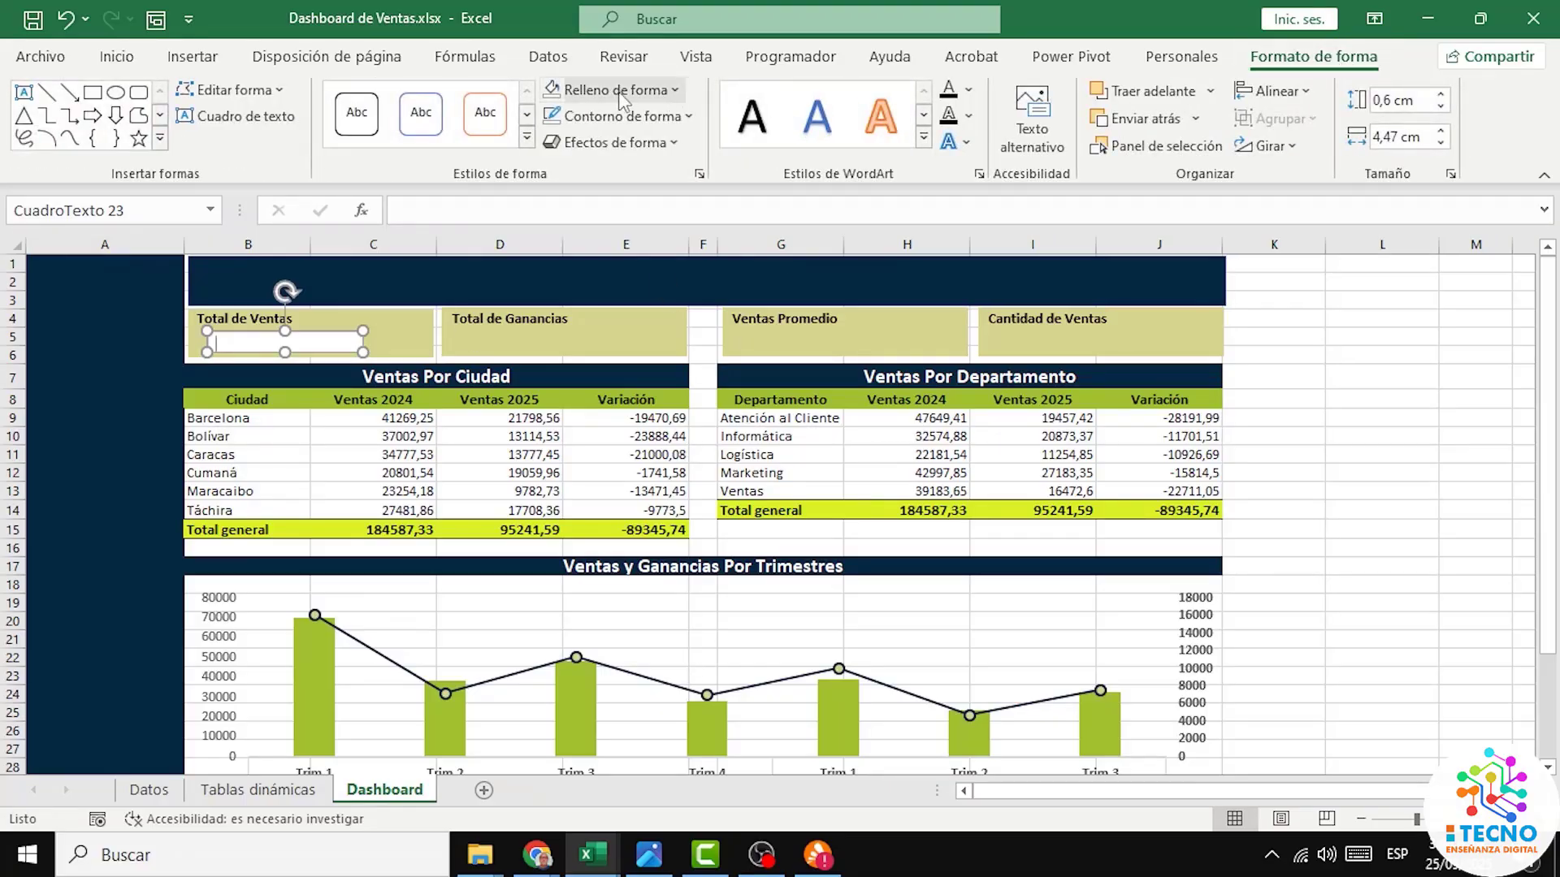
click(677, 96)
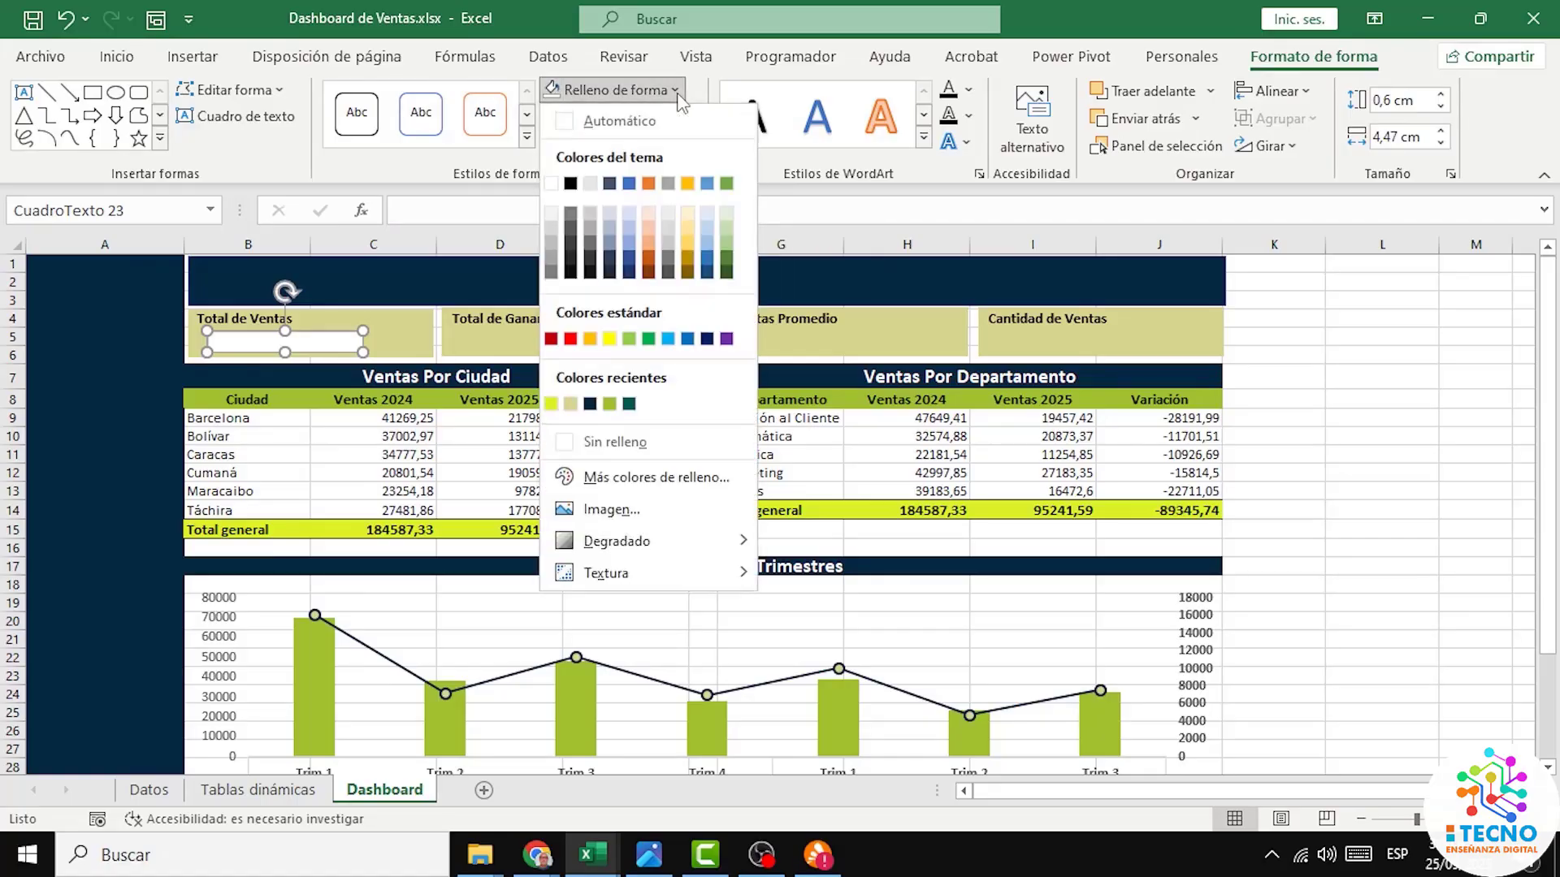
click(571, 441)
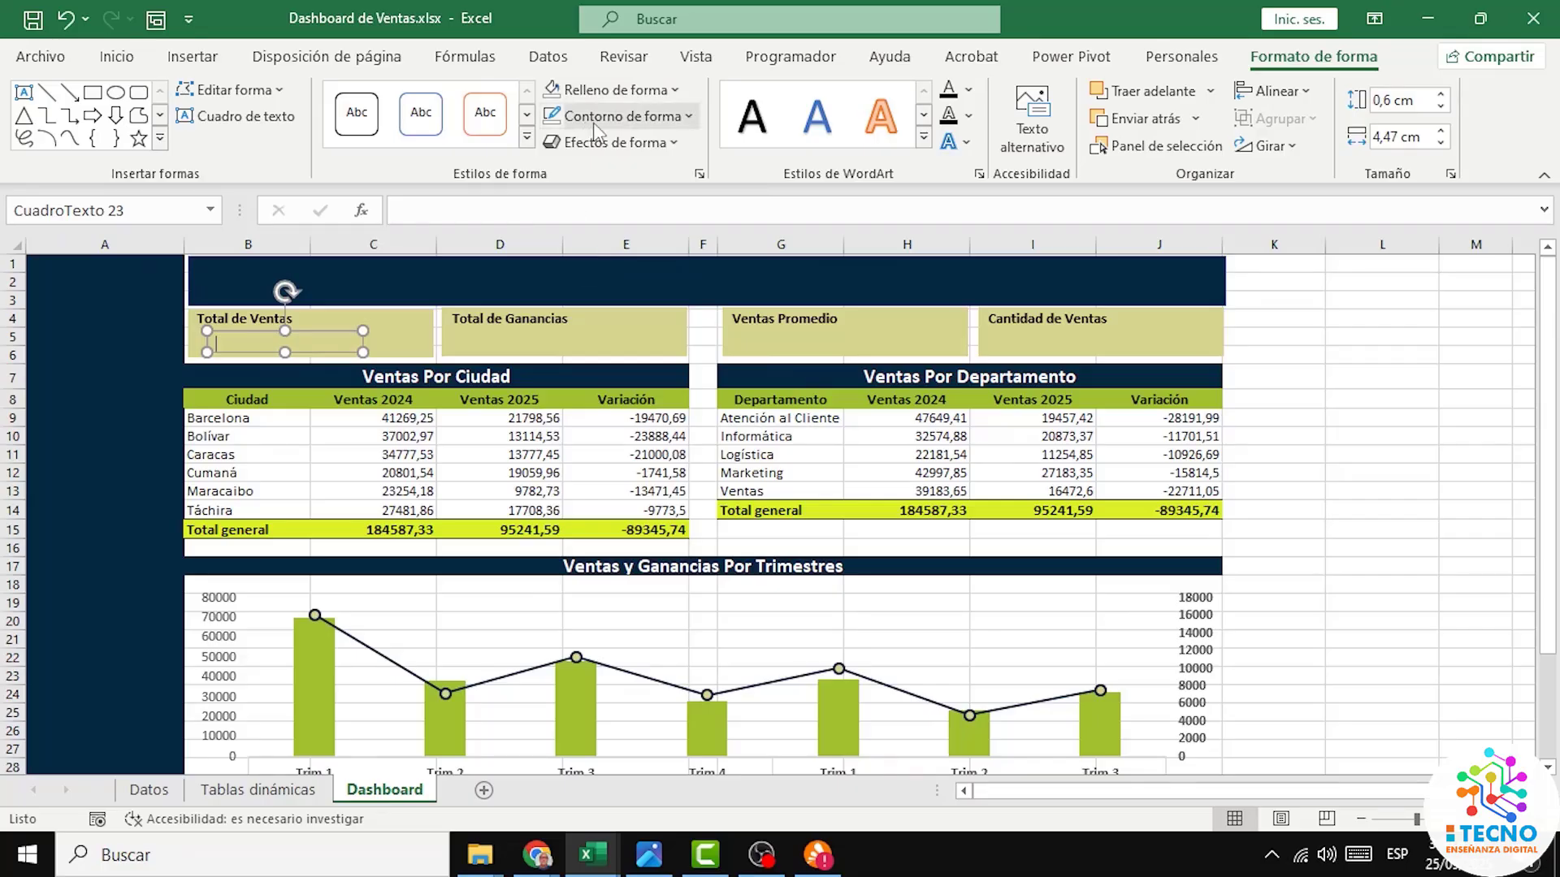
click(689, 117)
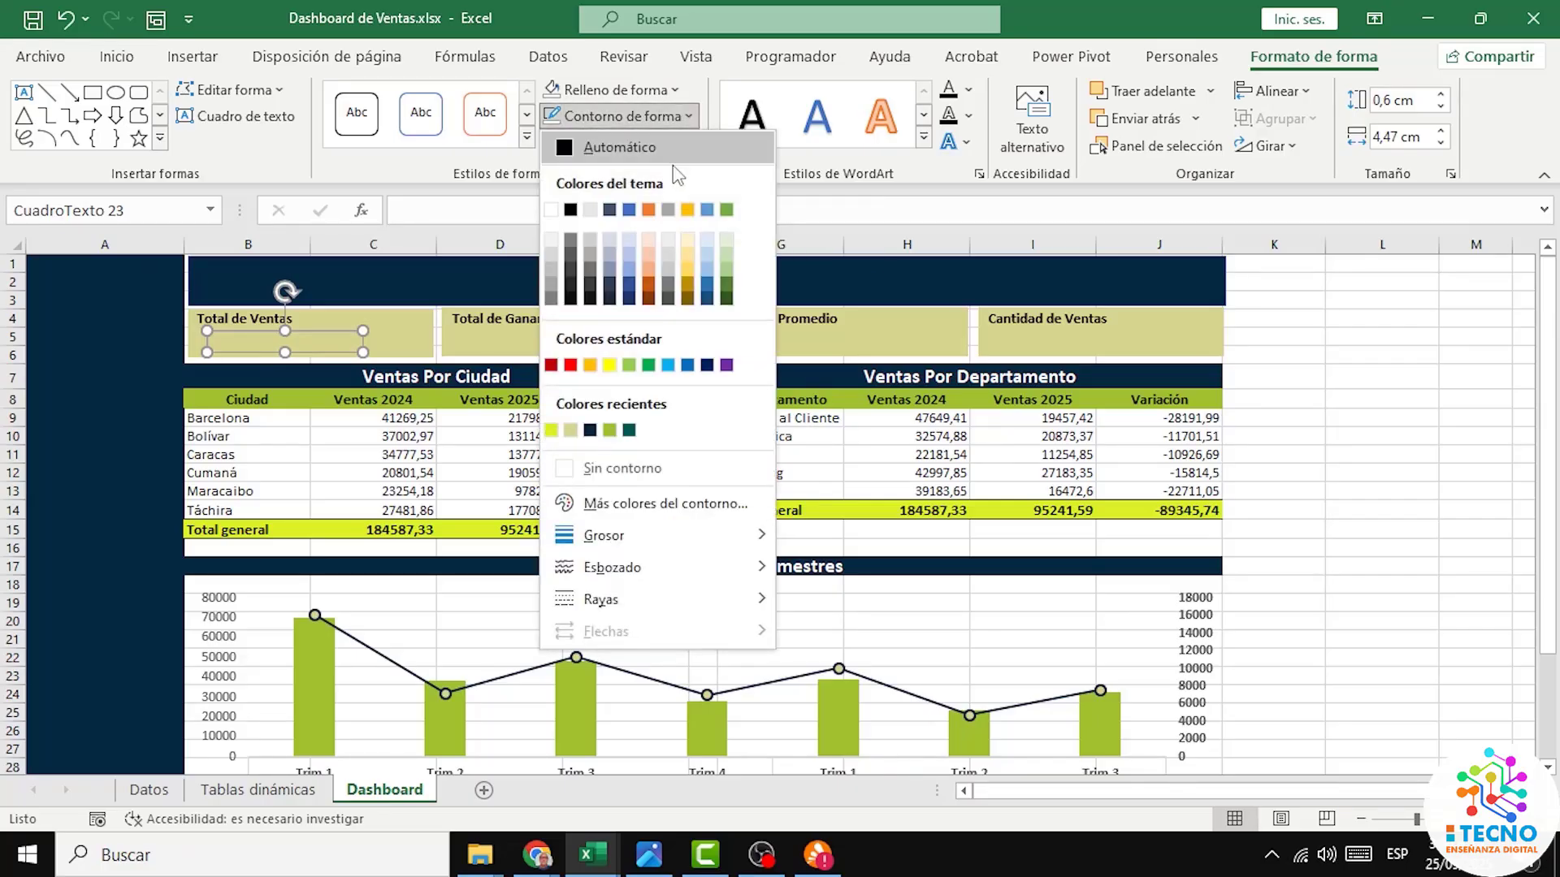
click(566, 468)
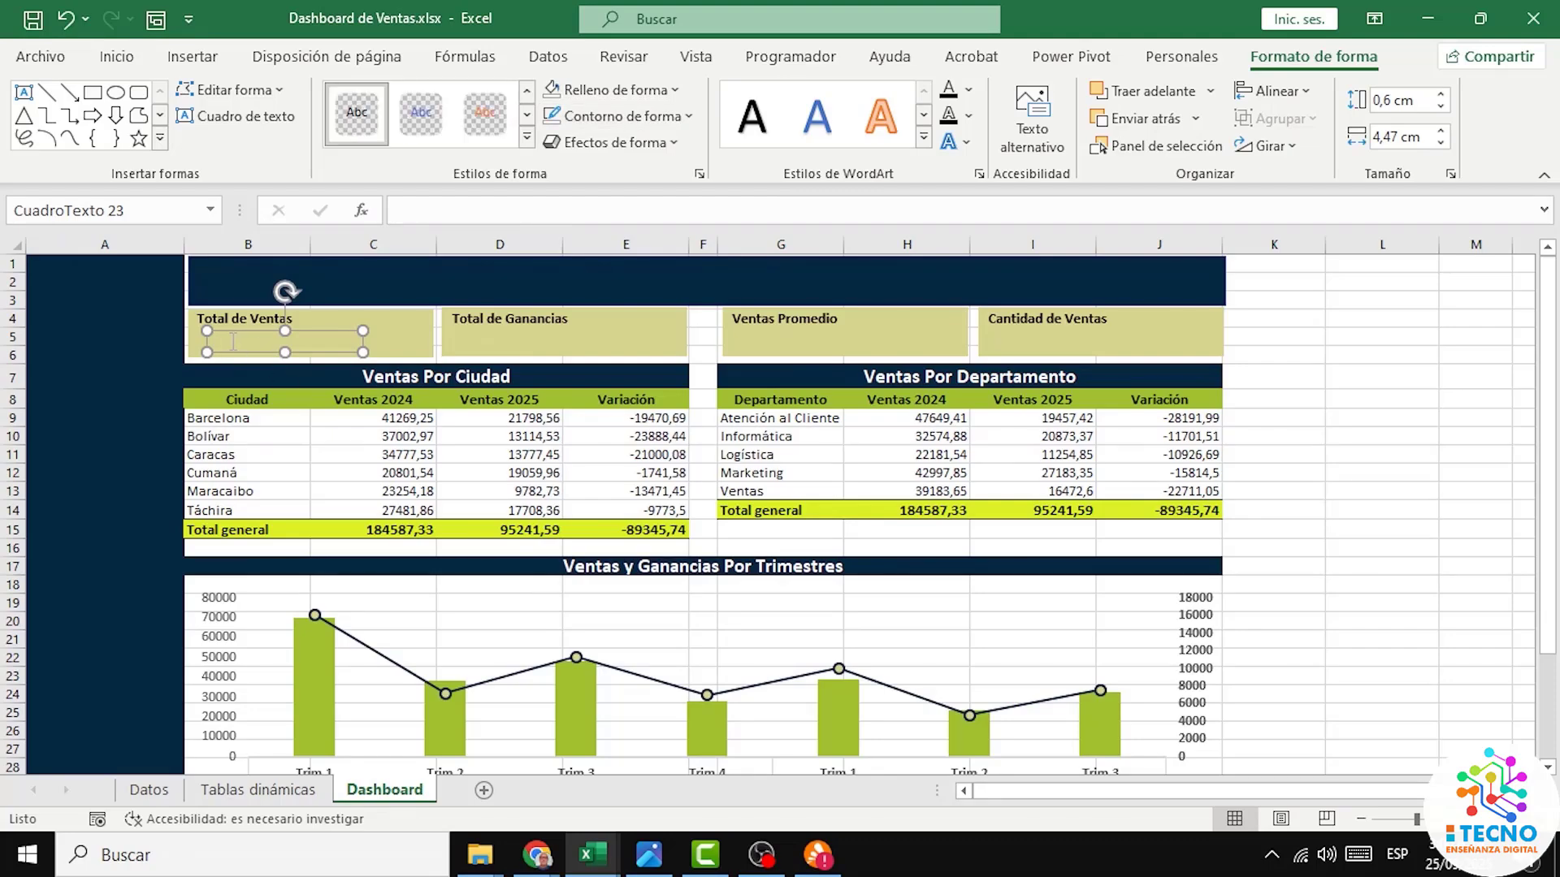
Step: Link the Total de Ventas text box to the total sales pivot value with ='Tablas dinámicas'!B3
click(416, 210)
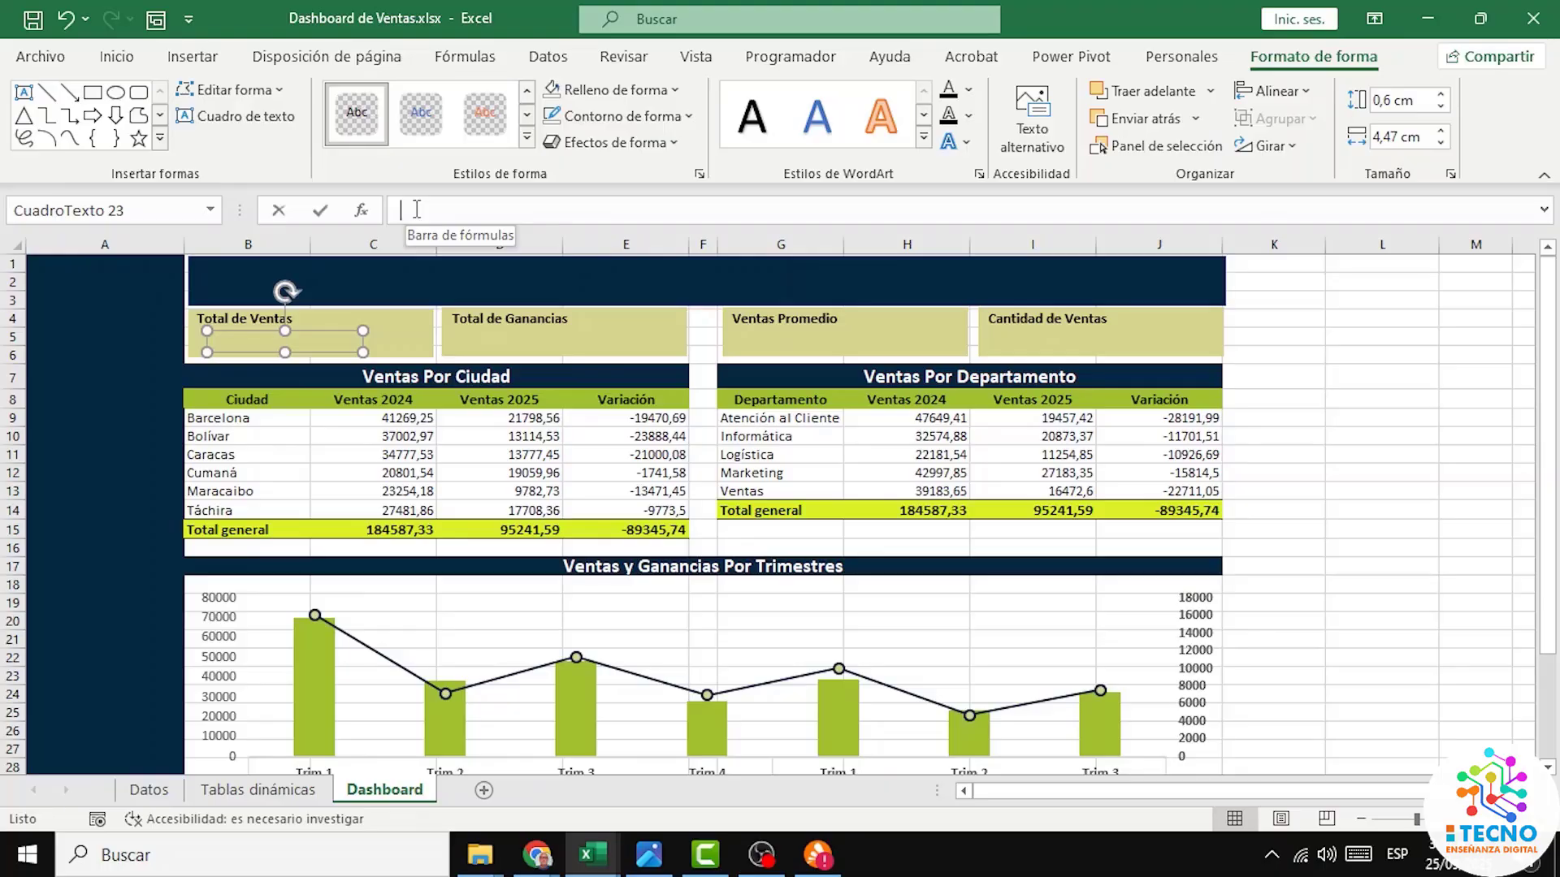
text(=)
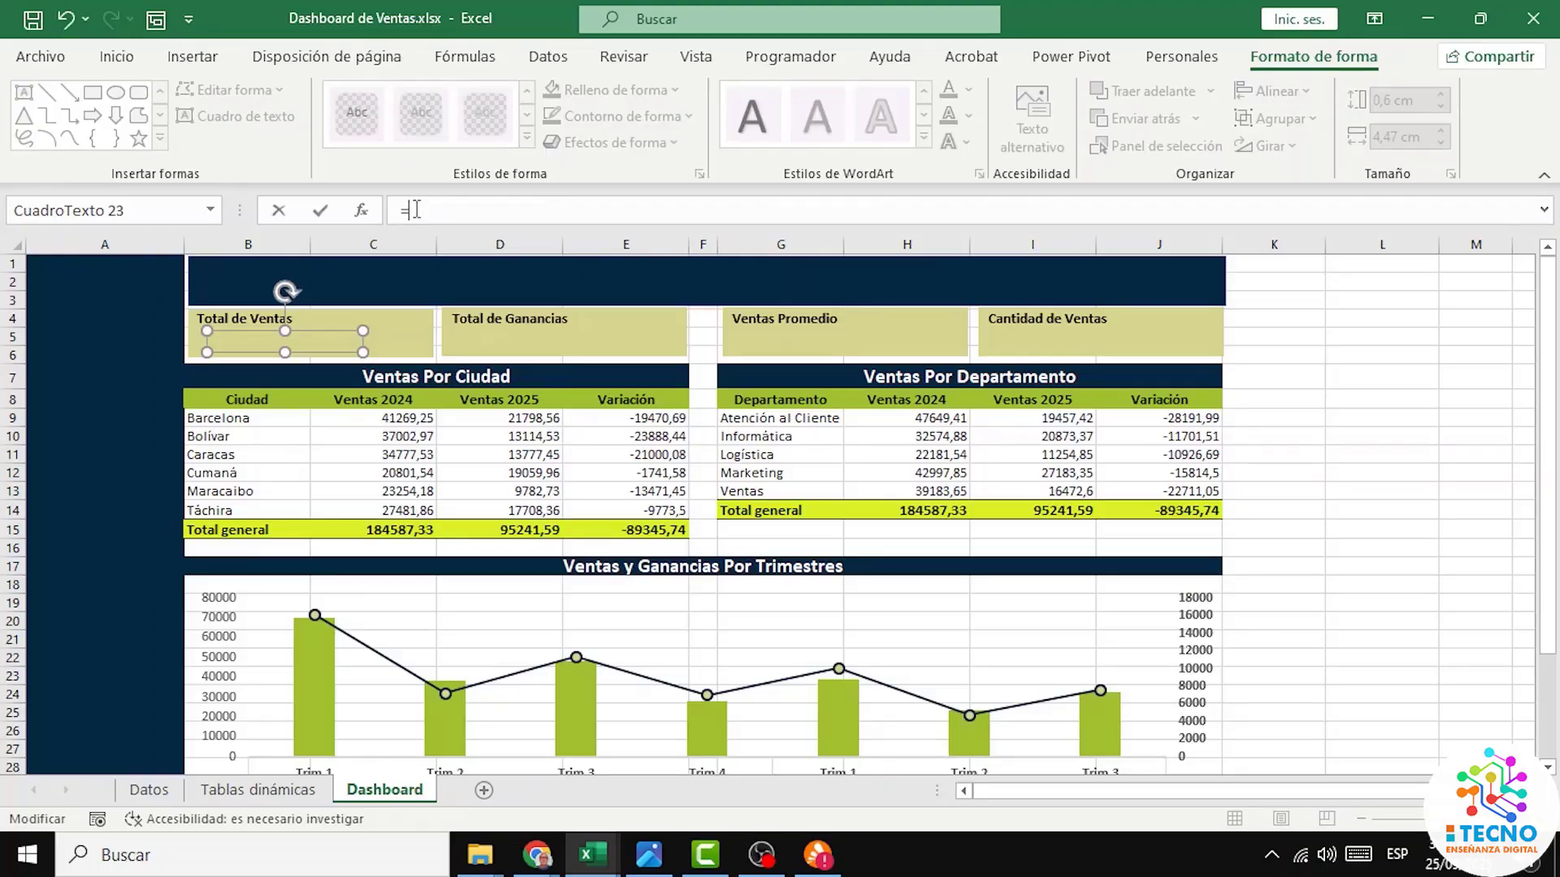
click(265, 792)
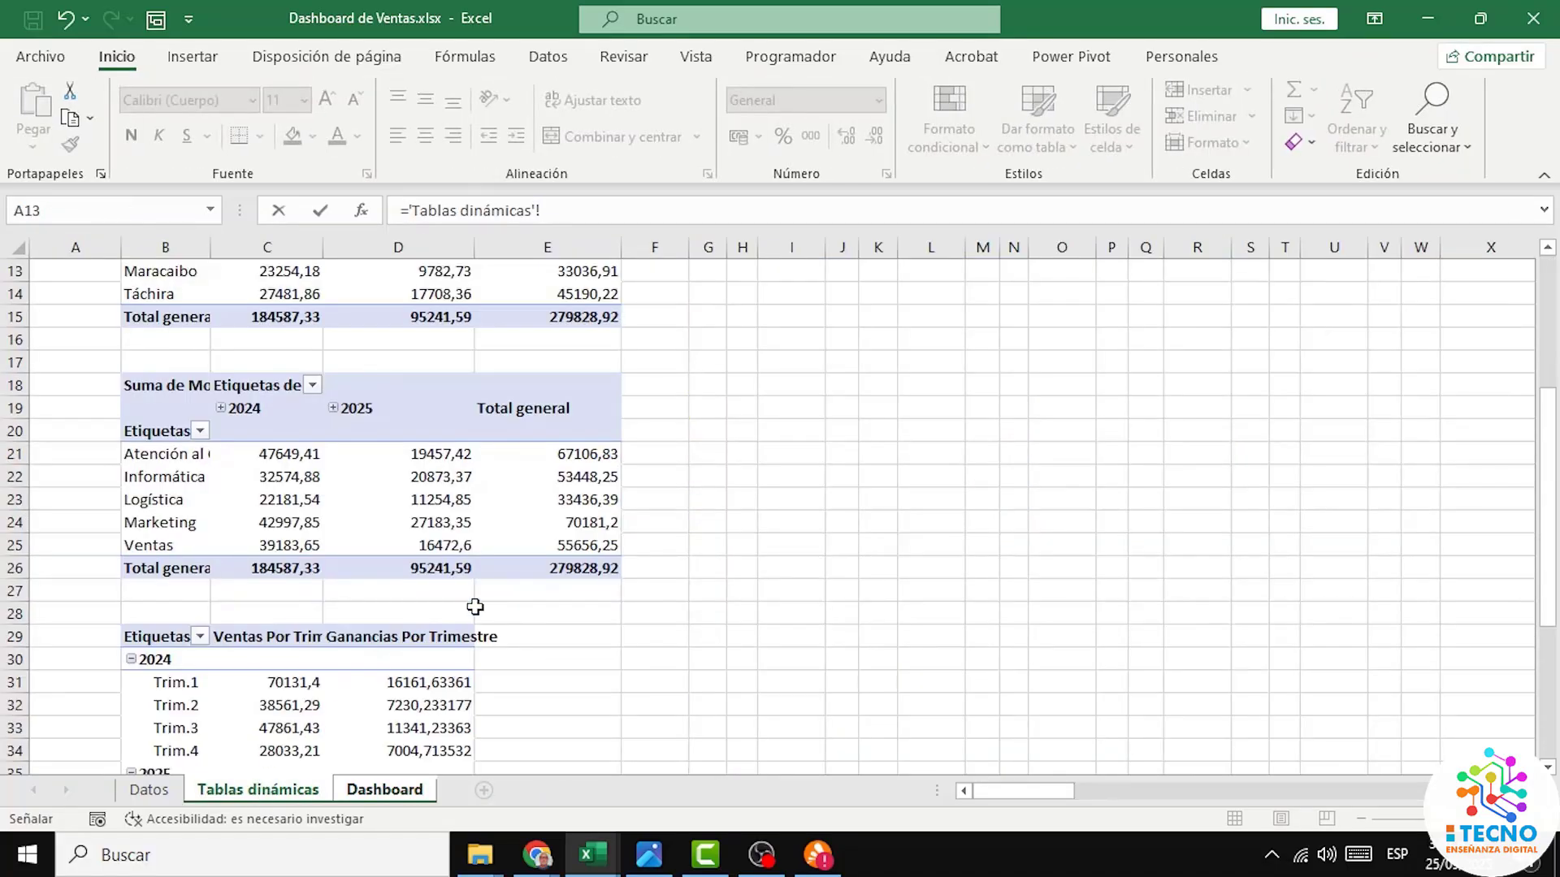
scroll(475, 607, up, 4)
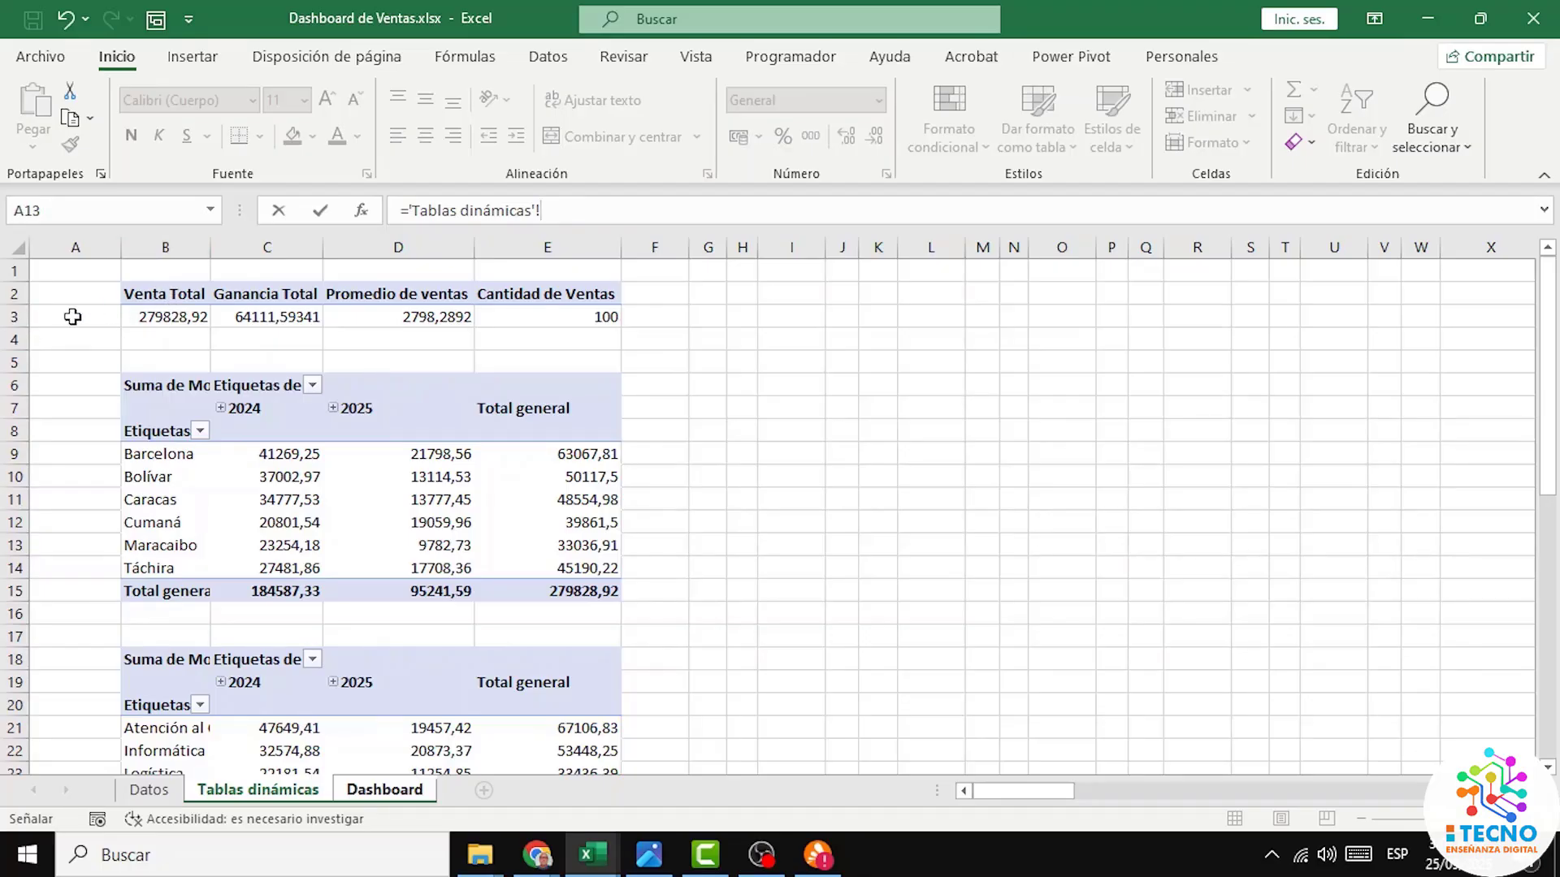
click(569, 208)
text(B3)
key(Return)
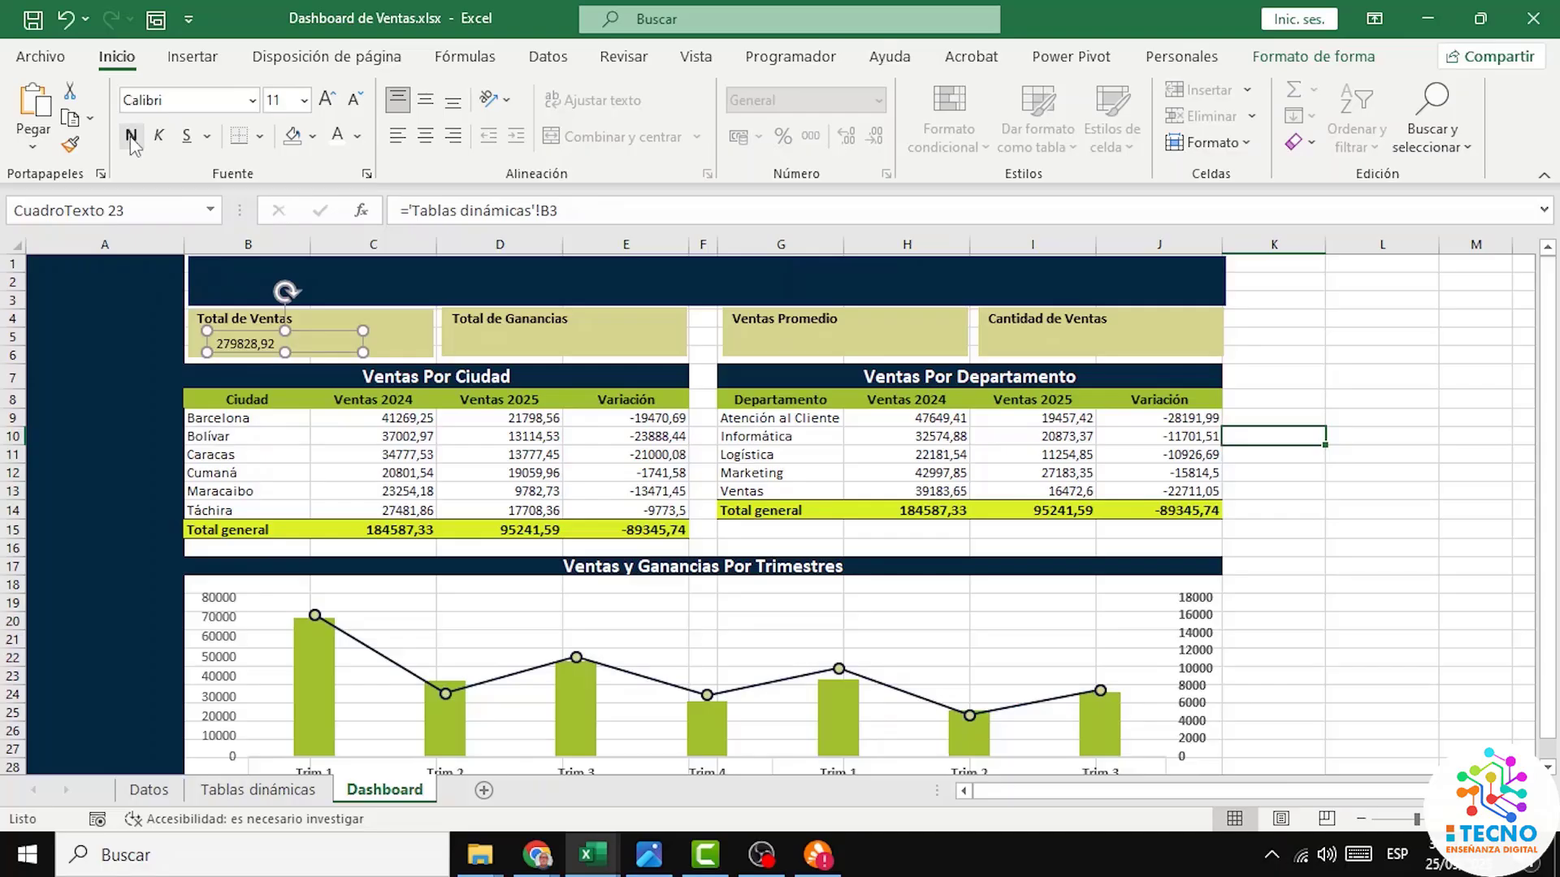
Step: Format the Total de Ventas value as 16 pt bold and align it vertically to the middle
click(130, 136)
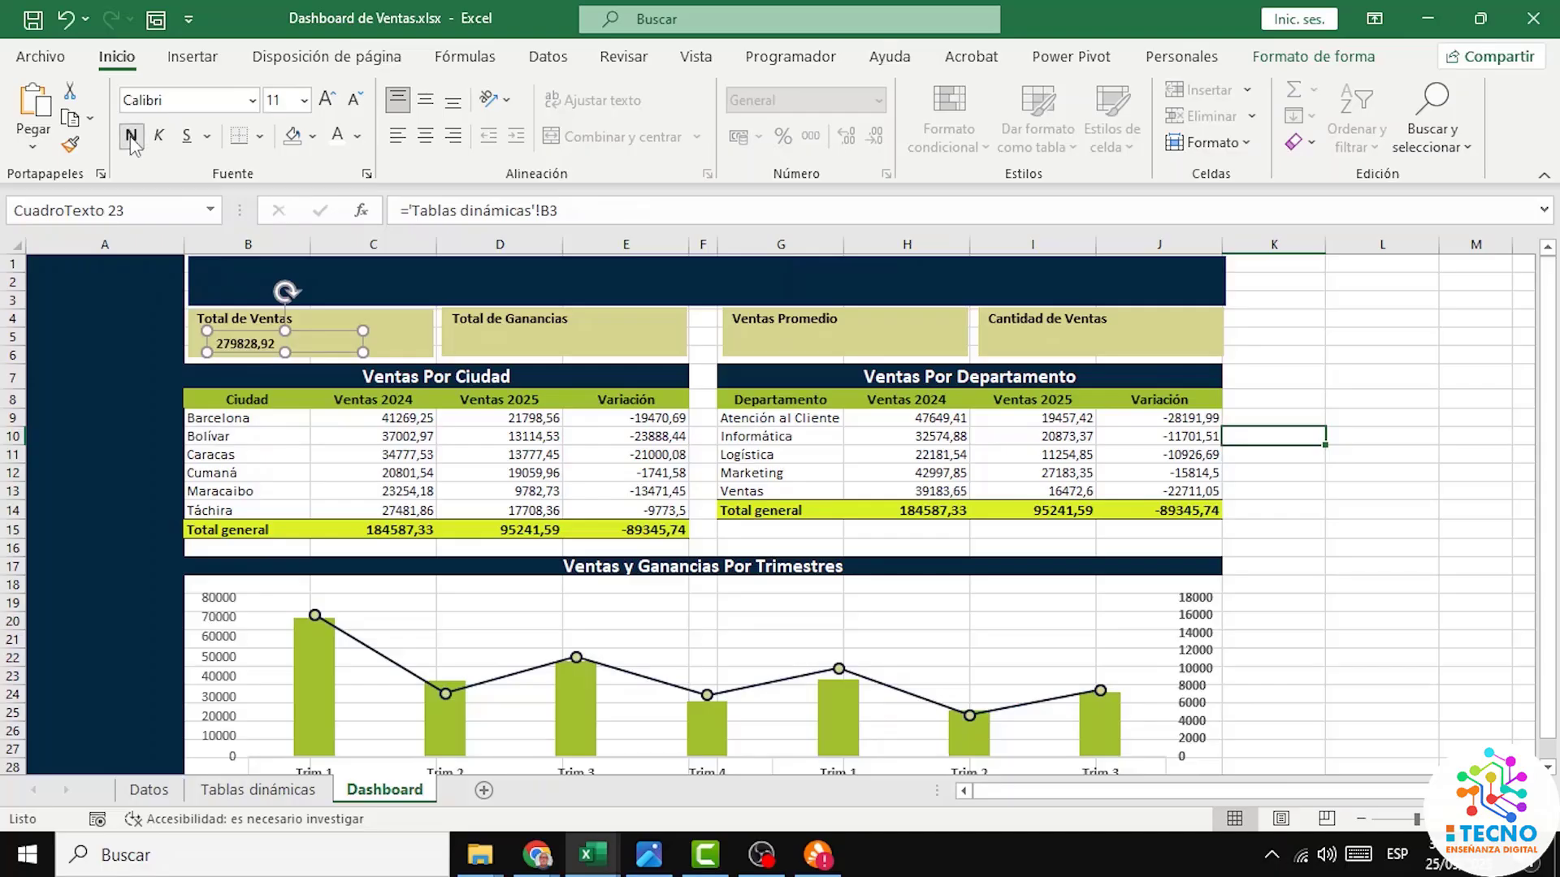
click(329, 101)
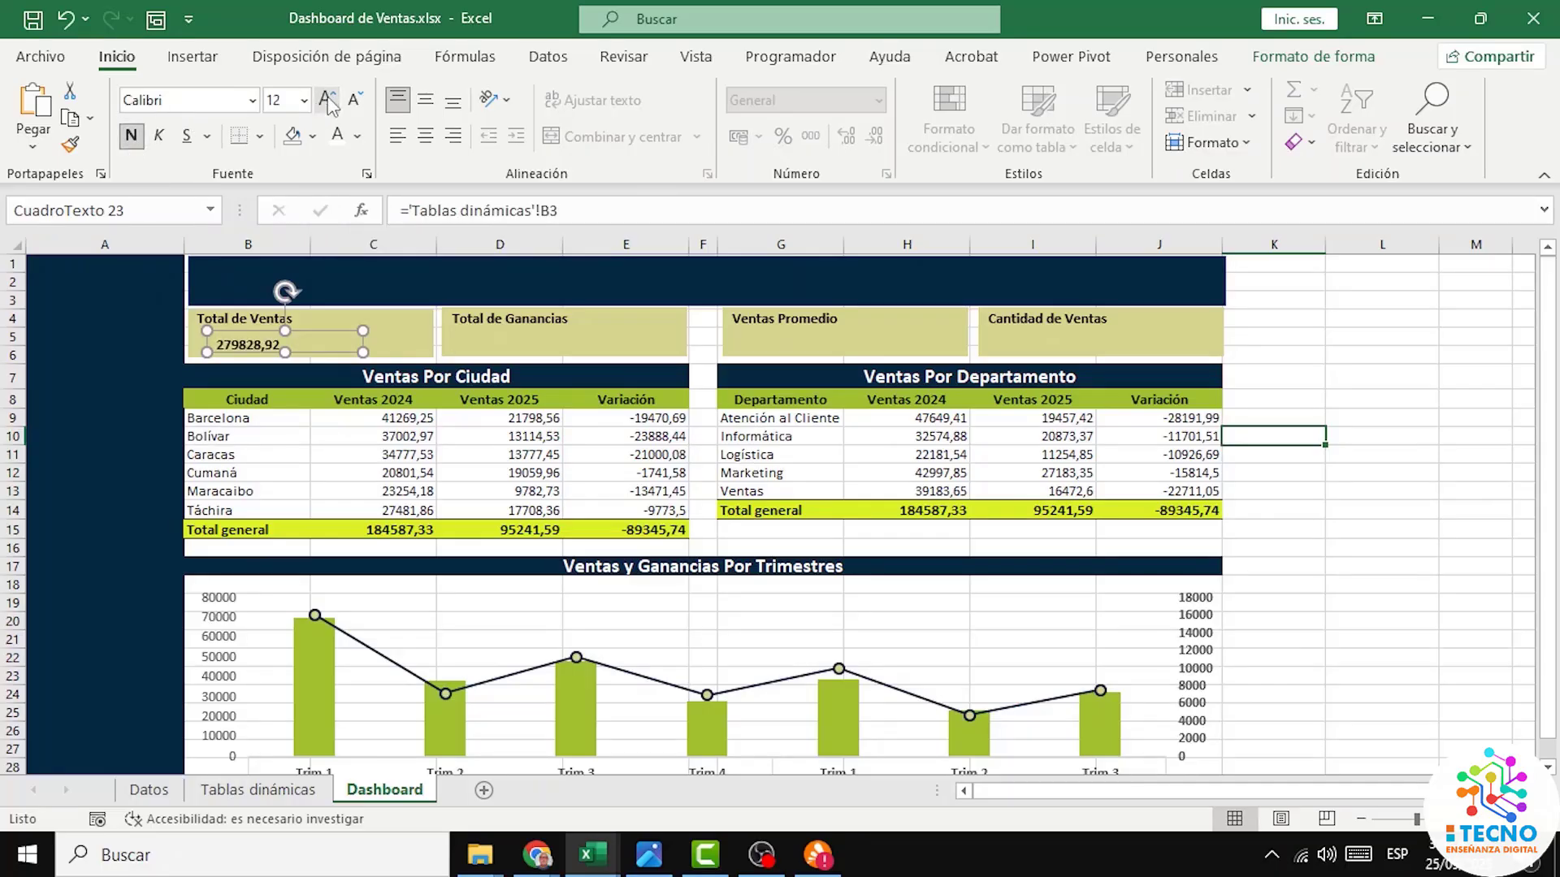
click(329, 100)
click(329, 100)
click(428, 109)
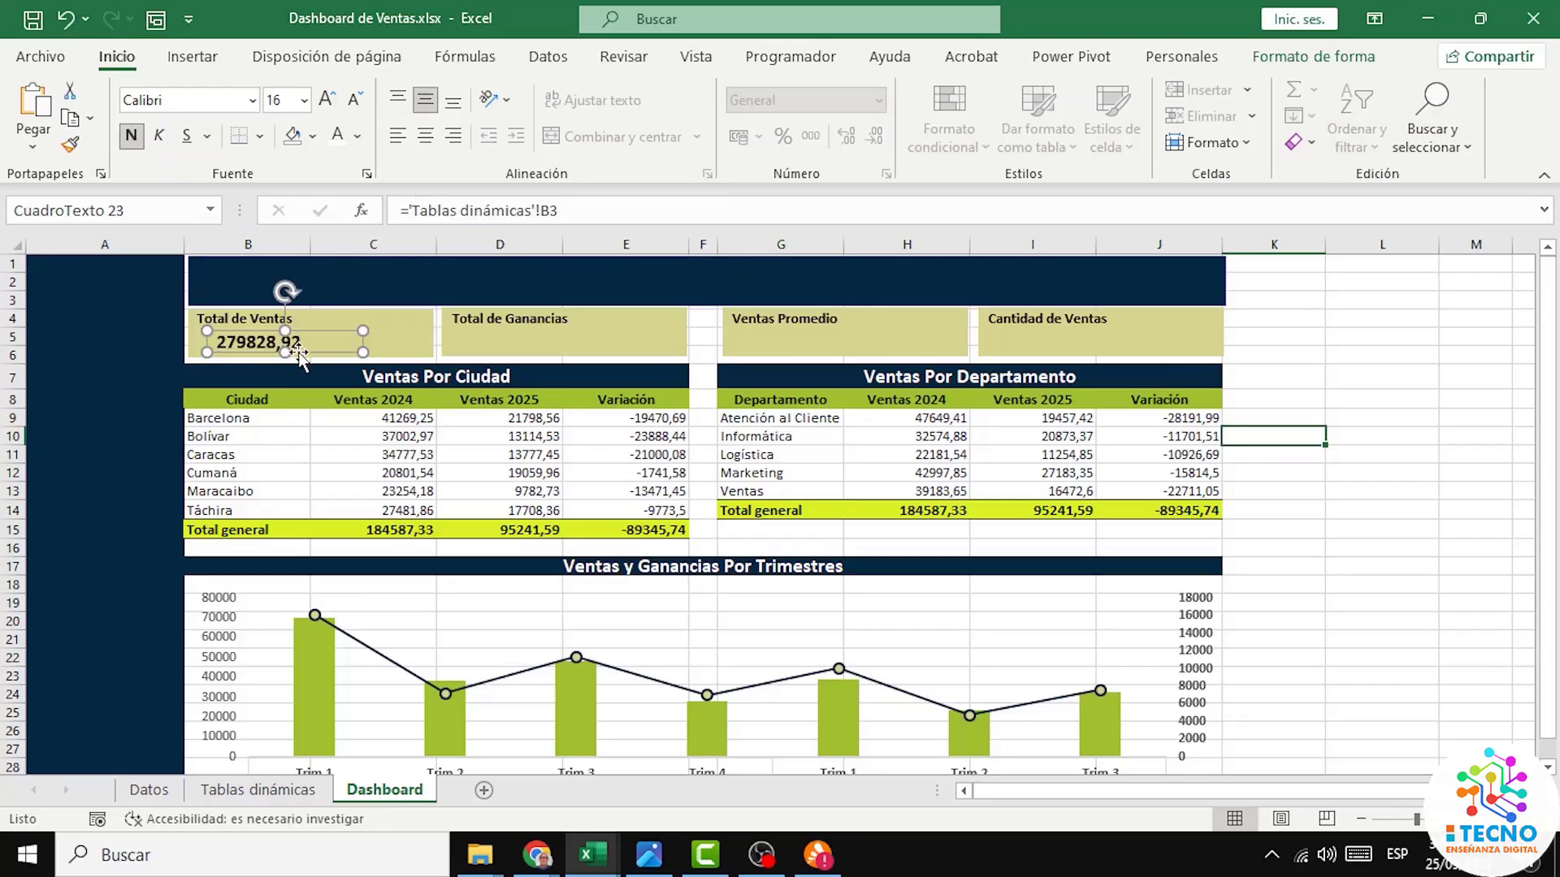
Step: Make the Total de Ventas text box slightly taller, center its value horizontally and position it within the card below the title
drag(285, 354, 286, 364)
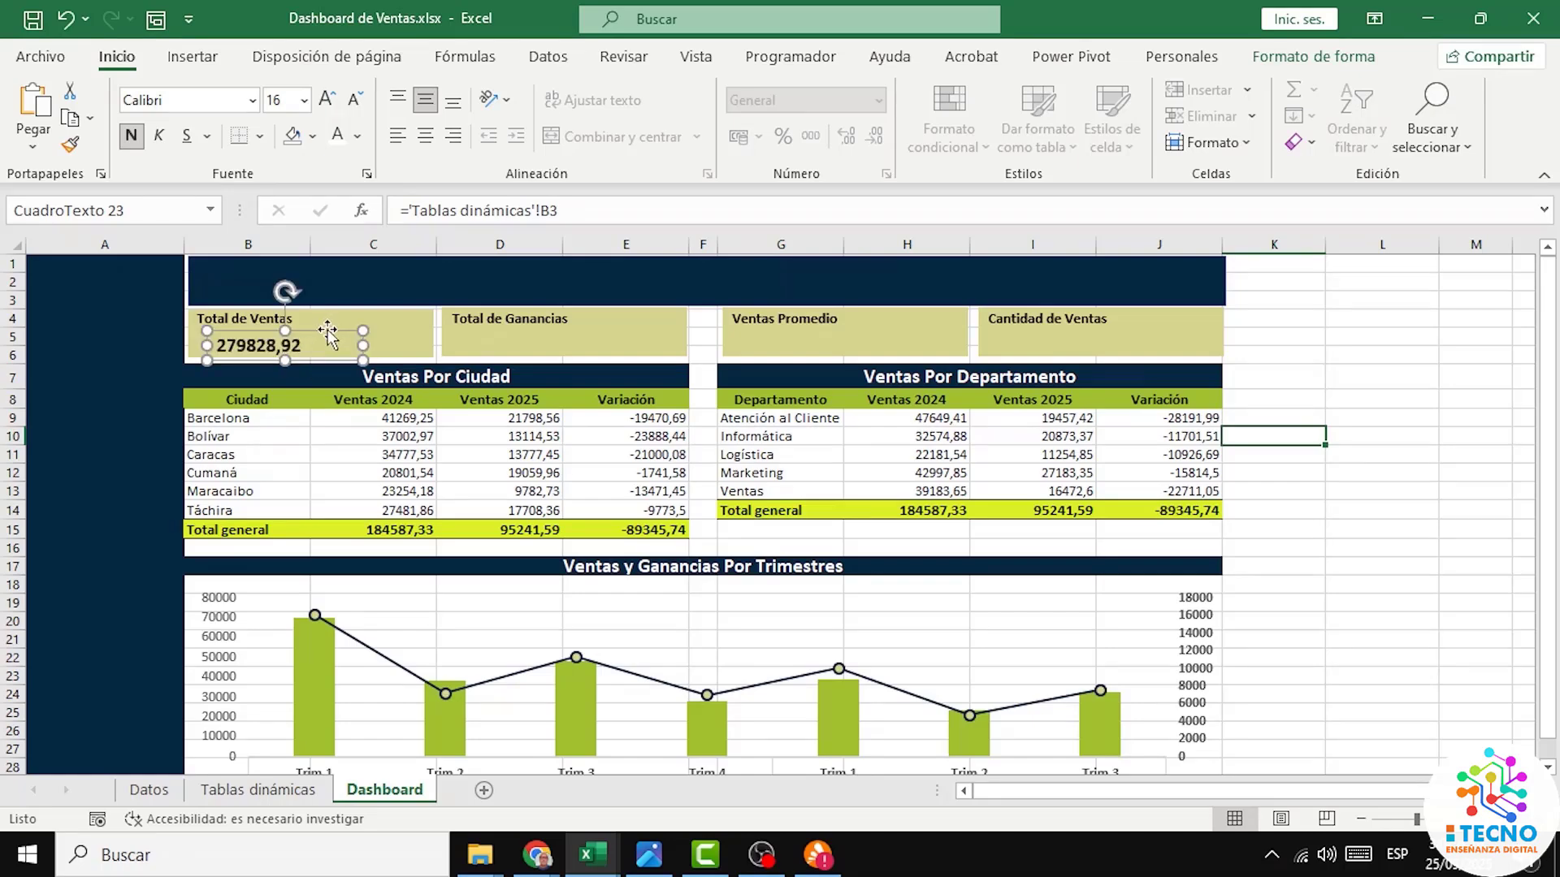
click(428, 138)
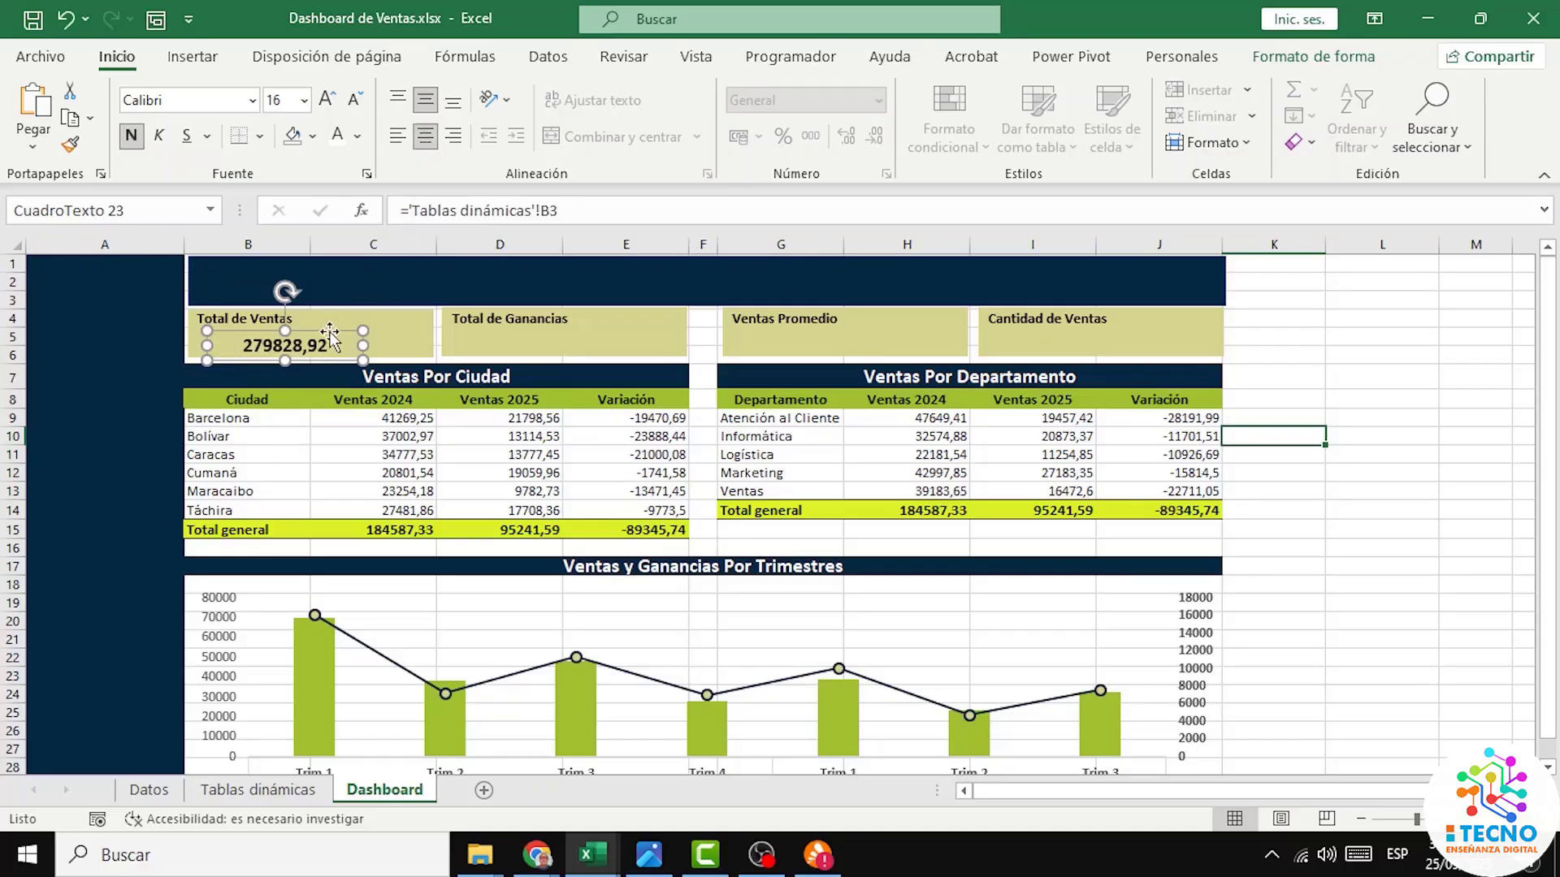
drag(334, 333, 347, 326)
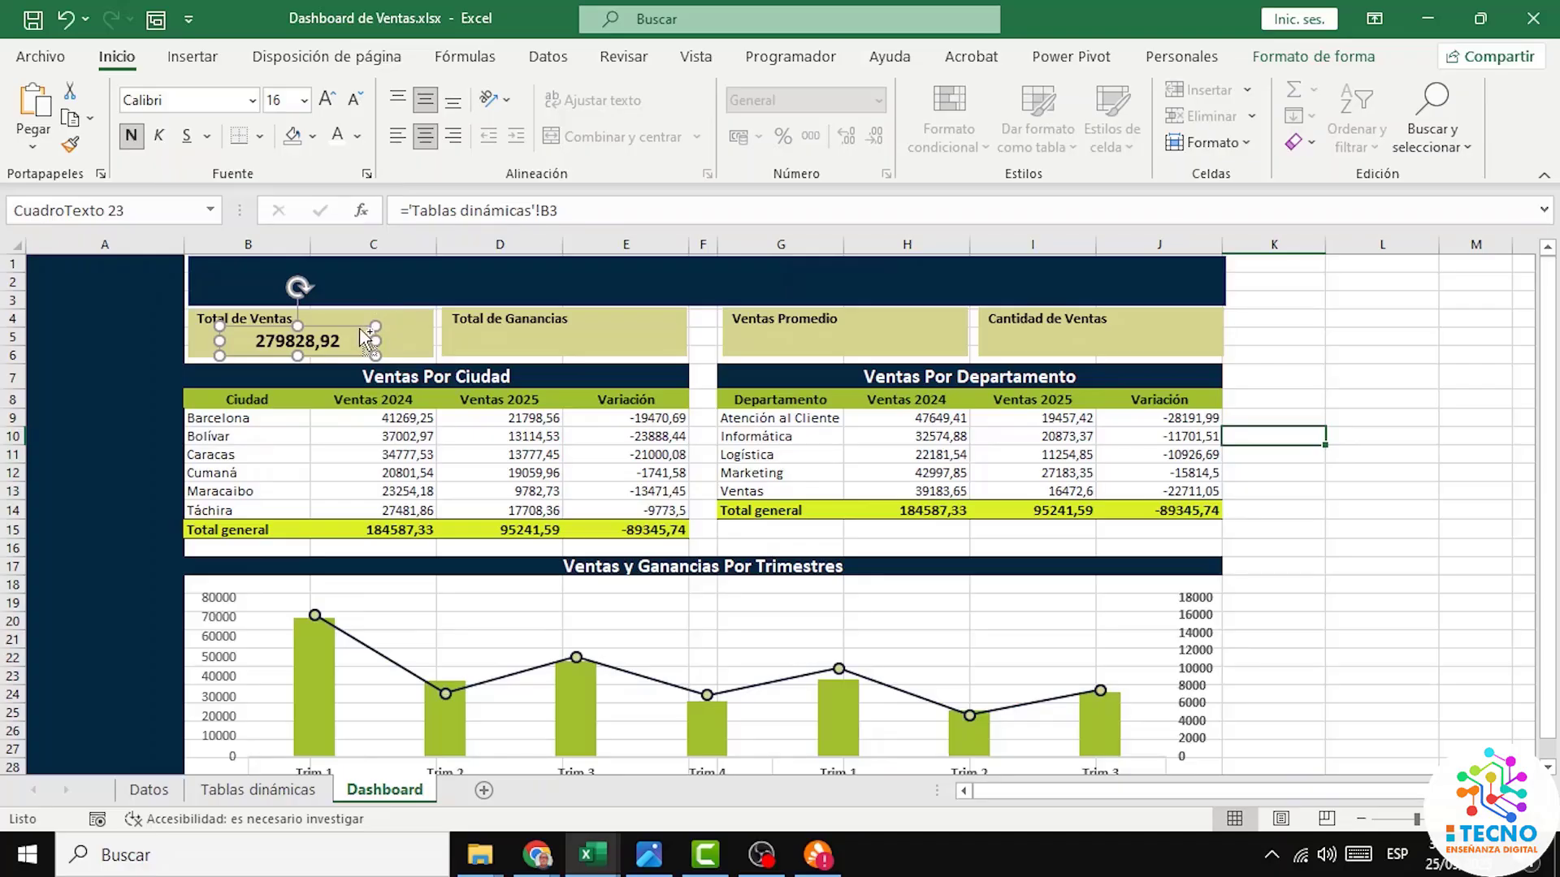
Step: Copy the Total de Ventas value text box into the Total de Ganancias, Ventas Promedio and Cantidad de Ventas cards
drag(355, 326, 608, 330)
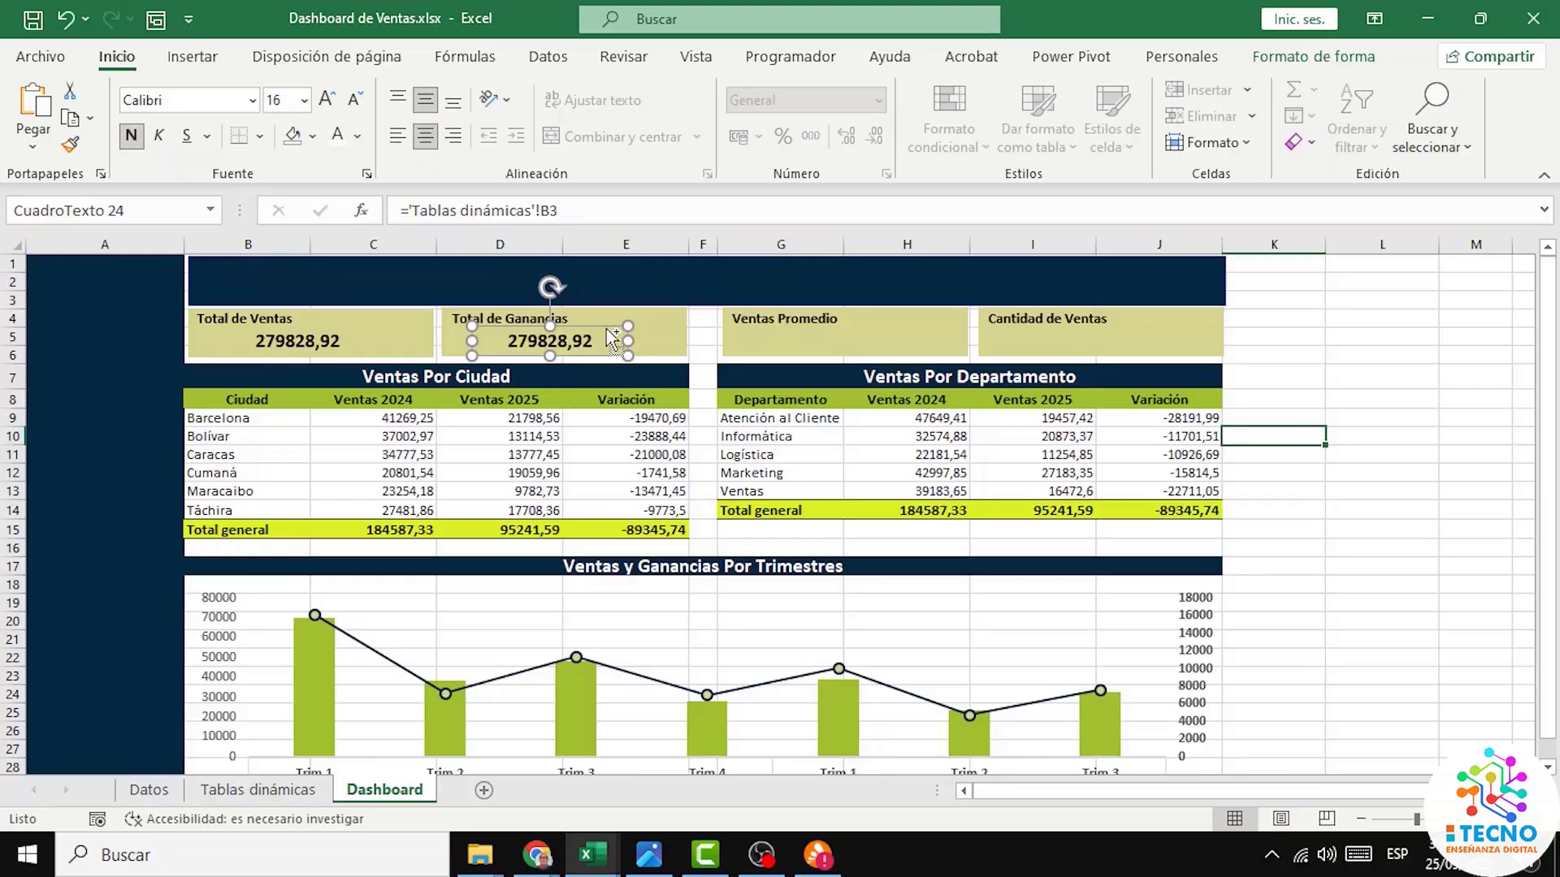
drag(606, 327, 917, 343)
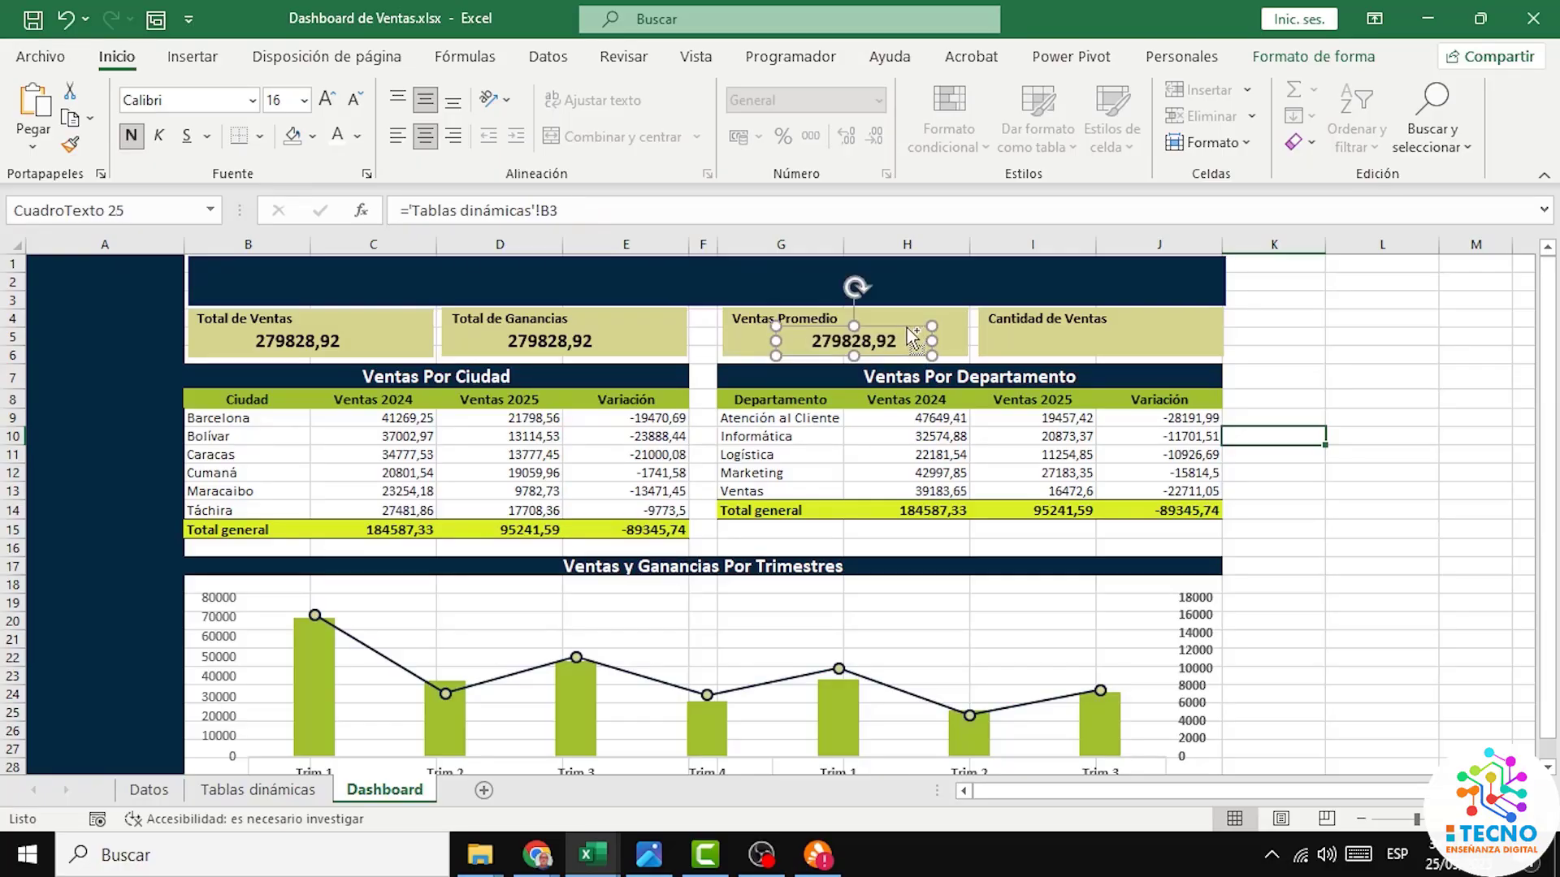
drag(907, 327, 1160, 342)
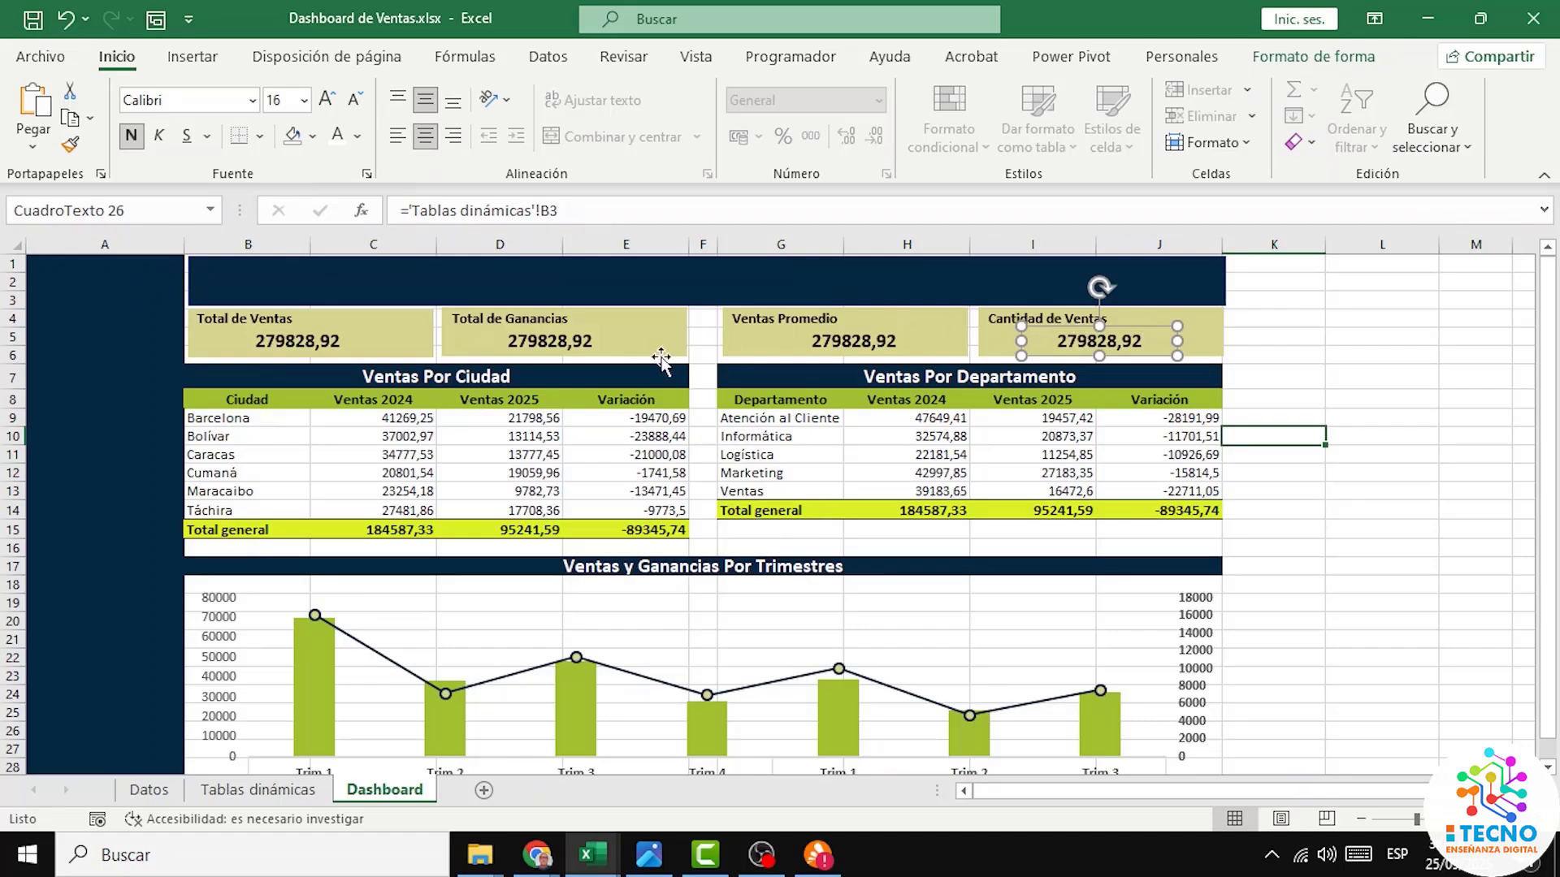
Step: Clear the copied value in the Total de Ganancias card and link its text box to ='Tablas dinámicas'!C3
click(569, 348)
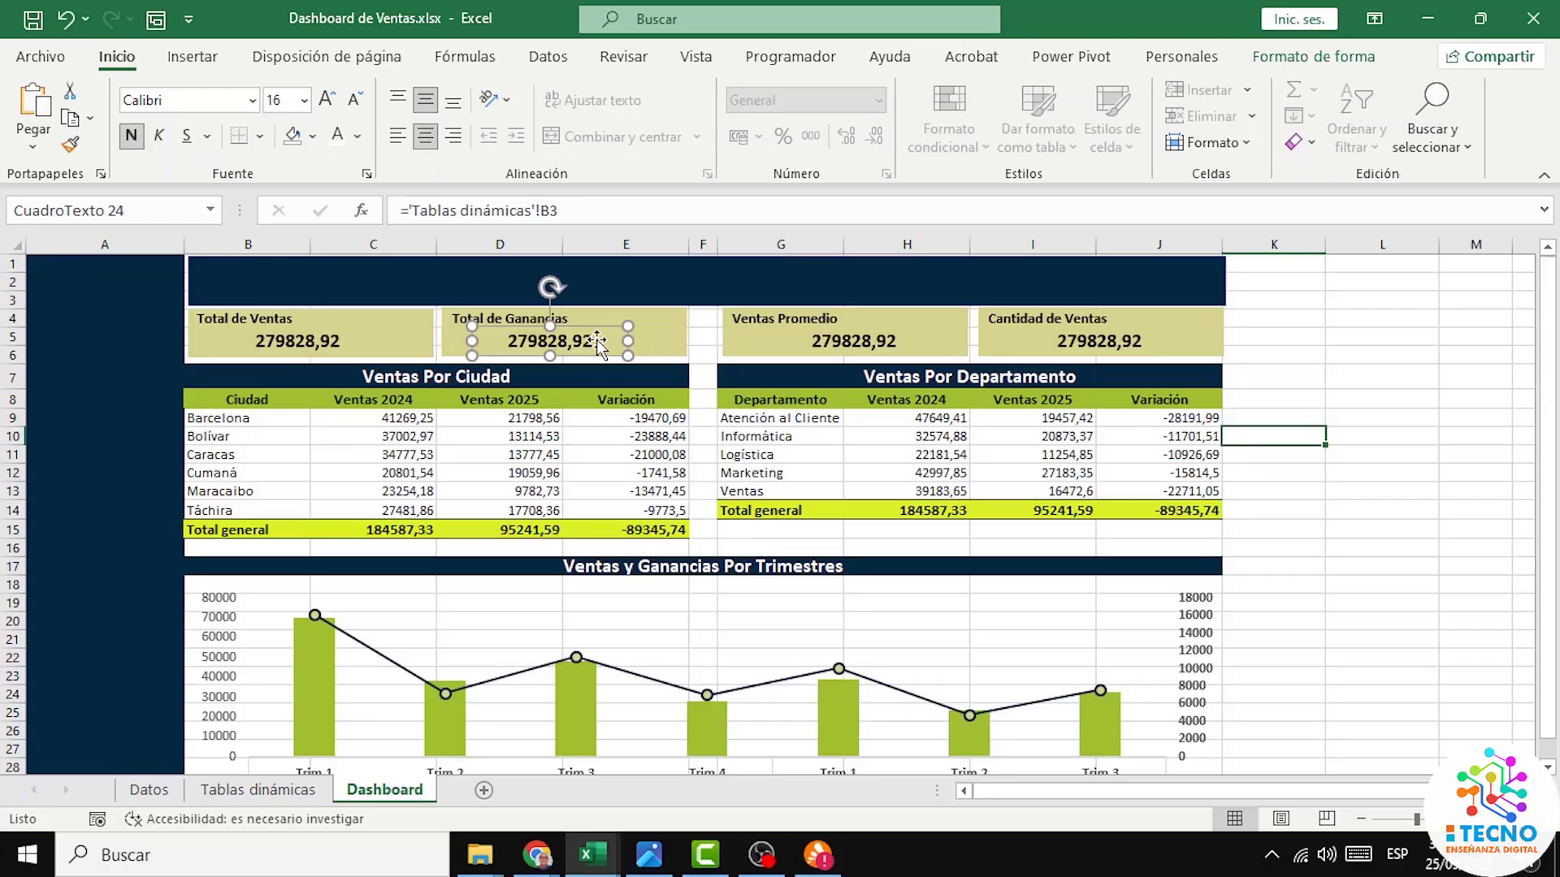
click(598, 341)
key(BackSpace)
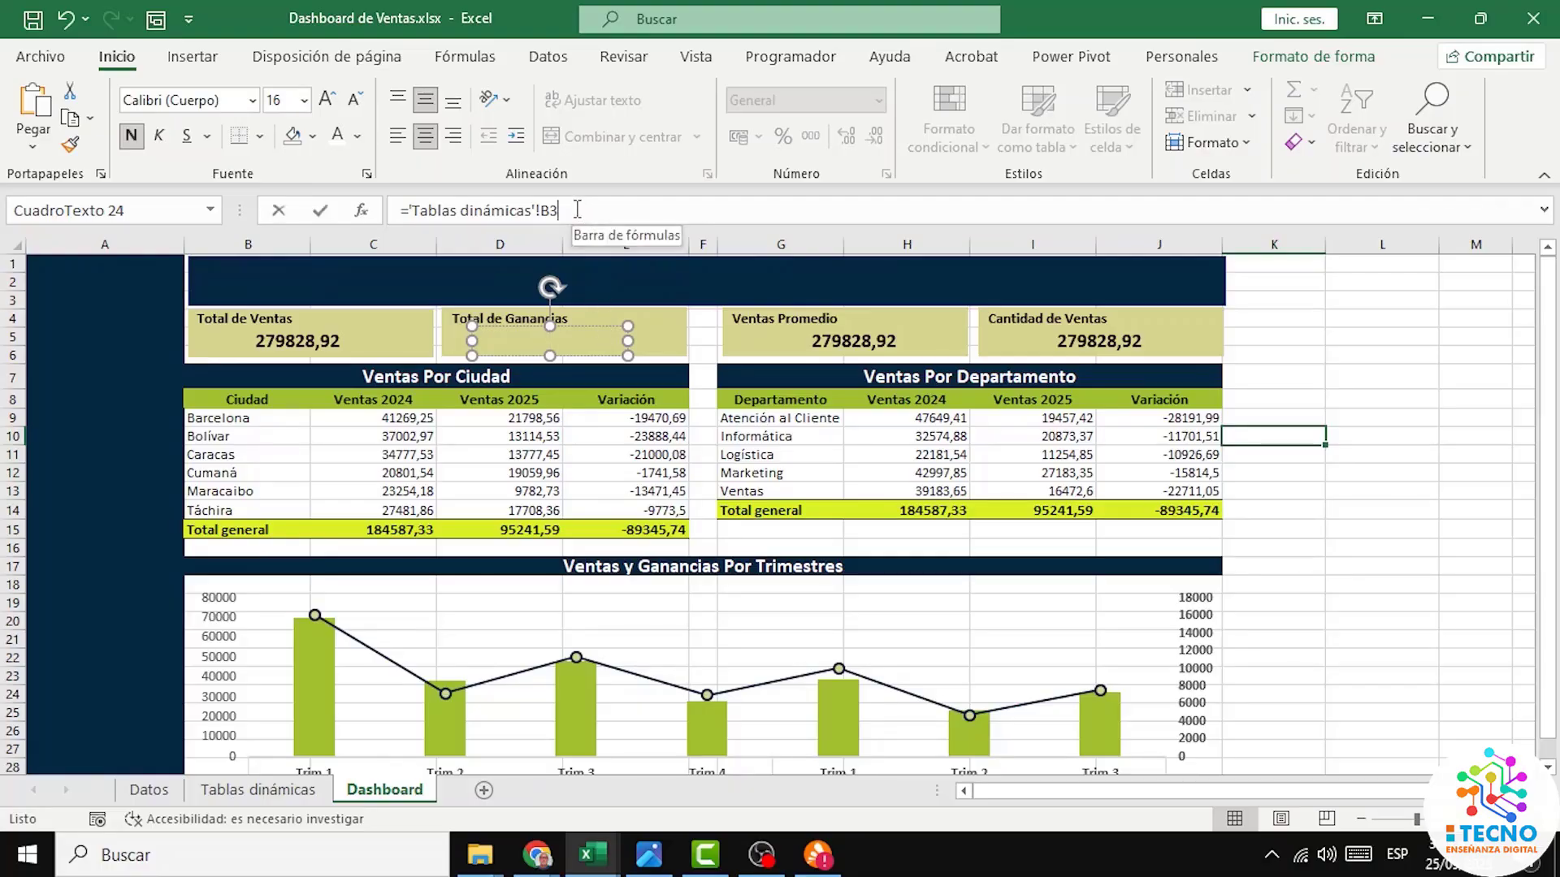
drag(582, 213, 398, 215)
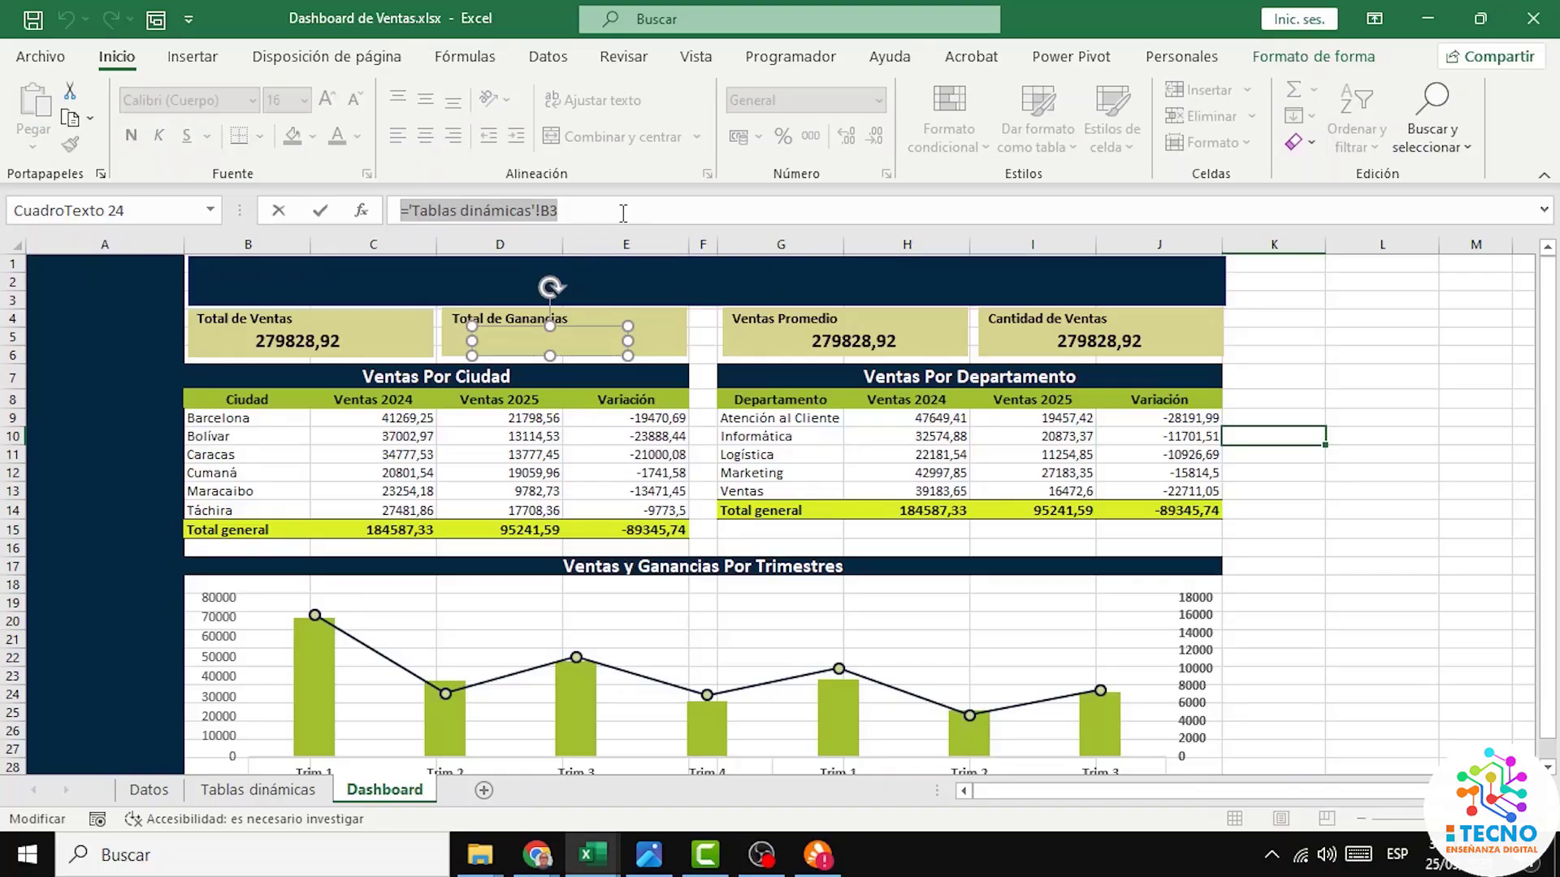
text(=)
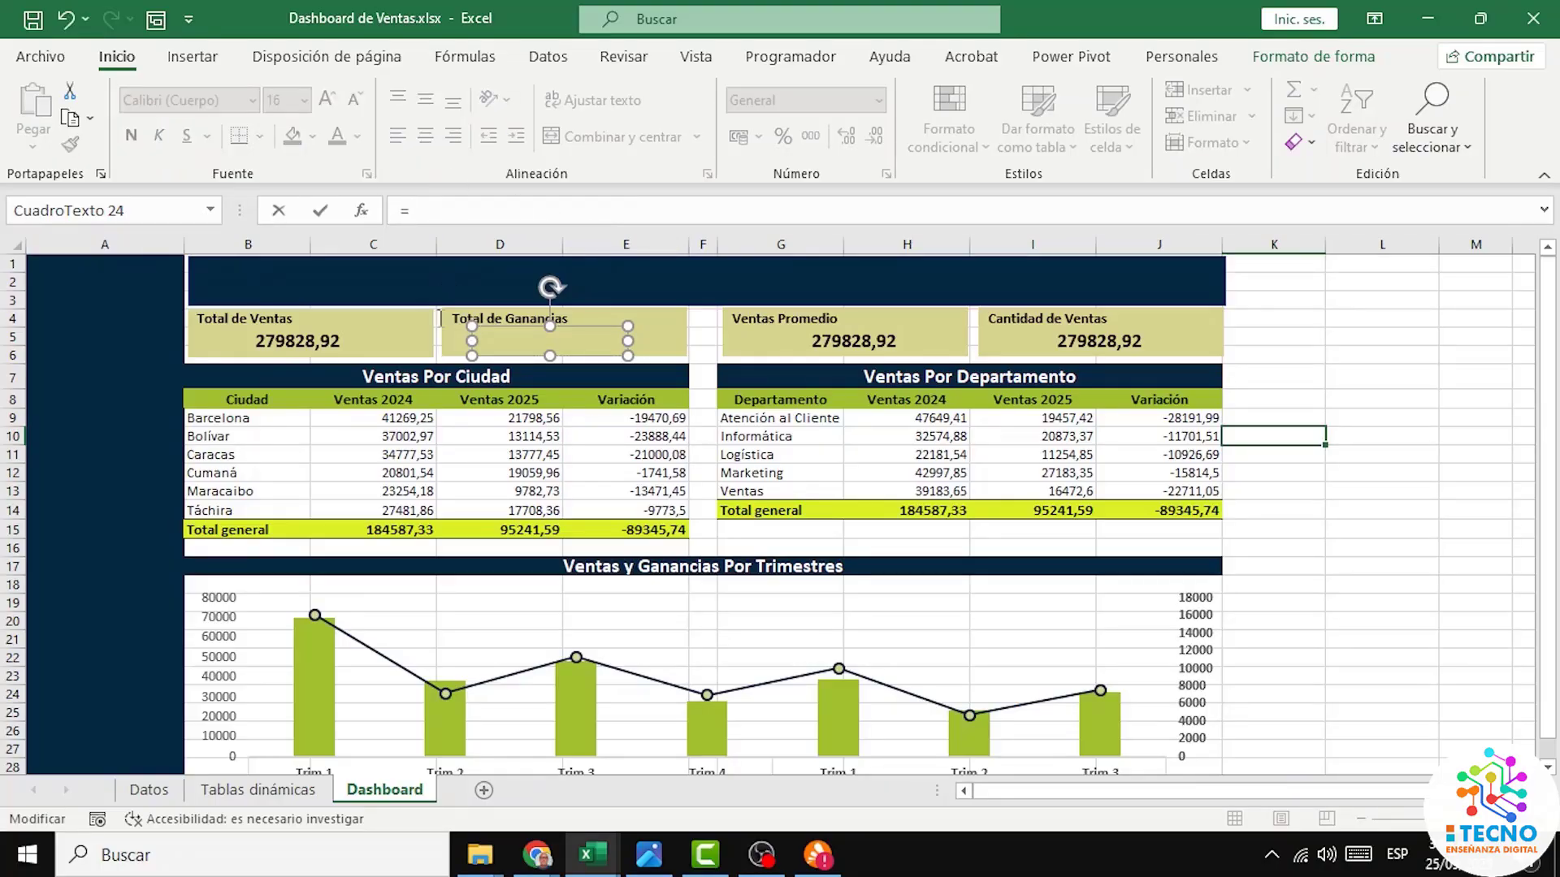
click(271, 792)
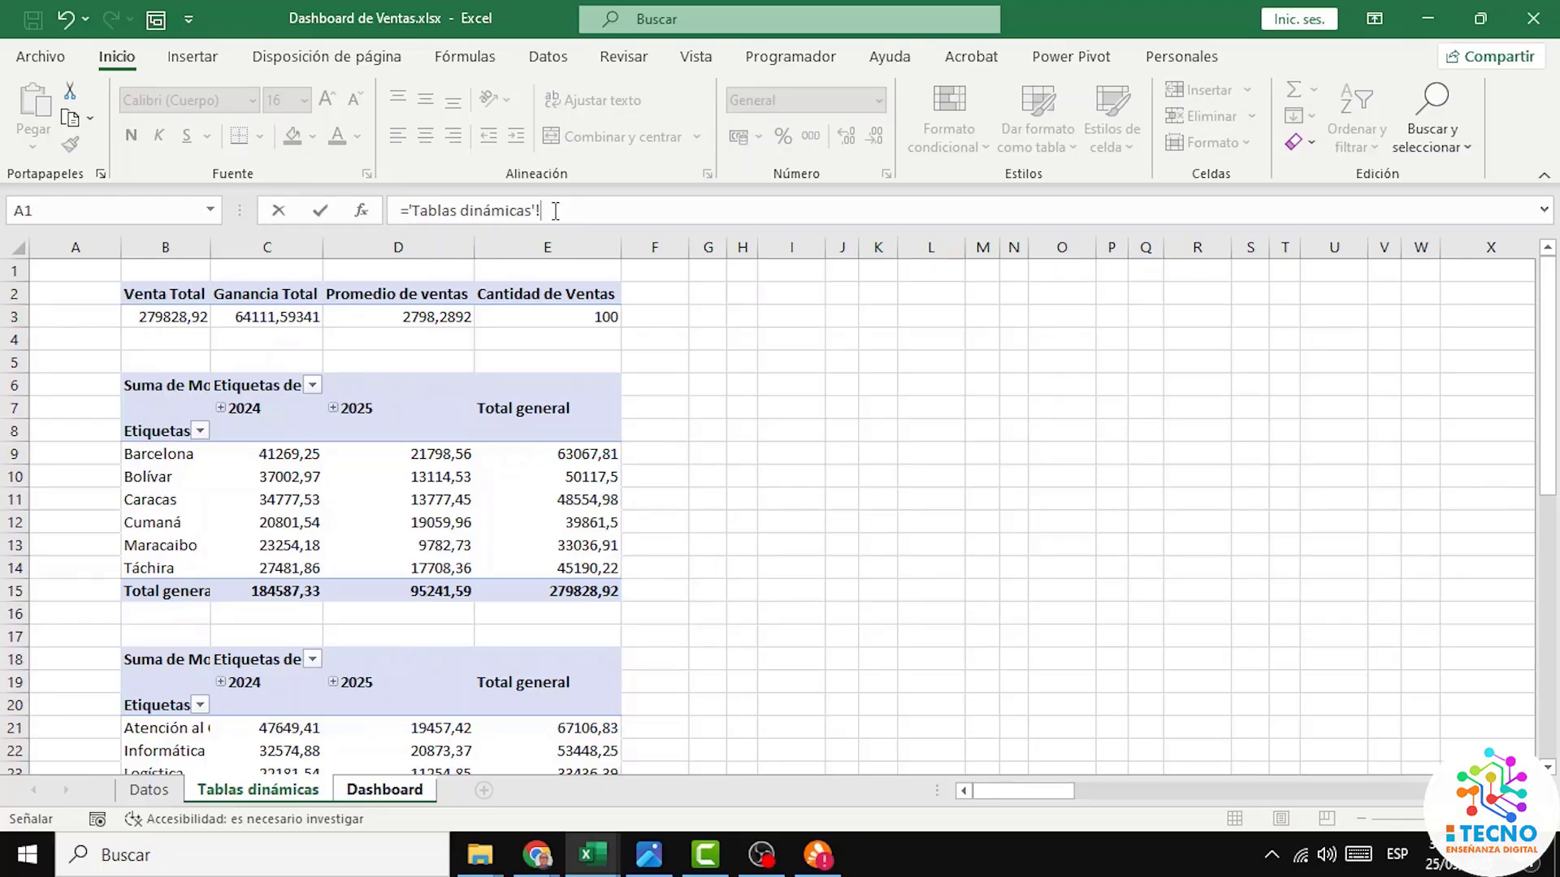
text(C3)
key(Return)
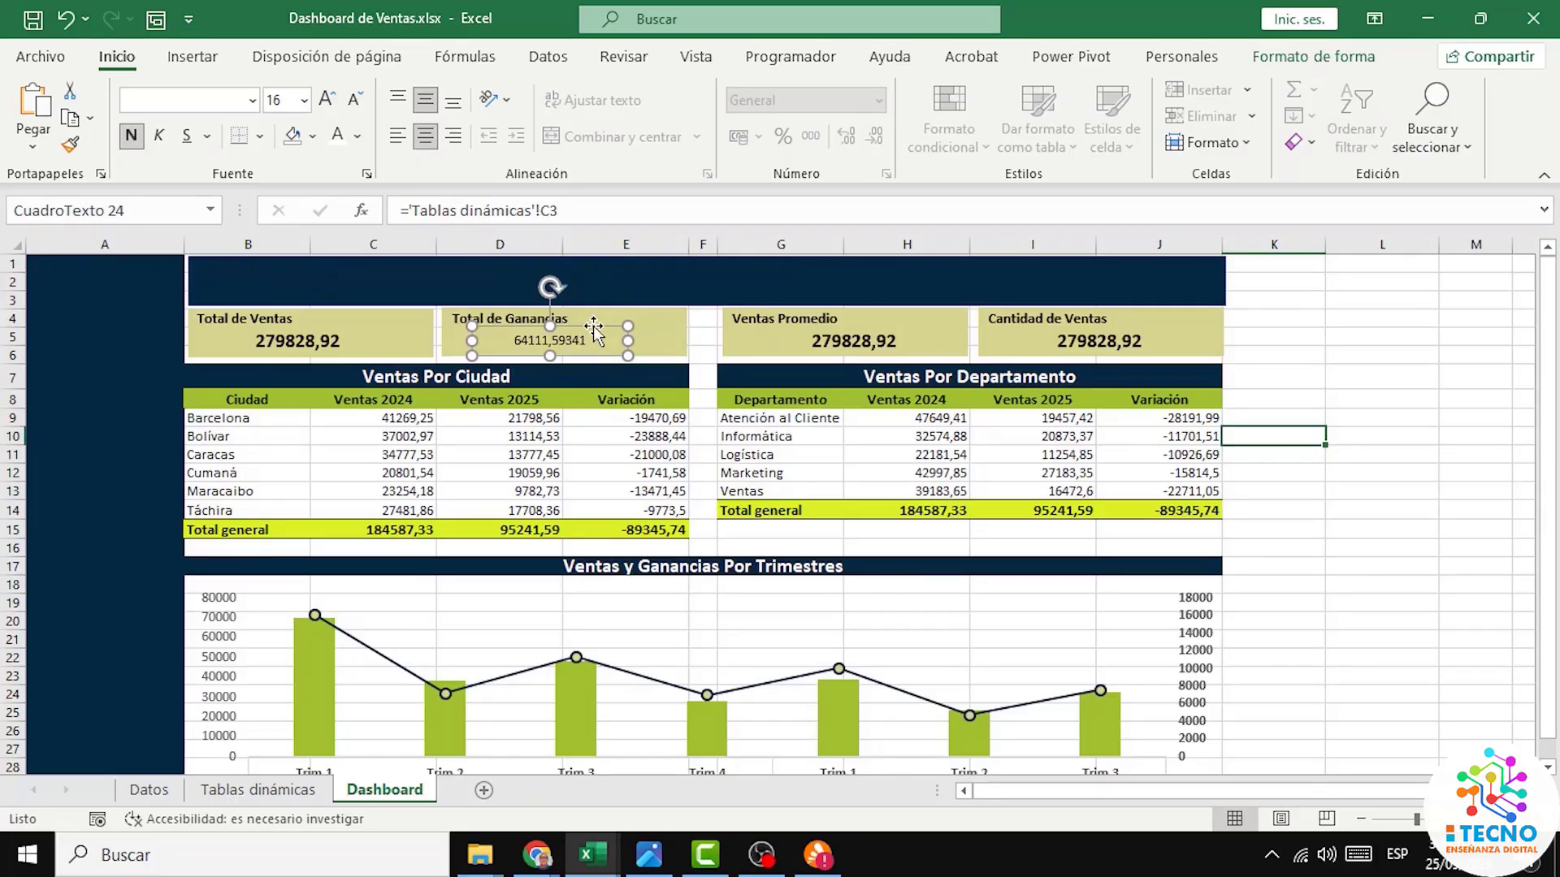
Step: Format the Total de Ganancias value as 16 pt bold
click(134, 140)
click(135, 138)
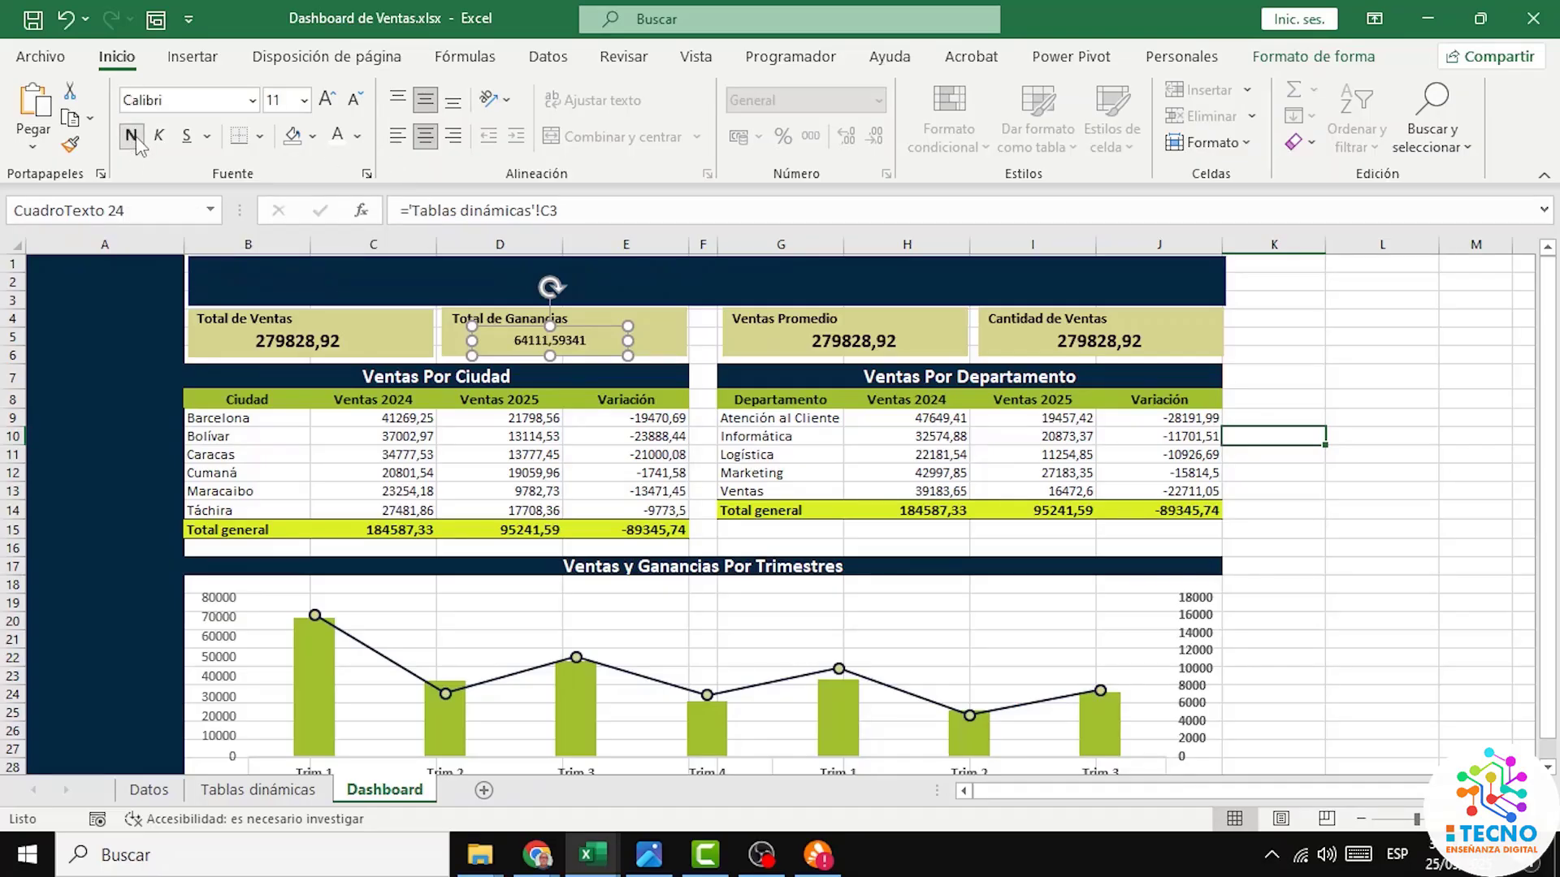
click(329, 108)
click(329, 108)
click(329, 108)
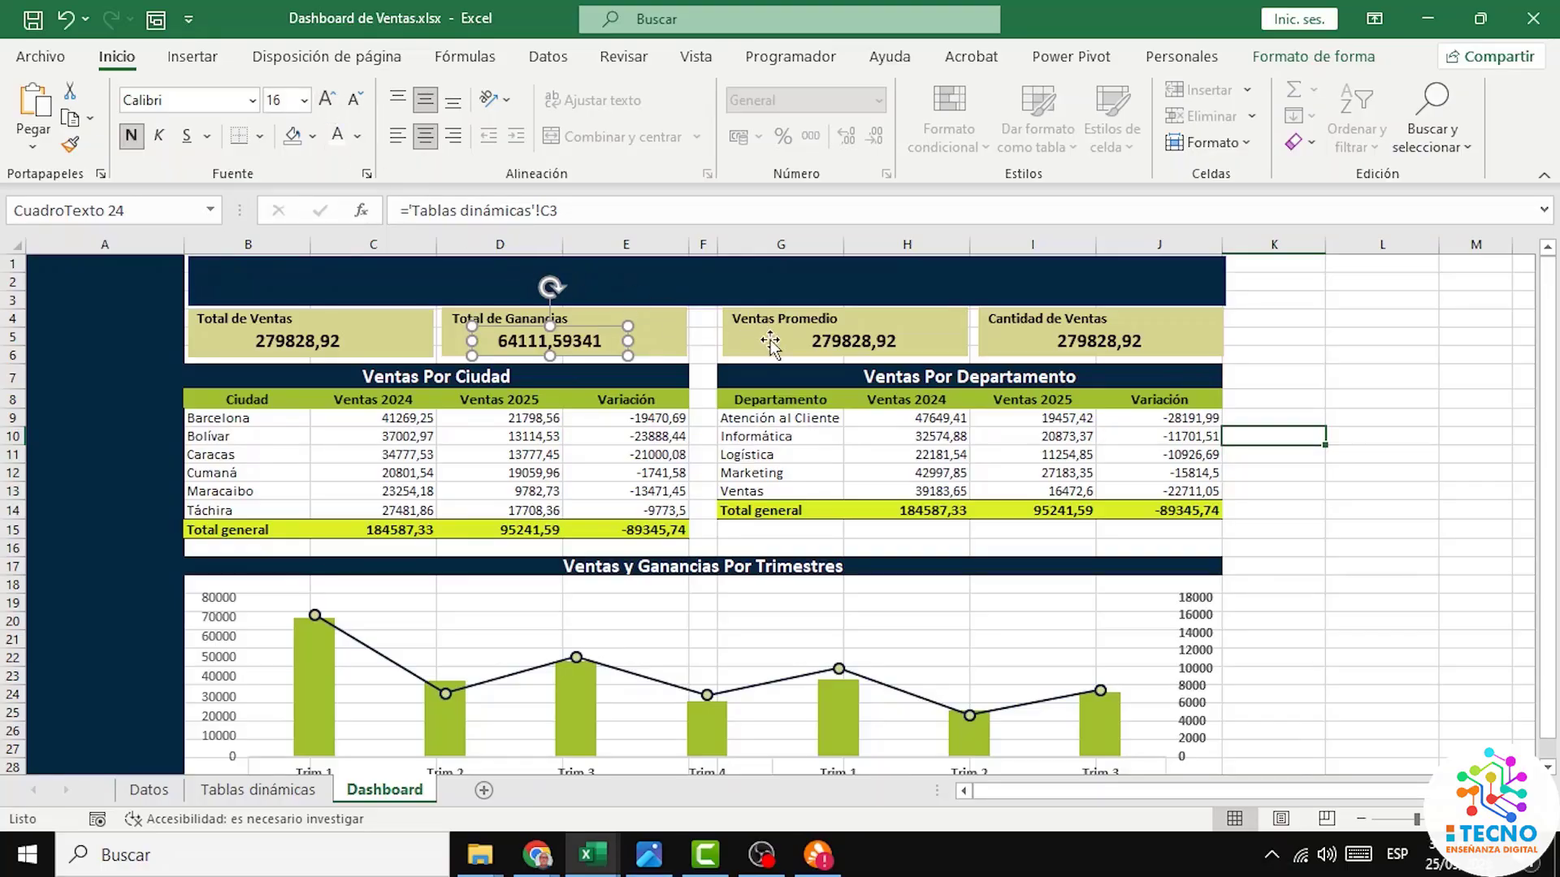
Step: Clear the copied value in the Ventas Promedio card and link its text box to ='Tablas dinámicas'!D3
click(865, 343)
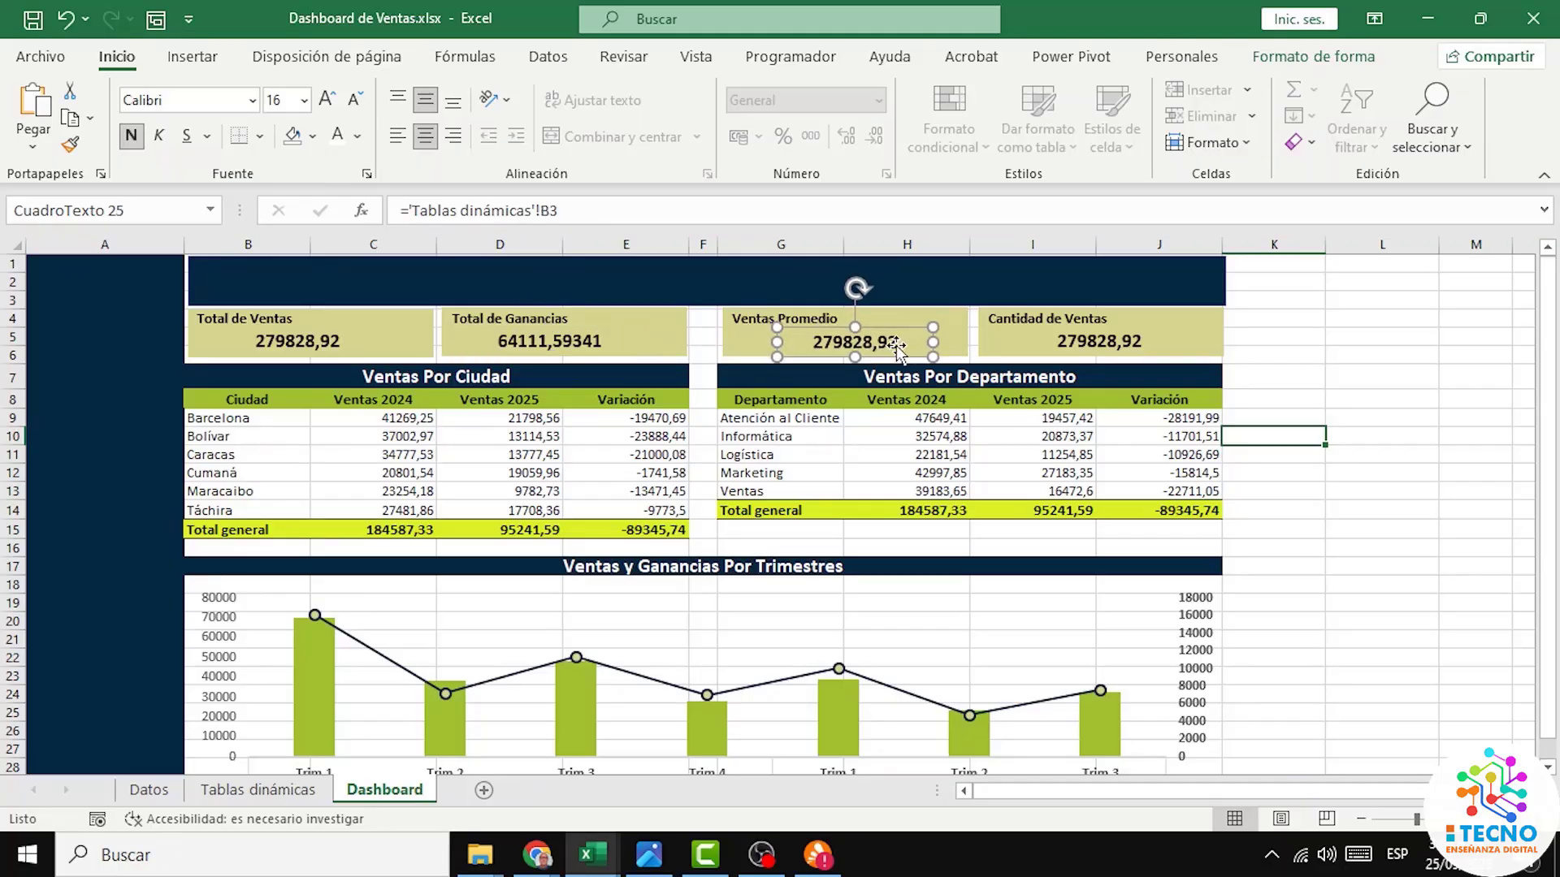
click(899, 342)
key(ctrl+a)
key(BackSpace)
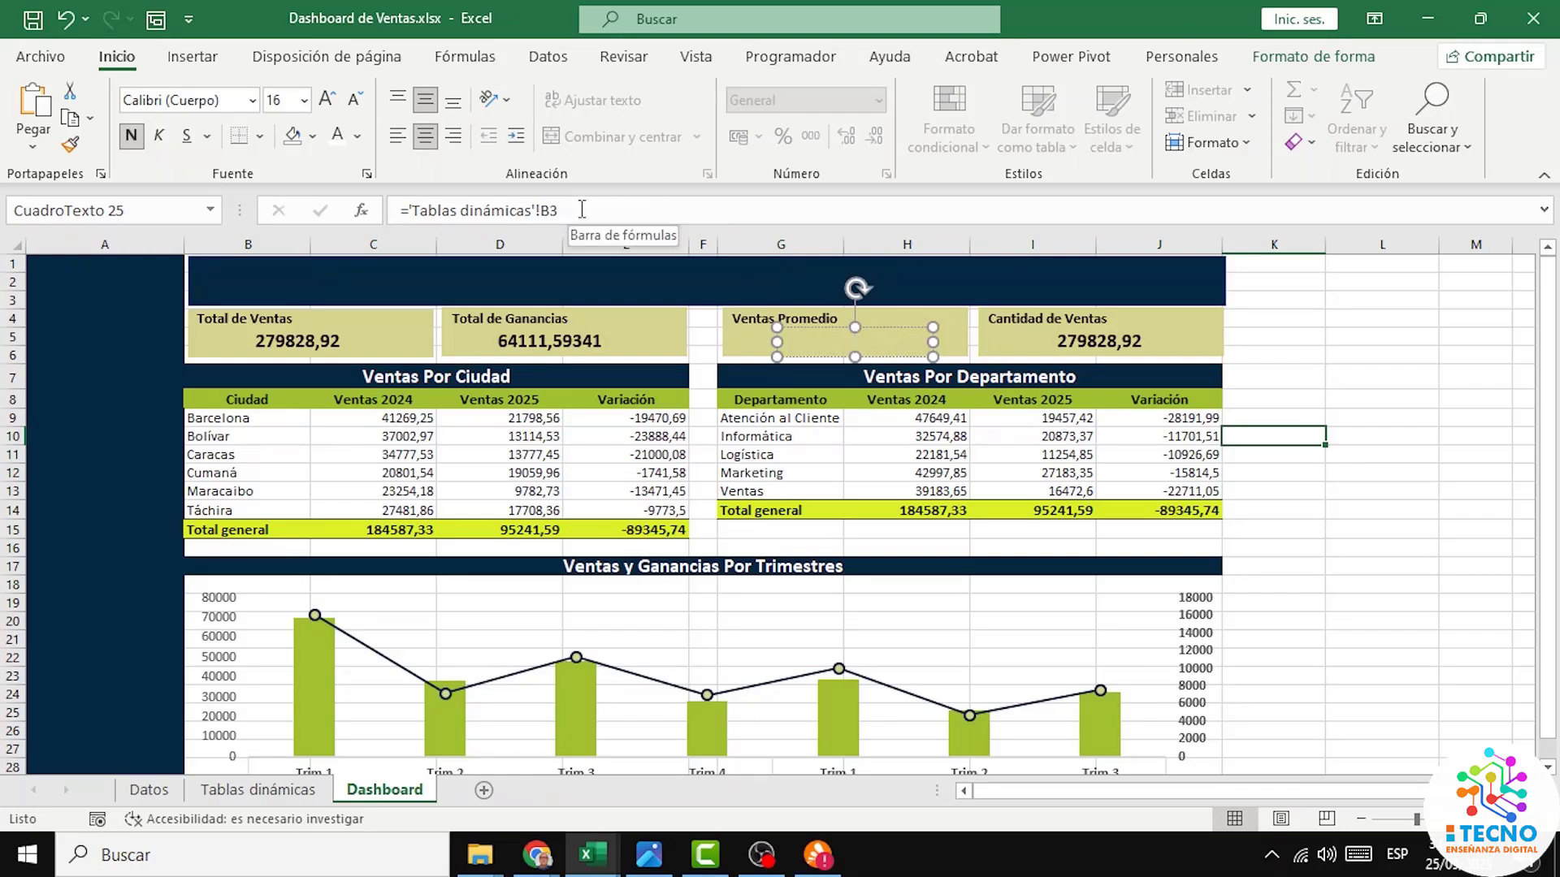
drag(561, 212, 385, 219)
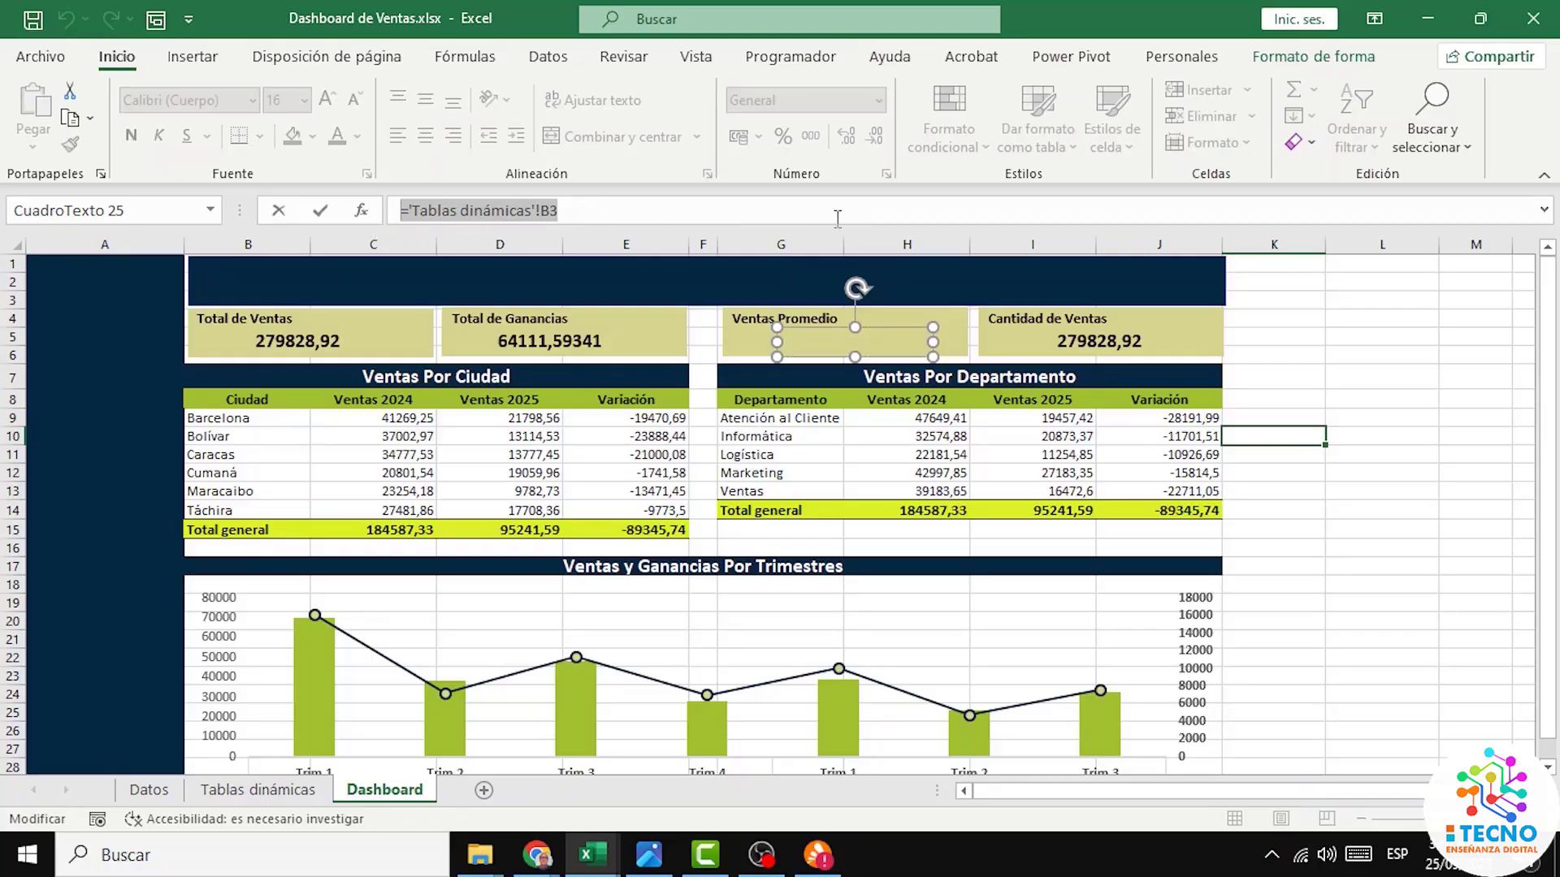
text(=)
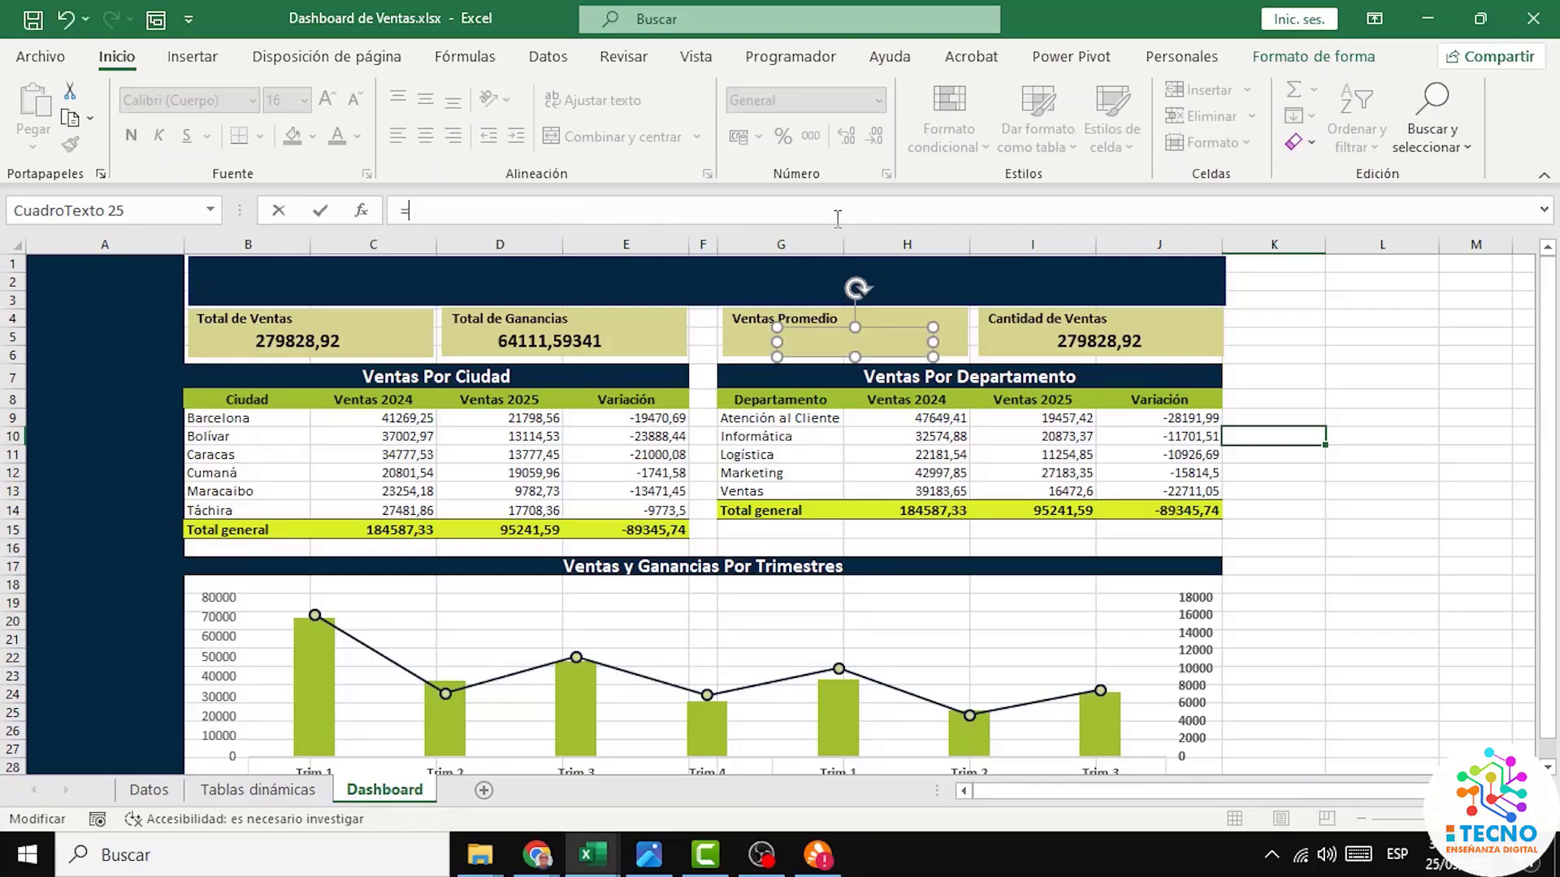
click(252, 793)
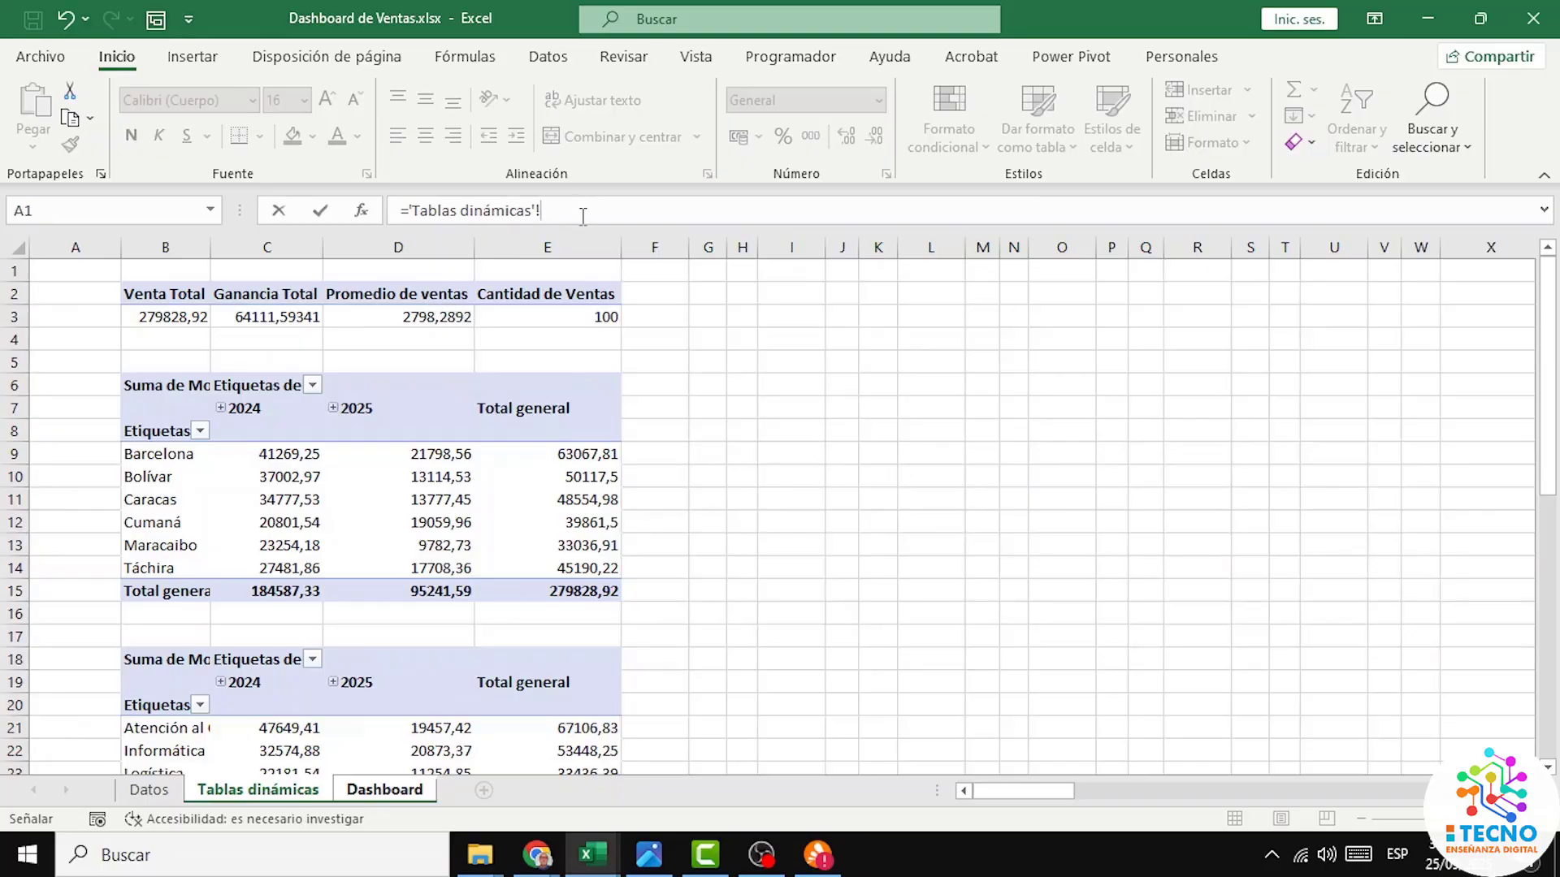
text(D3)
key(Return)
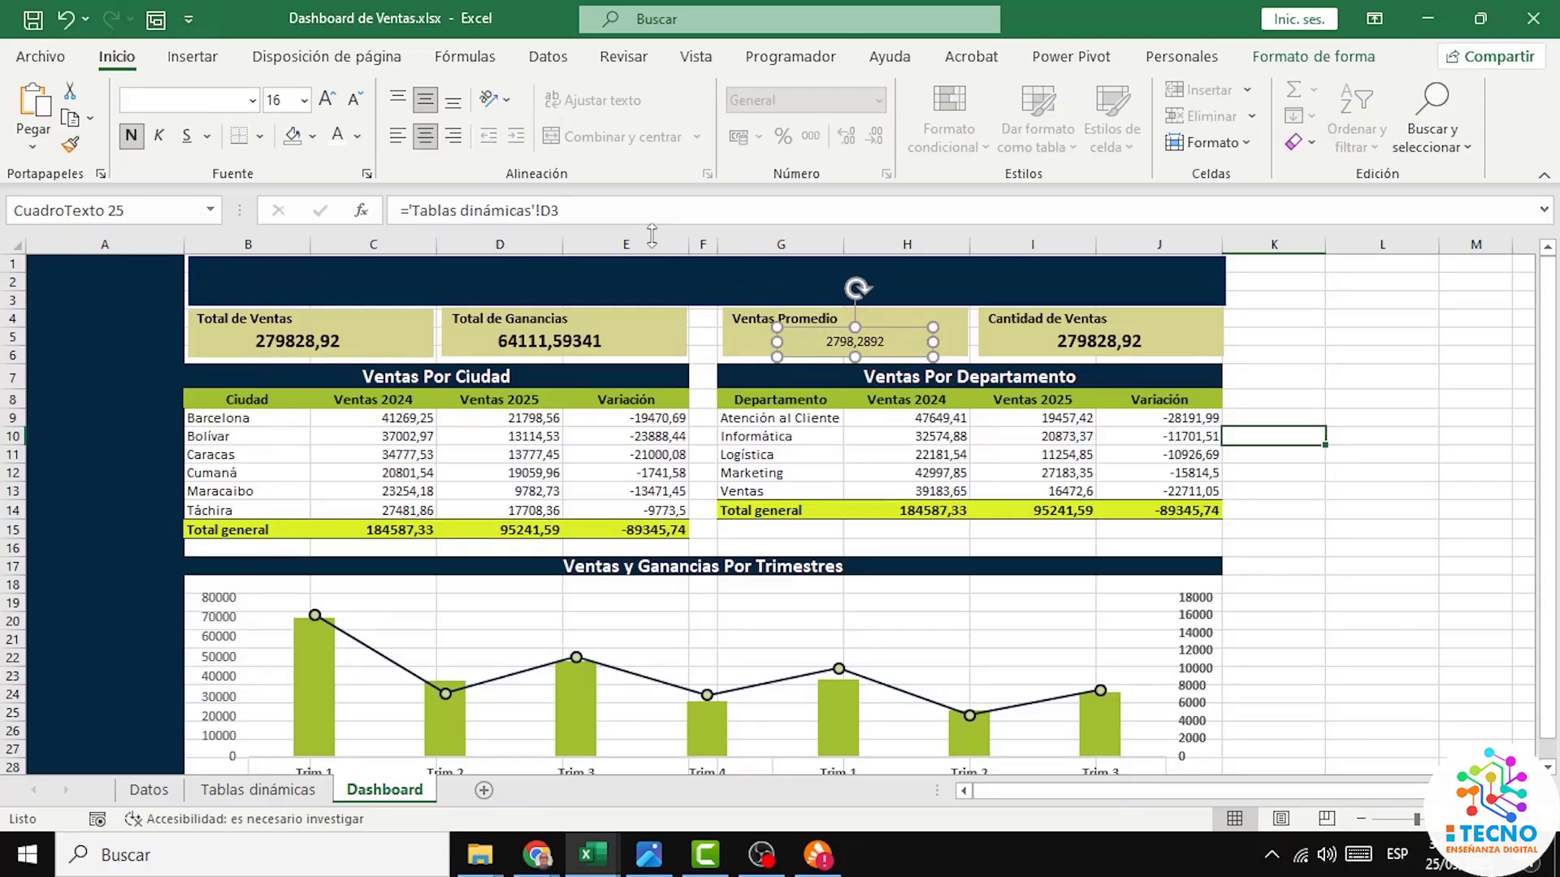
Step: Format the Ventas Promedio value as 16 pt bold
click(133, 137)
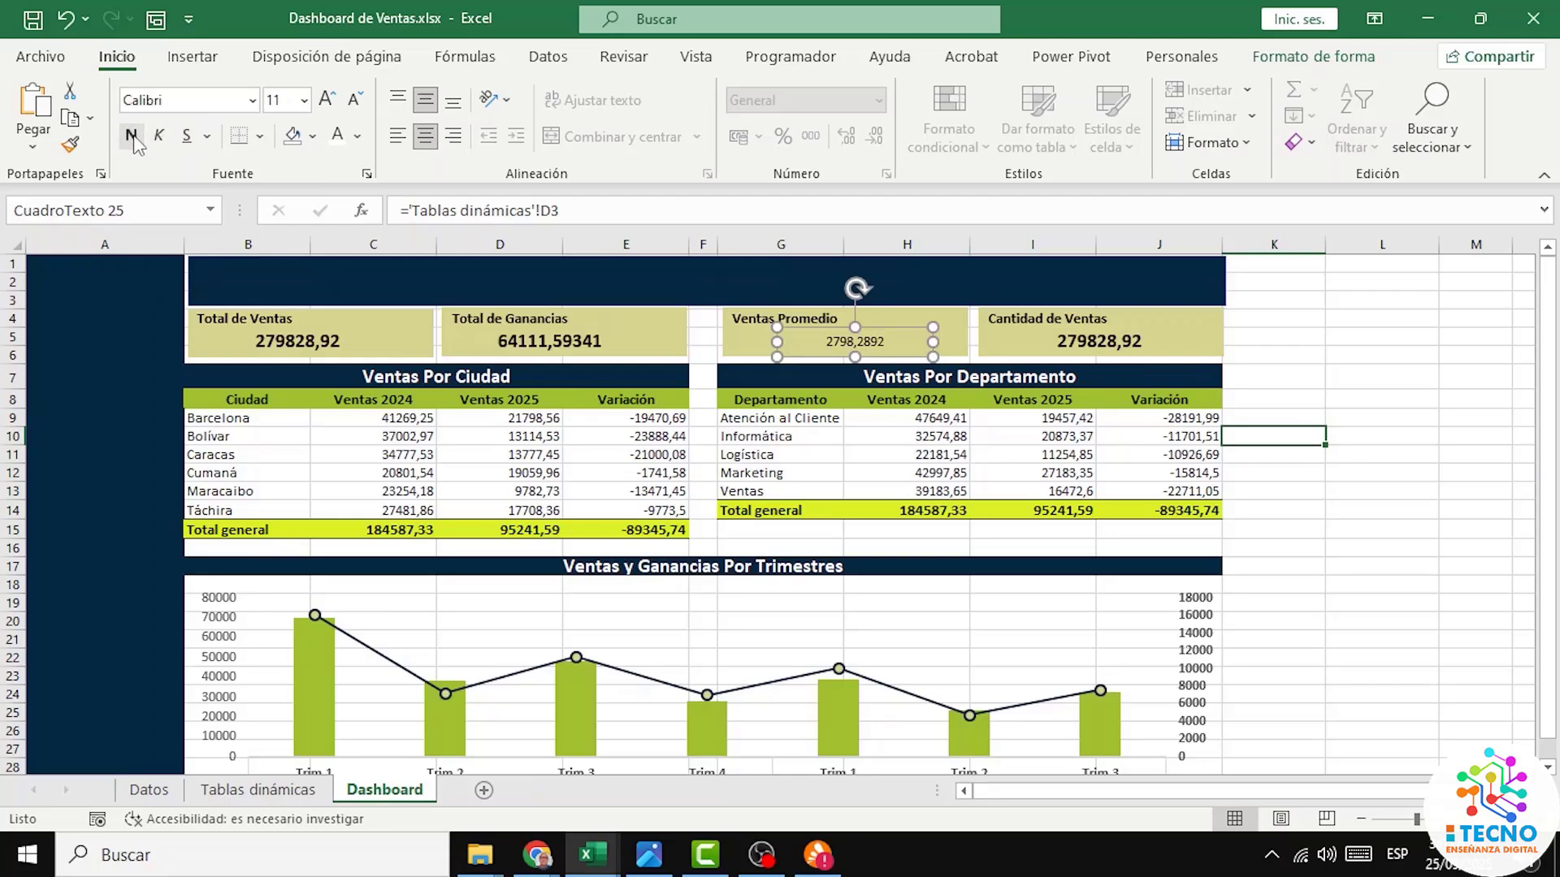
click(329, 101)
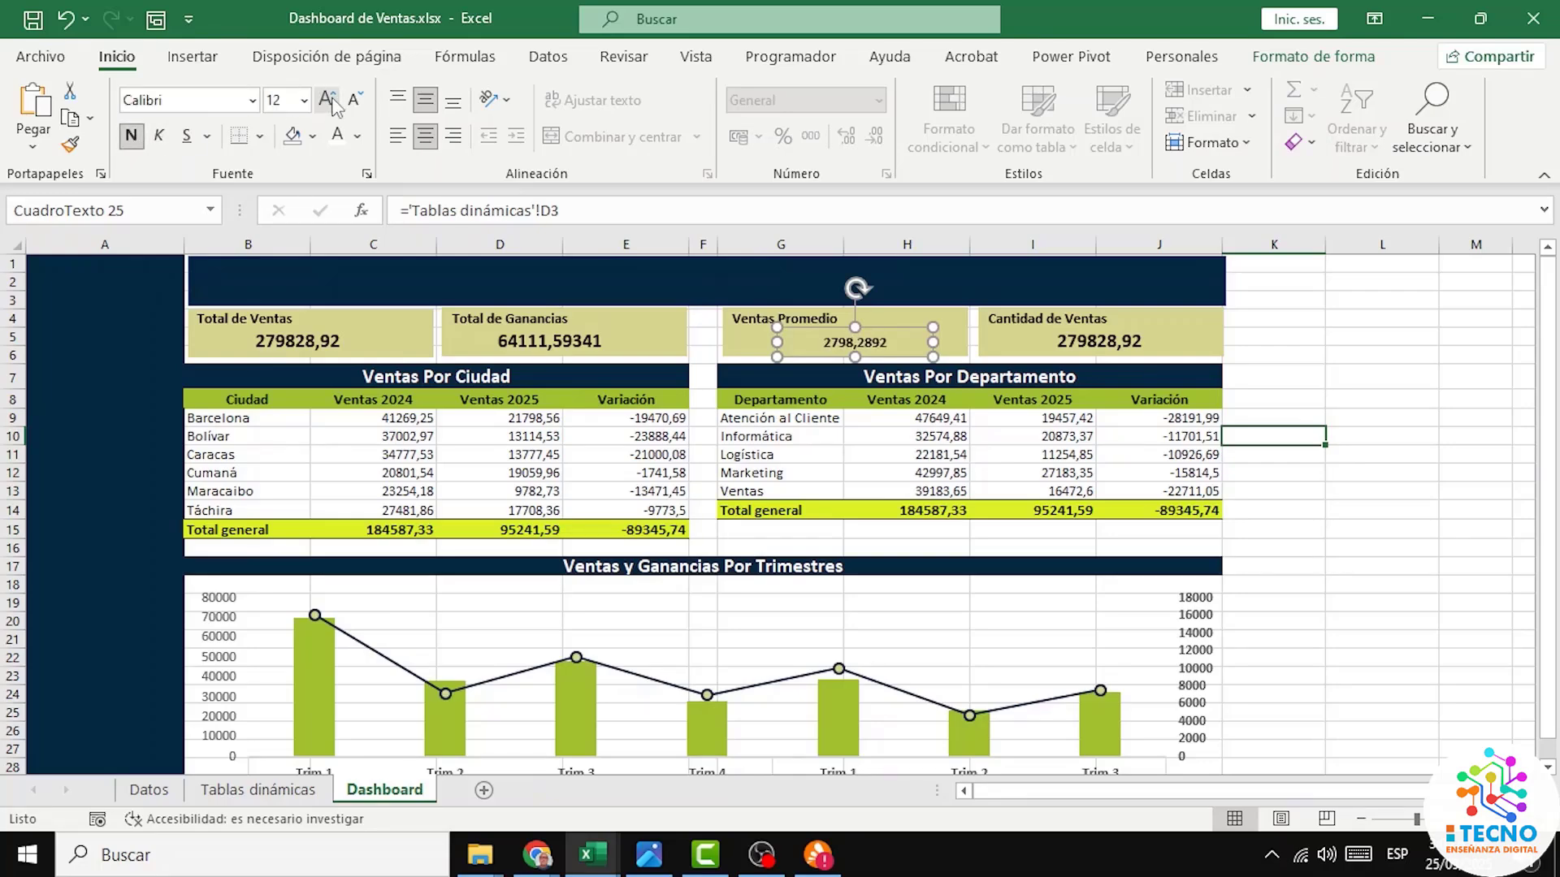
click(329, 100)
click(329, 101)
Step: Clear the copied value in the Cantidad de Ventas card and link its text box to ='Tablas dinámicas'!E3
click(1092, 342)
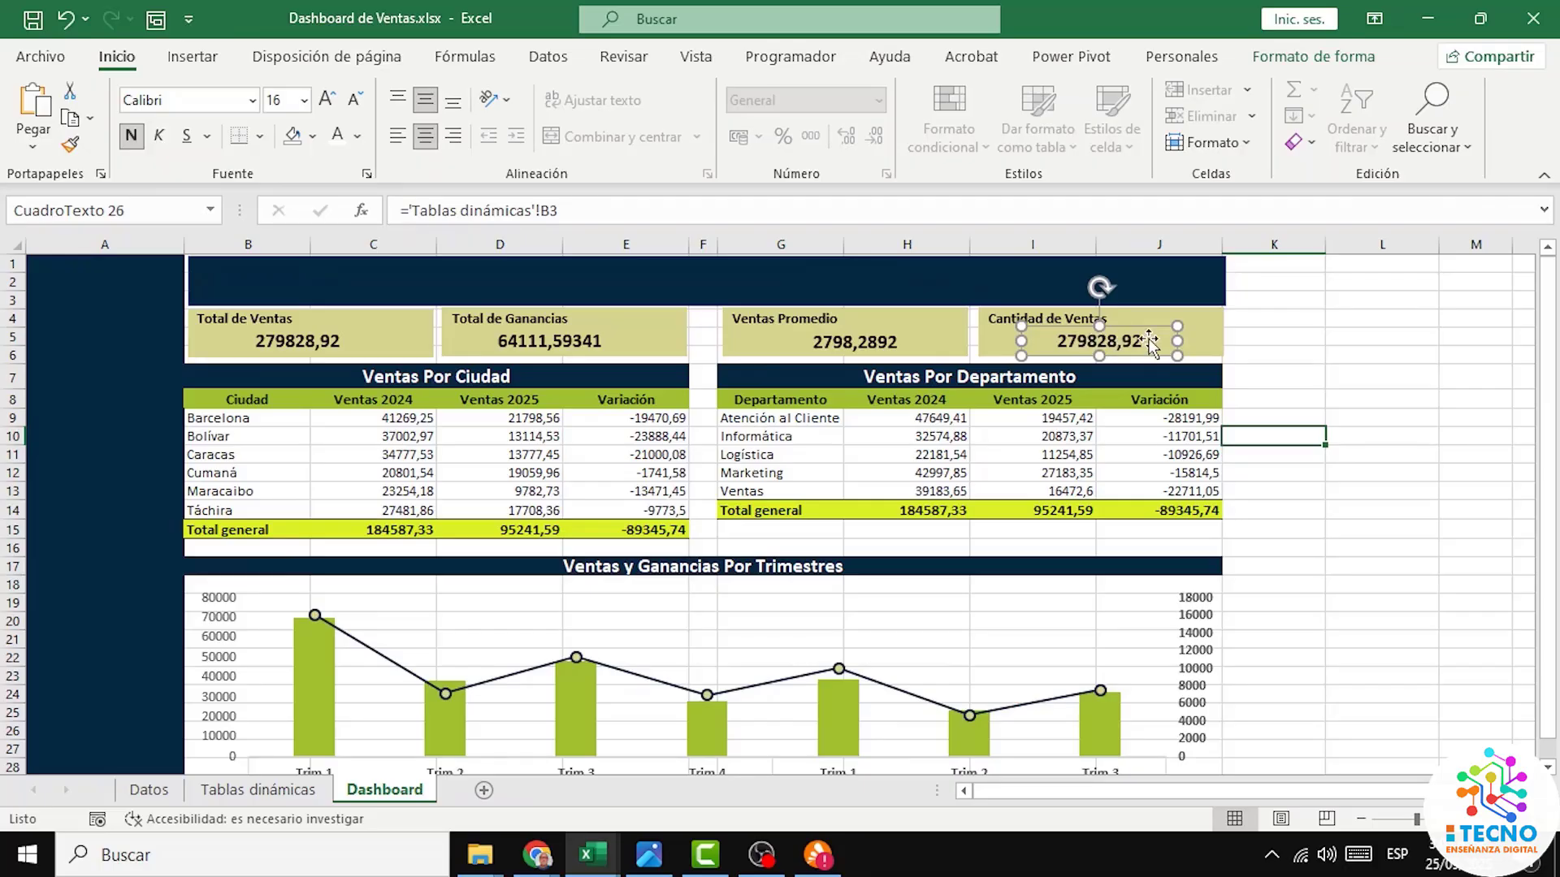
click(1149, 341)
key(BackSpace)
key(BackSpace)
key(BackSpace)
key(BackSpace)
key(BackSpace)
key(BackSpace)
key(BackSpace)
key(BackSpace)
key(BackSpace)
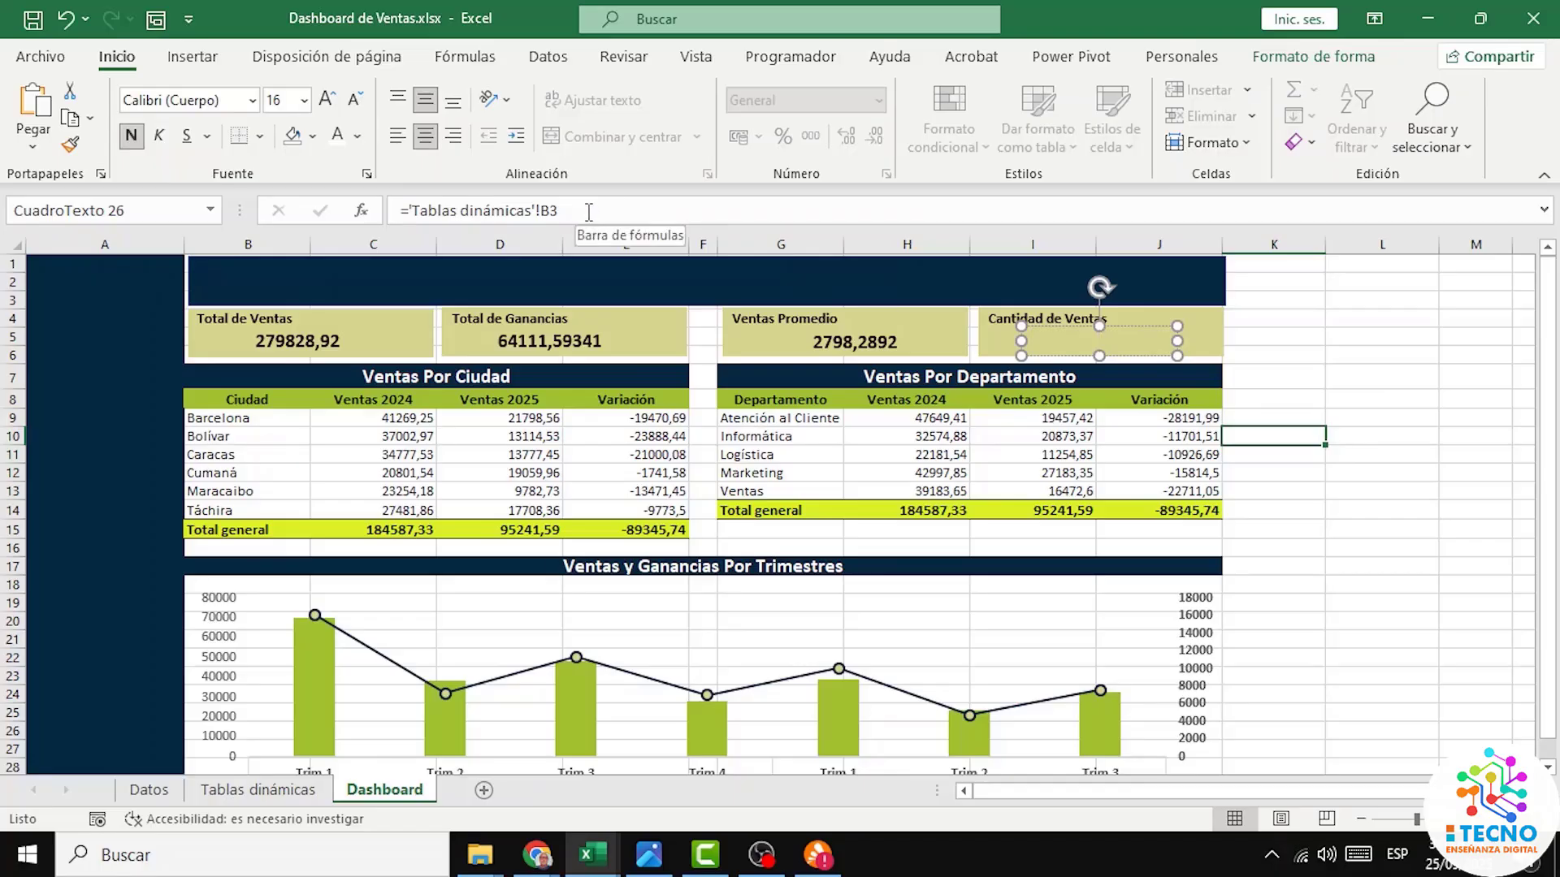
drag(572, 211, 363, 215)
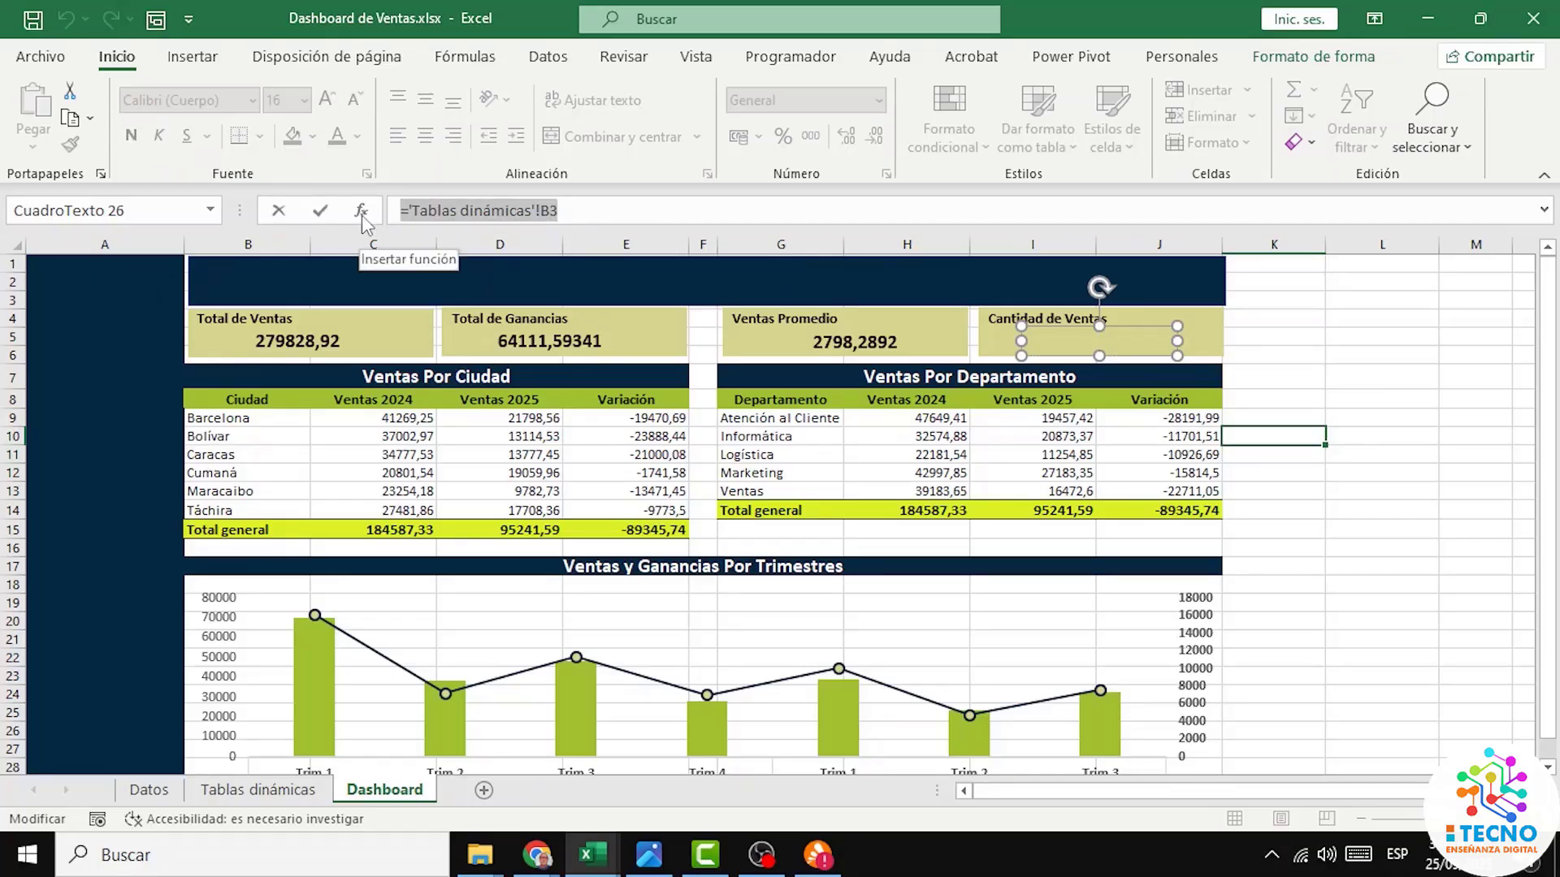
text(=)
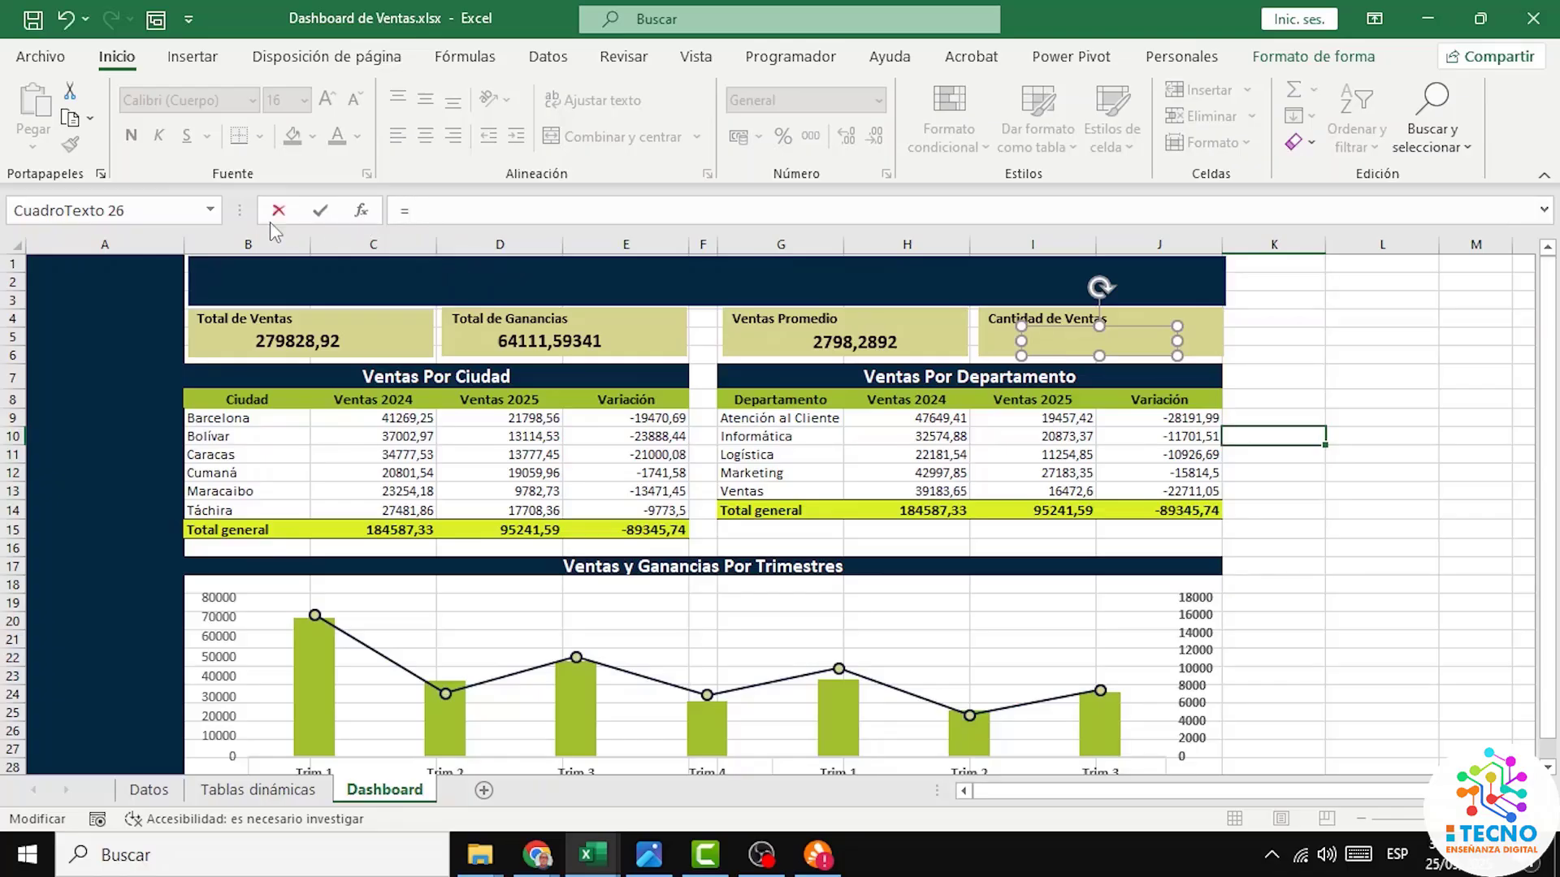
click(248, 792)
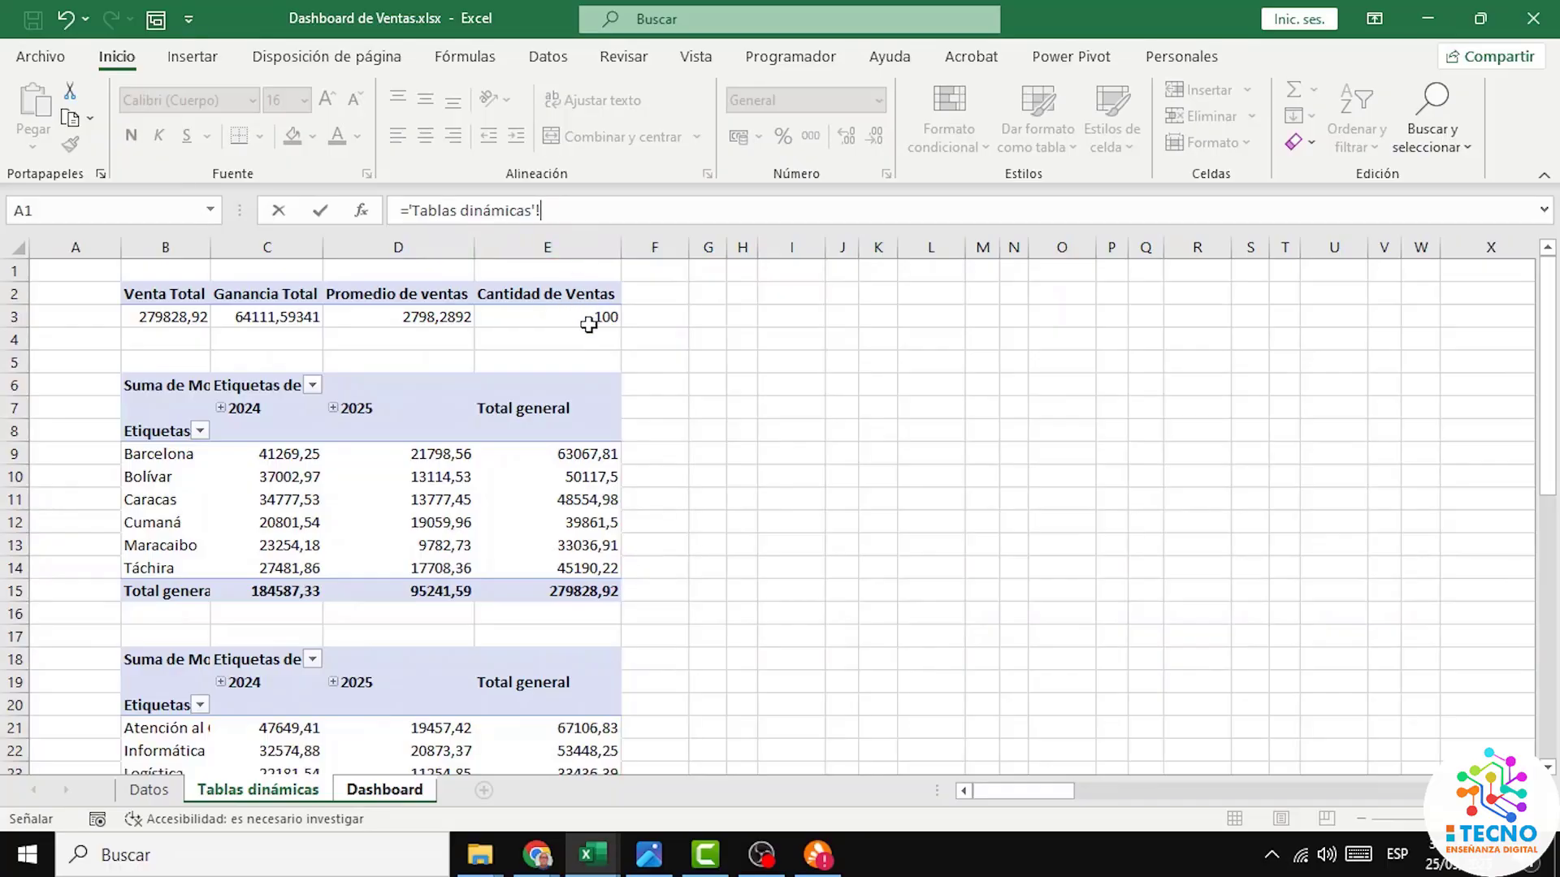
click(566, 210)
key(Return)
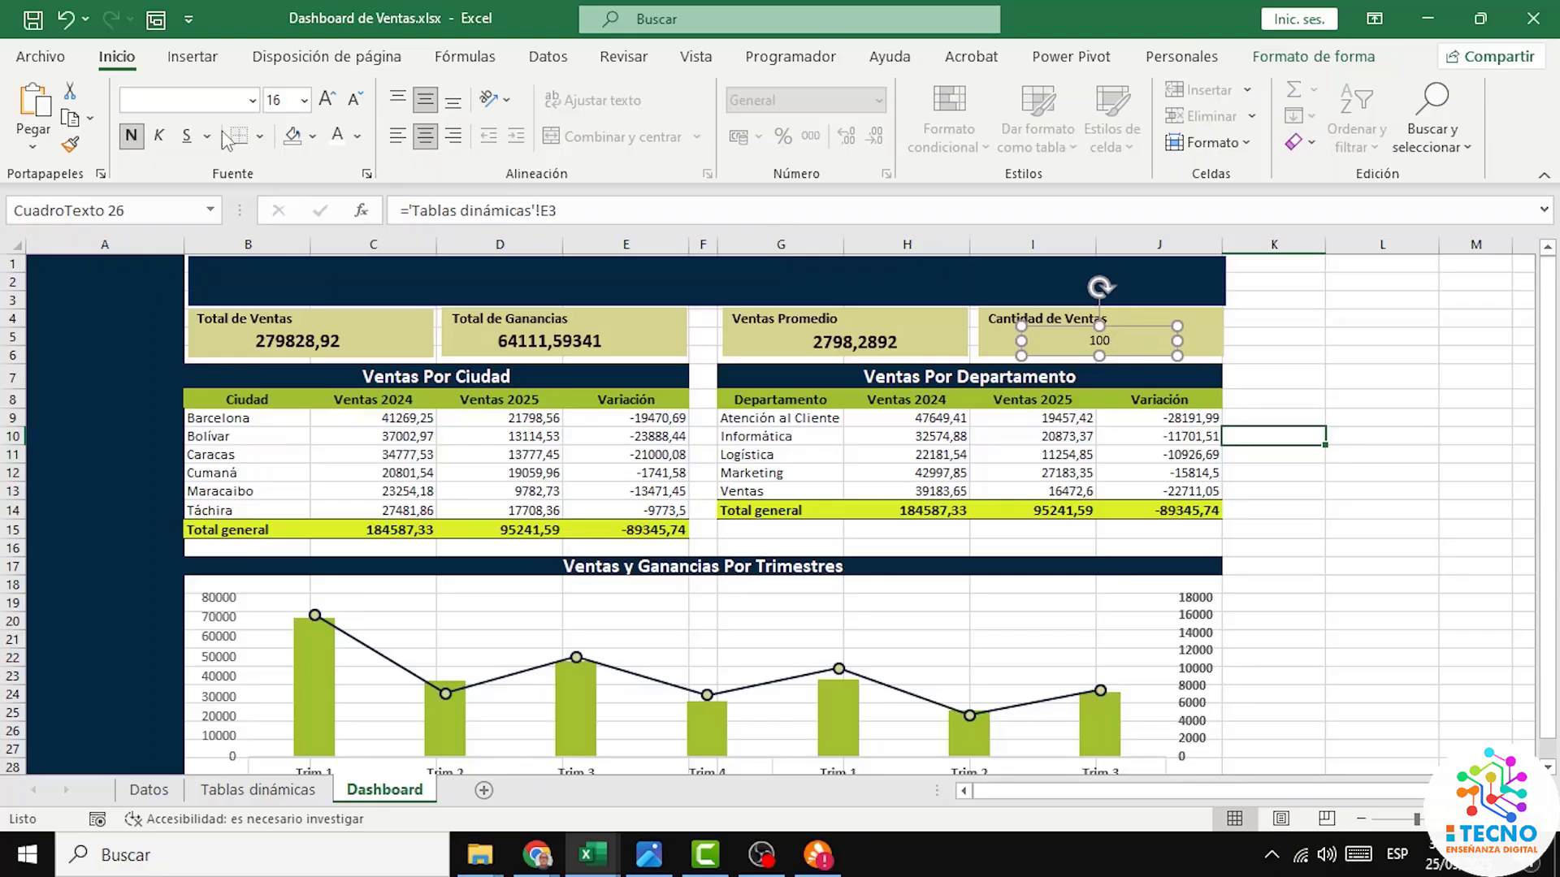
Step: Make the Cantidad de Ventas value bold and enlarge it to match the other card values
click(130, 136)
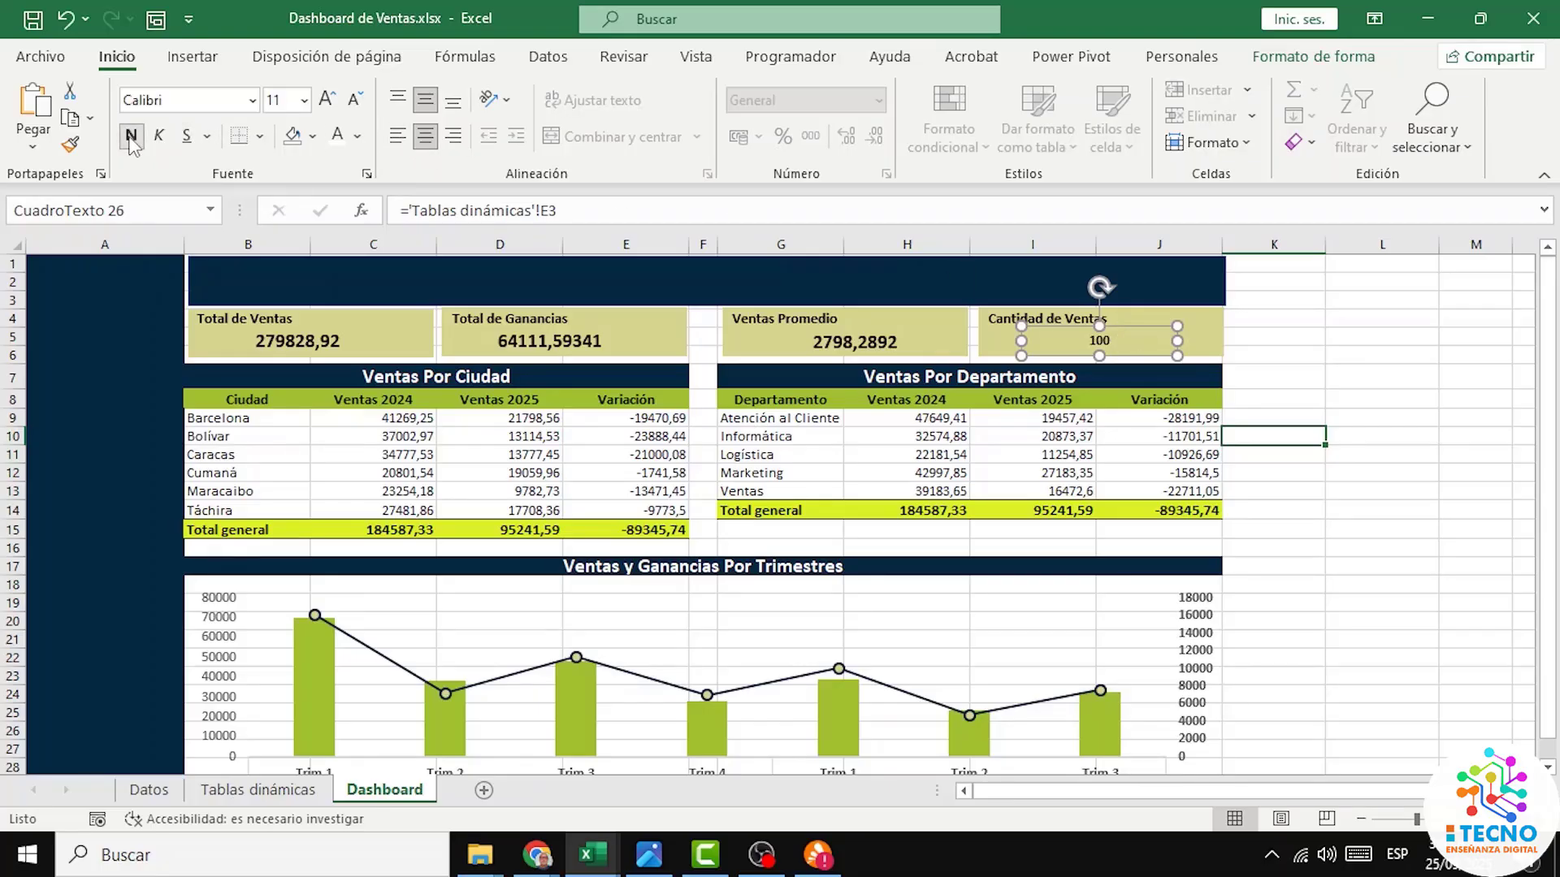
click(327, 100)
click(328, 100)
click(1257, 339)
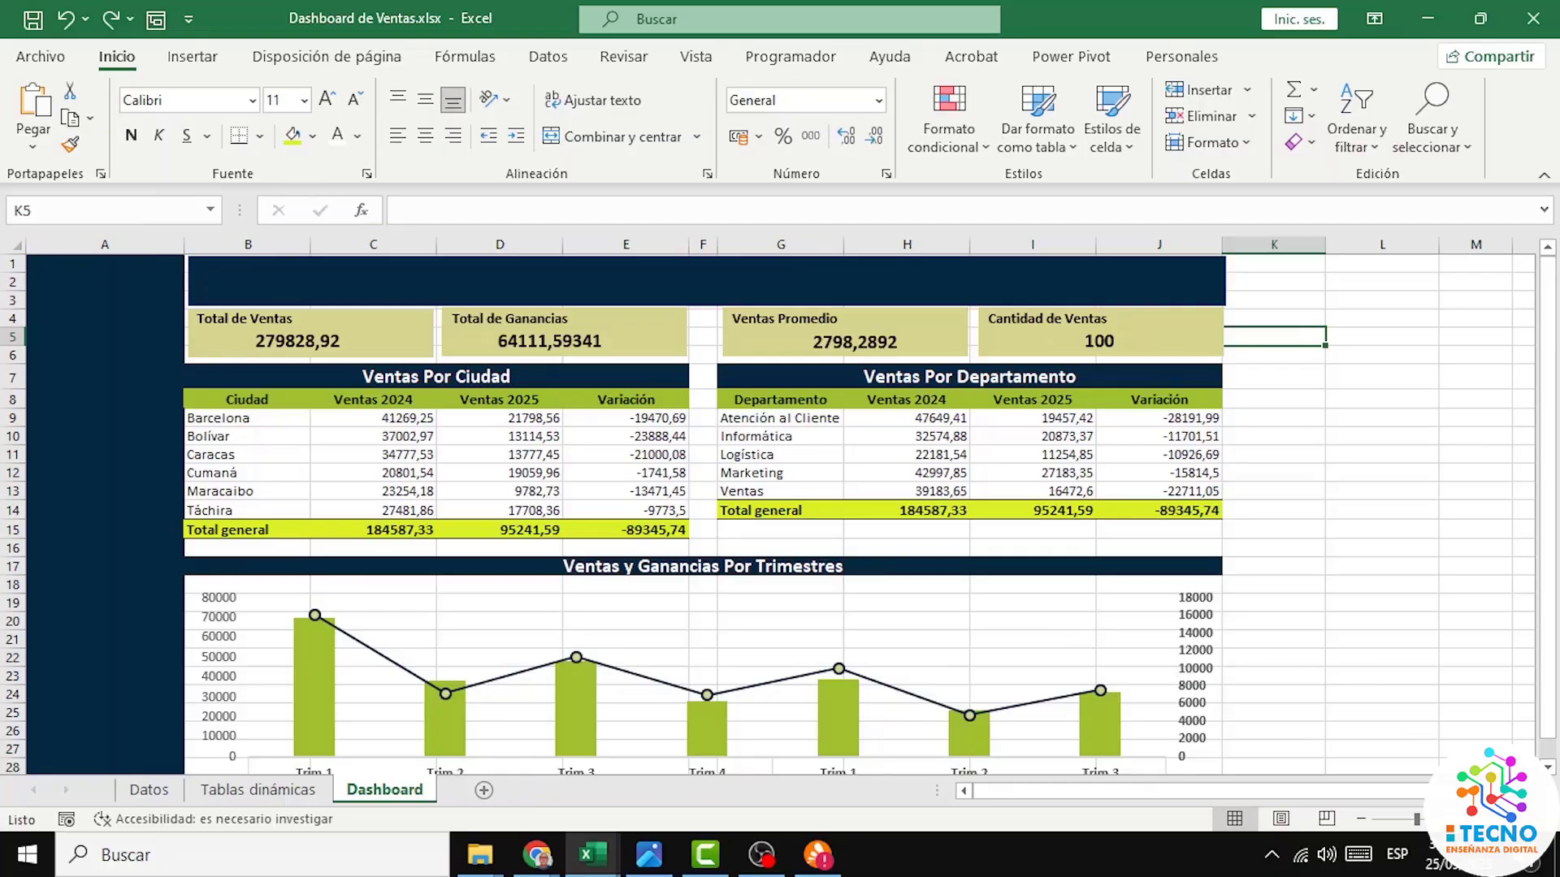
Step: Format the Ventas Por Ciudad figures in C9:E15 as Número with 2 decimals and a thousands separator
scroll(780, 504, up, 1)
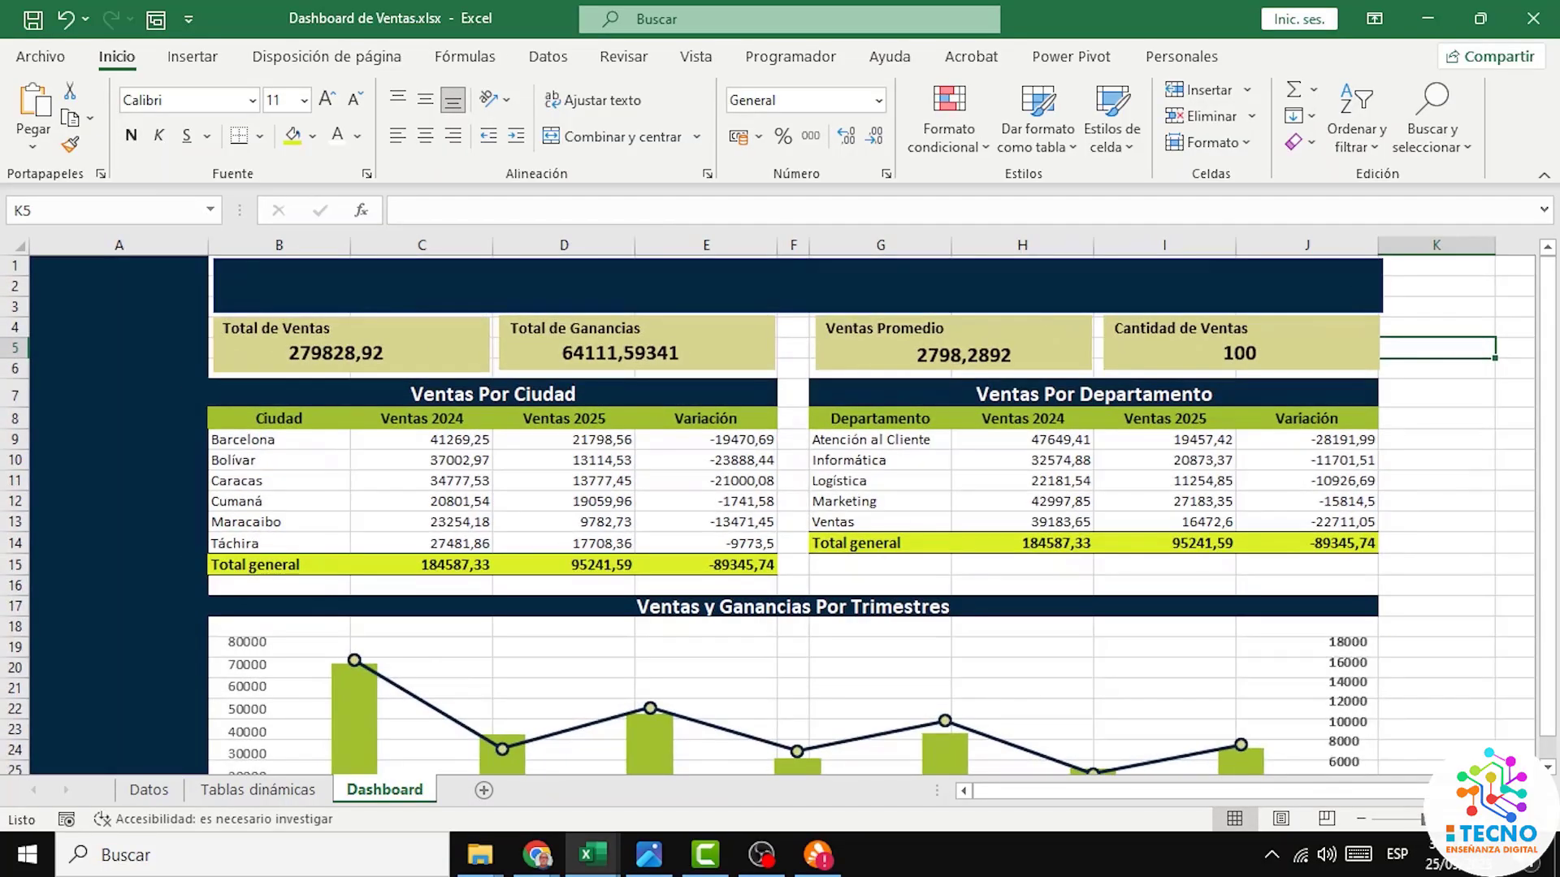
scroll(788, 650, up, 1)
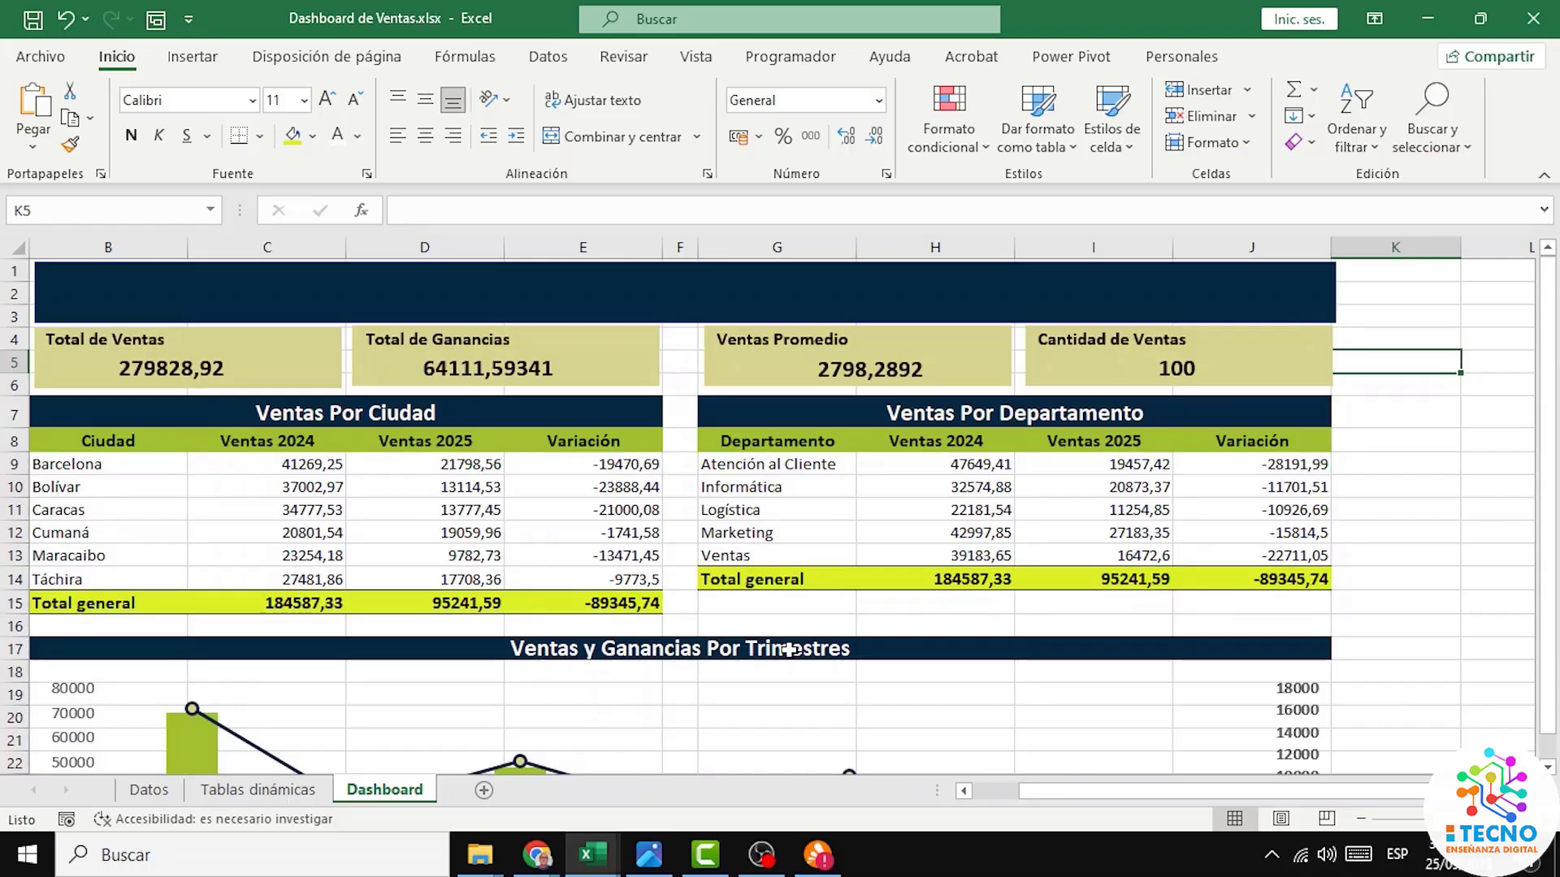
drag(1167, 802, 1121, 811)
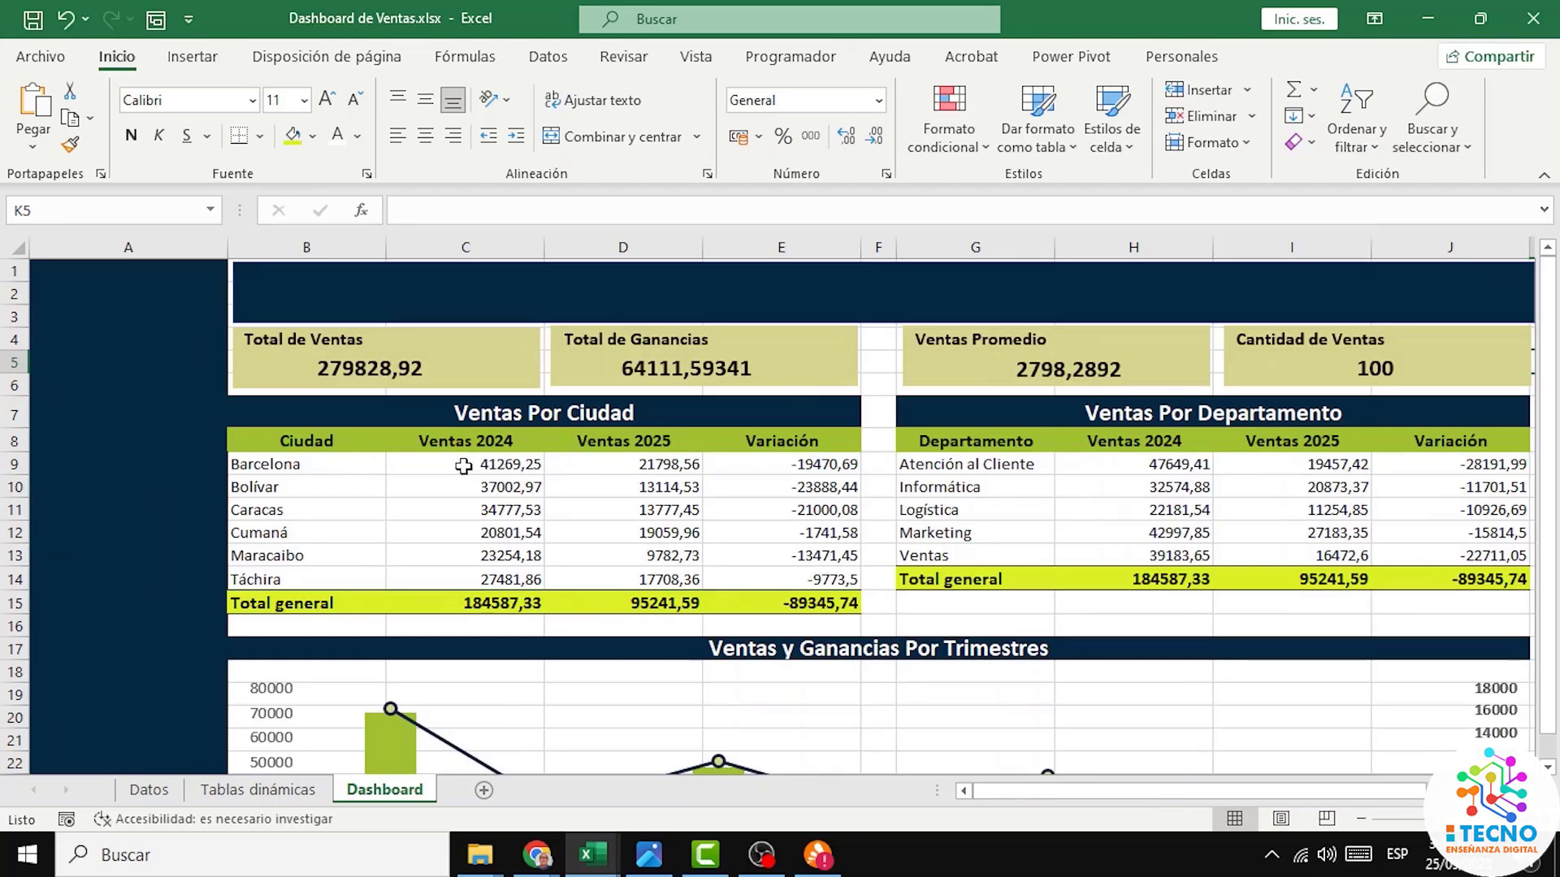
drag(434, 470, 797, 607)
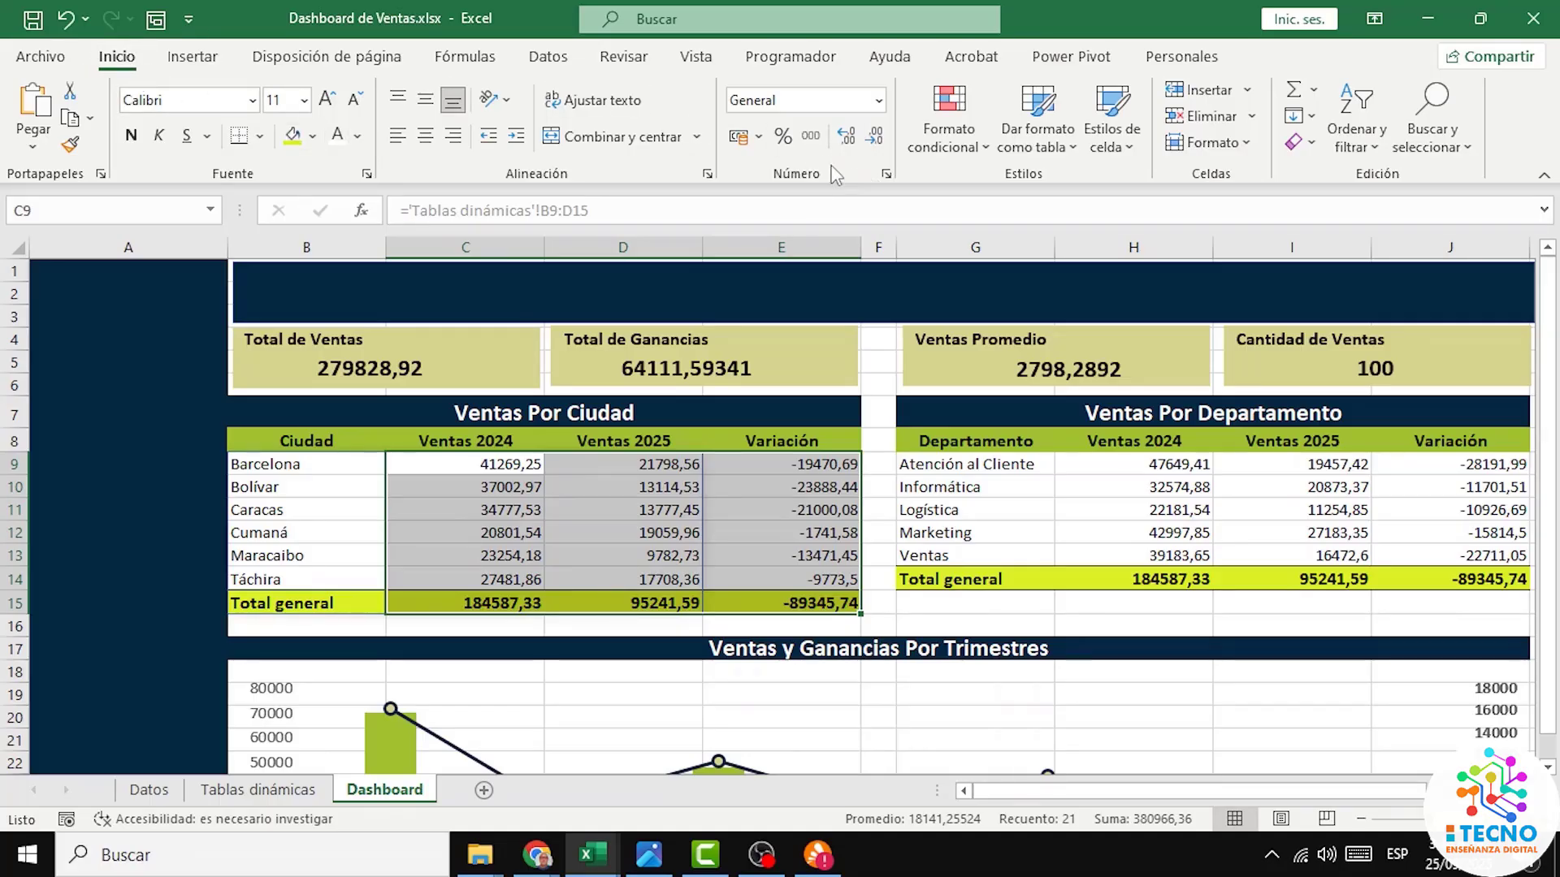
click(886, 175)
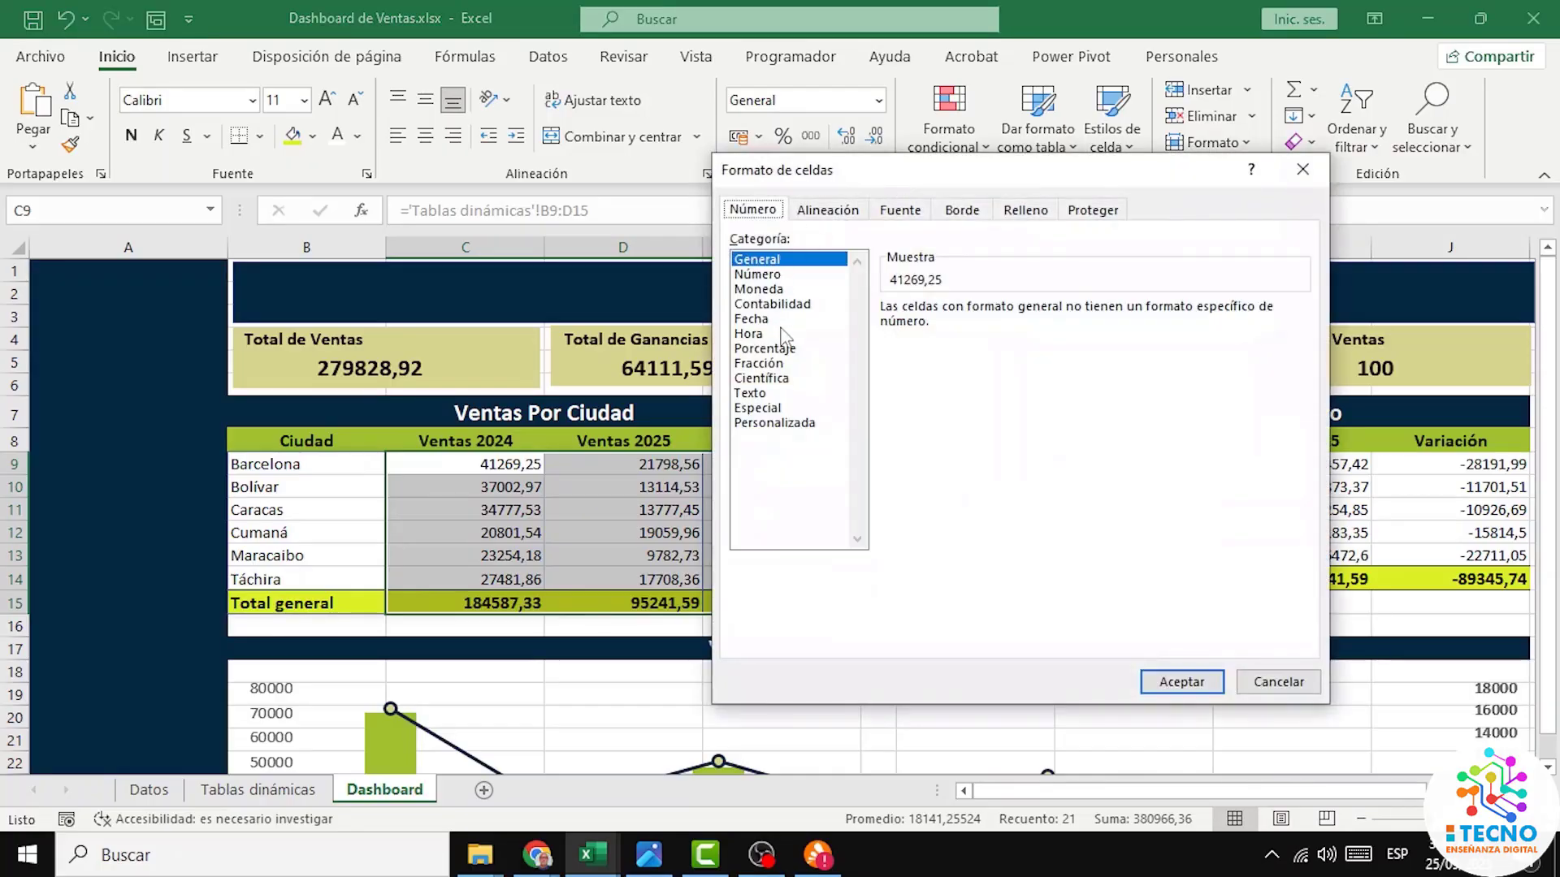
click(770, 277)
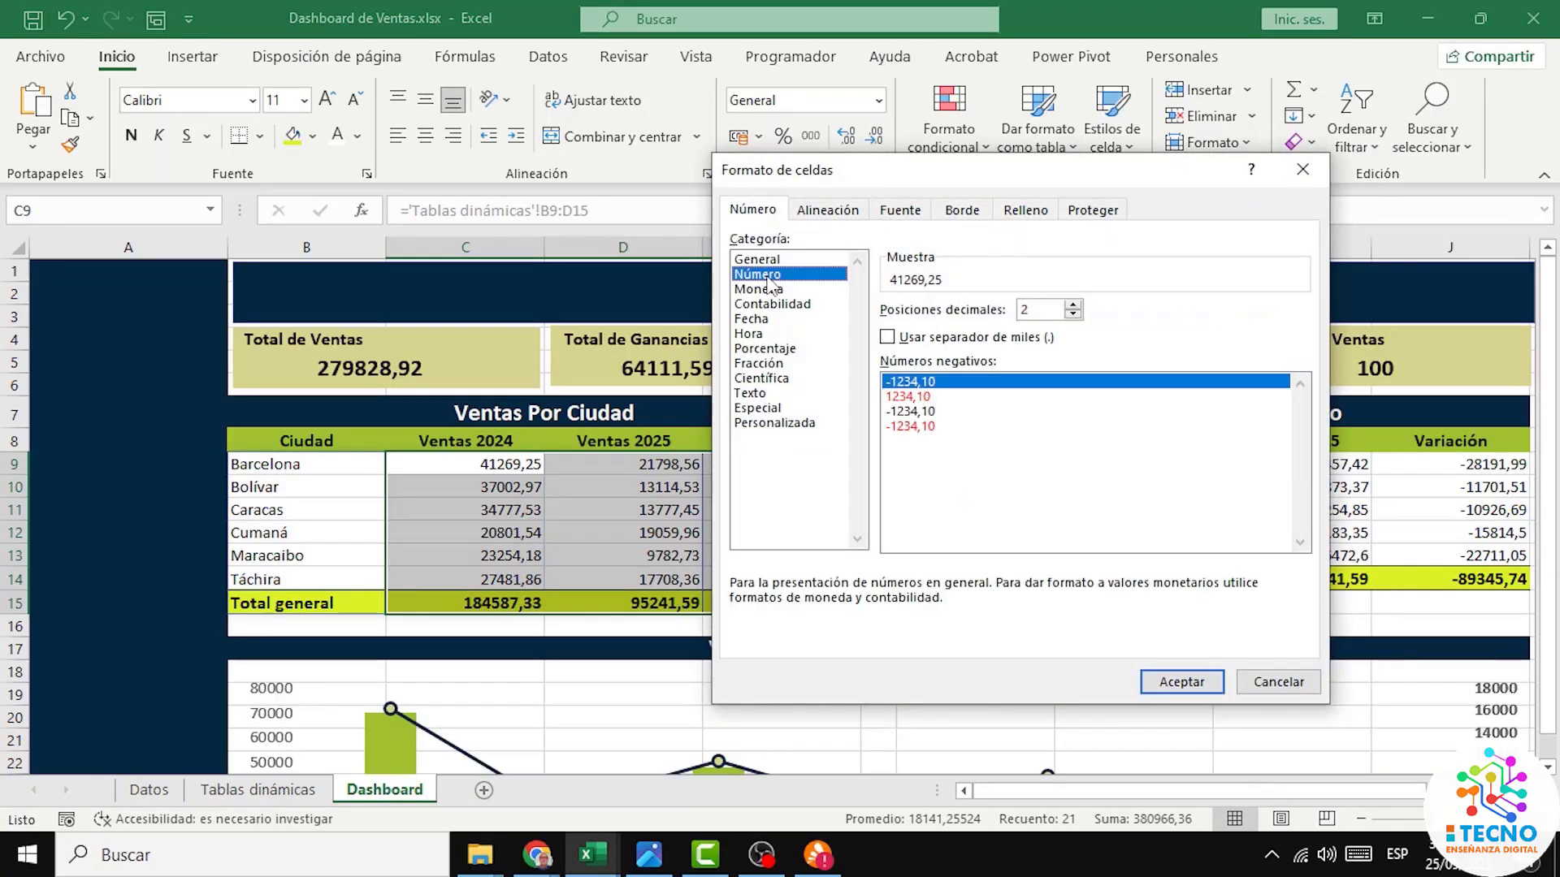
click(887, 337)
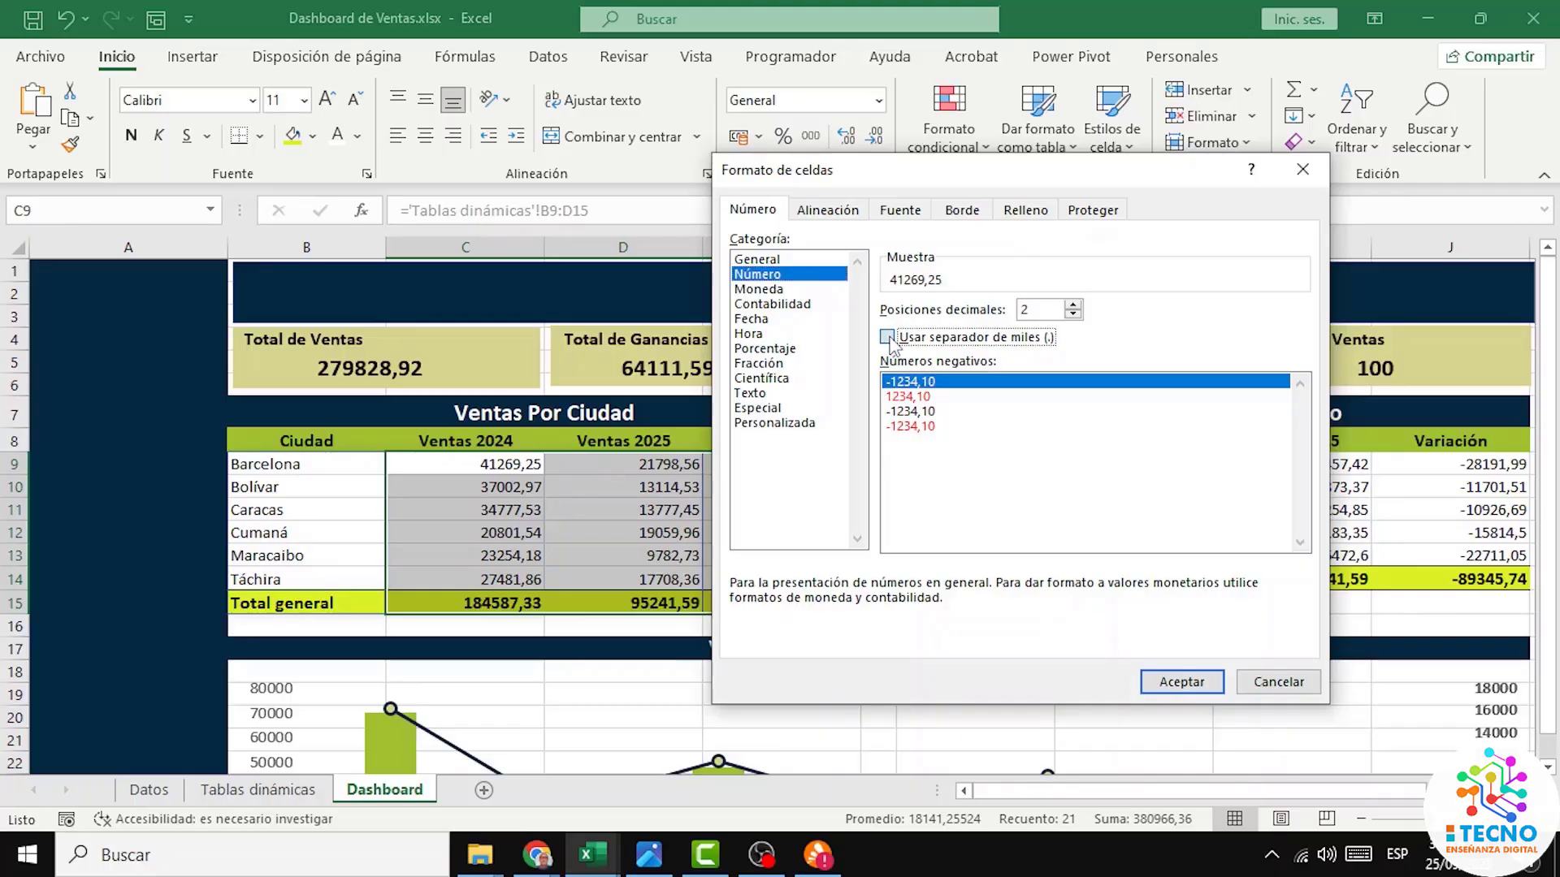
click(1182, 683)
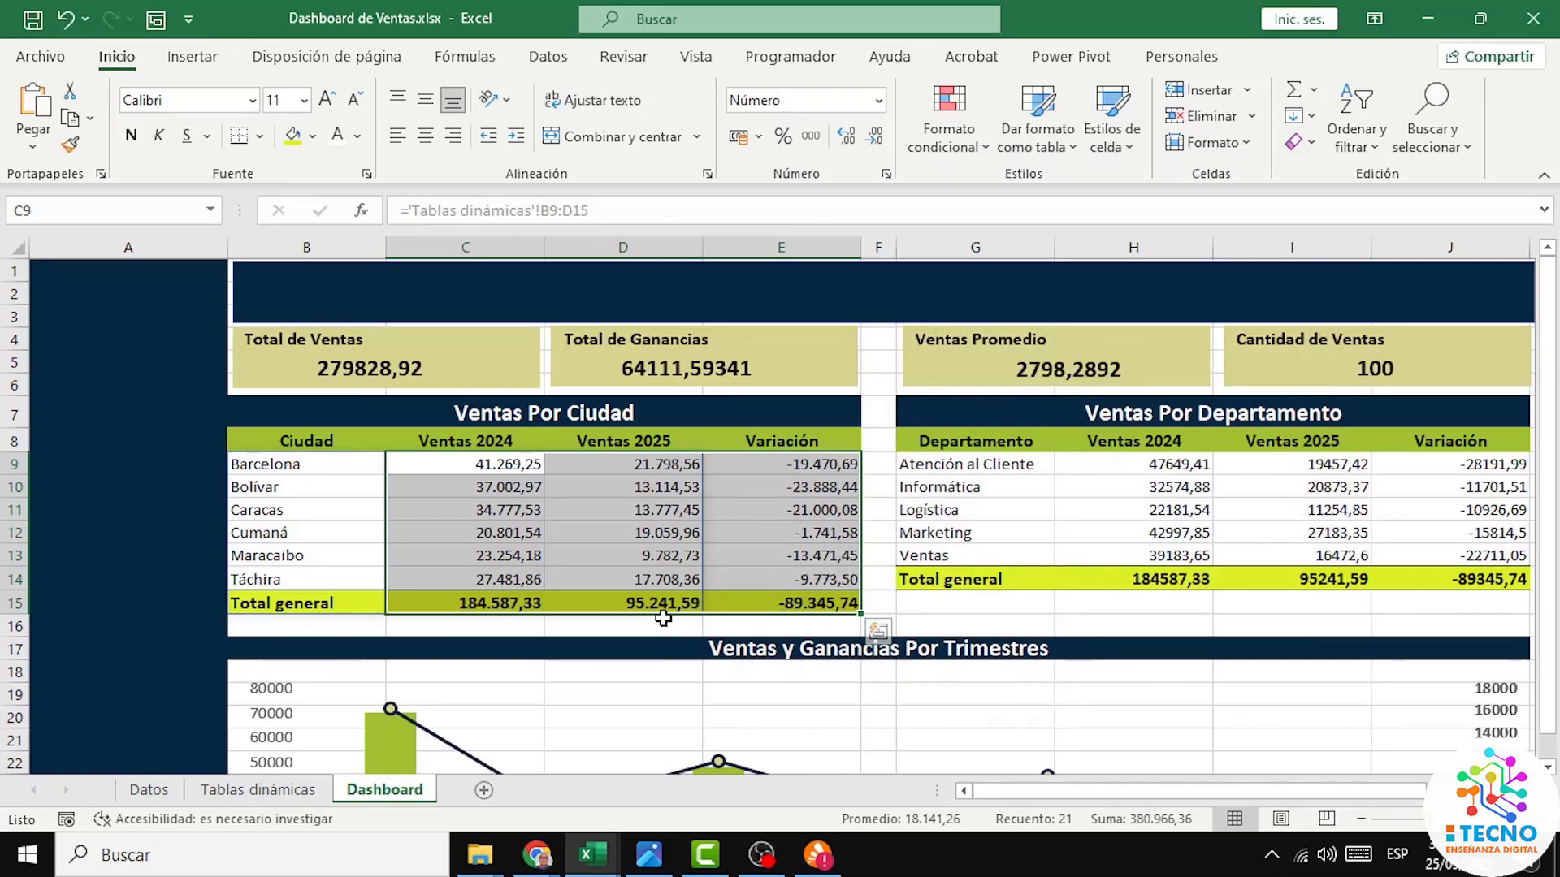
click(790, 689)
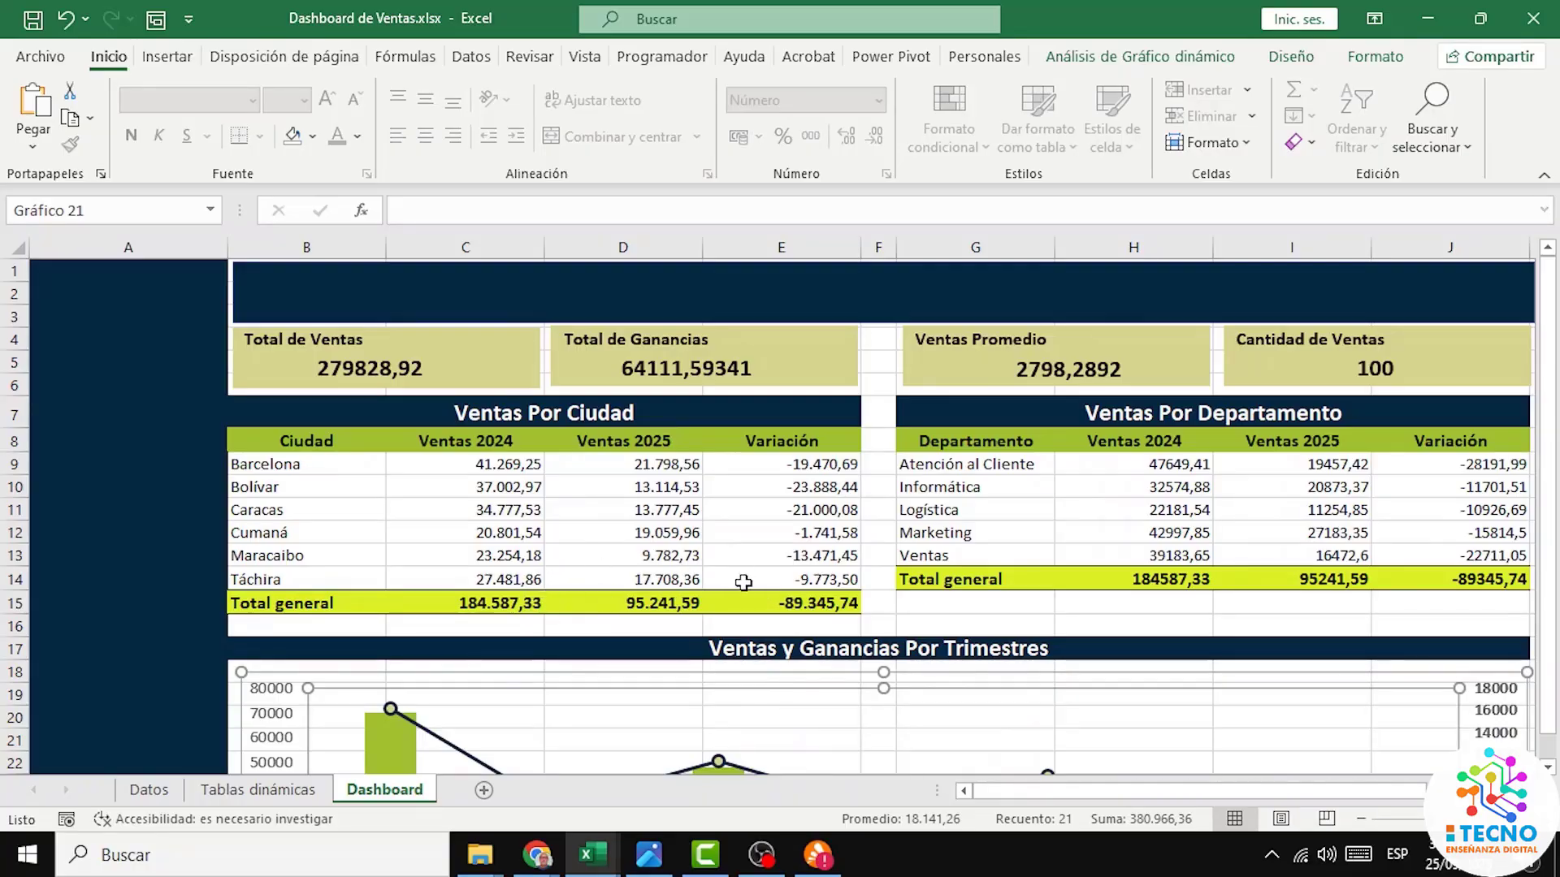
Step: Format the Ventas Por Departamento figures in H9:J14 as Número with 2 decimals and a thousands separator
scroll(1019, 796, right, 3)
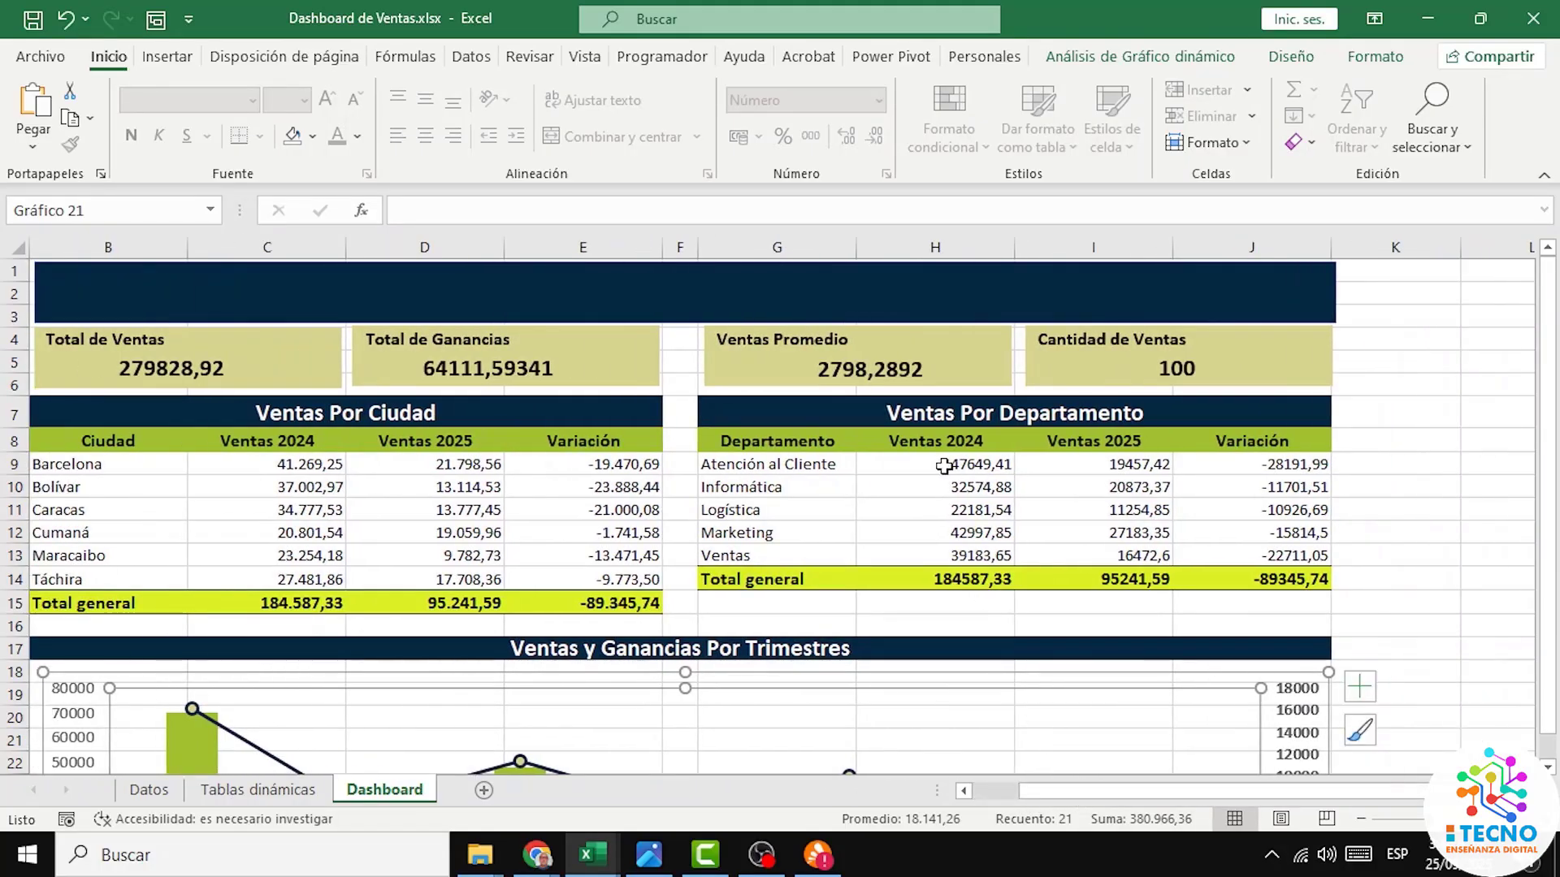
drag(944, 466, 1247, 578)
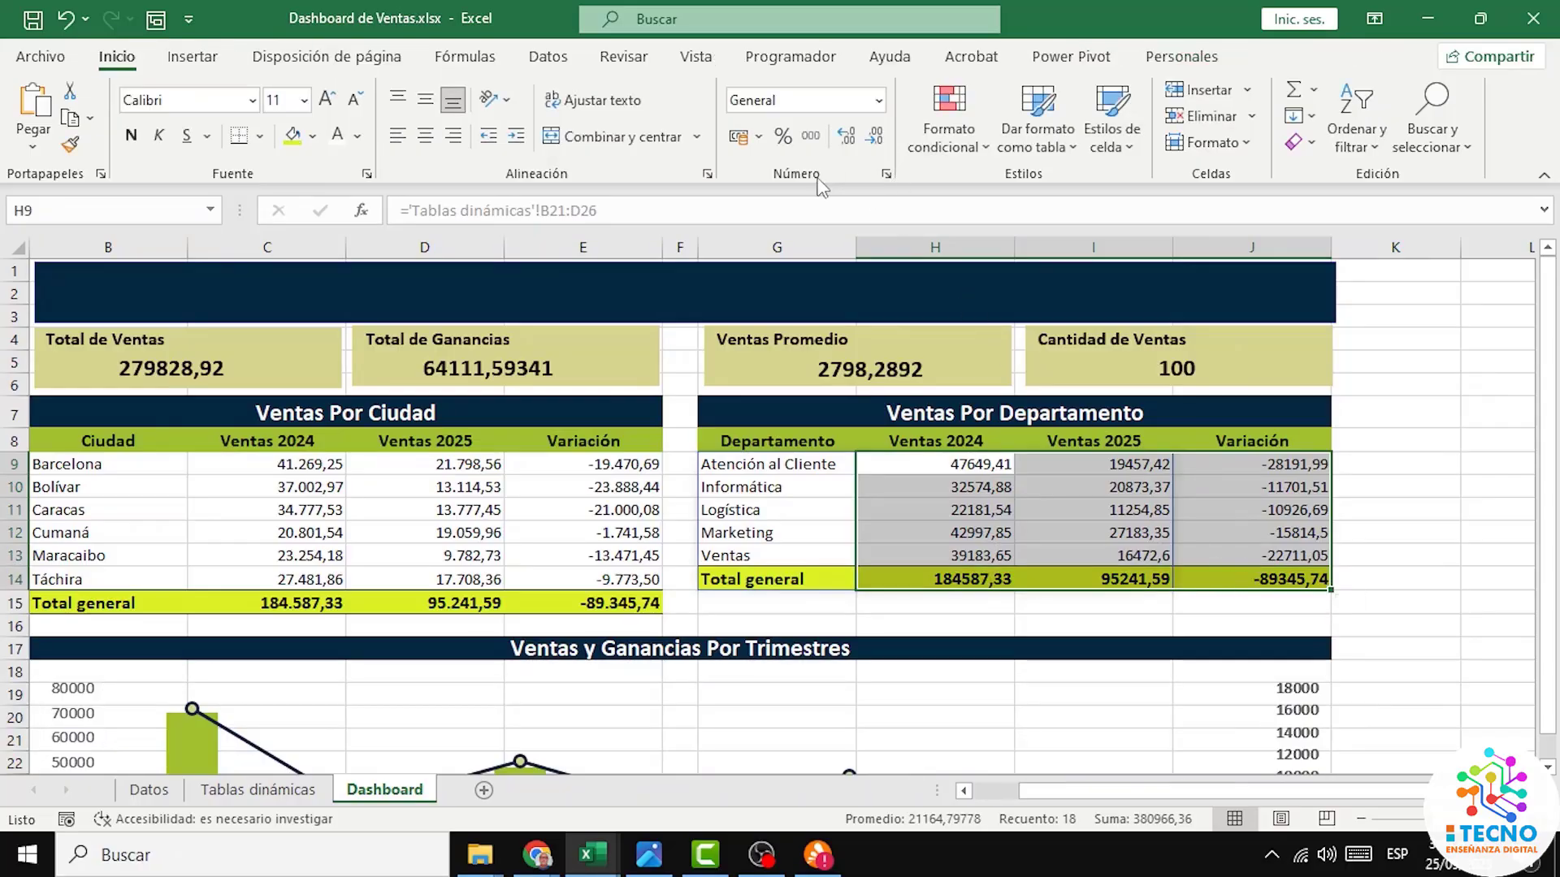
click(887, 175)
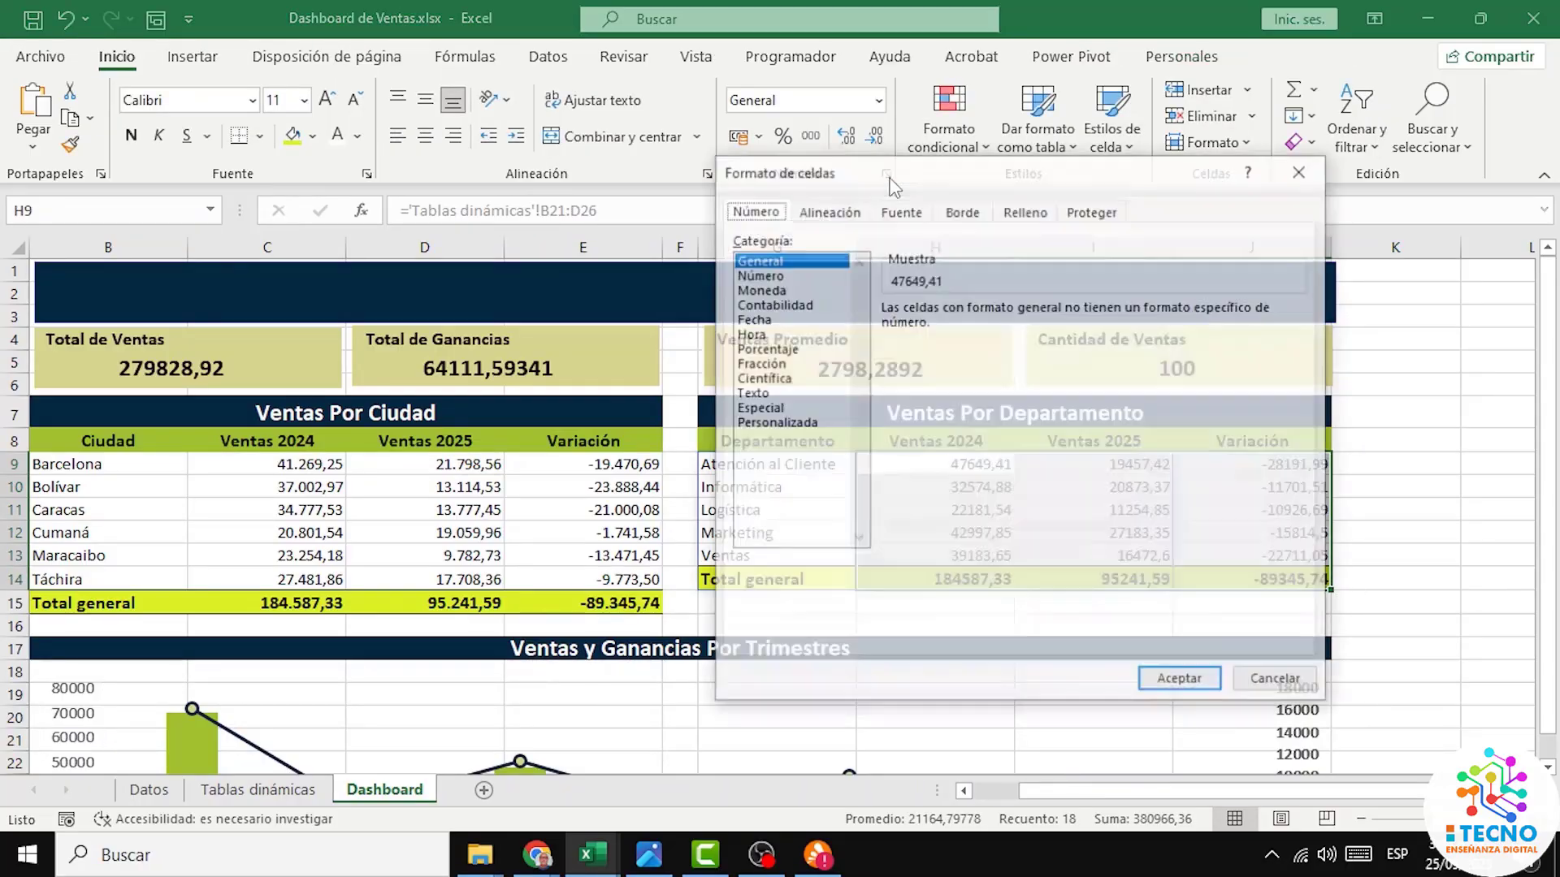
click(755, 276)
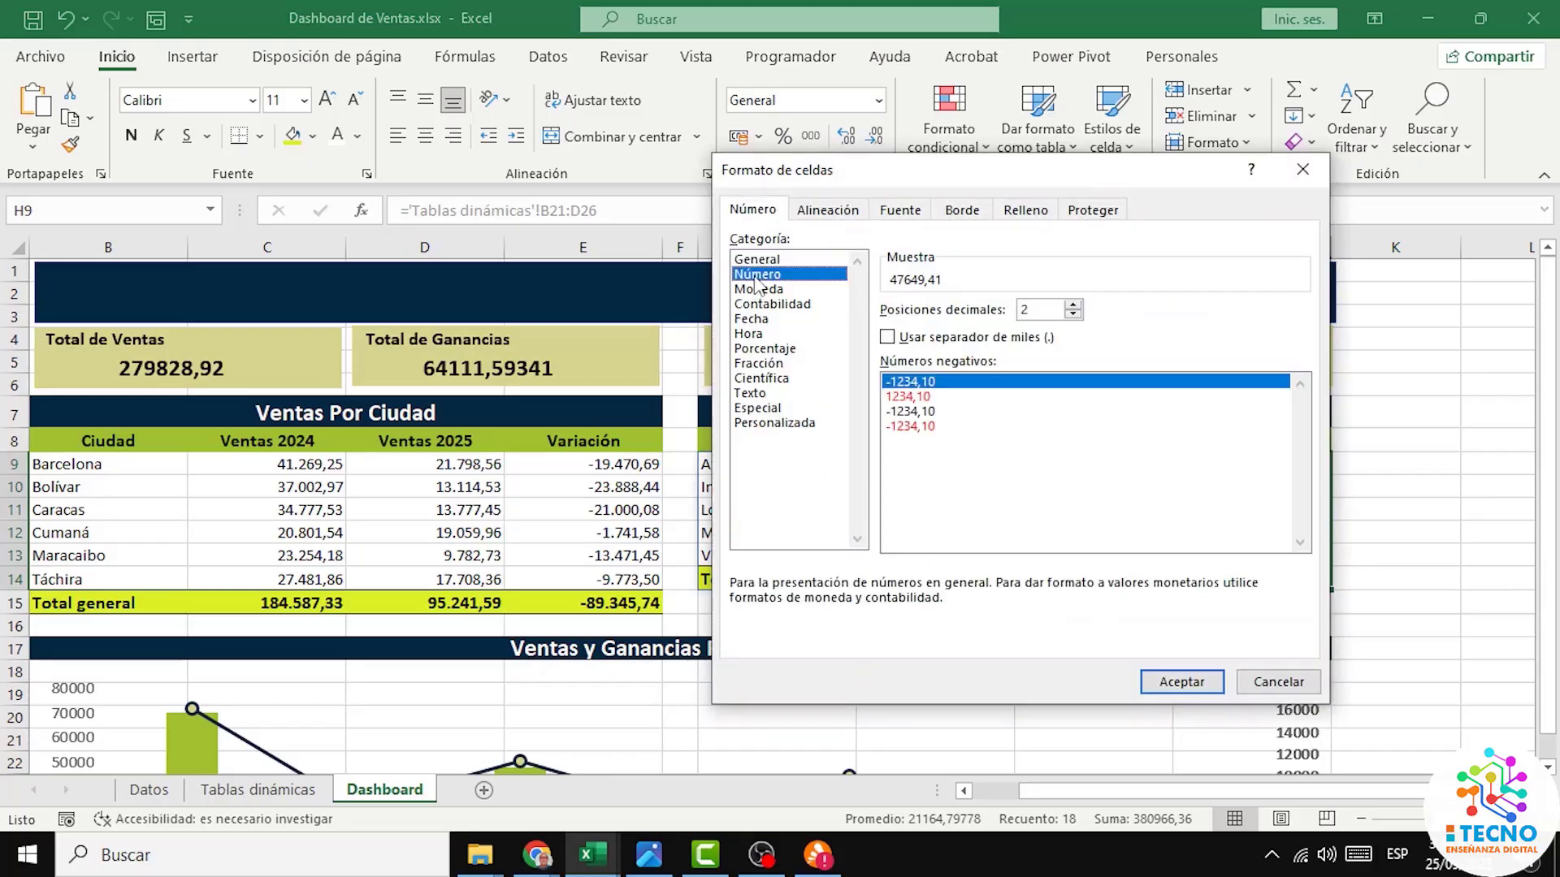
click(888, 338)
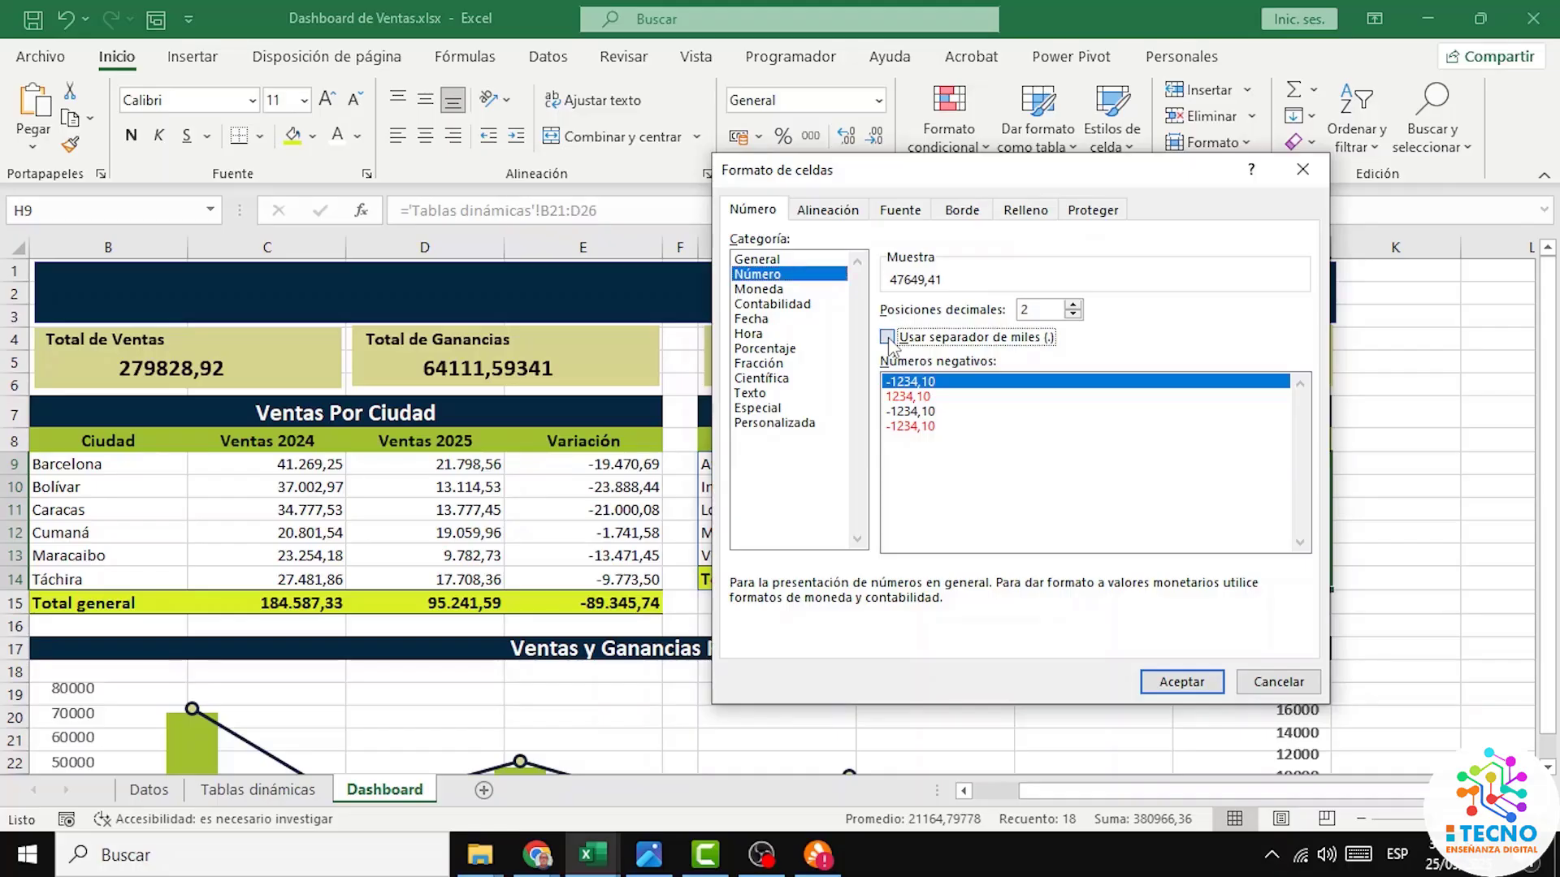
click(1181, 683)
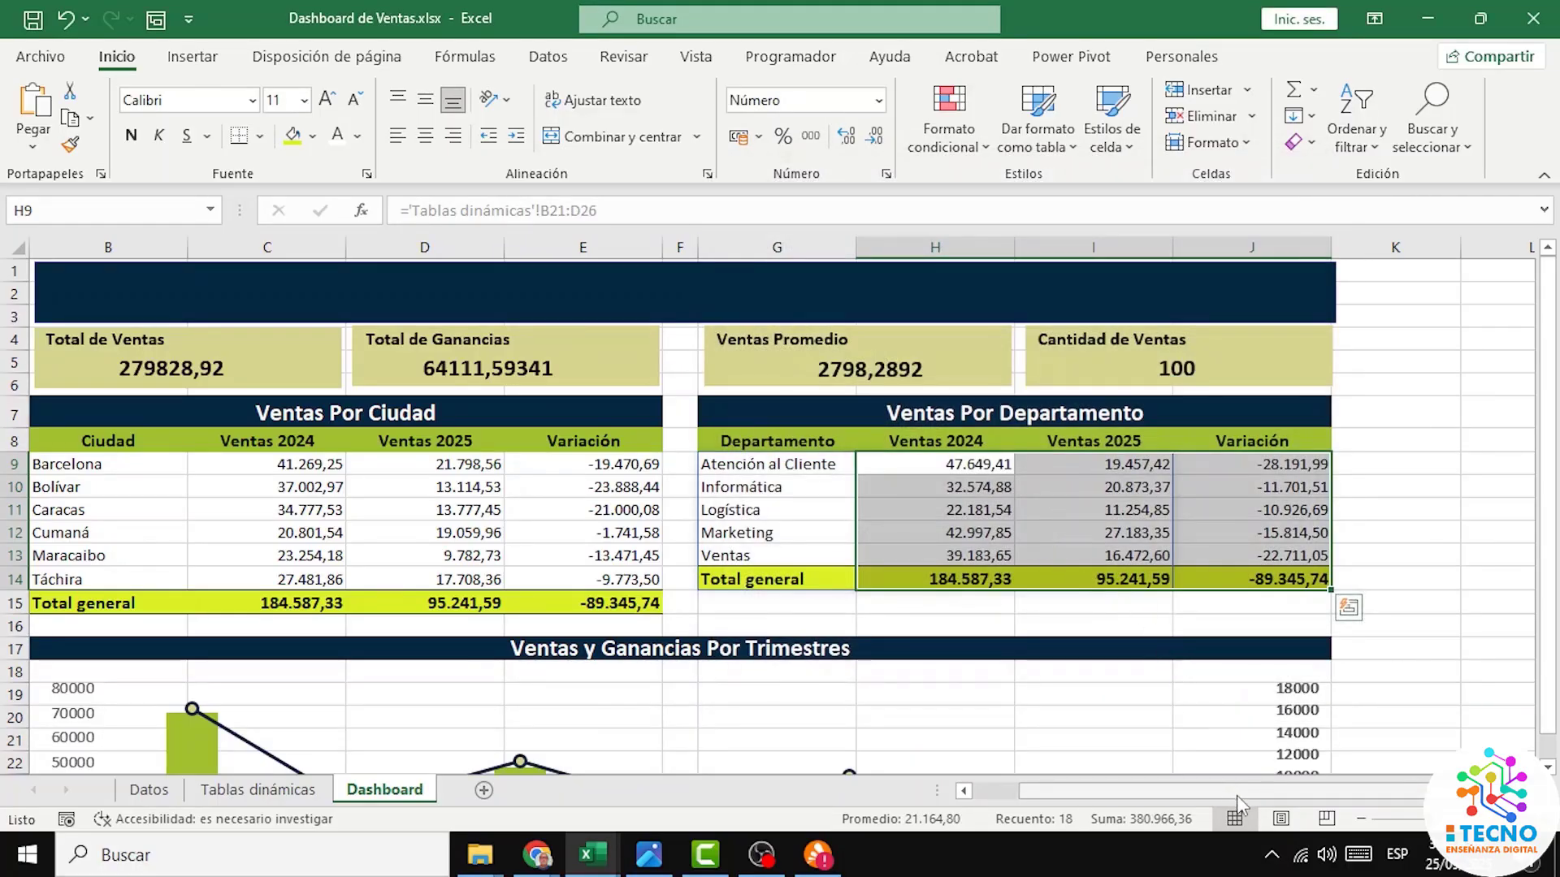
drag(1236, 792, 1260, 727)
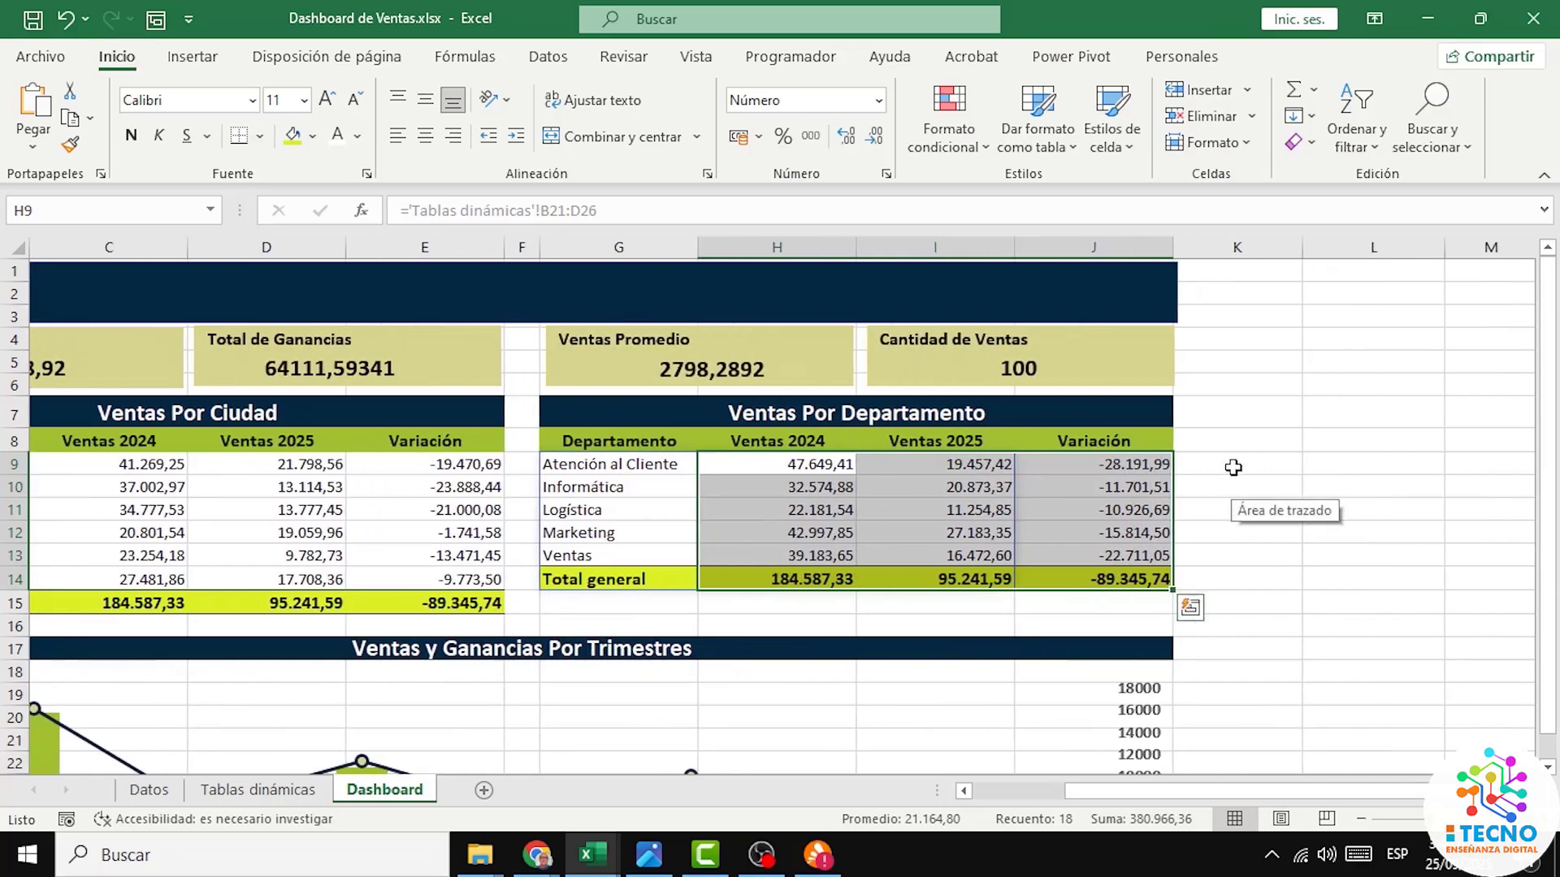
click(1233, 467)
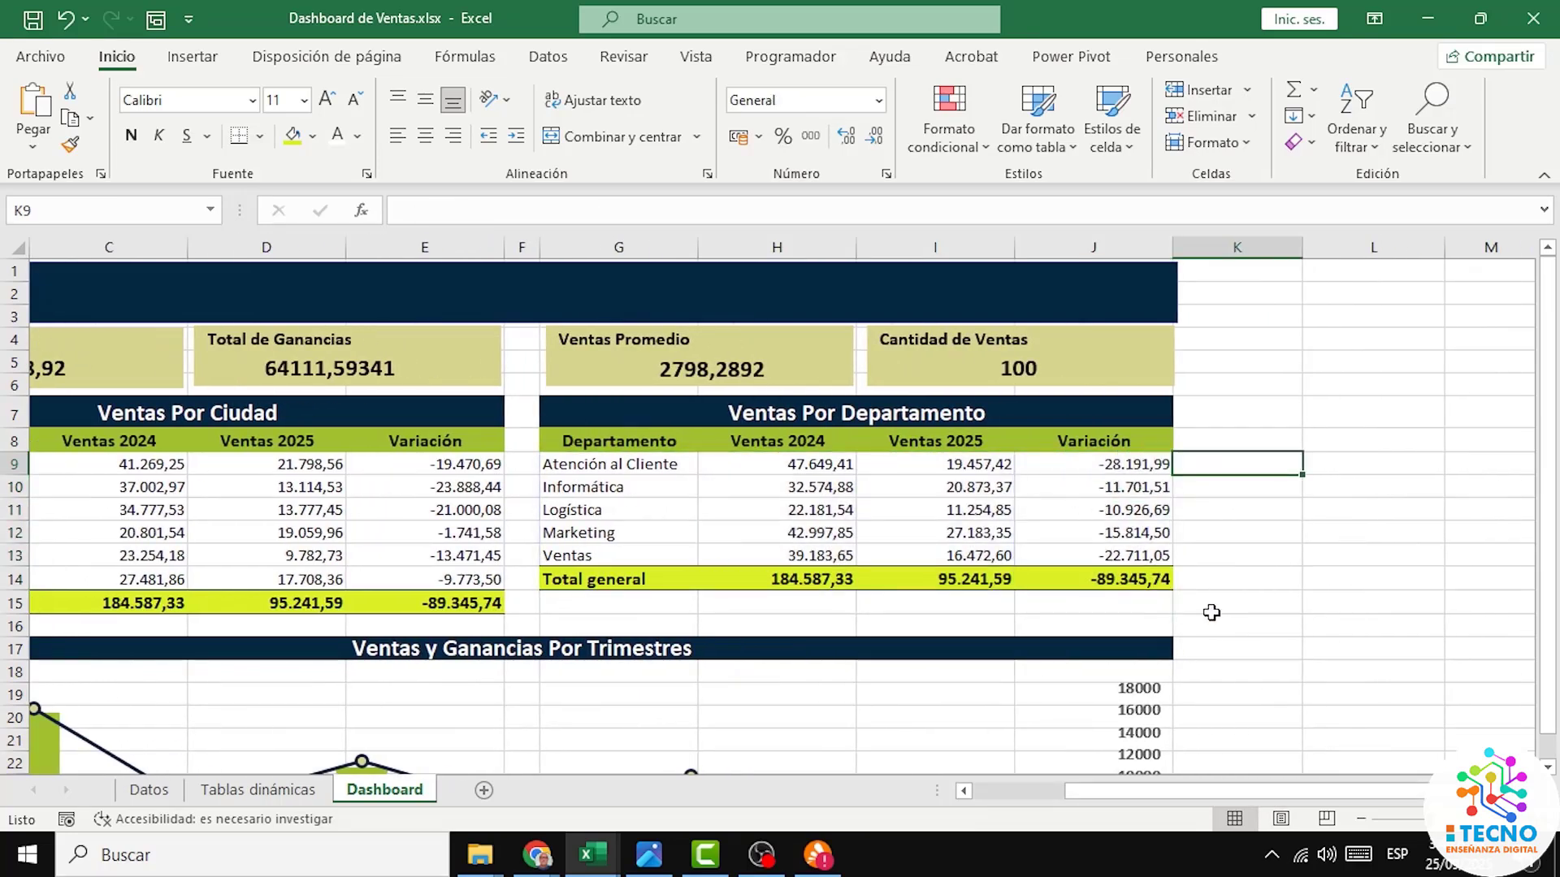
Step: On the Tablas dinámicas sheet, format the summary pivot values in B3:E3 as Número with 2 decimals and a thousands separator
drag(1375, 796, 1251, 824)
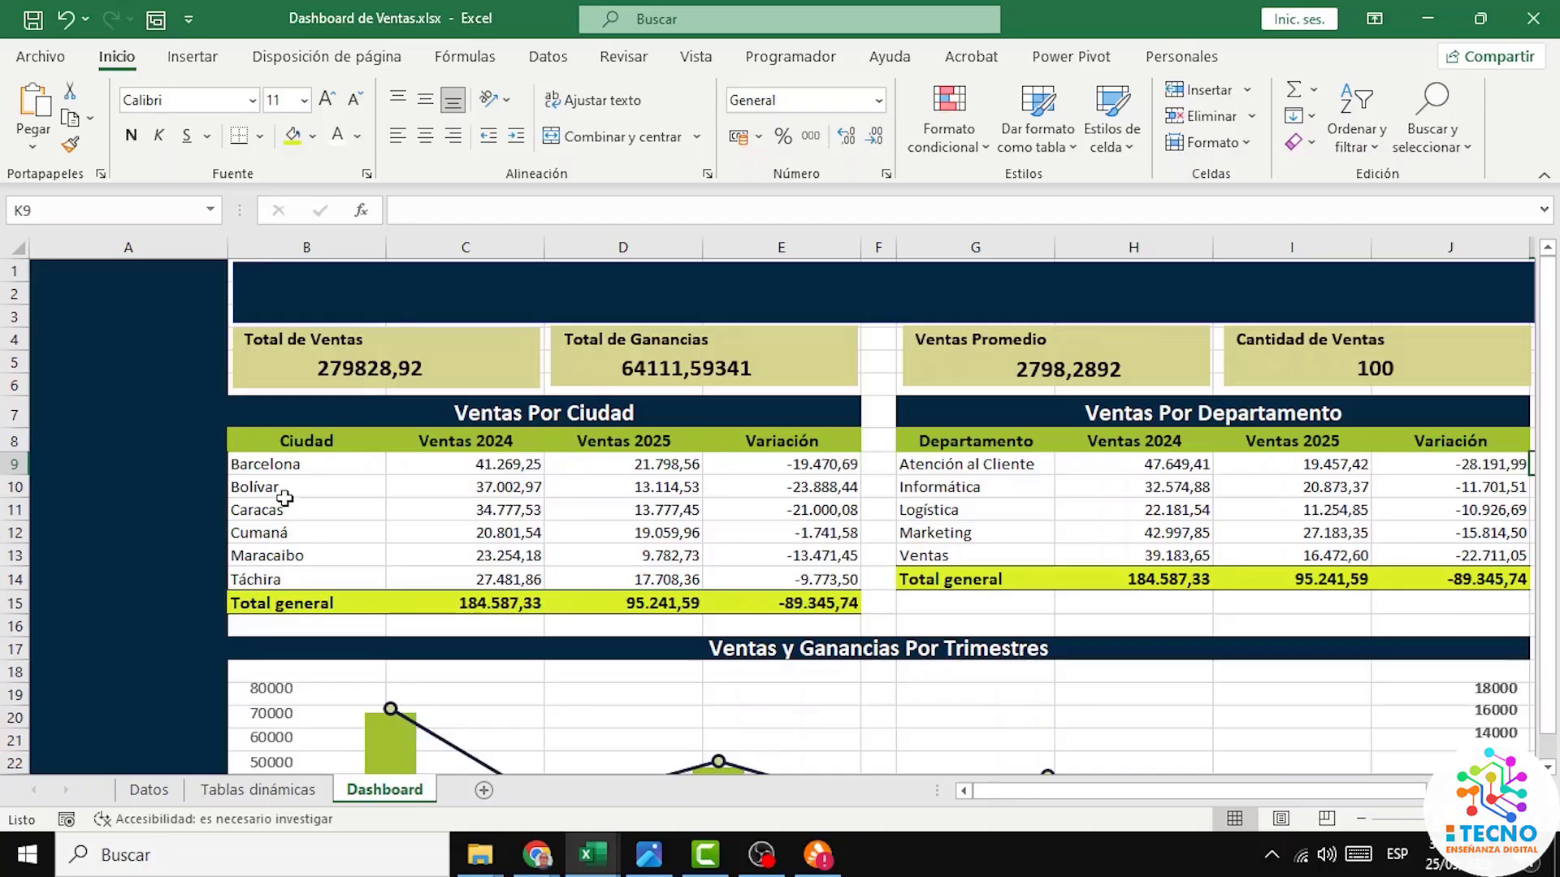
click(269, 795)
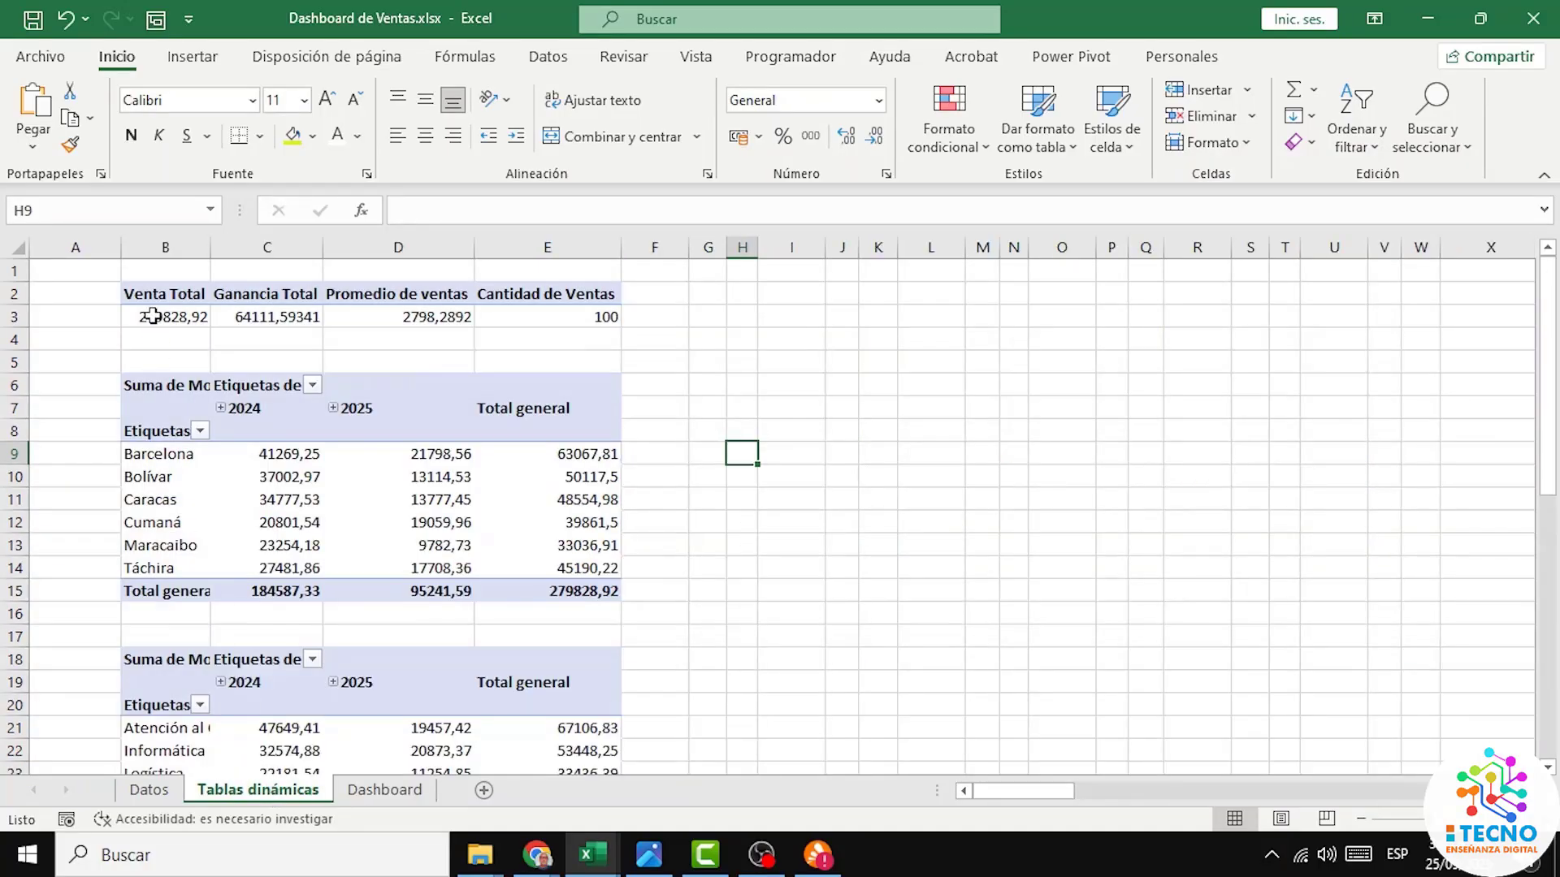
drag(155, 318, 507, 323)
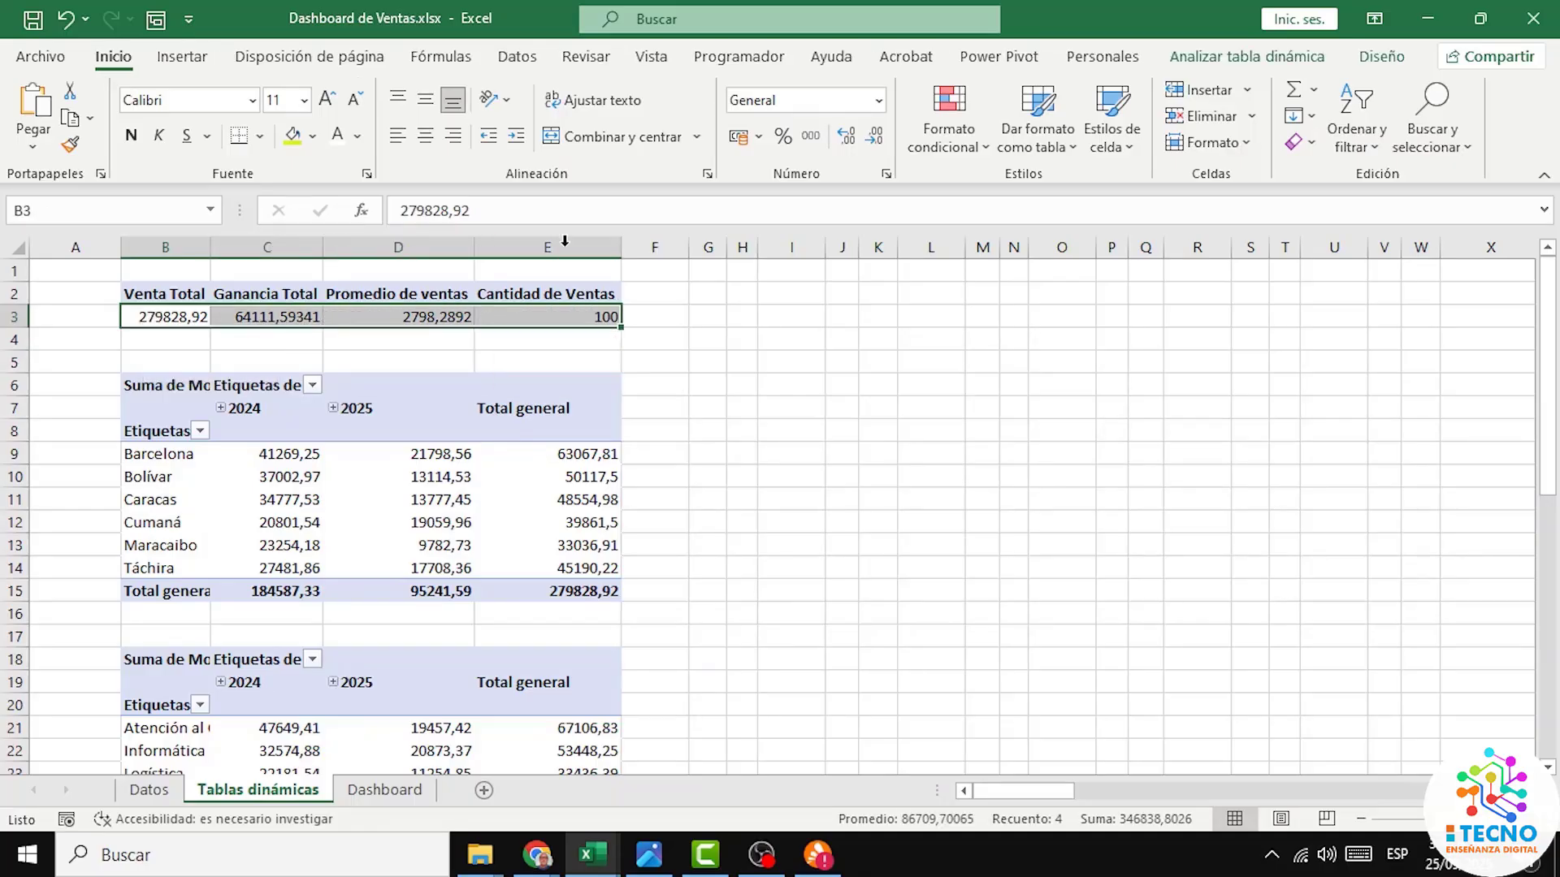
click(886, 174)
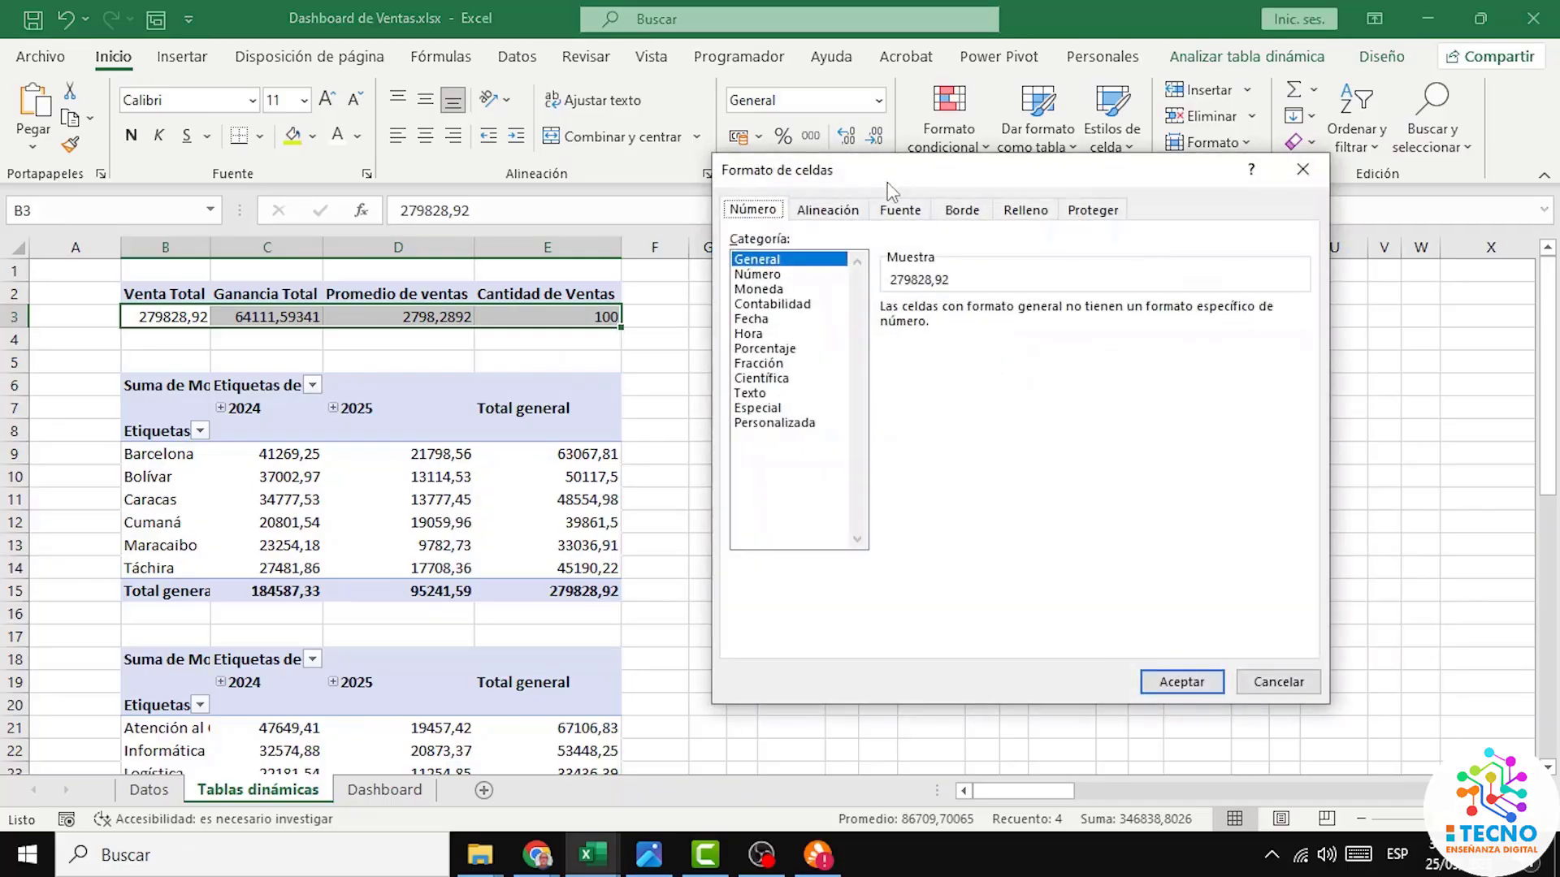
click(778, 276)
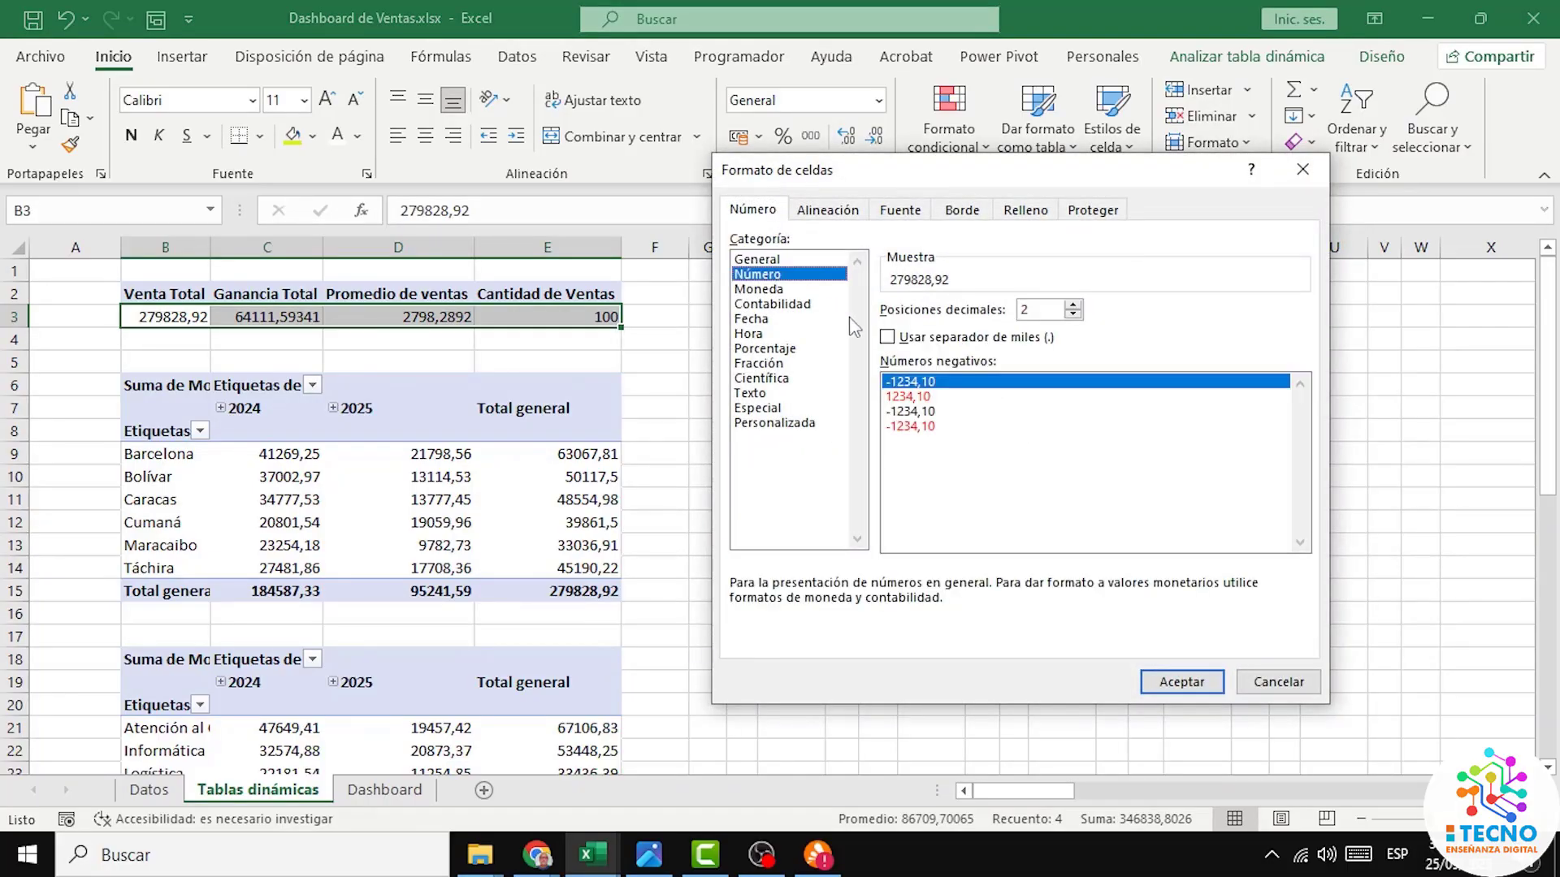
click(888, 337)
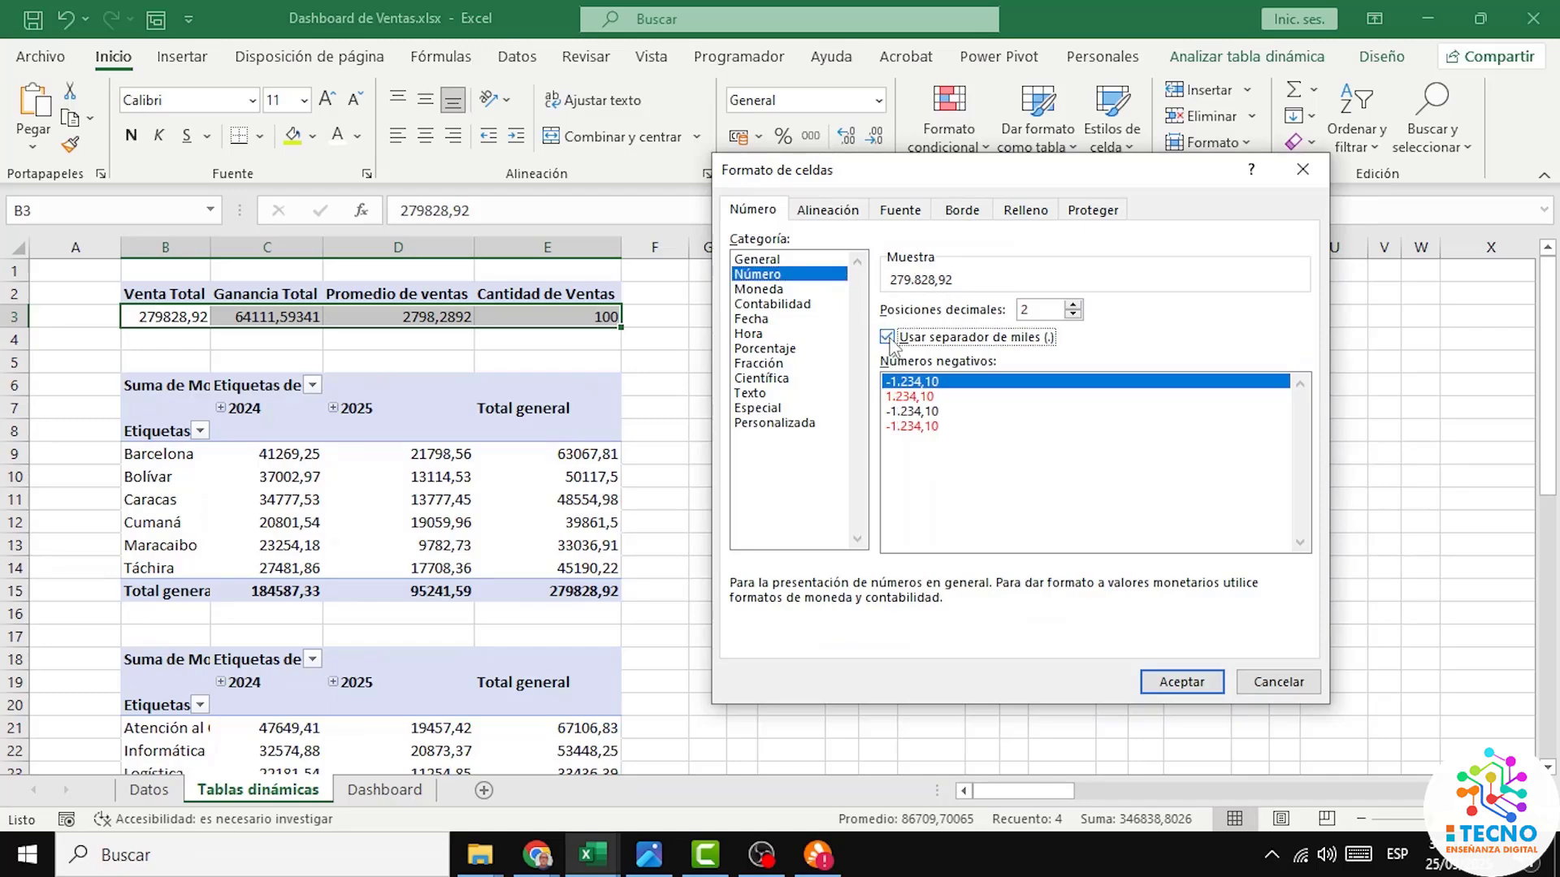
click(1180, 682)
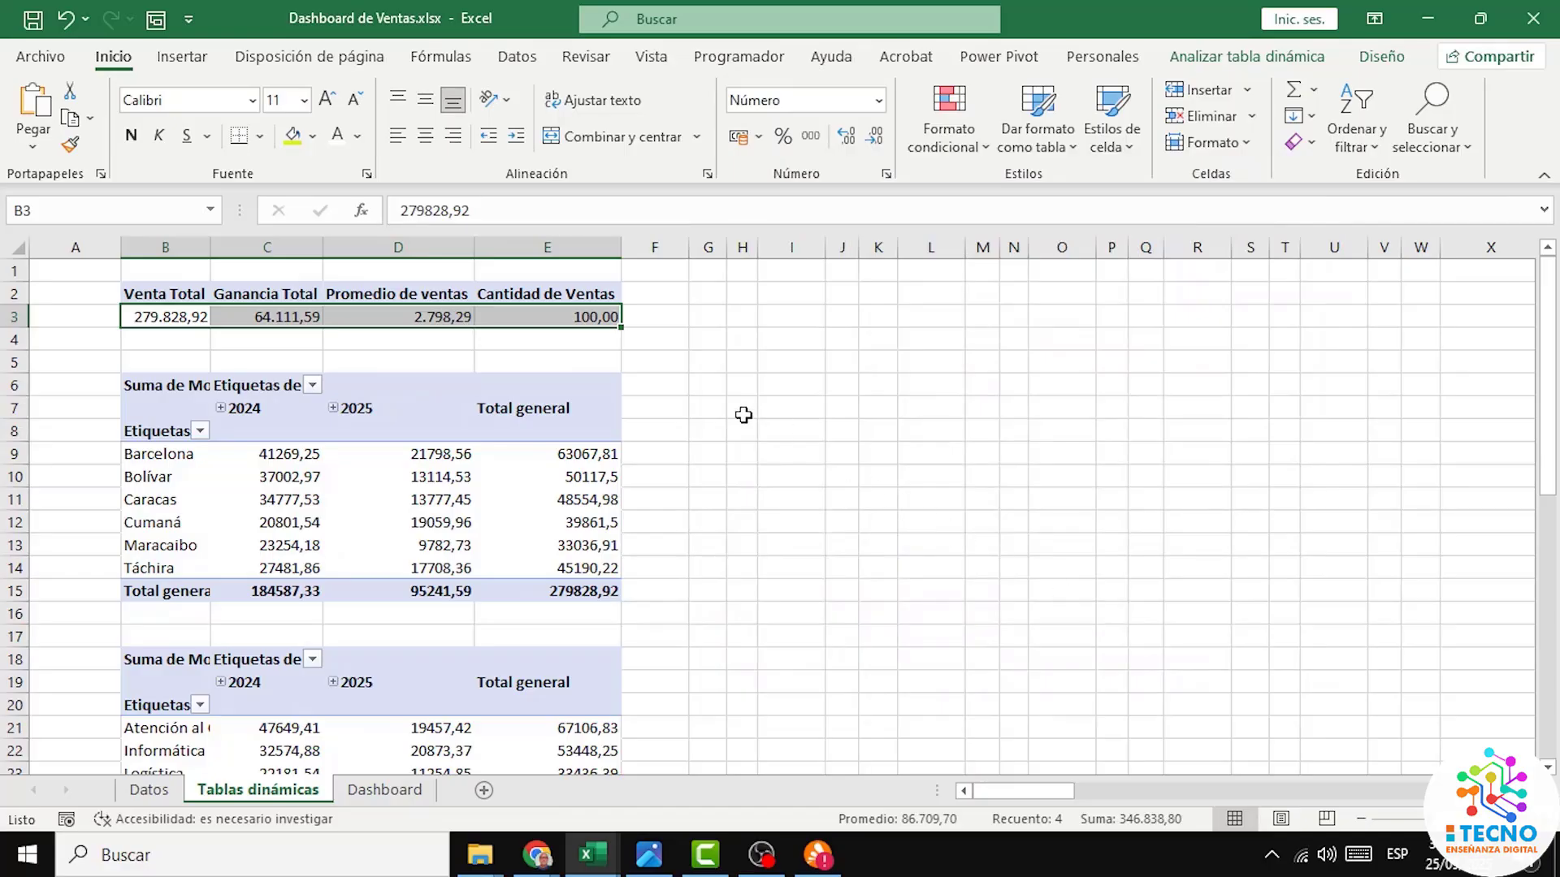
click(708, 342)
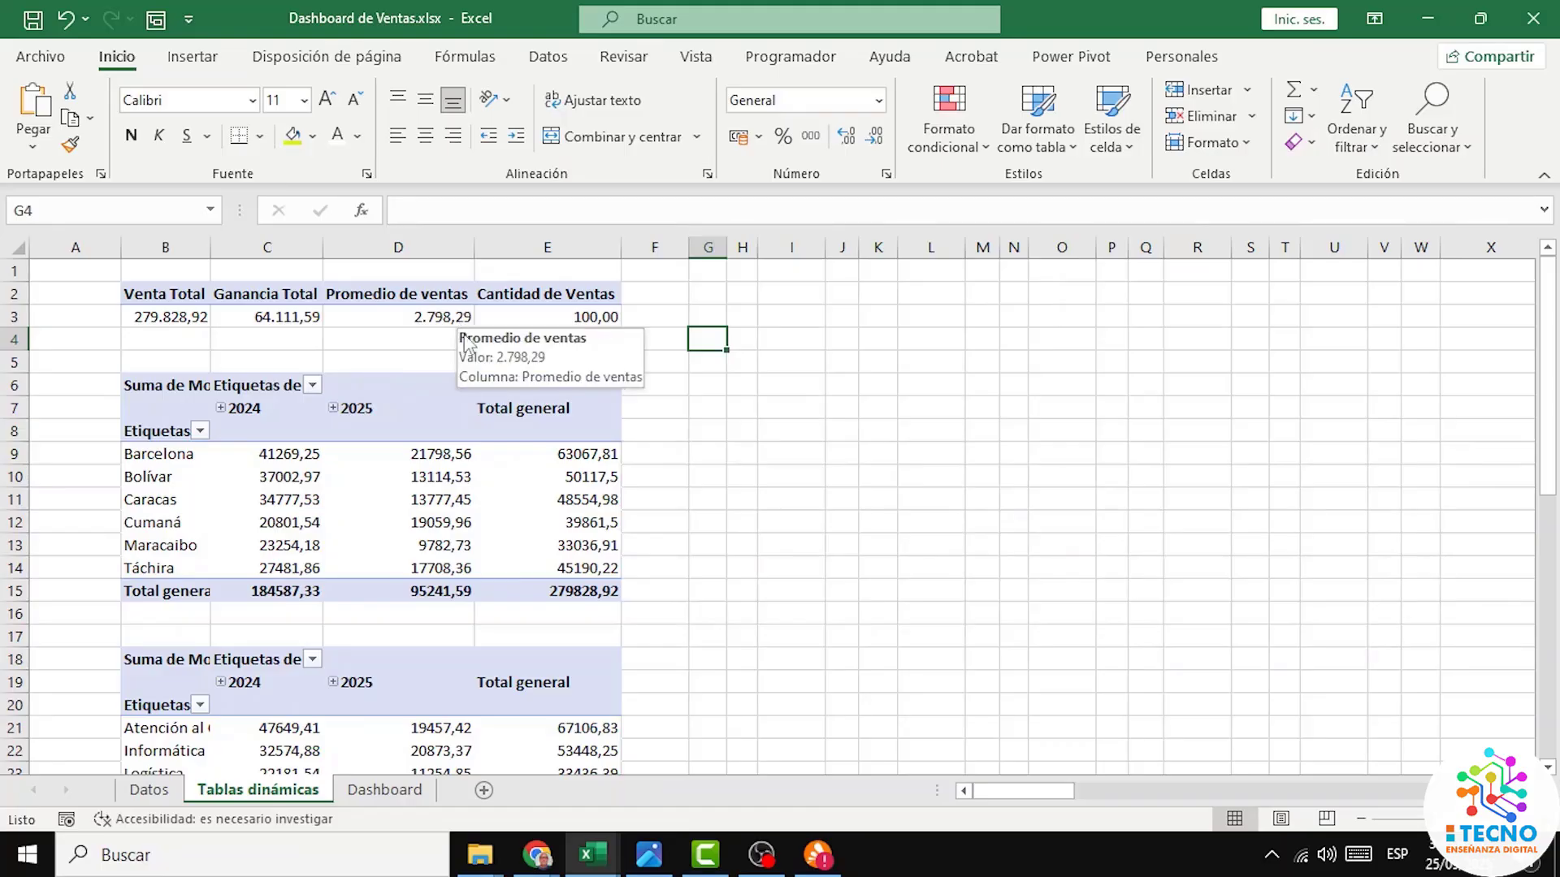
Step: Turn off the gridlines on the Dashboard sheet and collapse the ribbon
click(383, 794)
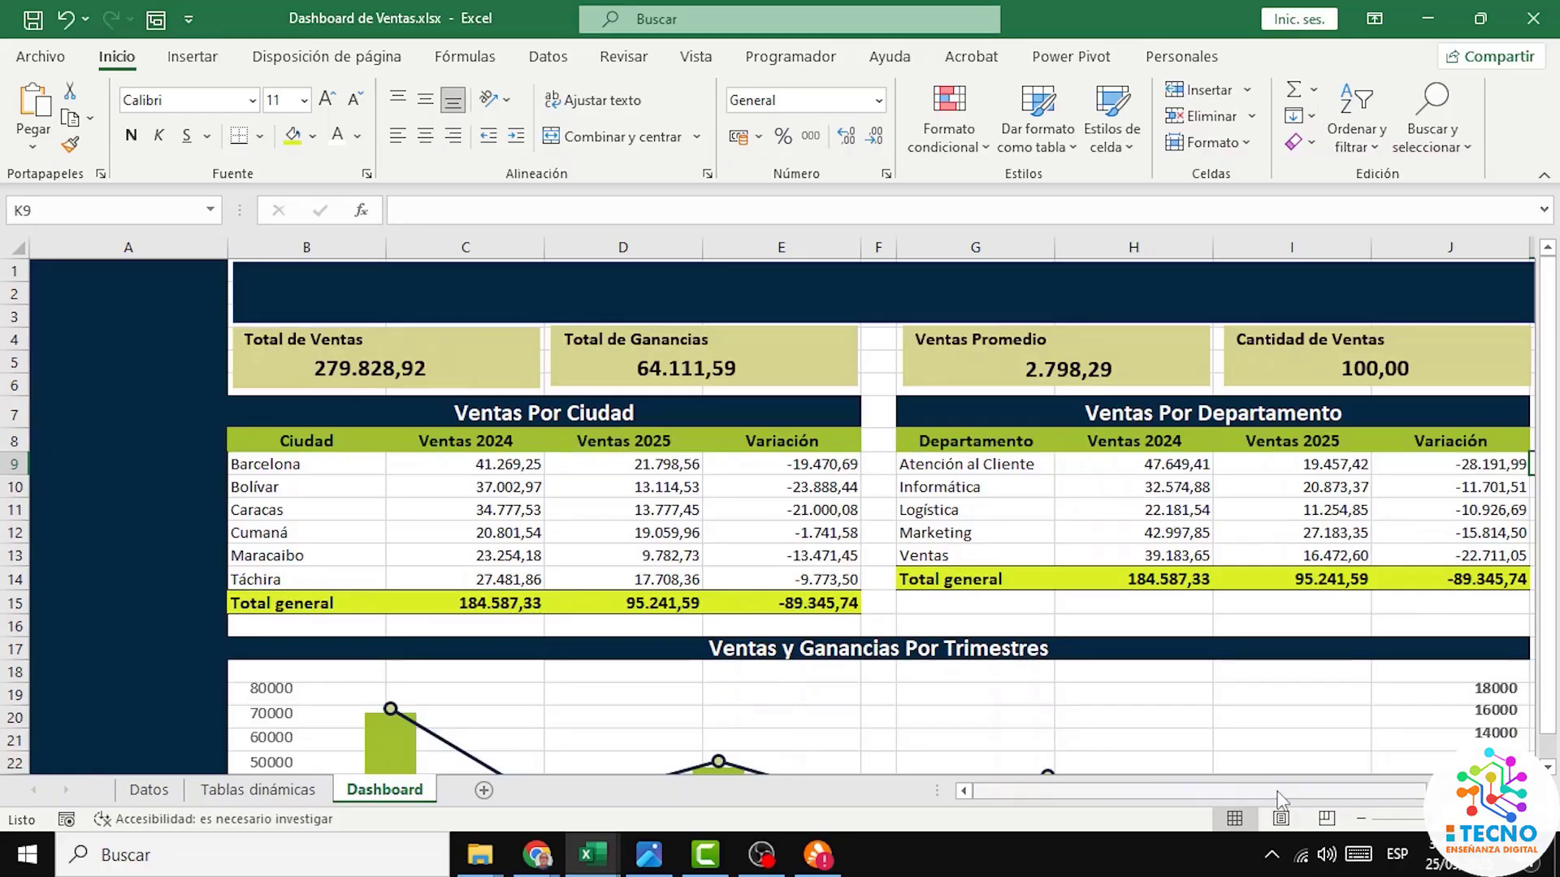
drag(1267, 792, 1310, 793)
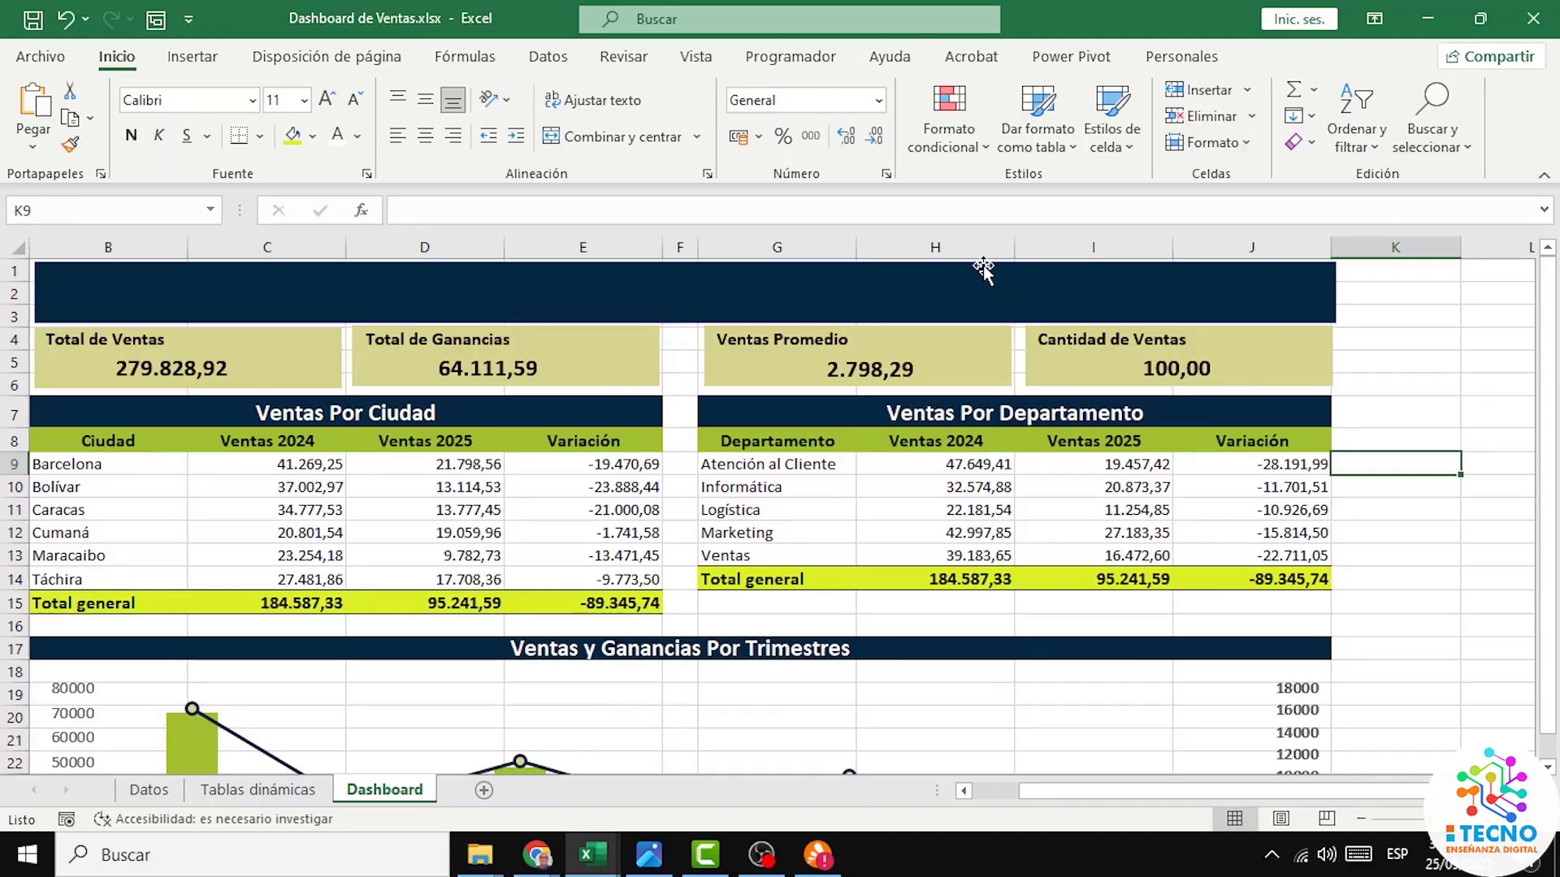
click(699, 59)
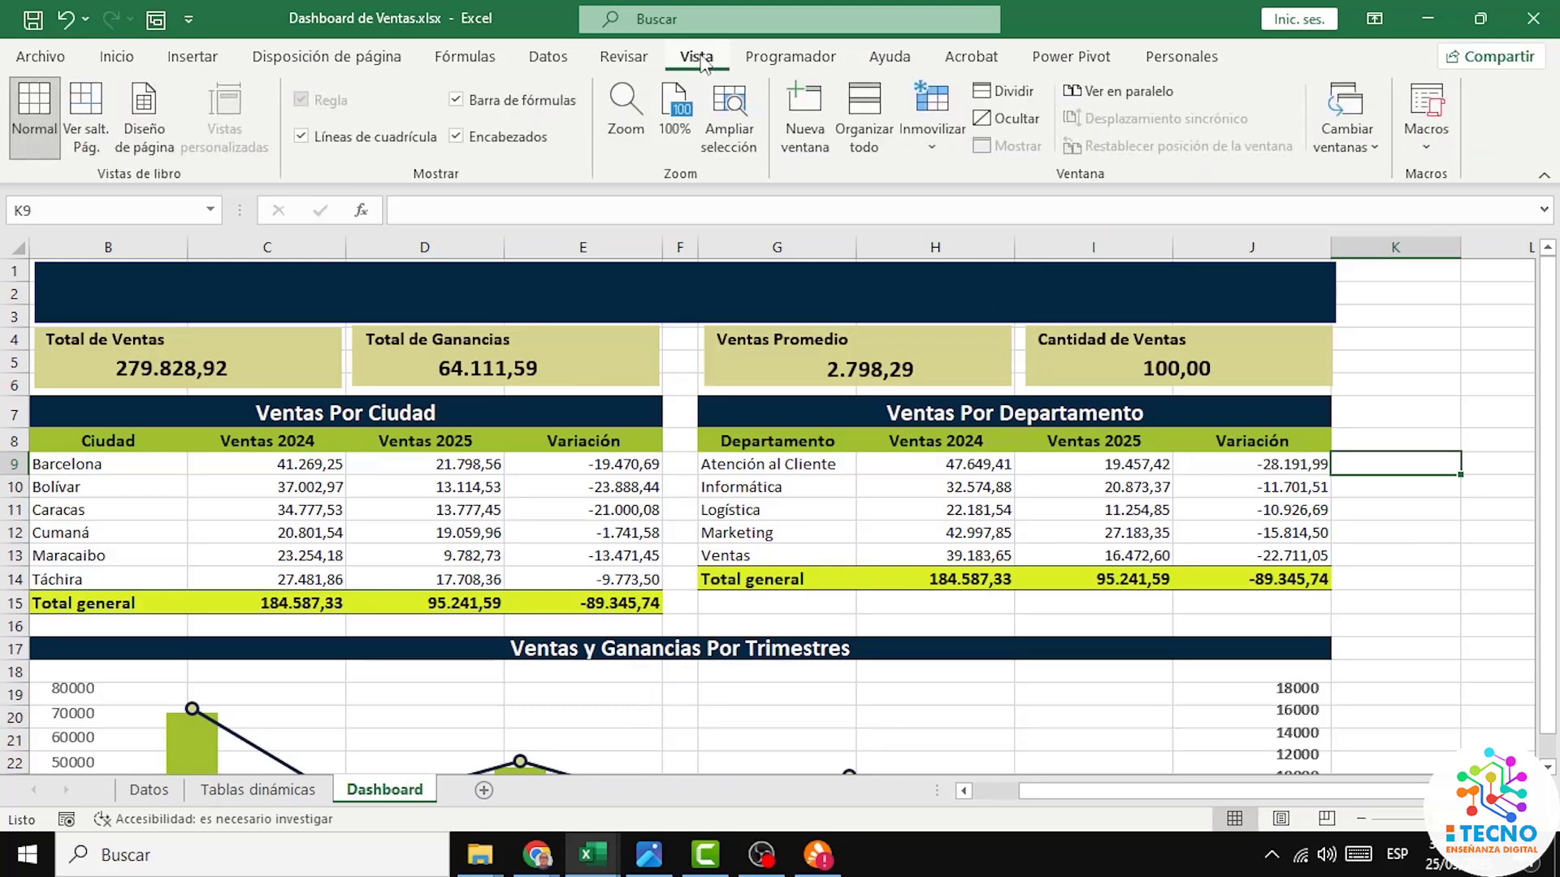
click(302, 136)
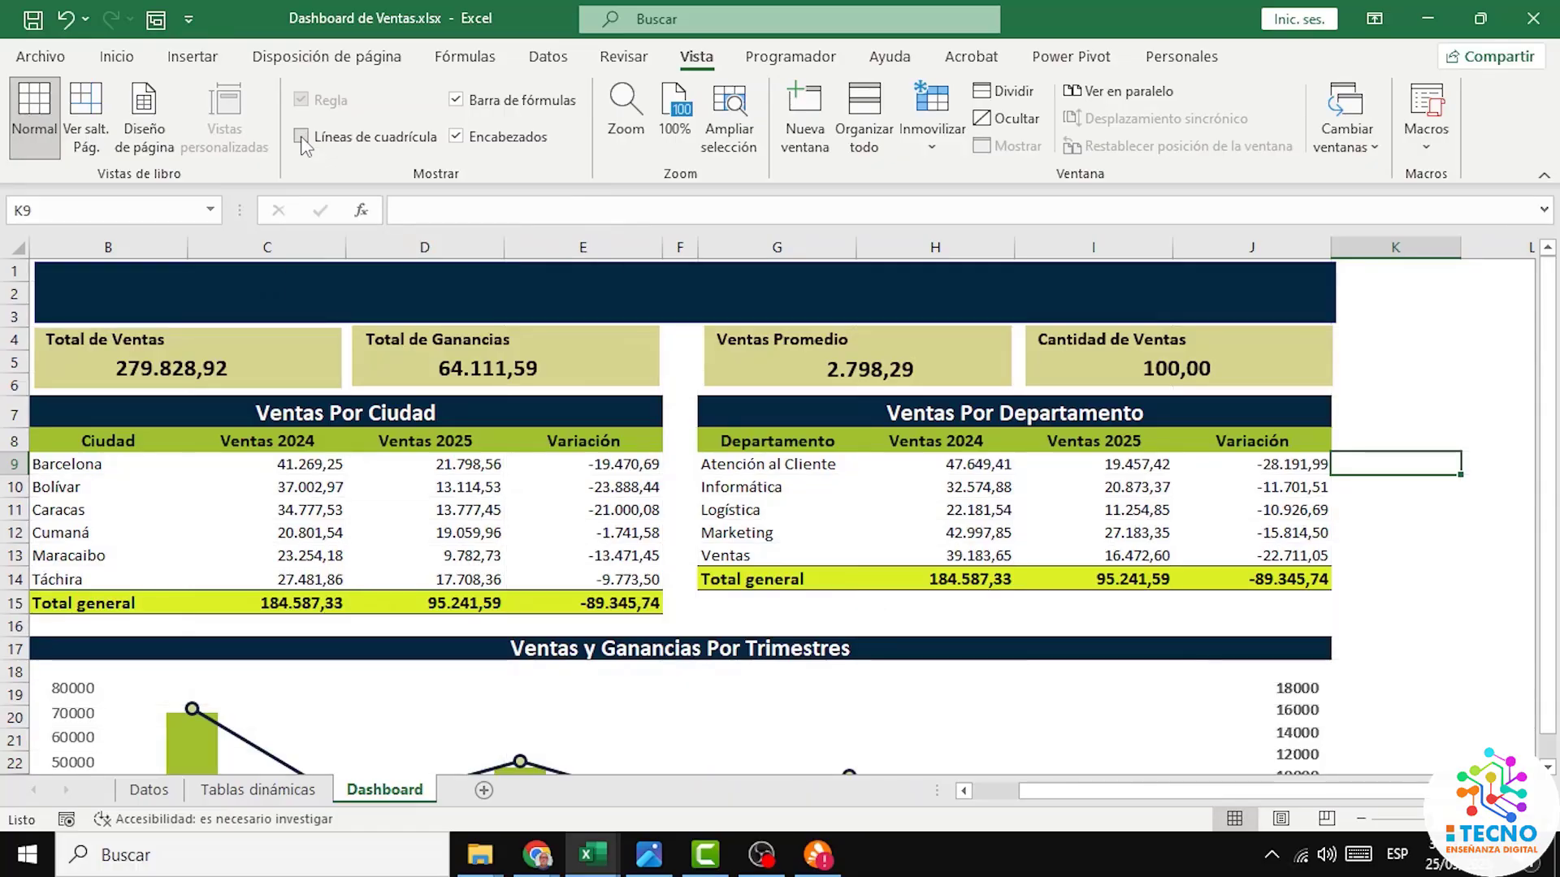
scroll(843, 612, down, 1)
scroll(844, 611, left, 1)
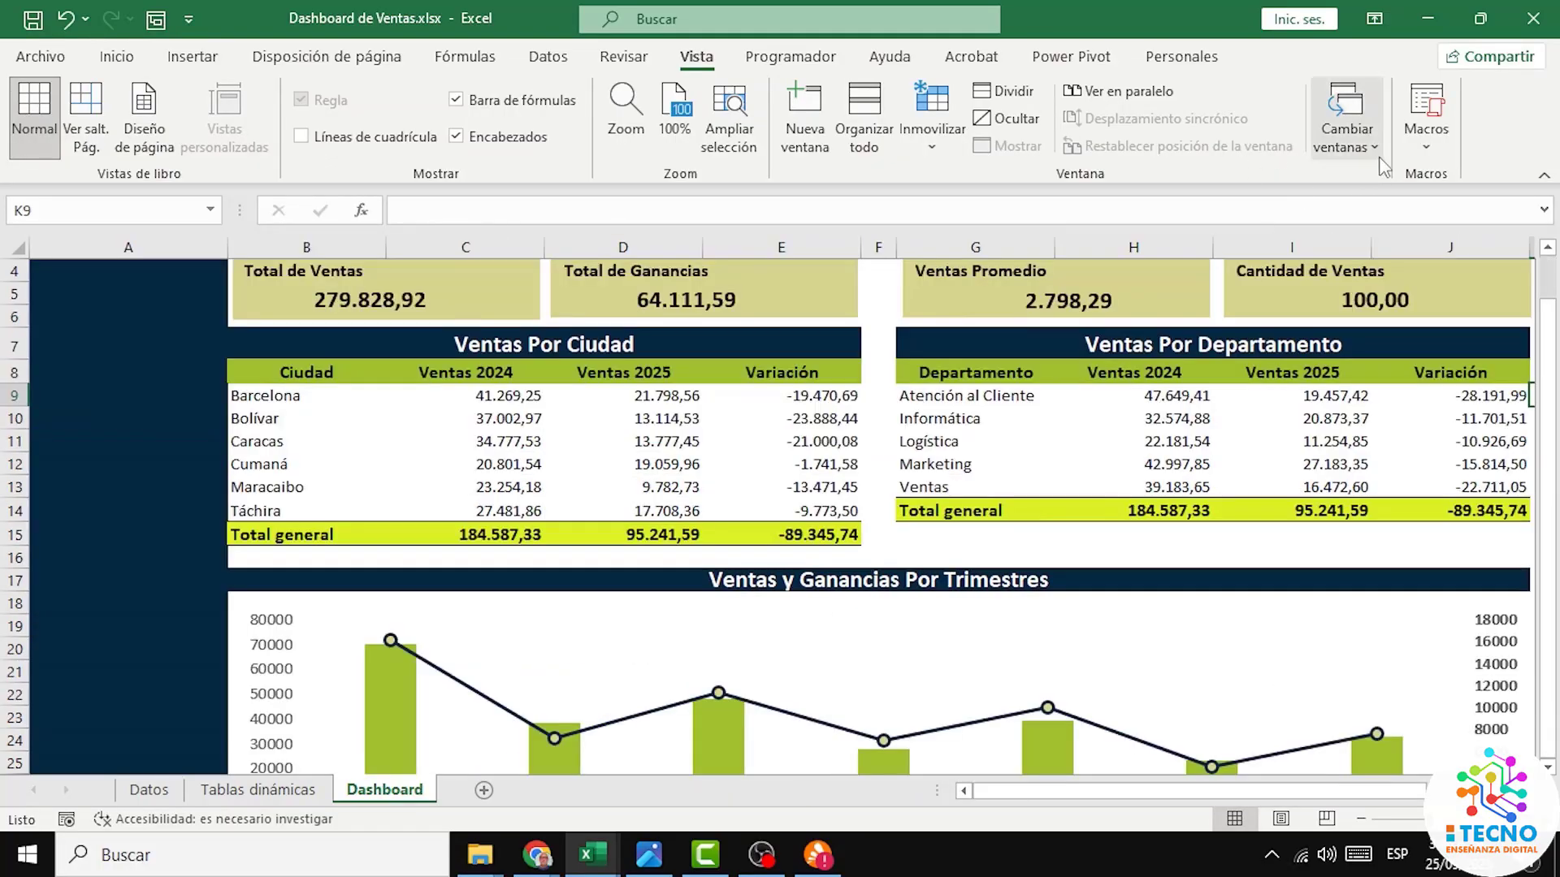
click(1543, 178)
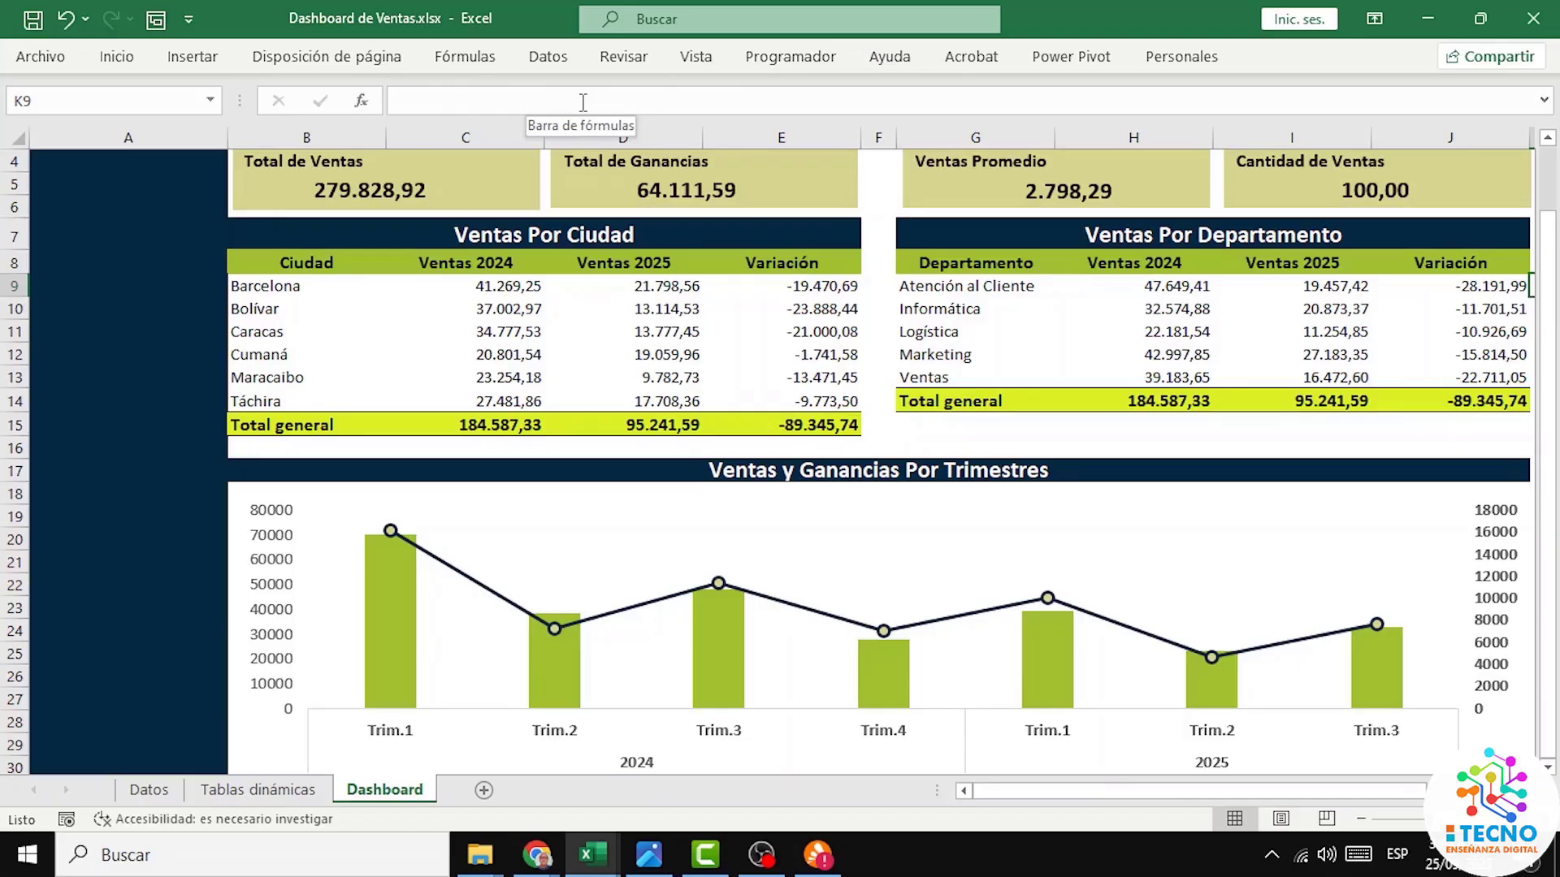
Step: Hide the formula bar to give the dashboard more room
click(700, 59)
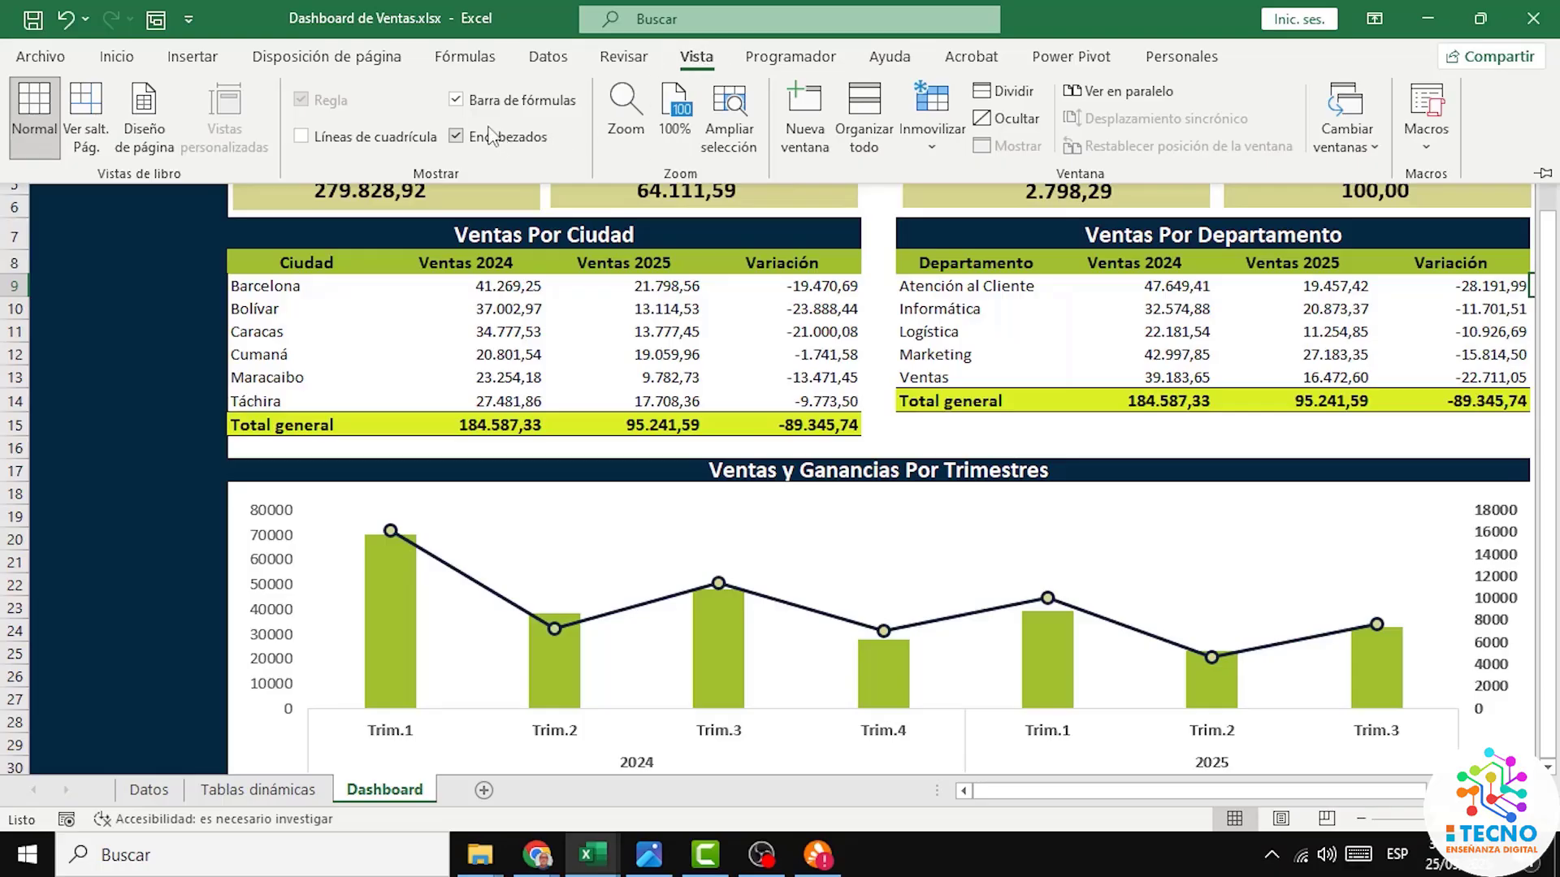
click(456, 100)
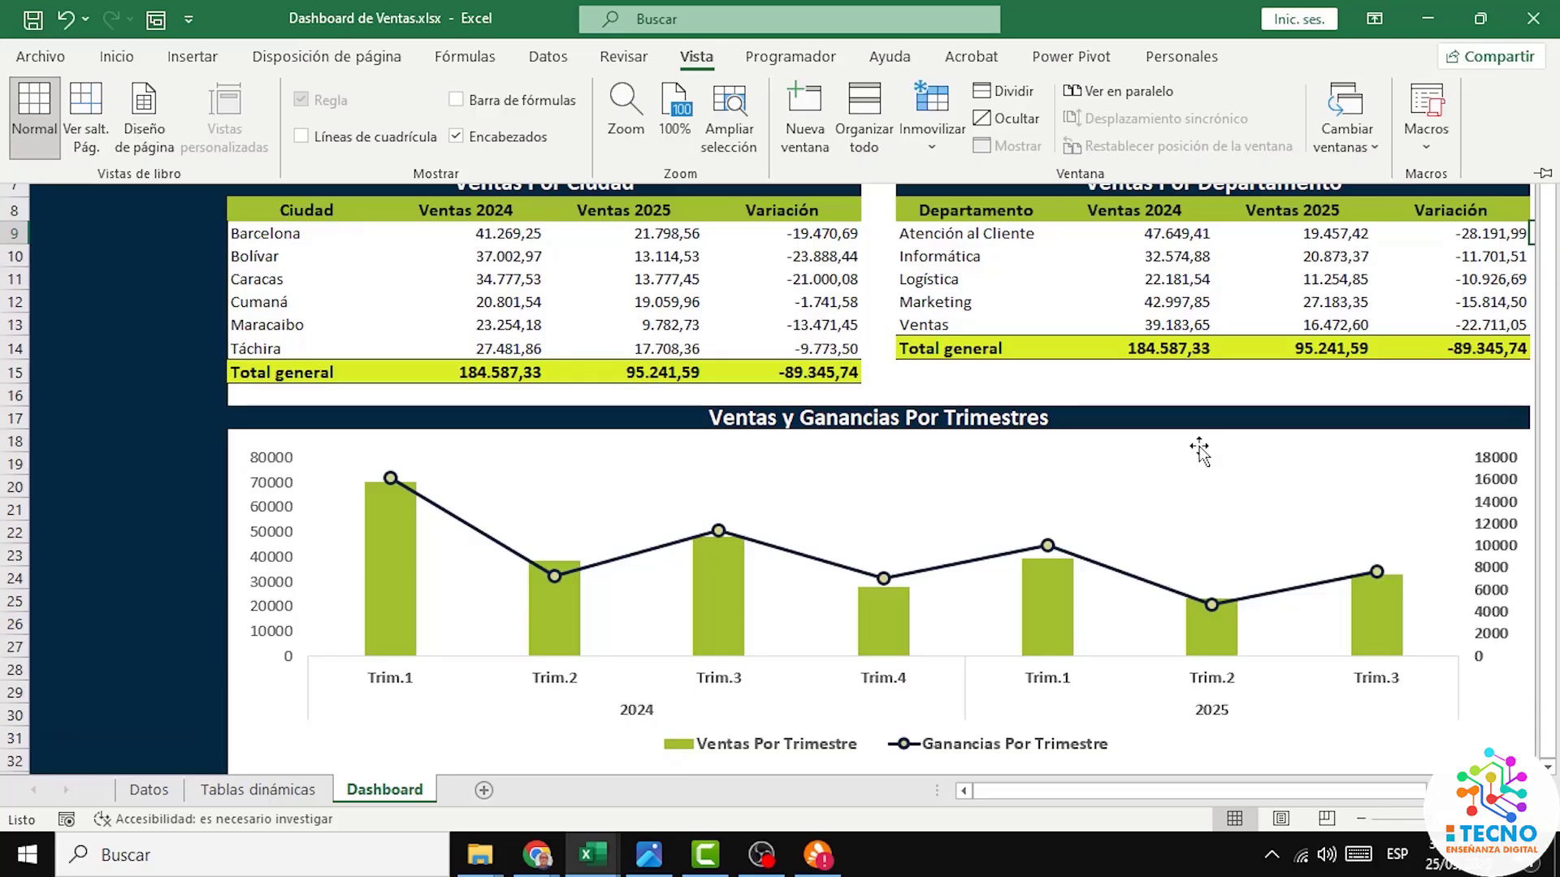
scroll(1199, 451, up, 1)
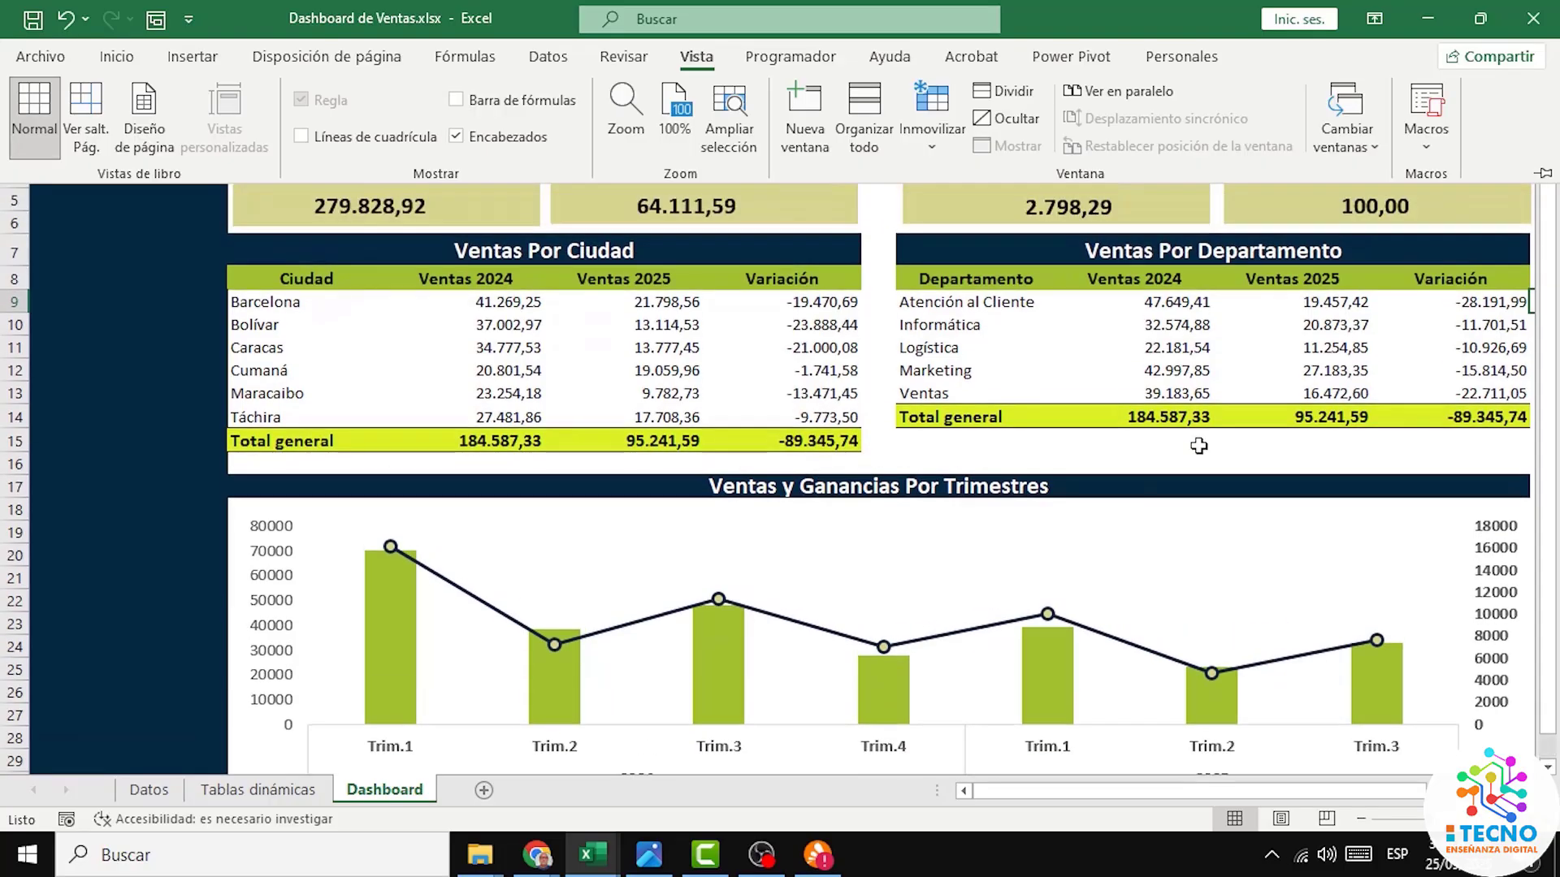
click(1547, 331)
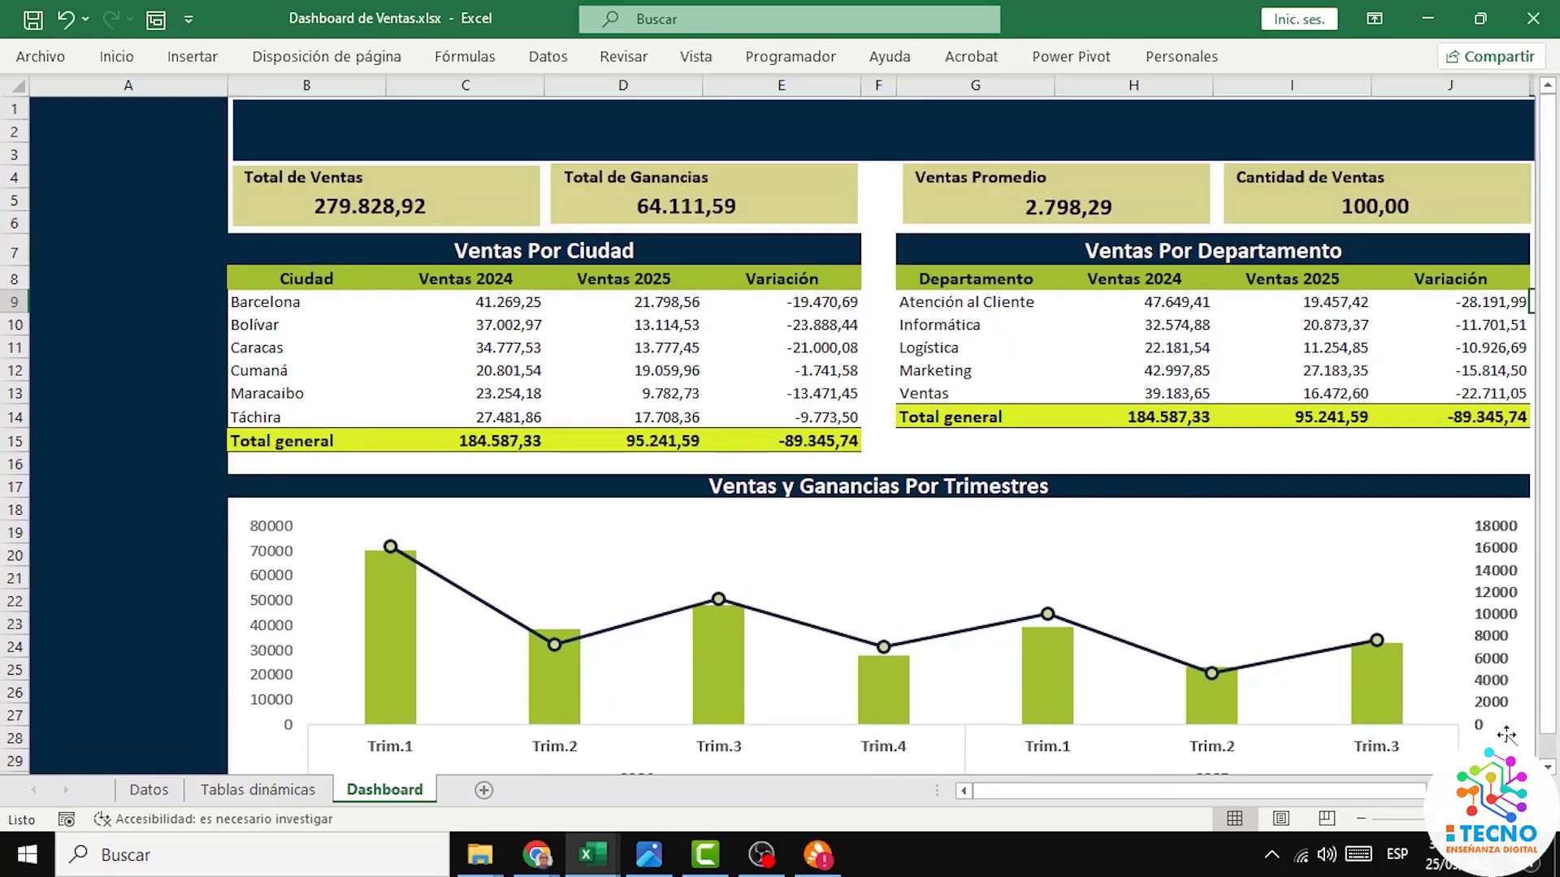
drag(1410, 798, 1292, 803)
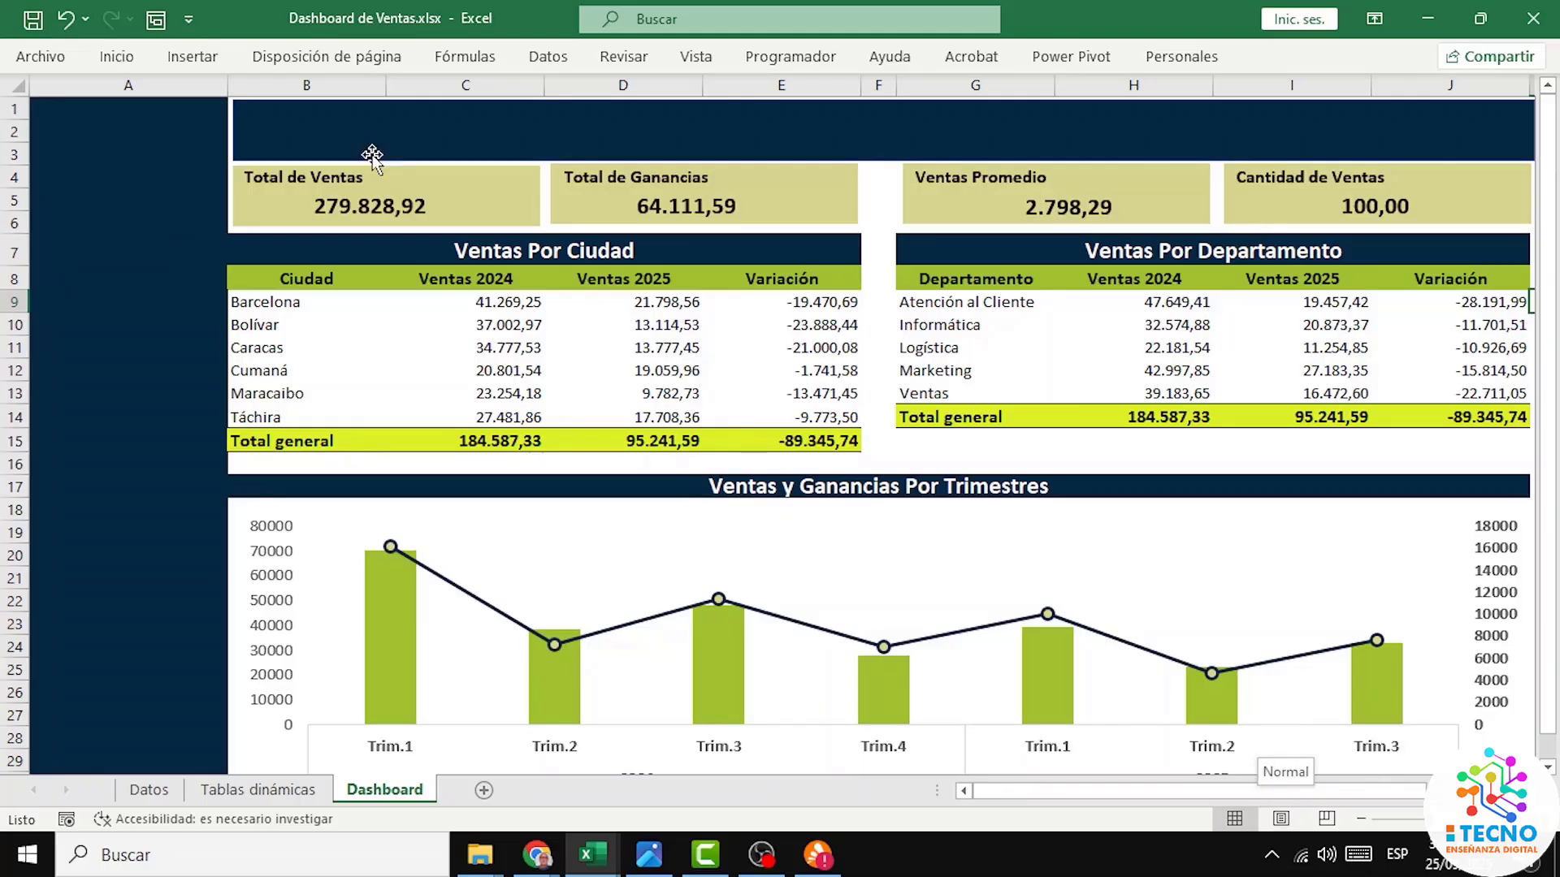
Step: Enter the title "Dashboard de Ventas y Ganancias" in the dark banner above the cards and make it bold at size 28
click(279, 133)
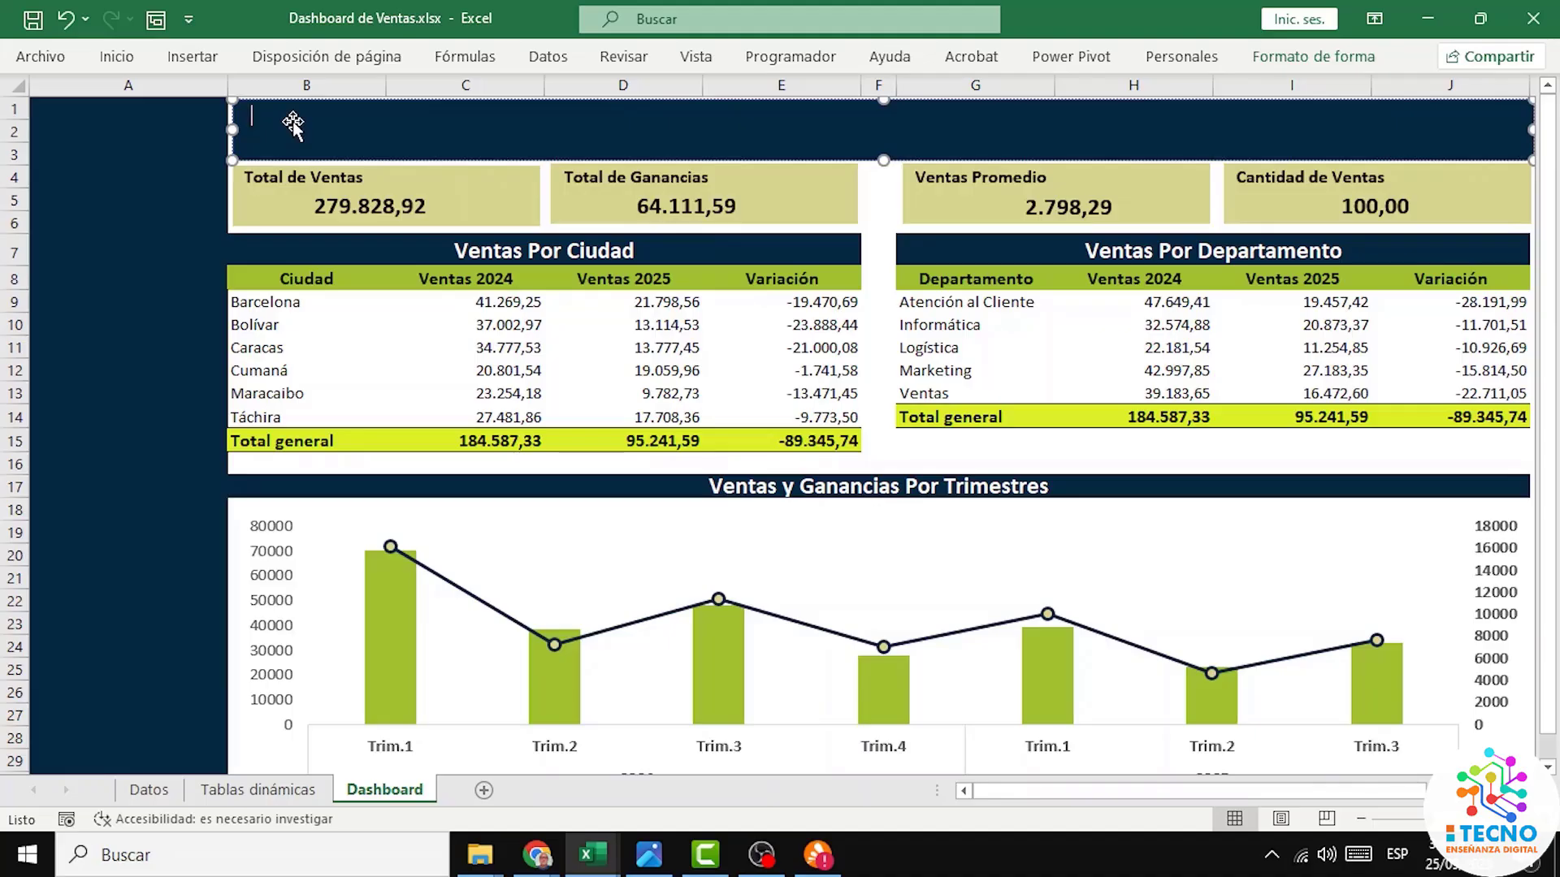
text(Dashboard de Ventas y Ganancias)
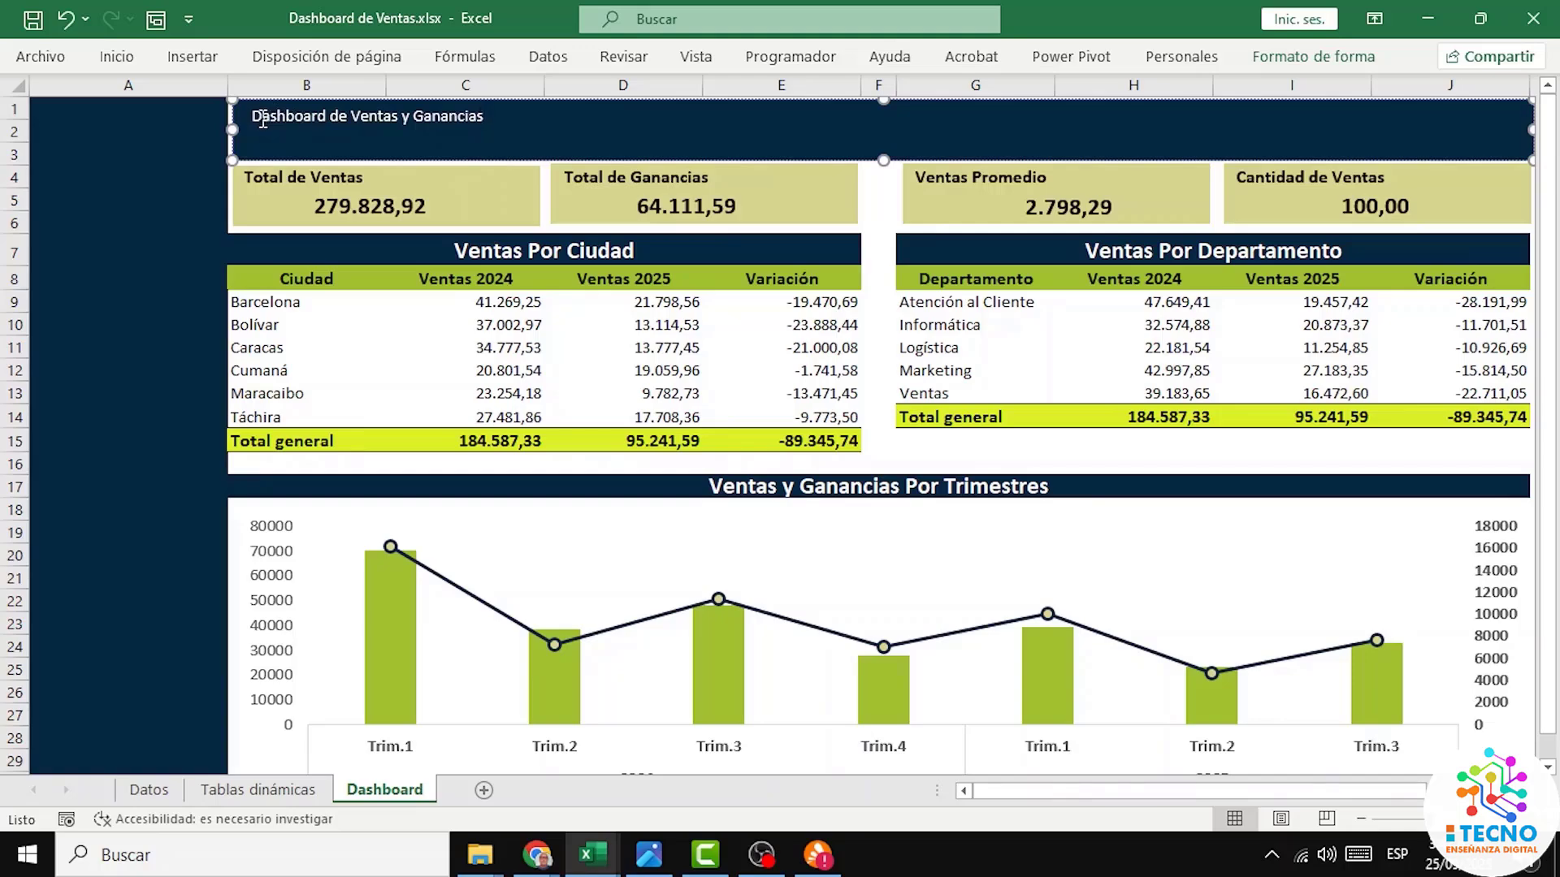
drag(253, 114, 469, 116)
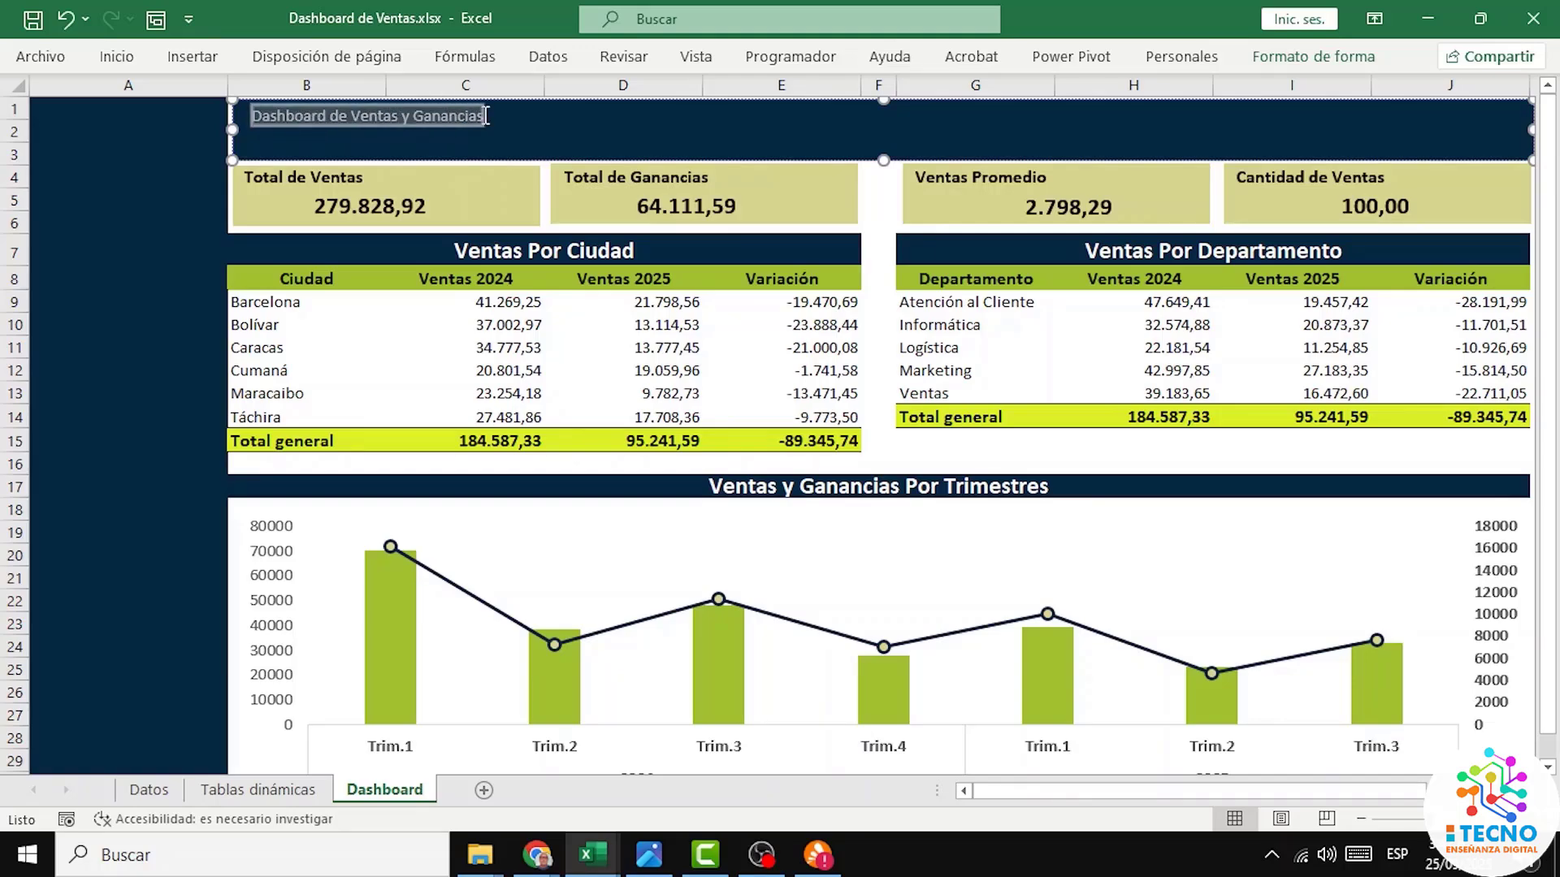
click(120, 61)
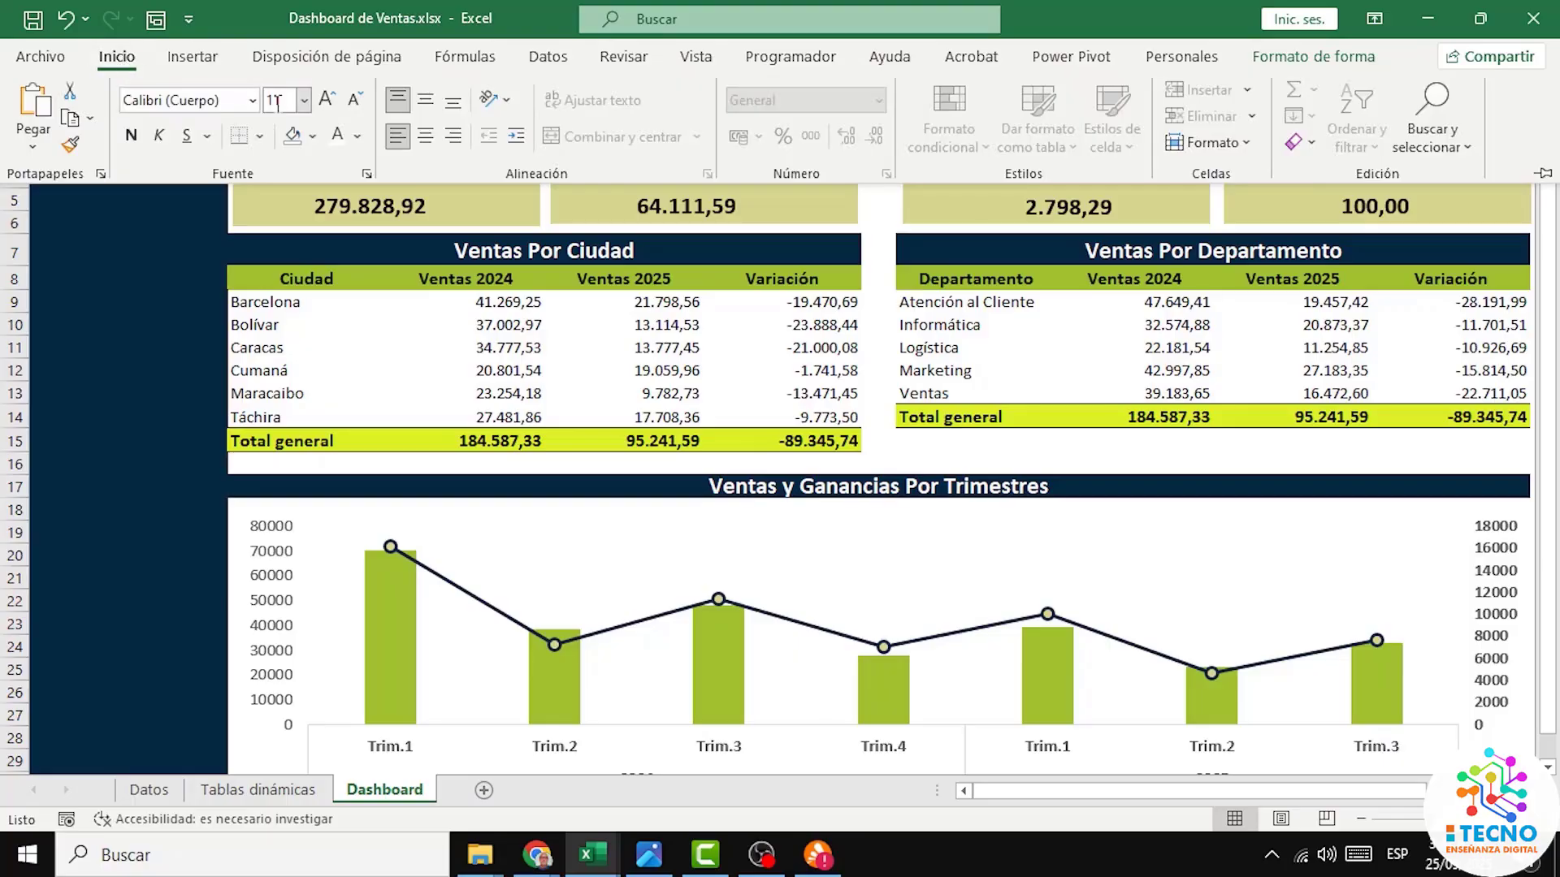
click(328, 100)
click(328, 100)
click(328, 100)
click(328, 100)
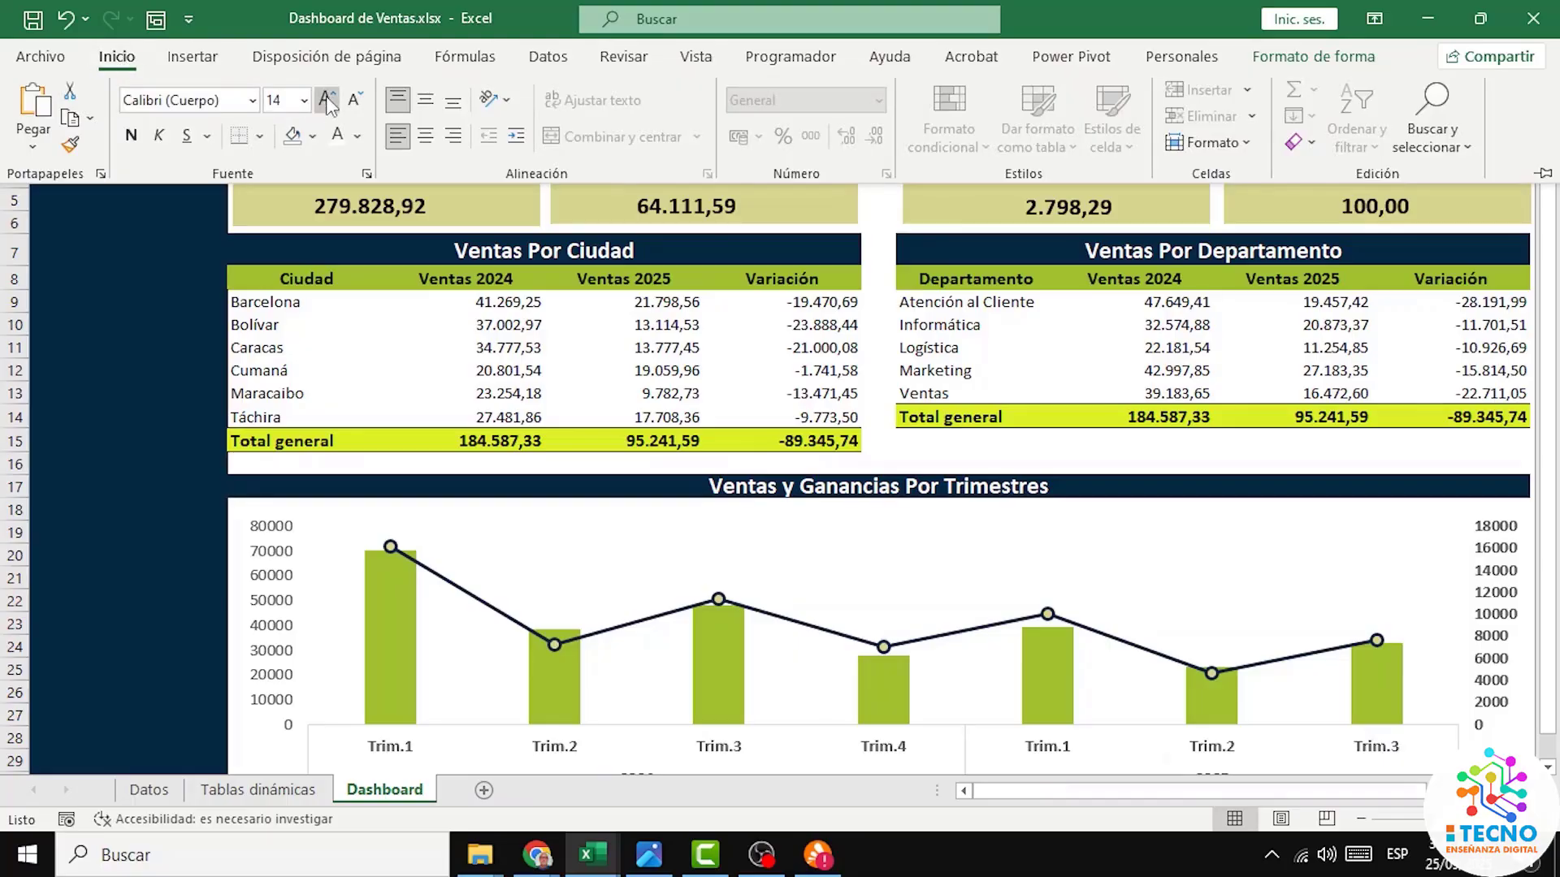
click(328, 100)
click(328, 100)
click(328, 100)
click(329, 100)
click(328, 100)
click(131, 137)
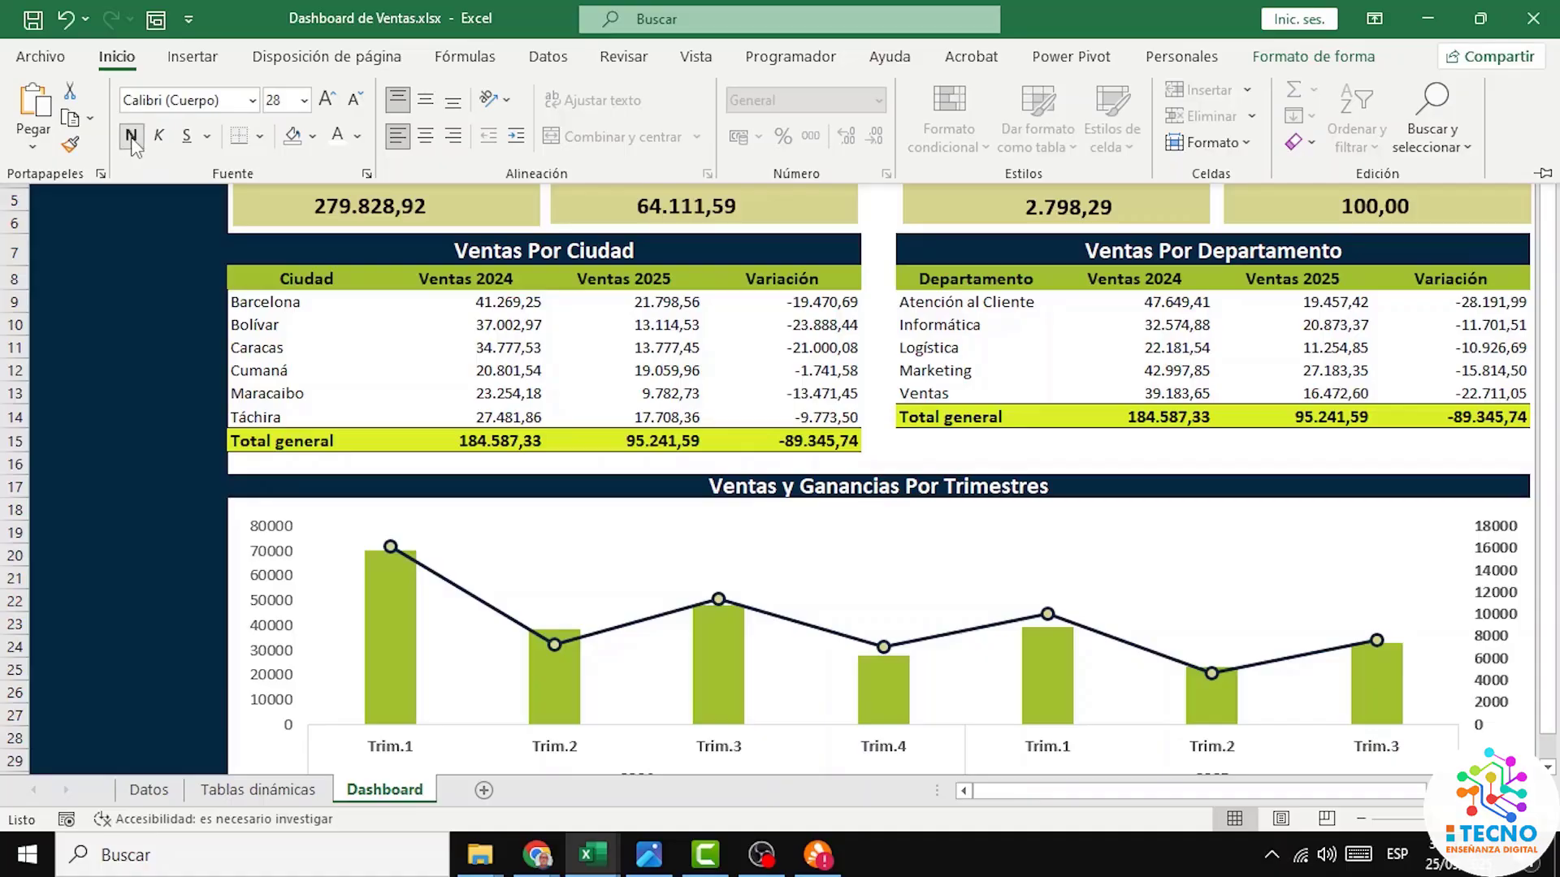
click(126, 375)
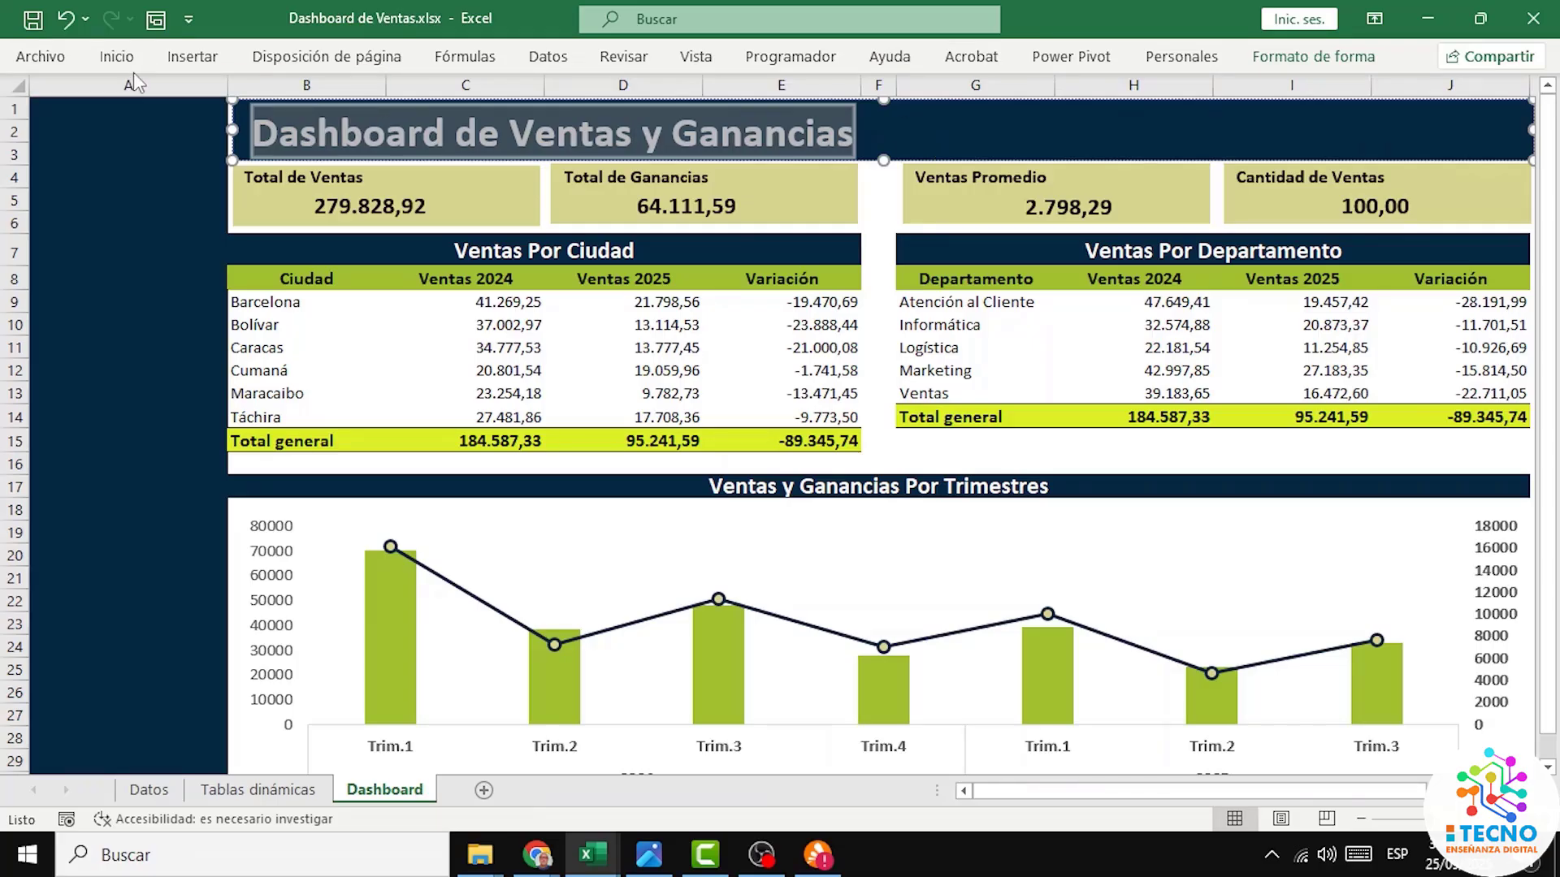
Step: Align the banner title vertically in the middle of its shape
click(115, 54)
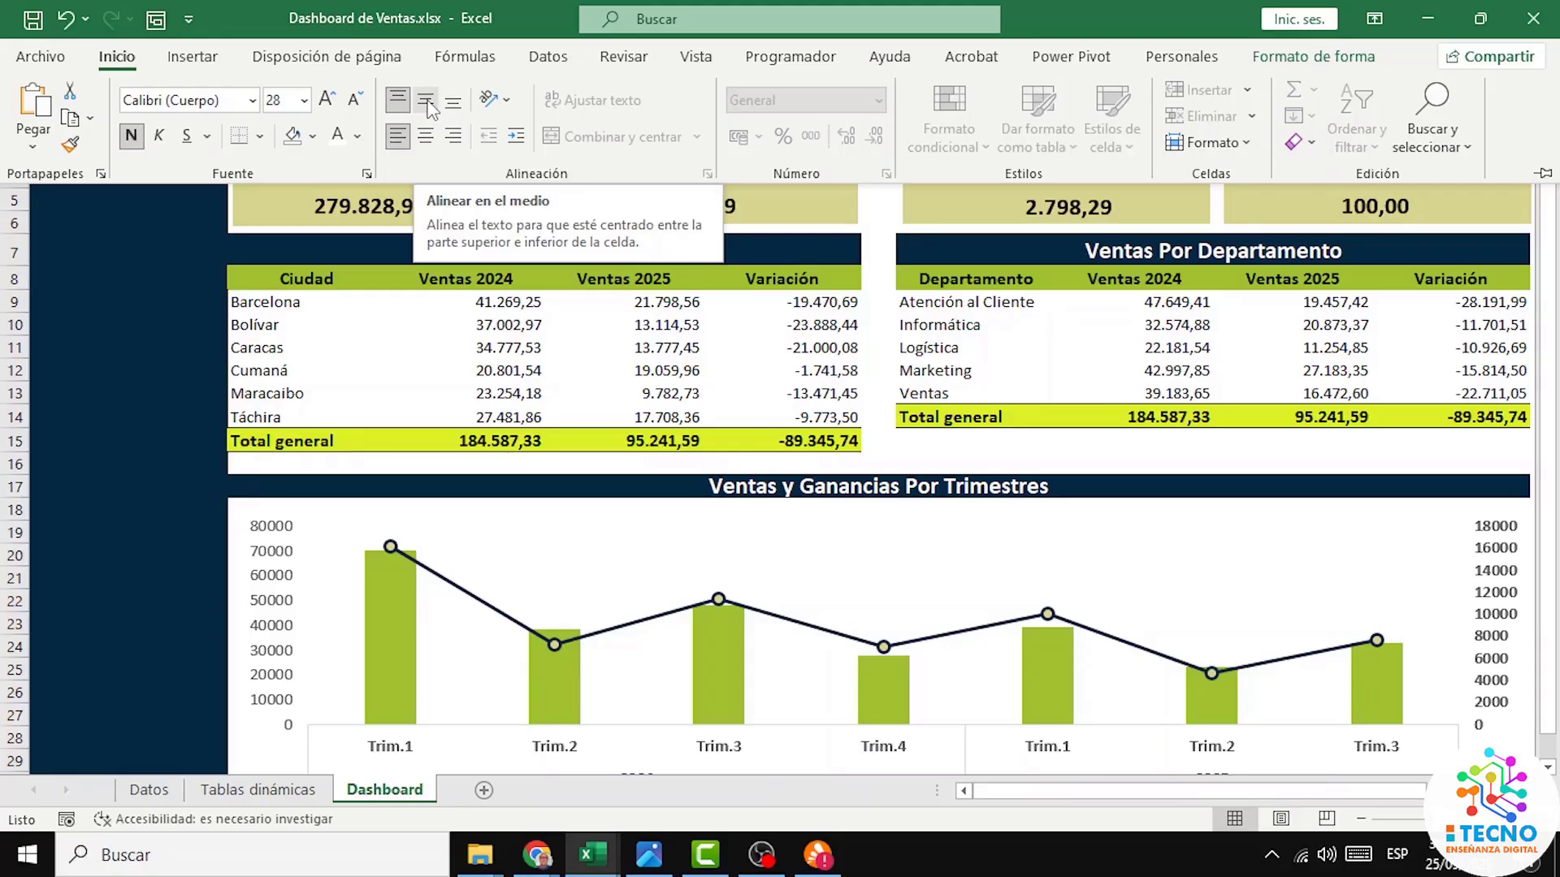
click(428, 104)
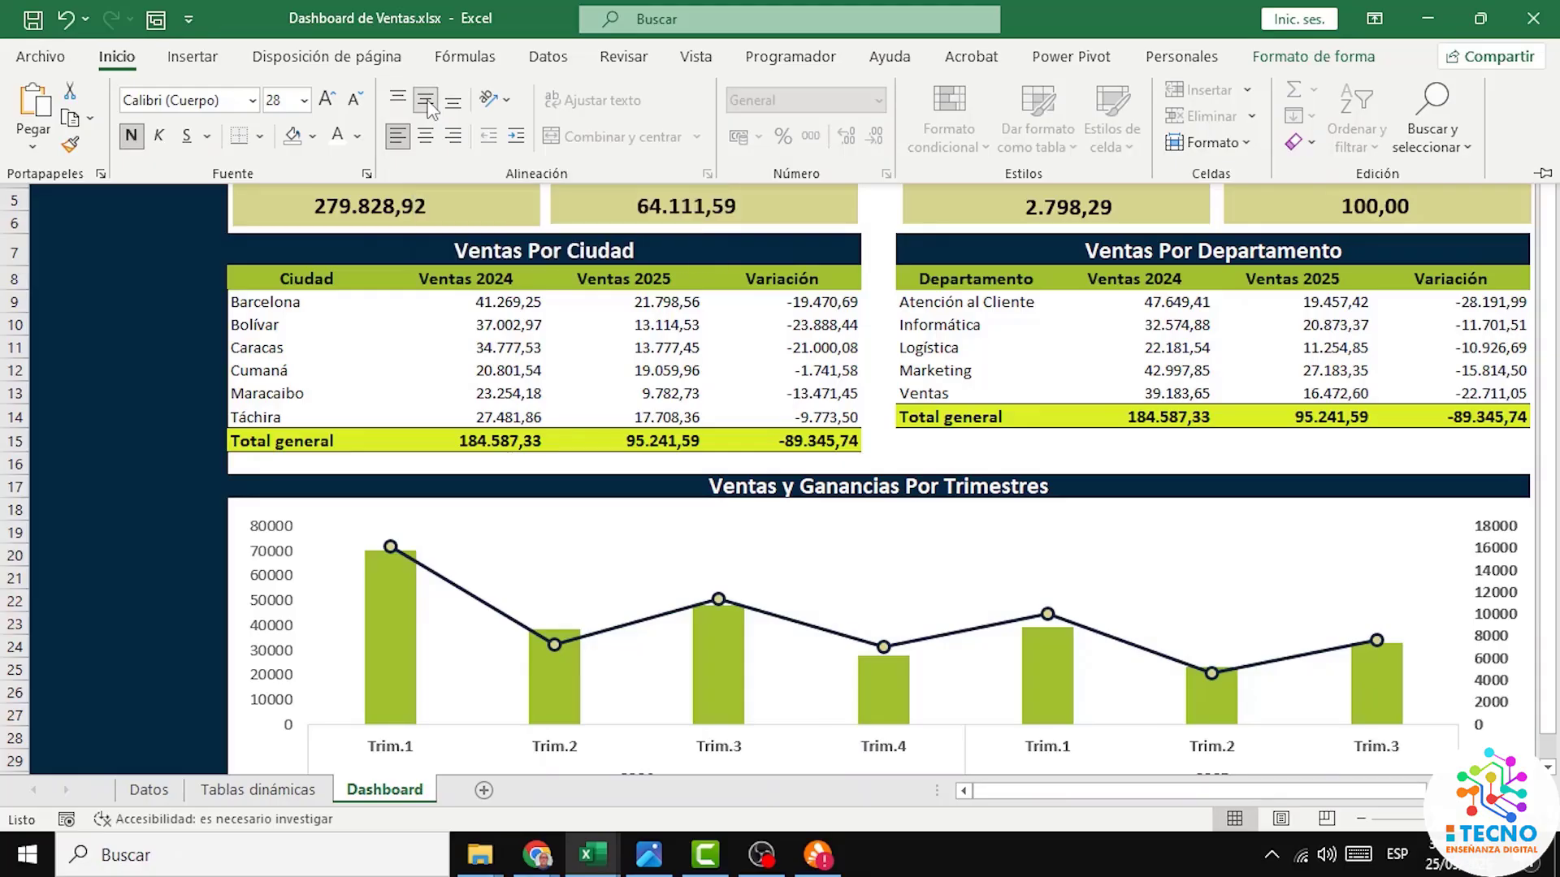
key(ctrl+F1)
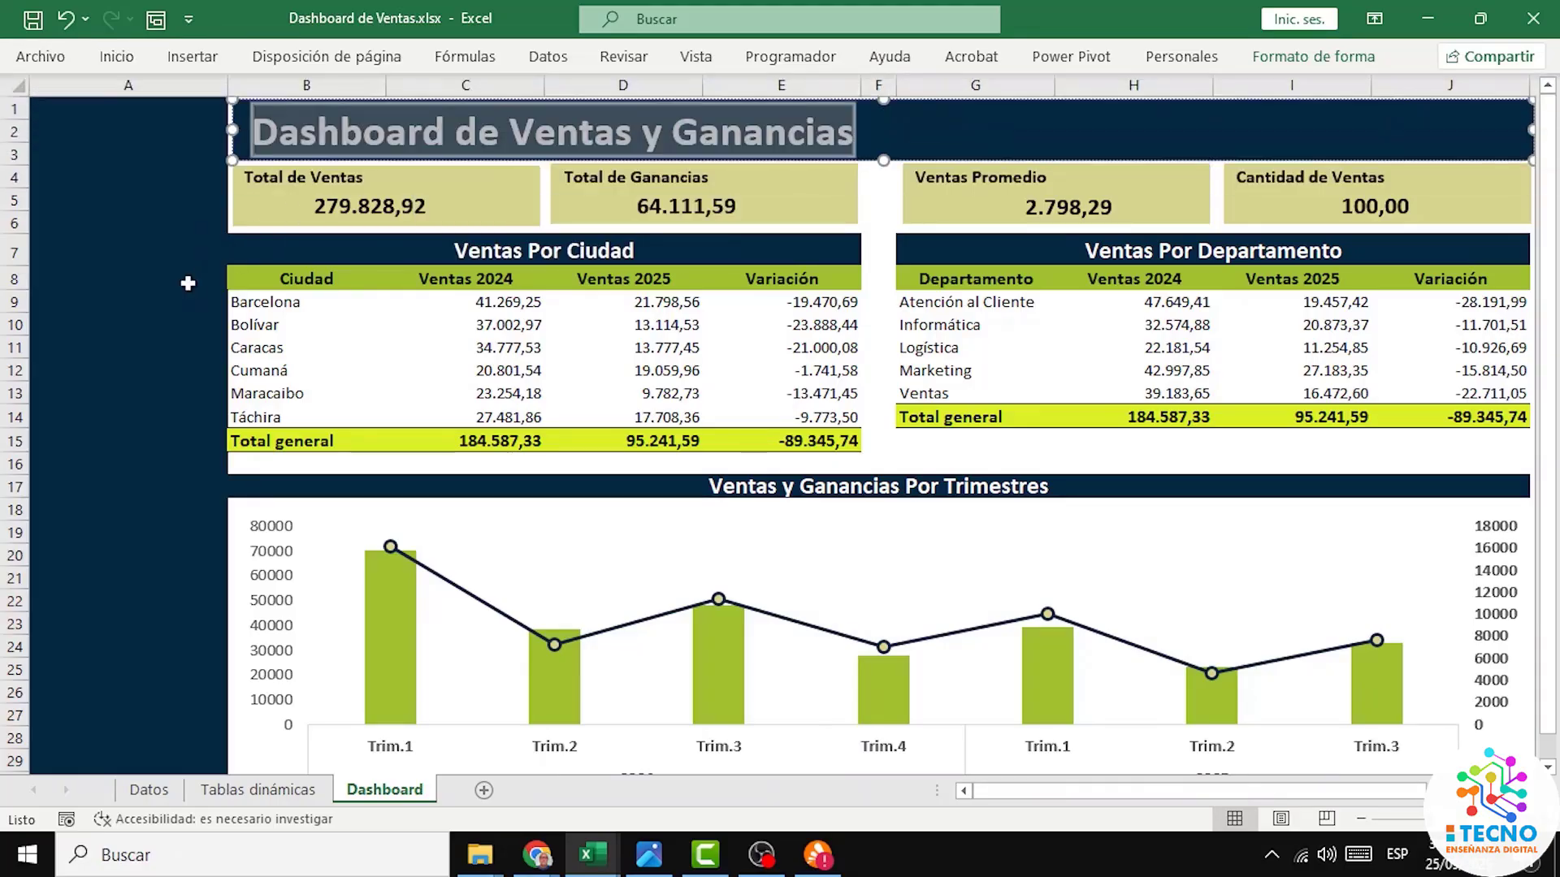
click(140, 307)
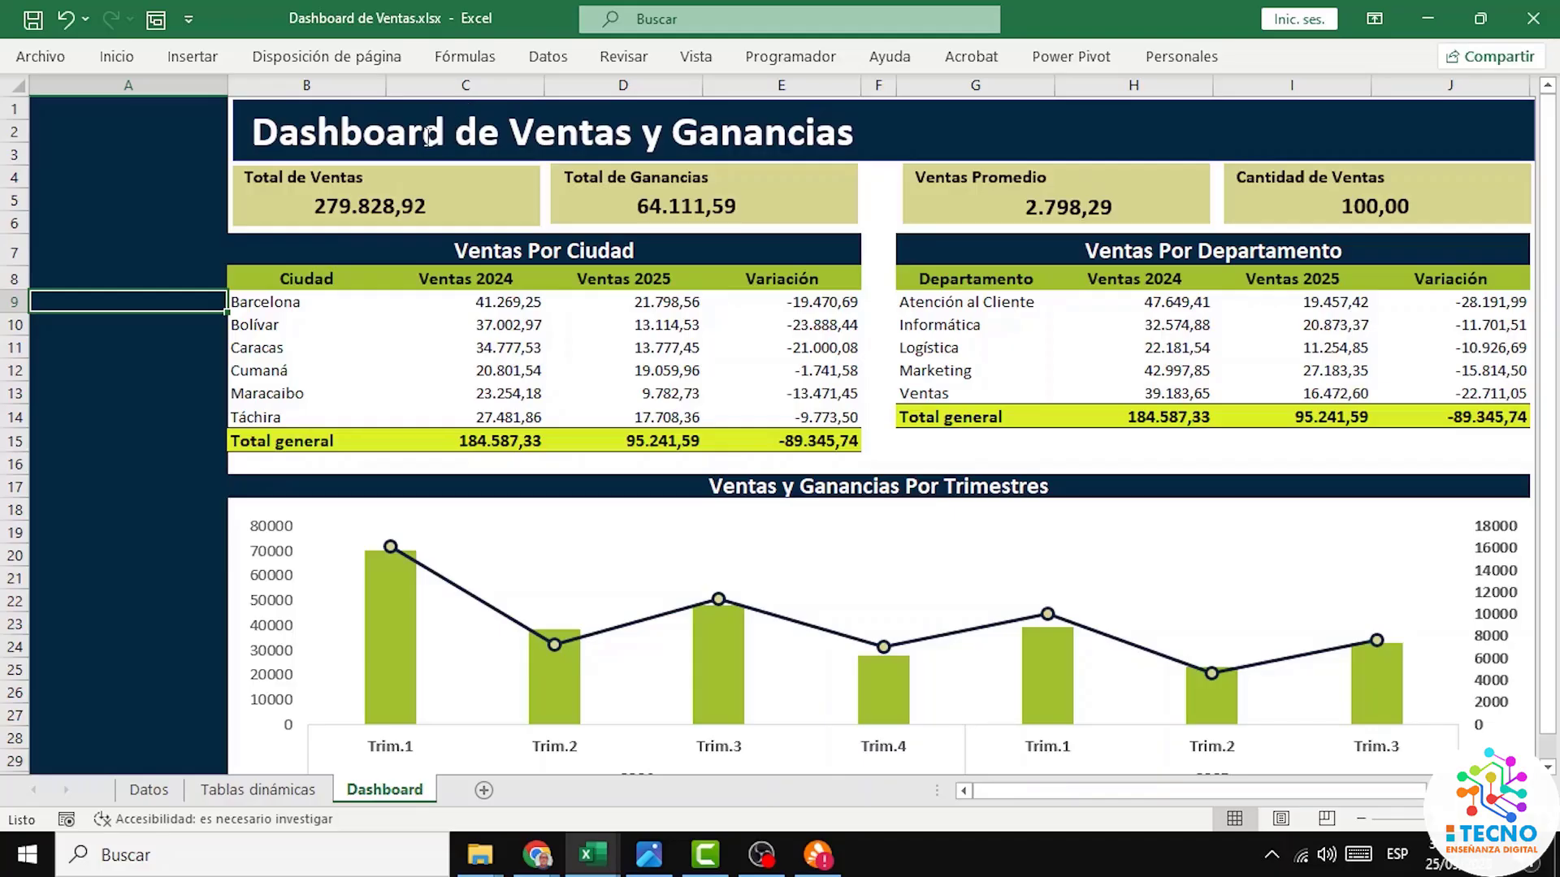
Step: Reduce the banner title's font size by two steps
drag(252, 134, 755, 153)
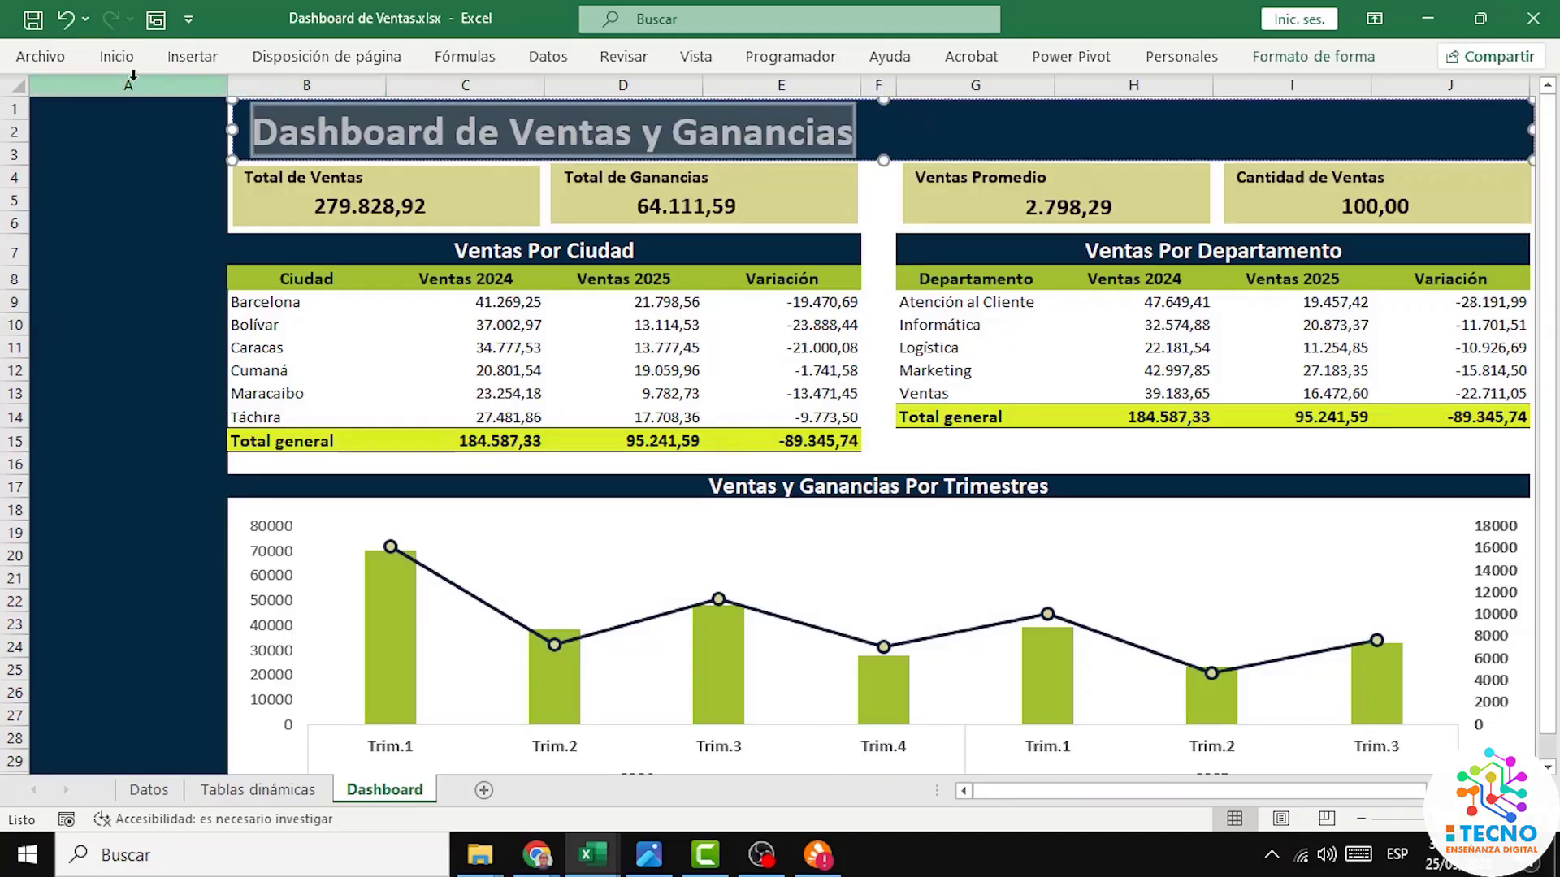
click(117, 58)
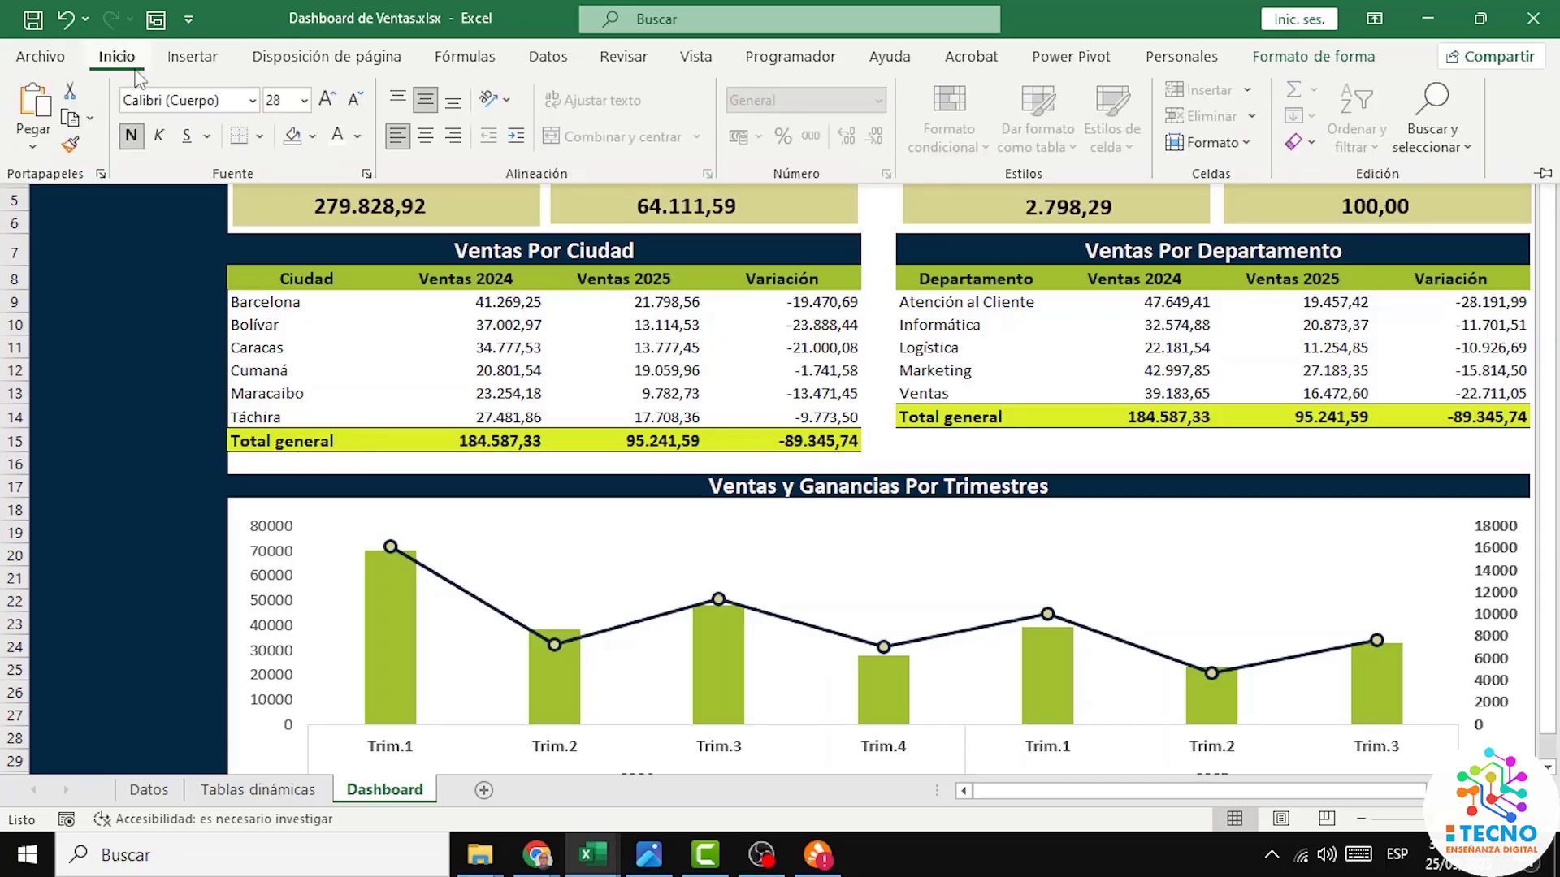
click(345, 104)
click(345, 104)
click(158, 289)
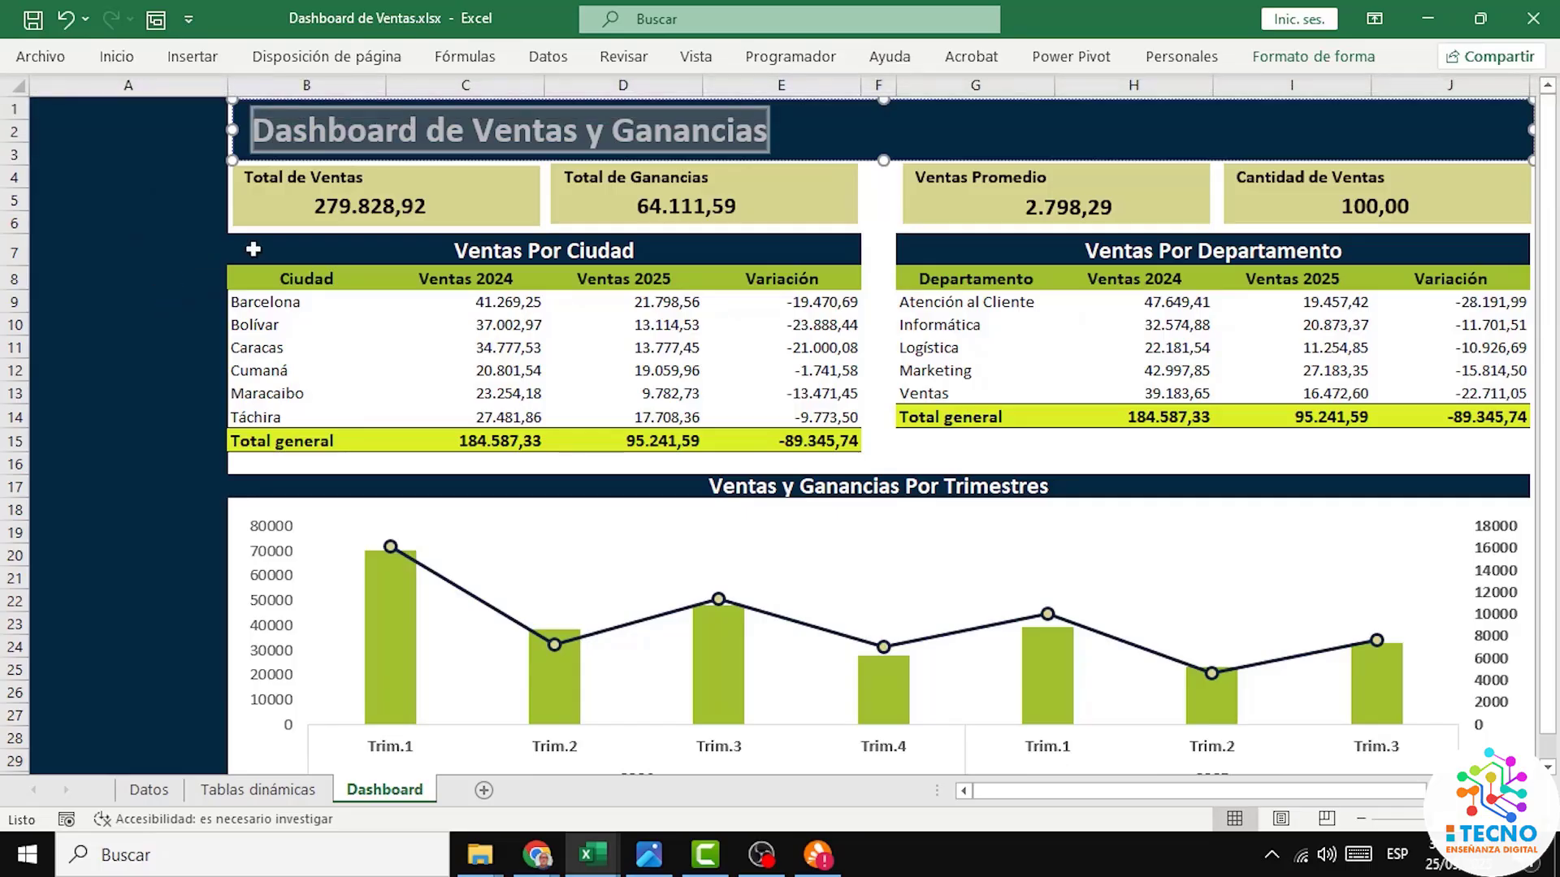
click(891, 130)
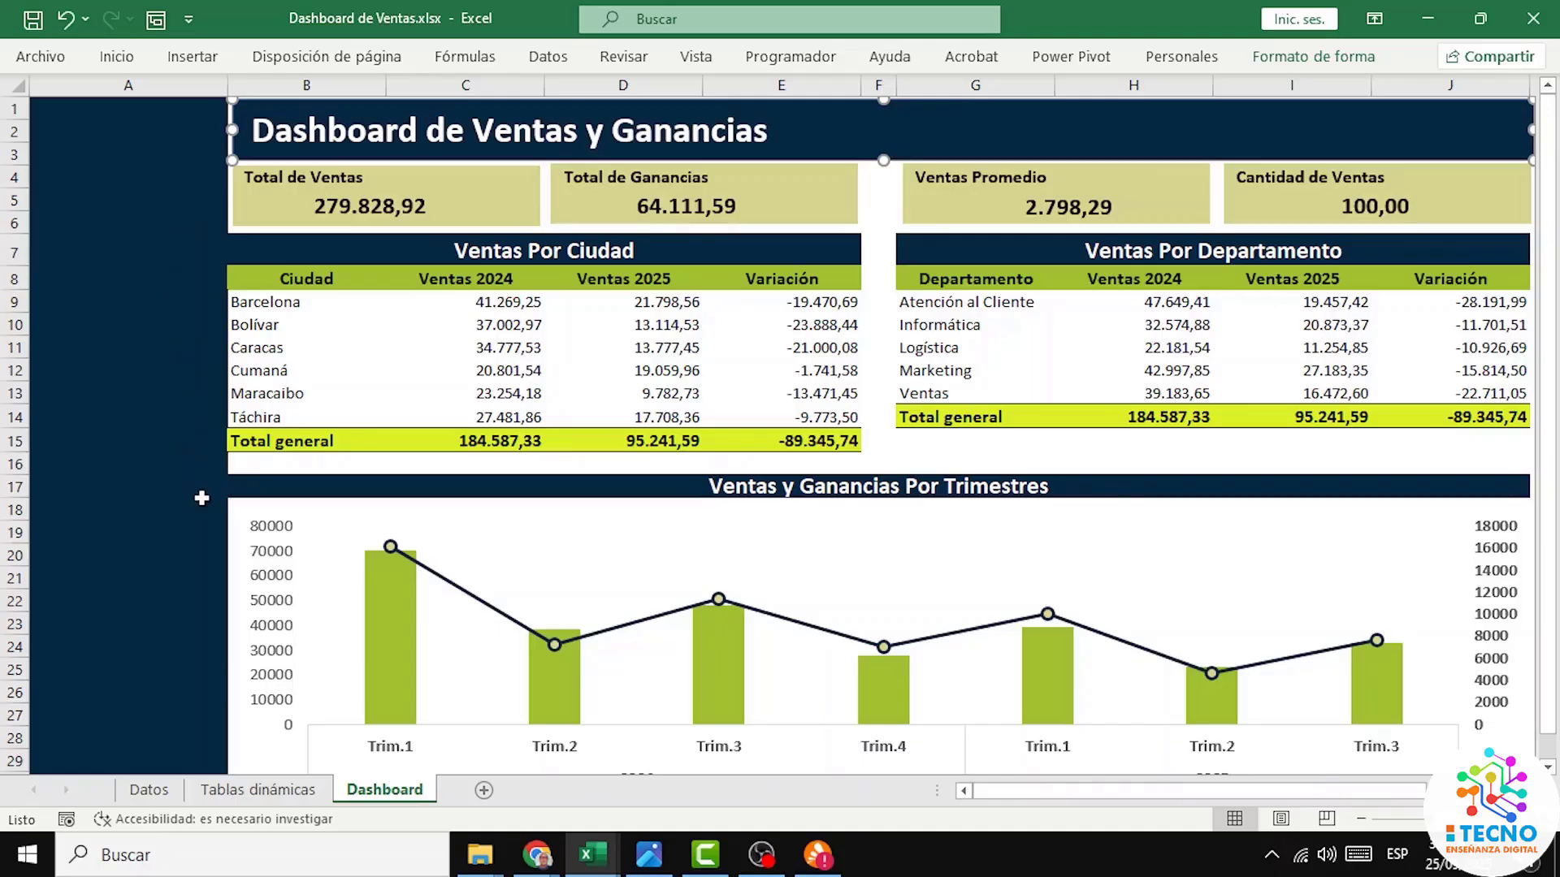
Step: Insert a Servicio slicer from the totals pivot table on the Tablas dinámicas sheet and shorten it to fit its items
click(272, 792)
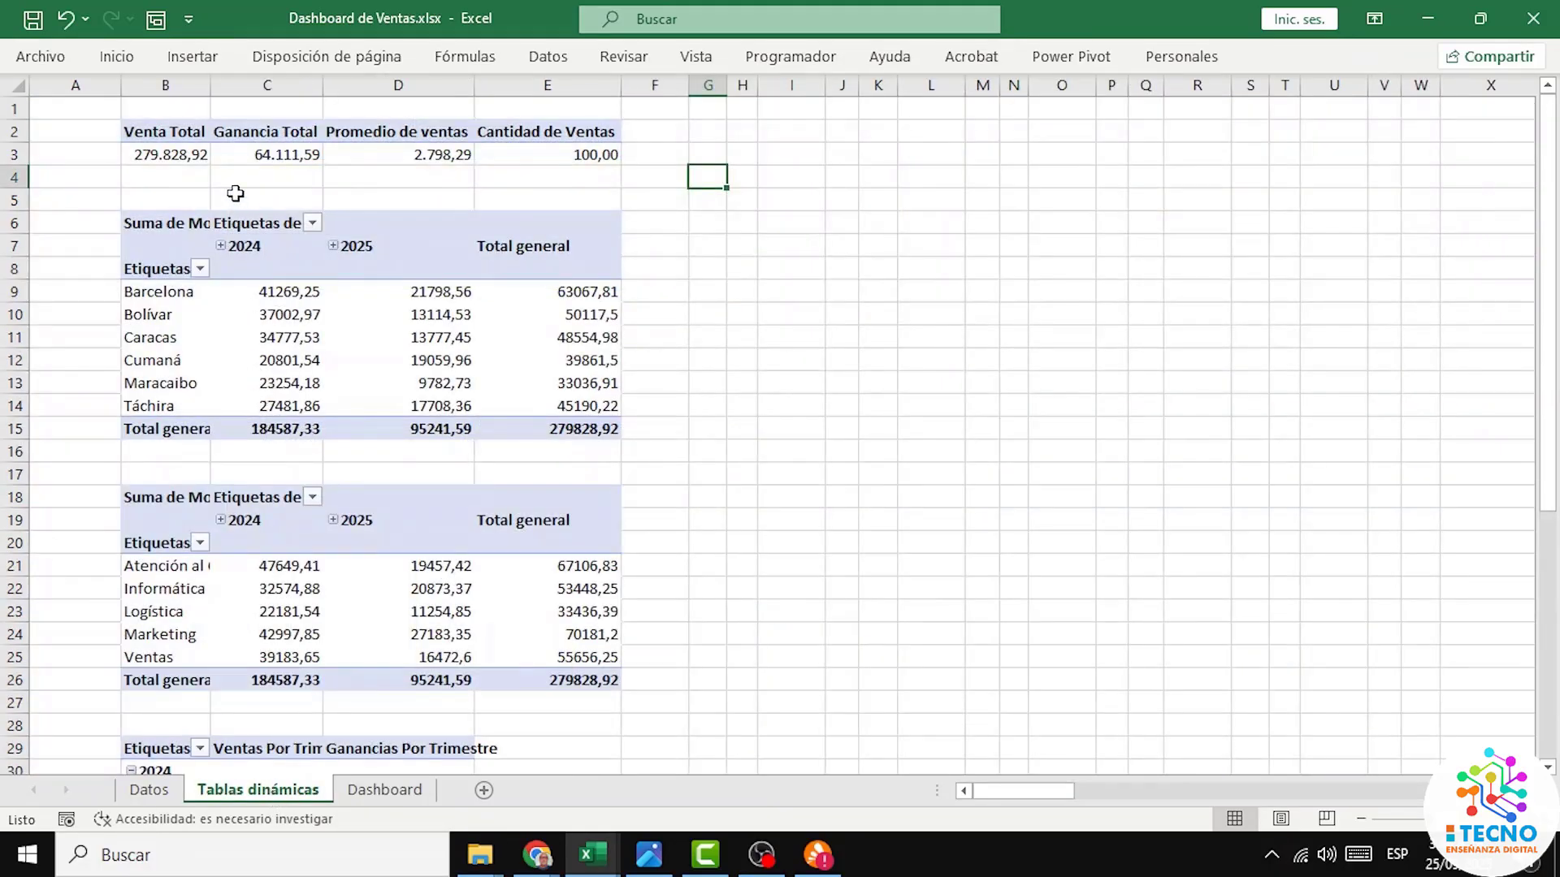
click(233, 145)
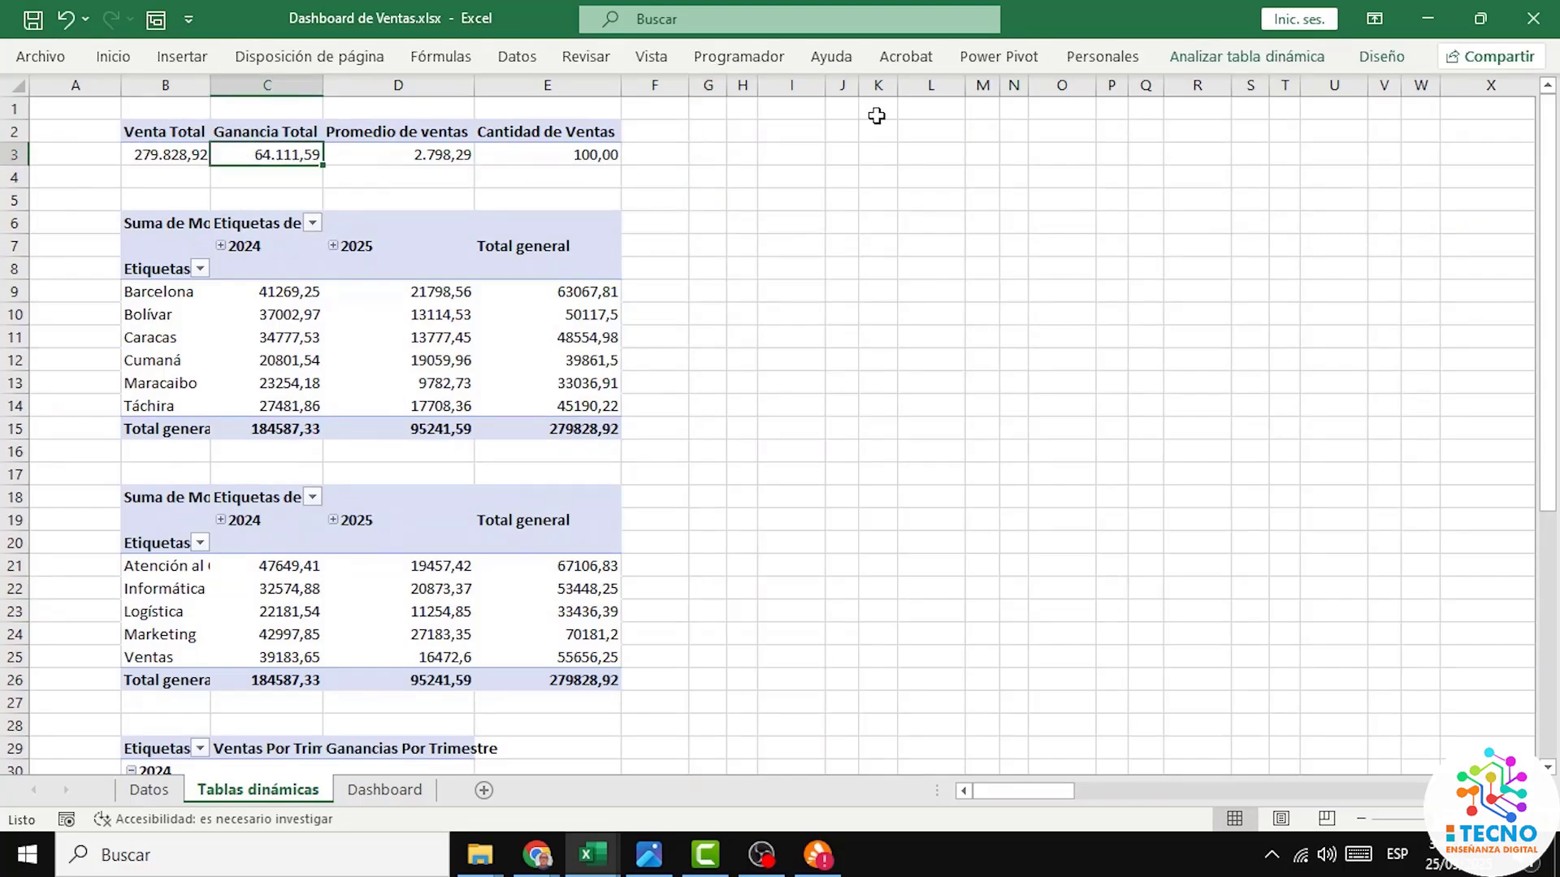
click(1231, 57)
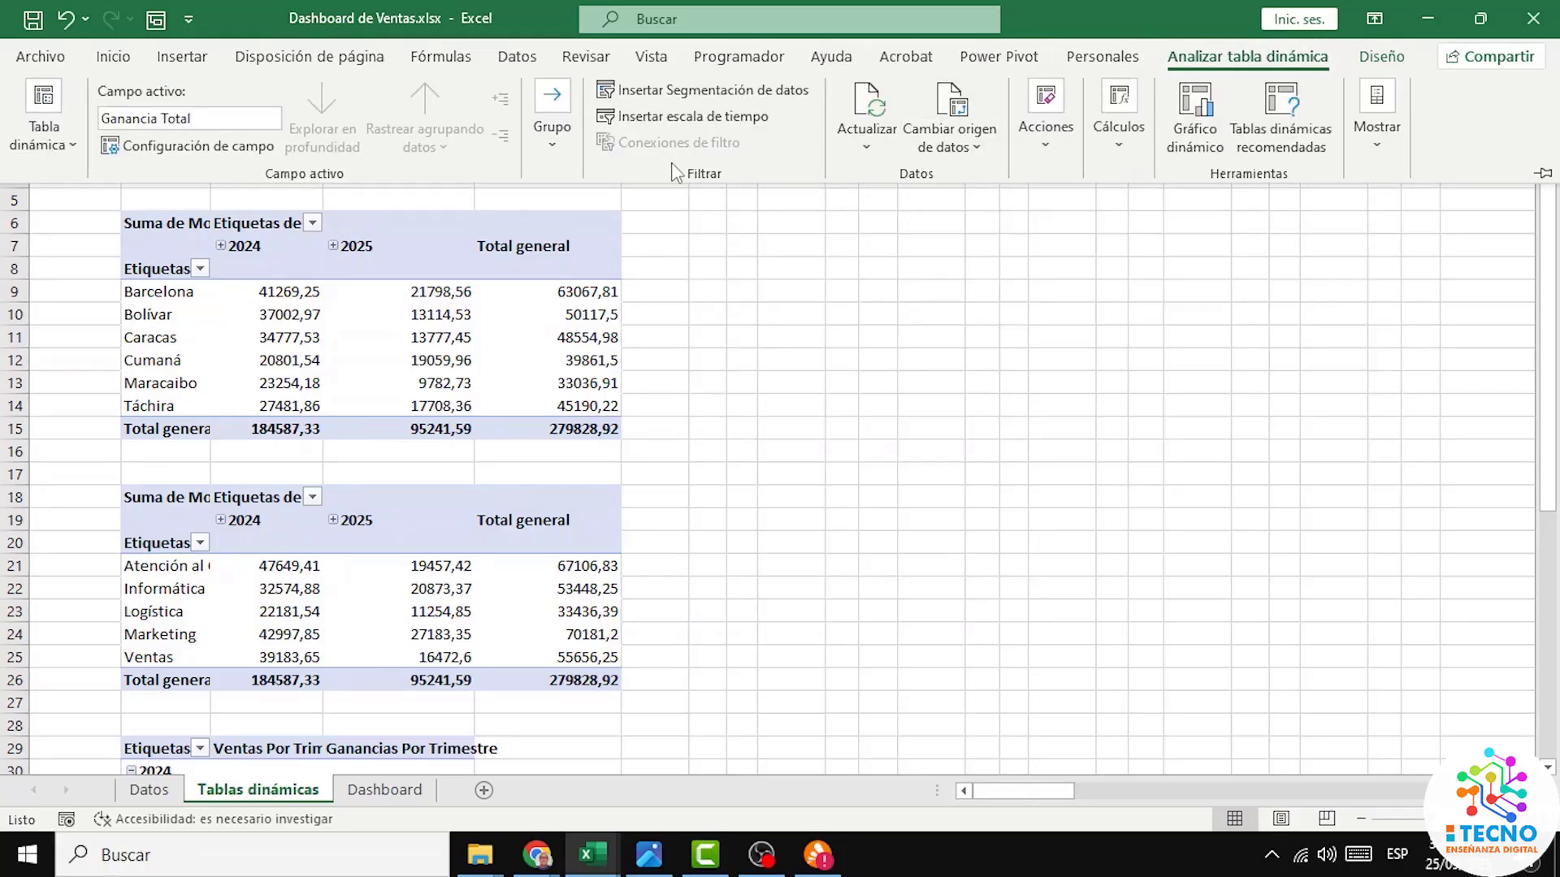
click(720, 91)
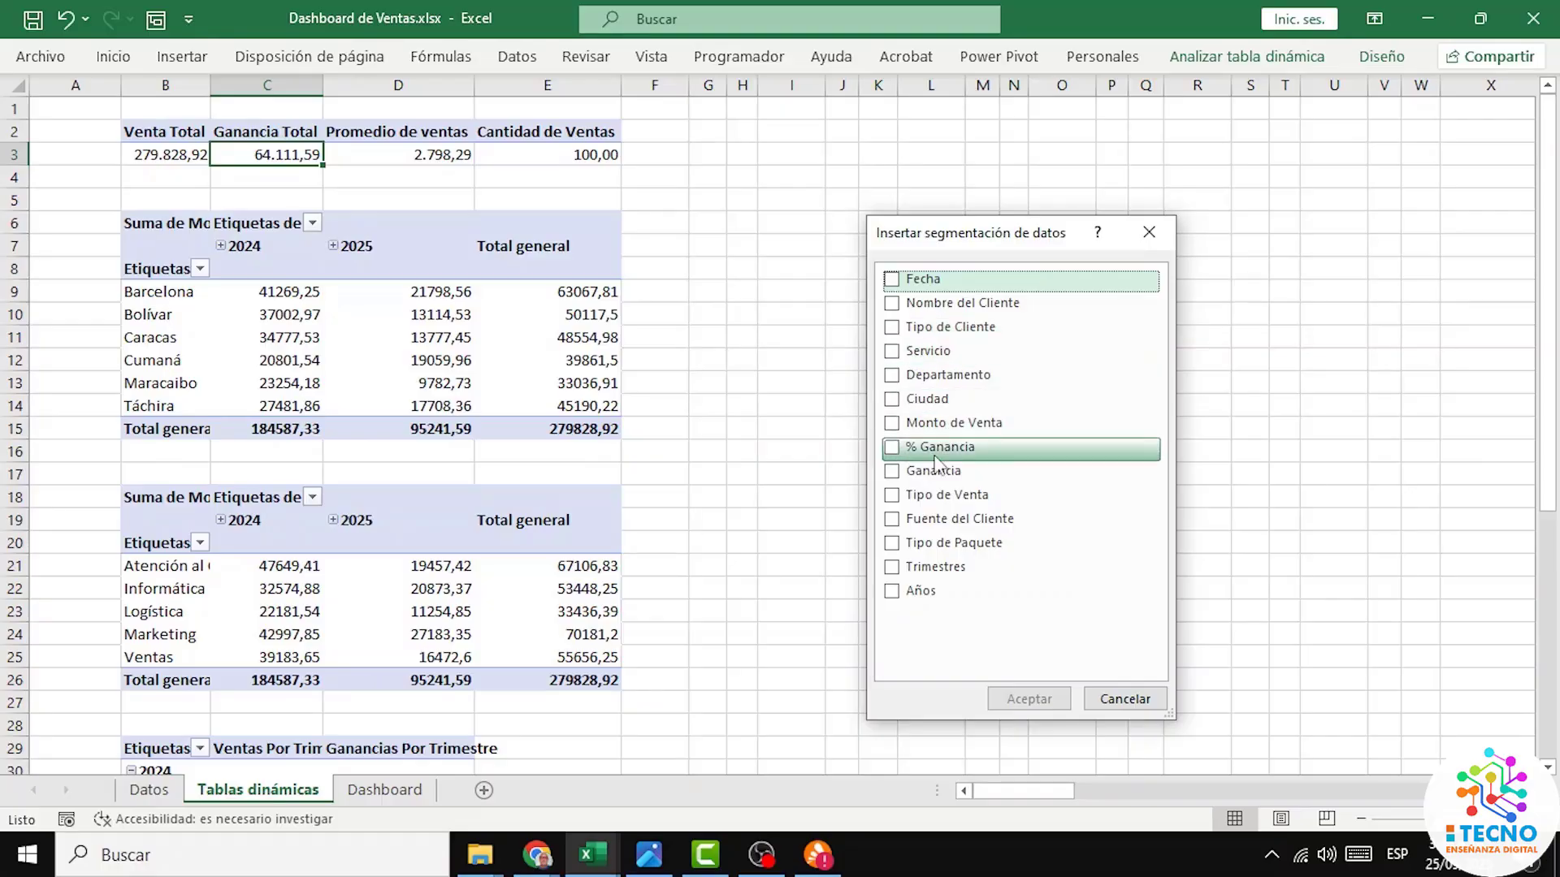
click(892, 353)
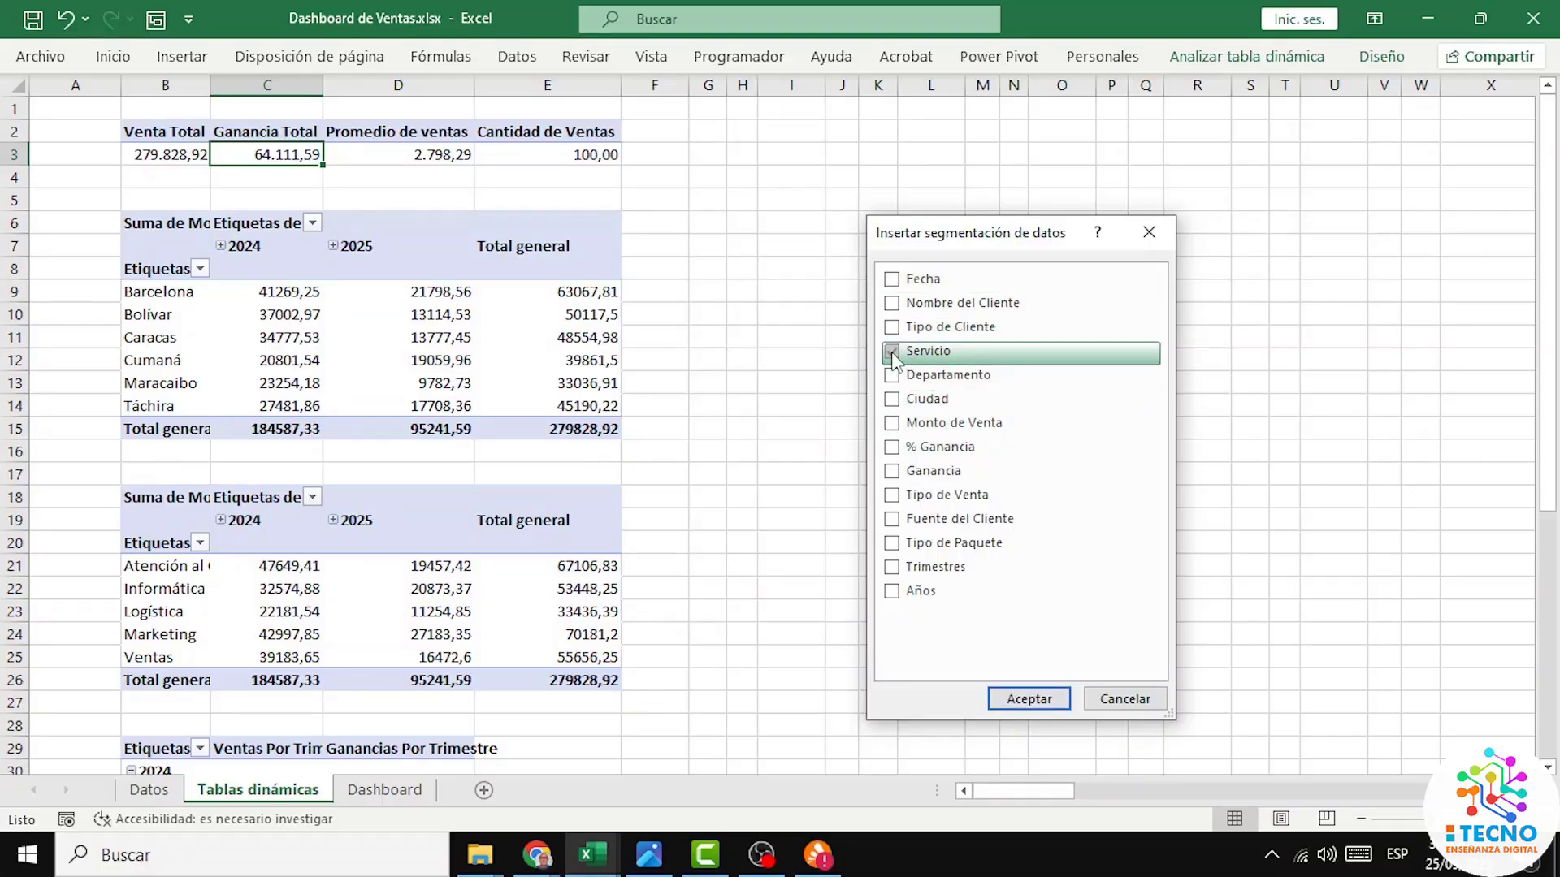
click(1028, 699)
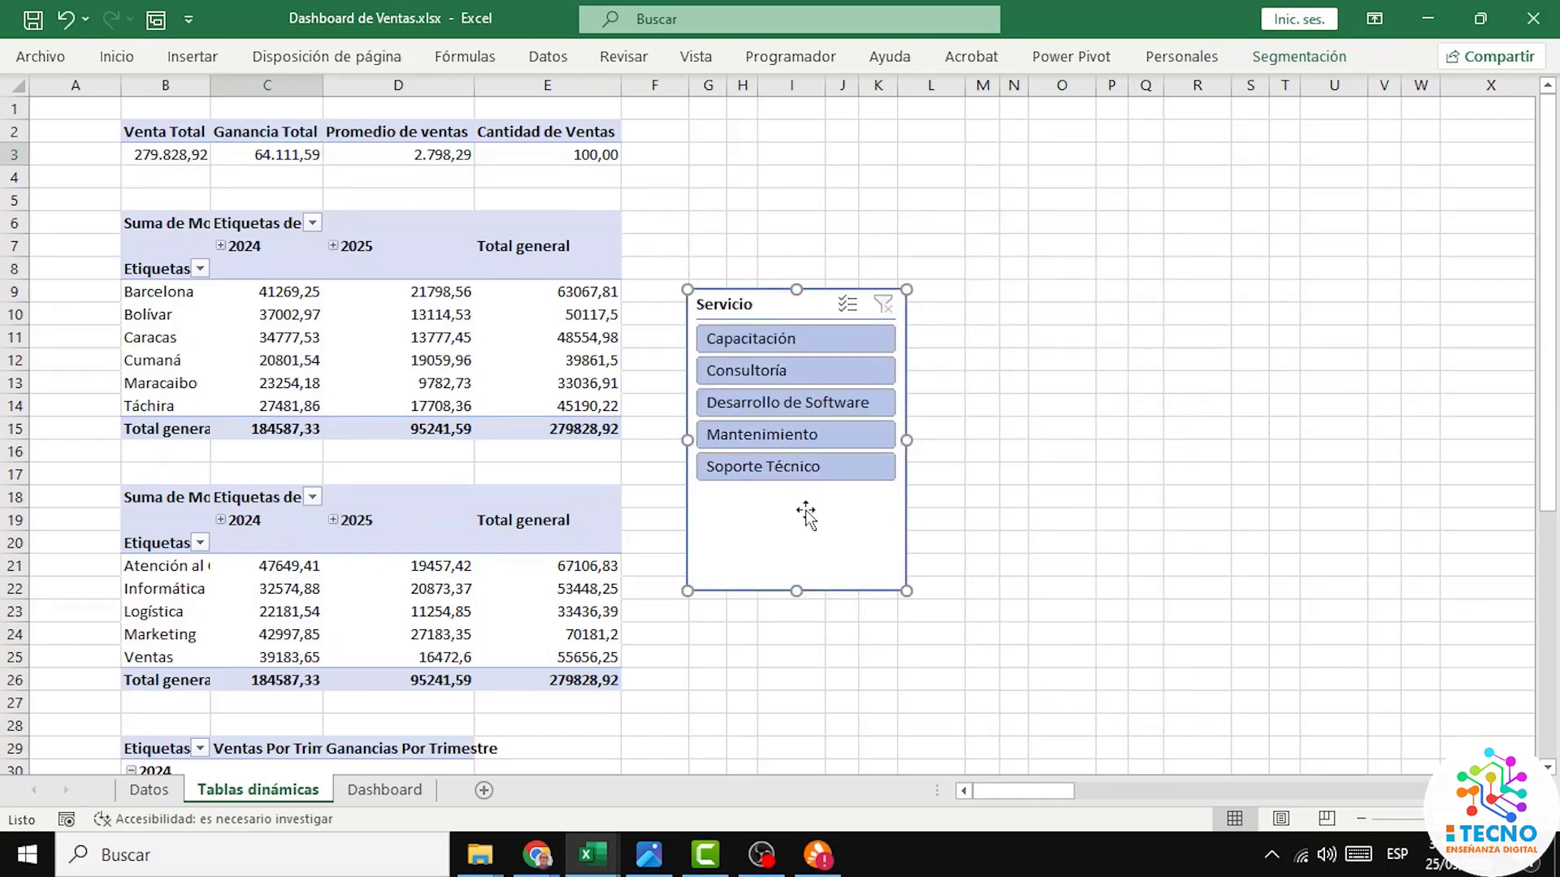
drag(797, 590, 792, 493)
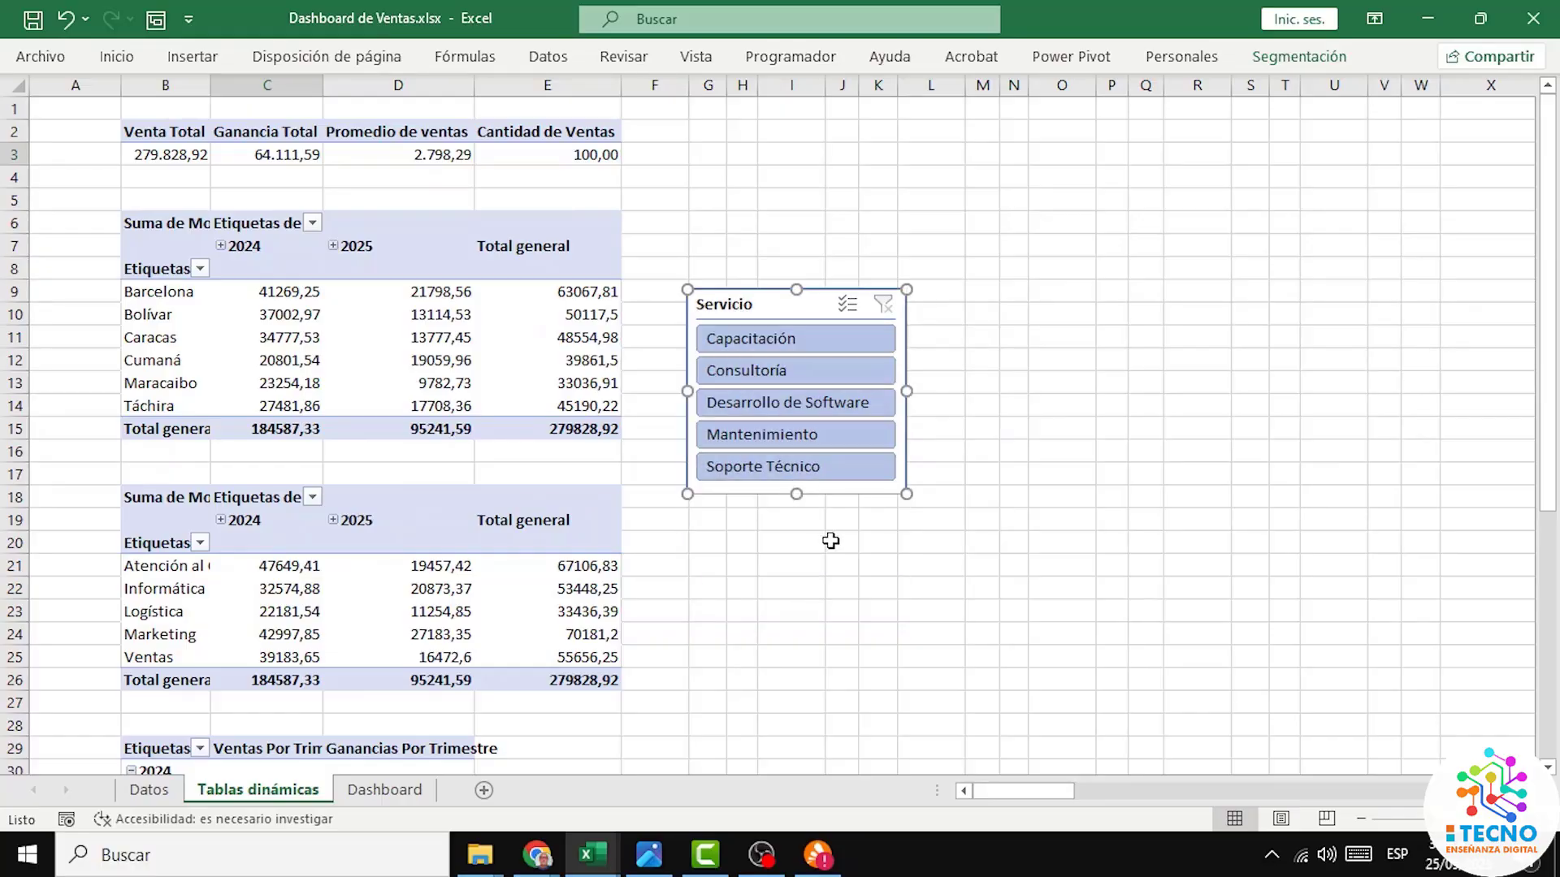
Step: Move the Servicio slicer to the Dashboard sheet, narrow it to about 4,3 cm and place it in column A beside the city table
right_click(804, 307)
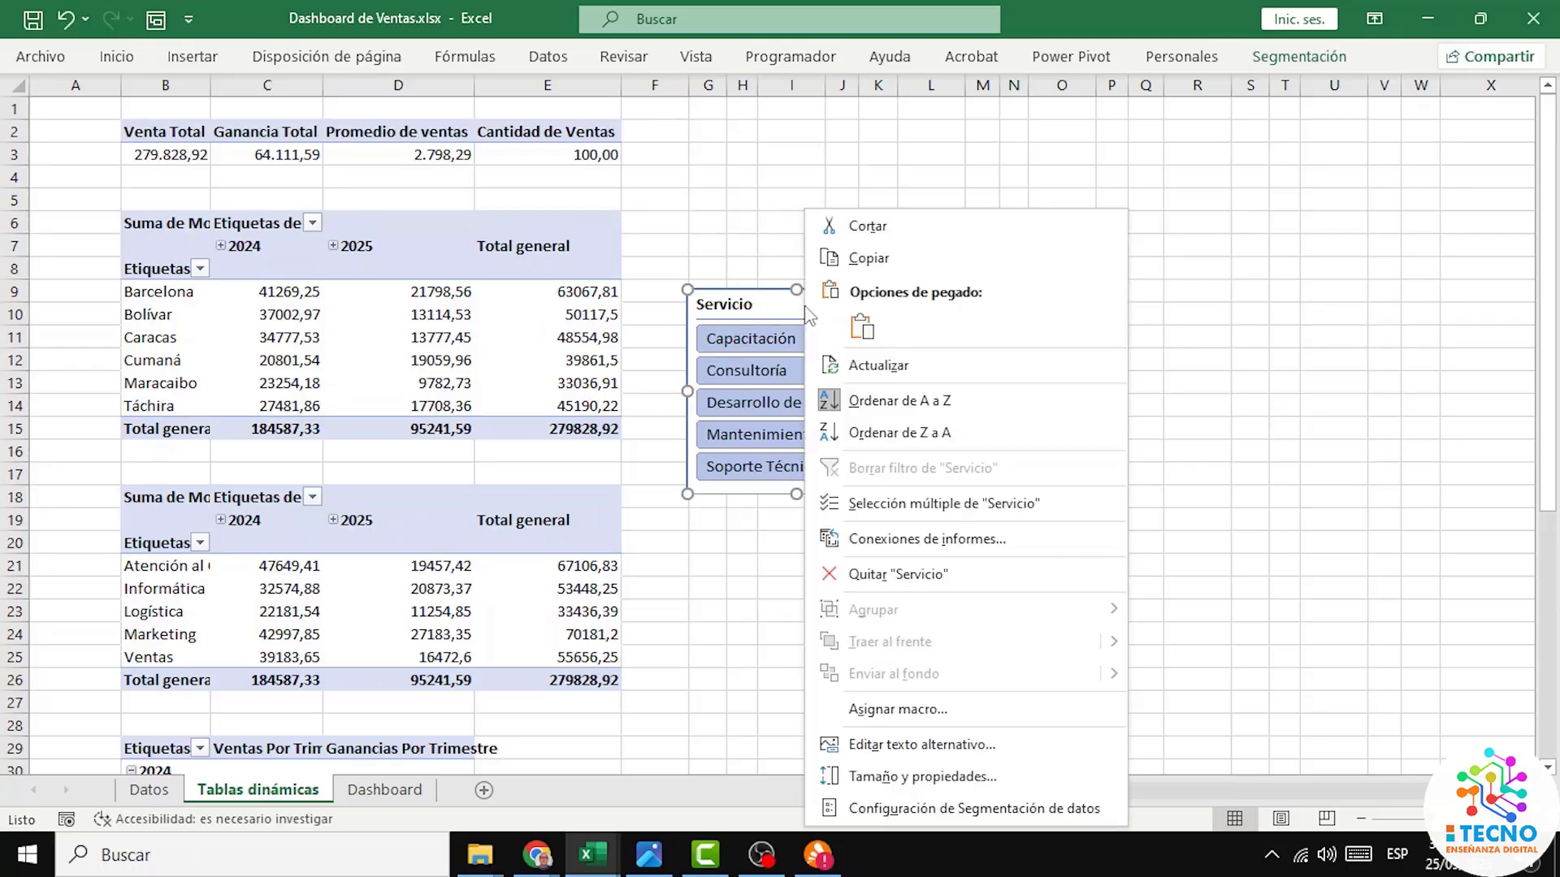
key(Escape)
key(Escape)
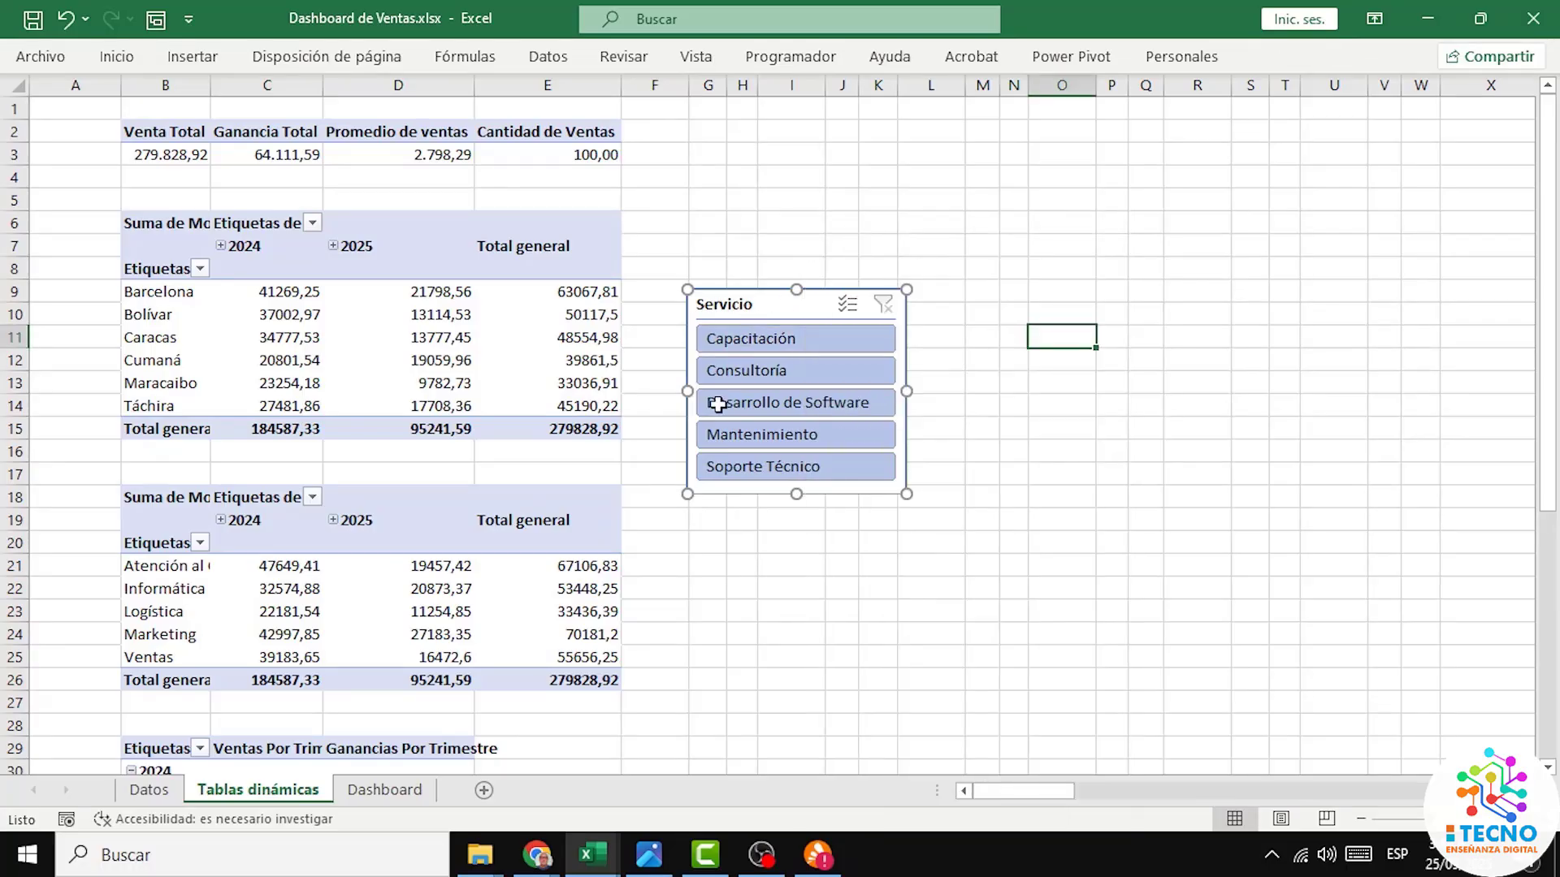
click(412, 793)
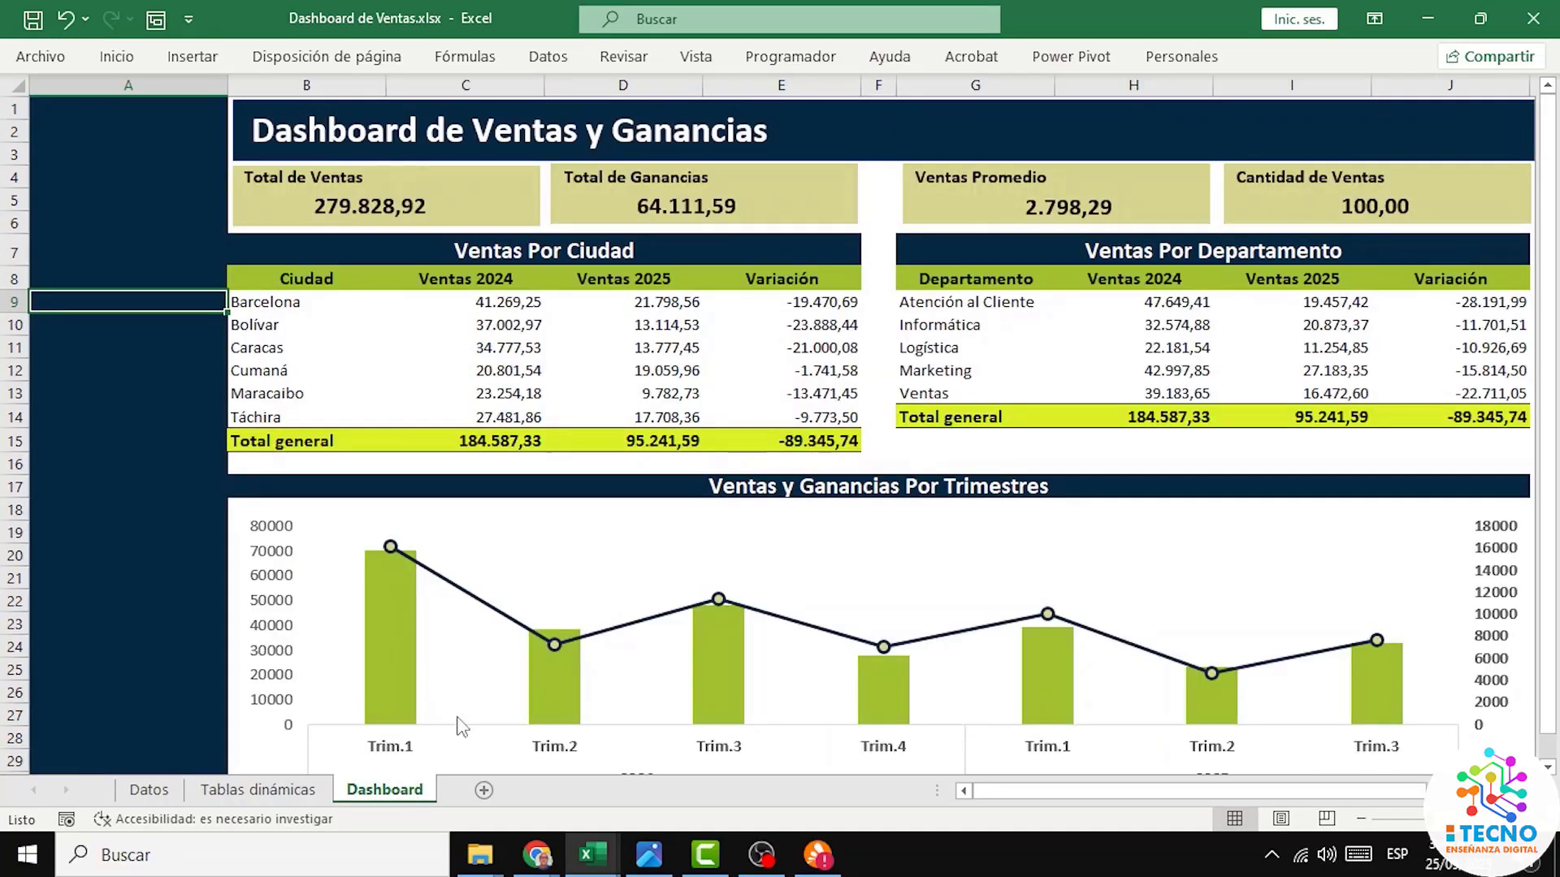
right_click(597, 556)
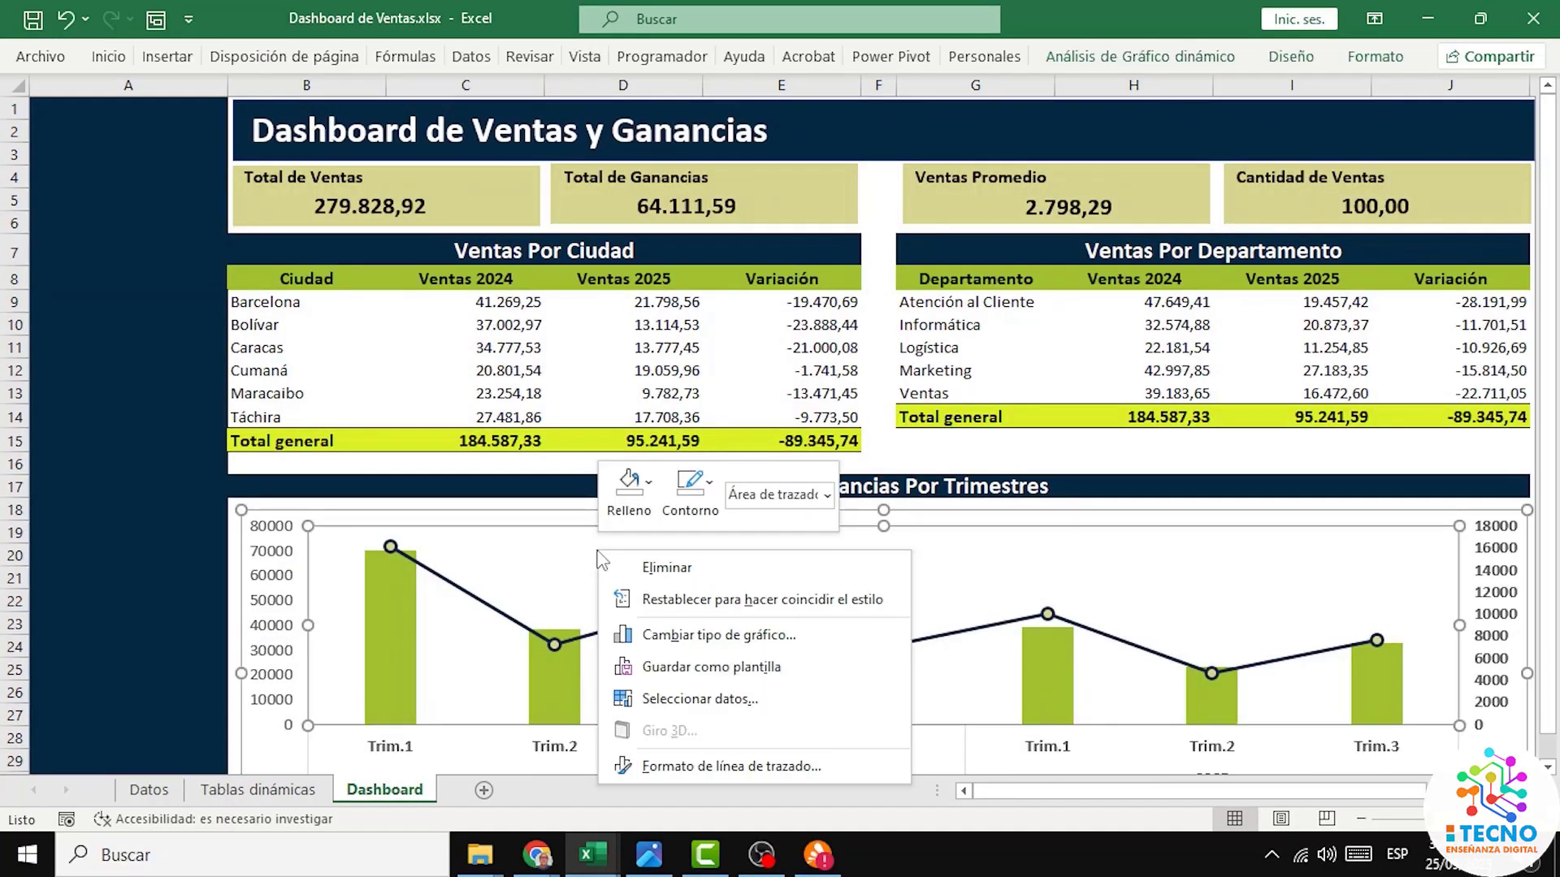
click(167, 508)
key(ctrl+v)
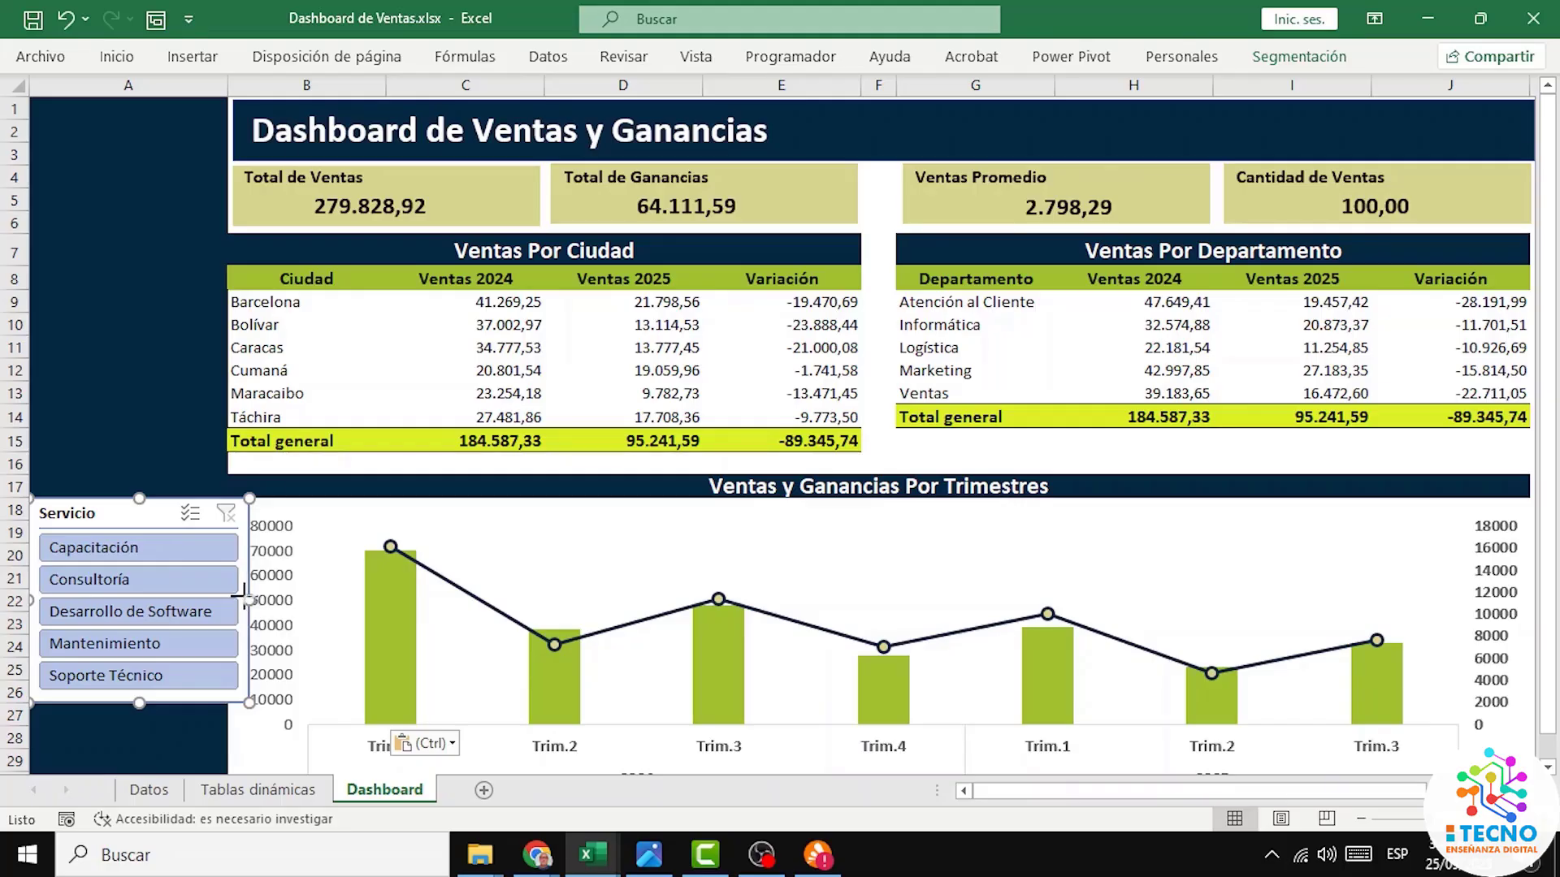
drag(250, 600, 213, 589)
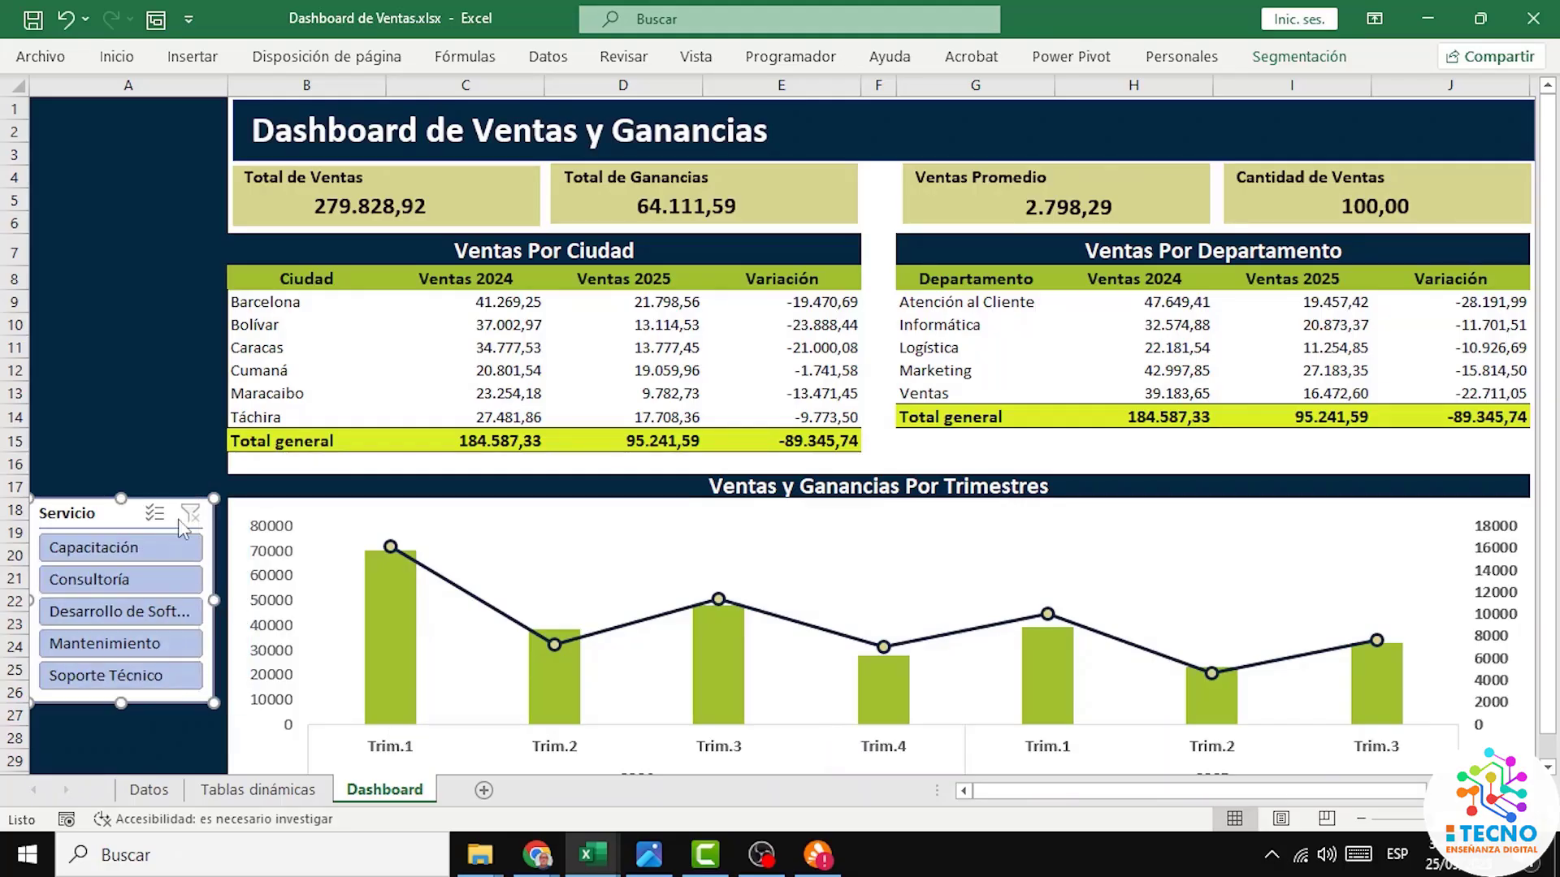
drag(111, 508, 123, 247)
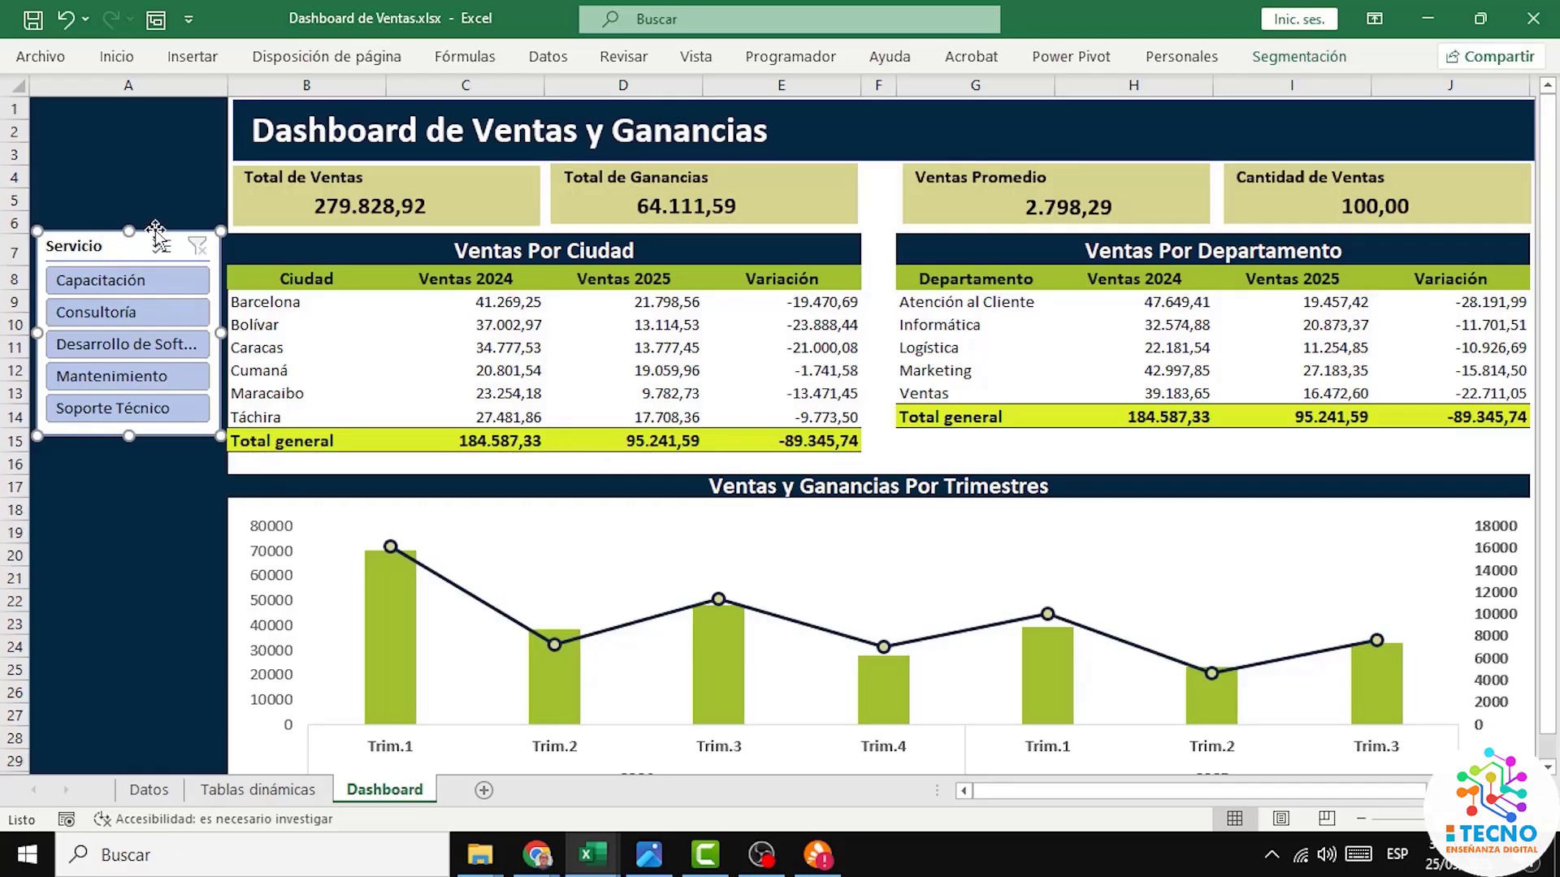
Step: Apply the dark green style to the Servicio slicer
click(1300, 56)
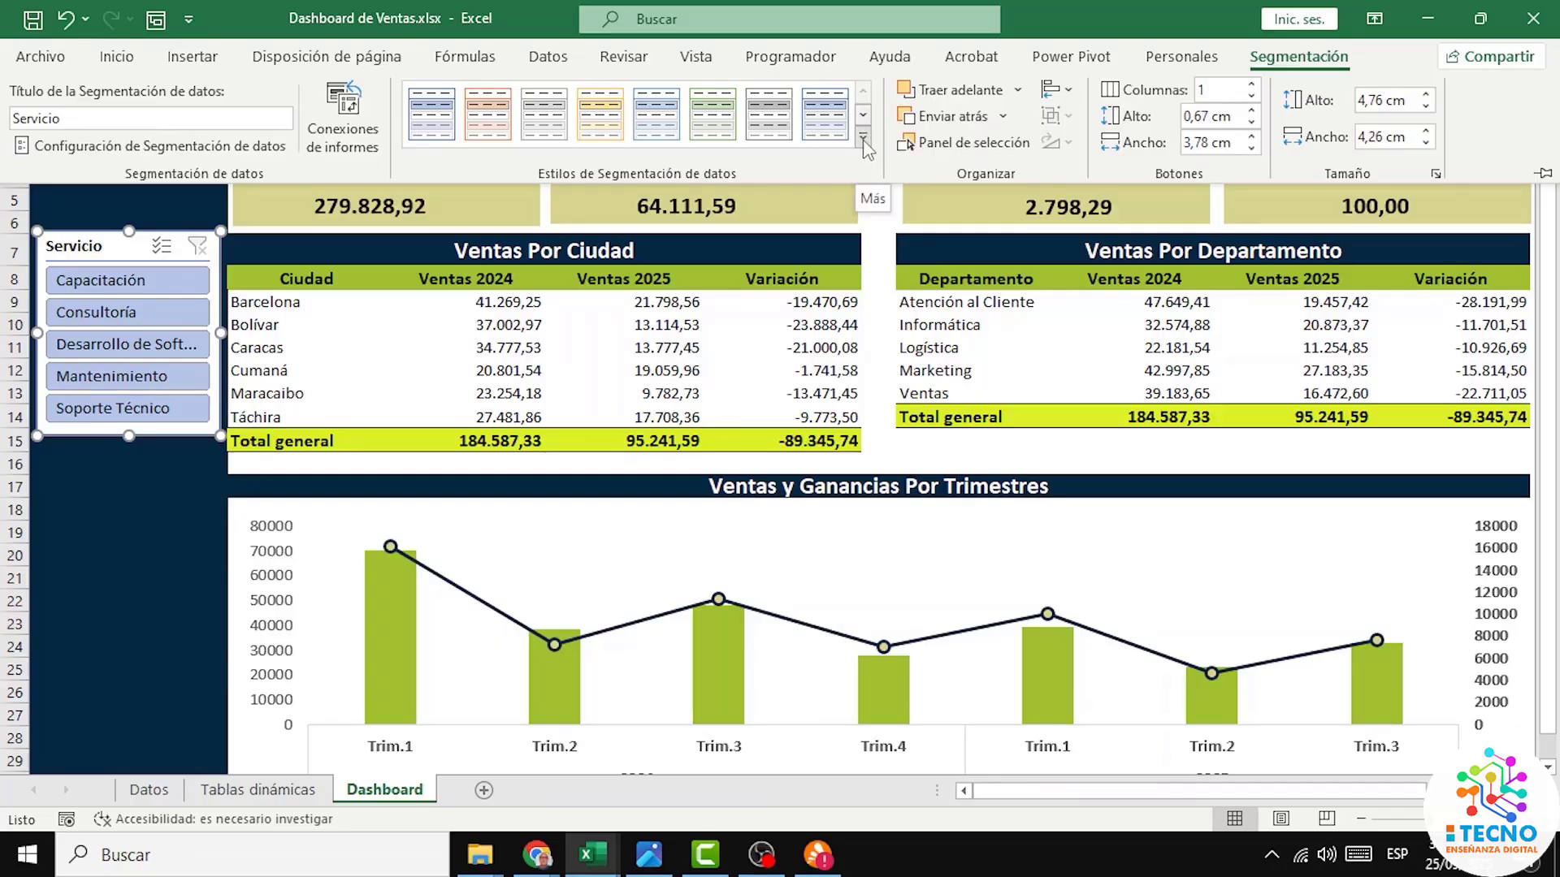
click(863, 138)
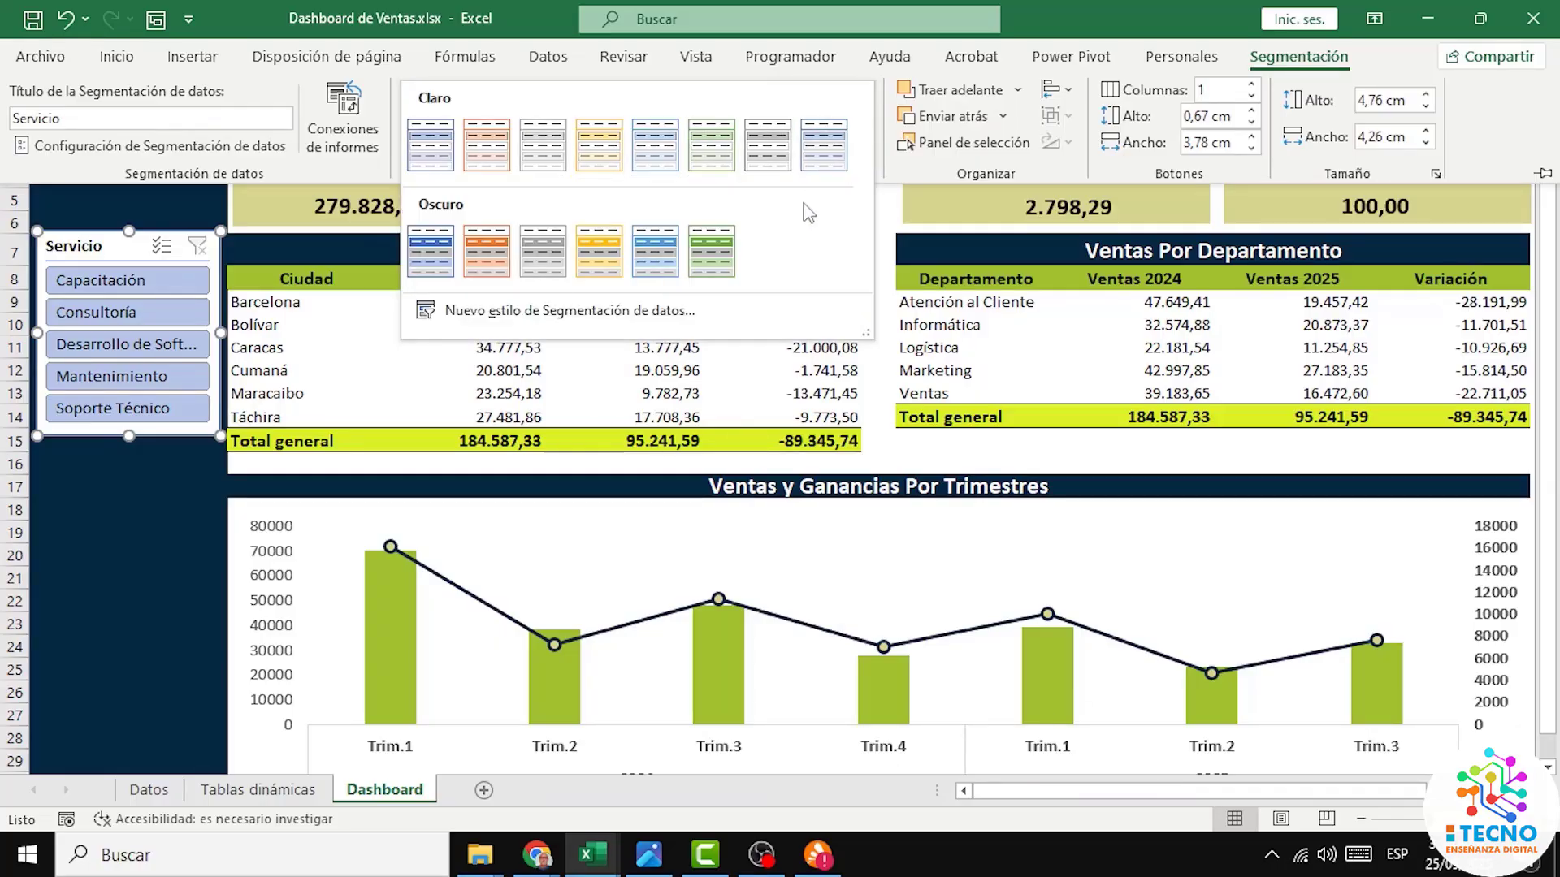
click(715, 250)
click(109, 550)
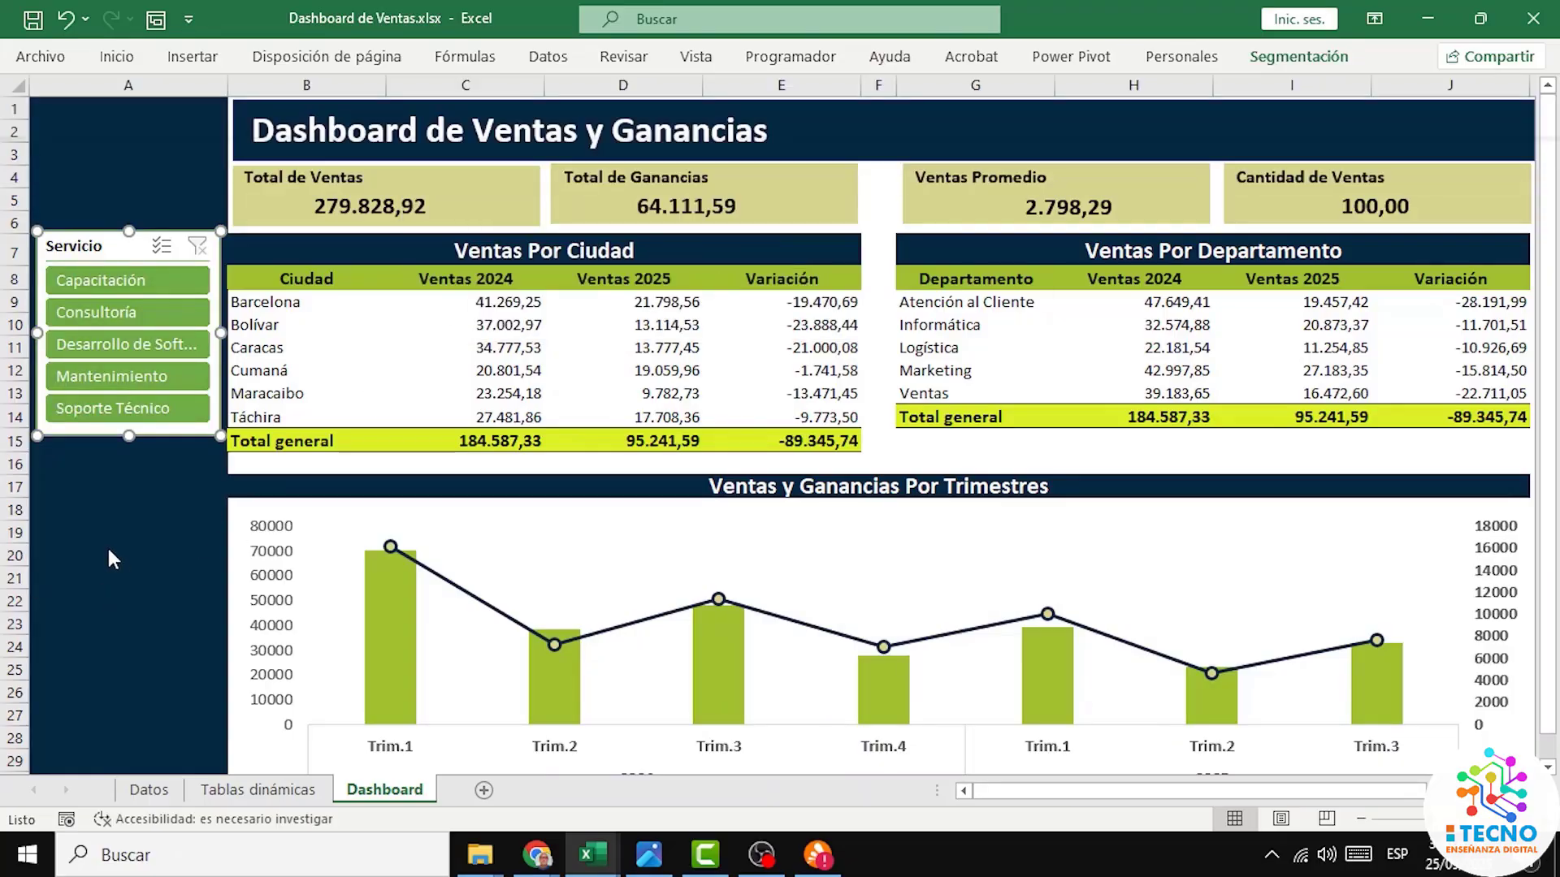
click(108, 549)
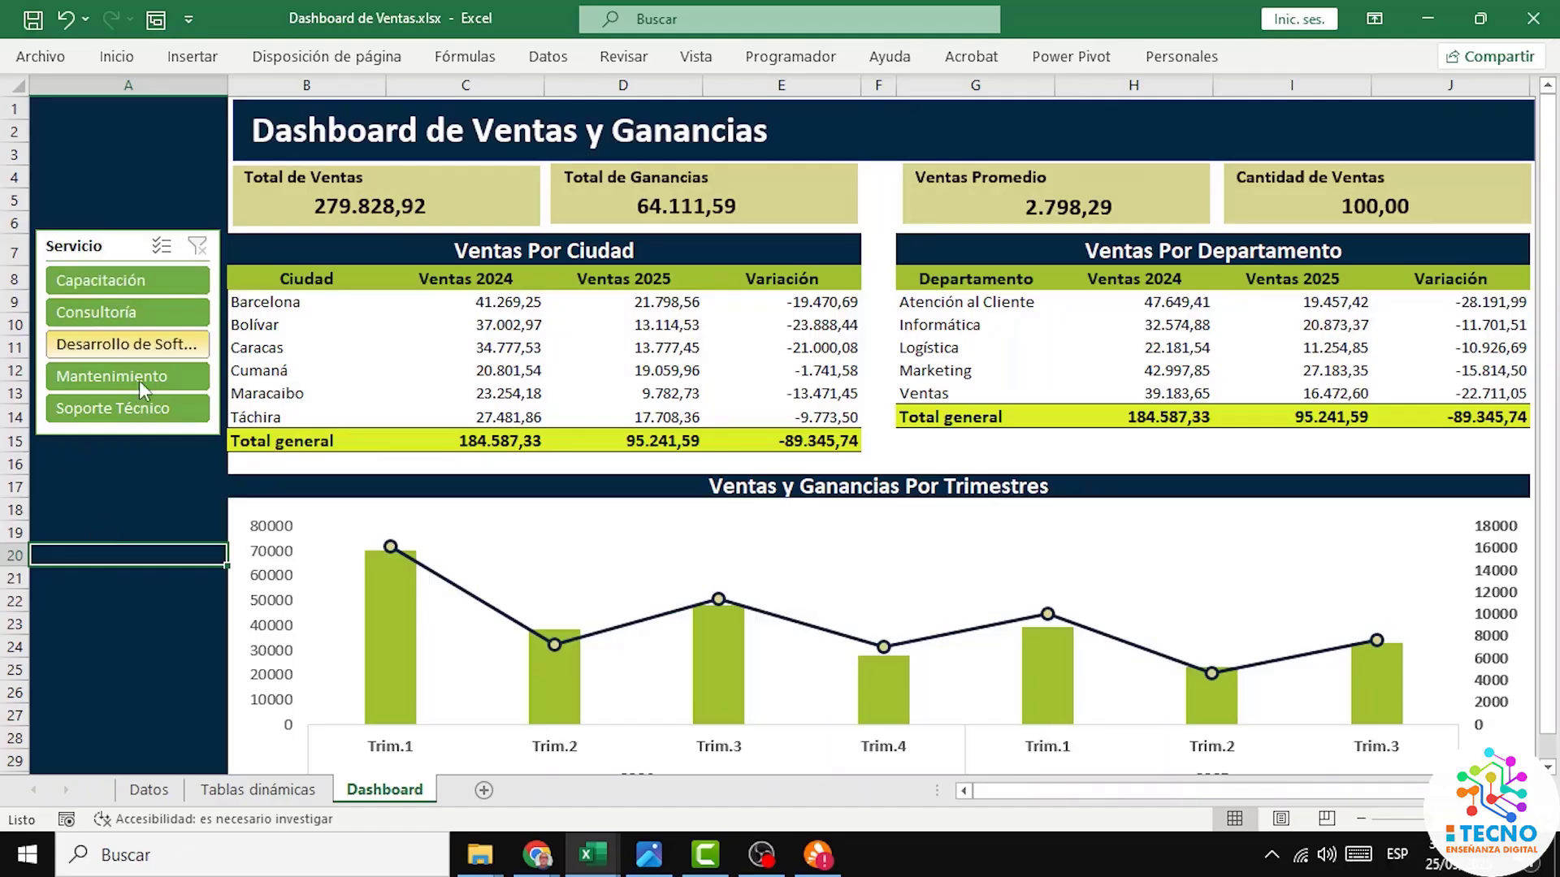
Step: Connect the Servicio slicer to TablaDinámica11, TablaDinámica12 and TablaDinámica13 as well through its report connections
click(138, 429)
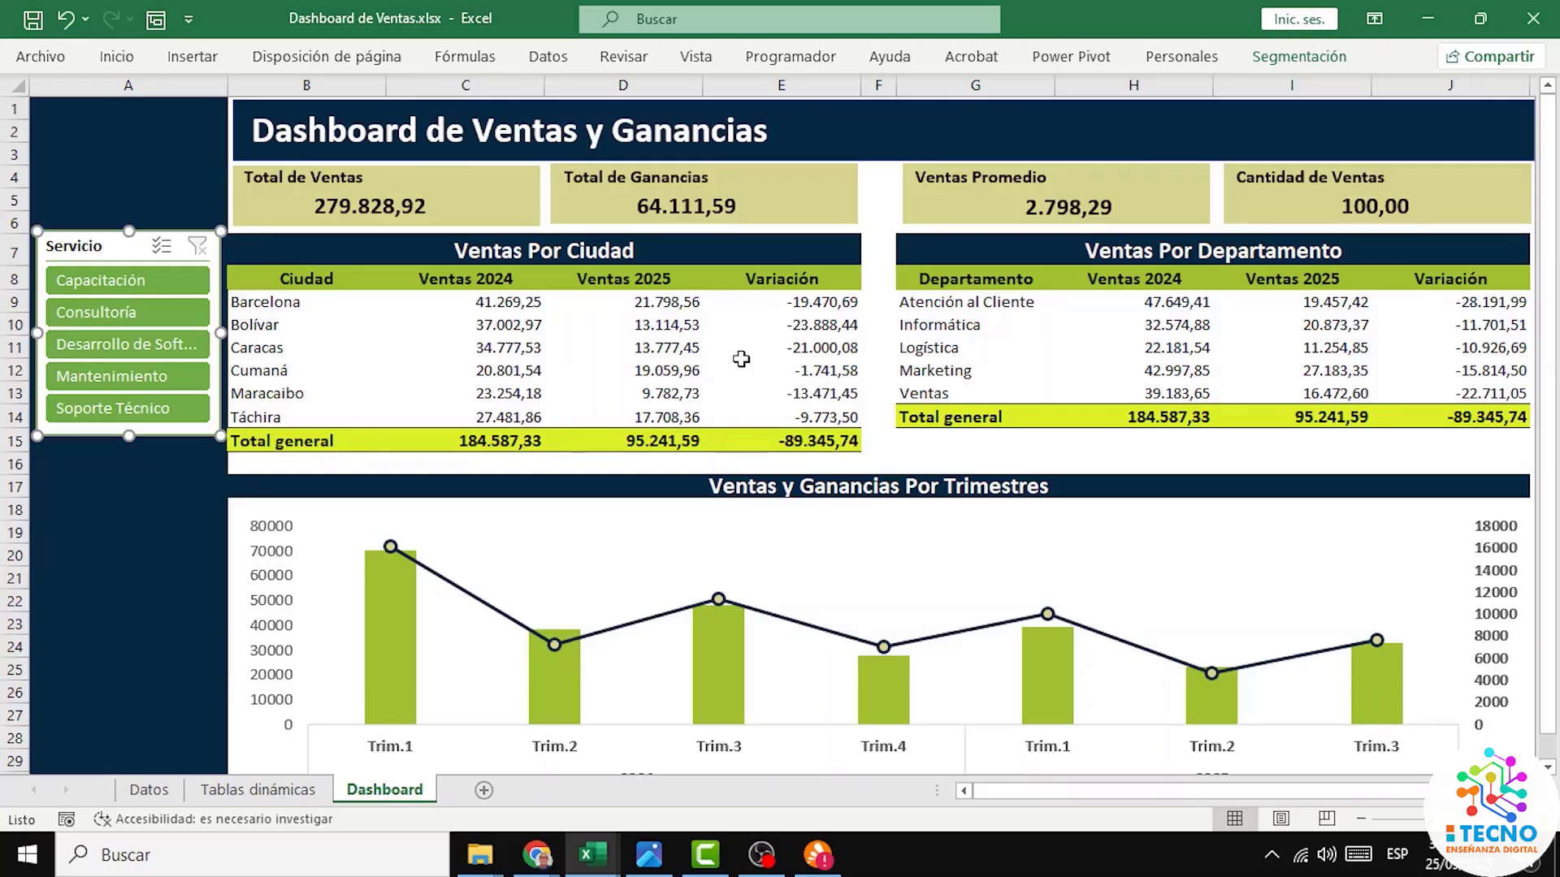
right_click(149, 288)
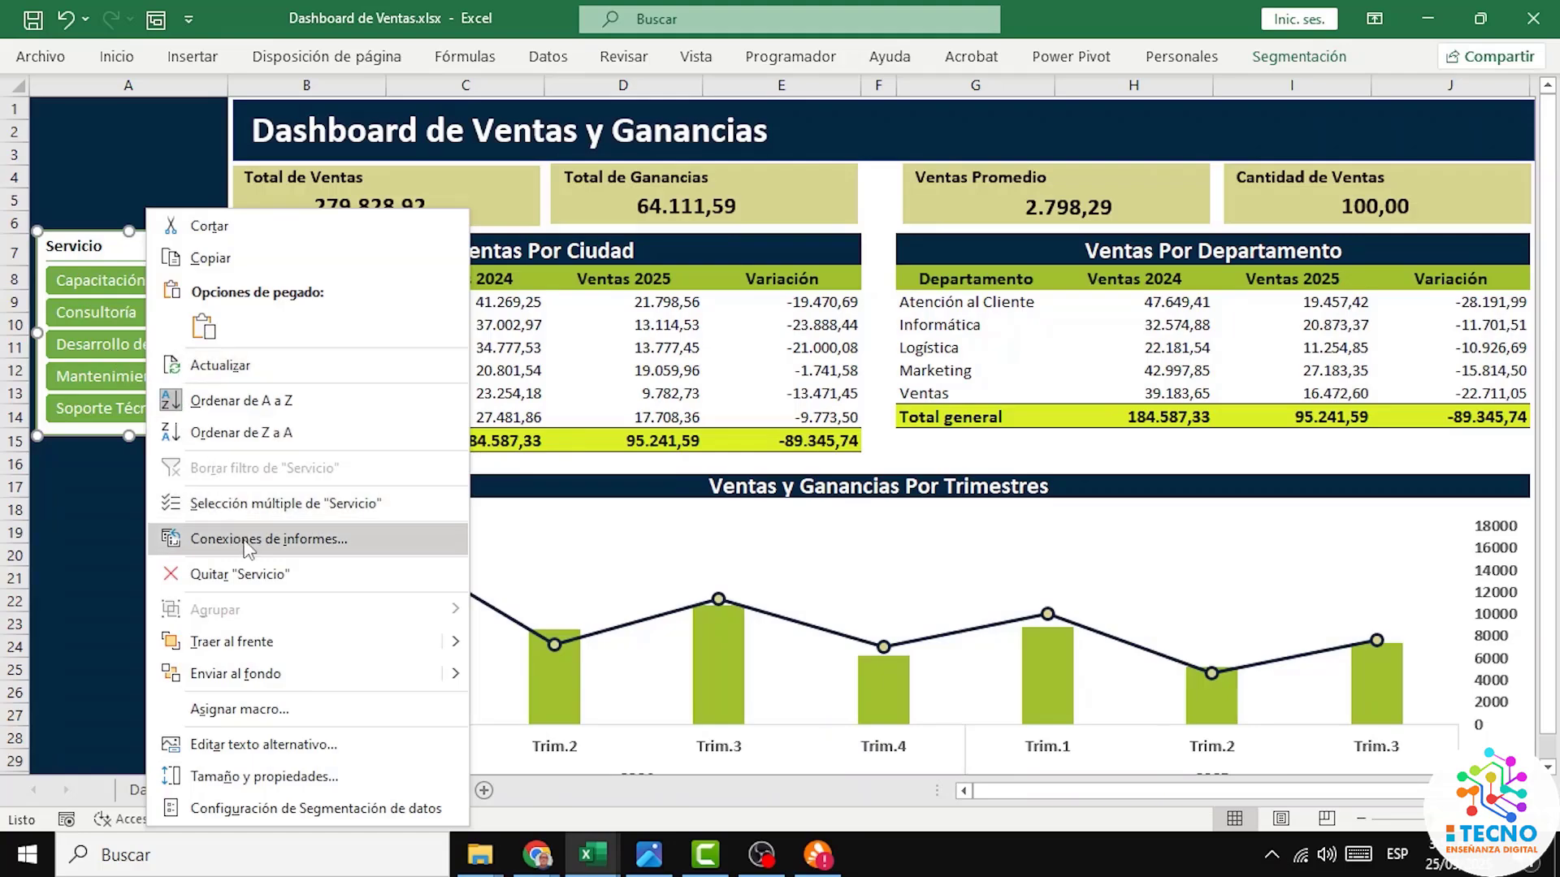
click(248, 540)
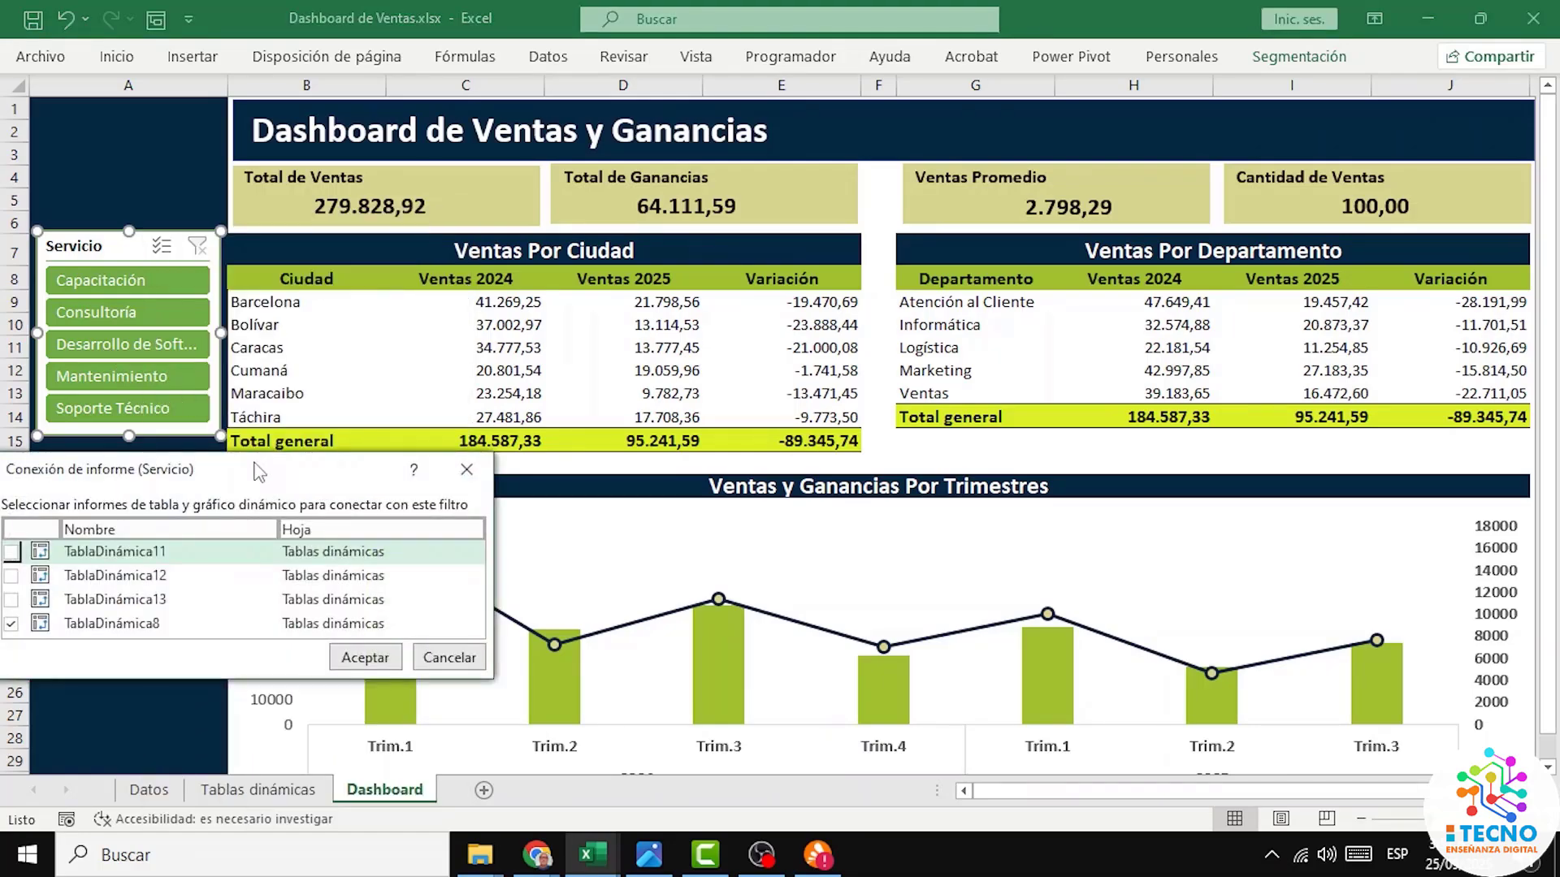
drag(258, 471, 844, 275)
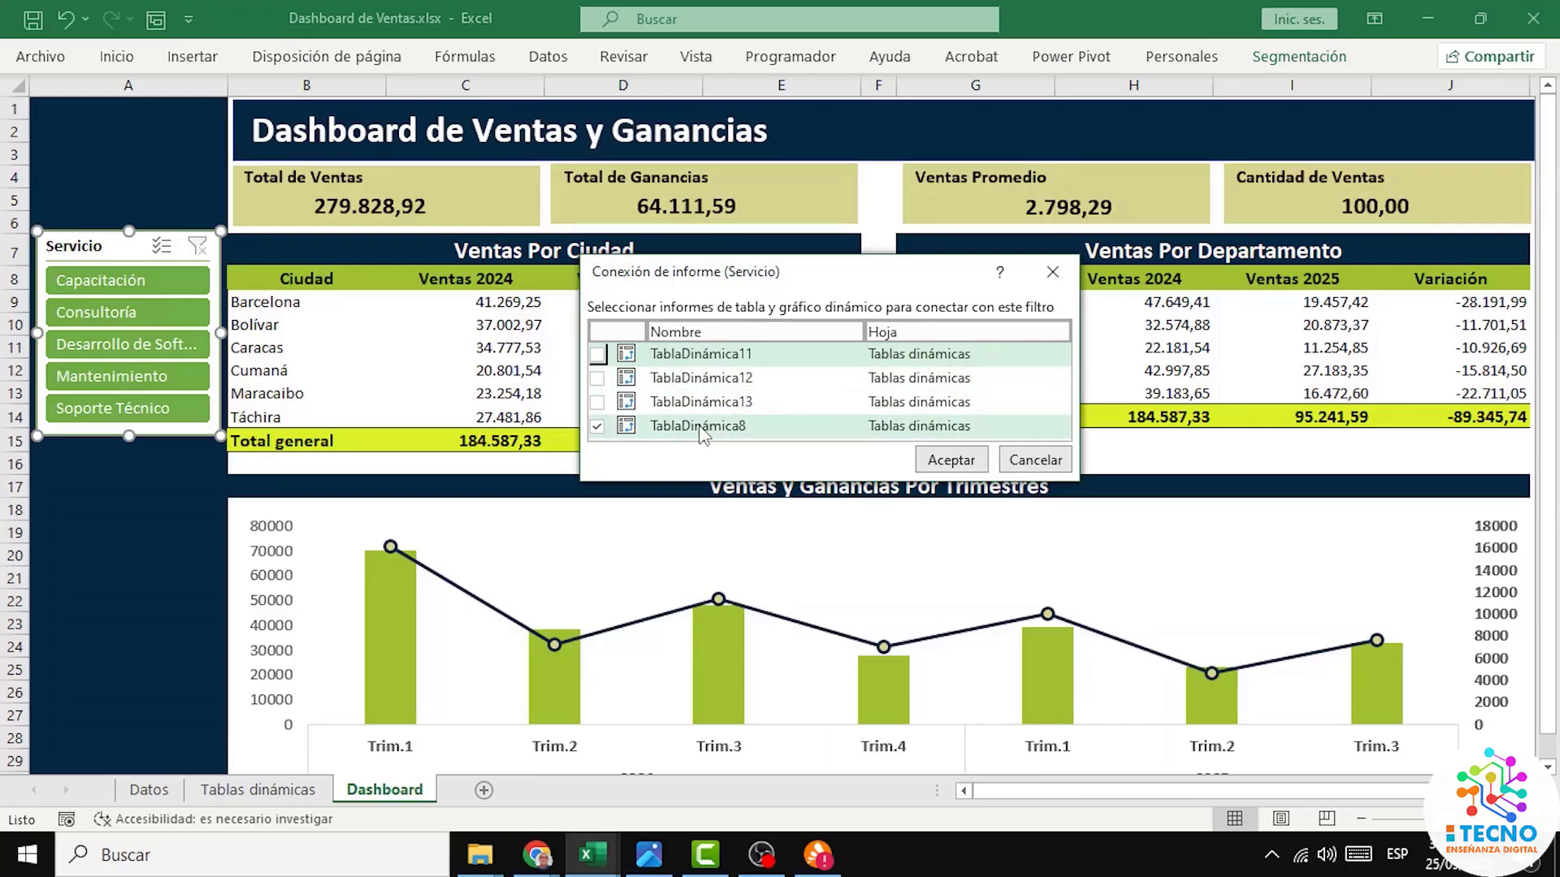
click(598, 401)
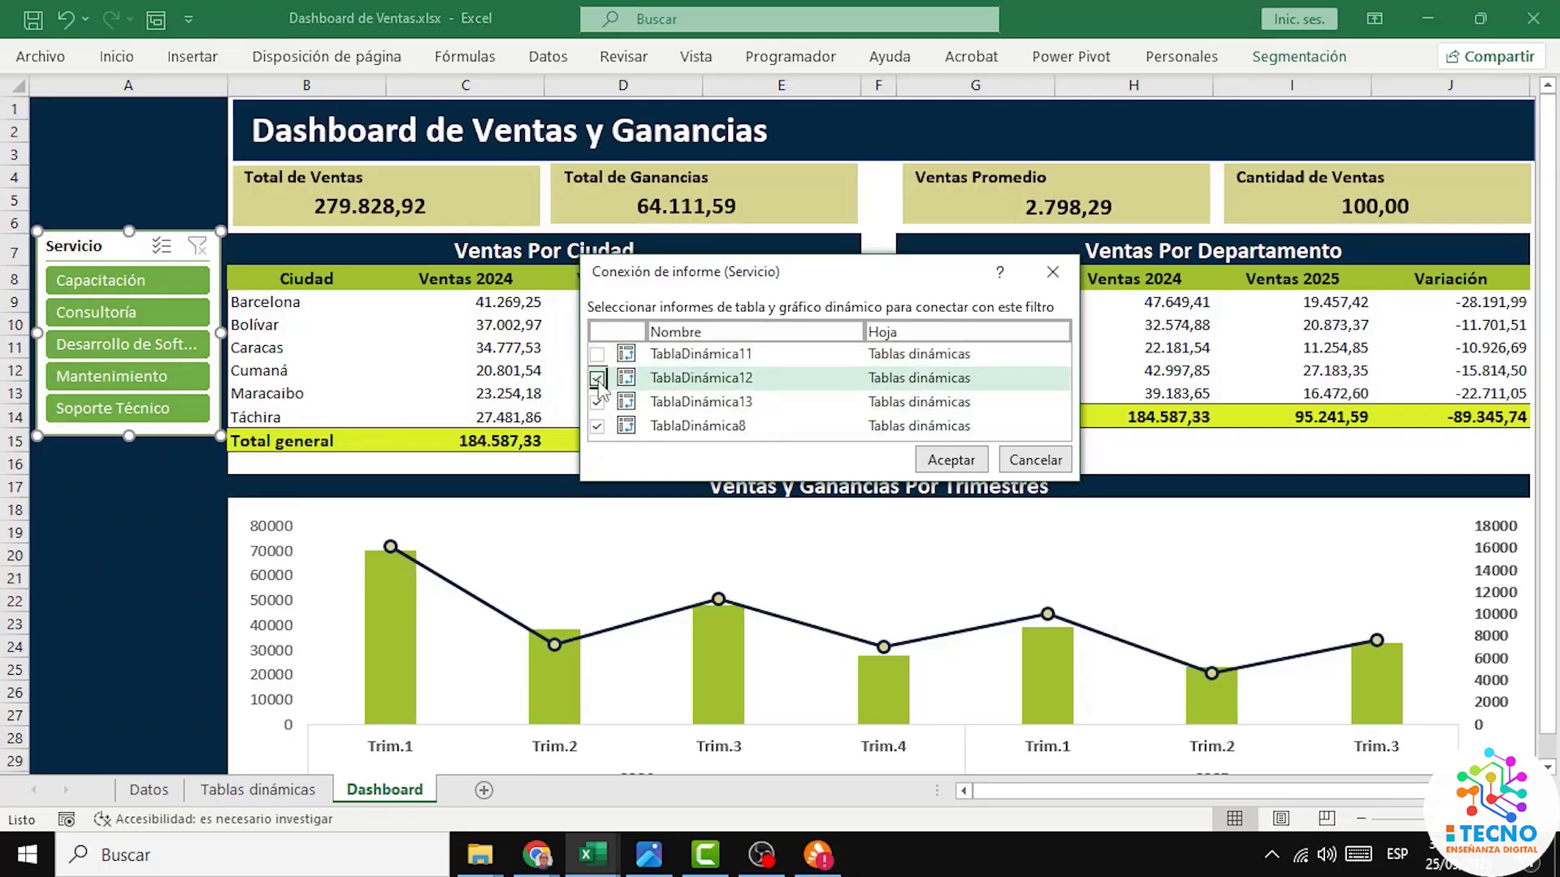
click(597, 378)
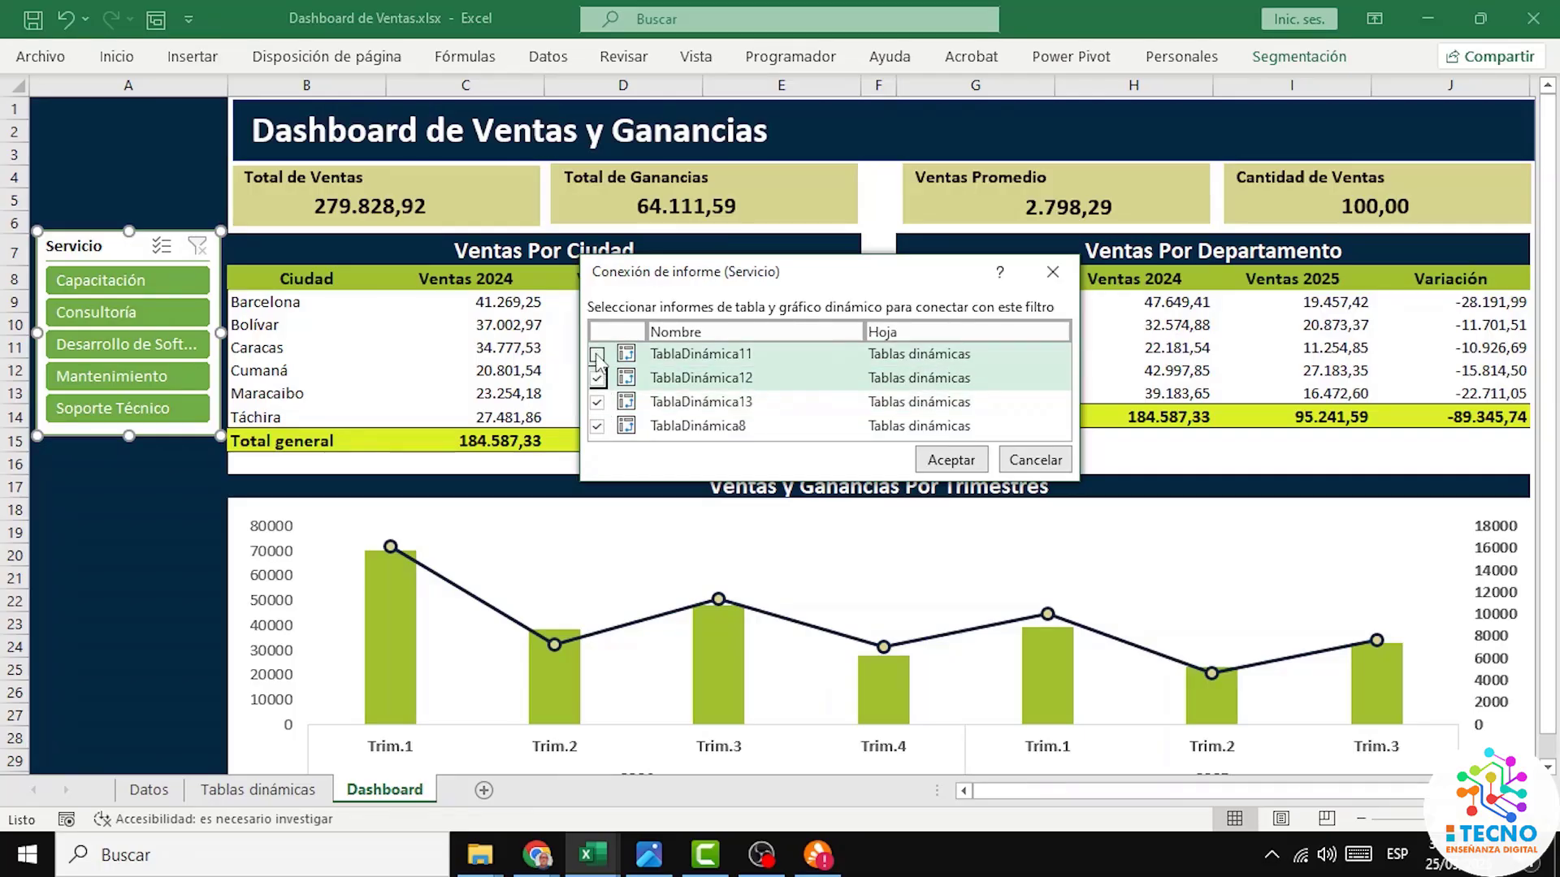
click(598, 355)
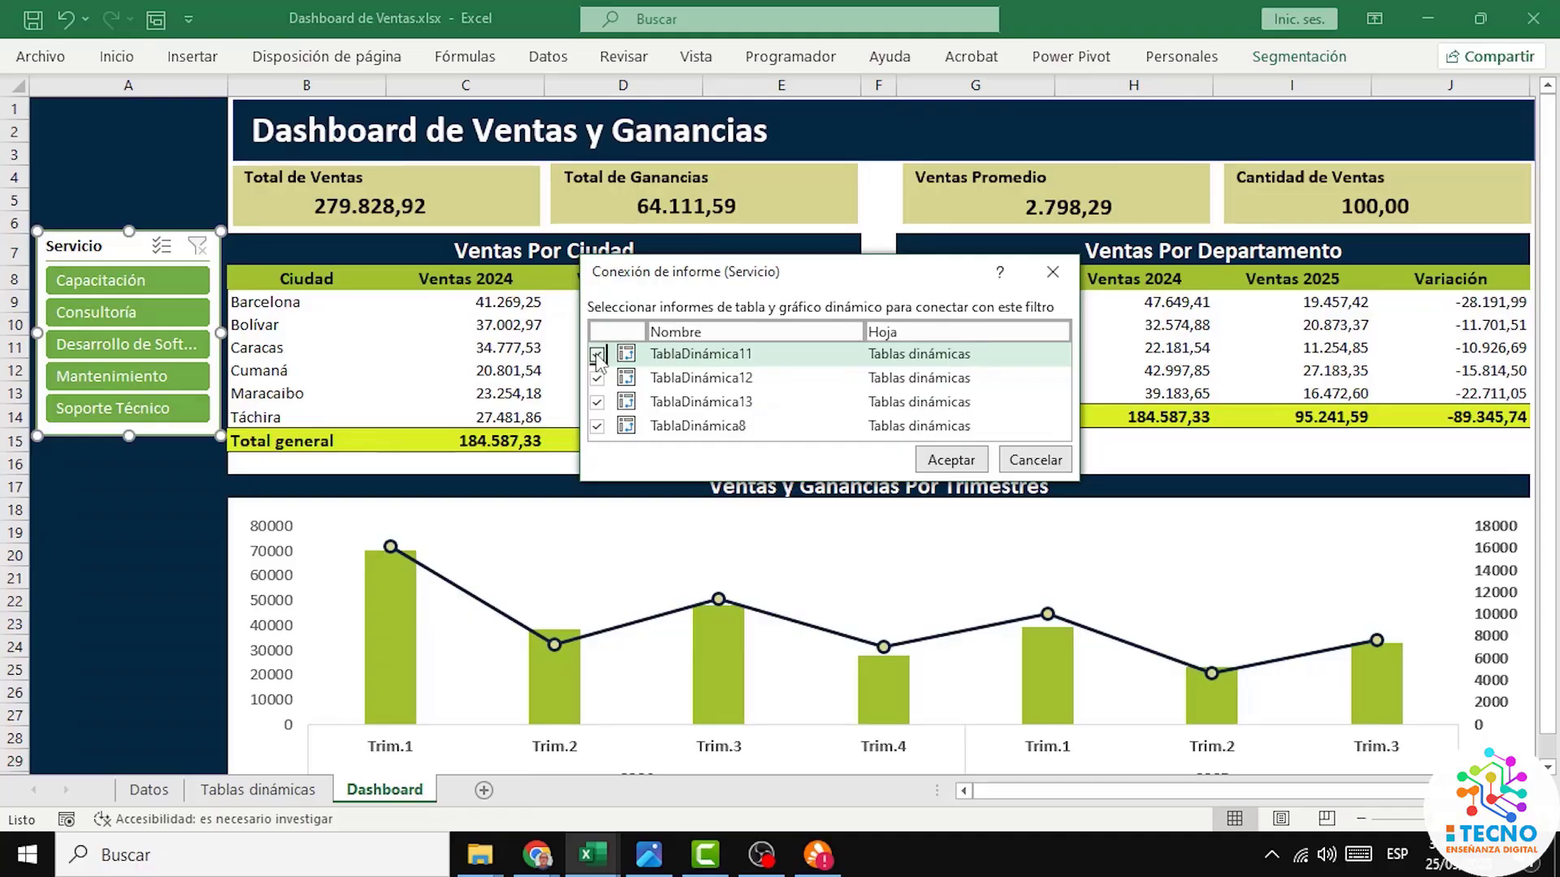
click(955, 460)
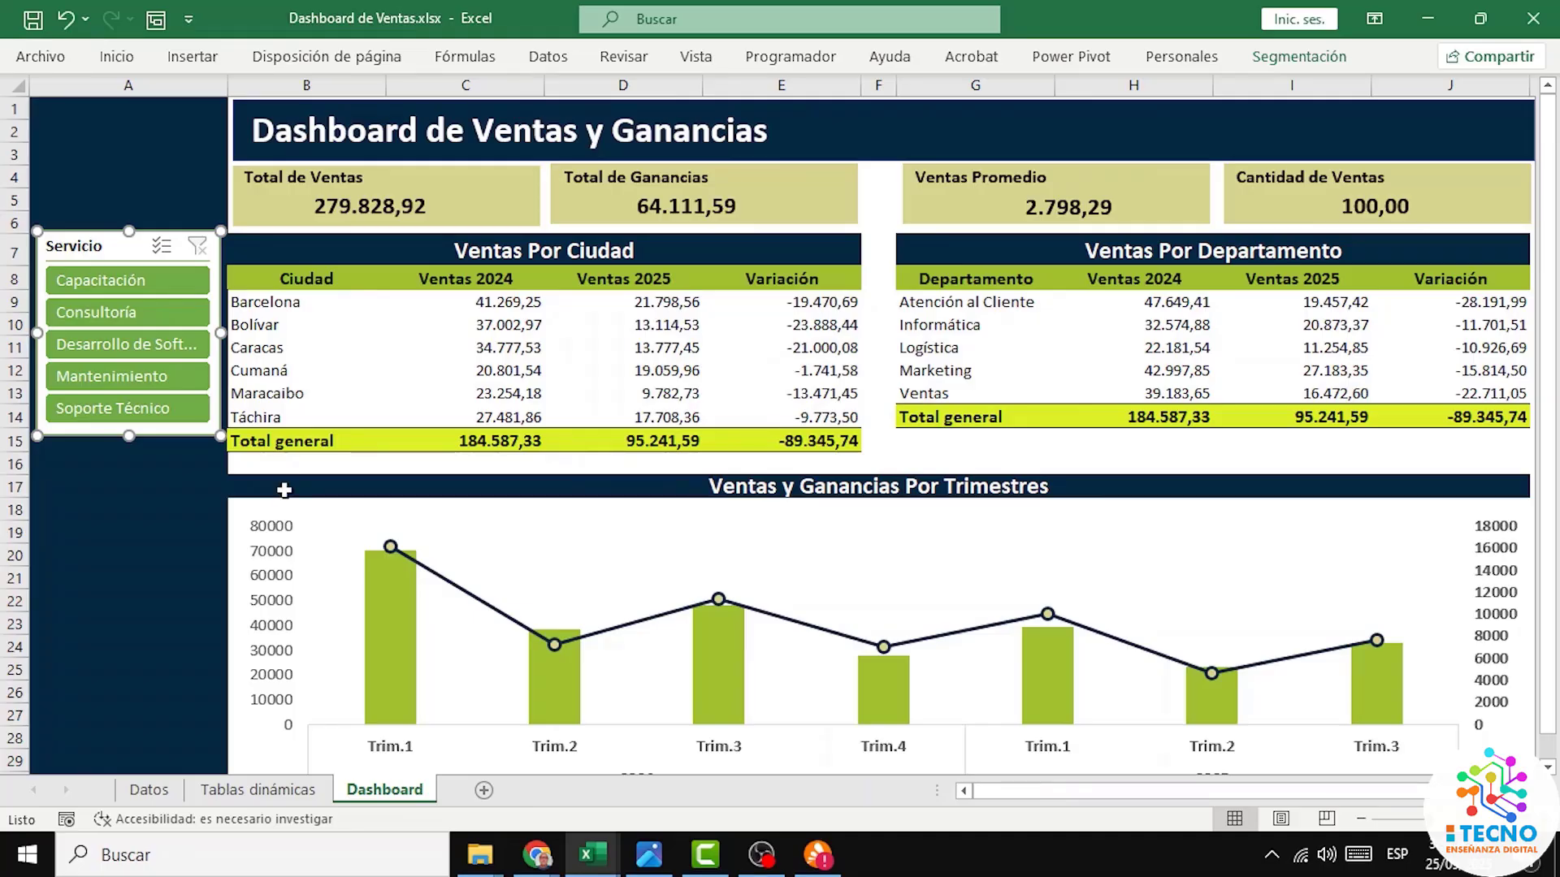
Step: Test the slicer by filtering the dashboard twice through each service, from Capacitación to Soporte Técnico
click(114, 281)
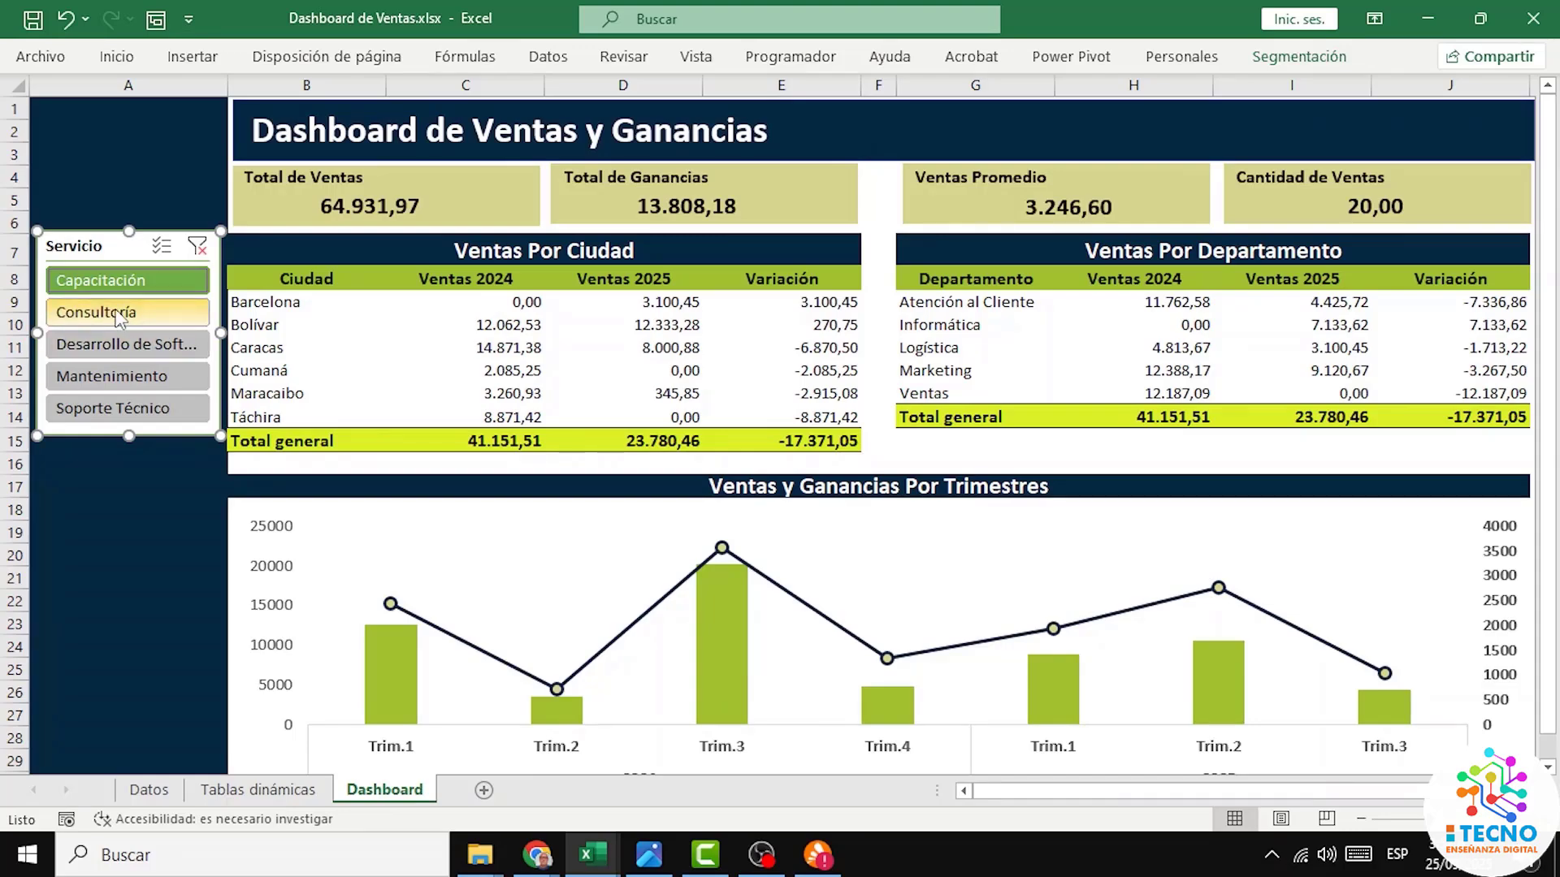
click(119, 315)
click(126, 345)
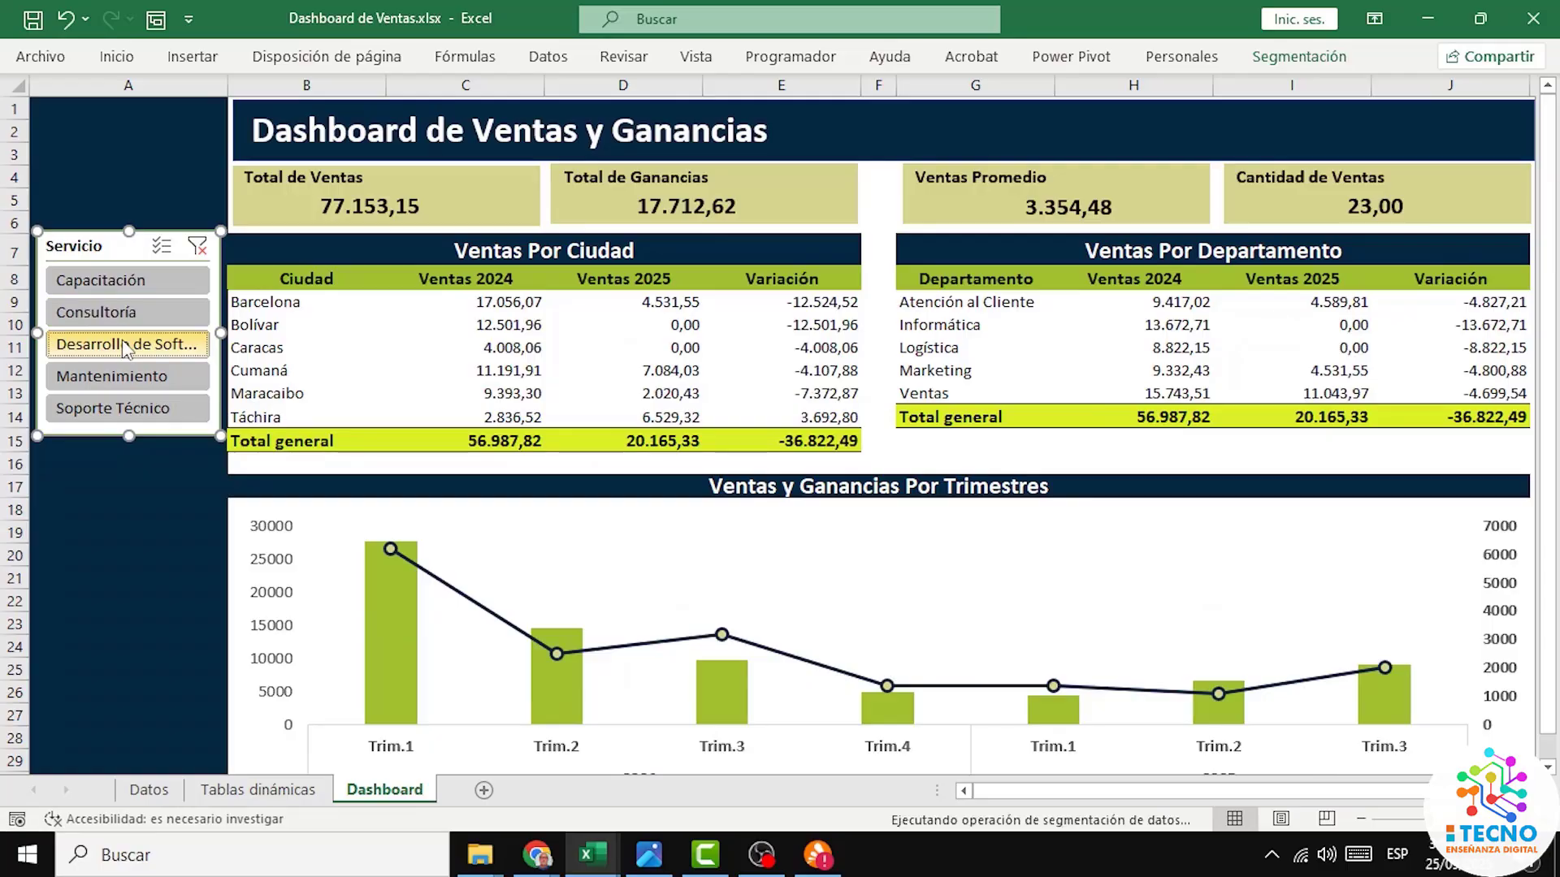
click(132, 382)
click(132, 406)
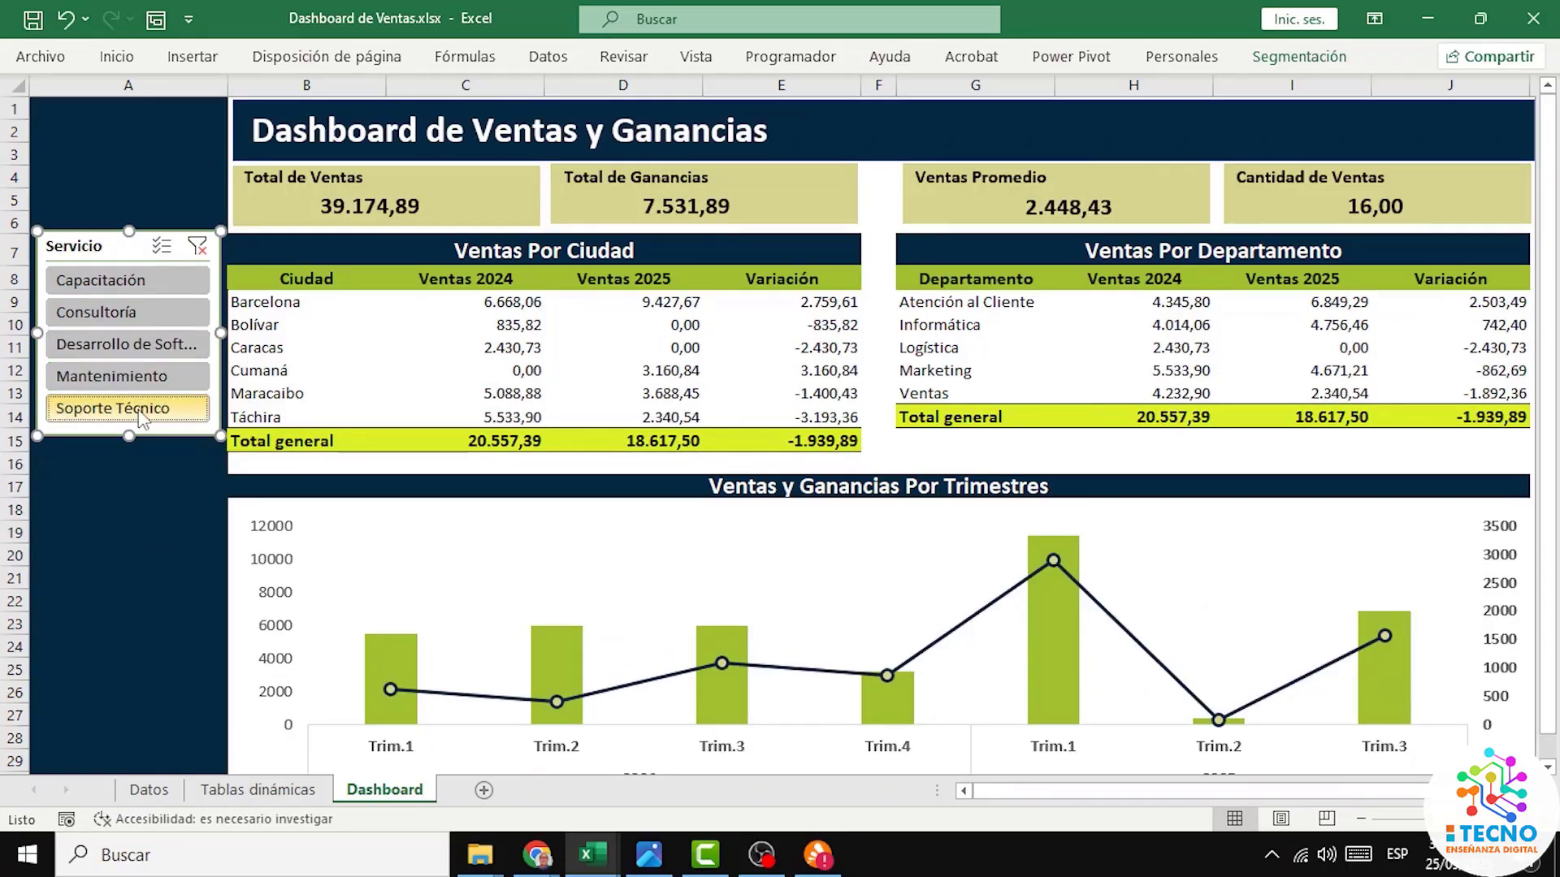
click(122, 280)
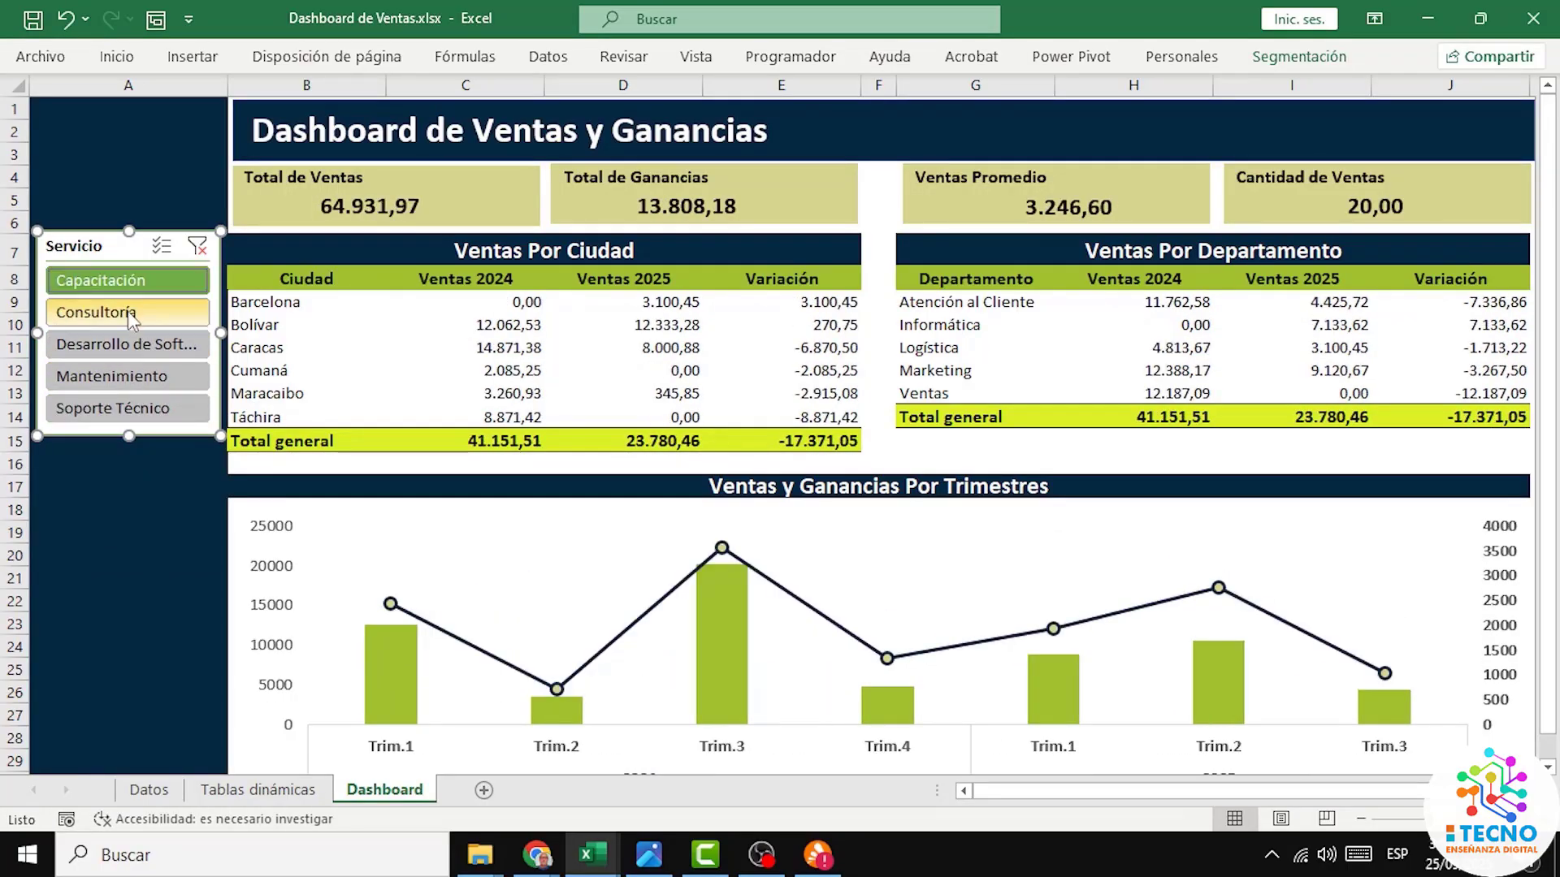
click(133, 315)
click(139, 348)
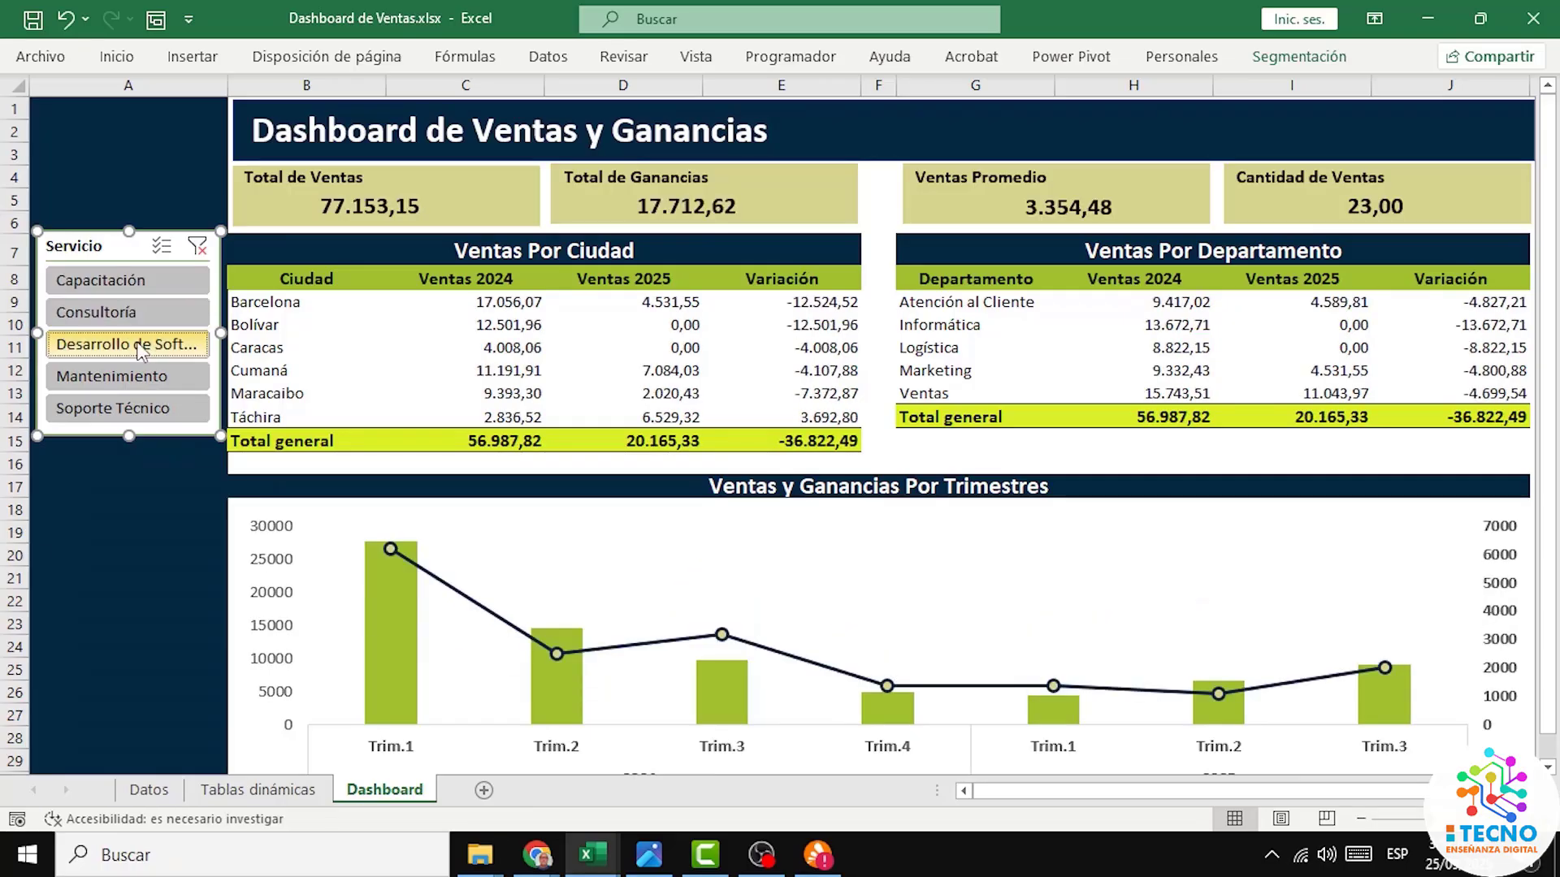
click(143, 376)
click(138, 408)
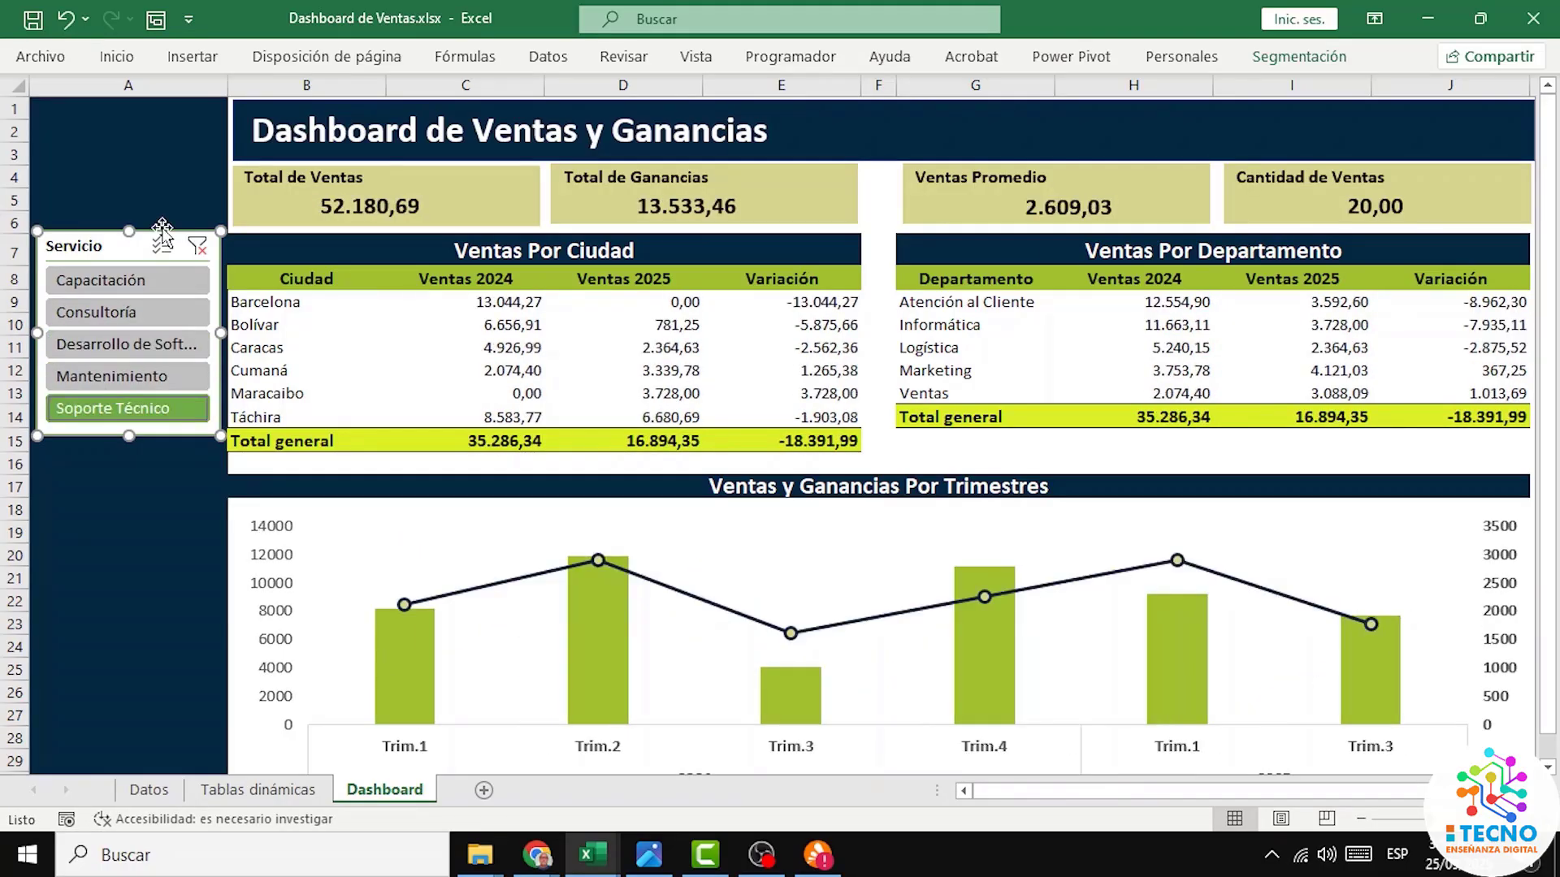
Step: Insert the icon of people over a rising arrow from a "negocios" icon search and place it above the Servicio slicer in column A
click(193, 57)
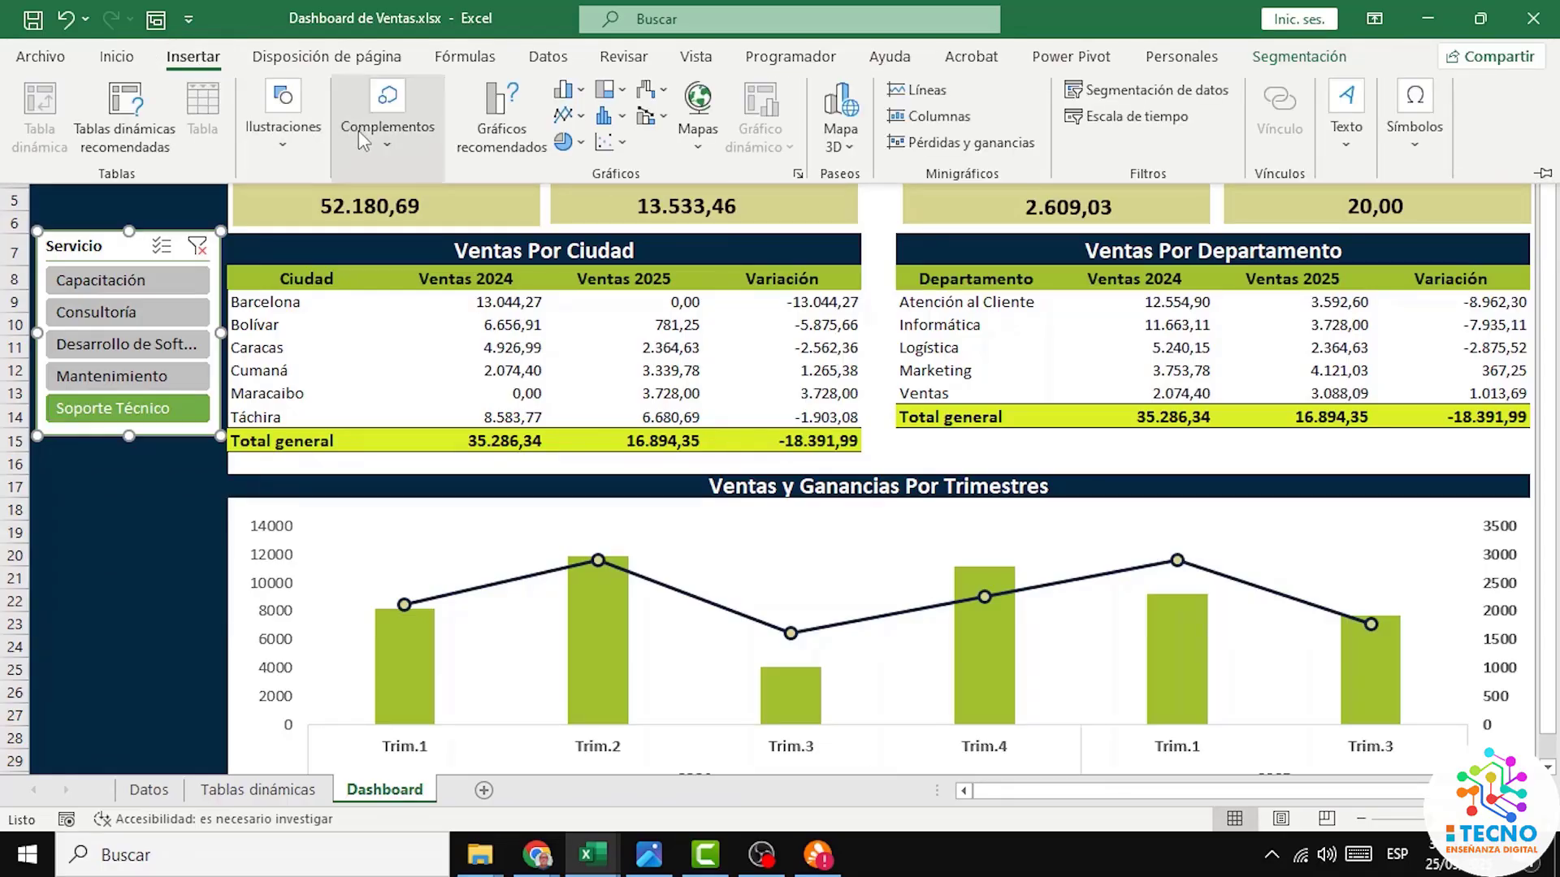
click(284, 147)
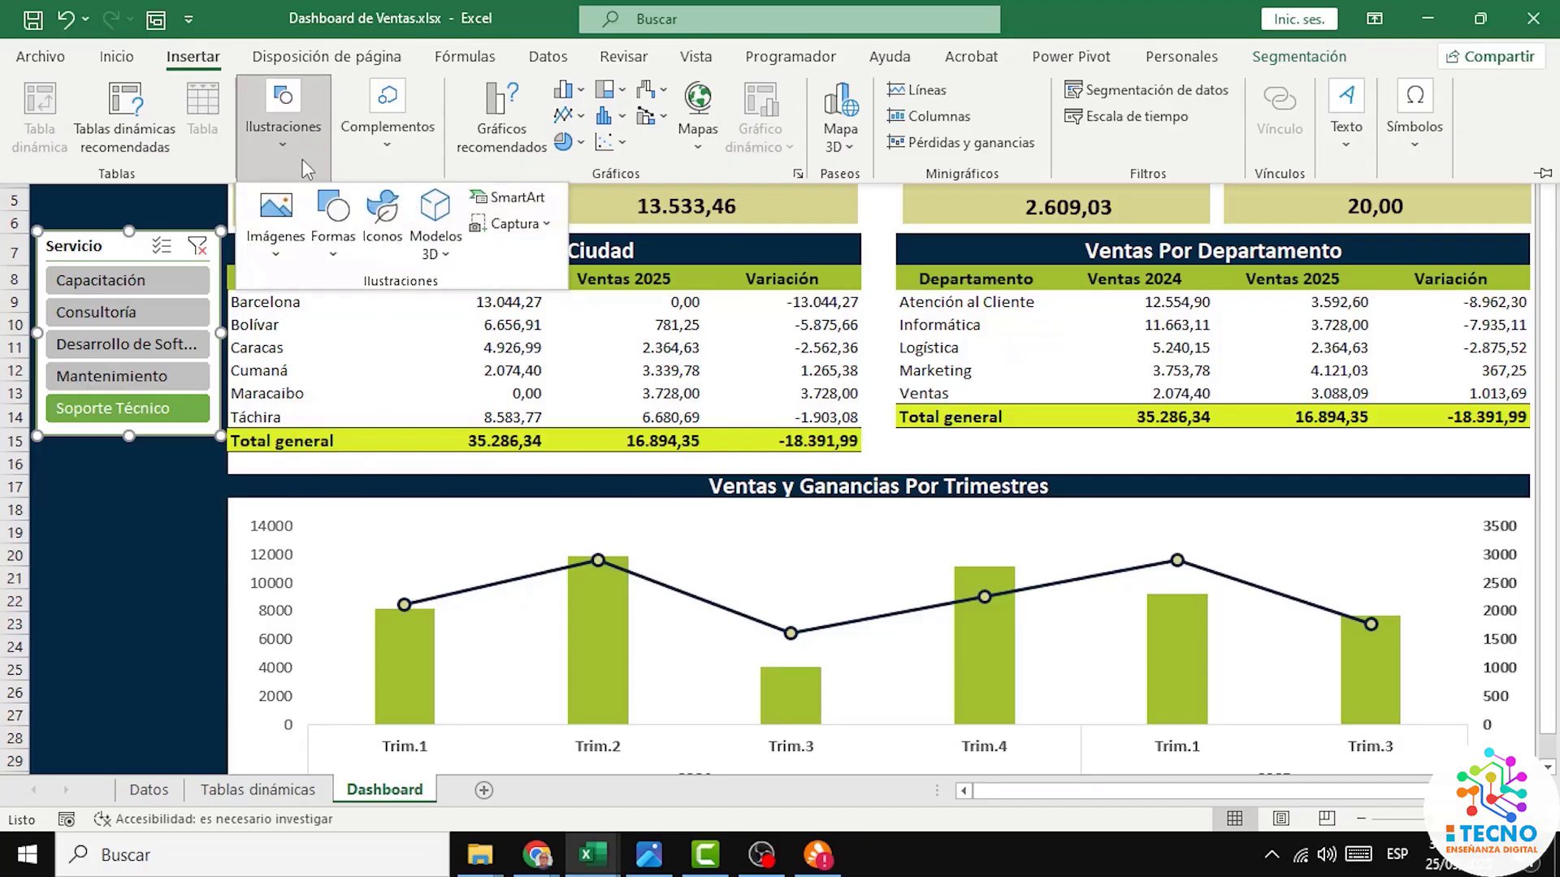
click(383, 215)
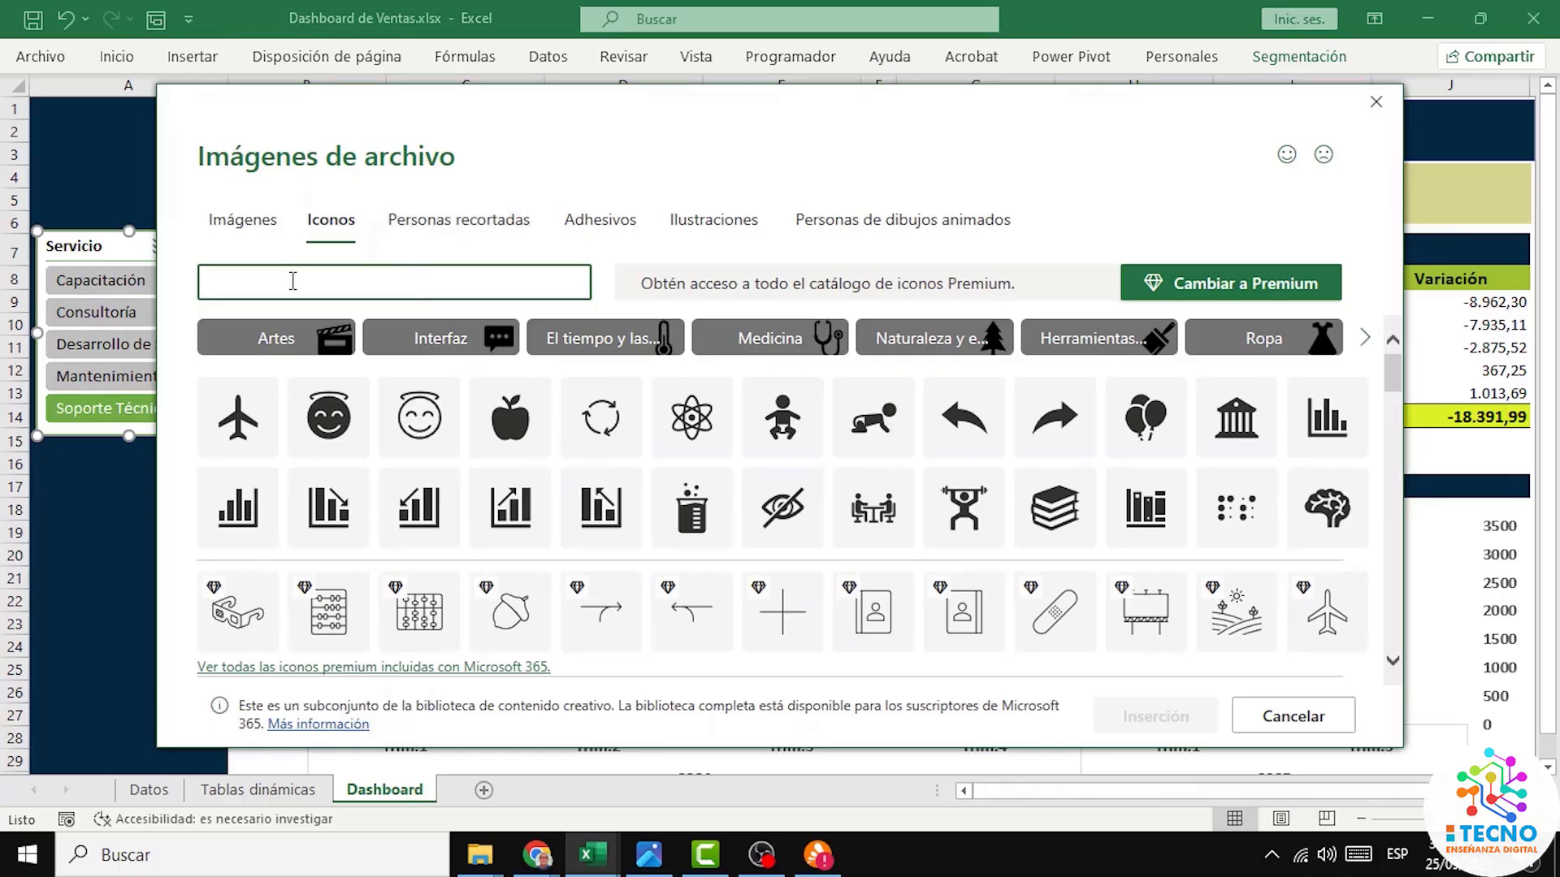
text(e)
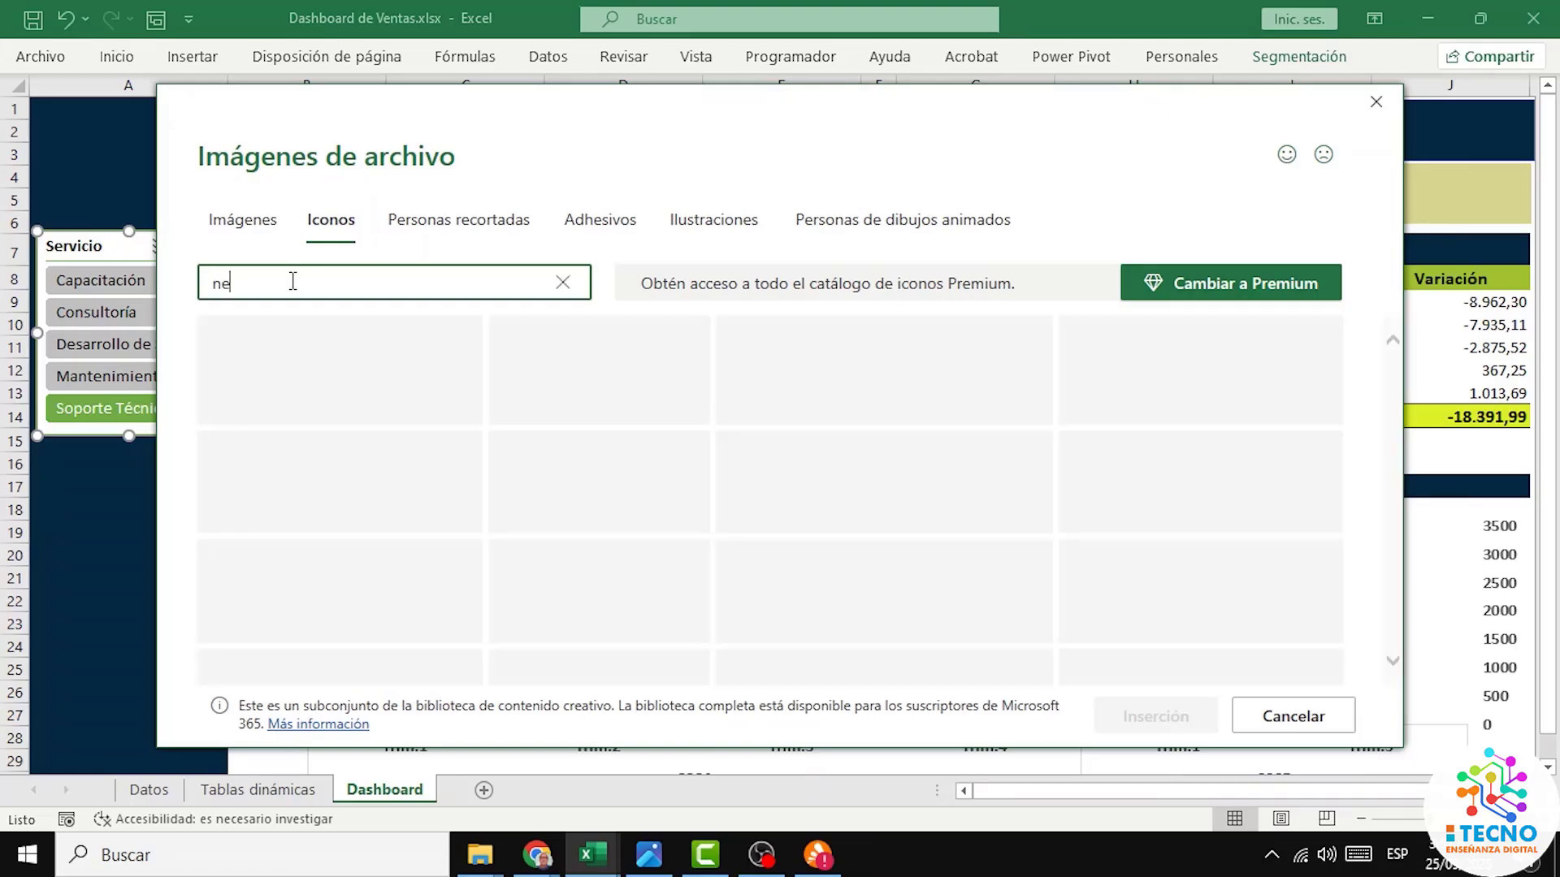
text(gocios)
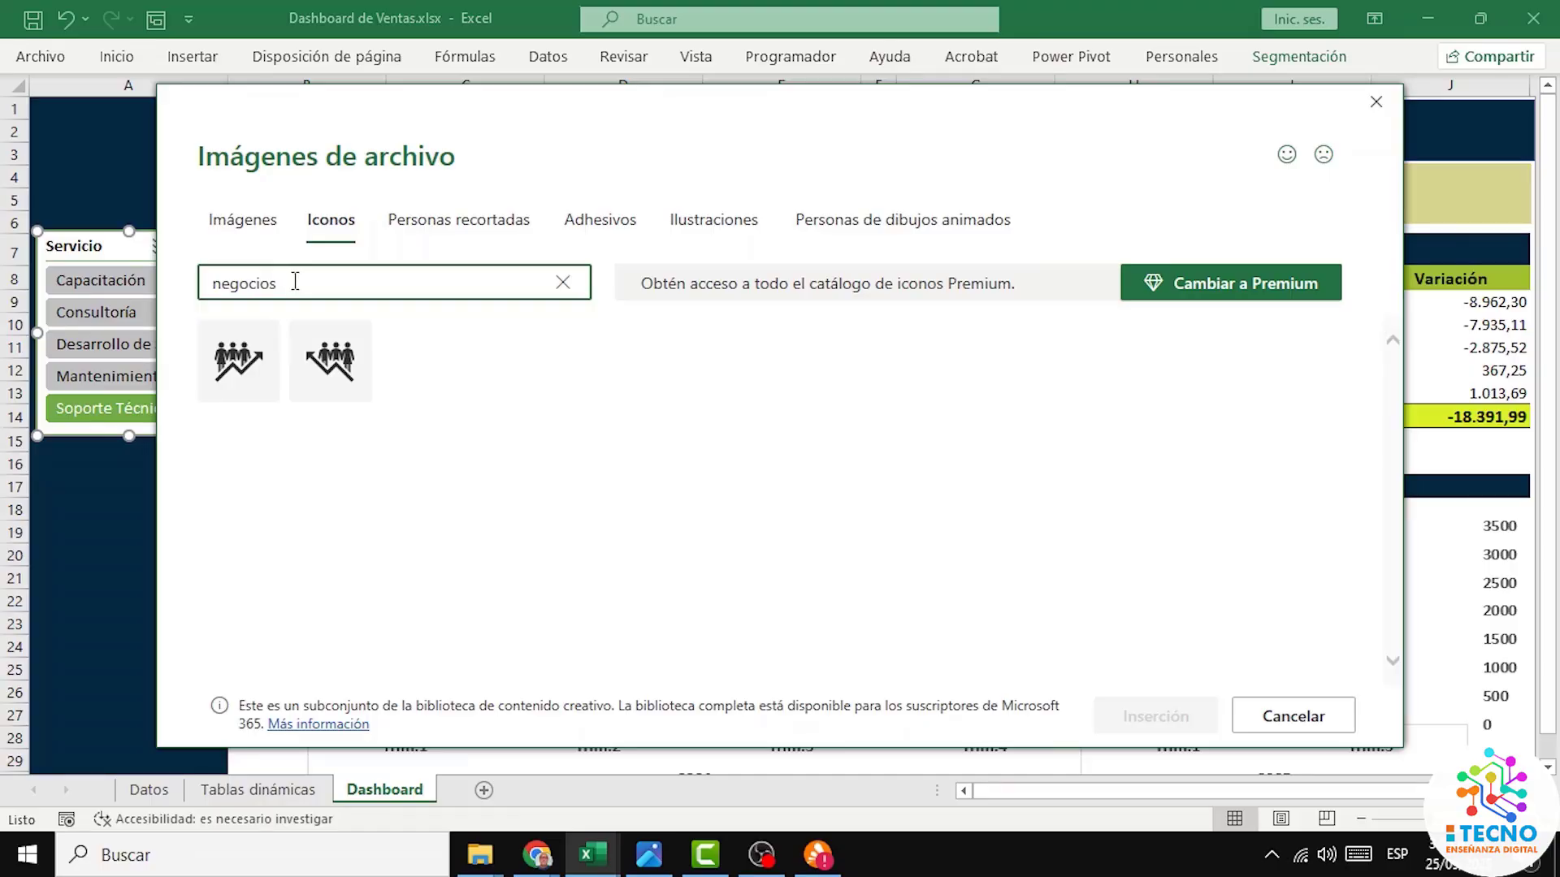
click(243, 366)
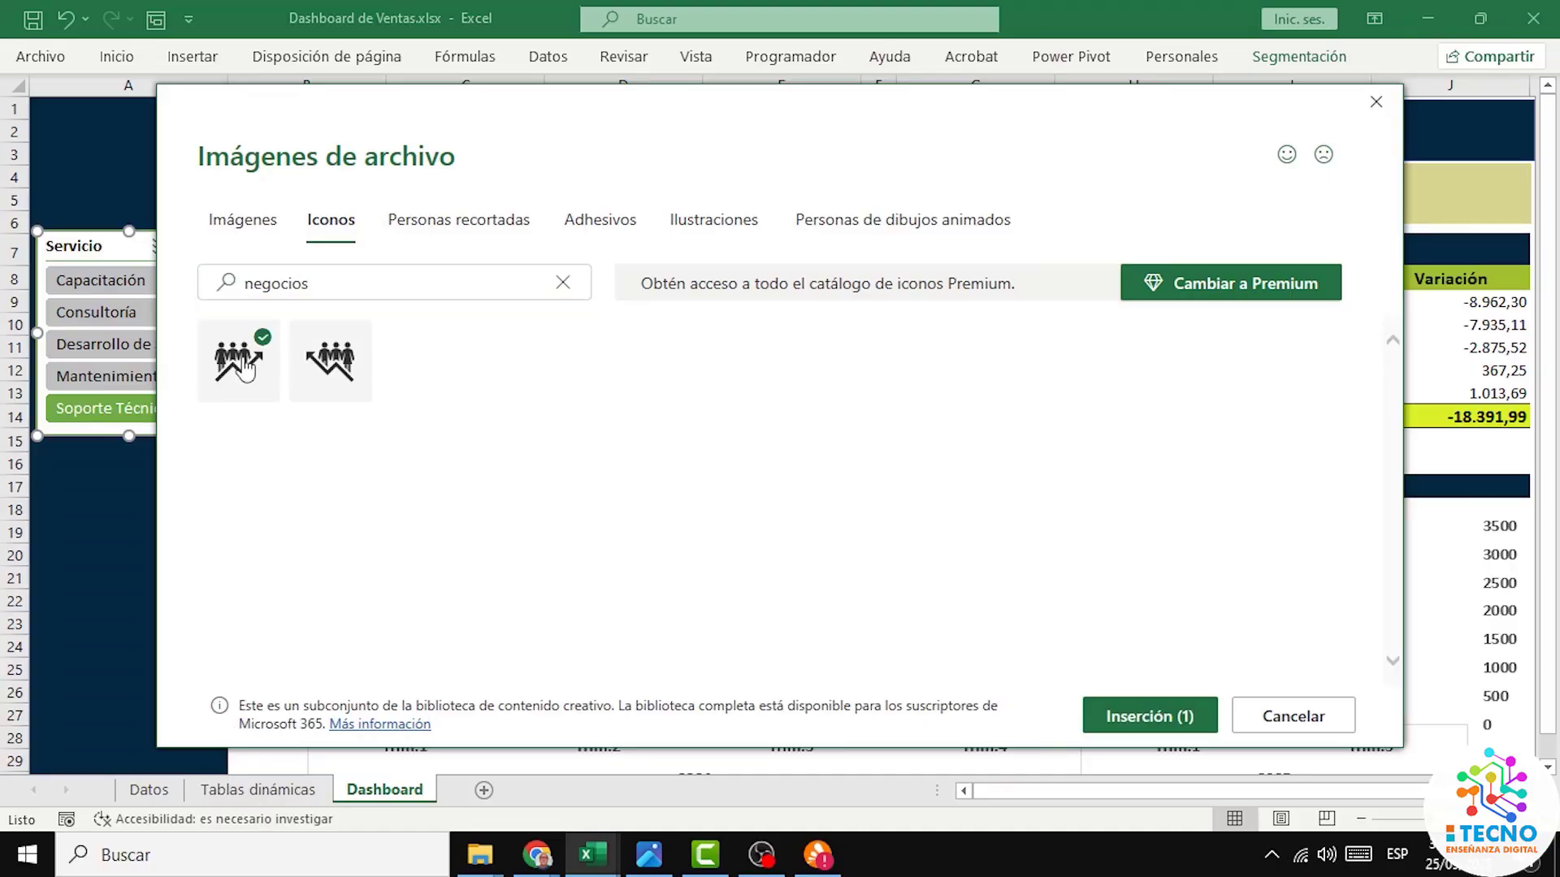
click(1137, 718)
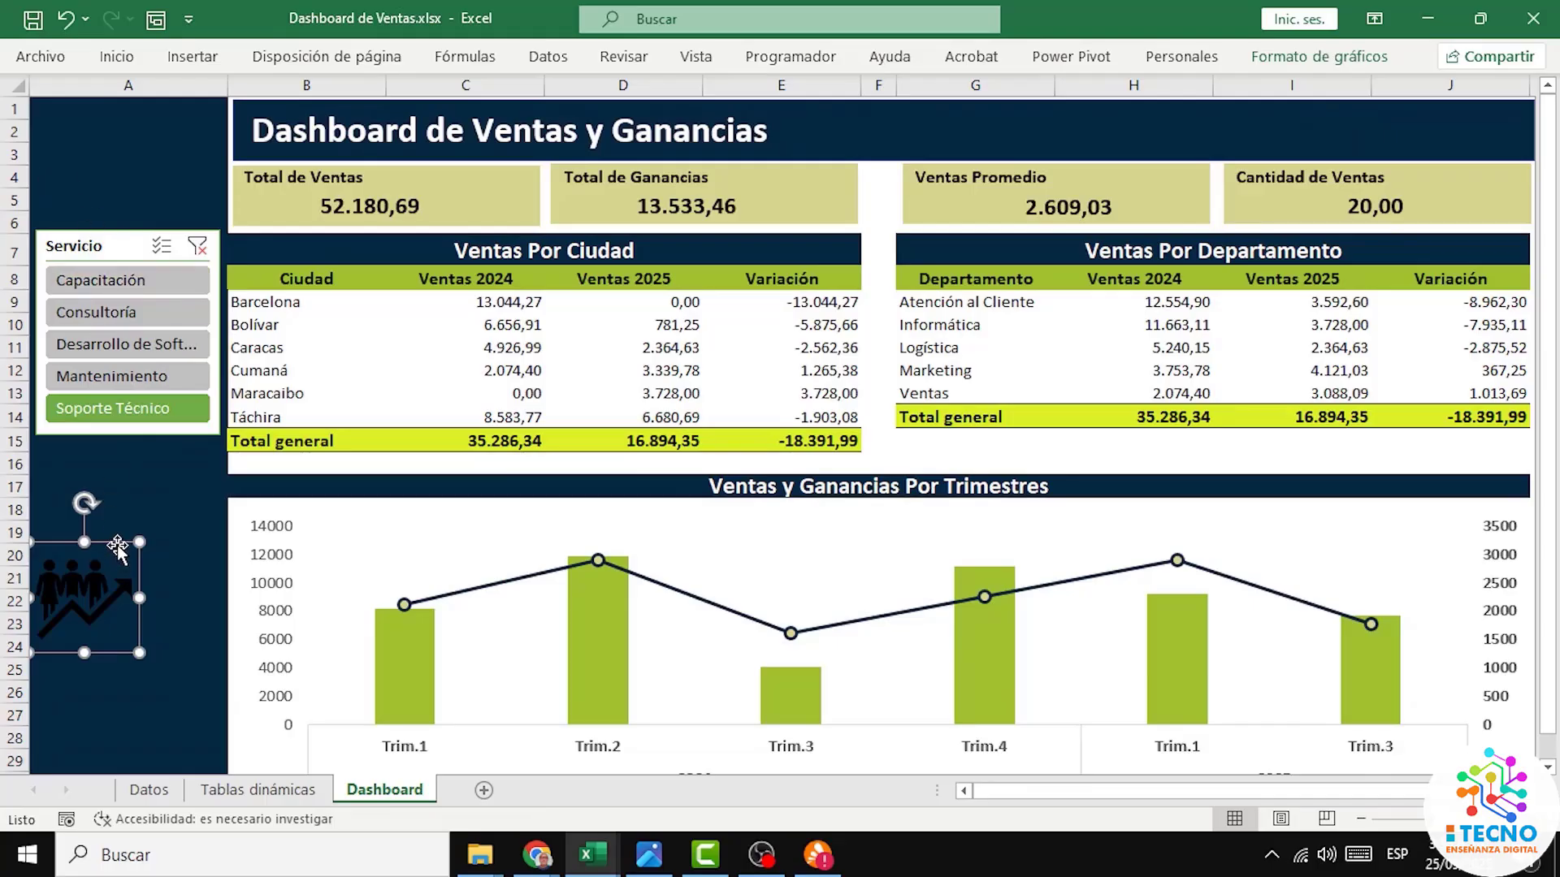
drag(117, 544, 160, 120)
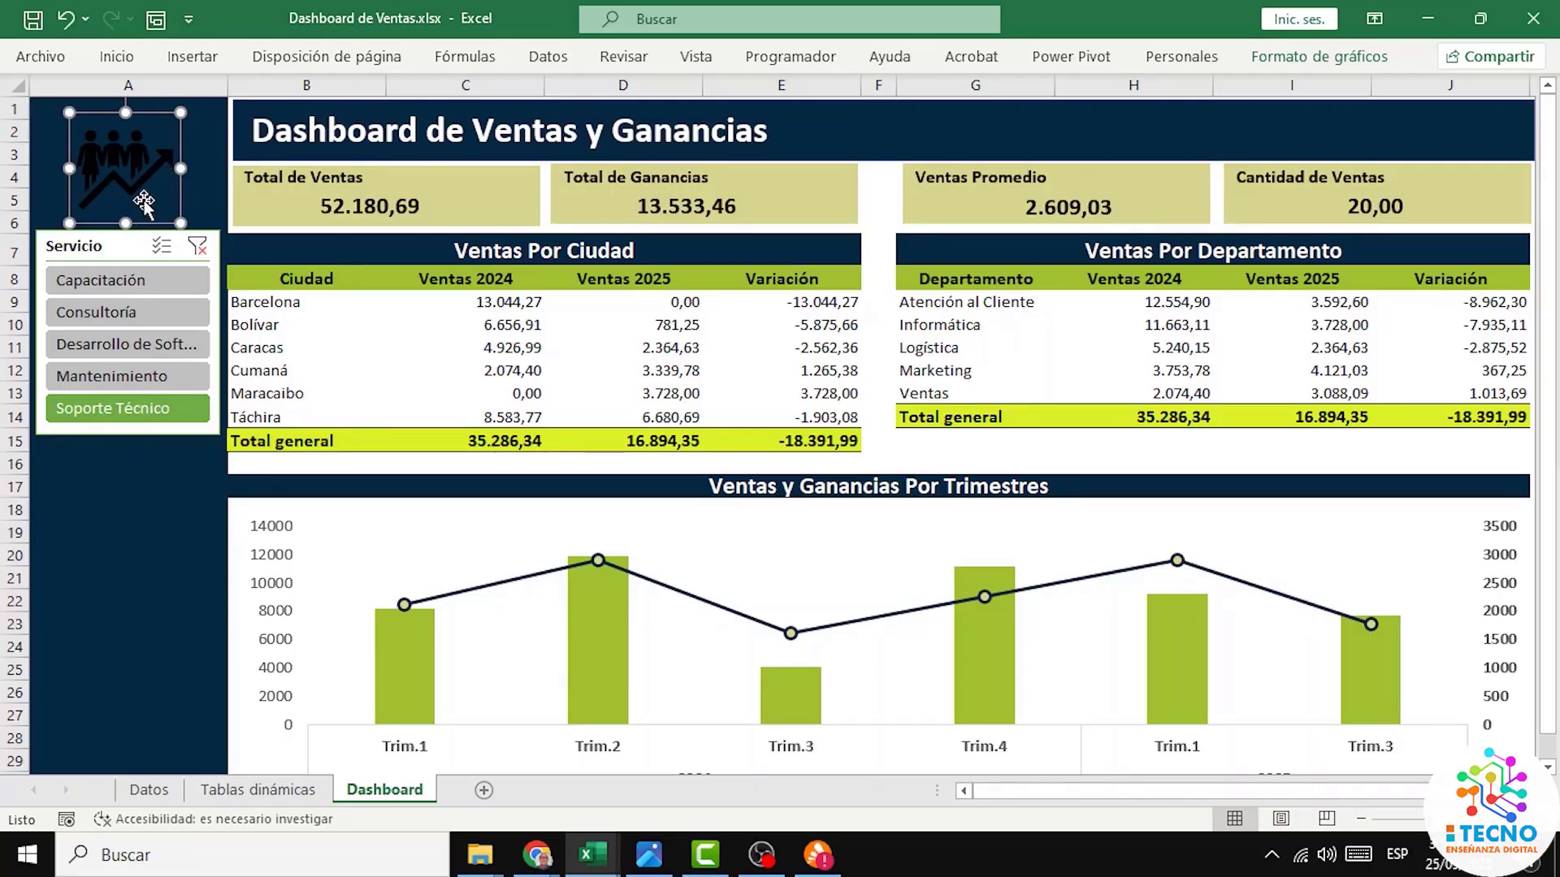
Step: Fill the people-and-arrow icon with white and remove its outline
click(1298, 60)
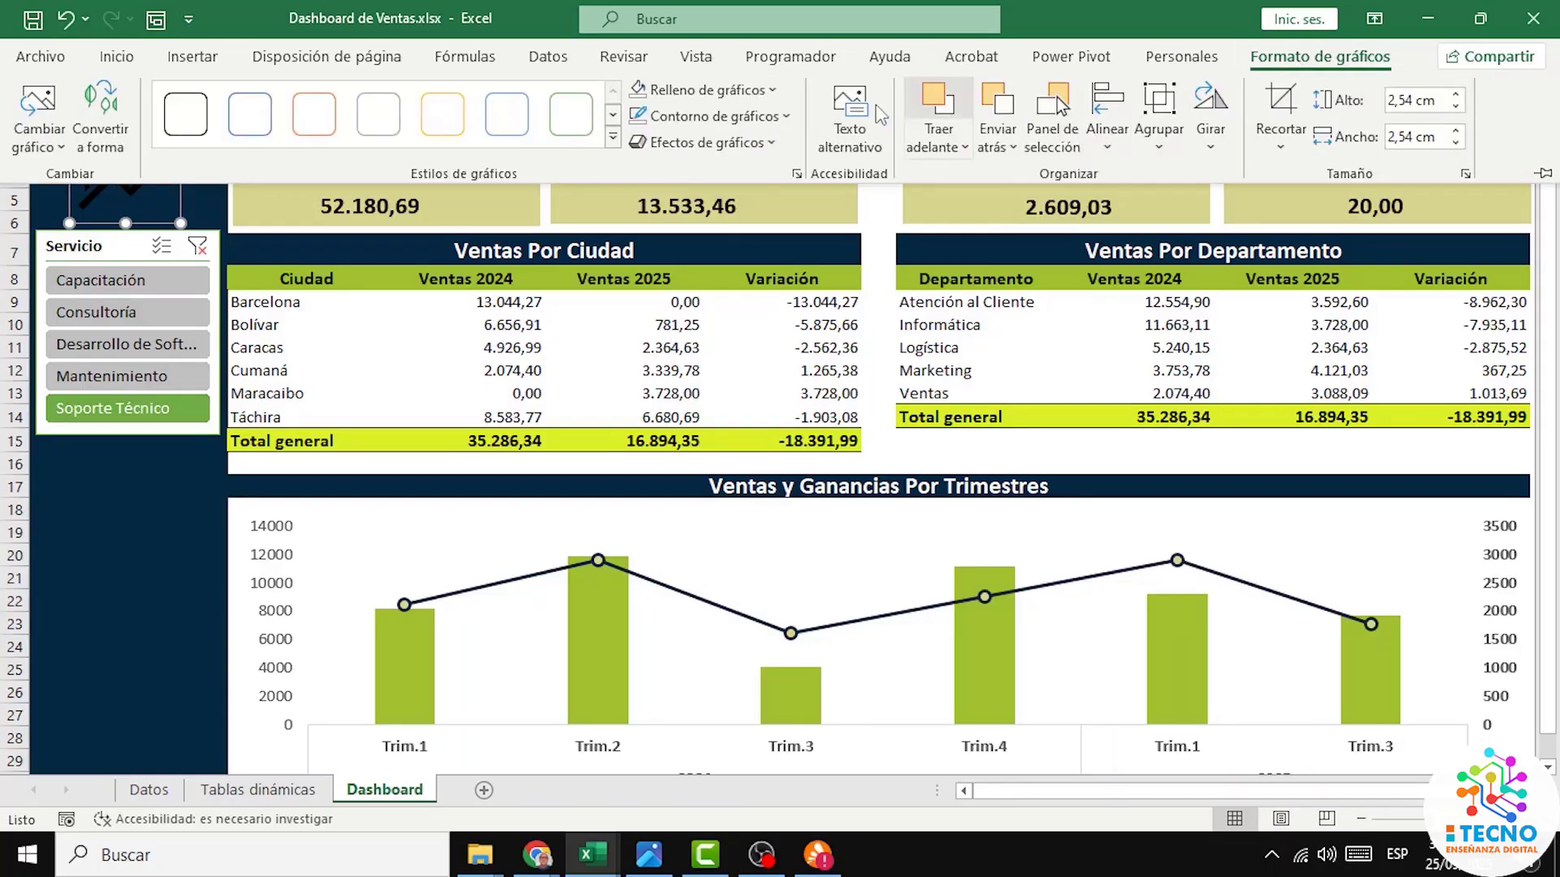
click(774, 91)
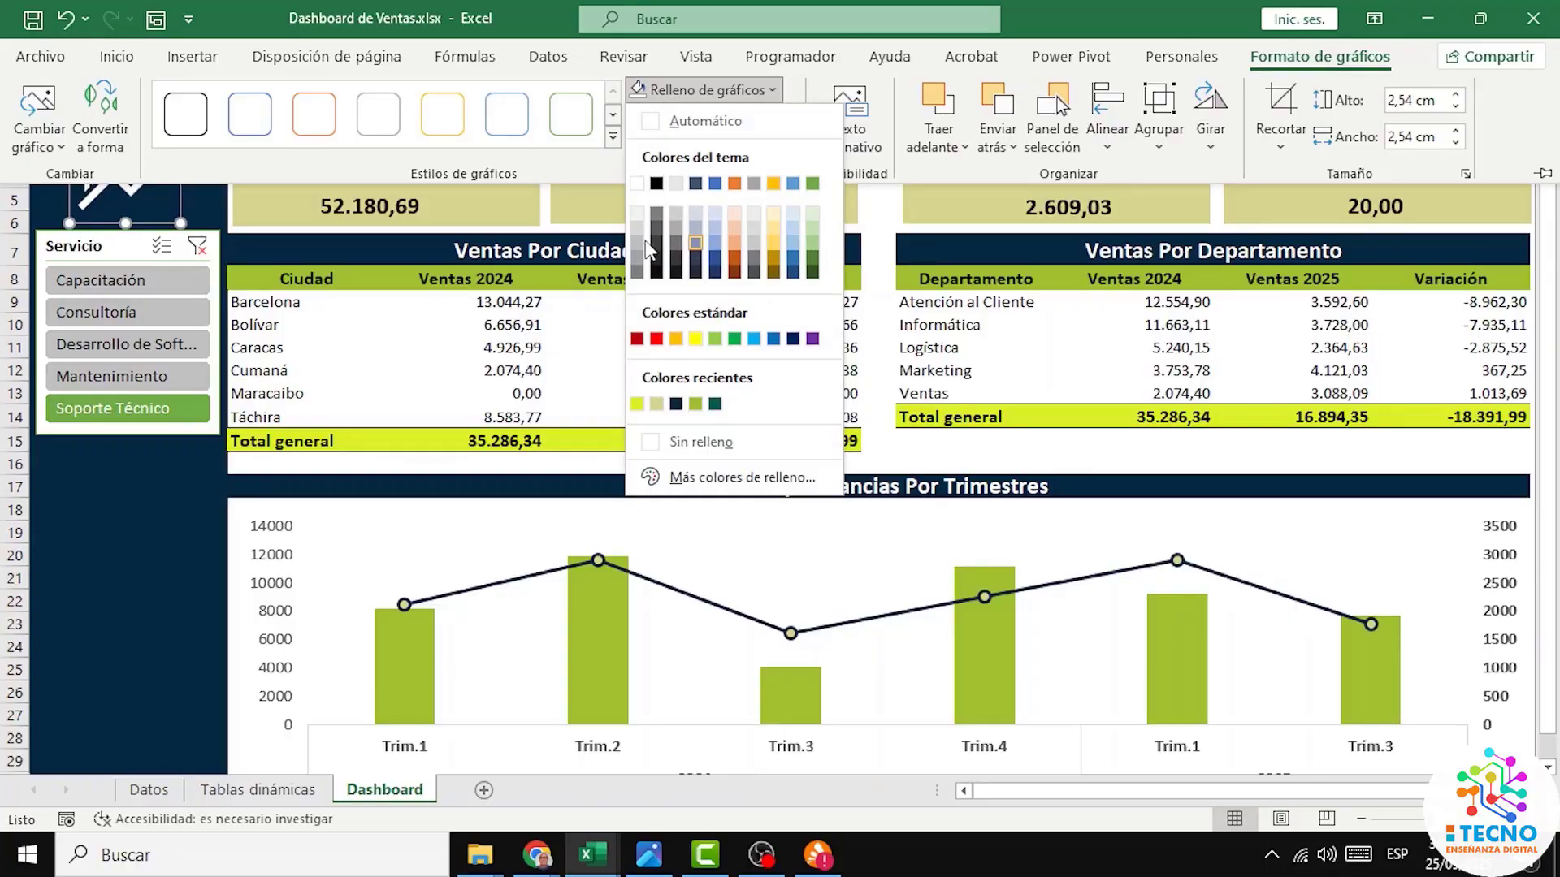
click(638, 185)
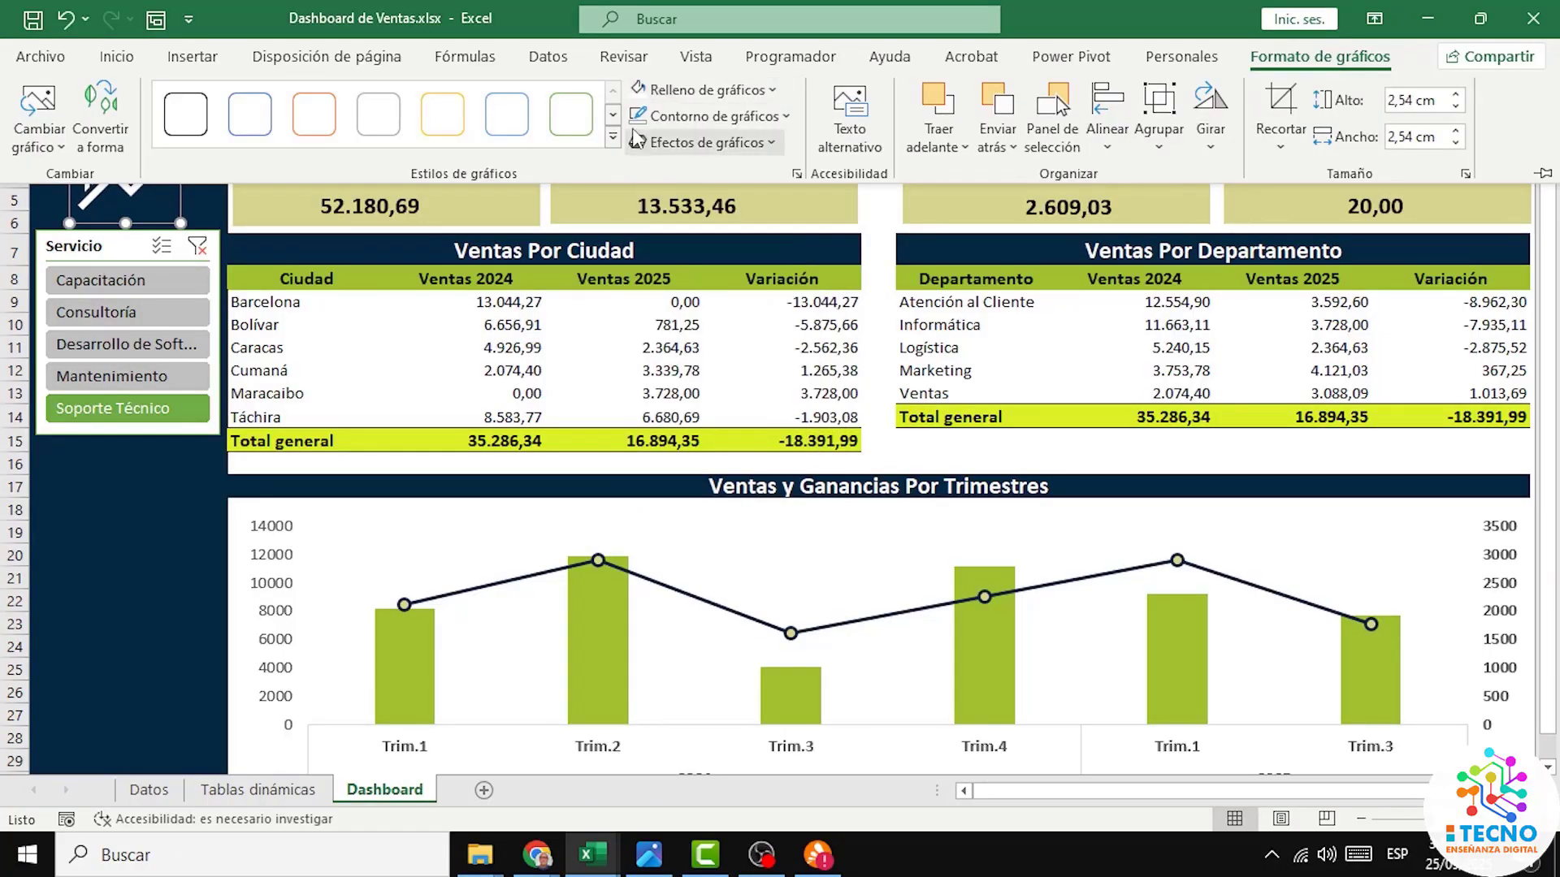
click(786, 118)
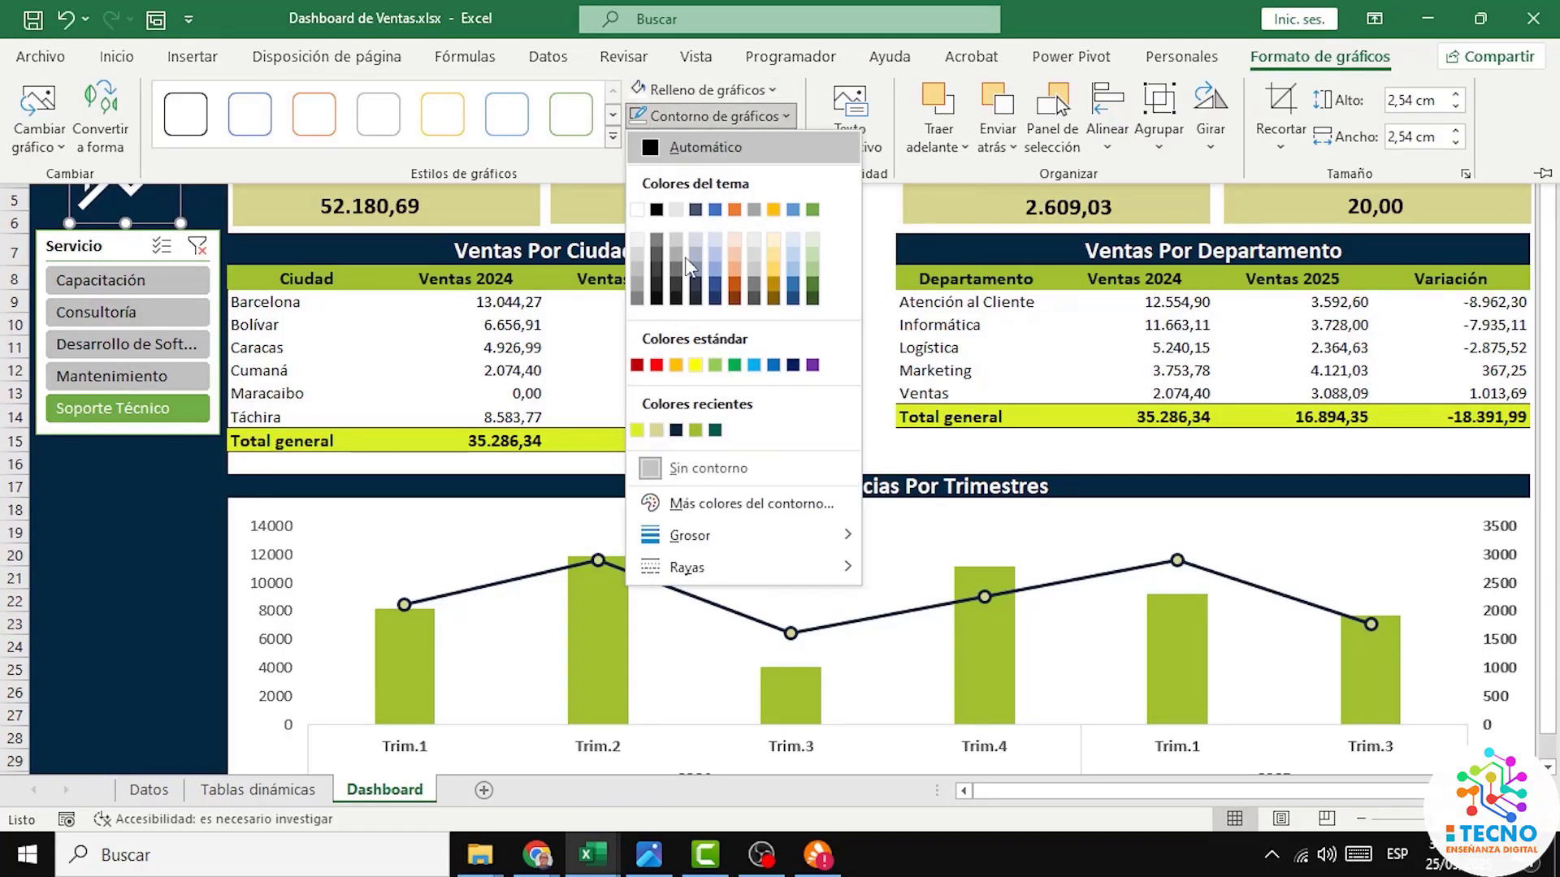
click(656, 470)
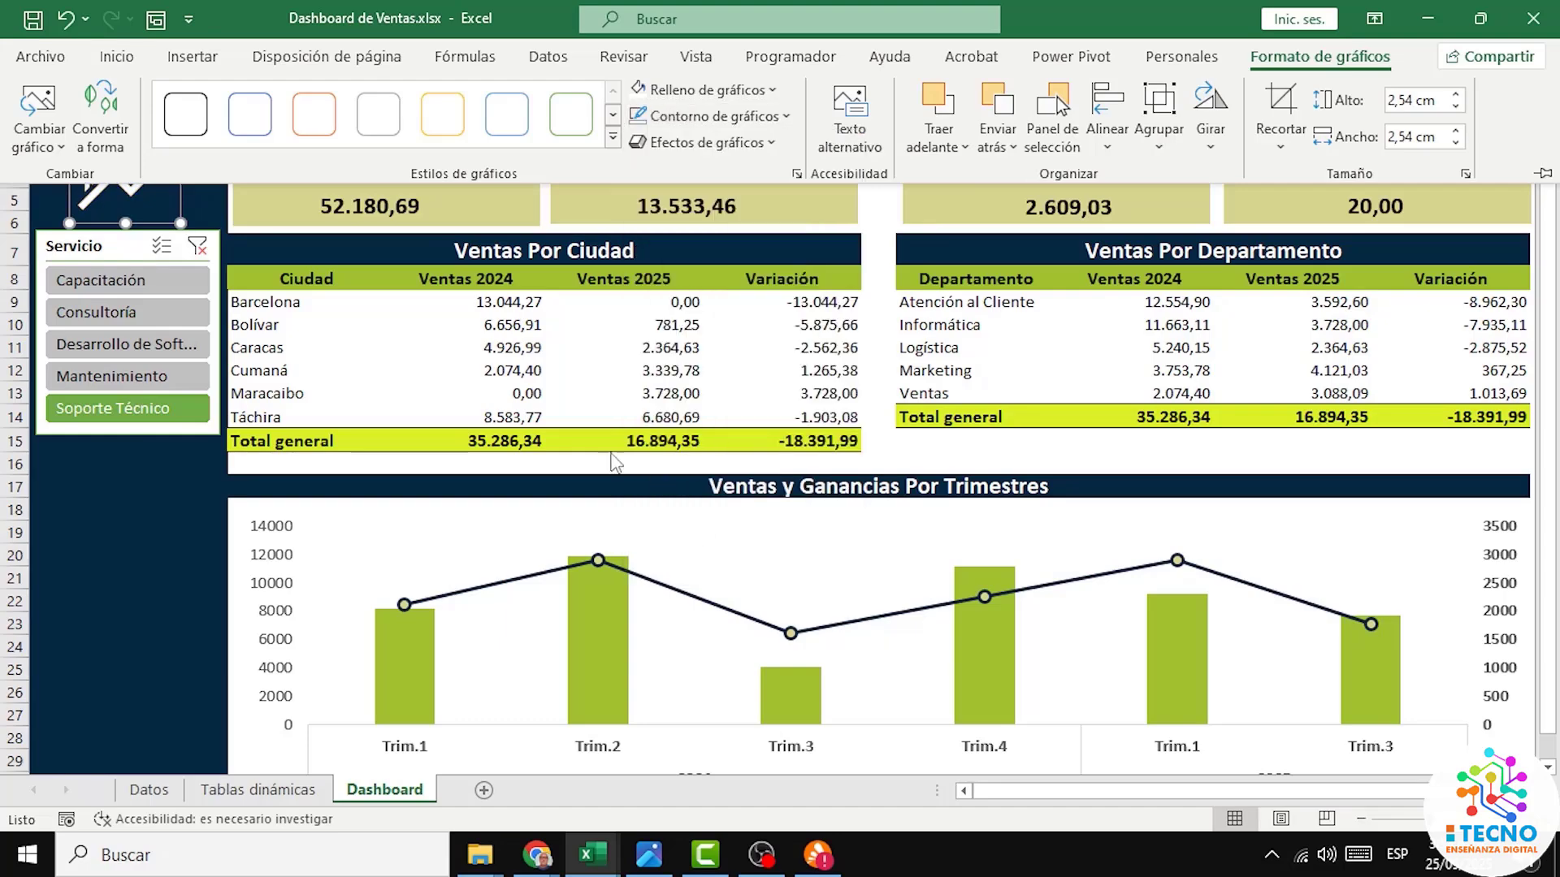
key(ctrl+F1)
click(217, 169)
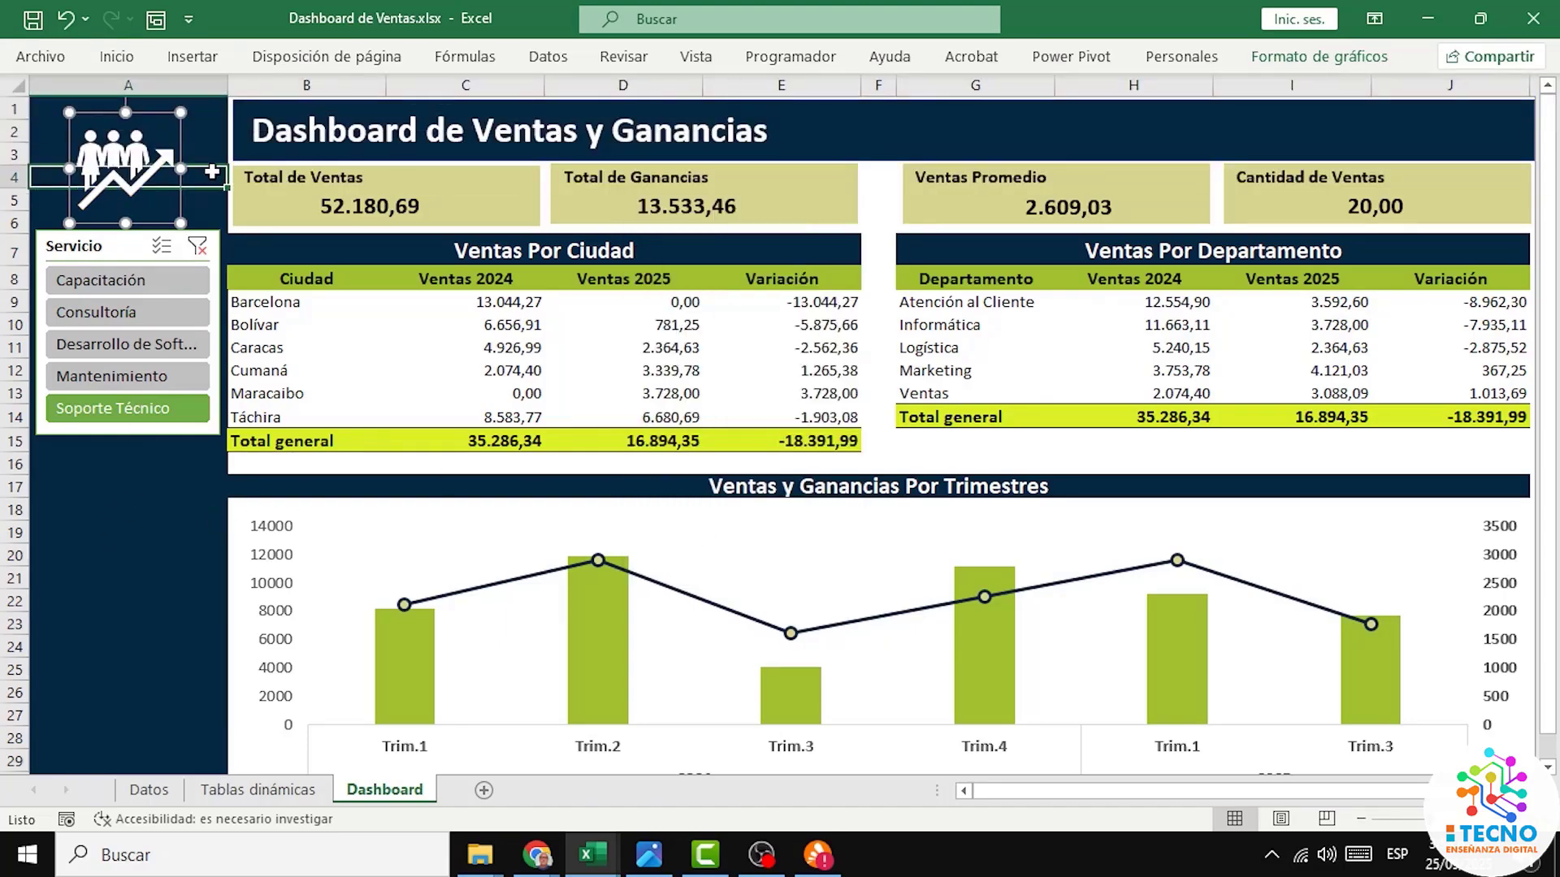
click(361, 540)
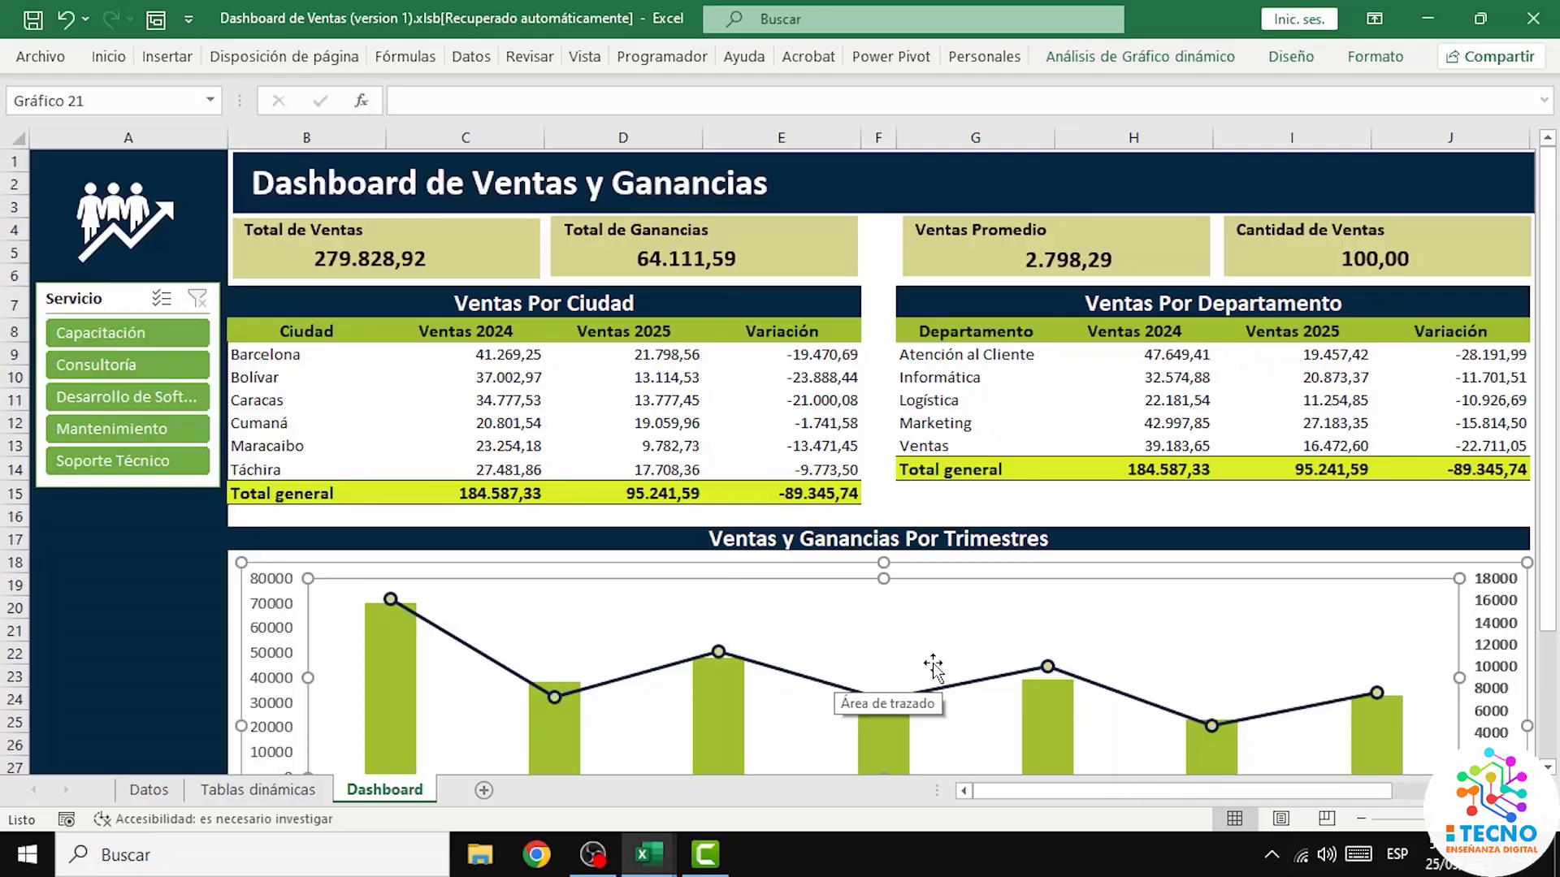
Step: Insert an Años slicer for the quarterly sales and profit pivot table on the Tablas dinámicas sheet
click(259, 792)
scroll(355, 512, down, 3)
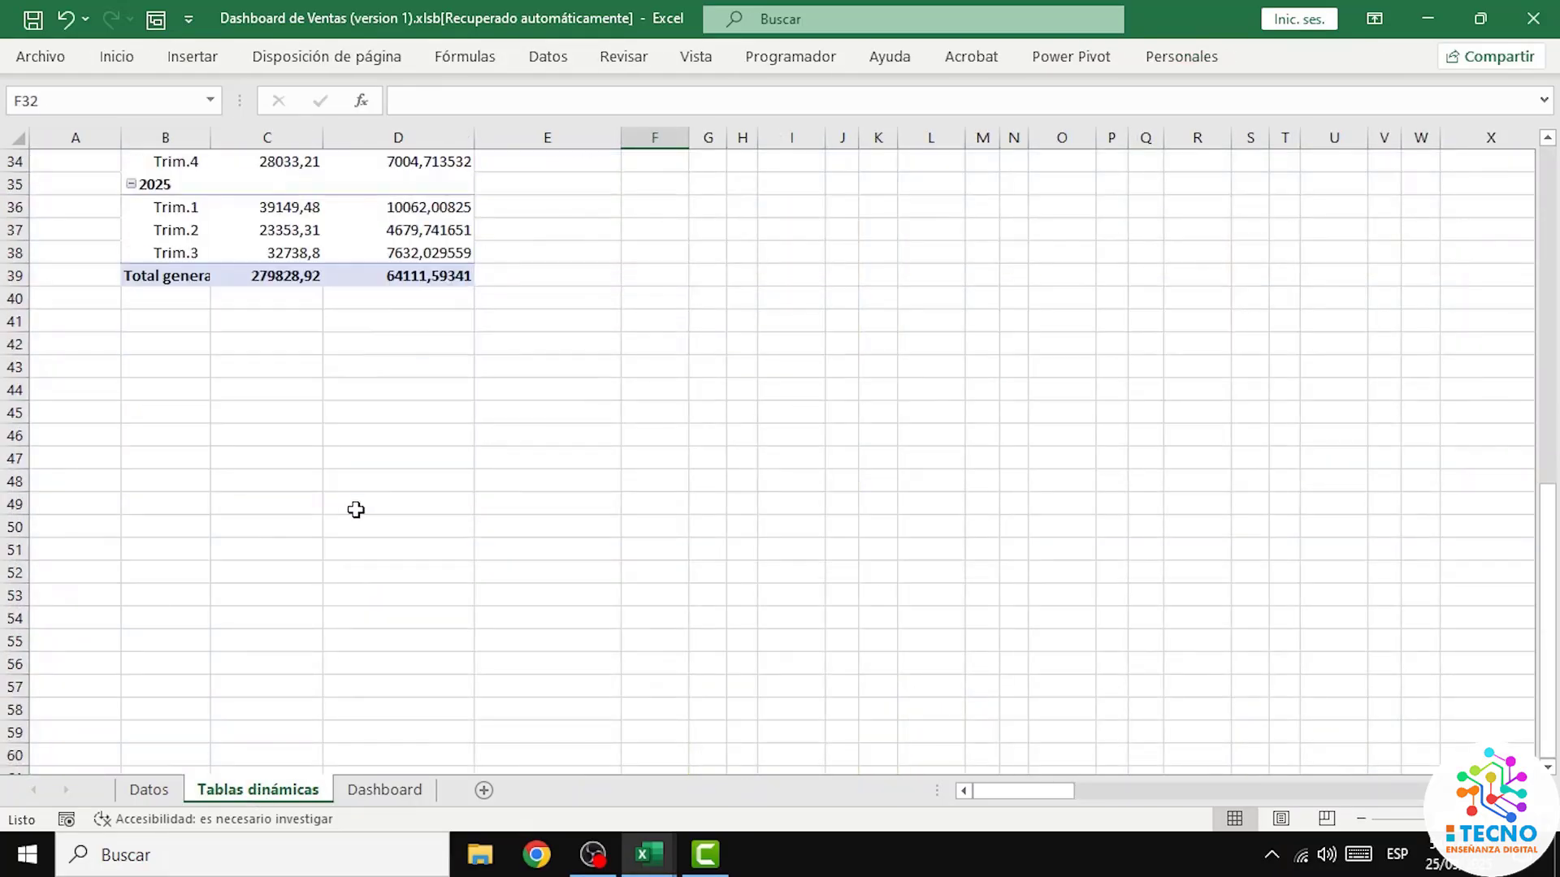
scroll(358, 509, up, 5)
scroll(358, 509, up, 2)
scroll(355, 505, down, 4)
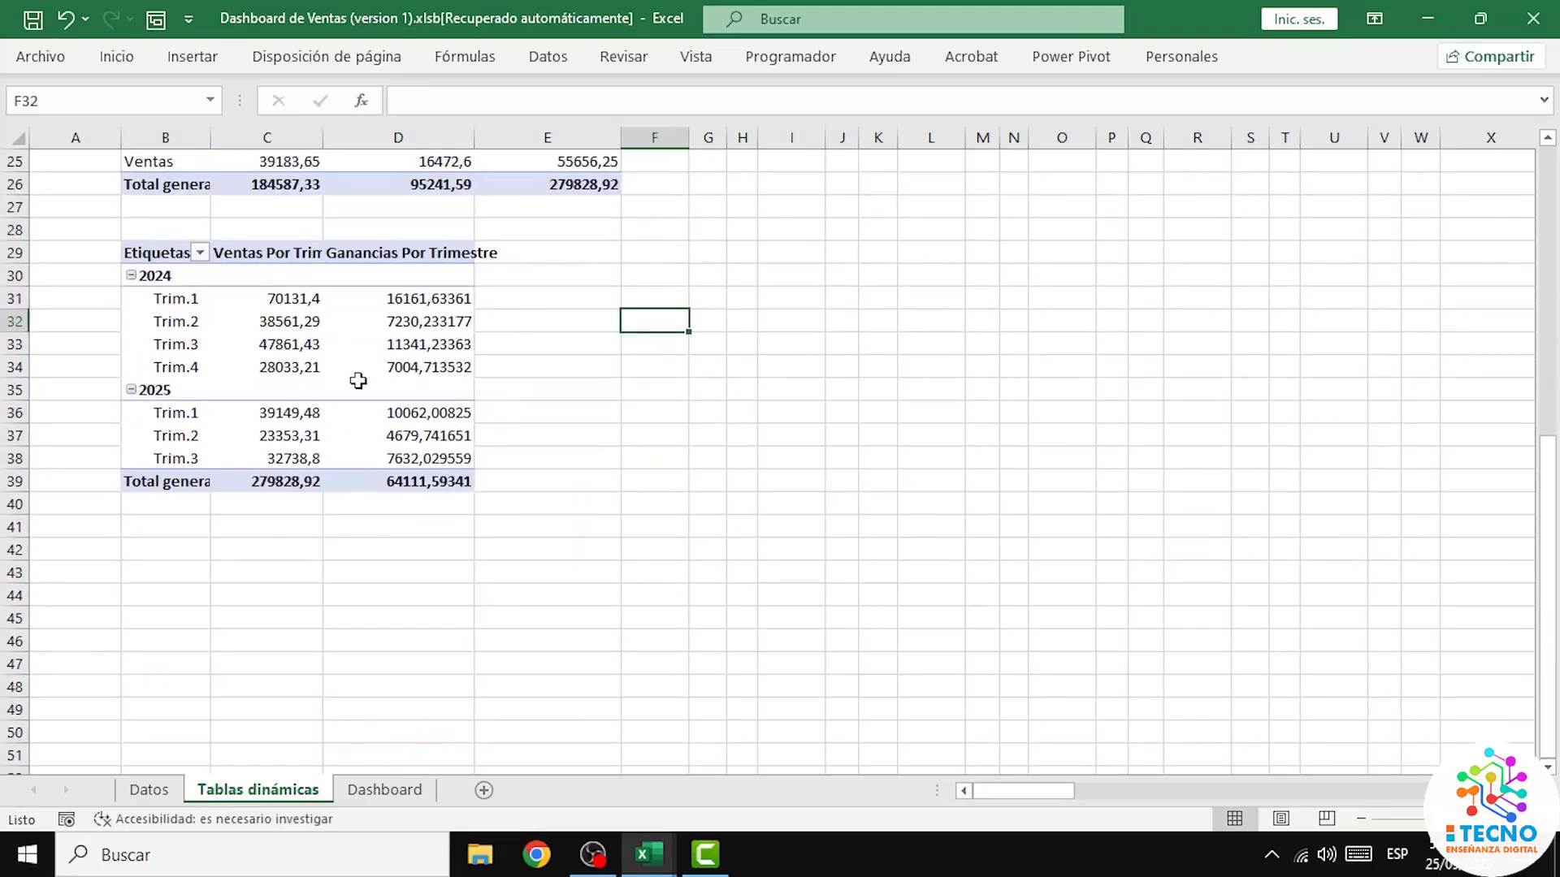
click(277, 271)
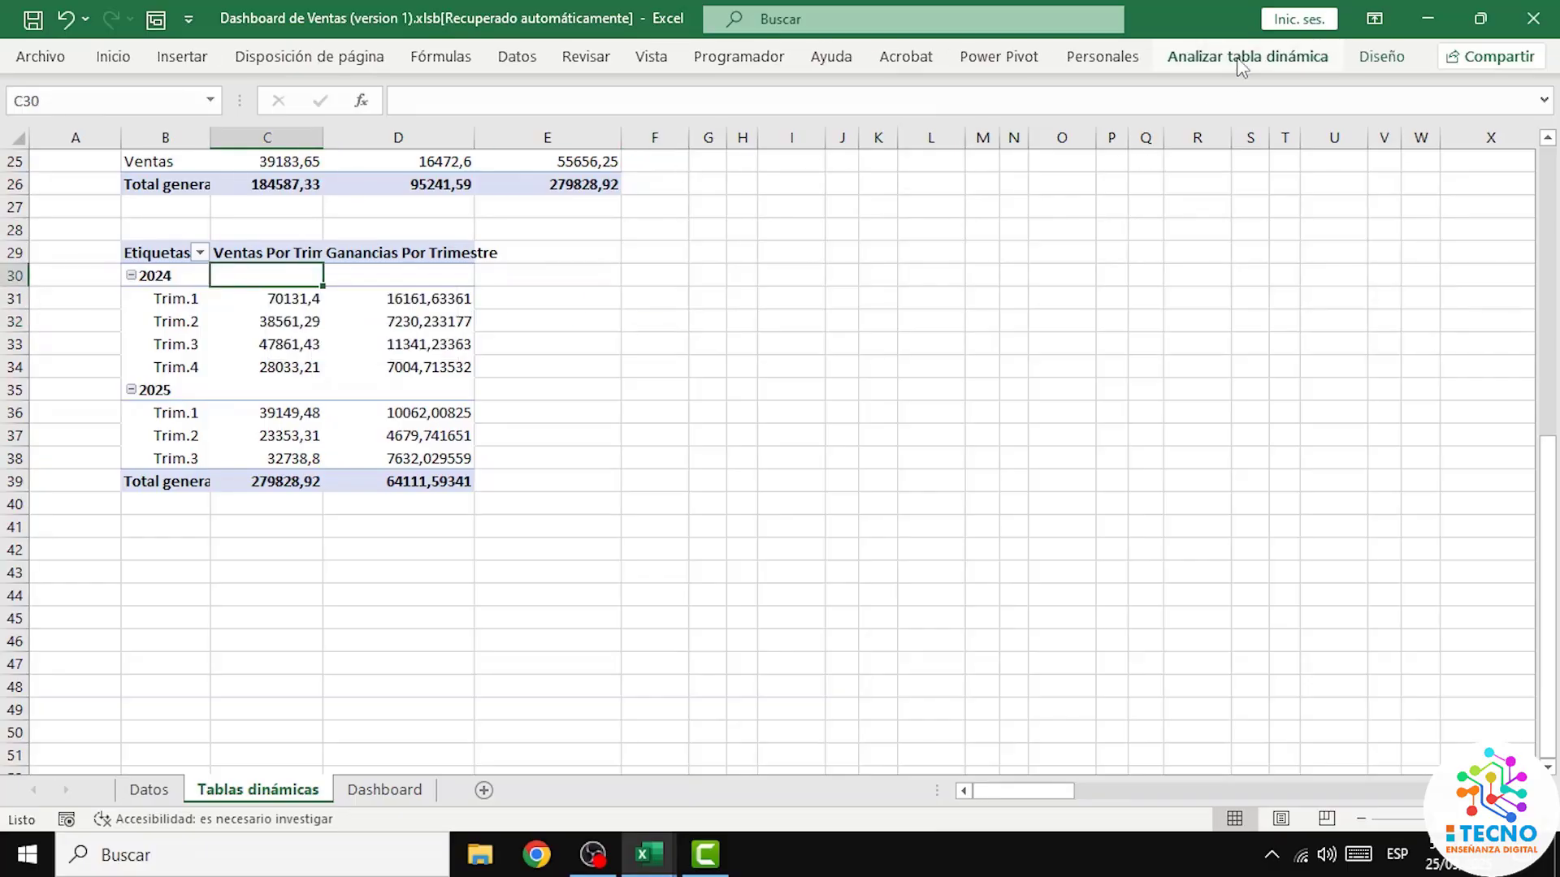
click(1241, 59)
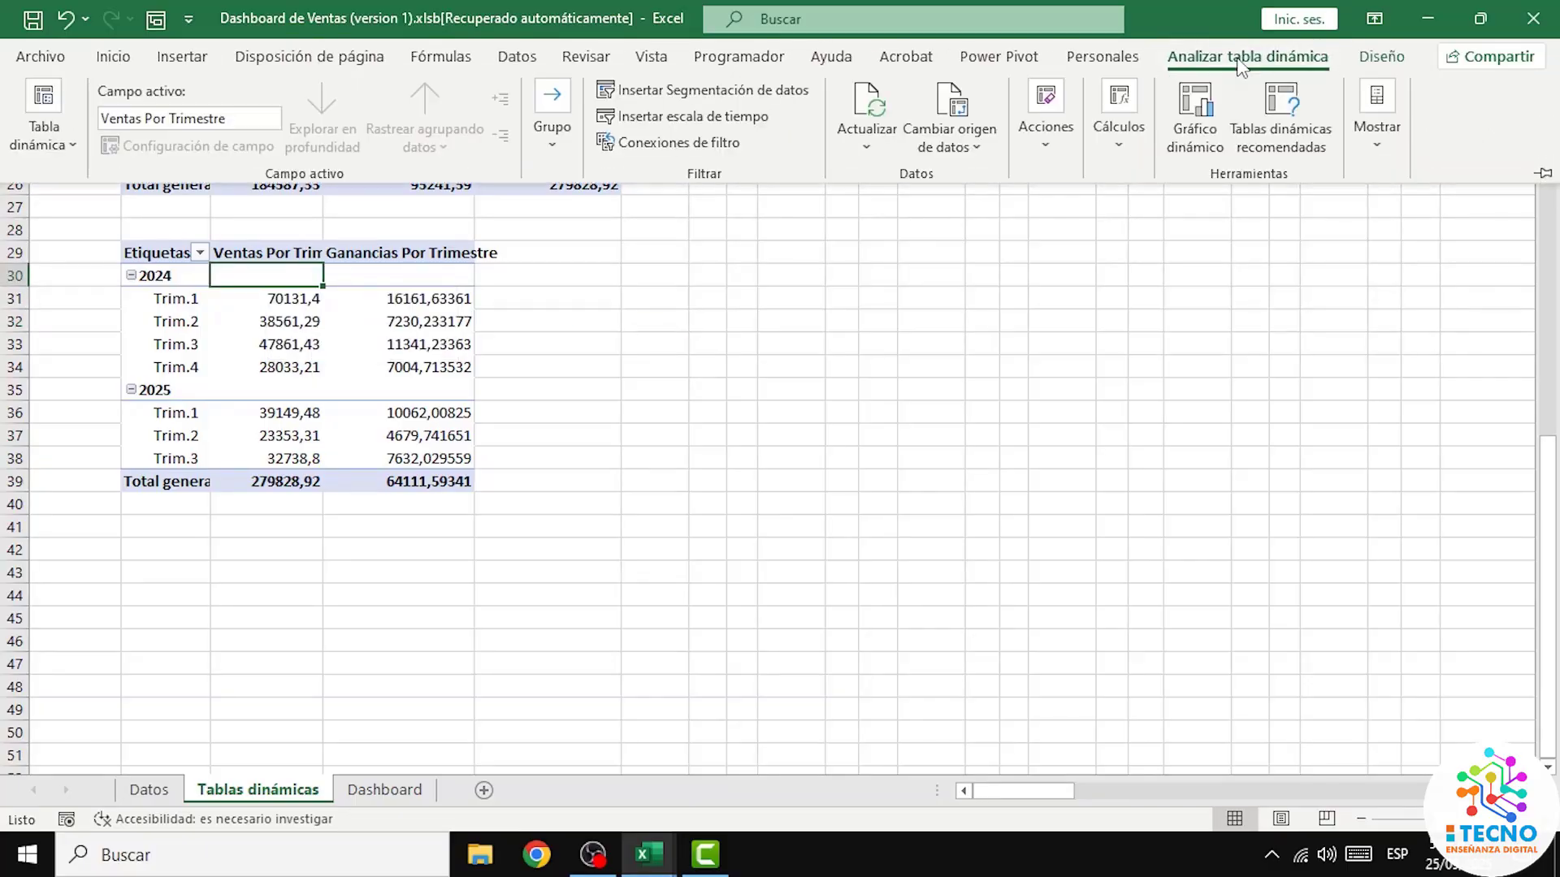
click(689, 96)
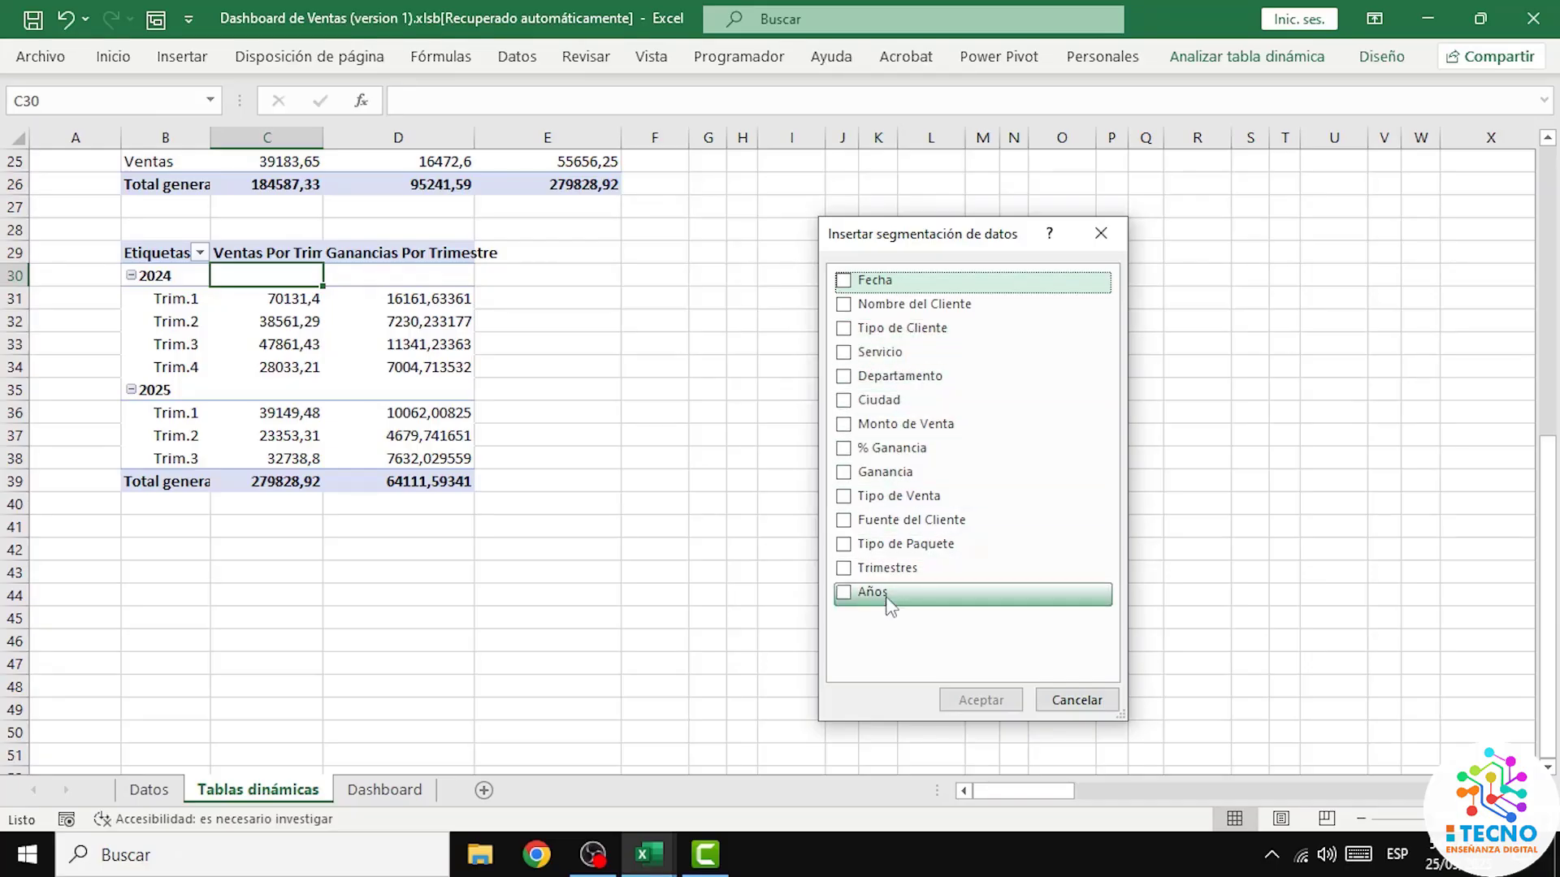
click(845, 593)
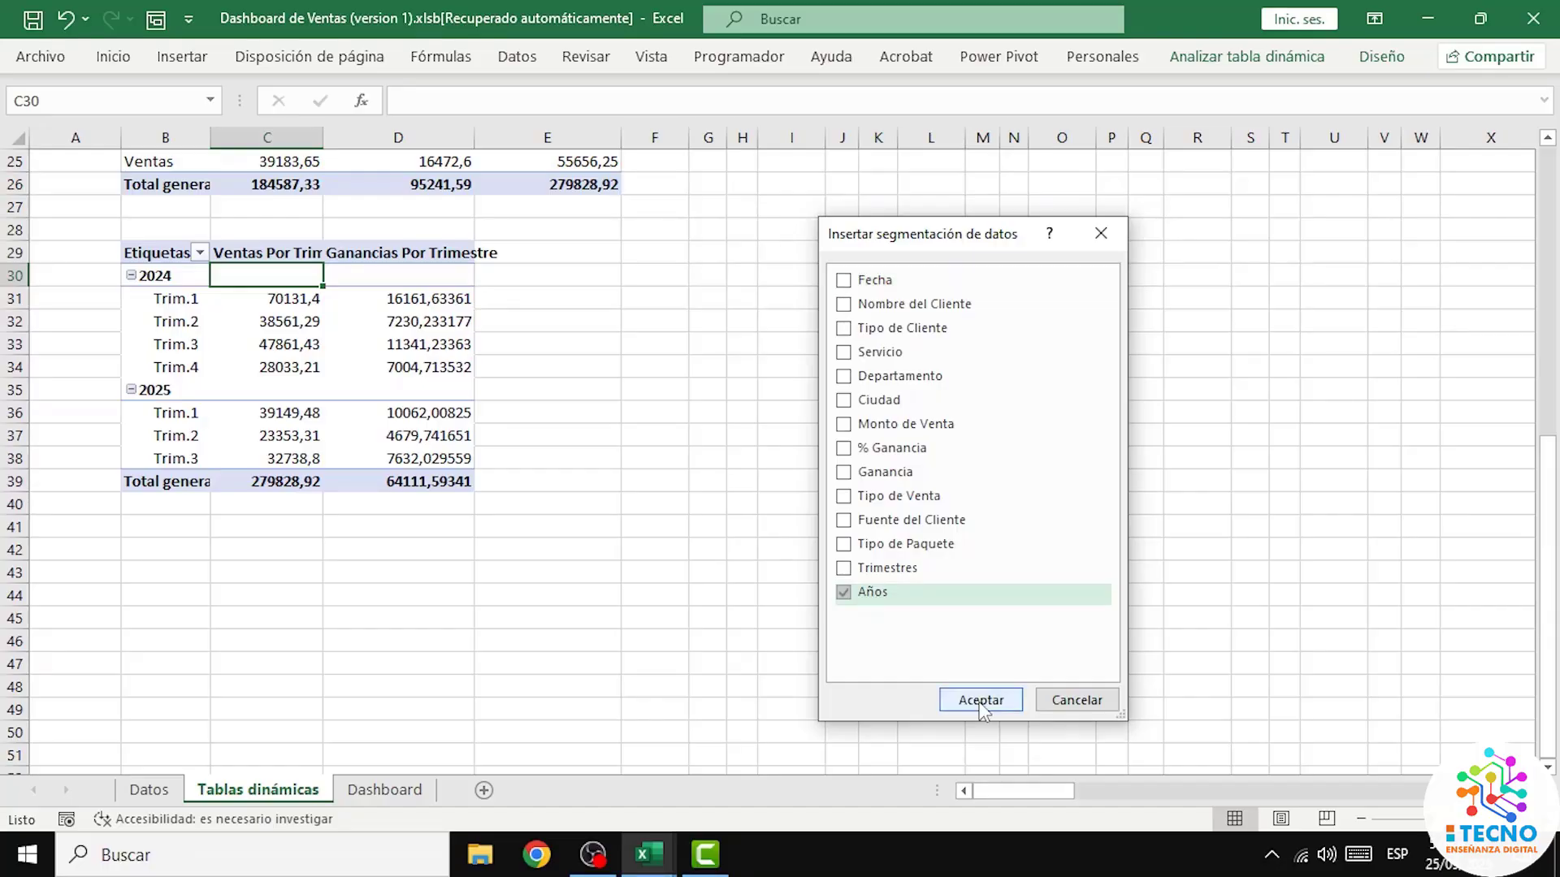
click(981, 701)
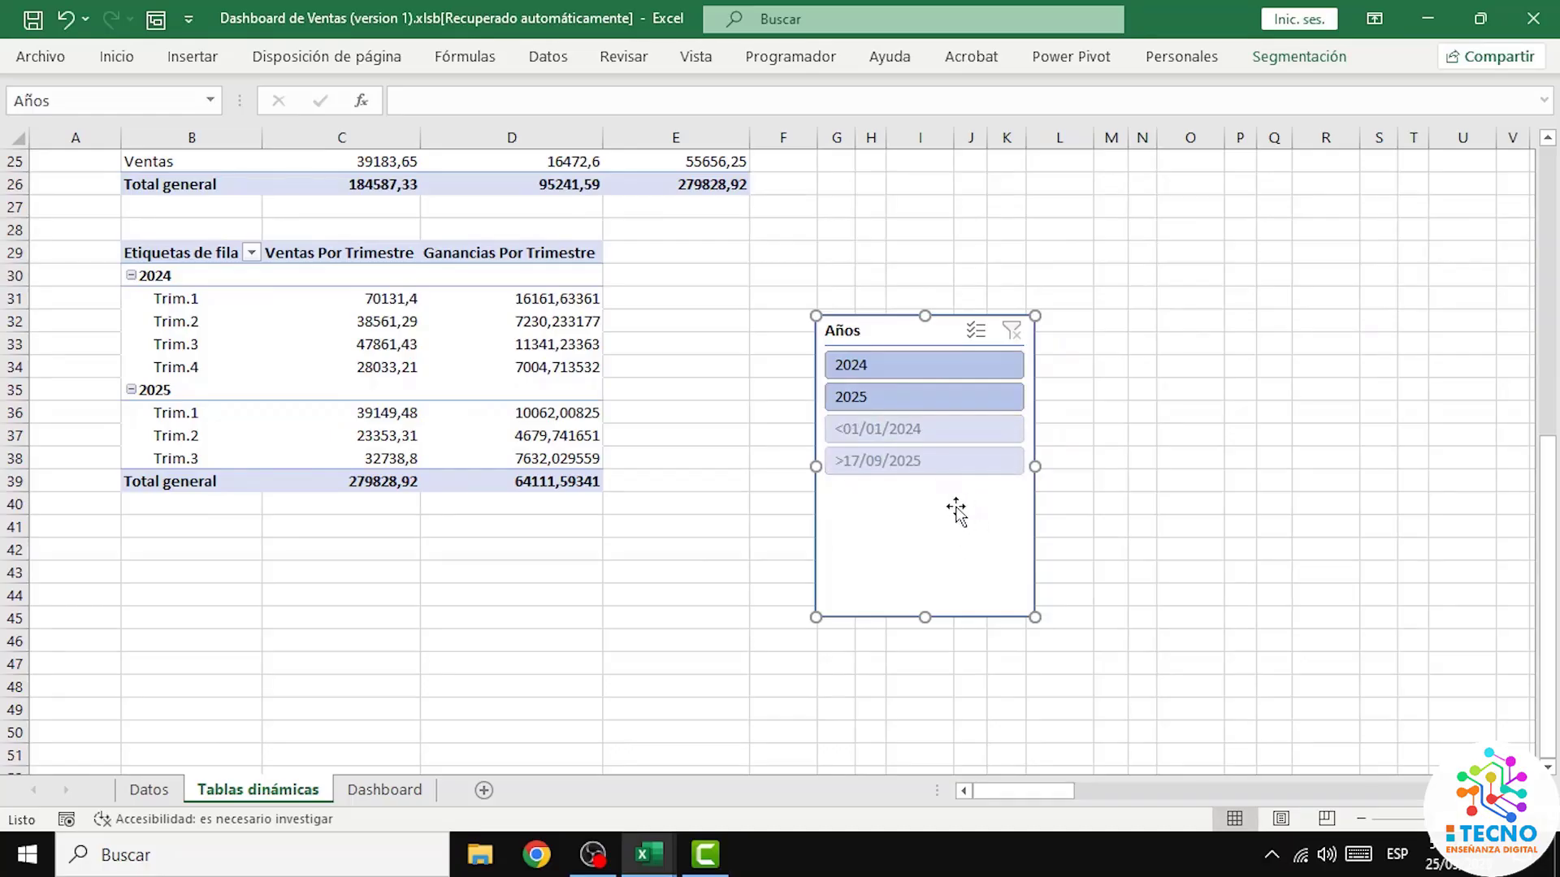
Step: Hide the items without data in the Años slicer and shorten it to about 2,6 cm tall
right_click(926, 367)
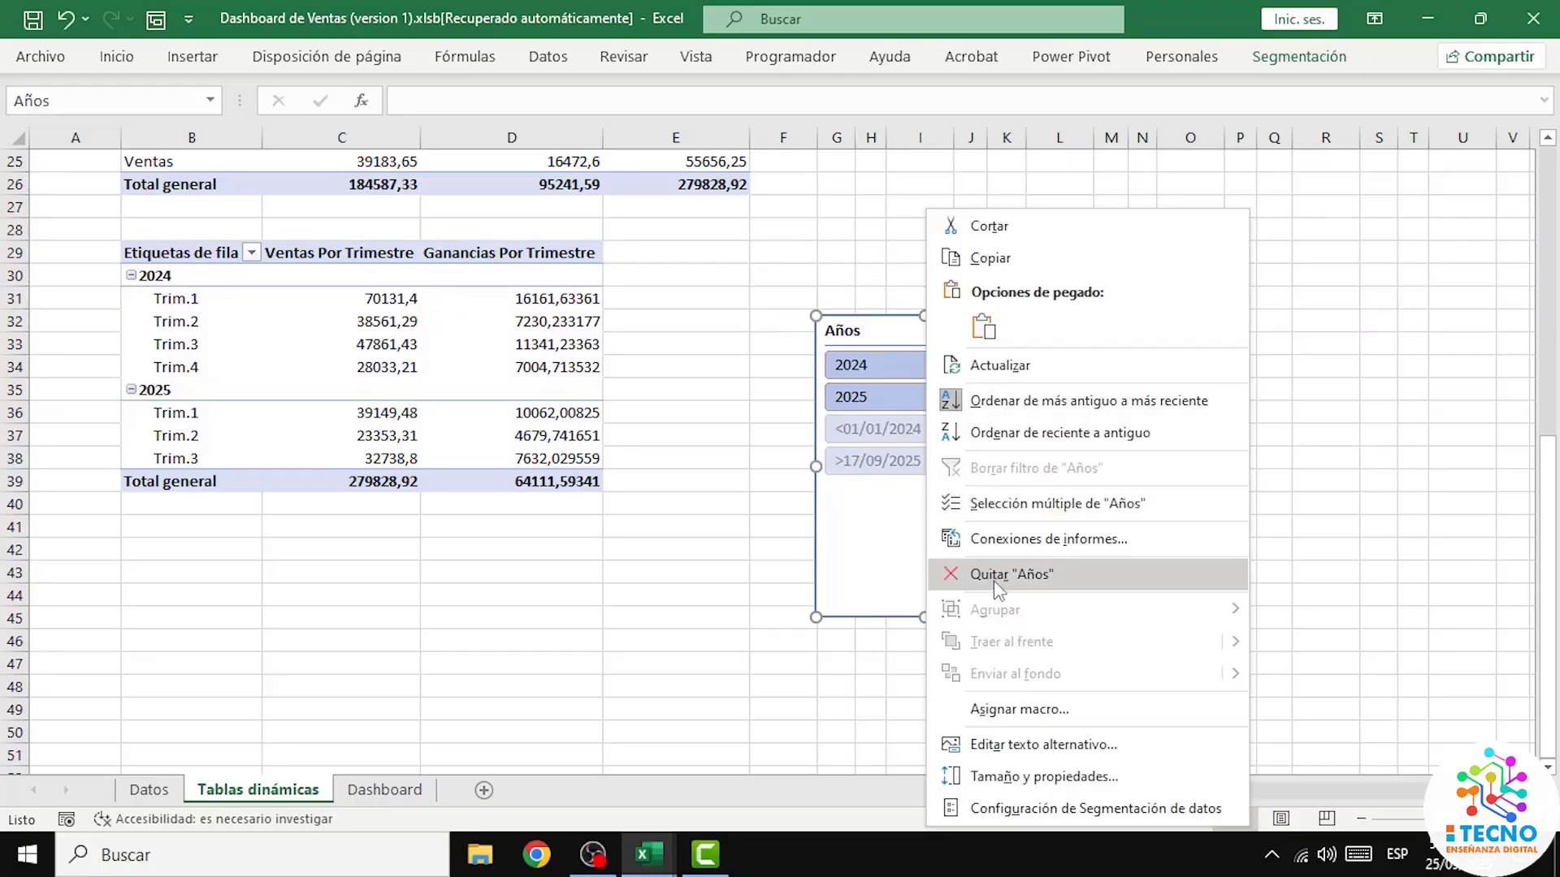
click(1061, 813)
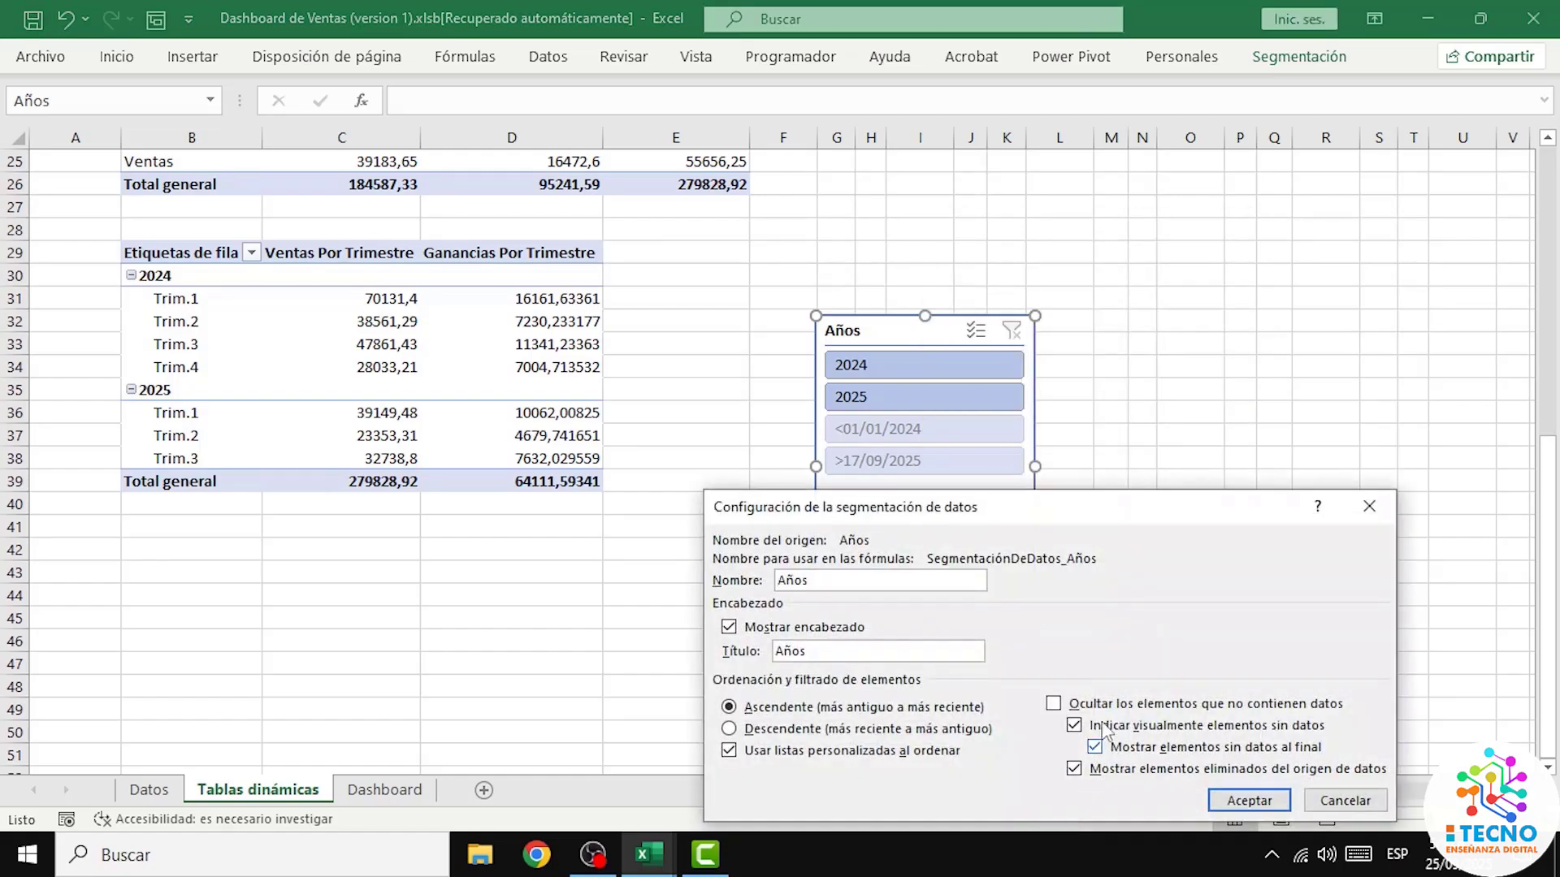
drag(1152, 510, 1110, 258)
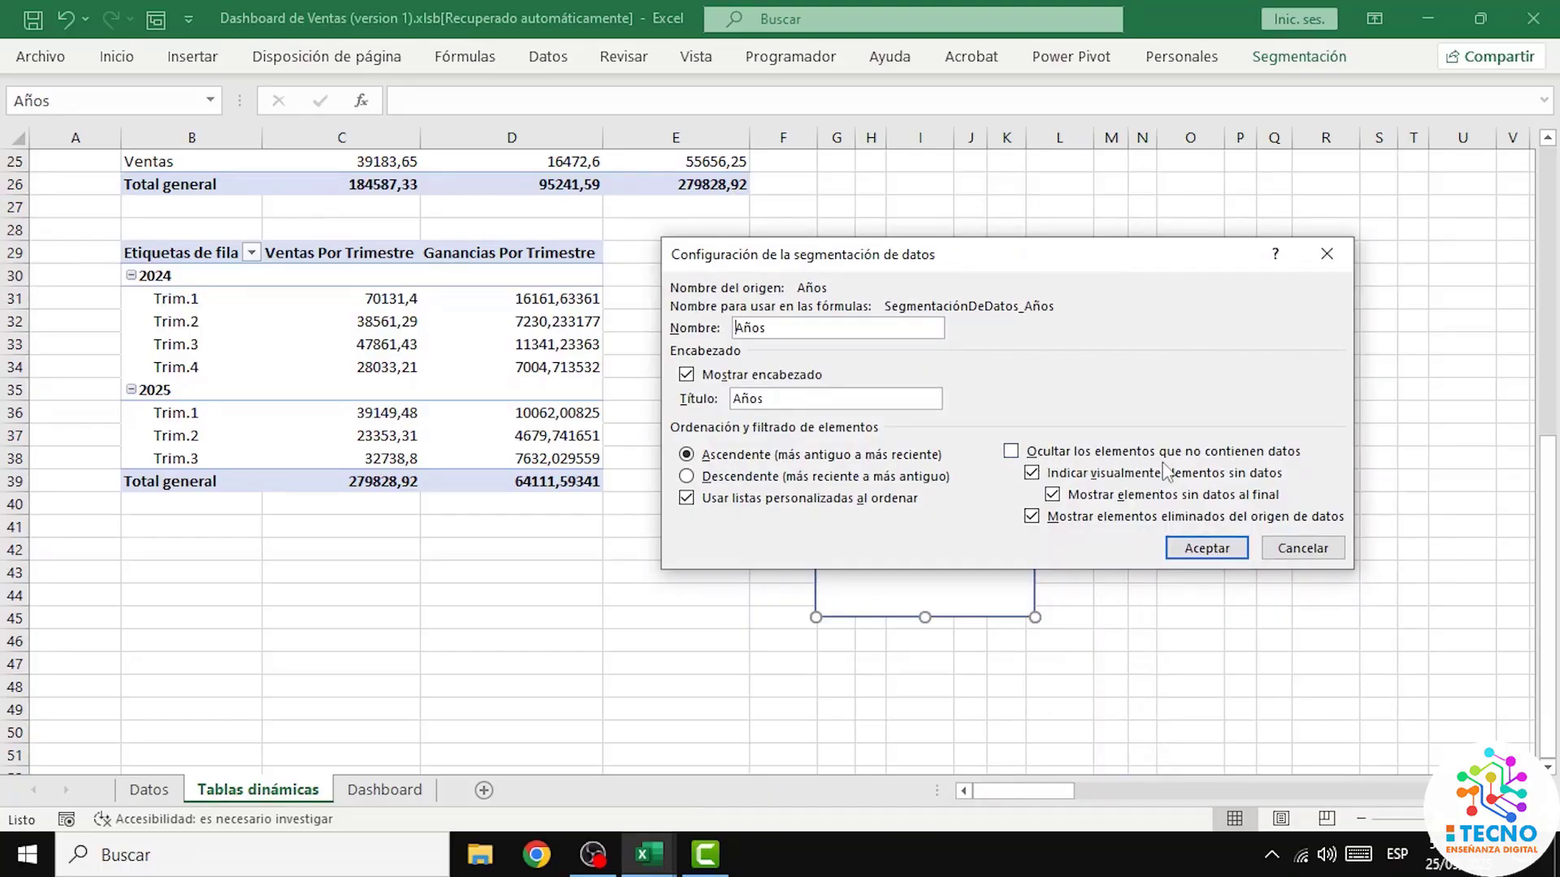
click(1011, 453)
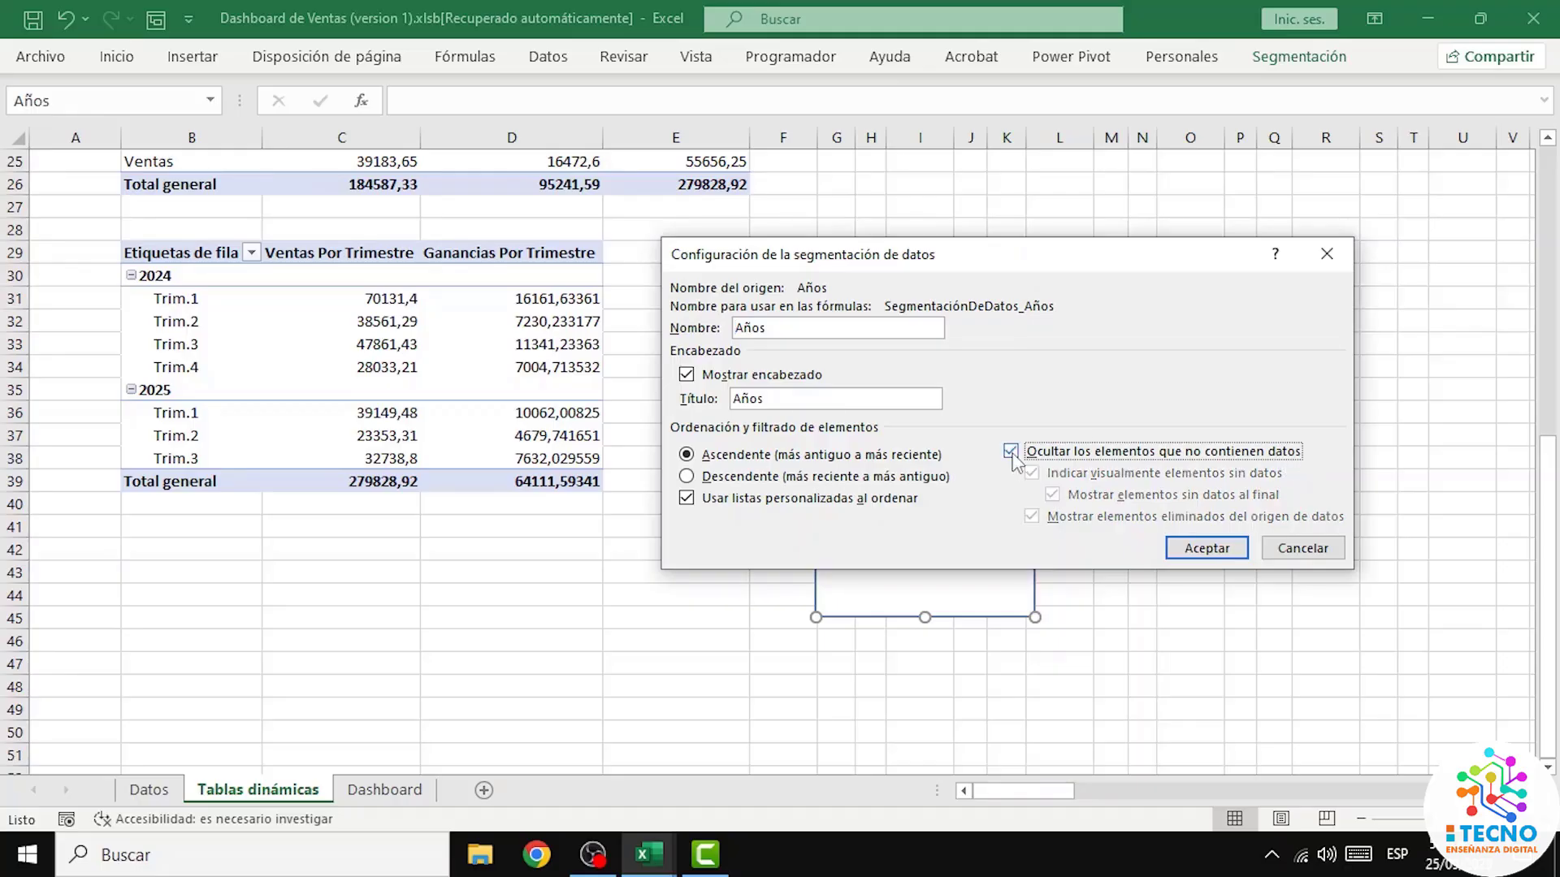
click(1210, 549)
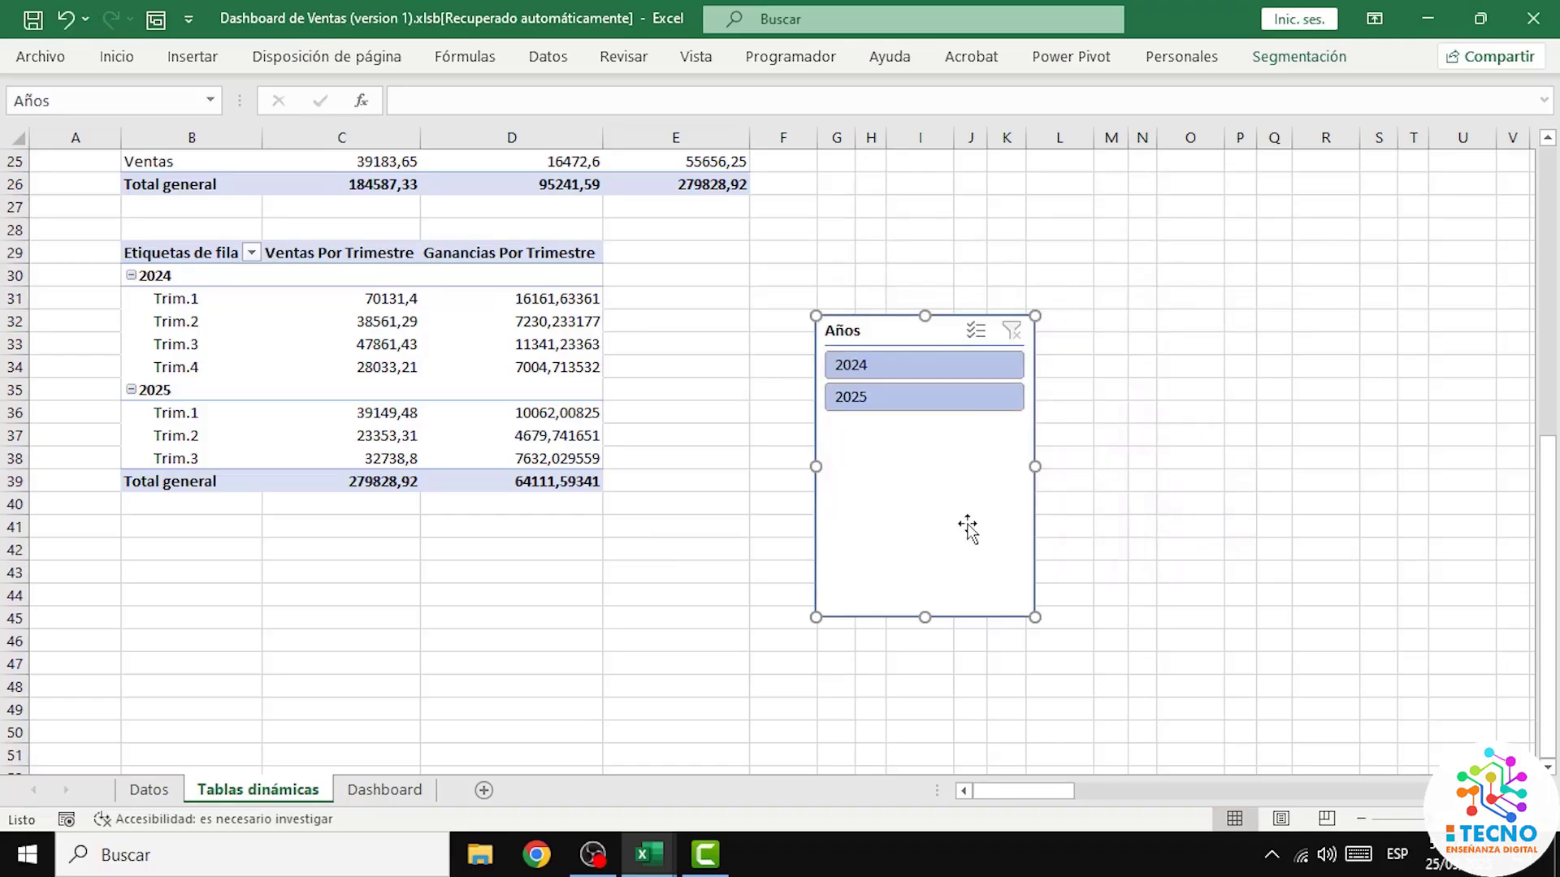
drag(925, 617, 915, 425)
Step: Move the Años slicer to the Dashboard sheet, narrow it to about 4,3 cm and place it below the Servicio slicer in column A
right_click(908, 329)
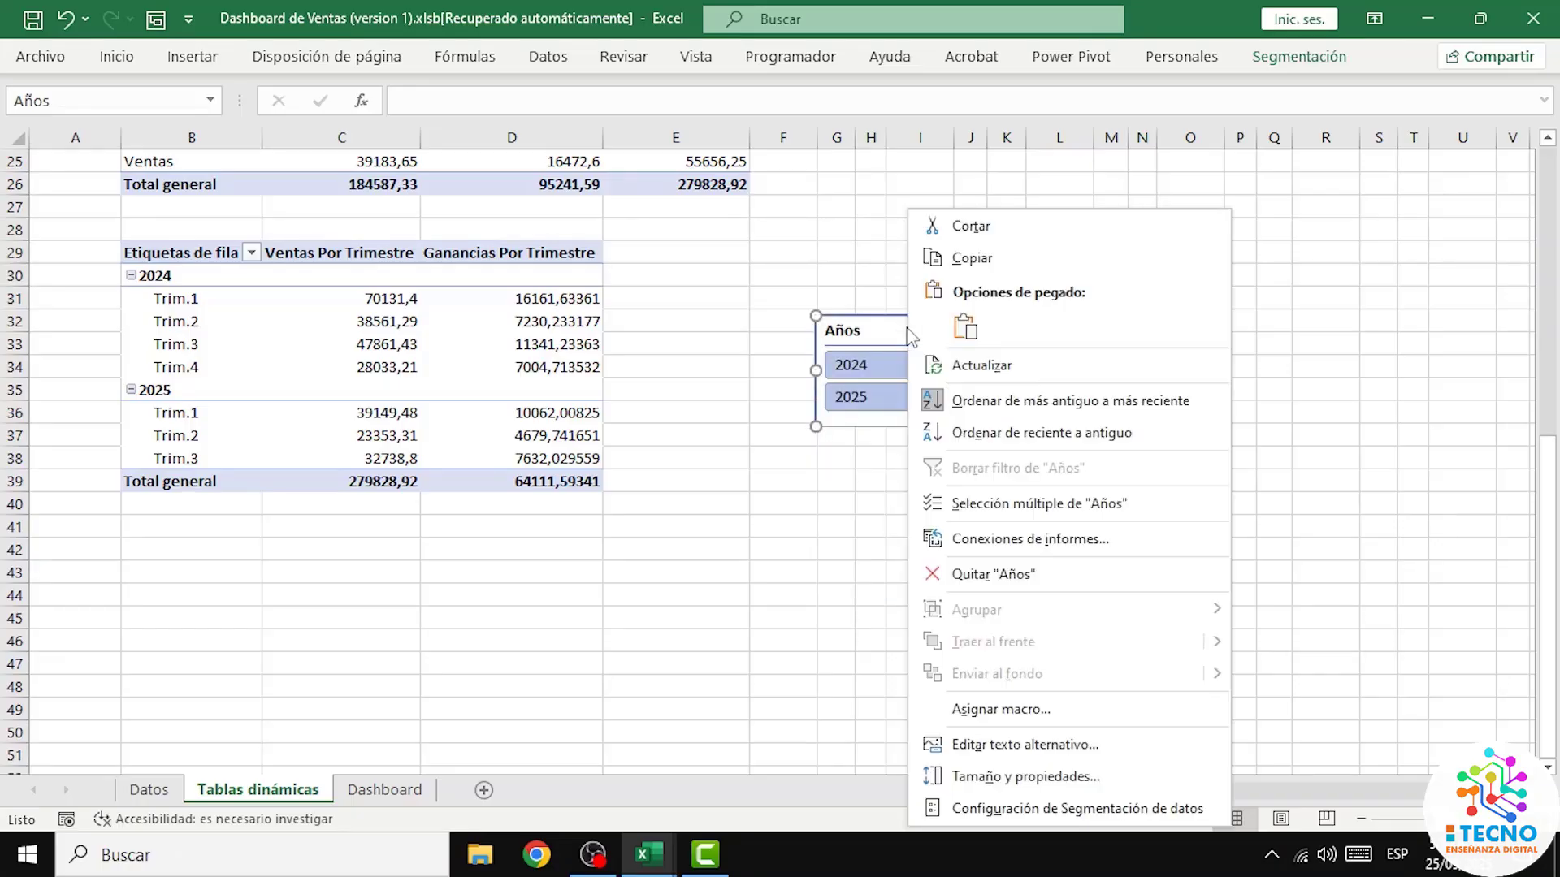
click(970, 225)
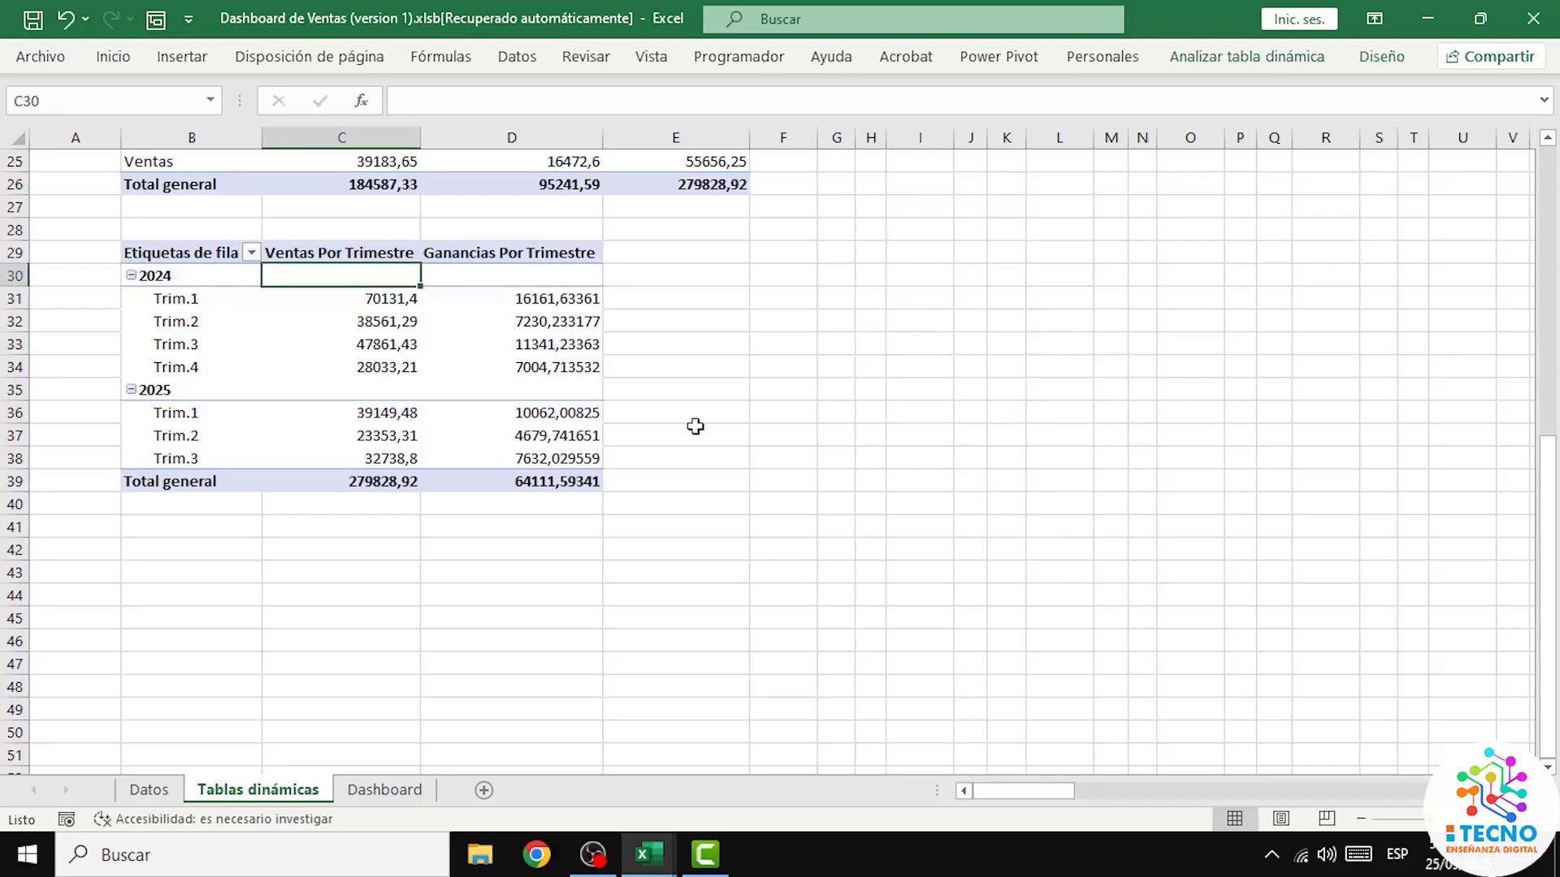
click(398, 796)
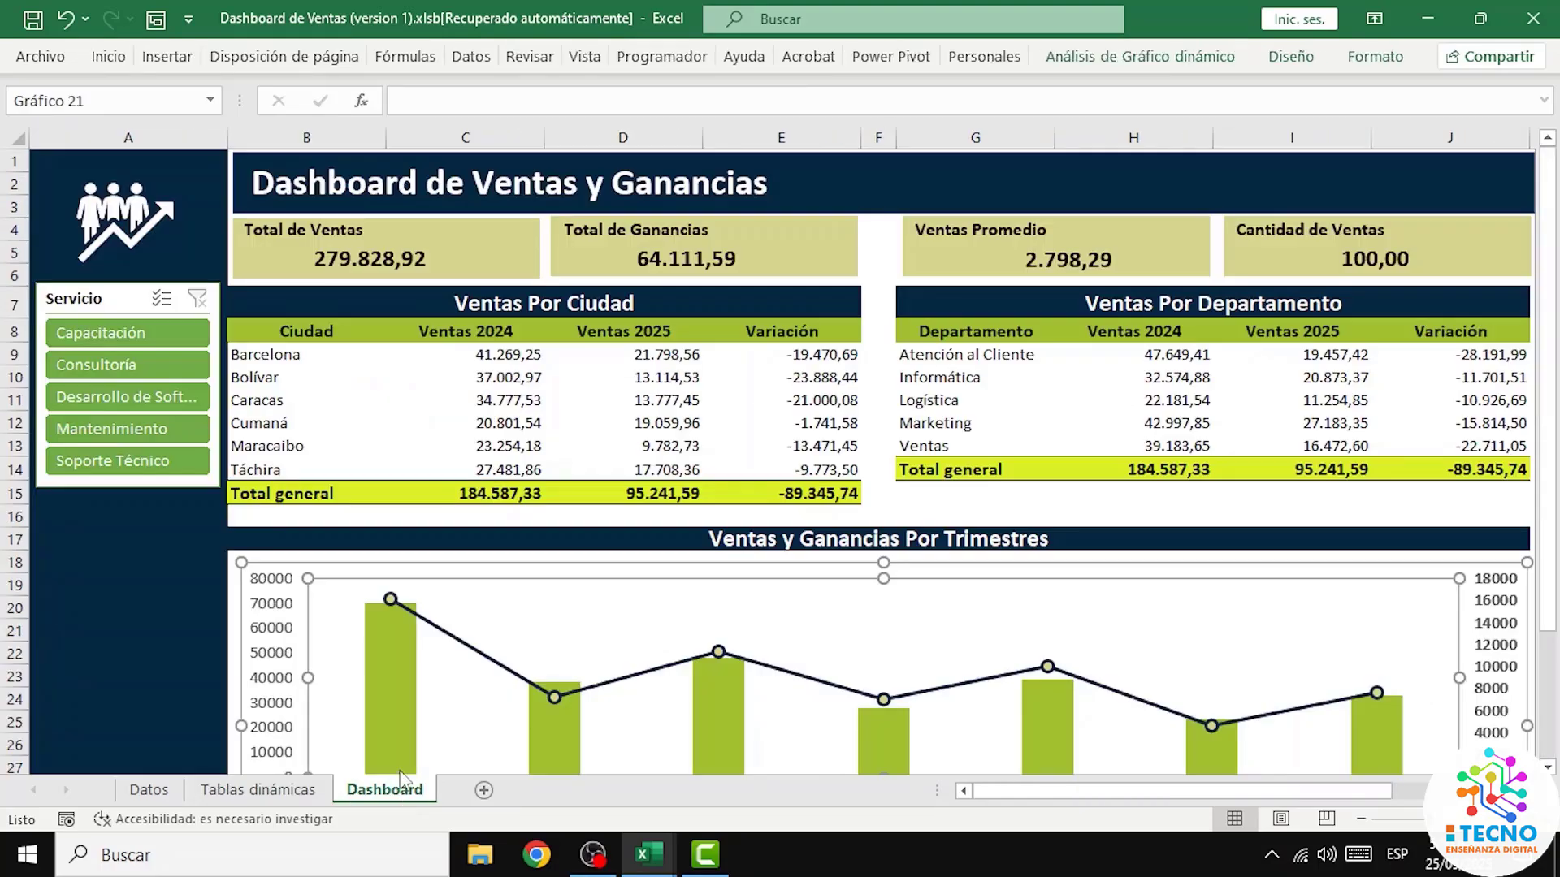
right_click(140, 577)
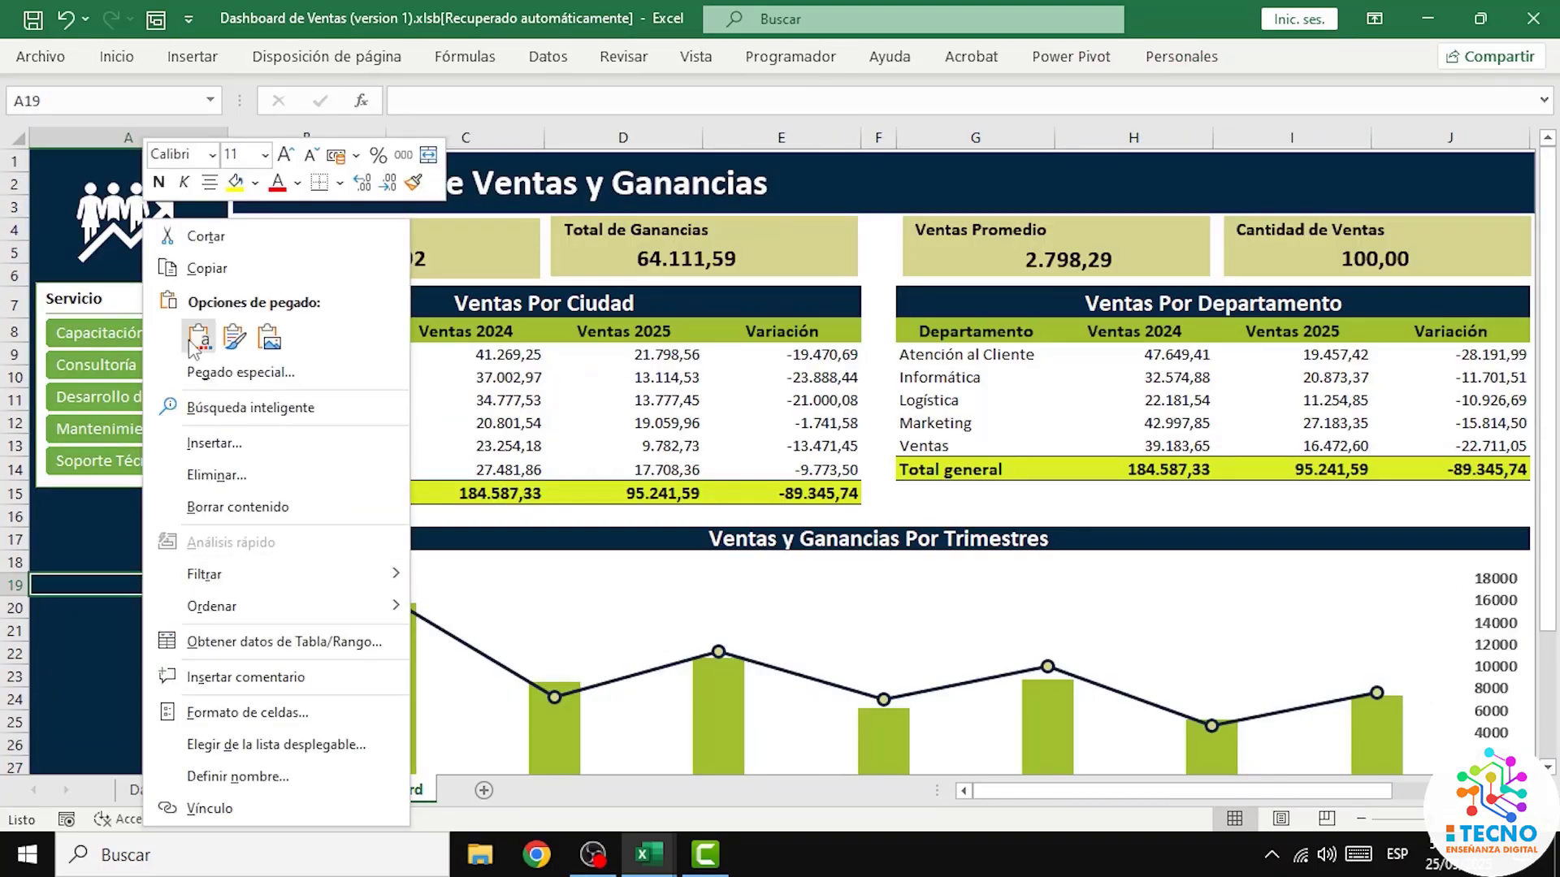
click(198, 336)
click(199, 337)
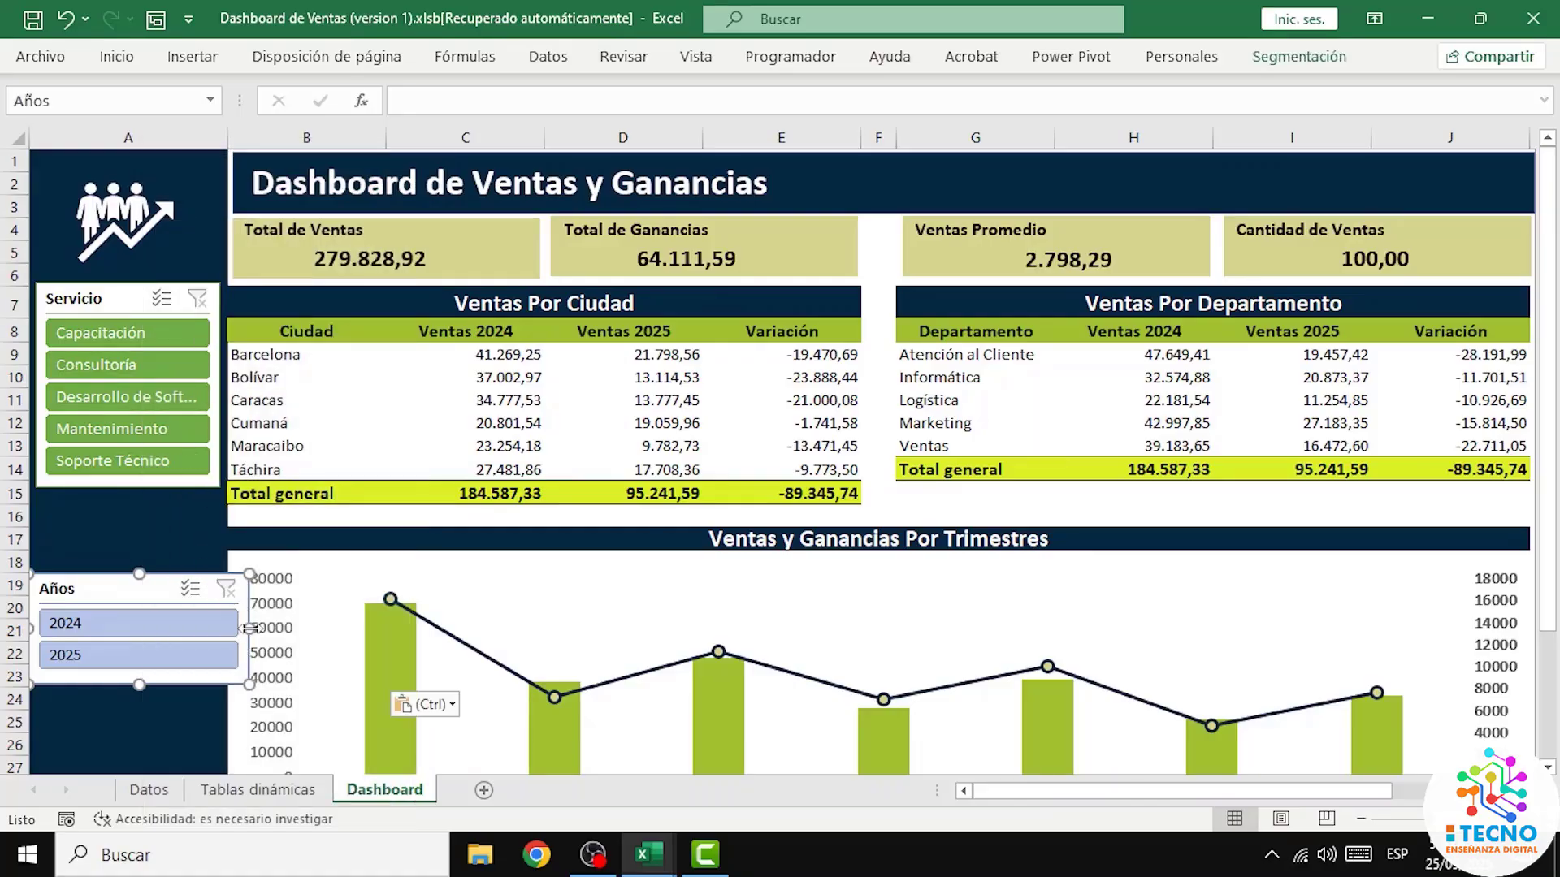
drag(248, 630, 217, 638)
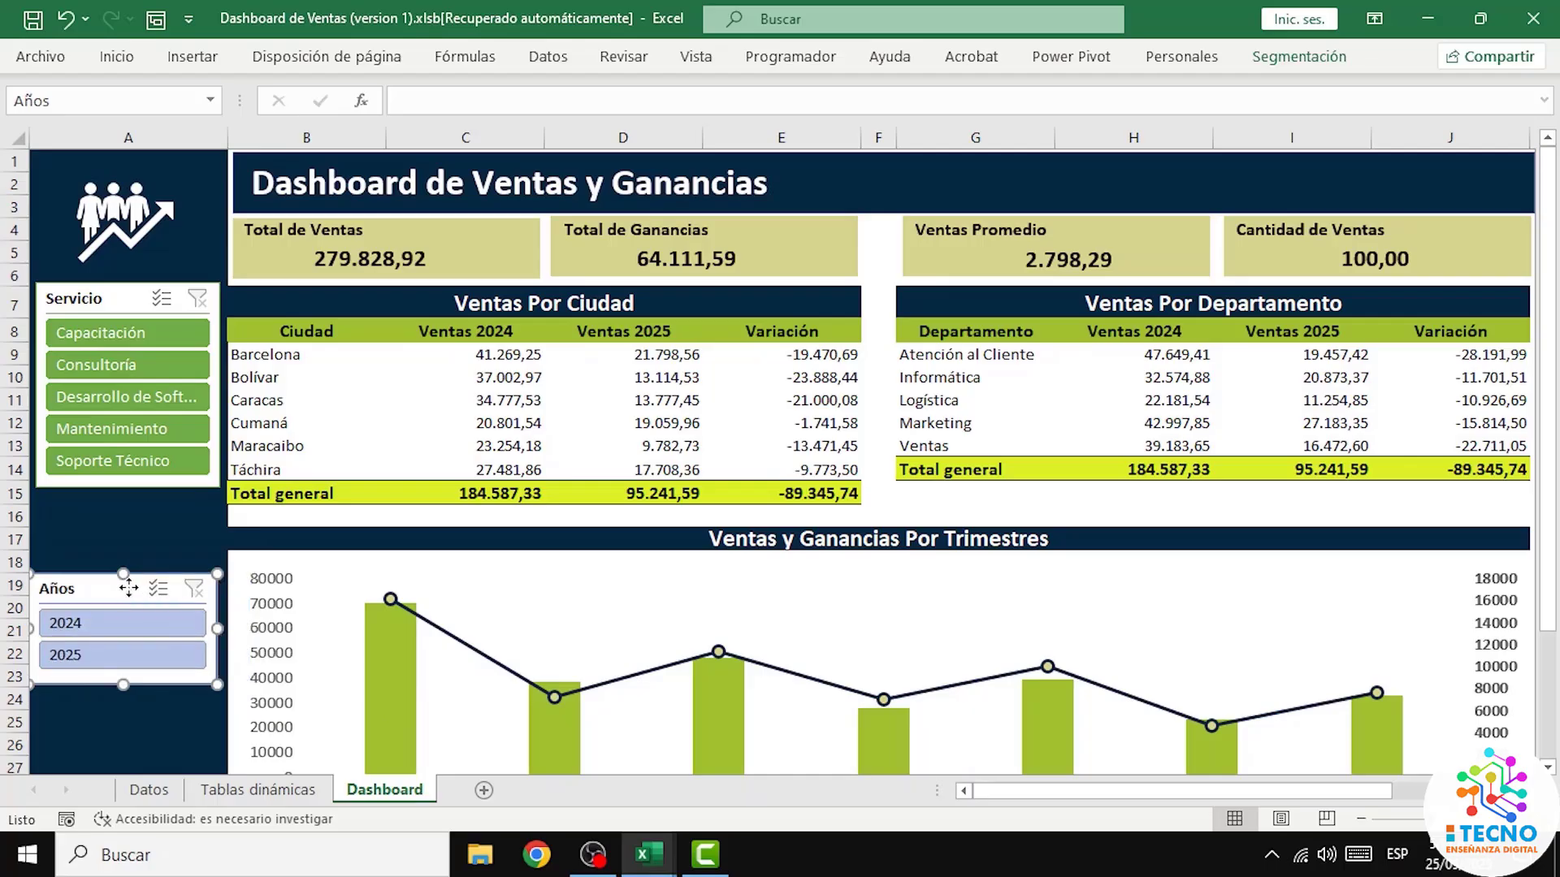
drag(128, 587, 136, 528)
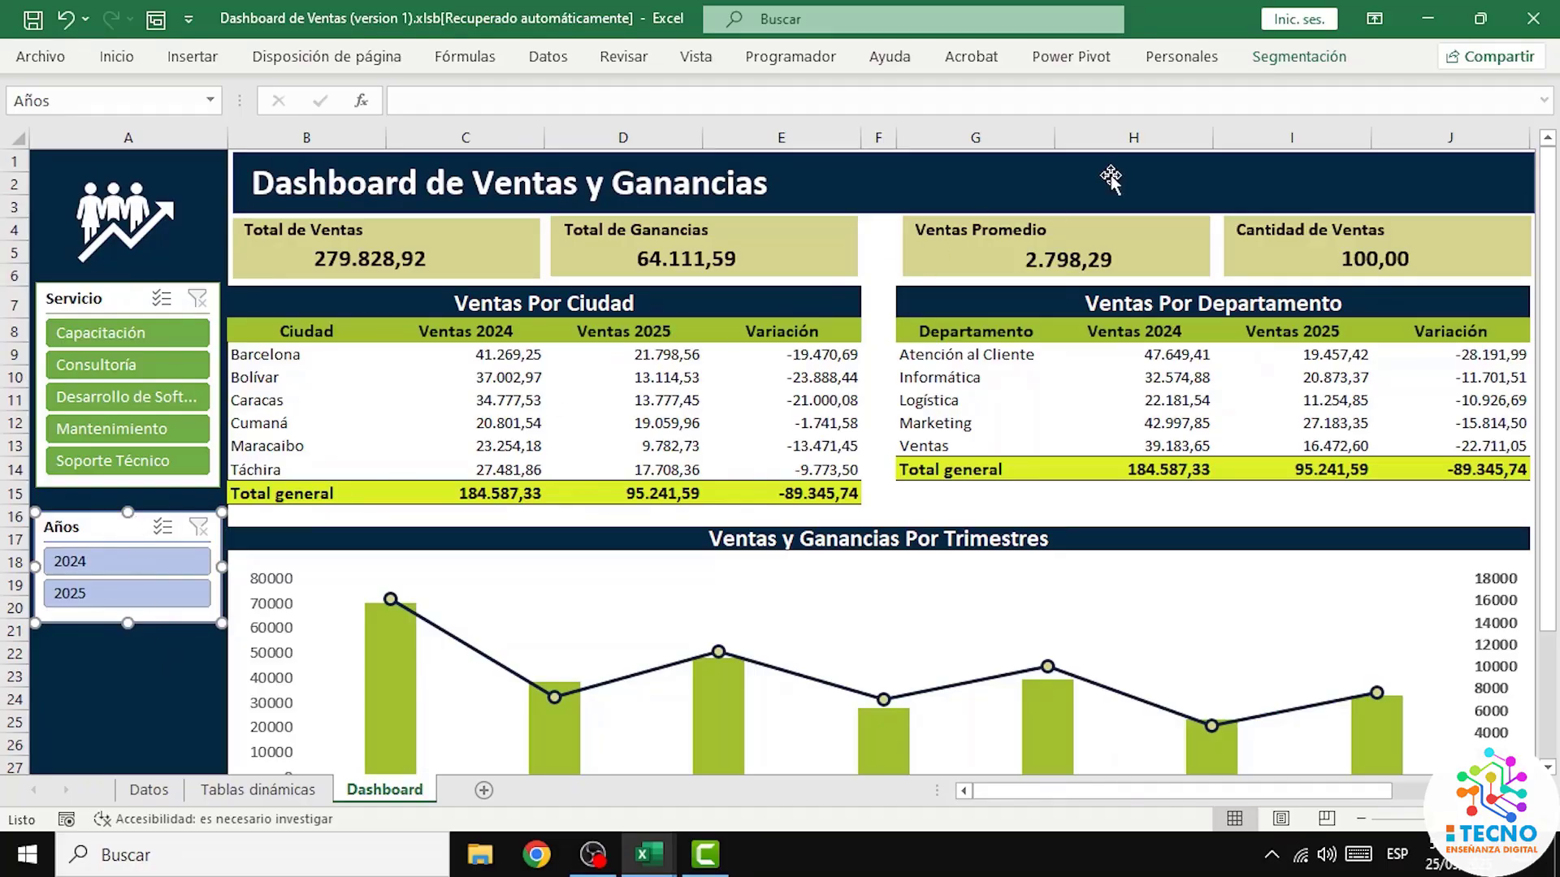
Step: Apply the green style from the Oscuro group to the Años slicer
click(1317, 58)
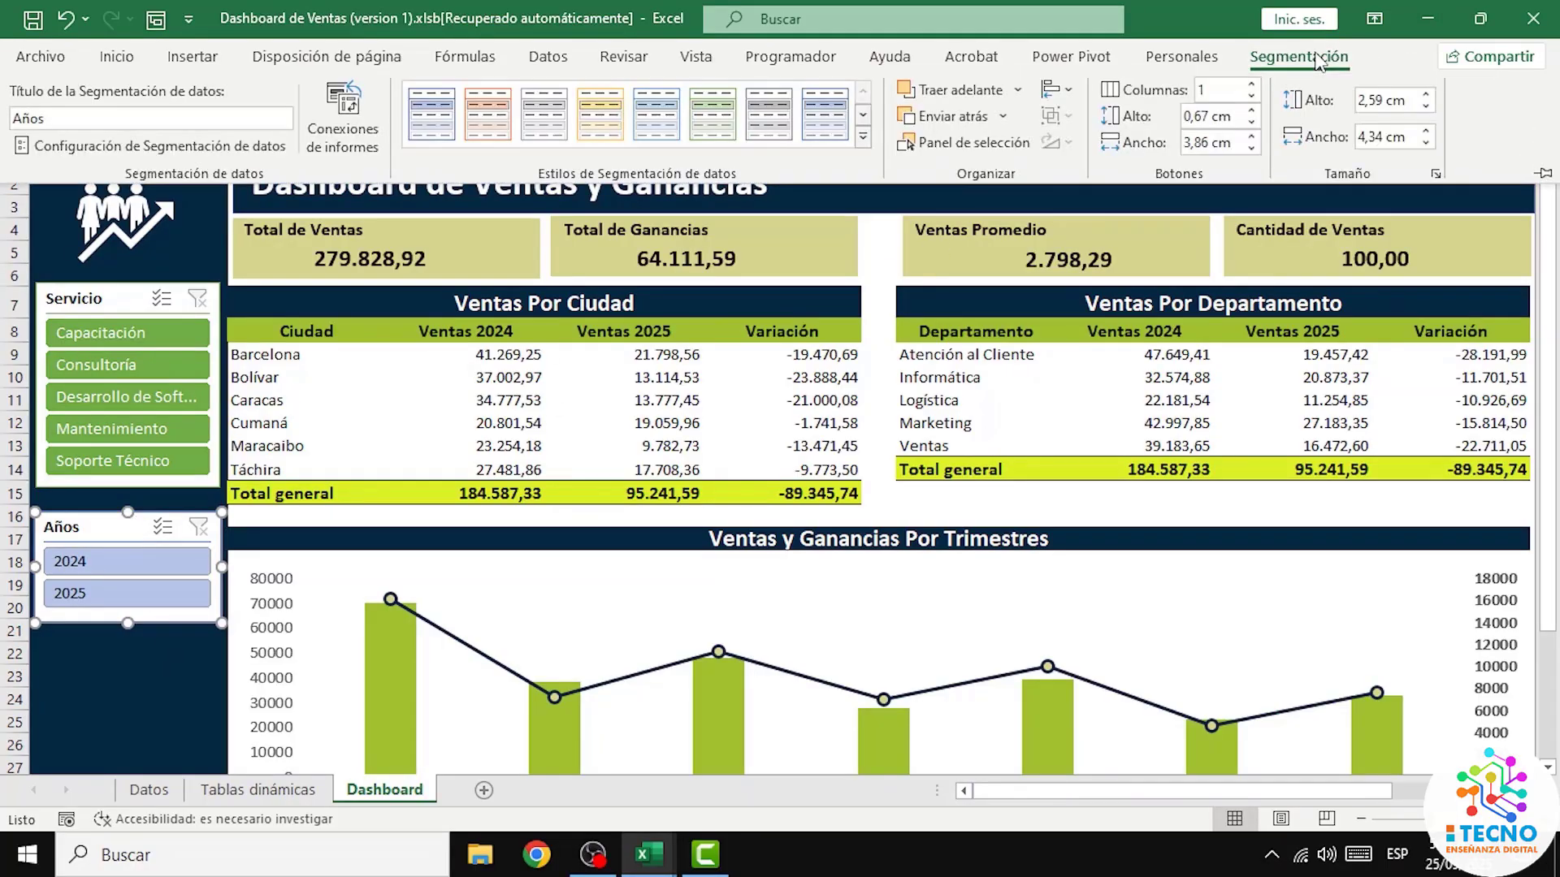
click(863, 140)
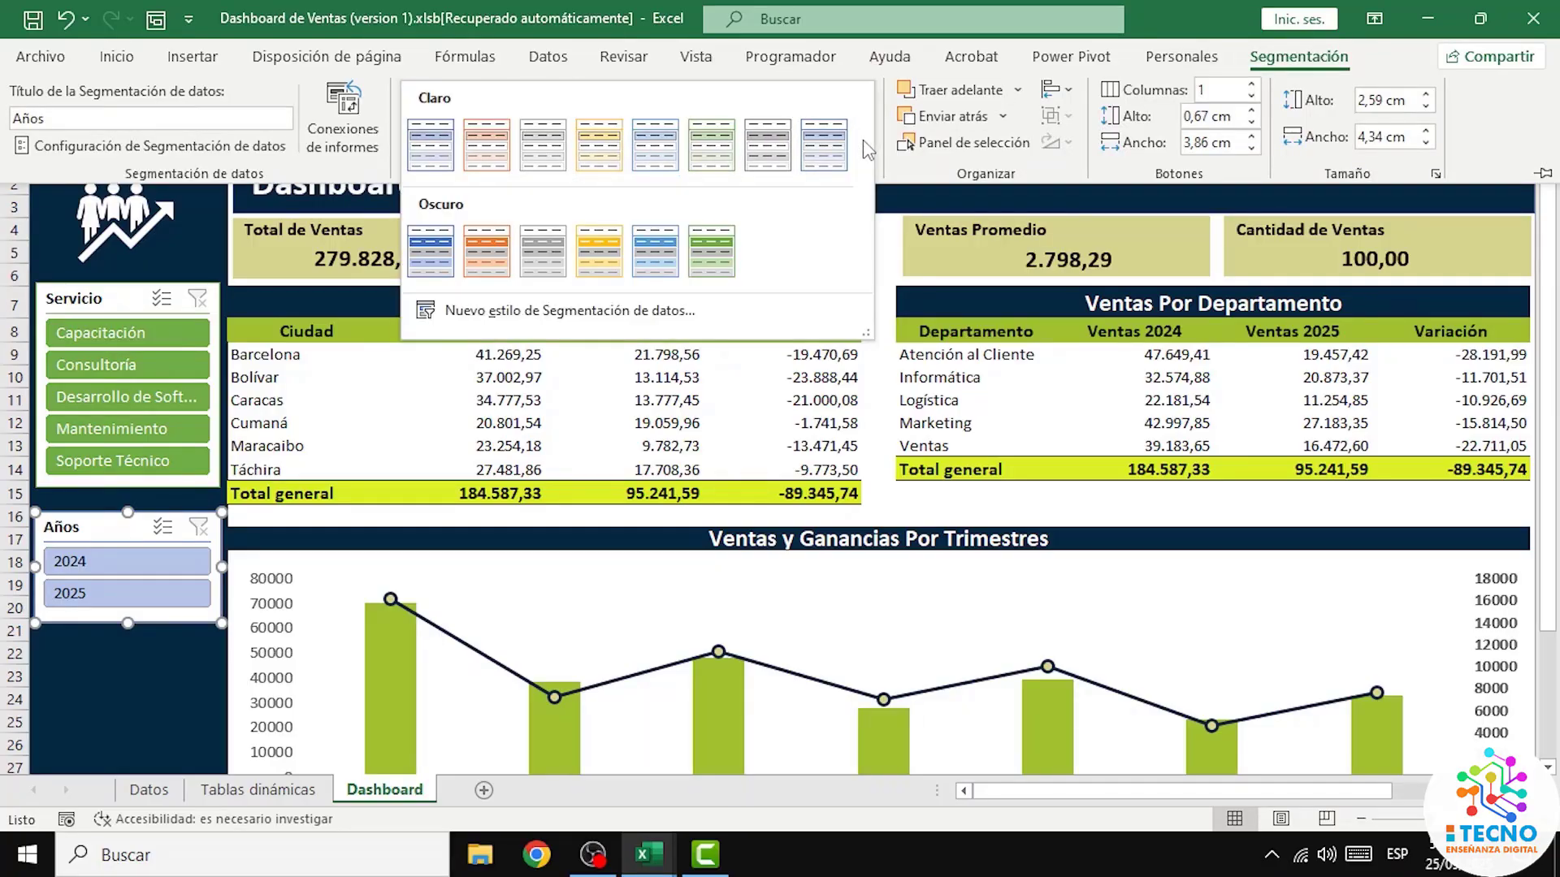
click(715, 248)
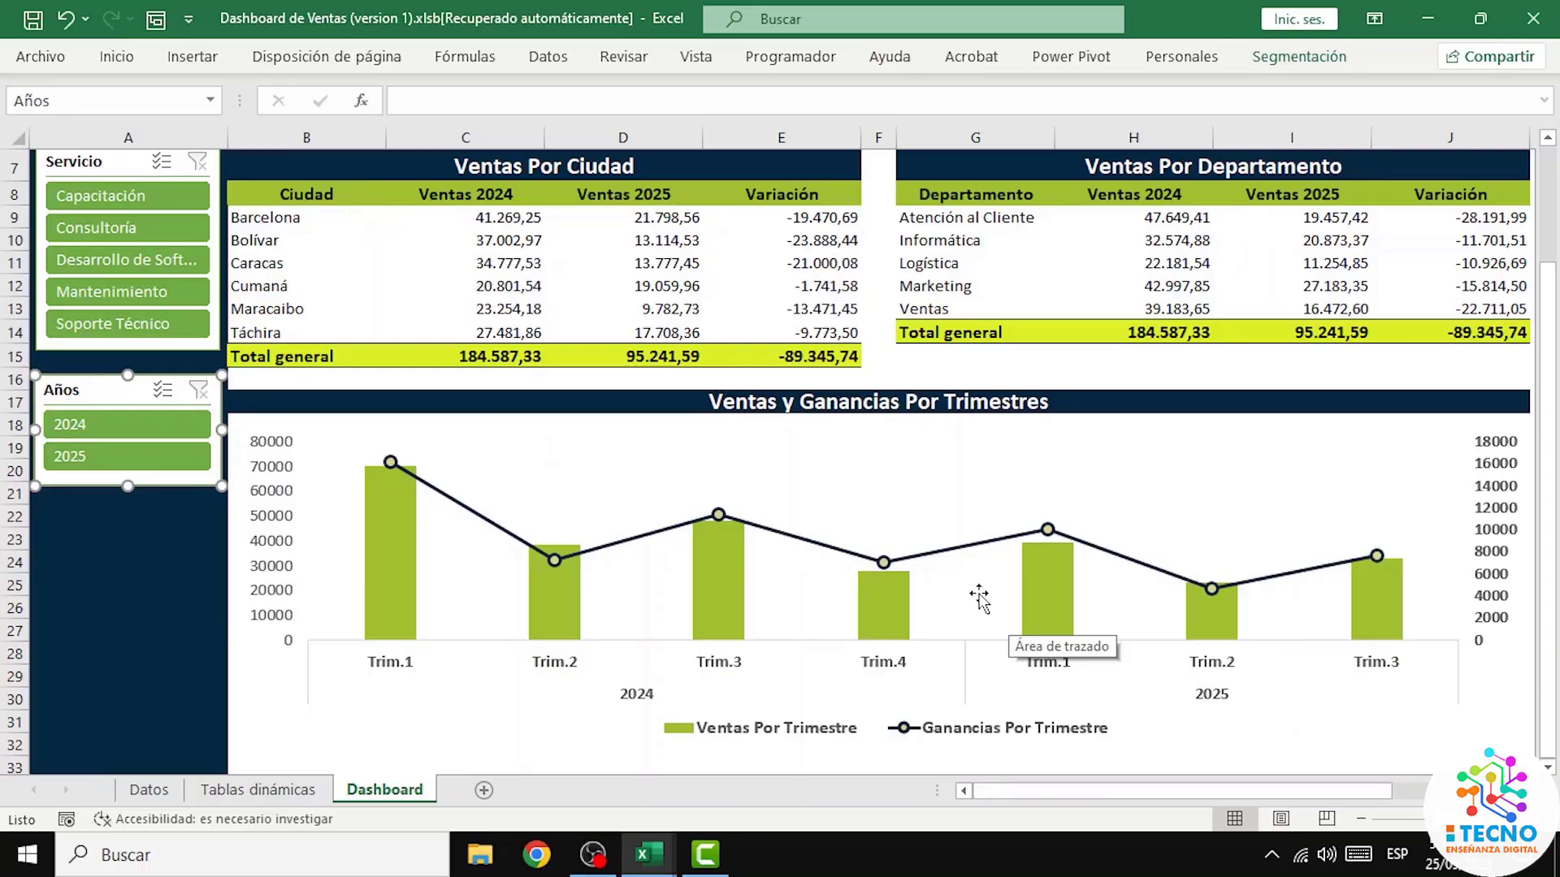
Step: Test the Años slicer on the quarterly chart by filtering to 2024, 2025 and back to 2024
click(122, 425)
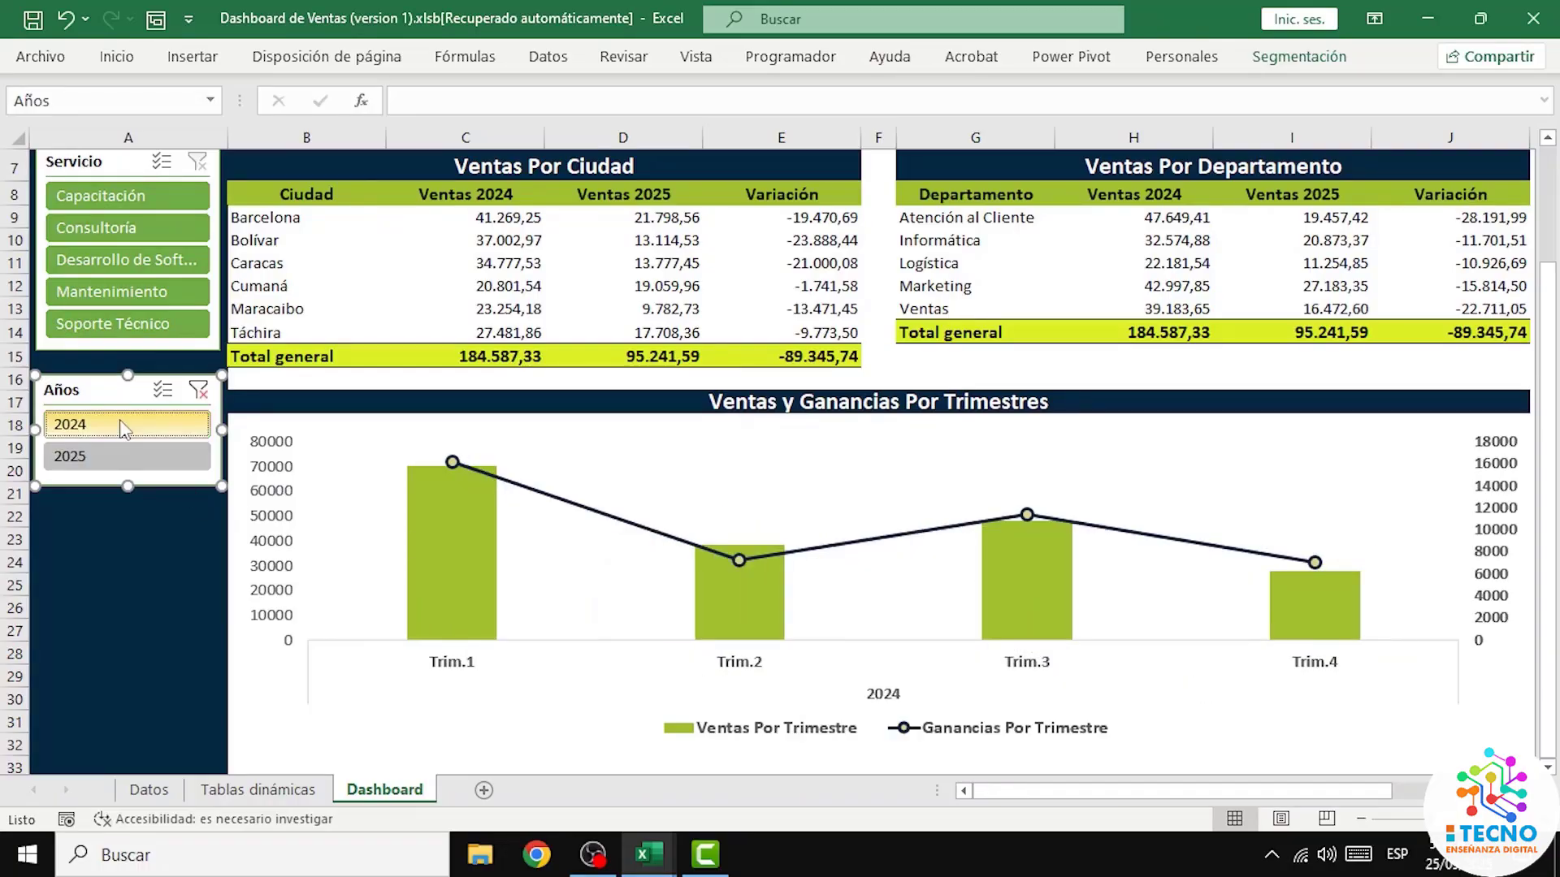
click(115, 463)
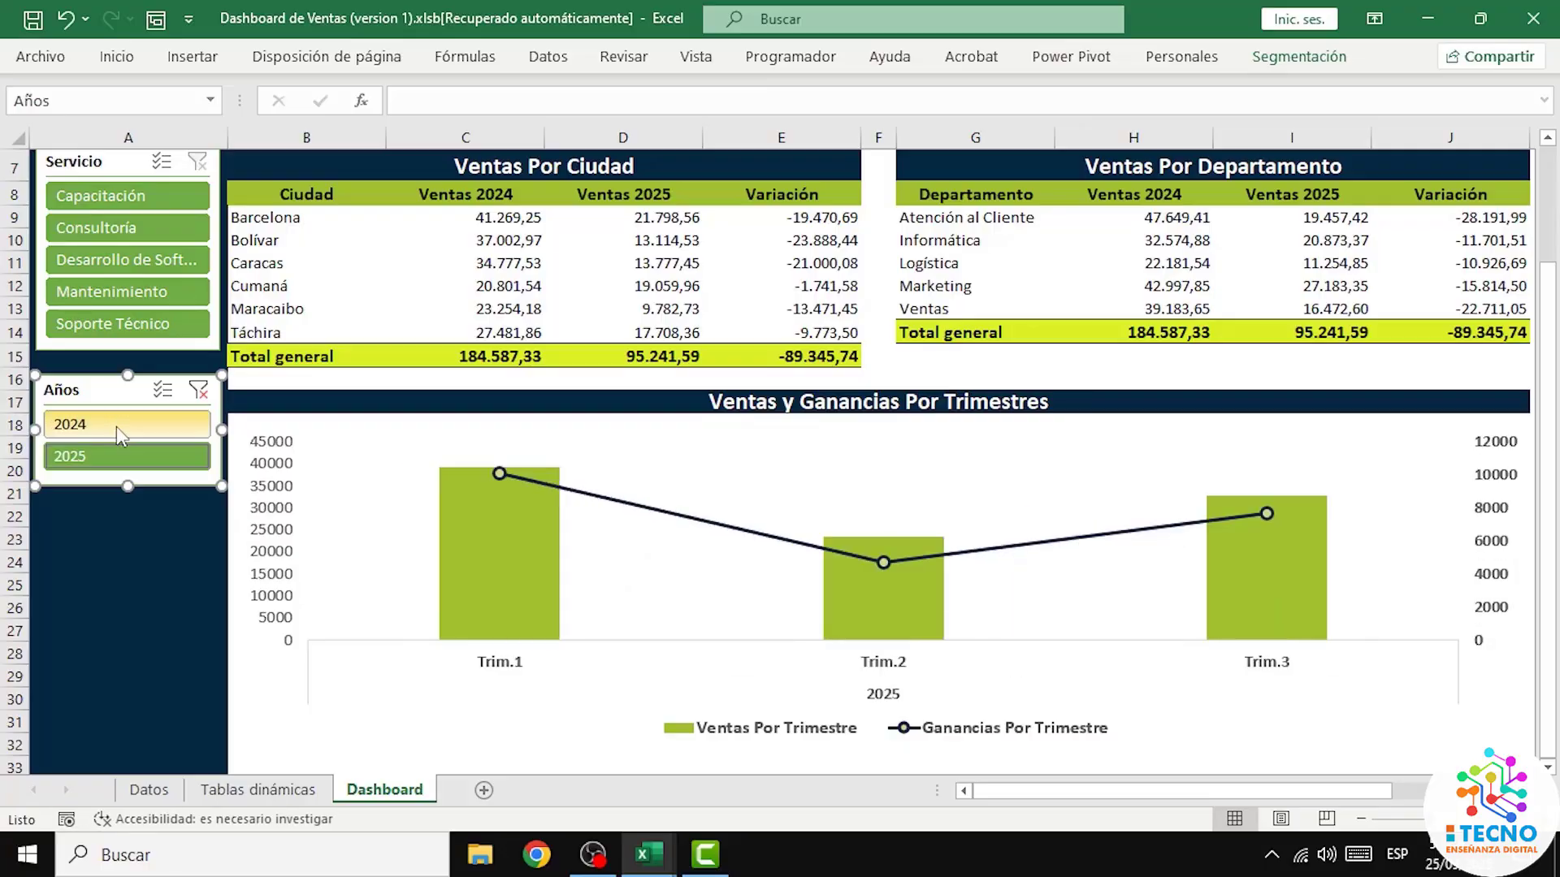
click(117, 427)
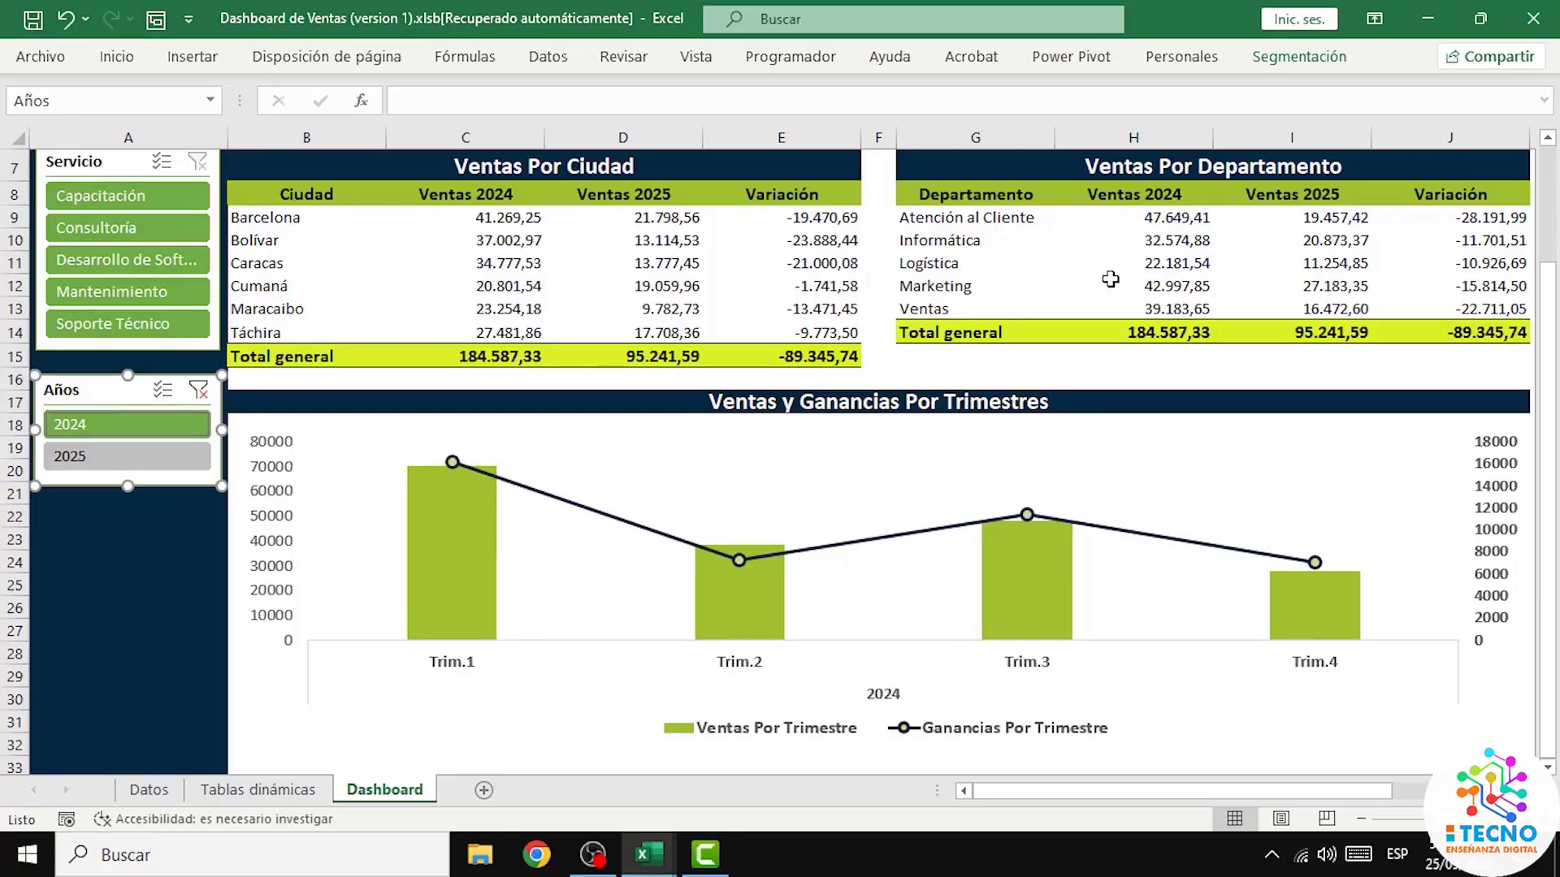
Step: Connect the Años slicer also to TablaDinámica11, TablaDinámica12 and TablaDinámica8 through its report connections
right_click(122, 433)
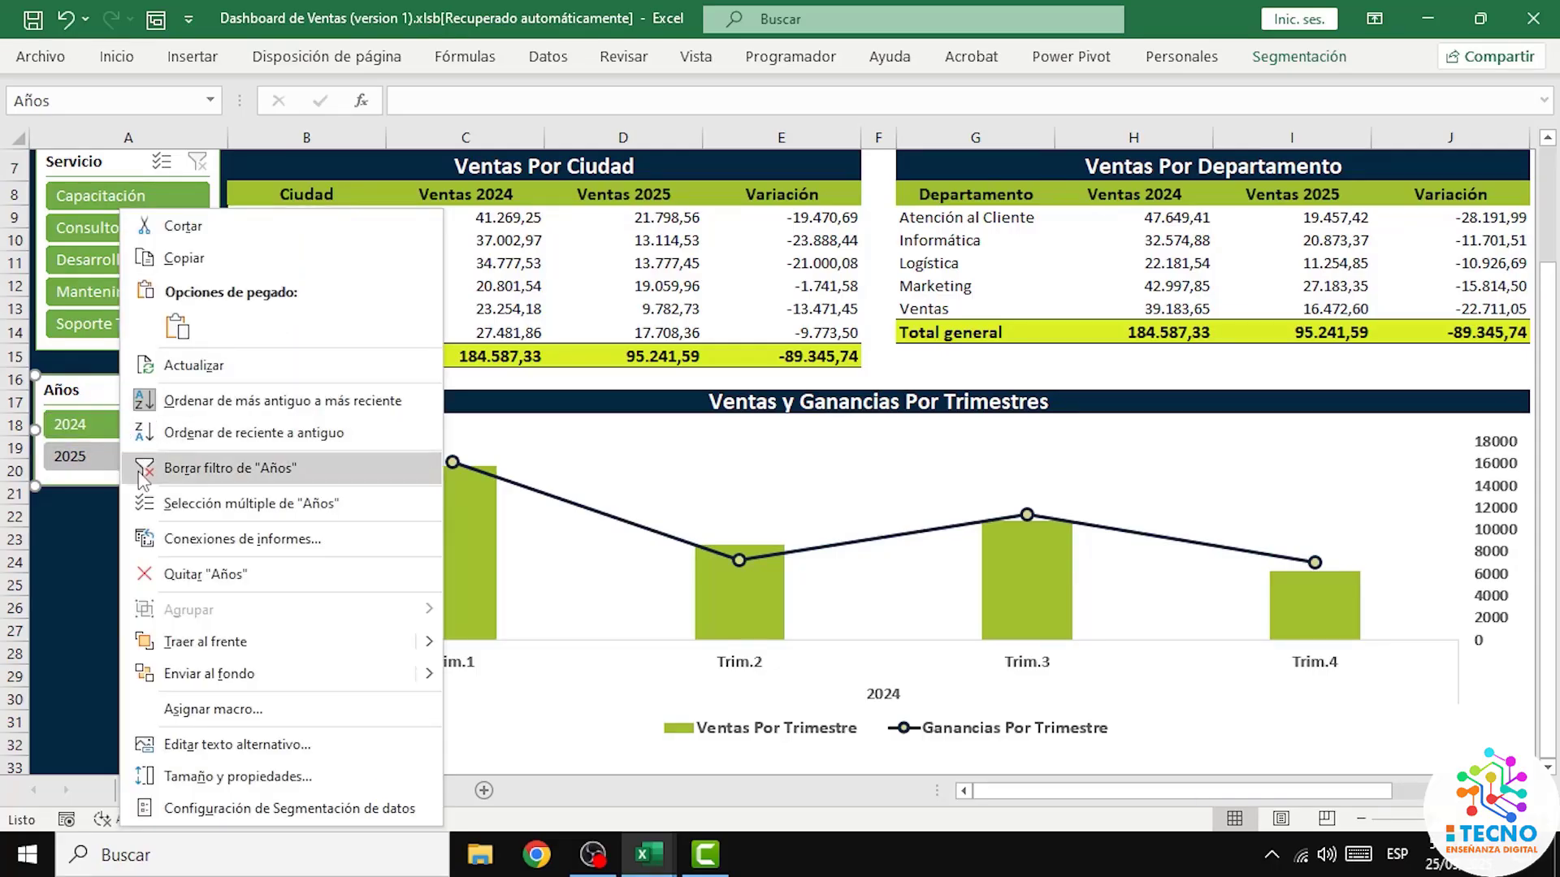
click(243, 539)
drag(264, 479, 667, 364)
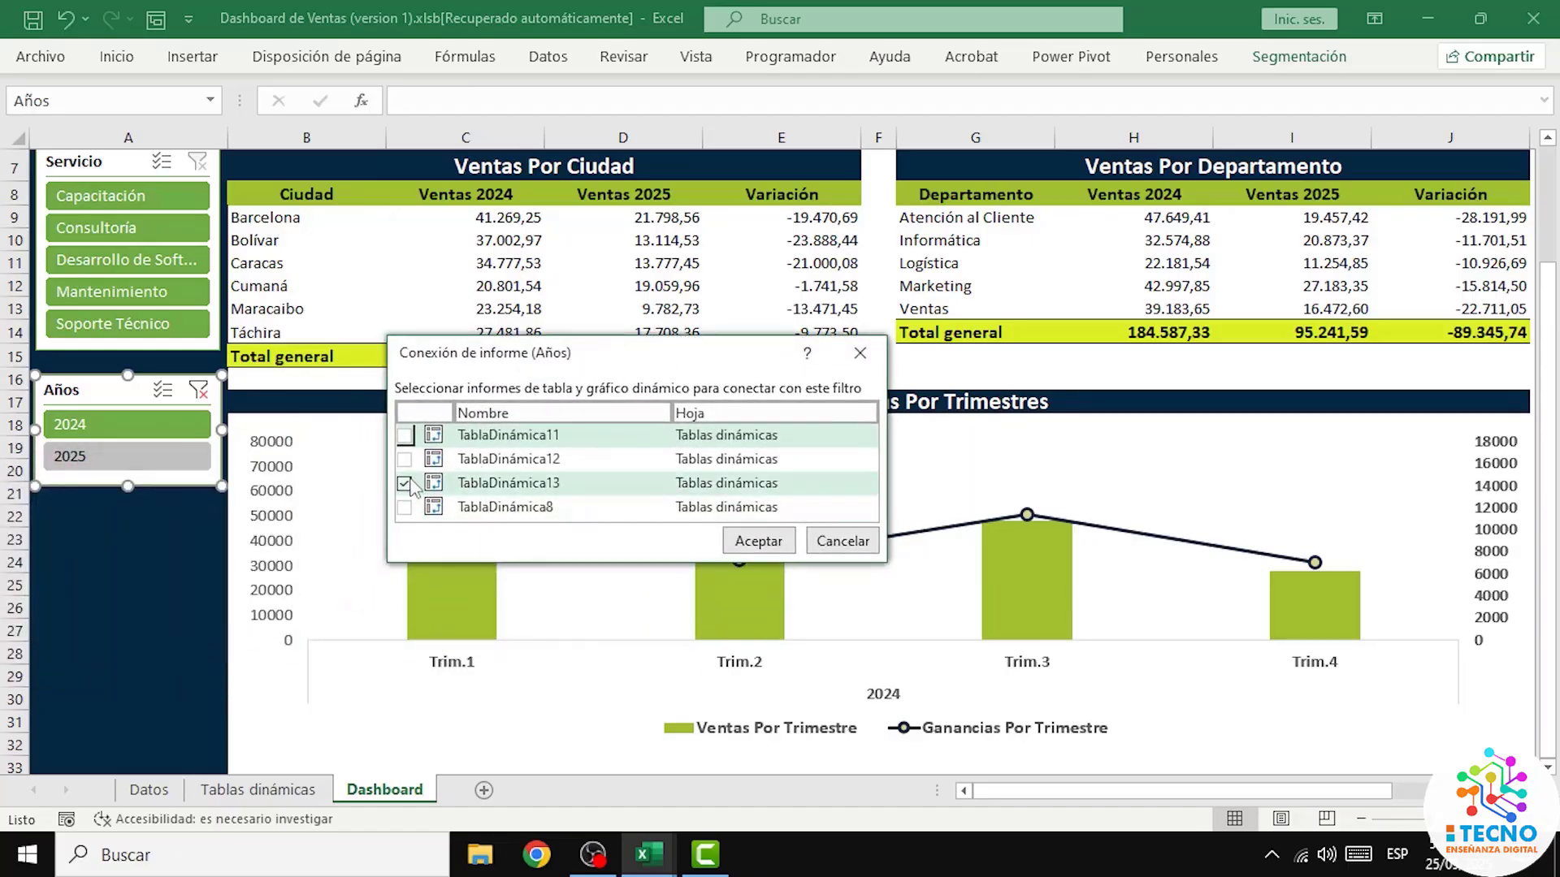
click(405, 459)
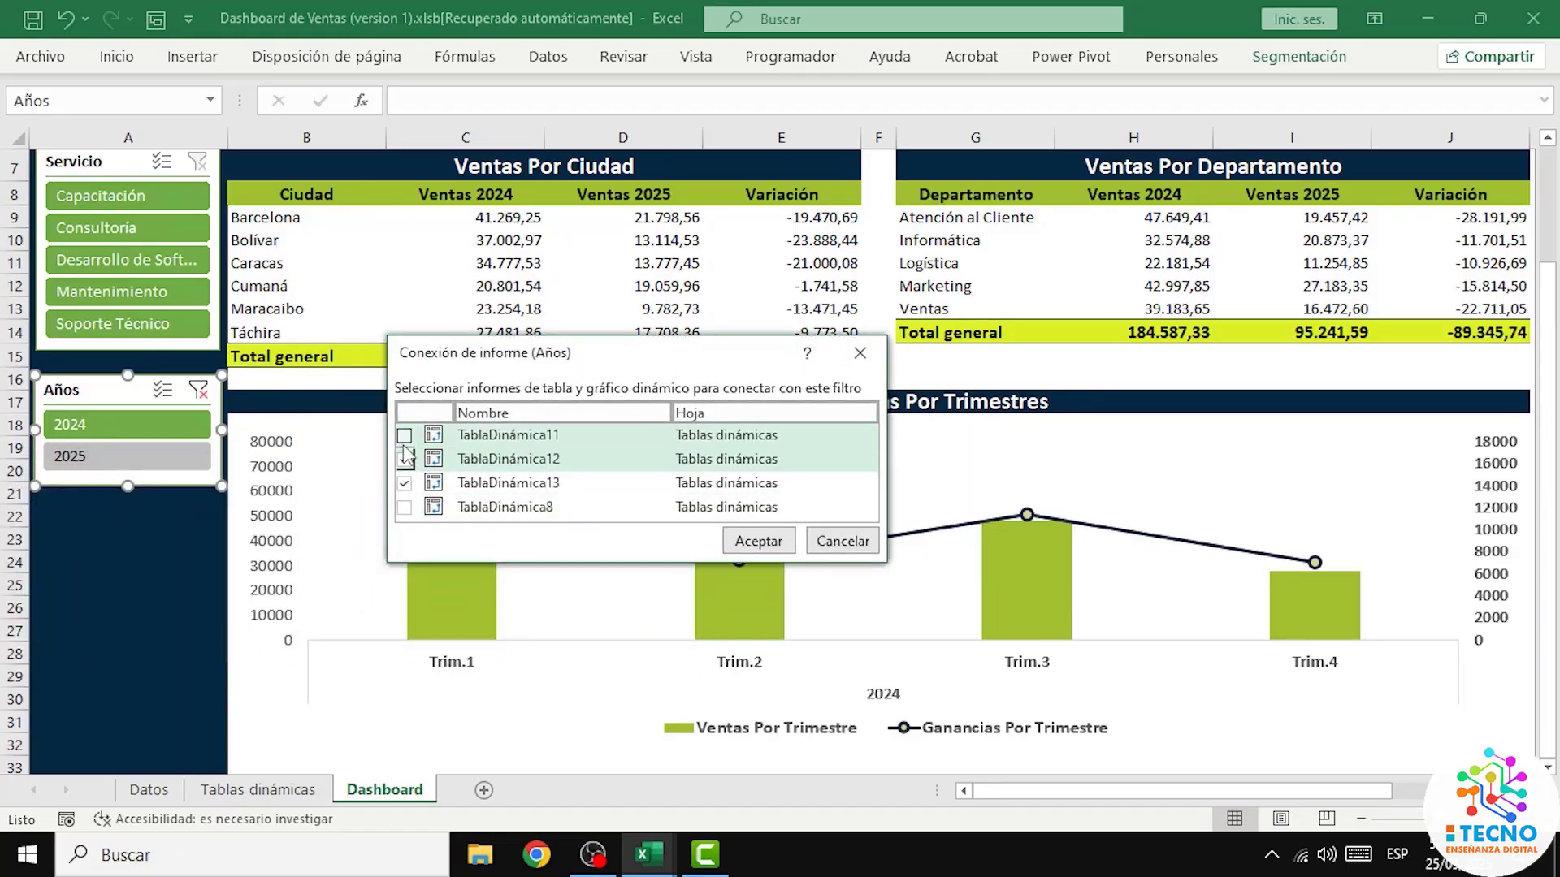
click(405, 436)
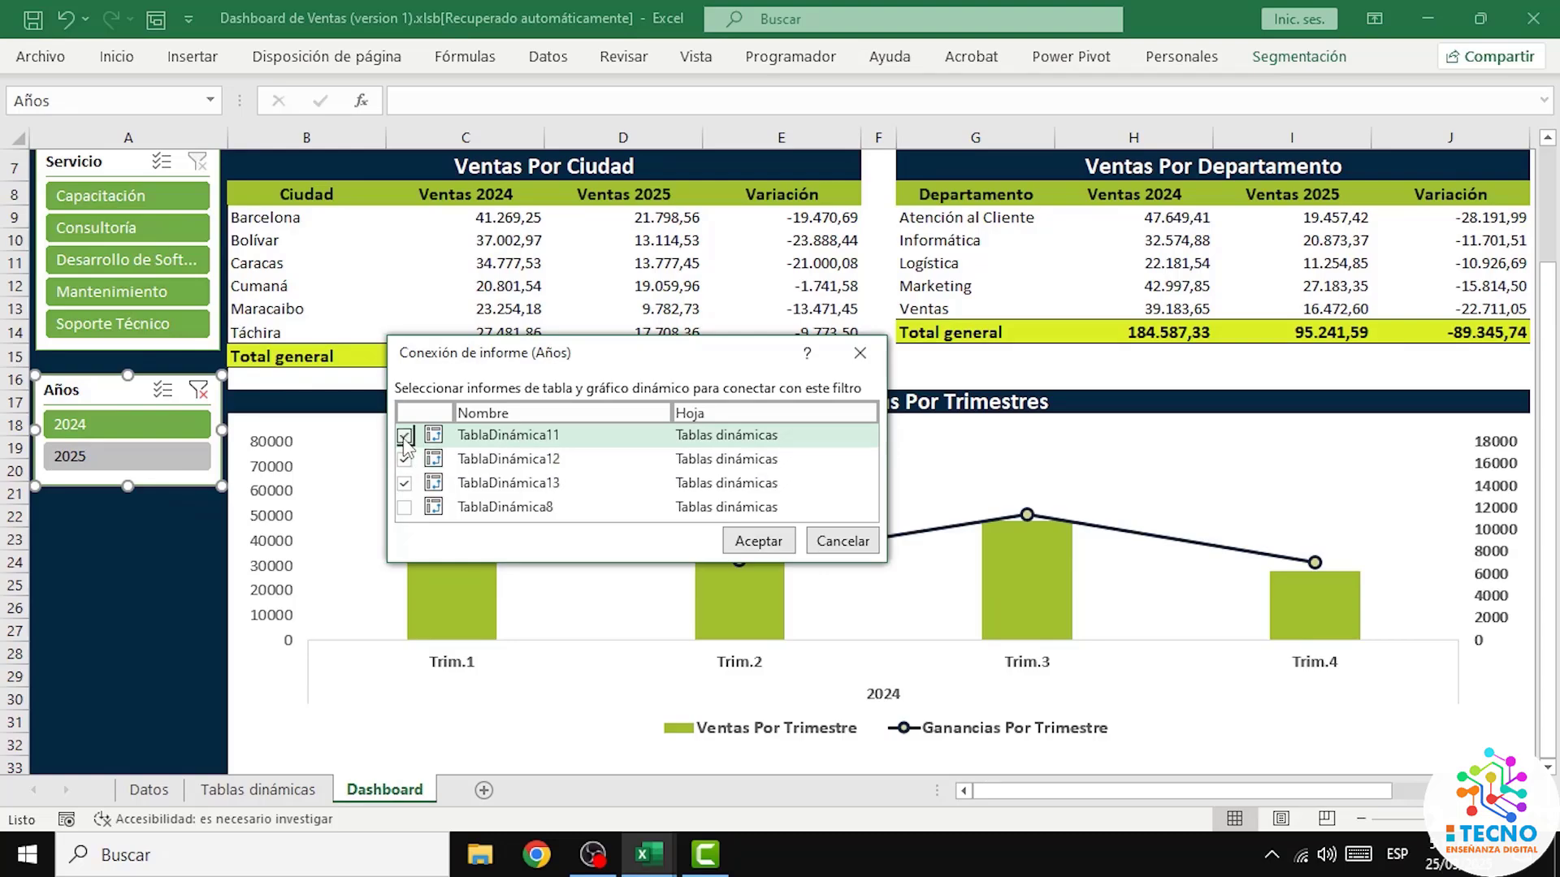
click(404, 508)
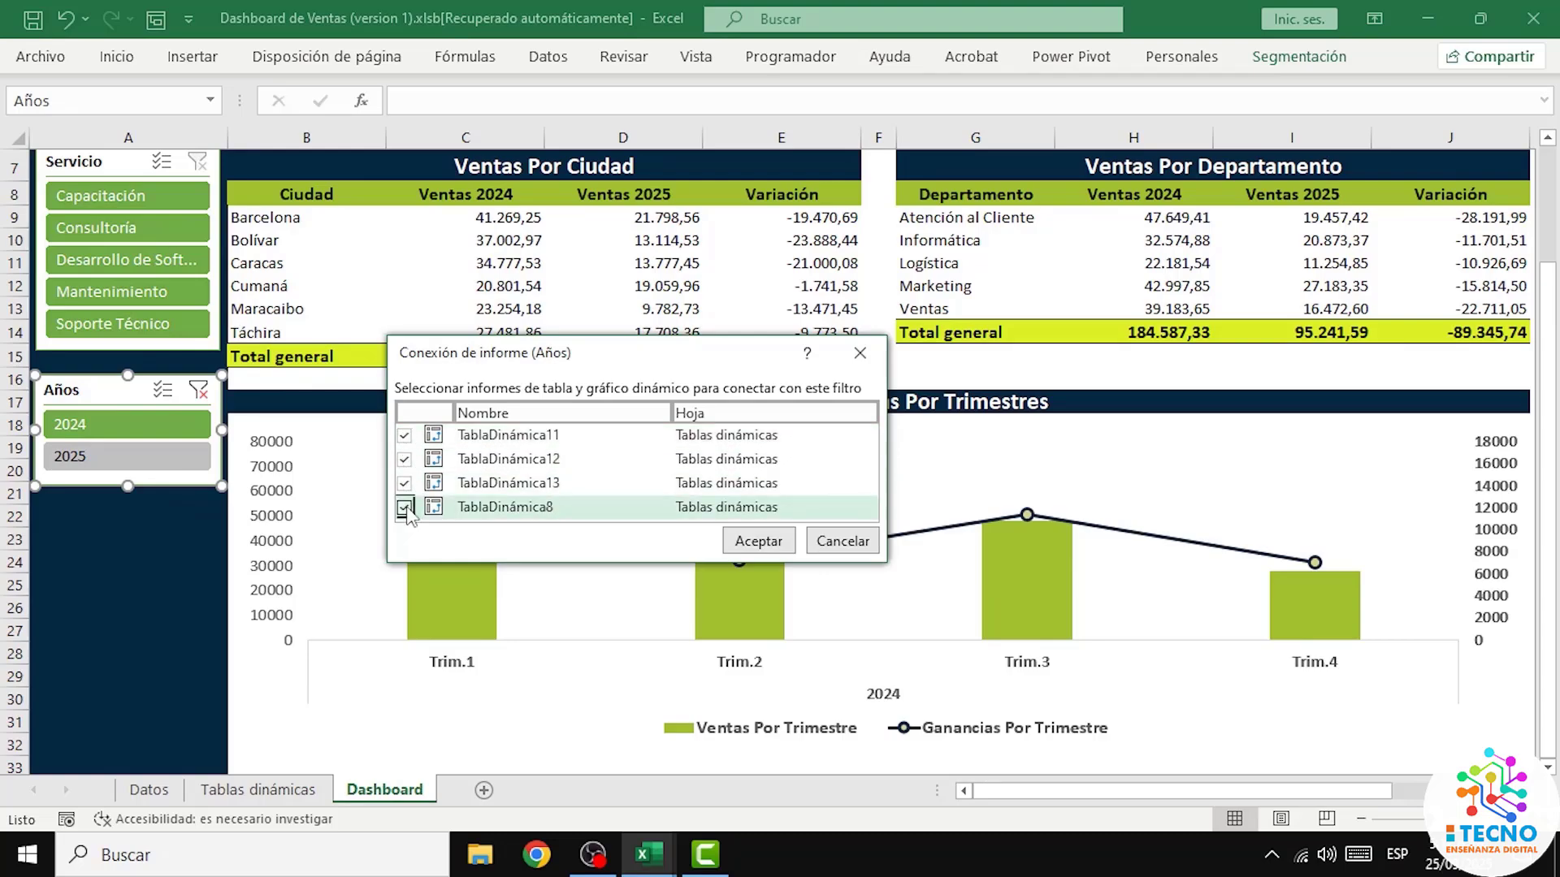
click(758, 541)
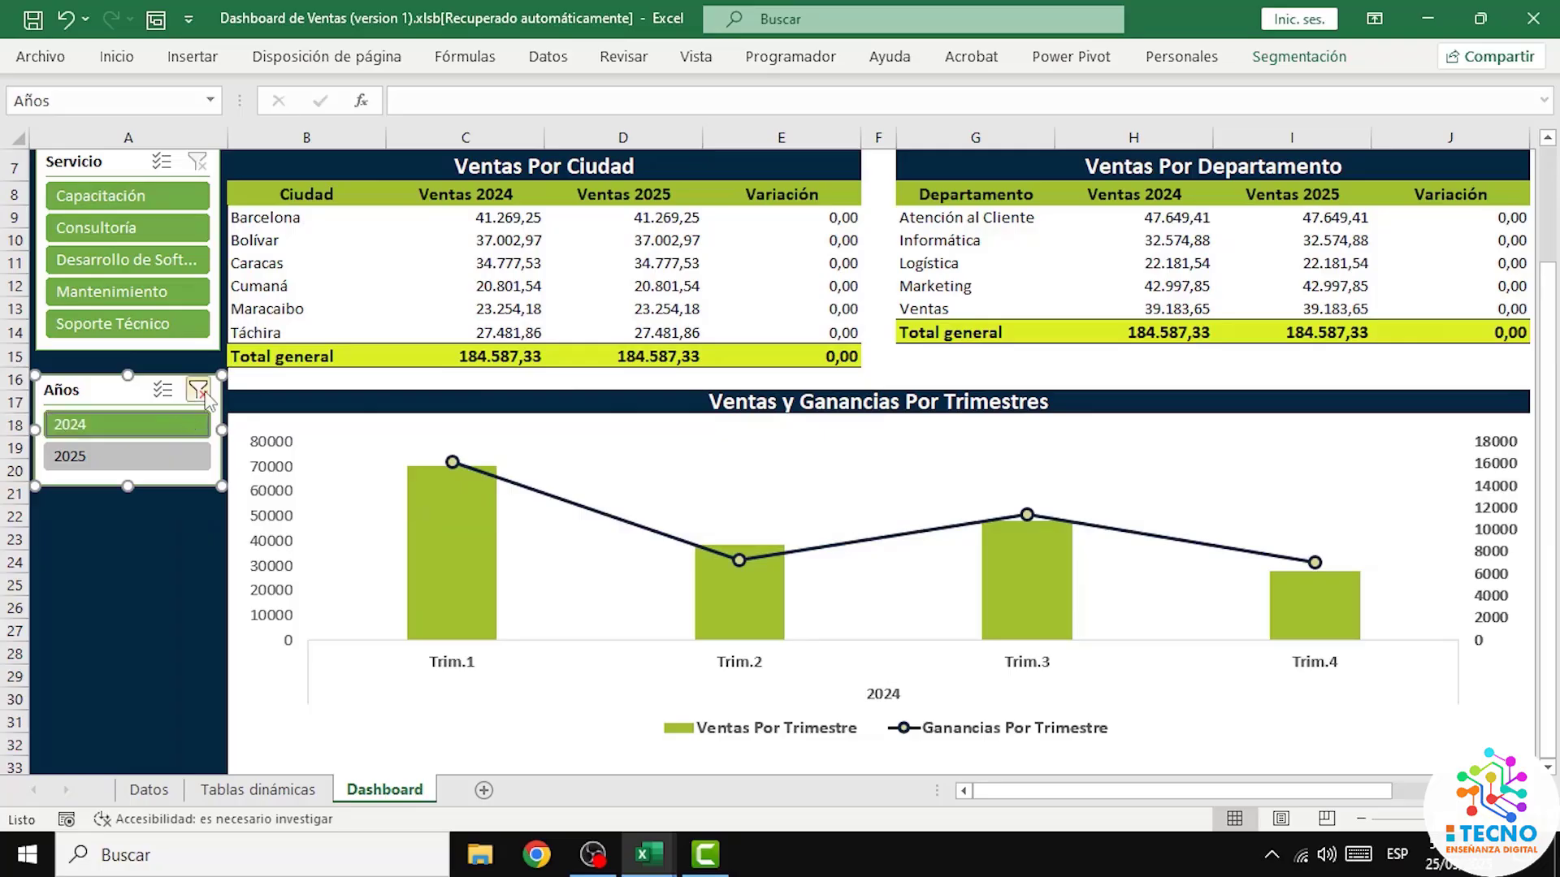
Step: Clear the Años filter and check the whole dashboard filtered by 2024, 2025 and 2024 again
click(199, 391)
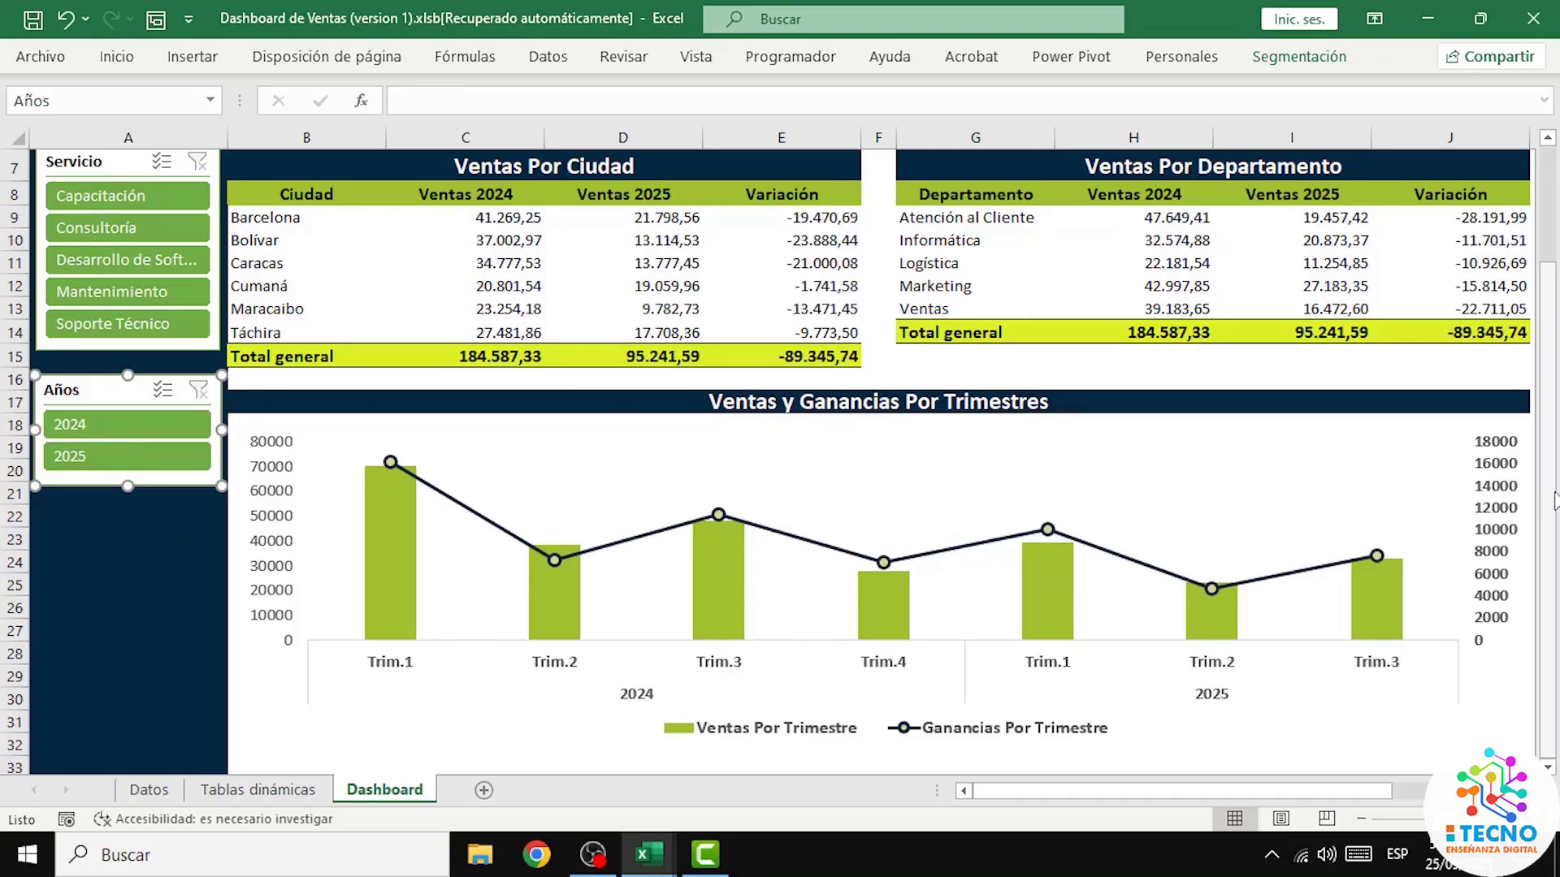
scroll(1552, 475, up, 2)
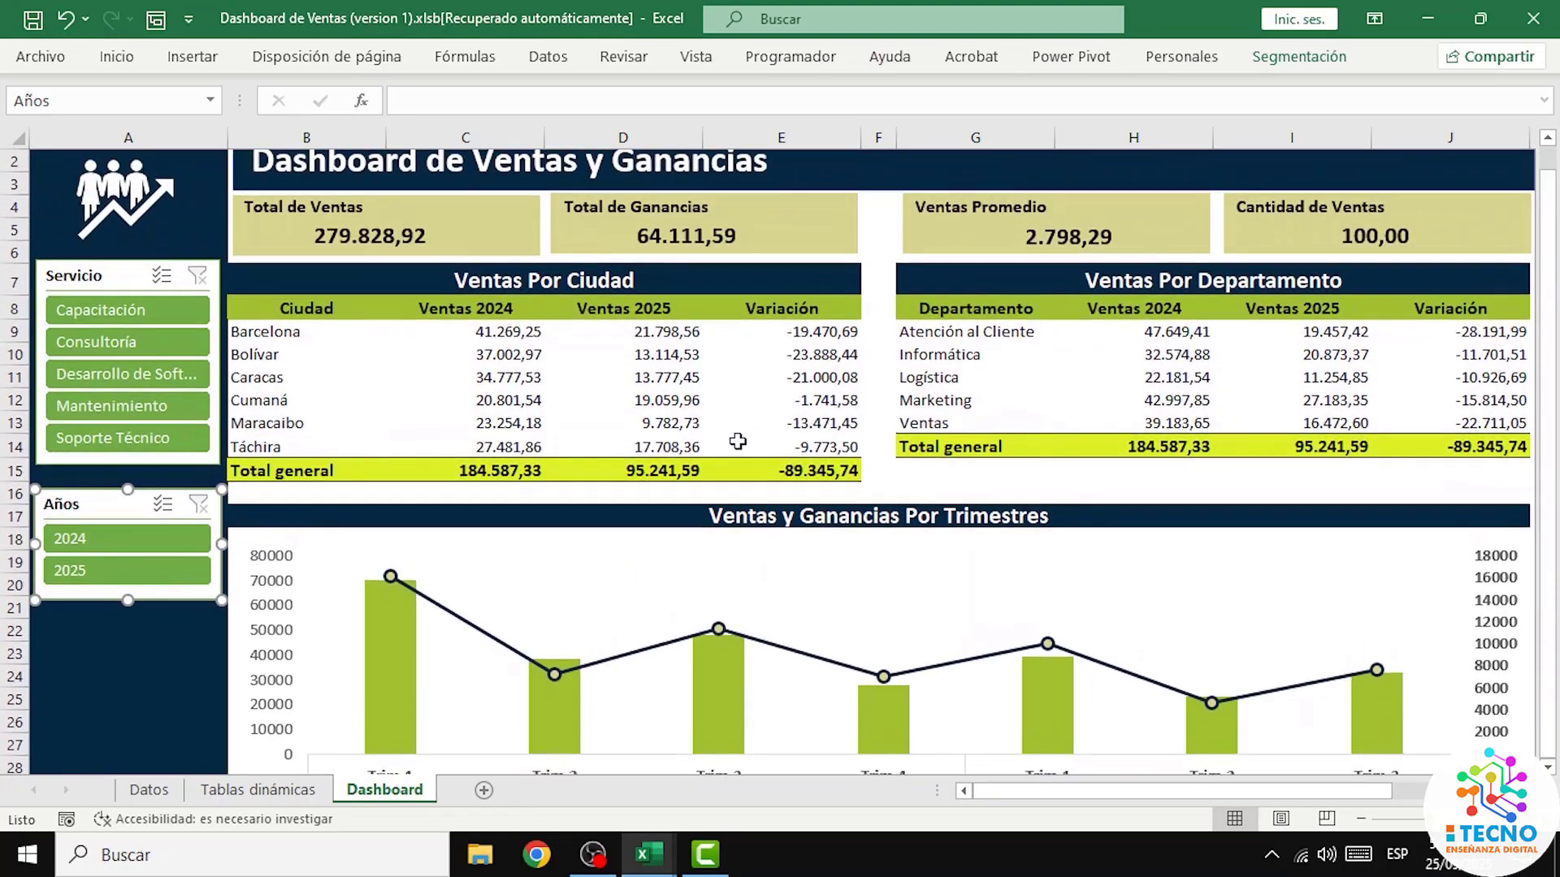
click(134, 538)
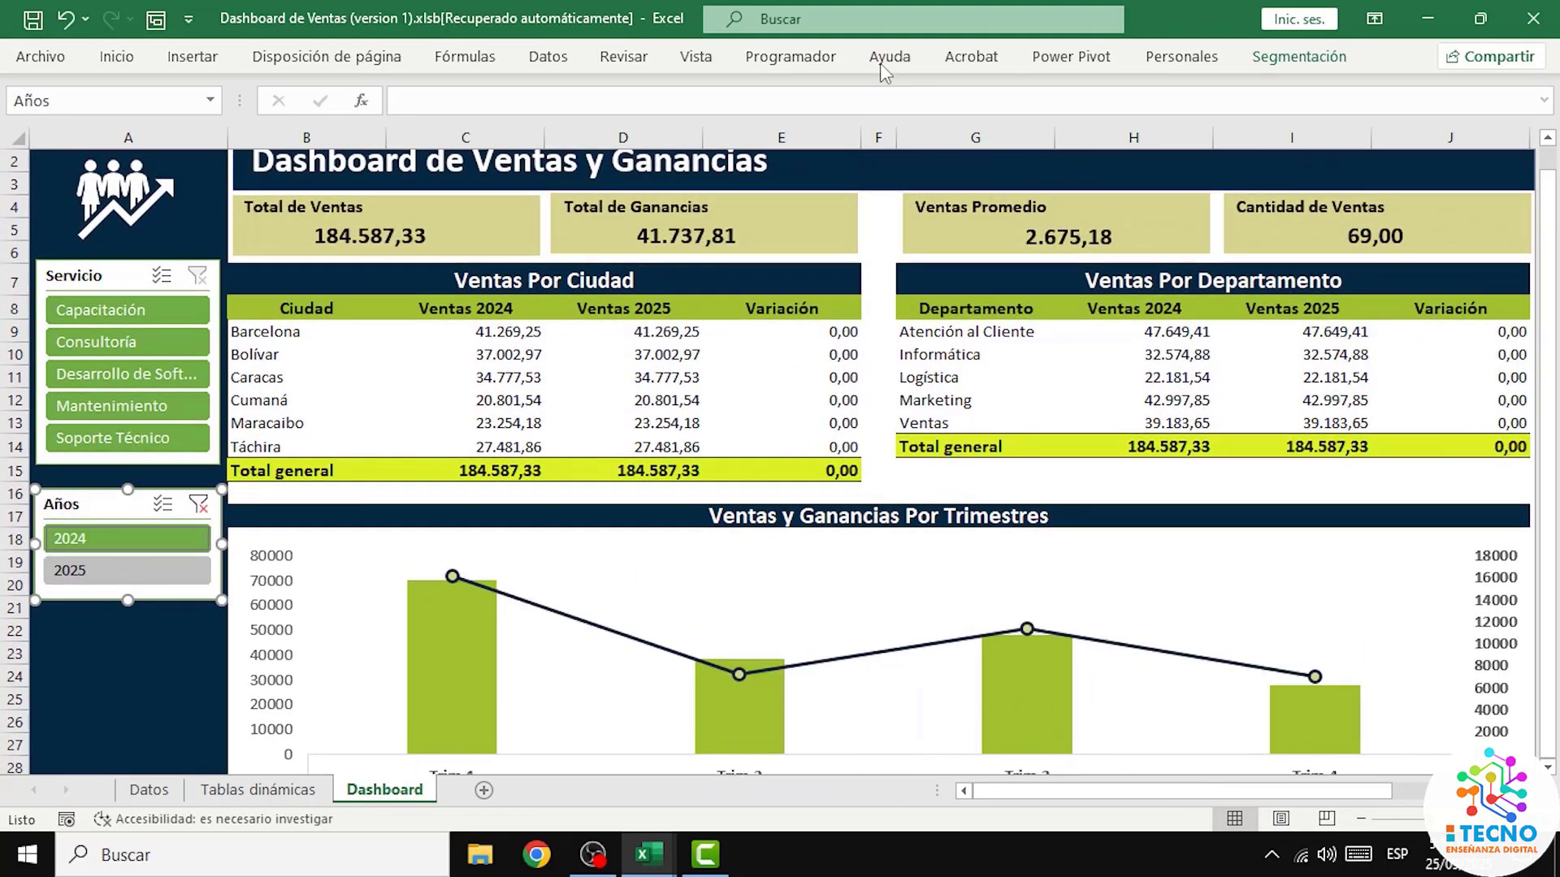
click(166, 573)
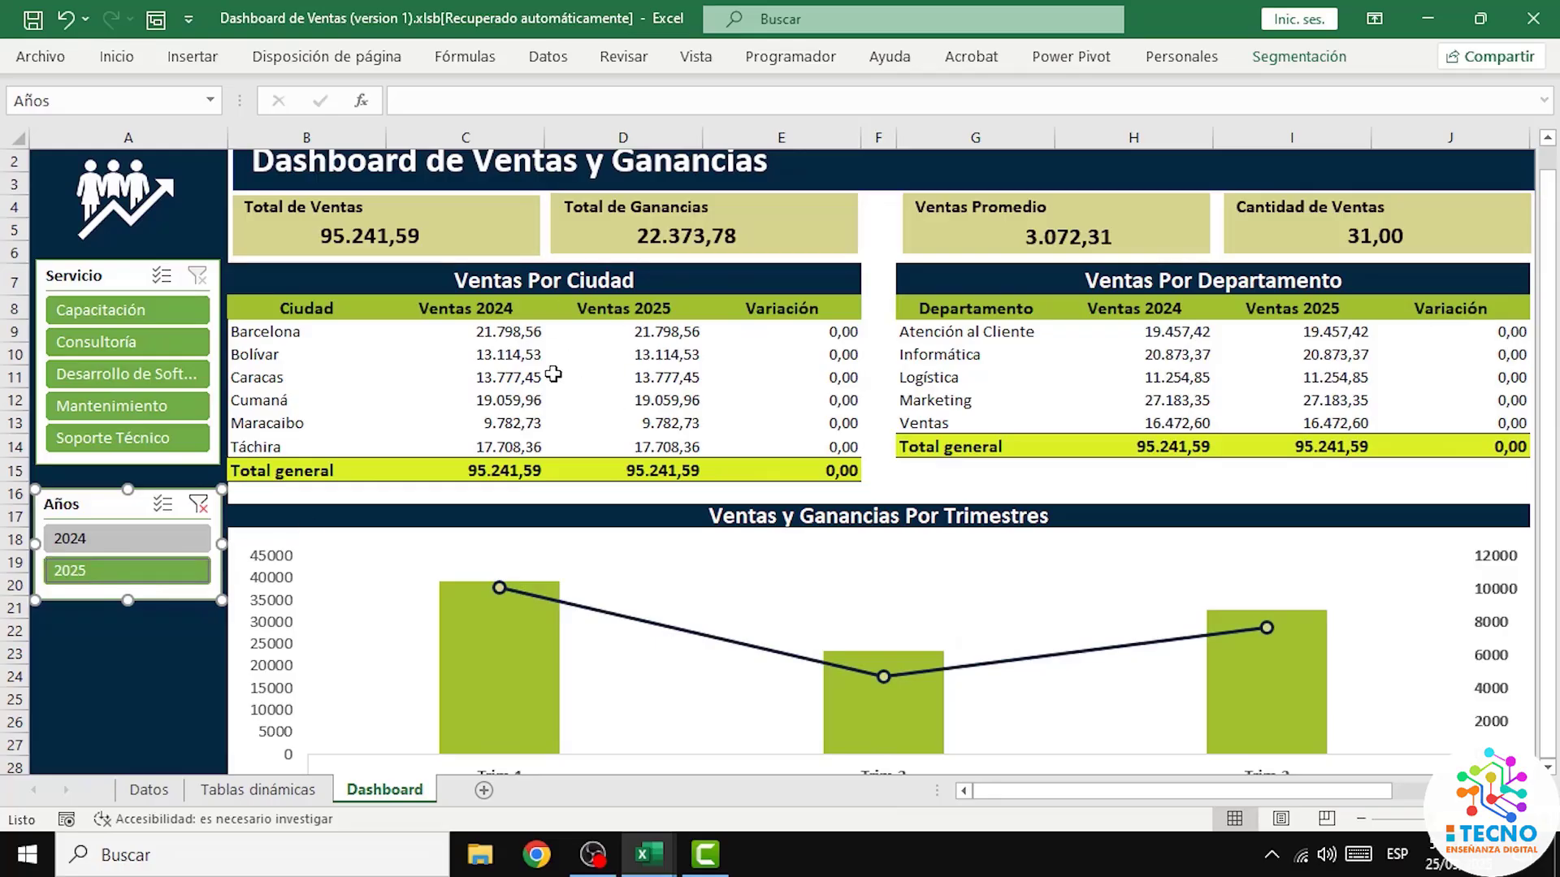
click(149, 537)
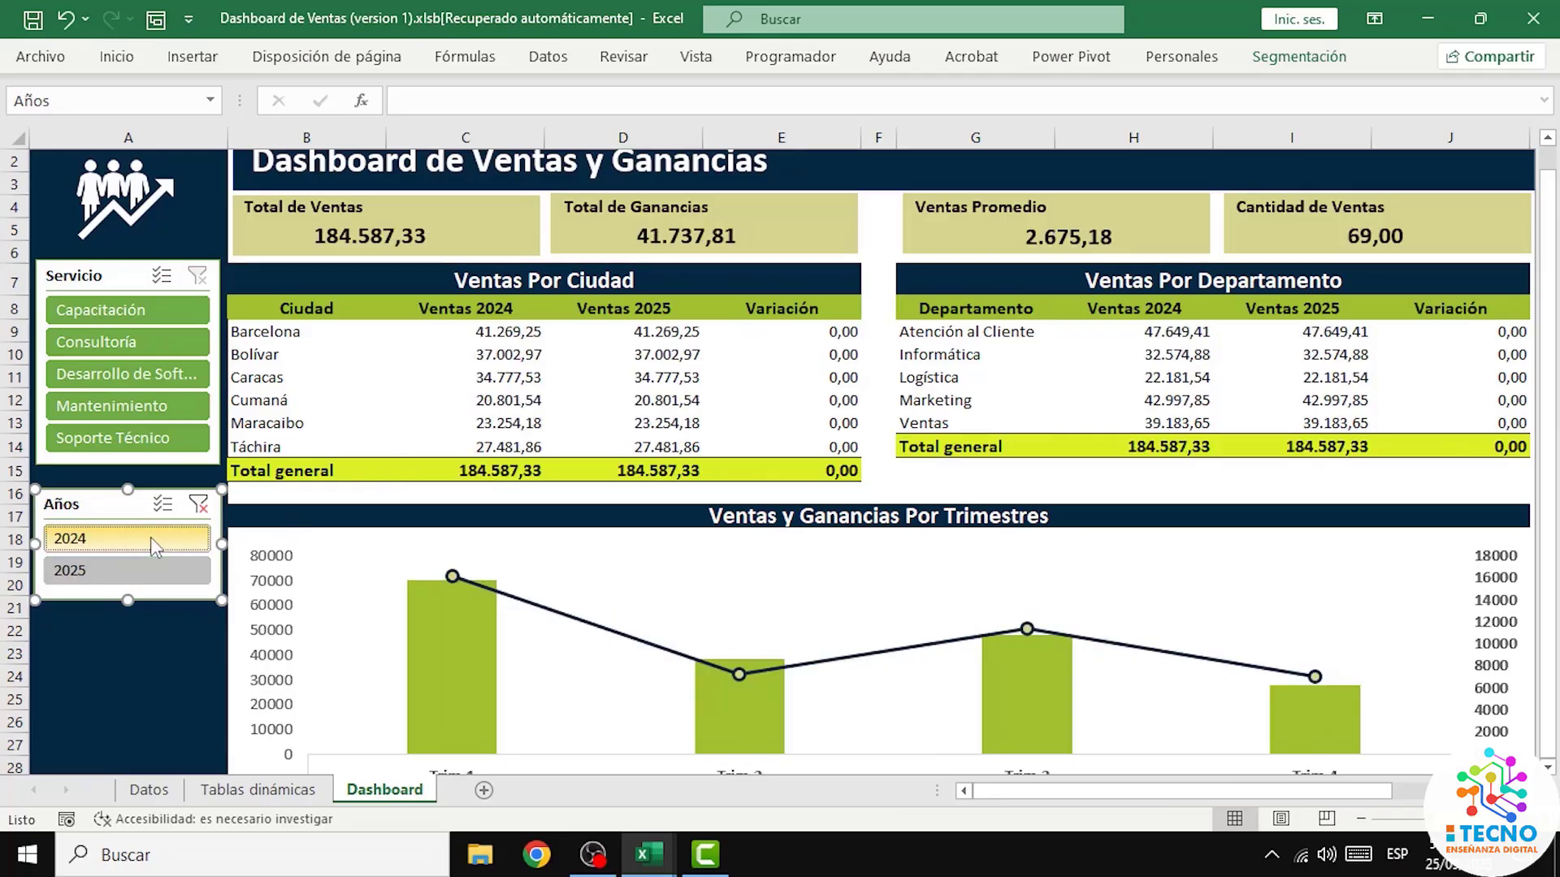
Step: Test several Servicio filters combined with the years 2024 and 2025, and clear both slicers' filters
click(123, 313)
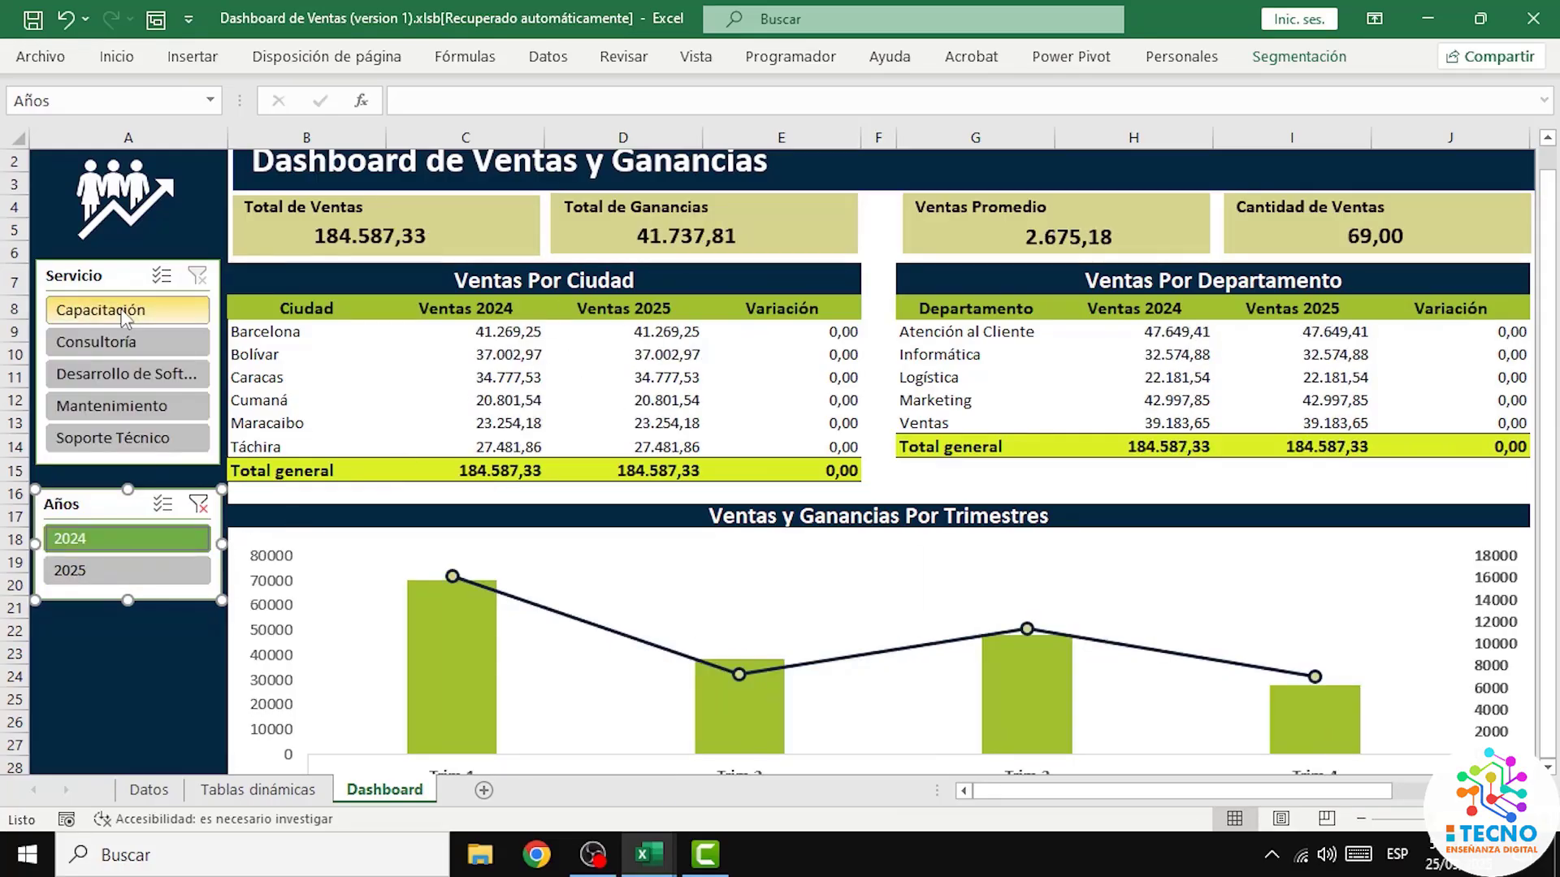
click(124, 346)
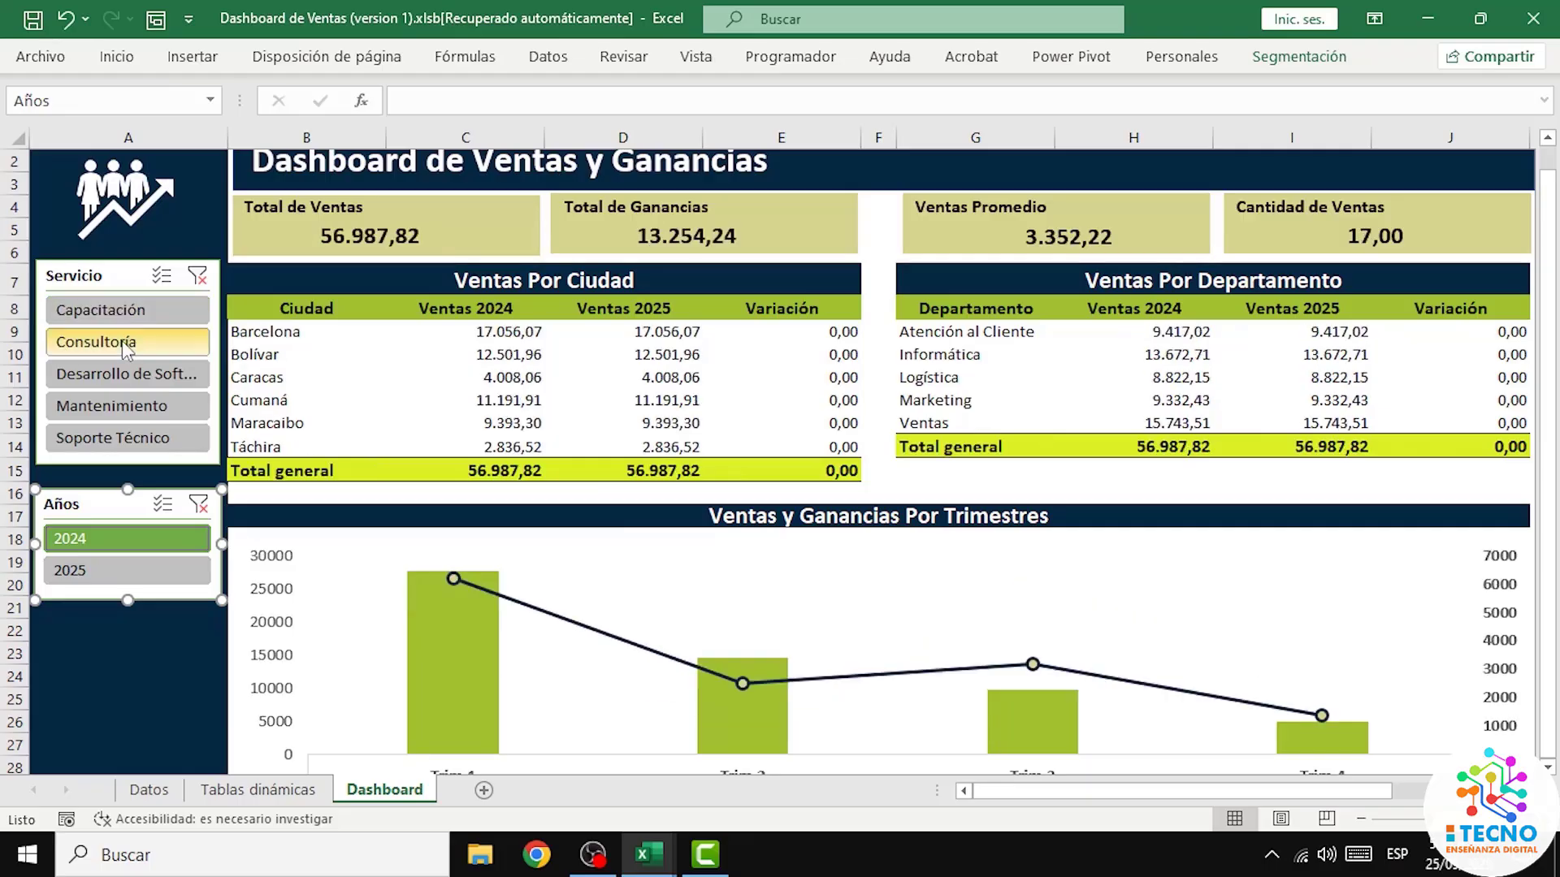
click(126, 378)
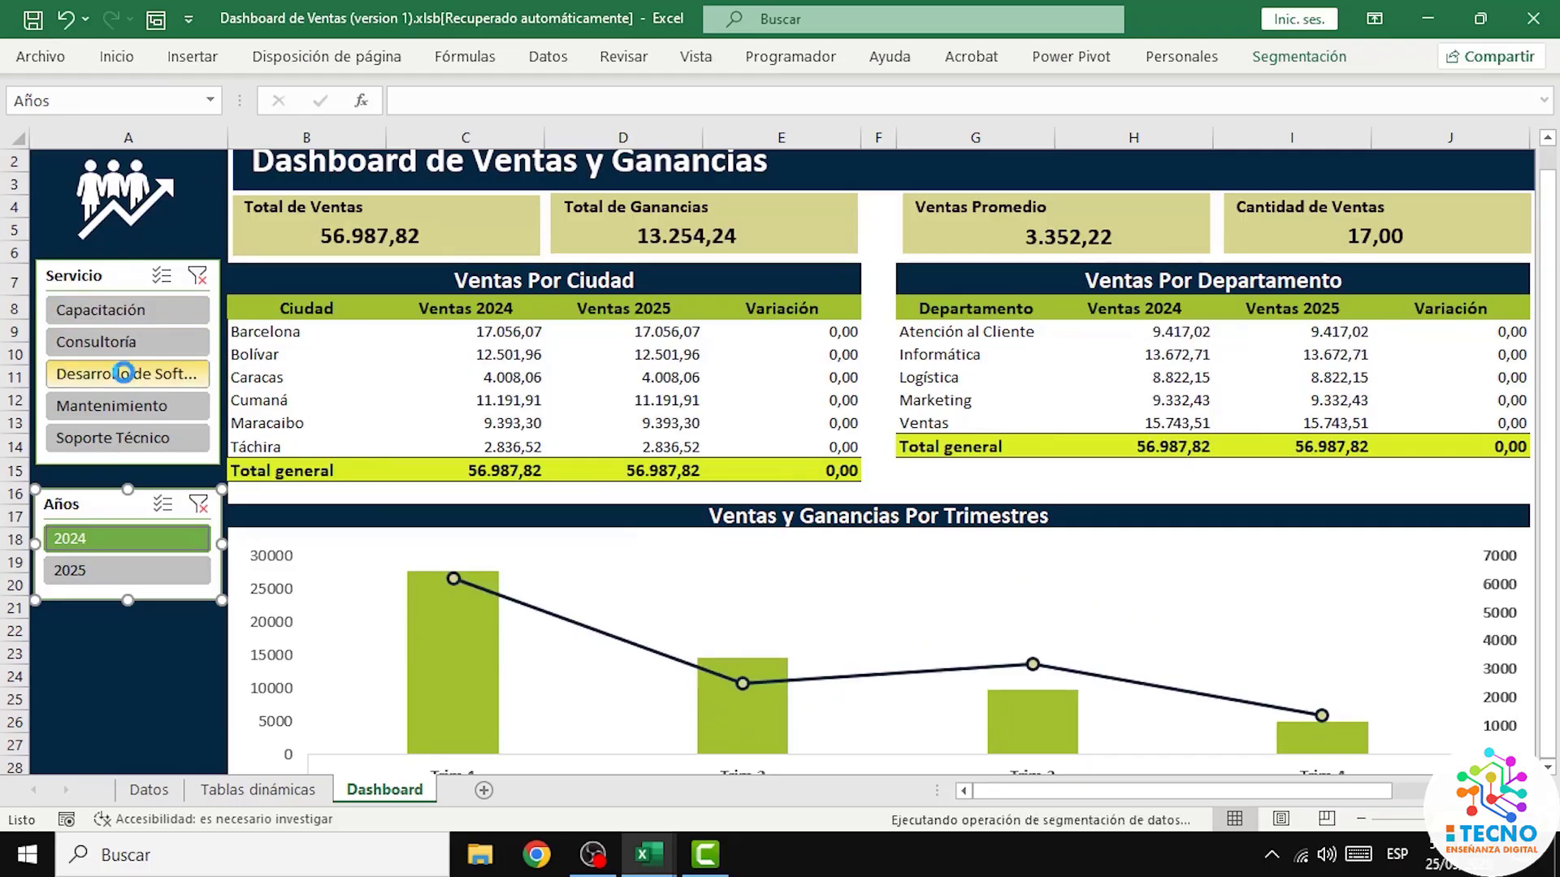
click(120, 571)
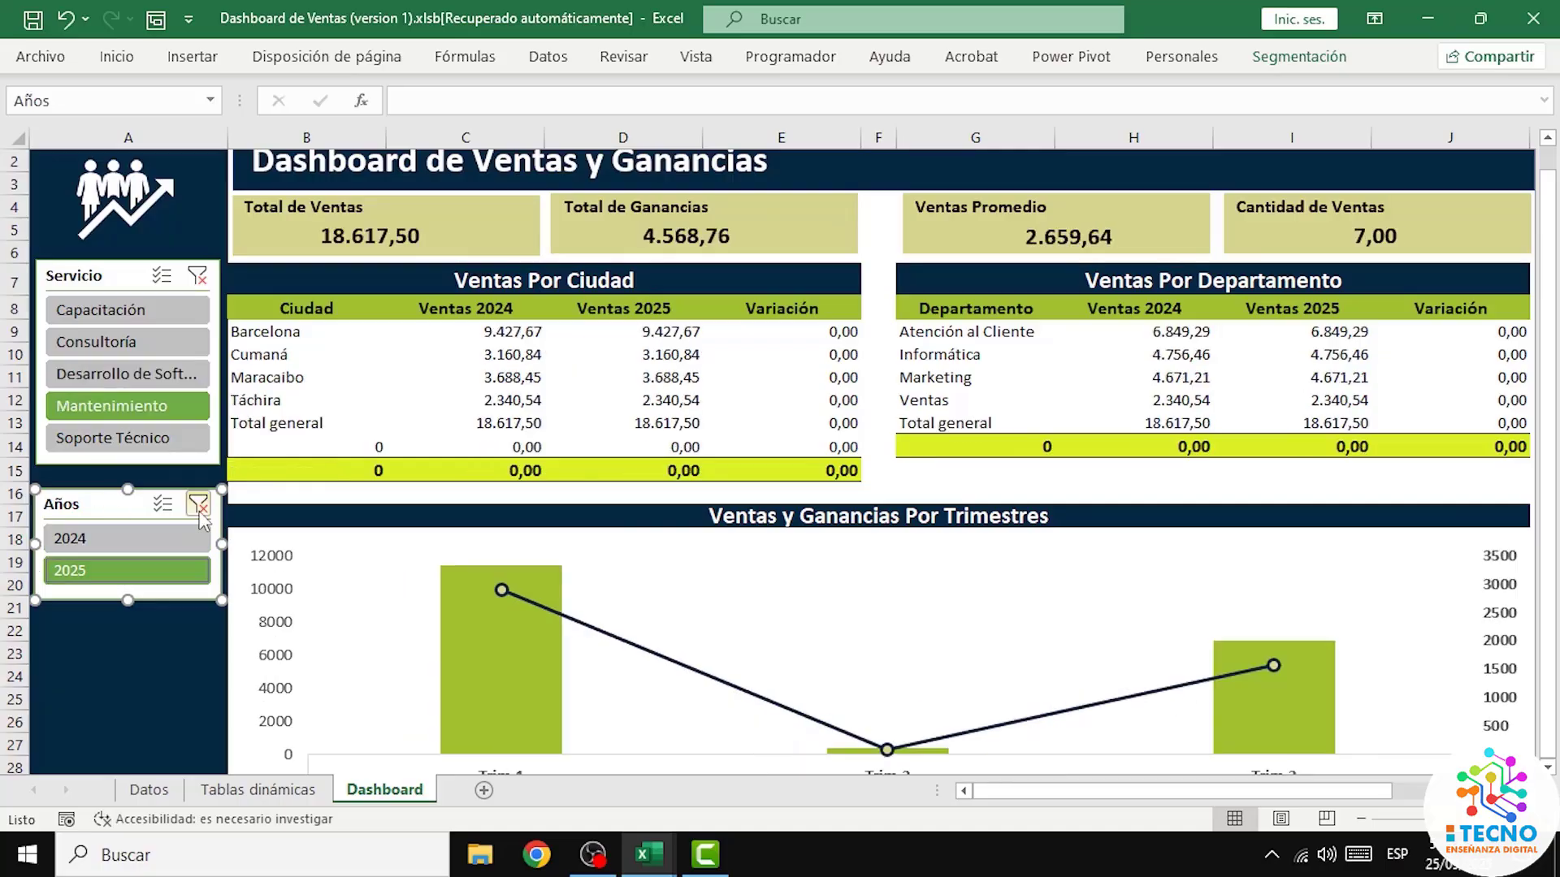
click(199, 510)
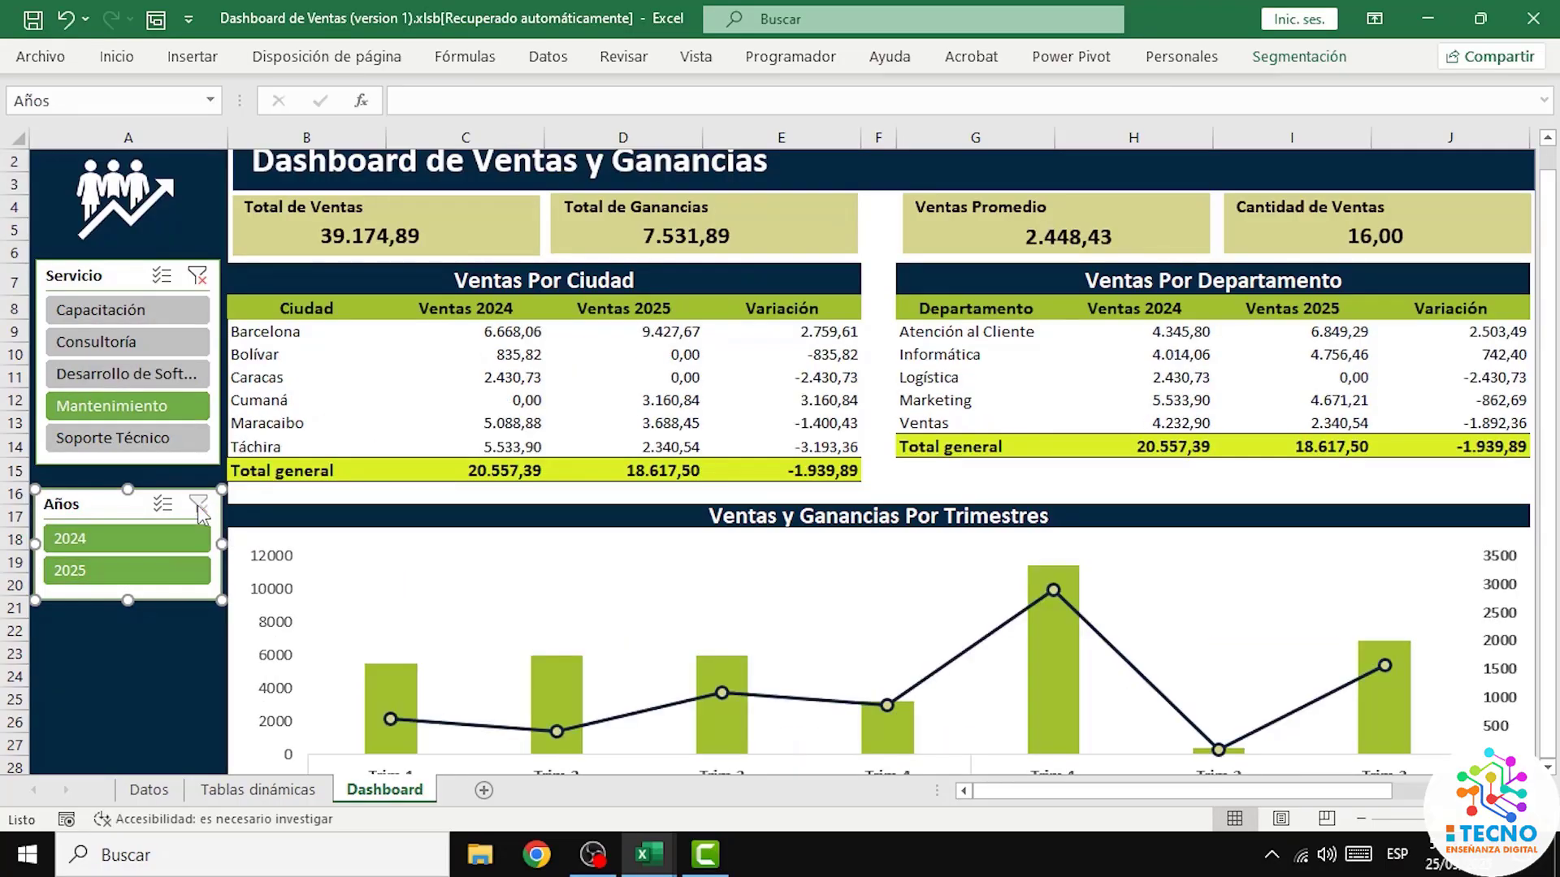
click(197, 279)
scroll(1375, 612, up, 1)
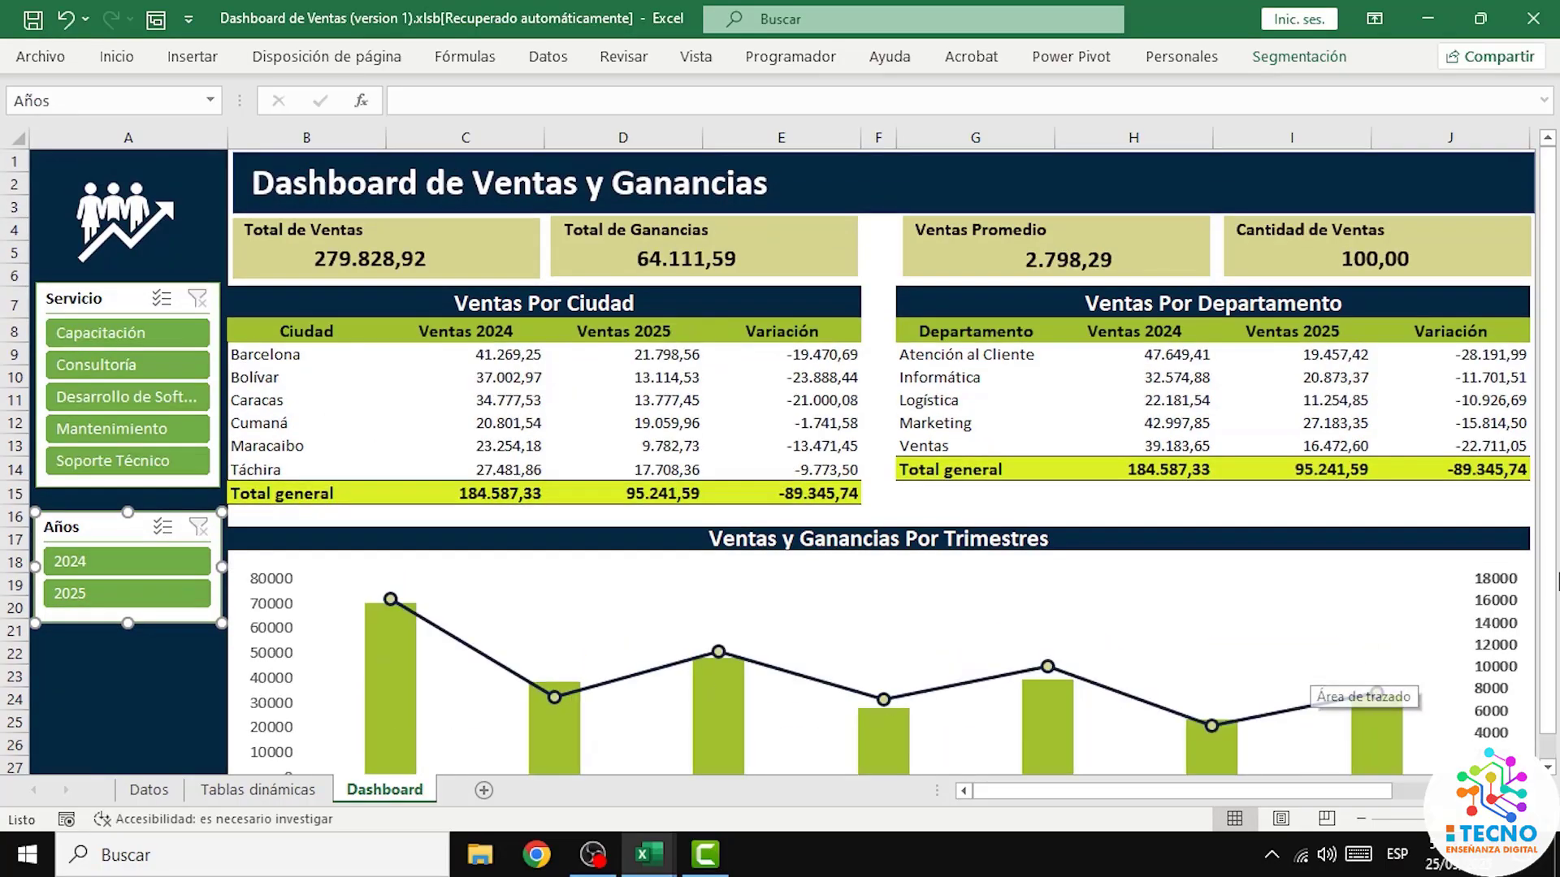
Step: Change the font colour of the Total de Ventas card's value to the recent dark green
drag(1554, 529, 1557, 637)
drag(1553, 646, 1557, 606)
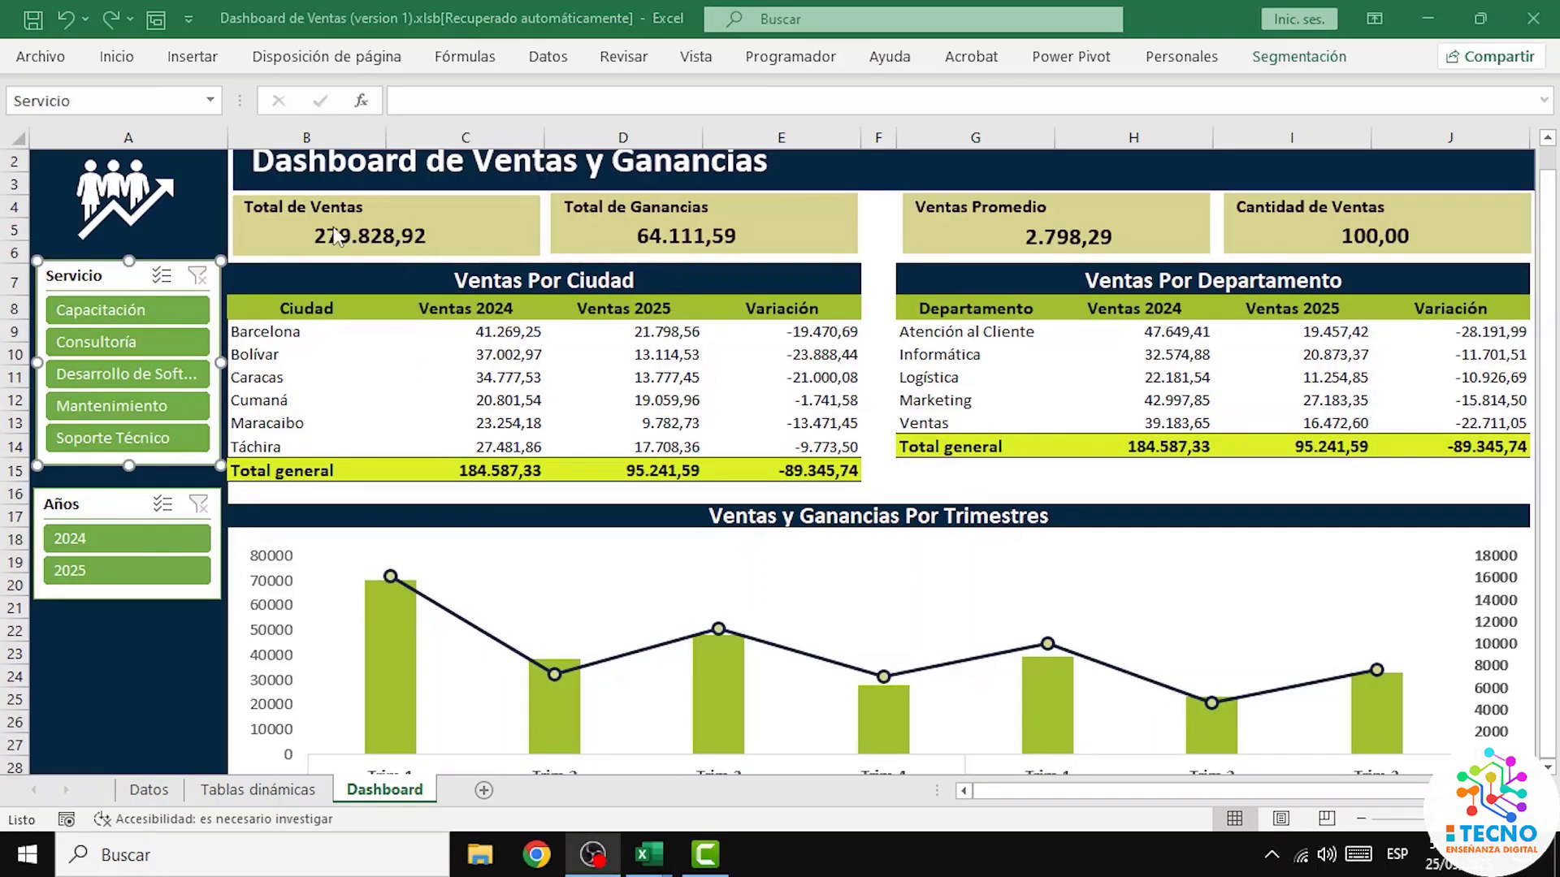
click(383, 246)
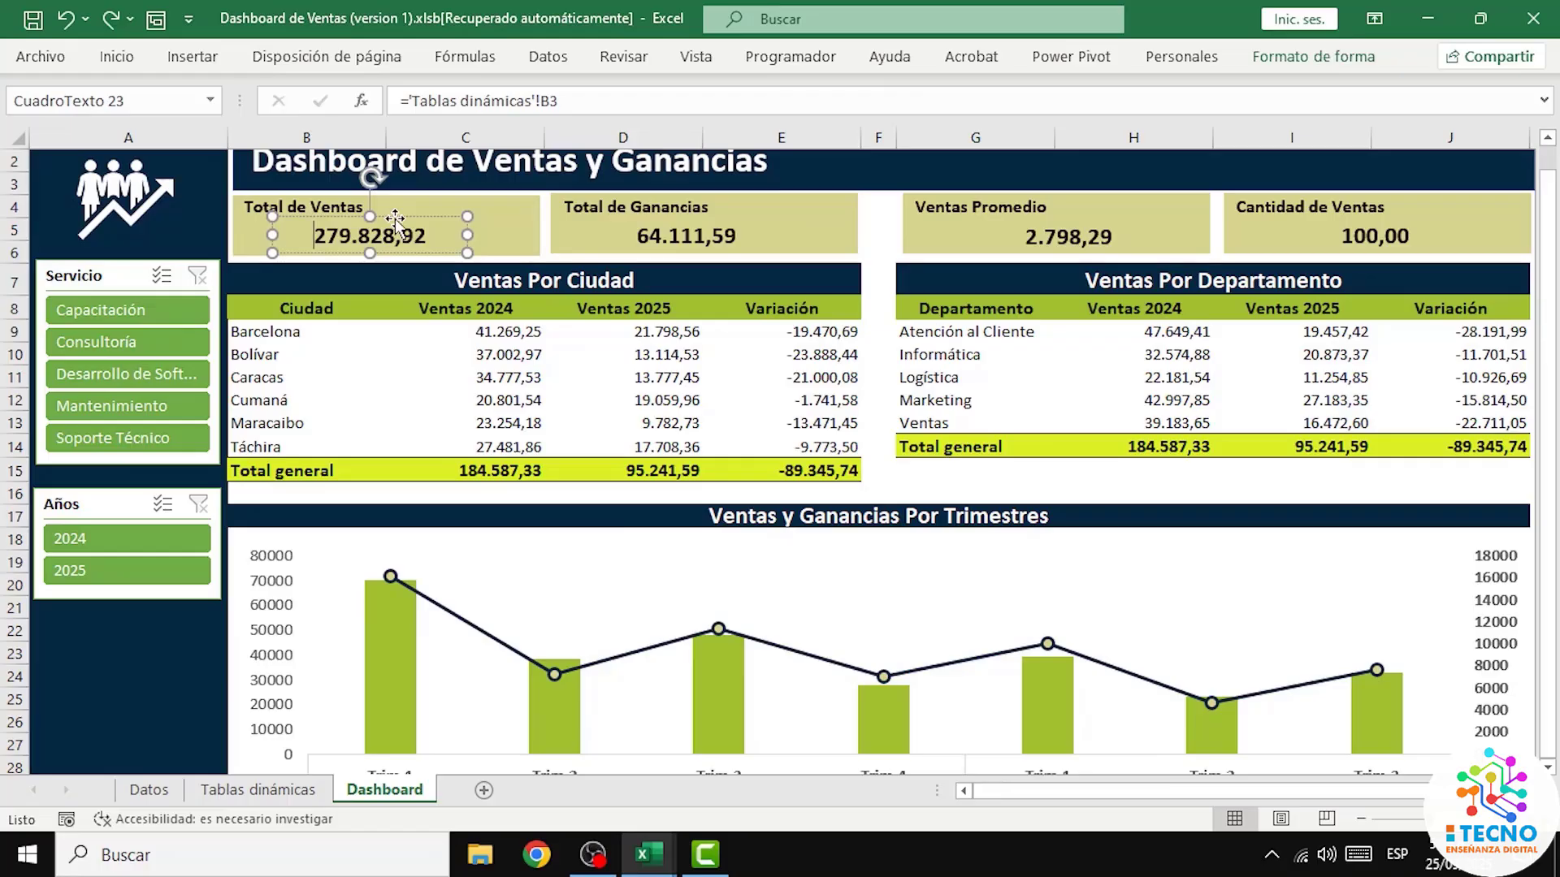
click(126, 61)
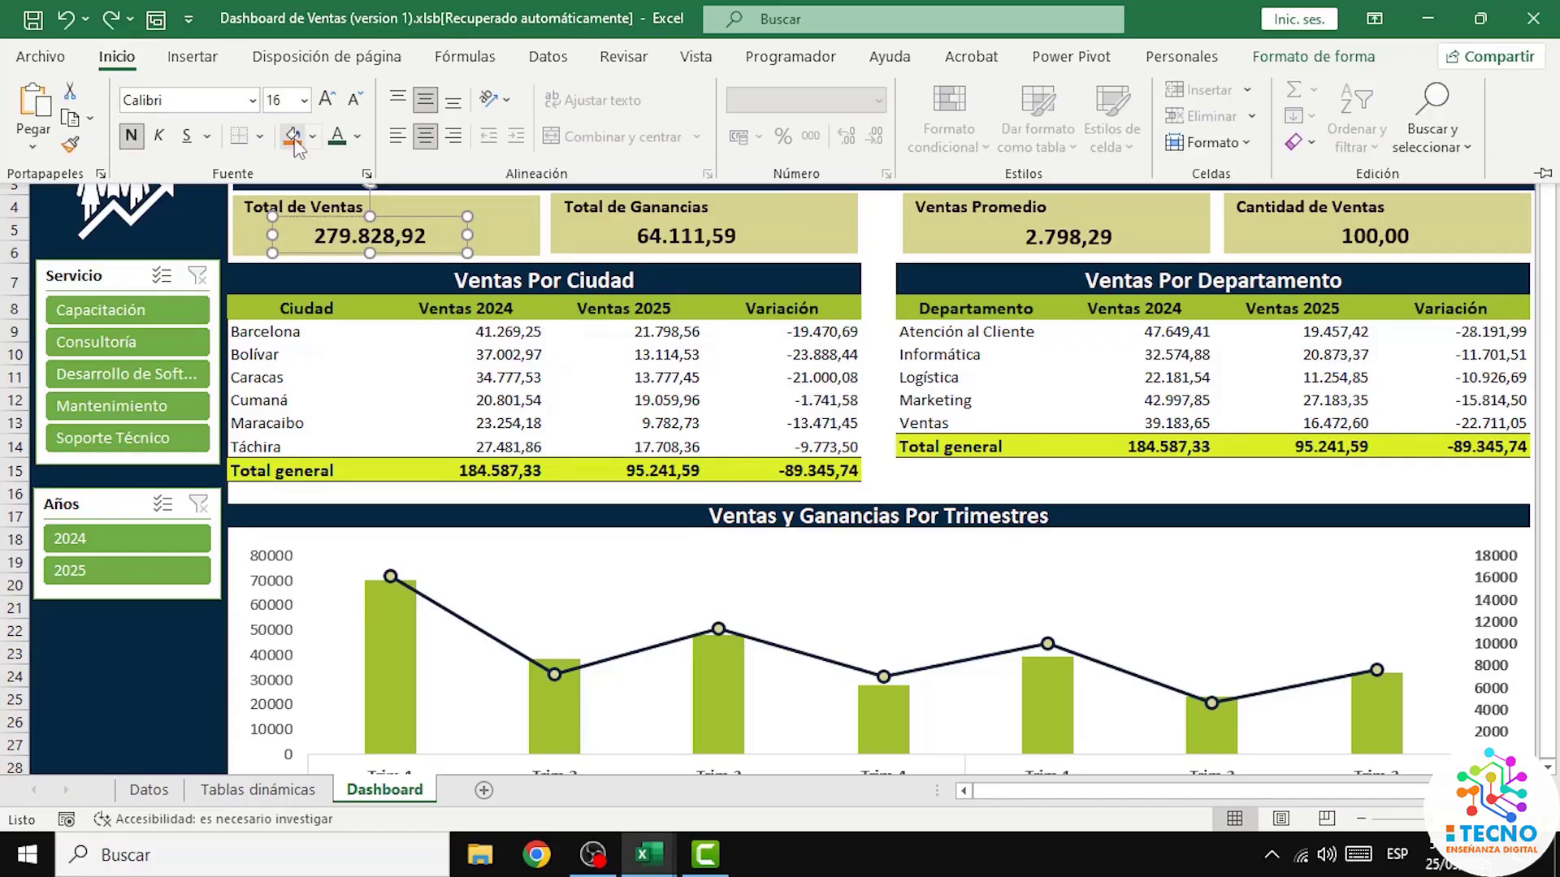
click(359, 138)
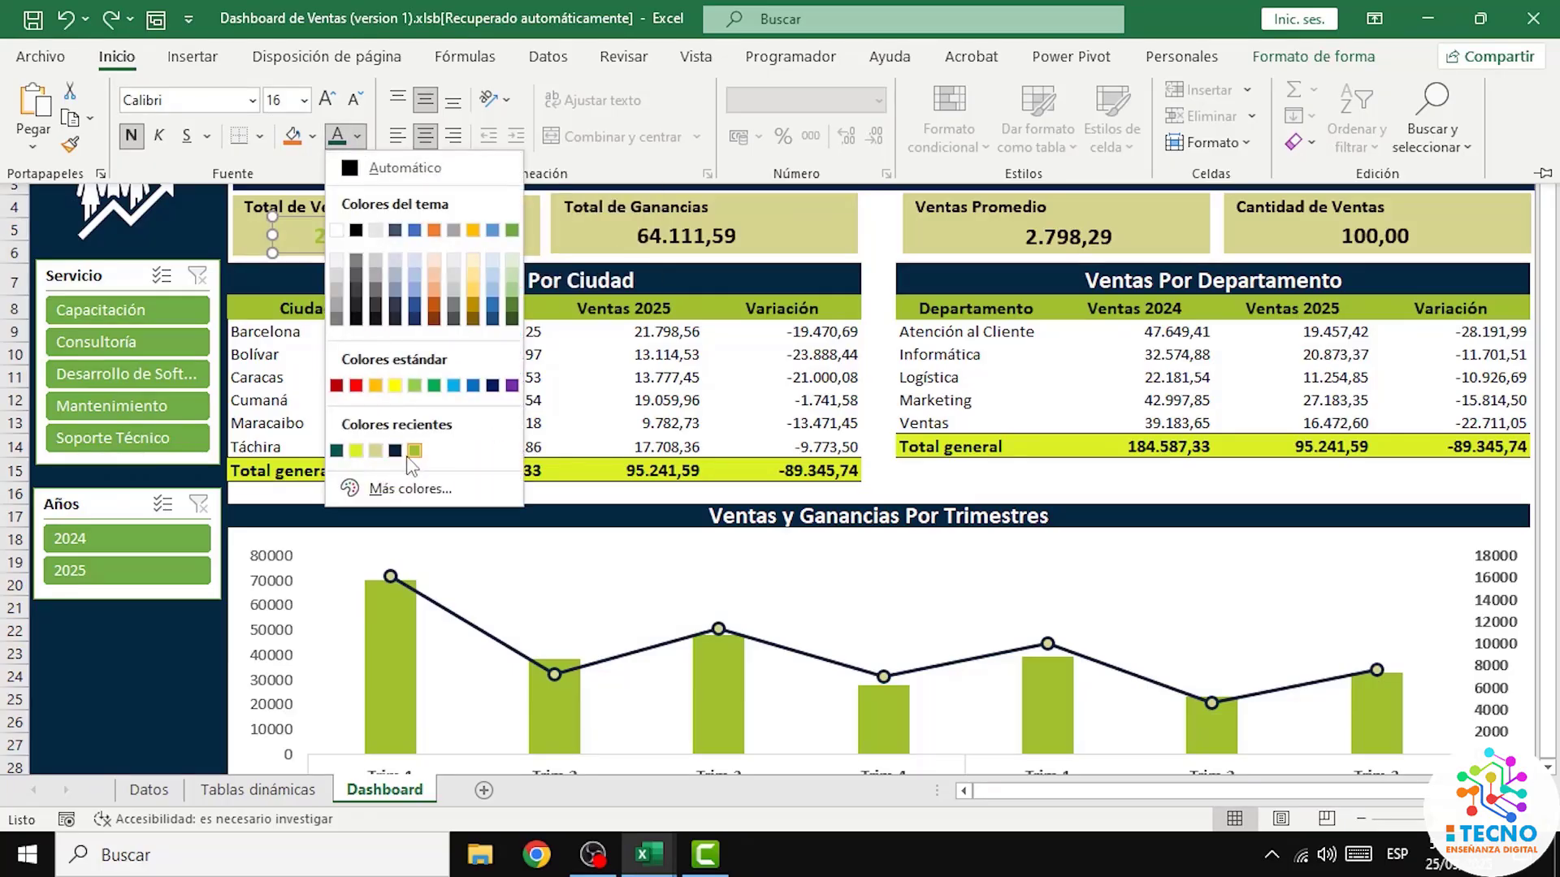
click(337, 451)
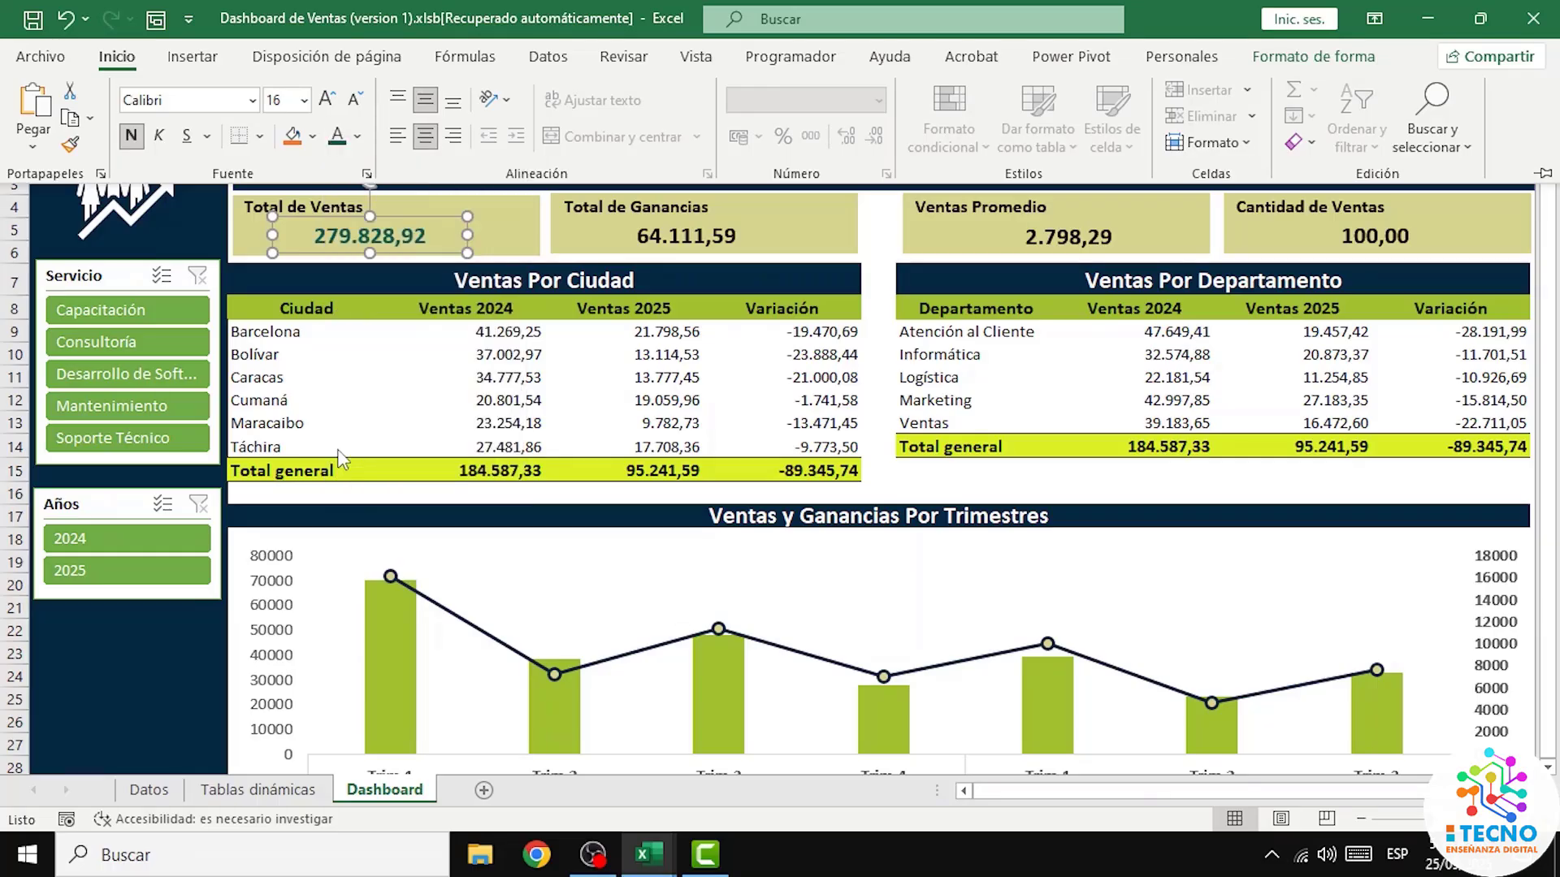
Step: Copy the Total de Ventas value's formatting to the Total de Ganancias, Ventas Promedio and Cantidad de Ventas values
scroll(410, 236, up, 1)
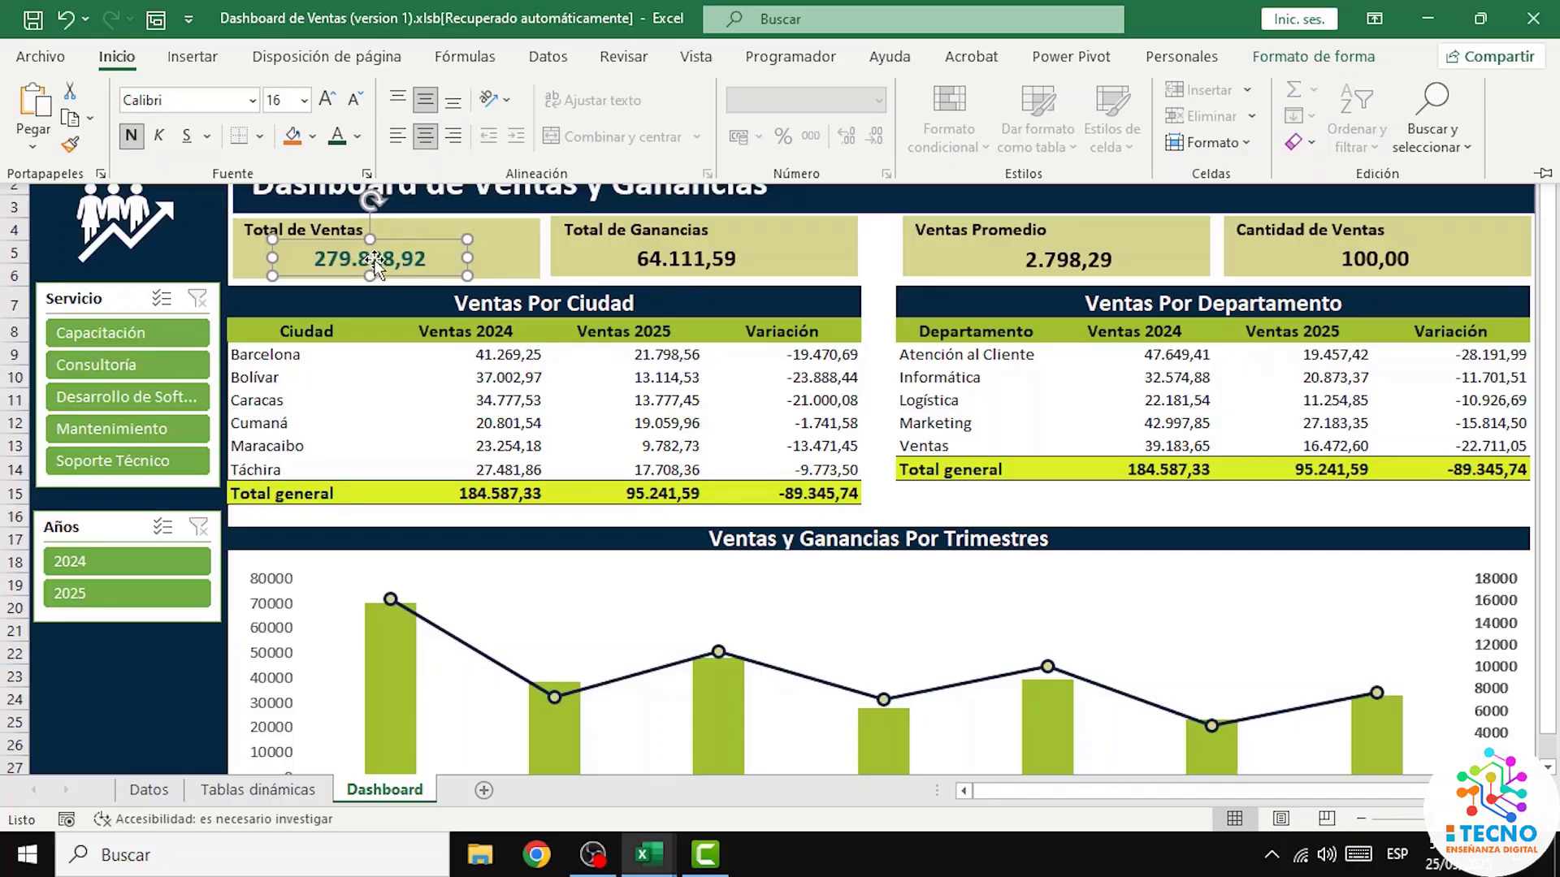
click(72, 146)
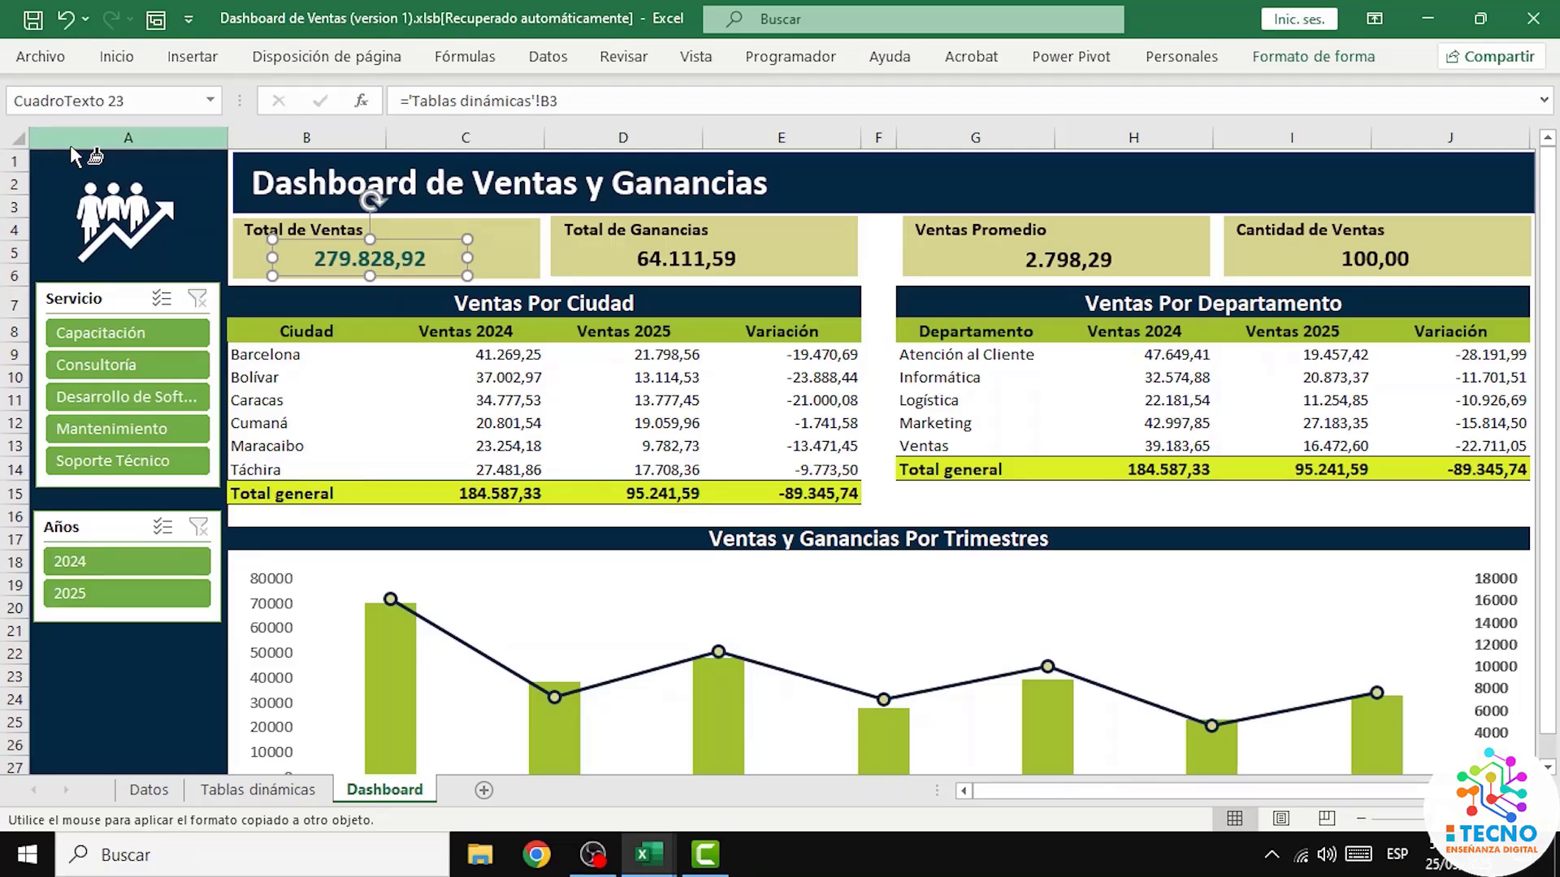
click(680, 264)
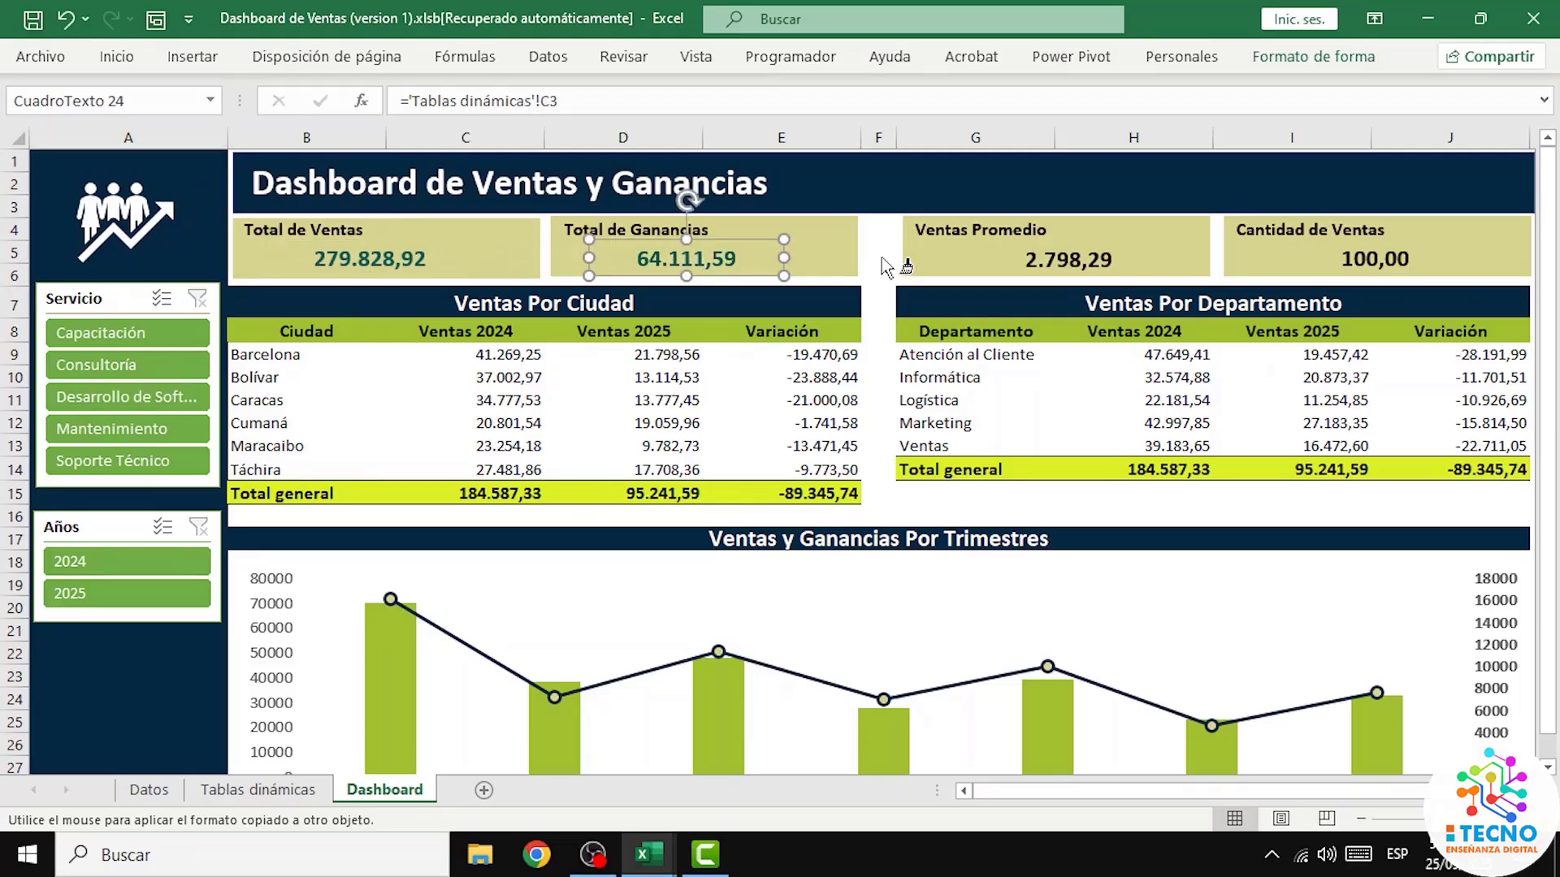
click(1064, 262)
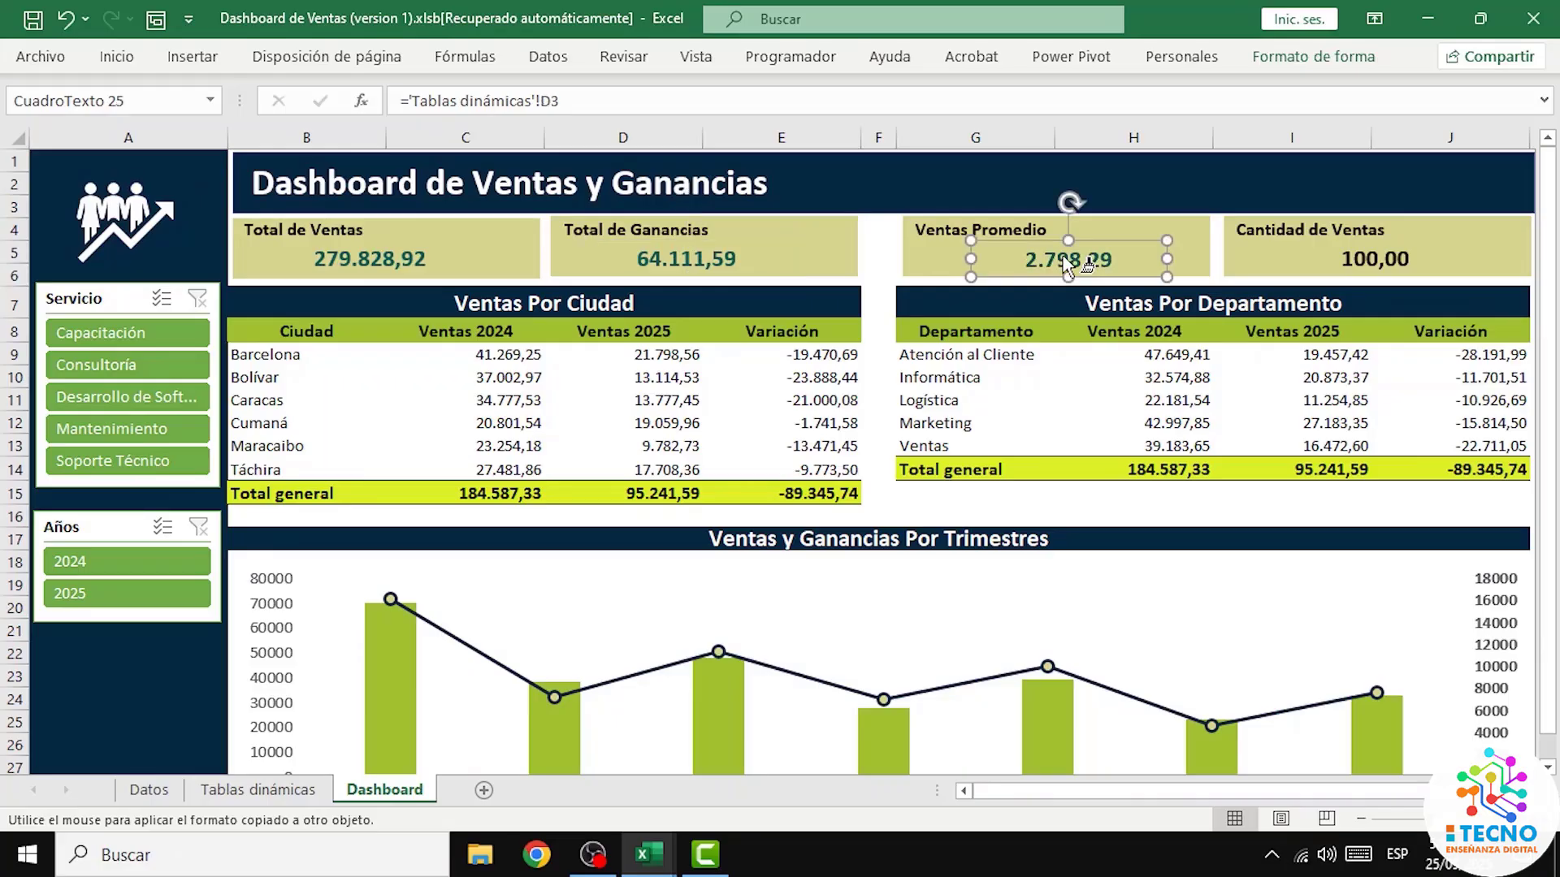
click(1370, 260)
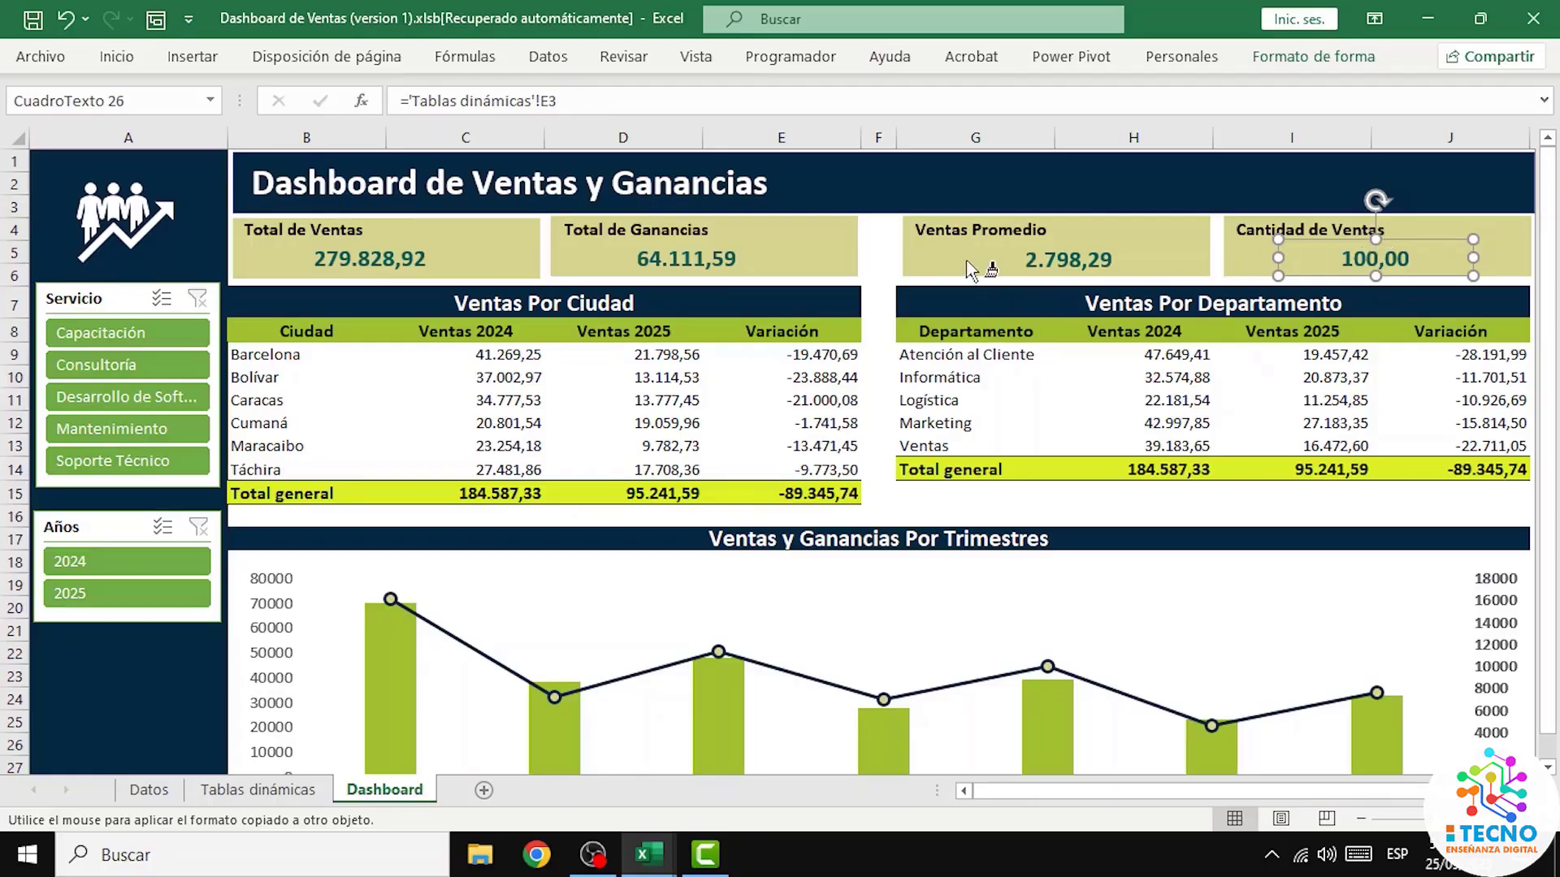
key(Escape)
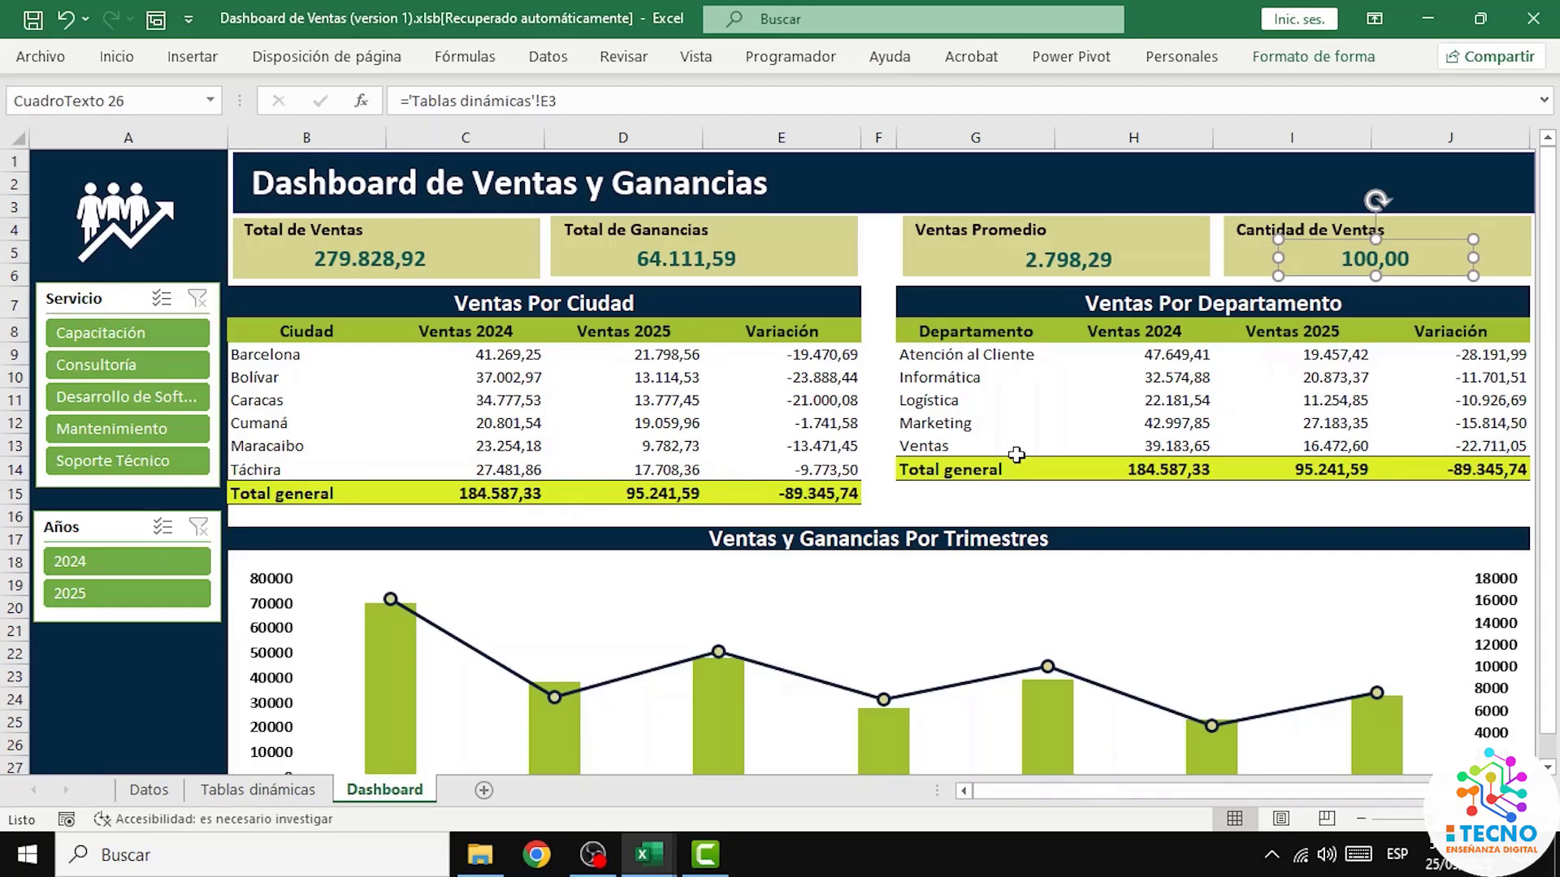
Step: Change the font colour of the Total de Ventas card's title to the recent dark green
click(301, 231)
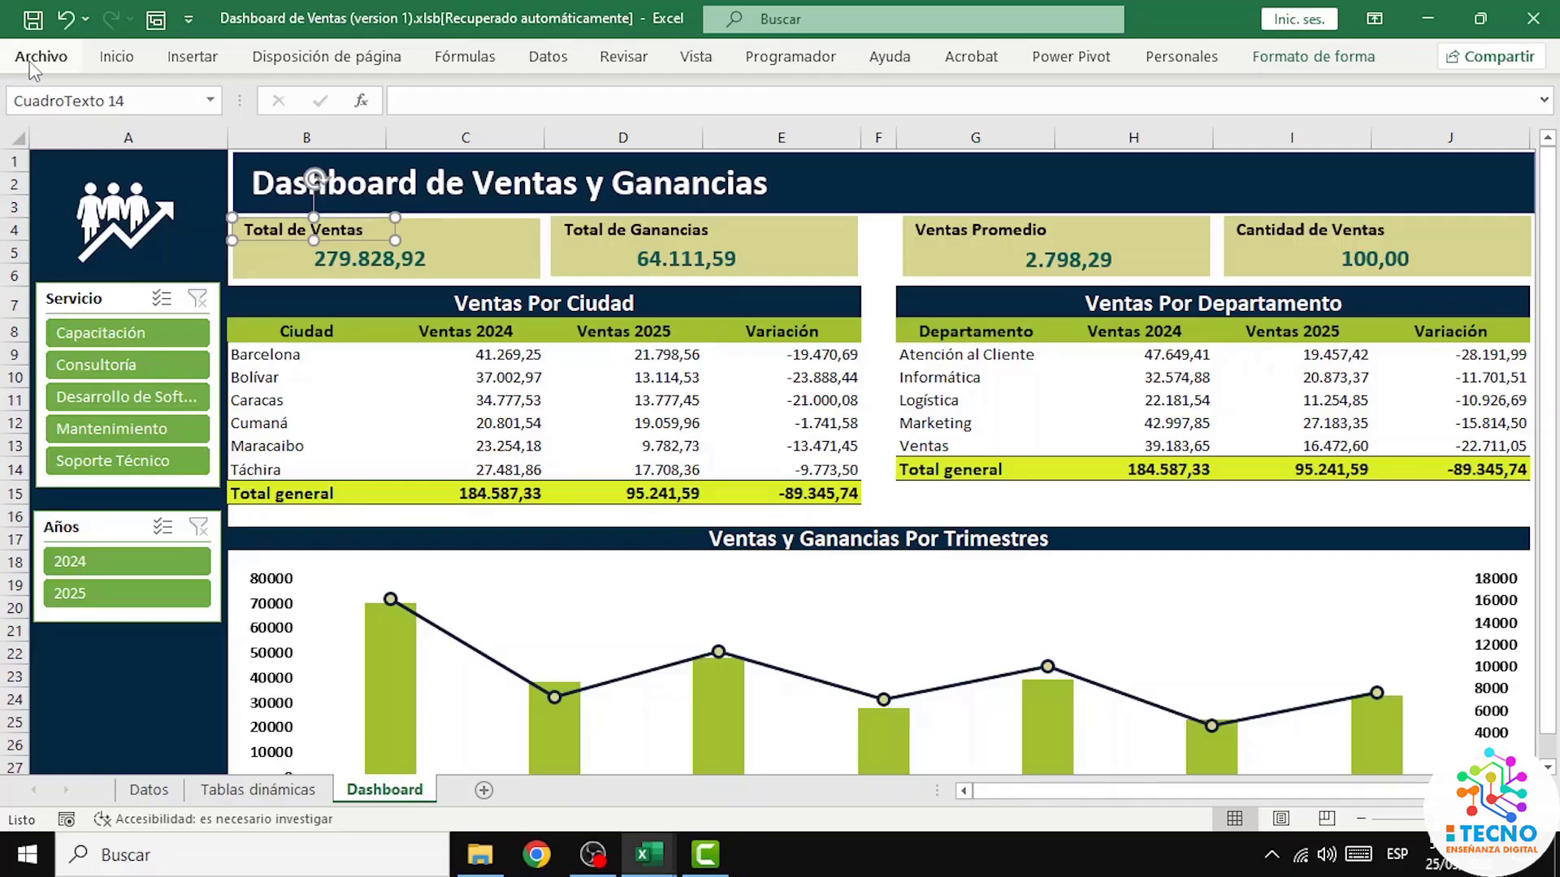
click(122, 60)
click(358, 136)
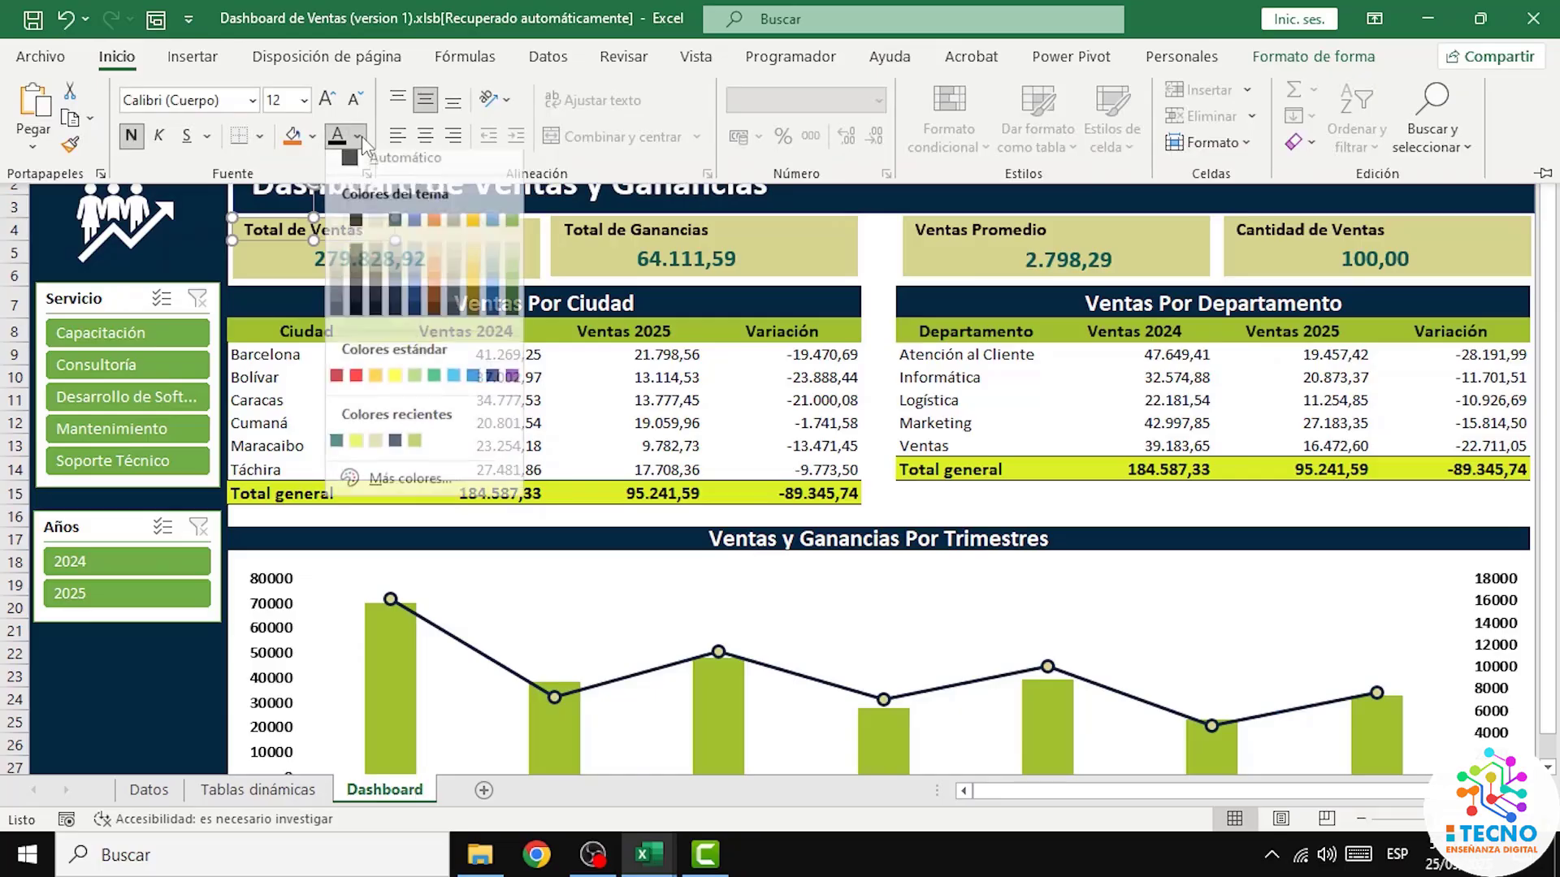
click(337, 450)
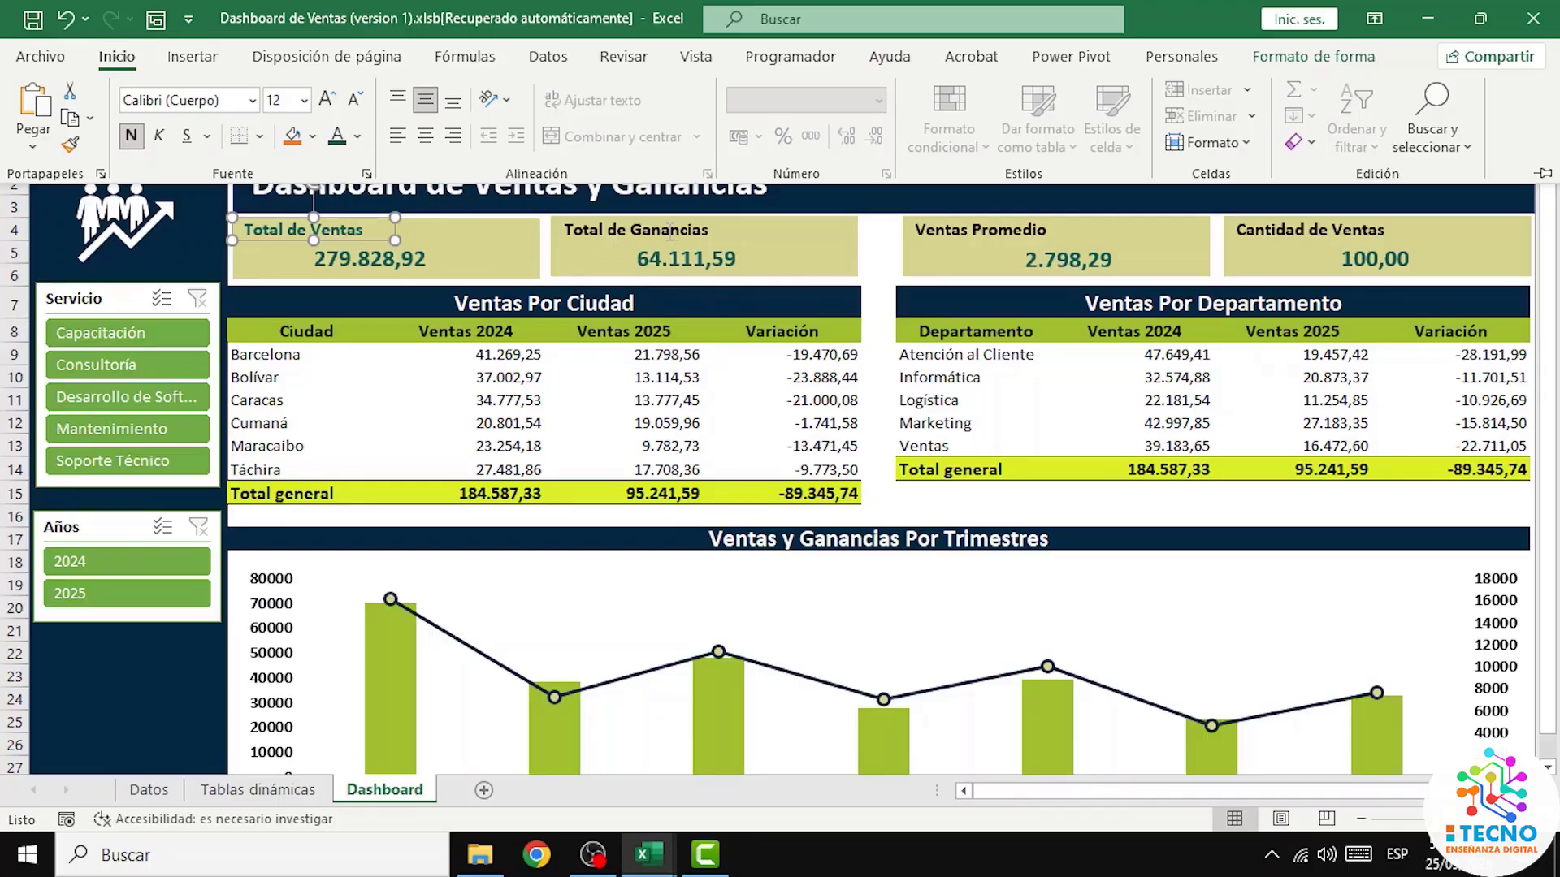
Step: Copy the Total de Ventas title's formatting to the Total de Ganancias, Ventas Promedio and Cantidad de Ventas titles
click(73, 146)
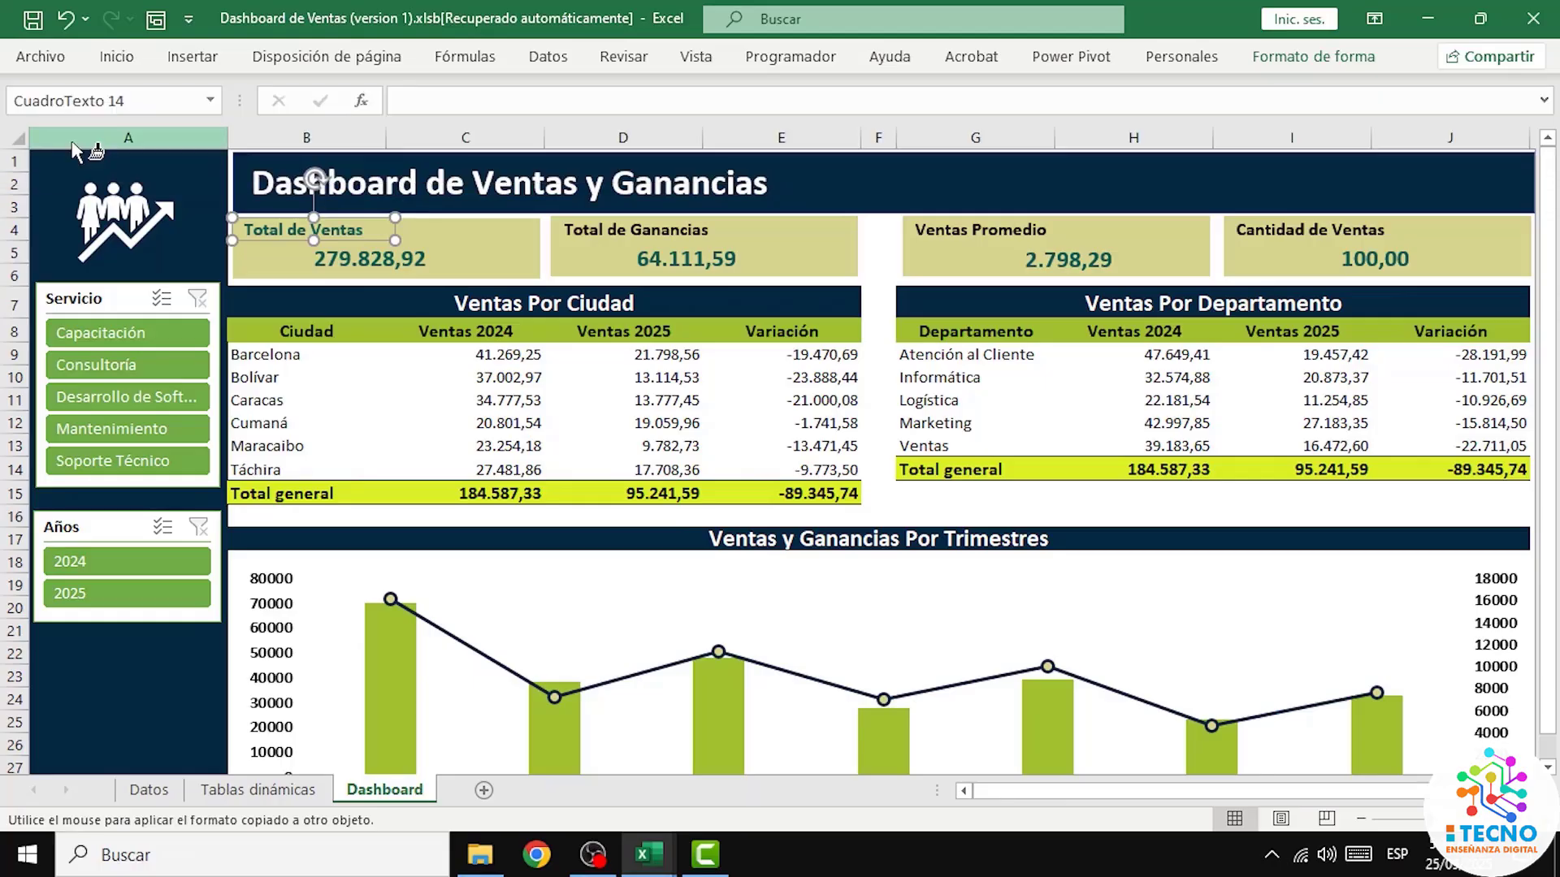
click(617, 235)
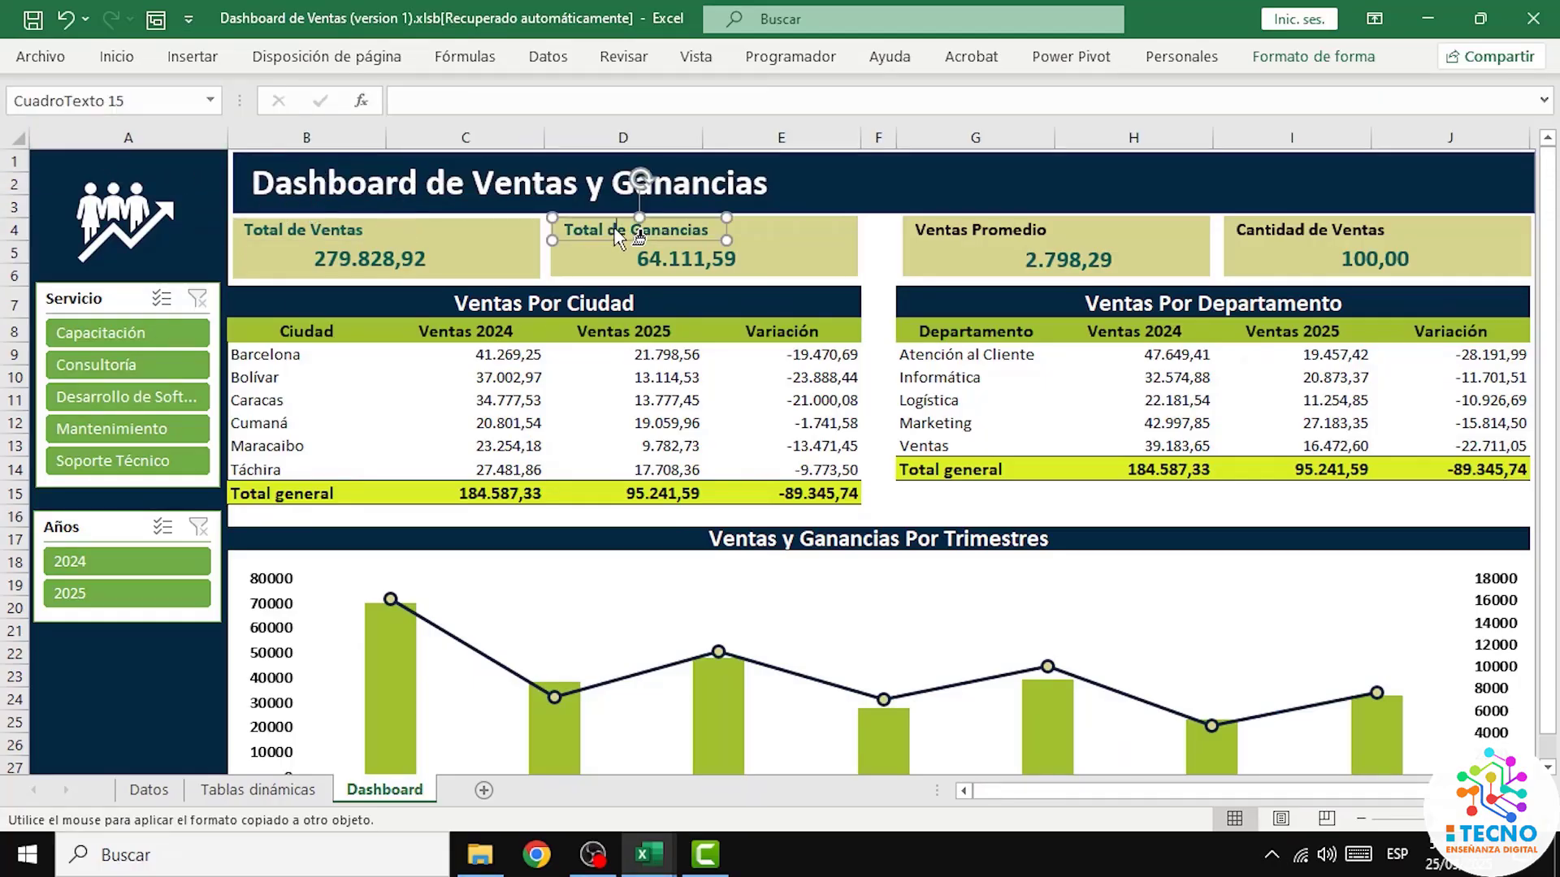
click(983, 235)
click(1305, 234)
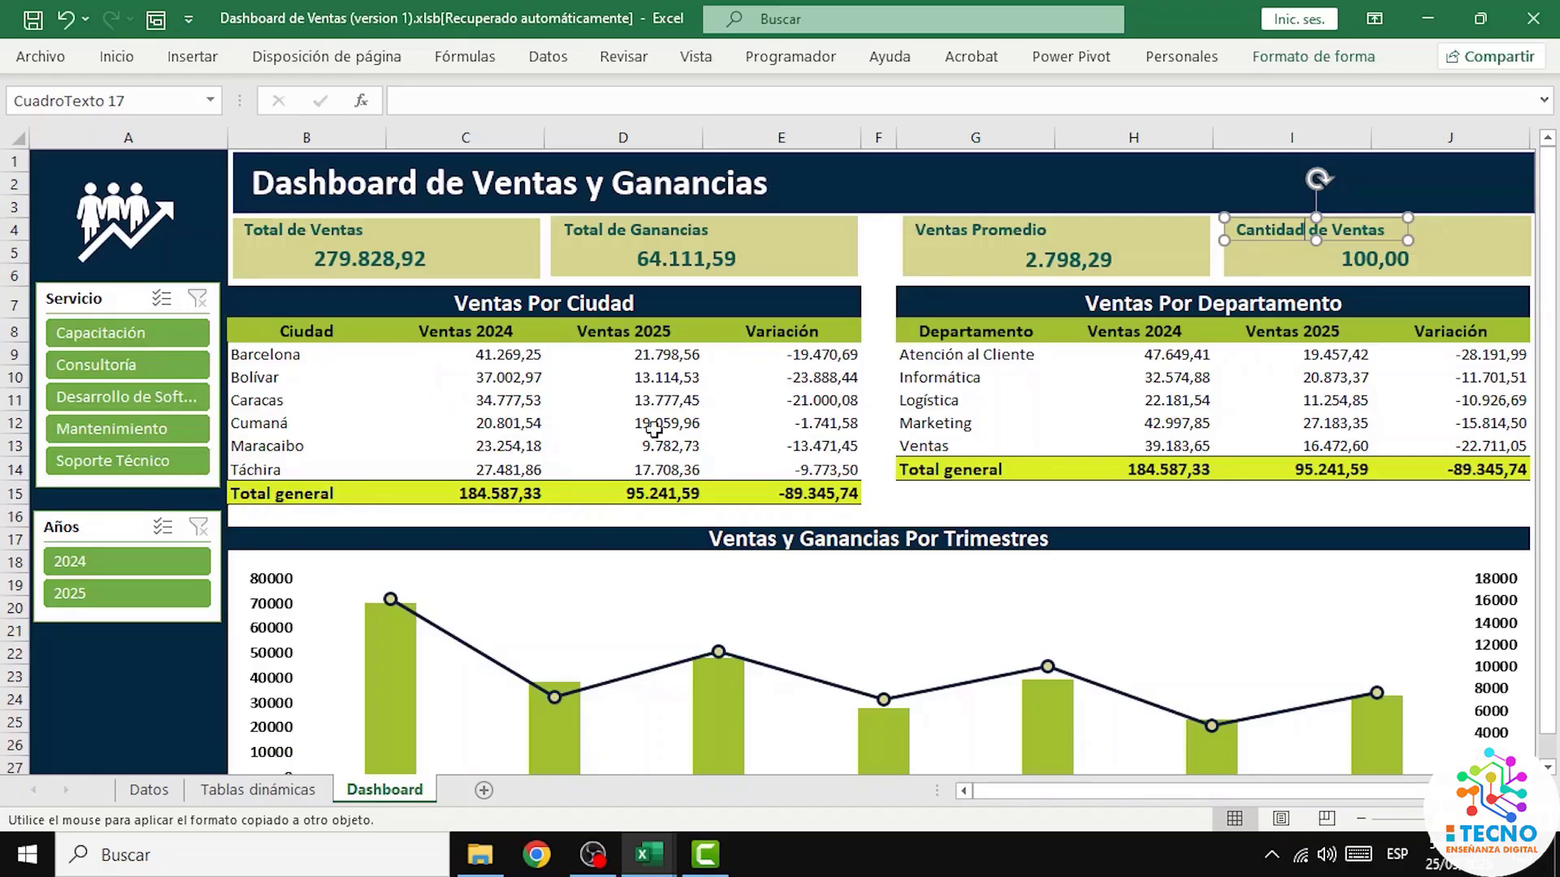
click(1480, 262)
click(1303, 523)
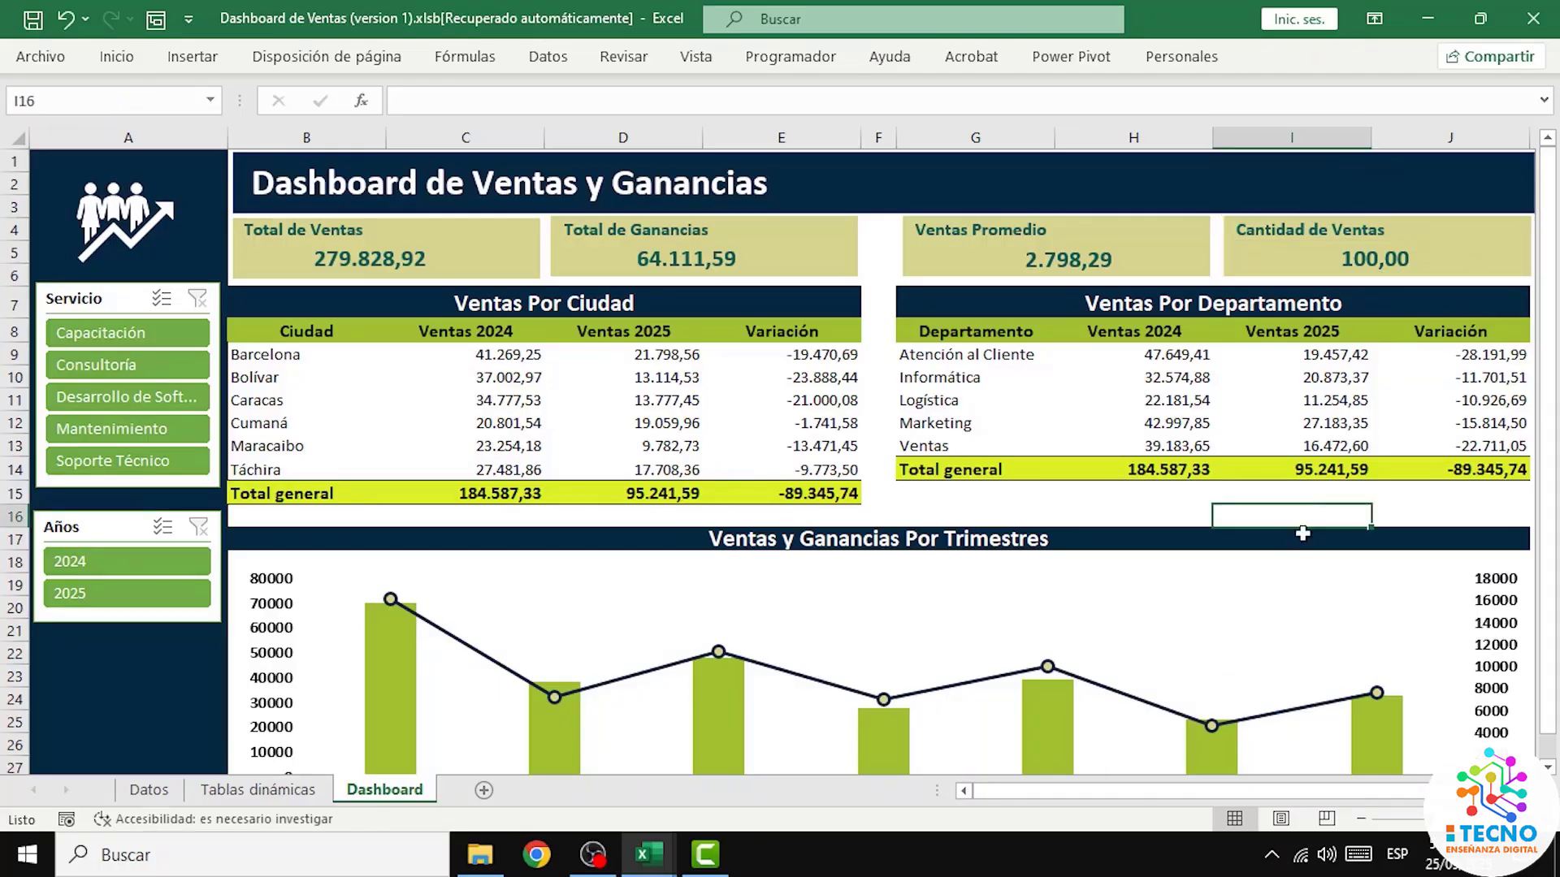